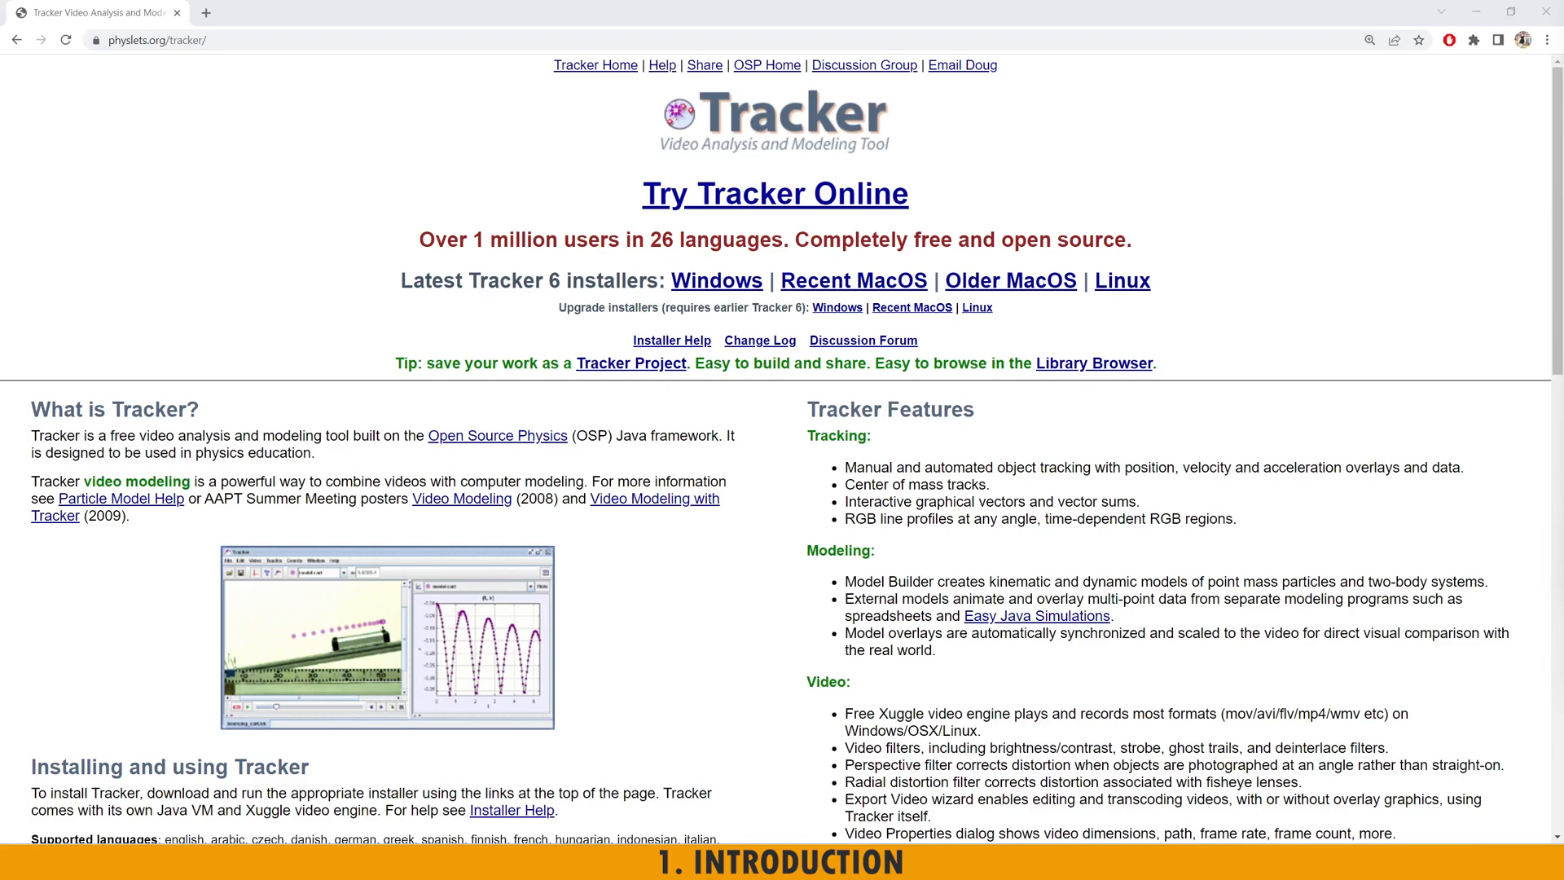
- Search the web for "tracker physics" in a new incognito window and open the physlets.org Tracker home page
{"action": "left_click", "coordinate": [263, 145]}
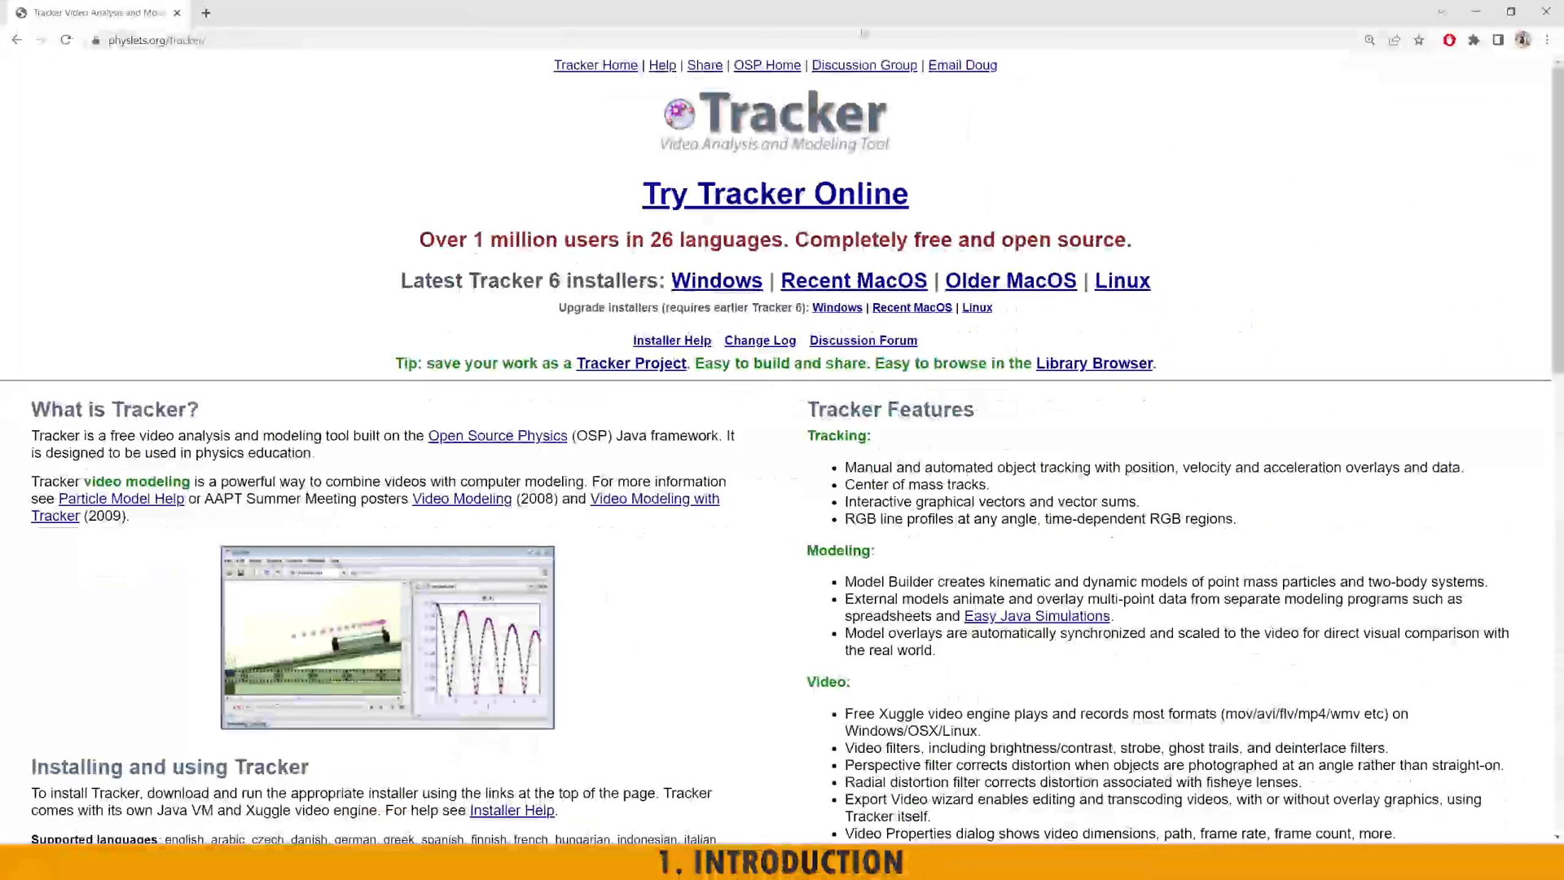
{"action": "left_click", "coordinate": [1547, 40]}
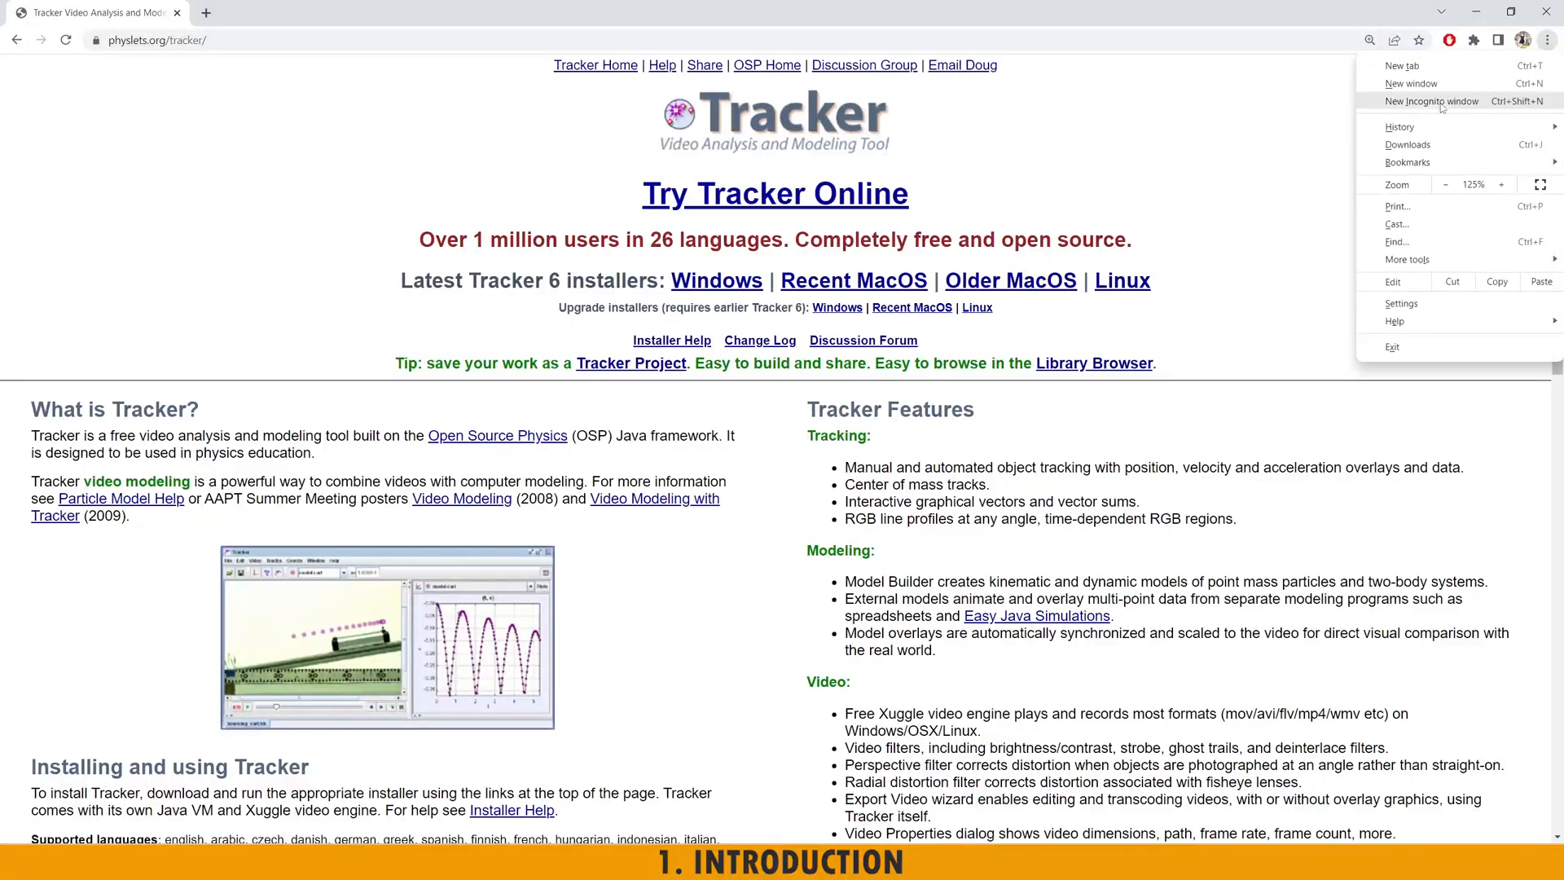
{"action": "left_click", "coordinate": [1446, 103]}
{"action": "type", "text": "tracker physics"}
{"action": "key", "text": "Return"}
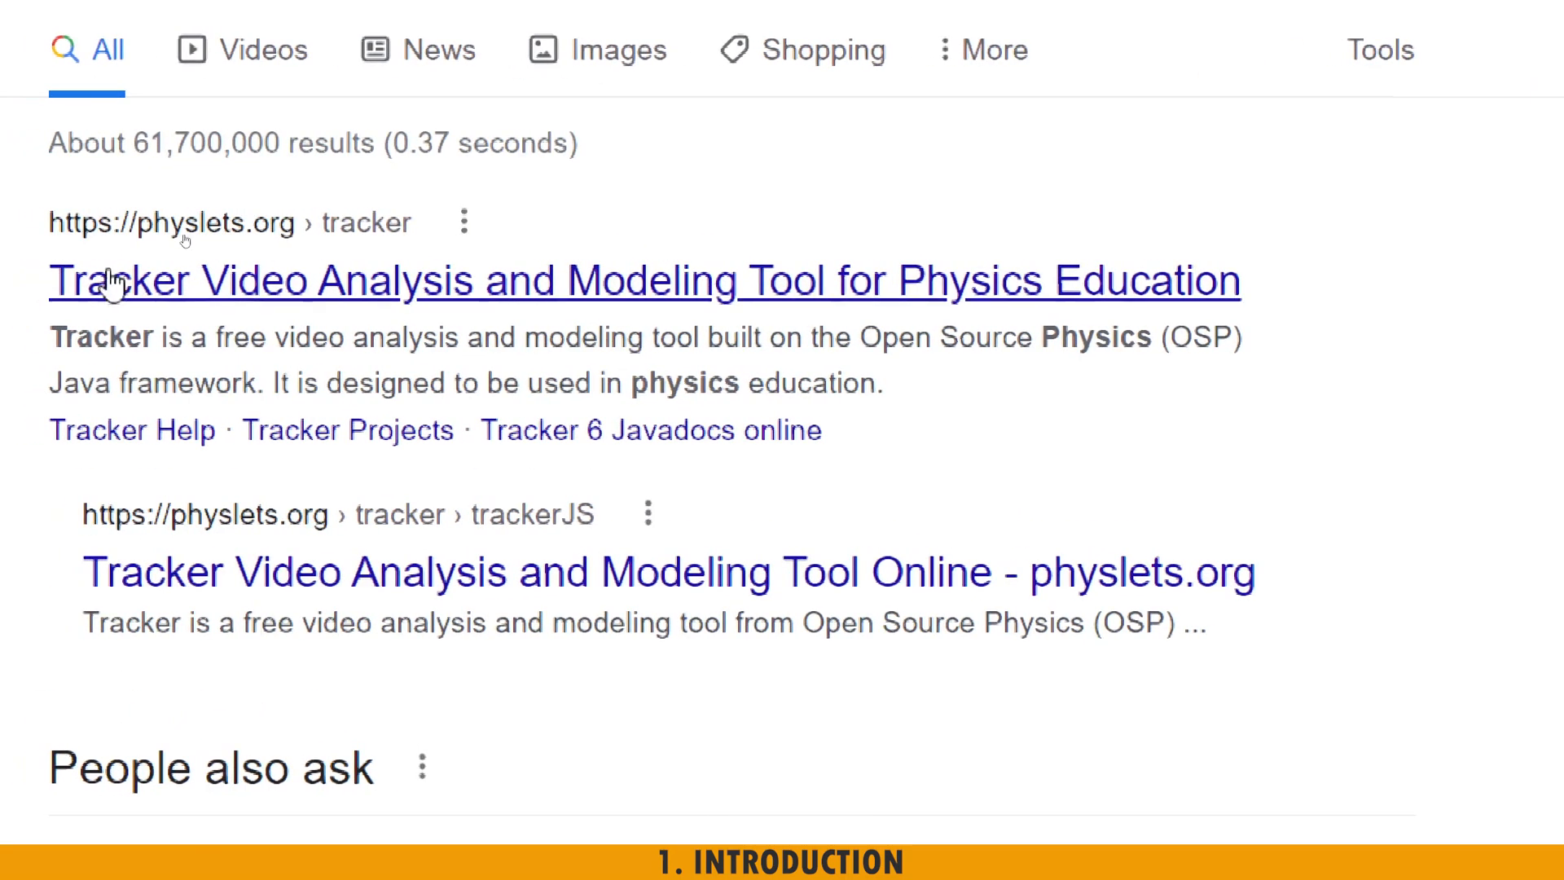
{"action": "left_click", "coordinate": [158, 281]}
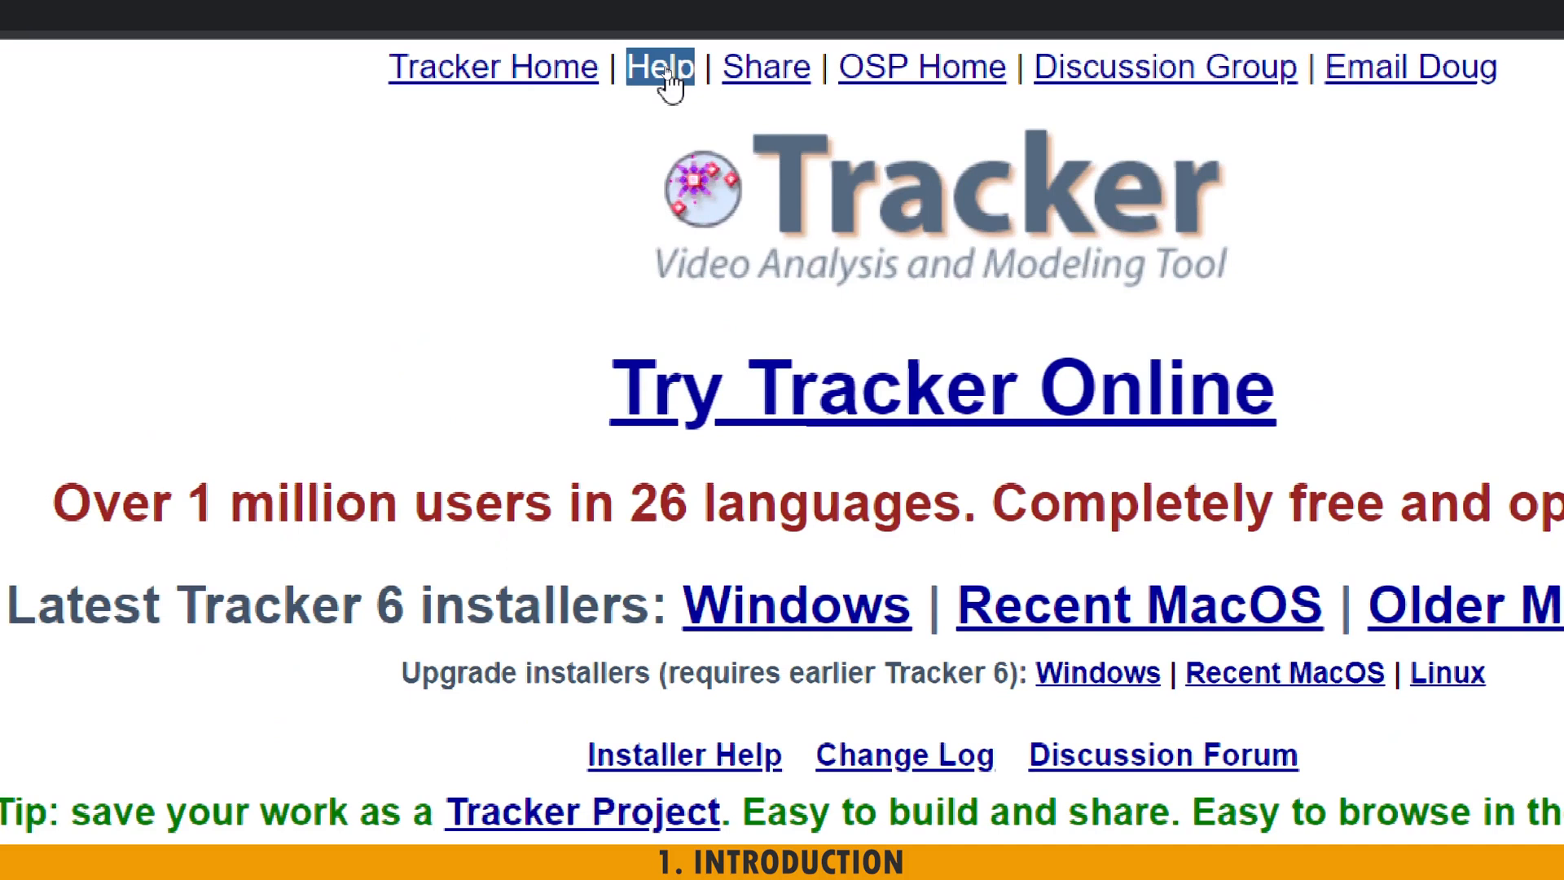
{"action": "left_click", "coordinate": [662, 68]}
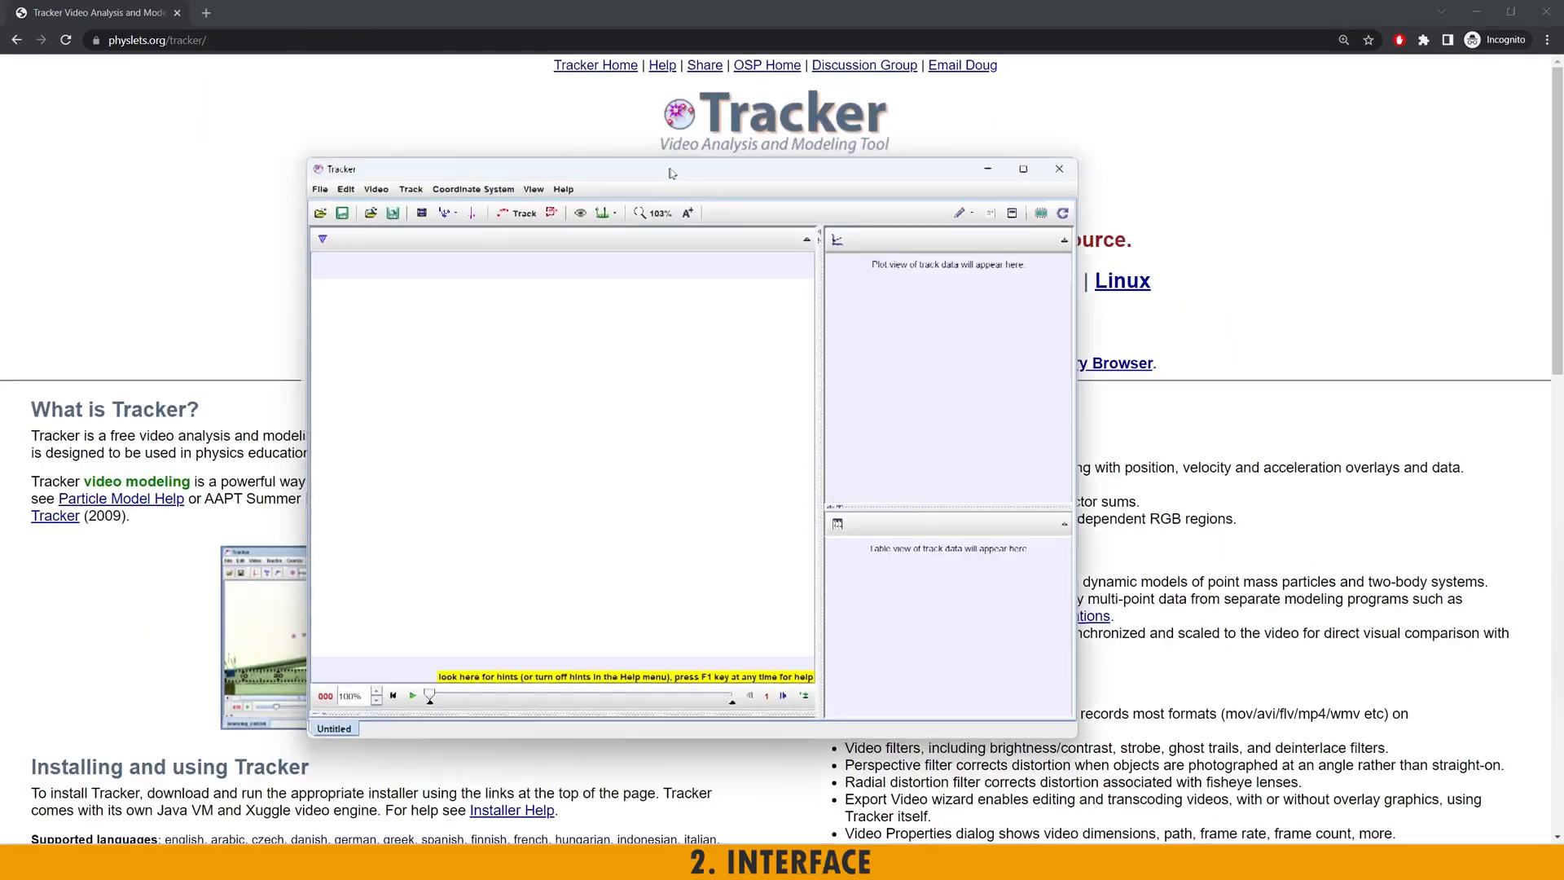
- Check the installed version in the About Tracker information of the Tracker program
{"action": "mouse_move", "coordinate": [672, 163]}
{"action": "left_mouse_down"}
{"action": "mouse_move", "coordinate": [704, 152]}
{"action": "mouse_move", "coordinate": [657, 164]}
{"action": "left_mouse_up"}
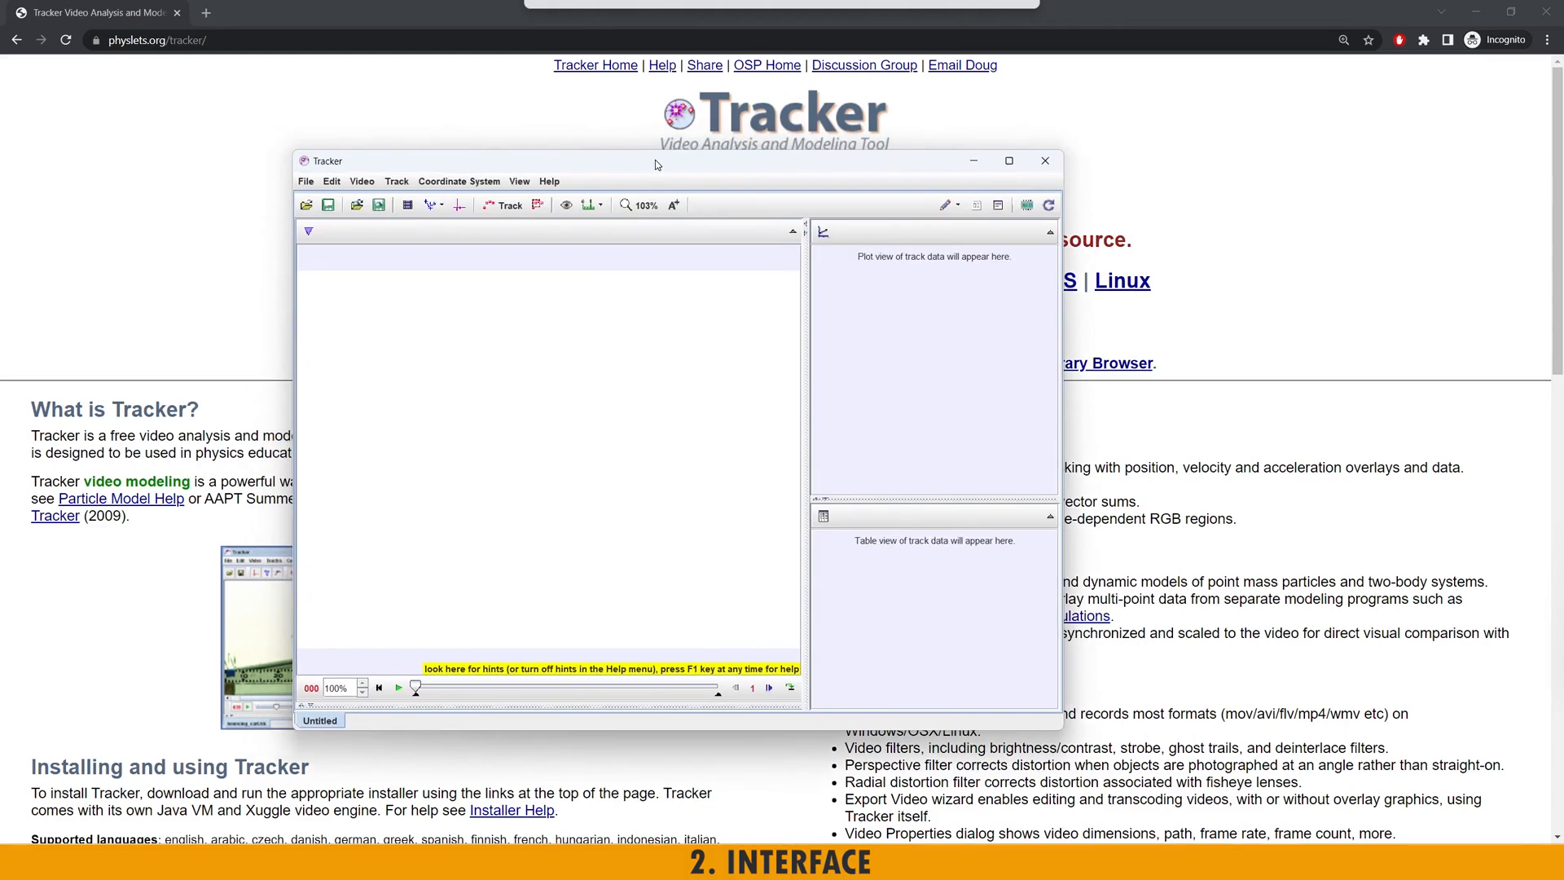
{"action": "left_click", "coordinate": [550, 181]}
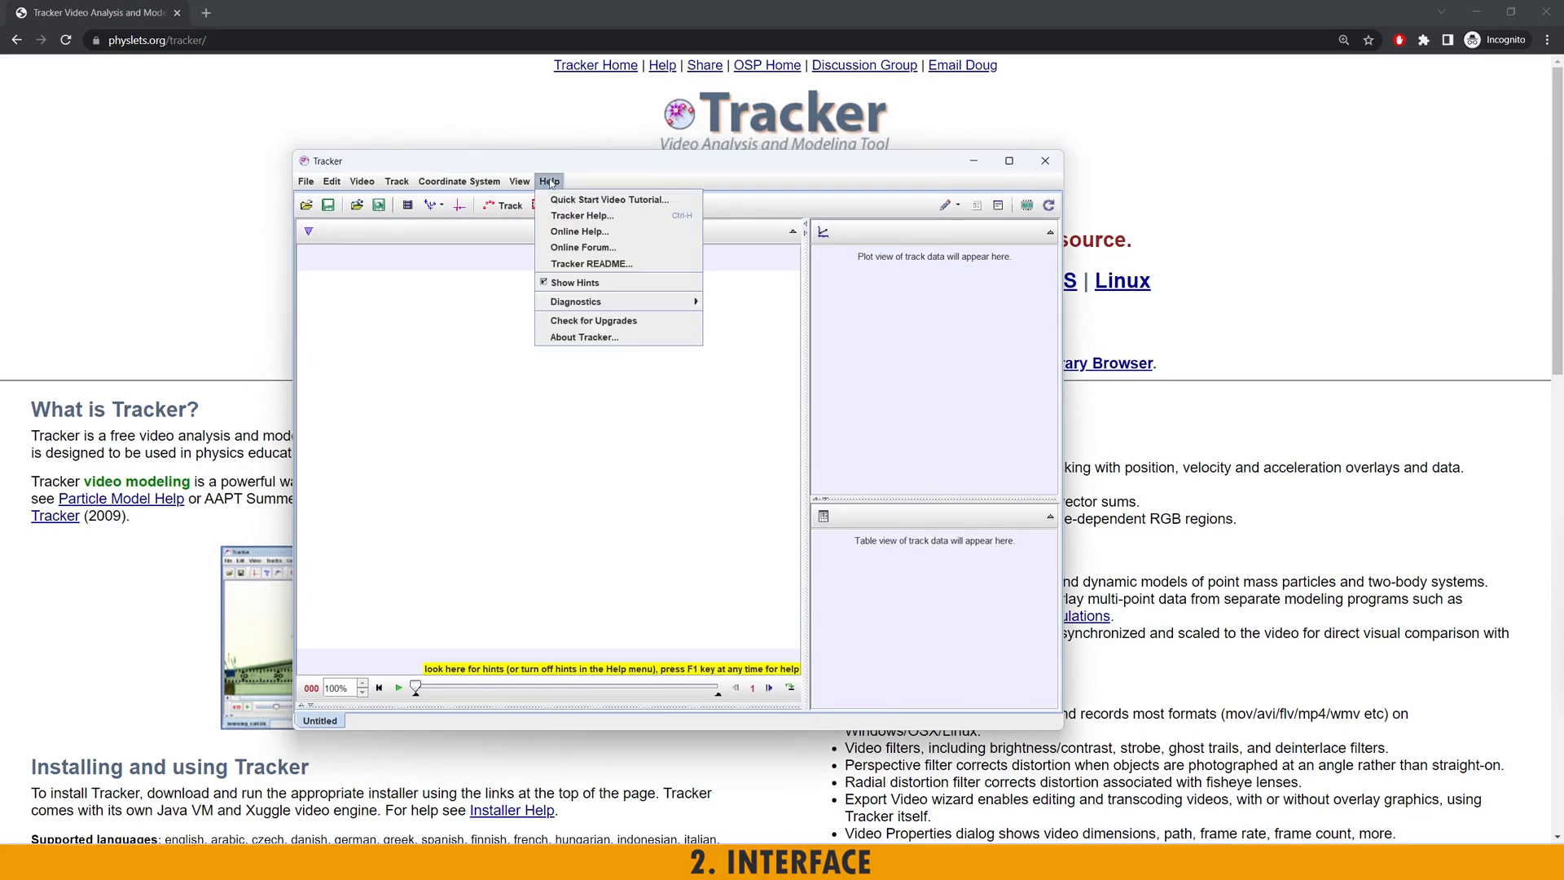
{"action": "left_click", "coordinate": [601, 338]}
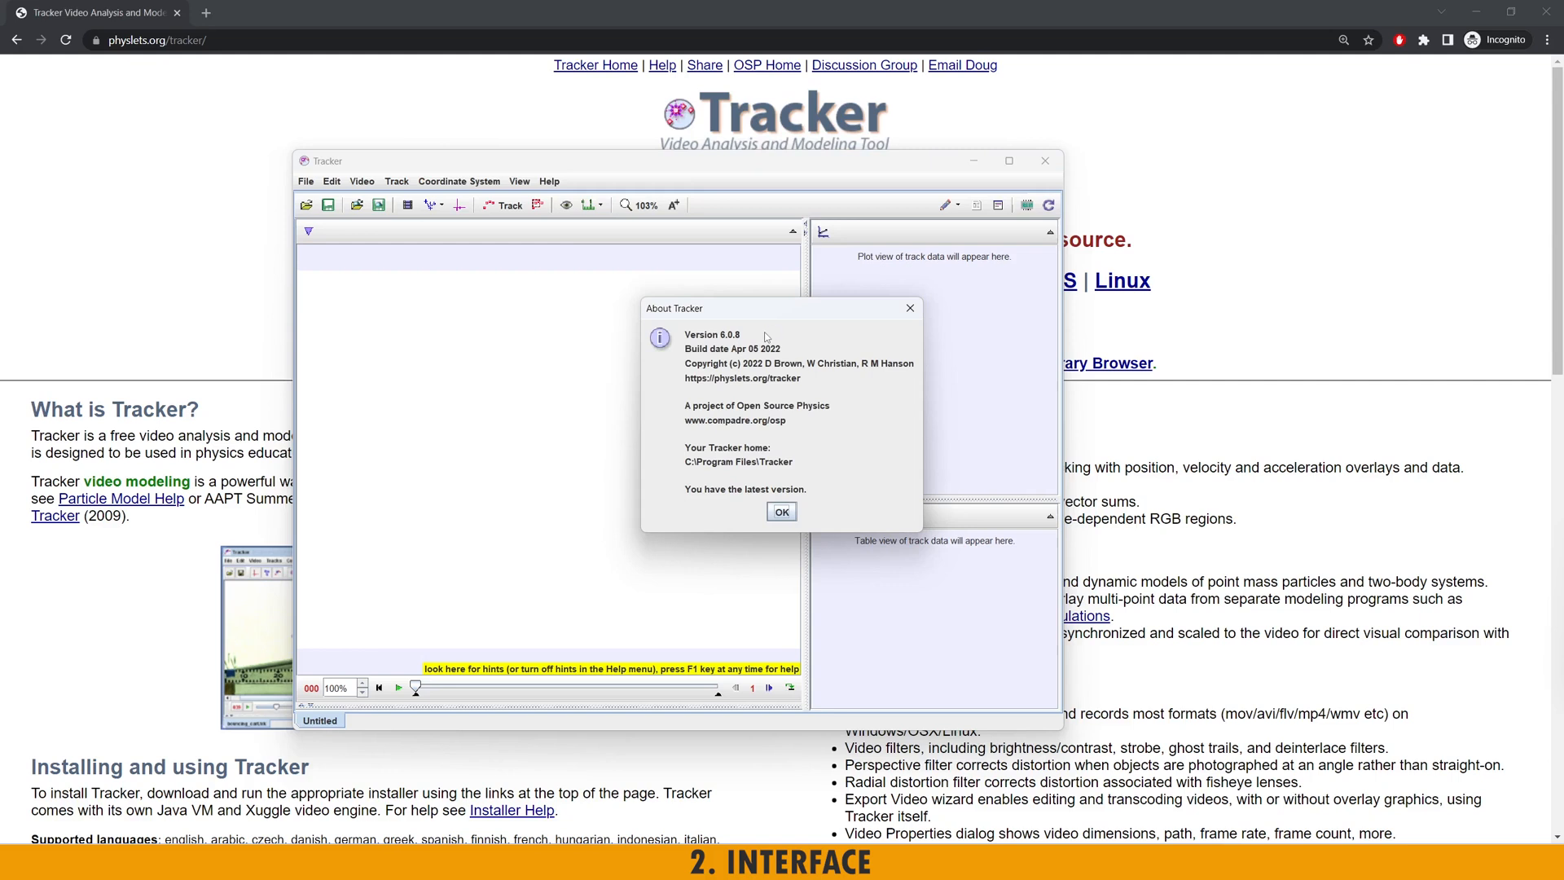
{"action": "mouse_move", "coordinate": [693, 132]}
{"action": "left_mouse_down"}
{"action": "mouse_move", "coordinate": [649, 143]}
{"action": "mouse_move", "coordinate": [677, 140]}
{"action": "left_mouse_up"}
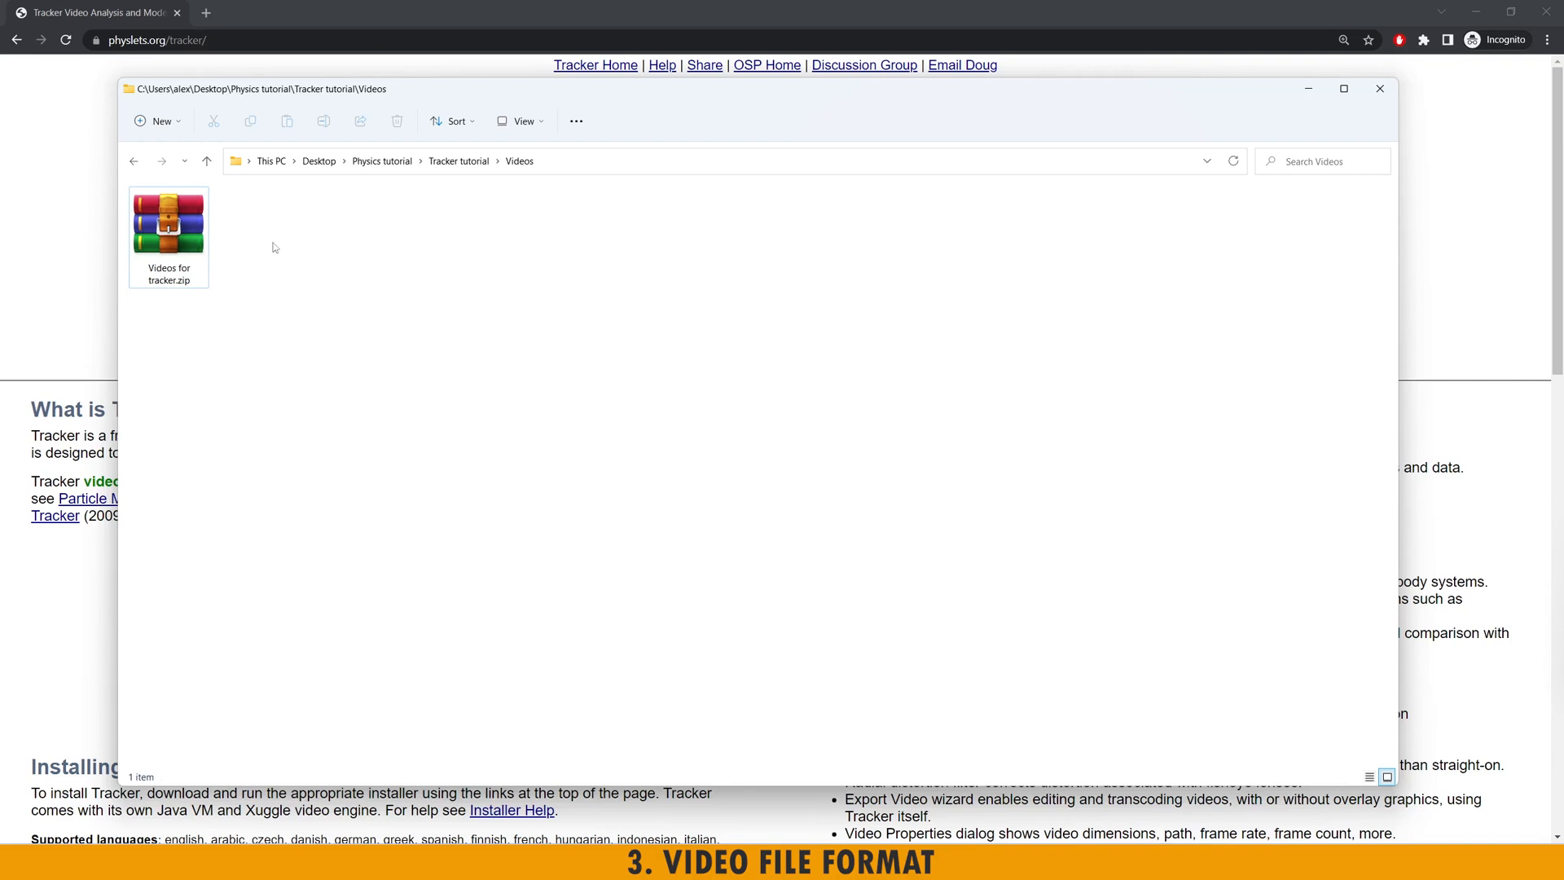
- Try to load the archive Videos for tracker.zip directly into Tracker
{"action": "left_click", "coordinate": [179, 237]}
{"action": "left_click_drag", "start_coordinate": [185, 241], "coordinate": [436, 311]}
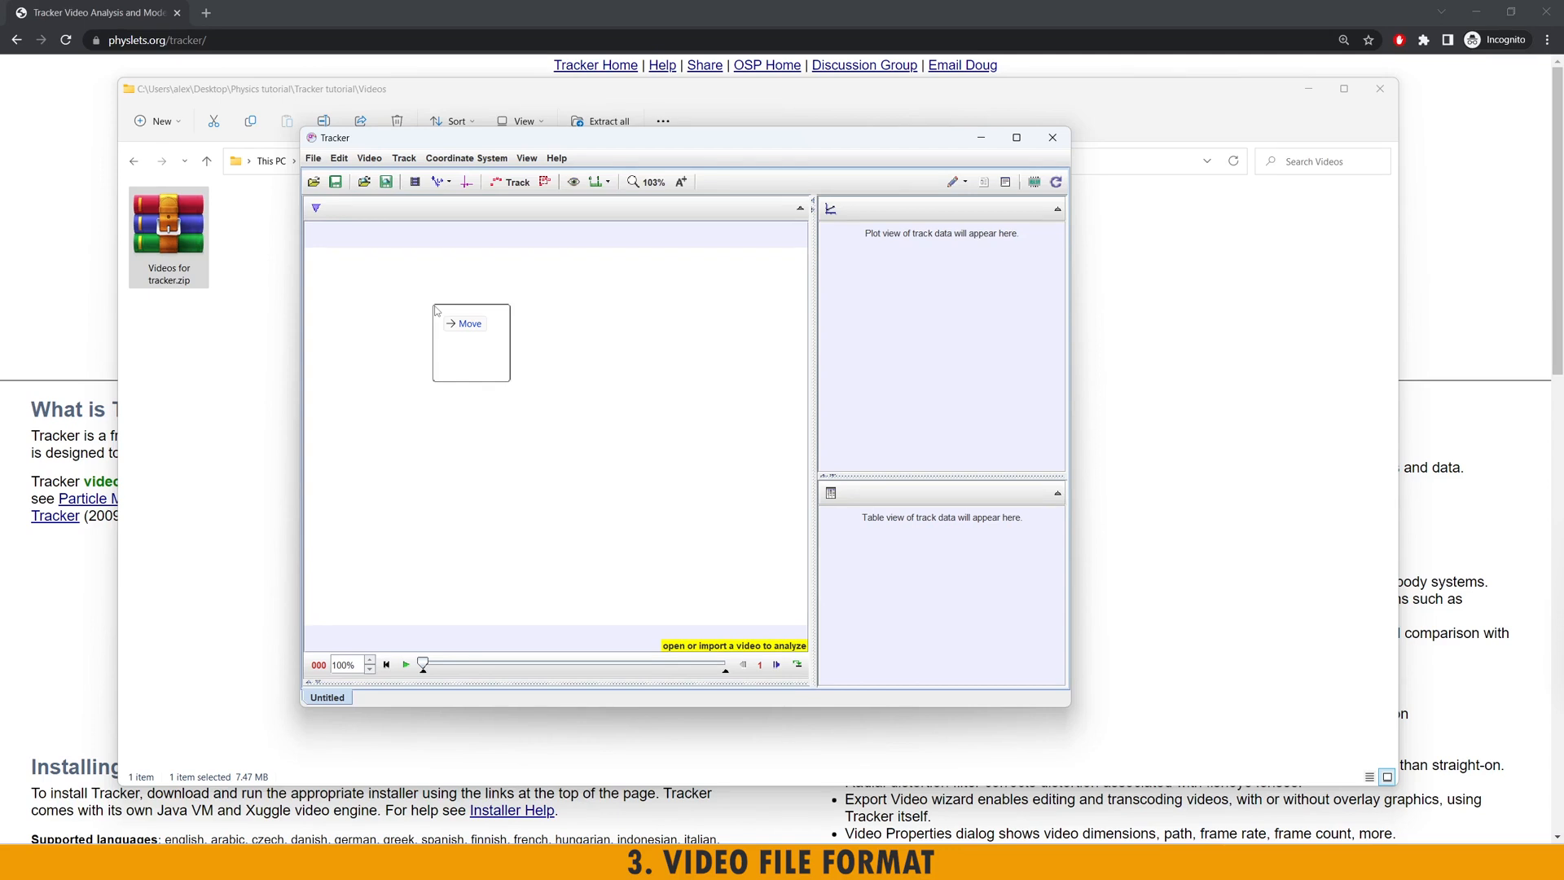
{"action": "left_click_drag", "start_coordinate": [436, 310], "coordinate": [436, 311]}
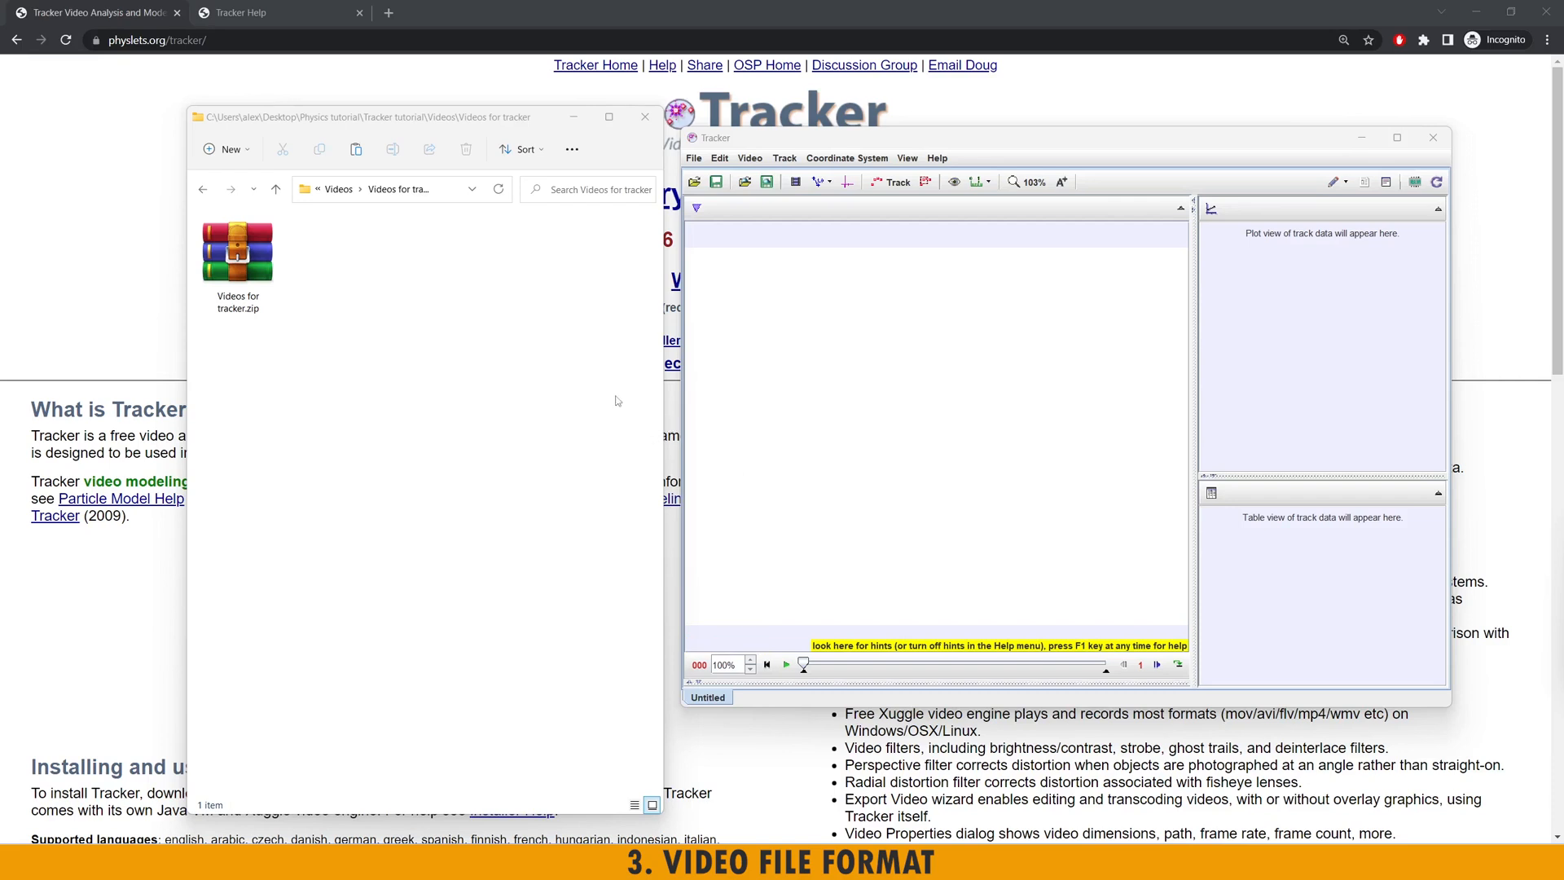
- Extract all files from Videos for tracker.zip to the suggested destination folder, showing the extracted files when complete
{"action": "left_click", "coordinate": [250, 272]}
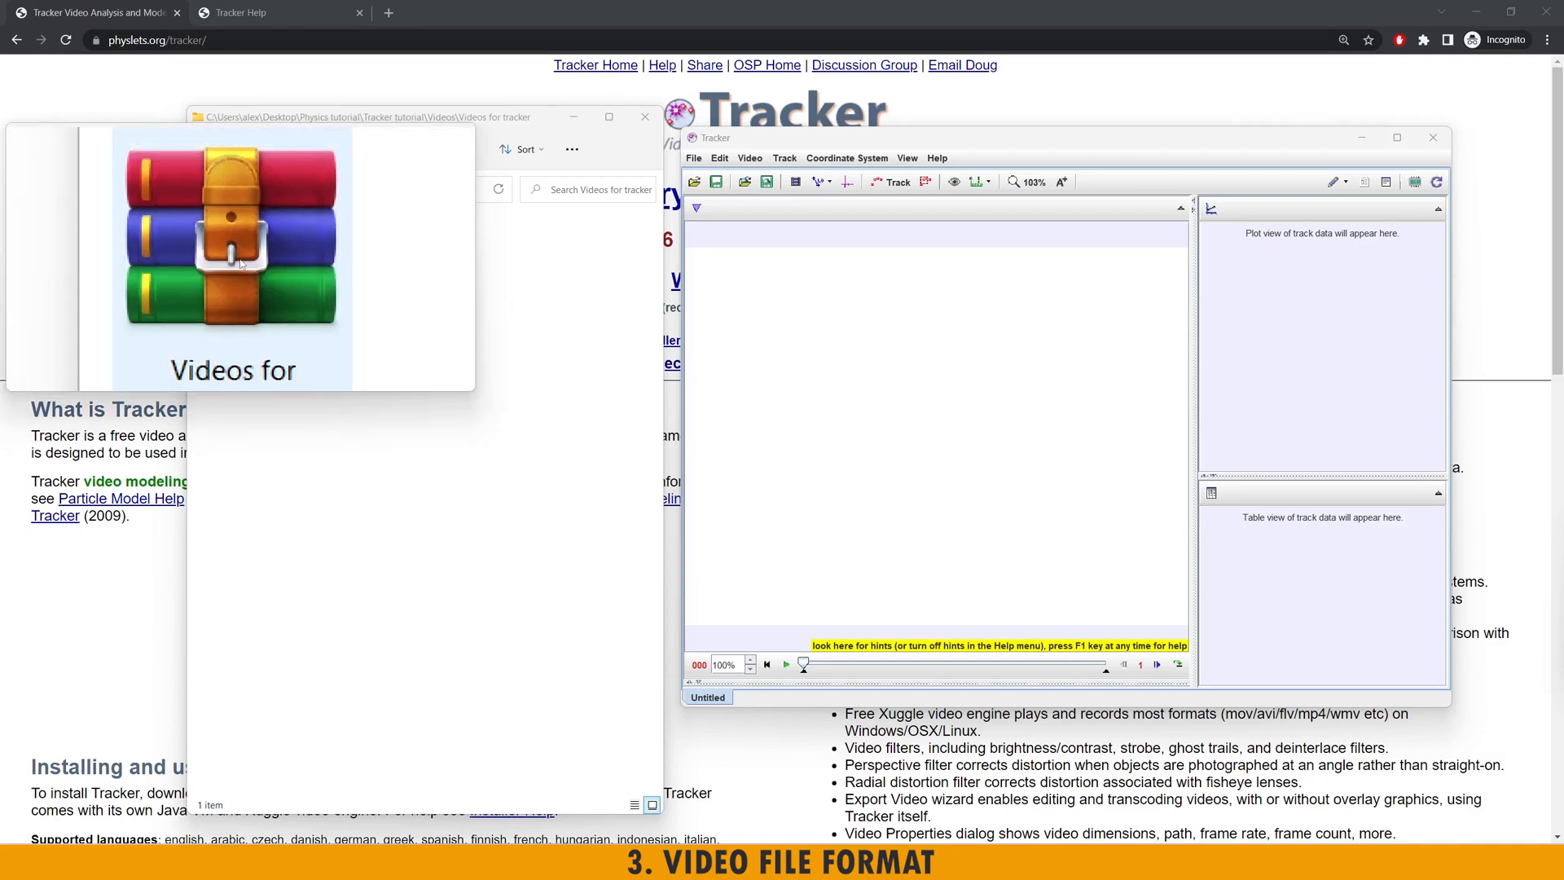
{"action": "right_click", "coordinate": [243, 263]}
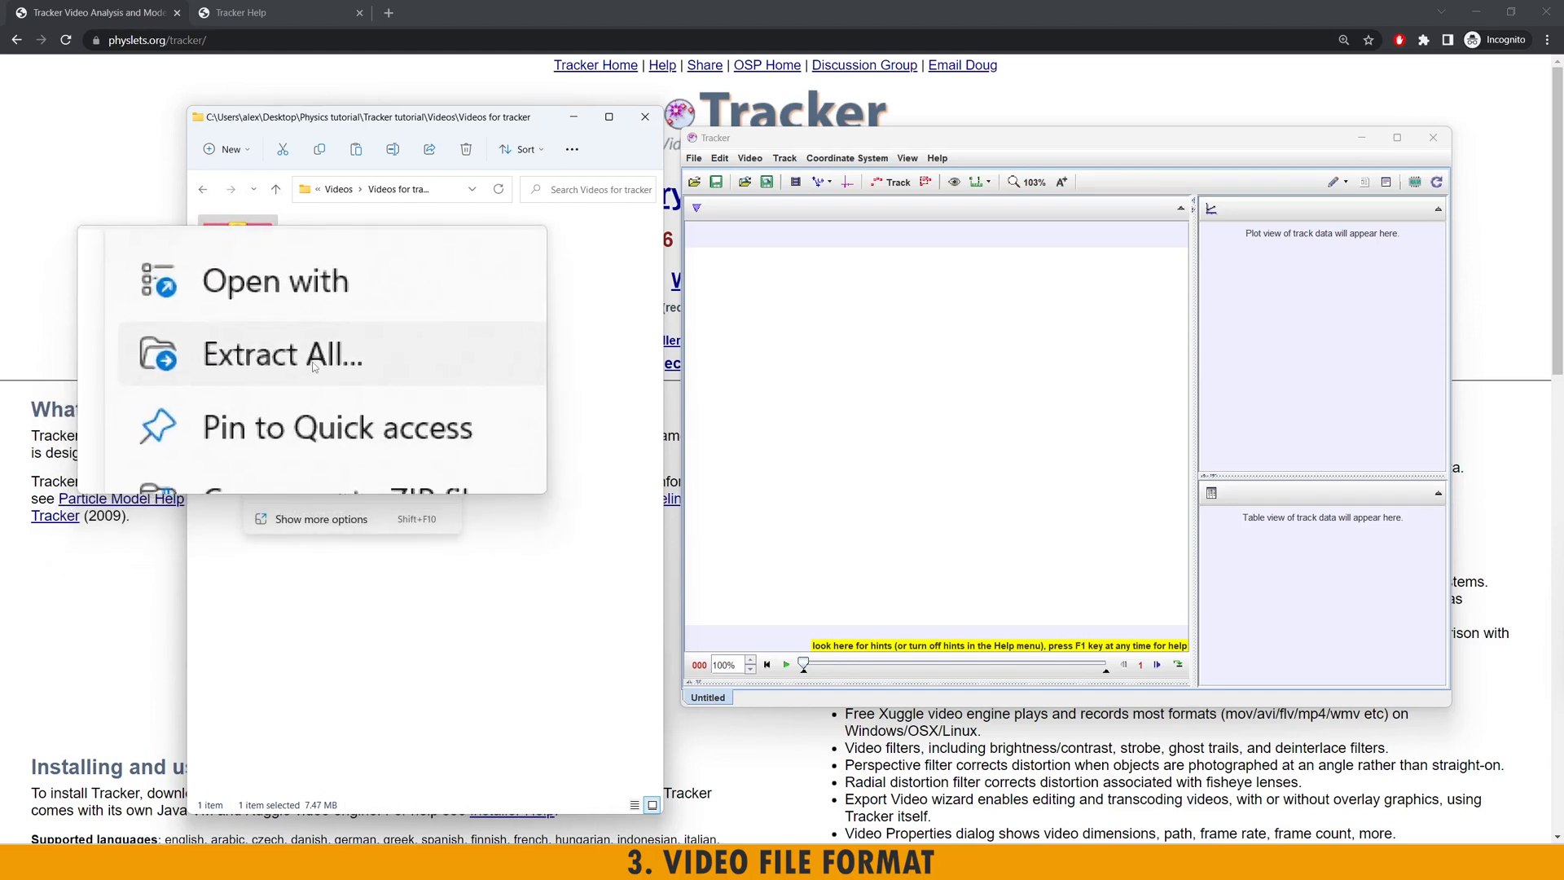
{"action": "left_click", "coordinate": [314, 367]}
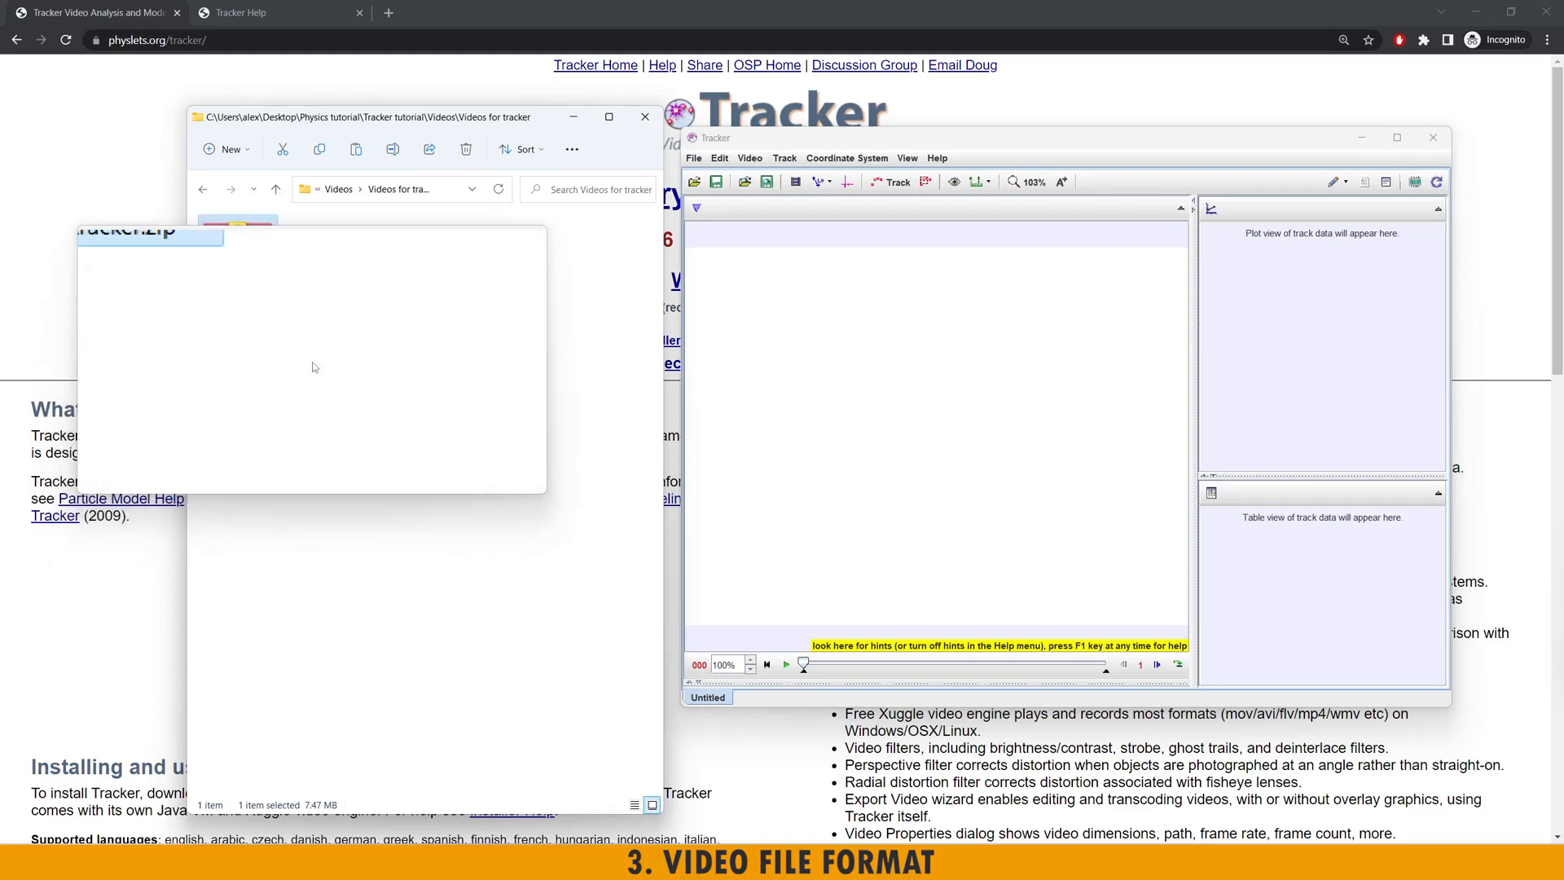
{"action": "key", "text": "super+Escape"}
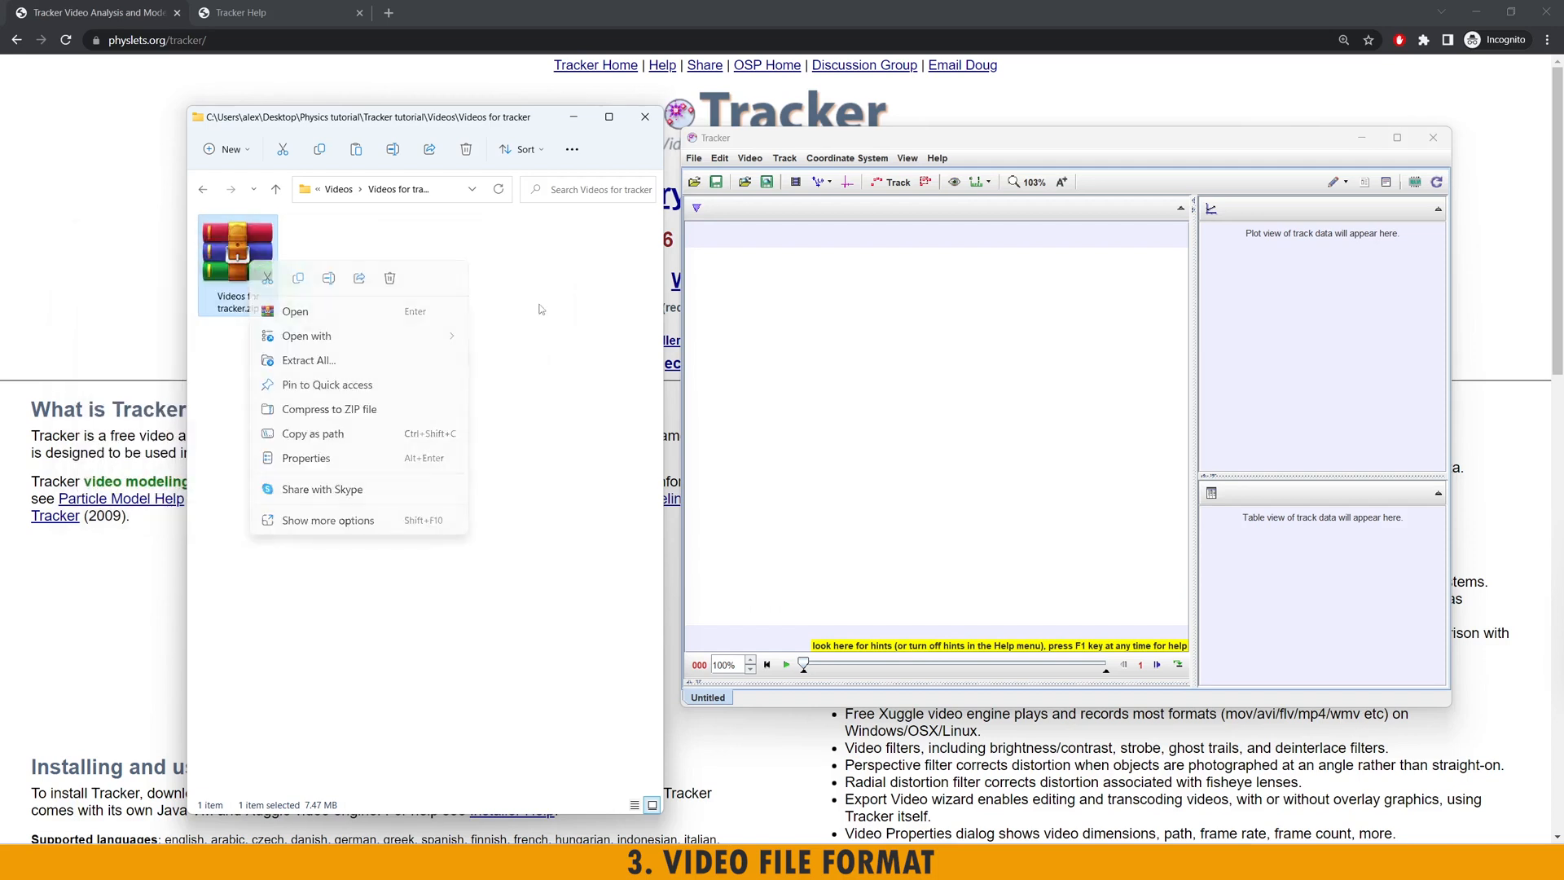
{"action": "left_click", "coordinate": [541, 307]}
{"action": "right_click", "coordinate": [260, 261]}
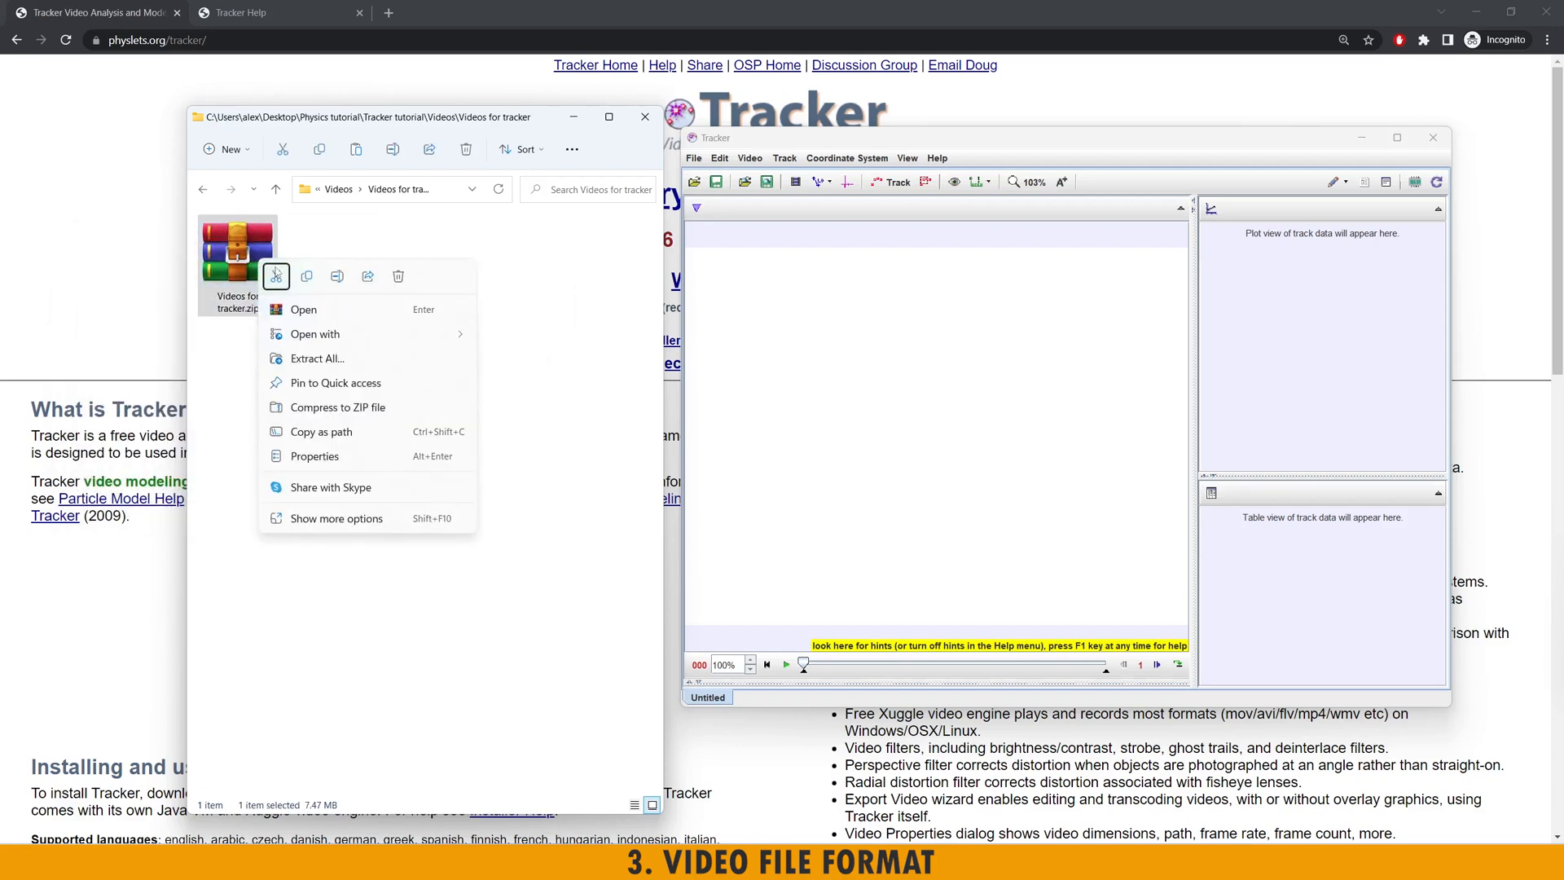
{"action": "left_click", "coordinate": [330, 359]}
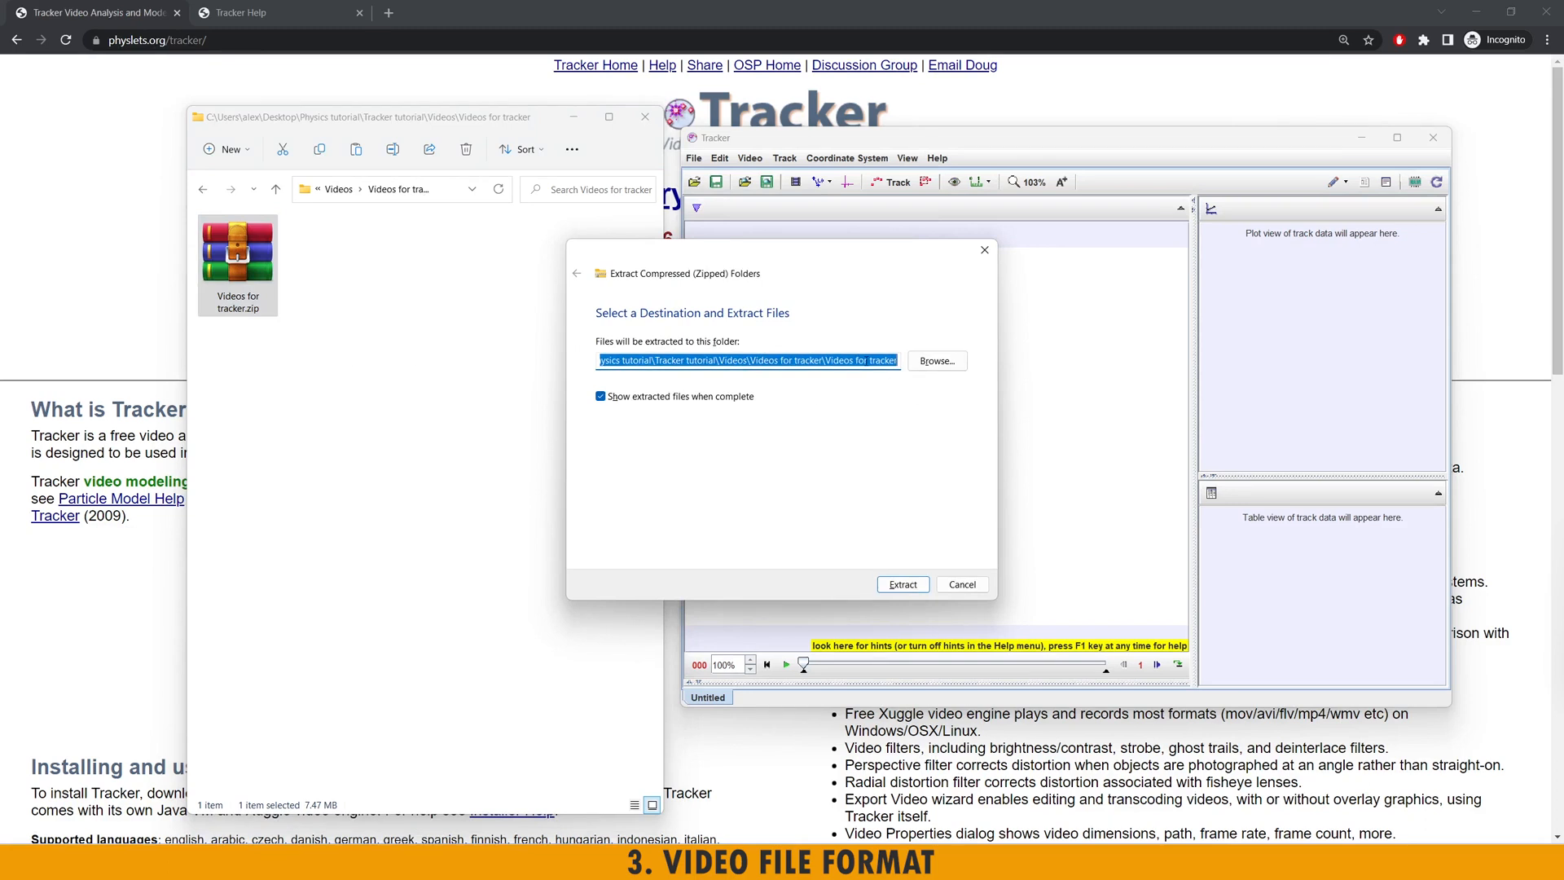
{"action": "left_click", "coordinate": [906, 585]}
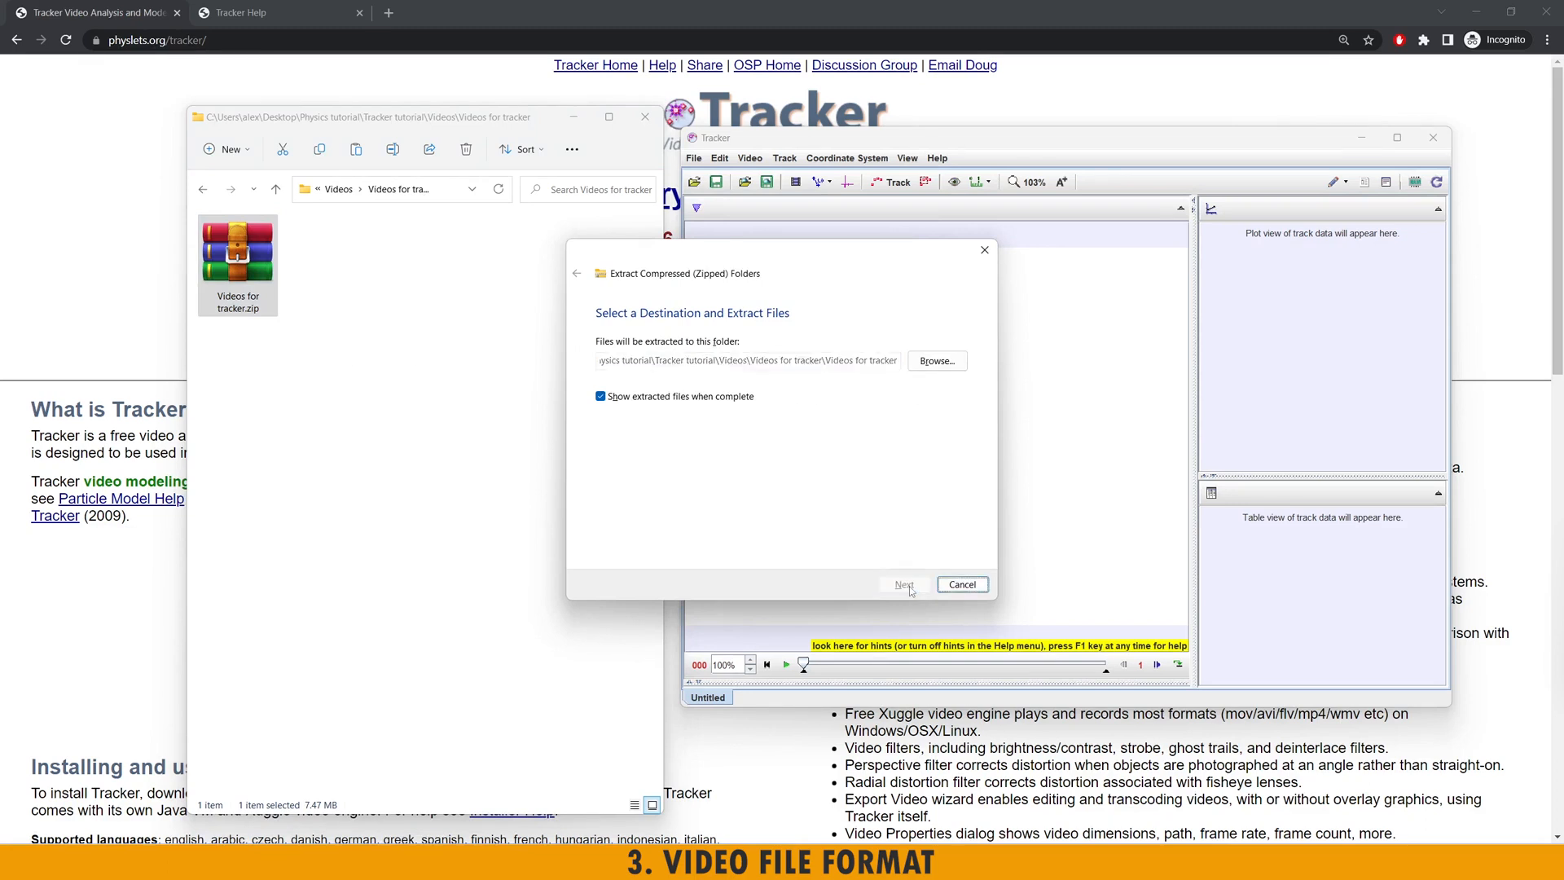
- Load the extracted video 14.mp4 from its folder into the Tracker video area
{"action": "left_click_drag", "start_coordinate": [408, 364], "coordinate": [220, 236]}
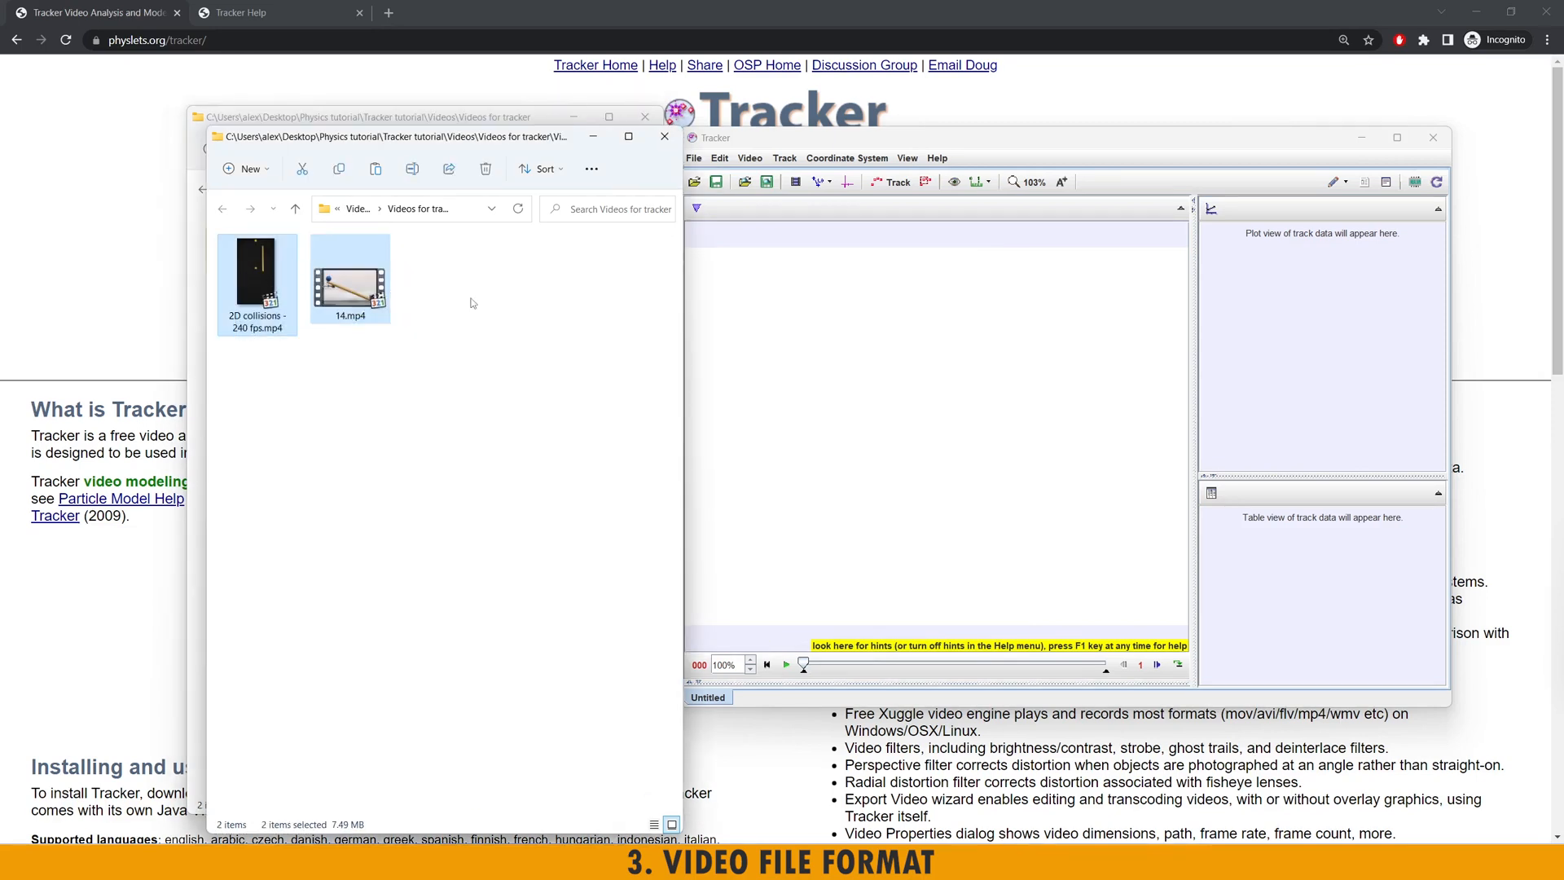
{"action": "left_click", "coordinate": [366, 321]}
{"action": "mouse_move", "coordinate": [347, 290]}
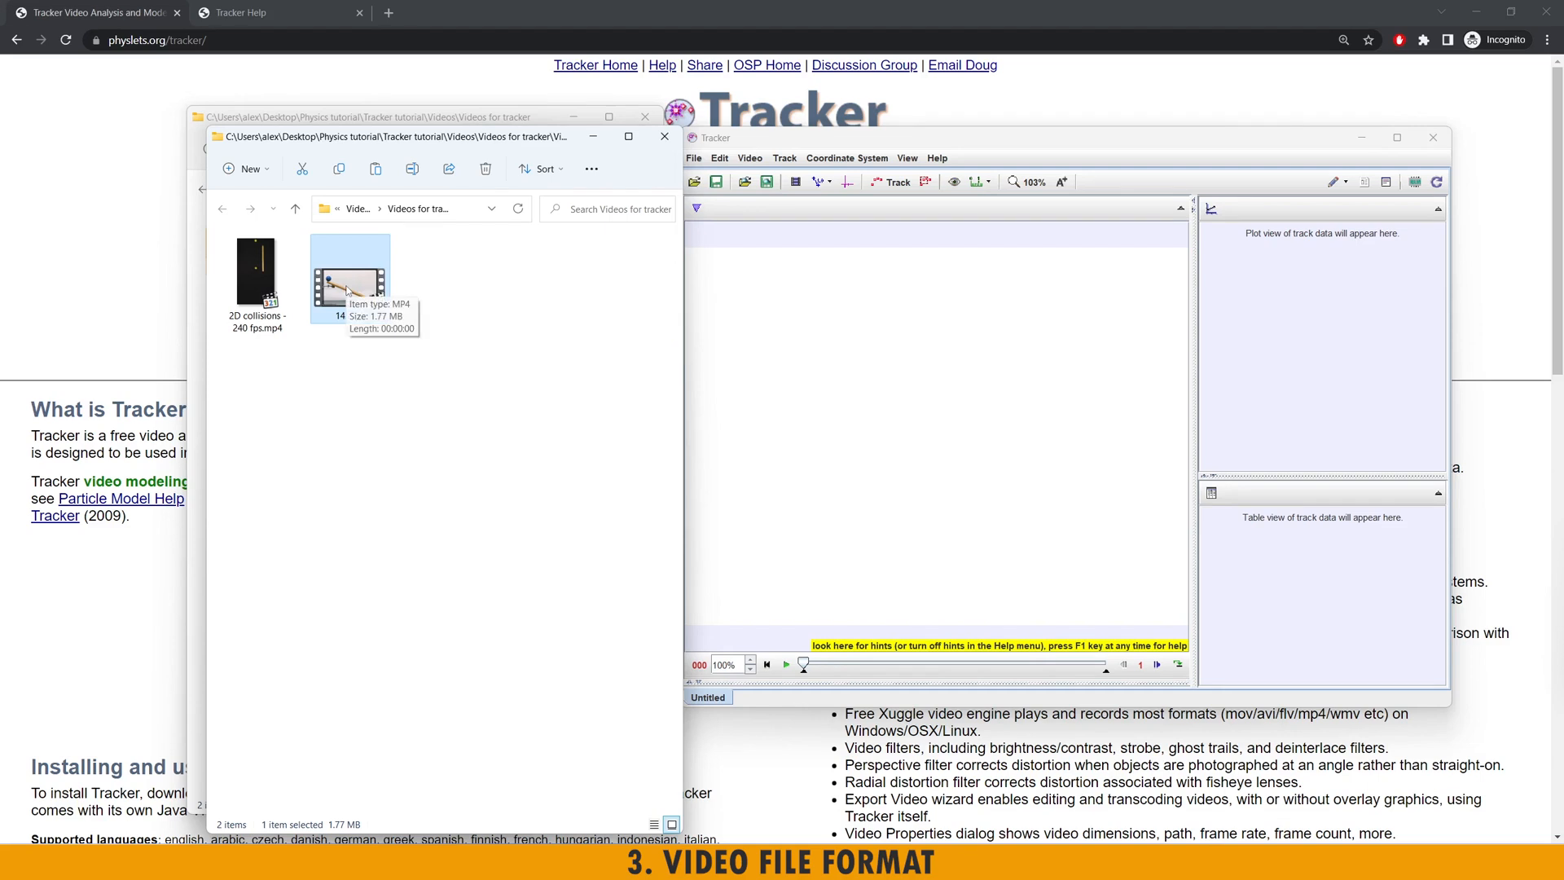
{"action": "left_click_drag", "start_coordinate": [374, 136], "coordinate": [587, 253]}
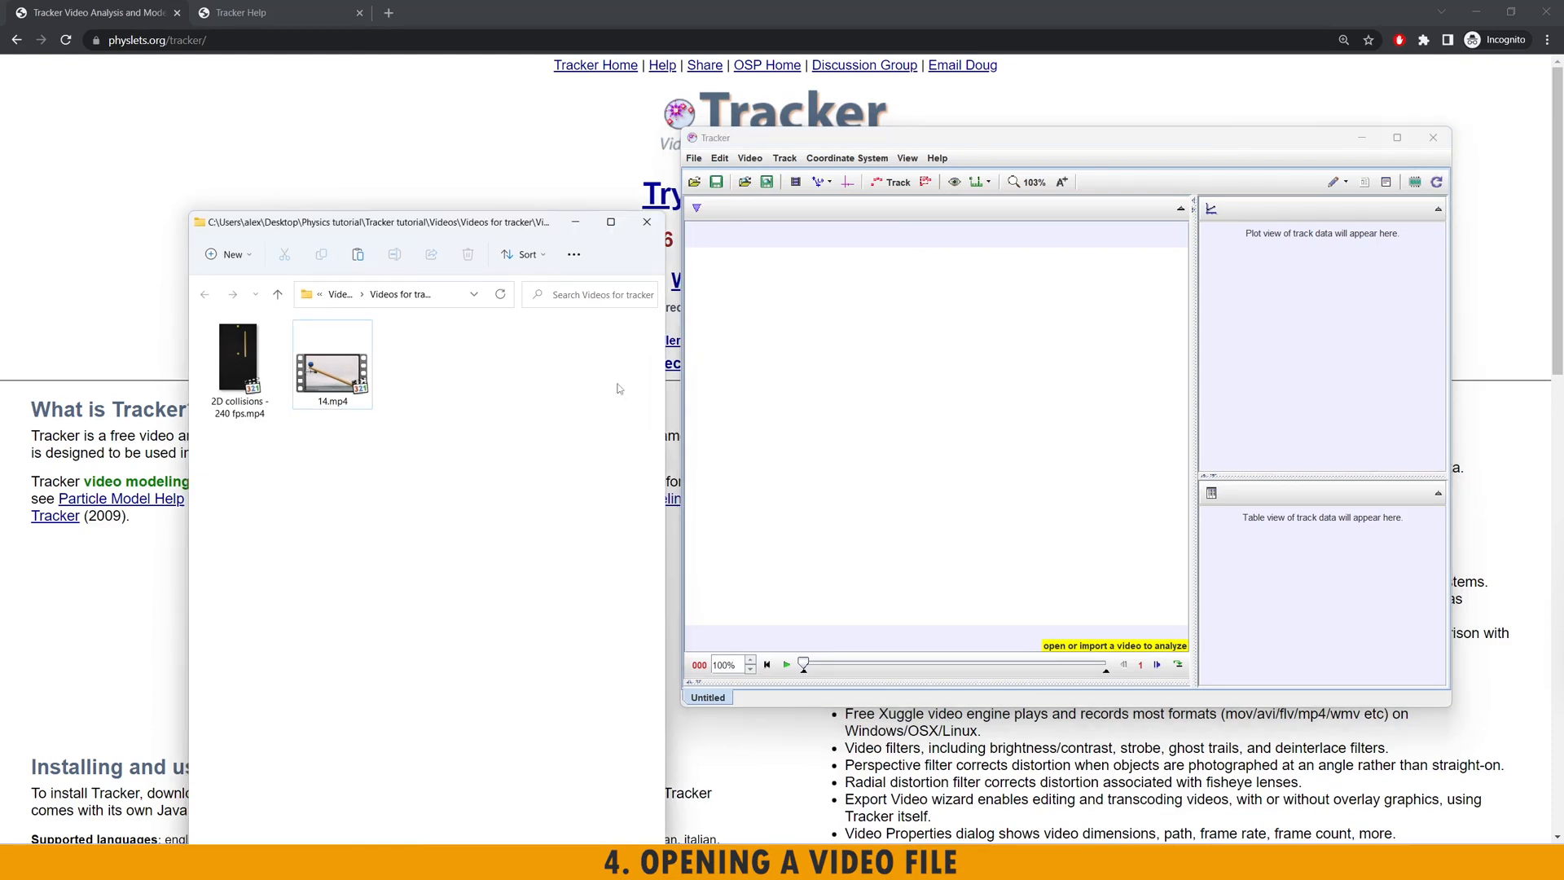
{"action": "left_click", "coordinate": [340, 380]}
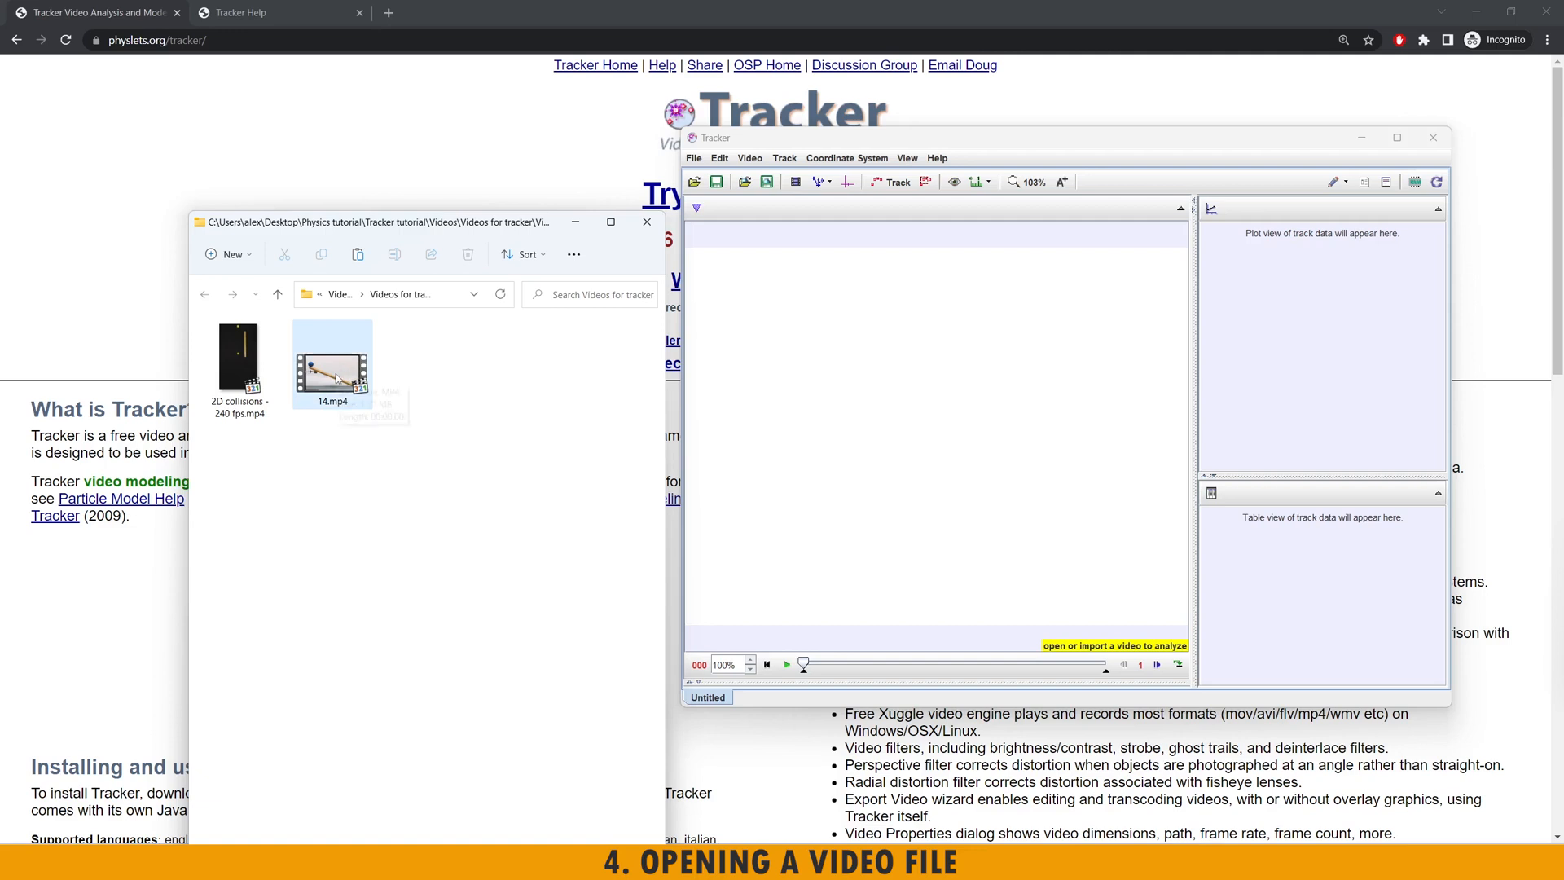
{"action": "left_click_drag", "start_coordinate": [336, 378], "coordinate": [803, 385]}
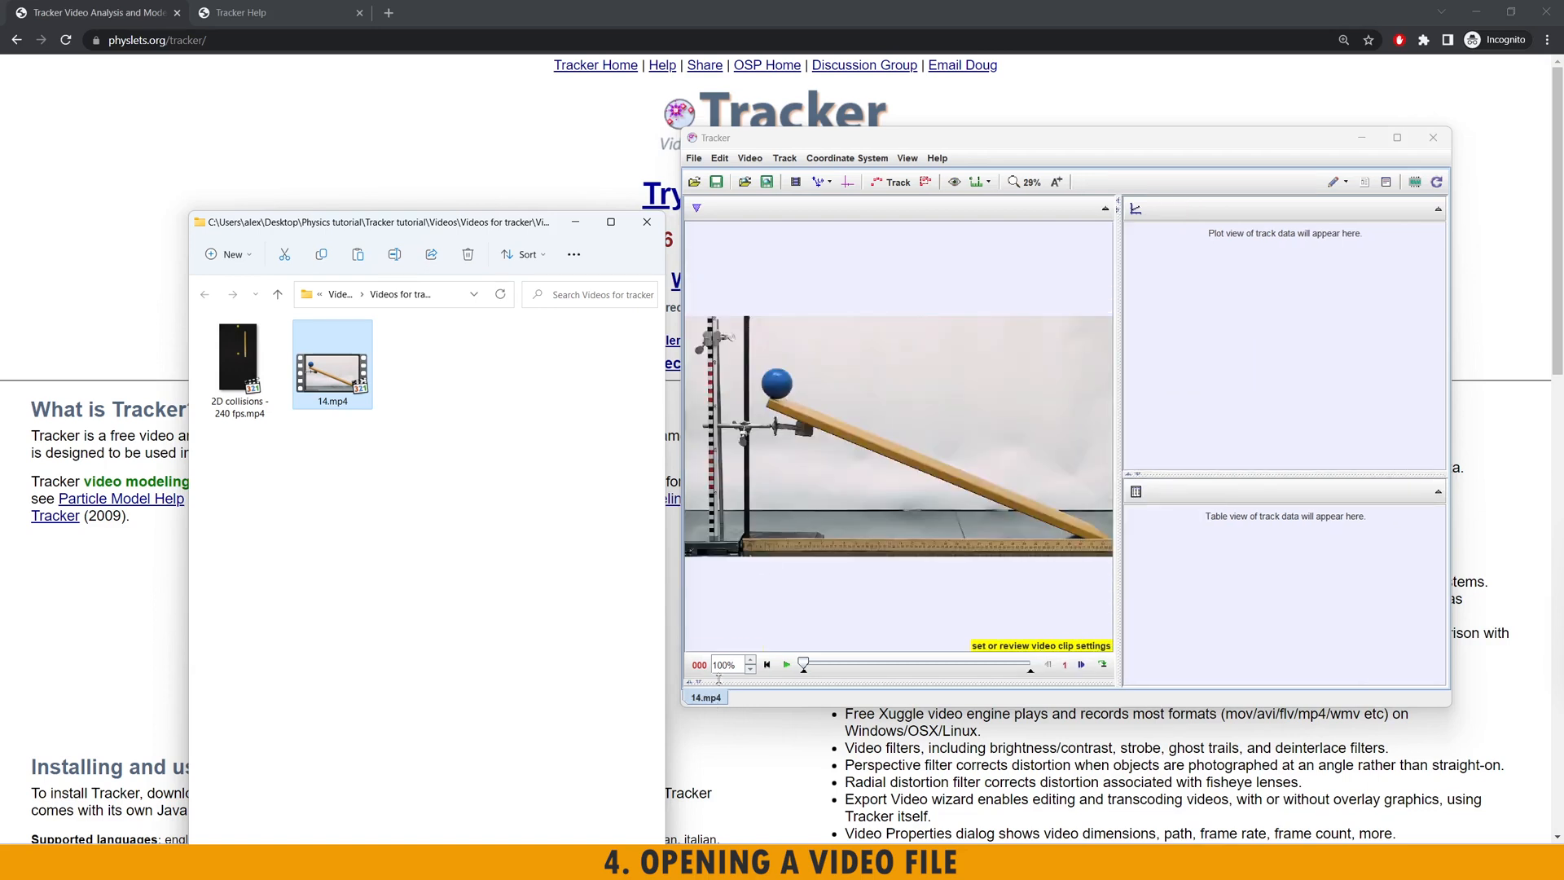
- Create a new Tracker tab and open 14.mp4 from the Videos for tracker folder in it
{"action": "left_click", "coordinate": [693, 159]}
{"action": "left_click", "coordinate": [701, 174]}
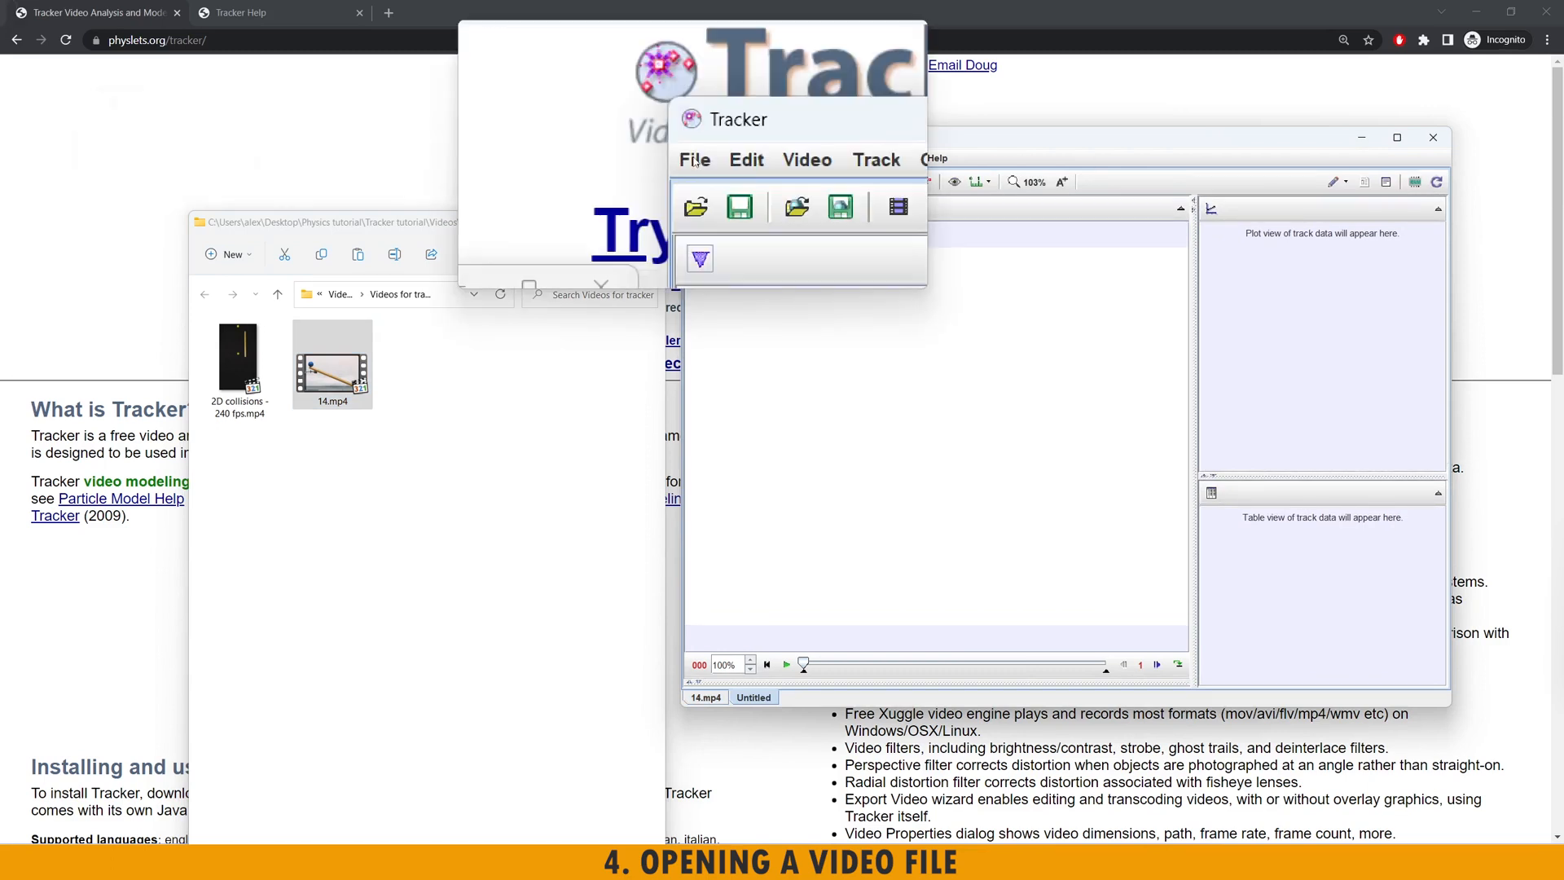
{"action": "left_click", "coordinate": [693, 159]}
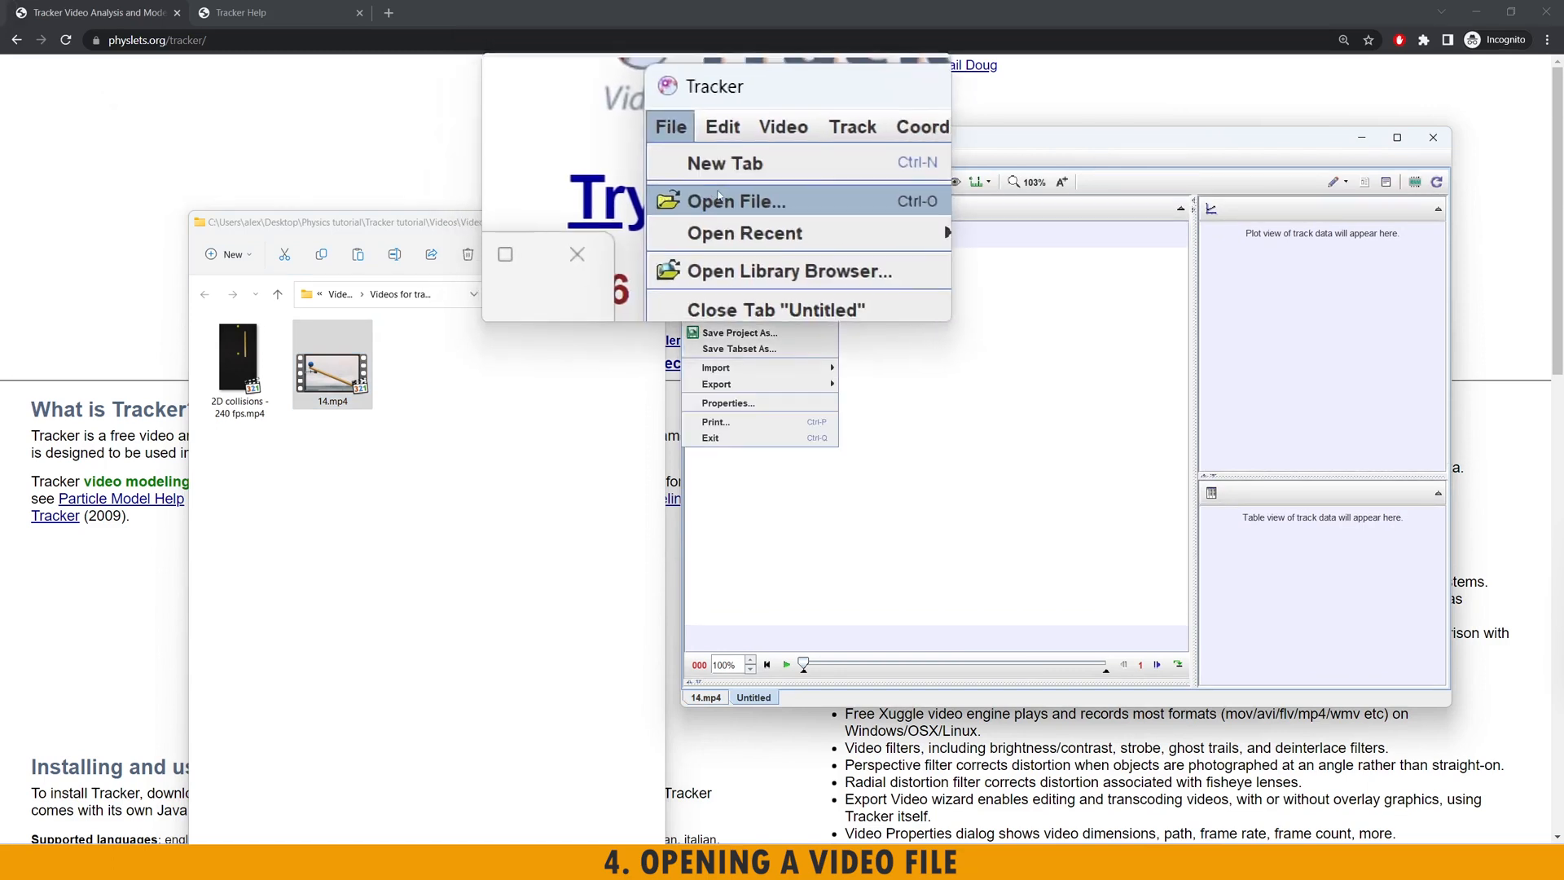
{"action": "left_click", "coordinate": [738, 197]}
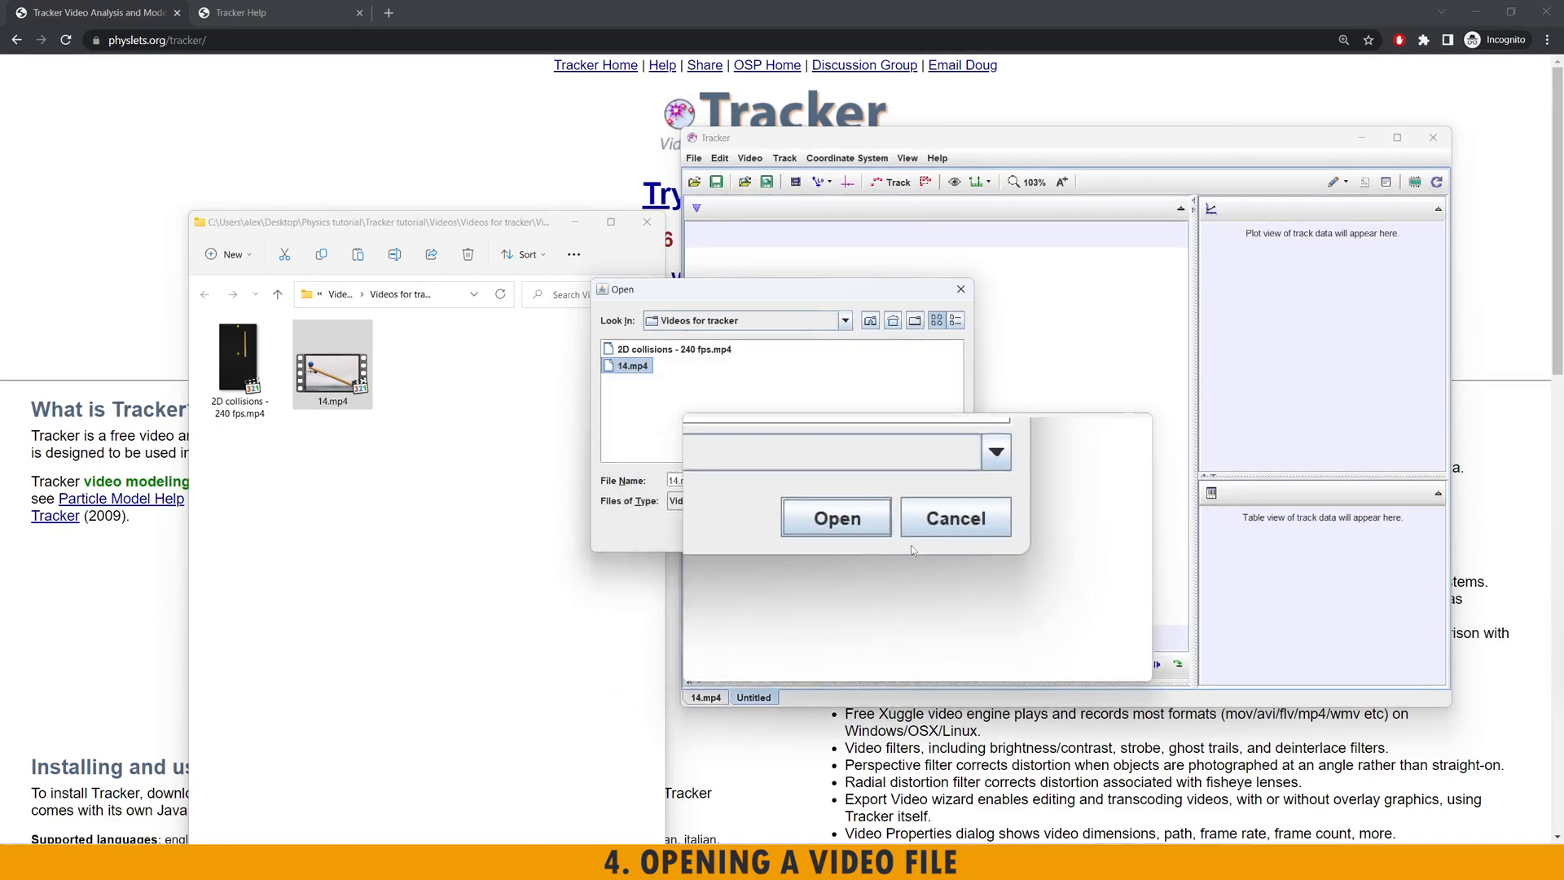
{"action": "left_click", "coordinate": [876, 531]}
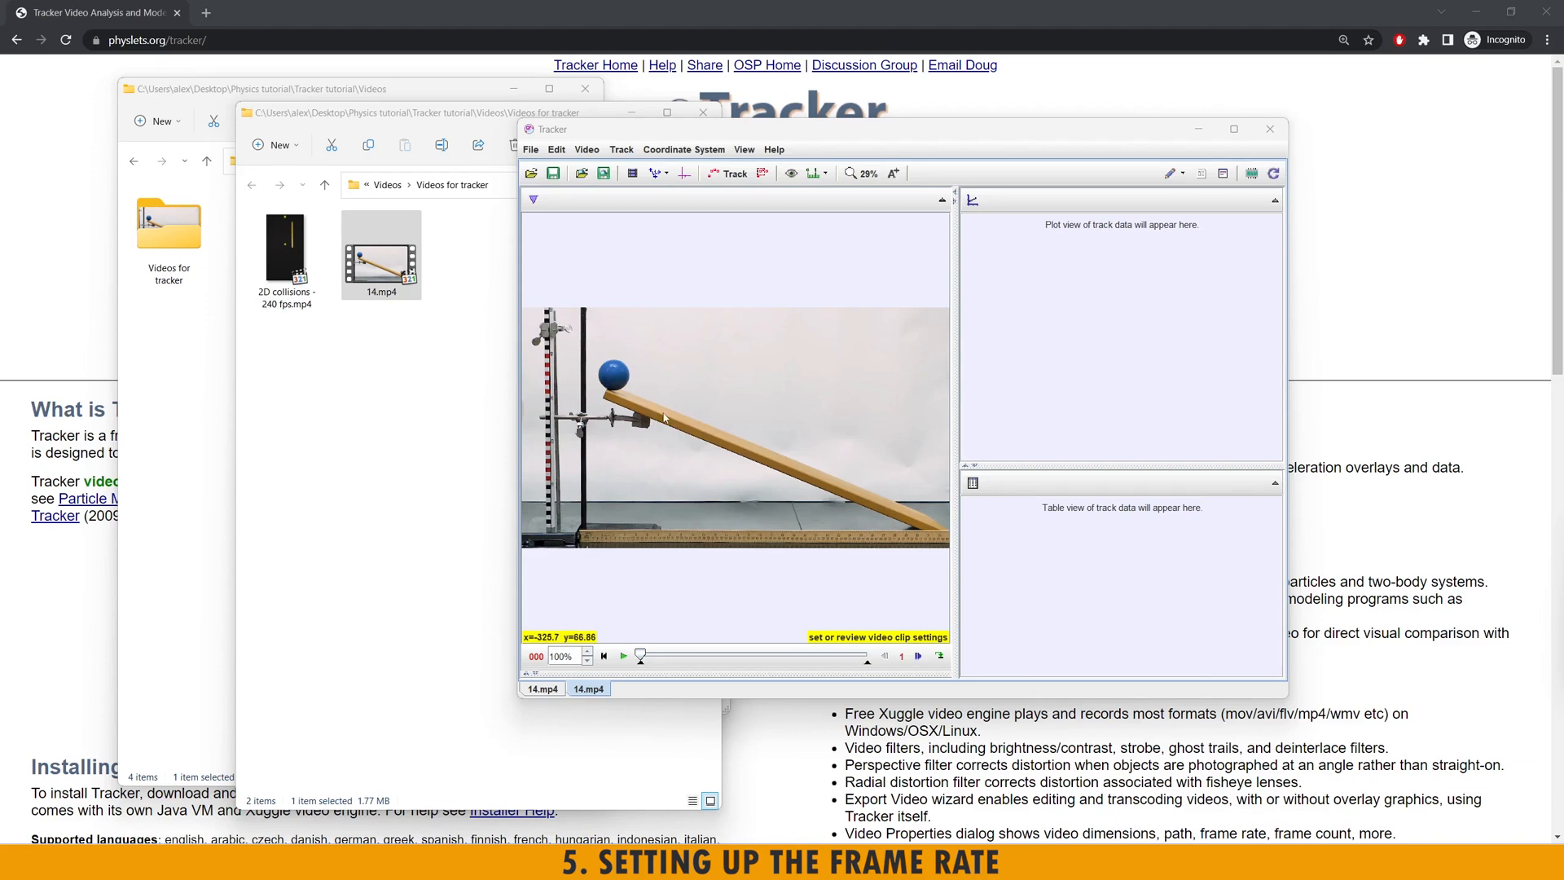
- Examine the frame rate in the file properties of 14.mp4, and play the video in the media player
{"action": "left_click", "coordinate": [394, 330]}
{"action": "left_click", "coordinate": [386, 270]}
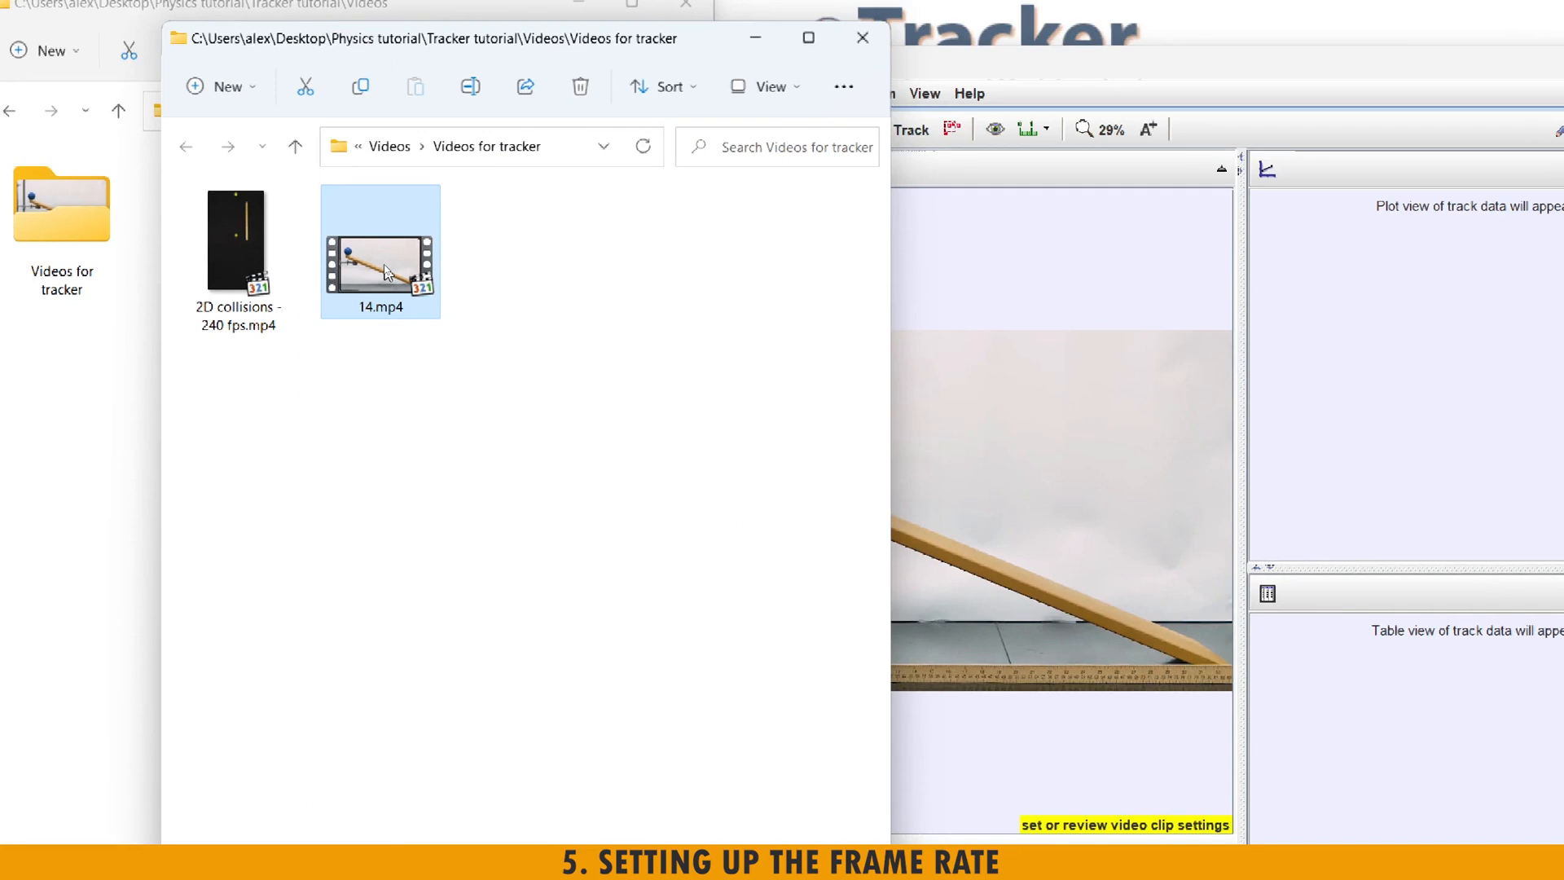
{"action": "right_click", "coordinate": [385, 271]}
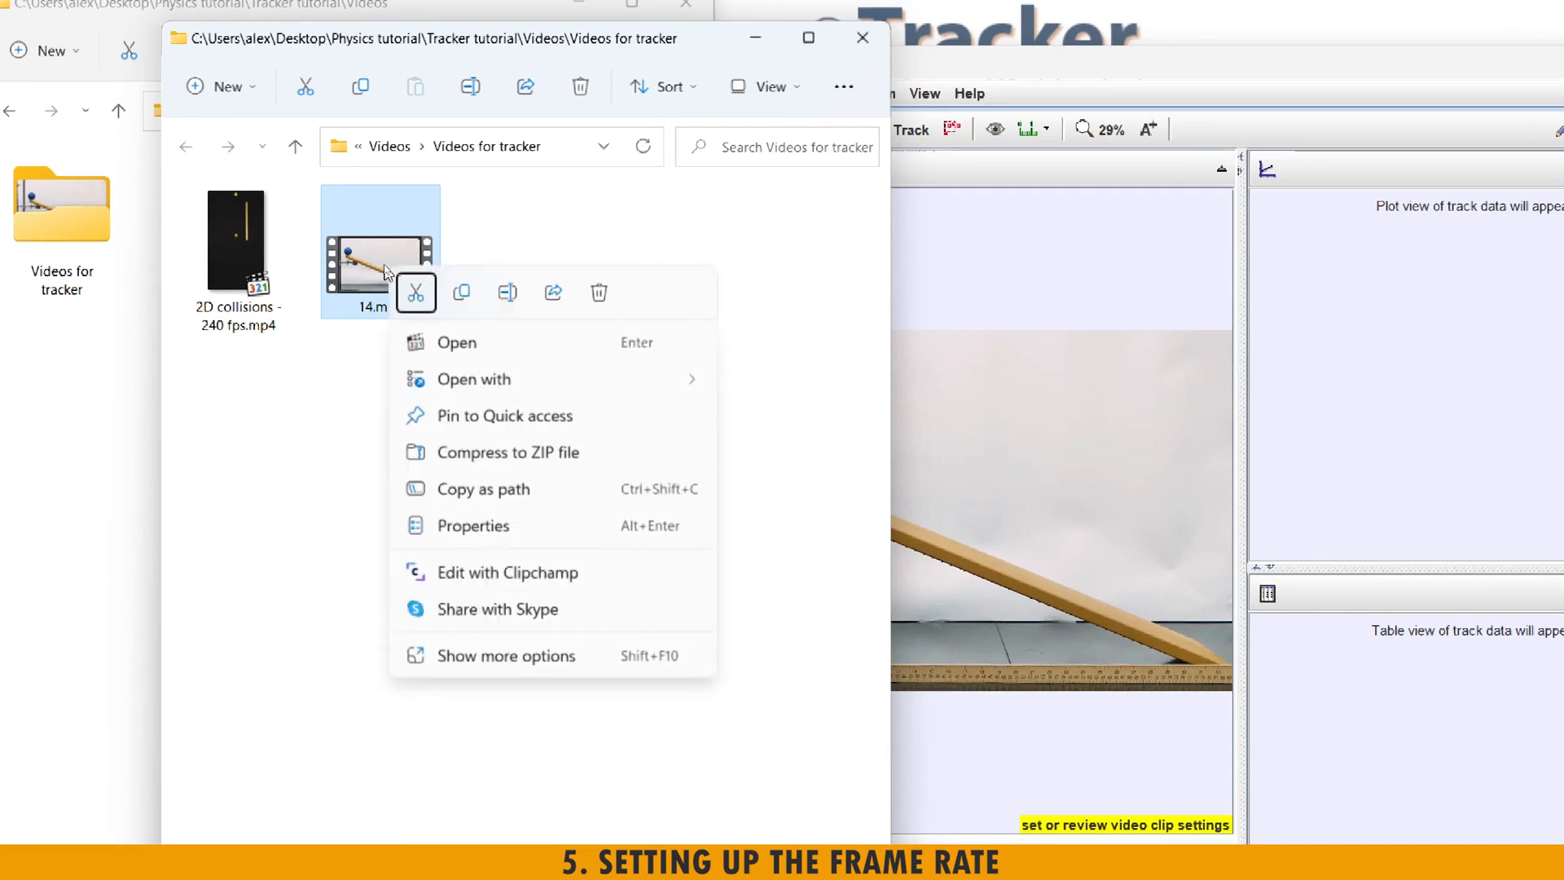
{"action": "left_click", "coordinate": [479, 531]}
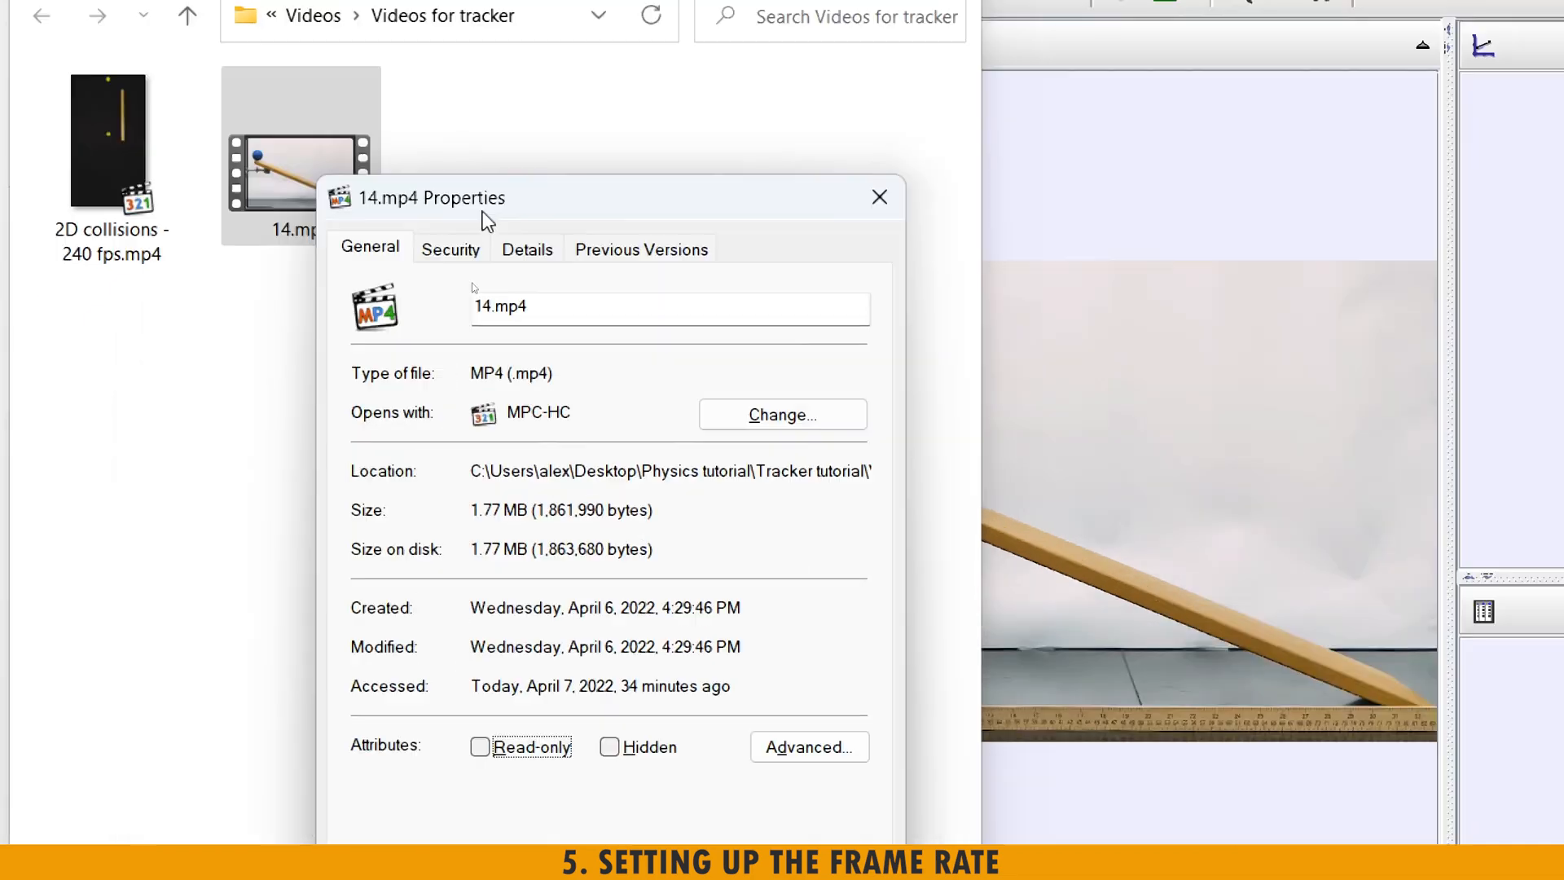
{"action": "left_click", "coordinate": [523, 252]}
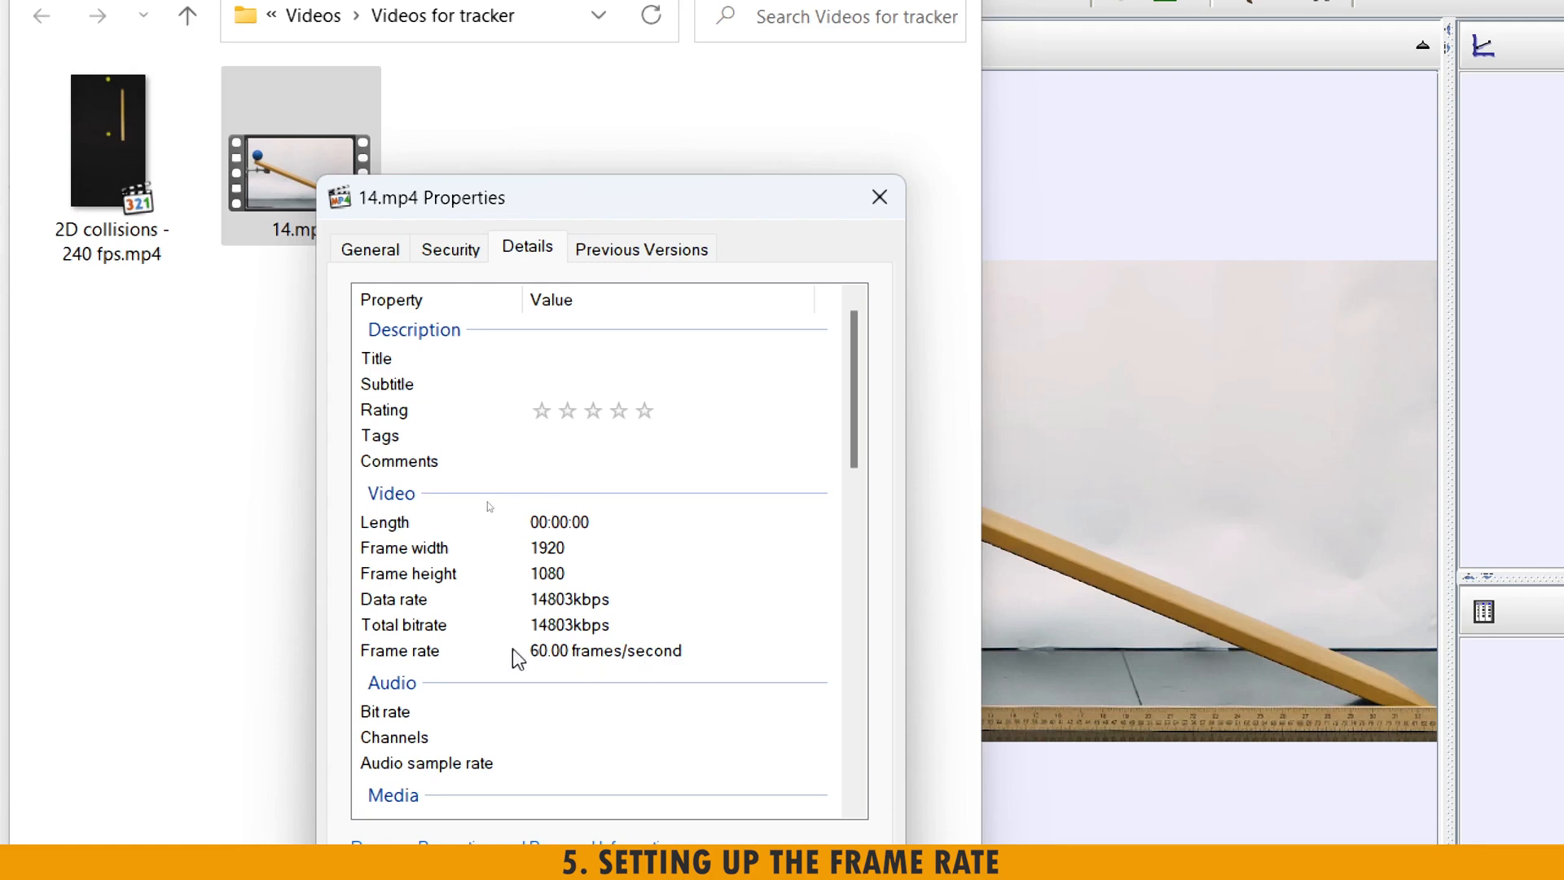
{"action": "left_click", "coordinate": [547, 651]}
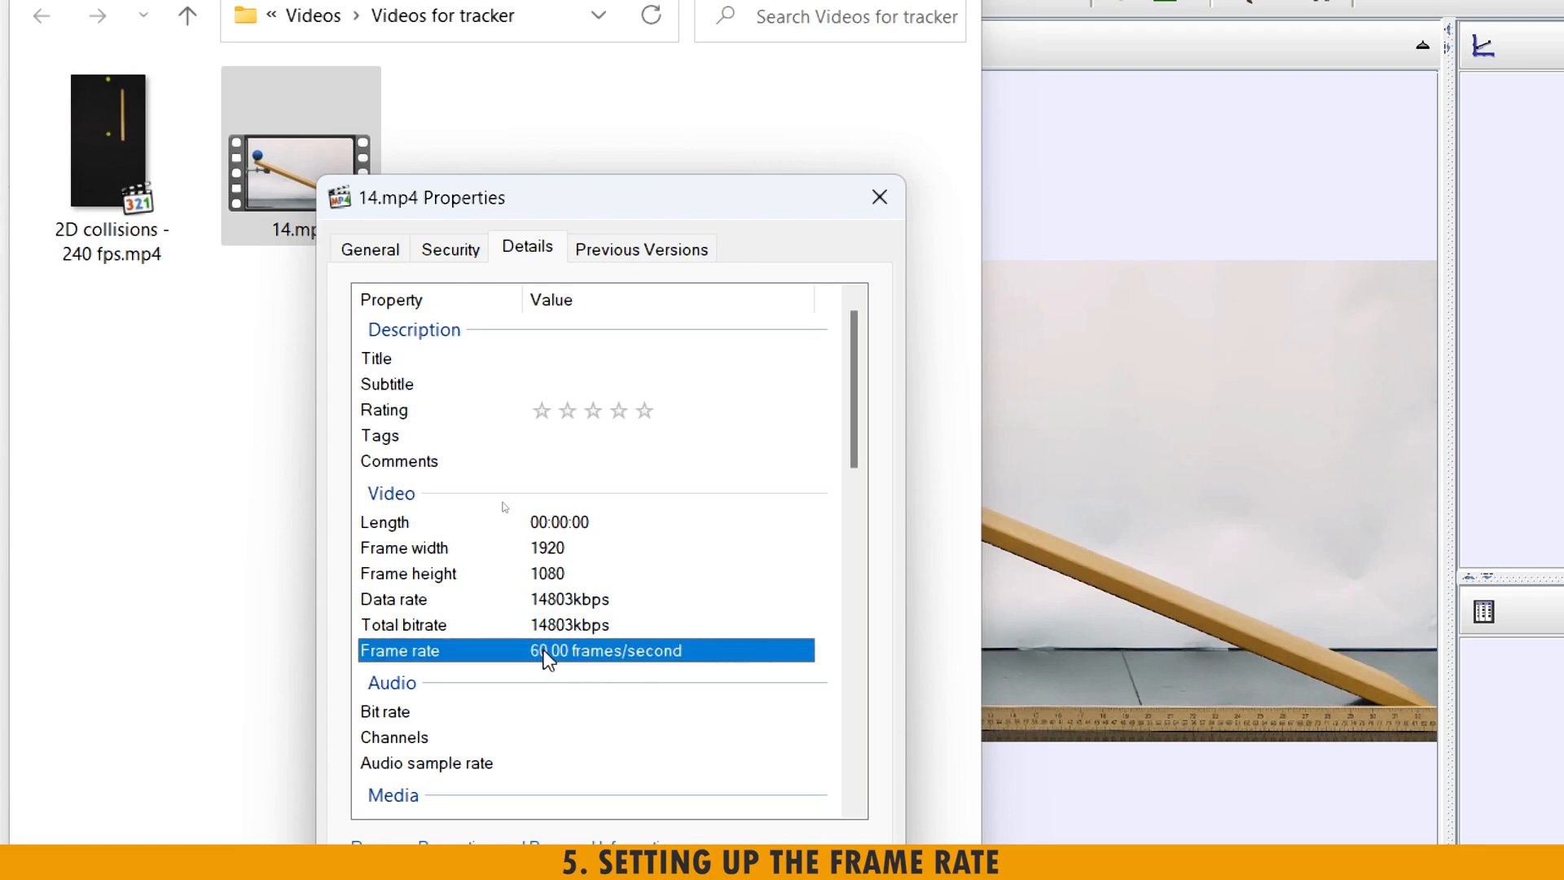
{"action": "left_click", "coordinate": [880, 197]}
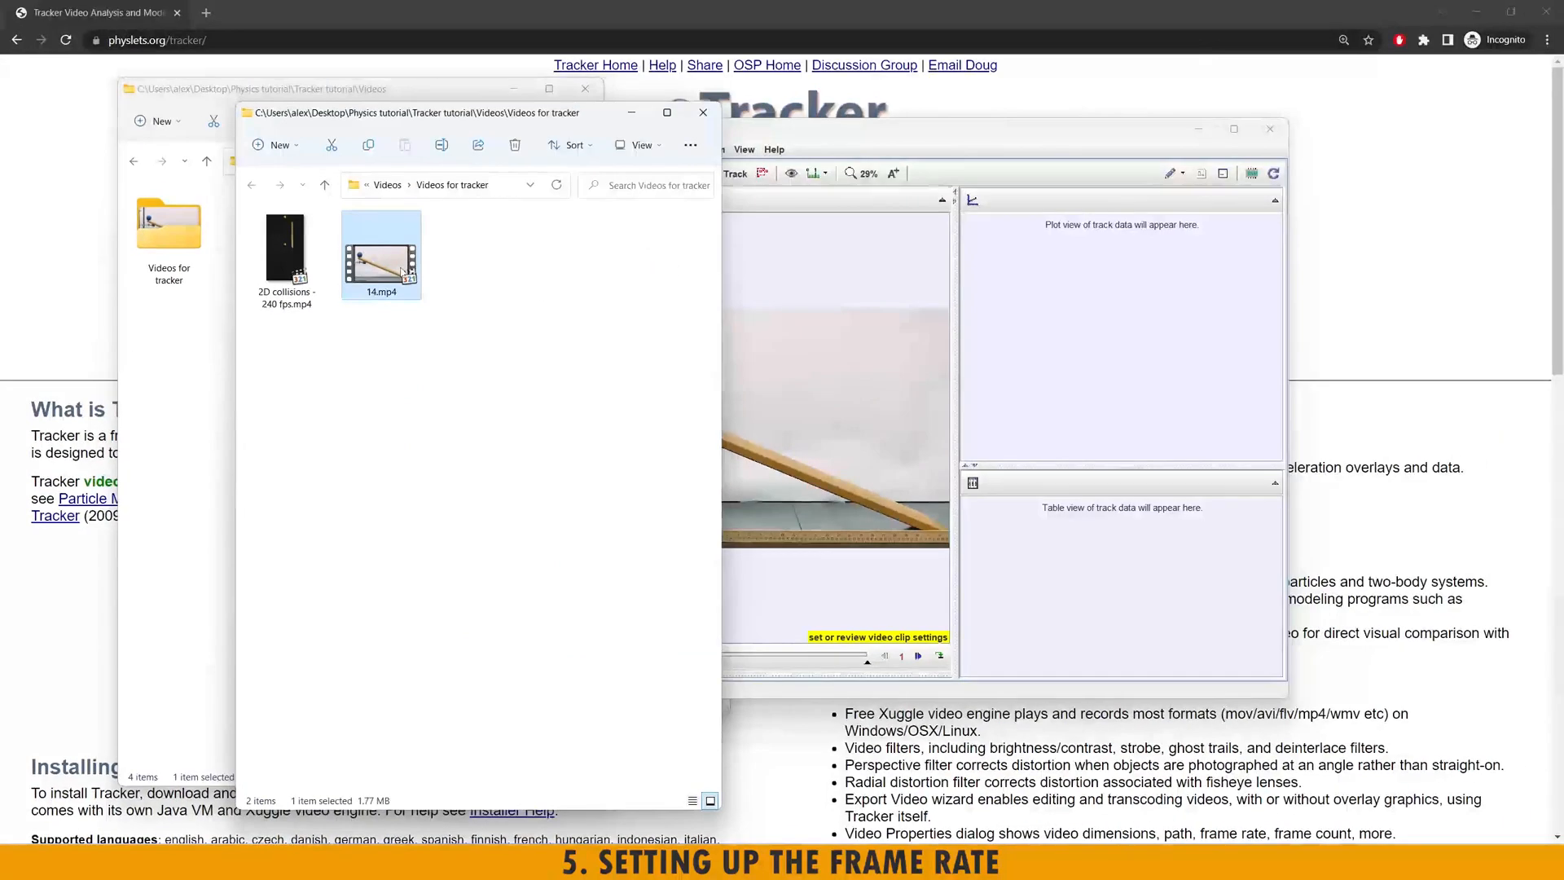
{"action": "double_click", "coordinate": [380, 184]}
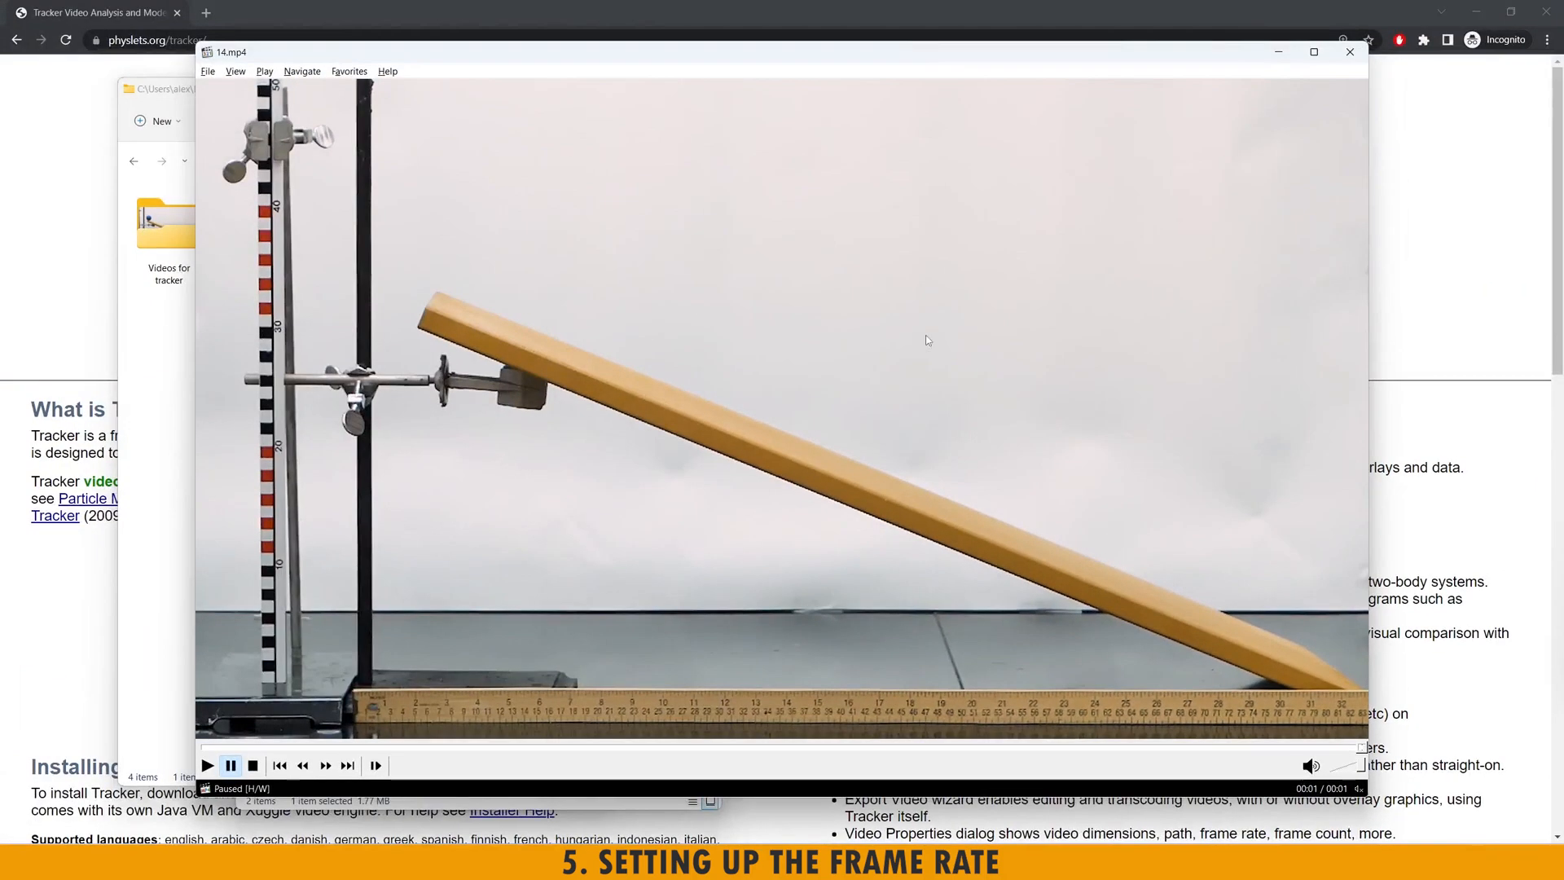
{"action": "left_click", "coordinate": [1350, 52]}
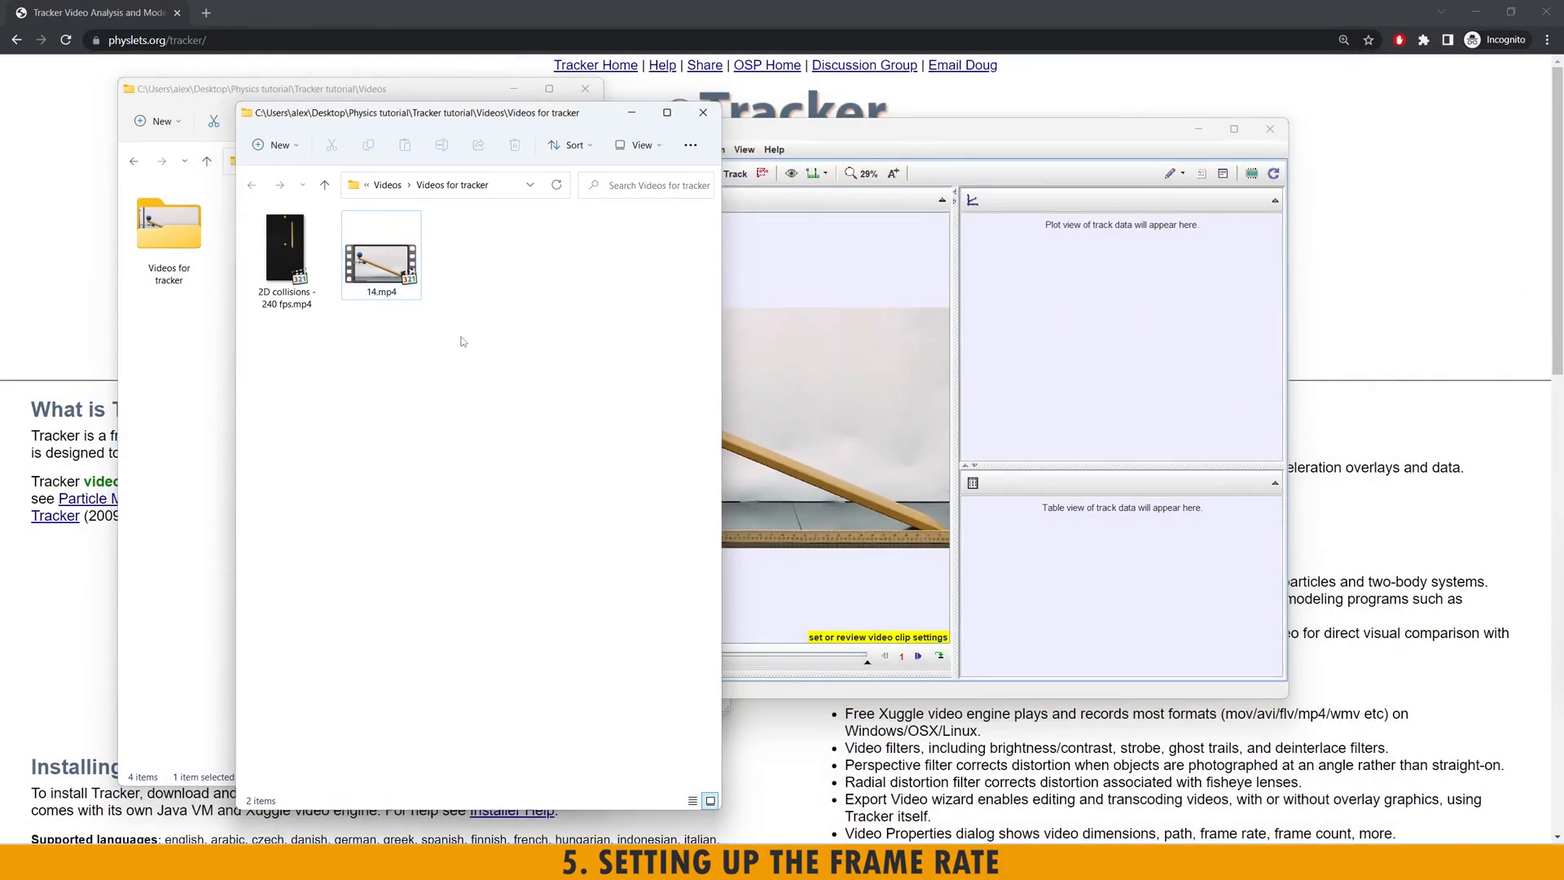
- Play 2D collisions - 240 fps.mp4 in the media player and examine the frame rate in its file properties
{"action": "left_click", "coordinate": [282, 251]}
{"action": "double_click", "coordinate": [281, 250]}
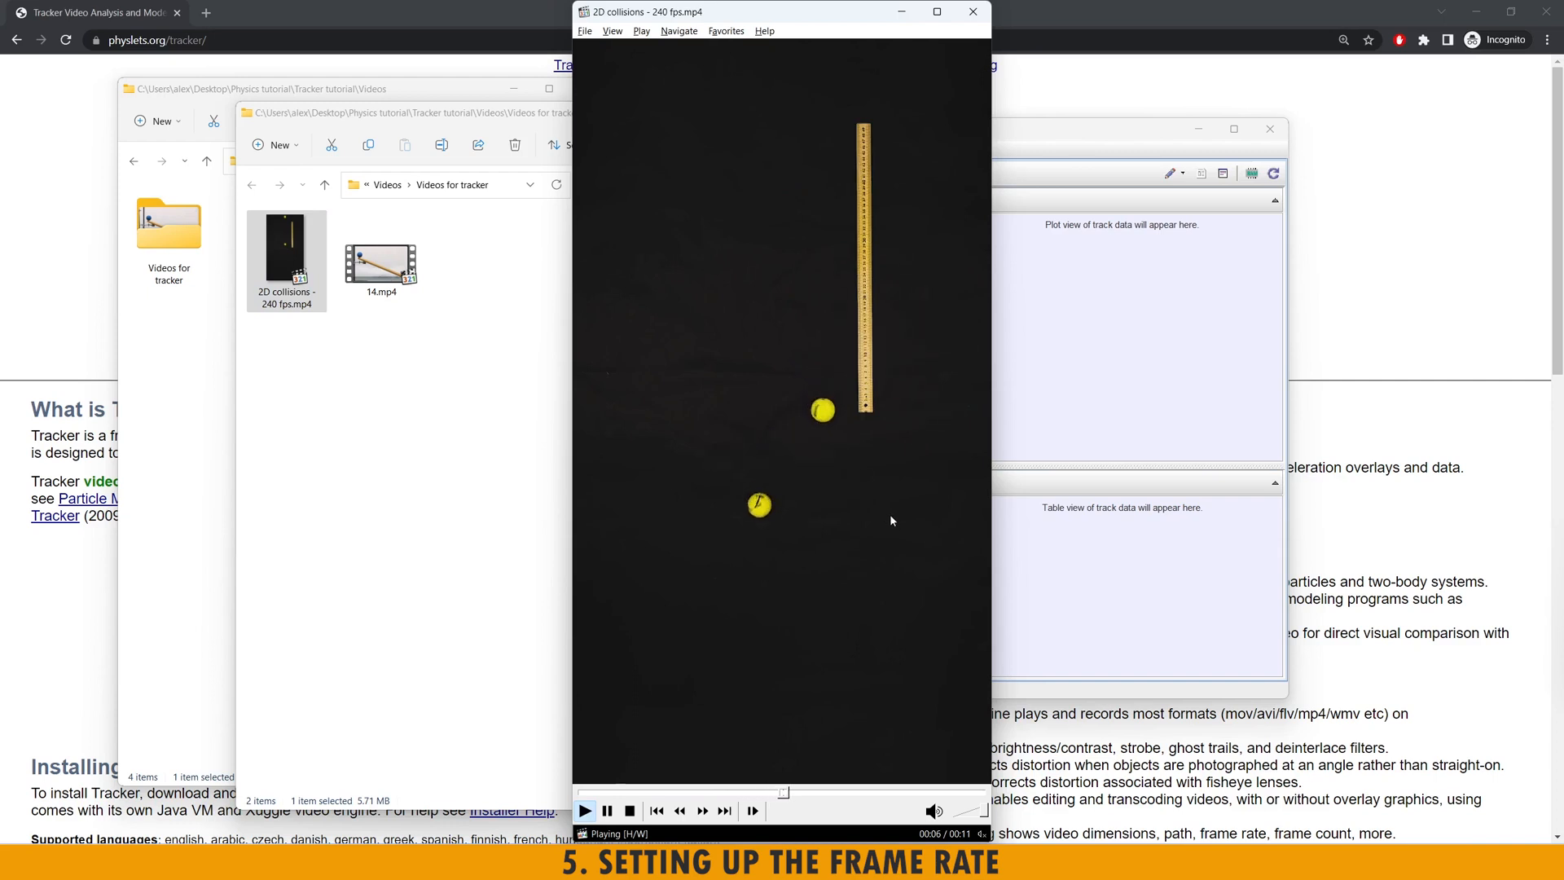
{"action": "left_click", "coordinate": [911, 567]}
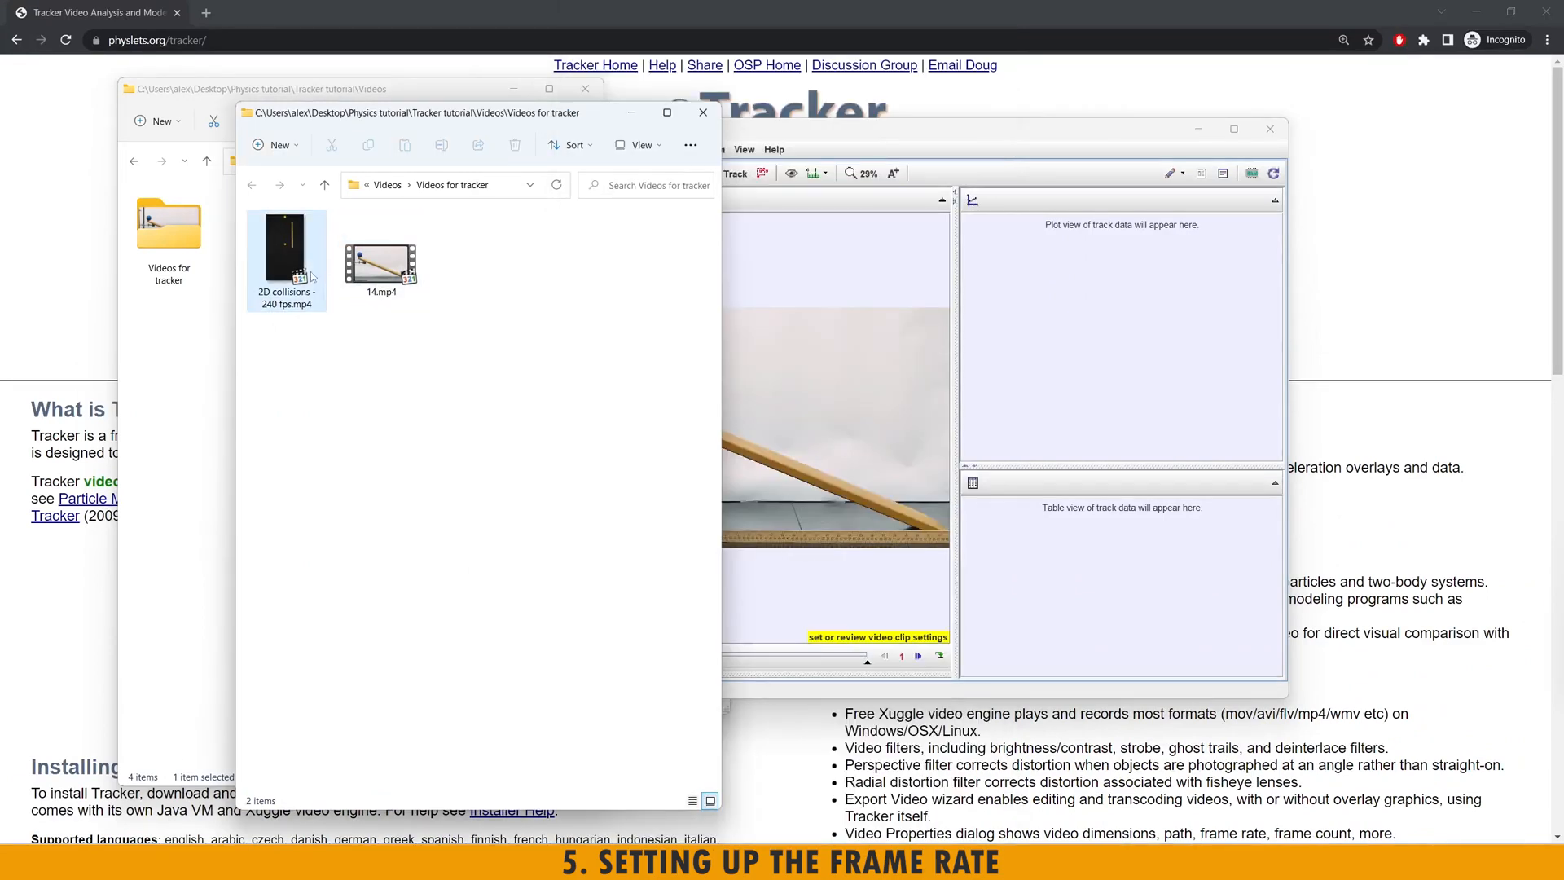
{"action": "right_click", "coordinate": [301, 265]}
{"action": "left_click", "coordinate": [368, 438]}
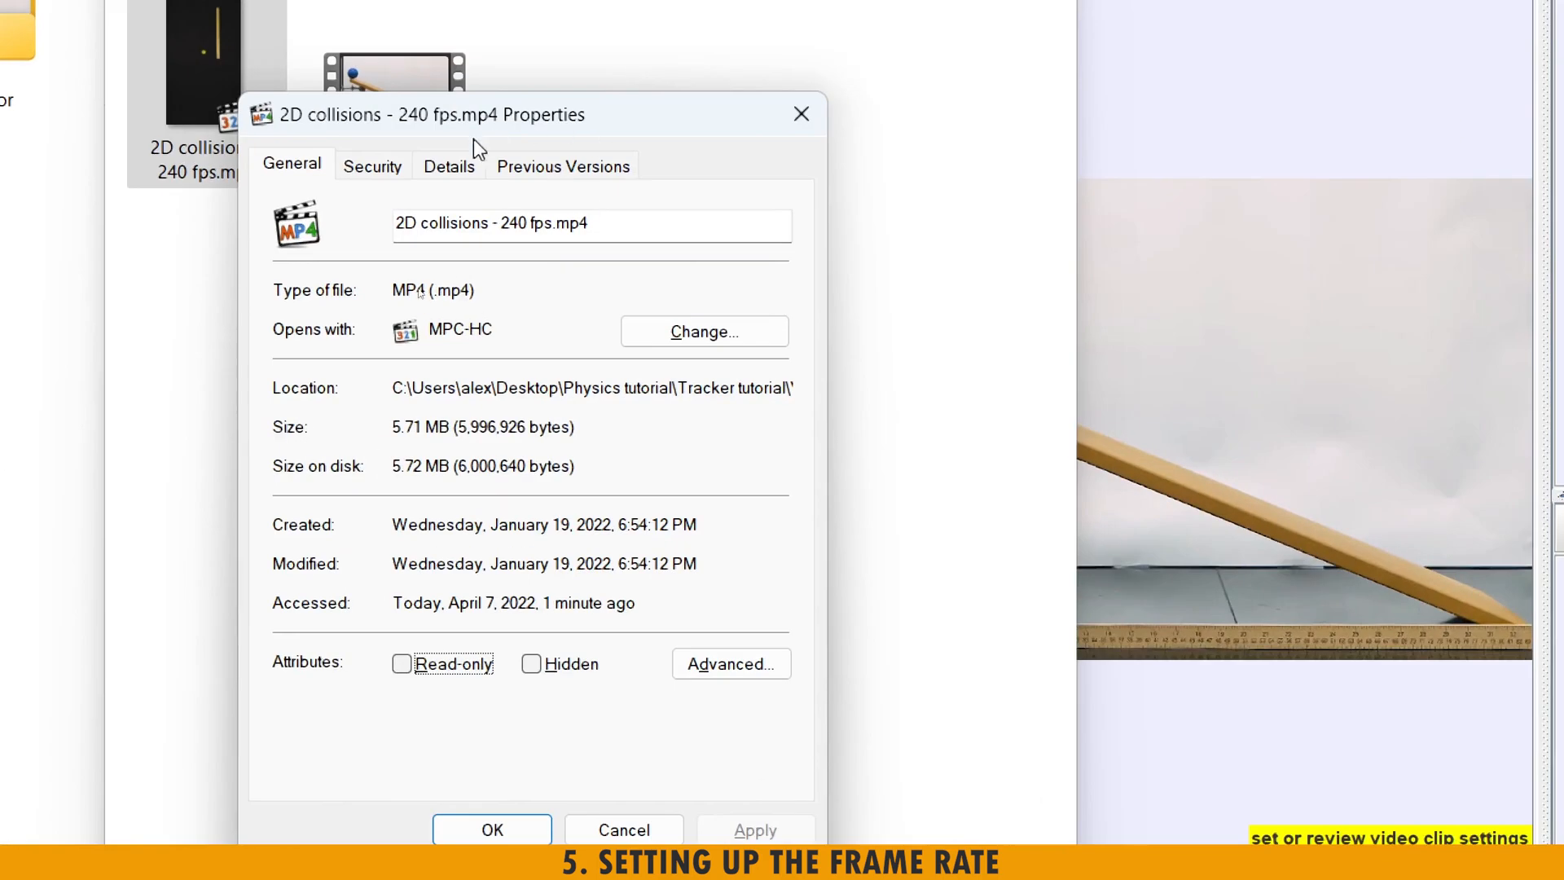
{"action": "left_click", "coordinate": [409, 303]}
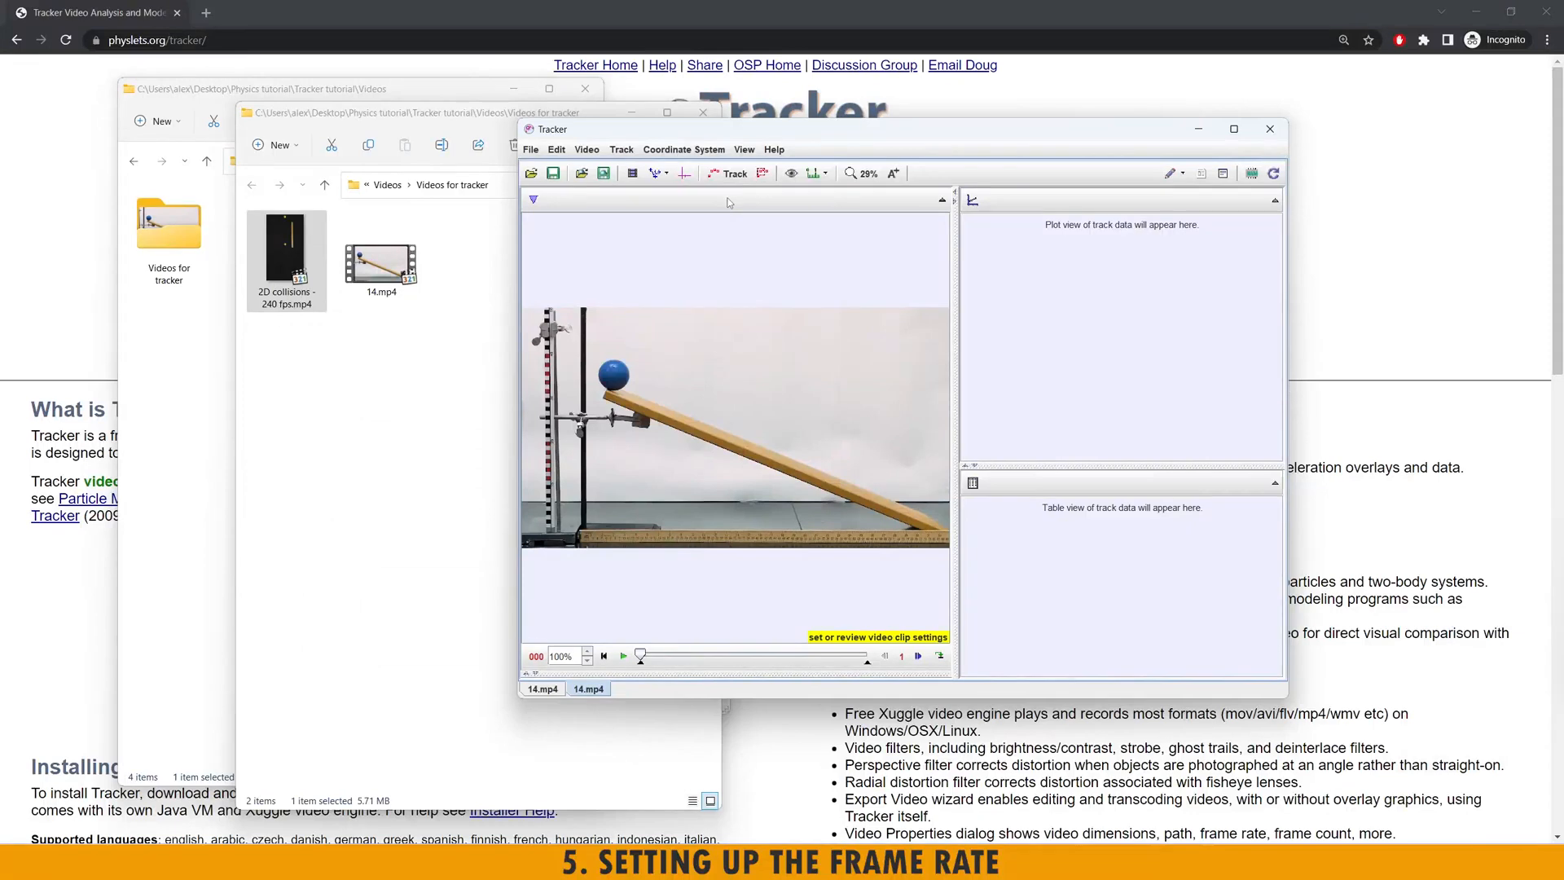
- Examine the frame rate in the clip settings of 14.mp4 in Tracker, and leave the settings without changes
{"action": "left_click", "coordinate": [632, 174]}
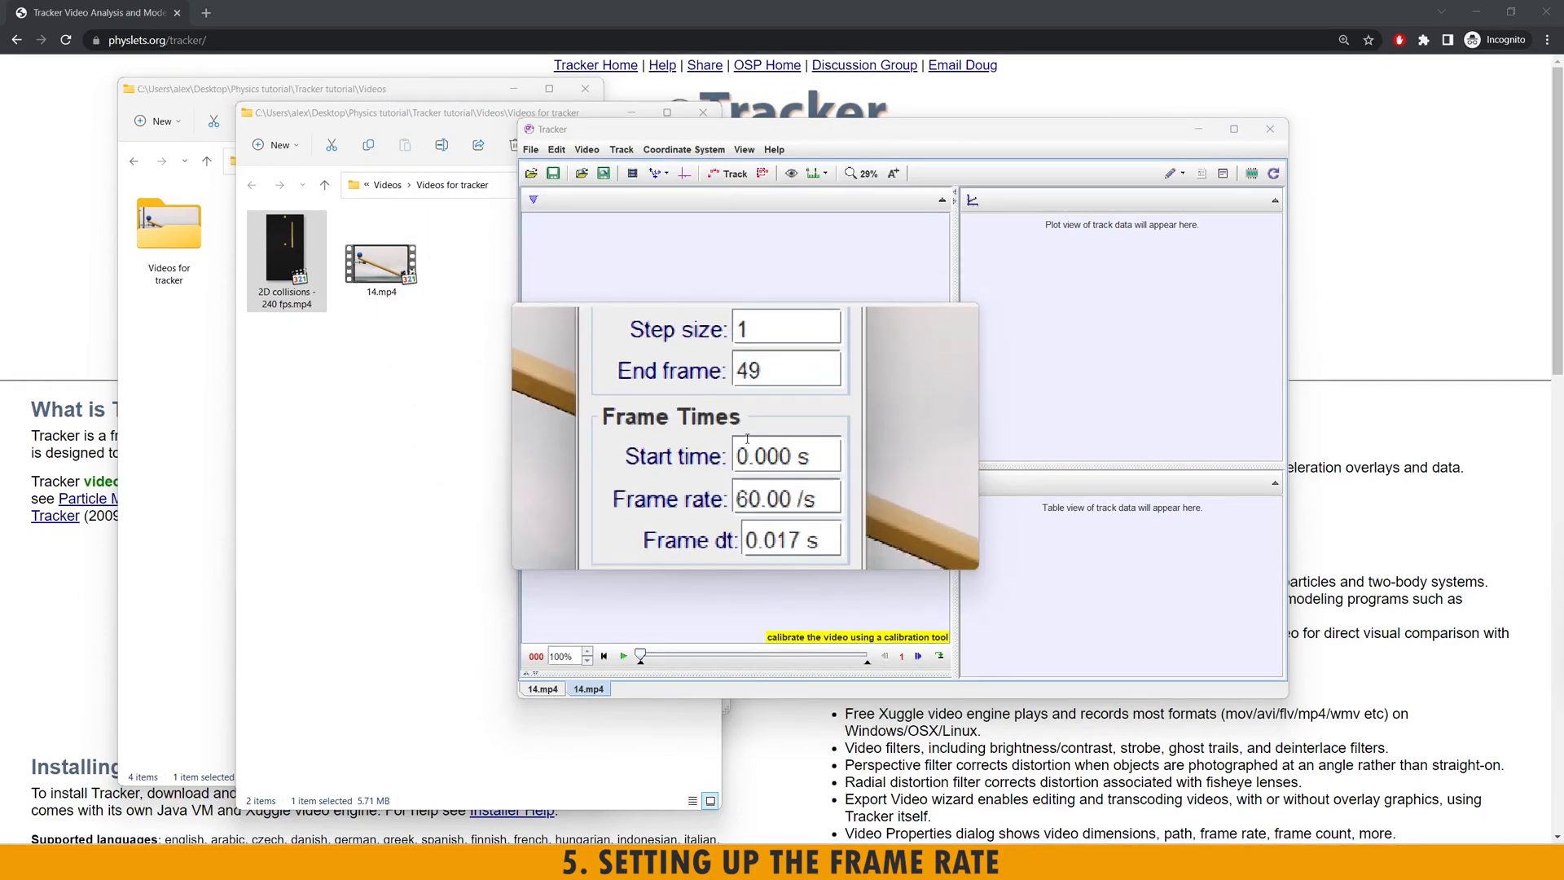
{"action": "left_click", "coordinate": [748, 462]}
{"action": "left_click_drag", "start_coordinate": [730, 462], "coordinate": [753, 461]}
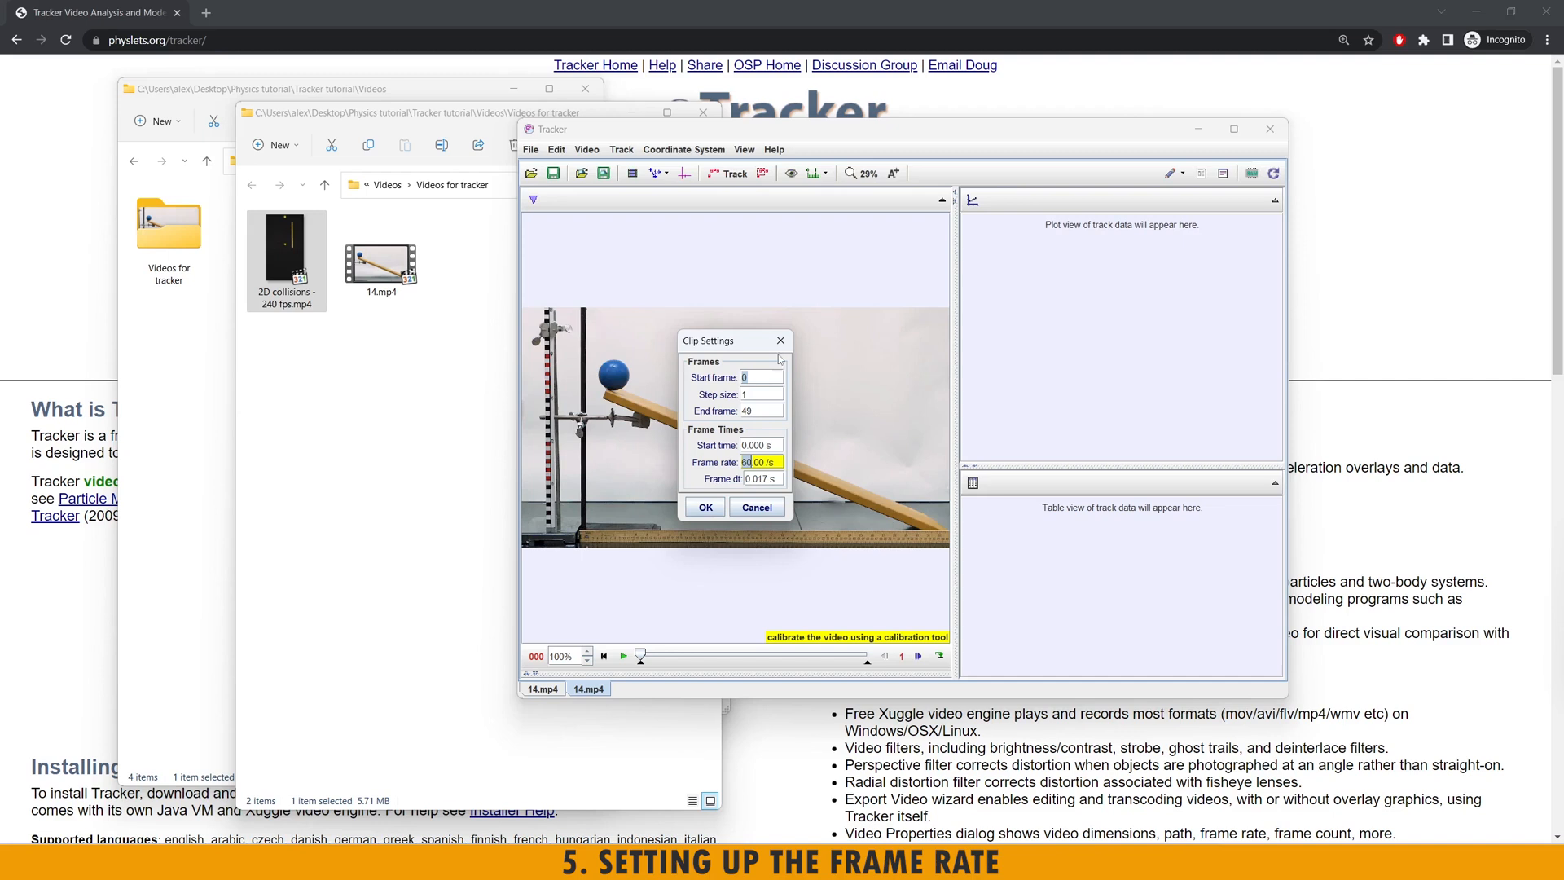
{"action": "left_click", "coordinate": [781, 342]}
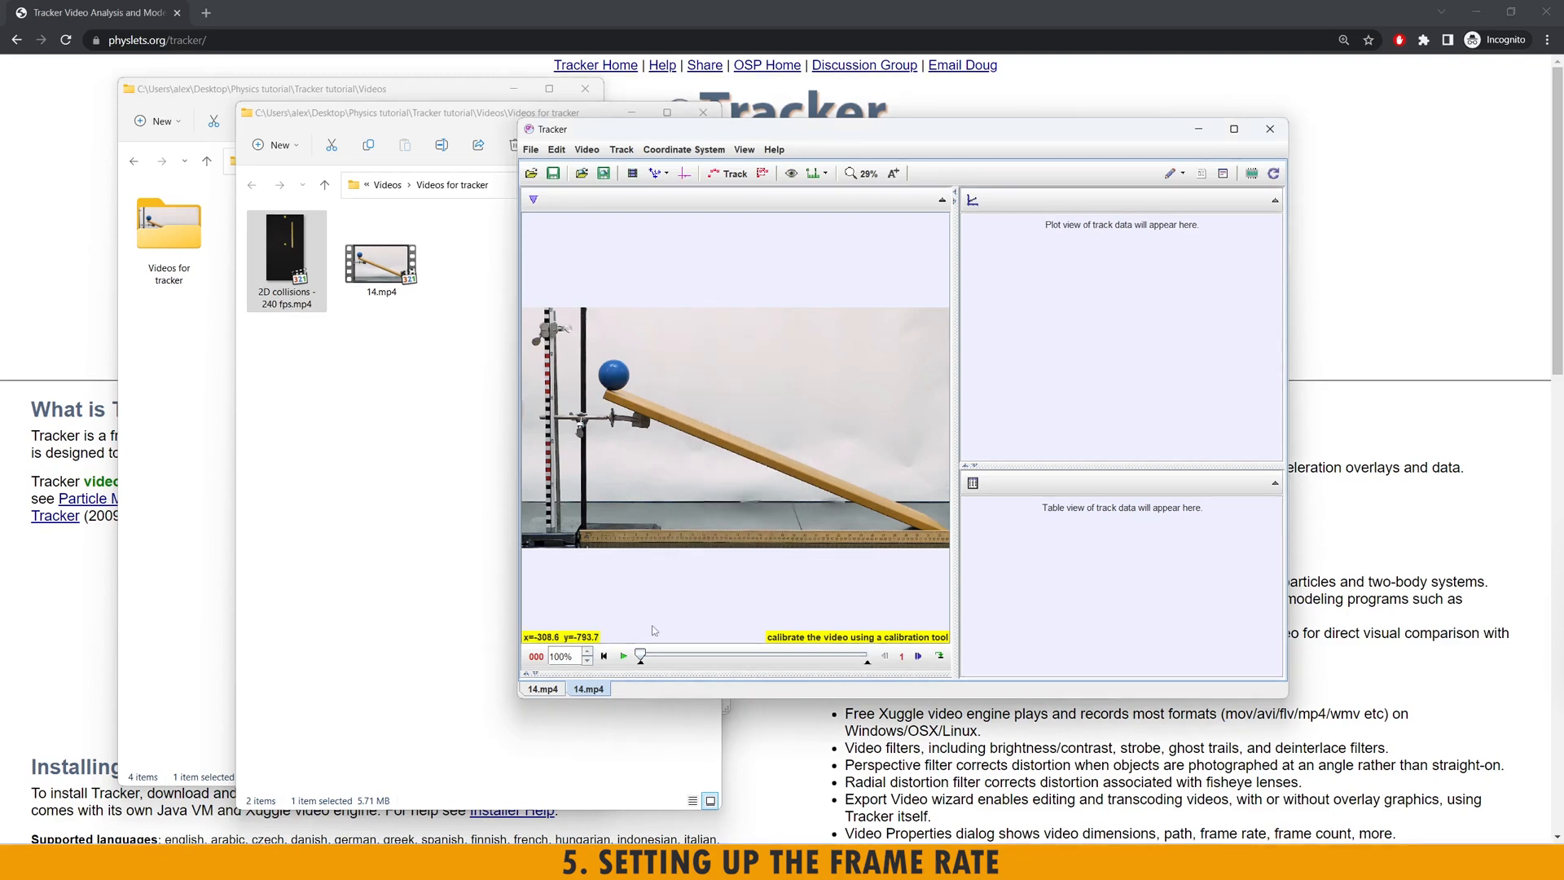
- Play 14.mp4 in Tracker, return it to the first frame, and try looped playback before stopping the video
{"action": "left_click", "coordinate": [624, 658]}
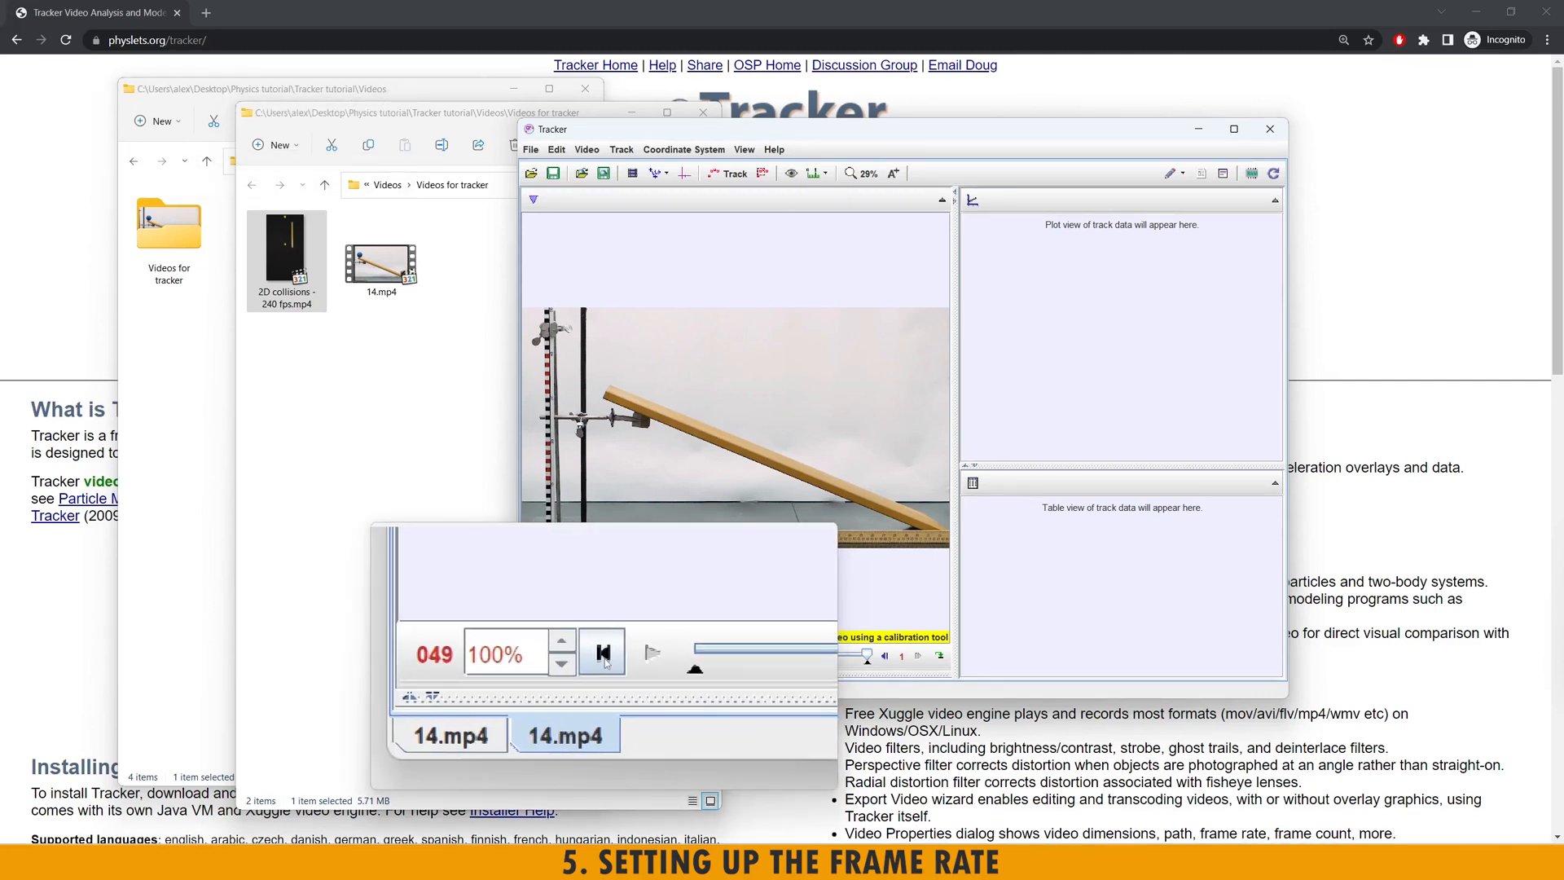
{"action": "left_click", "coordinate": [604, 654]}
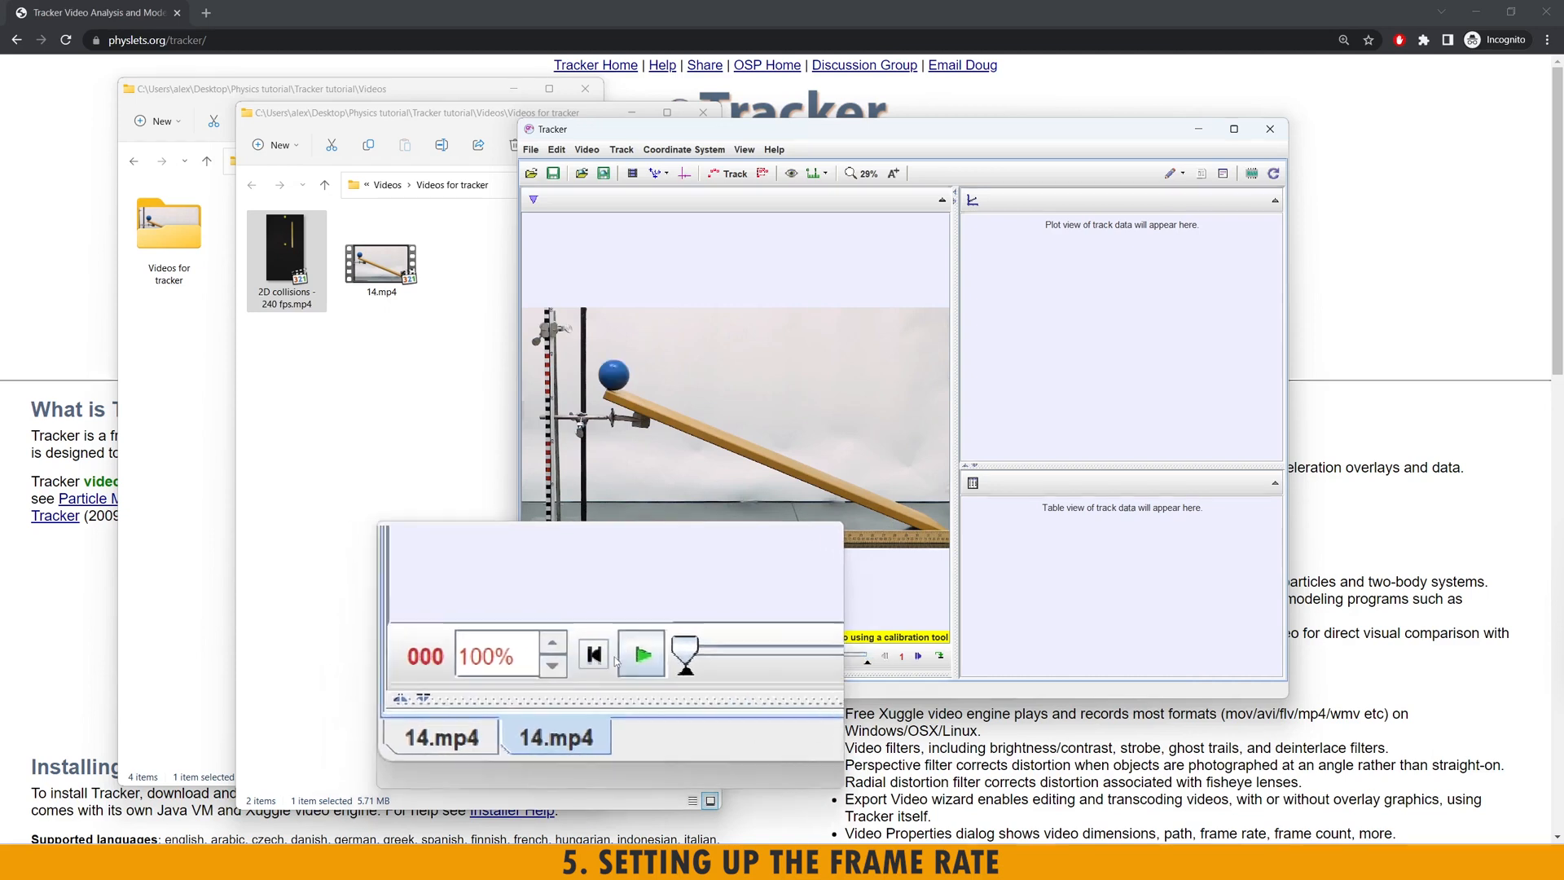
{"action": "left_click", "coordinate": [624, 657]}
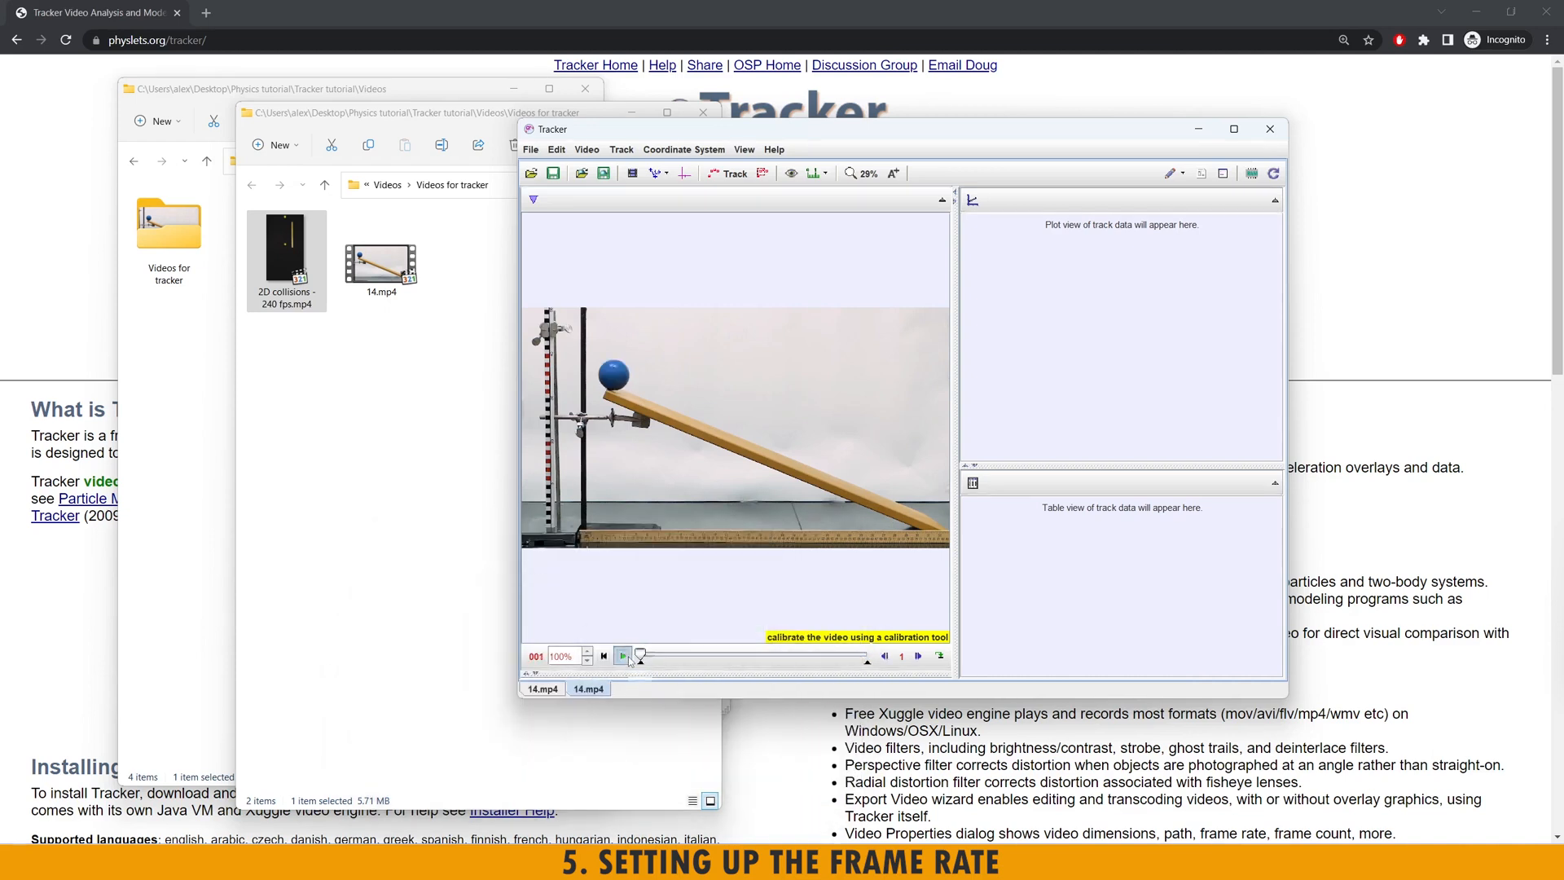
{"action": "left_click", "coordinate": [941, 659]}
{"action": "left_click", "coordinate": [941, 658]}
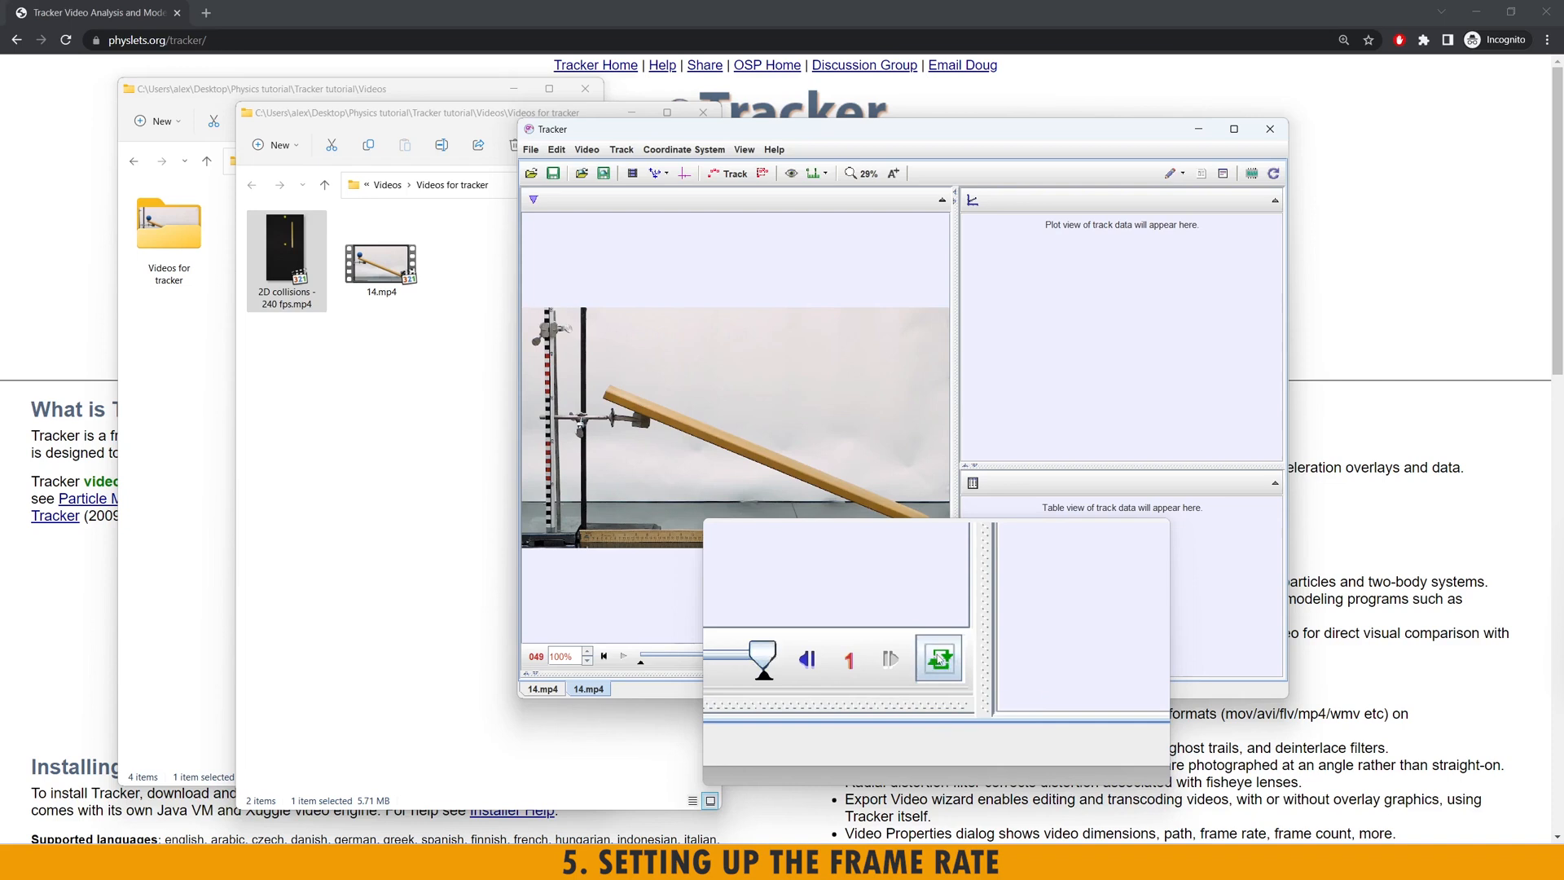
{"action": "left_click", "coordinate": [622, 656]}
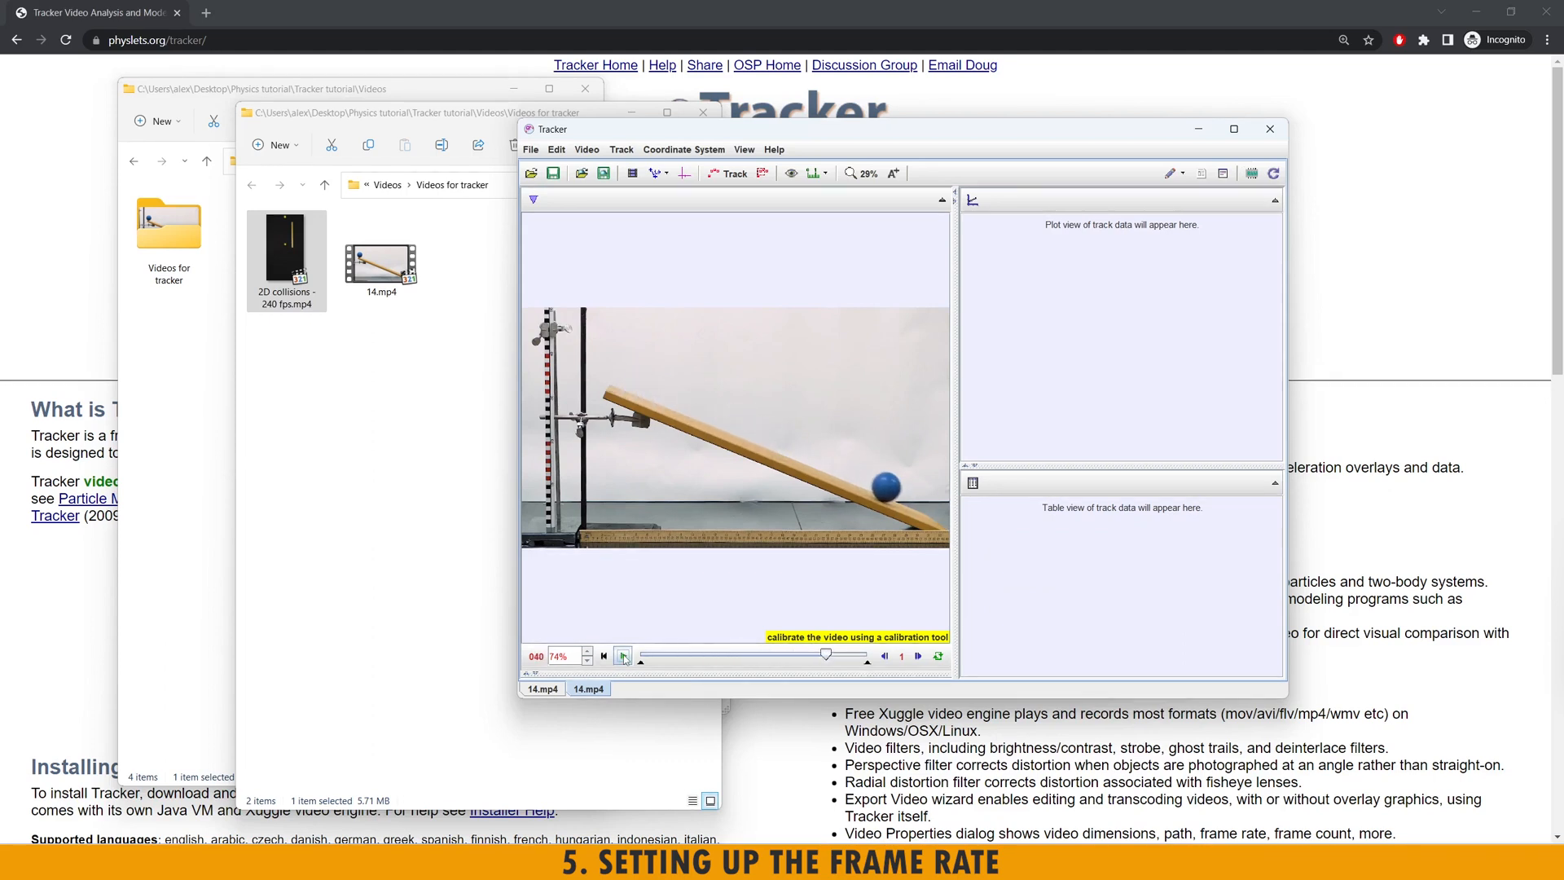
{"action": "left_click", "coordinate": [623, 657]}
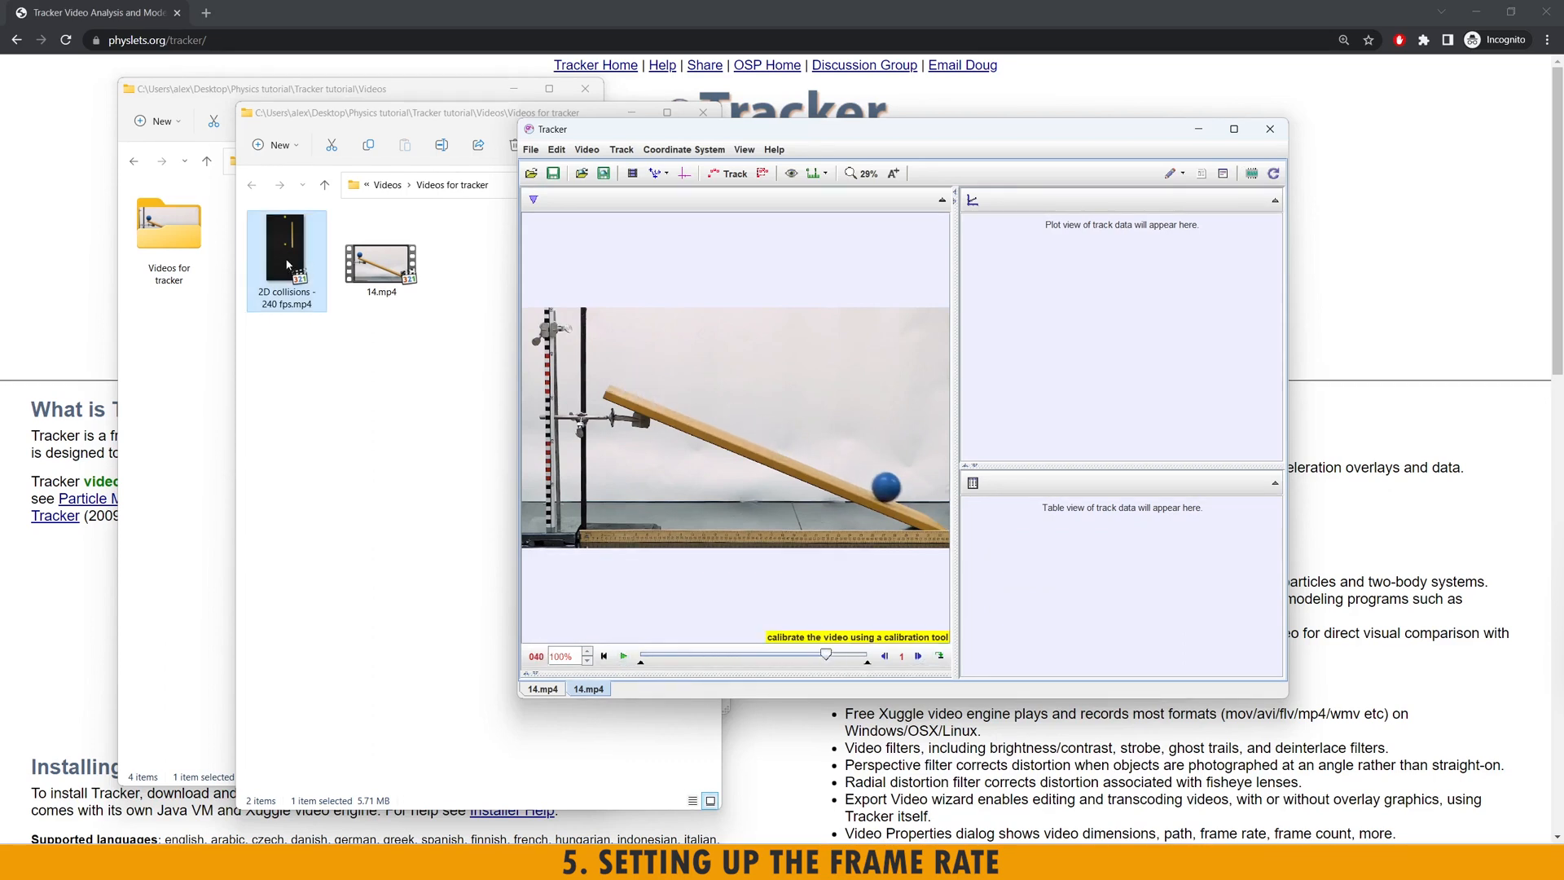
- Load 2D collisions - 240 fps.mp4 into Tracker and set its frame rate to 240 frames per second in the clip settings
{"action": "left_click_drag", "start_coordinate": [286, 261], "coordinate": [704, 408]}
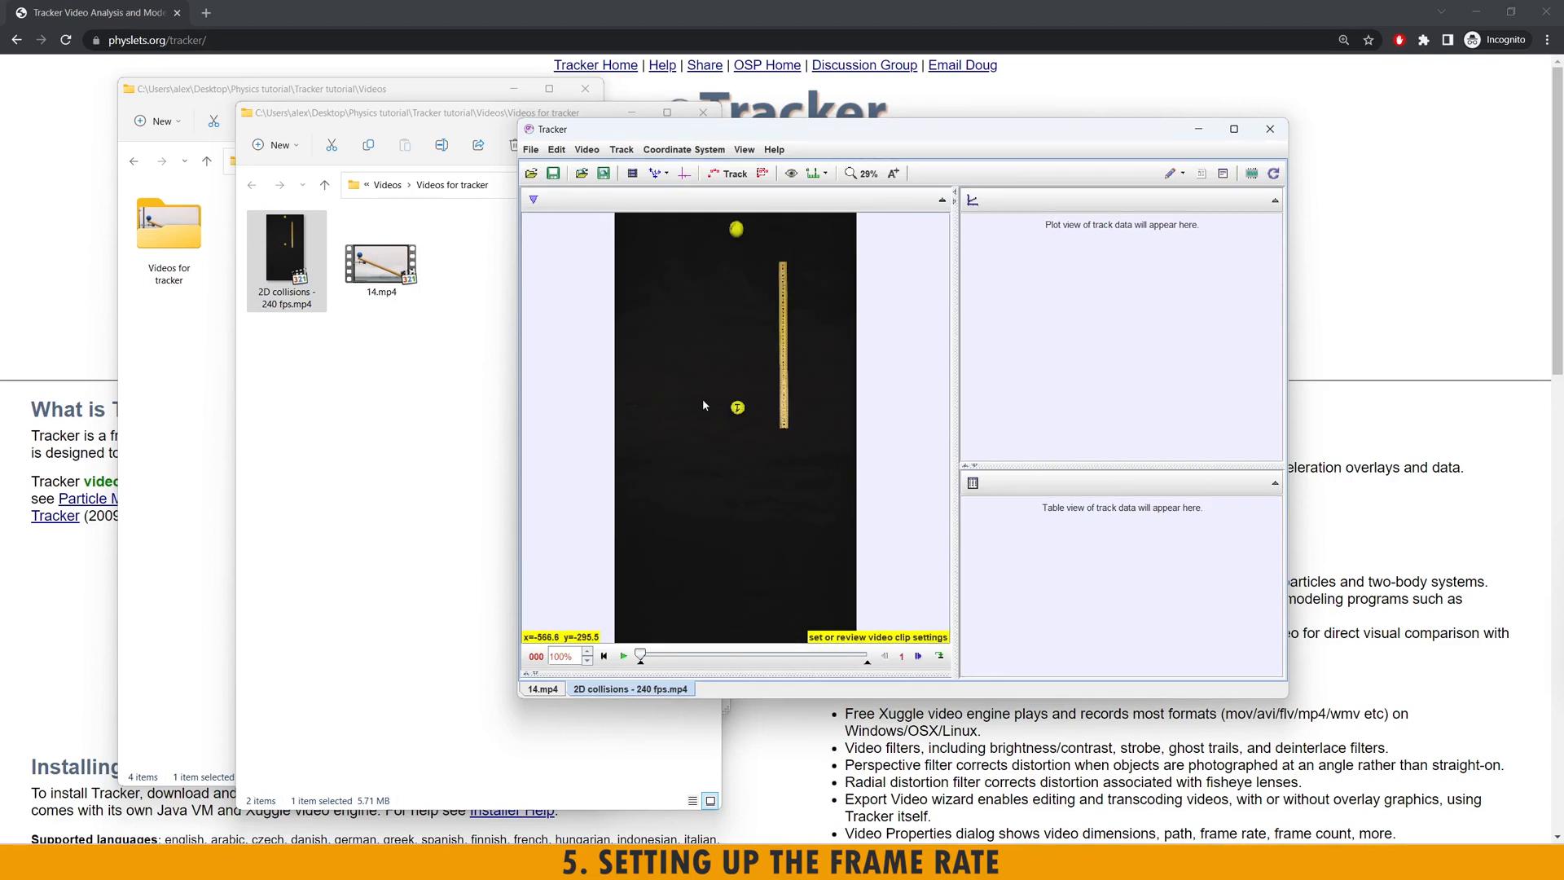
{"action": "left_click", "coordinate": [632, 173]}
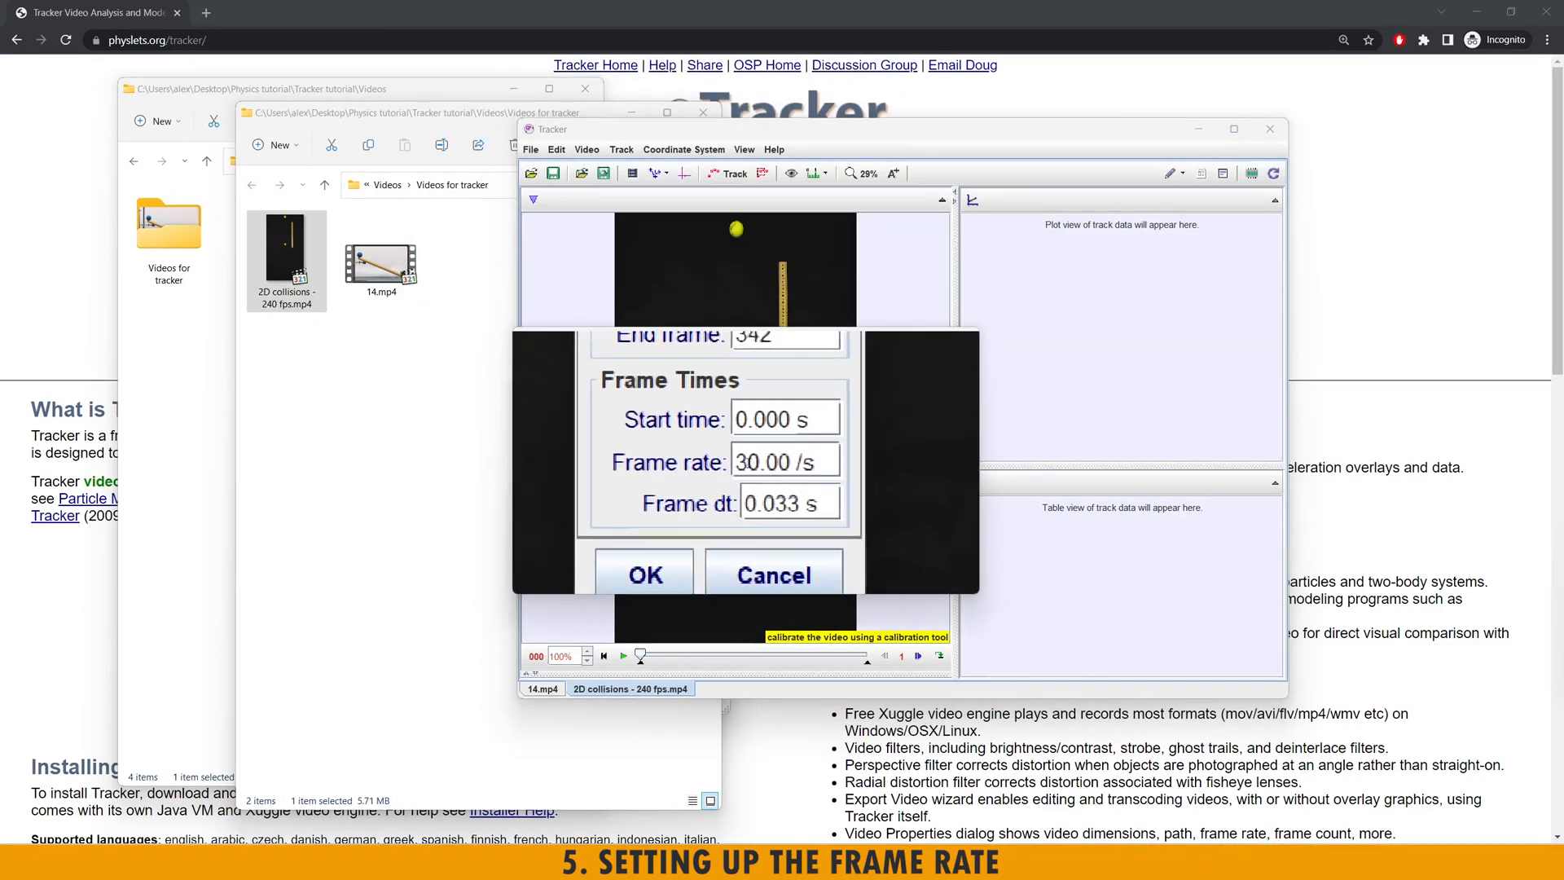
{"action": "left_click", "coordinate": [752, 462]}
{"action": "left_click", "coordinate": [752, 463]}
{"action": "key", "text": "BackSpace"}
{"action": "key", "text": "shift+Left"}
{"action": "key", "text": "shift+Left"}
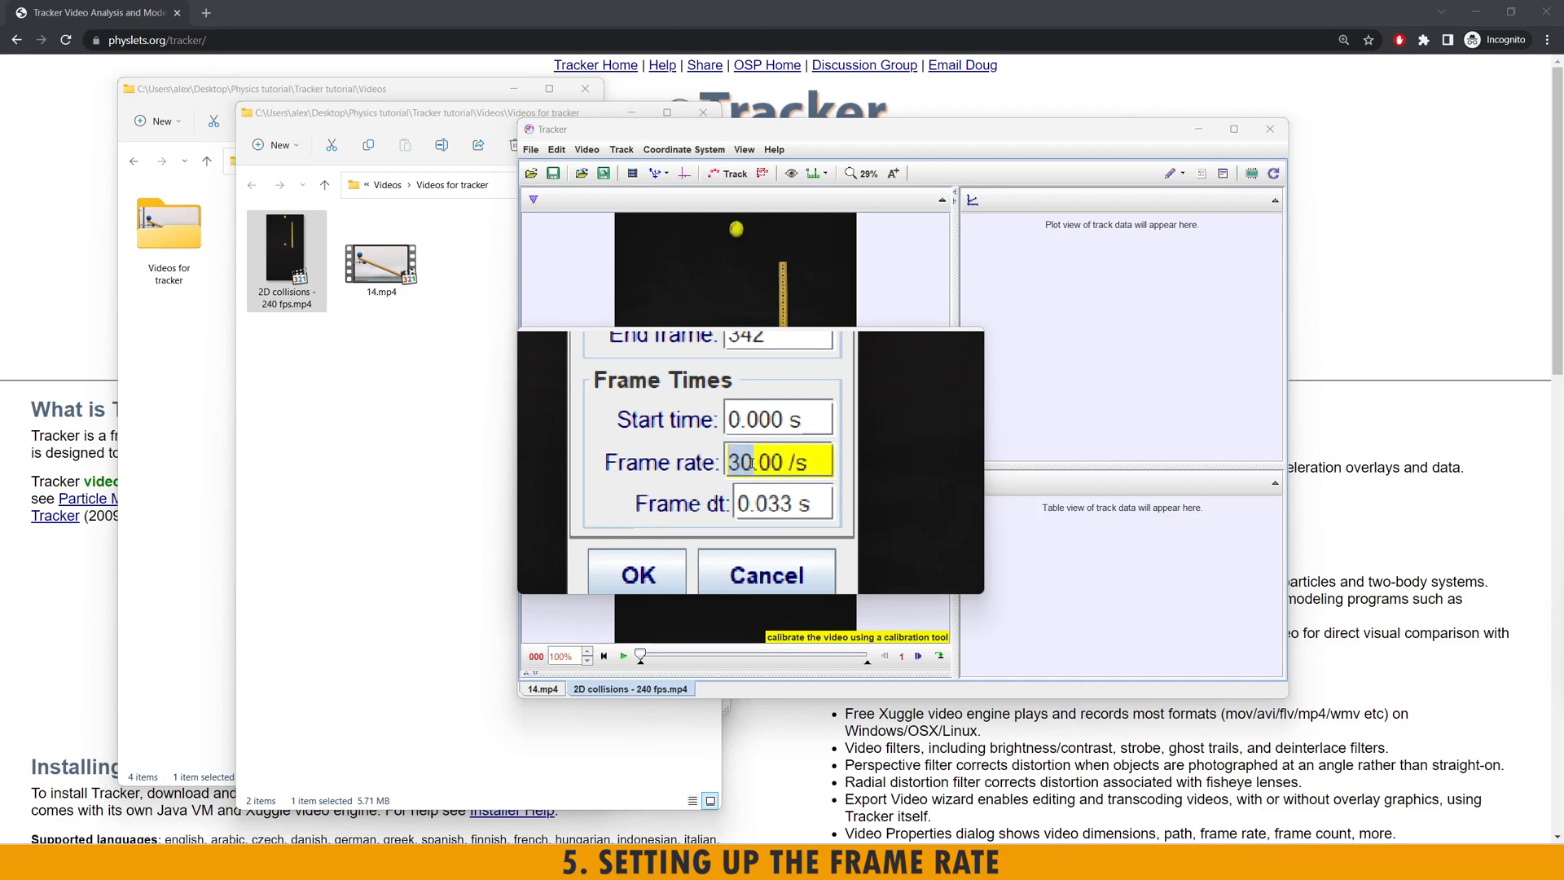
{"action": "type", "text": "240"}
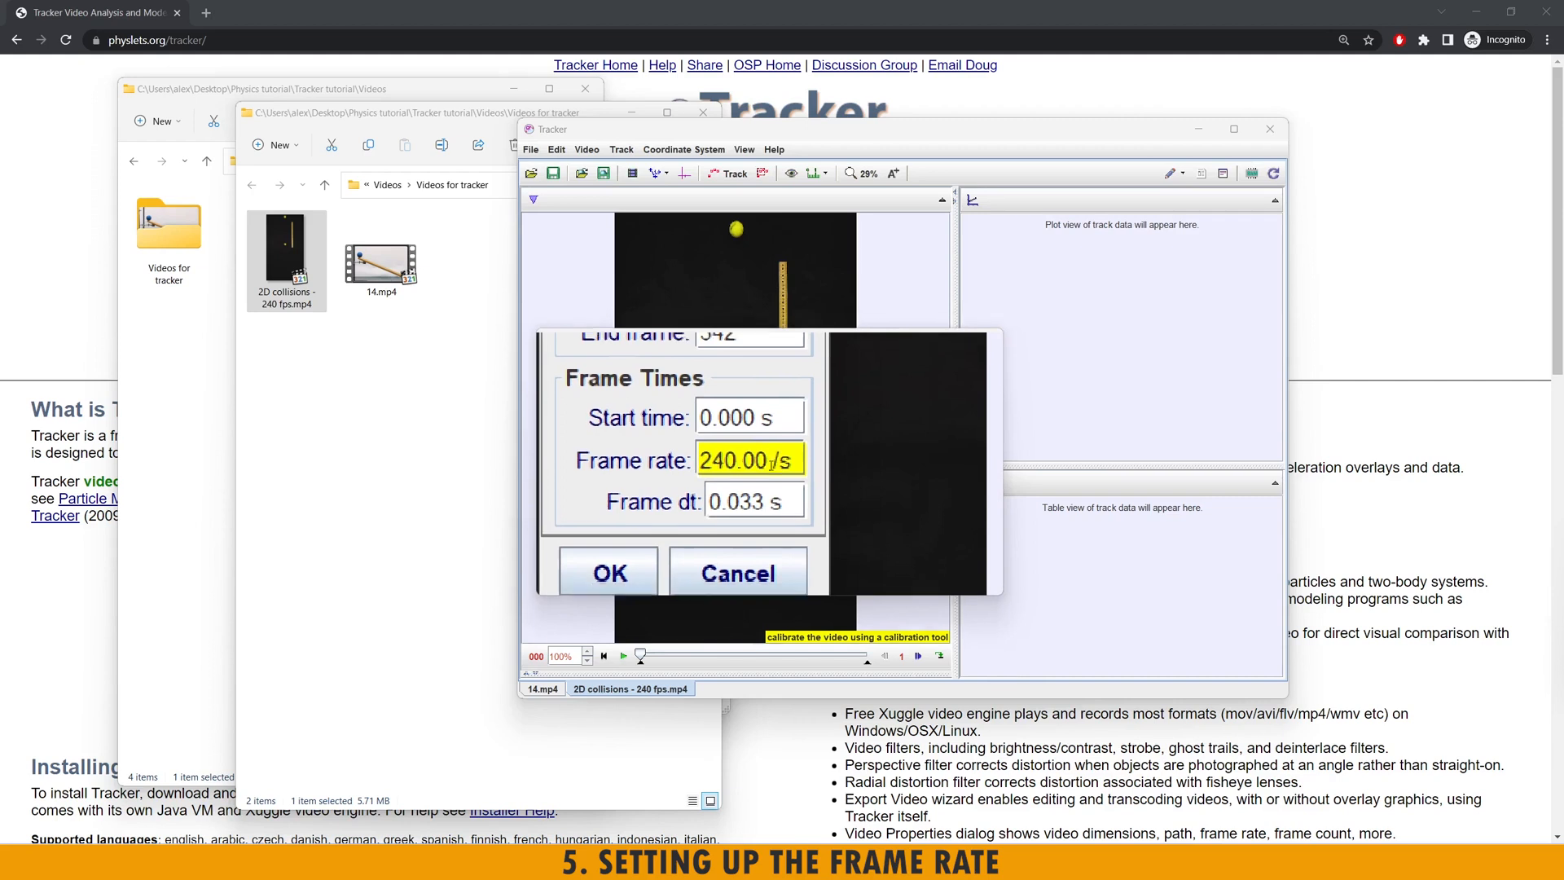
{"action": "left_click", "coordinate": [773, 482]}
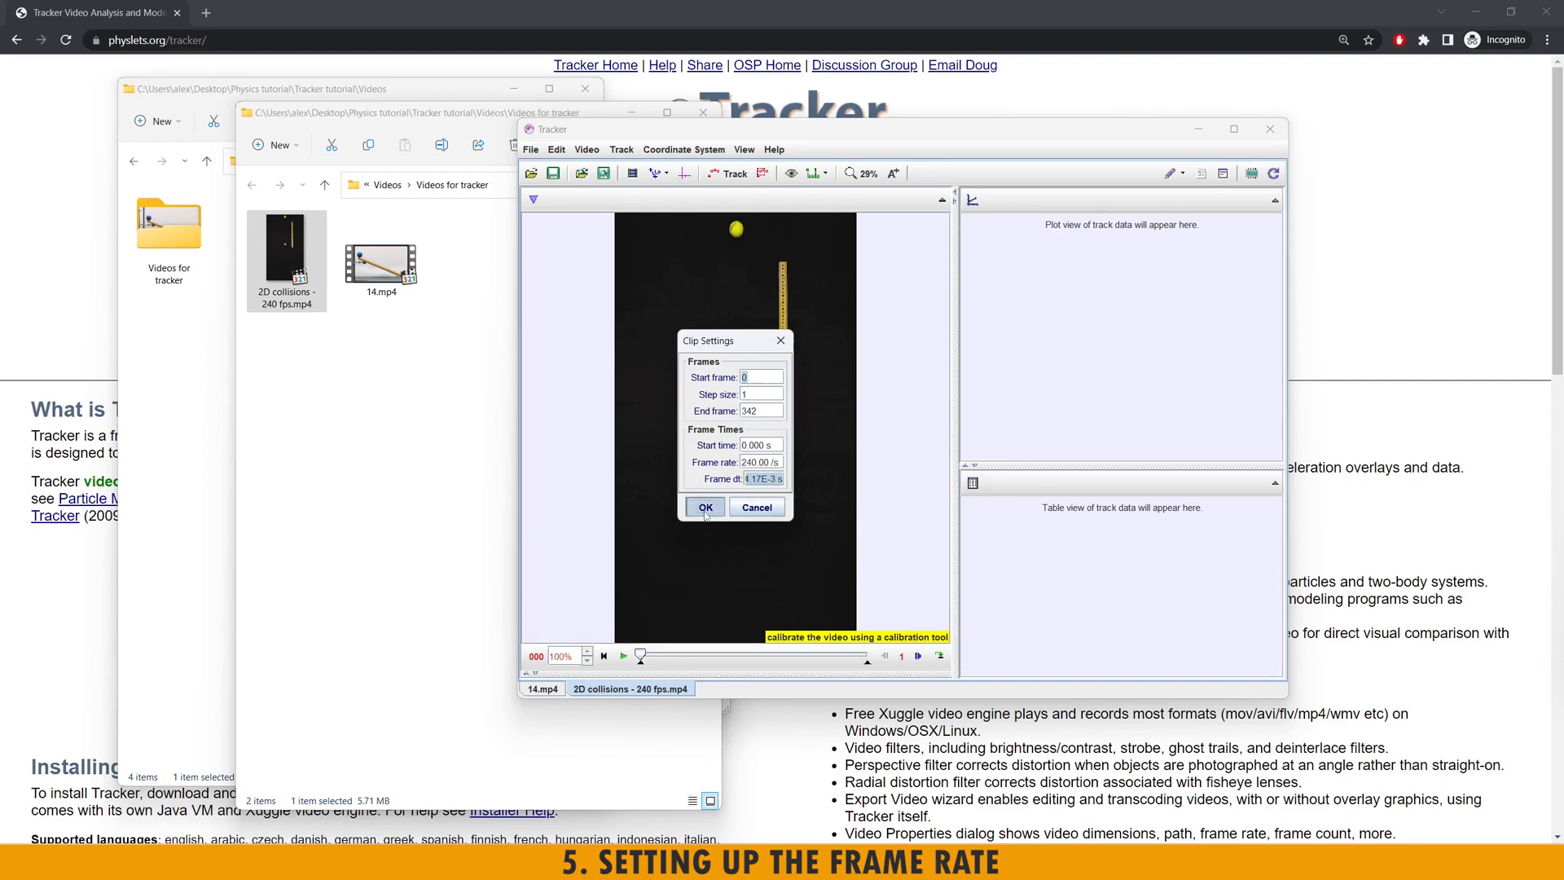
{"action": "left_click", "coordinate": [705, 507]}
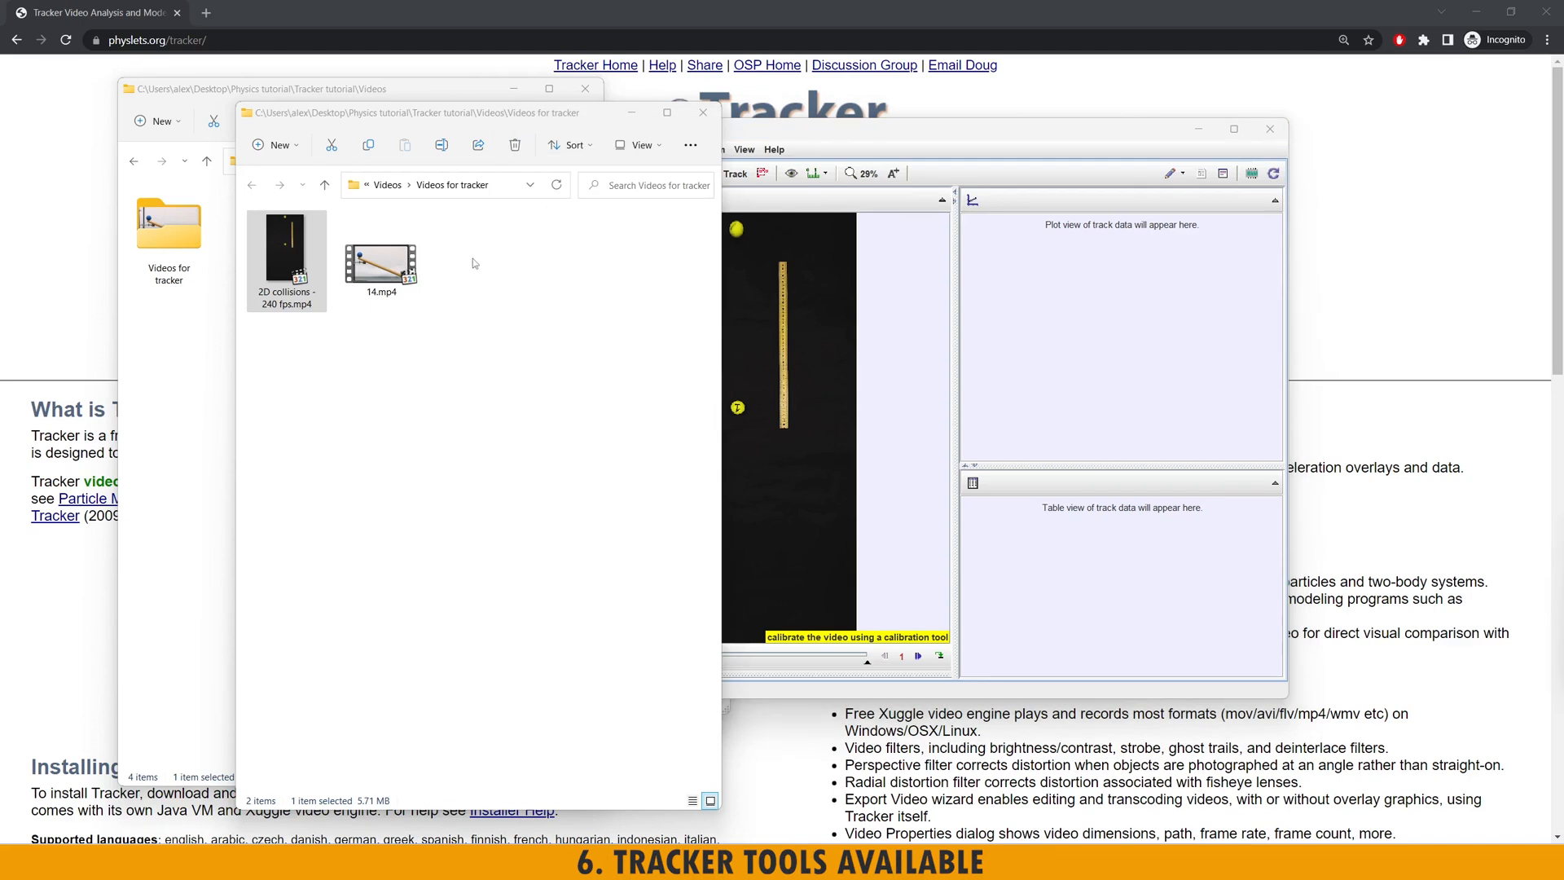
- Load 14.mp4 into Tracker in place of the 2D collisions video and maximize the Tracker window
{"action": "left_click_drag", "start_coordinate": [391, 267], "coordinate": [805, 366]}
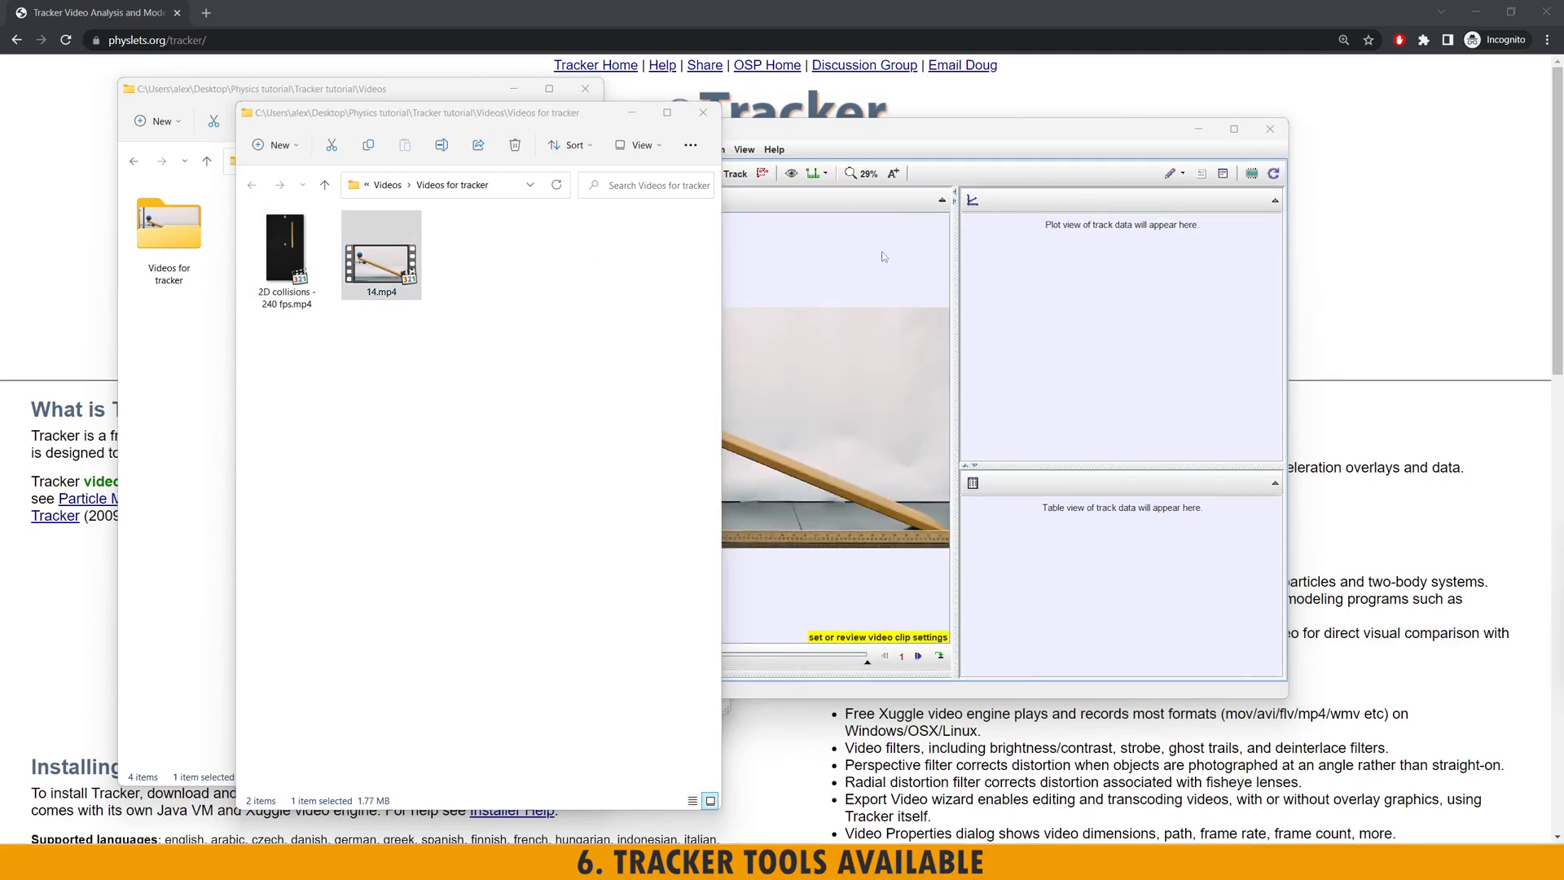
{"action": "left_click", "coordinate": [921, 133]}
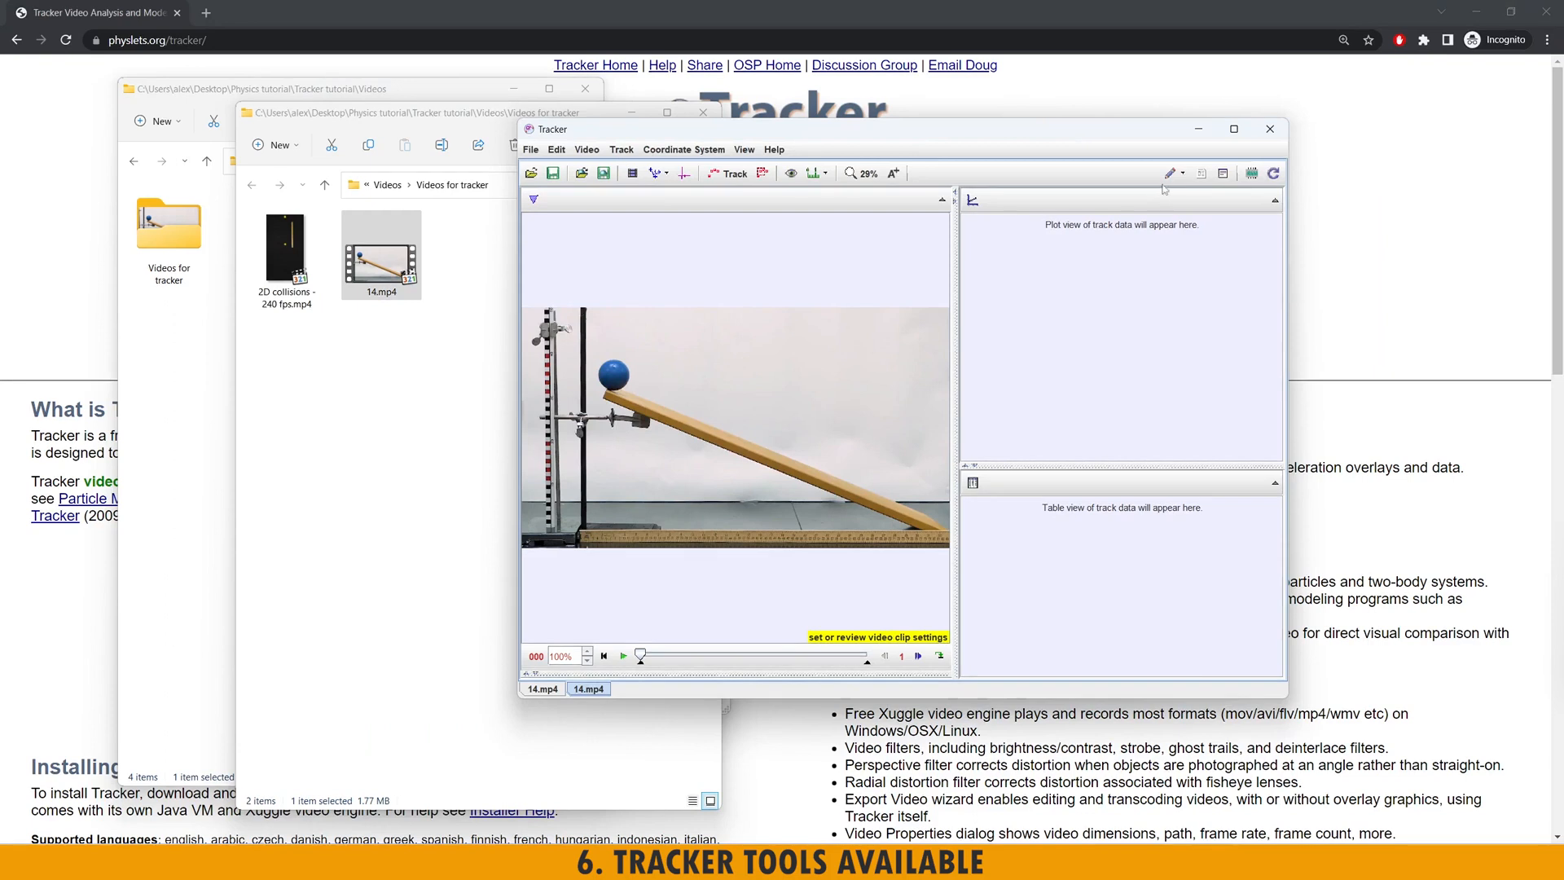
{"action": "left_click", "coordinate": [1234, 130]}
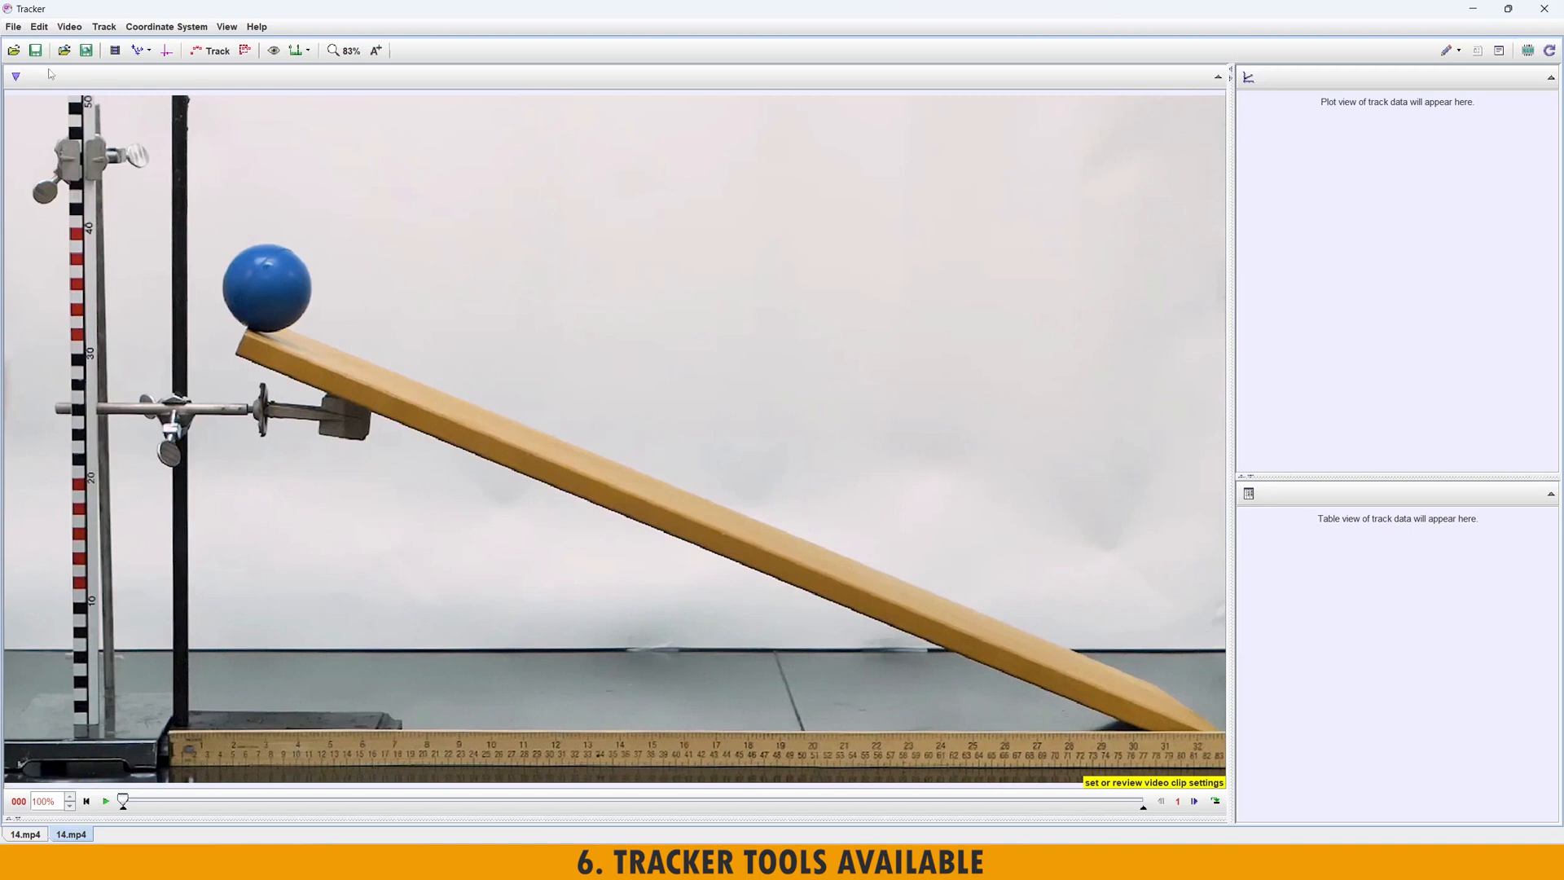
- Enlarge Tracker's interface font
{"action": "left_click", "coordinate": [383, 55]}
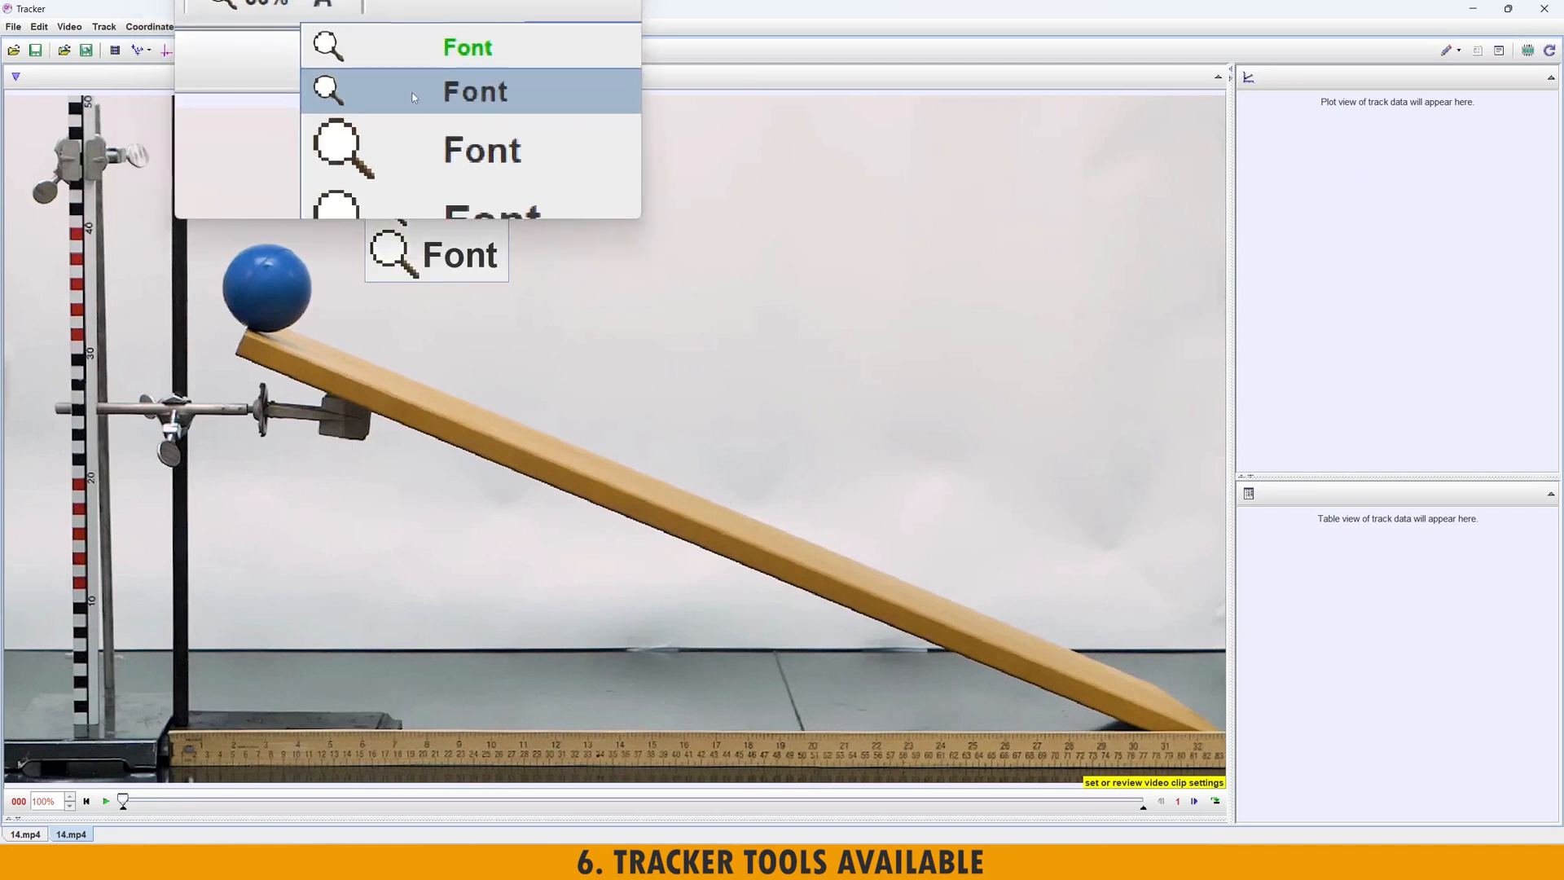
{"action": "left_click", "coordinate": [409, 114]}
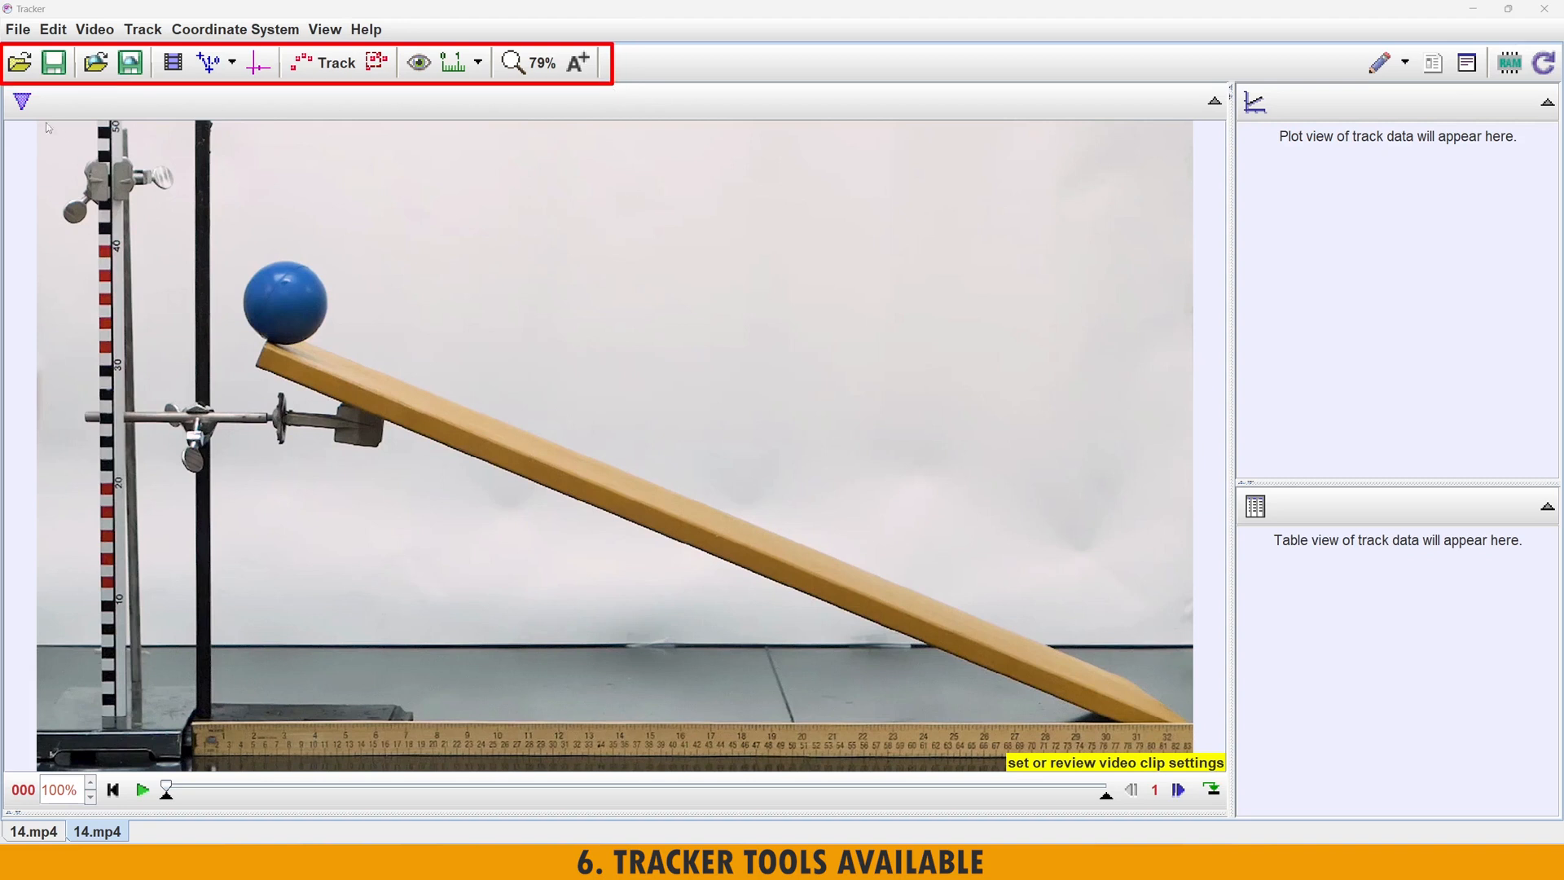
{"action": "left_click_drag", "start_coordinate": [10, 124], "coordinate": [1226, 775]}
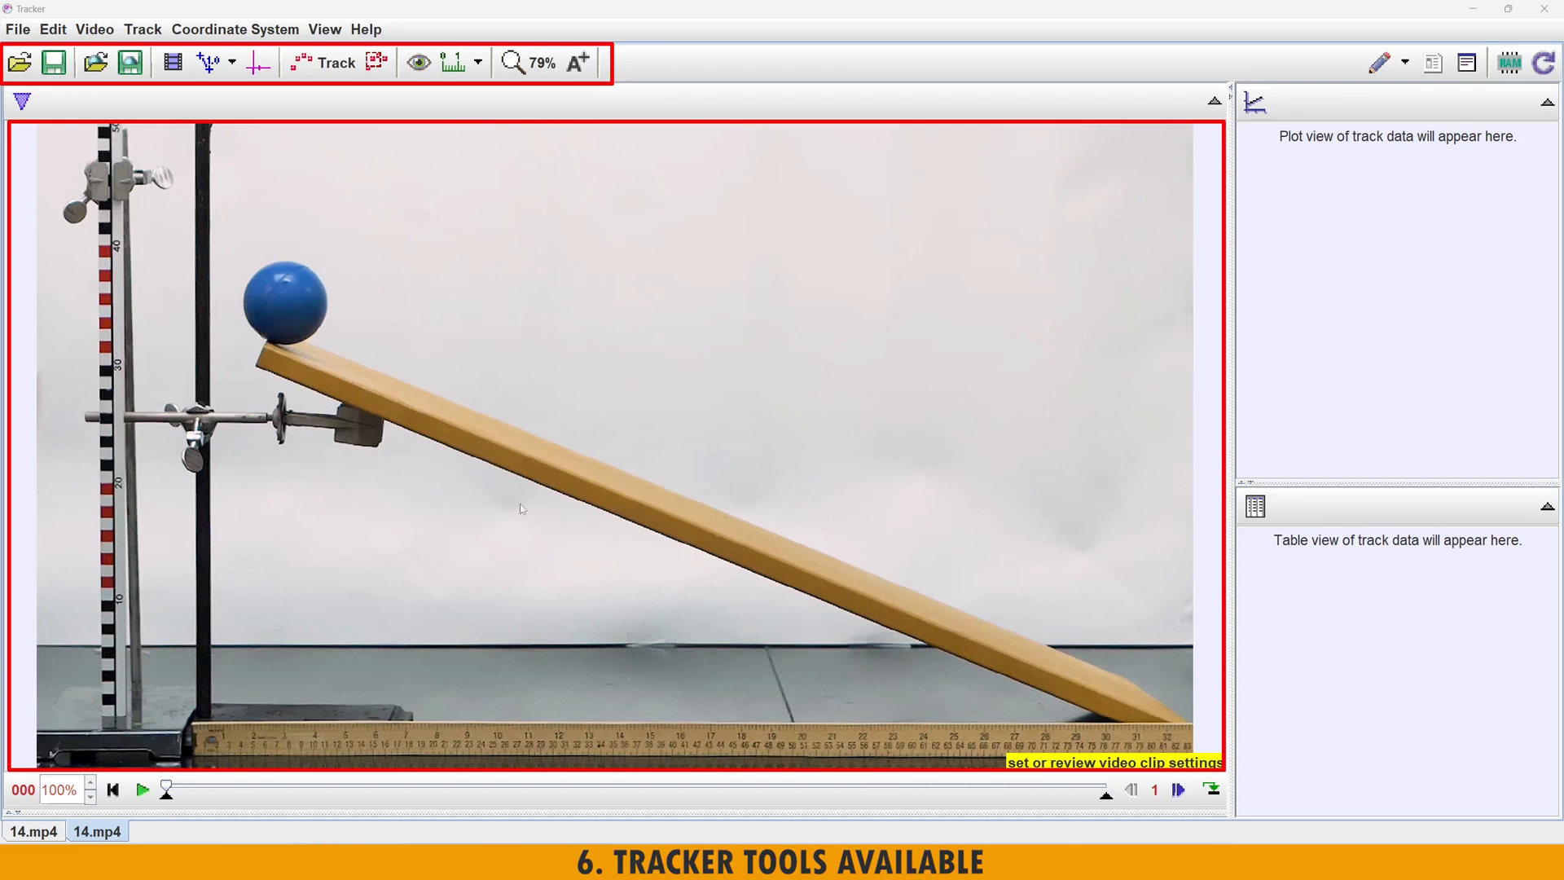
{"action": "mouse_move", "coordinate": [1237, 122]}
{"action": "left_mouse_down"}
{"action": "mouse_move", "coordinate": [1530, 410]}
{"action": "mouse_move", "coordinate": [1559, 481]}
{"action": "left_mouse_up"}
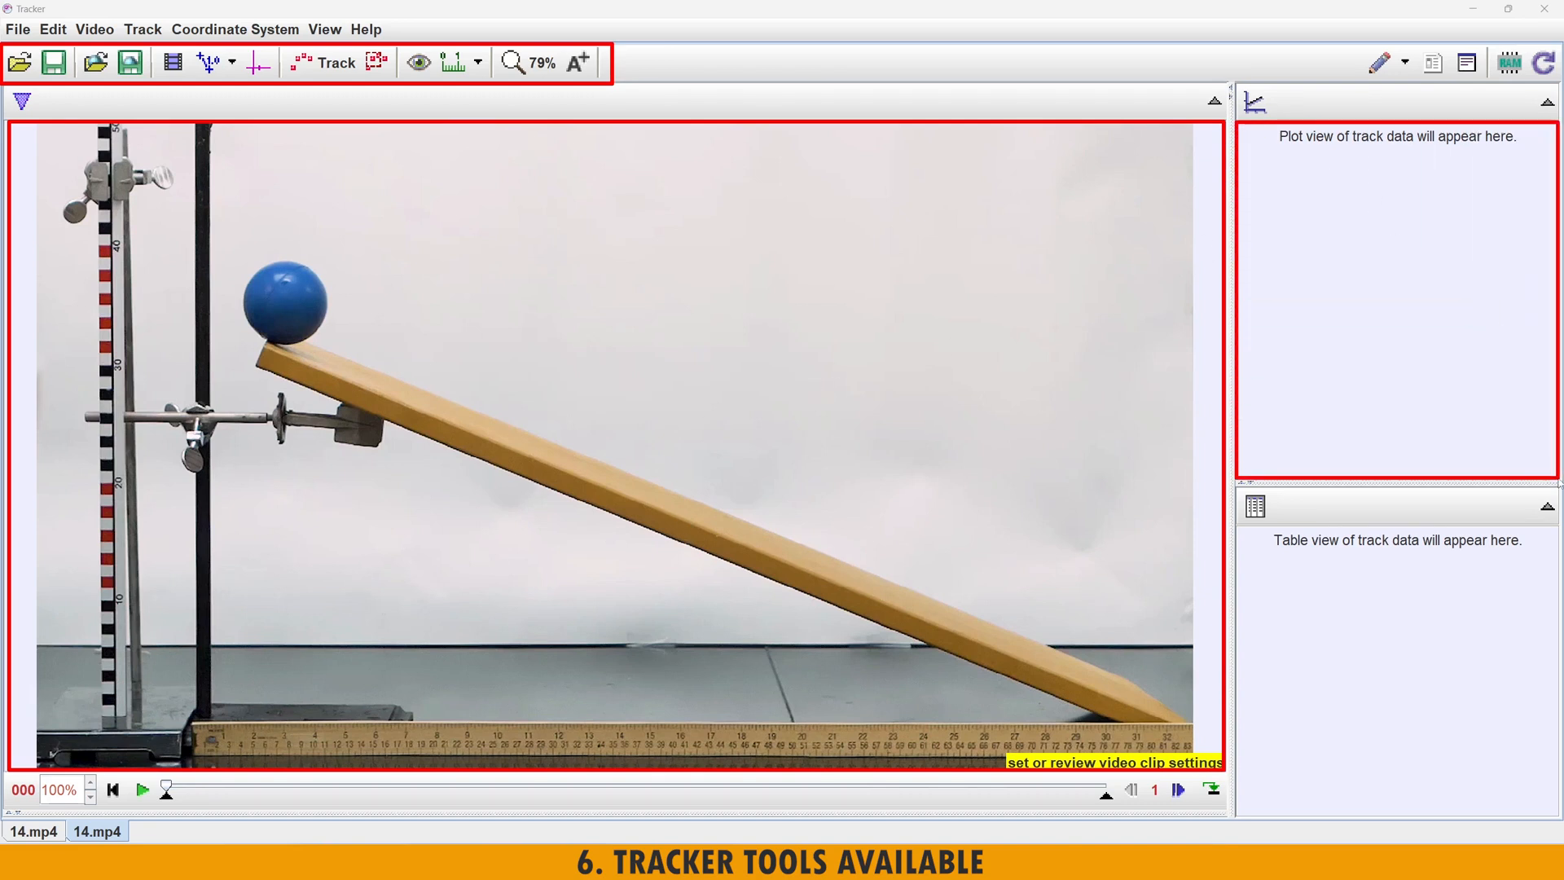
{"action": "mouse_move", "coordinate": [1237, 526]}
{"action": "left_mouse_down"}
{"action": "mouse_move", "coordinate": [1467, 803]}
{"action": "mouse_move", "coordinate": [1561, 822]}
{"action": "left_mouse_up"}
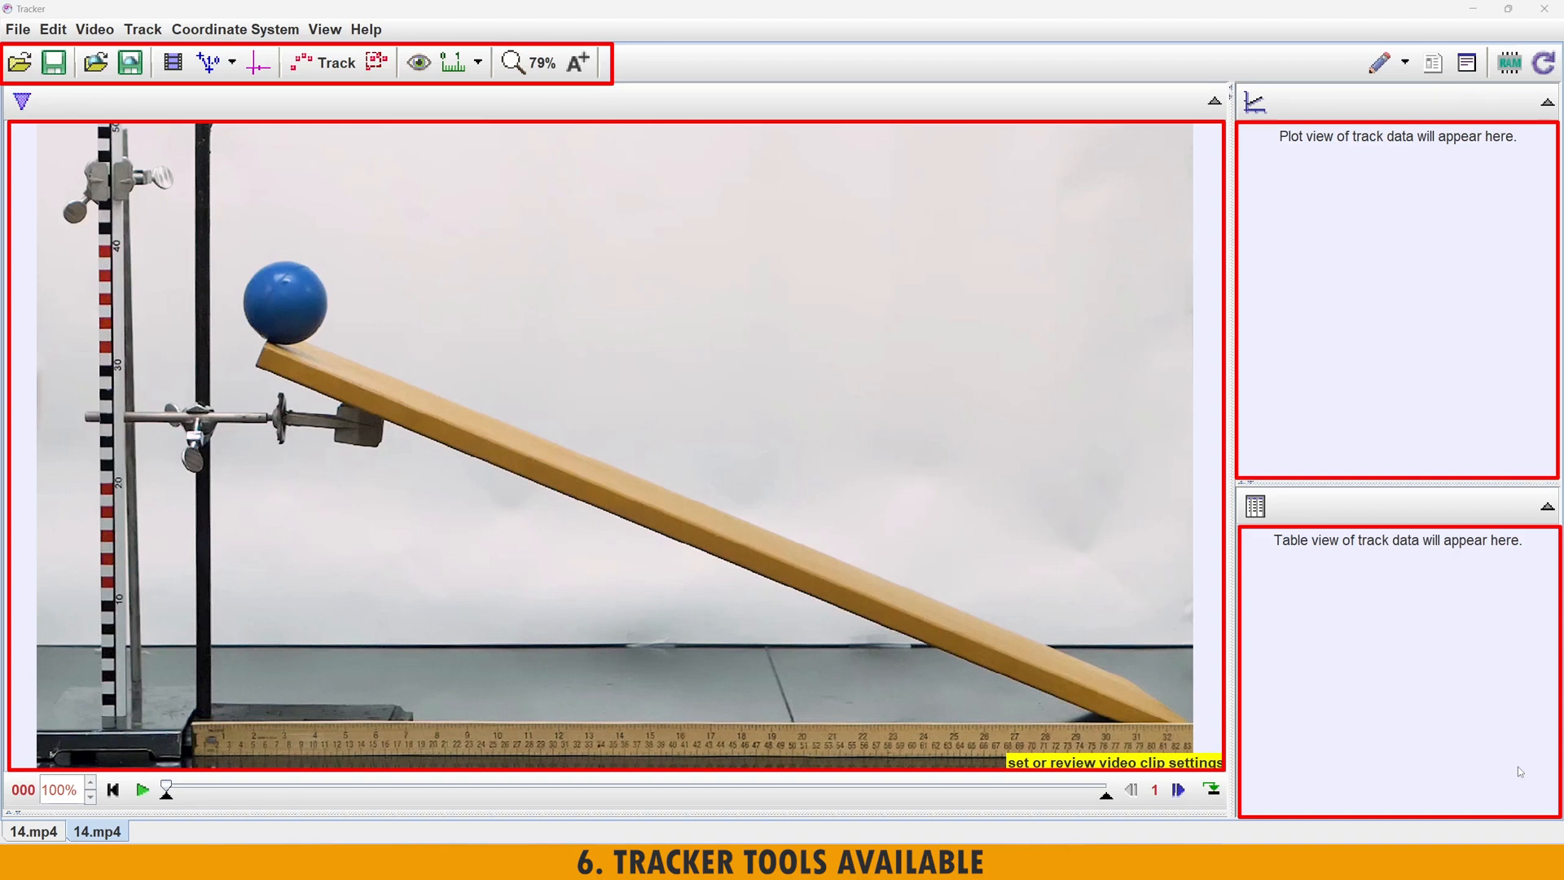
{"action": "mouse_move", "coordinate": [7, 774]}
{"action": "left_mouse_down"}
{"action": "mouse_move", "coordinate": [701, 834]}
{"action": "mouse_move", "coordinate": [1199, 831]}
{"action": "mouse_move", "coordinate": [1228, 813]}
{"action": "left_mouse_up"}
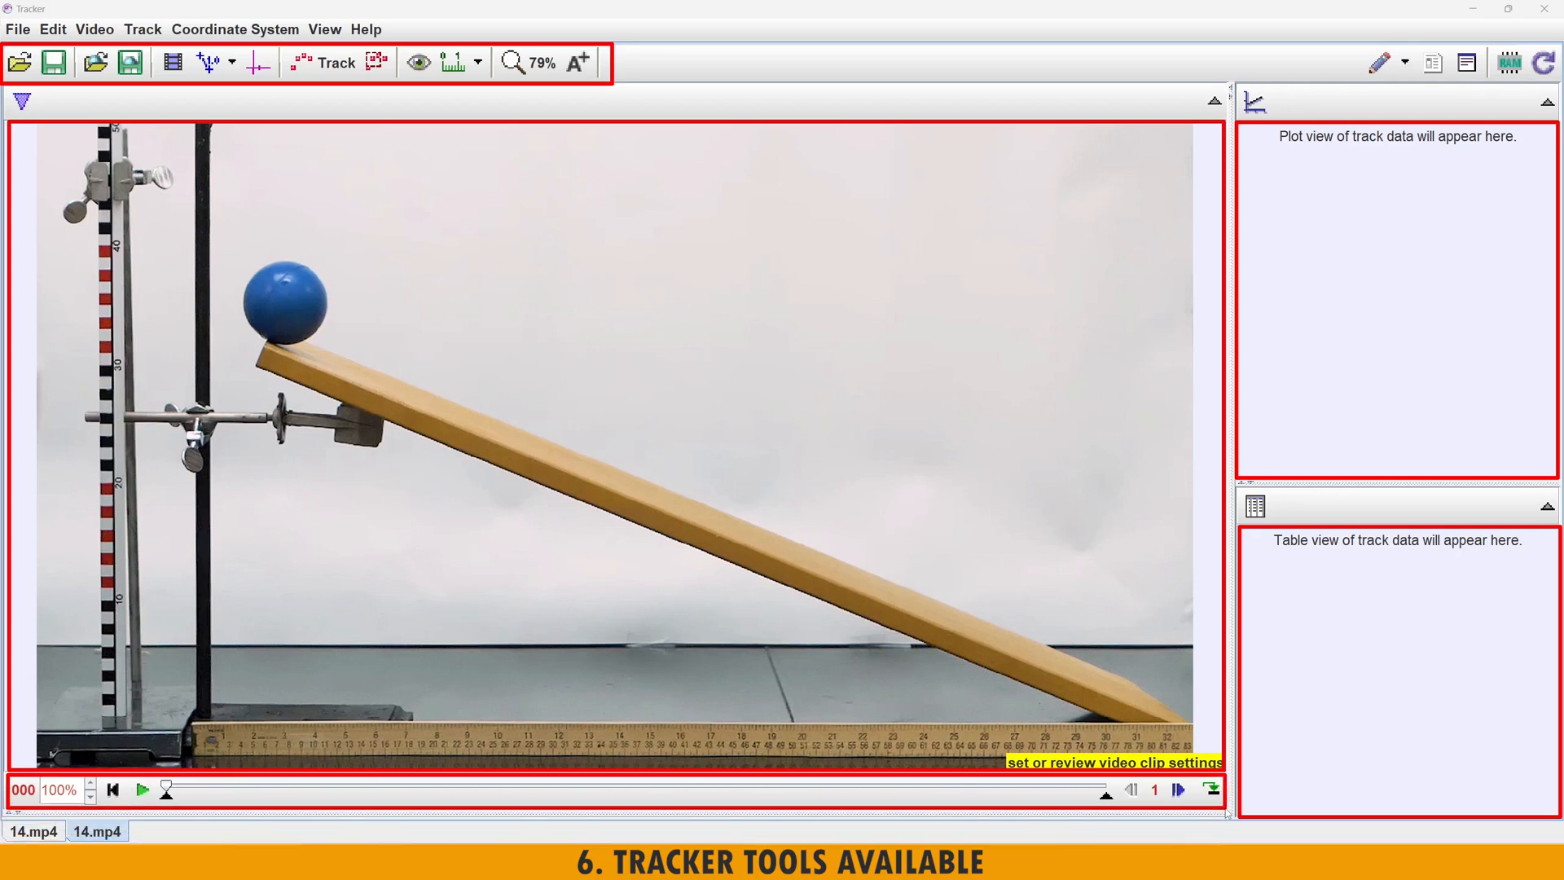
{"action": "left_click_drag", "start_coordinate": [67, 816], "coordinate": [129, 844]}
{"action": "left_click_drag", "start_coordinate": [2, 818], "coordinate": [64, 844]}
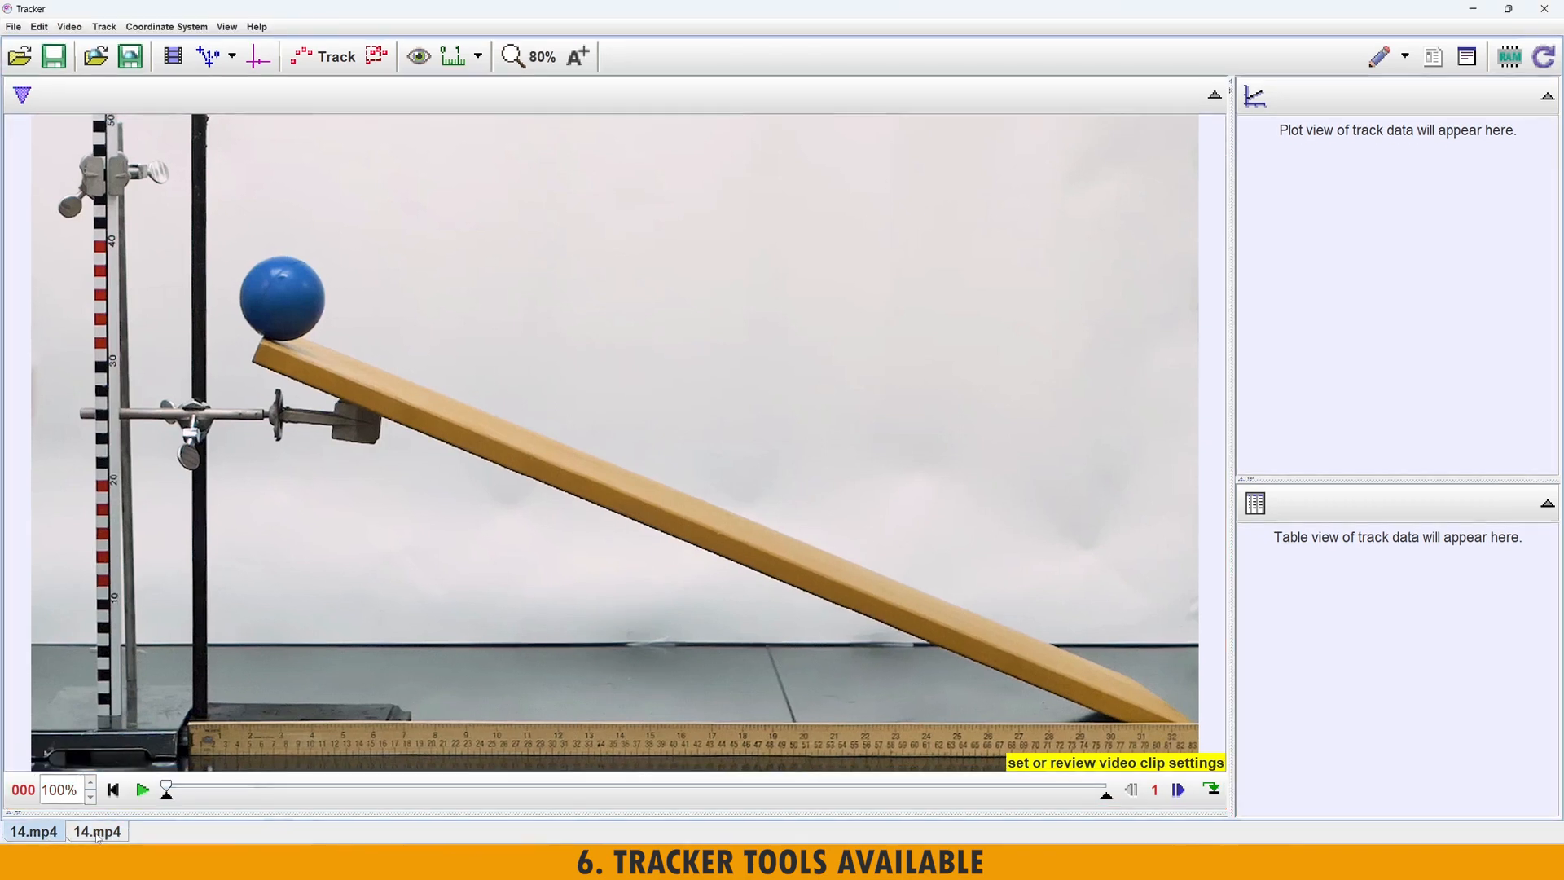
- Switch between the two 14.mp4 tabs and close the first one
{"action": "left_click", "coordinate": [97, 838]}
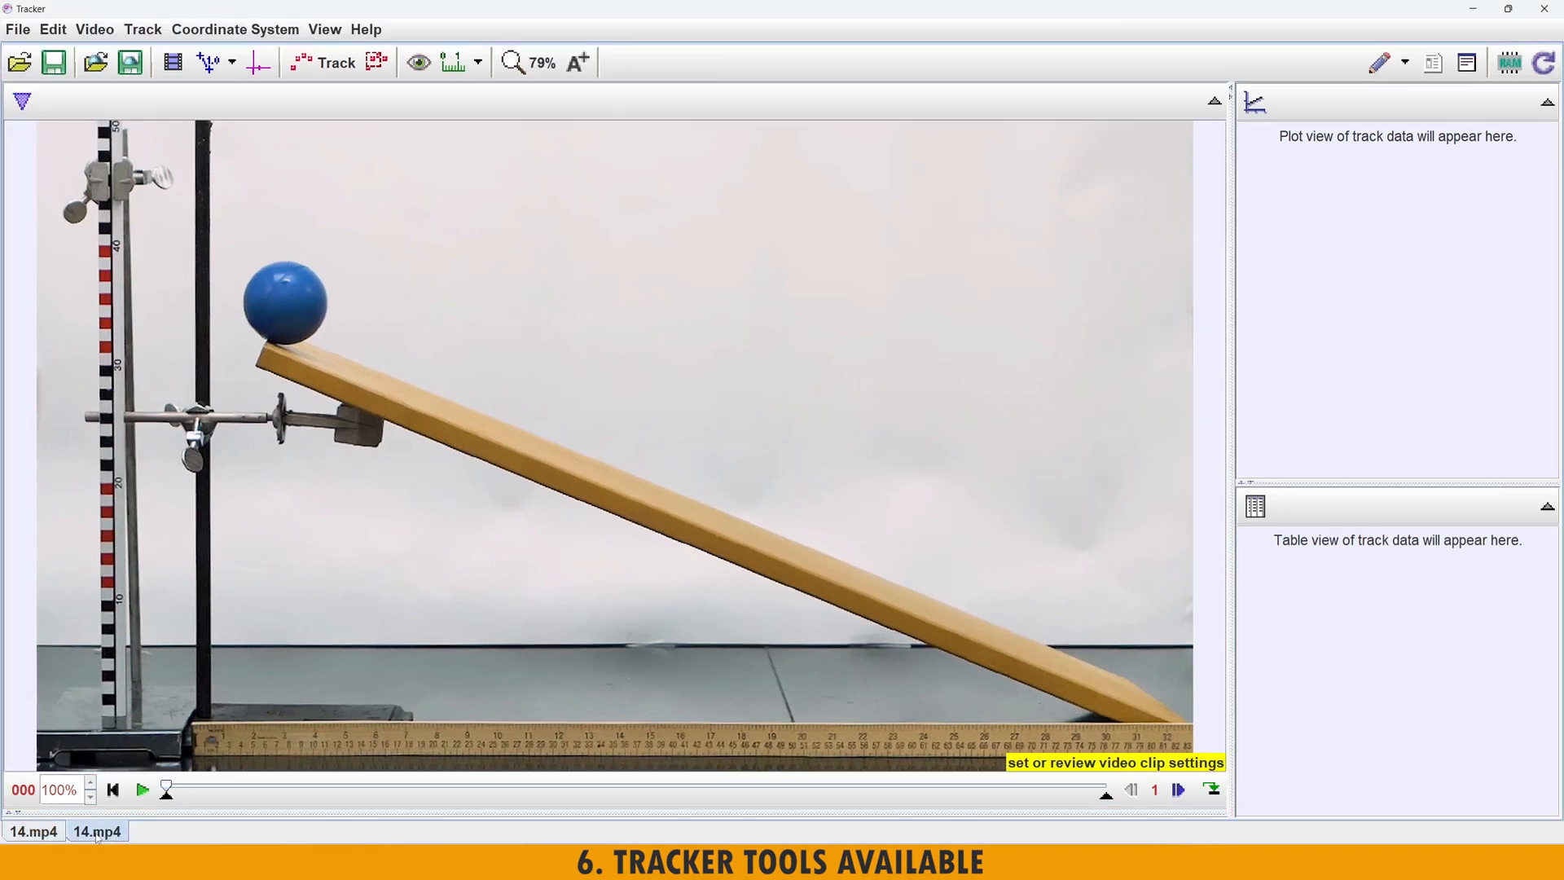
{"action": "left_click", "coordinate": [47, 835]}
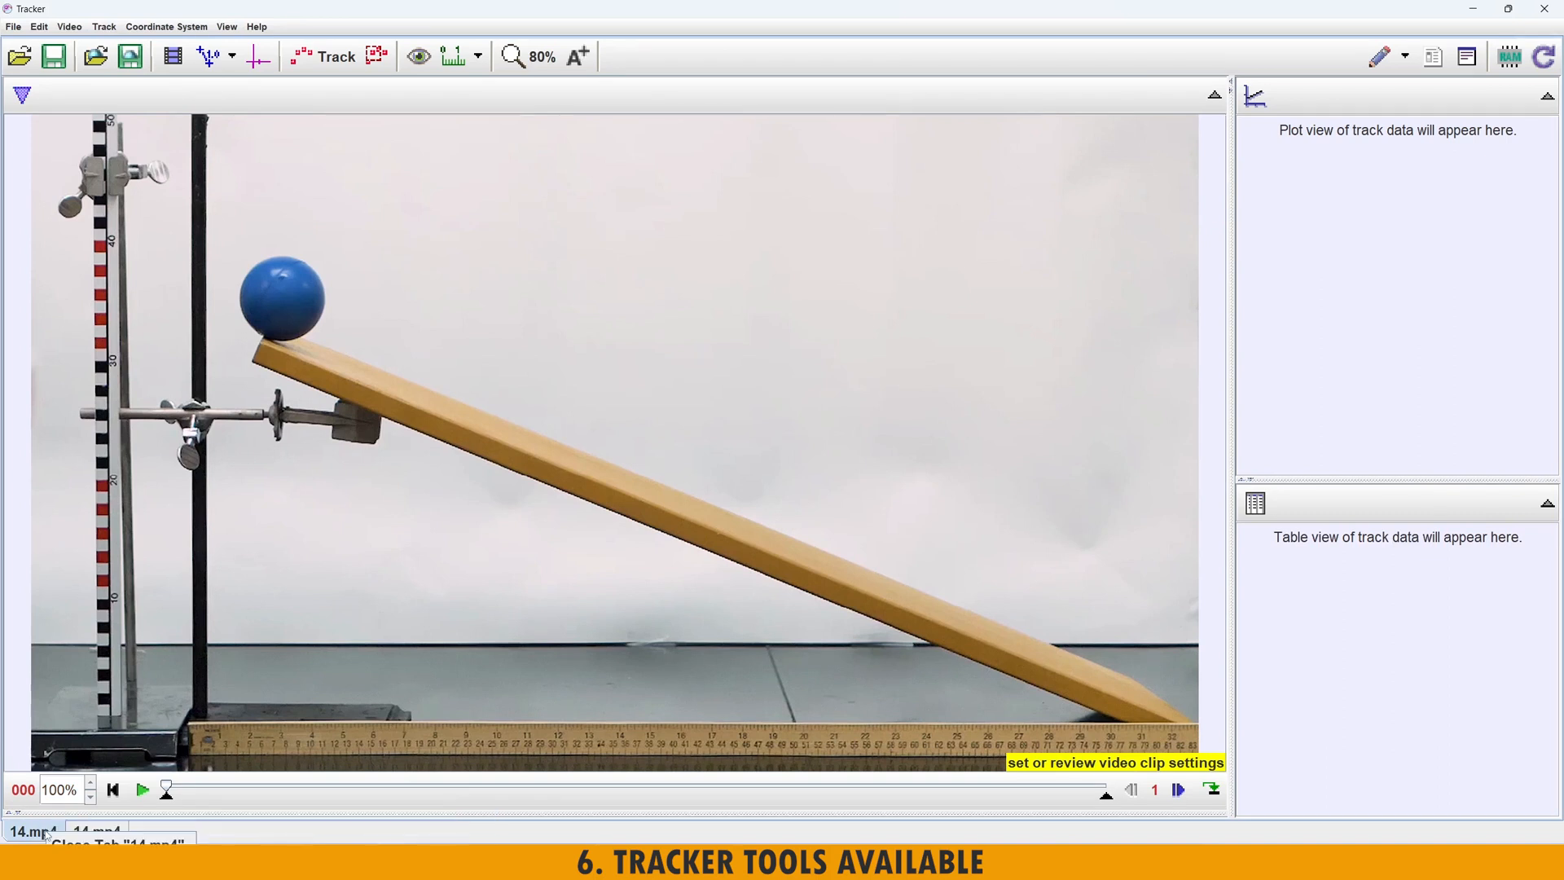
{"action": "left_click", "coordinate": [55, 832]}
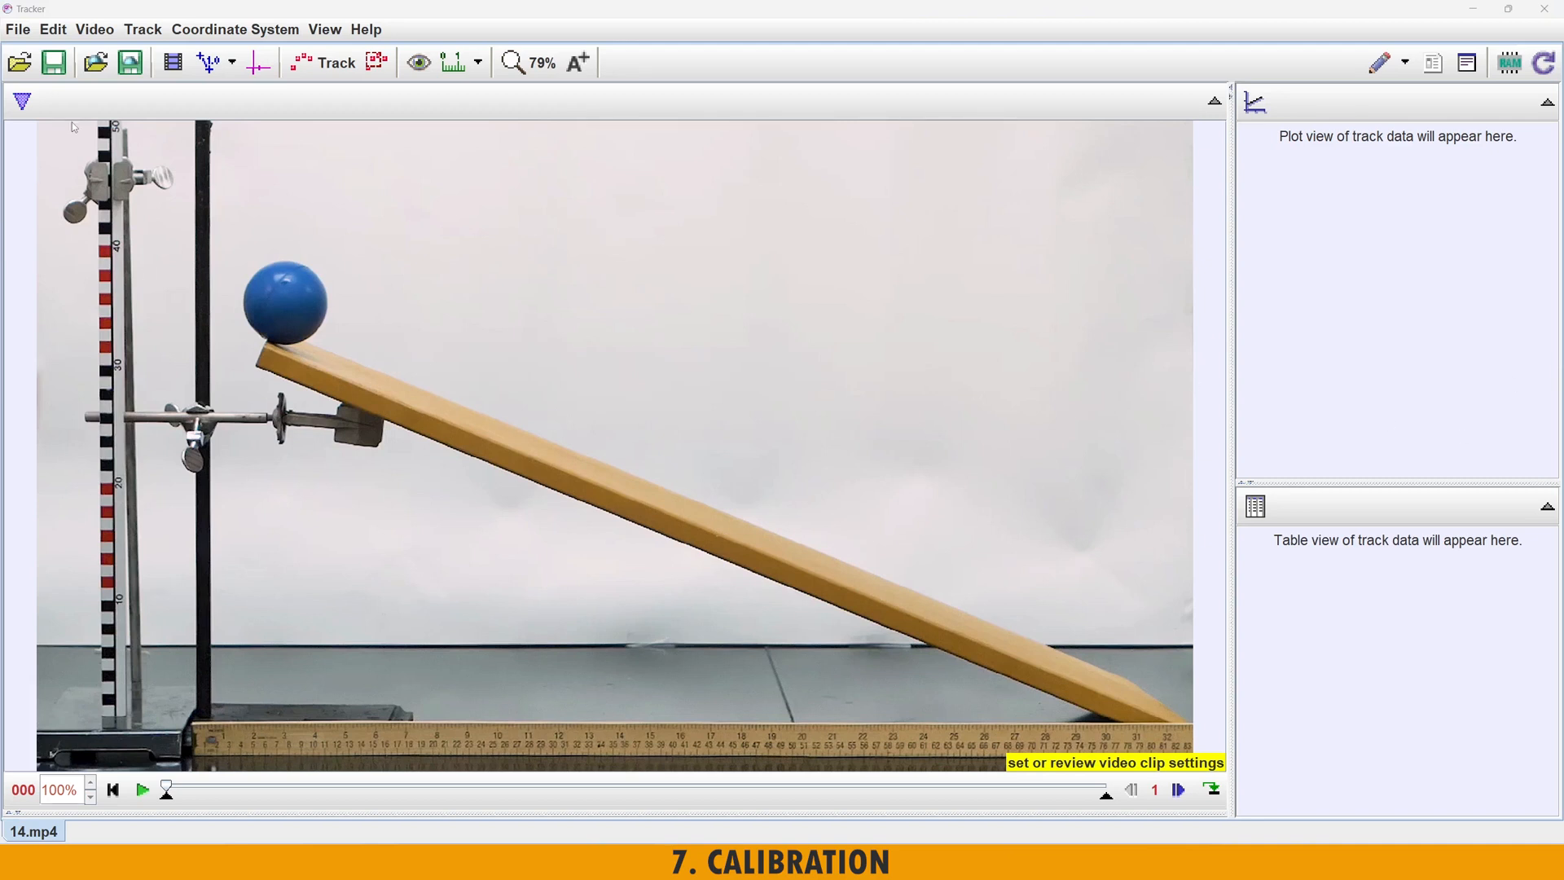
{"action": "left_click_drag", "start_coordinate": [75, 124], "coordinate": [142, 727]}
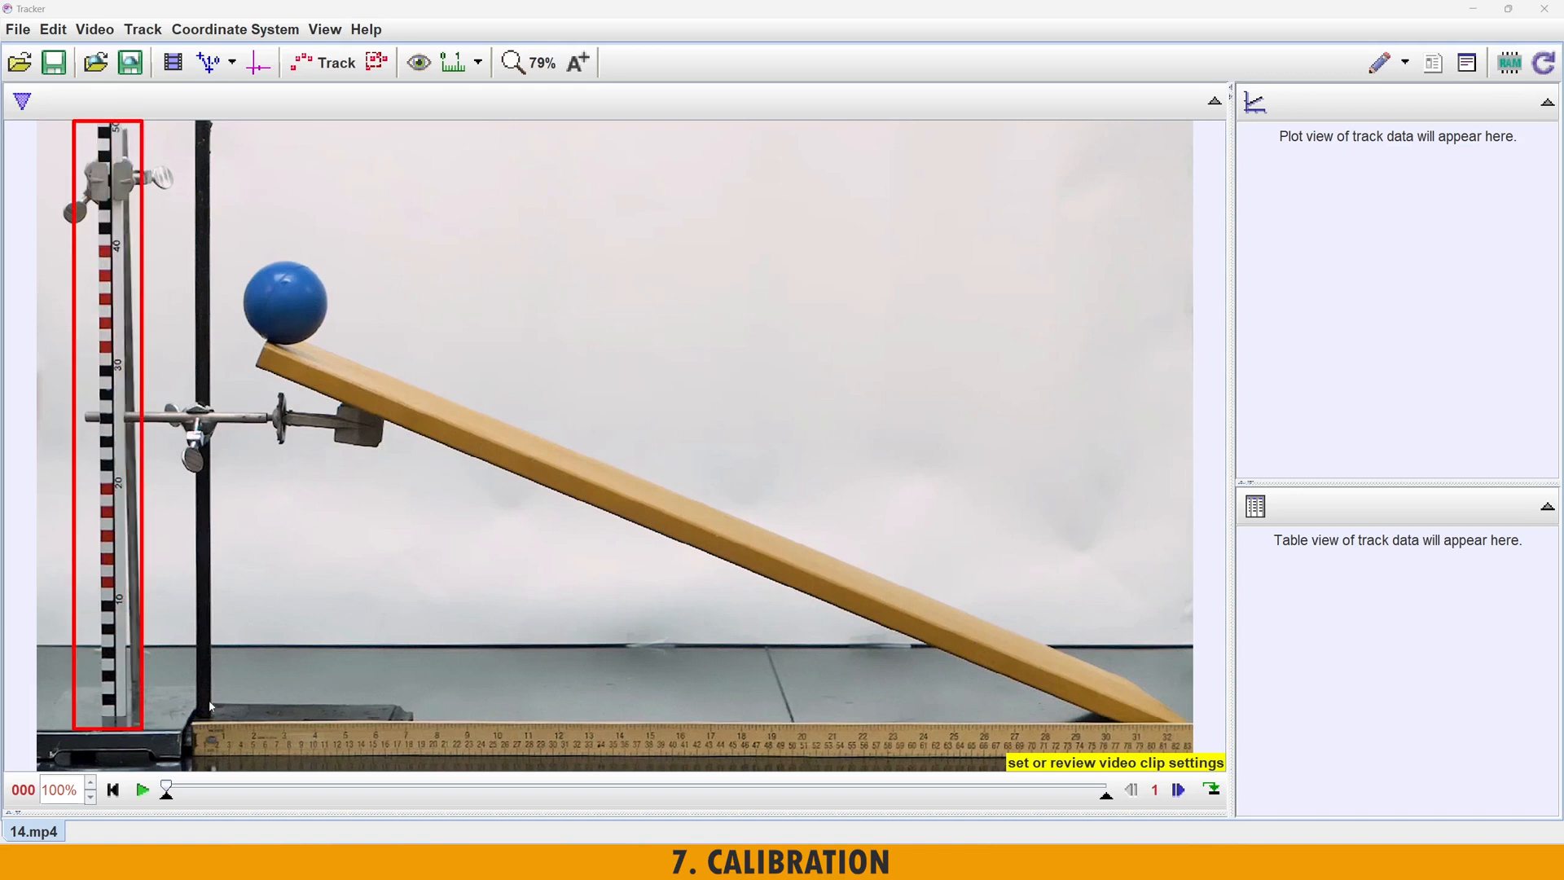
{"action": "left_click_drag", "start_coordinate": [186, 709], "coordinate": [1201, 770]}
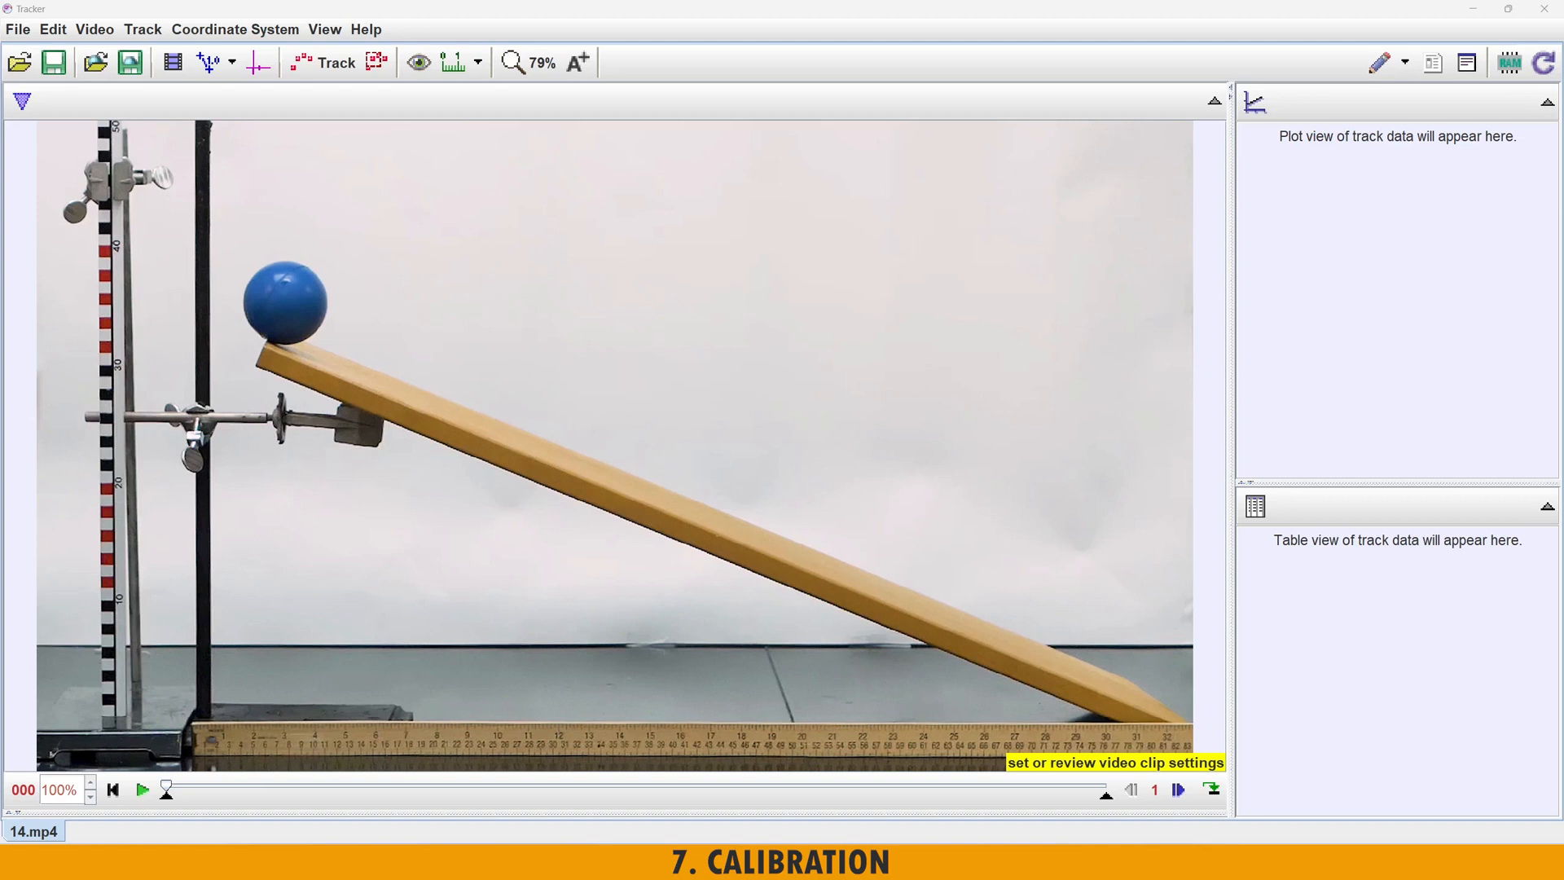
{"action": "left_click_drag", "start_coordinate": [67, 116], "coordinate": [151, 748]}
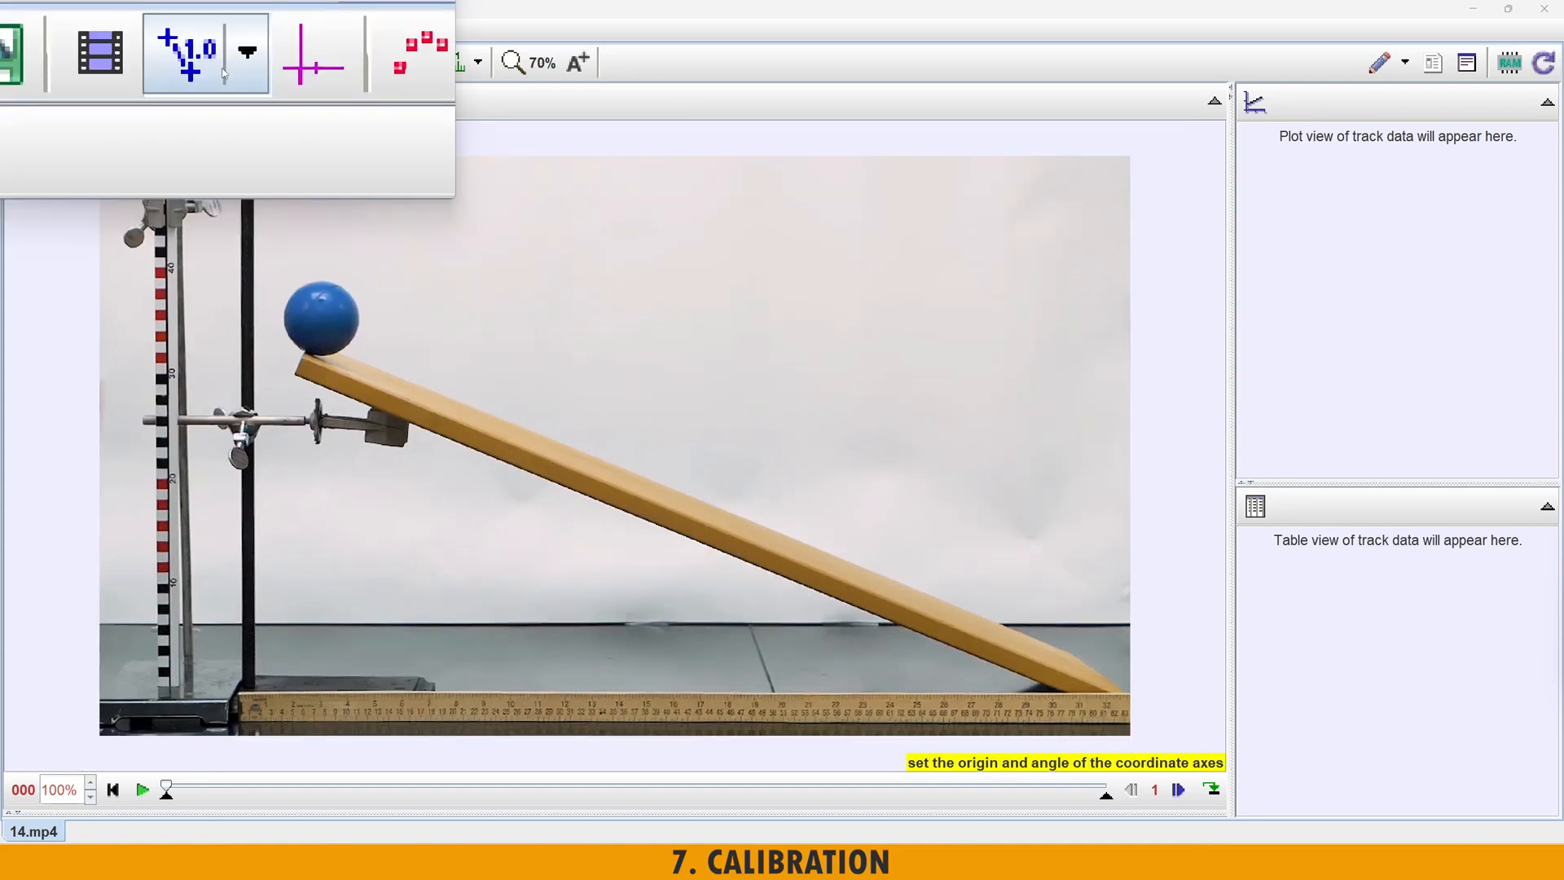
- Create a new calibration stick and place its ends on the vertical ruler's base and its 10 cm mark
{"action": "left_click", "coordinate": [223, 72]}
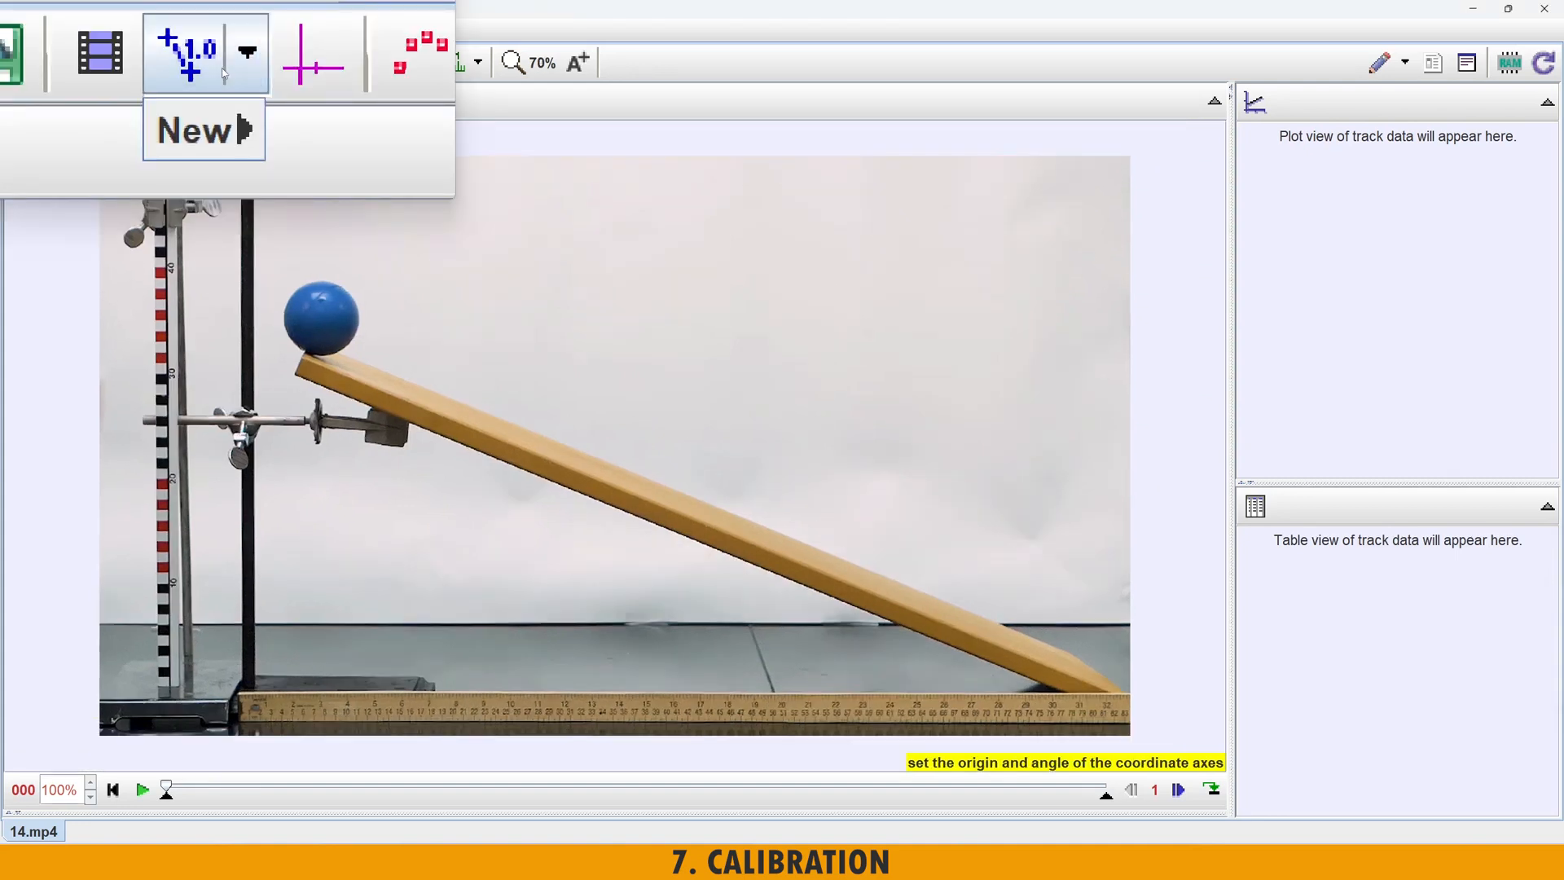
{"action": "mouse_move", "coordinate": [192, 91]}
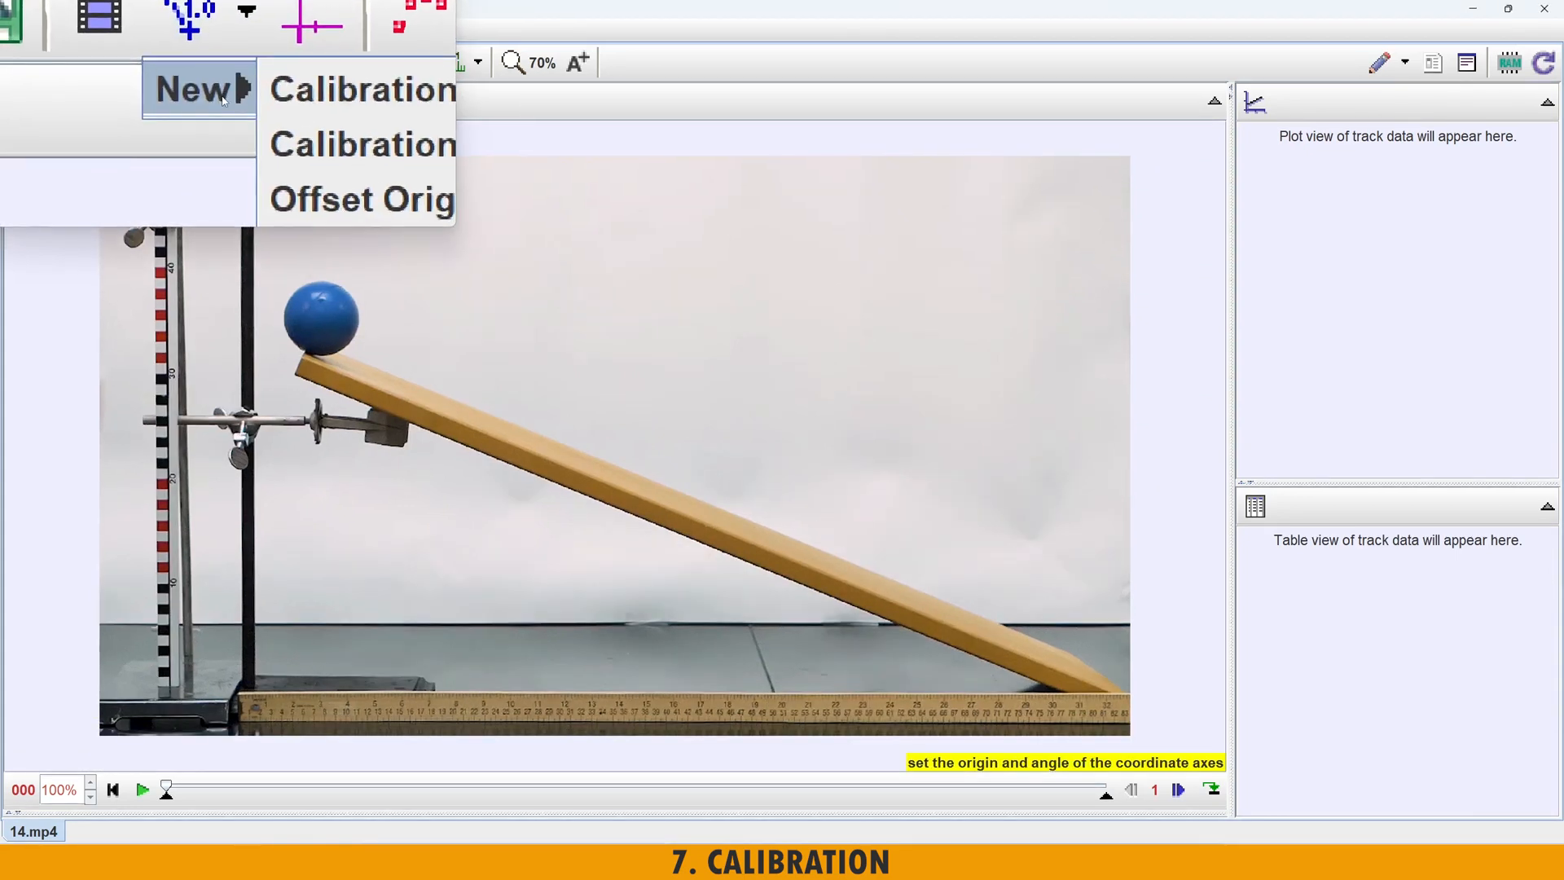
{"action": "left_click", "coordinate": [316, 98]}
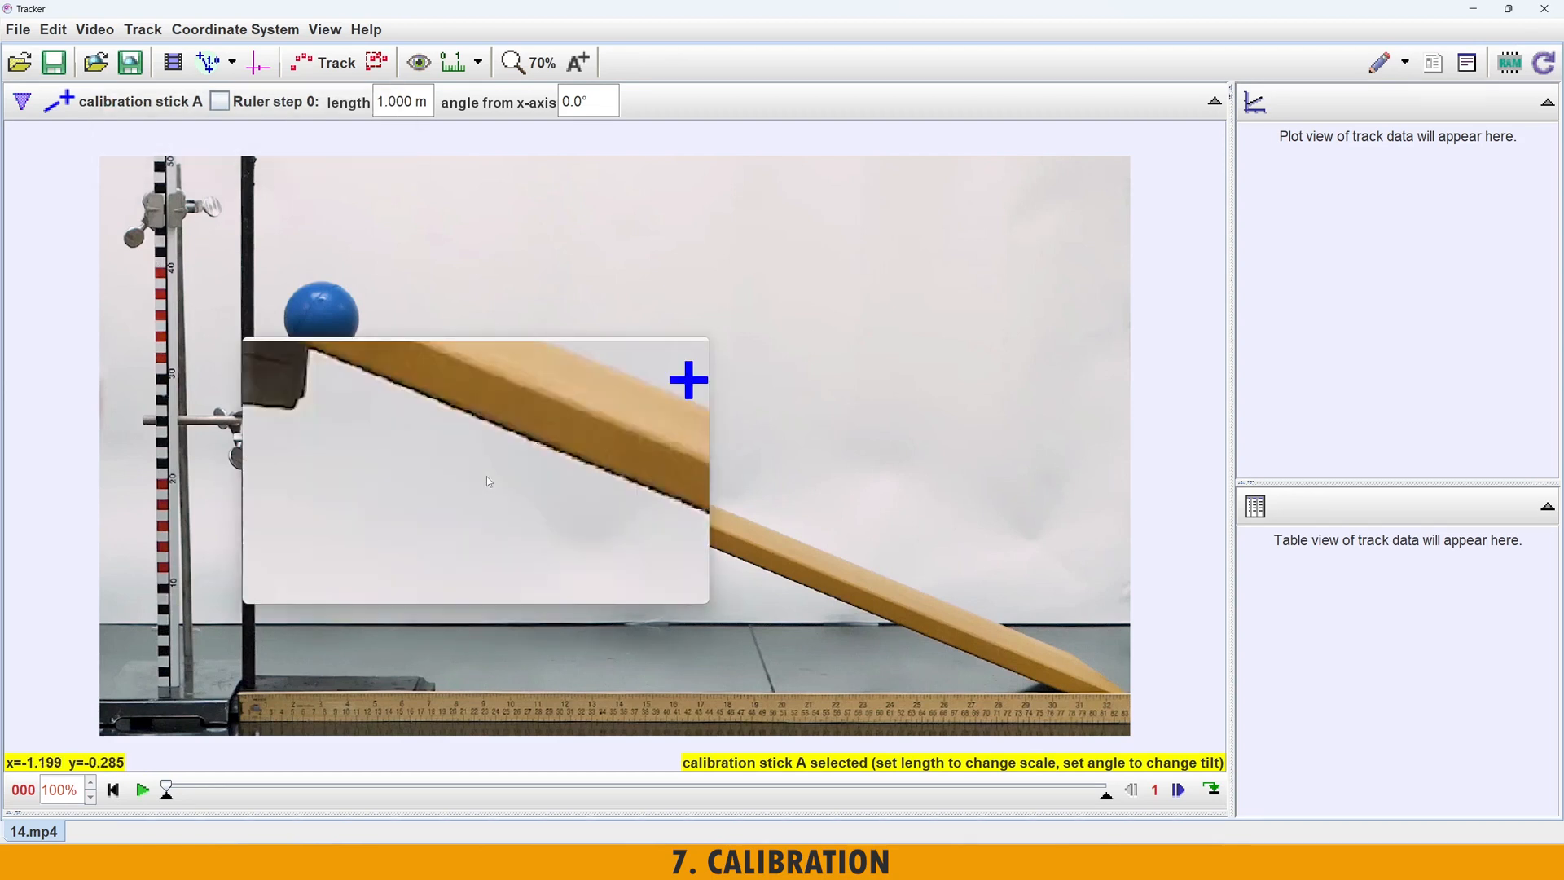
{"action": "left_click_drag", "start_coordinate": [563, 441], "coordinate": [525, 460]}
{"action": "left_click_drag", "start_coordinate": [346, 557], "coordinate": [166, 693]}
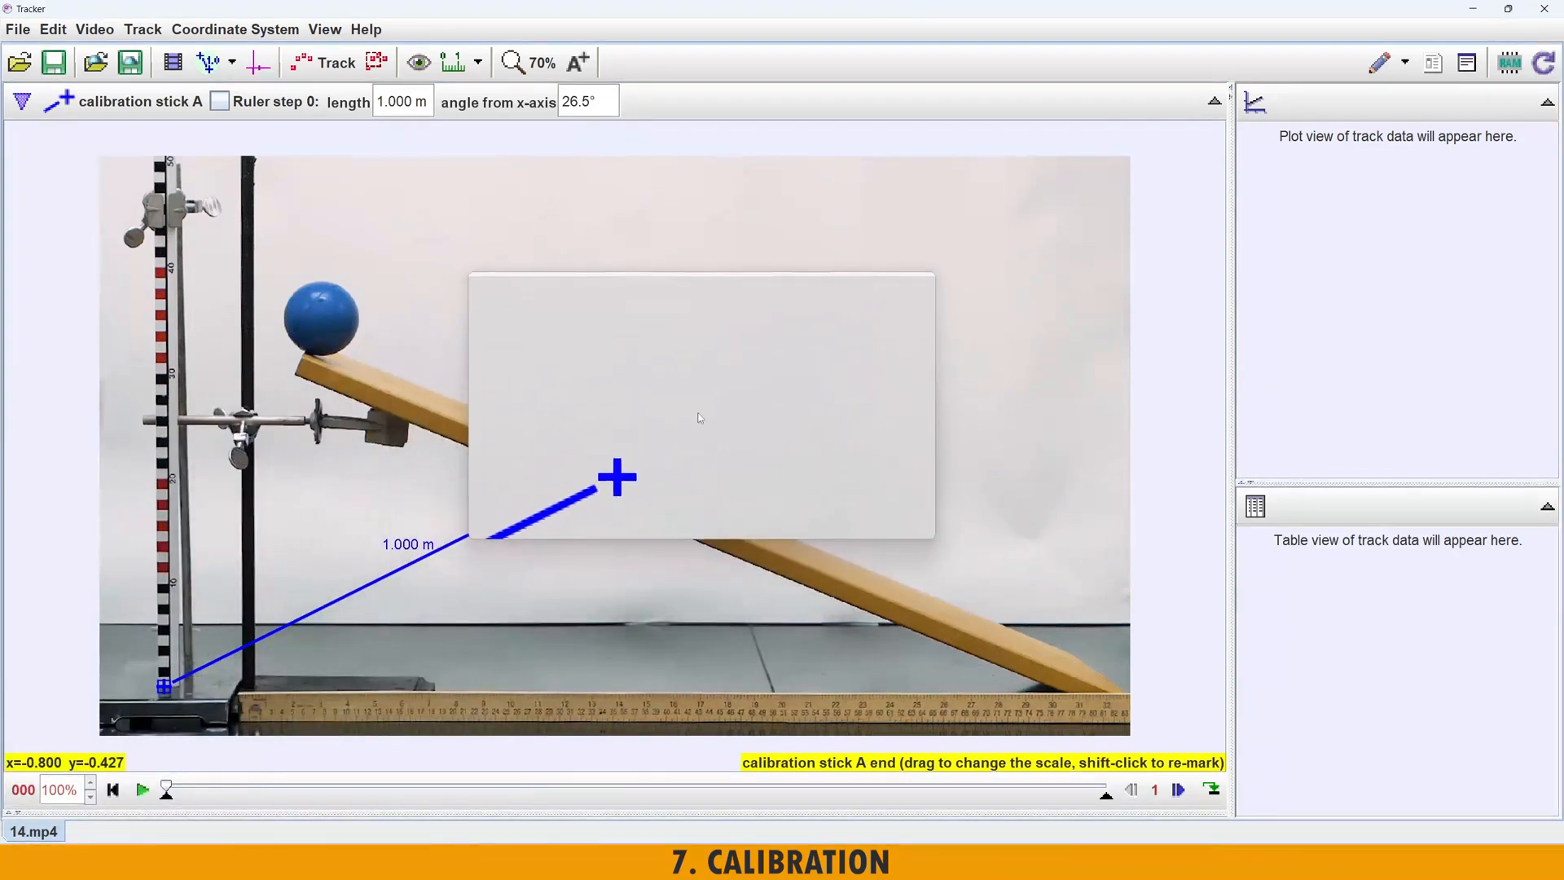
{"action": "left_click_drag", "start_coordinate": [677, 434], "coordinate": [165, 591]}
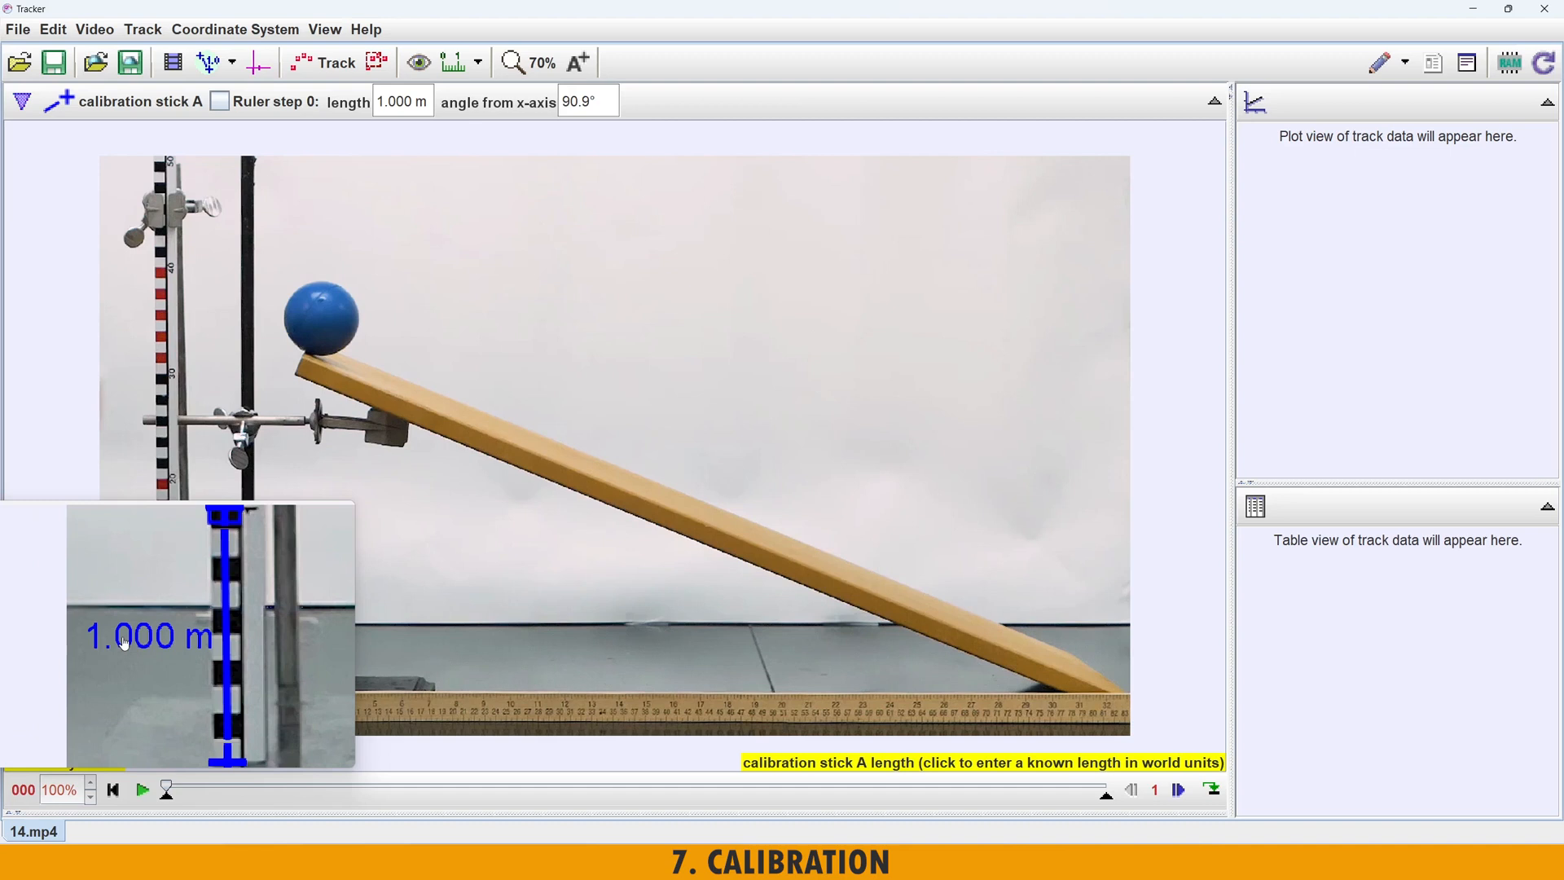
- Set the calibration stick's length to 0.100 m
{"action": "left_click", "coordinate": [124, 644]}
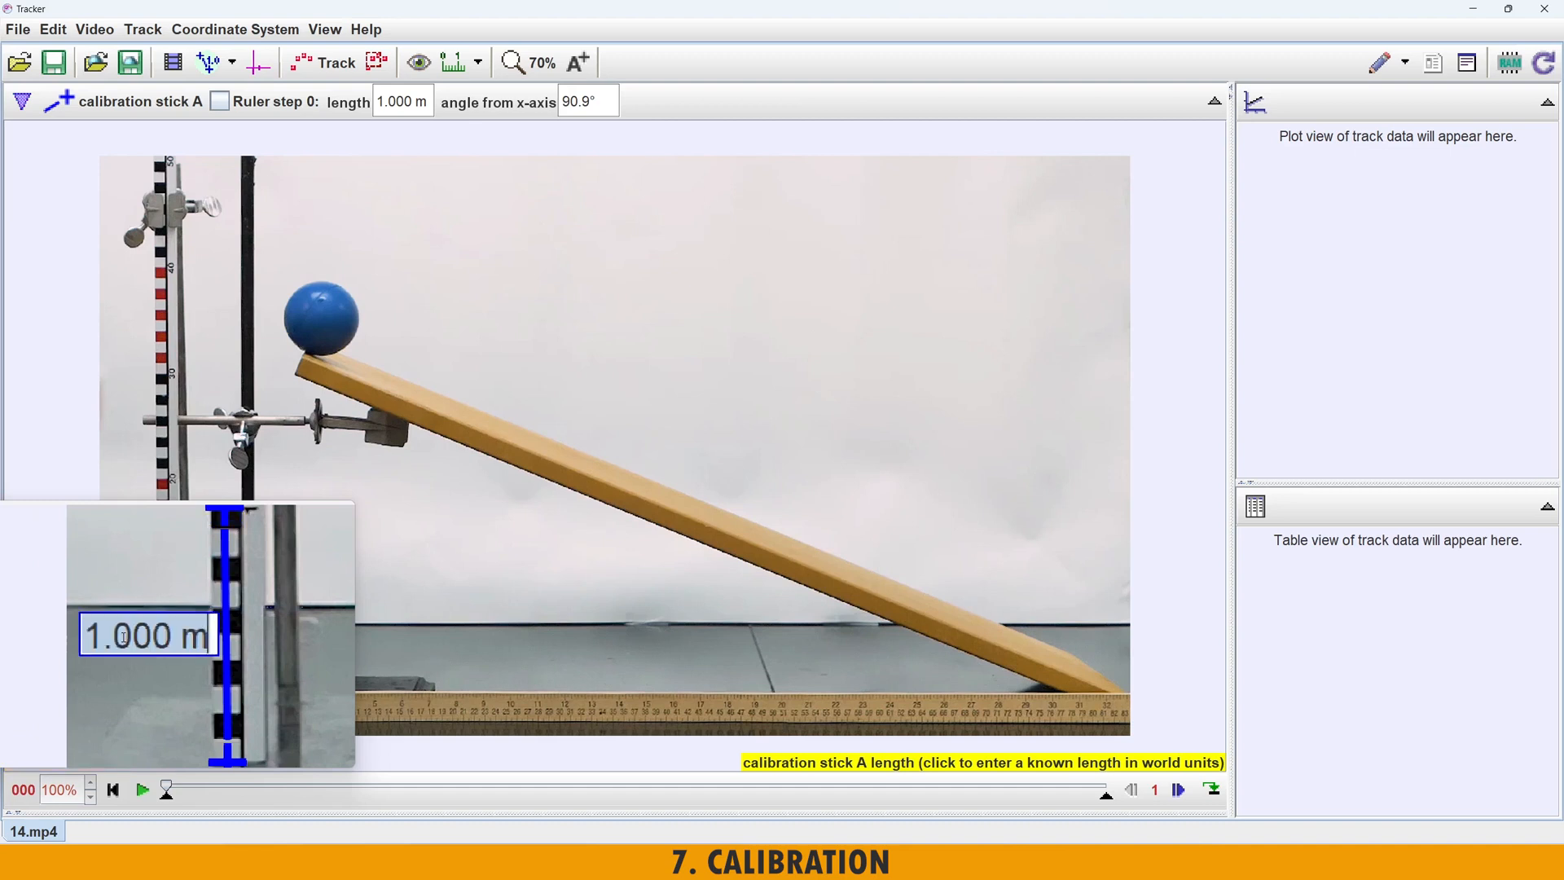
{"action": "key", "text": "Left"}
{"action": "key", "text": "Left"}
{"action": "key", "text": "Left"}
{"action": "key", "text": "Left"}
{"action": "key", "text": "Left"}
{"action": "key", "text": "shift+Left"}
{"action": "type", "text": "0"}
{"action": "key", "text": "Right"}
{"action": "key", "text": "shift+Right"}
{"action": "type", "text": "1"}
{"action": "key", "text": "Delete"}
{"action": "key", "text": "Delete"}
{"action": "key", "text": "Return"}
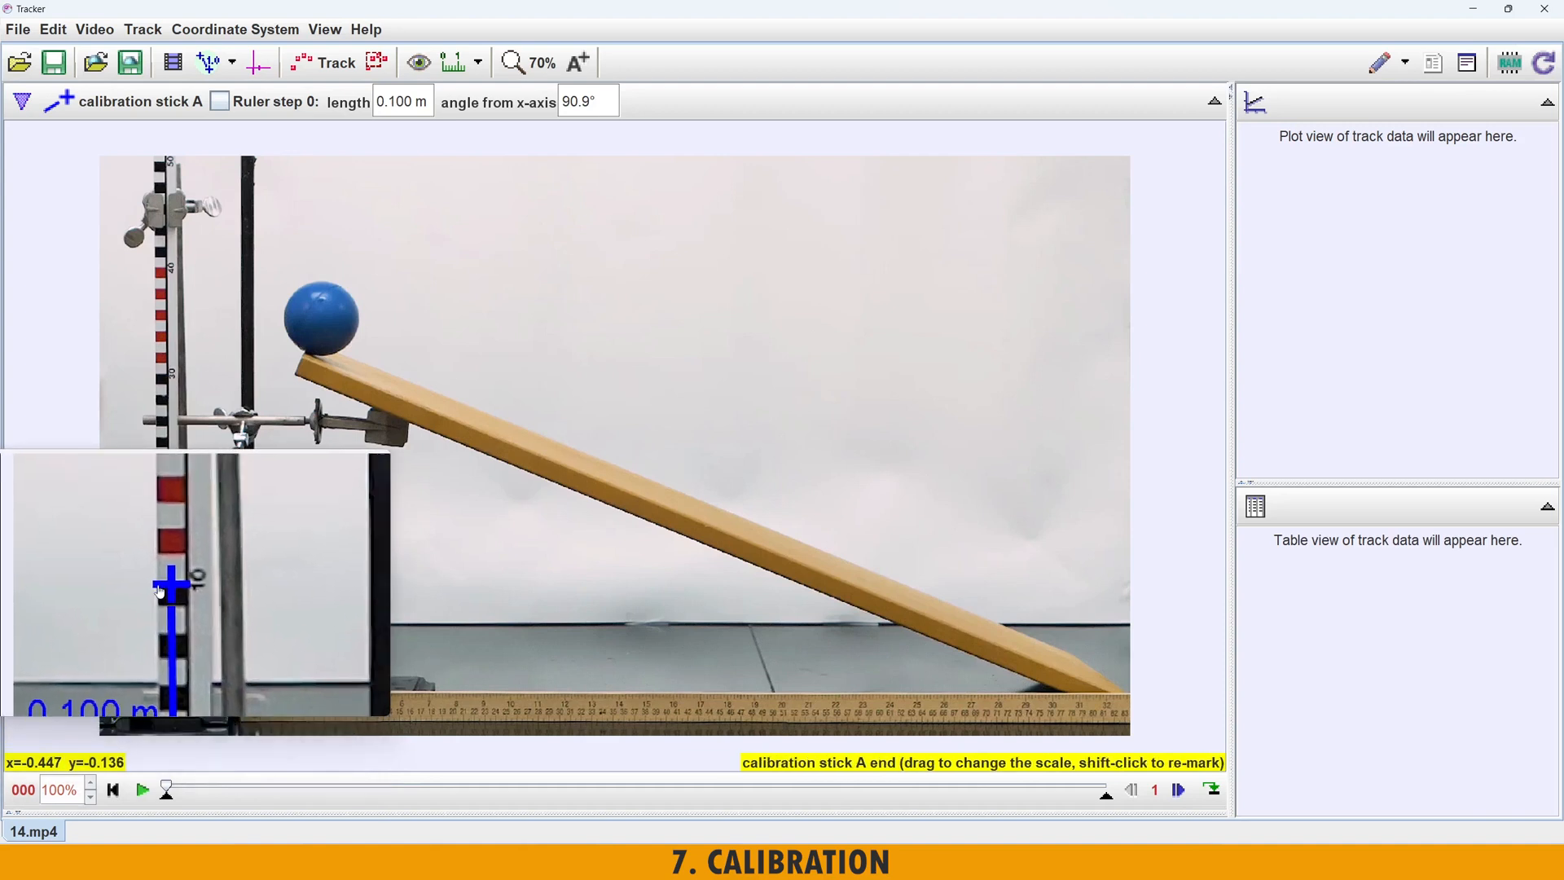
- Extend the calibration stick's upper end to the ruler's 20 cm mark and set its length to 0.200 m
{"action": "left_click_drag", "start_coordinate": [165, 582], "coordinate": [164, 487]}
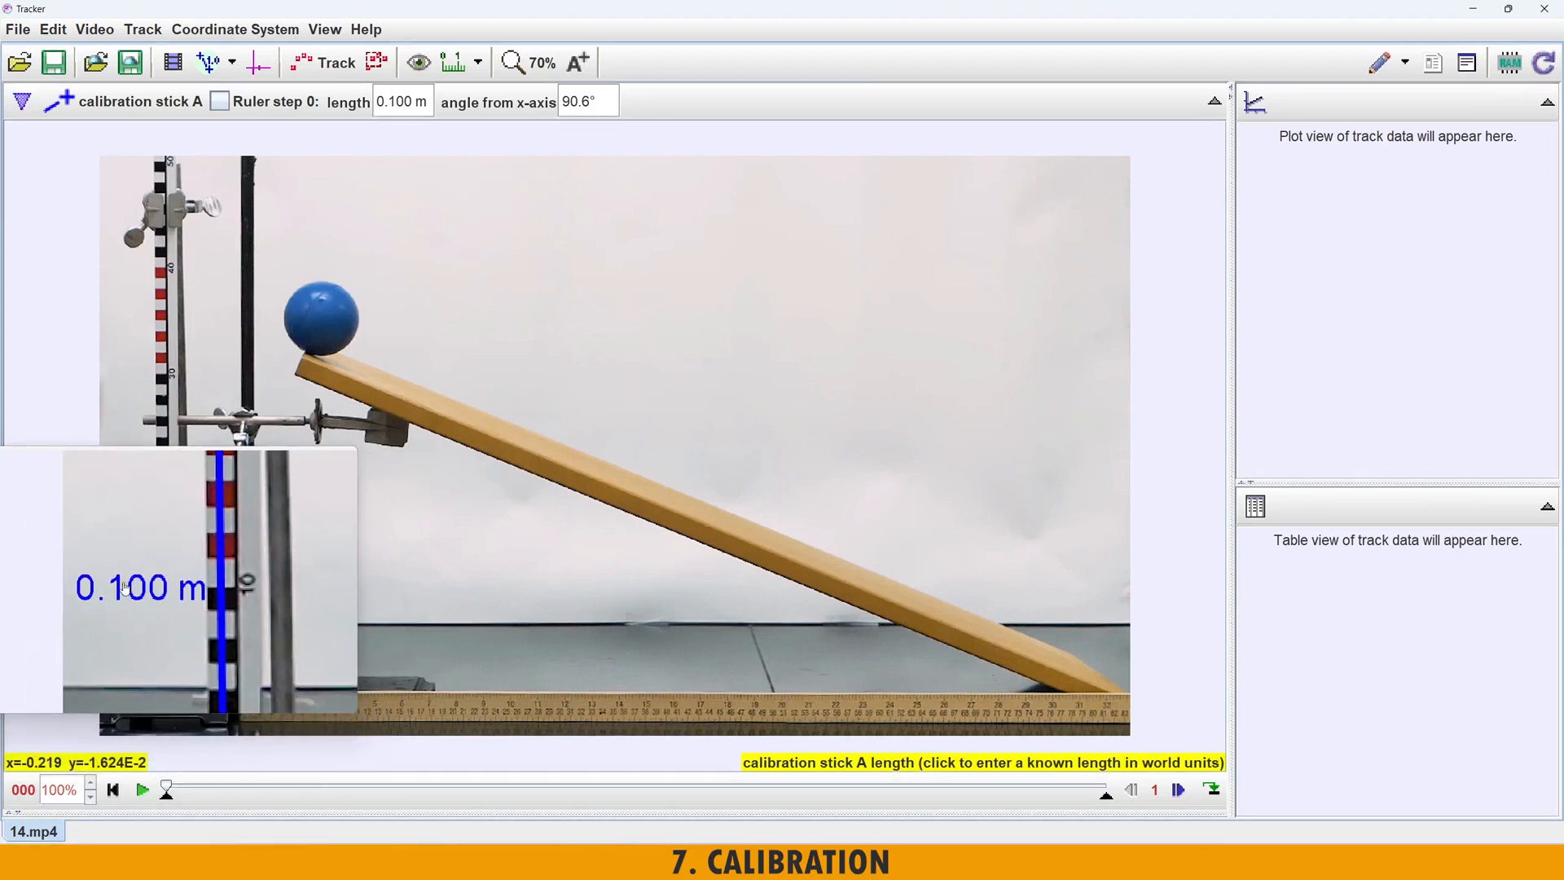
{"action": "left_click", "coordinate": [124, 592]}
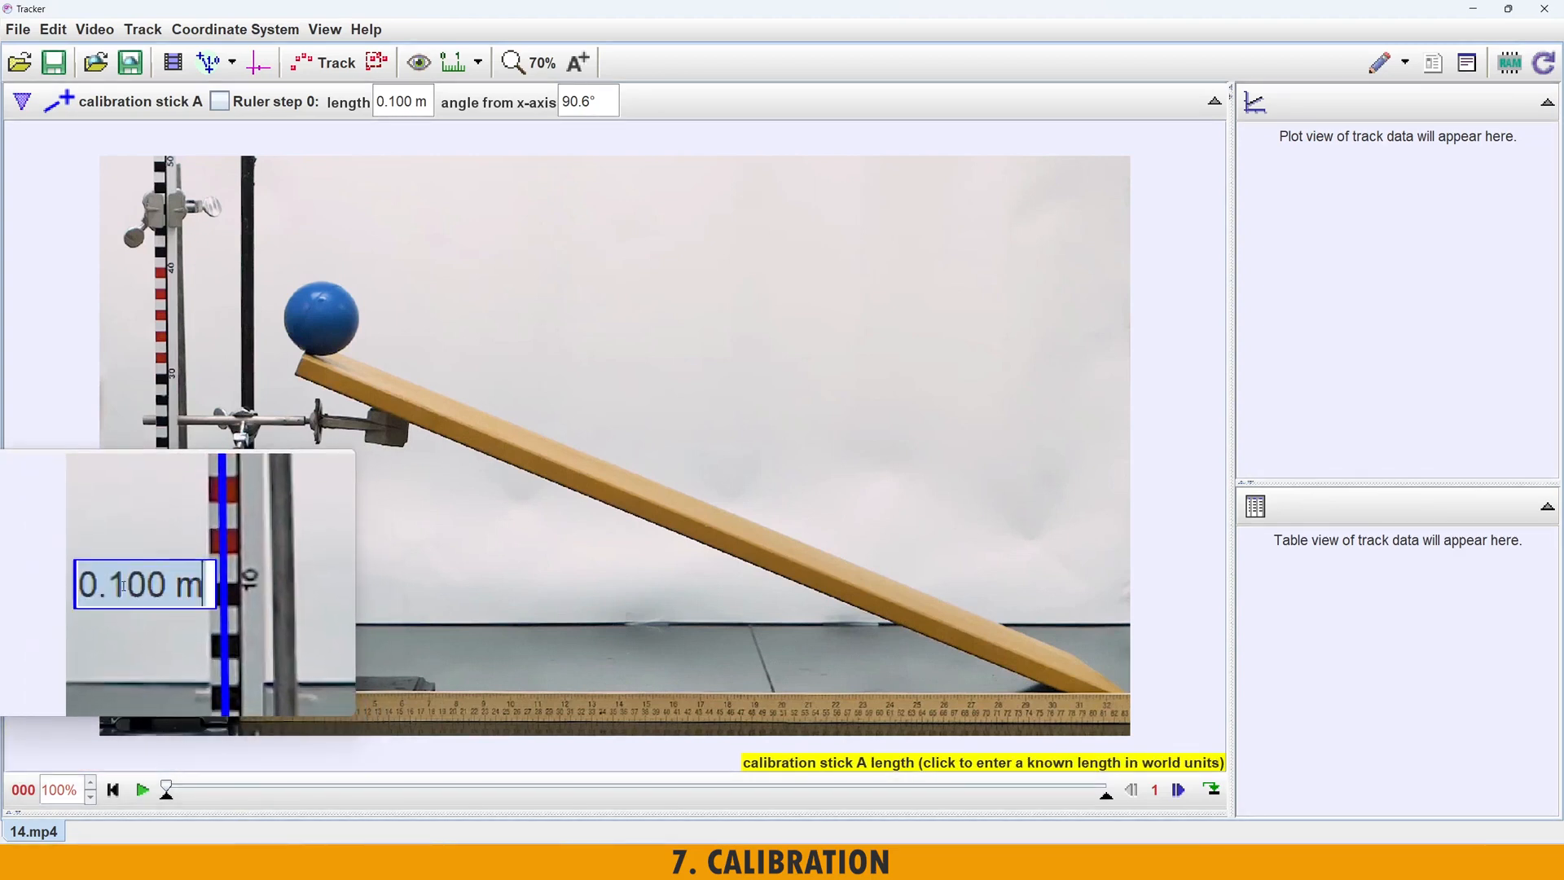
{"action": "left_click", "coordinate": [123, 585]}
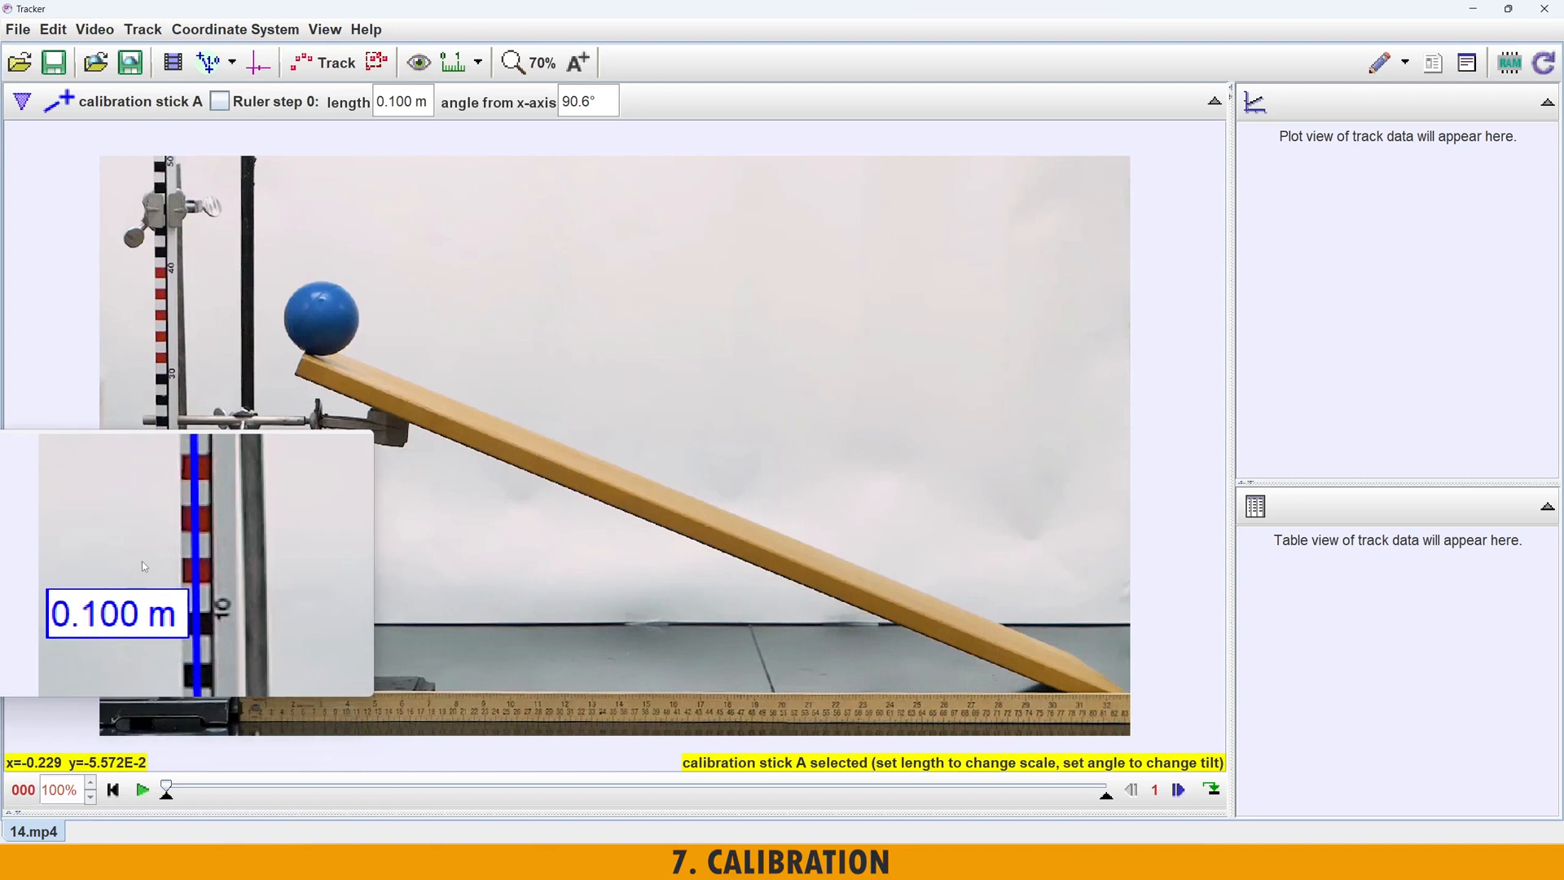
{"action": "key", "text": "shift+Left"}
{"action": "type", "text": "2"}
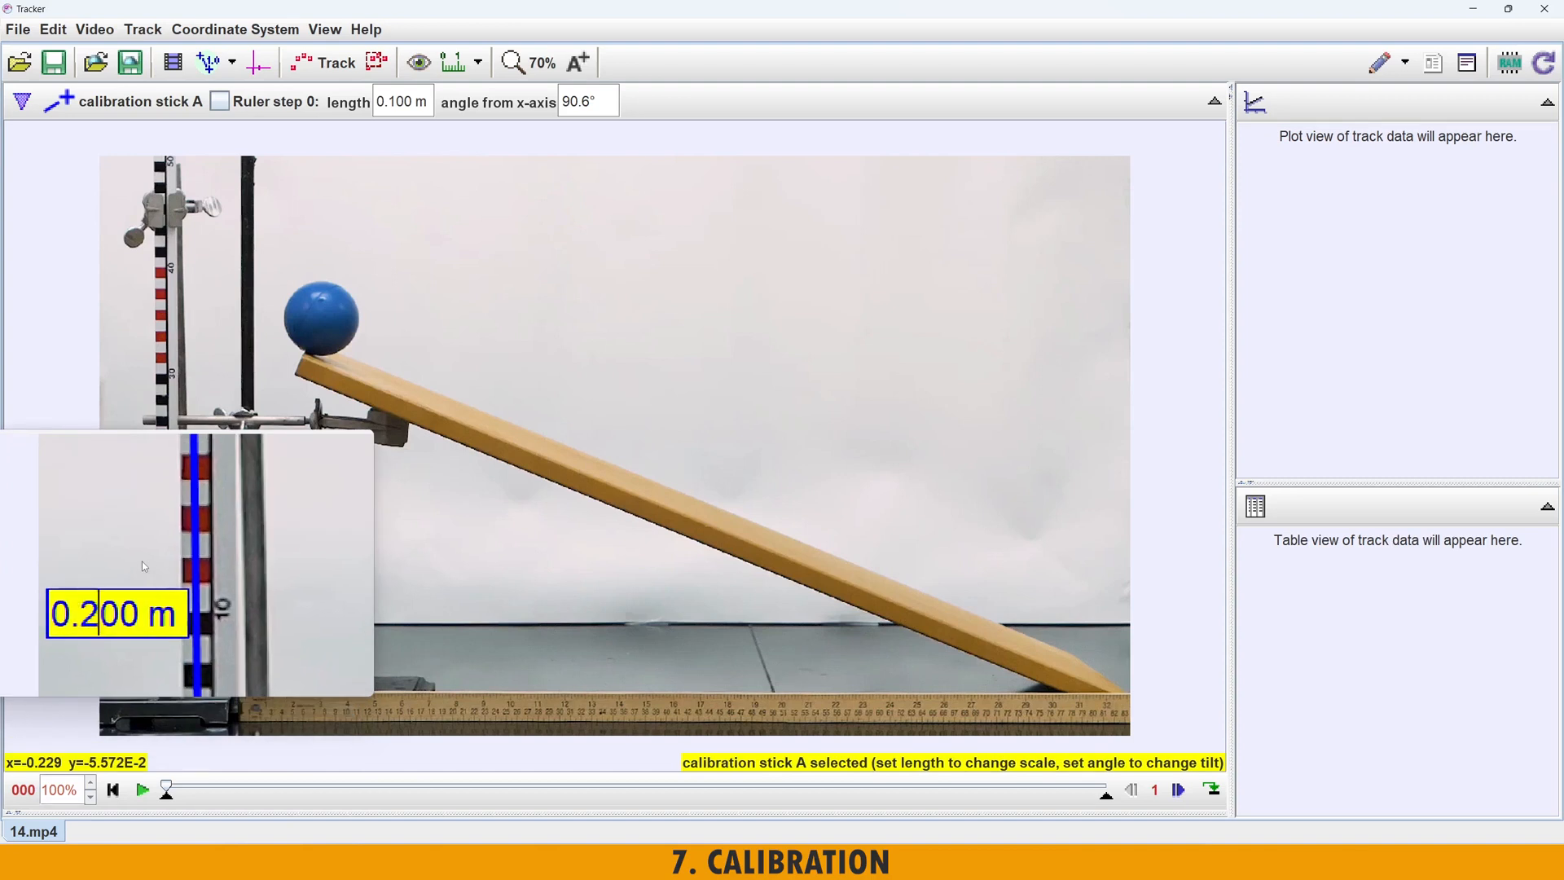
{"action": "key", "text": "Return"}
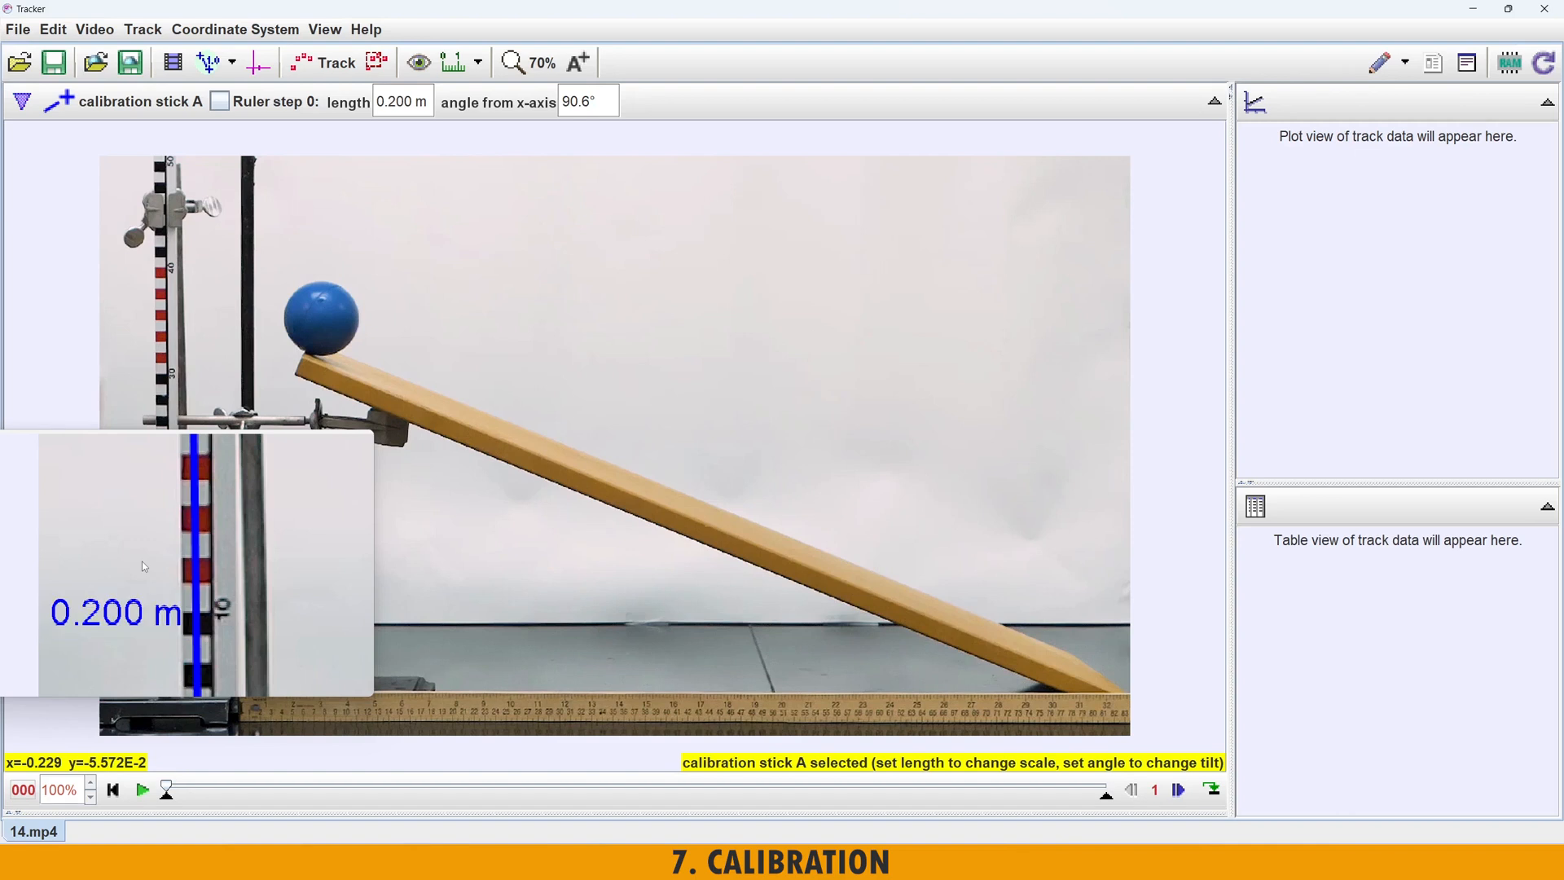
{"action": "key", "text": "super+Escape"}
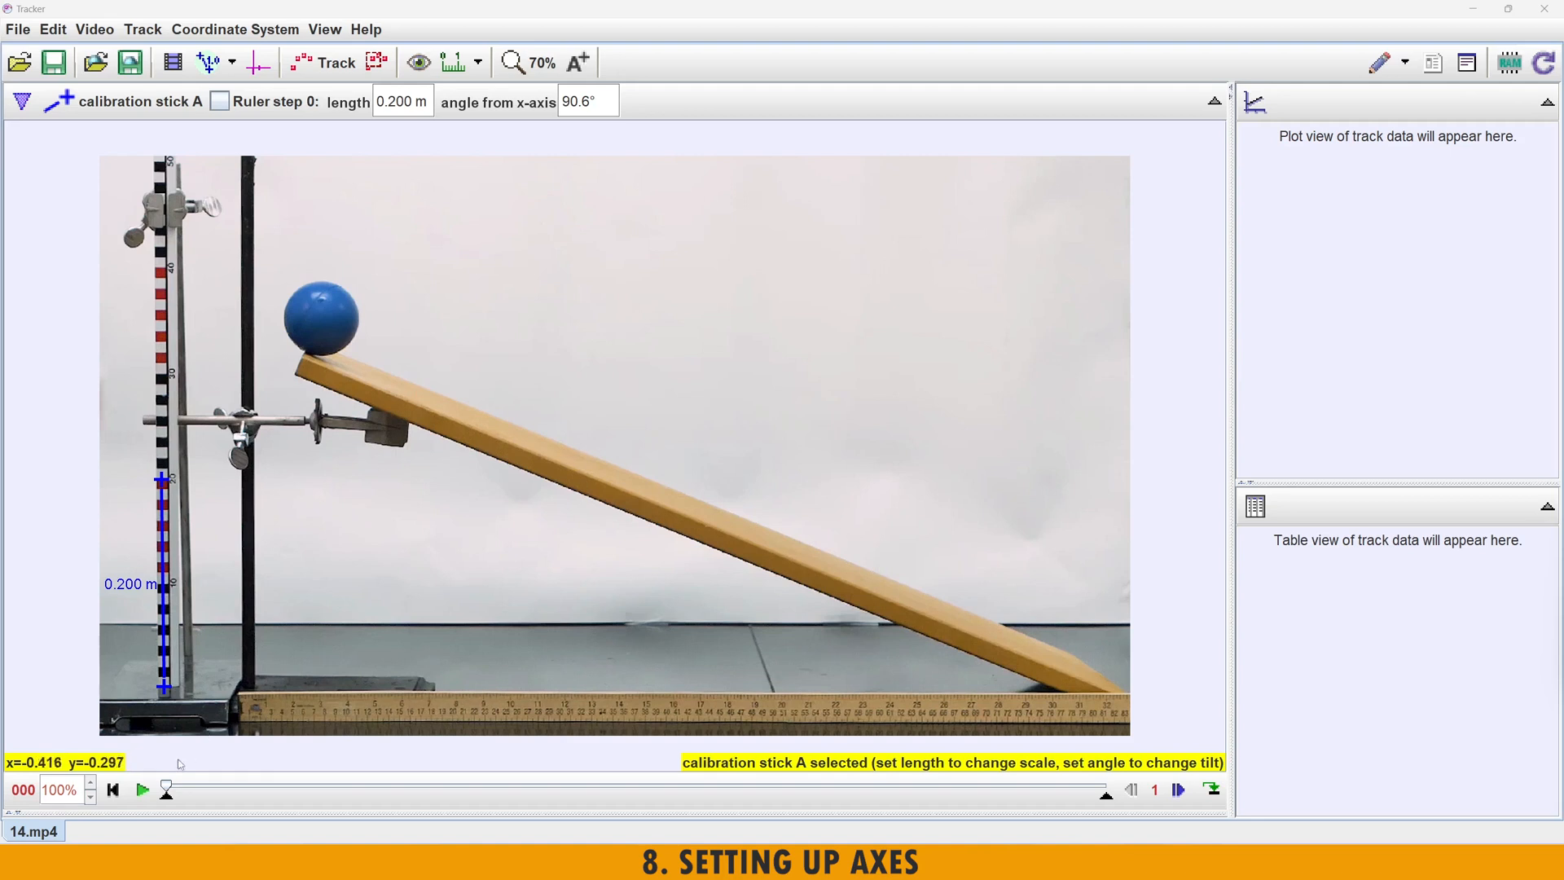
- Play the video to examine the ball's path down the ramp and return to the first frame
{"action": "left_click", "coordinate": [143, 791]}
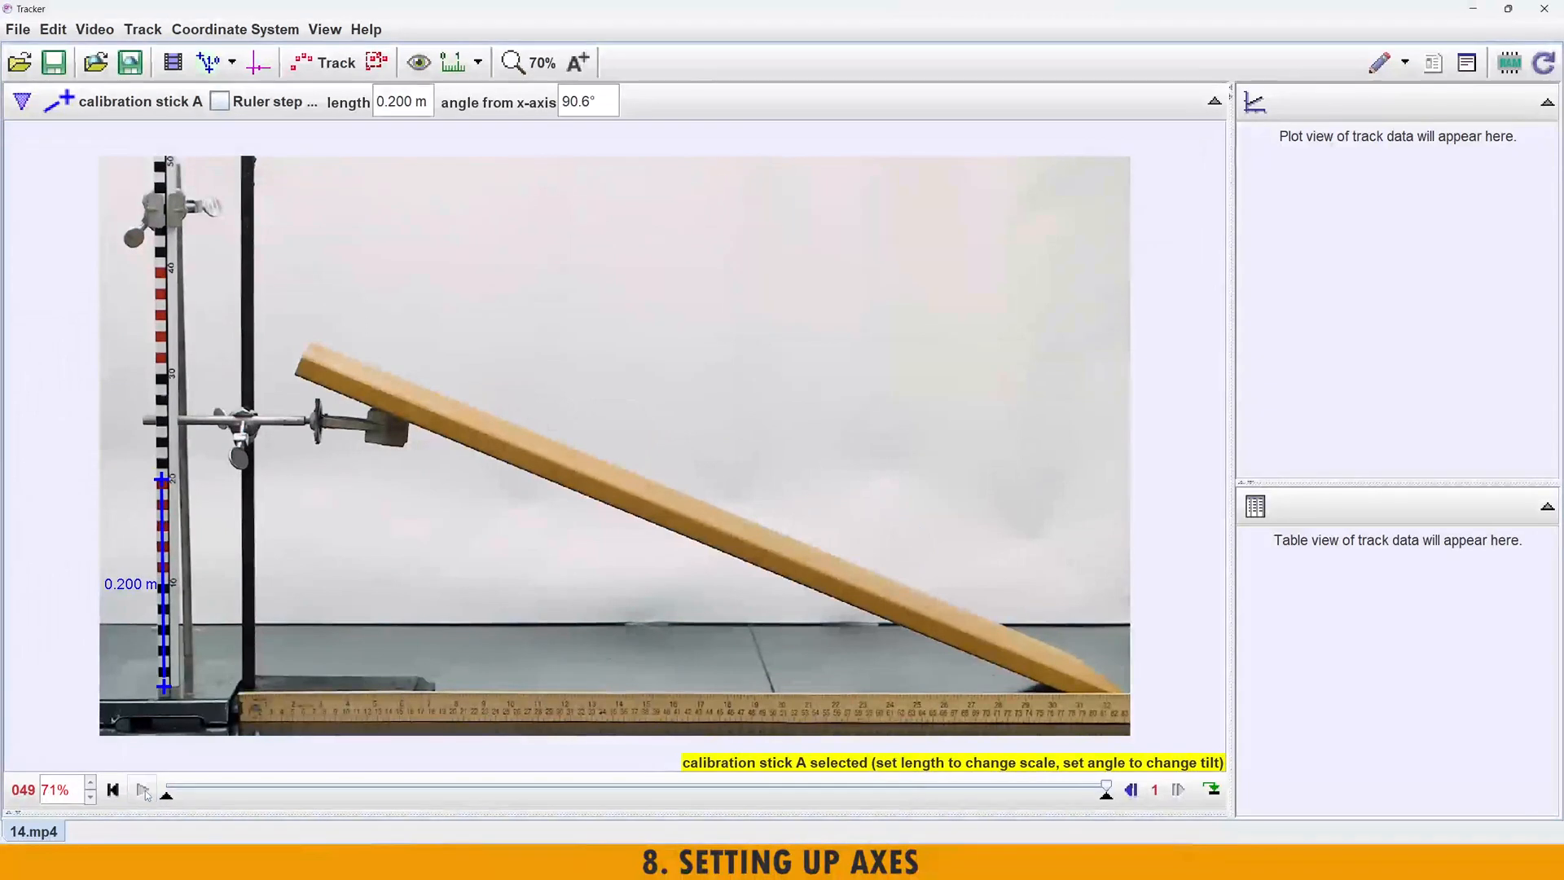
{"action": "left_click", "coordinate": [117, 791]}
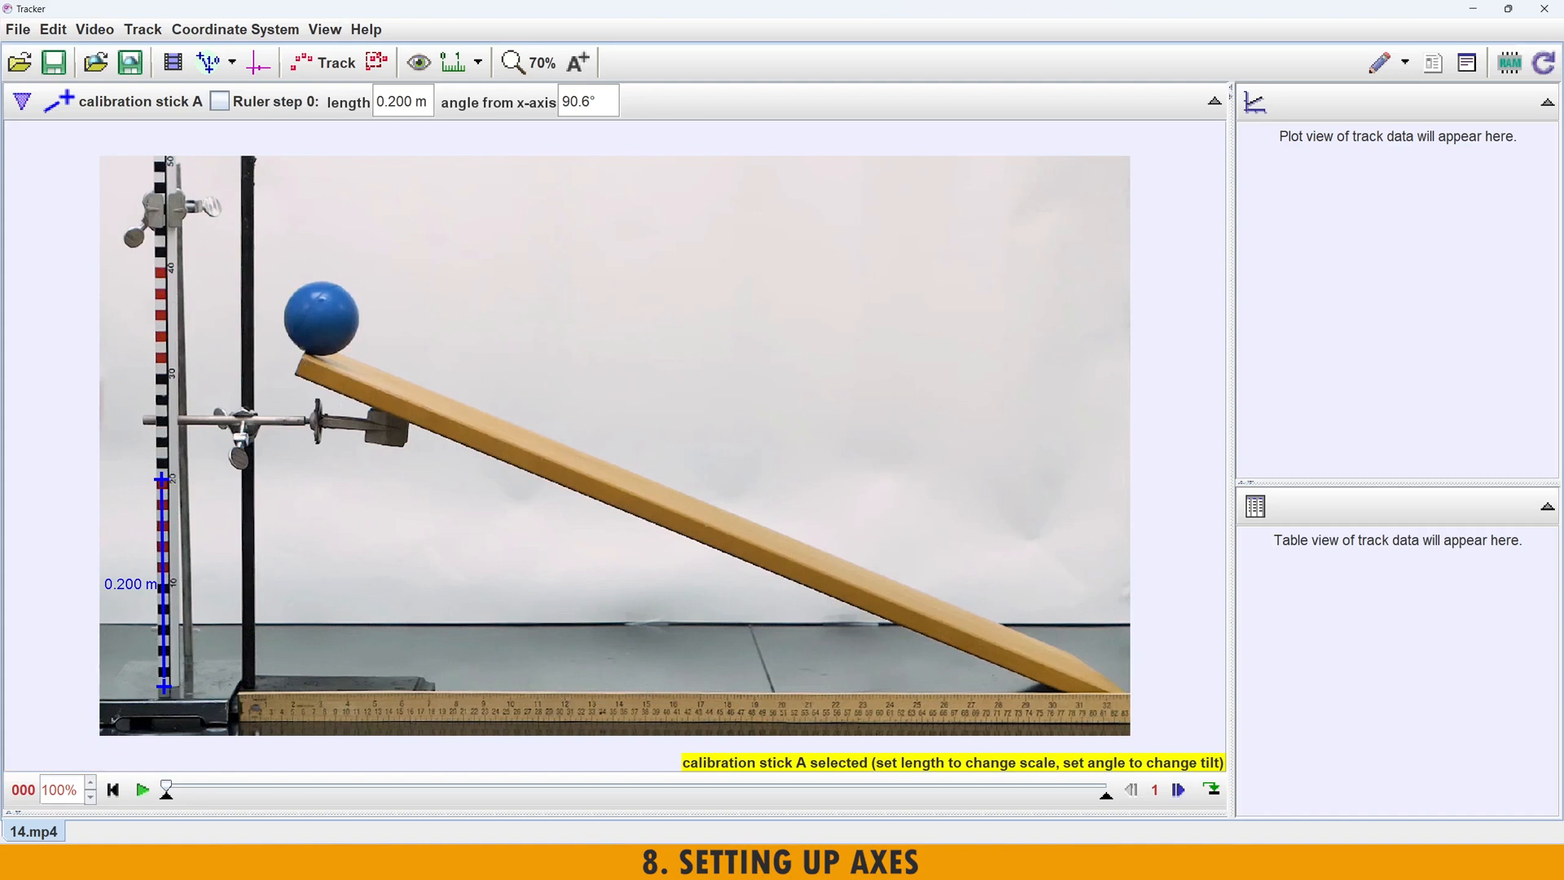
{"action": "mouse_move", "coordinate": [311, 360]}
{"action": "left_mouse_down"}
{"action": "mouse_move", "coordinate": [1012, 634]}
{"action": "mouse_move", "coordinate": [1104, 694]}
{"action": "left_mouse_up"}
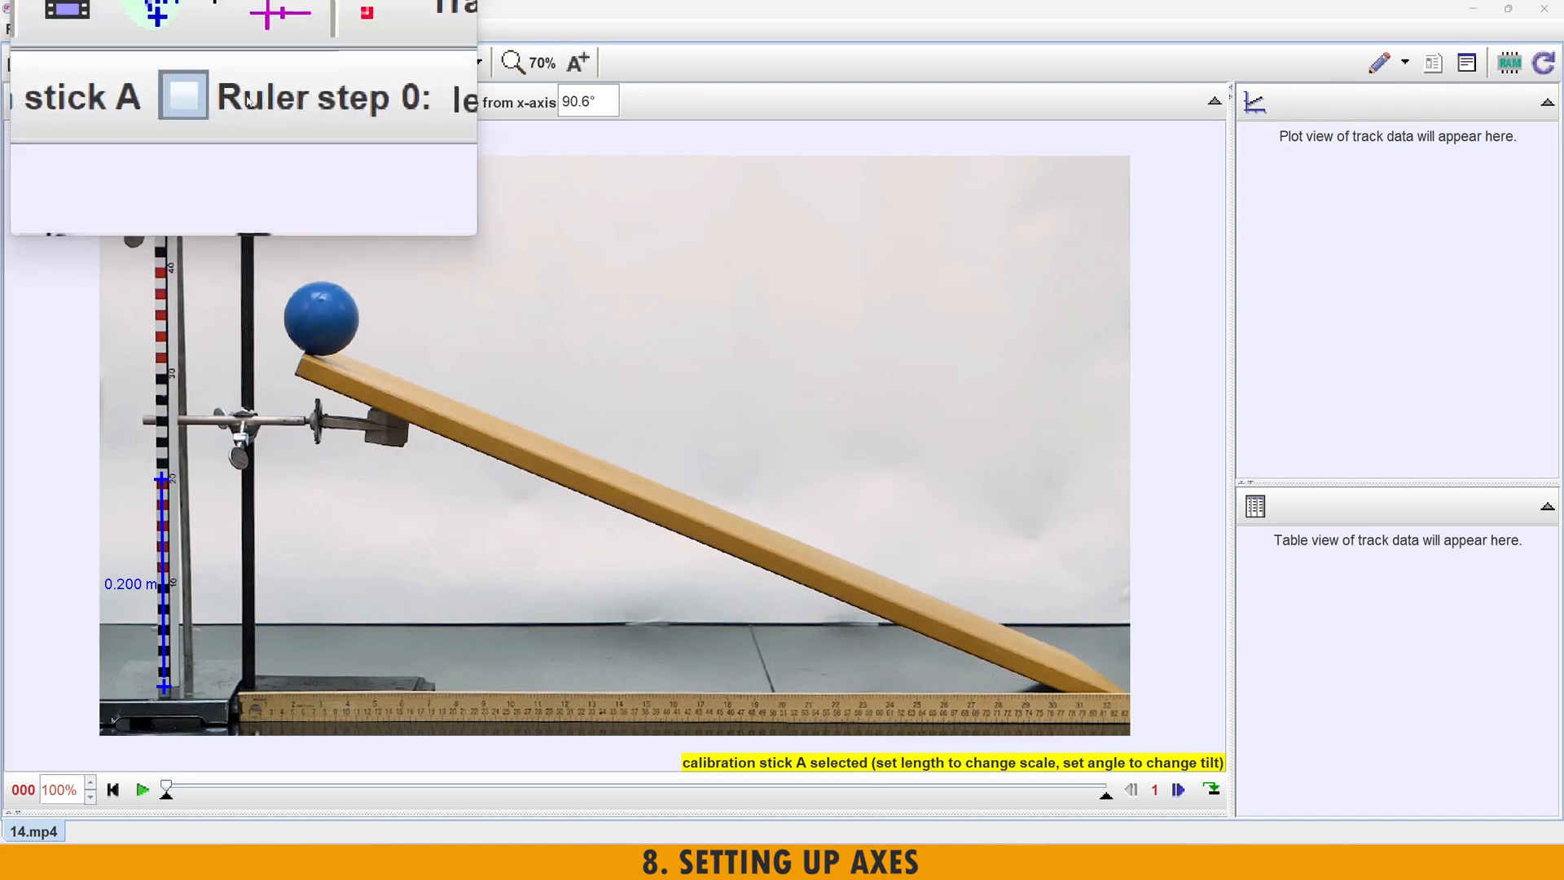
- Show the coordinate axes, place the origin at the ramp's upper end and tilt the x-axis along the ramp to about -22.6°
{"action": "left_click", "coordinate": [259, 62]}
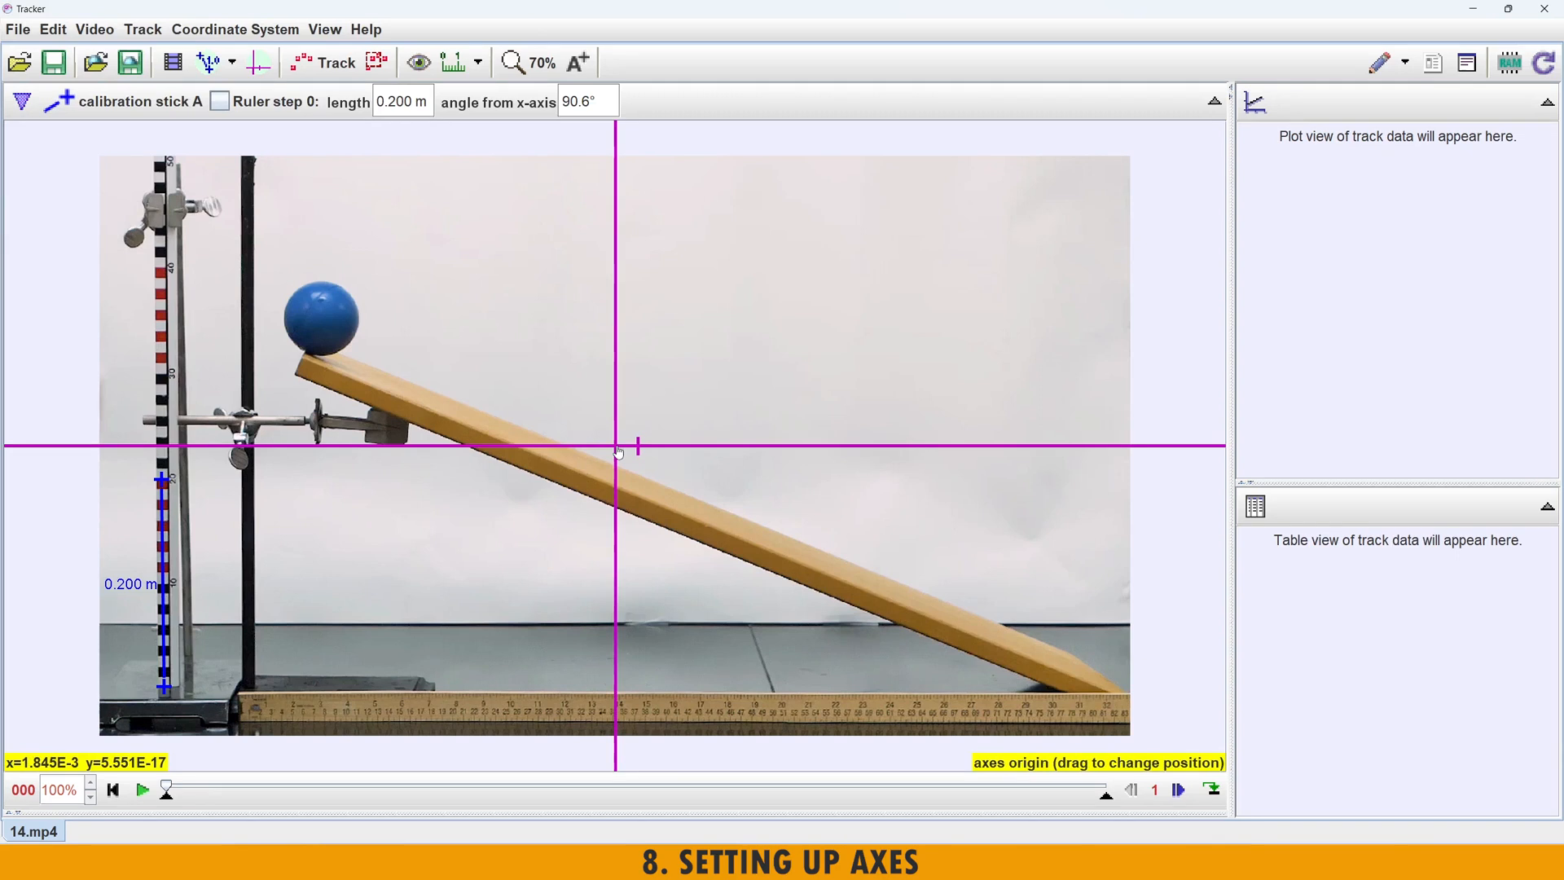
{"action": "left_click_drag", "start_coordinate": [617, 446], "coordinate": [306, 364]}
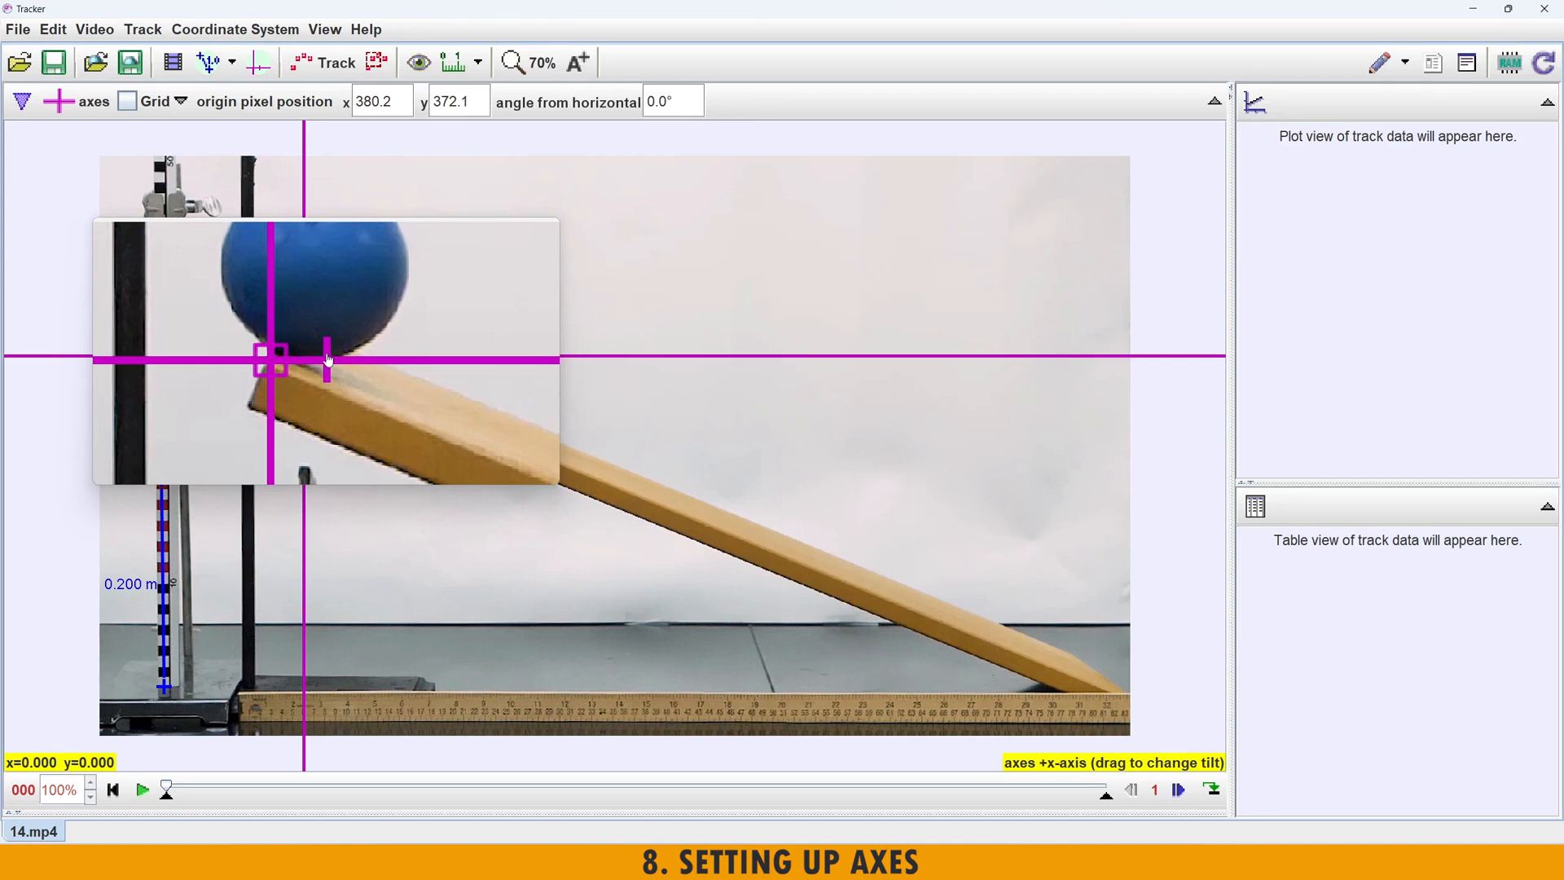
{"action": "left_click_drag", "start_coordinate": [328, 361], "coordinate": [1023, 659]}
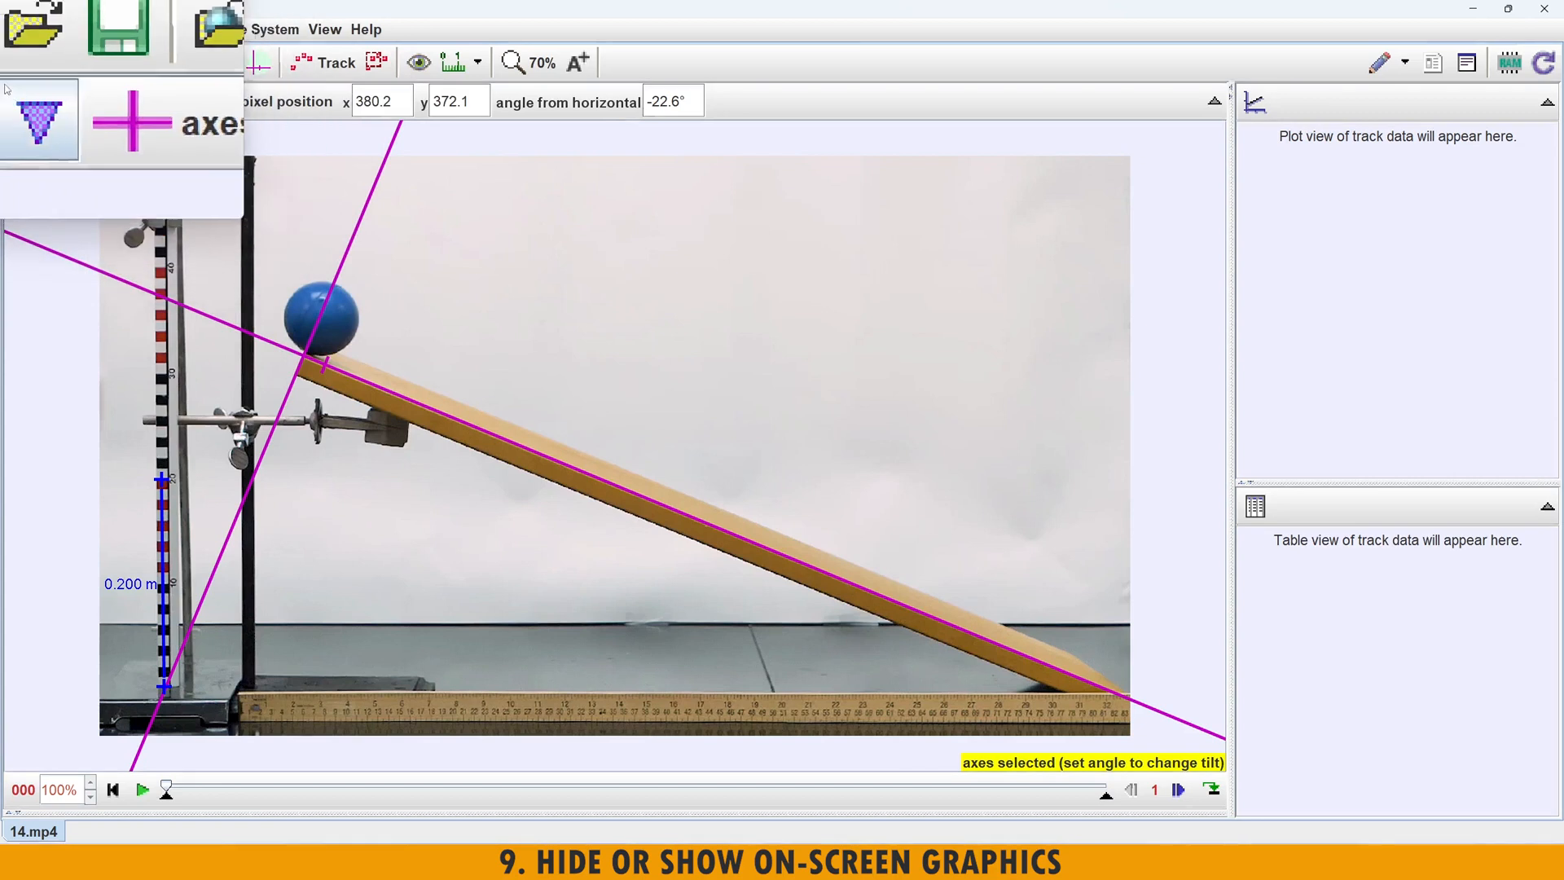
- Select the axes from the track list and hide them
{"action": "left_click", "coordinate": [19, 99]}
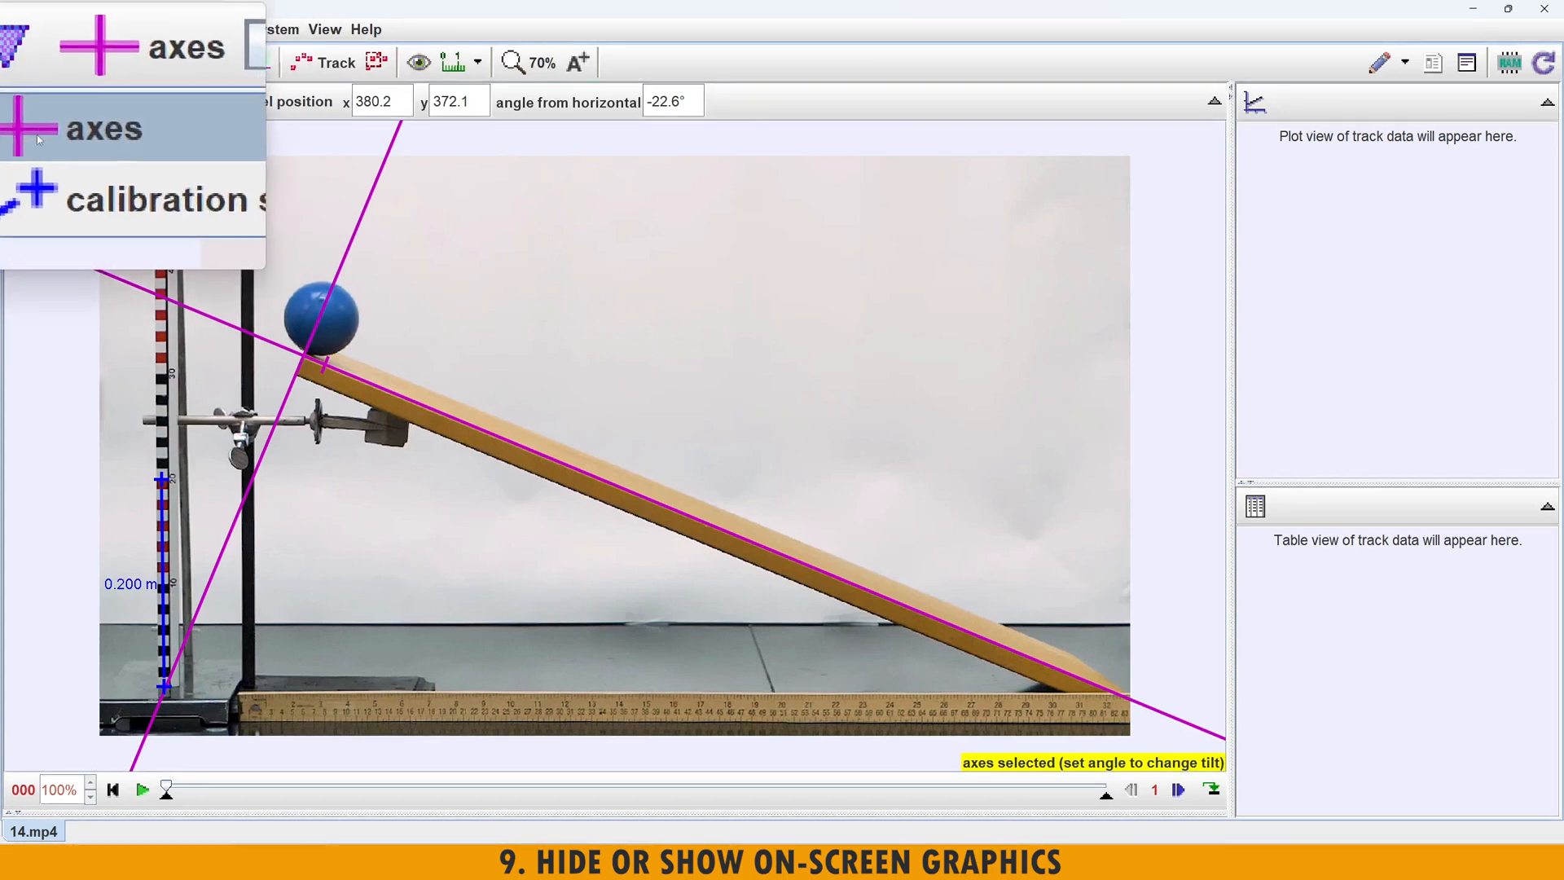
{"action": "left_click", "coordinate": [44, 137]}
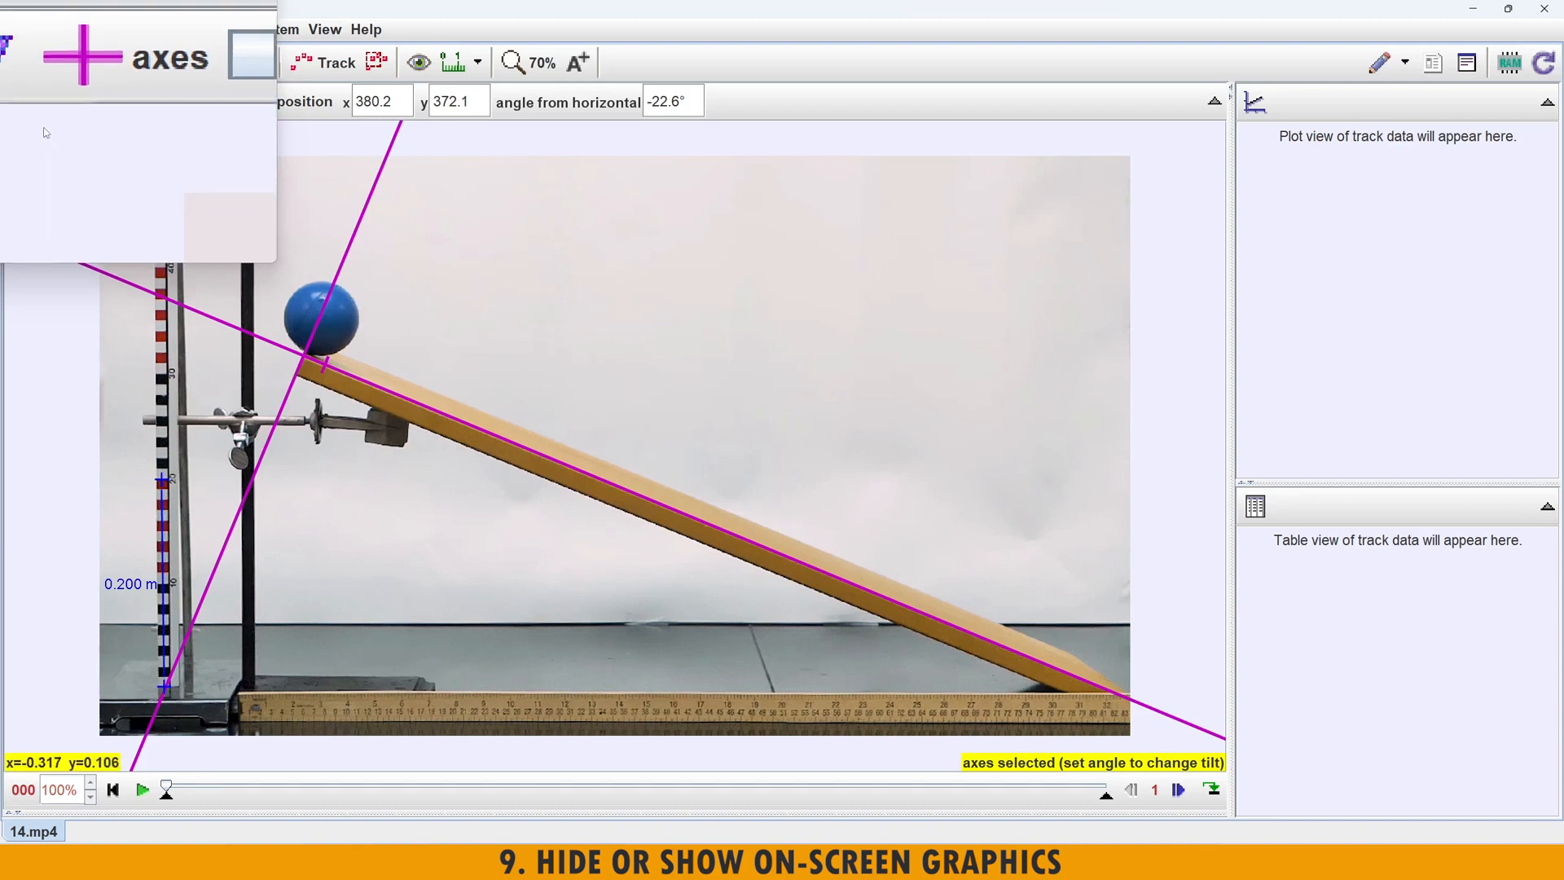
{"action": "left_click", "coordinate": [61, 104]}
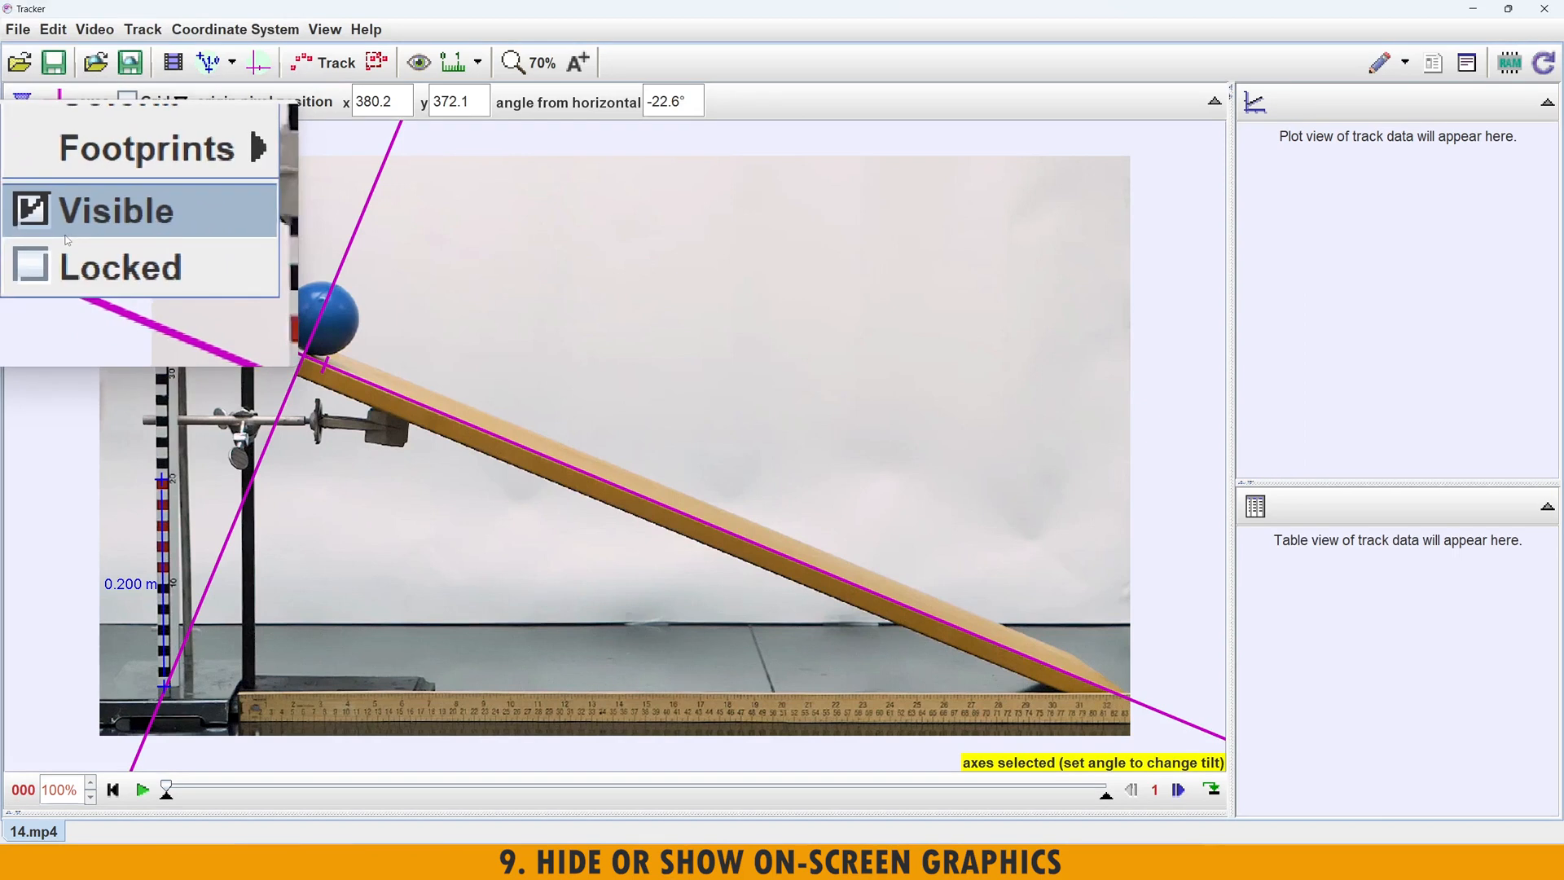
{"action": "left_click", "coordinate": [69, 236]}
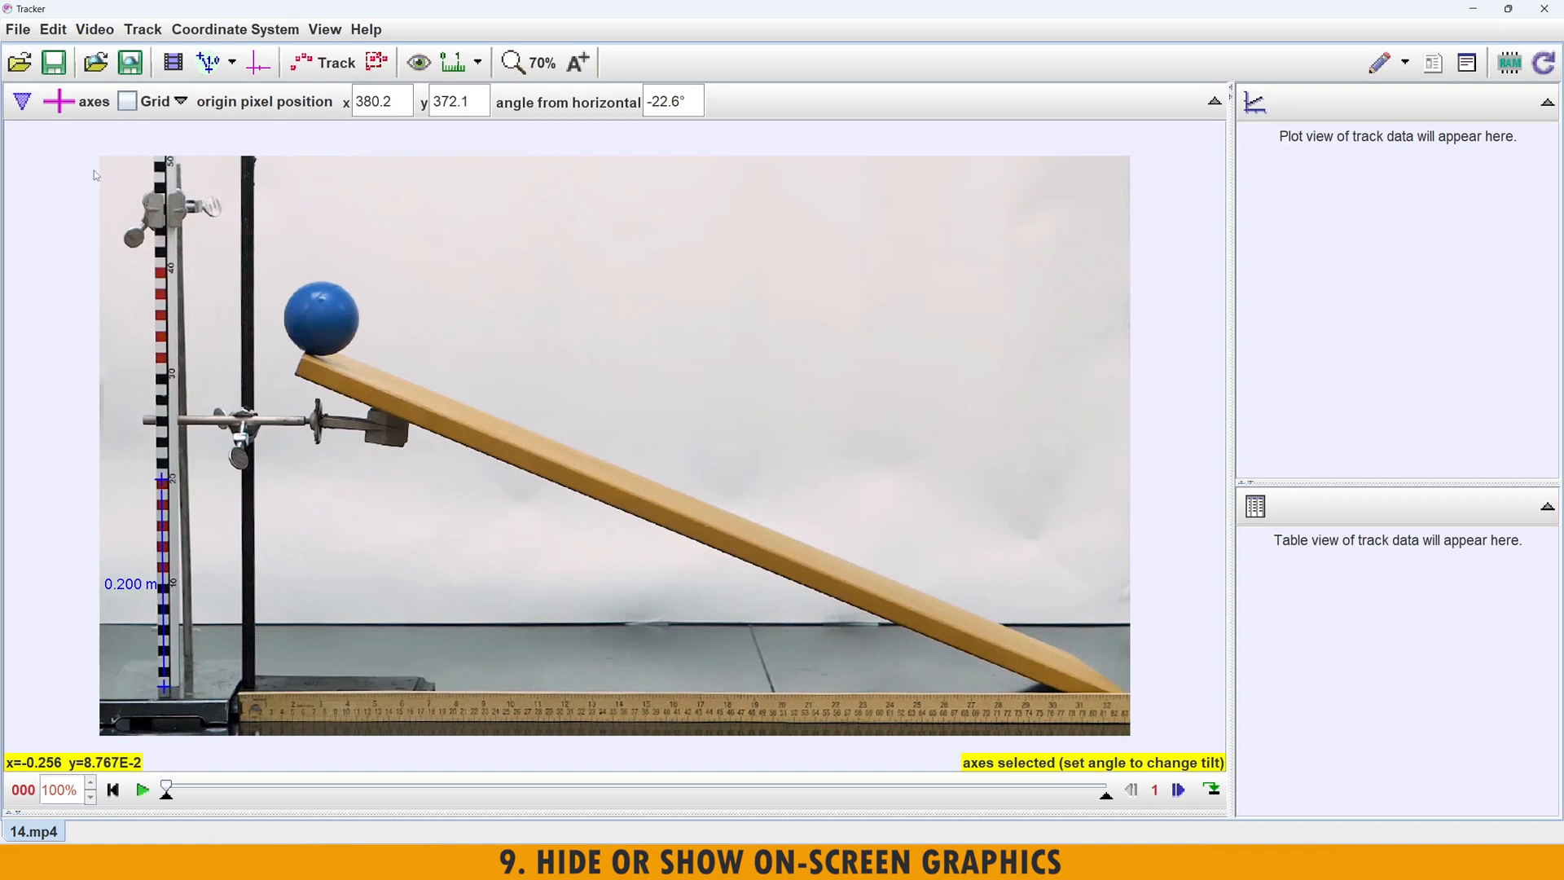
- Select calibration stick A, hide it and make it visible again
{"action": "left_click", "coordinate": [23, 102]}
{"action": "left_click", "coordinate": [65, 160]}
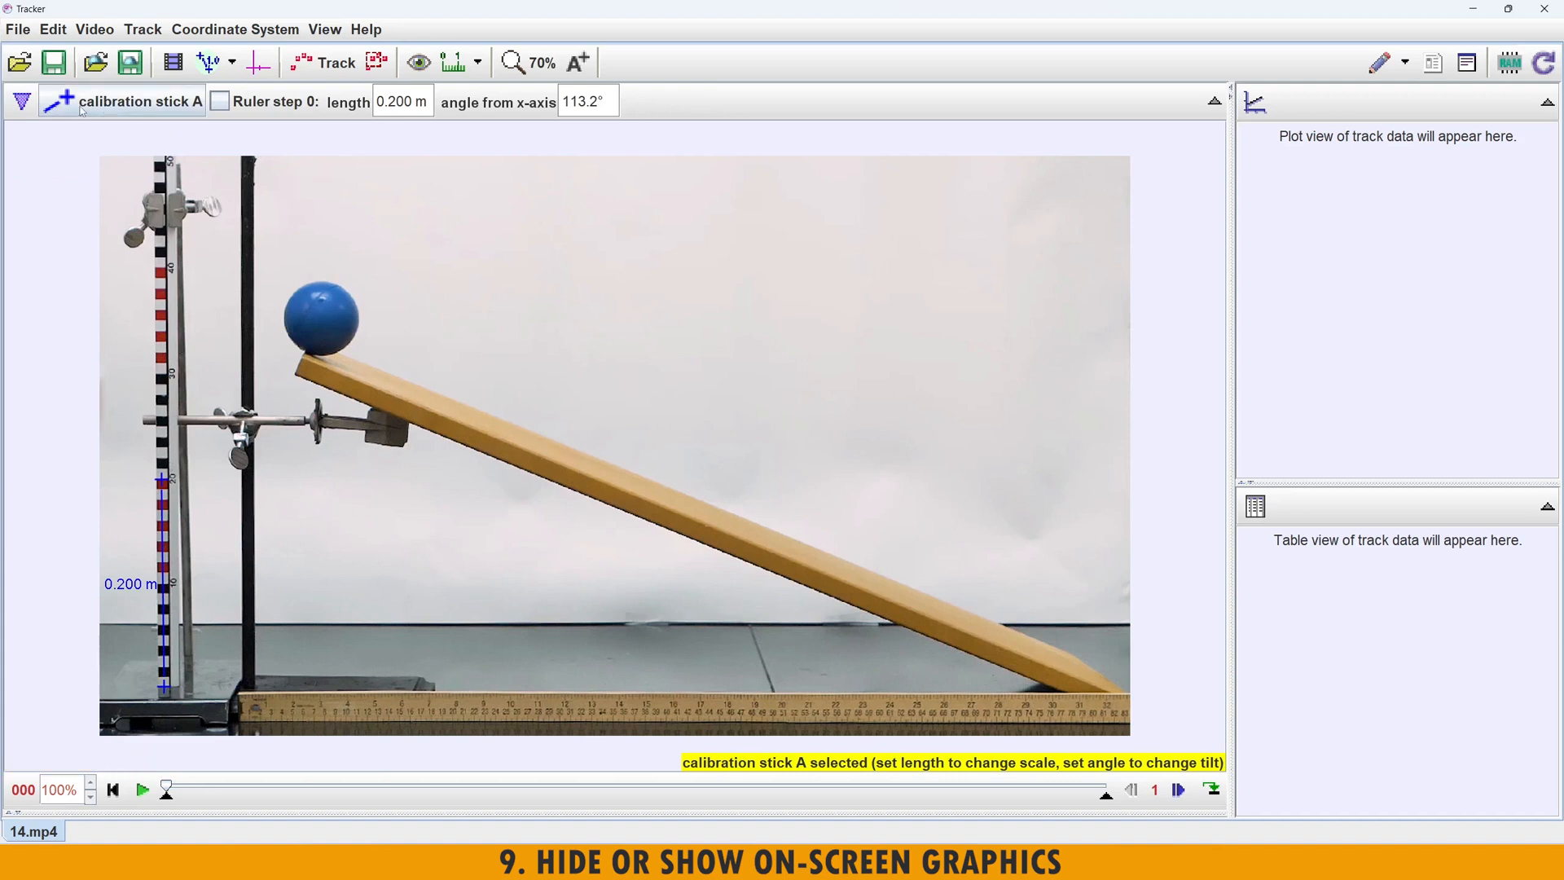
{"action": "left_click", "coordinate": [81, 105]}
{"action": "left_click", "coordinate": [82, 250]}
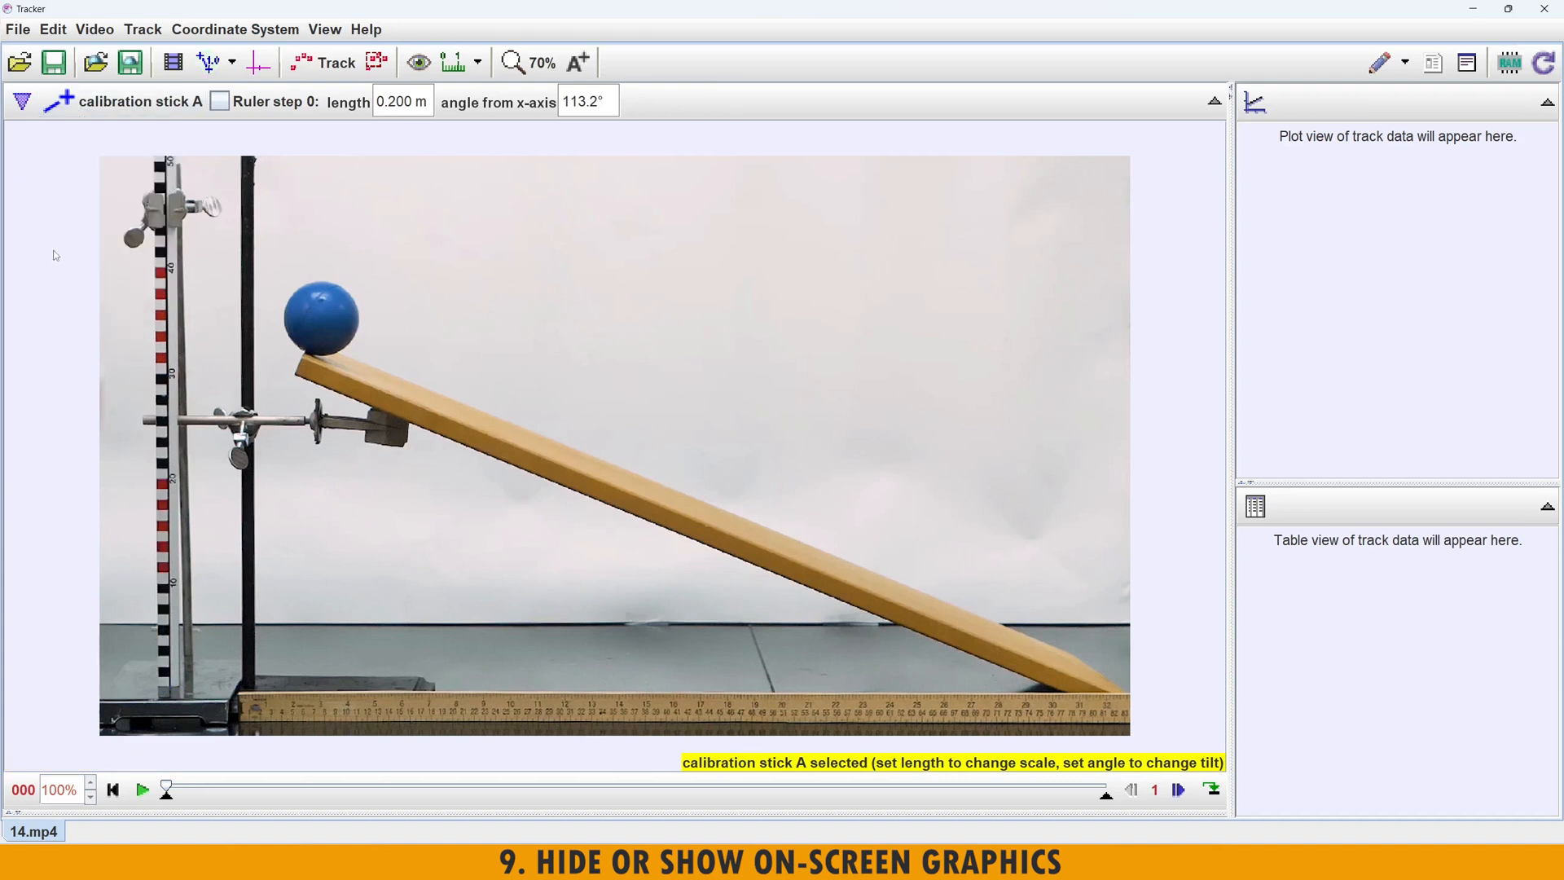
{"action": "left_click", "coordinate": [88, 101]}
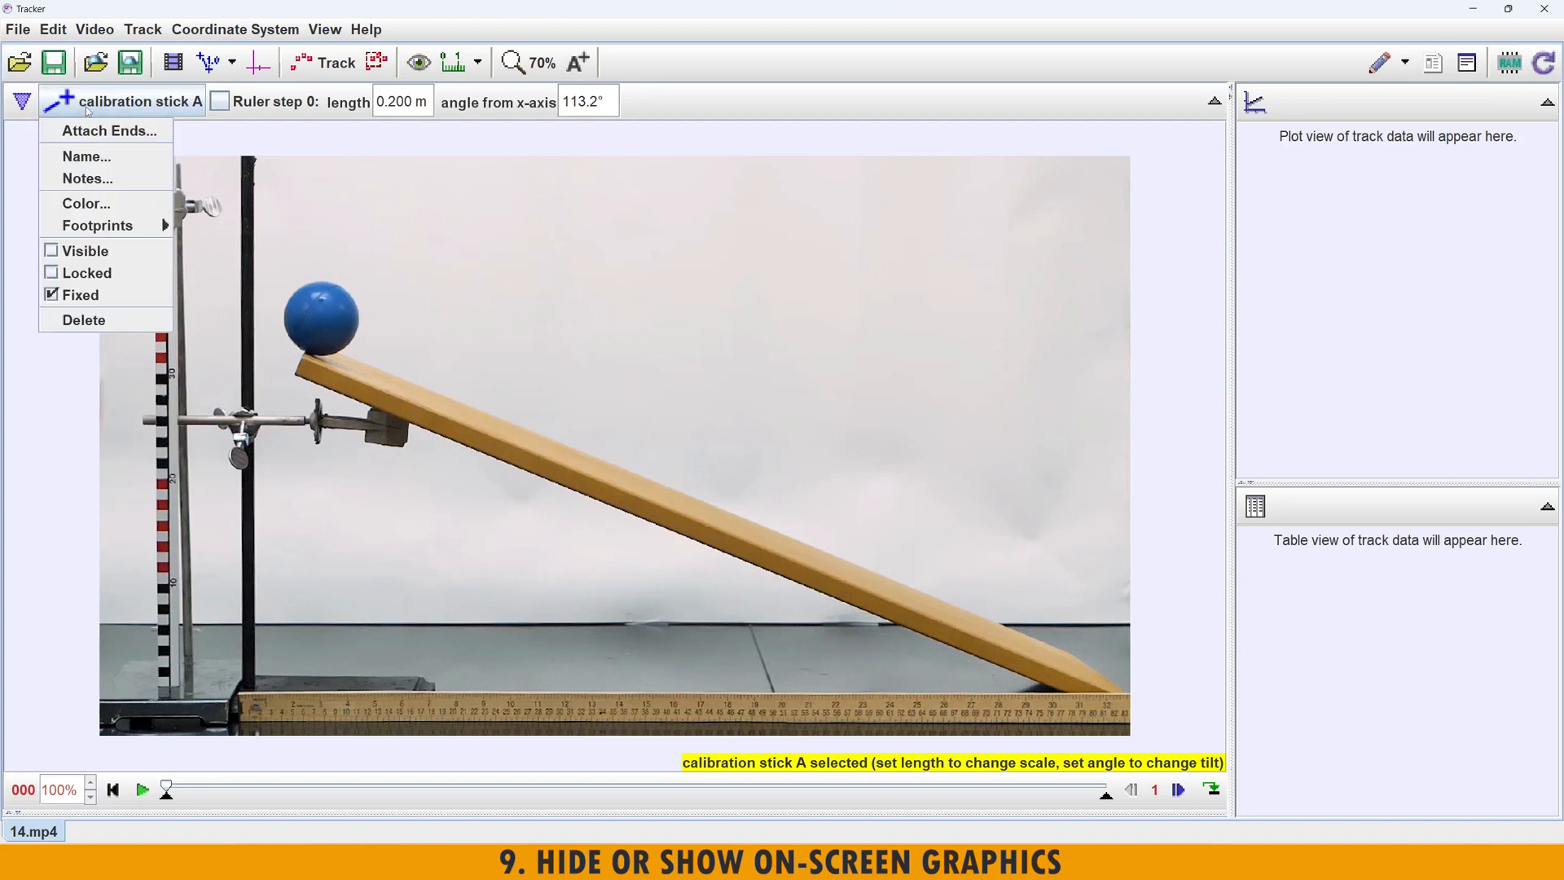
{"action": "left_click", "coordinate": [58, 253]}
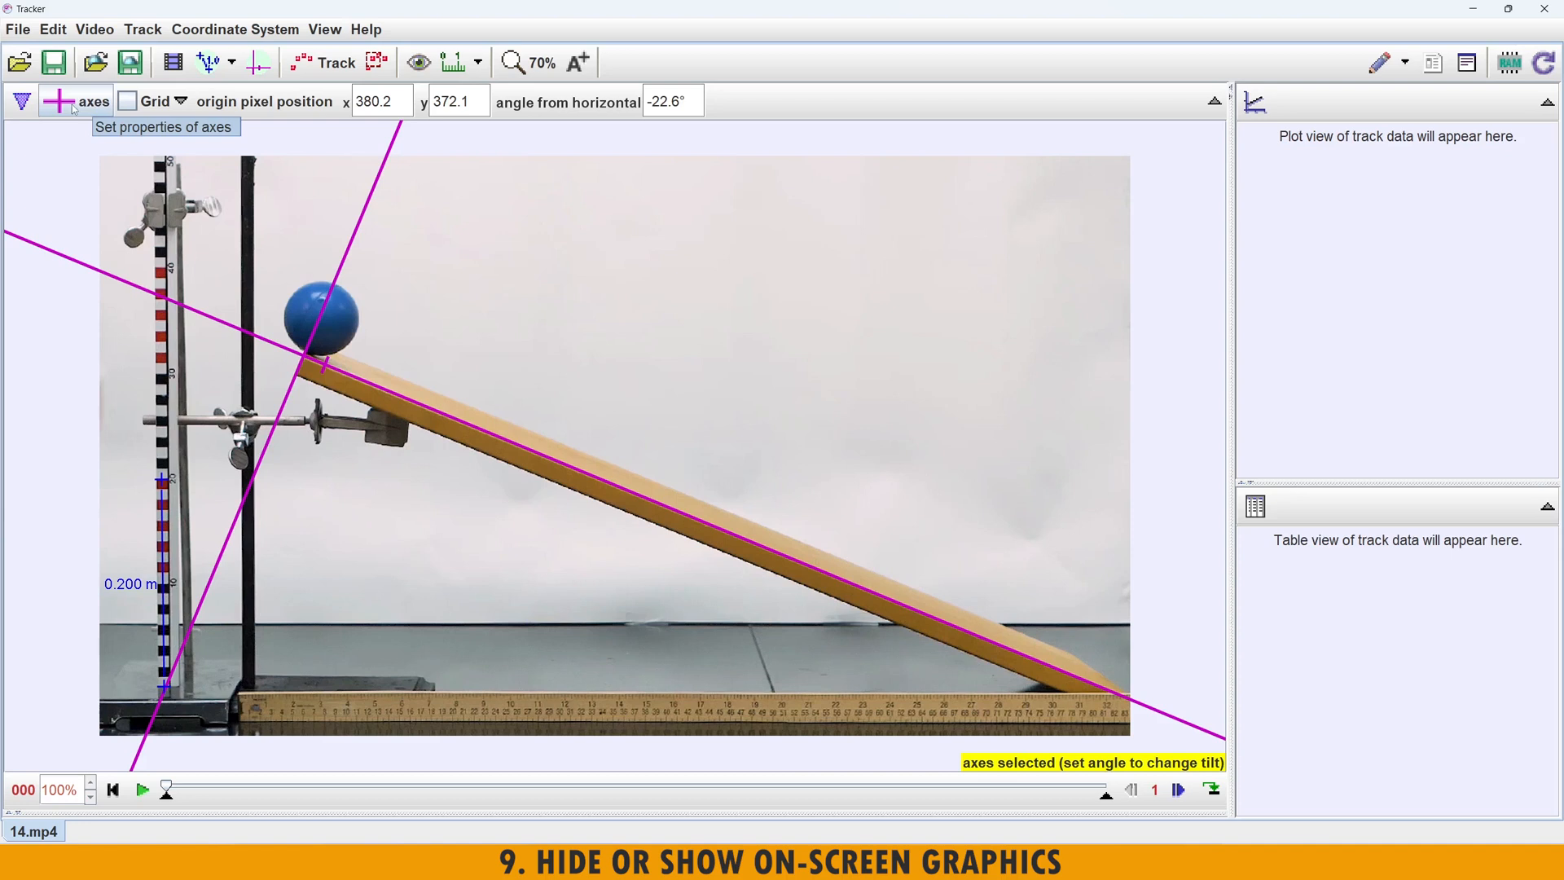
- Turn off the visibility of the coordinate axes again
{"action": "left_click", "coordinate": [92, 103]}
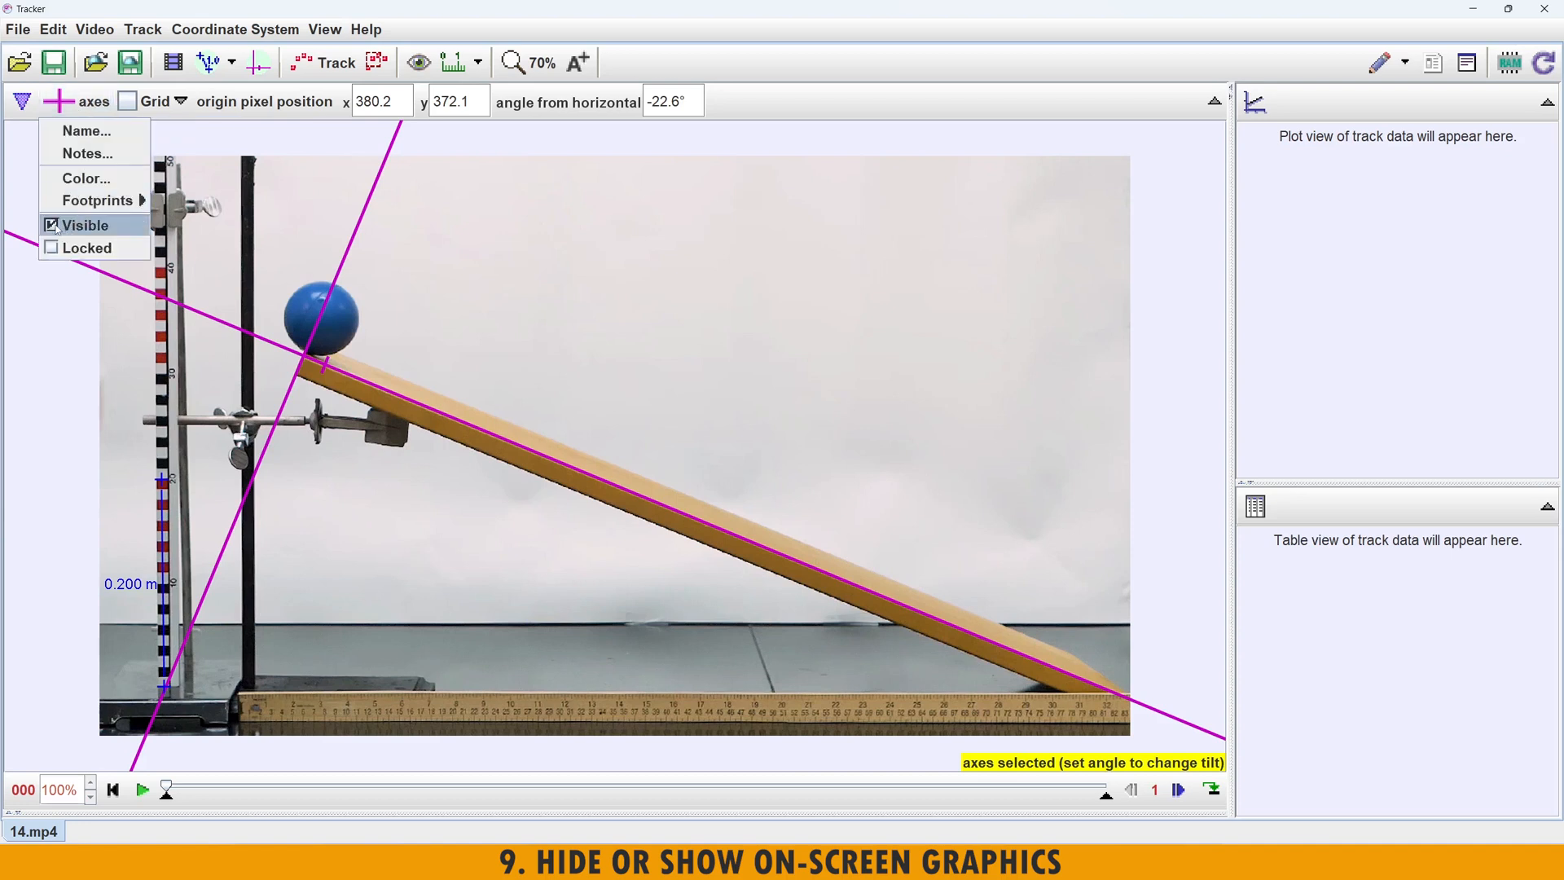
{"action": "left_click", "coordinate": [57, 227]}
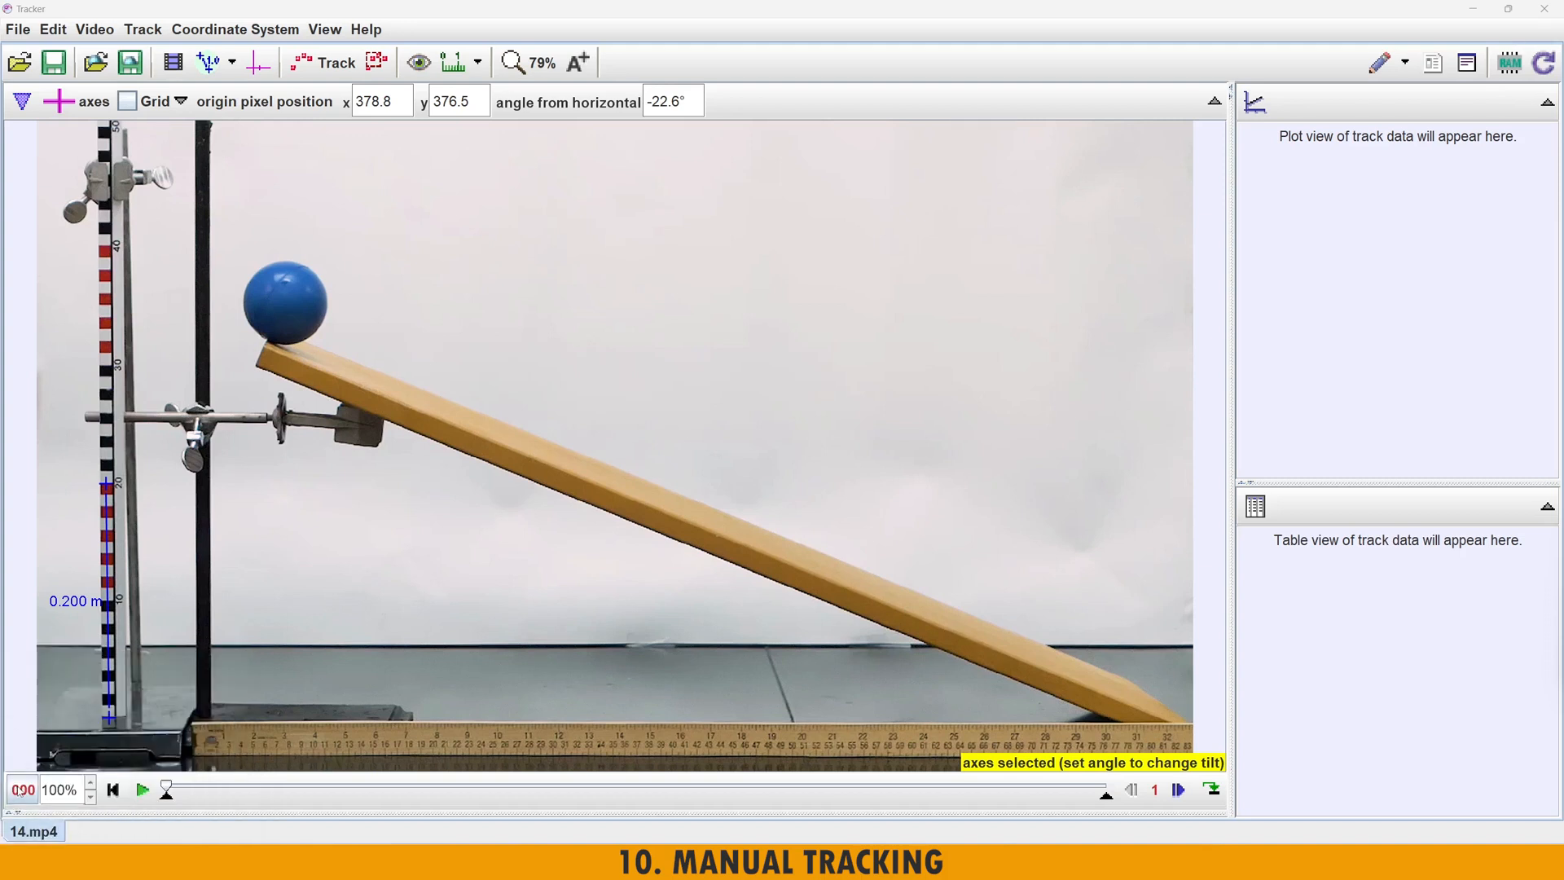
- Check the video's frame rate in the clip settings and close them
{"action": "left_click", "coordinate": [21, 790]}
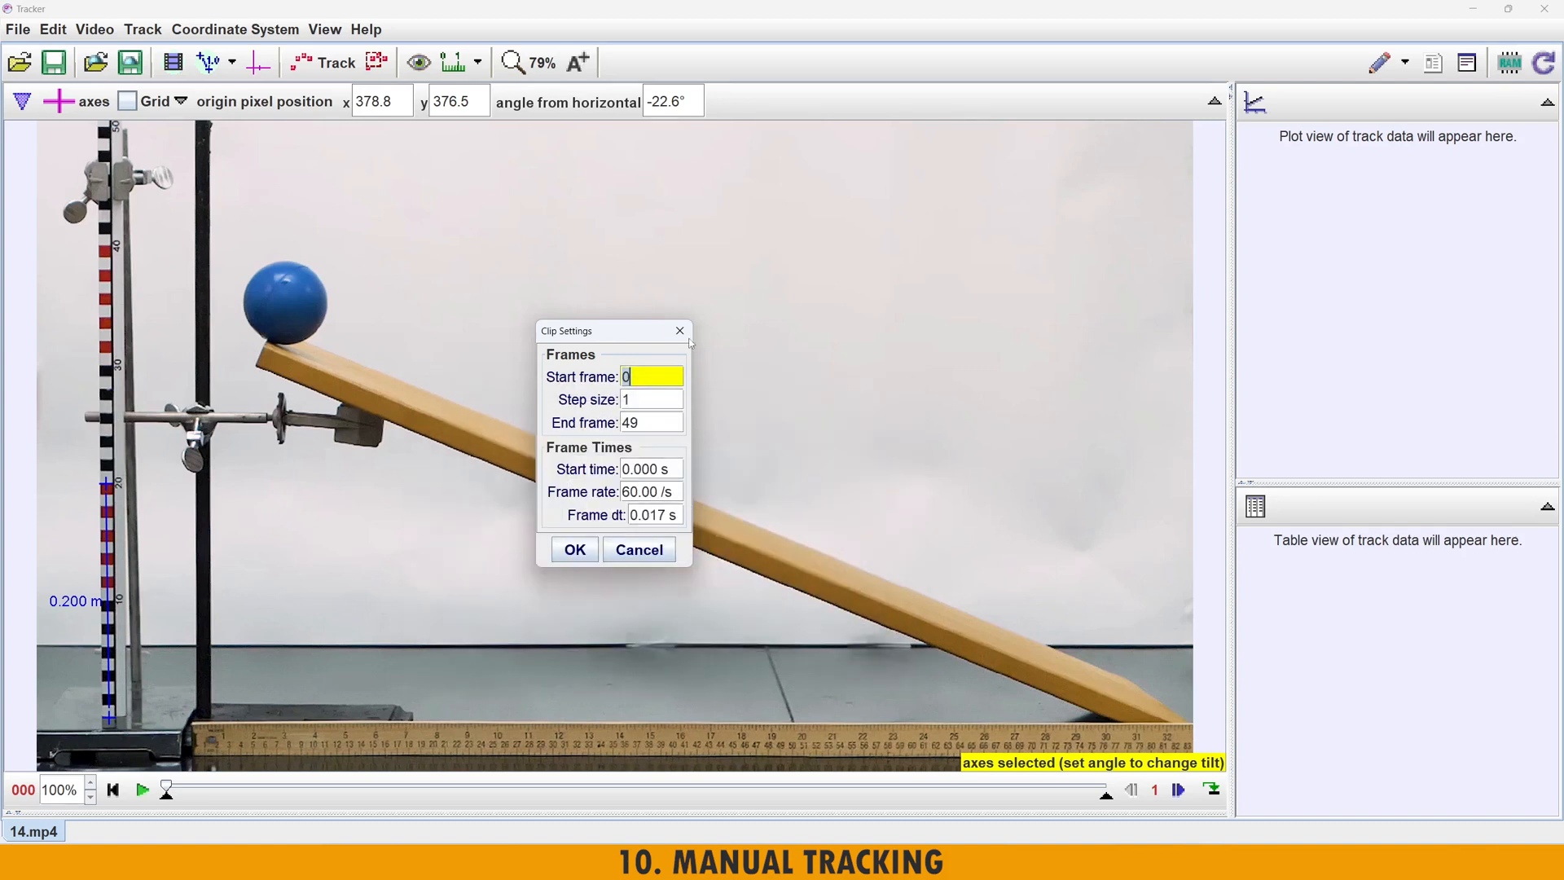
{"action": "left_click", "coordinate": [635, 491]}
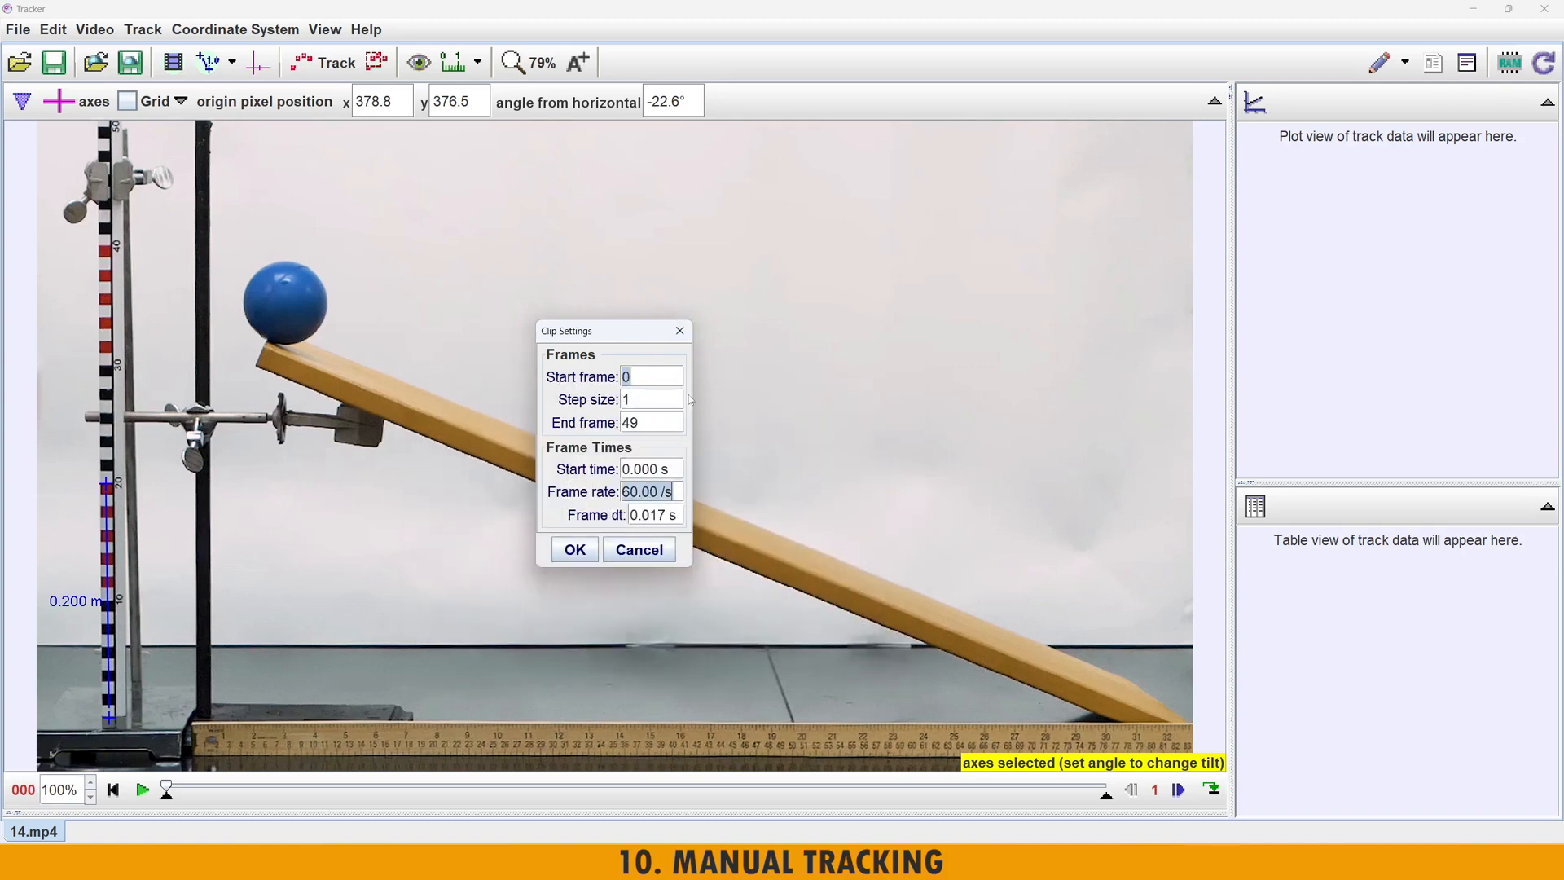
{"action": "left_click", "coordinate": [681, 330]}
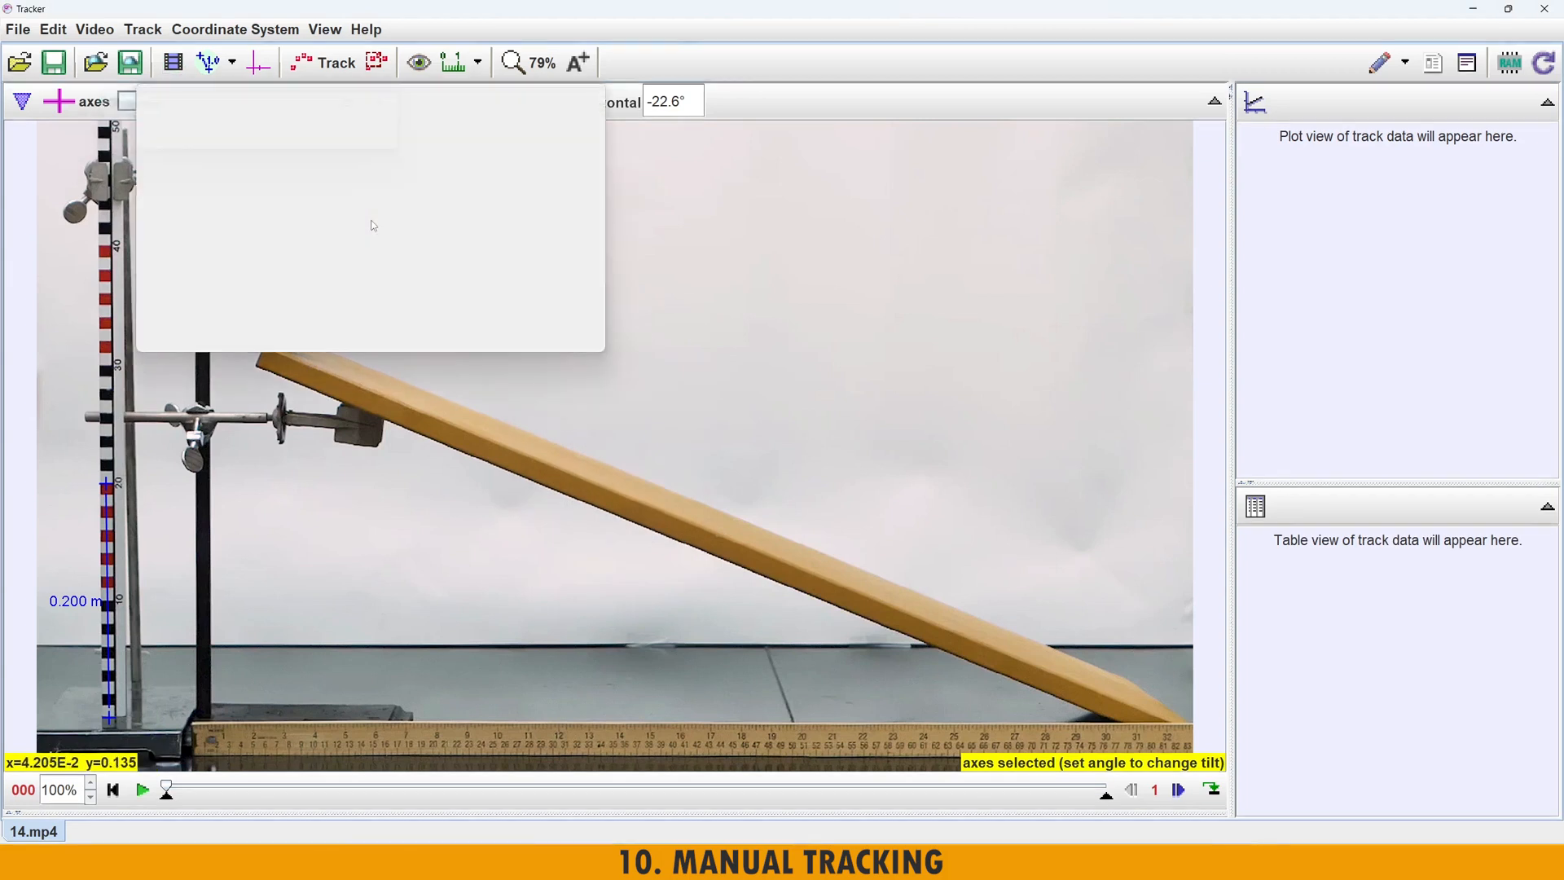
- Create a new point mass track for the ball
{"action": "left_click", "coordinate": [324, 66]}
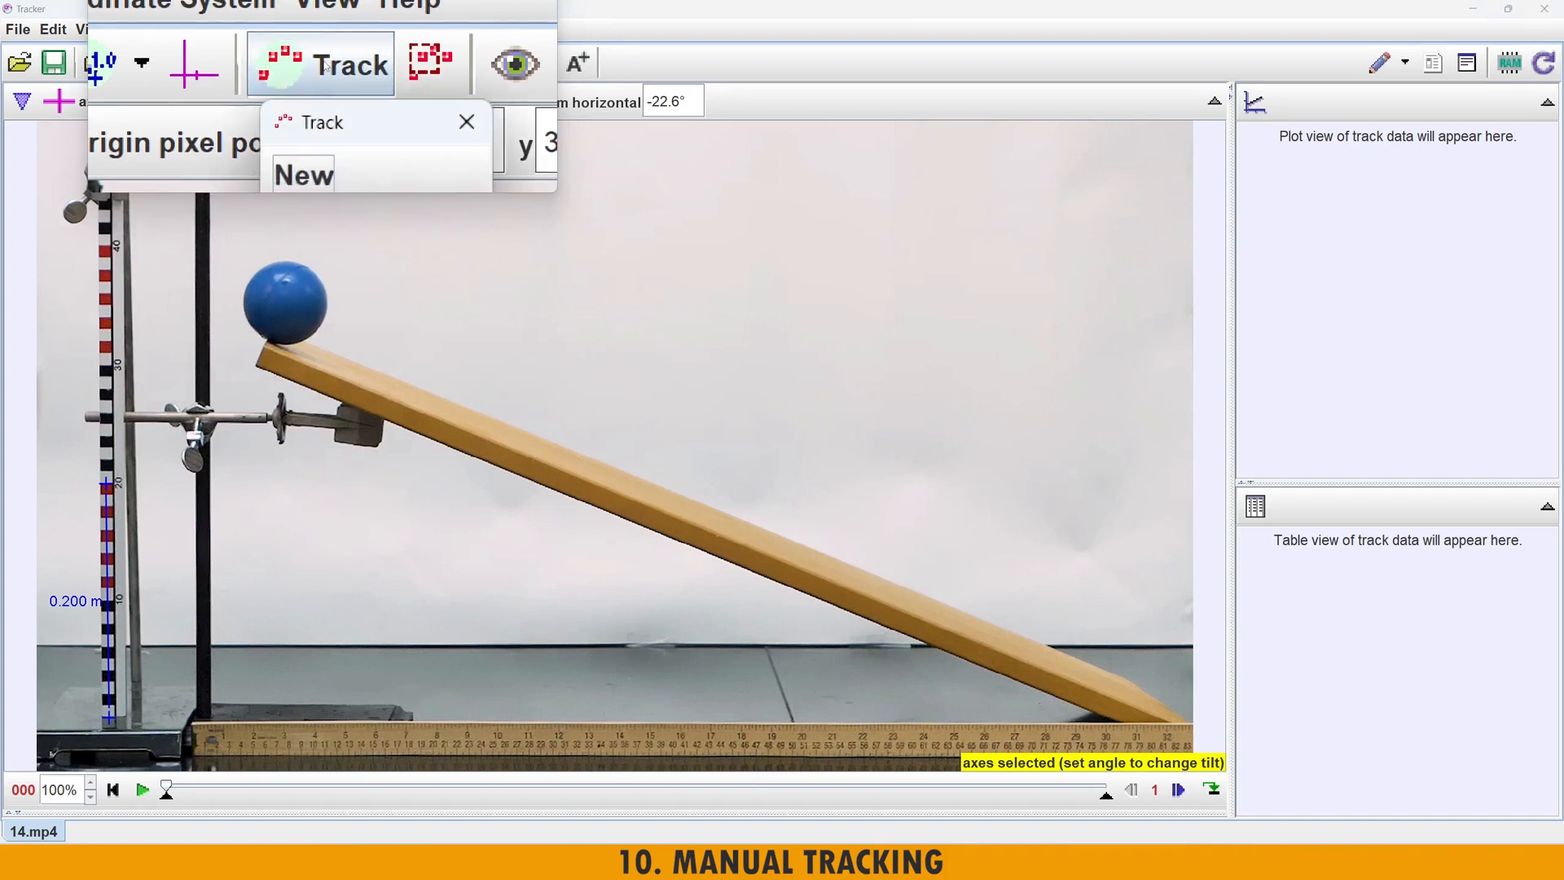
{"action": "mouse_move", "coordinate": [340, 132]}
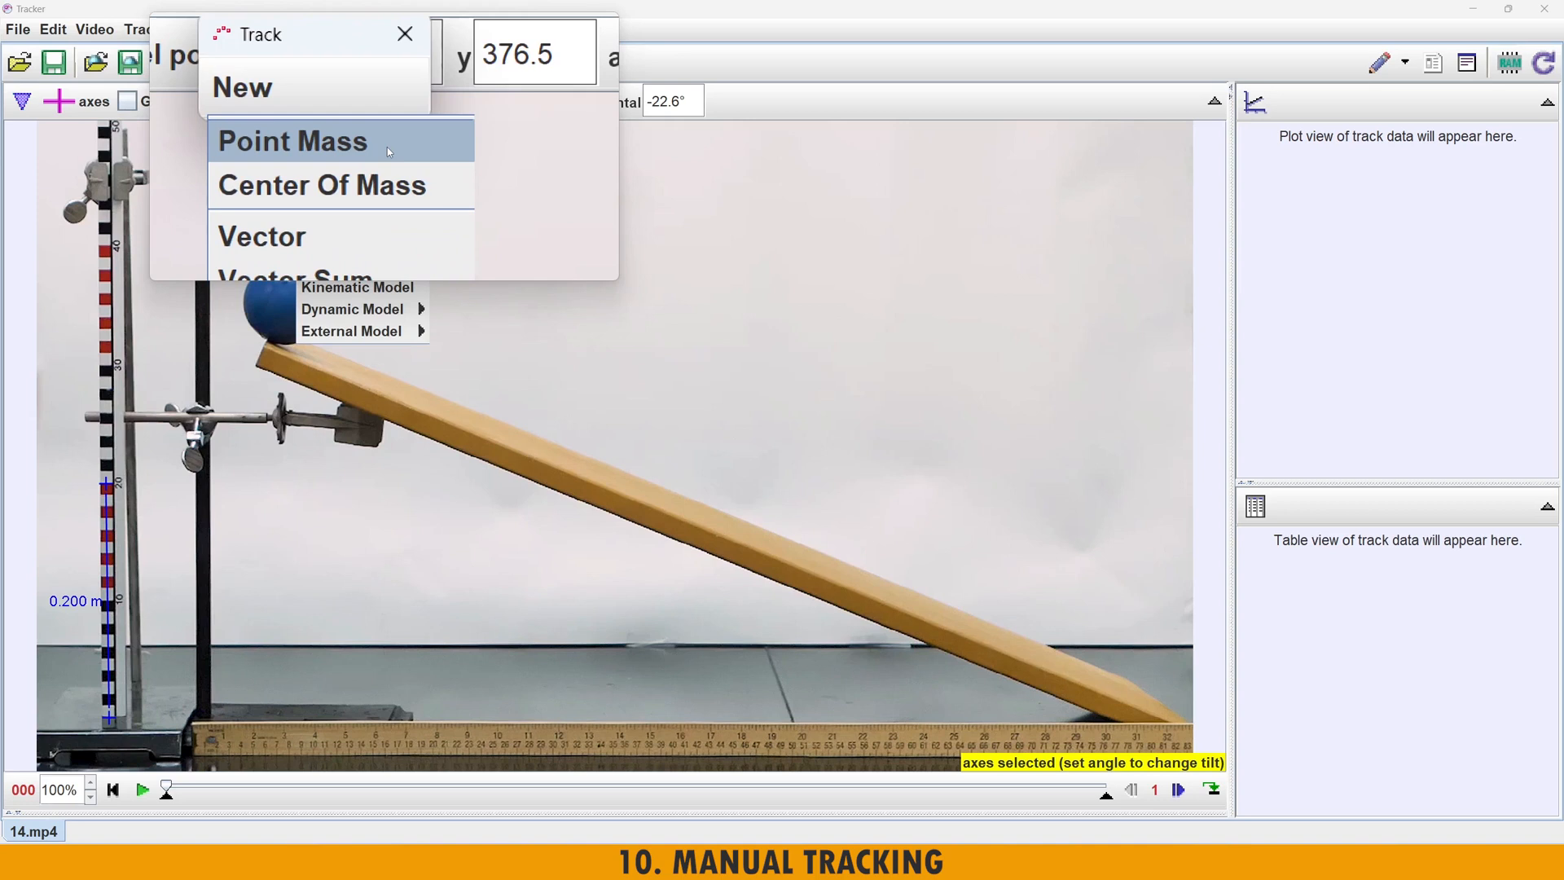
{"action": "left_click", "coordinate": [388, 147]}
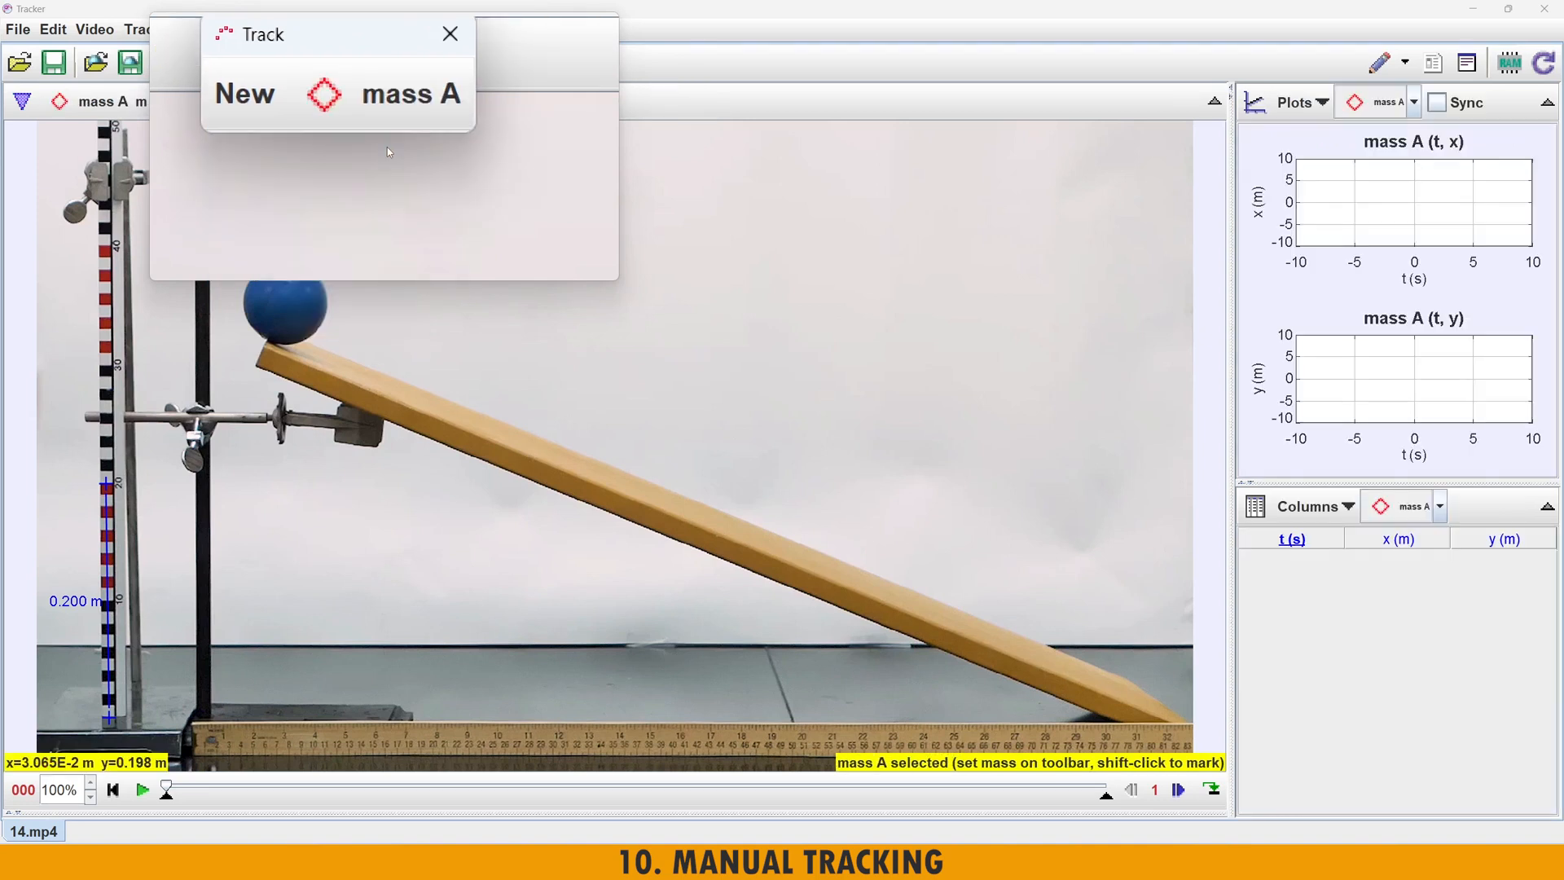
- Close the track control window and examine the mass value of the new point mass track
{"action": "left_click_drag", "start_coordinate": [361, 96], "coordinate": [358, 108]}
{"action": "left_click", "coordinate": [415, 104]}
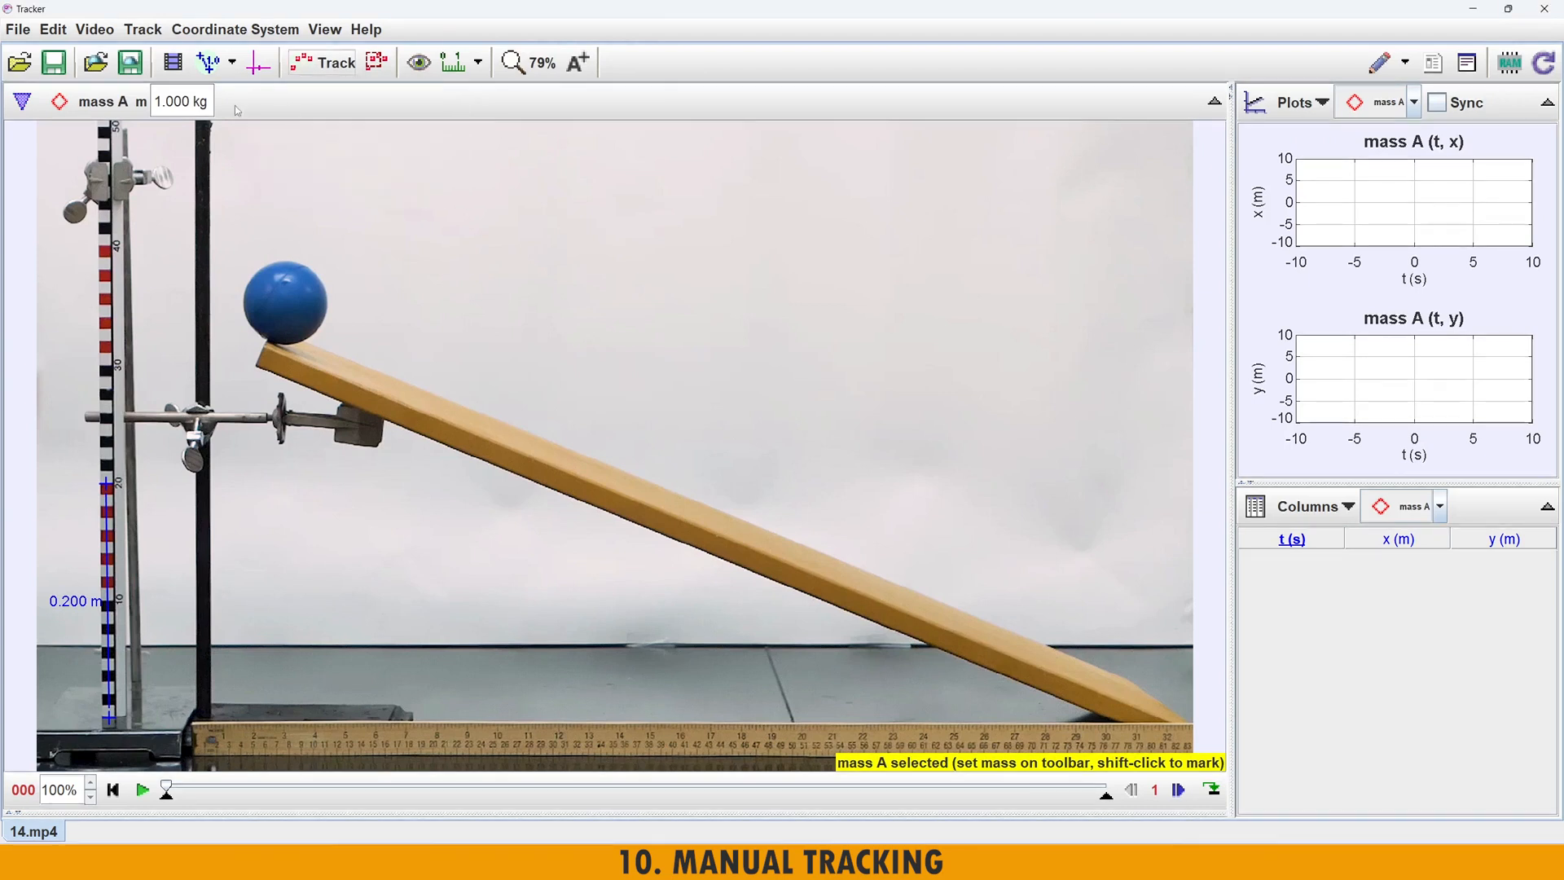
{"action": "left_click_drag", "start_coordinate": [157, 101], "coordinate": [216, 101]}
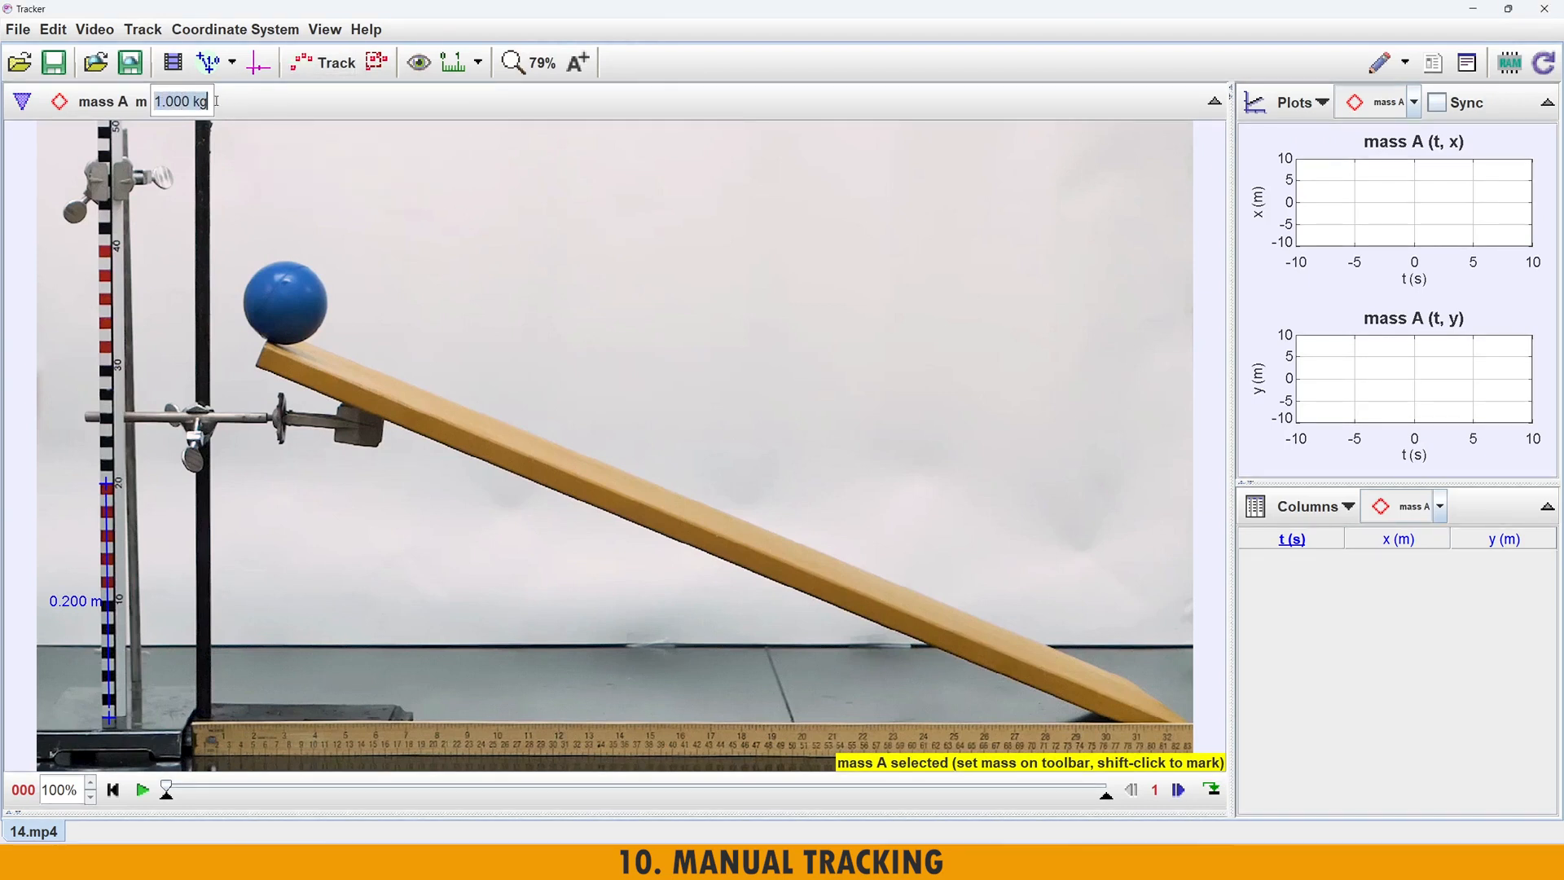
{"action": "left_click", "coordinate": [190, 101]}
- Rename the mass A track as "ball"
{"action": "left_click", "coordinate": [103, 105]}
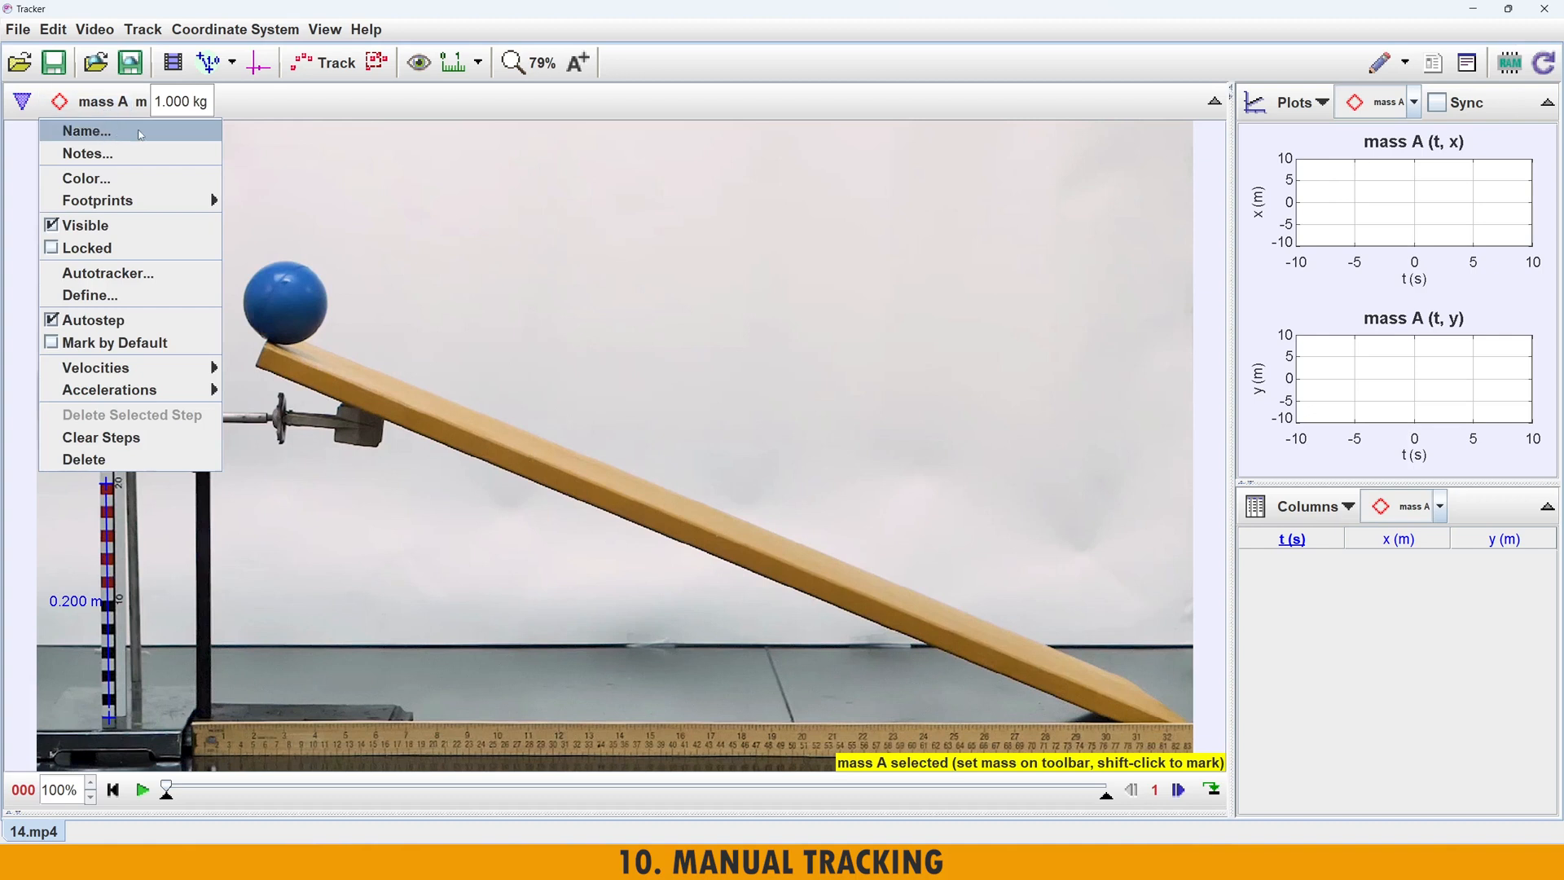
{"action": "left_click", "coordinate": [131, 136]}
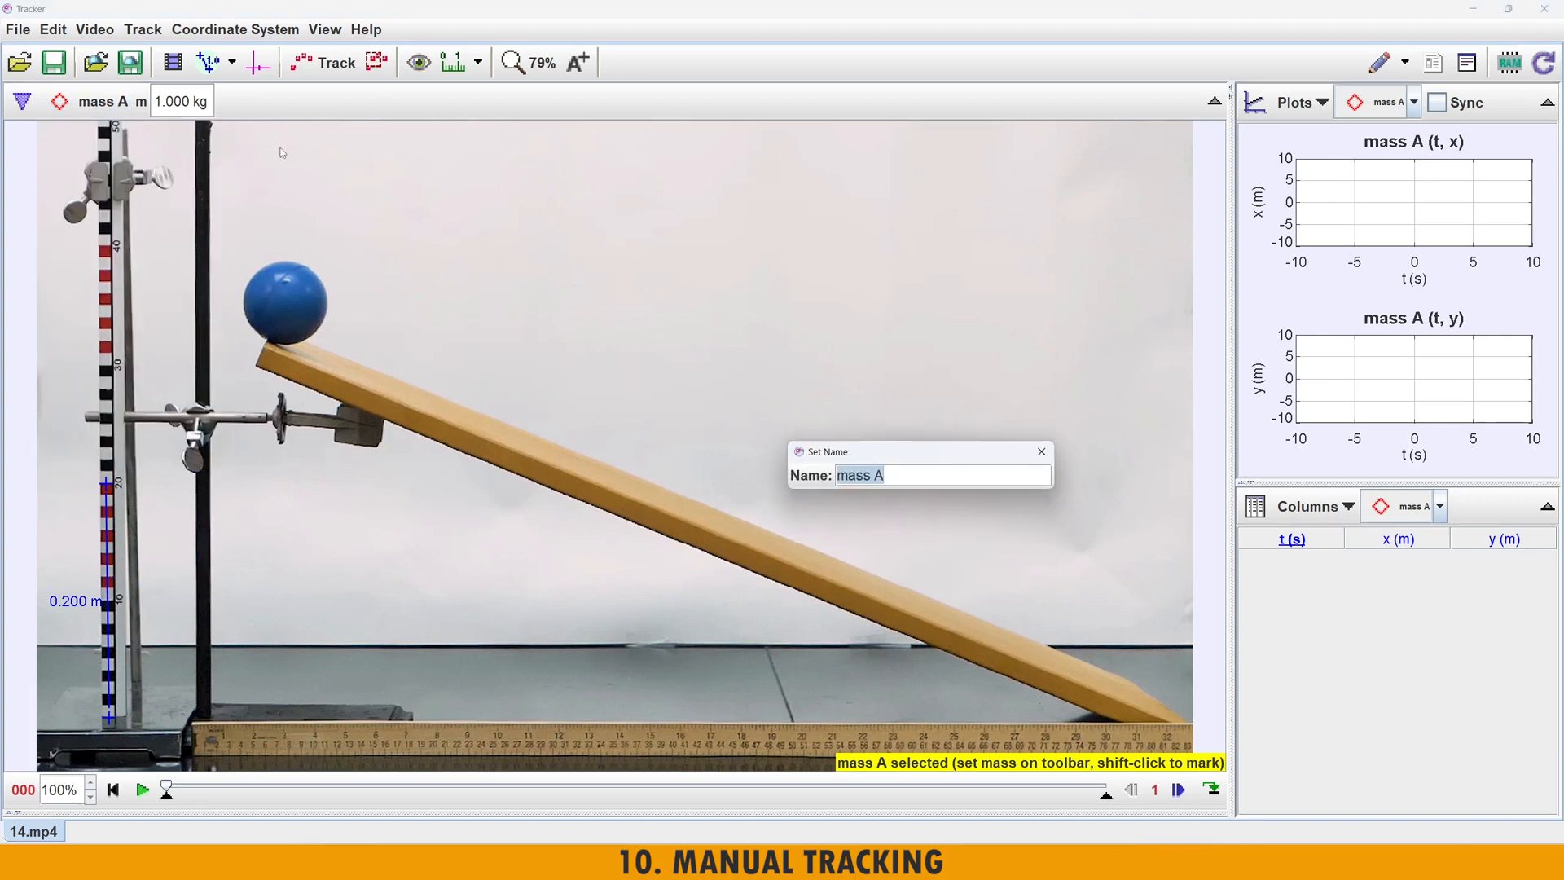
{"action": "type", "text": "ball"}
{"action": "key", "text": "Return"}
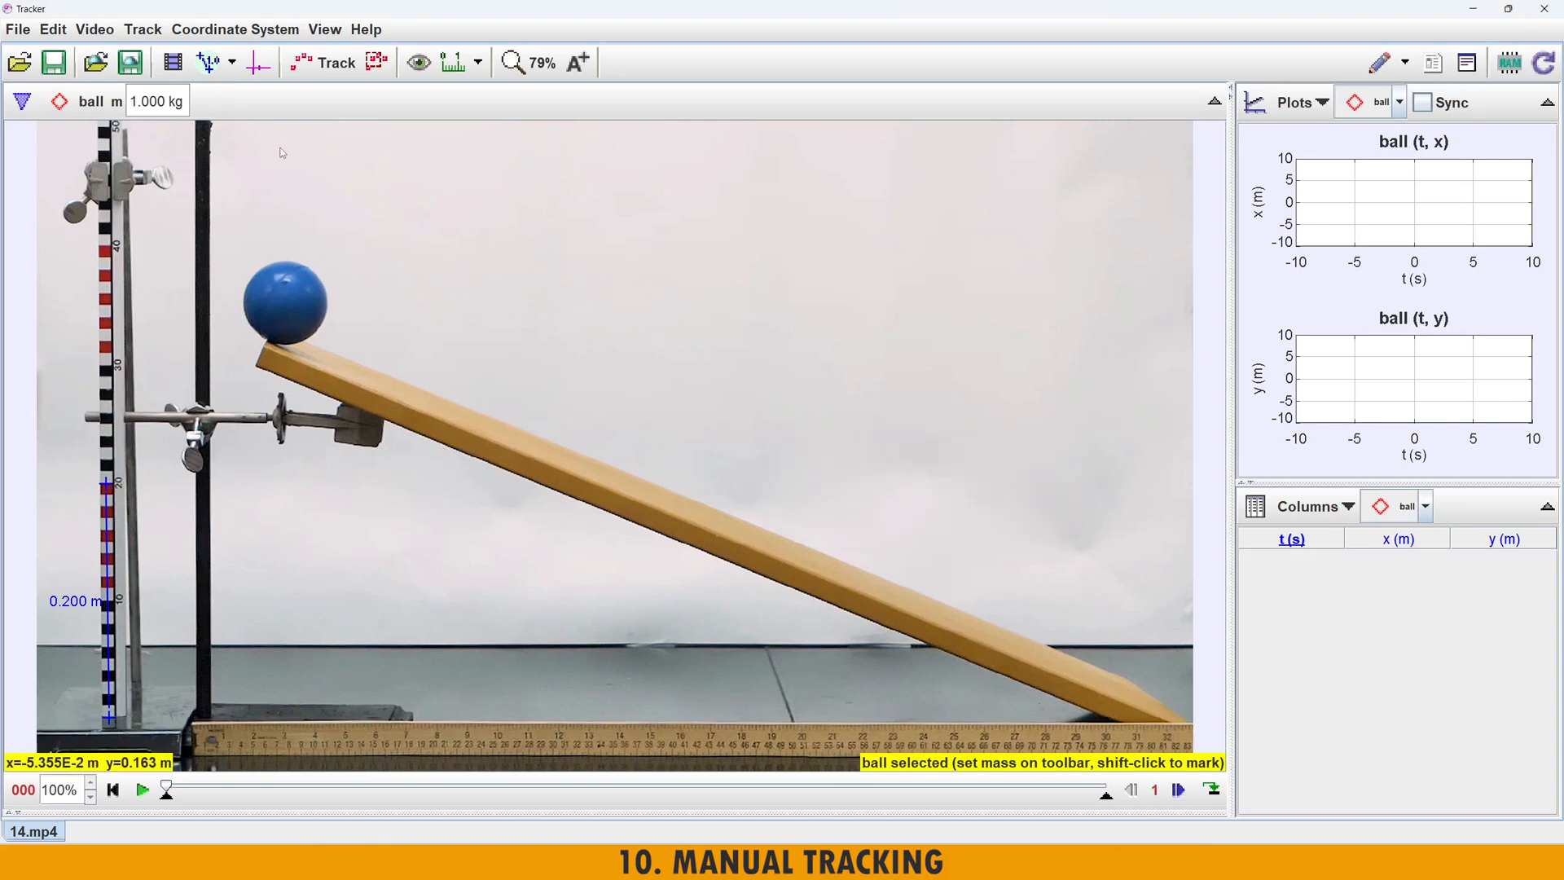
- Change the ball track's color to magenta
{"action": "left_click", "coordinate": [82, 104]}
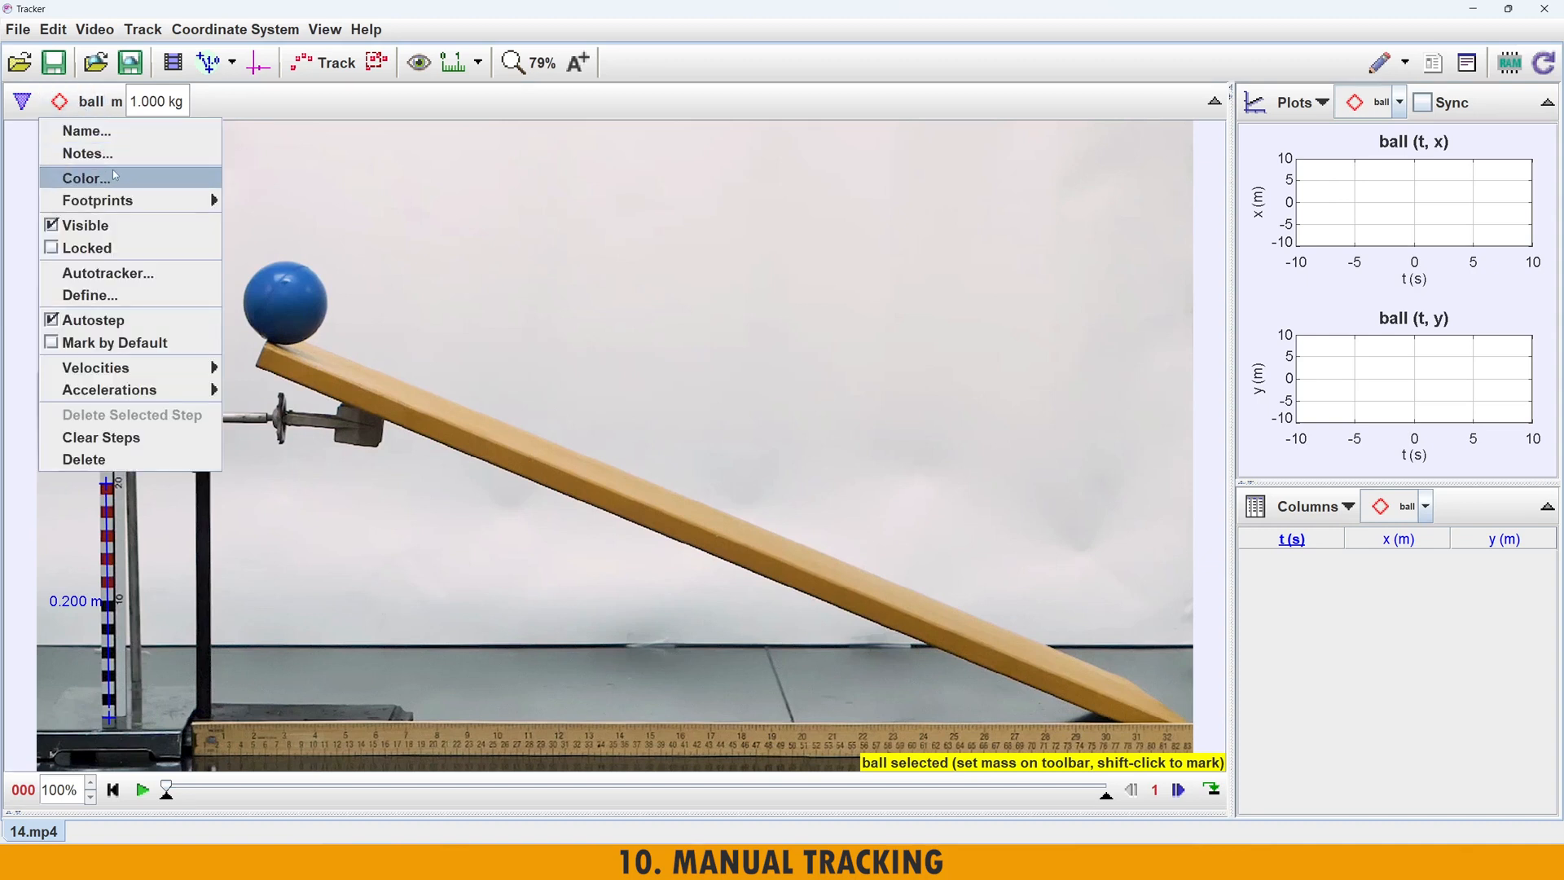
{"action": "left_click", "coordinate": [192, 177]}
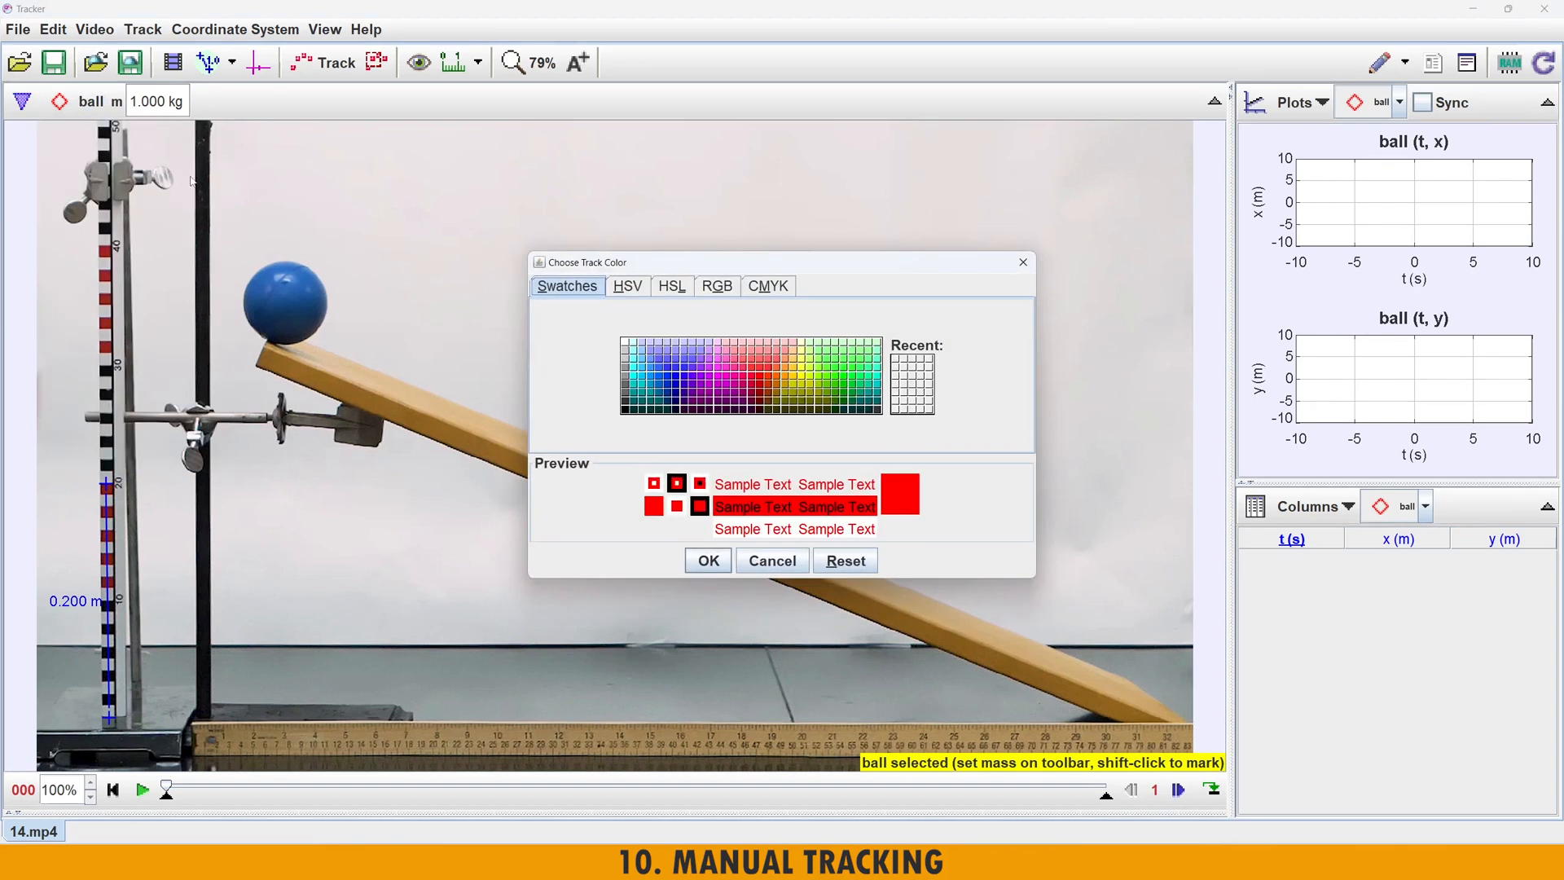
{"action": "left_click", "coordinate": [677, 379]}
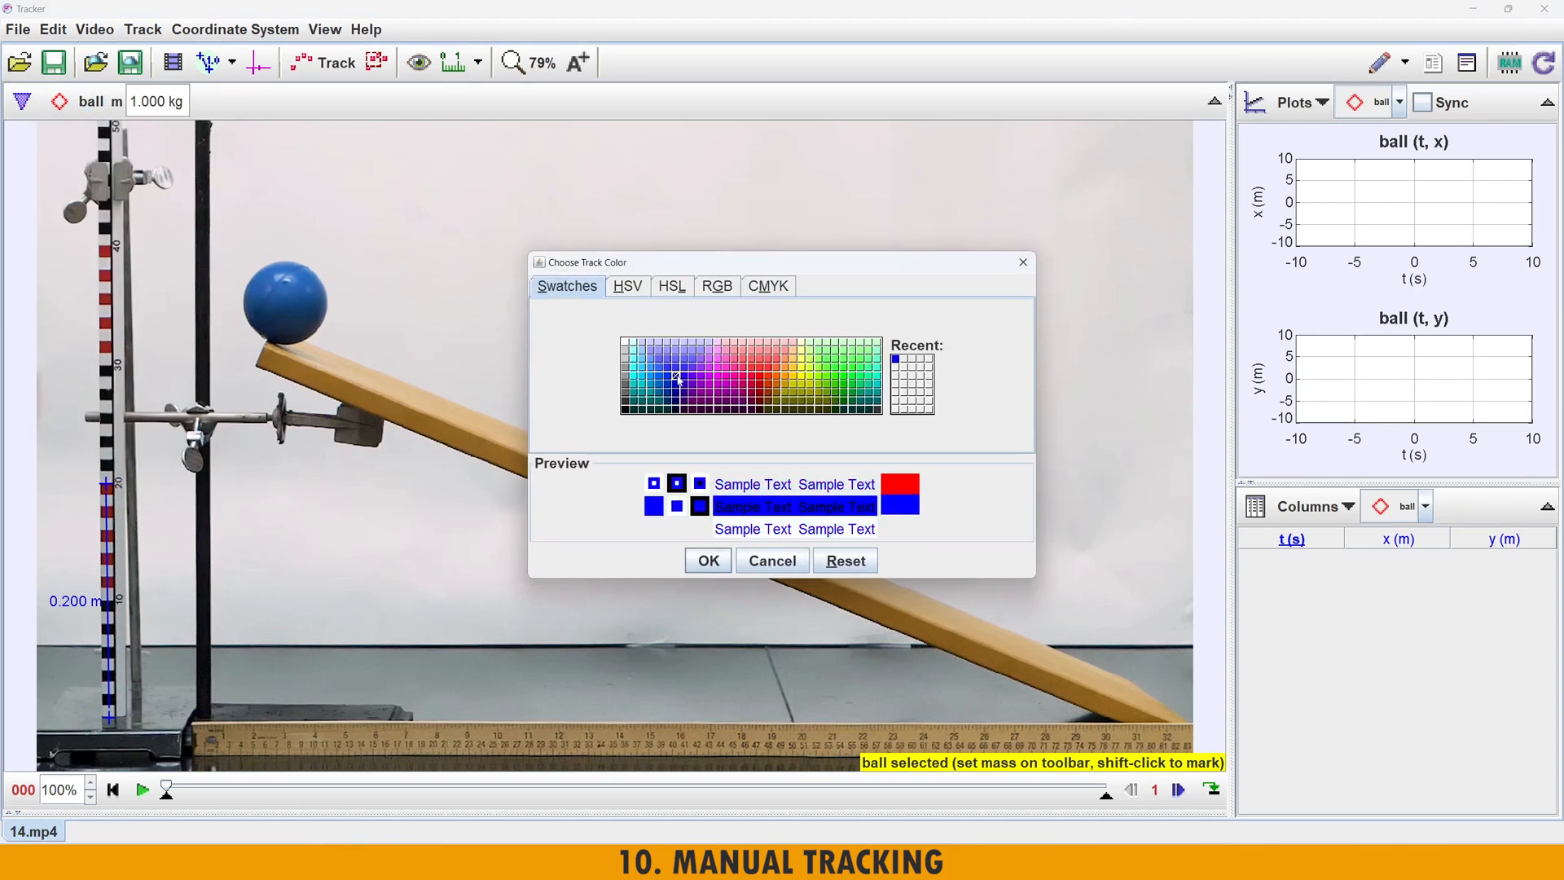
{"action": "left_click", "coordinate": [751, 377]}
{"action": "left_click", "coordinate": [717, 377]}
{"action": "left_click", "coordinate": [708, 560]}
- Set the ball track's footprint to a circle with radius 4
{"action": "left_click", "coordinate": [86, 104]}
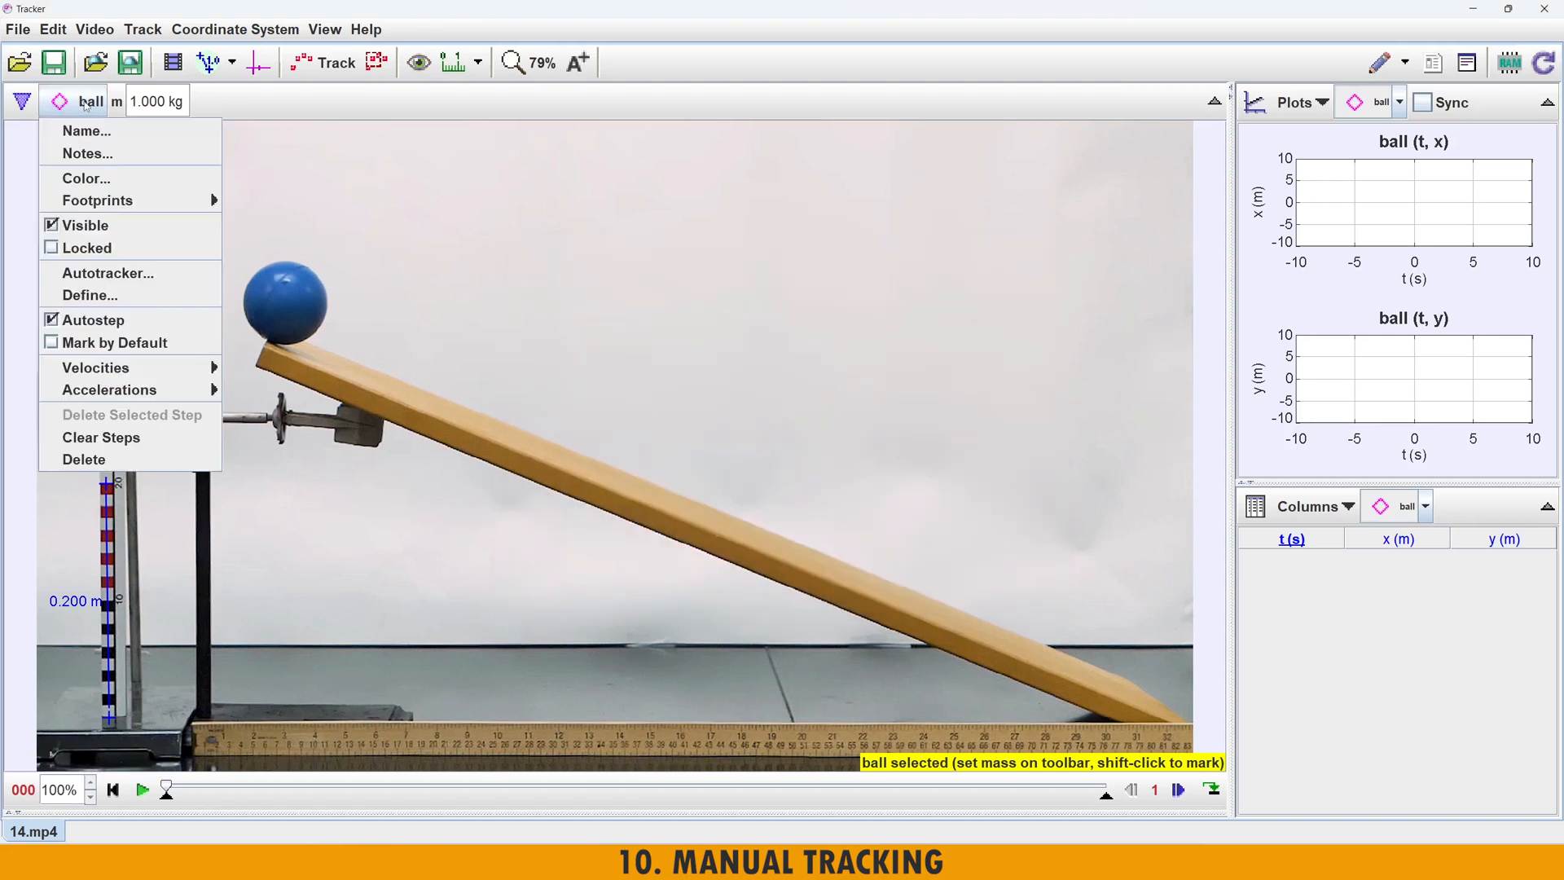
{"action": "mouse_move", "coordinate": [114, 206]}
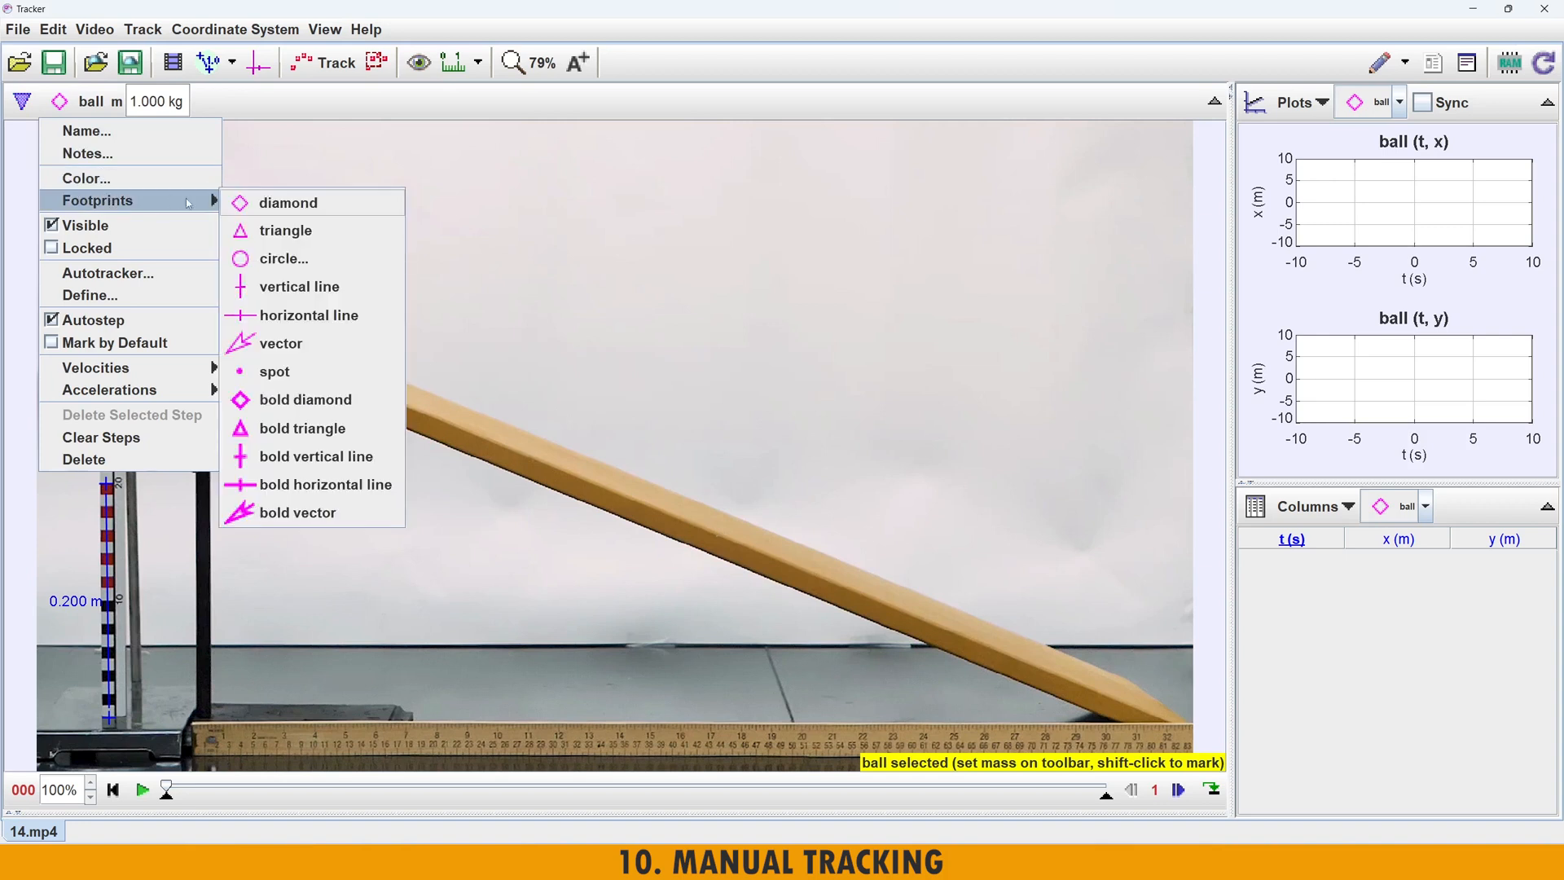
{"action": "left_click", "coordinate": [281, 259]}
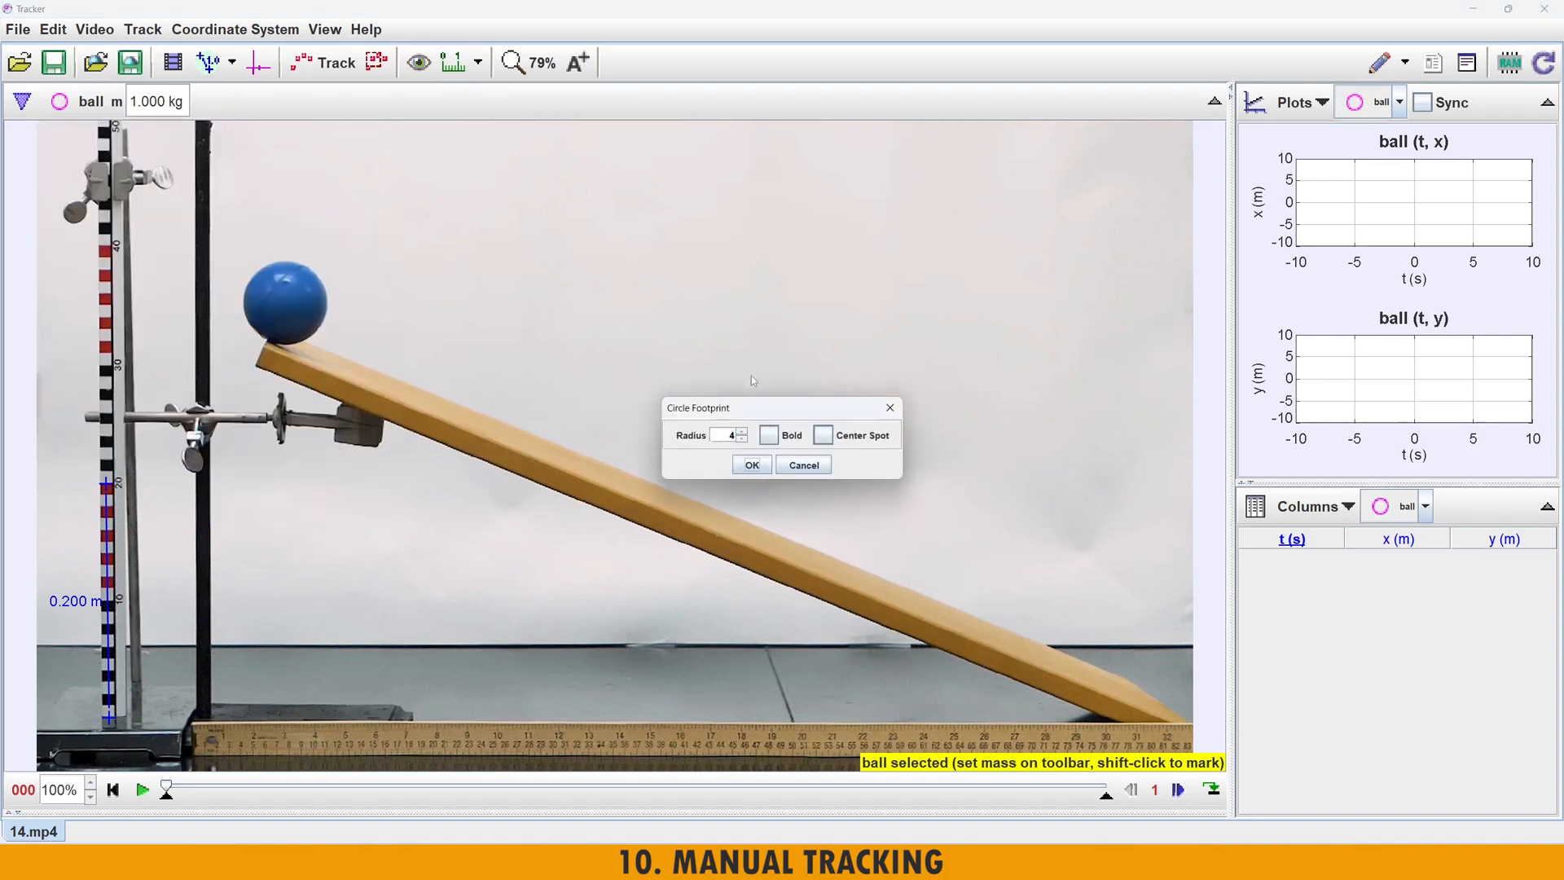
{"action": "left_click", "coordinate": [764, 471]}
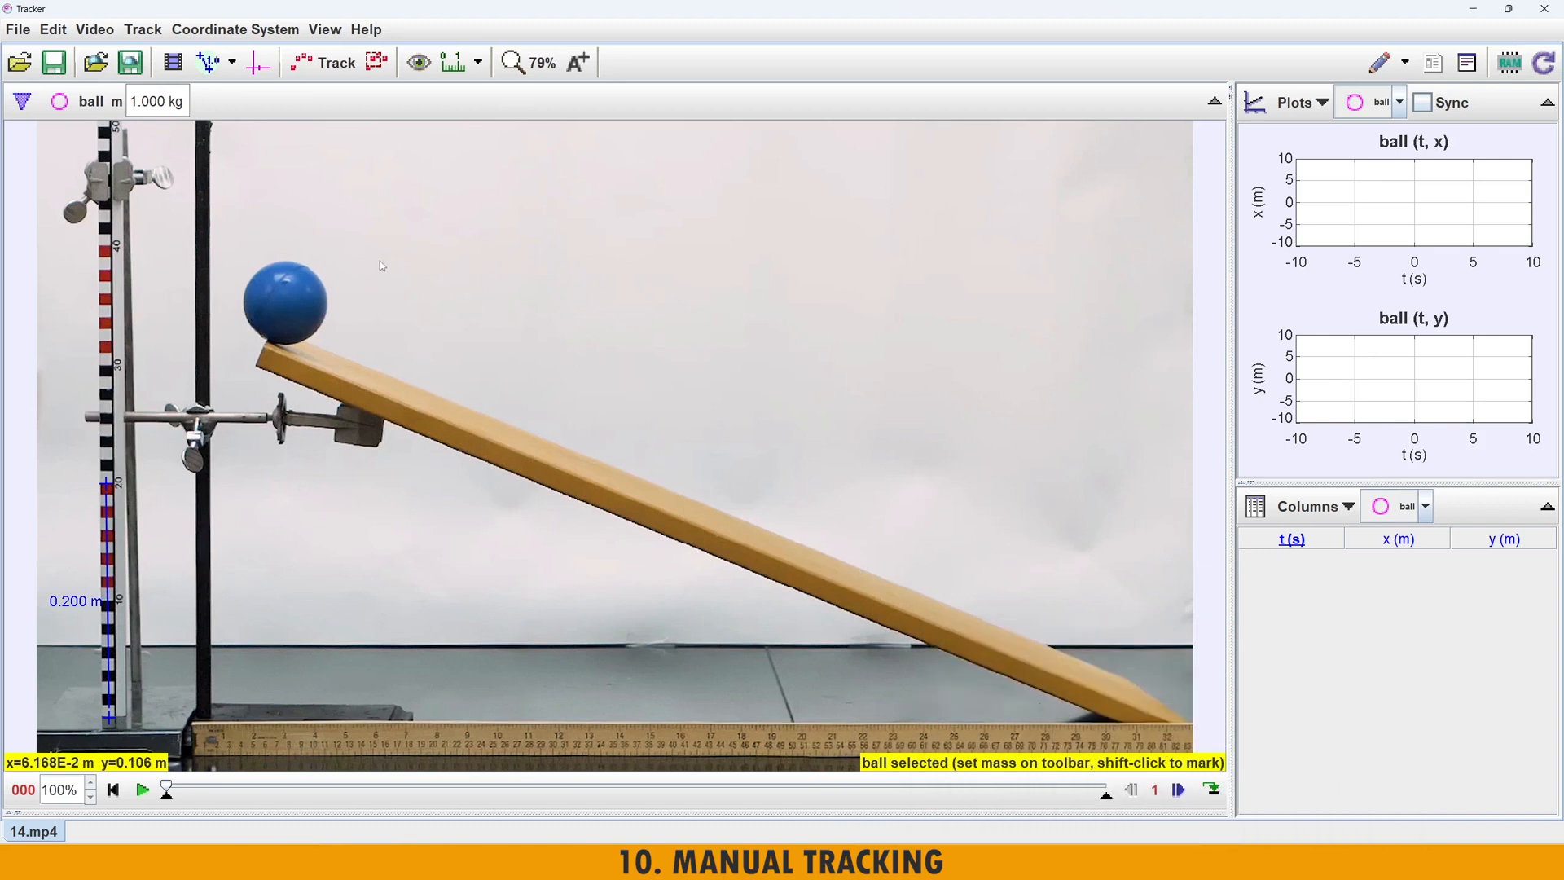
- Mark the ball's center manually in frames 0 to 3
{"action": "key", "text": "shift"}
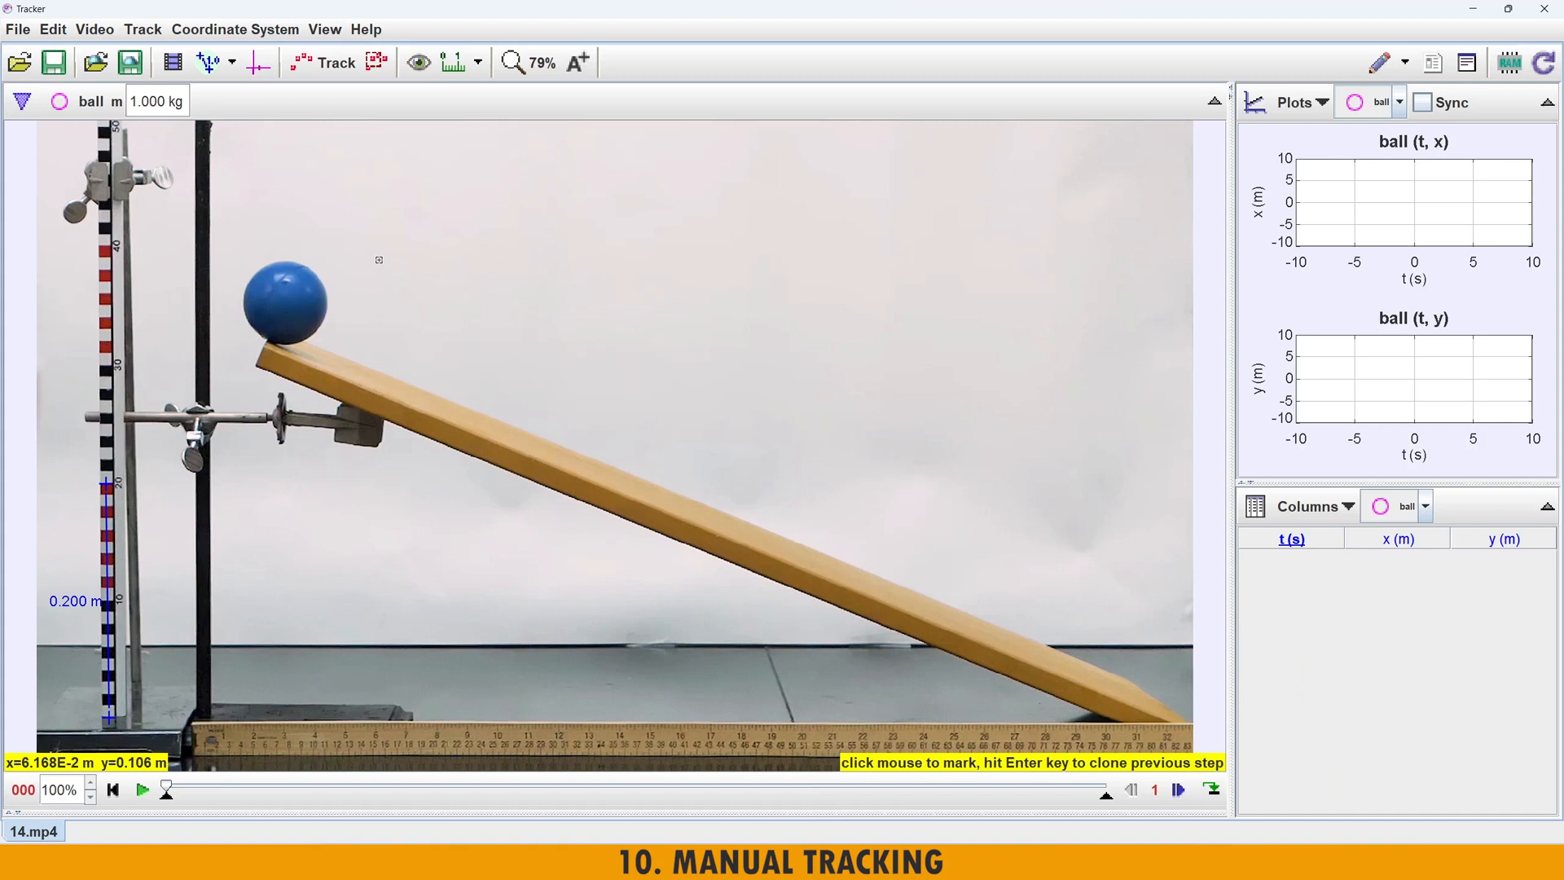
{"action": "left_click", "coordinate": [284, 303], "text": "shift"}
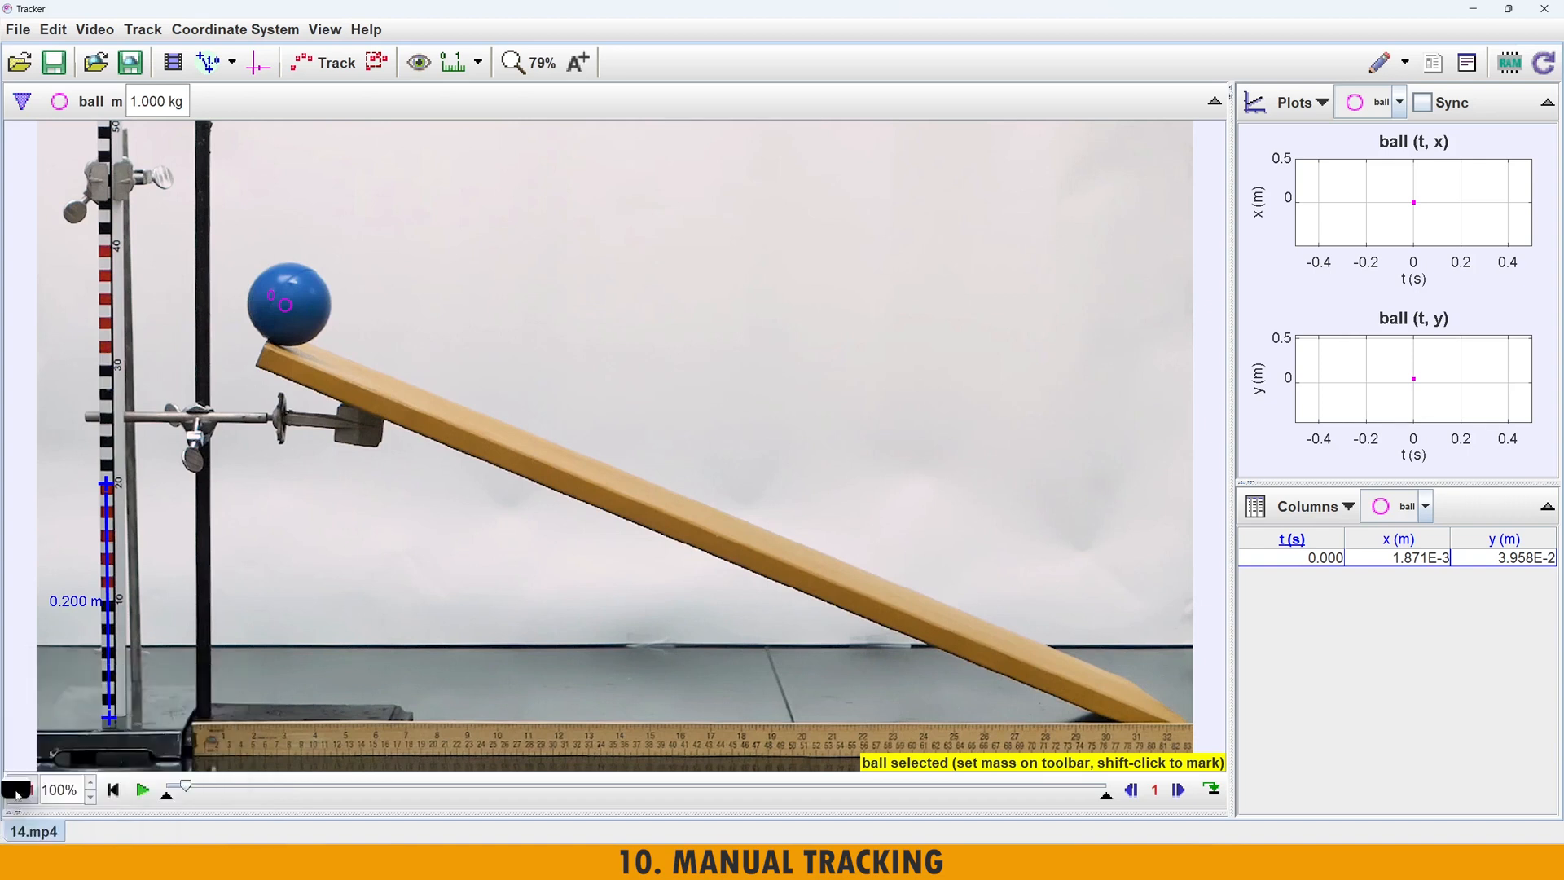
{"action": "left_click", "coordinate": [287, 304]}
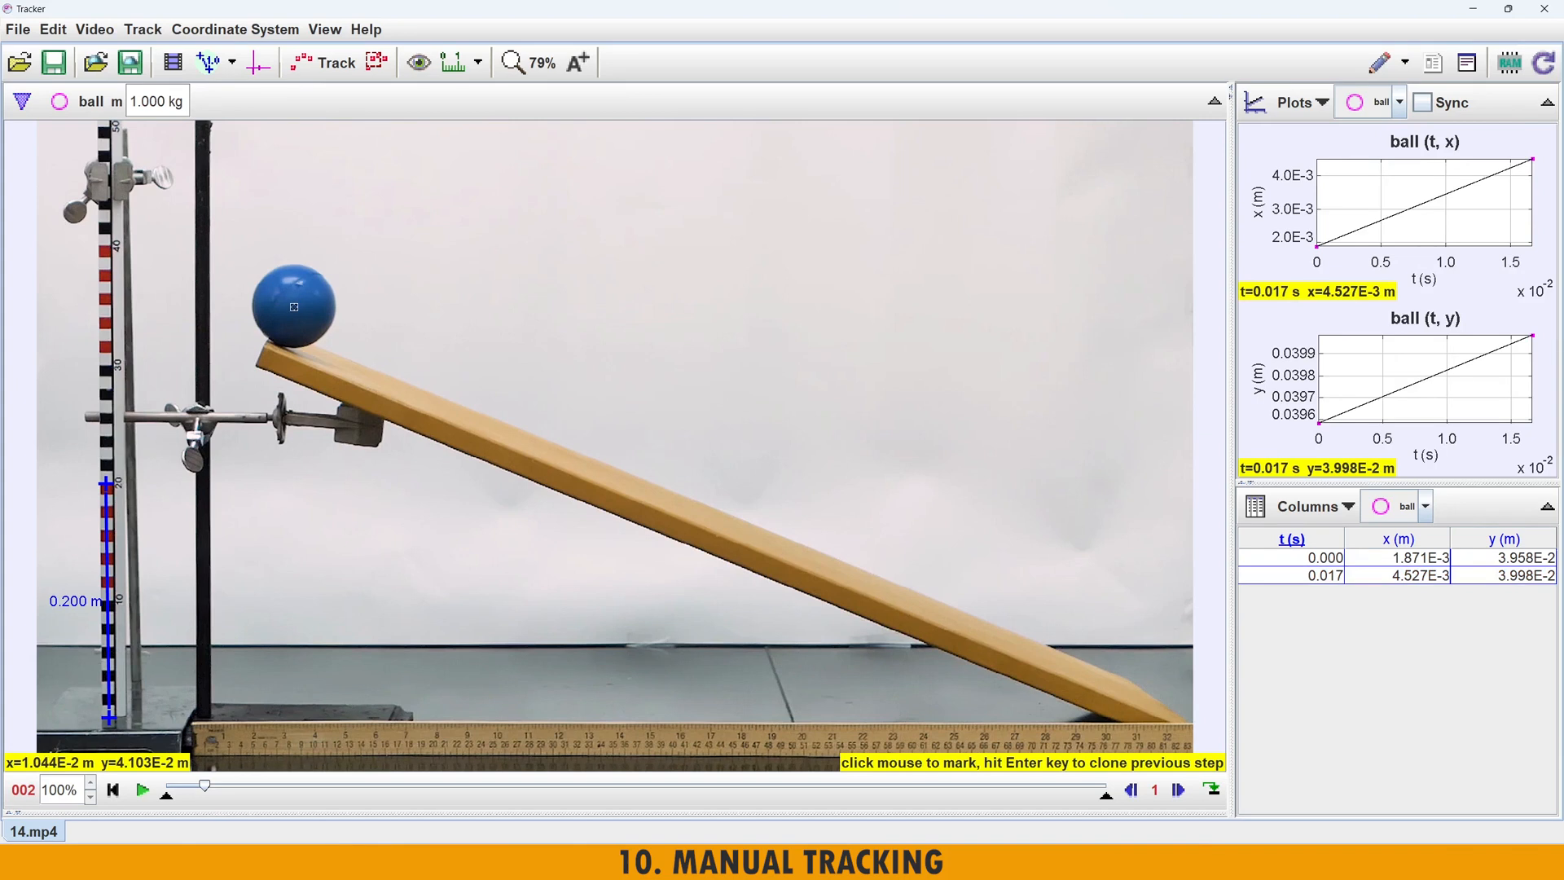
{"action": "left_click", "coordinate": [294, 307]}
{"action": "left_click", "coordinate": [295, 317]}
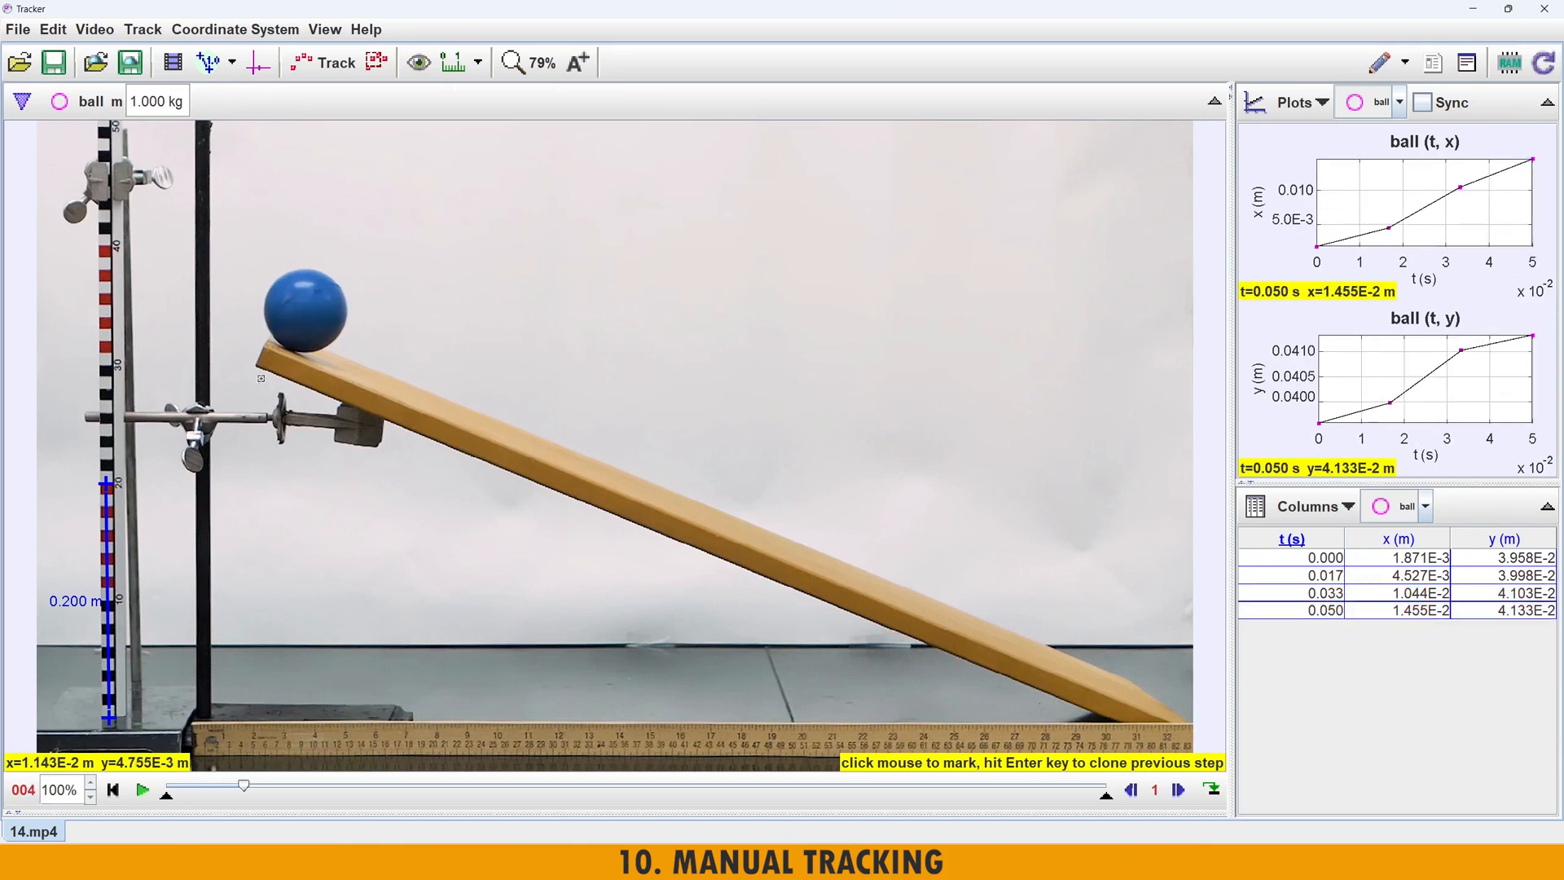
- Check the frame step size options, keep 1, and mark the ball's center manually in frames 4 to 11
{"action": "key", "text": "super+plus"}
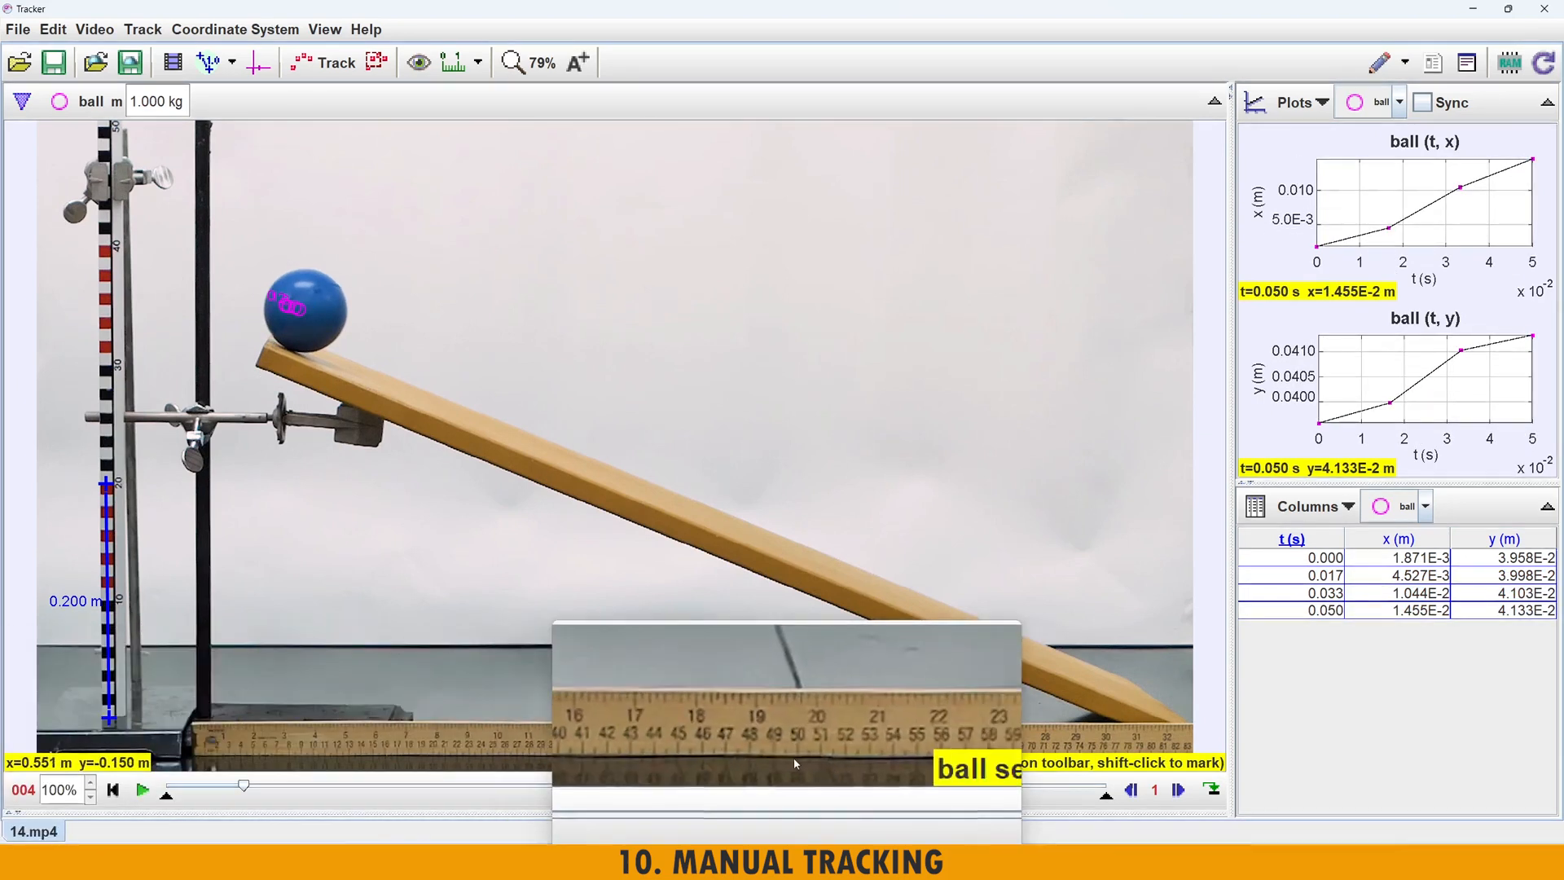
{"action": "left_click", "coordinate": [1155, 788]}
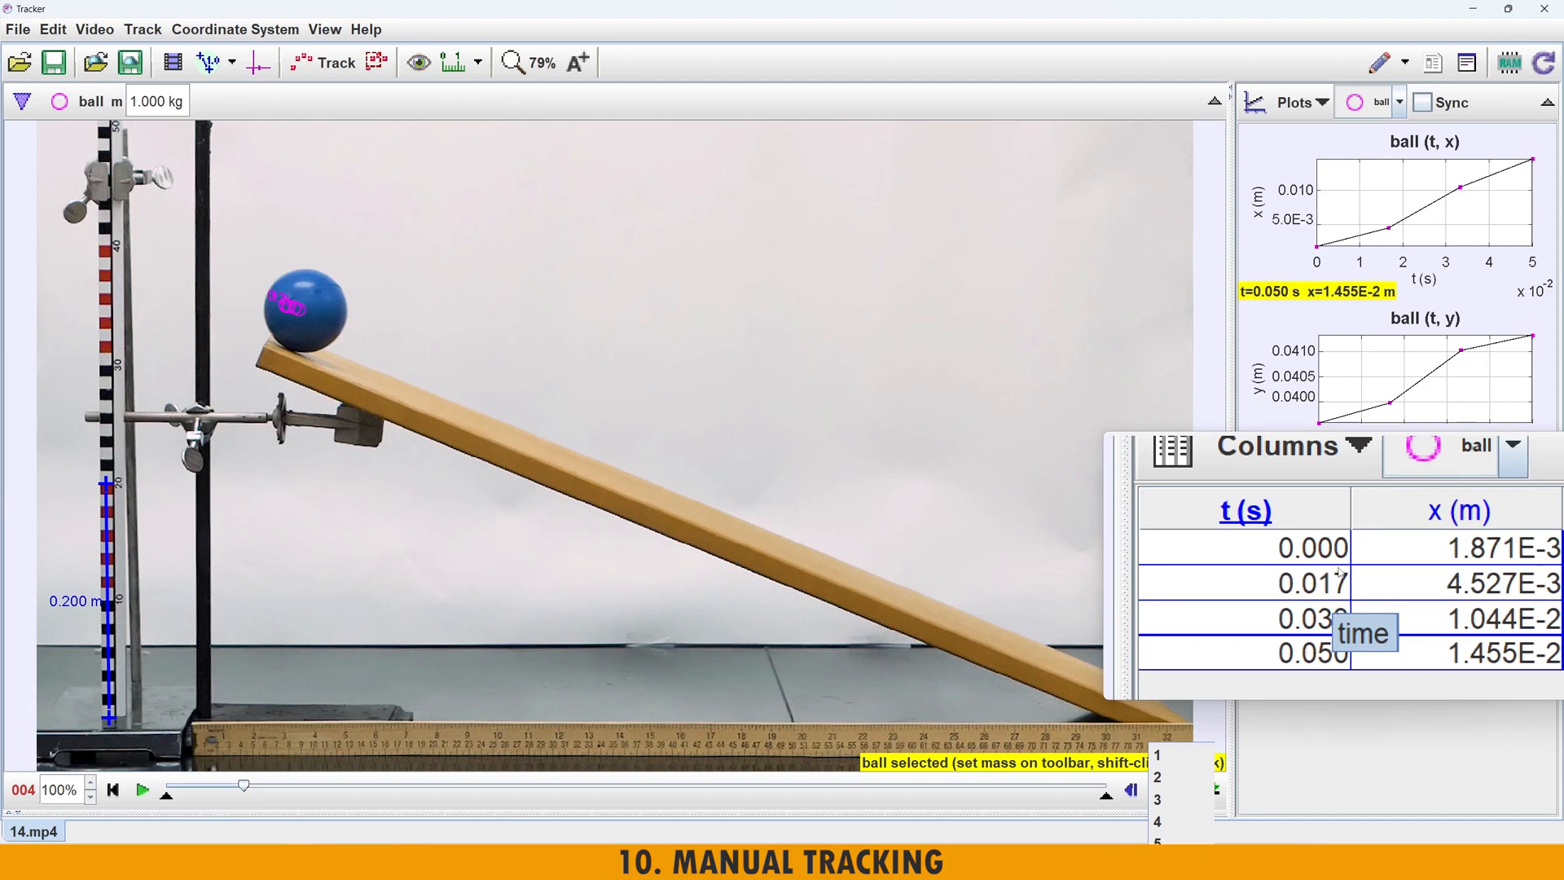
{"action": "left_click", "coordinate": [305, 313]}
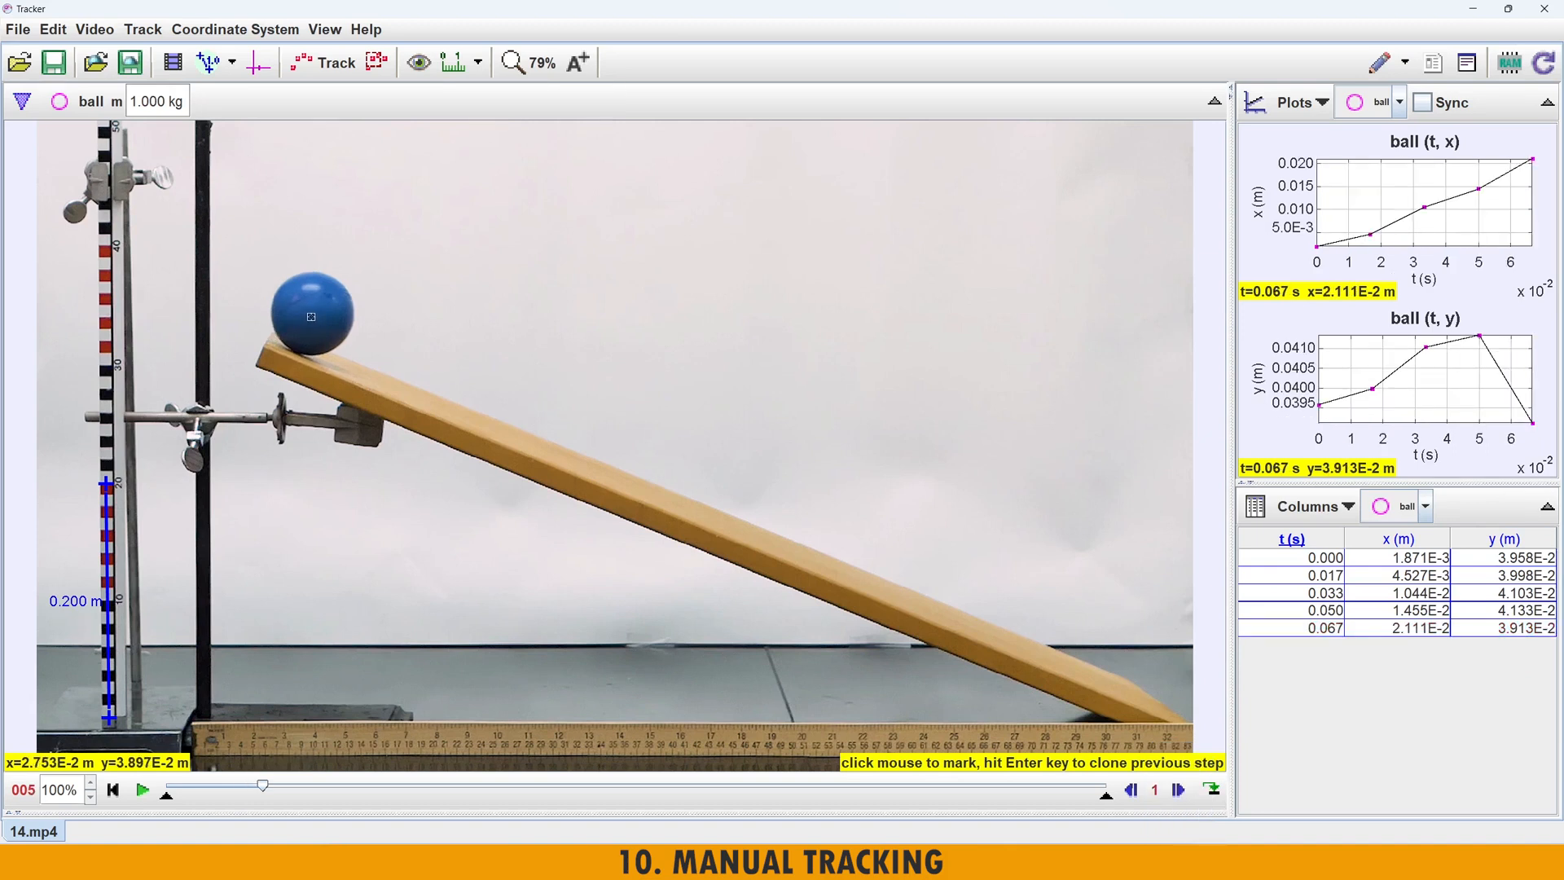
{"action": "left_click", "coordinate": [312, 315]}
{"action": "left_click", "coordinate": [319, 318]}
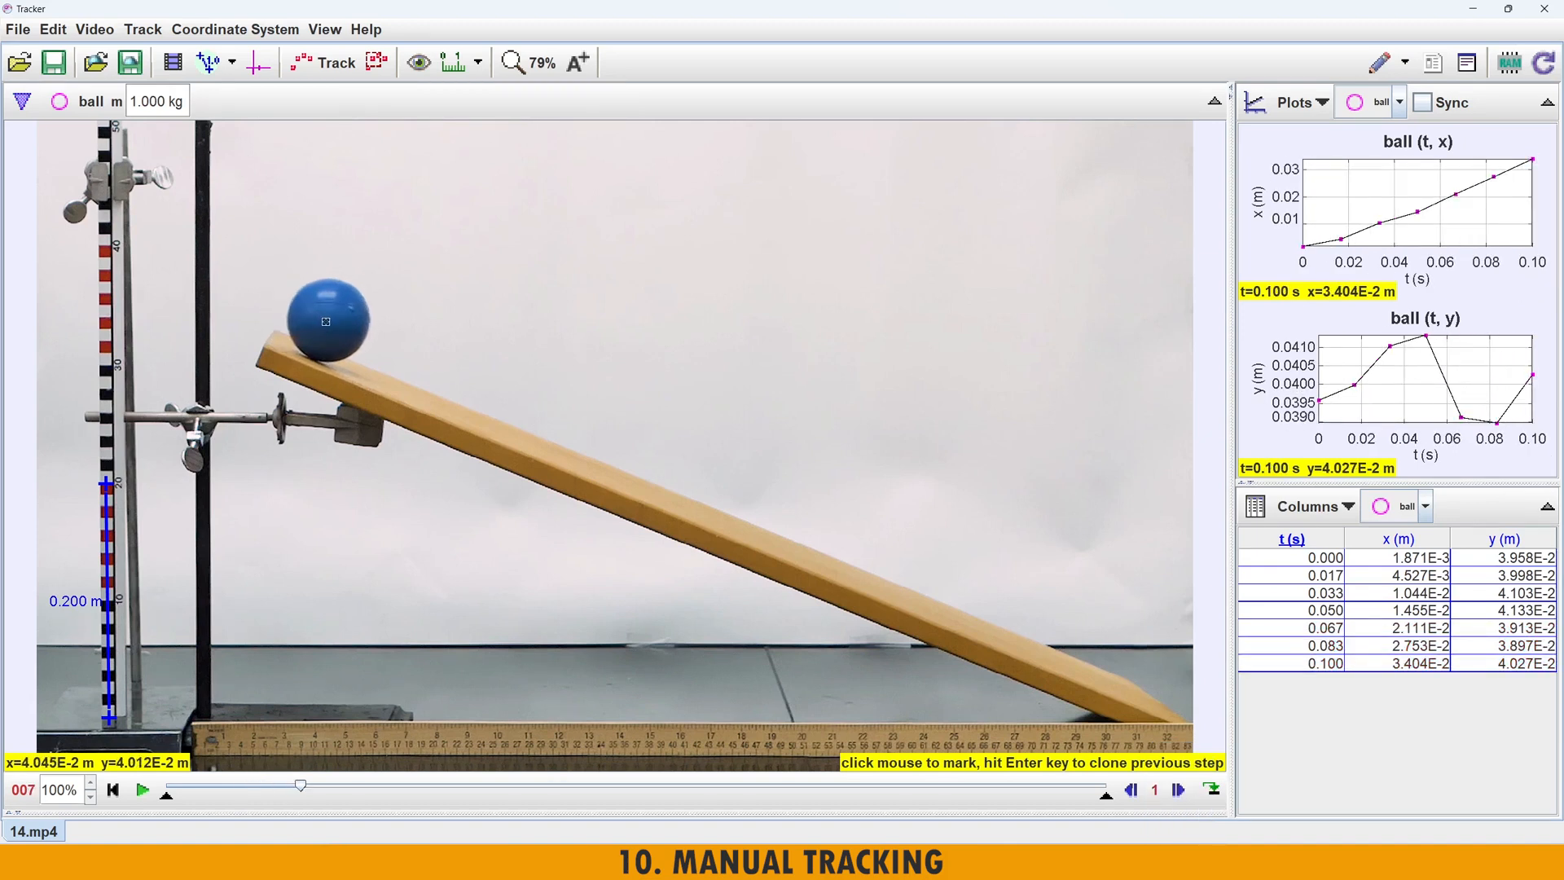
{"action": "left_click", "coordinate": [328, 323]}
{"action": "left_click", "coordinate": [335, 326]}
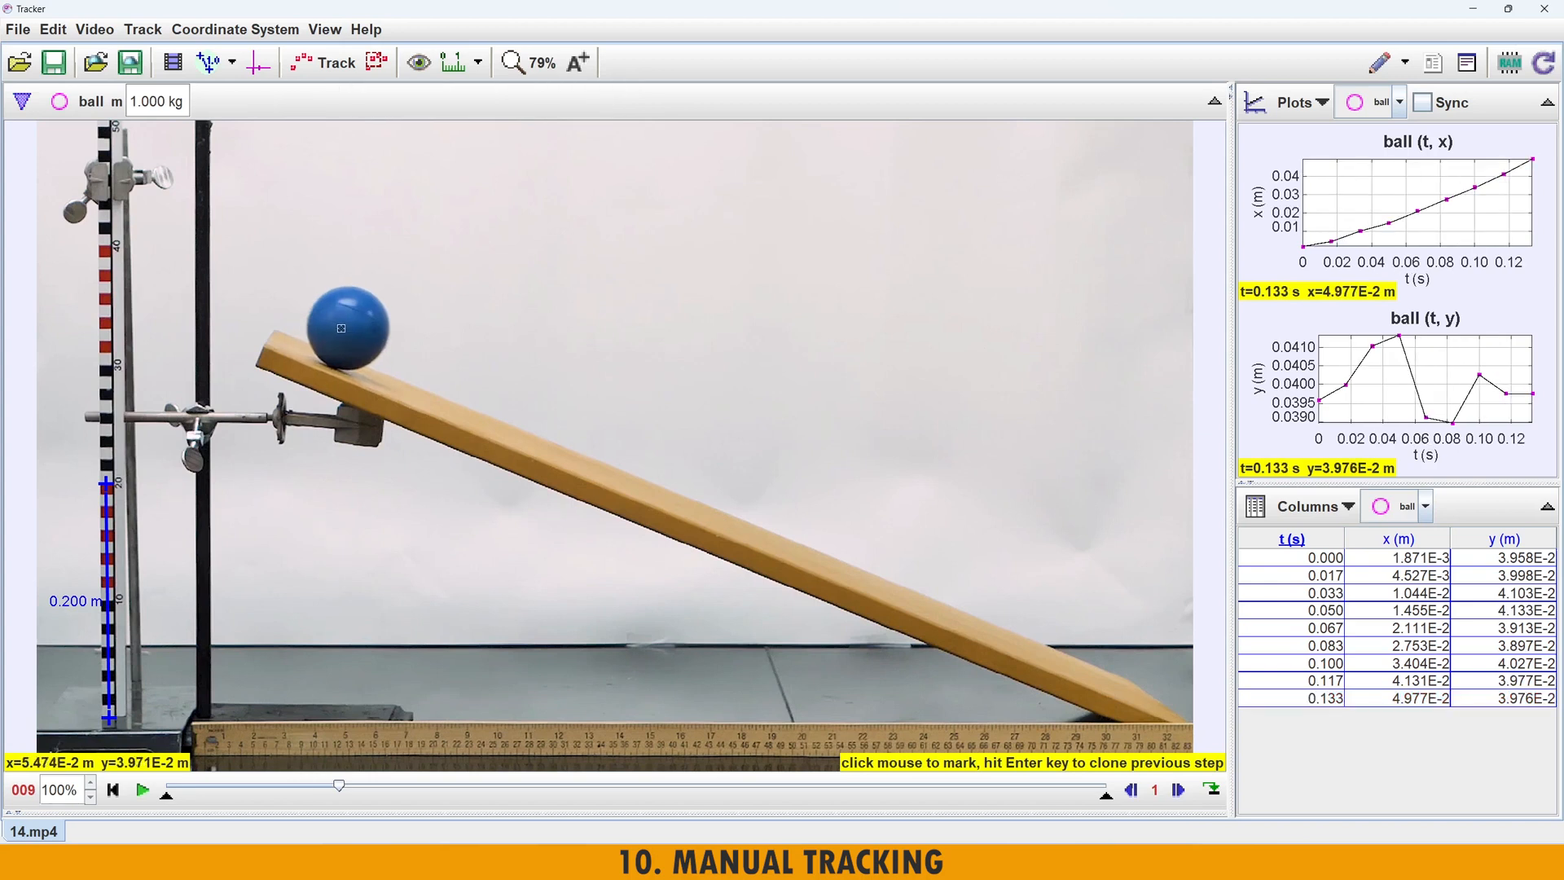
{"action": "left_click", "coordinate": [345, 328]}
{"action": "left_click", "coordinate": [357, 332]}
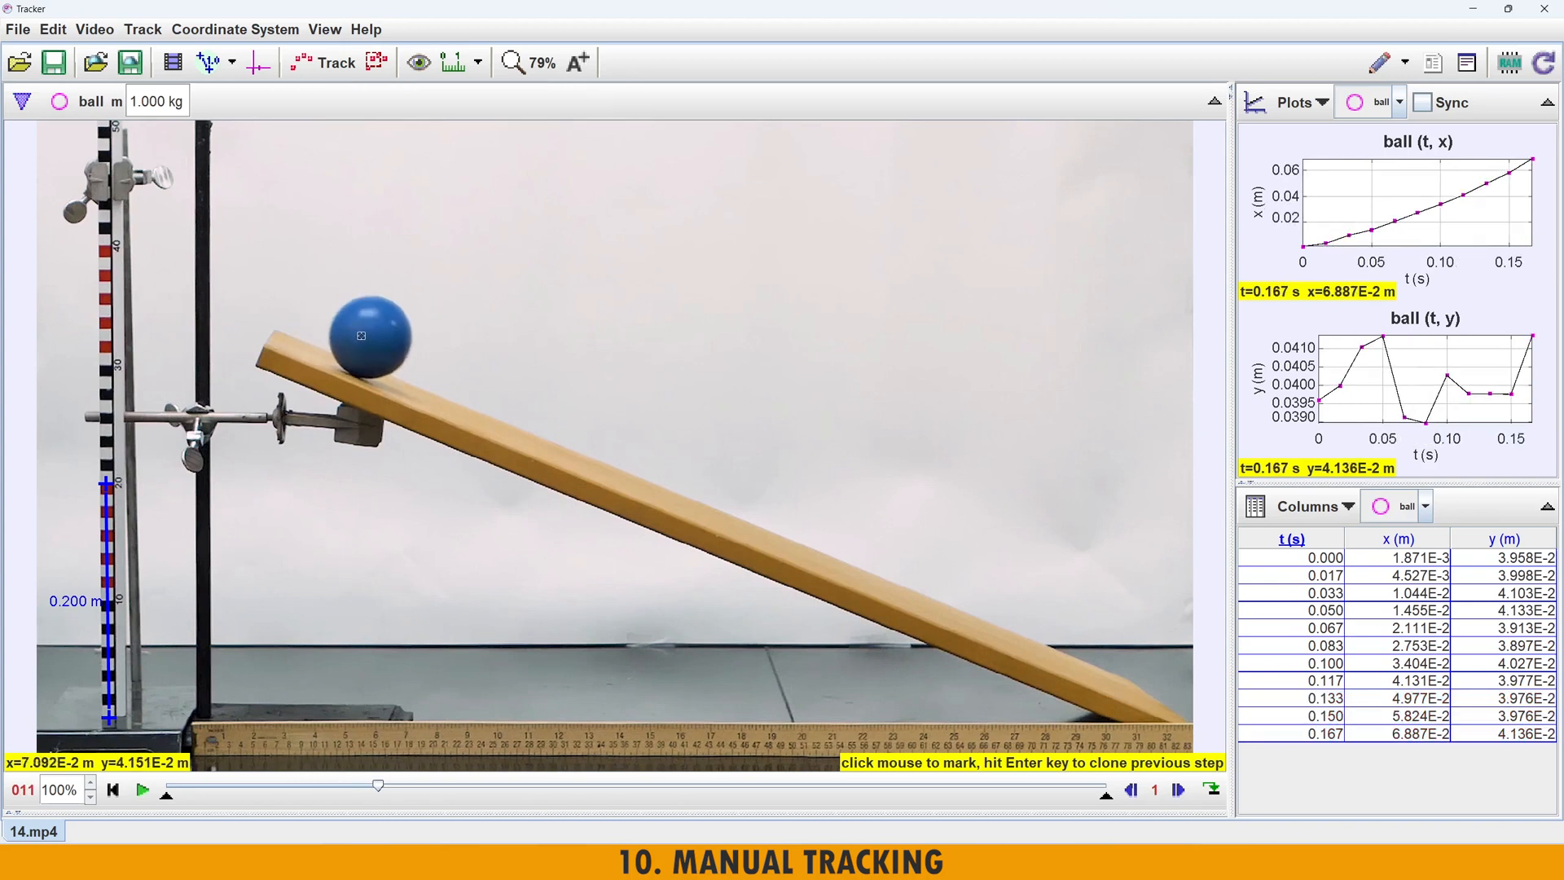
{"action": "left_click", "coordinate": [372, 338]}
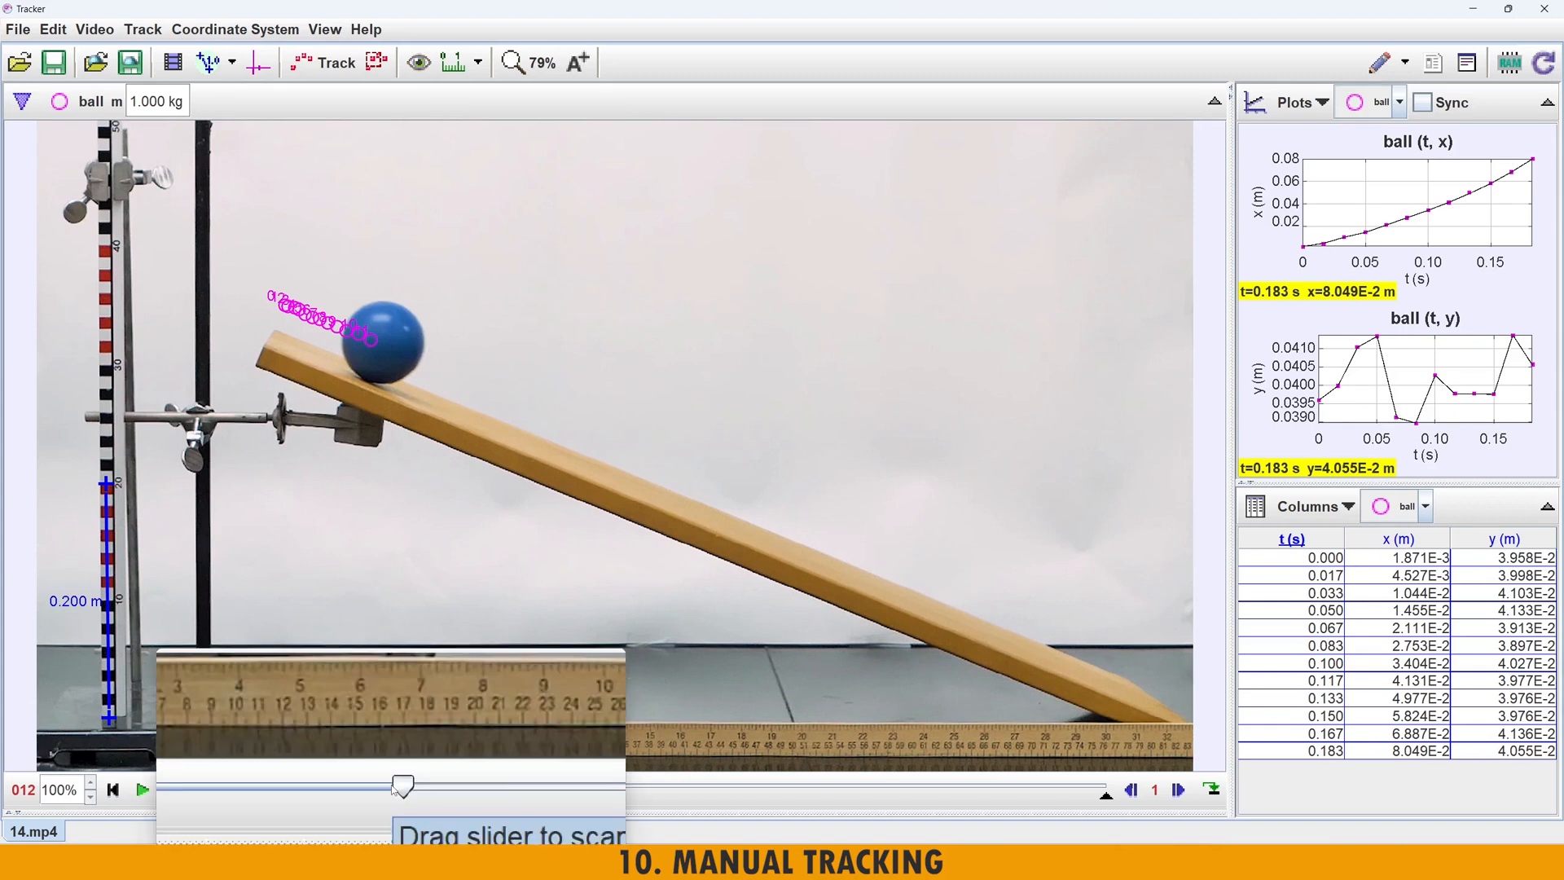
- Scrub through the rest of the video to examine the ball's motion down the ramp and return to the first frame
{"action": "left_click_drag", "start_coordinate": [396, 786], "coordinate": [1169, 761]}
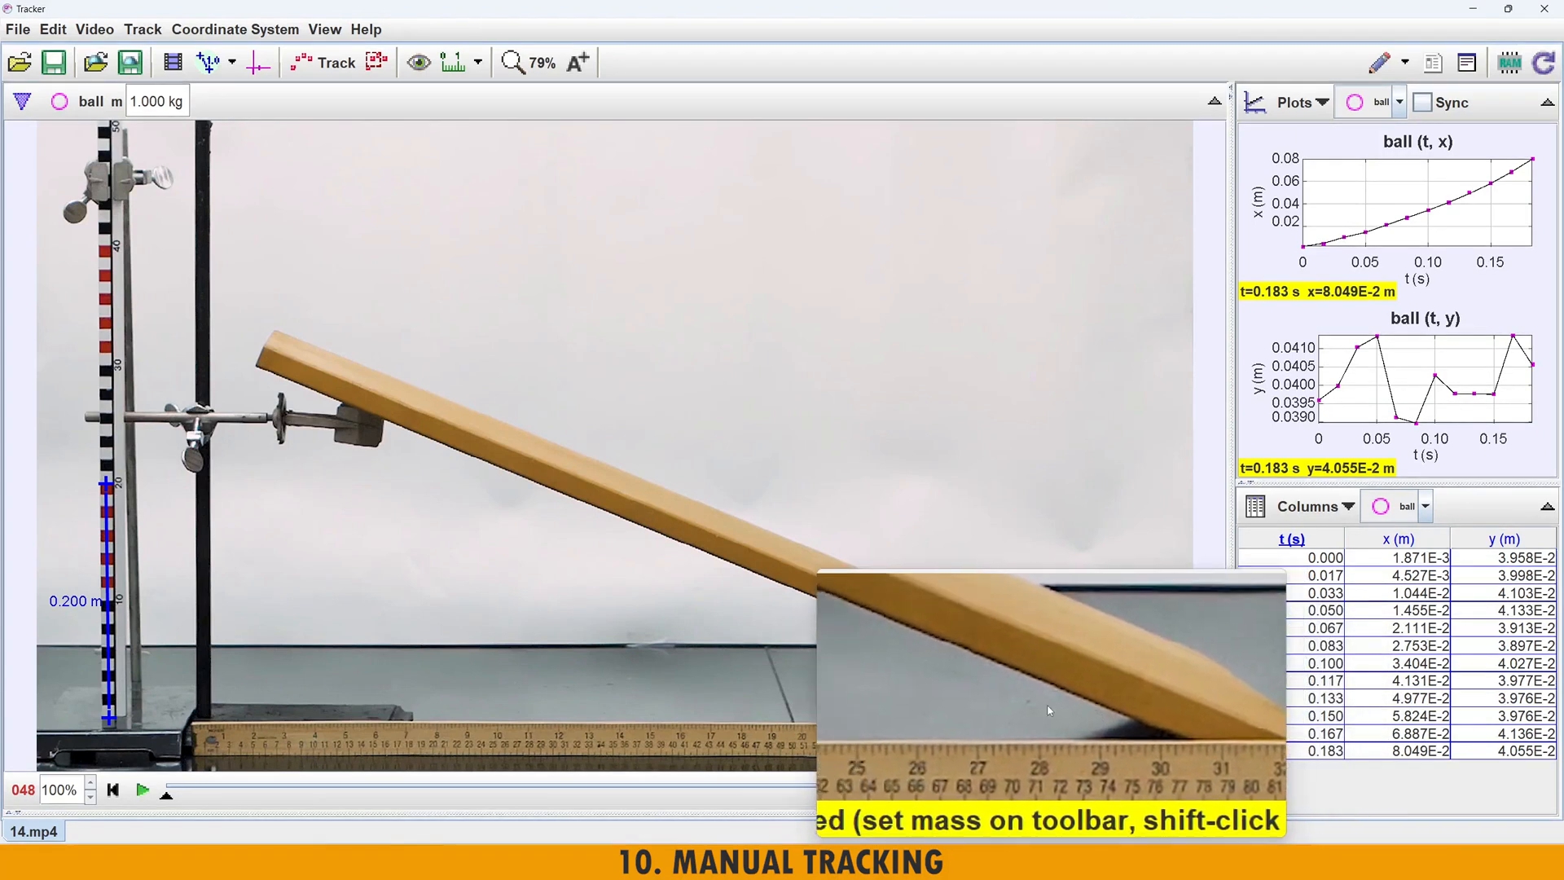
{"action": "left_click_drag", "start_coordinate": [1095, 787], "coordinate": [973, 788]}
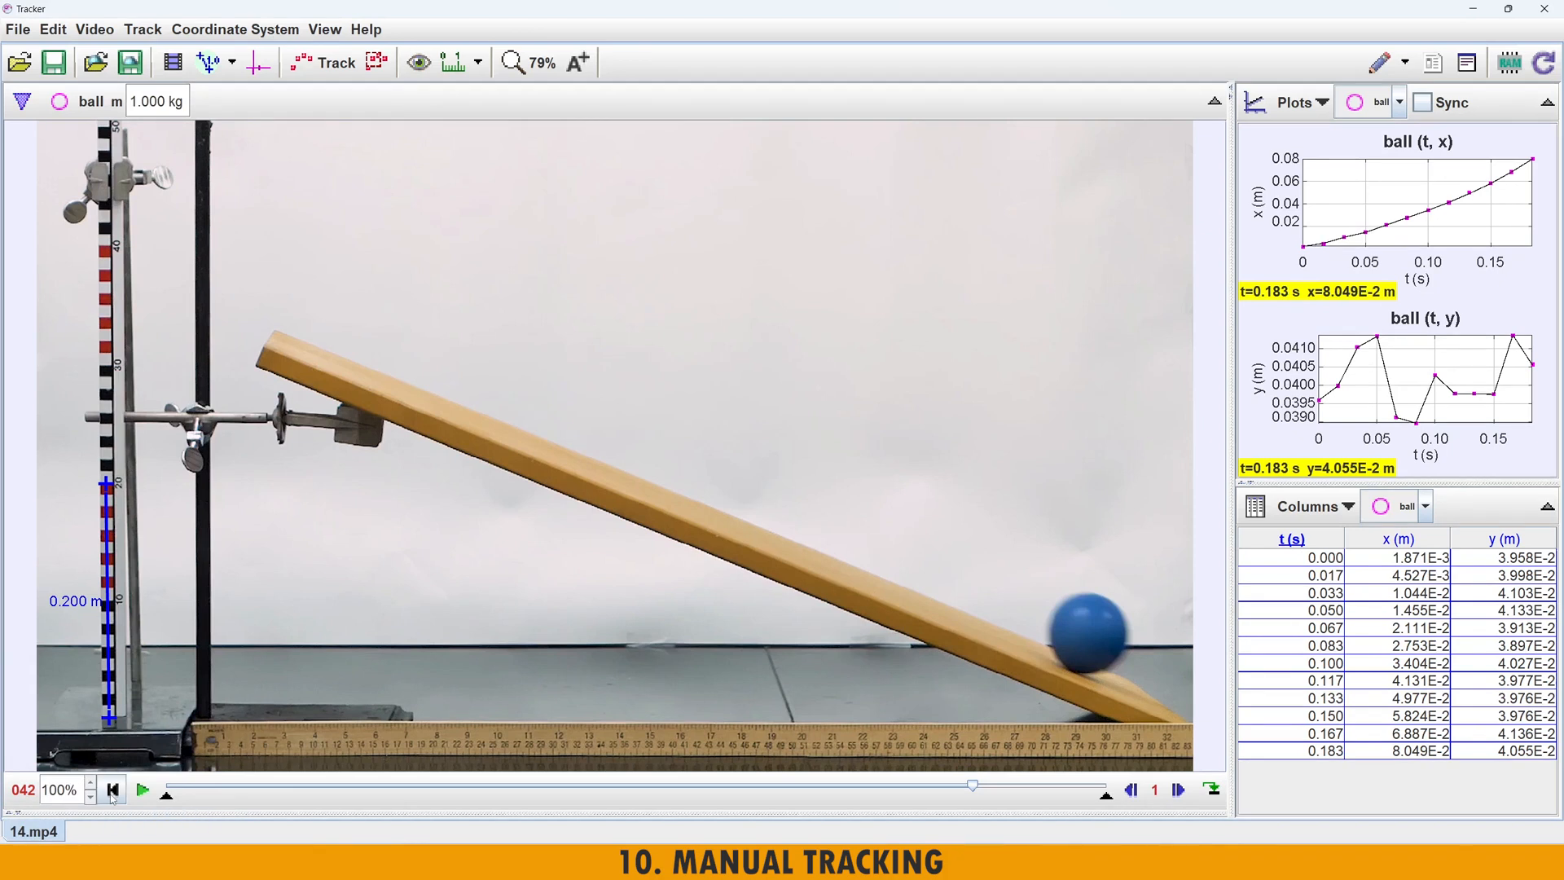
{"action": "left_click", "coordinate": [113, 794]}
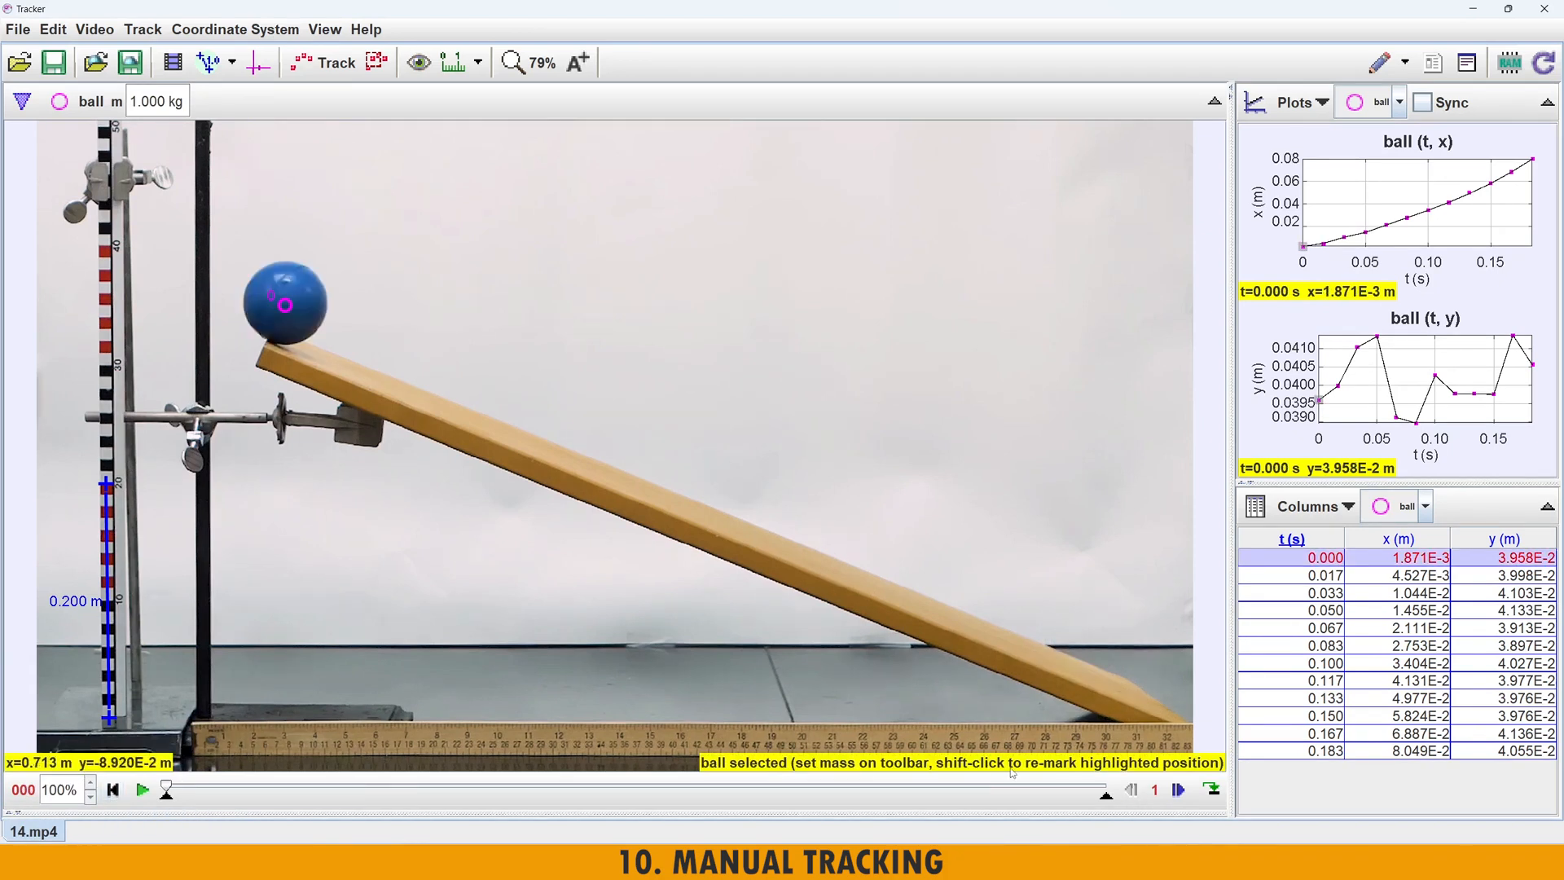
- Advance to frame 9 and re-mark the ball's center in frames 9, 10 and 11
{"action": "left_click", "coordinate": [1180, 790]}
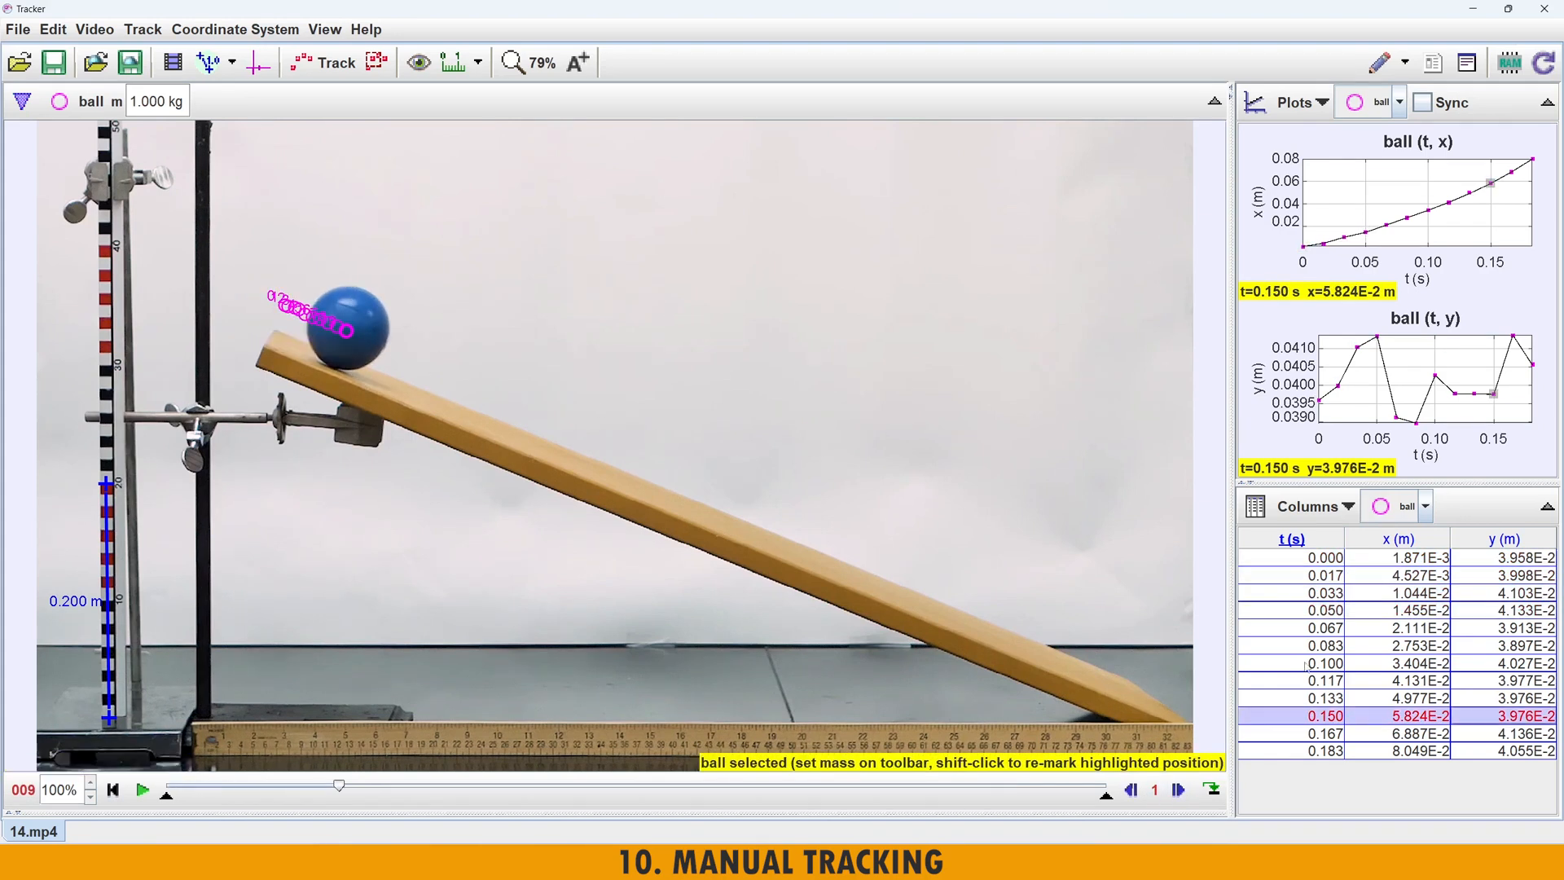
{"action": "key", "text": "shift"}
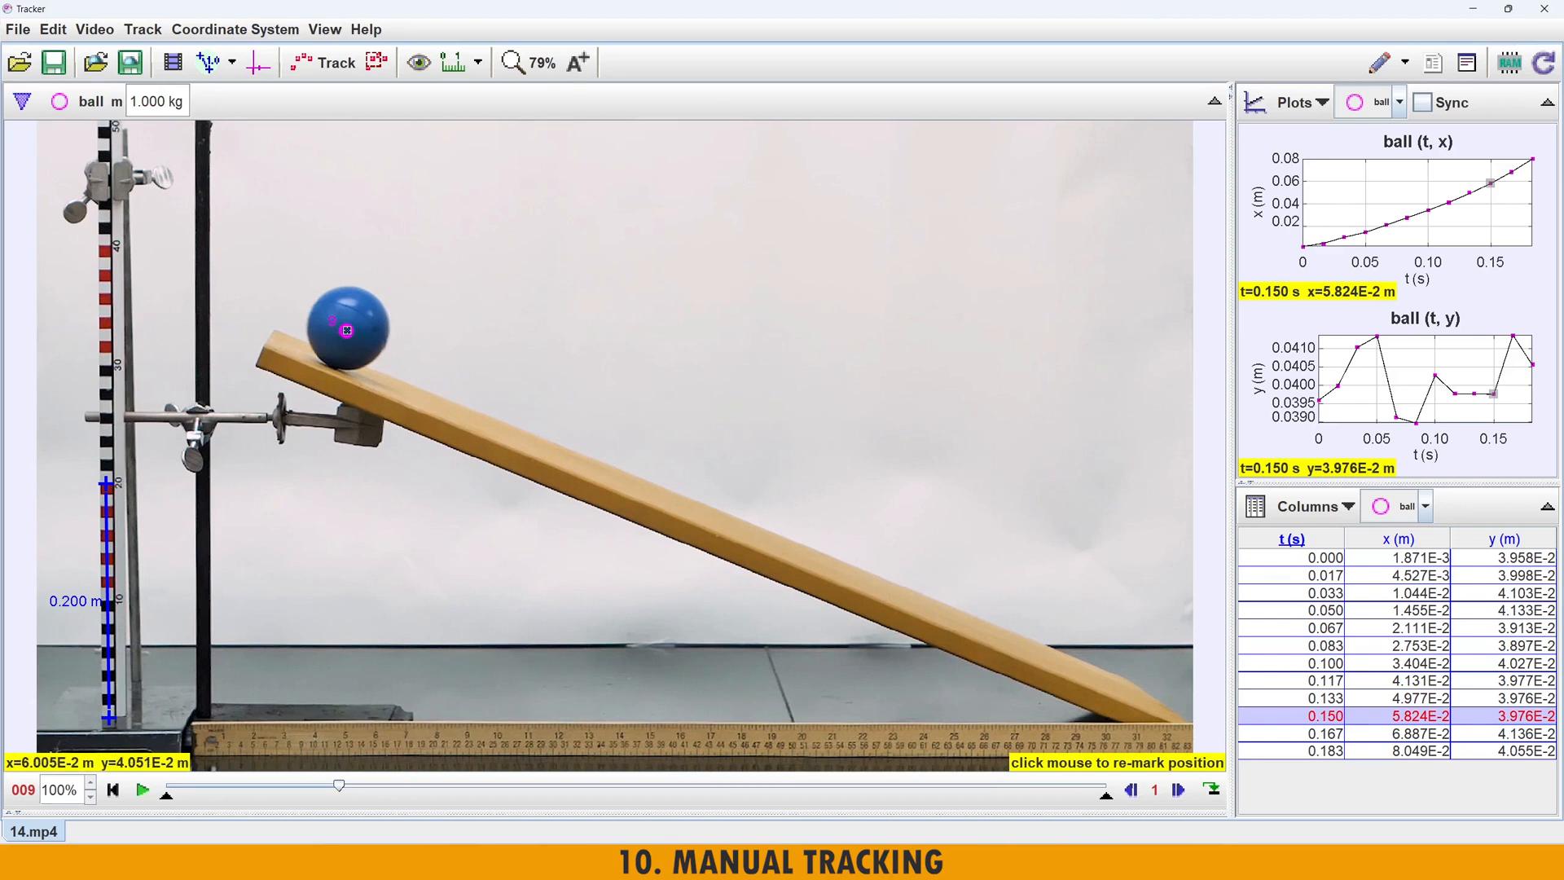
{"action": "left_click", "coordinate": [346, 330], "text": "shift"}
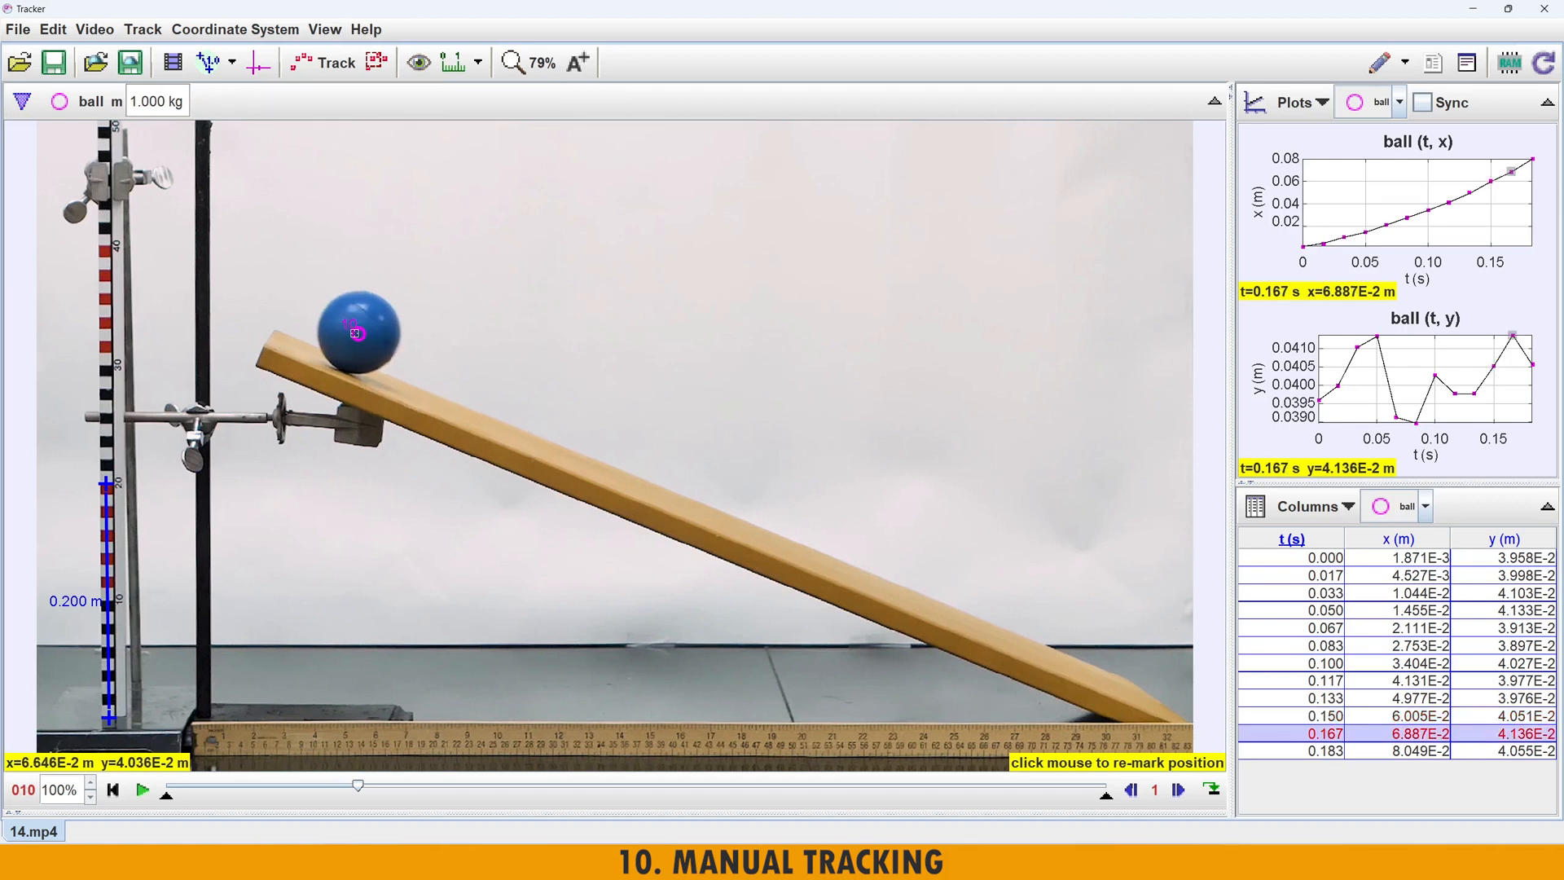
{"action": "left_click", "coordinate": [356, 333], "text": "shift"}
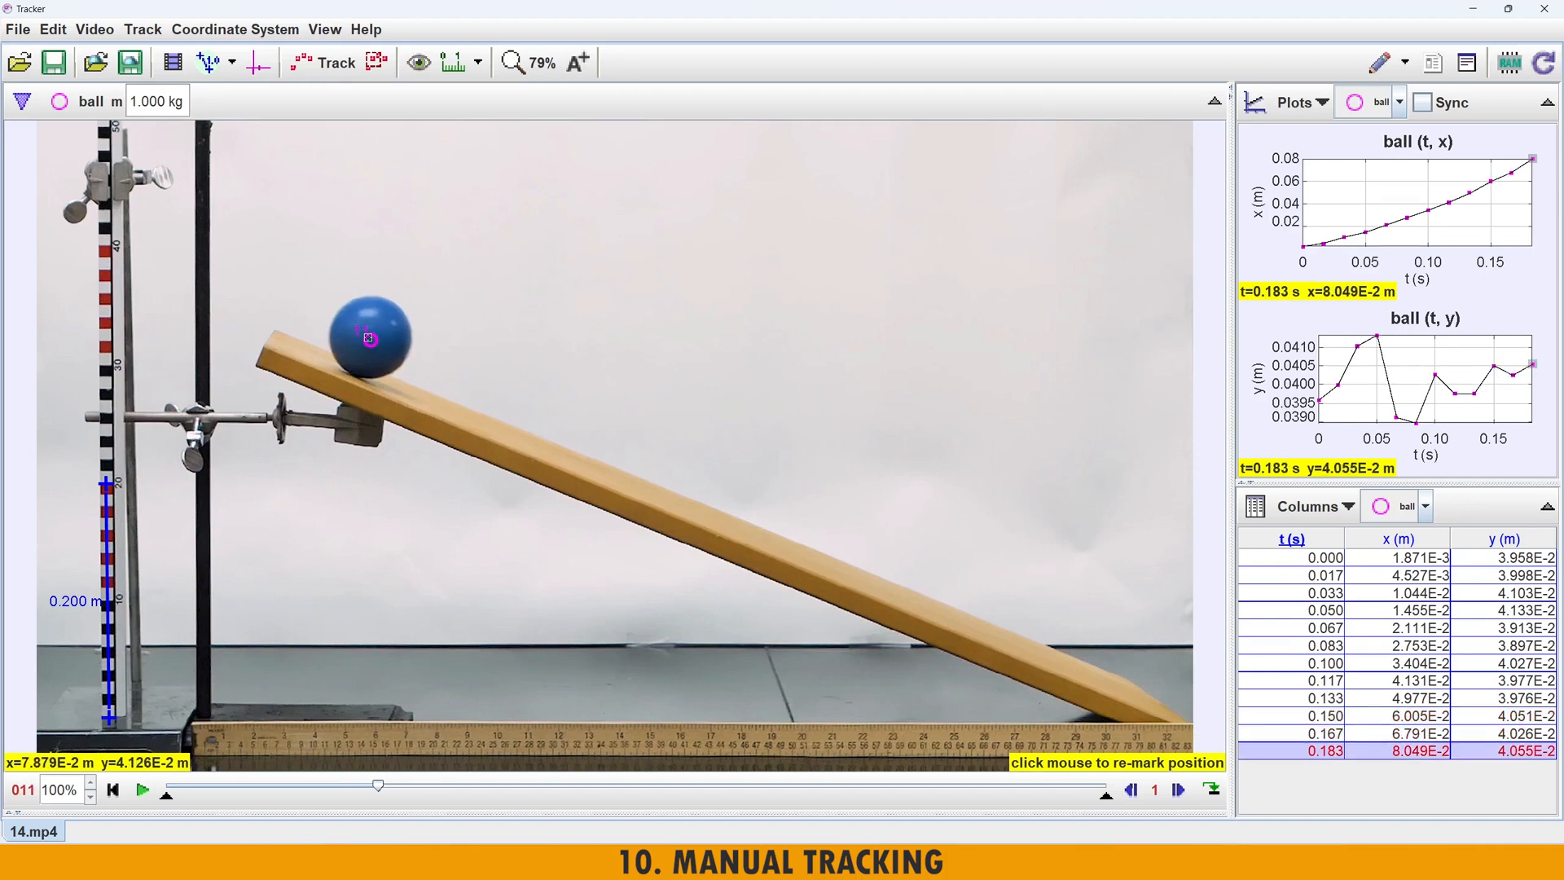
{"action": "left_click", "coordinate": [370, 337], "text": "shift"}
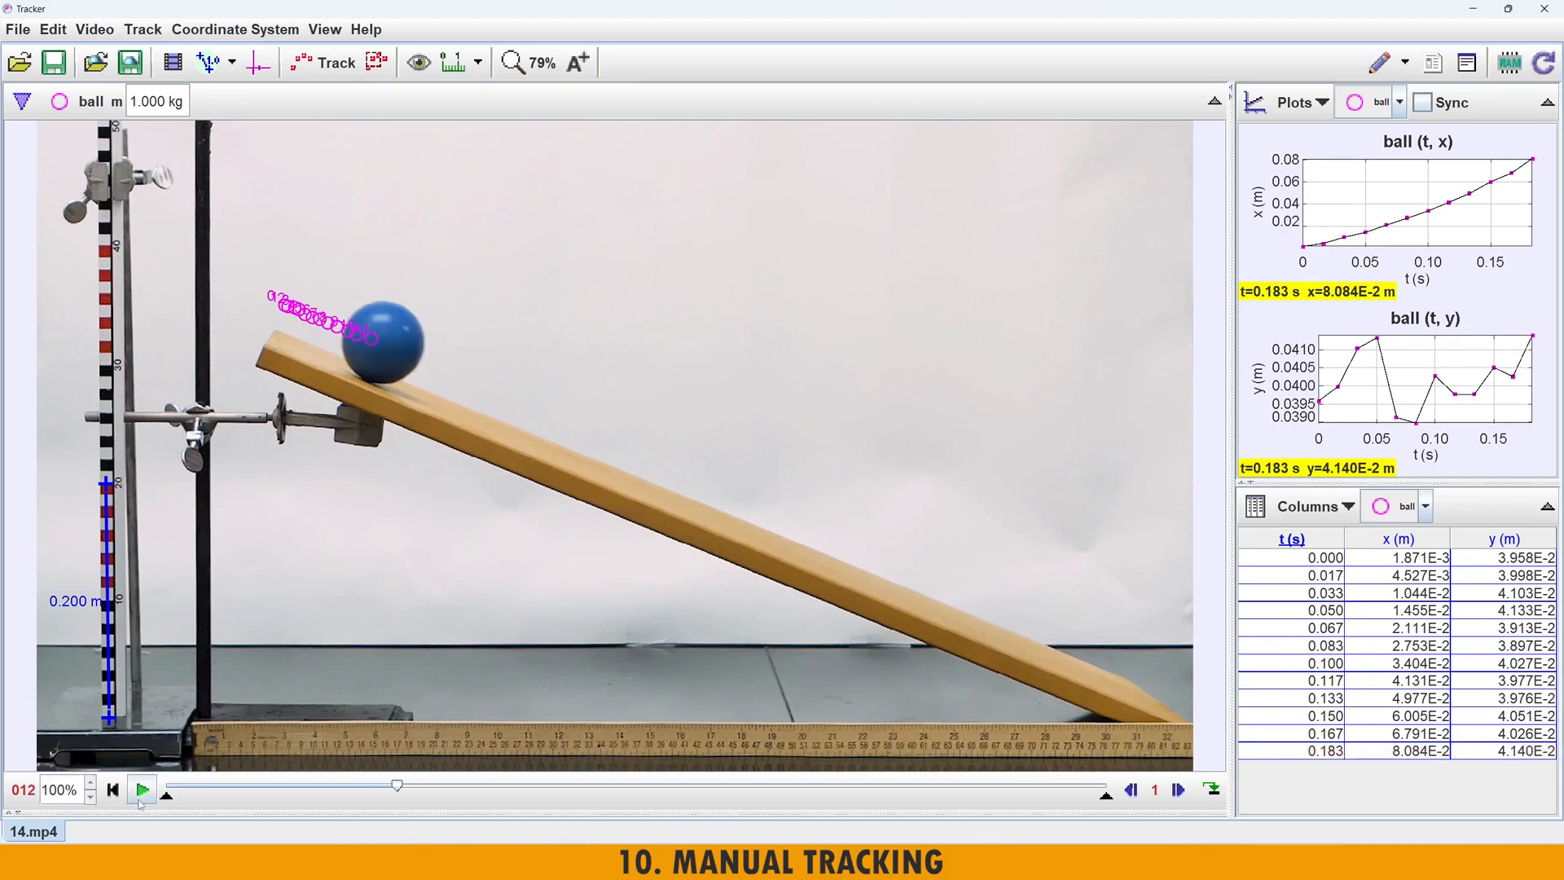
- Return to the first frame and clear all marked steps of the ball track
{"action": "left_click", "coordinate": [113, 790]}
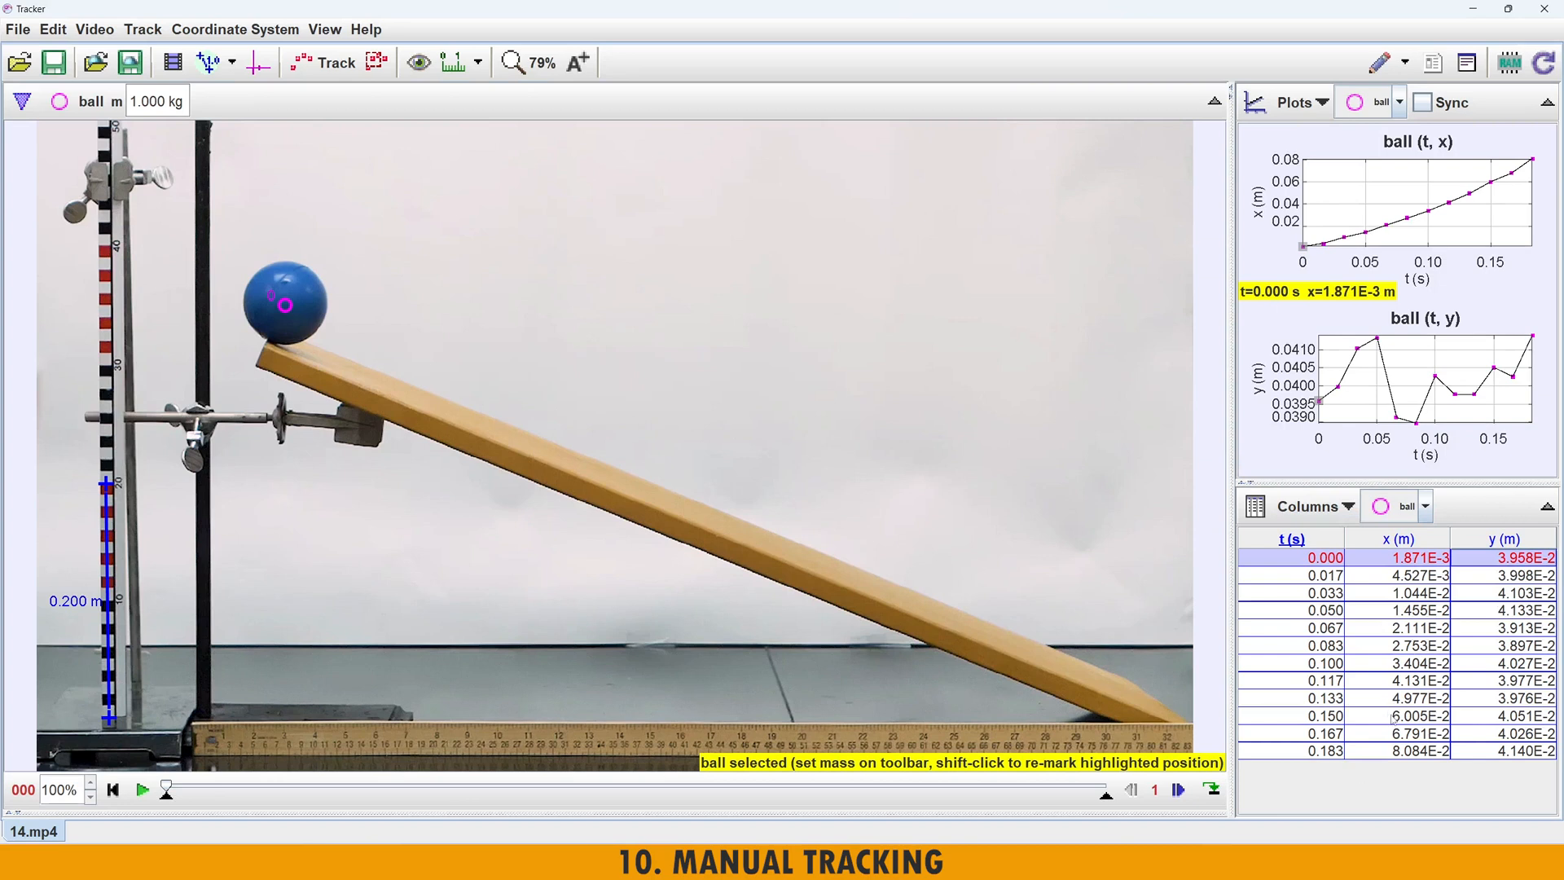
{"action": "left_click", "coordinate": [86, 103]}
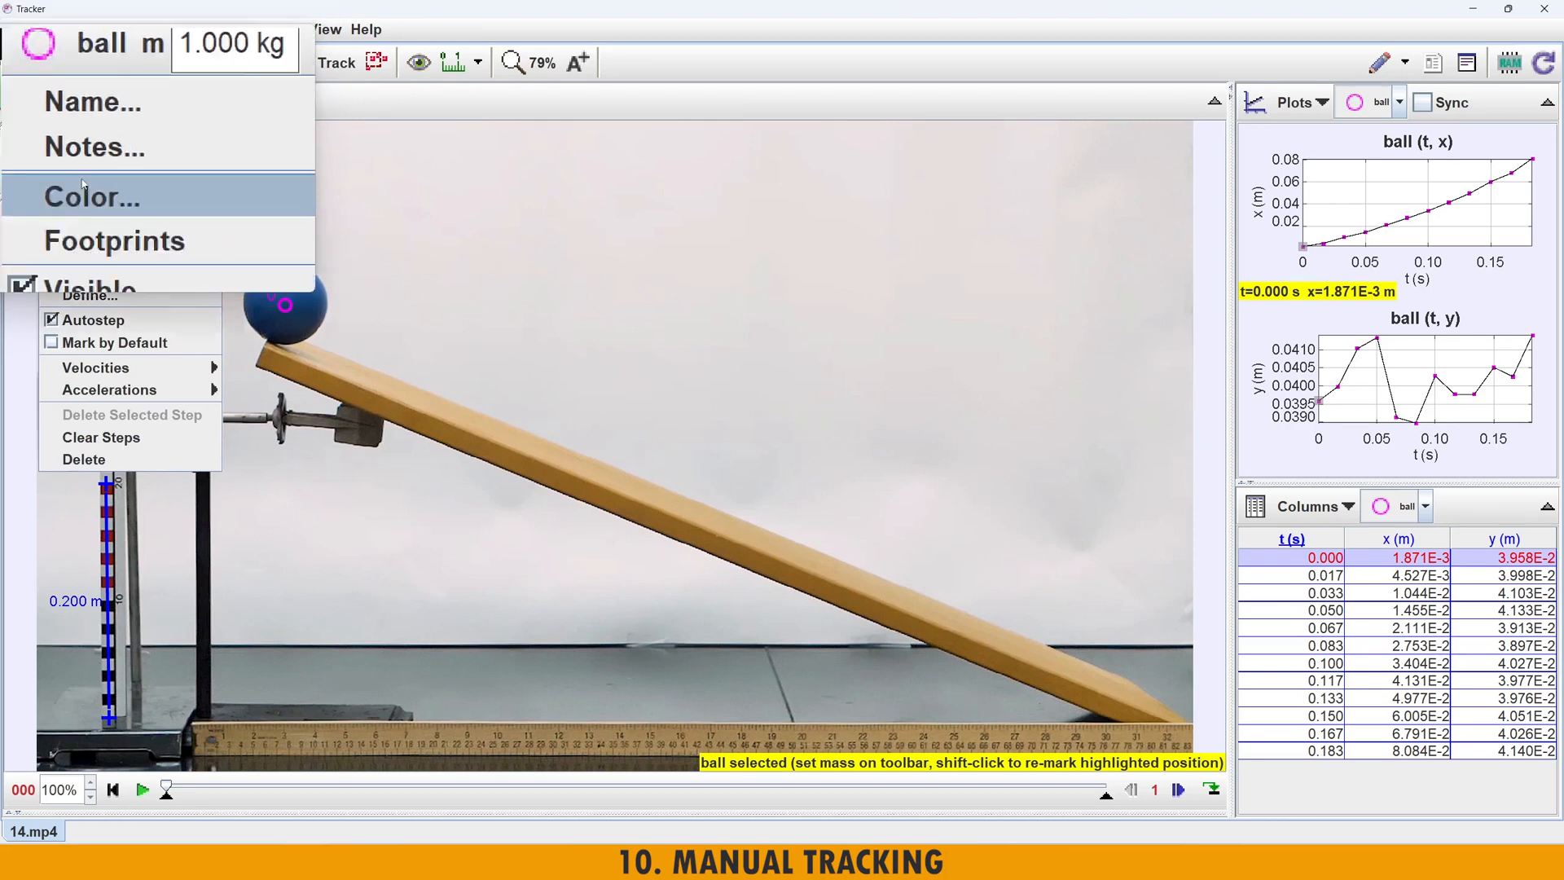
{"action": "left_click", "coordinate": [89, 439]}
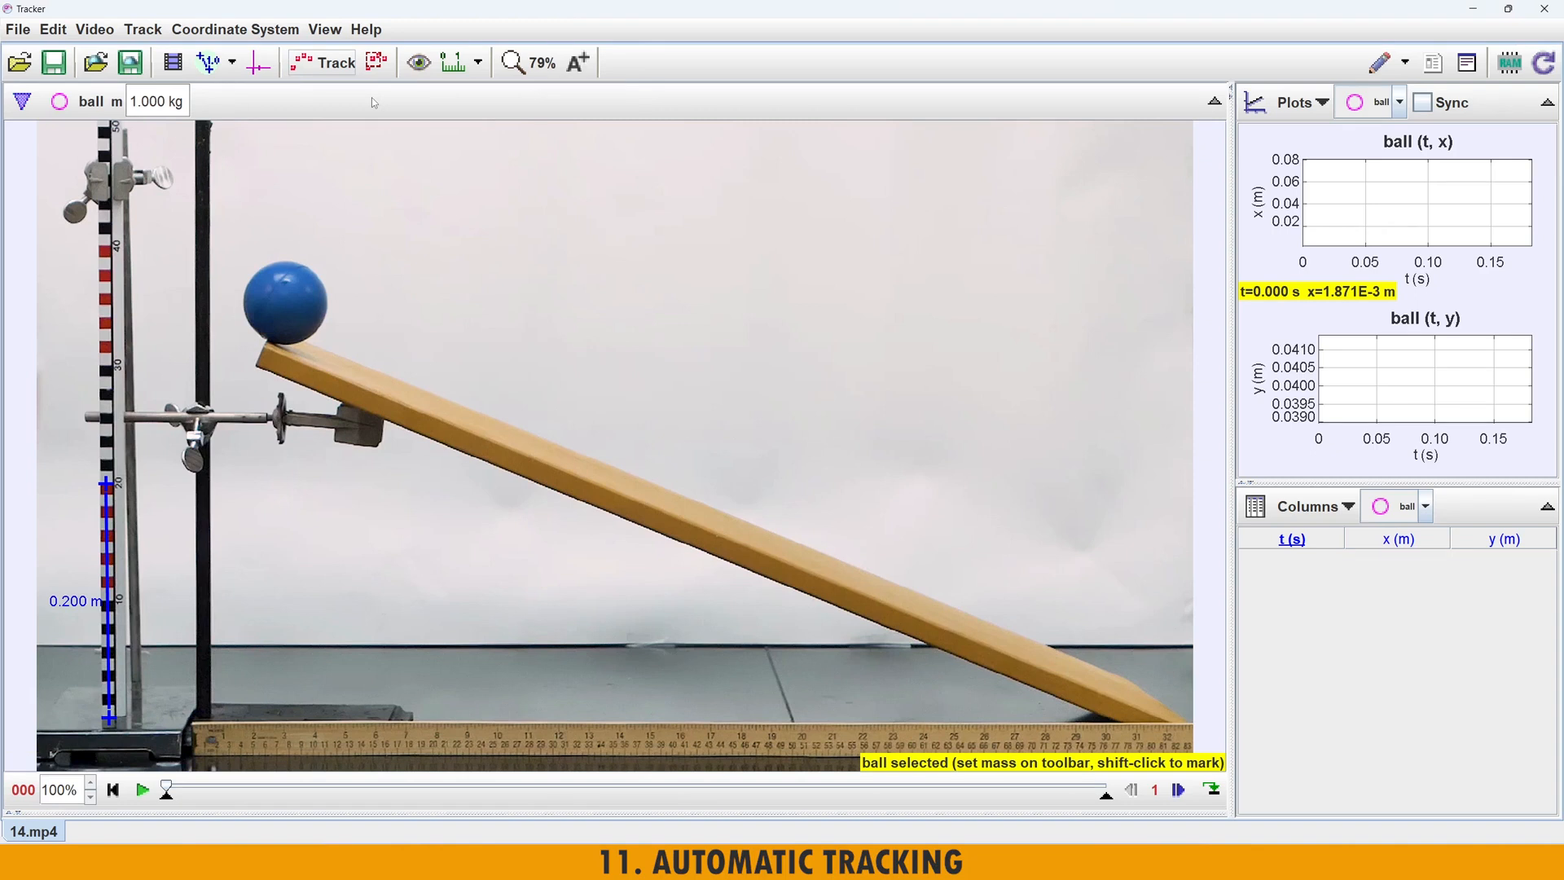
- Open the Autotracker for the ball track and create a key frame at the ball's center in frame 0
{"action": "left_click", "coordinate": [91, 102]}
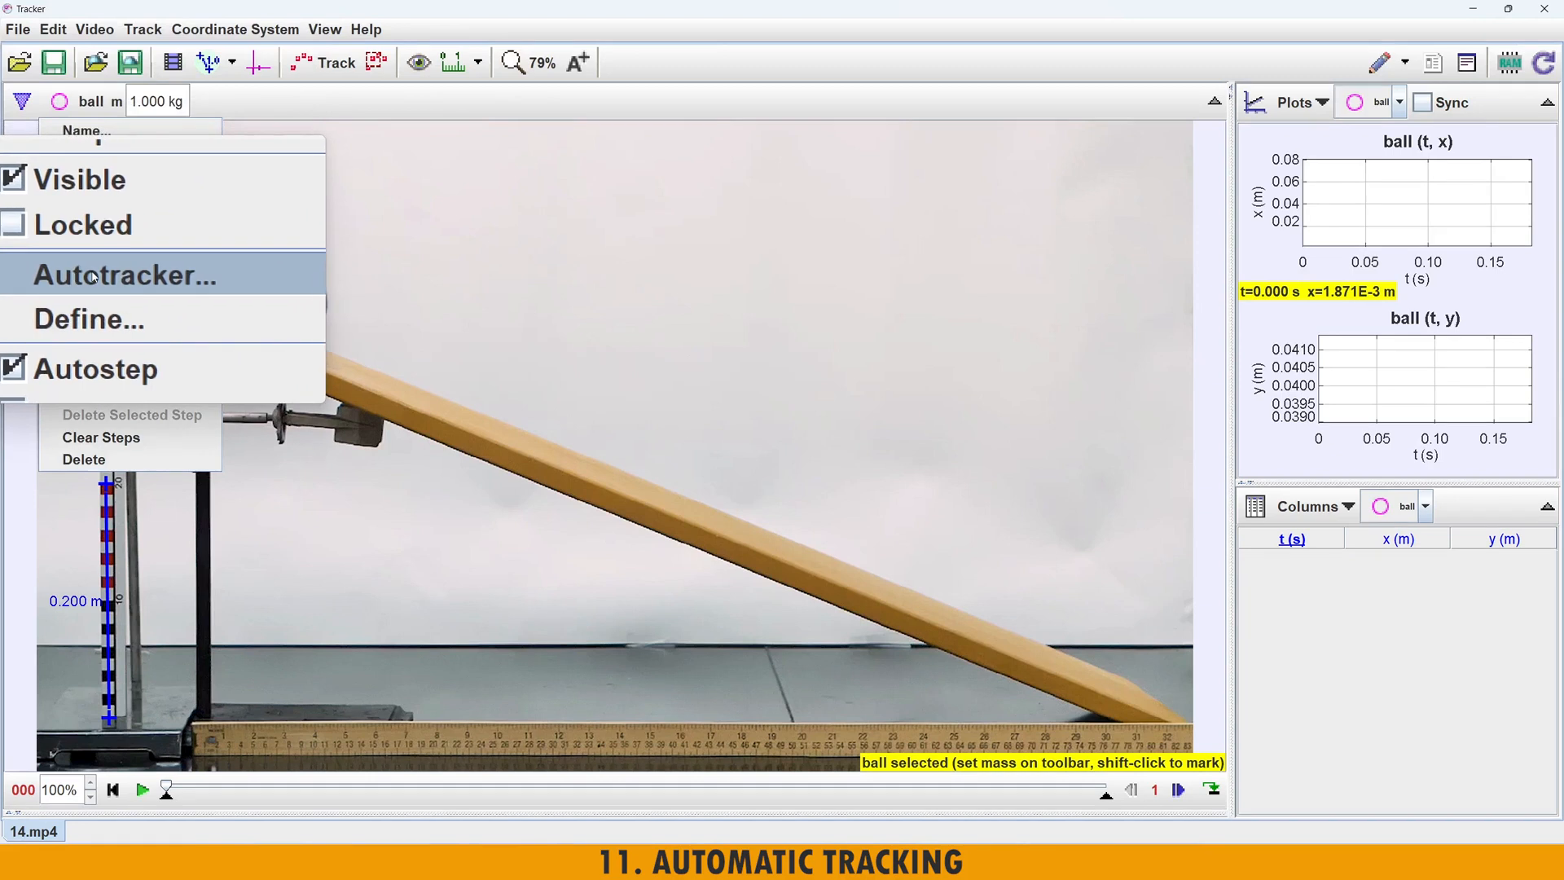
{"action": "left_click", "coordinate": [92, 348]}
{"action": "left_click_drag", "start_coordinate": [1397, 83], "coordinate": [990, 96]}
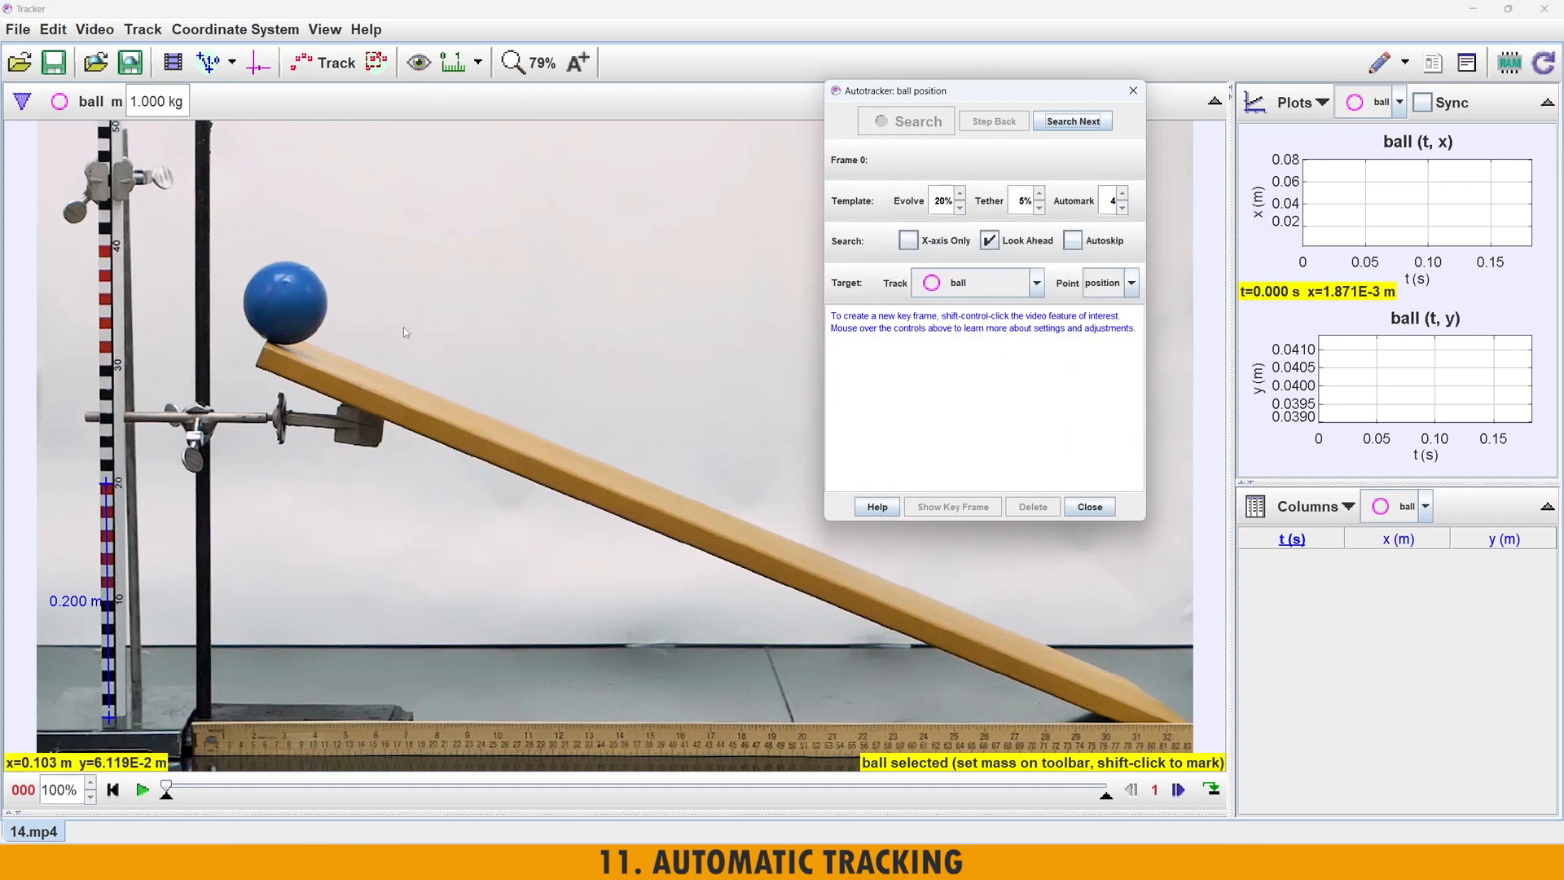
{"action": "key", "text": "ctrl+shift"}
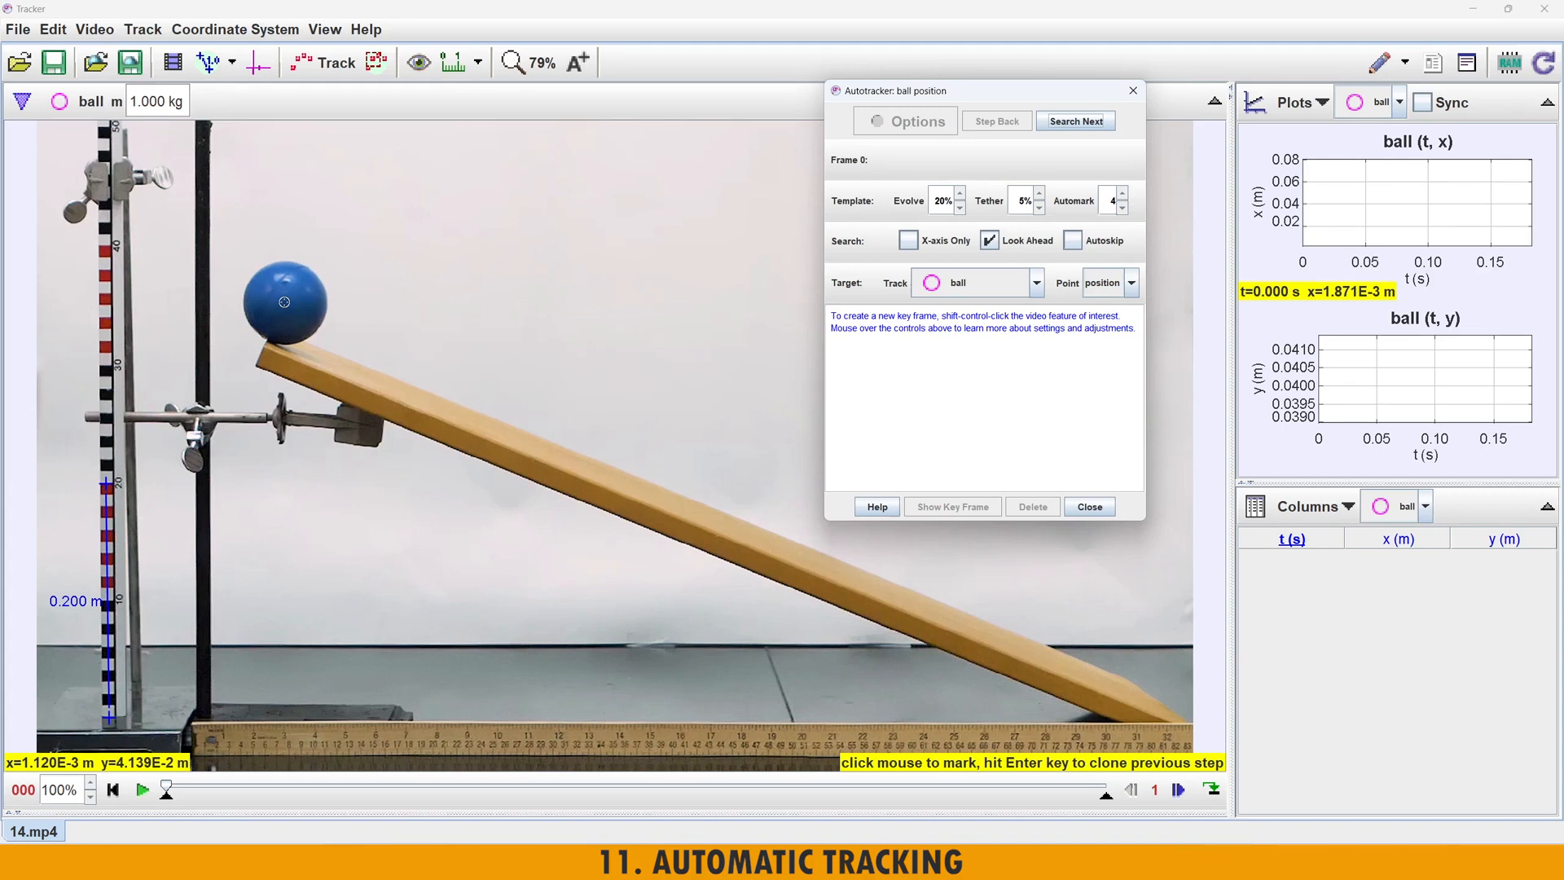
{"action": "left_click", "coordinate": [284, 302], "text": "ctrl+shift"}
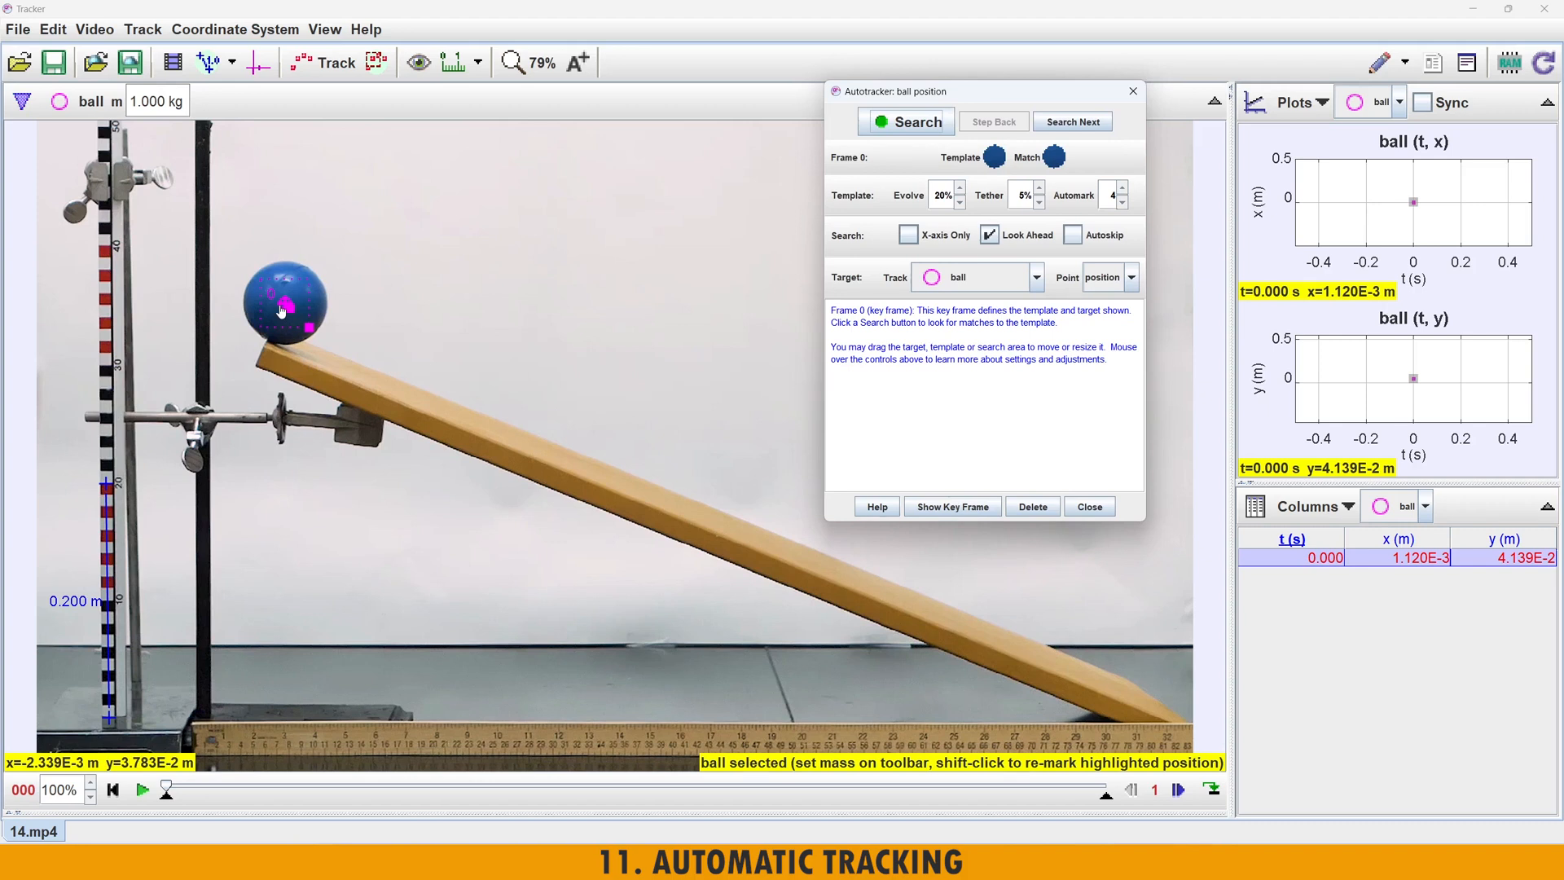
- Enlarge the autotracker search area so it surrounds the whole ball at the top of the ramp
{"action": "scroll", "coordinate": [280, 310], "scroll_direction": "up", "scroll_amount": 5}
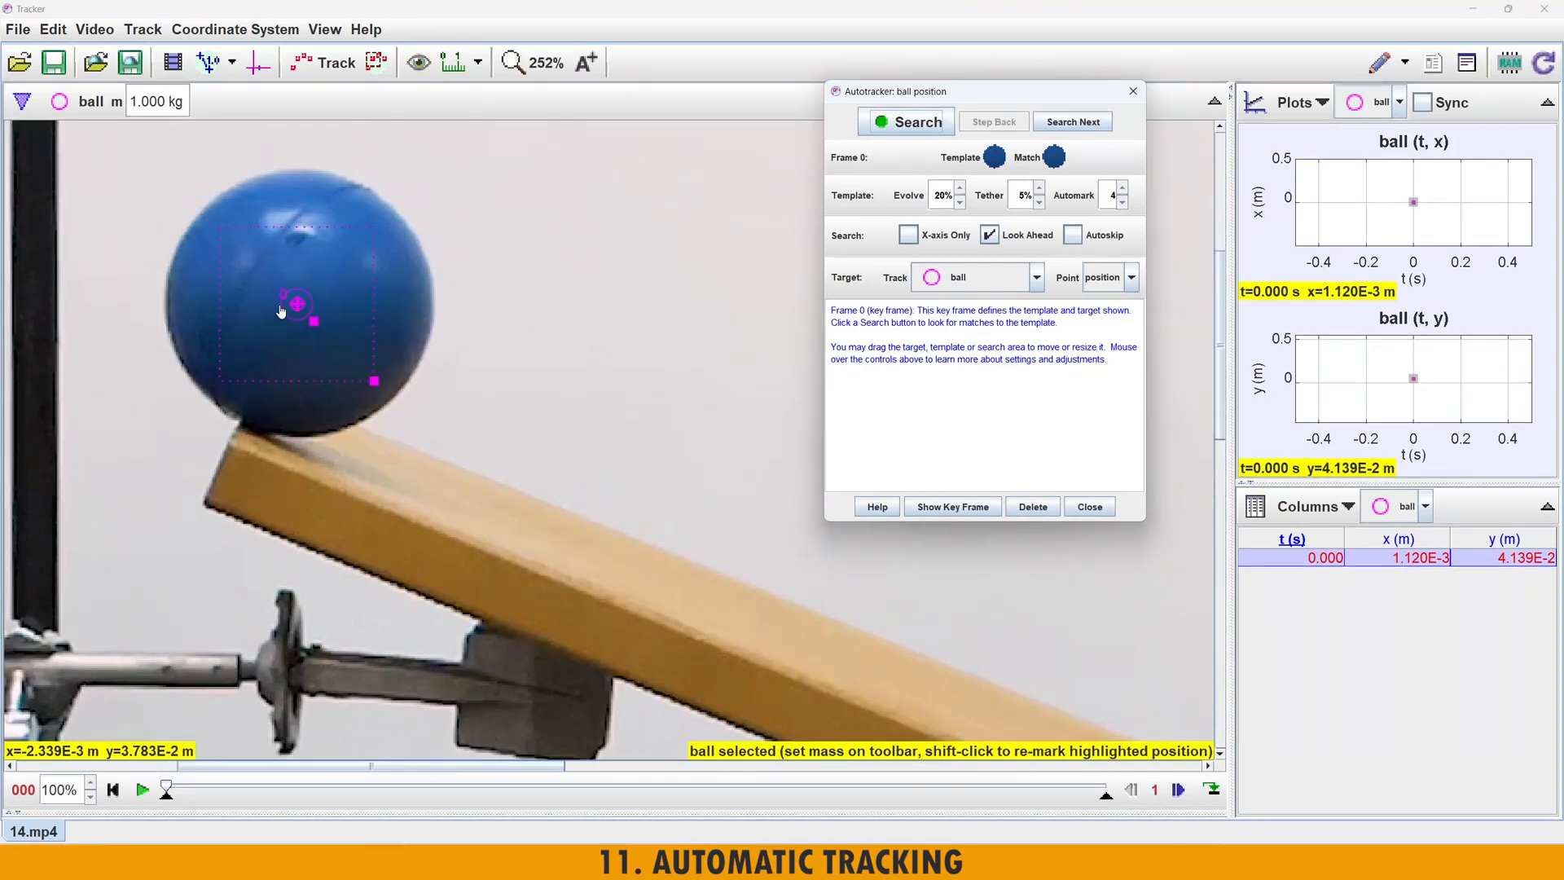
{"action": "scroll", "coordinate": [280, 311], "scroll_direction": "down", "scroll_amount": 5}
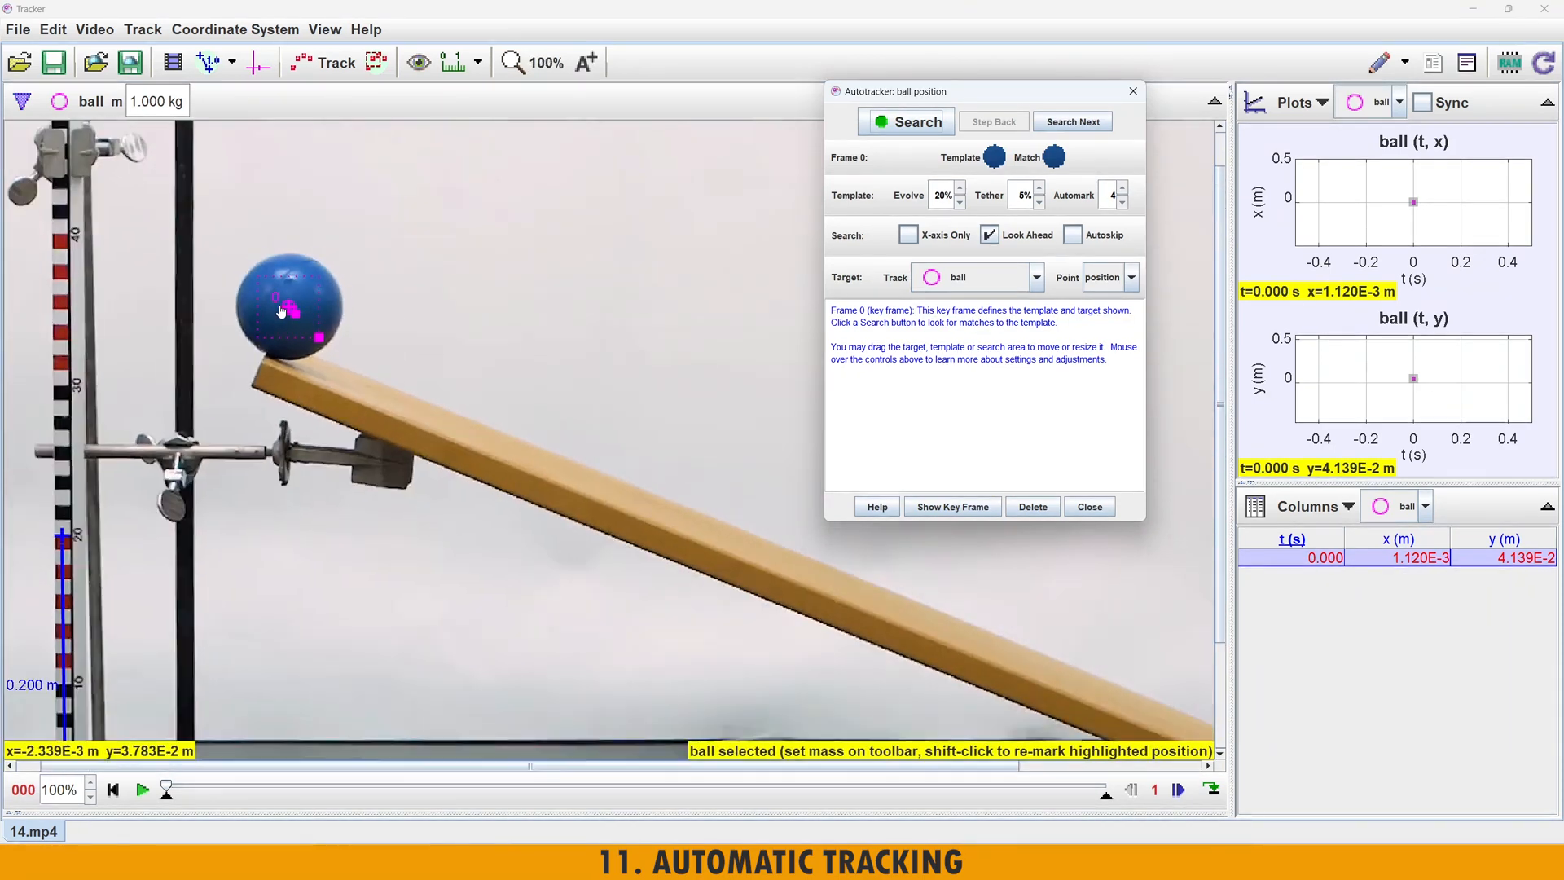
{"action": "scroll", "coordinate": [280, 310], "scroll_direction": "up", "scroll_amount": 2}
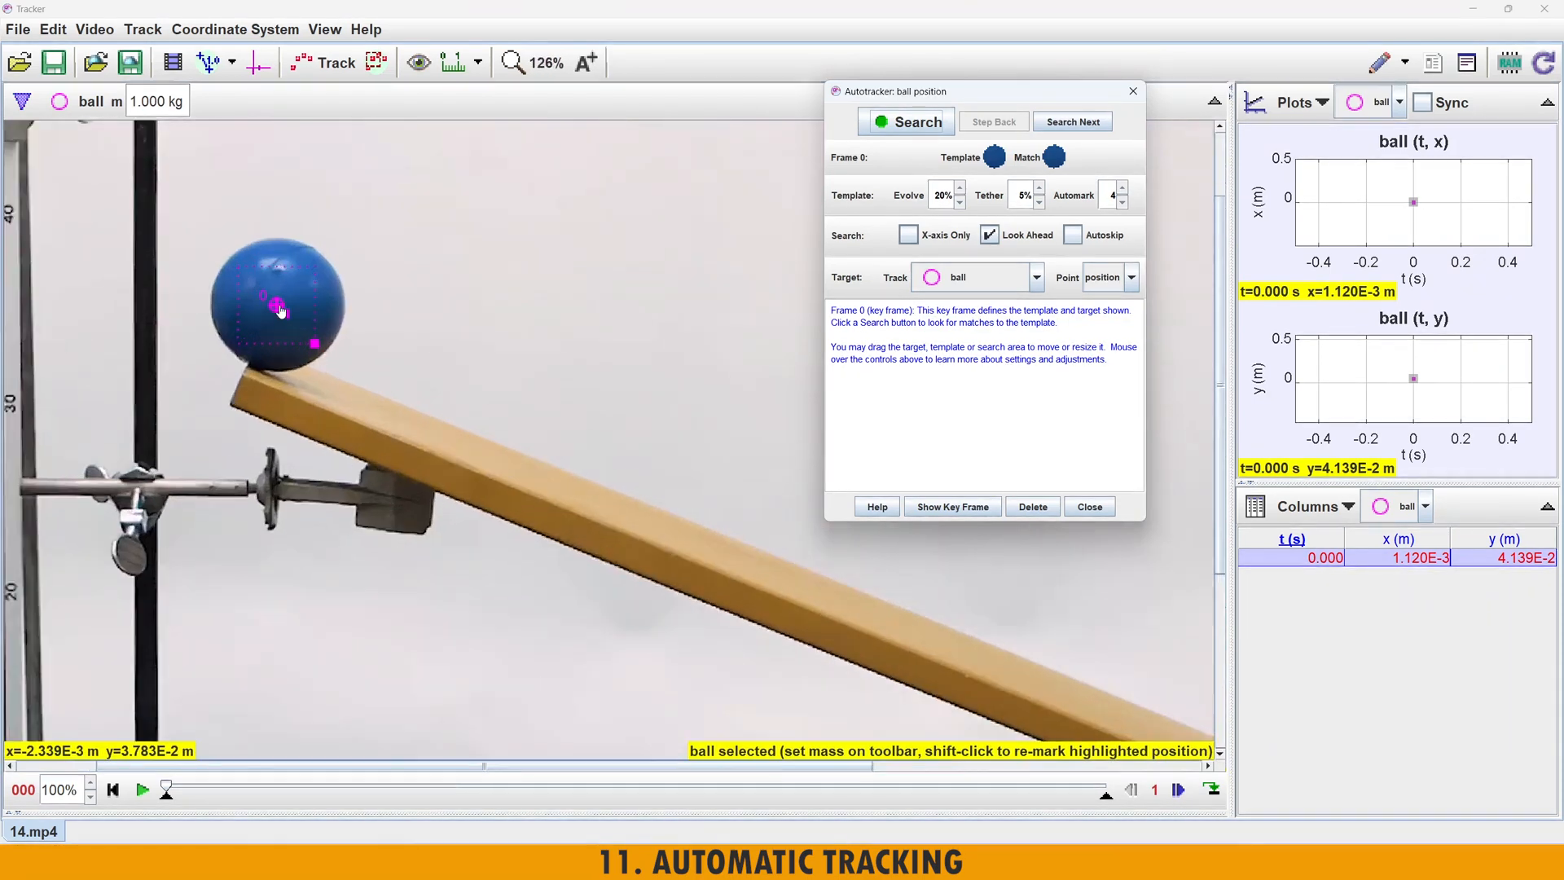
{"action": "scroll", "coordinate": [280, 311], "scroll_direction": "up", "scroll_amount": 2}
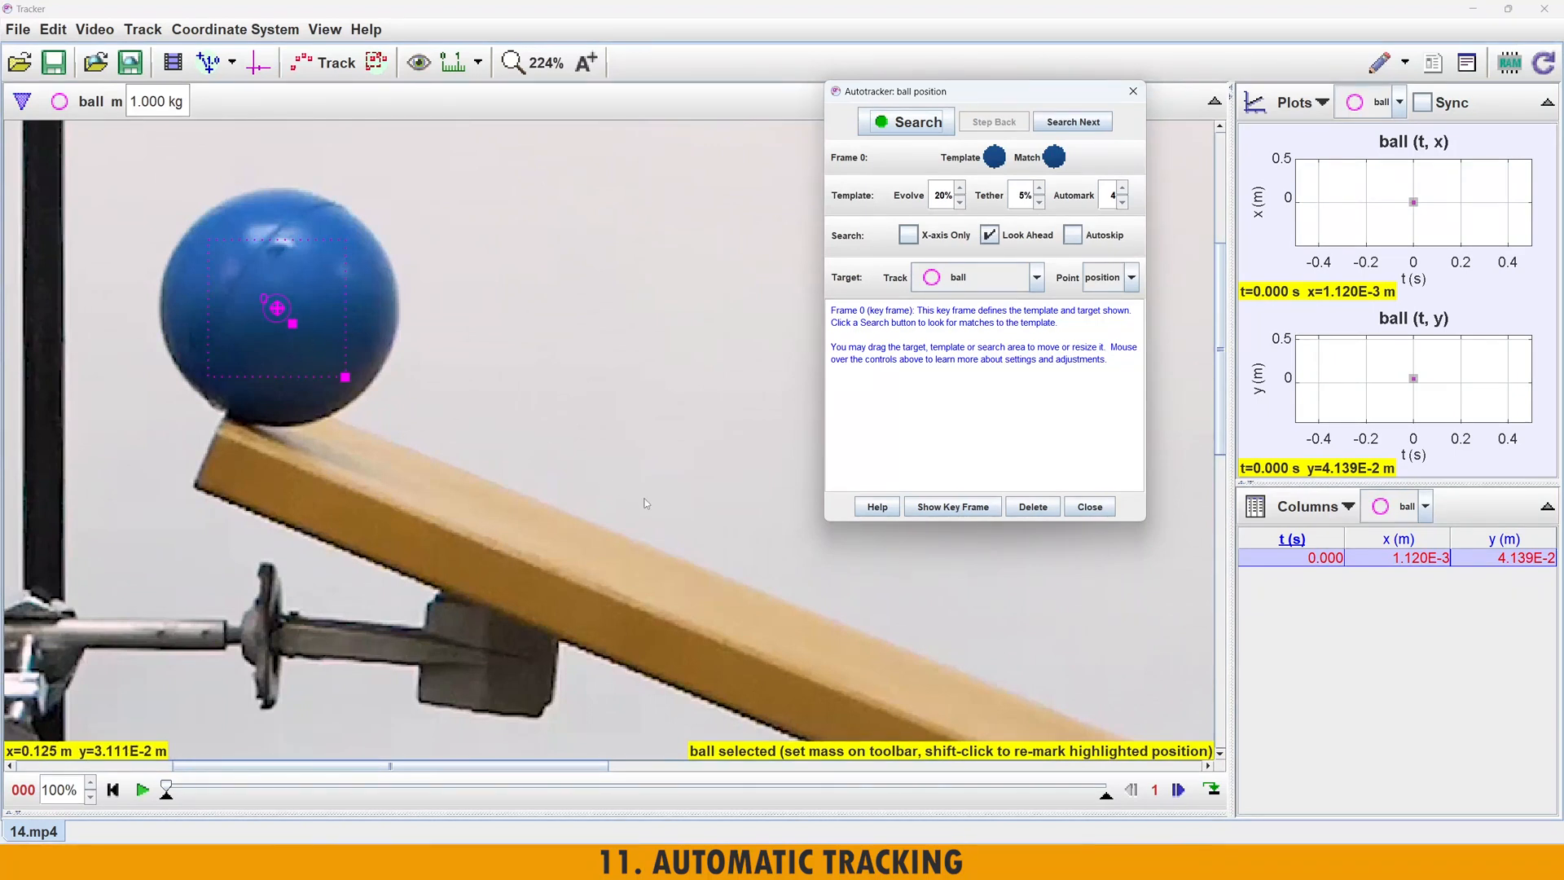
{"action": "left_click_drag", "start_coordinate": [646, 503], "coordinate": [428, 390]}
{"action": "left_click_drag", "start_coordinate": [323, 322], "coordinate": [555, 472]}
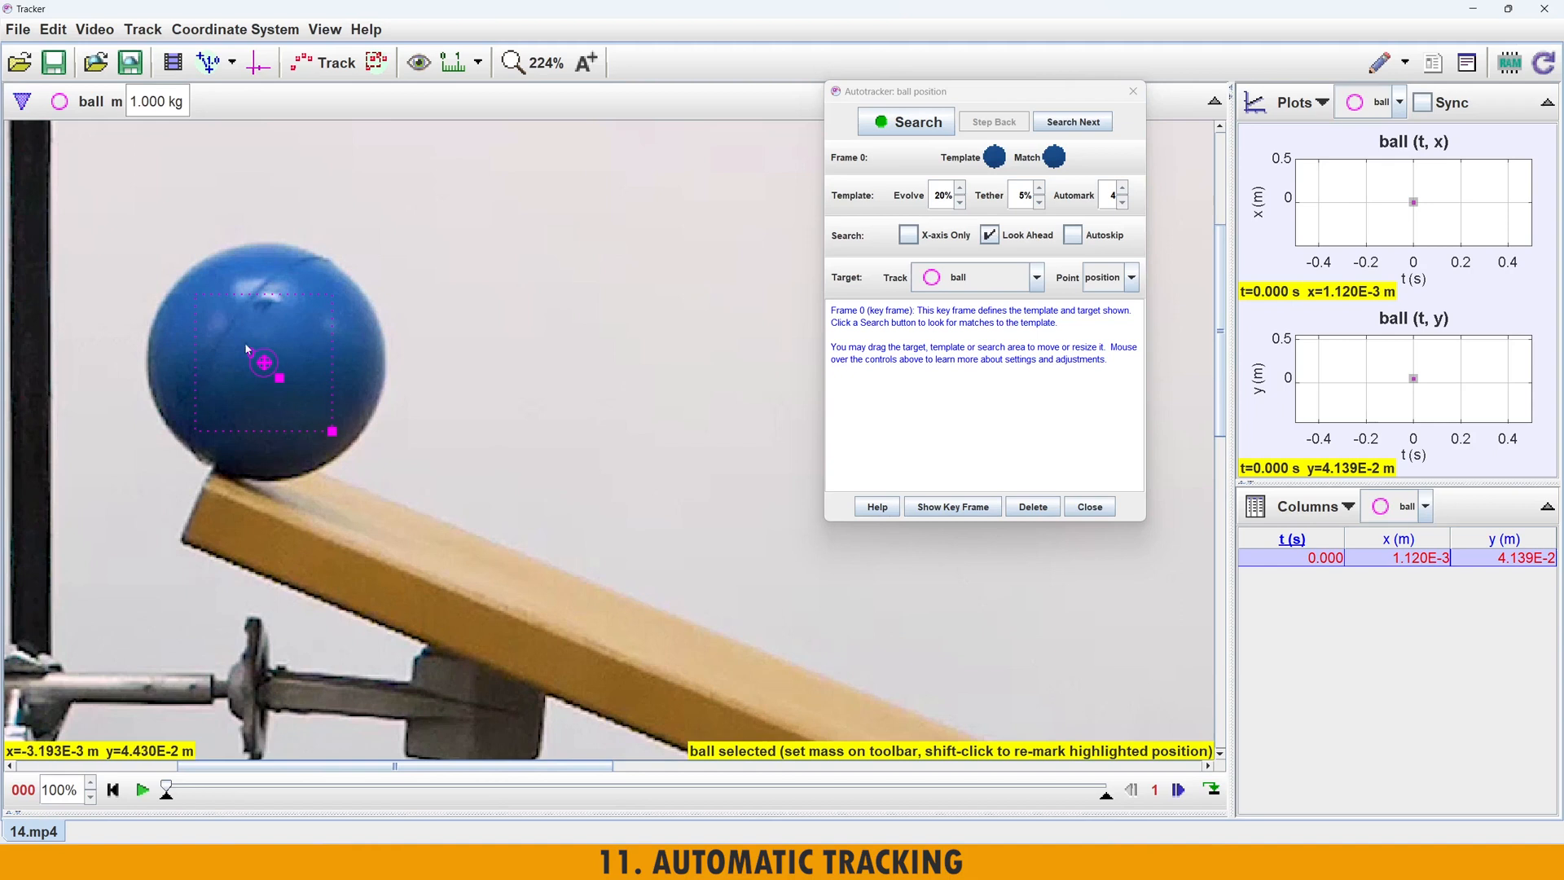
{"action": "left_click_drag", "start_coordinate": [332, 431], "coordinate": [409, 502]}
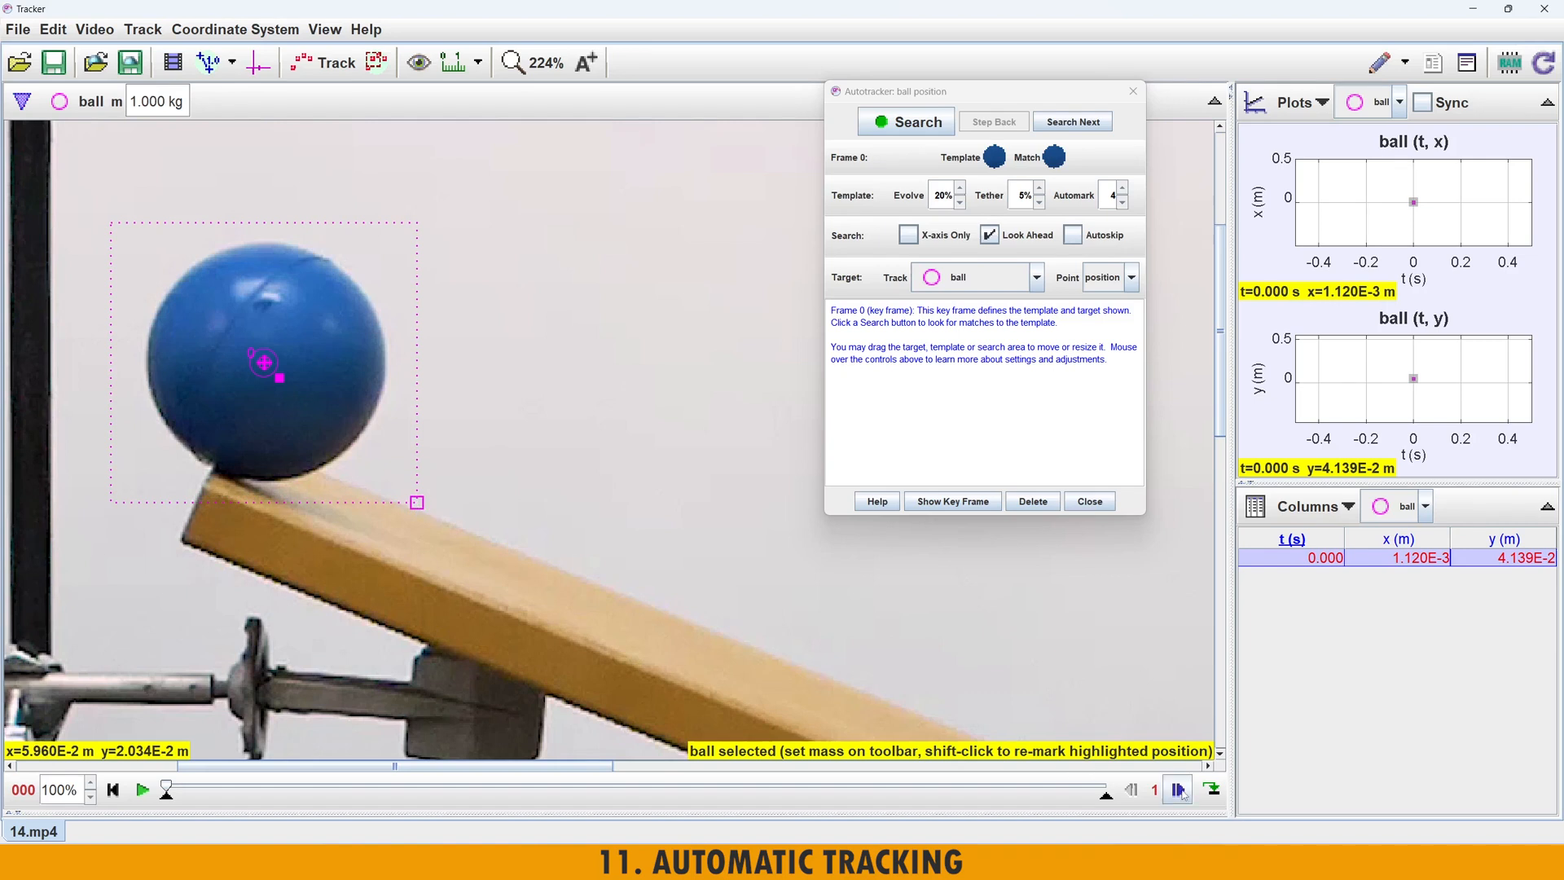
- Compare the ball's movement over one frame and over a step size of 5 with the search area, then return to frame 0
{"action": "left_click", "coordinate": [1179, 789]}
{"action": "left_click", "coordinate": [1133, 789]}
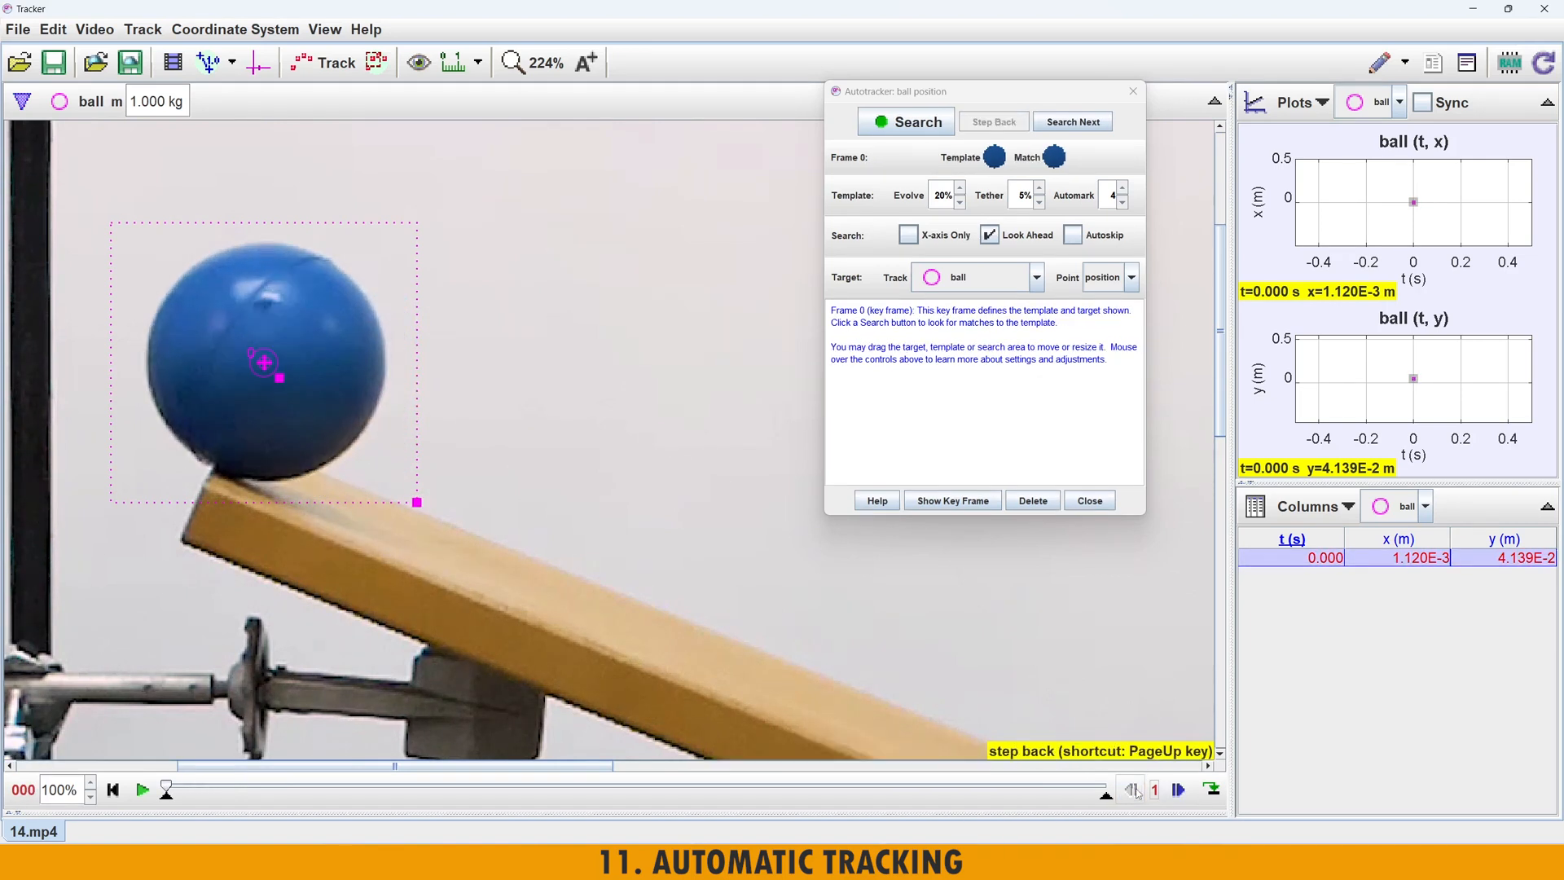
{"action": "left_click", "coordinate": [1154, 790]}
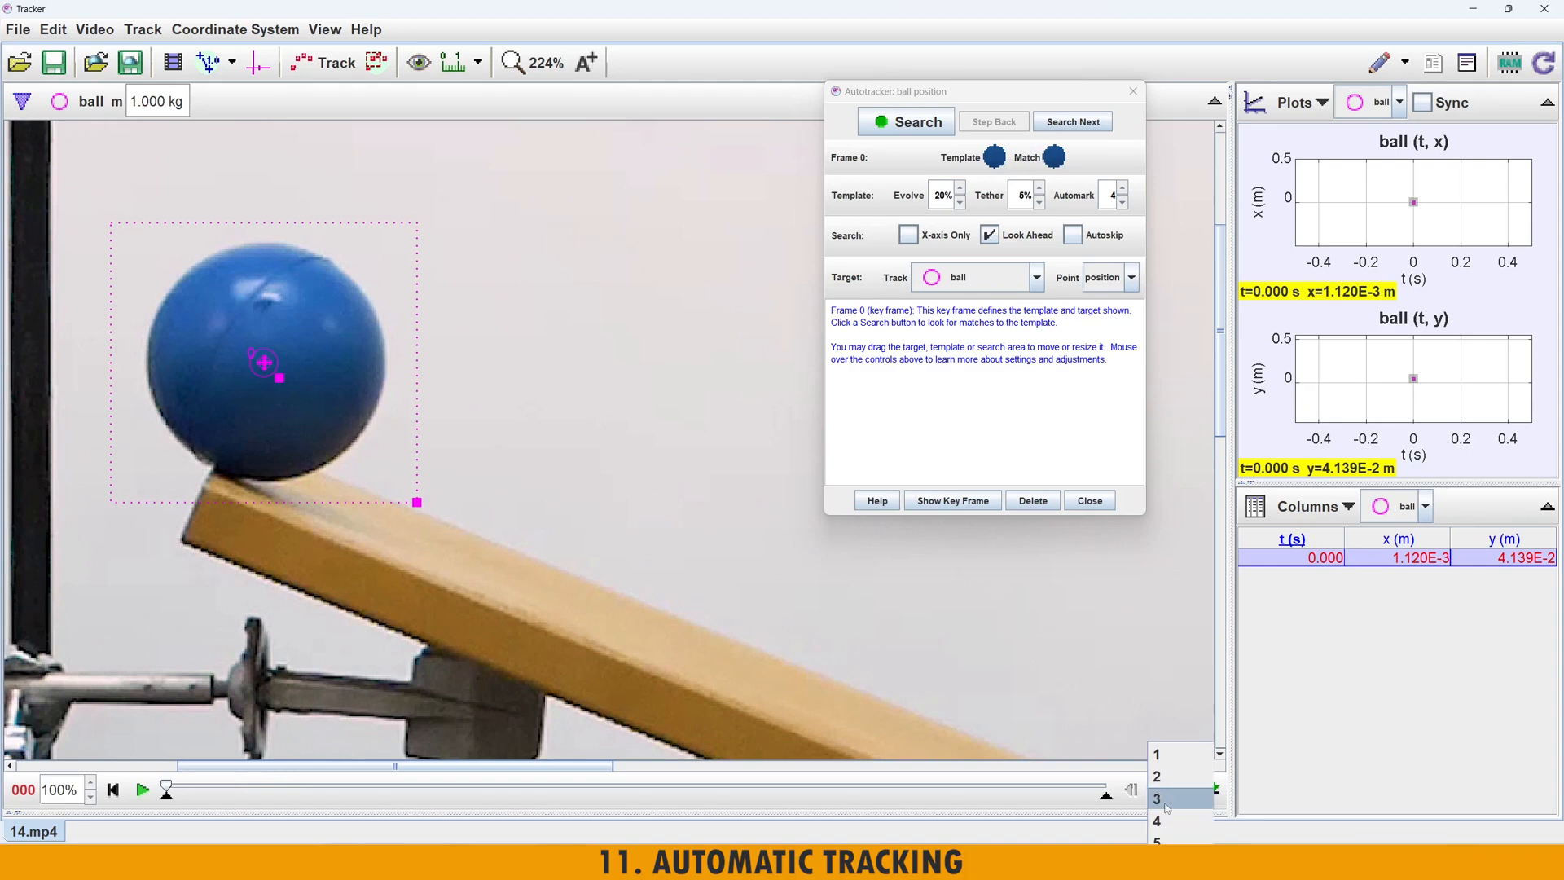
{"action": "left_click", "coordinate": [1166, 839]}
{"action": "left_click", "coordinate": [1179, 789]}
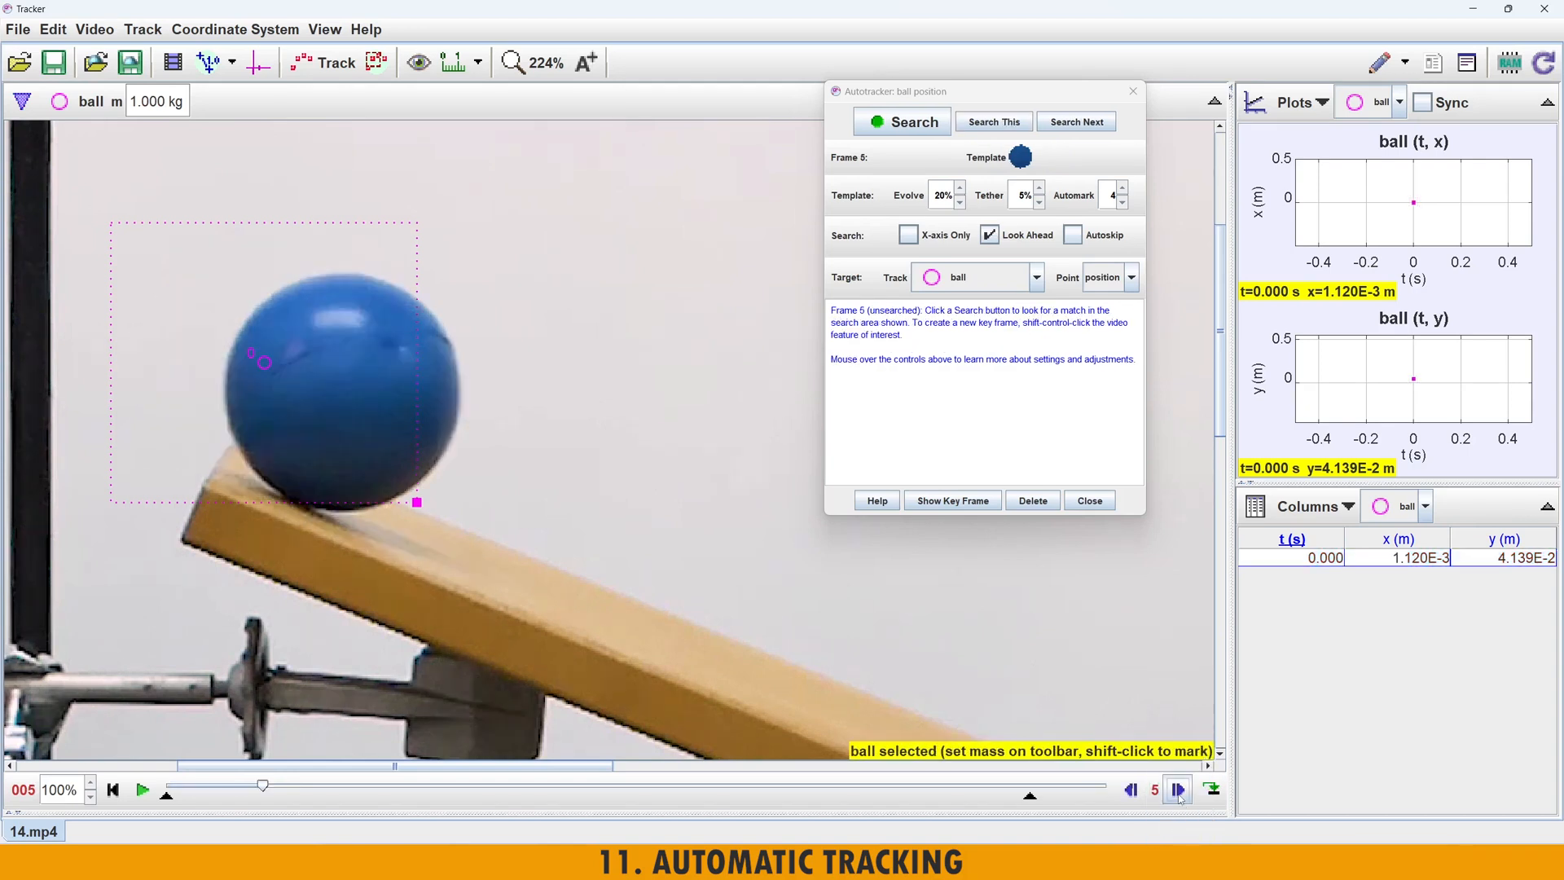
{"action": "left_click", "coordinate": [1130, 790]}
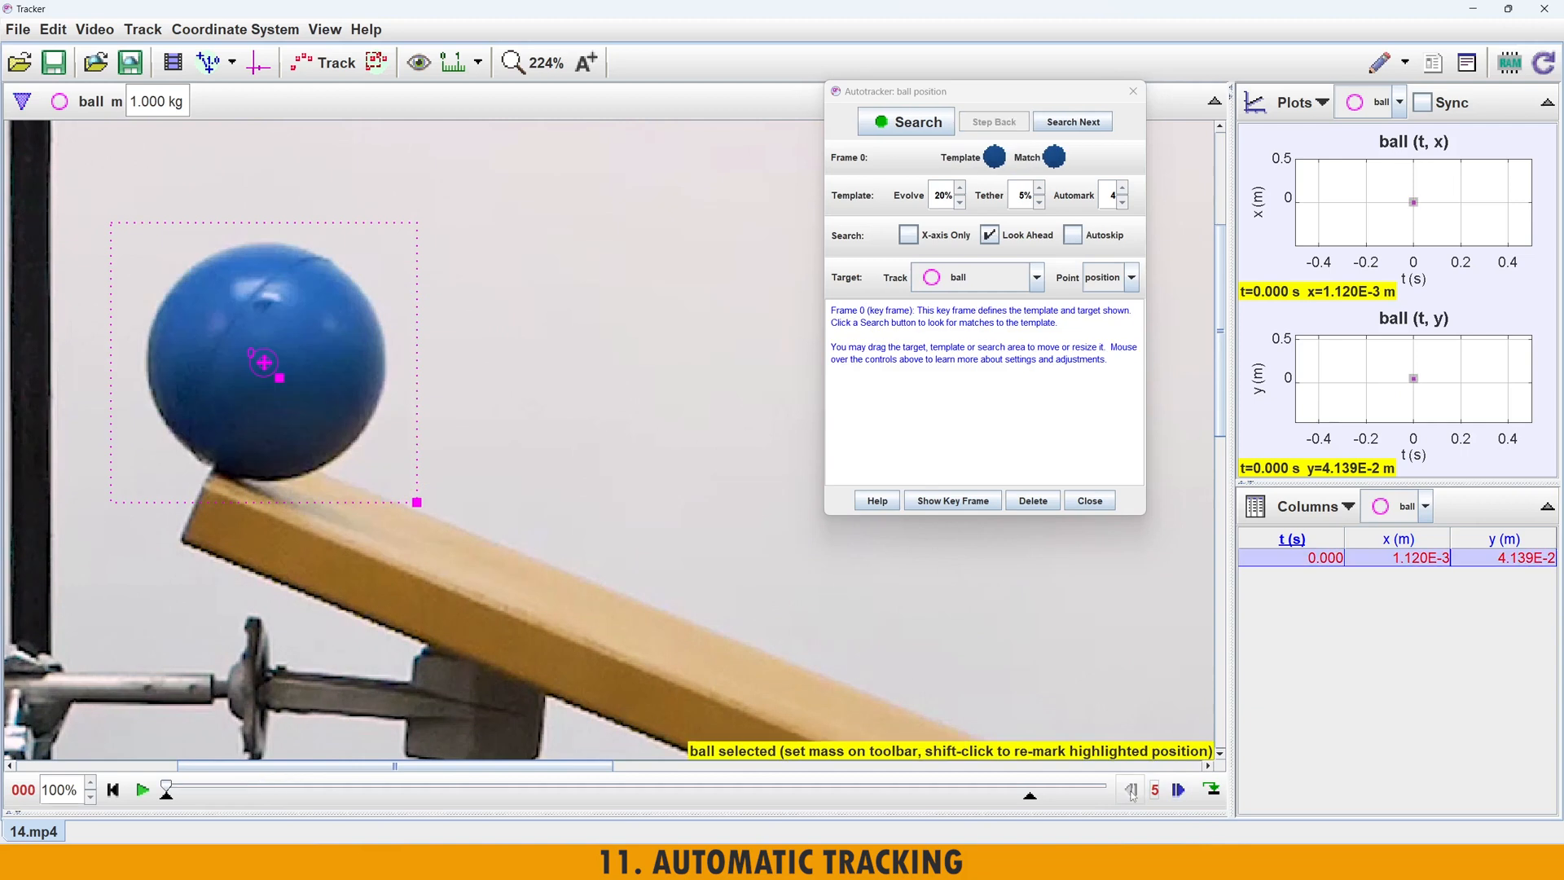
- Enlarge the circular template inside the ball and fine-tune the target position and search area around it
{"action": "left_click_drag", "start_coordinate": [281, 385], "coordinate": [298, 398]}
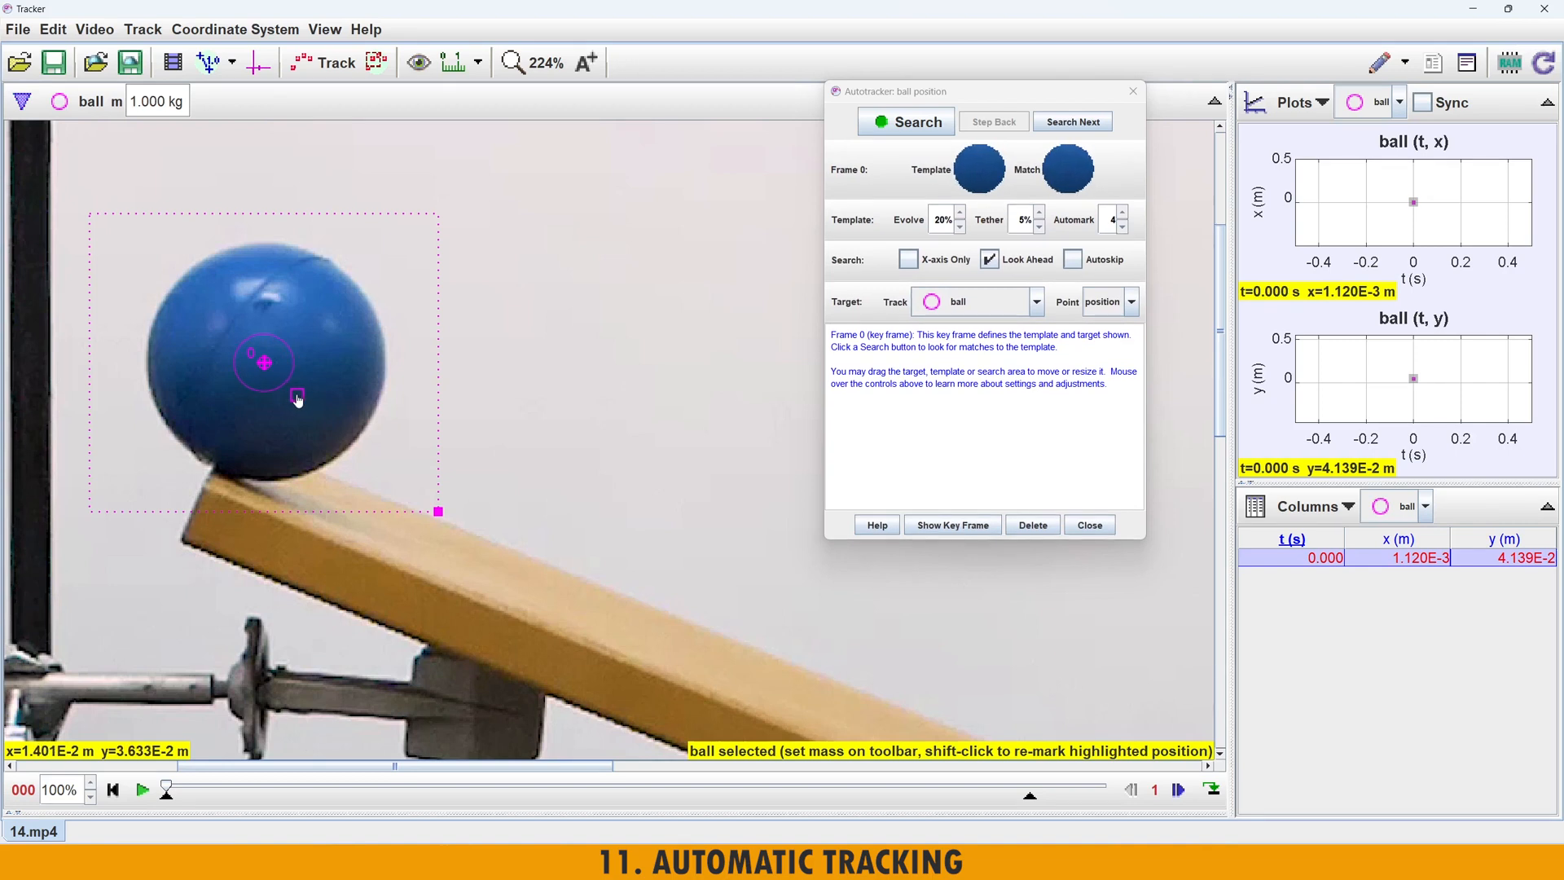
{"action": "left_click_drag", "start_coordinate": [298, 398], "coordinate": [298, 397]}
{"action": "mouse_move", "coordinate": [976, 185]}
{"action": "left_click_drag", "start_coordinate": [265, 367], "coordinate": [266, 364]}
{"action": "mouse_move", "coordinate": [439, 512]}
{"action": "left_mouse_down"}
{"action": "mouse_move", "coordinate": [450, 517]}
{"action": "mouse_move", "coordinate": [431, 523]}
{"action": "left_mouse_up"}
{"action": "left_click_drag", "start_coordinate": [297, 399], "coordinate": [301, 405]}
{"action": "left_click_drag", "start_coordinate": [267, 364], "coordinate": [267, 362]}
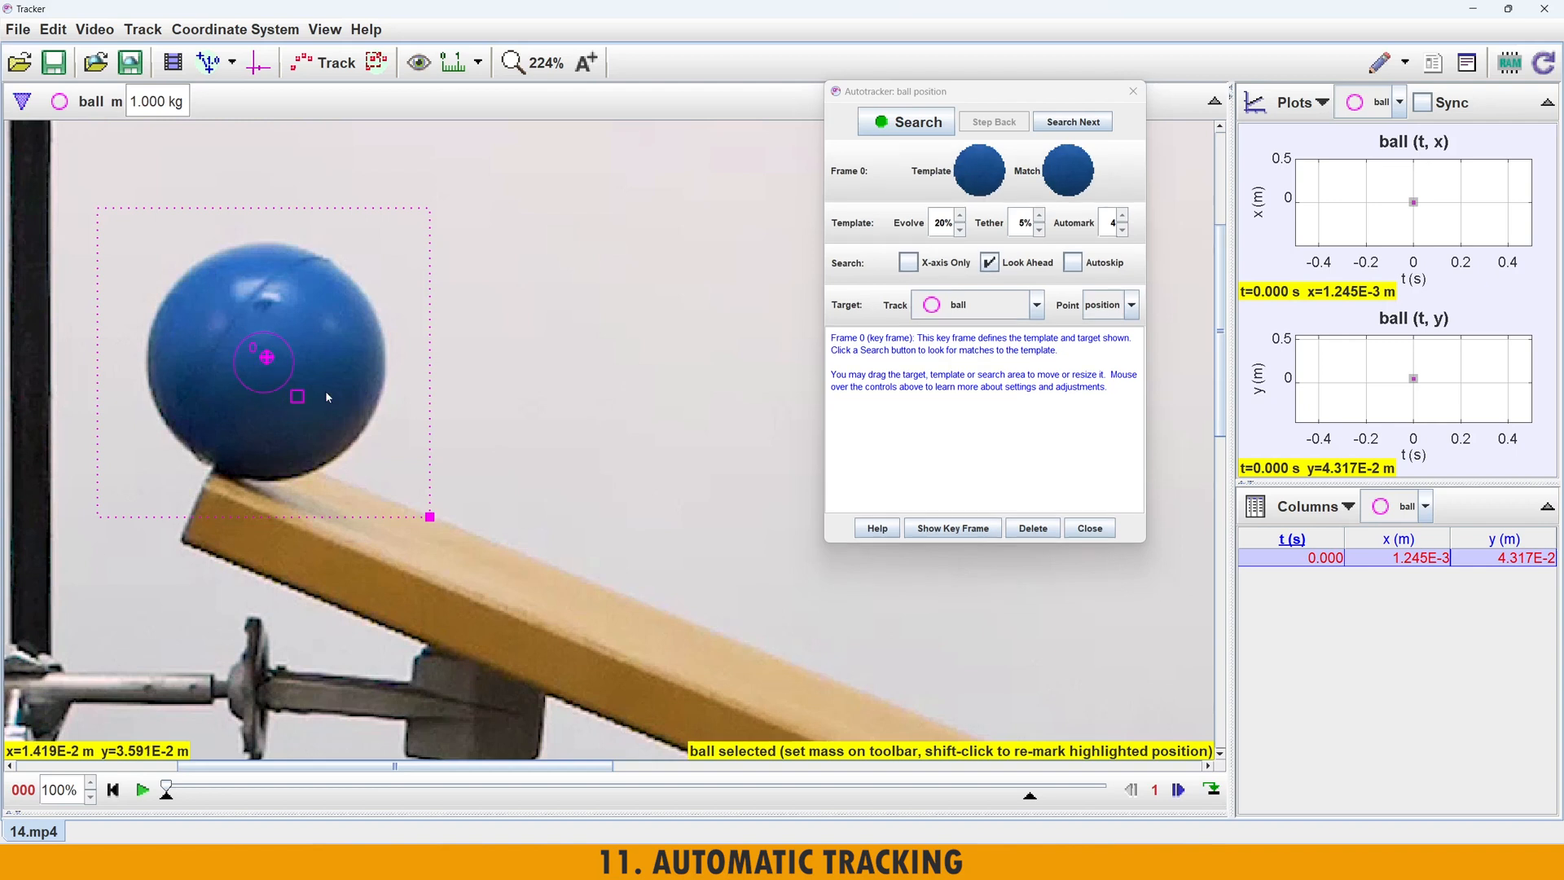
- Run the autotracker search to mark the ball automatically along the ramp, and move the Autotracker dialog off the track
{"action": "scroll", "coordinate": [325, 389], "scroll_direction": "down", "scroll_amount": 8}
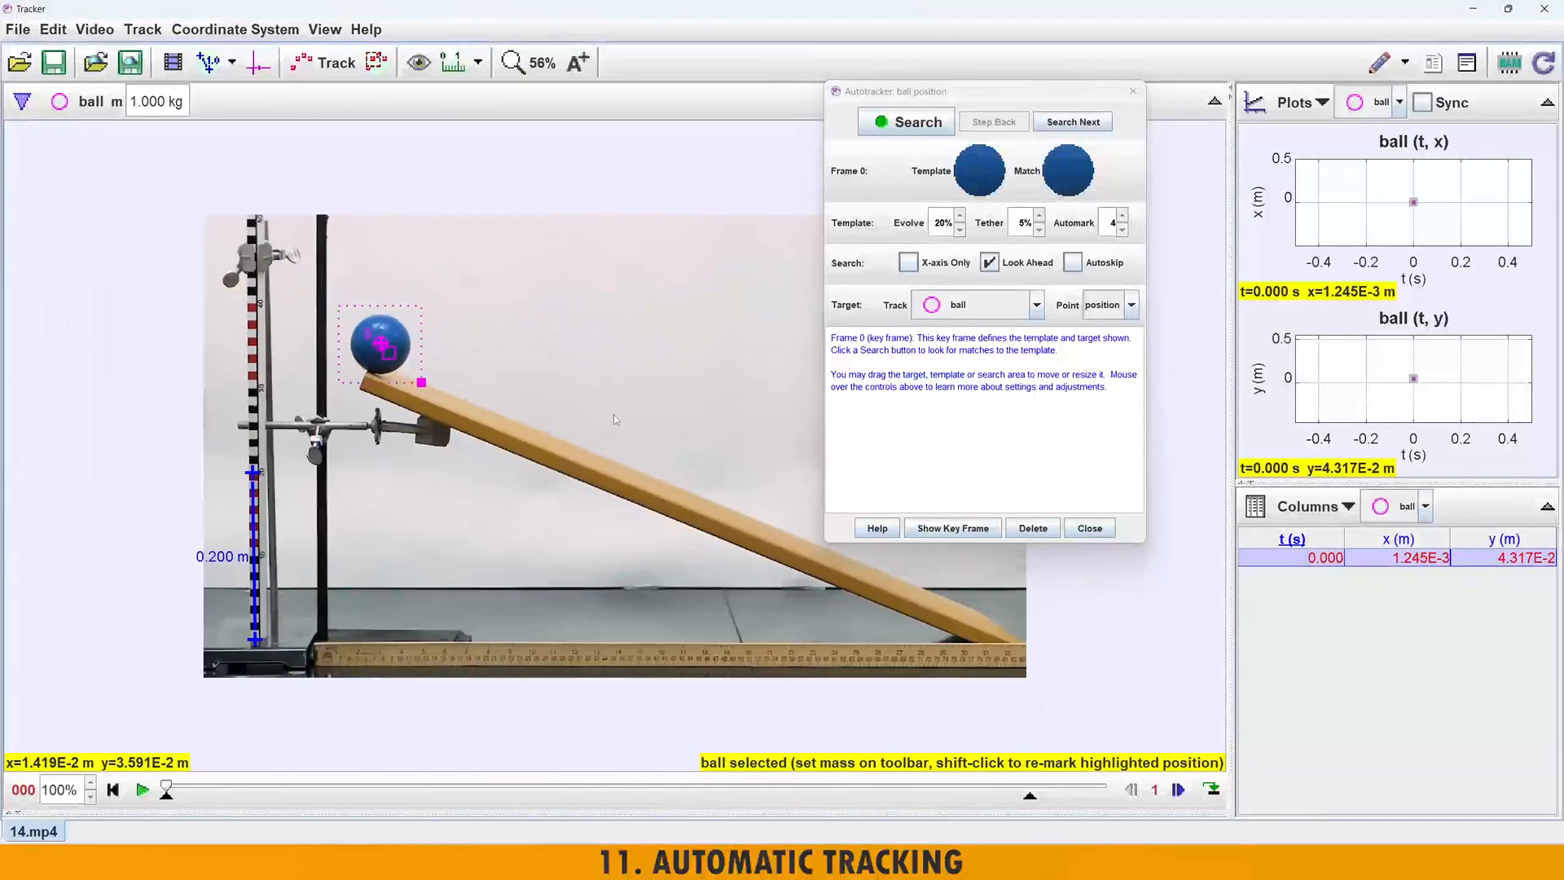
{"action": "left_click", "coordinate": [929, 128]}
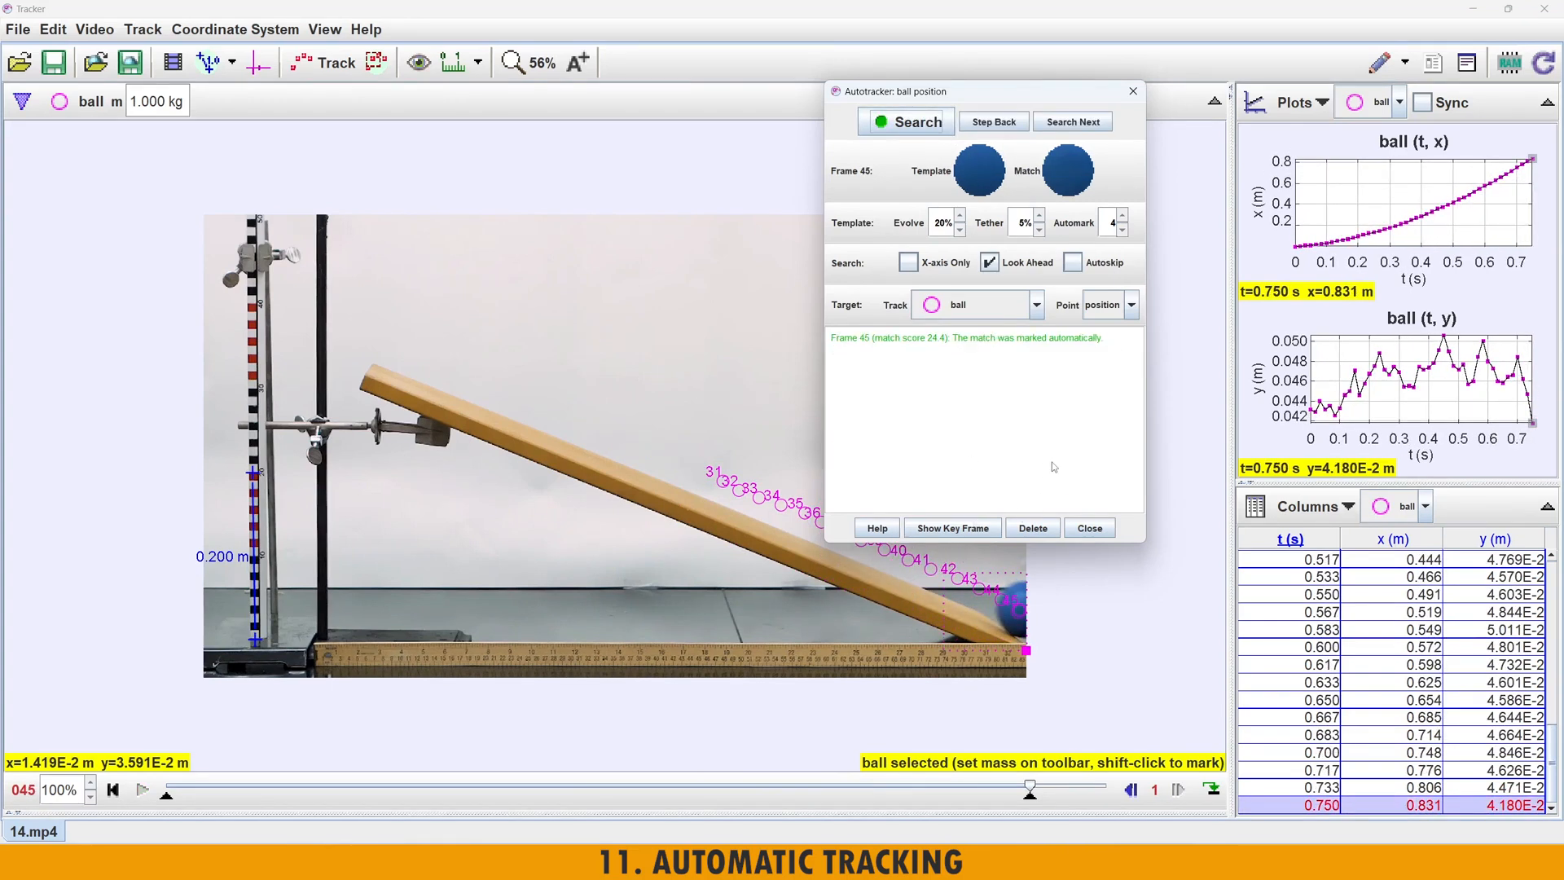
{"action": "left_click_drag", "start_coordinate": [1033, 95], "coordinate": [1081, 59]}
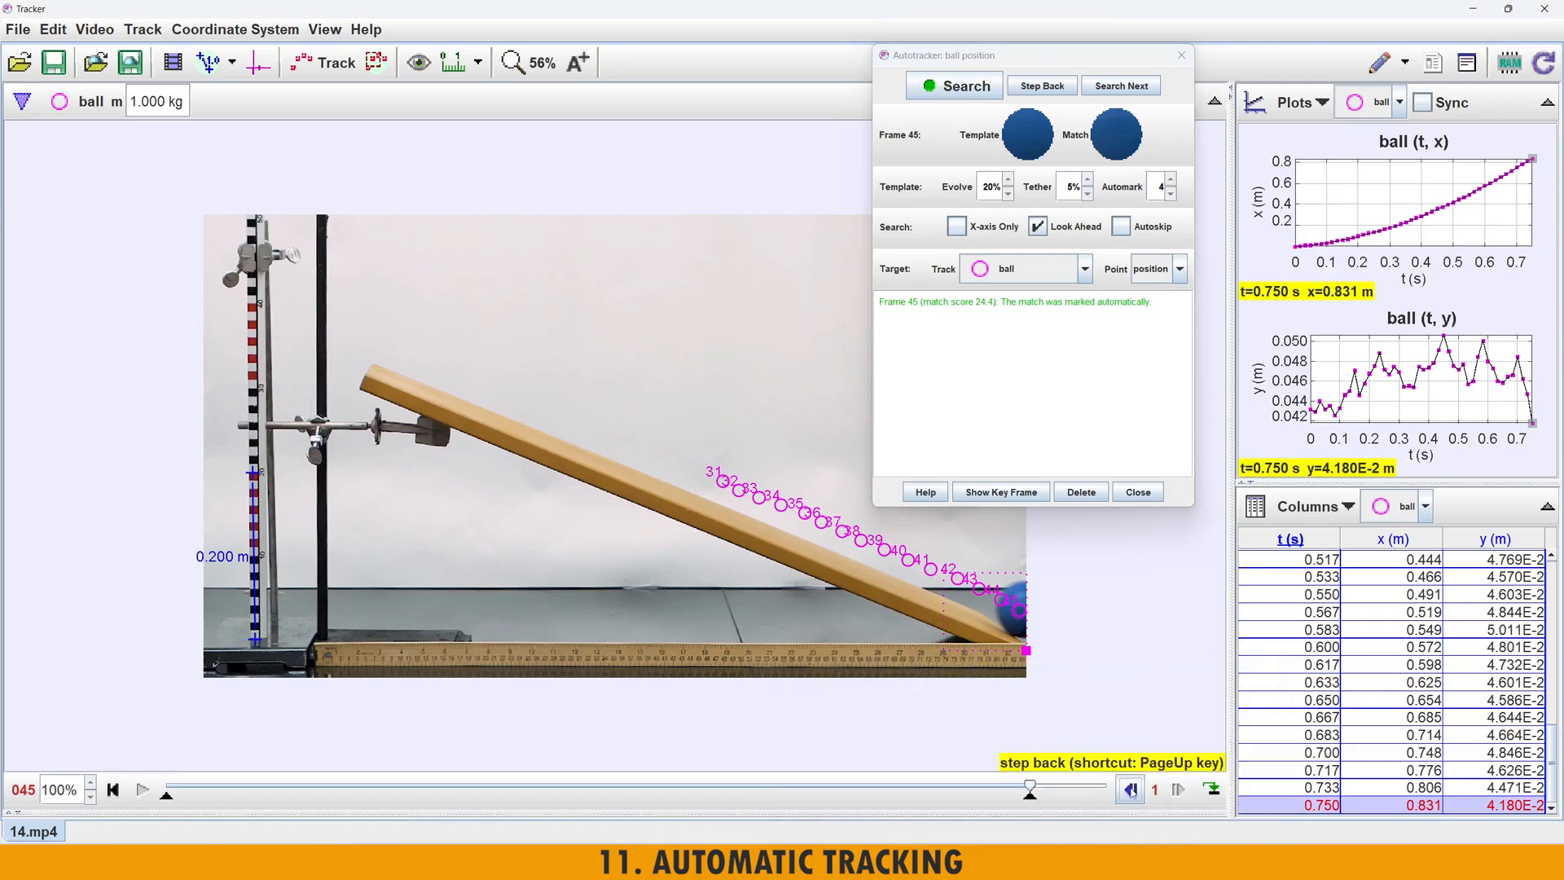
- Step back through the autotracked frames from 45 to 36 to examine the marked ball positions
{"action": "left_click", "coordinate": [1131, 790]}
{"action": "left_click", "coordinate": [1131, 790]}
{"action": "left_click", "coordinate": [1131, 790]}
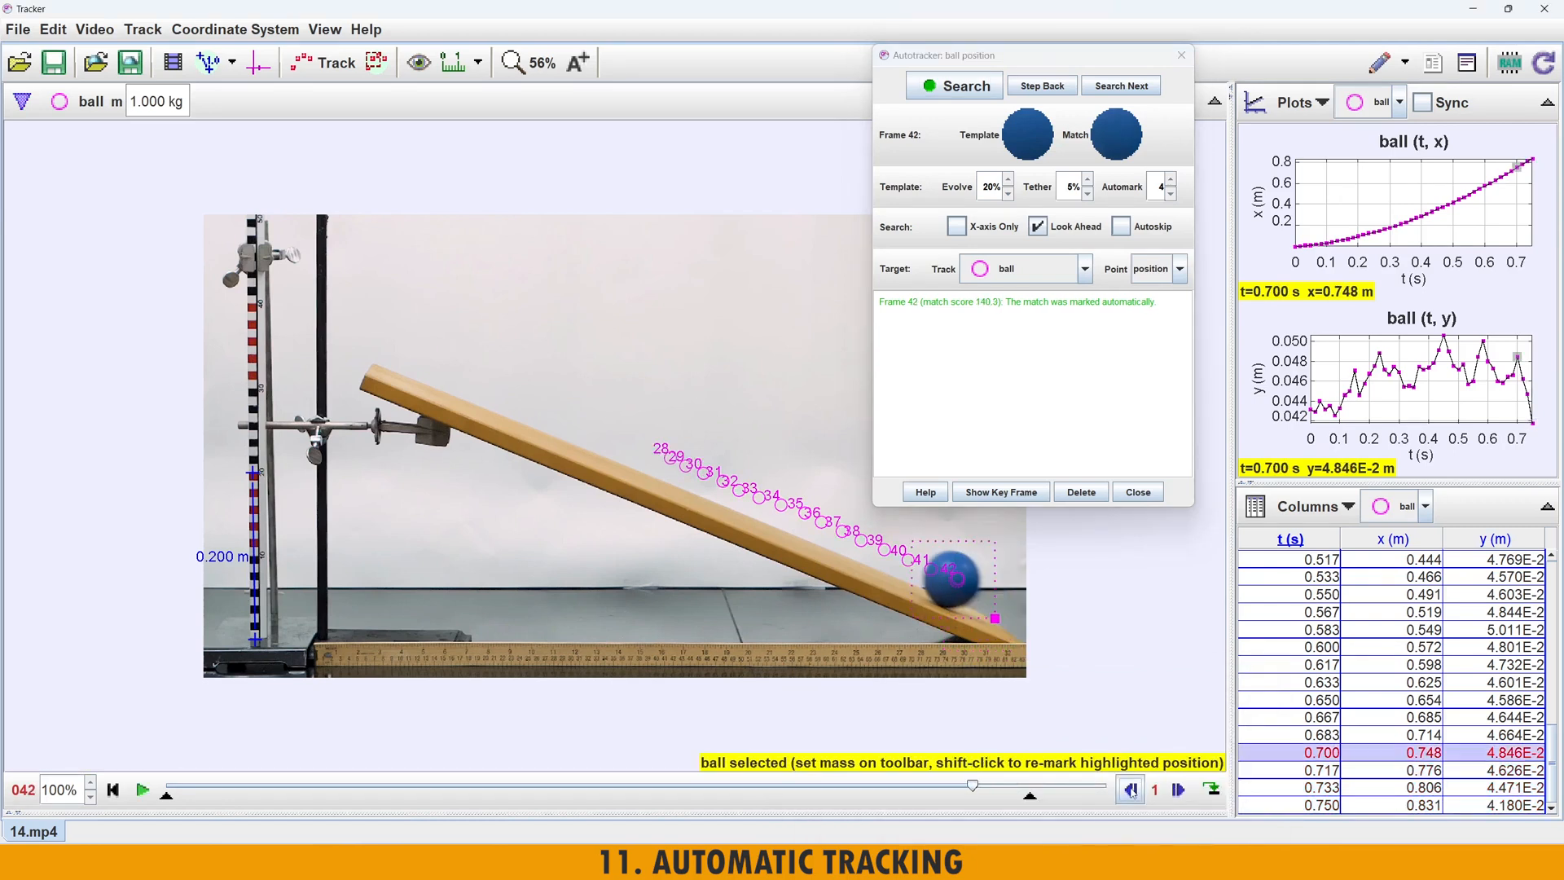
{"action": "left_click", "coordinate": [1130, 791]}
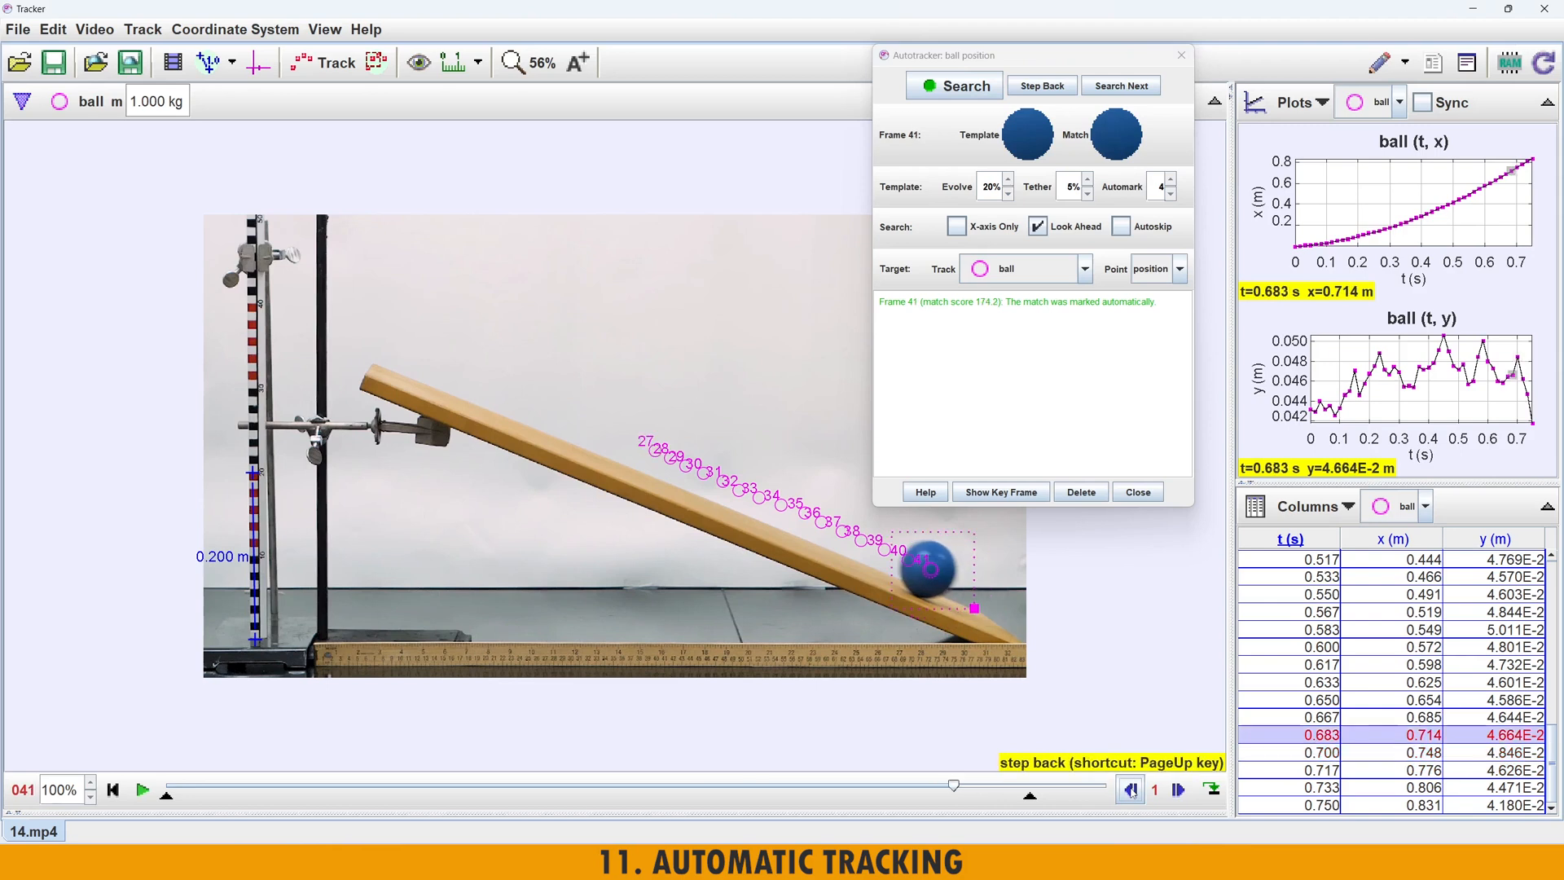
{"action": "left_click", "coordinate": [1131, 790]}
{"action": "left_click", "coordinate": [1130, 790]}
{"action": "left_click", "coordinate": [1131, 790]}
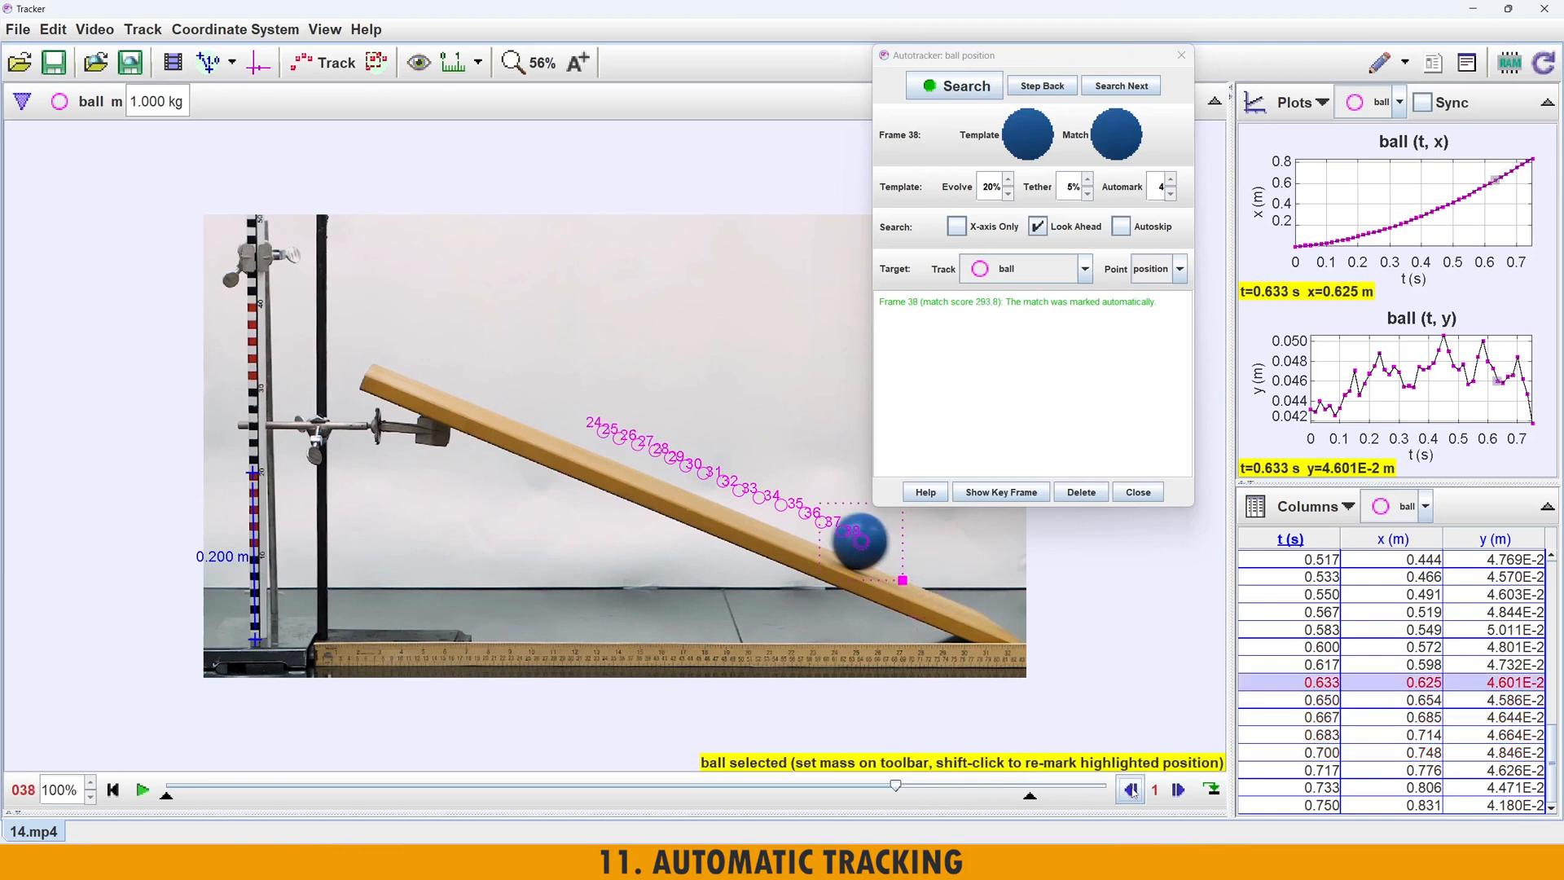
{"action": "left_click", "coordinate": [1131, 790]}
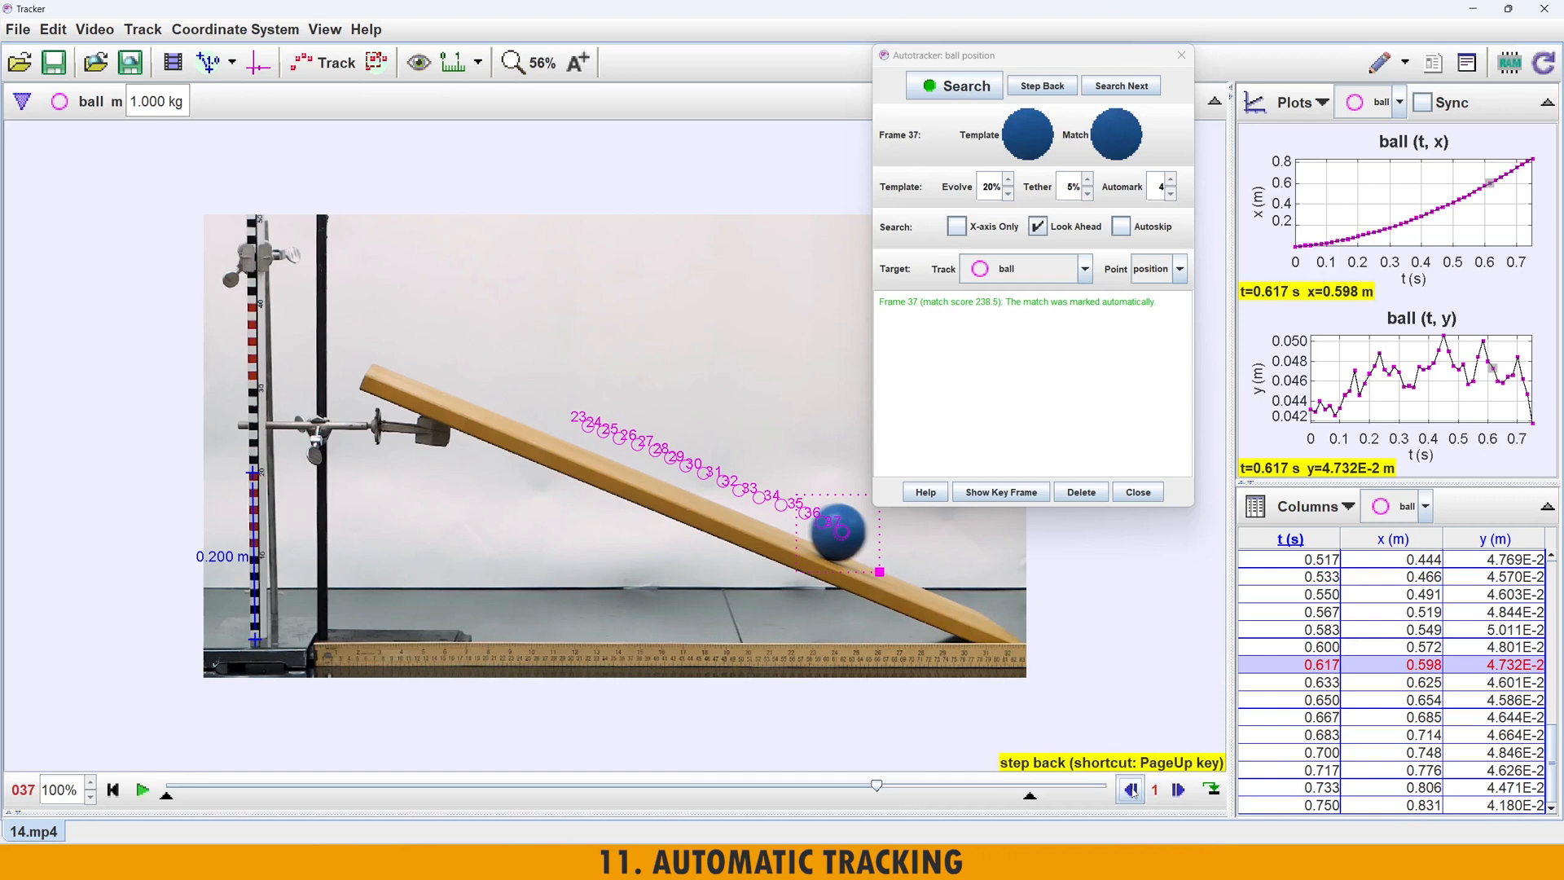
{"action": "left_click", "coordinate": [1131, 790]}
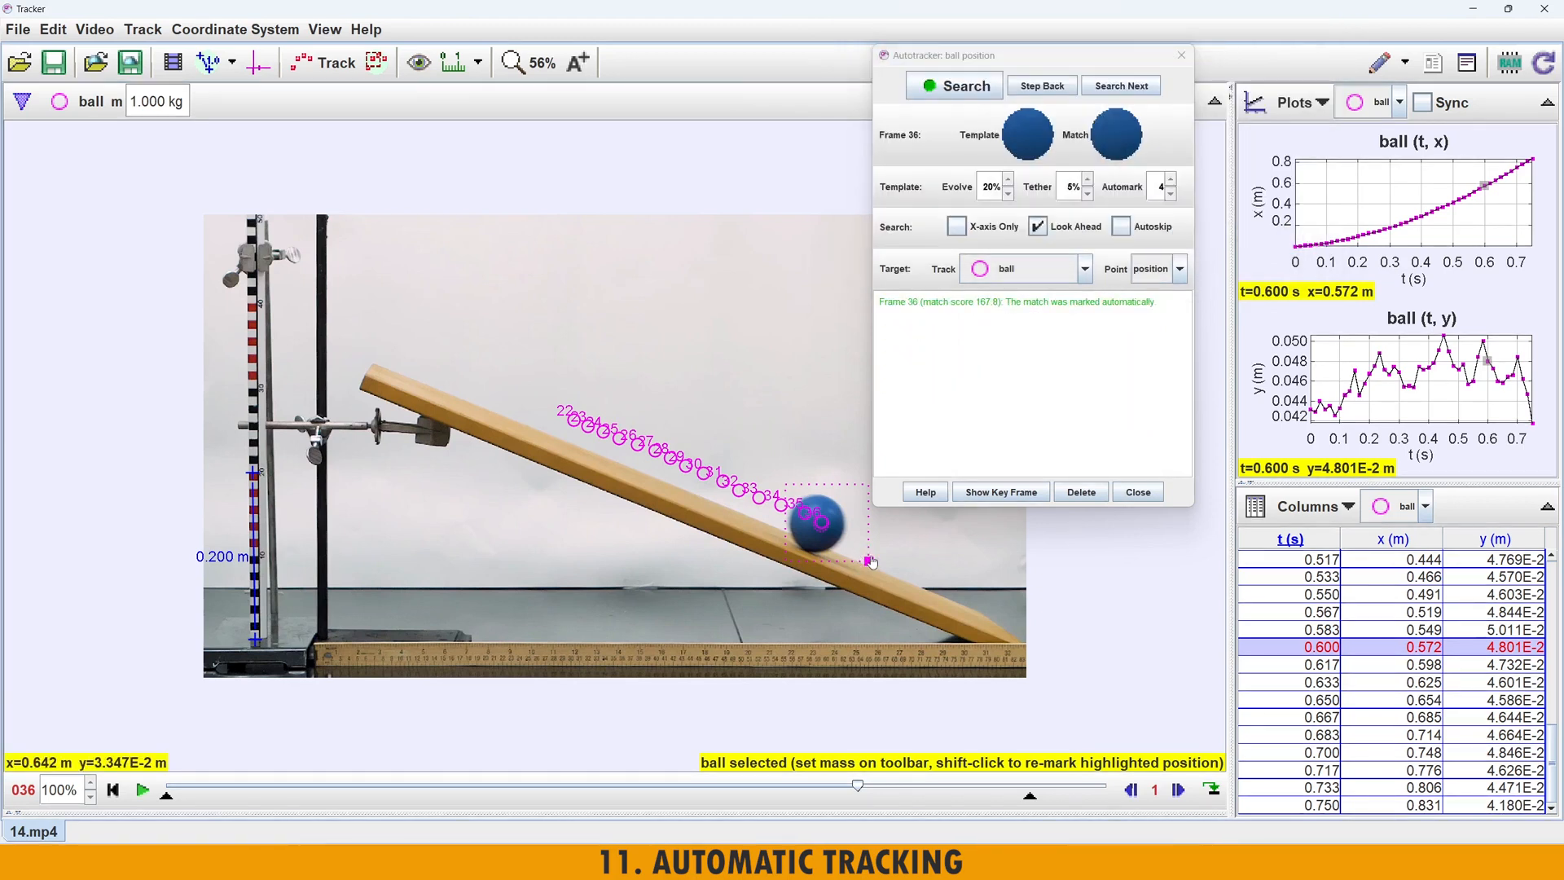
- Change the ball track's footprint to diamond
{"action": "left_click", "coordinate": [85, 104]}
{"action": "mouse_move", "coordinate": [127, 201]}
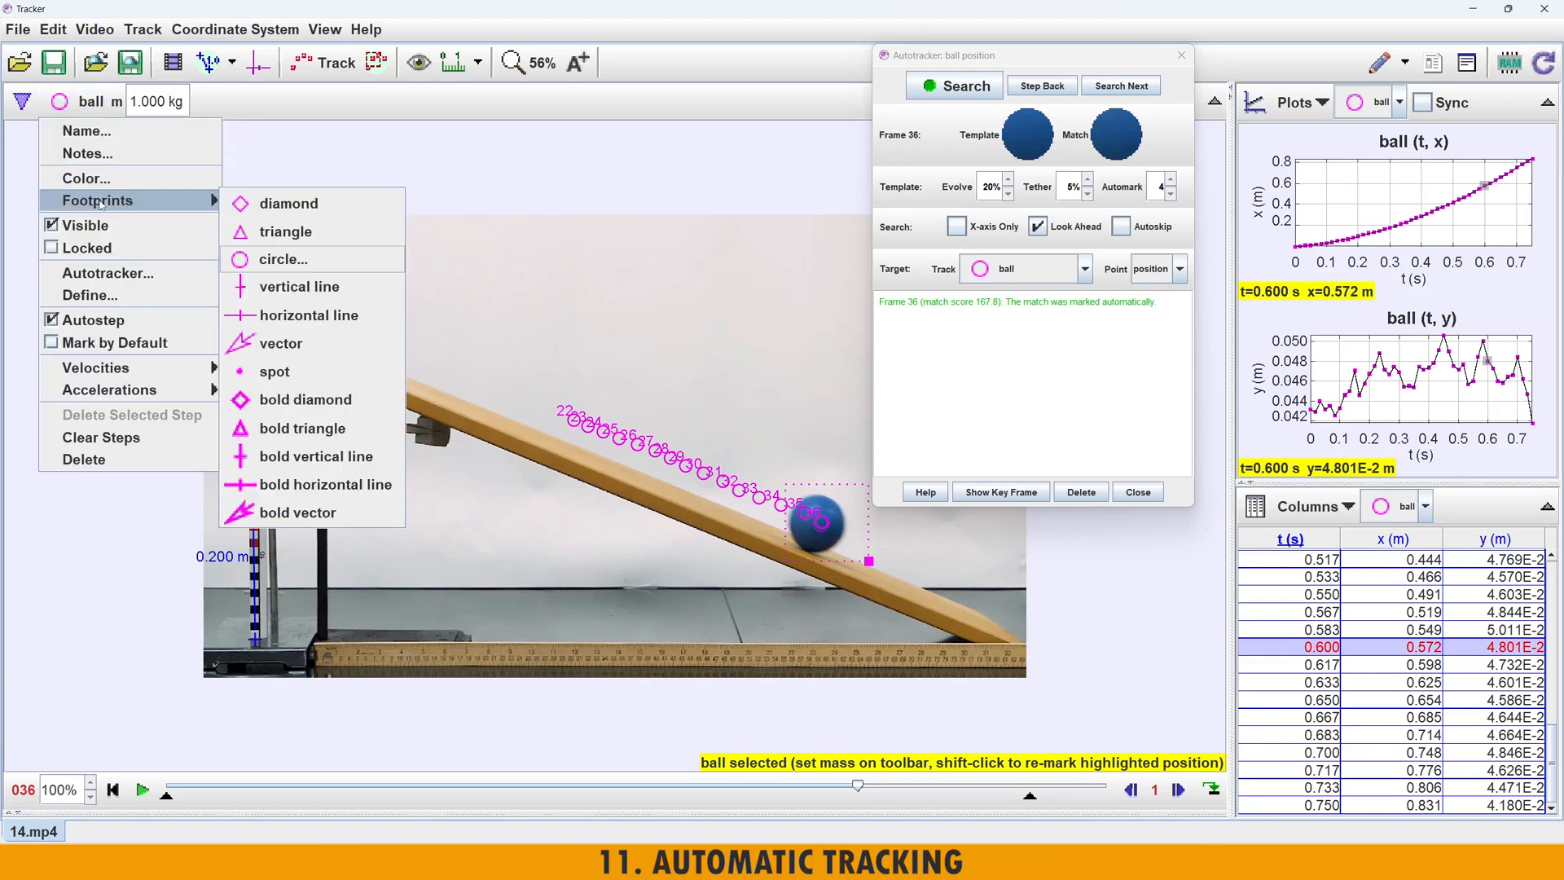
{"action": "left_click", "coordinate": [289, 204]}
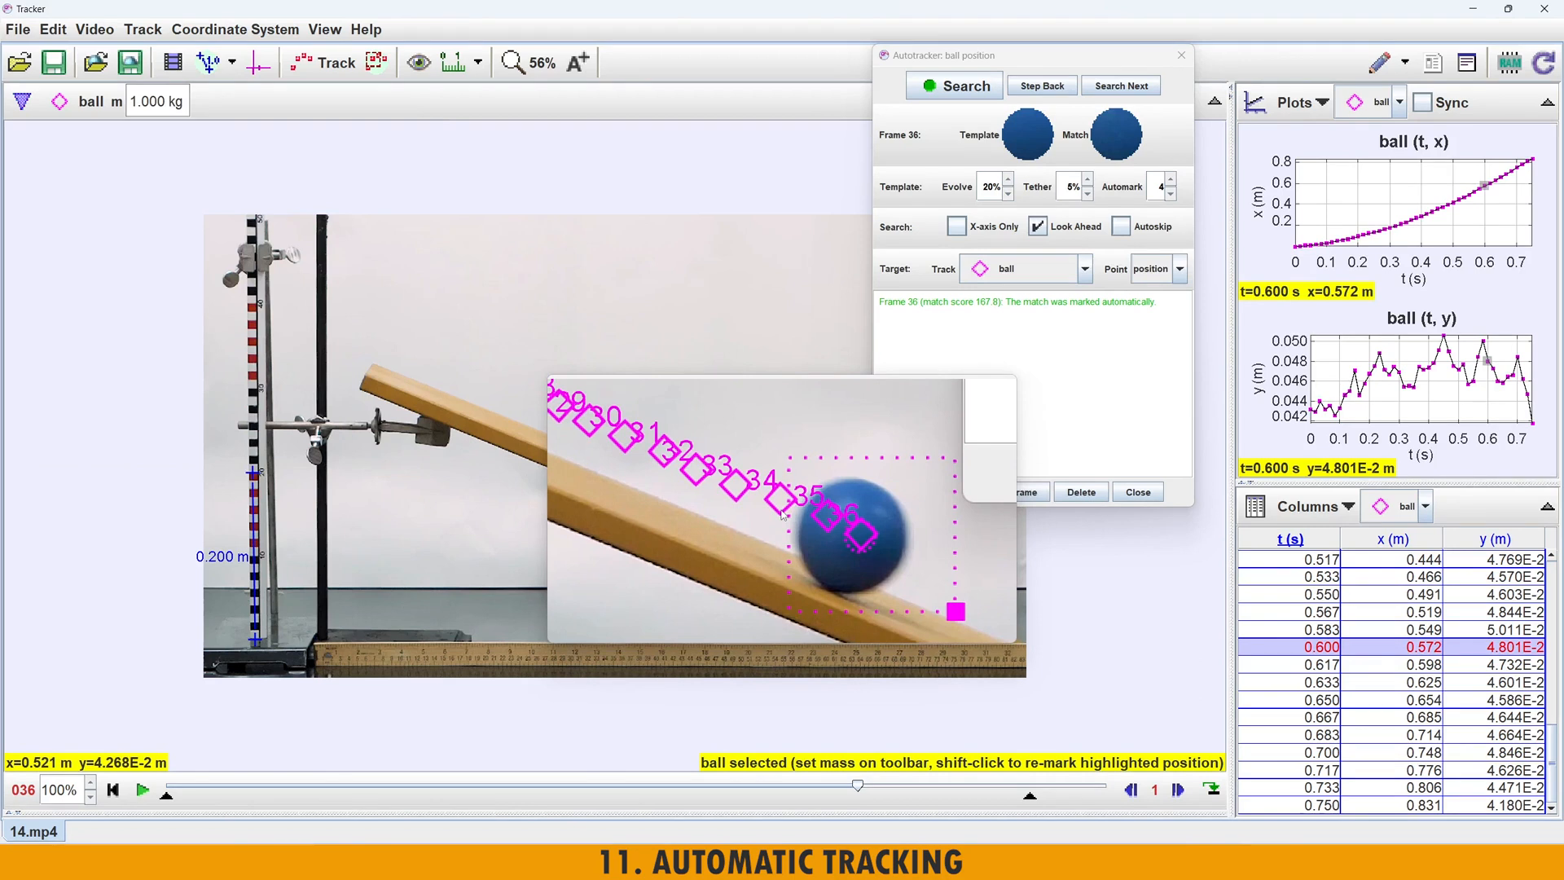
- Hide the ball's position markers and show them again
{"action": "left_click", "coordinate": [420, 65]}
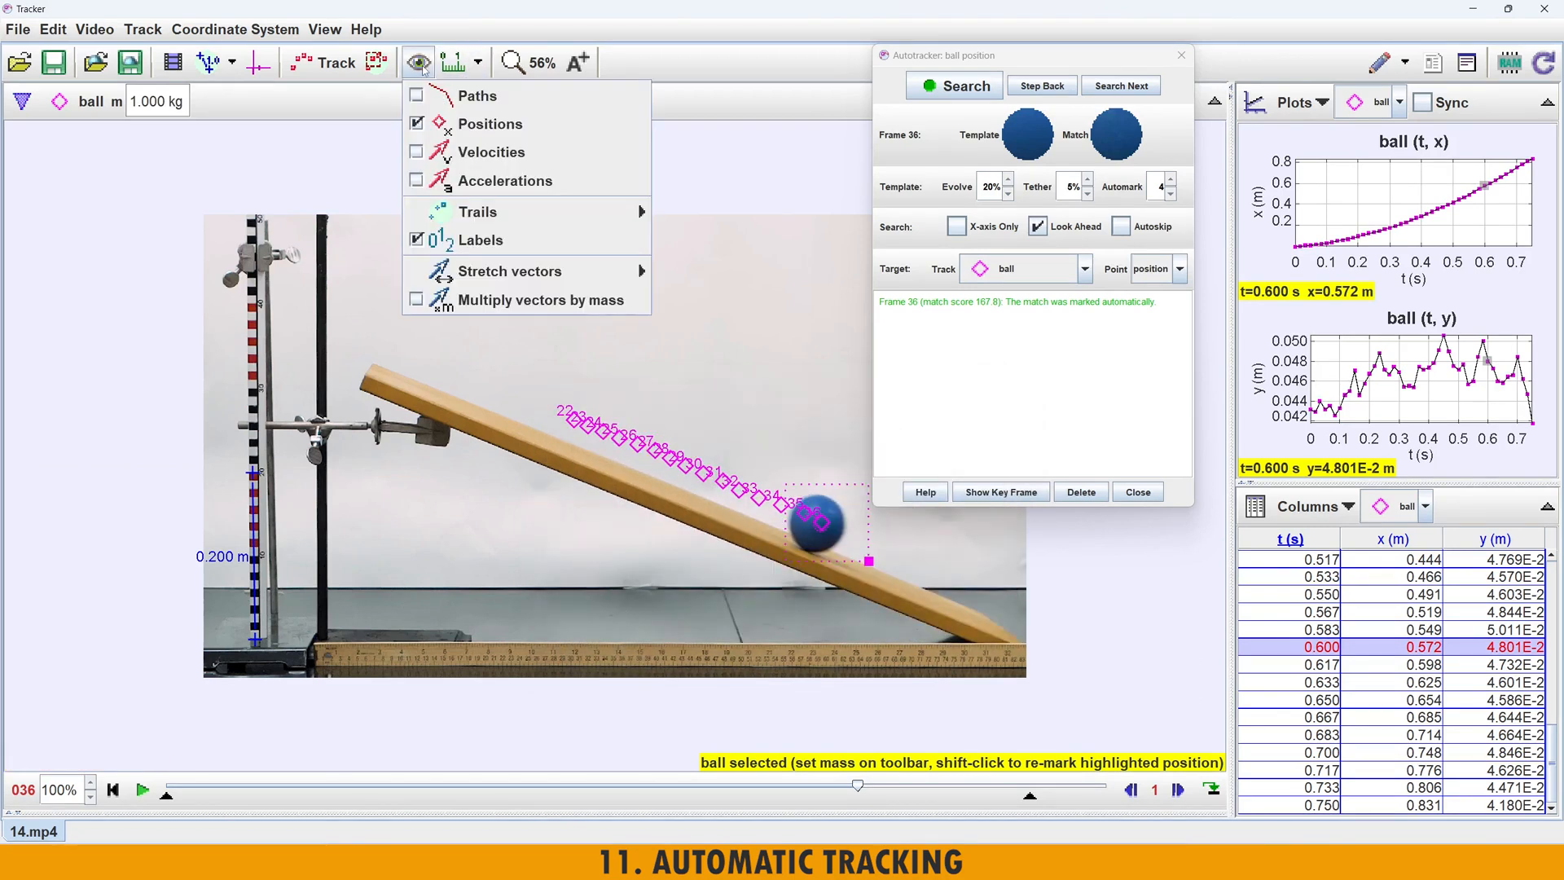
{"action": "left_click", "coordinate": [418, 124]}
{"action": "left_click", "coordinate": [419, 63]}
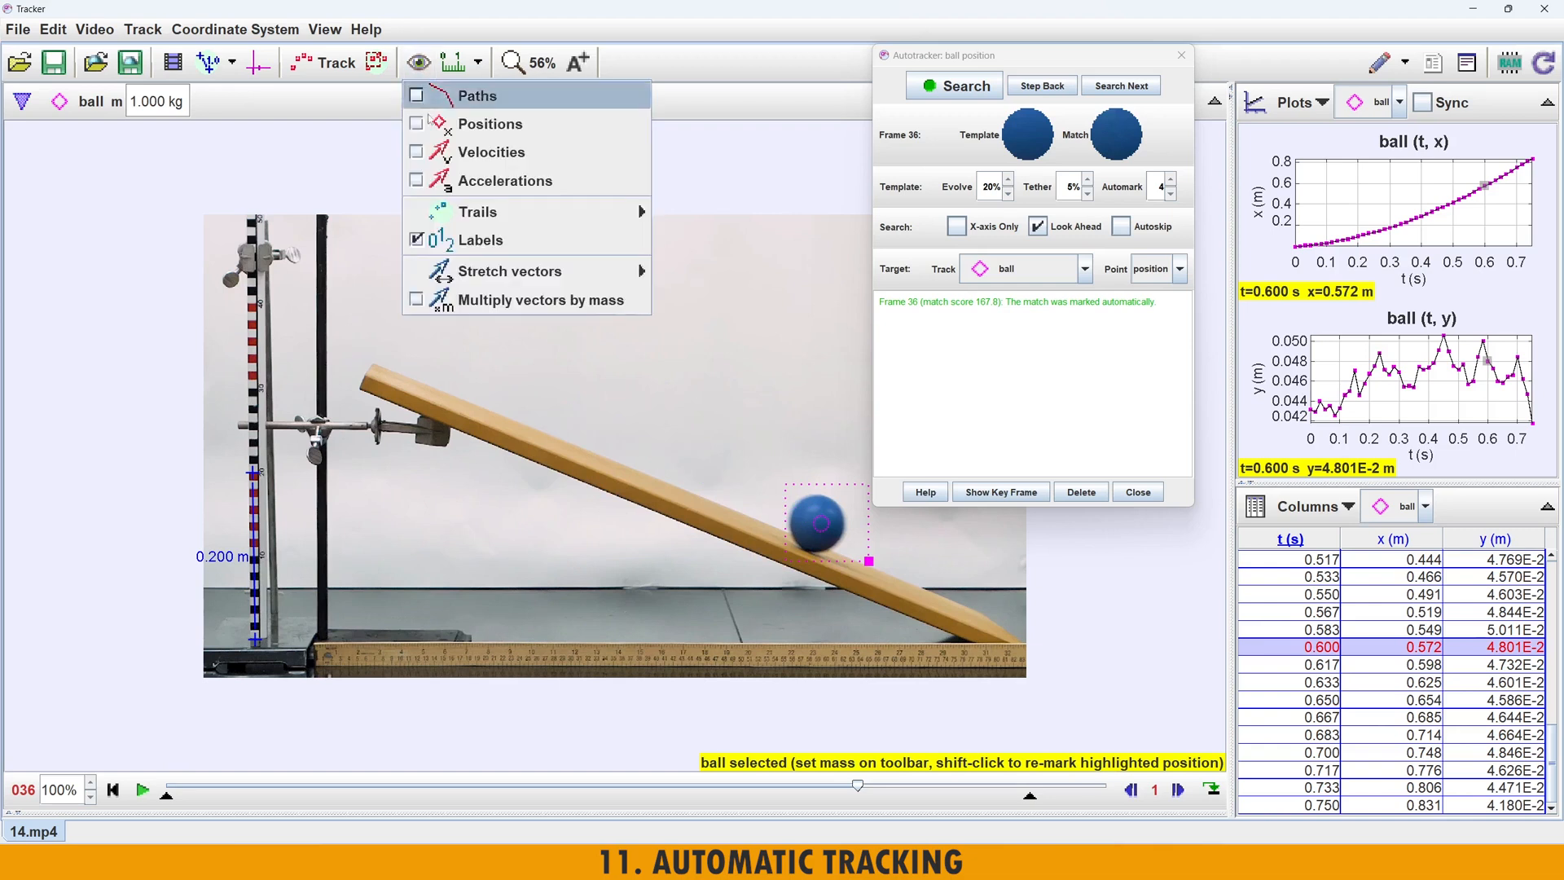
{"action": "left_click", "coordinate": [423, 124]}
- Hide the step number labels and show the ball's path
{"action": "left_click", "coordinate": [419, 64]}
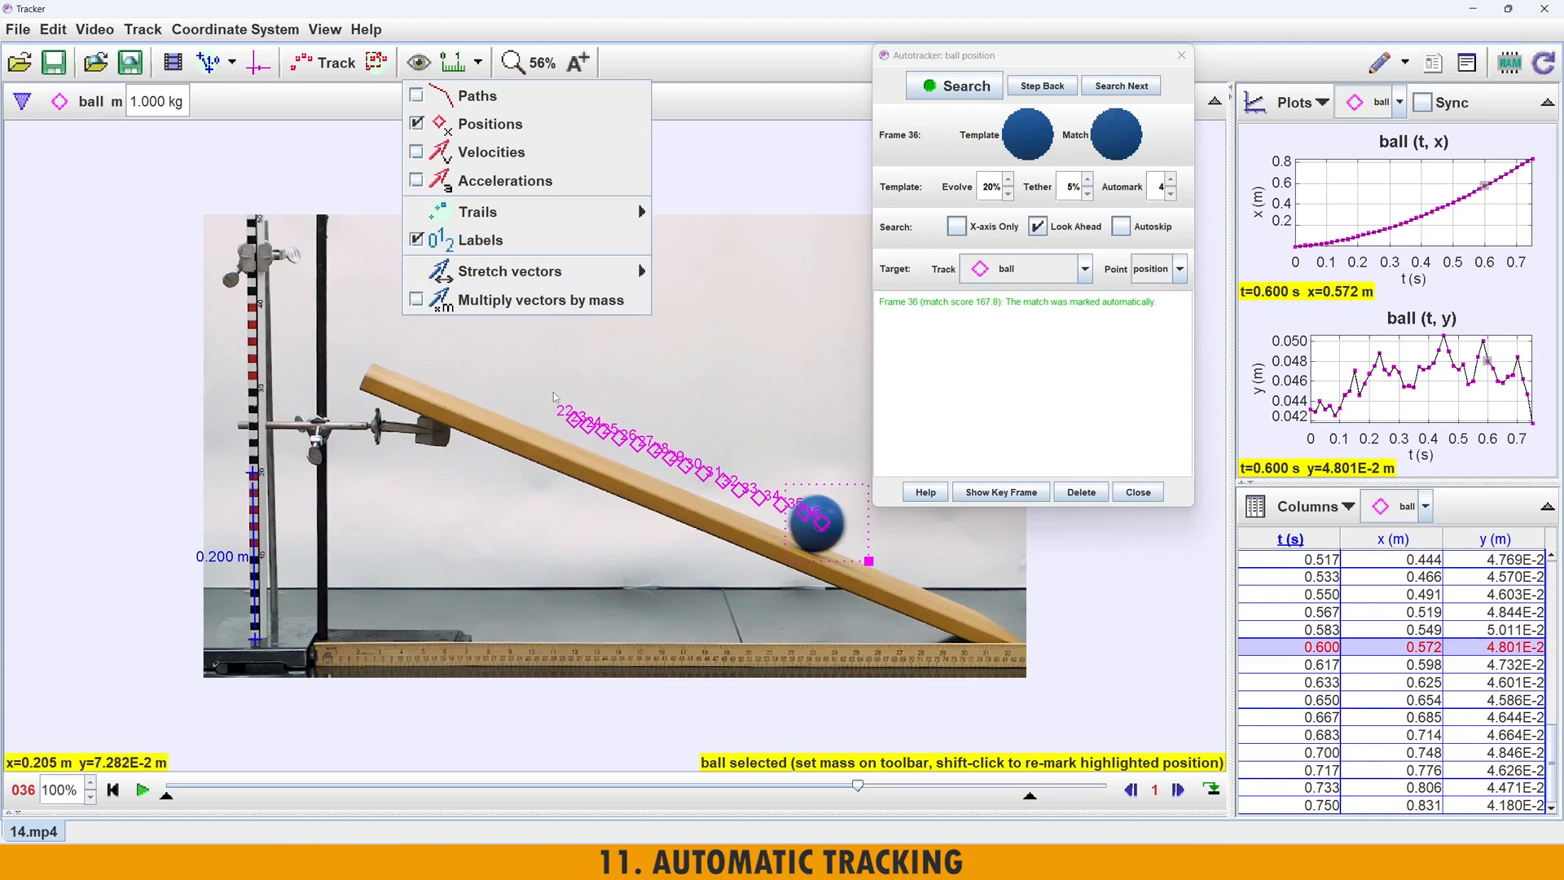
{"action": "left_click", "coordinate": [444, 242]}
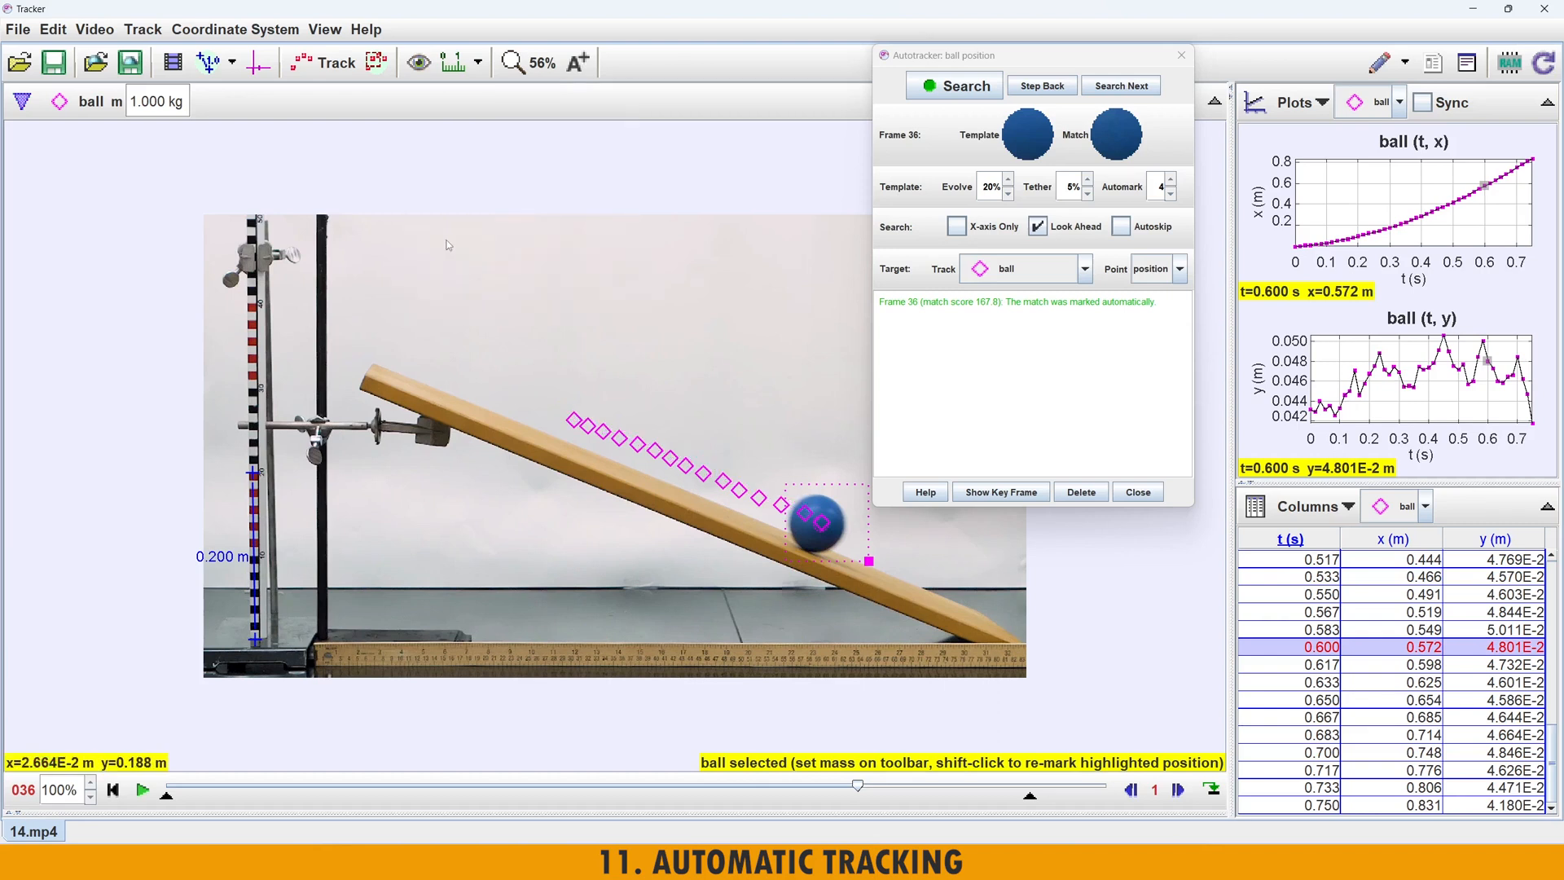
{"action": "left_click", "coordinate": [419, 63]}
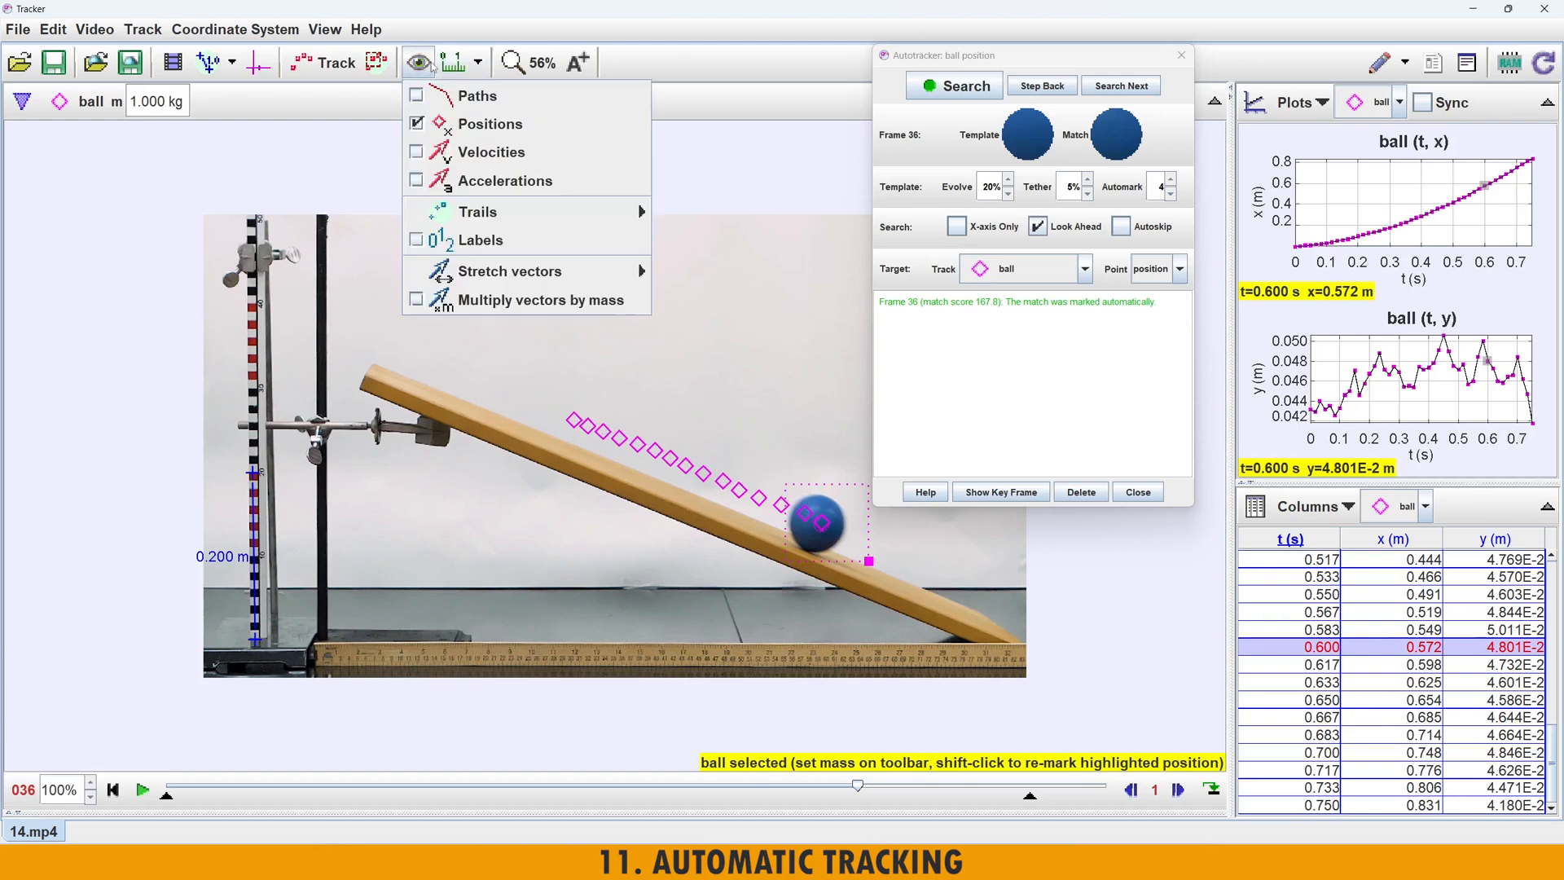
{"action": "left_click", "coordinate": [417, 96]}
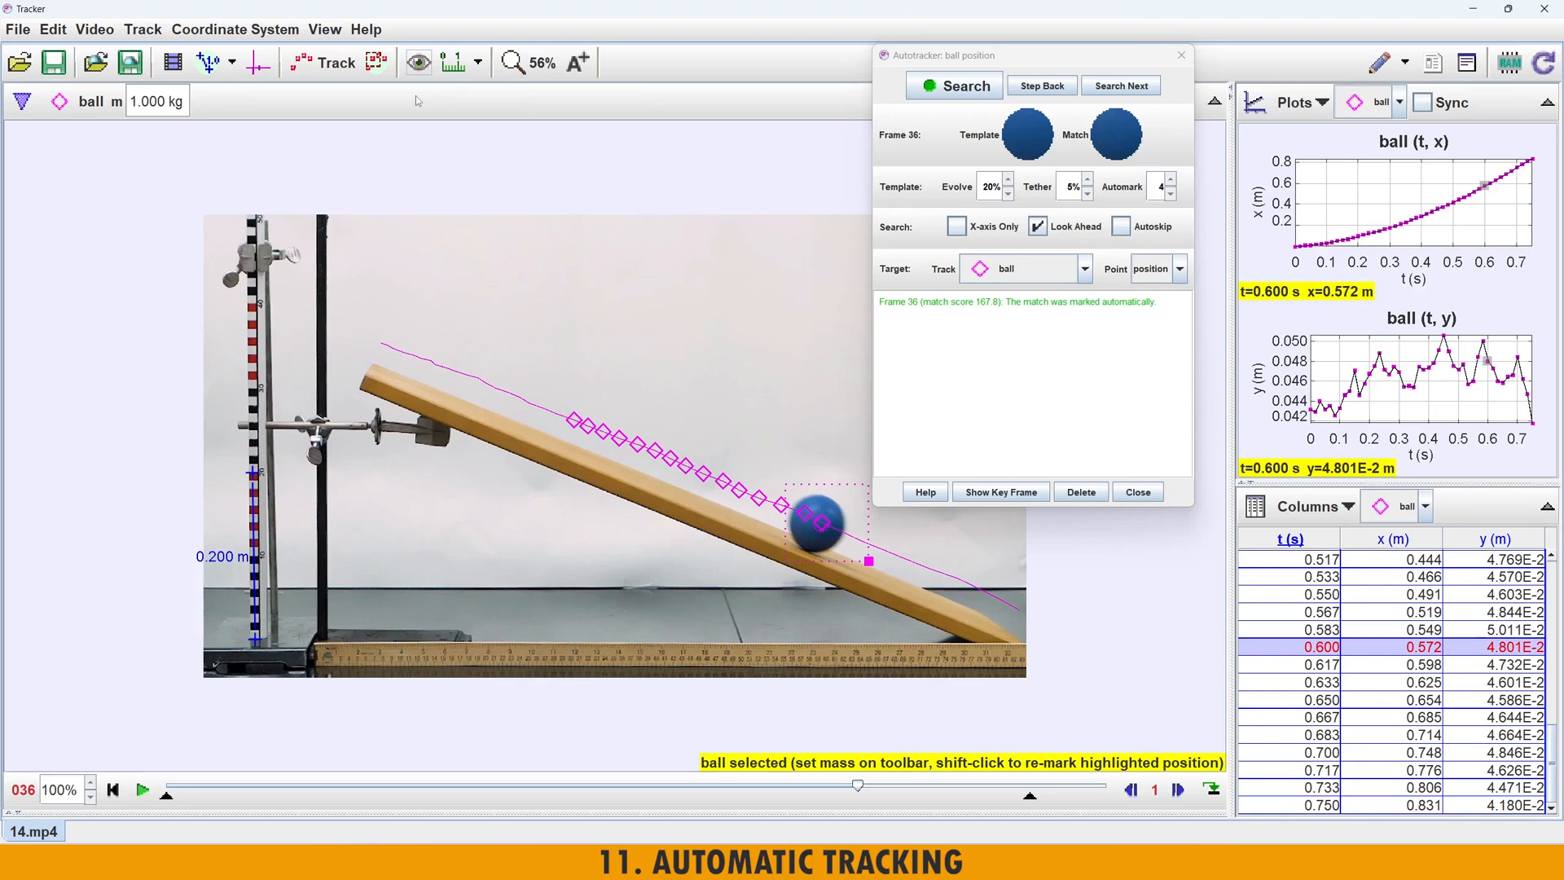
- Return to frame 0 and clear all autotracked points and key frames of the ball
{"action": "left_click", "coordinate": [114, 791]}
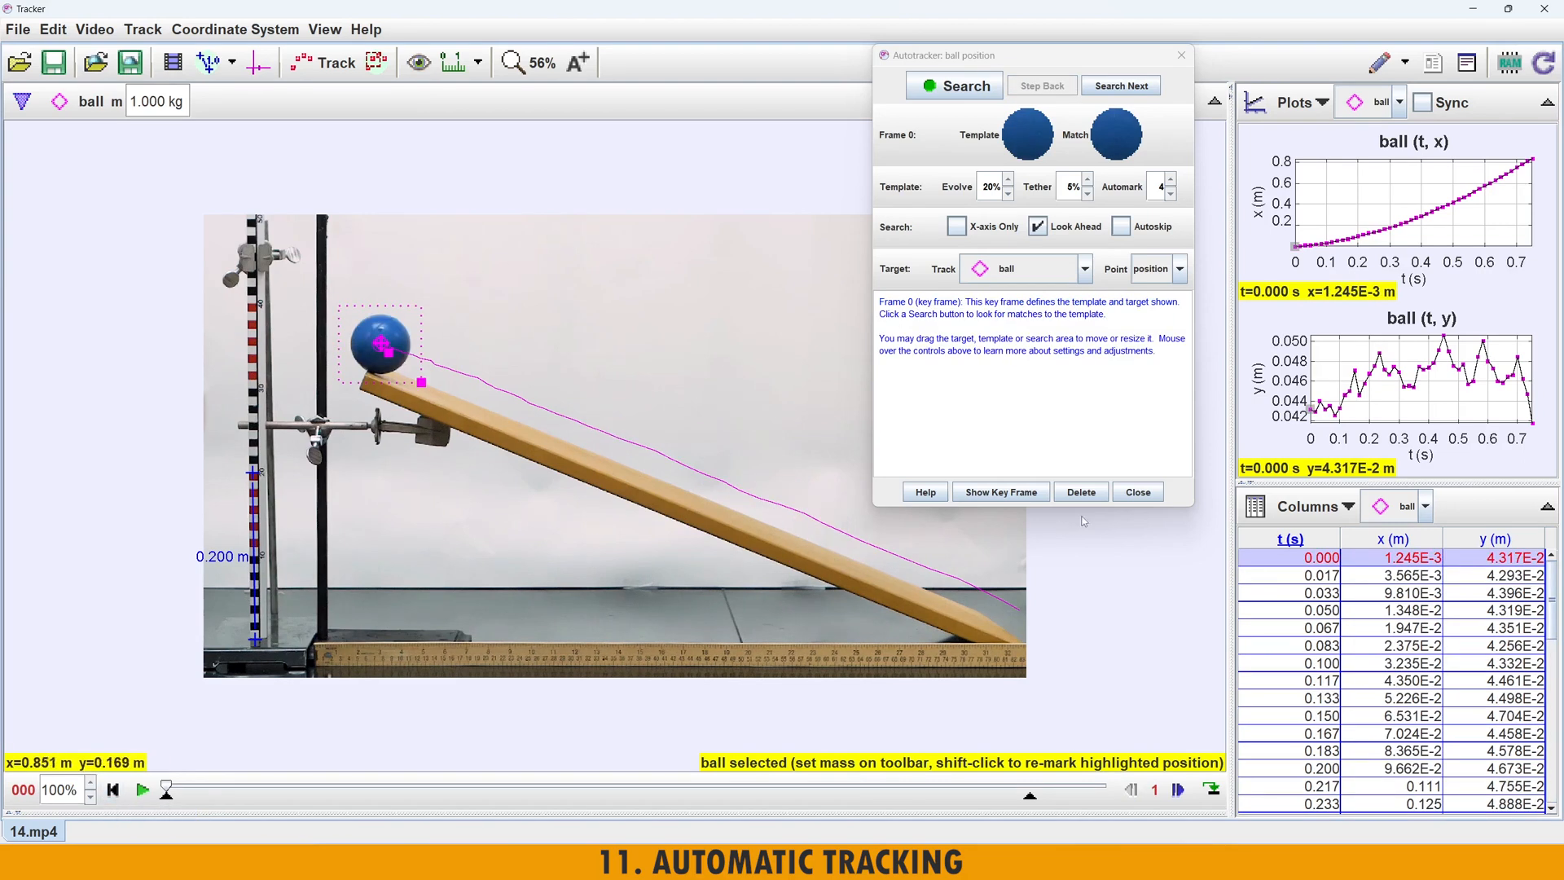
{"action": "left_click", "coordinate": [1090, 494]}
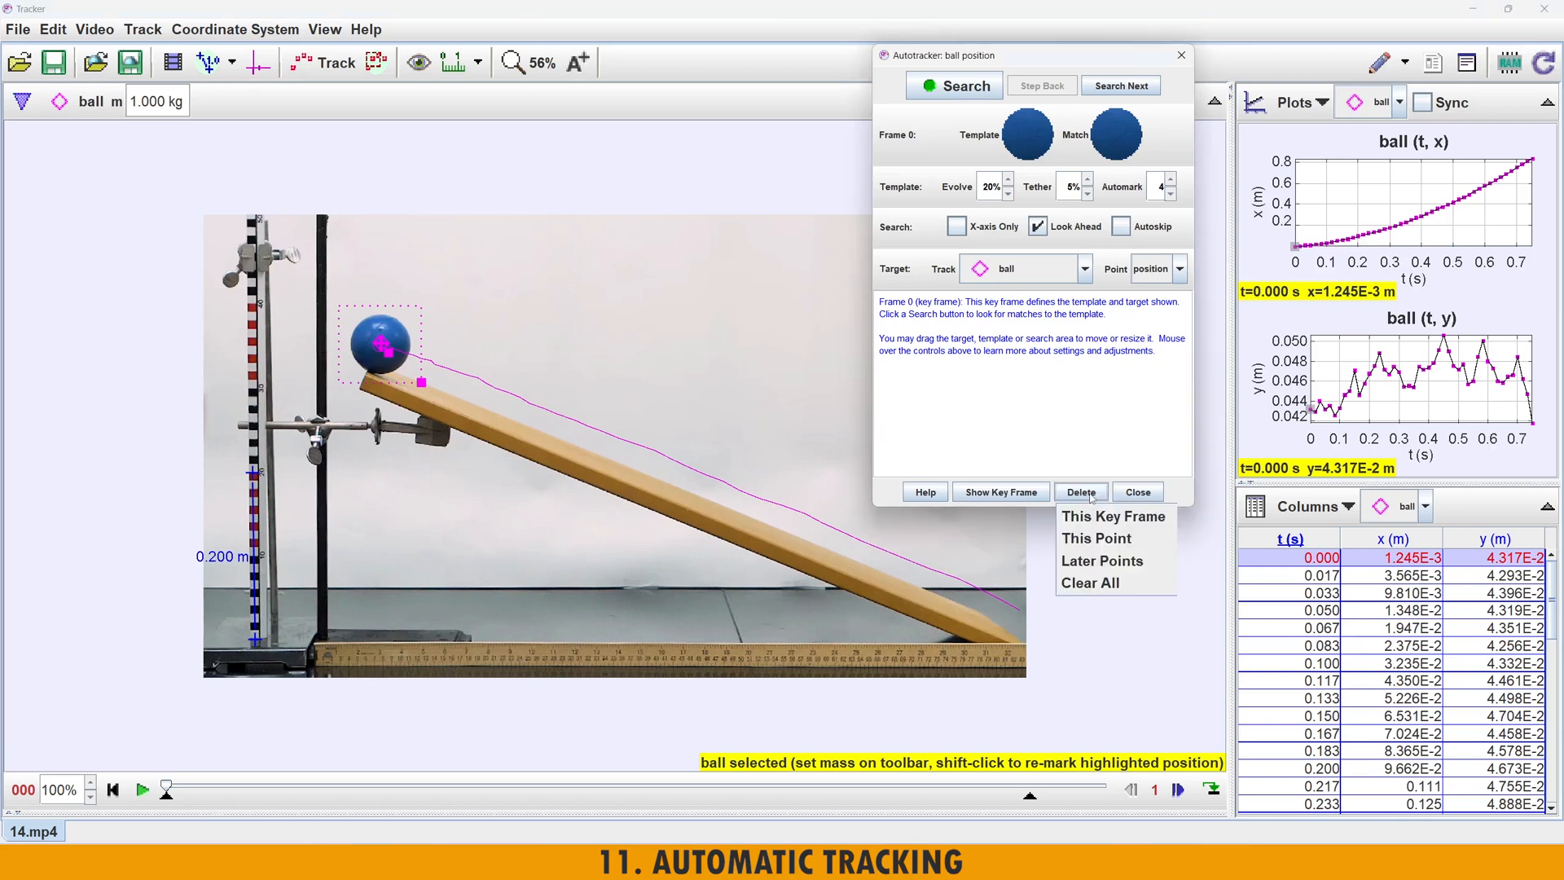
{"action": "left_click", "coordinate": [1109, 583]}
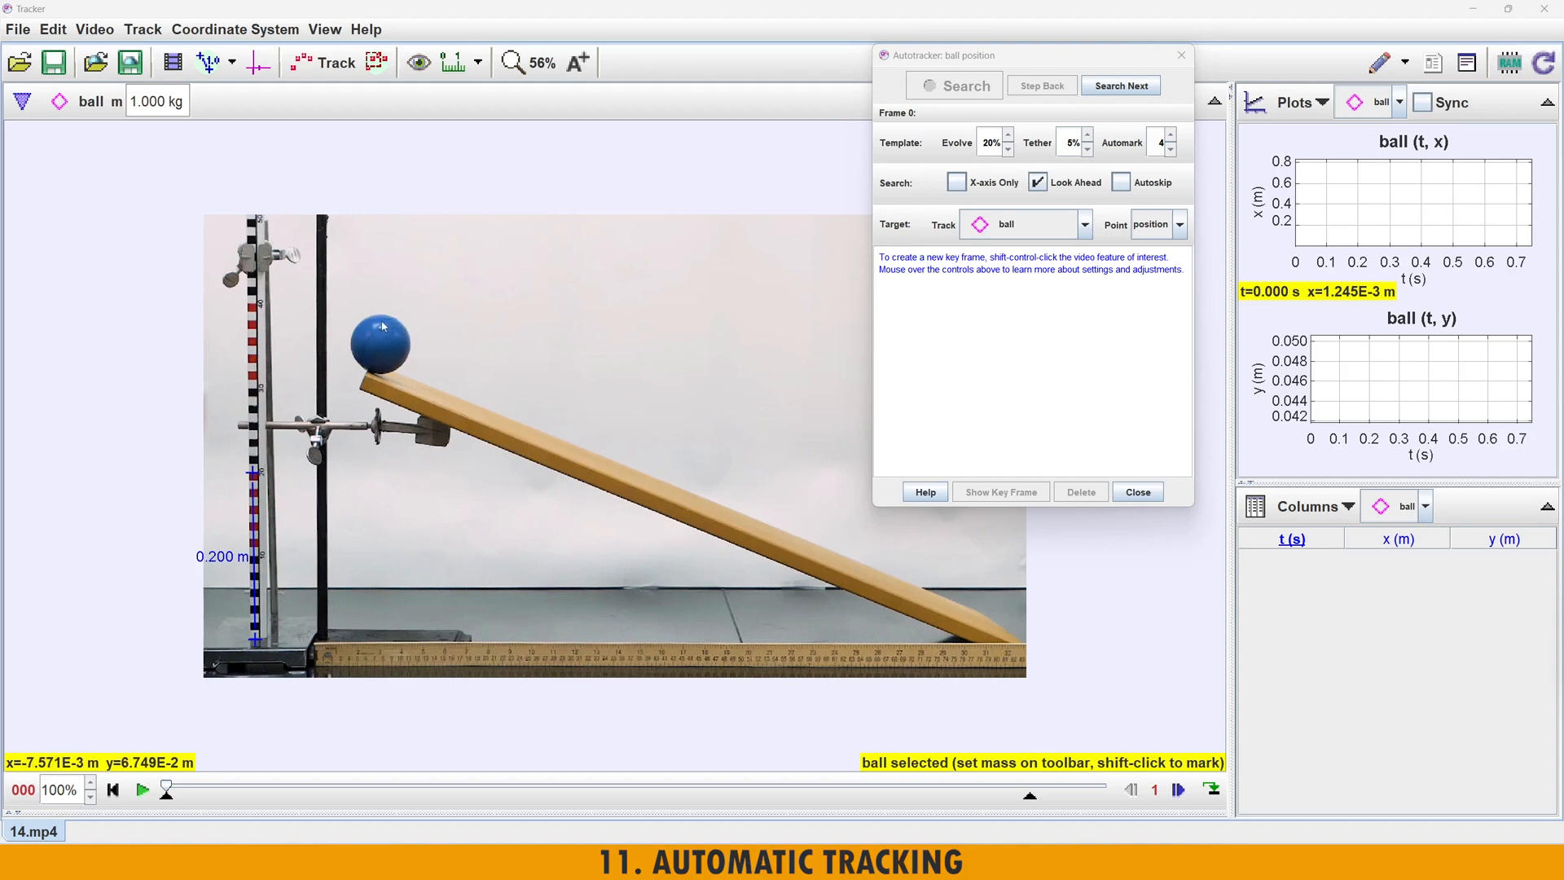
- Preview the ball's motion down the ramp up to frame 30 and return the video to frame 0
{"action": "scroll", "coordinate": [383, 326], "scroll_direction": "up", "scroll_amount": 4}
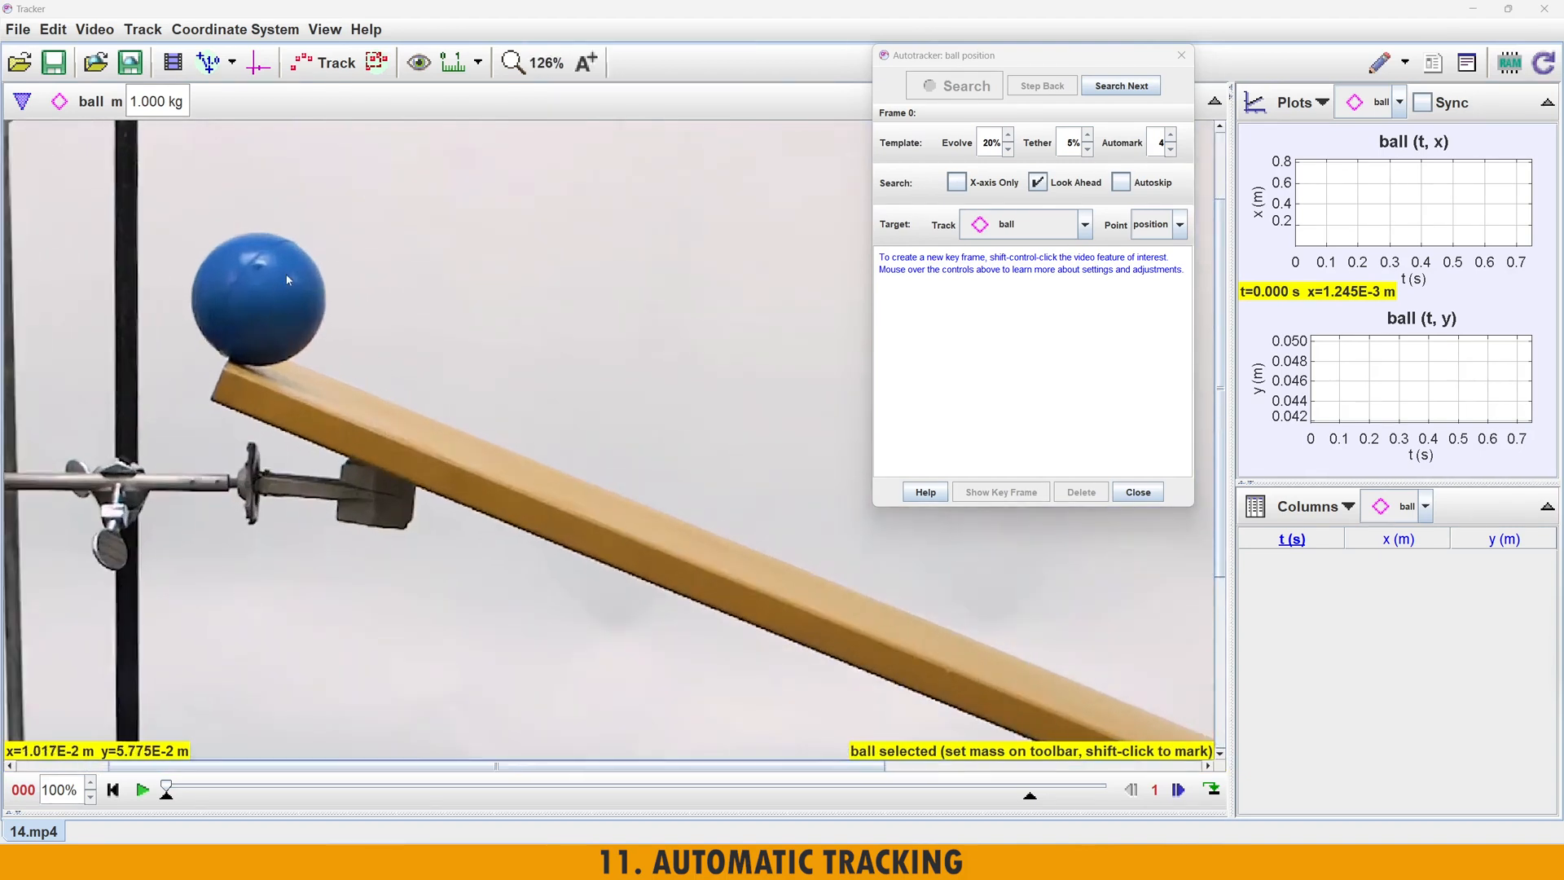
{"action": "left_click_drag", "start_coordinate": [334, 324], "coordinate": [337, 336]}
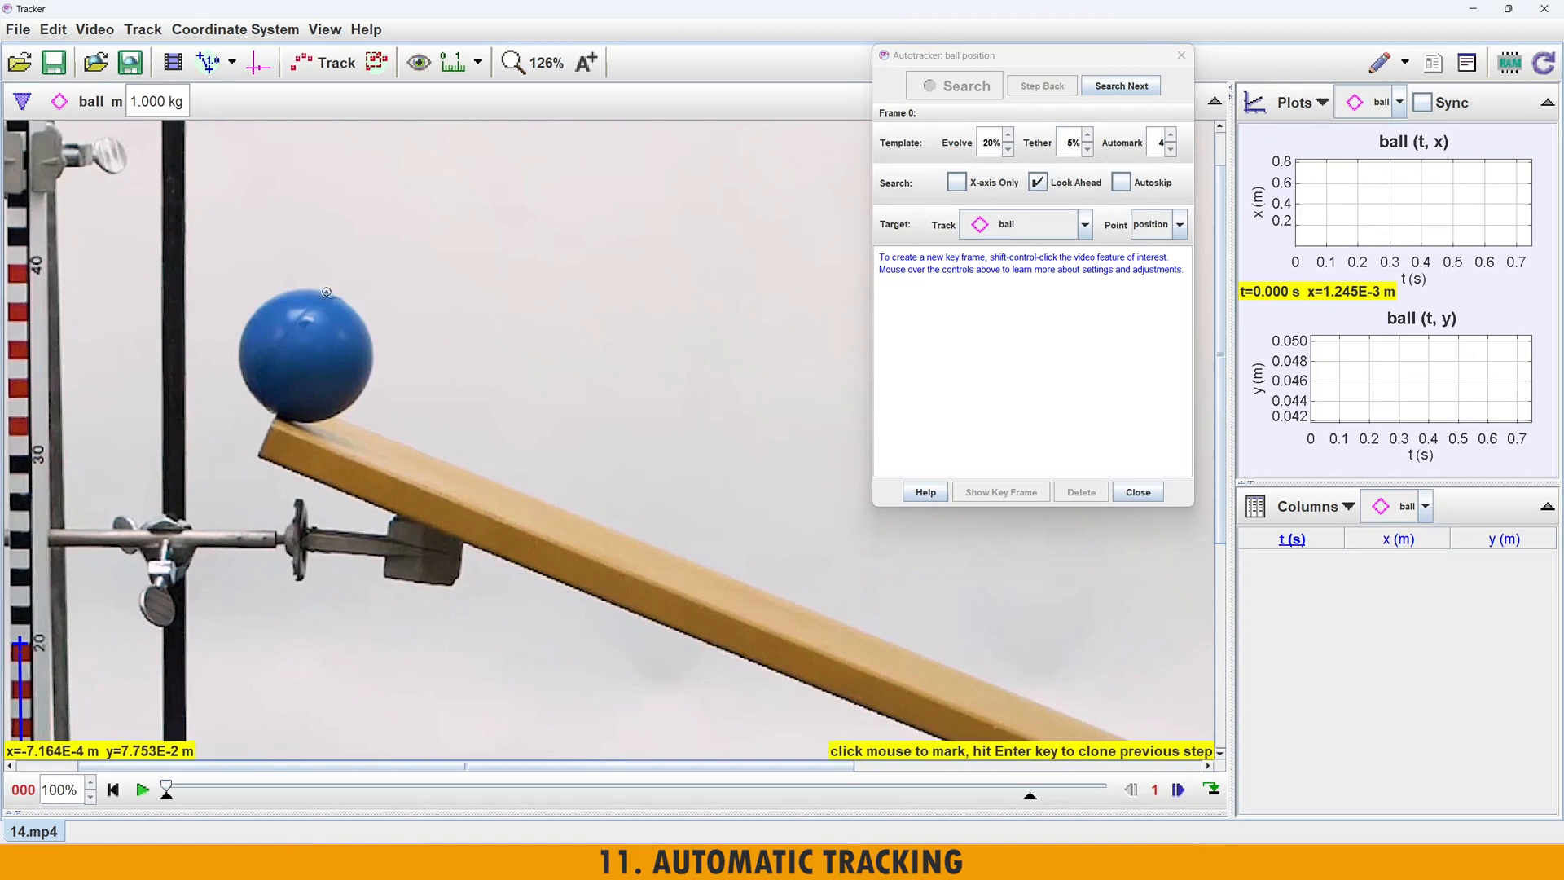
{"action": "scroll", "coordinate": [414, 445], "scroll_direction": "down", "scroll_amount": 3}
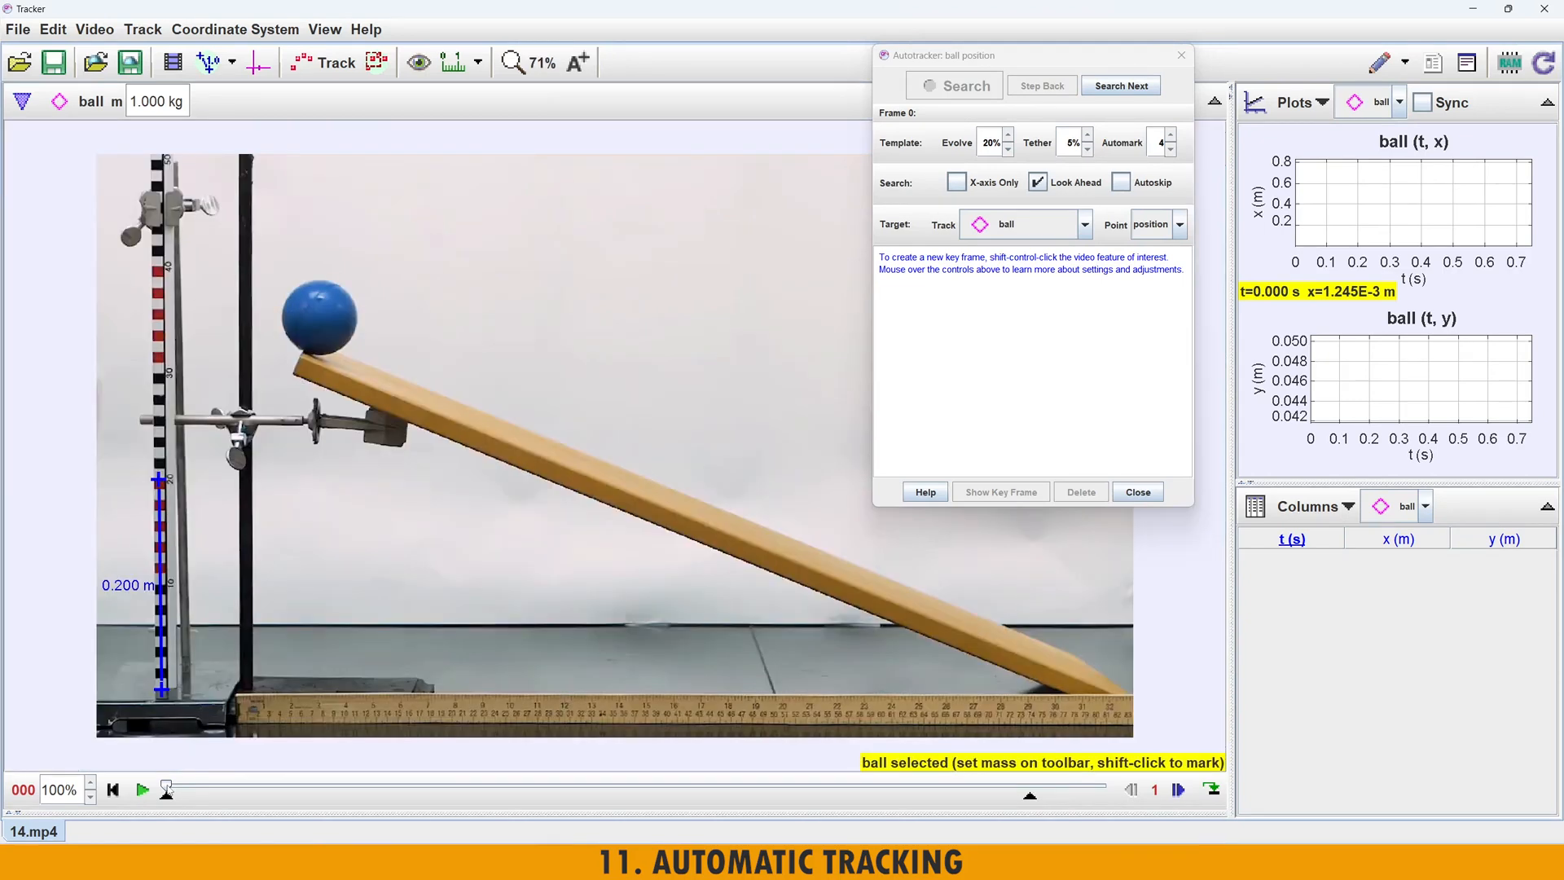
{"action": "left_click_drag", "start_coordinate": [171, 788], "coordinate": [743, 788]}
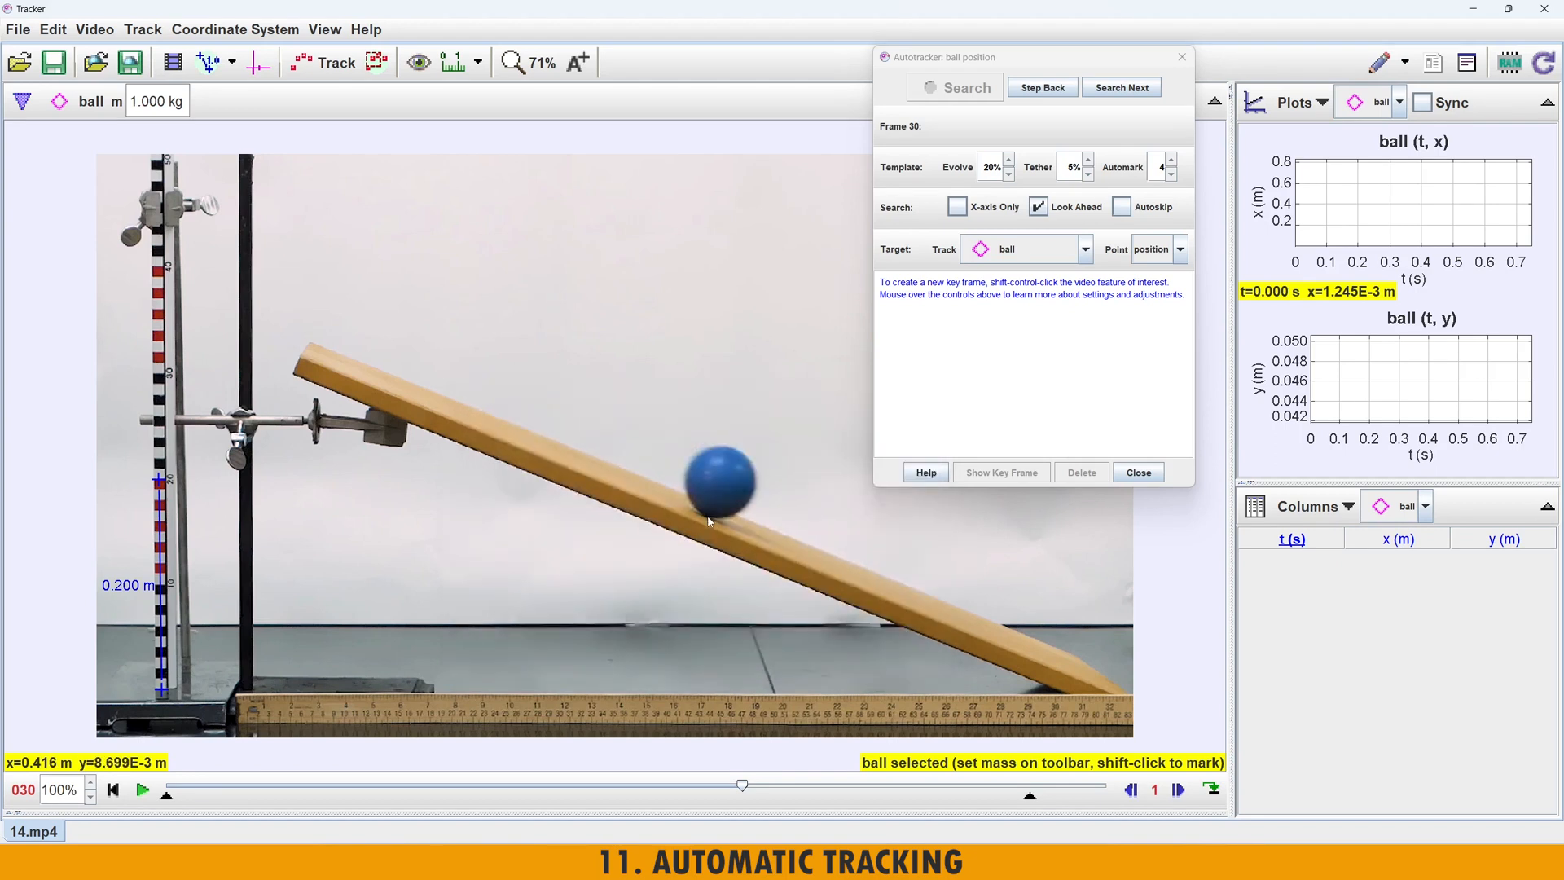
{"action": "left_click", "coordinate": [112, 790]}
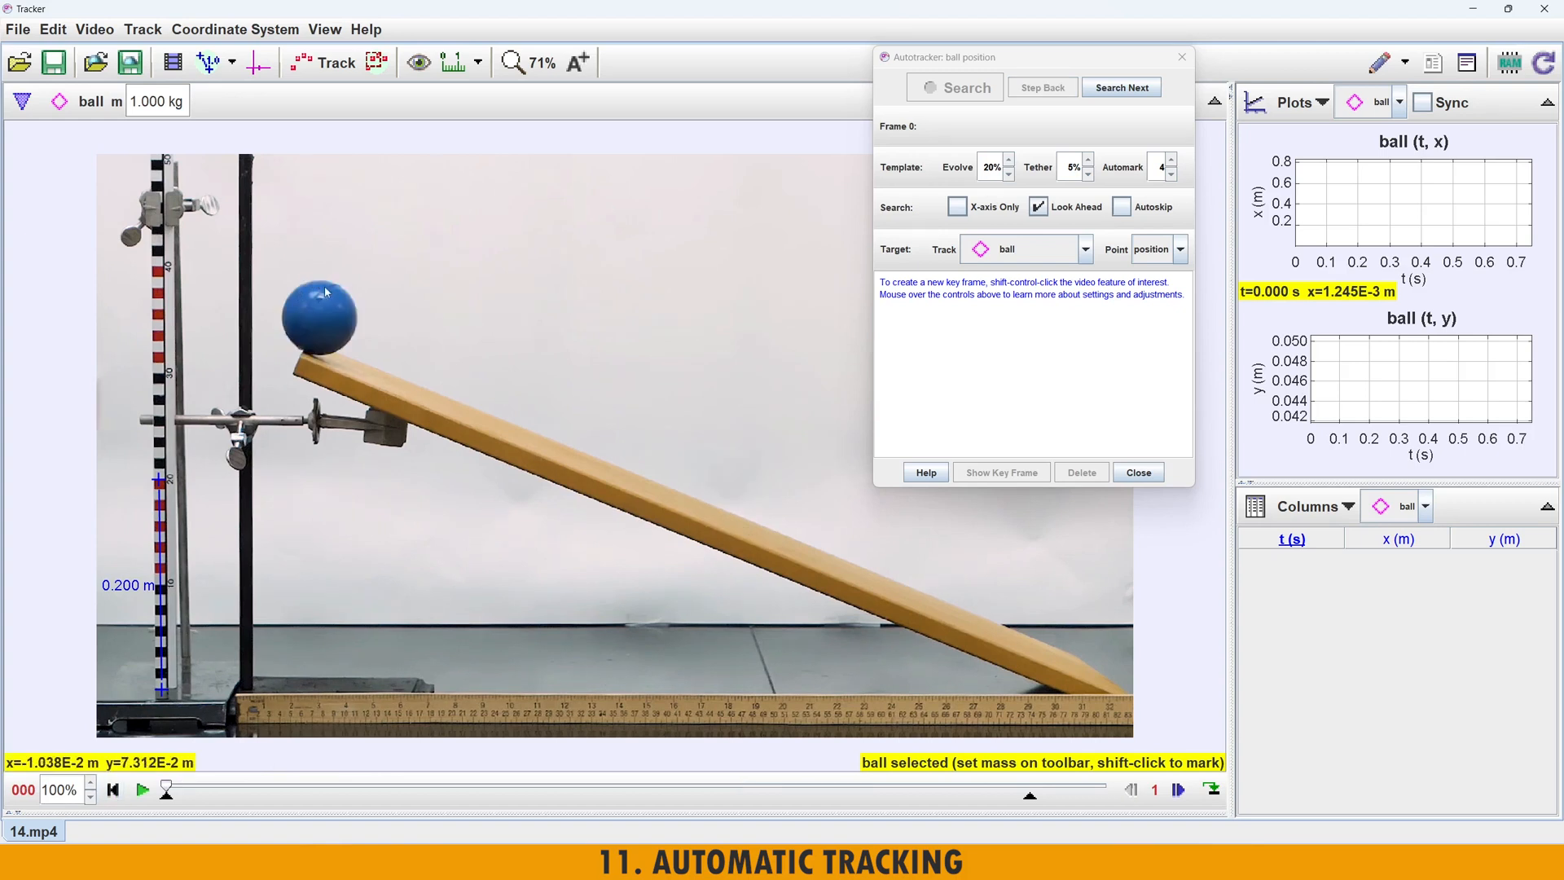
- Create an autotracker key frame for the ball in frame 0 on the ball's upper-right edge
{"action": "scroll", "coordinate": [318, 284], "scroll_direction": "up", "scroll_amount": 5}
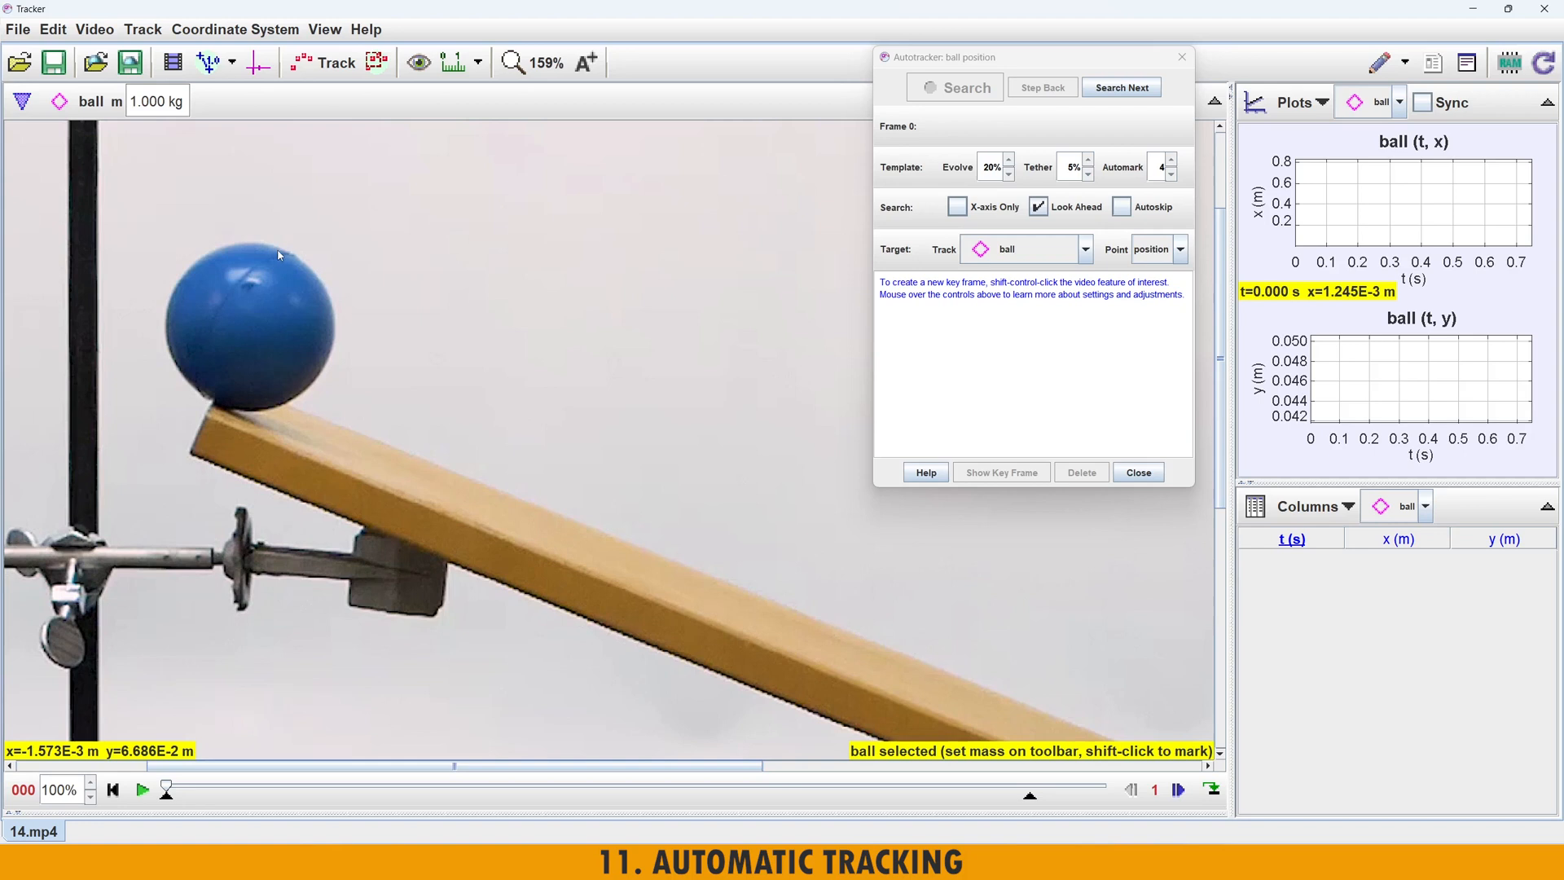
{"action": "key", "text": "ctrl+shift"}
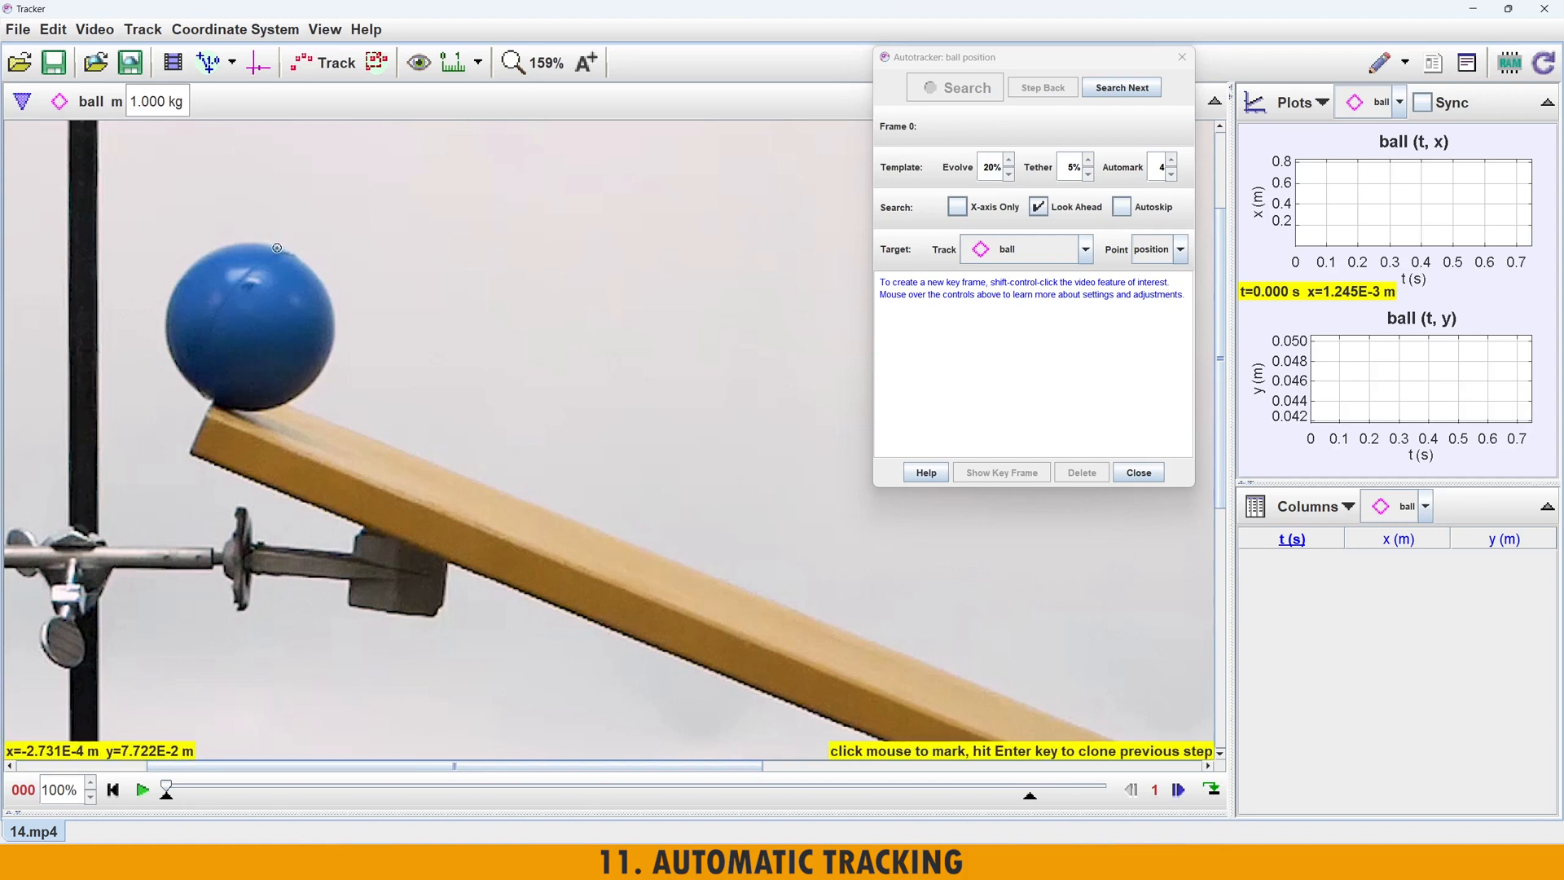
{"action": "left_click", "coordinate": [277, 247], "text": "ctrl+shift"}
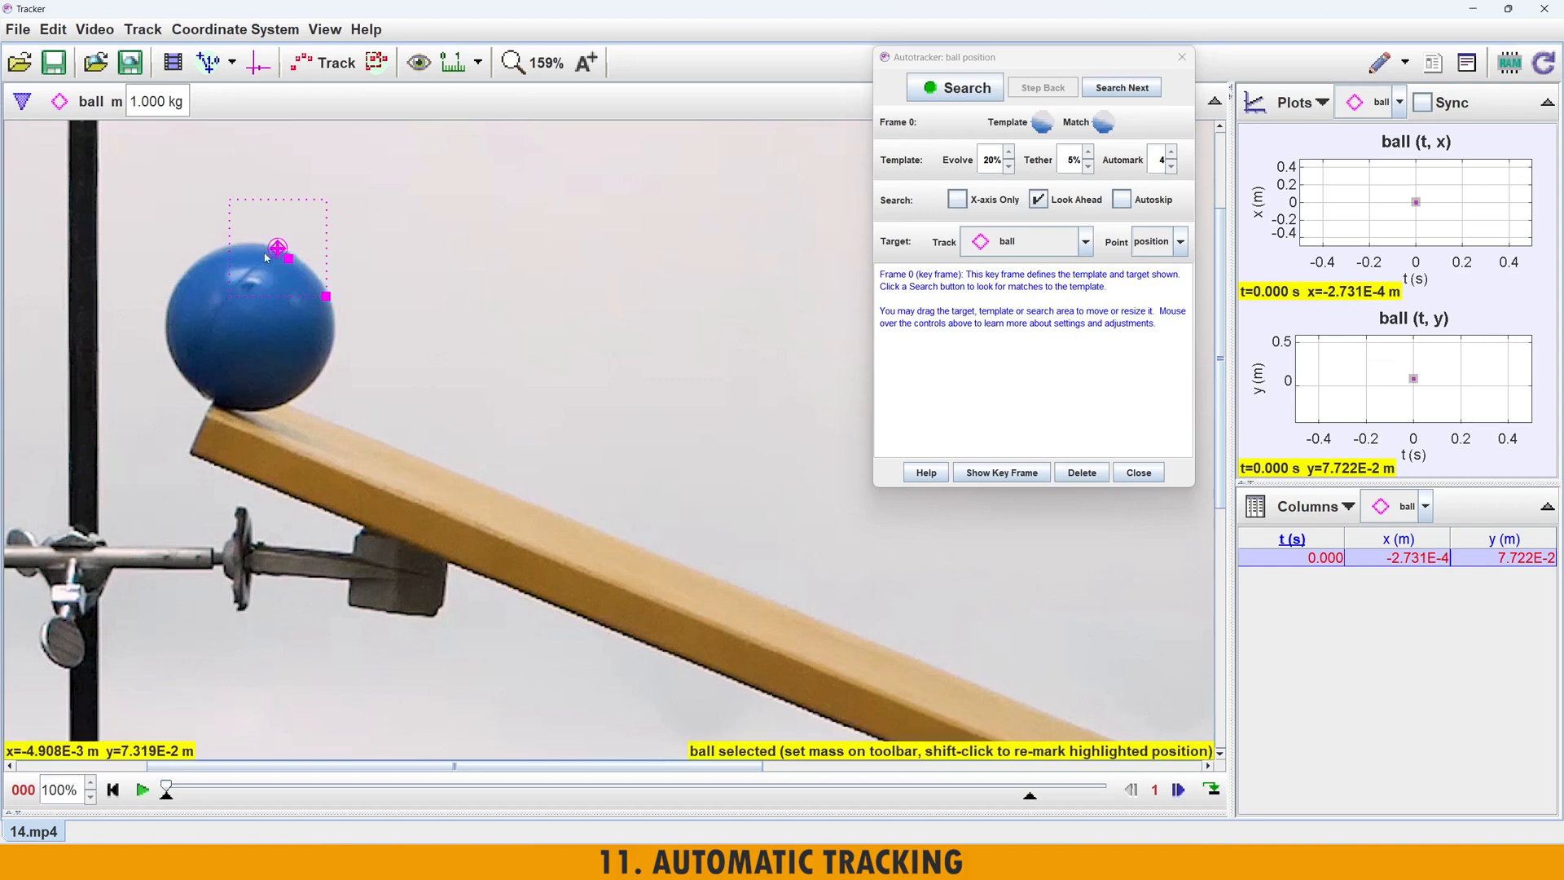
- Enlarge the autotracker template across the ball's upper edge and move the target to the ball's centre
{"action": "scroll", "coordinate": [269, 253], "scroll_direction": "up", "scroll_amount": 3}
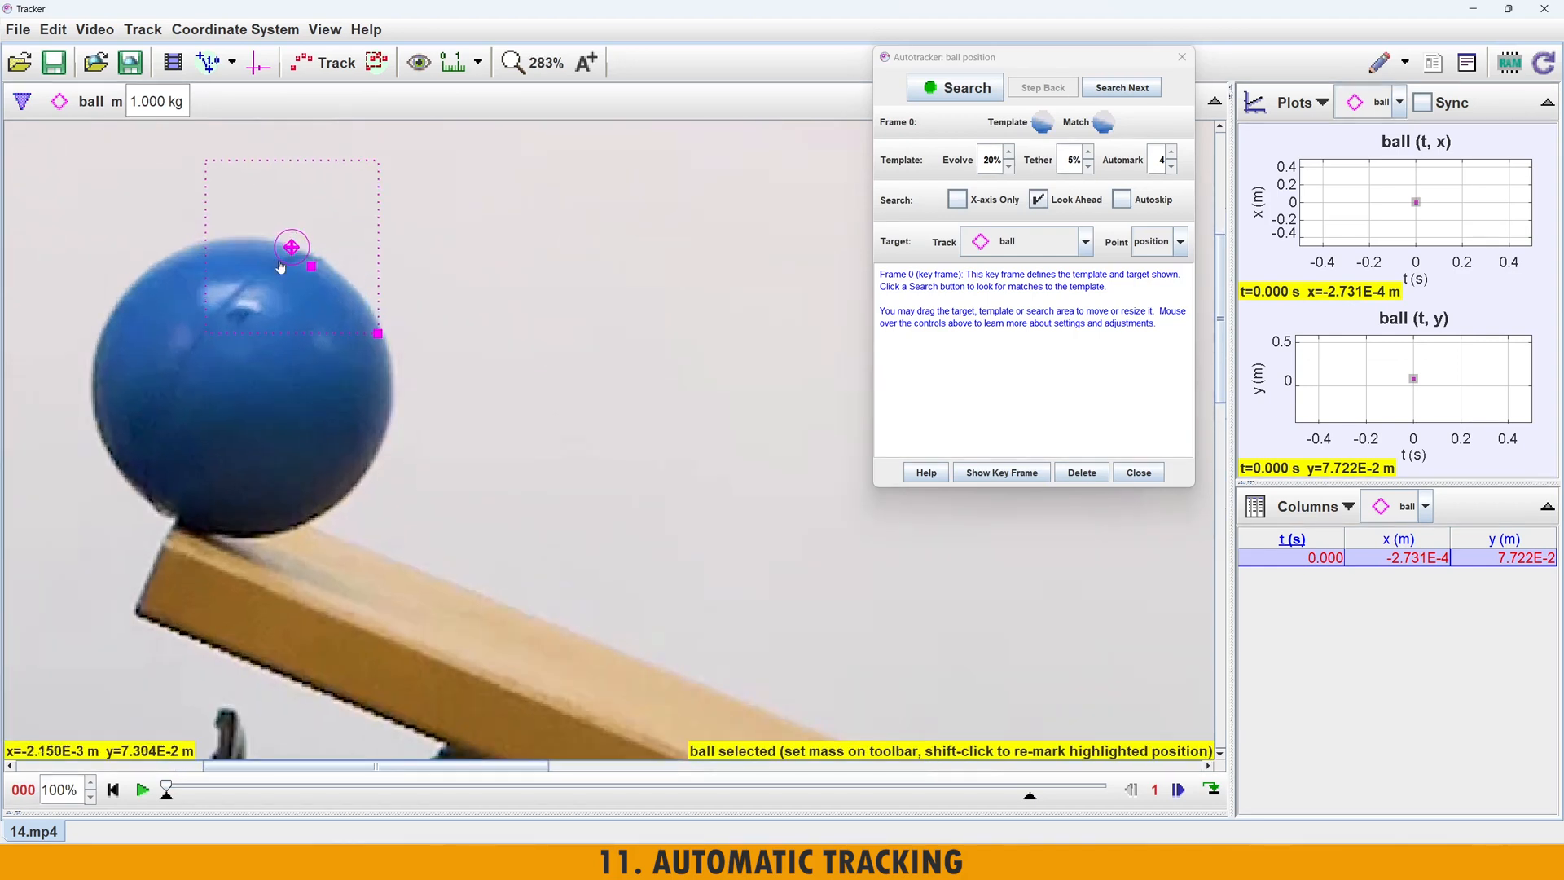
{"action": "left_click_drag", "start_coordinate": [386, 336], "coordinate": [383, 337]}
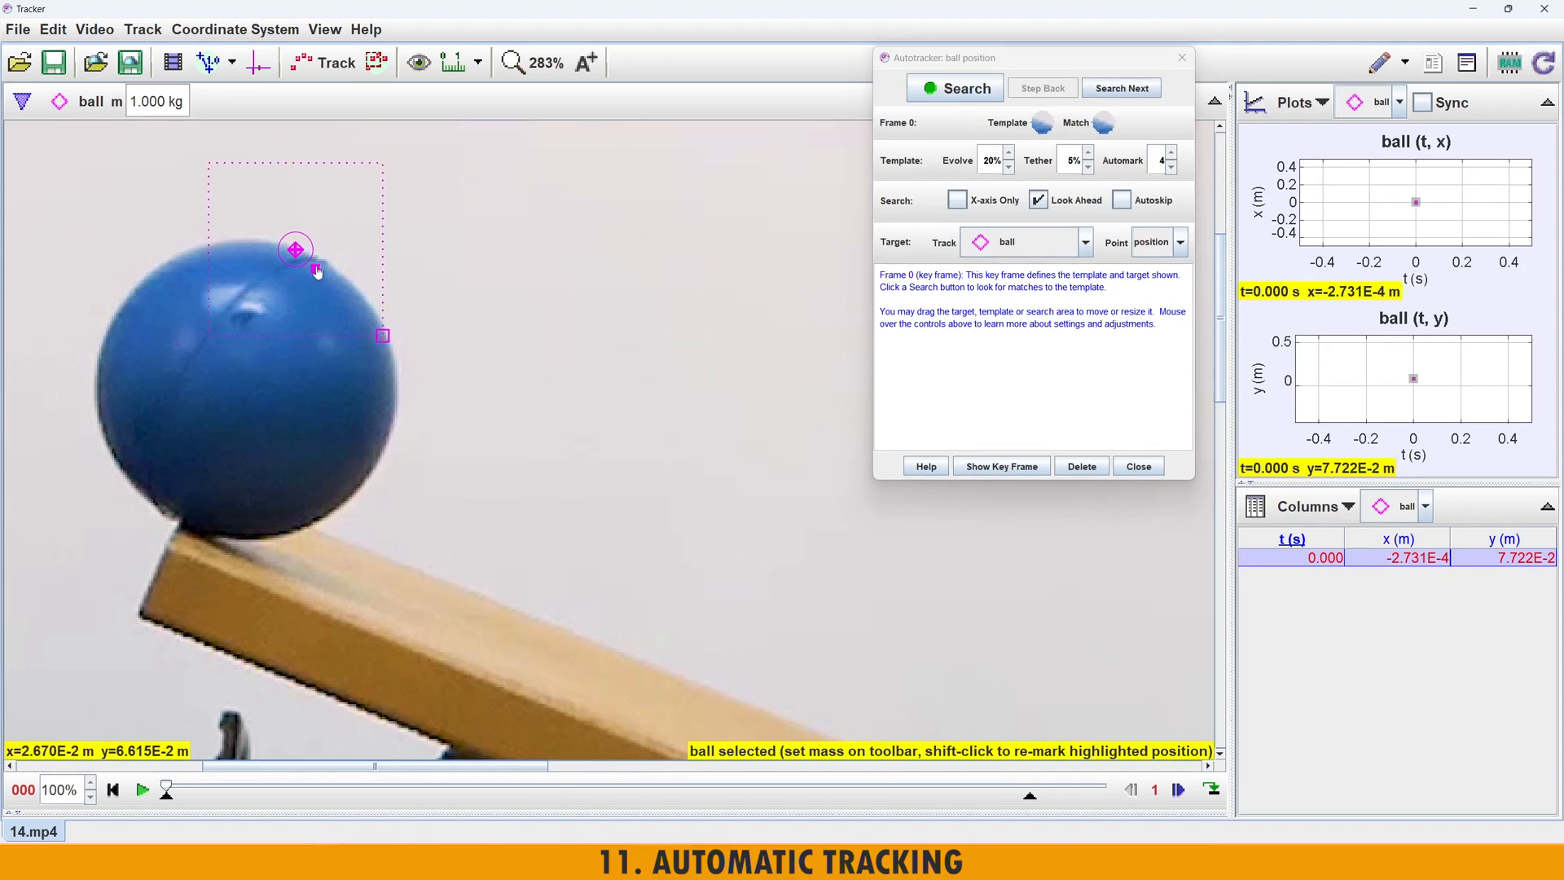
{"action": "left_click_drag", "start_coordinate": [317, 273], "coordinate": [334, 282]}
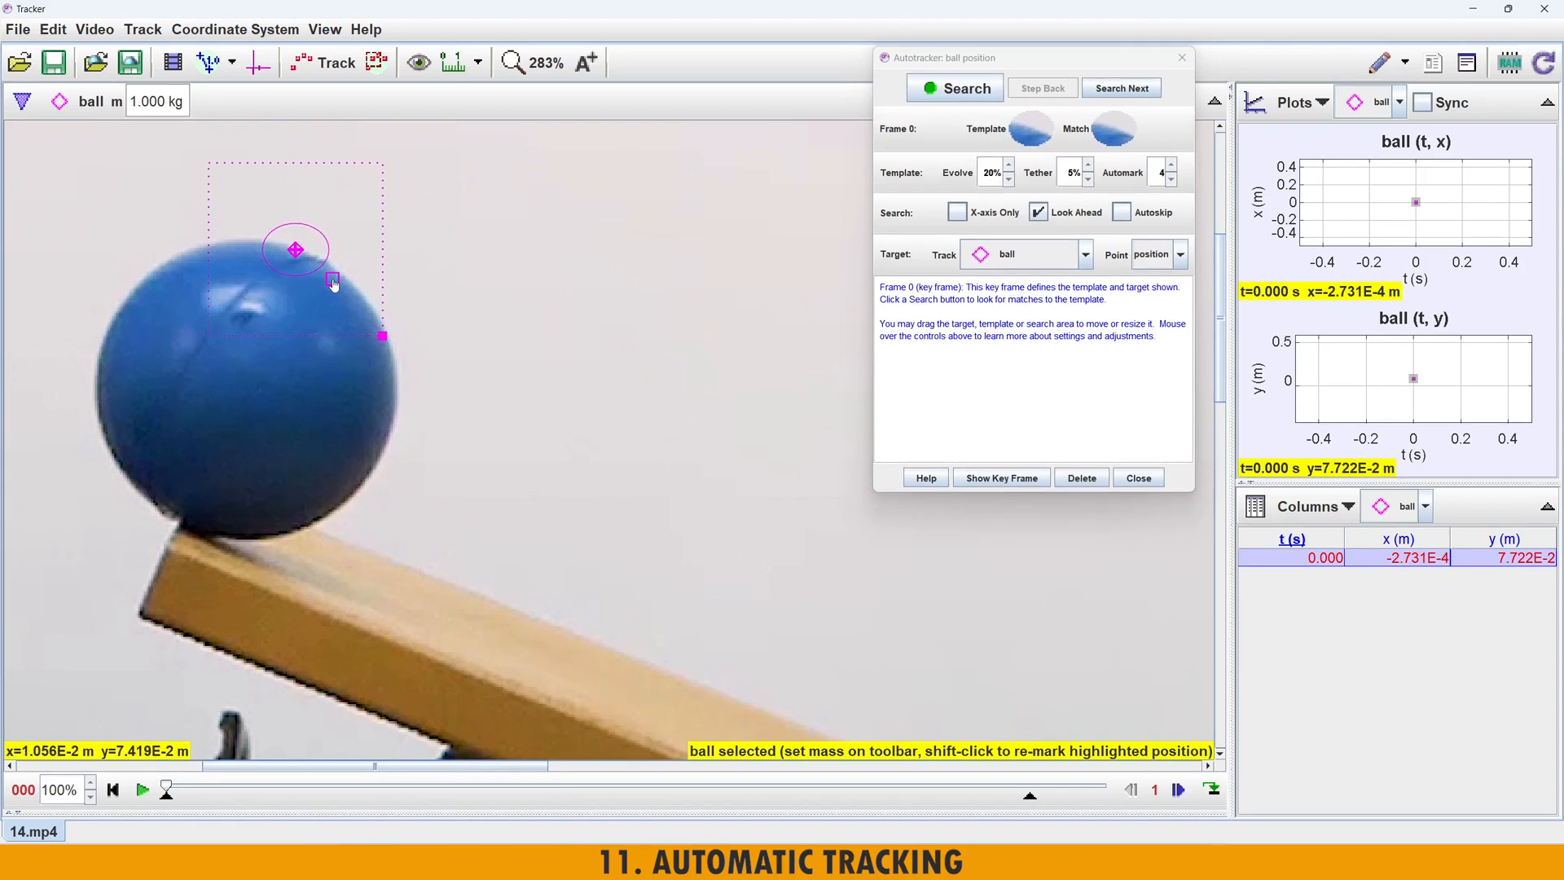
{"action": "left_click_drag", "start_coordinate": [334, 283], "coordinate": [334, 288]}
{"action": "mouse_move", "coordinate": [1028, 119]}
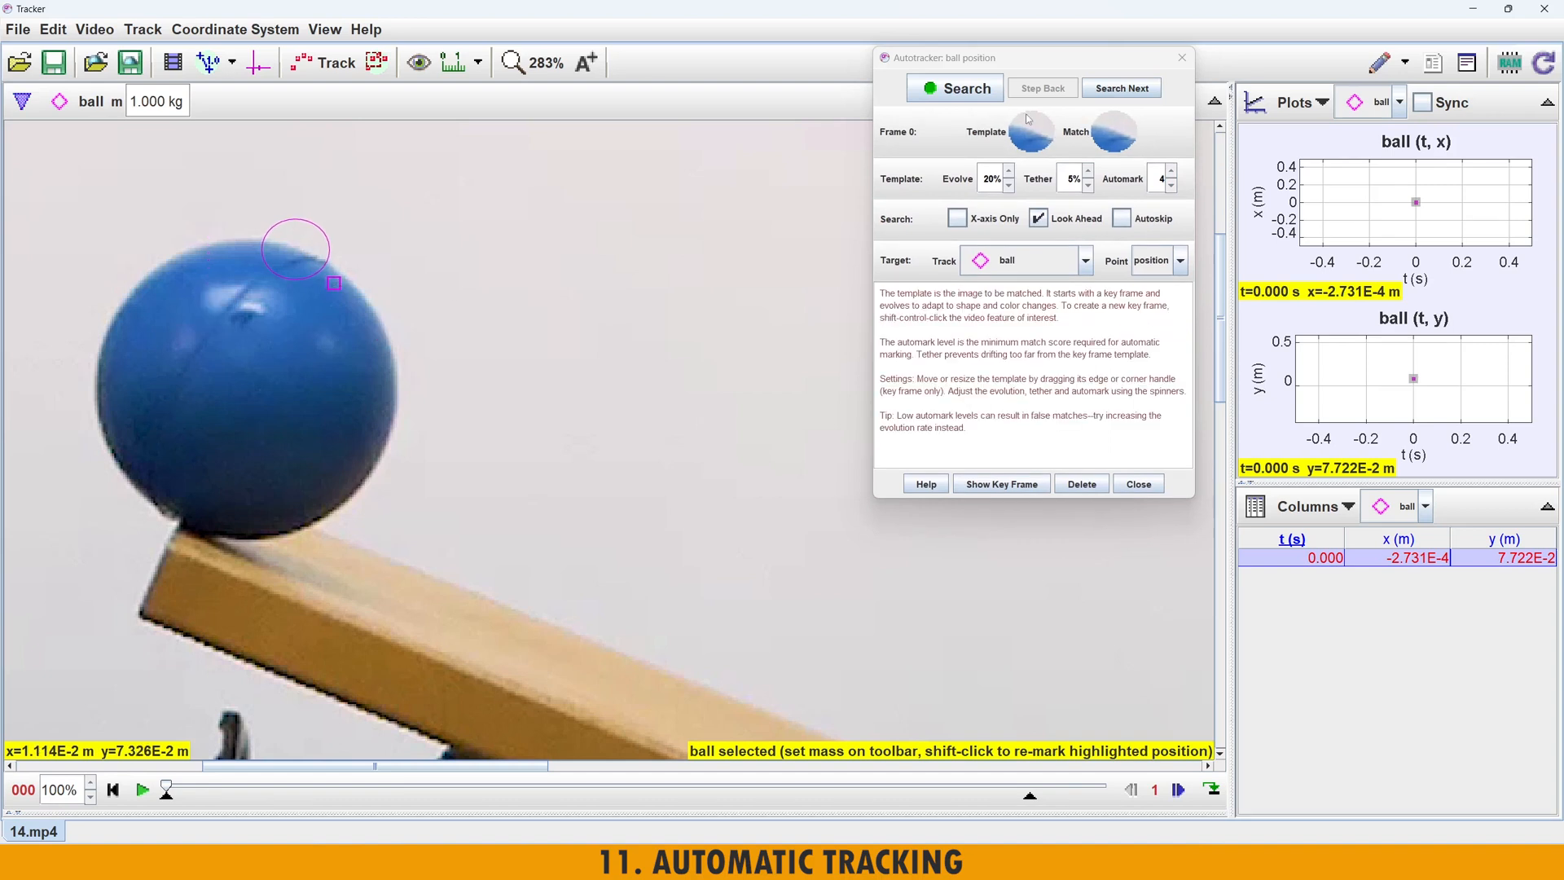
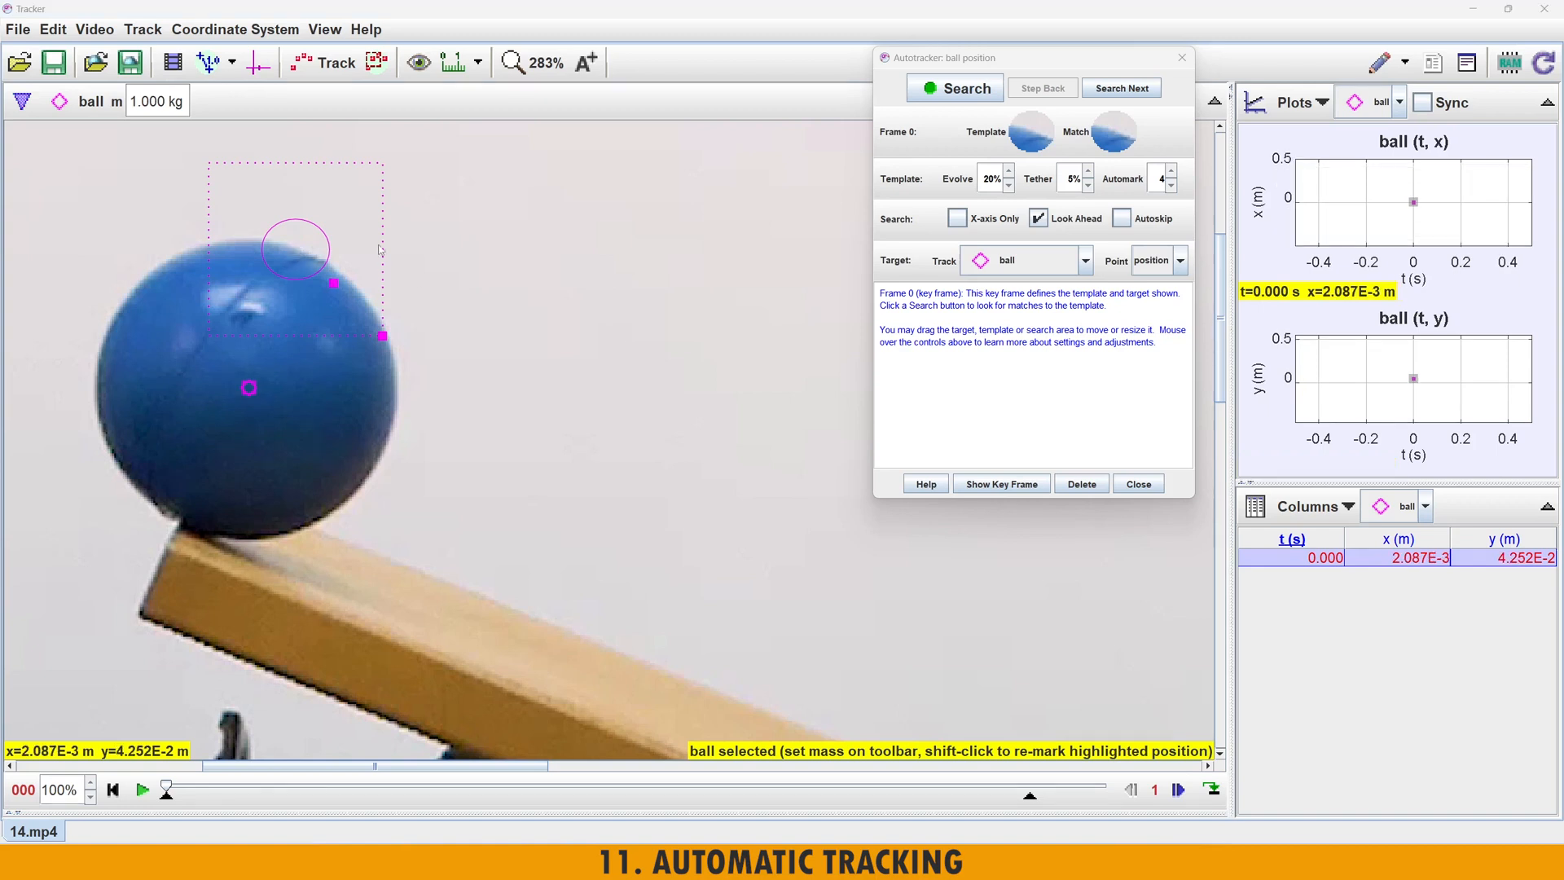
{"action": "left_click_drag", "start_coordinate": [183, 145], "coordinate": [430, 356]}
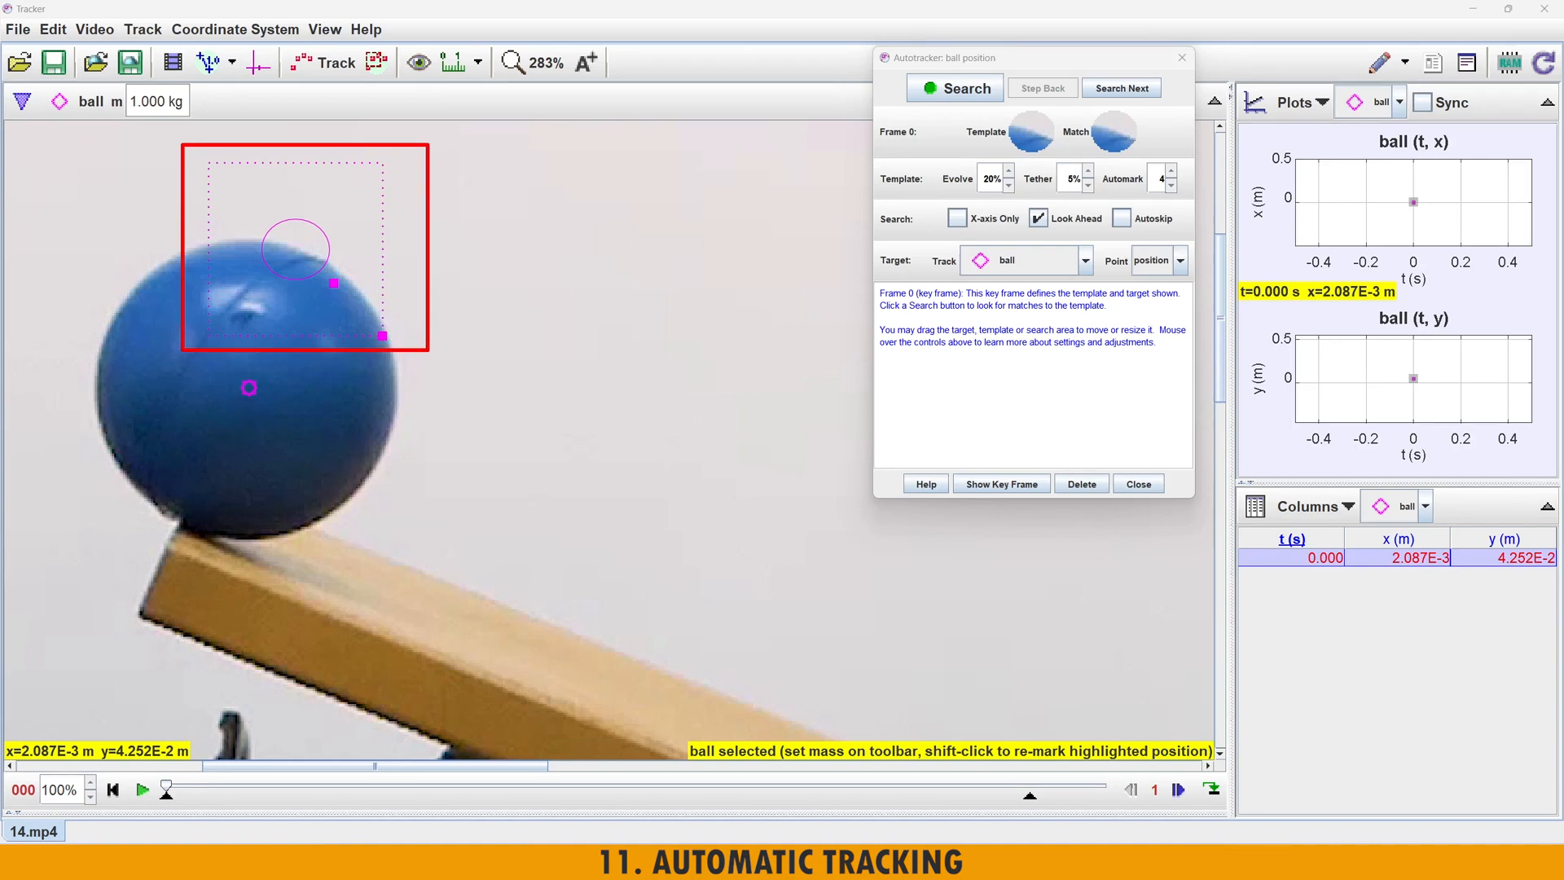
{"action": "left_click_drag", "start_coordinate": [431, 441], "coordinate": [252, 393]}
{"action": "left_click_drag", "start_coordinate": [413, 273], "coordinate": [474, 254]}
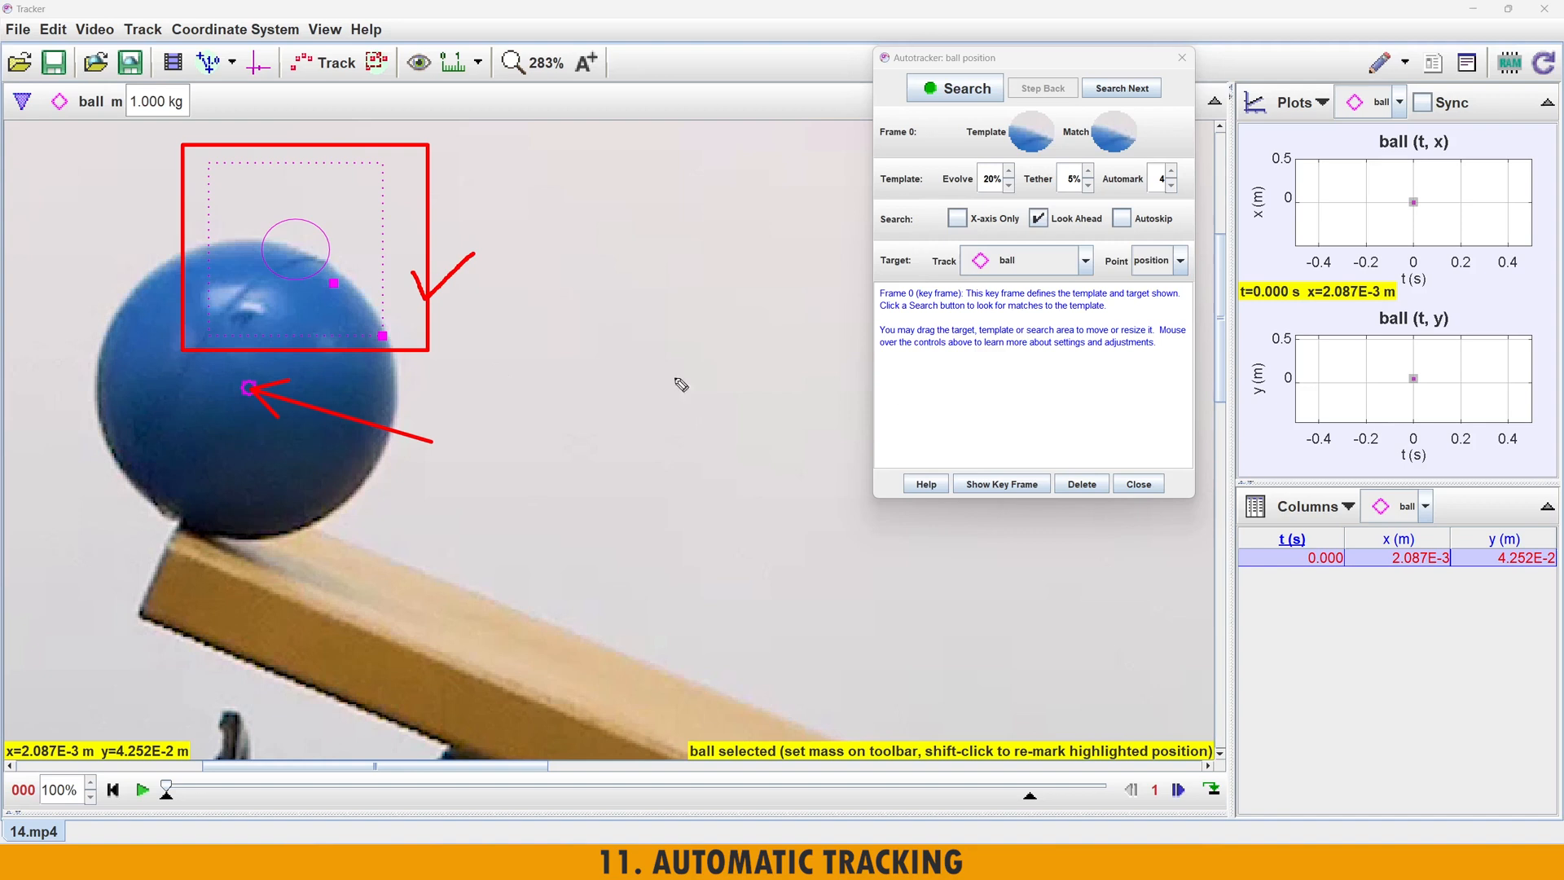
{"action": "key", "text": "Escape"}
{"action": "left_click", "coordinate": [978, 59]}
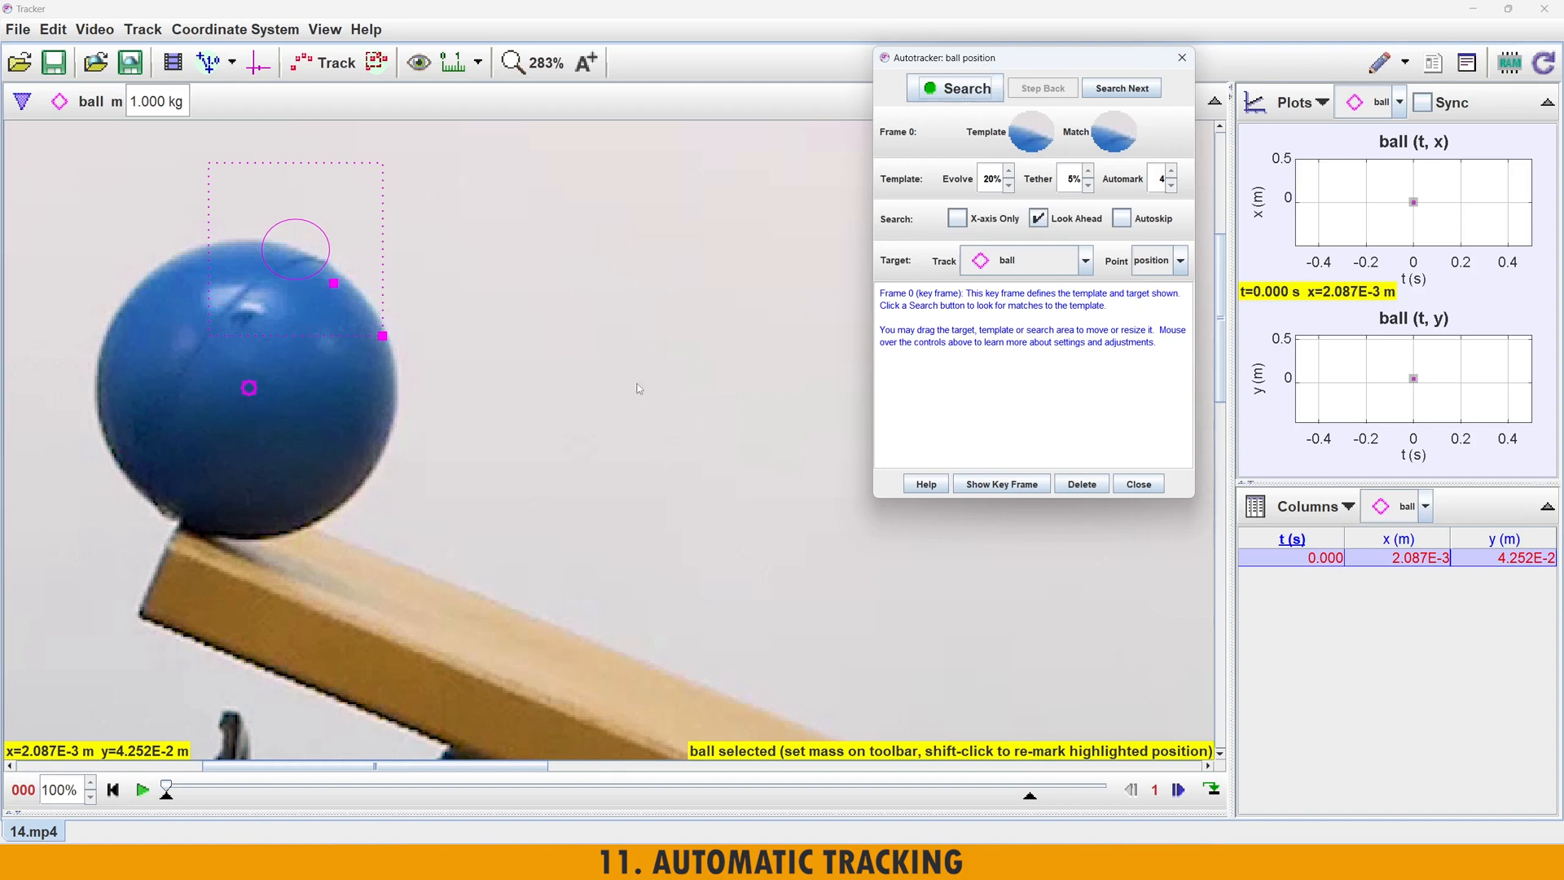
- Run the autotracker search from frame 0 to mark the ball automatically through the rest of the clip
{"action": "scroll", "coordinate": [643, 399], "scroll_direction": "down", "scroll_amount": 5}
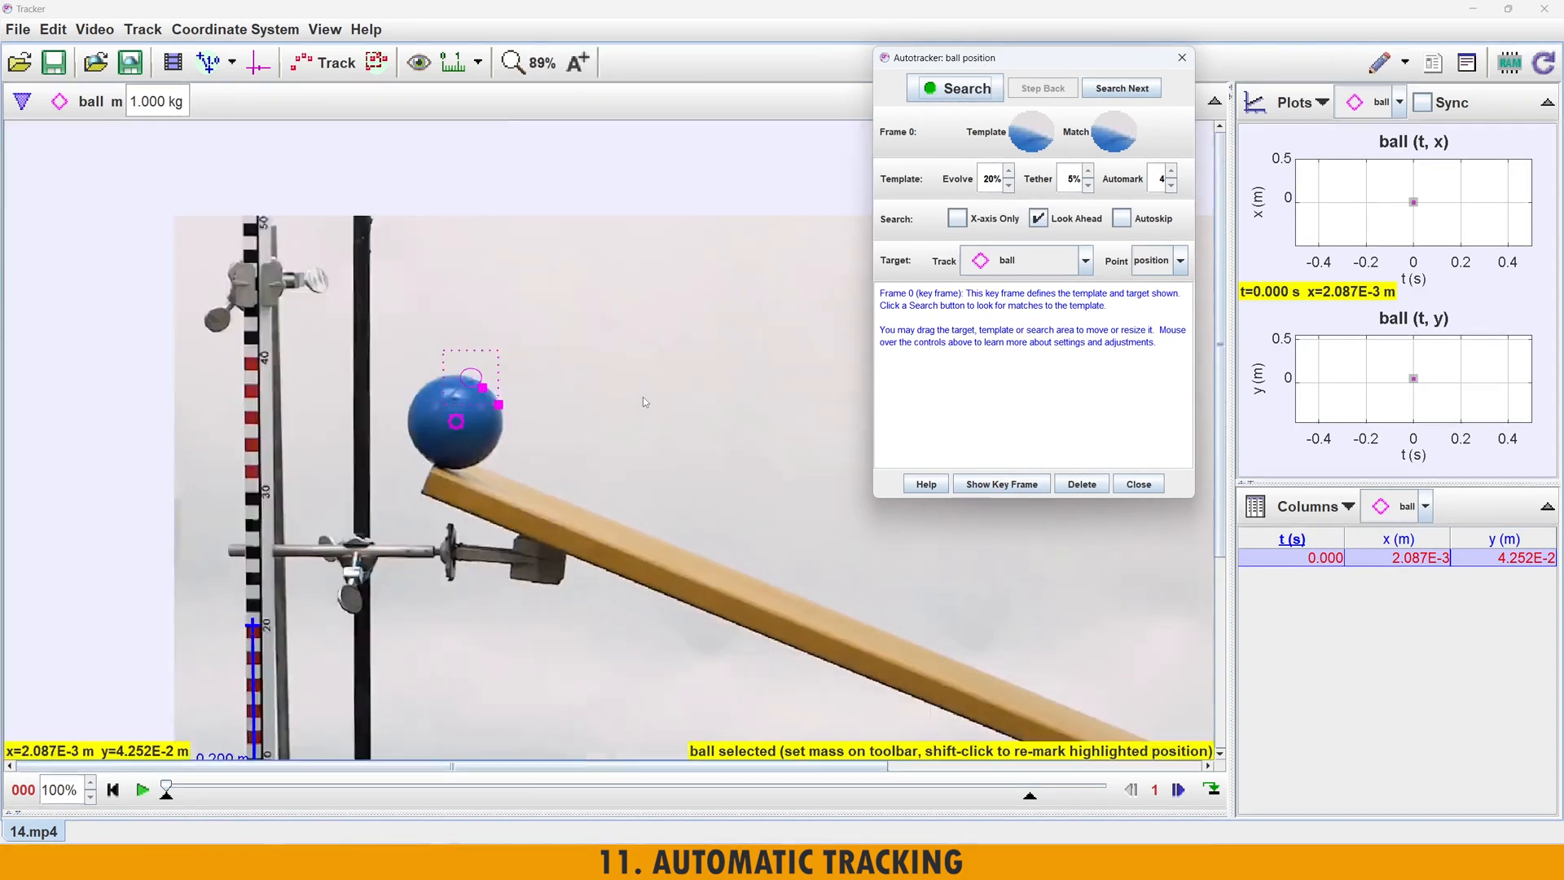
{"action": "scroll", "coordinate": [643, 399], "scroll_direction": "down", "scroll_amount": 2}
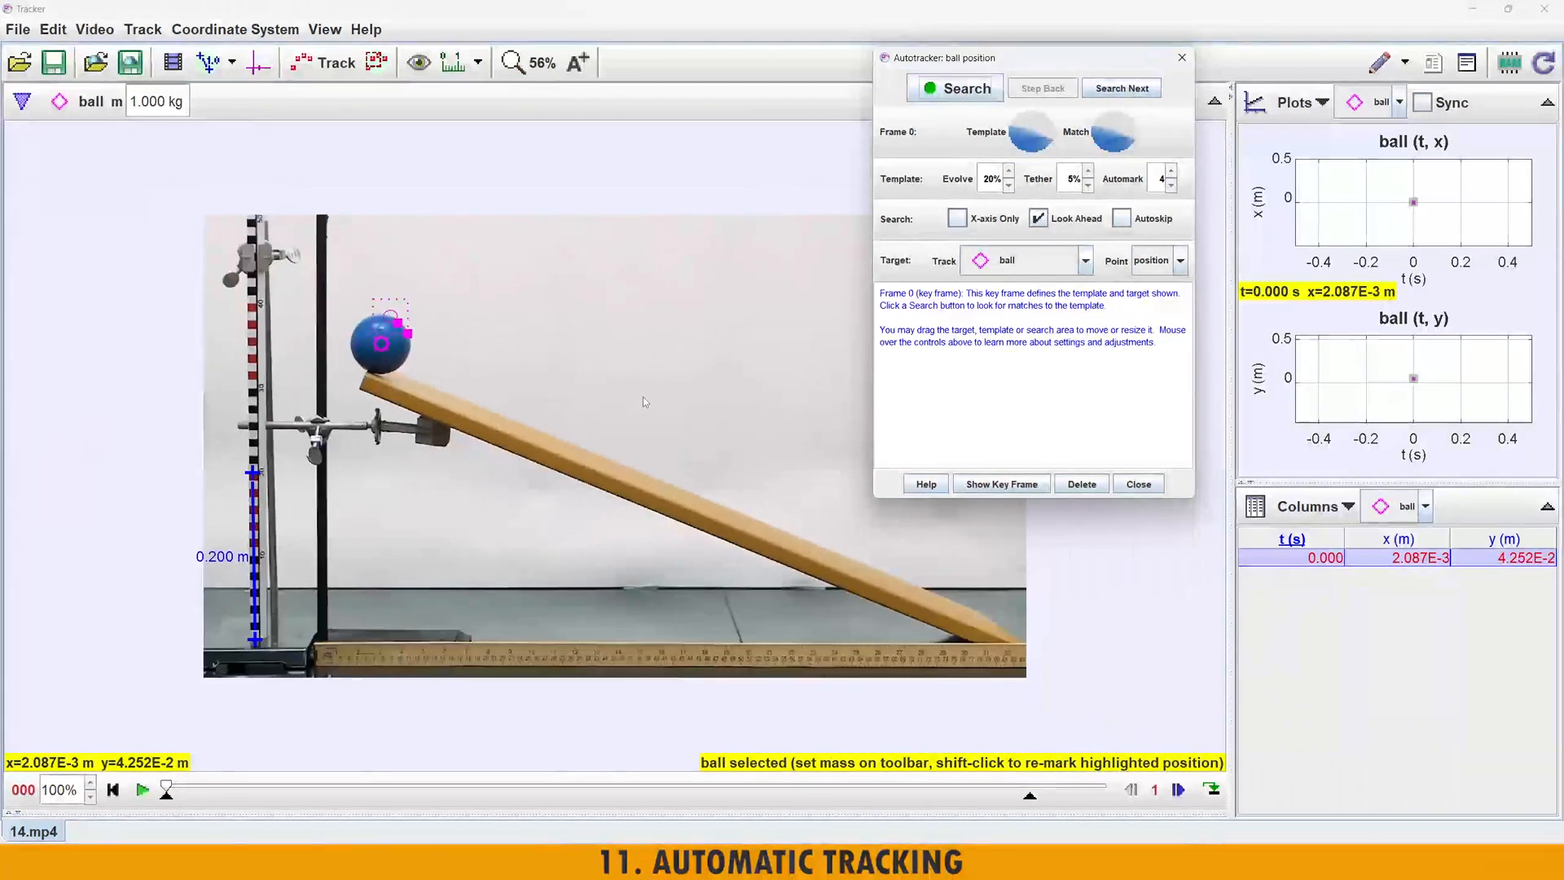
{"action": "scroll", "coordinate": [643, 399], "scroll_direction": "up", "scroll_amount": 1}
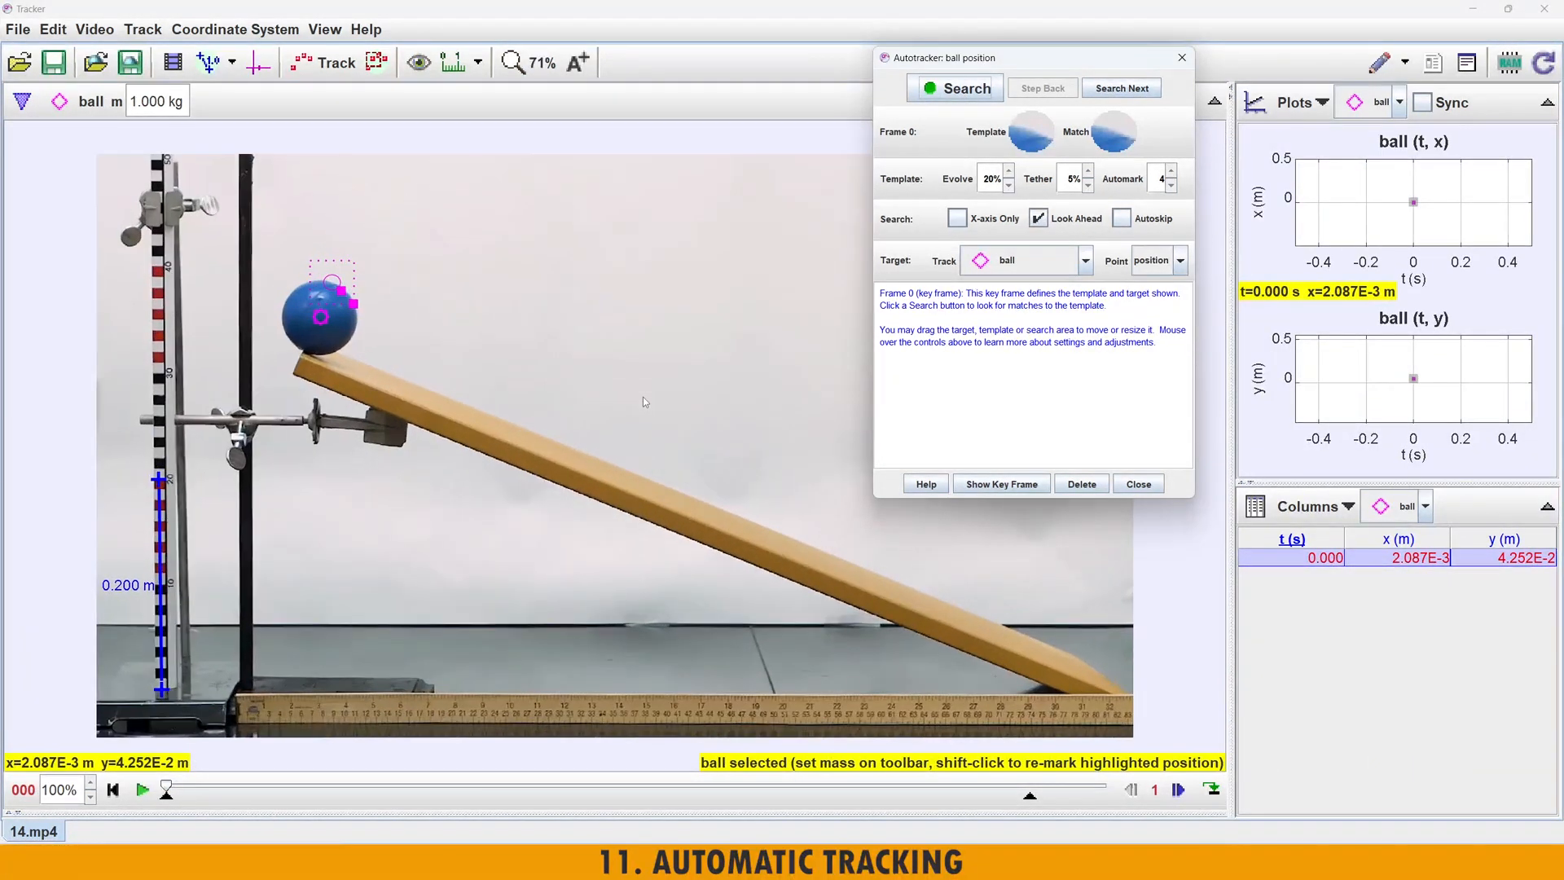
{"action": "left_click", "coordinate": [971, 93]}
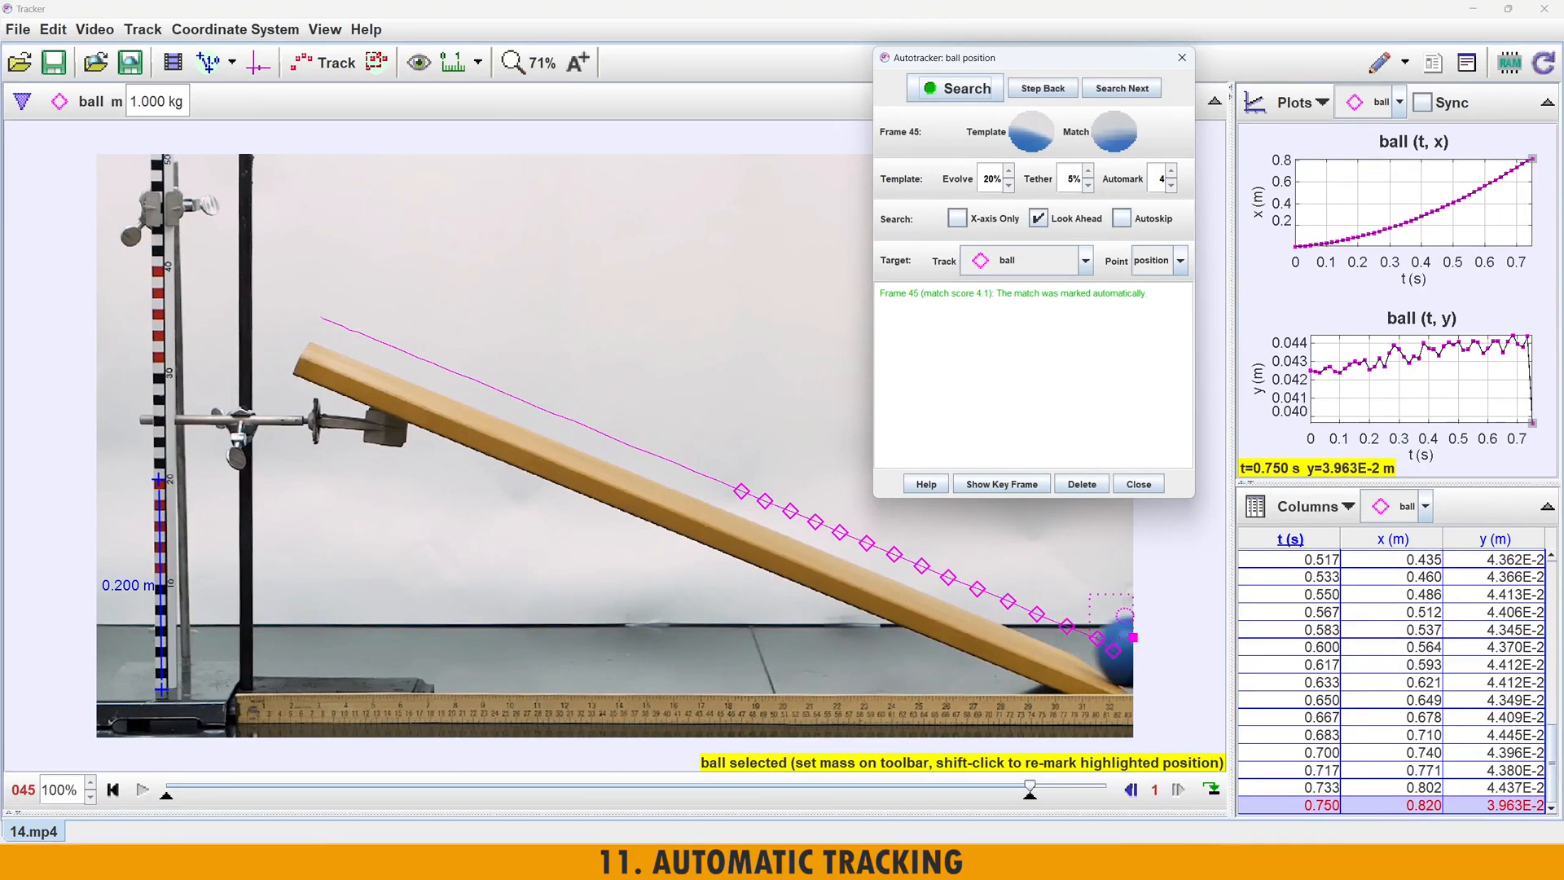
{"action": "left_click_drag", "start_coordinate": [318, 324], "coordinate": [1093, 650]}
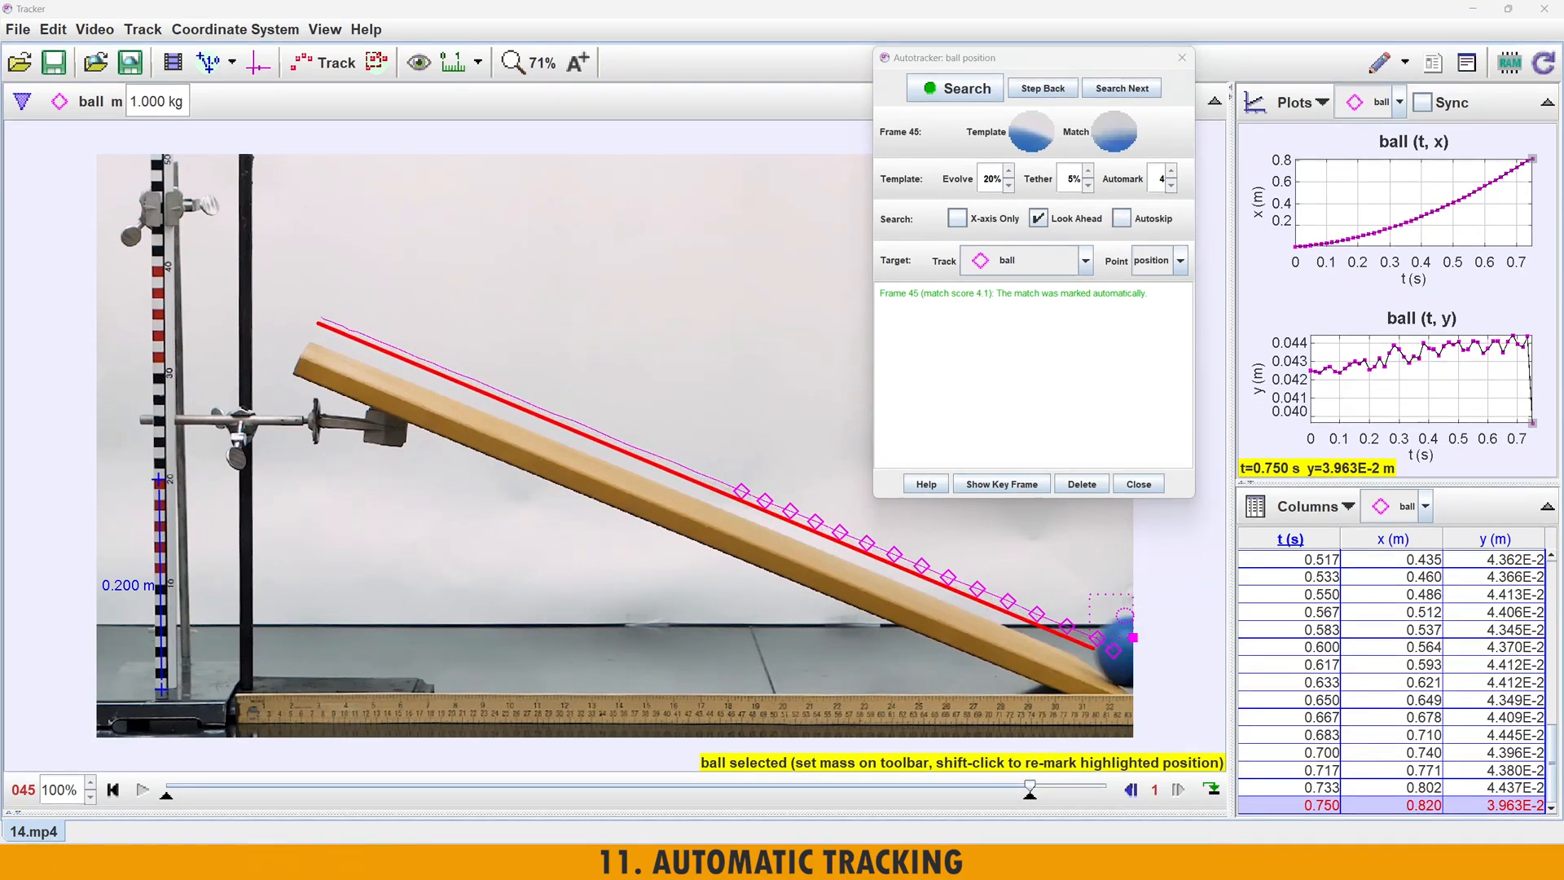
{"action": "key", "text": "Escape"}
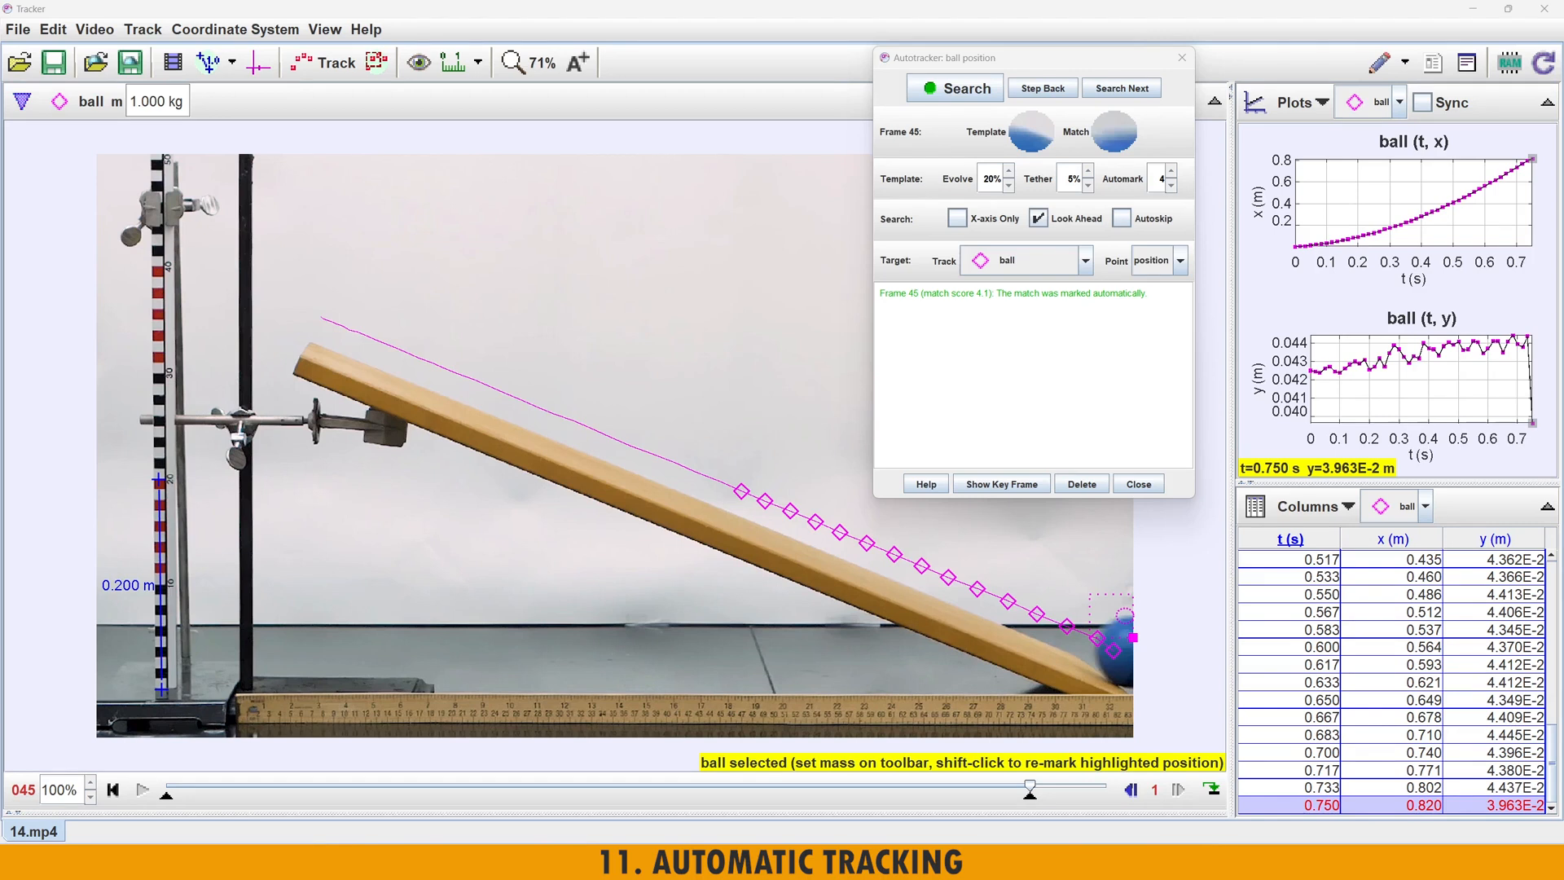
- Hide the ball's path and show it again
{"action": "left_click", "coordinate": [419, 62]}
{"action": "left_click", "coordinate": [420, 96]}
{"action": "left_click", "coordinate": [419, 62]}
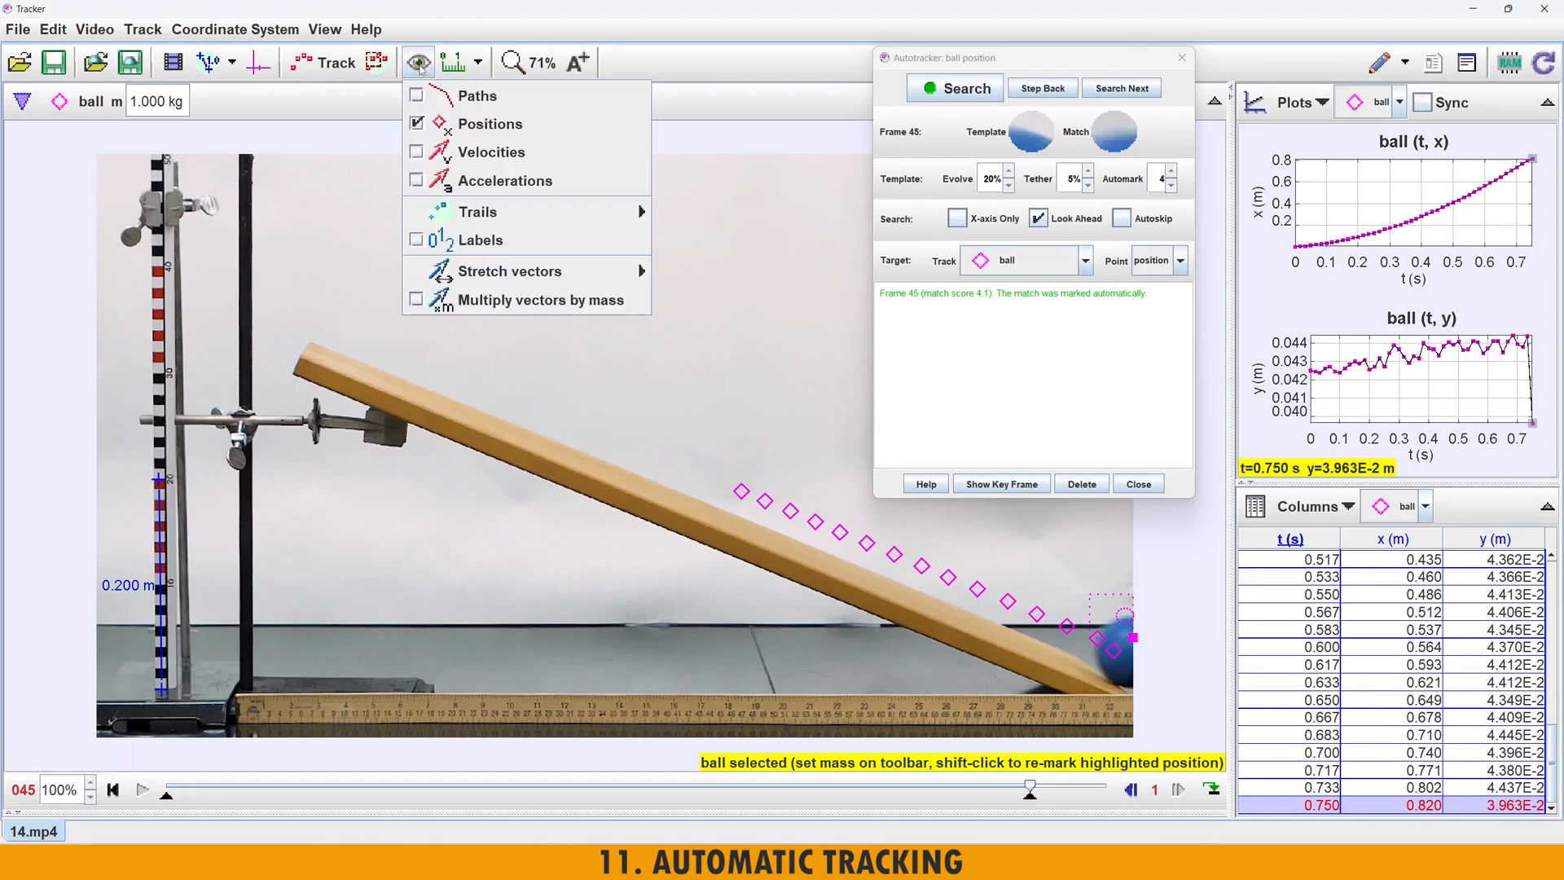
{"action": "left_click", "coordinate": [422, 95]}
- Show the step number labels on the ball's track
{"action": "left_click", "coordinate": [419, 63]}
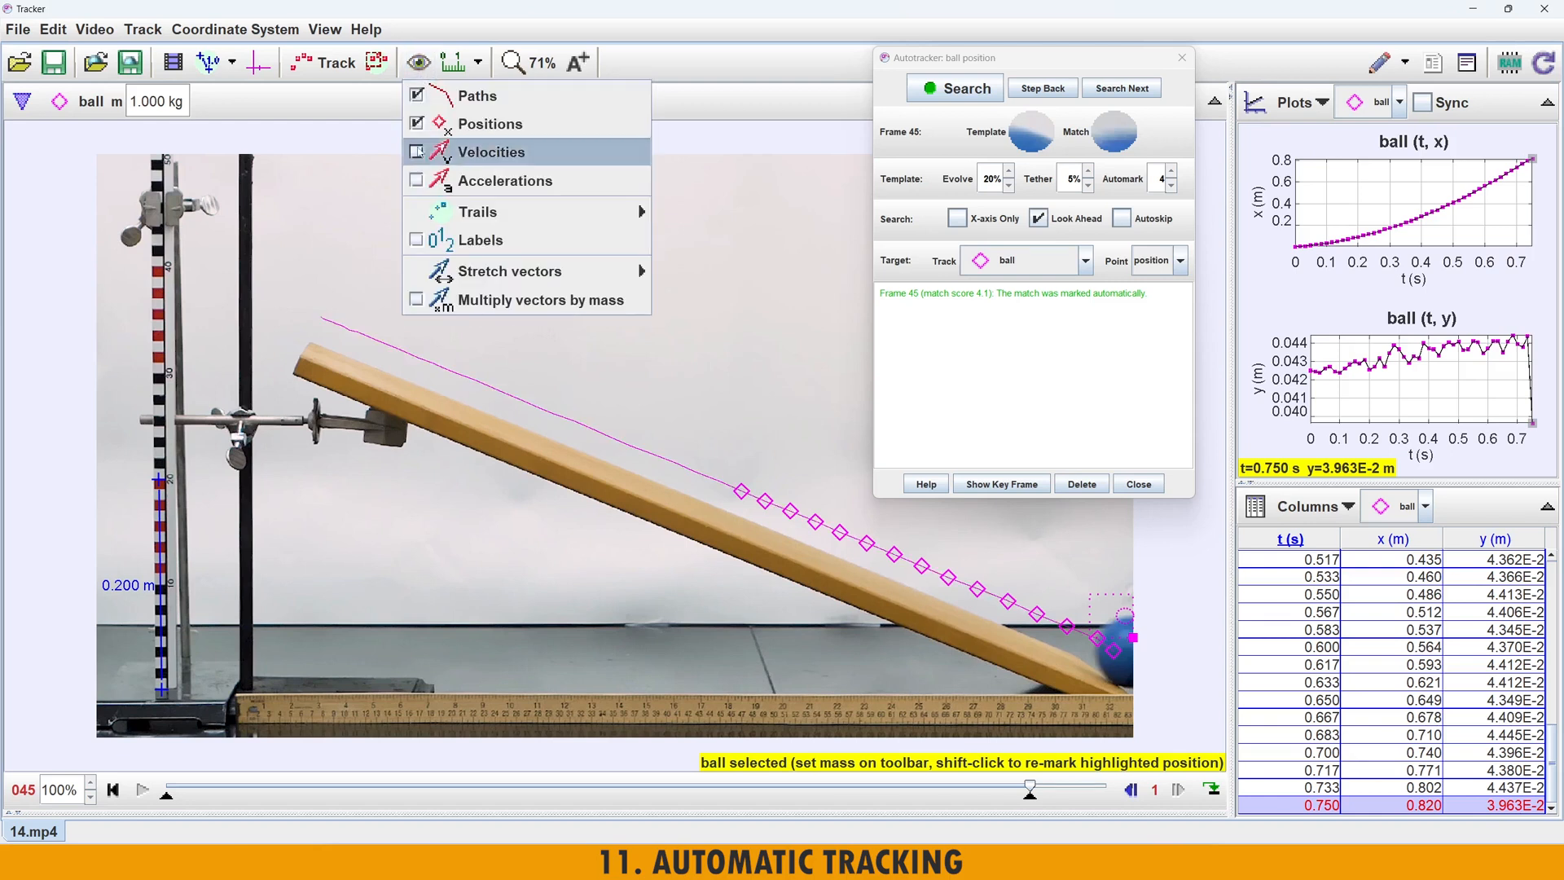
{"action": "left_click", "coordinate": [424, 234]}
{"action": "left_click", "coordinate": [419, 62]}
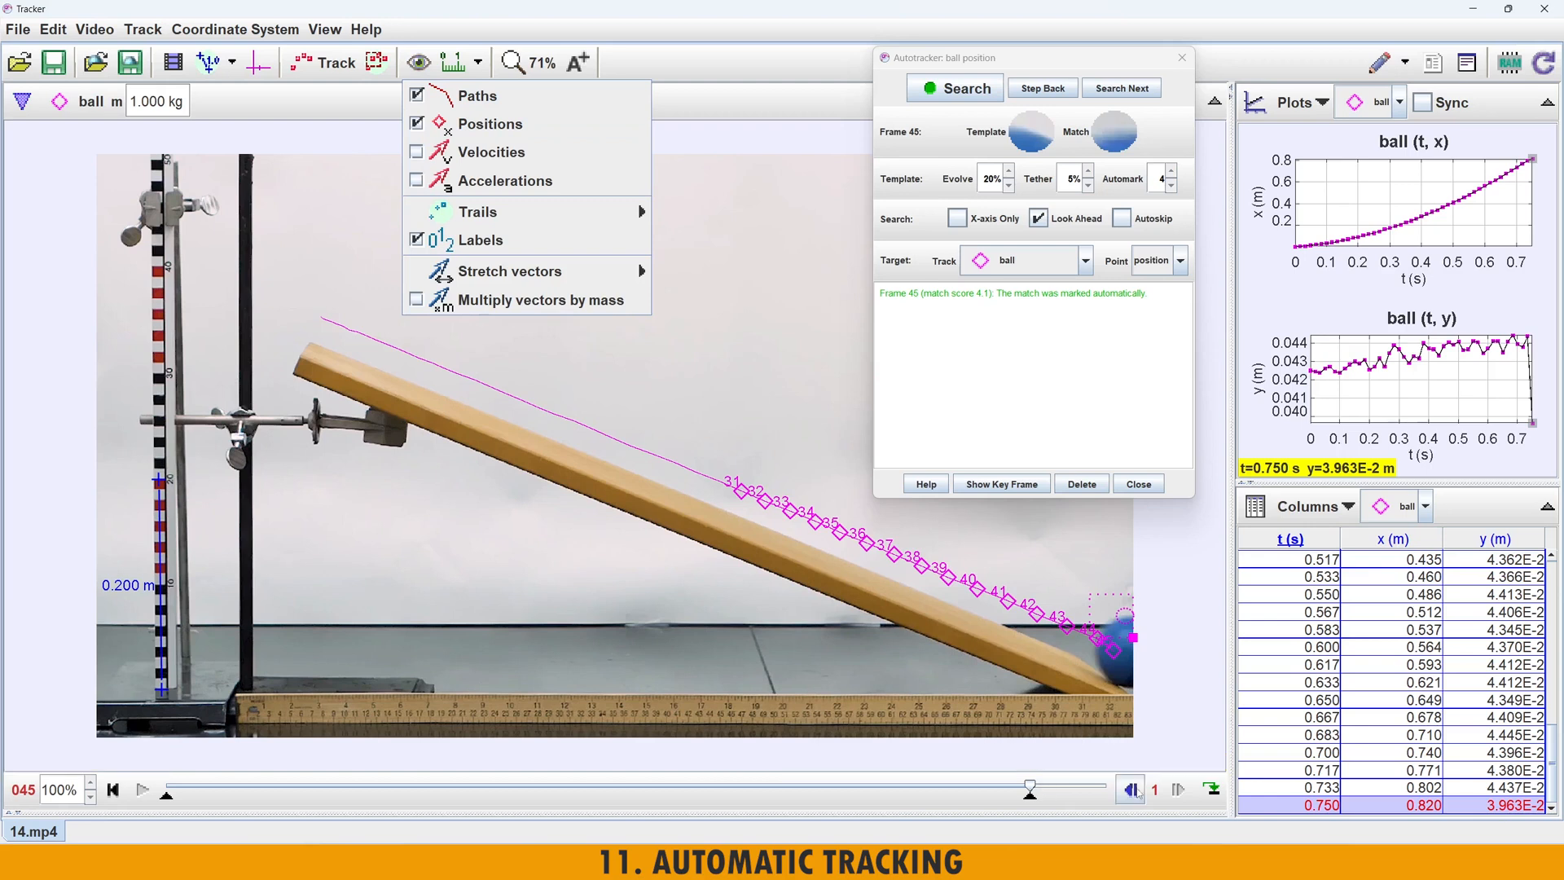
- Return the video to frame 0 and close the Autotracker
{"action": "left_click_drag", "start_coordinate": [1030, 789], "coordinate": [166, 790]}
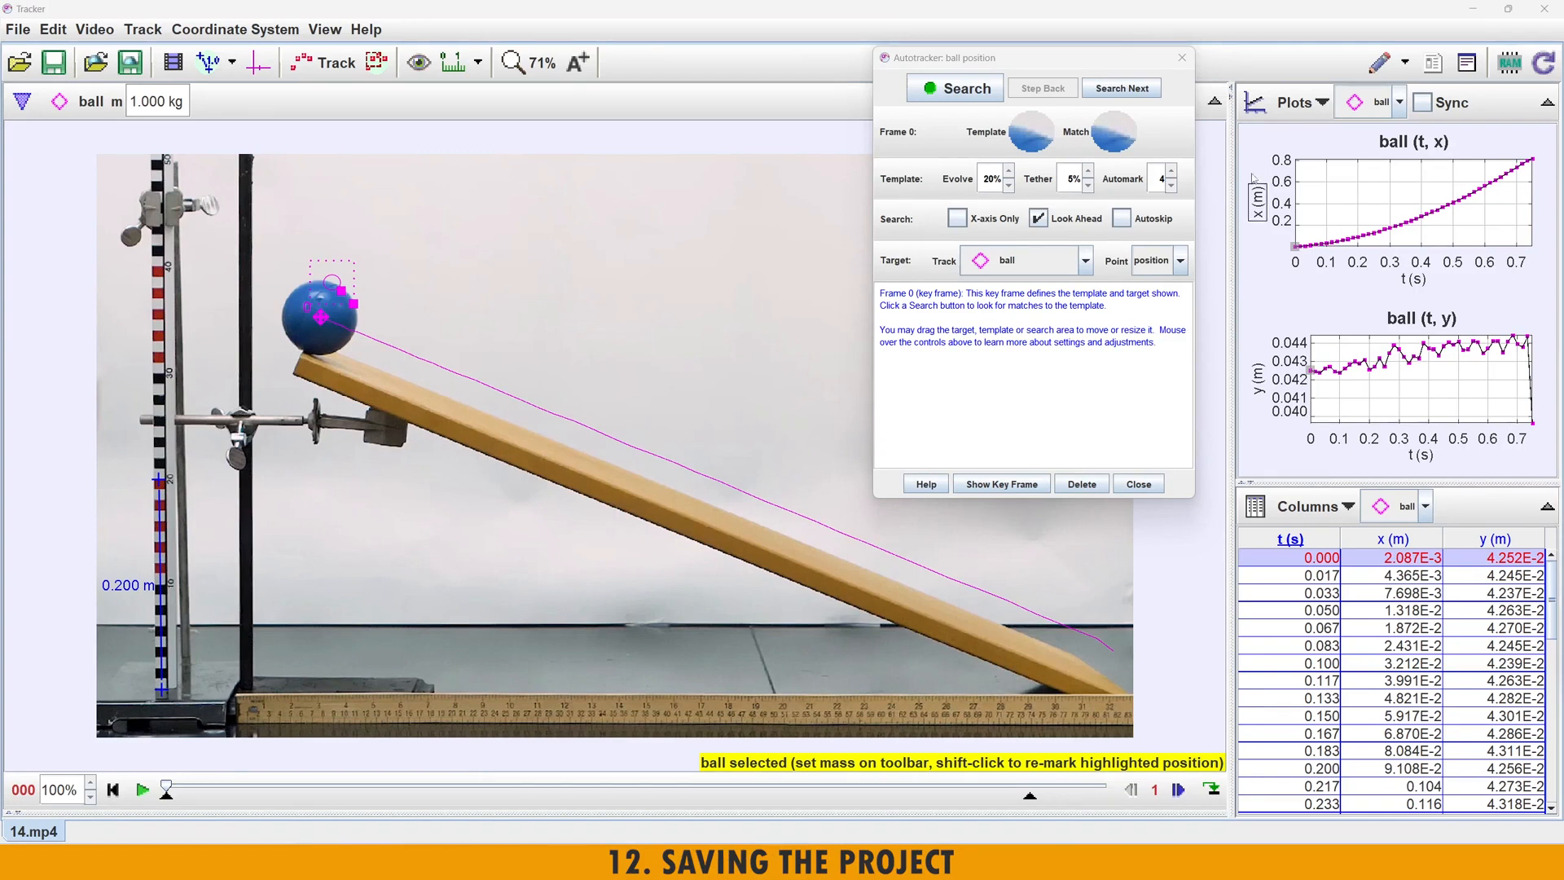
{"action": "left_click", "coordinate": [1182, 57]}
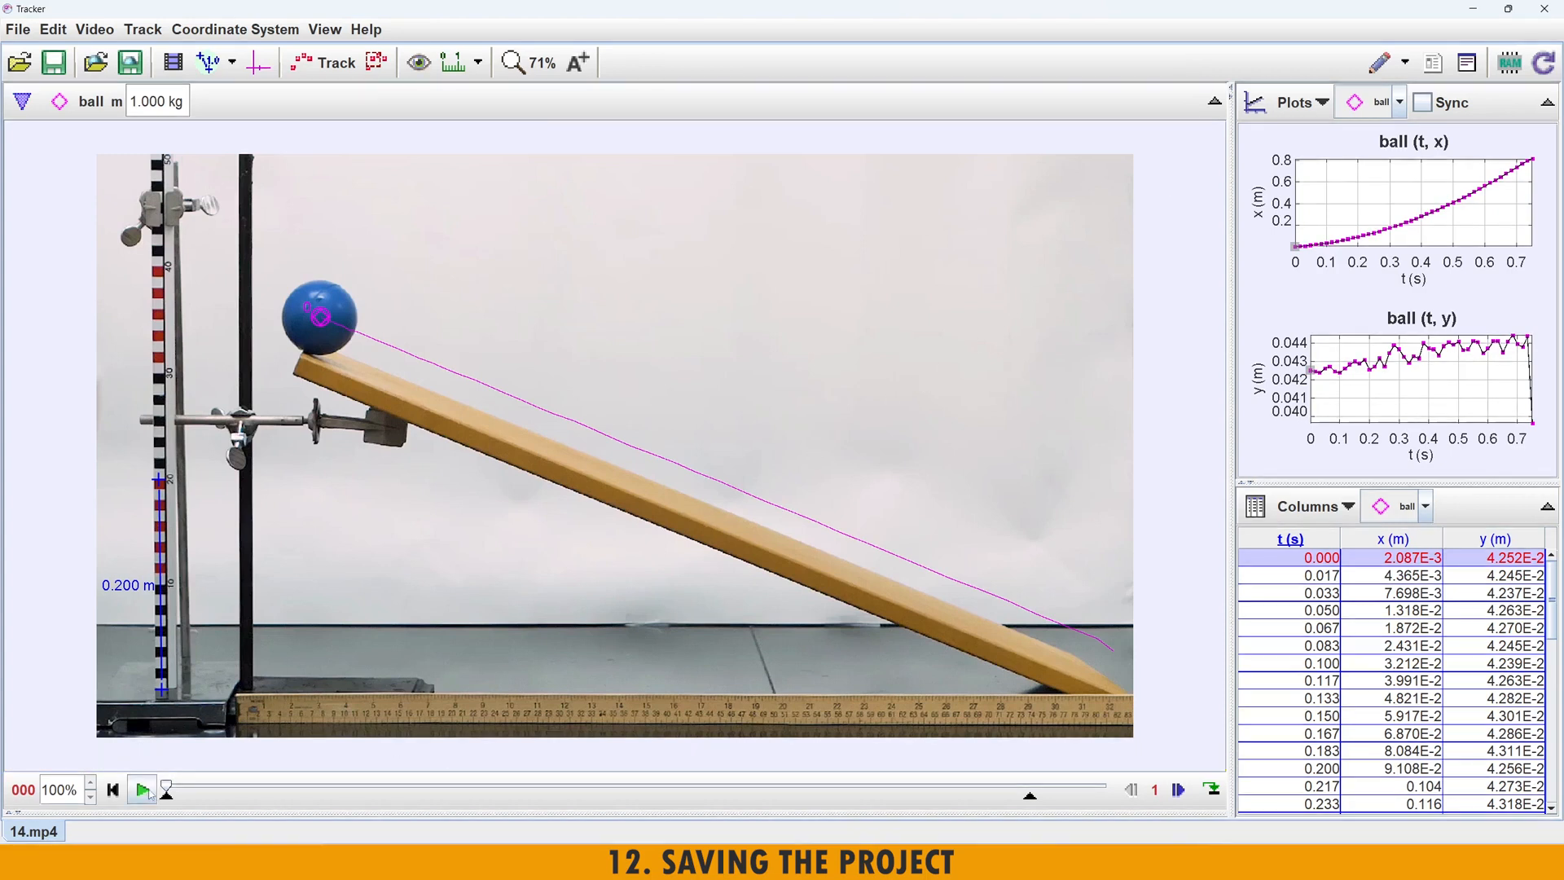
- Delete the ball's autotracked points after frame 43 and close the Autotracker
{"action": "mouse_move", "coordinate": [166, 790]}
{"action": "left_mouse_down"}
{"action": "mouse_move", "coordinate": [1006, 788]}
{"action": "mouse_move", "coordinate": [987, 788]}
{"action": "left_mouse_up"}
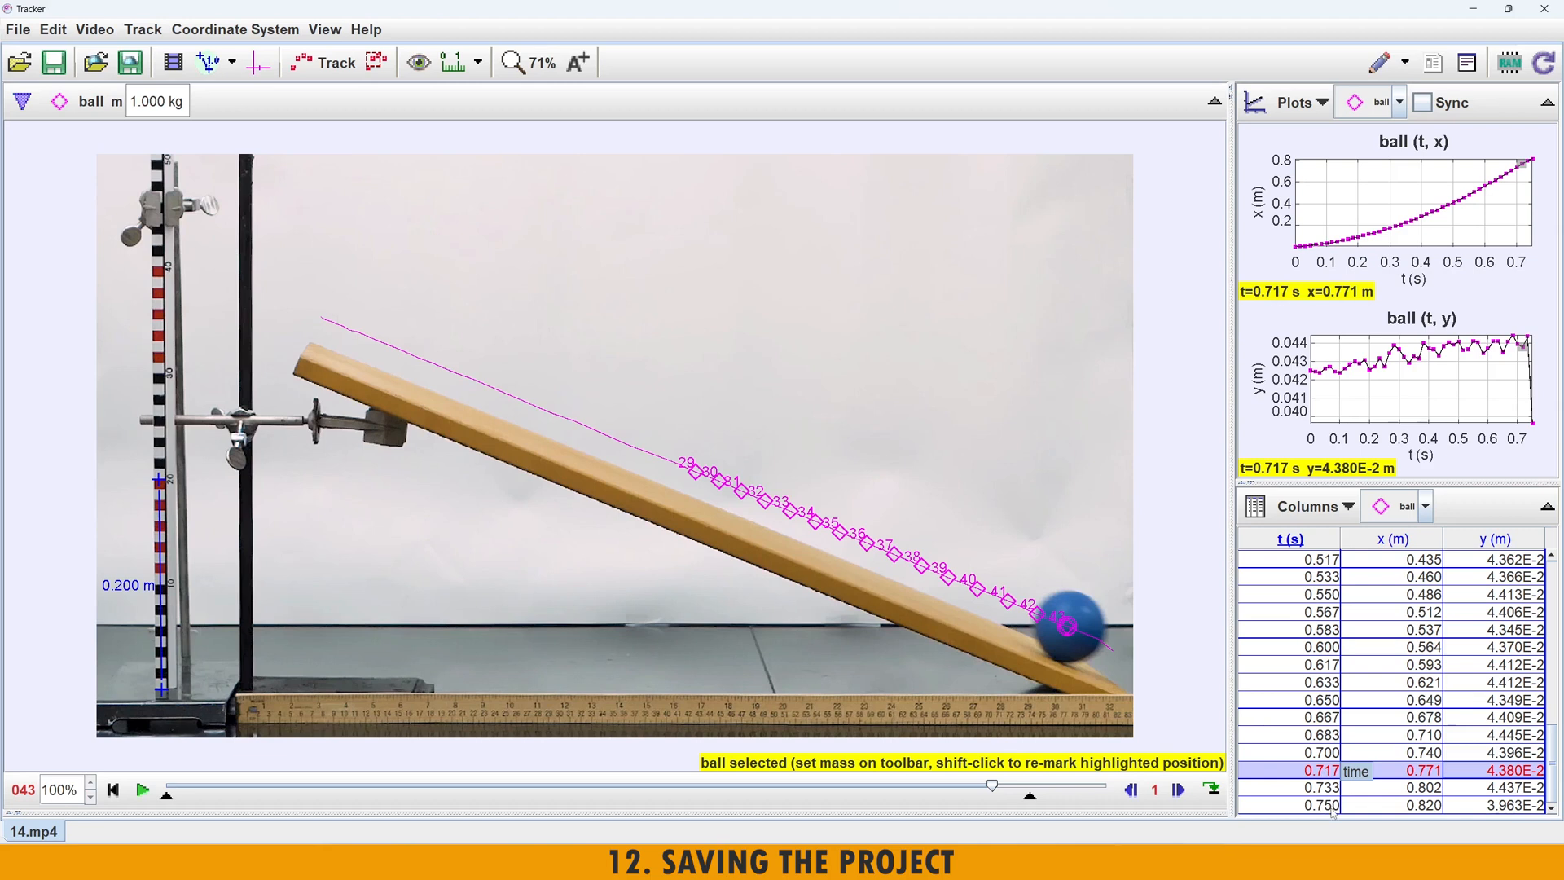
{"action": "left_click", "coordinate": [81, 106]}
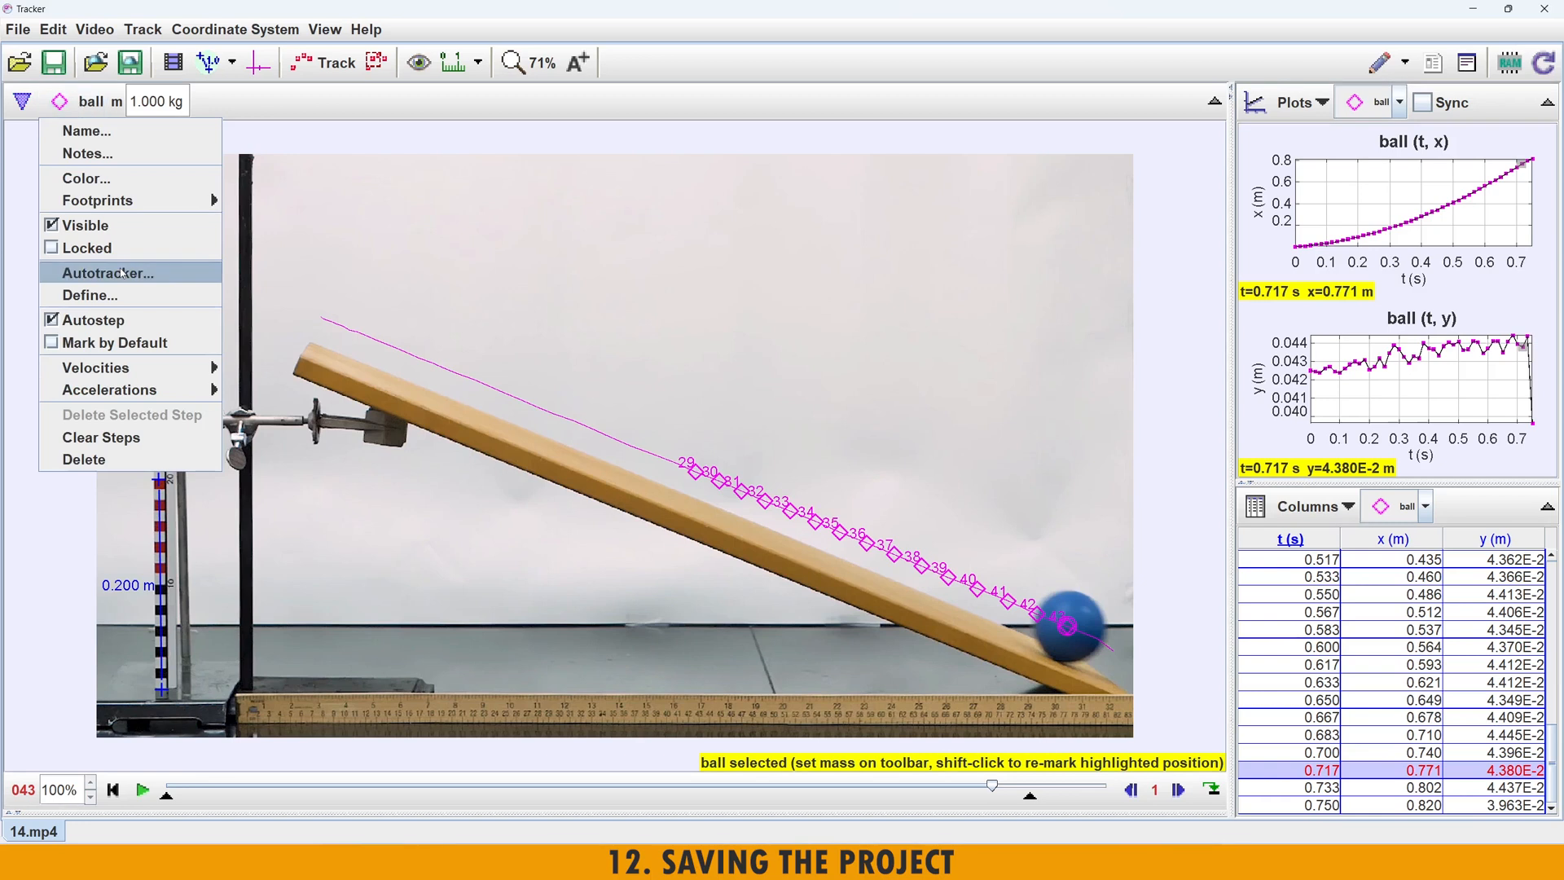
{"action": "left_click", "coordinate": [120, 273]}
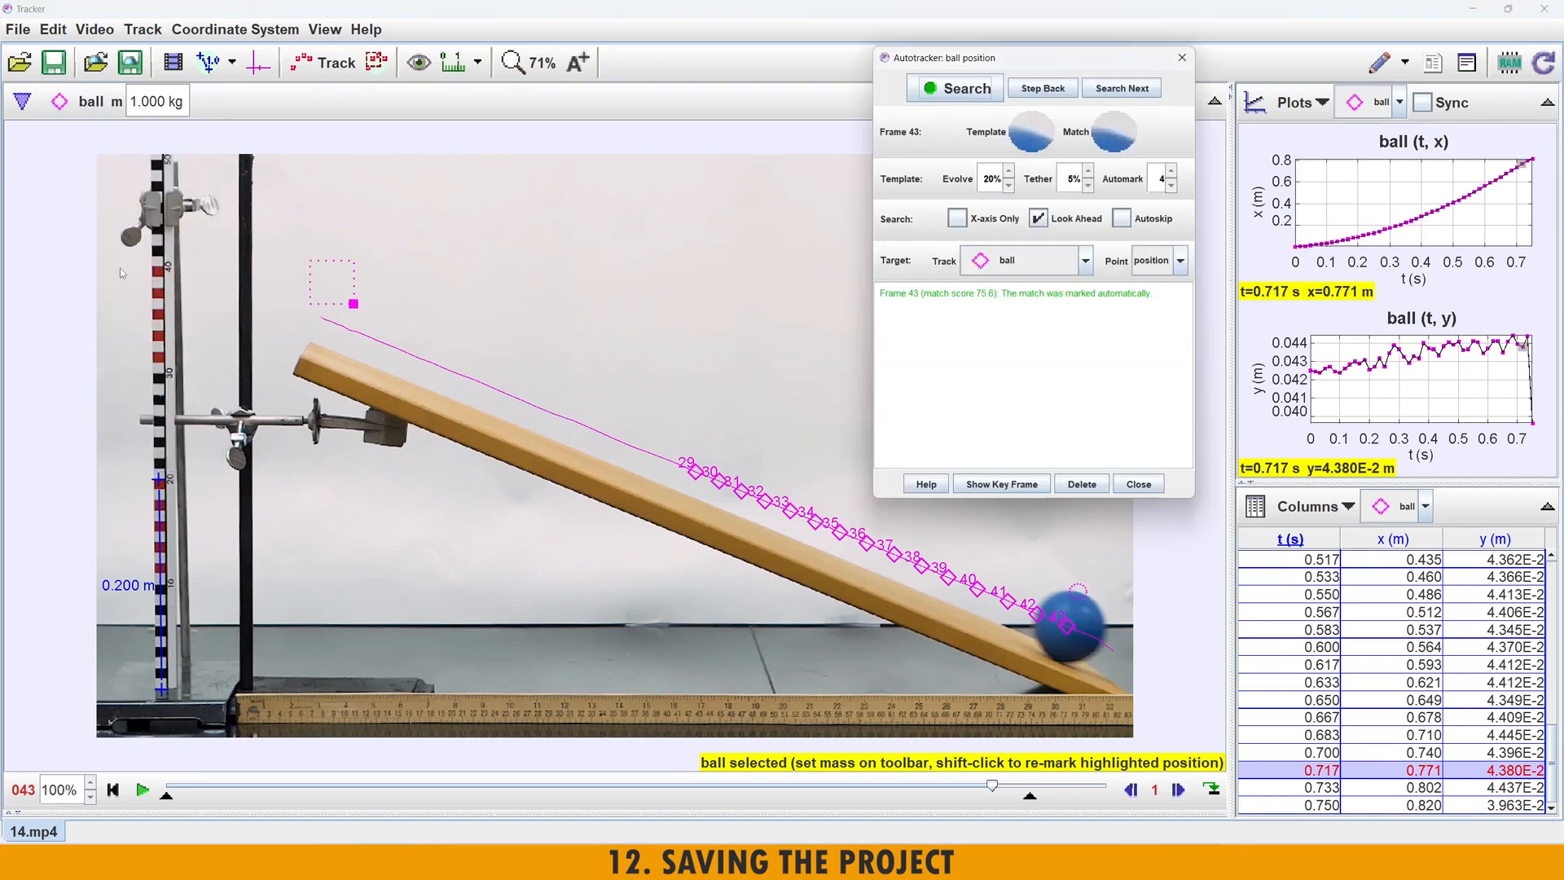
{"action": "left_click", "coordinate": [1088, 486]}
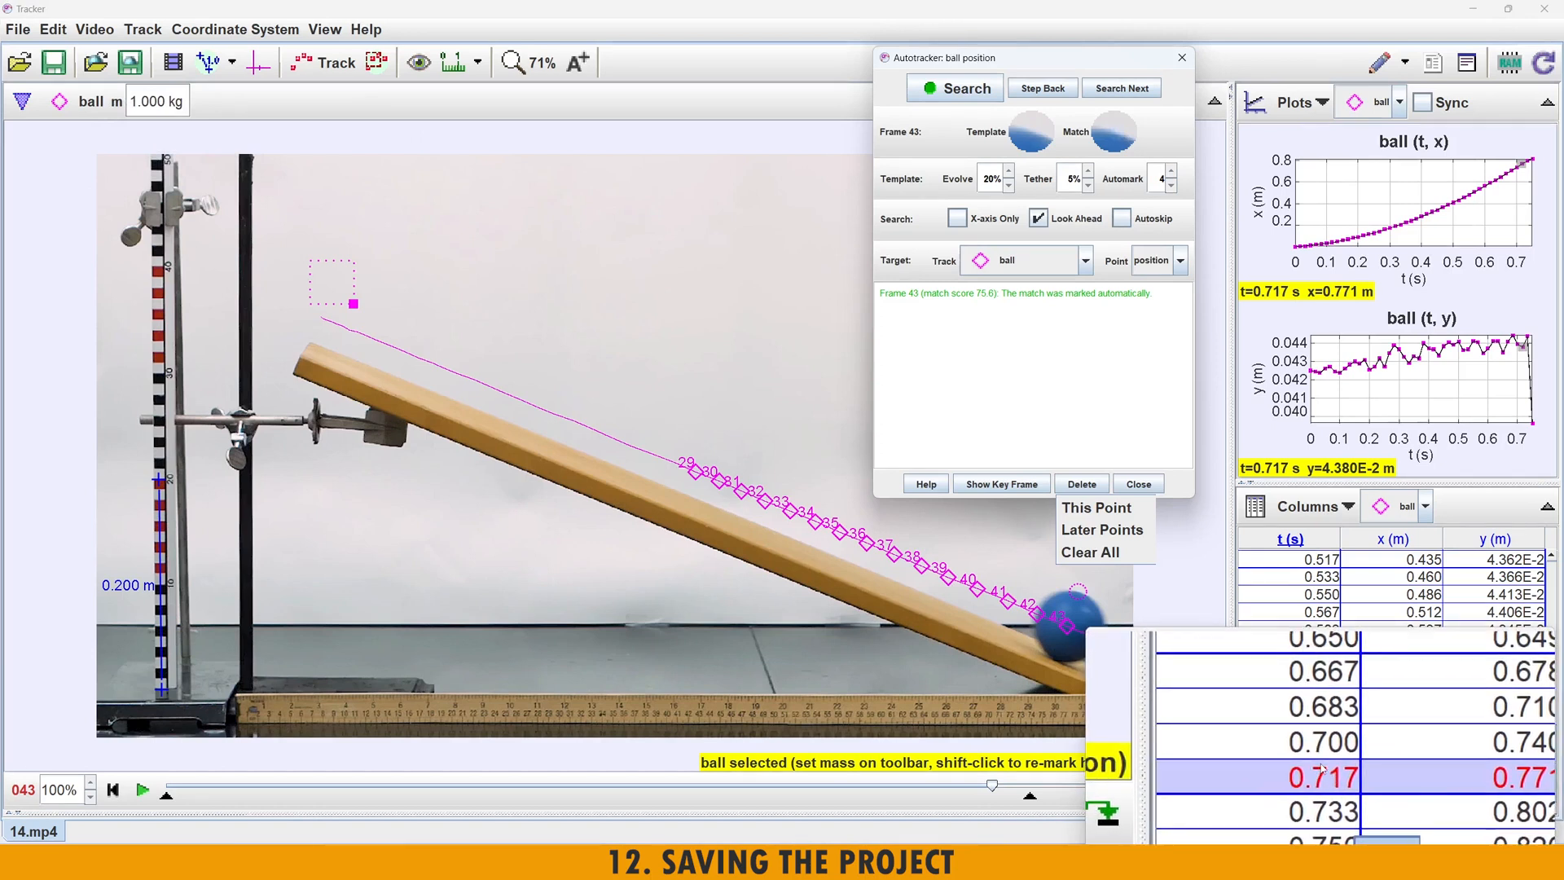
{"action": "left_click", "coordinate": [1115, 531]}
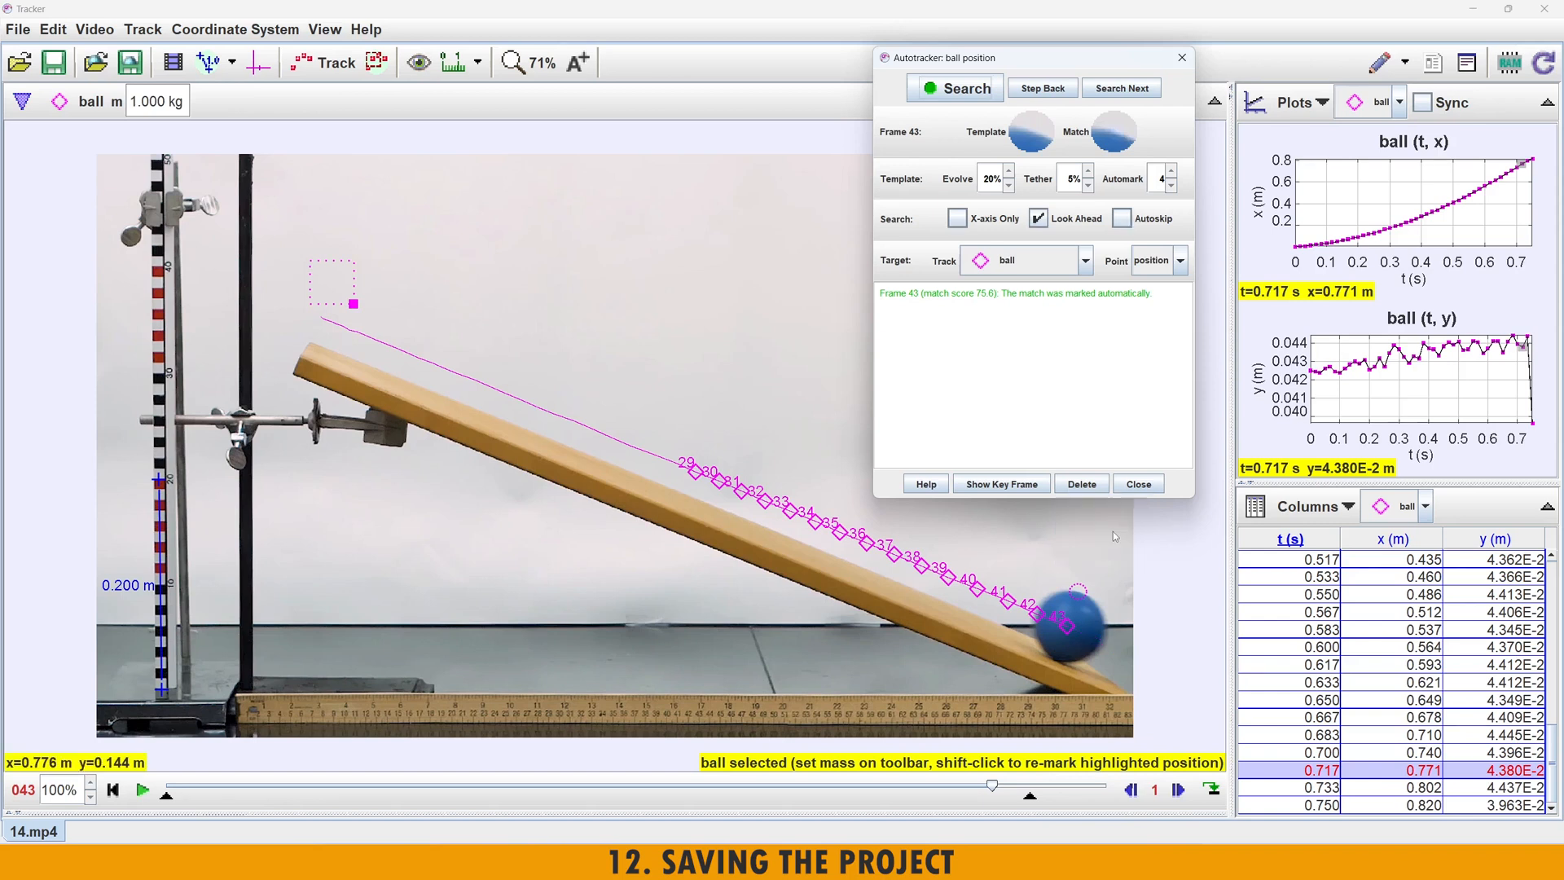
{"action": "left_click", "coordinate": [1144, 489]}
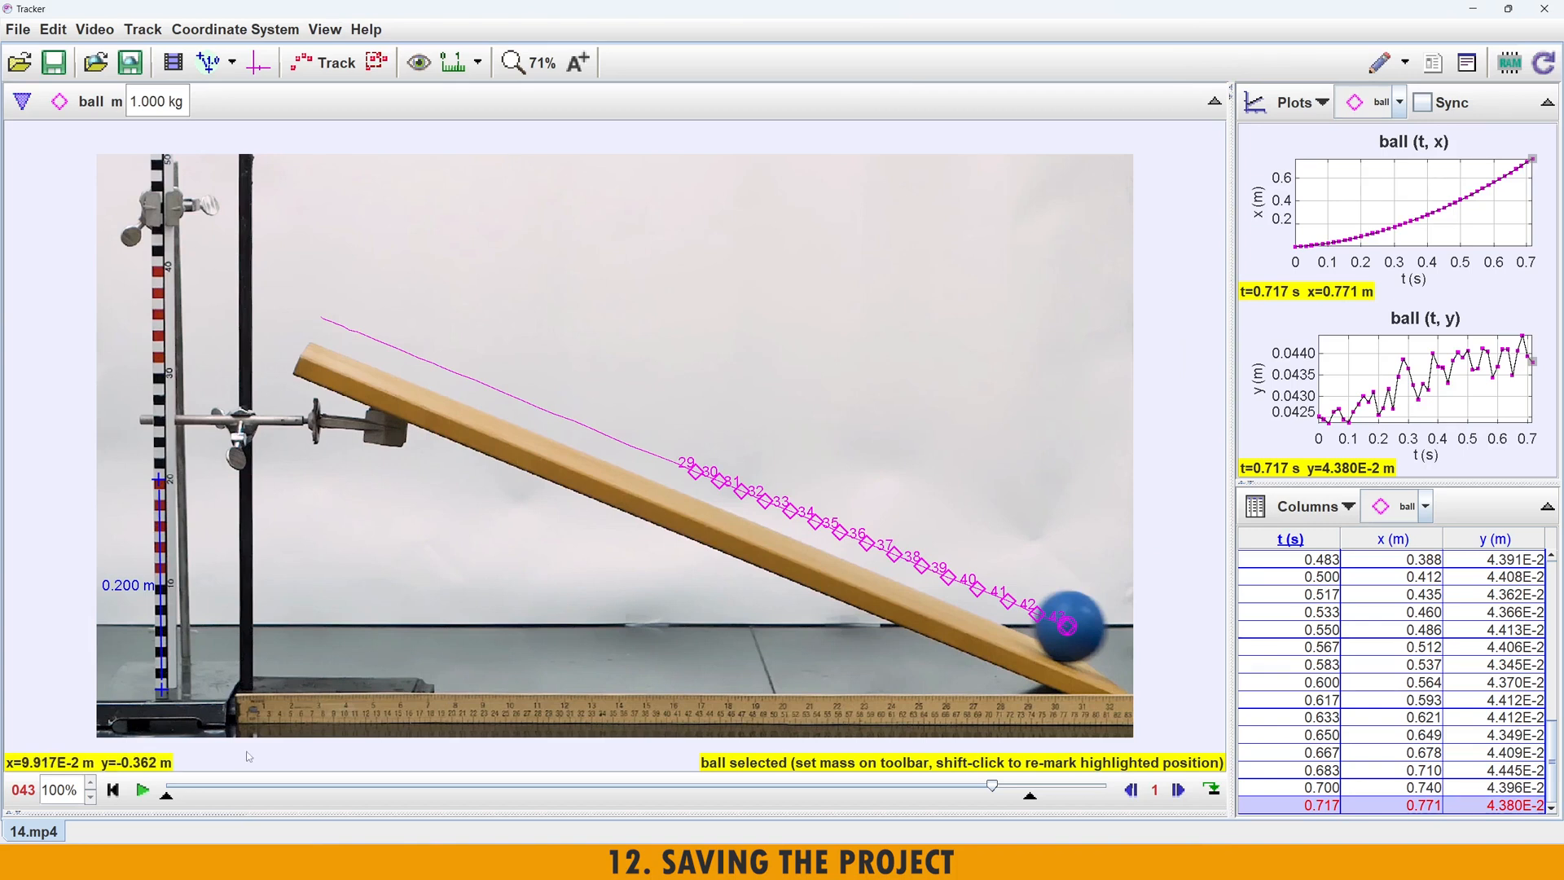
- Return the video to frame 0 and start saving the Tracker project with the title "inclined plane motion"
{"action": "left_click", "coordinate": [114, 790]}
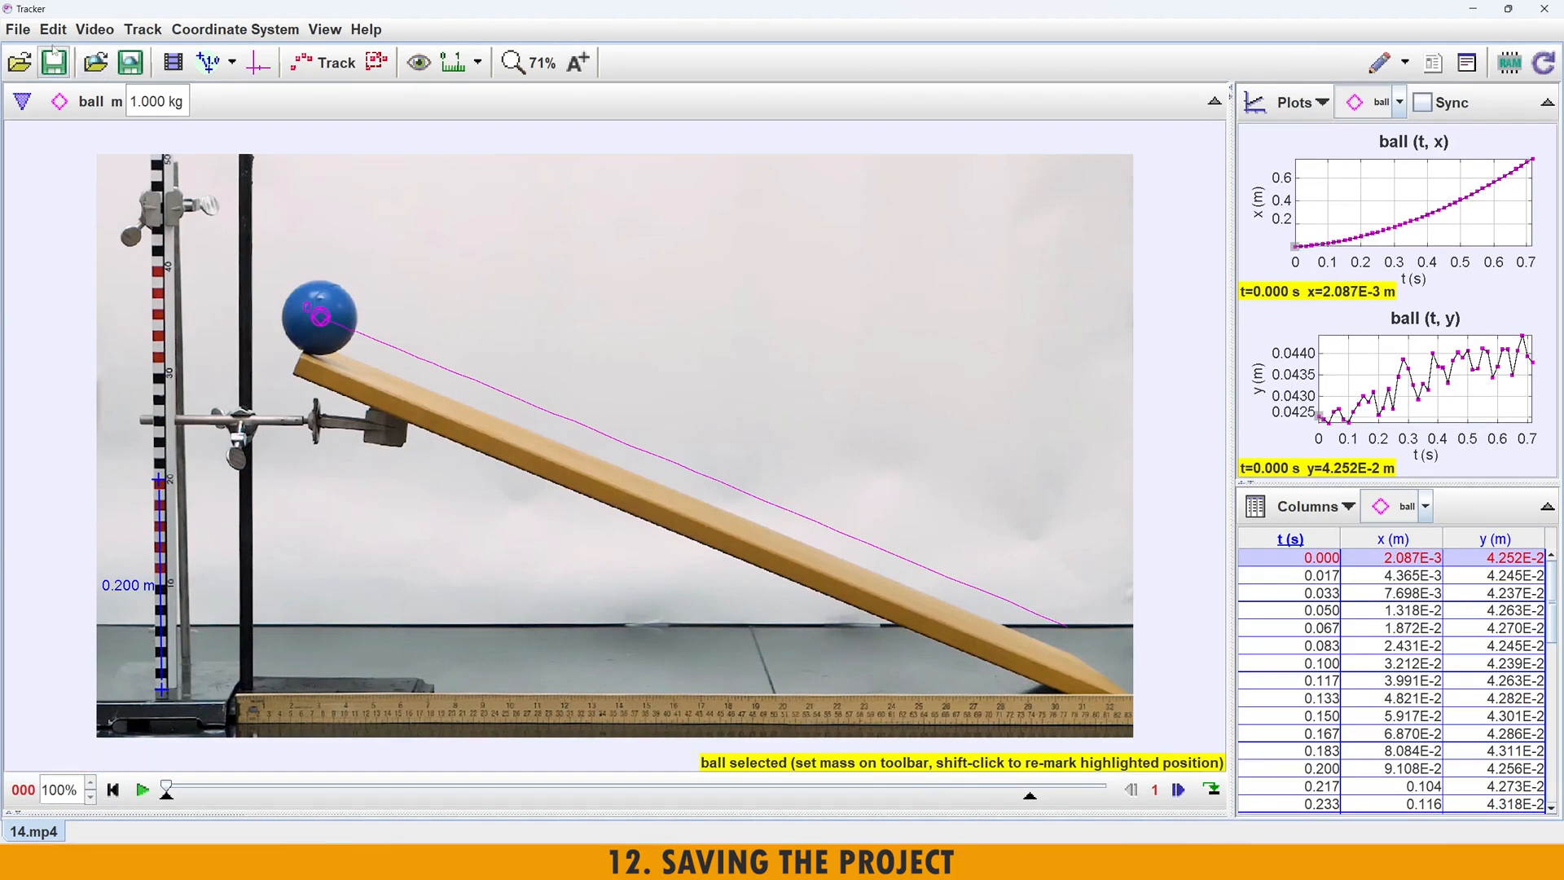
{"action": "left_click", "coordinate": [18, 30]}
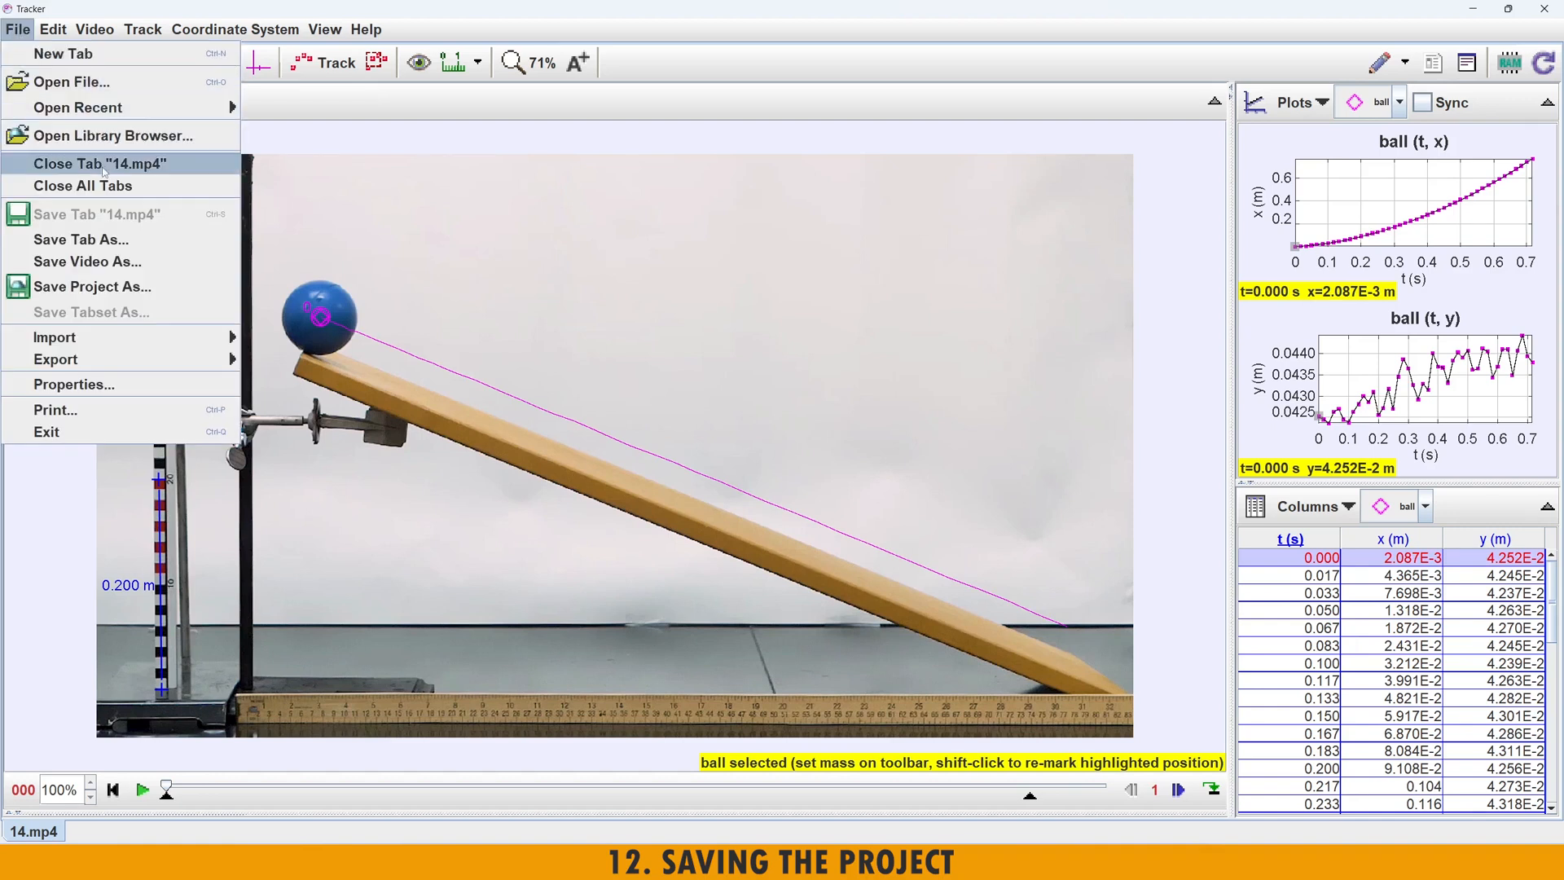
{"action": "left_click", "coordinate": [124, 293]}
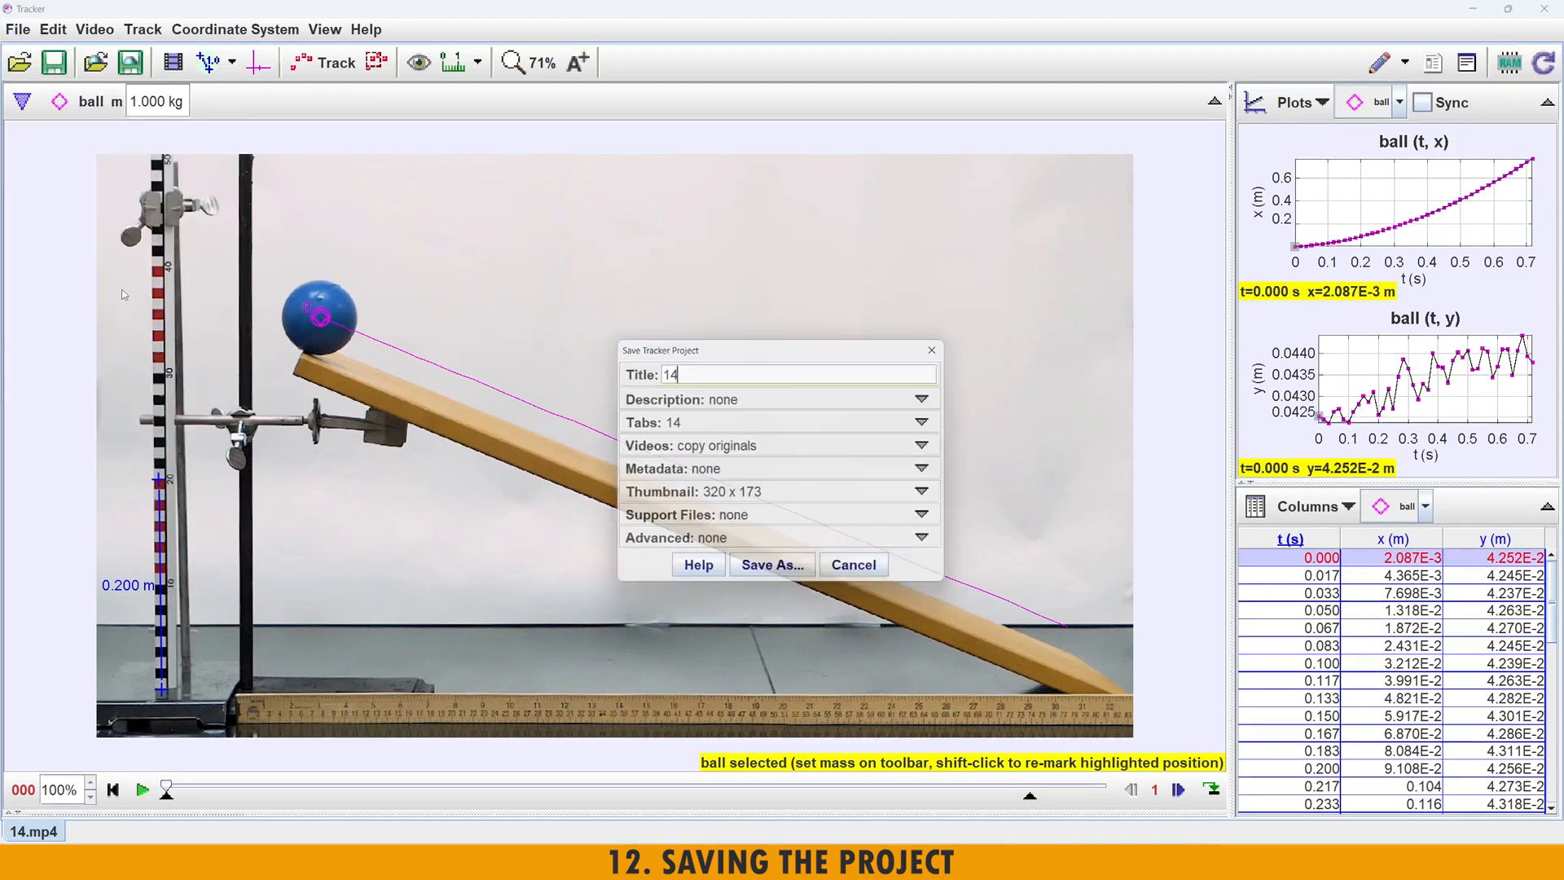
{"action": "double_click", "coordinate": [651, 371]}
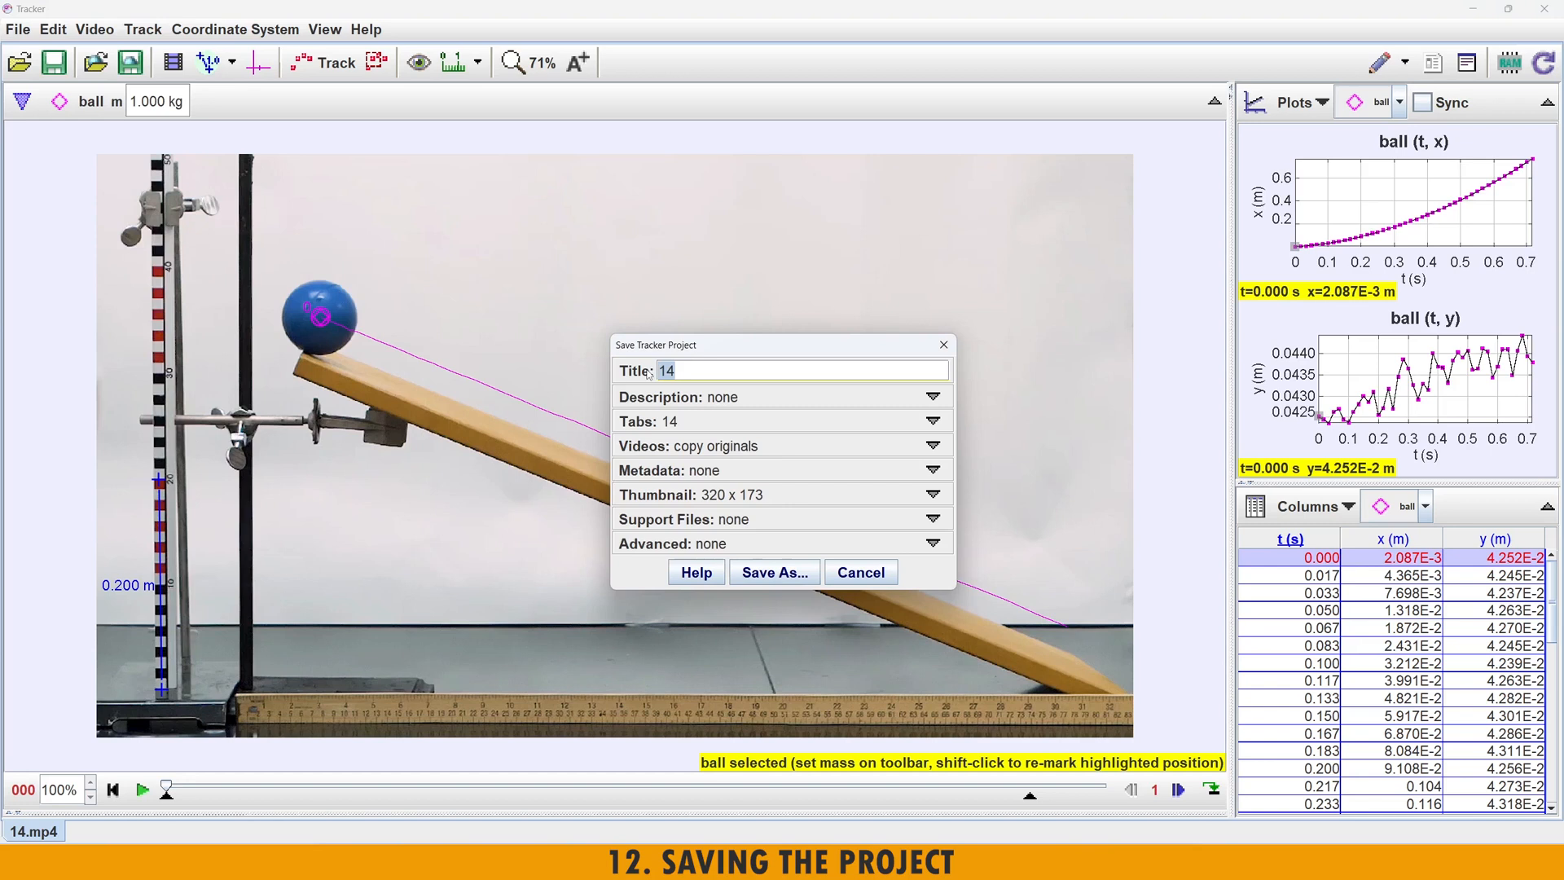
{"action": "type", "text": "inclined plane motion"}
{"action": "left_click", "coordinate": [805, 562]}
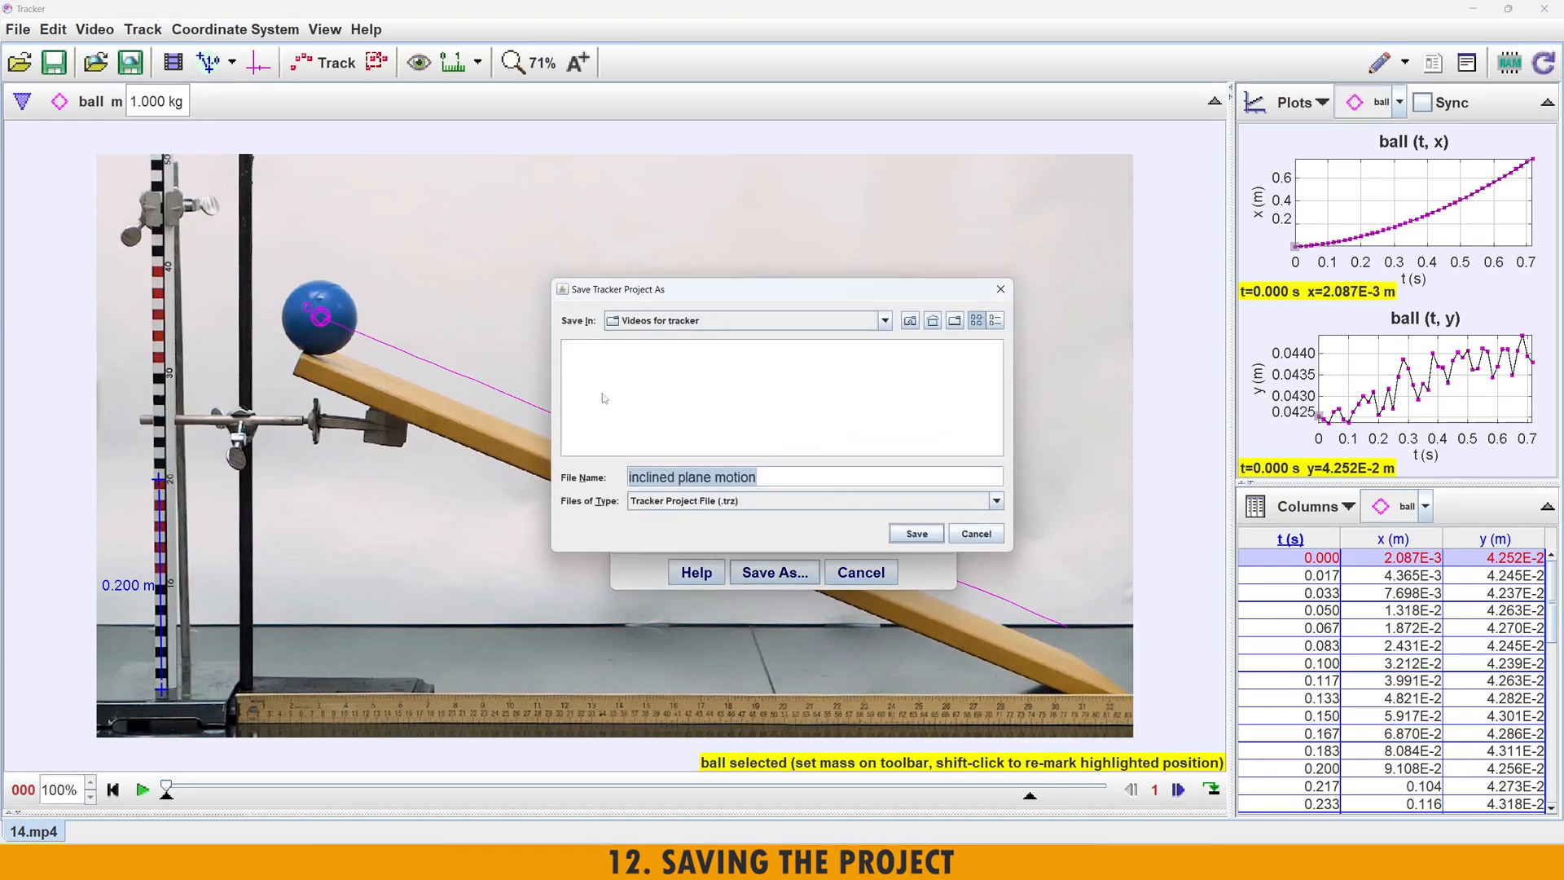
- Save the project file in the Videos for tracker folder and open the saved project
{"action": "left_click", "coordinate": [884, 321]}
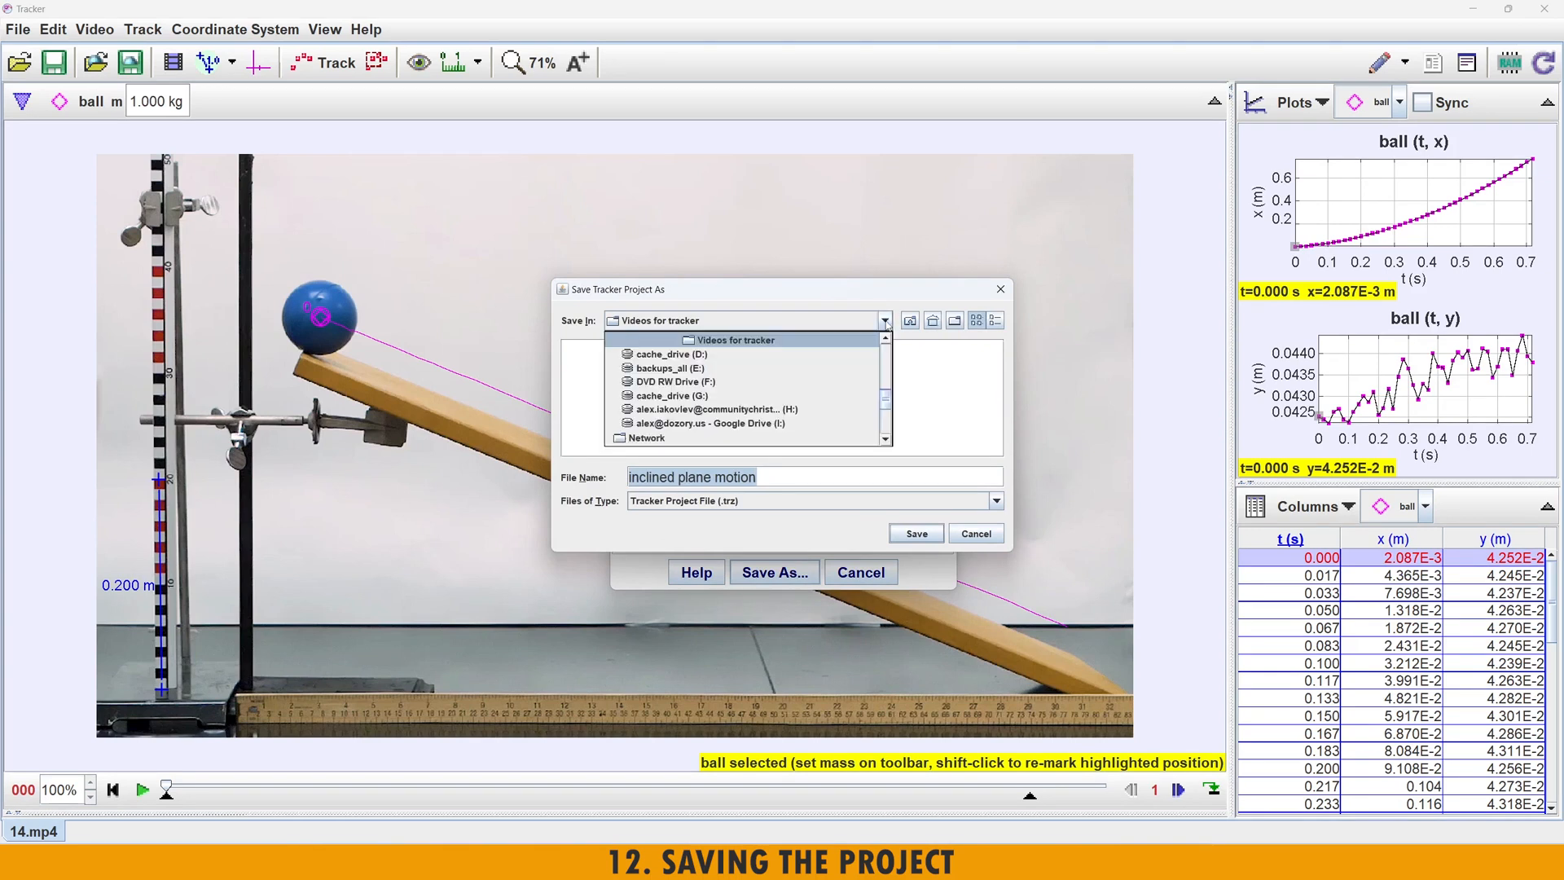
{"action": "left_click", "coordinate": [885, 321]}
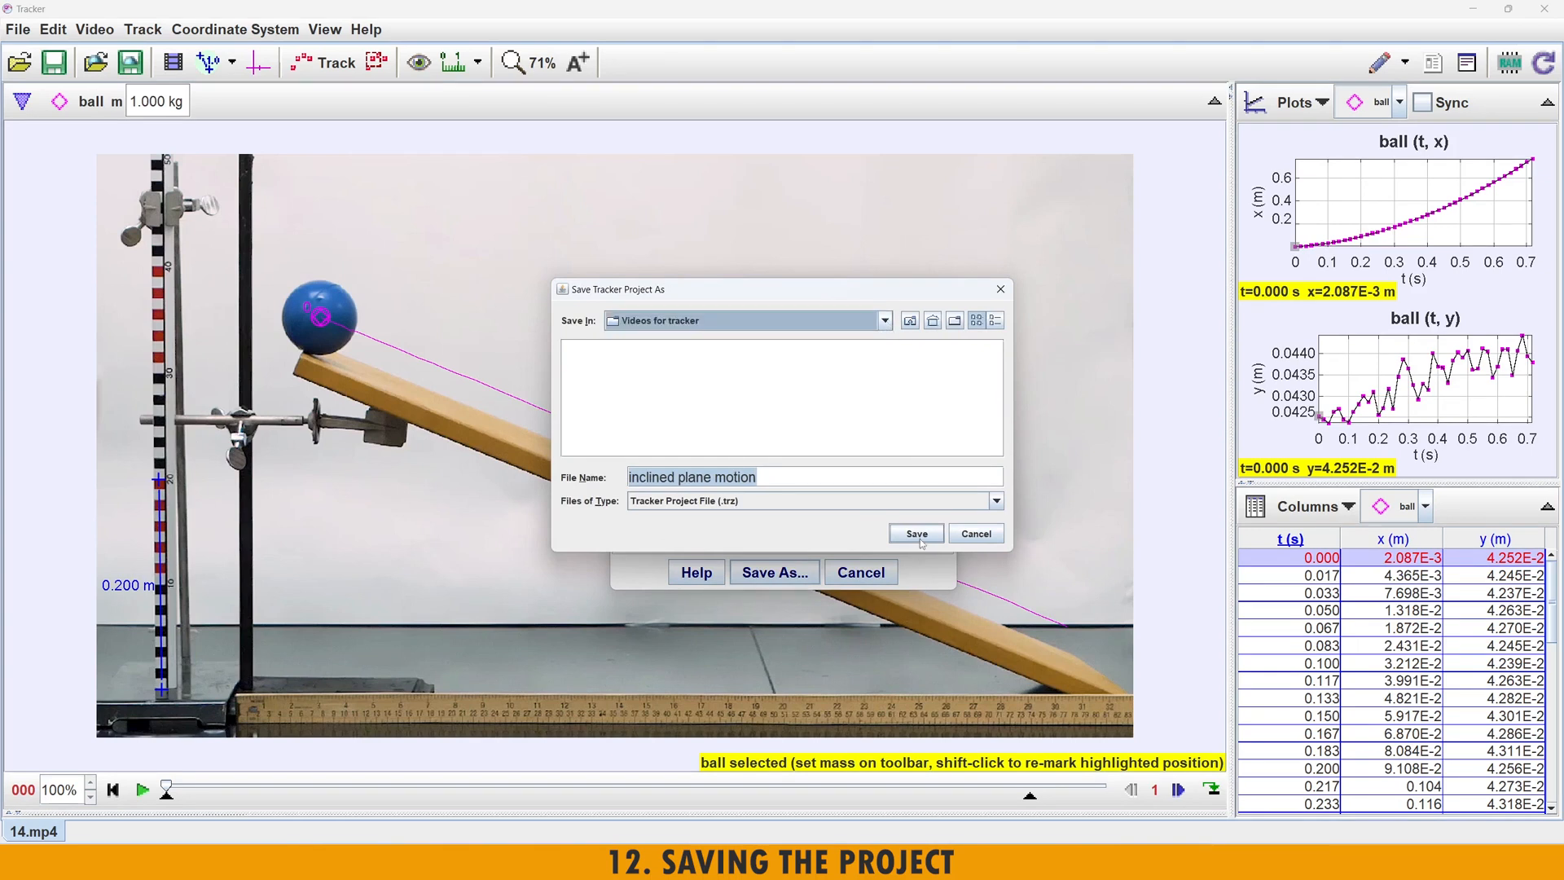
{"action": "left_click", "coordinate": [919, 534]}
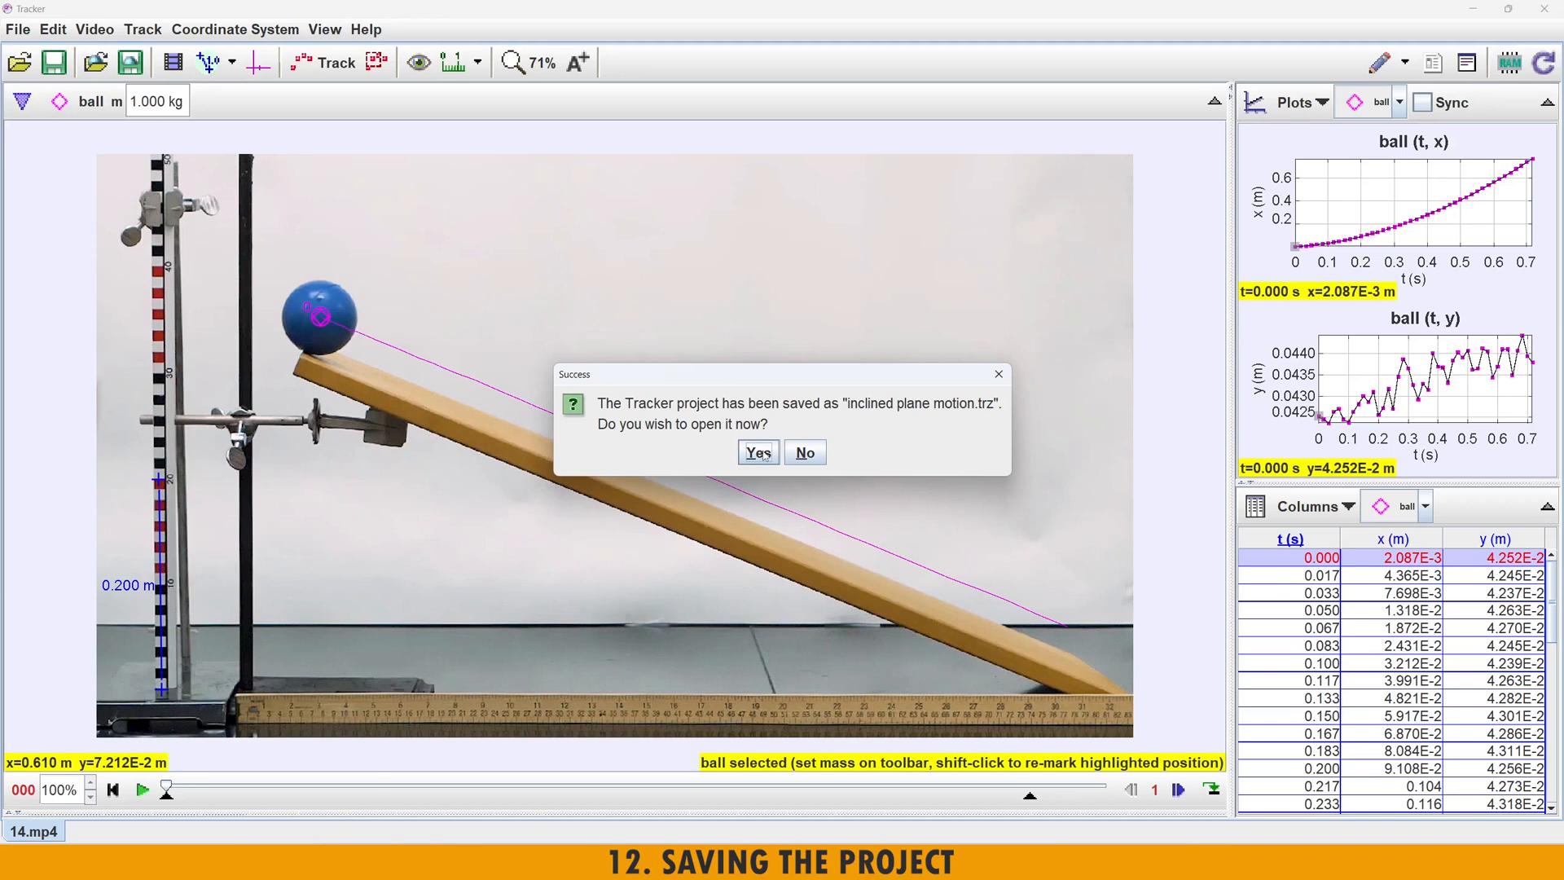
{"action": "left_click", "coordinate": [758, 453]}
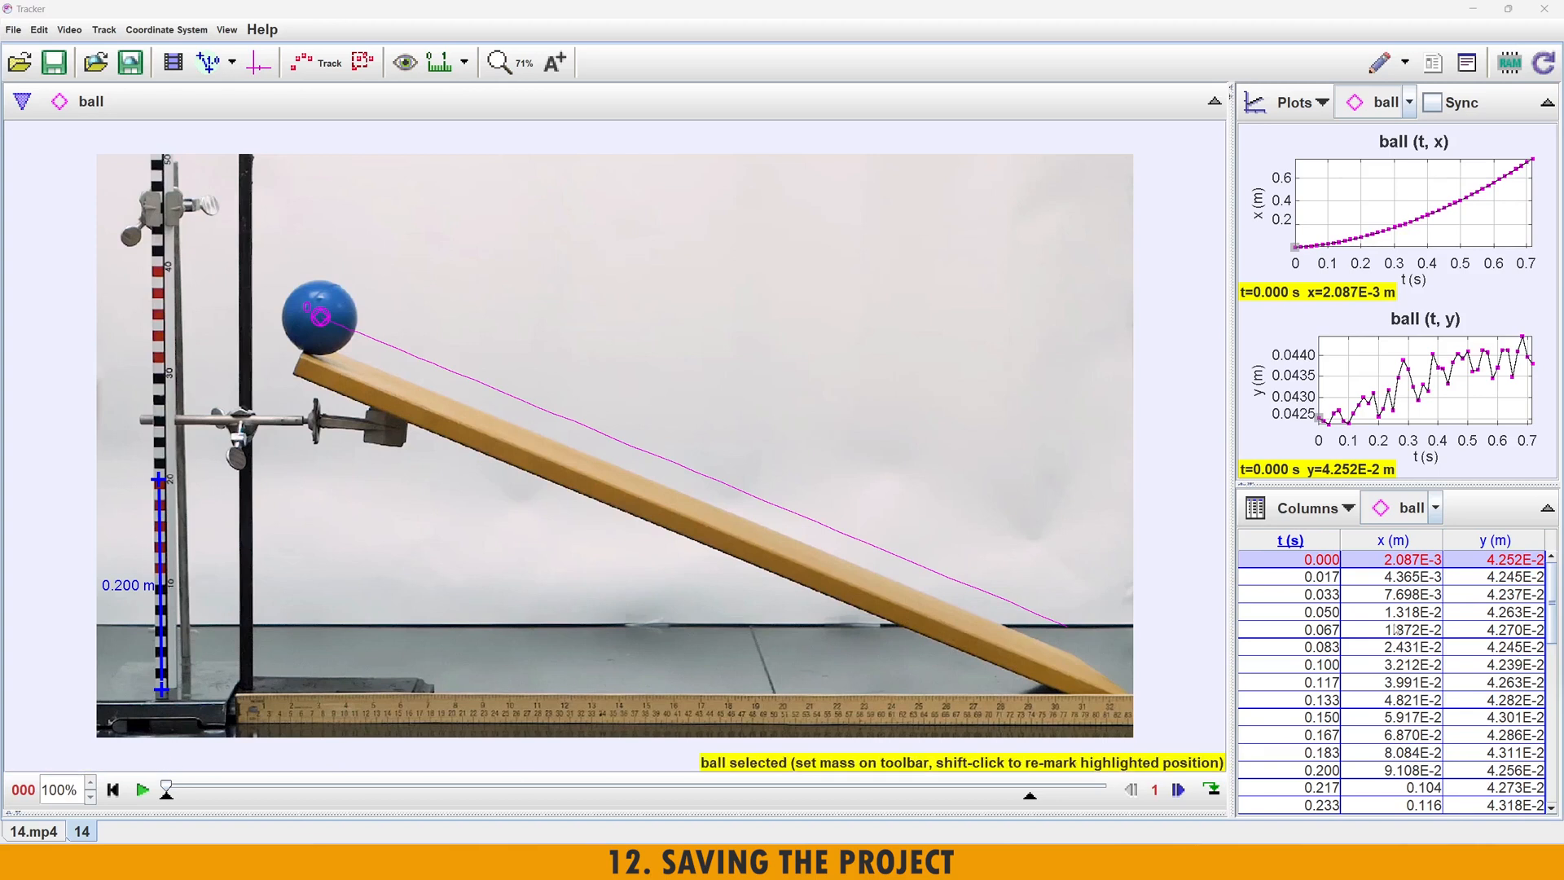
- Select all t, x and y values in the ball's data table and copy them at full precision
{"action": "mouse_move", "coordinate": [1552, 569]}
{"action": "left_mouse_down"}
{"action": "mouse_move", "coordinate": [1553, 734]}
{"action": "mouse_move", "coordinate": [1554, 566]}
{"action": "left_mouse_up"}
{"action": "mouse_move", "coordinate": [1554, 584]}
{"action": "left_mouse_down"}
{"action": "mouse_move", "coordinate": [1544, 735]}
{"action": "mouse_move", "coordinate": [1552, 605]}
{"action": "left_mouse_up"}
{"action": "left_click", "coordinate": [1289, 563]}
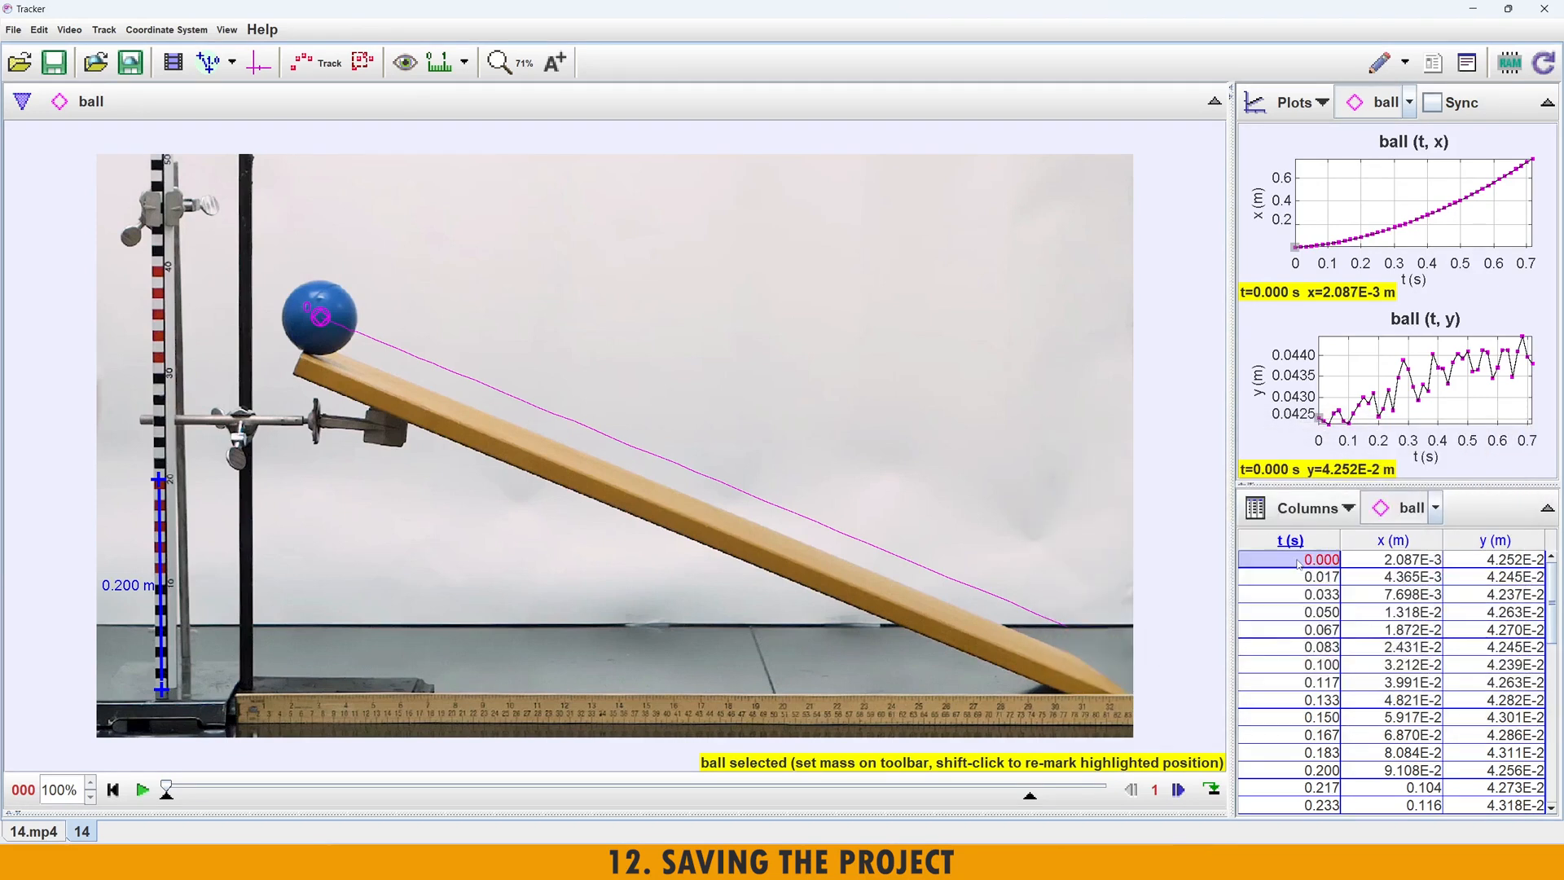
{"action": "key", "text": "ctrl+a"}
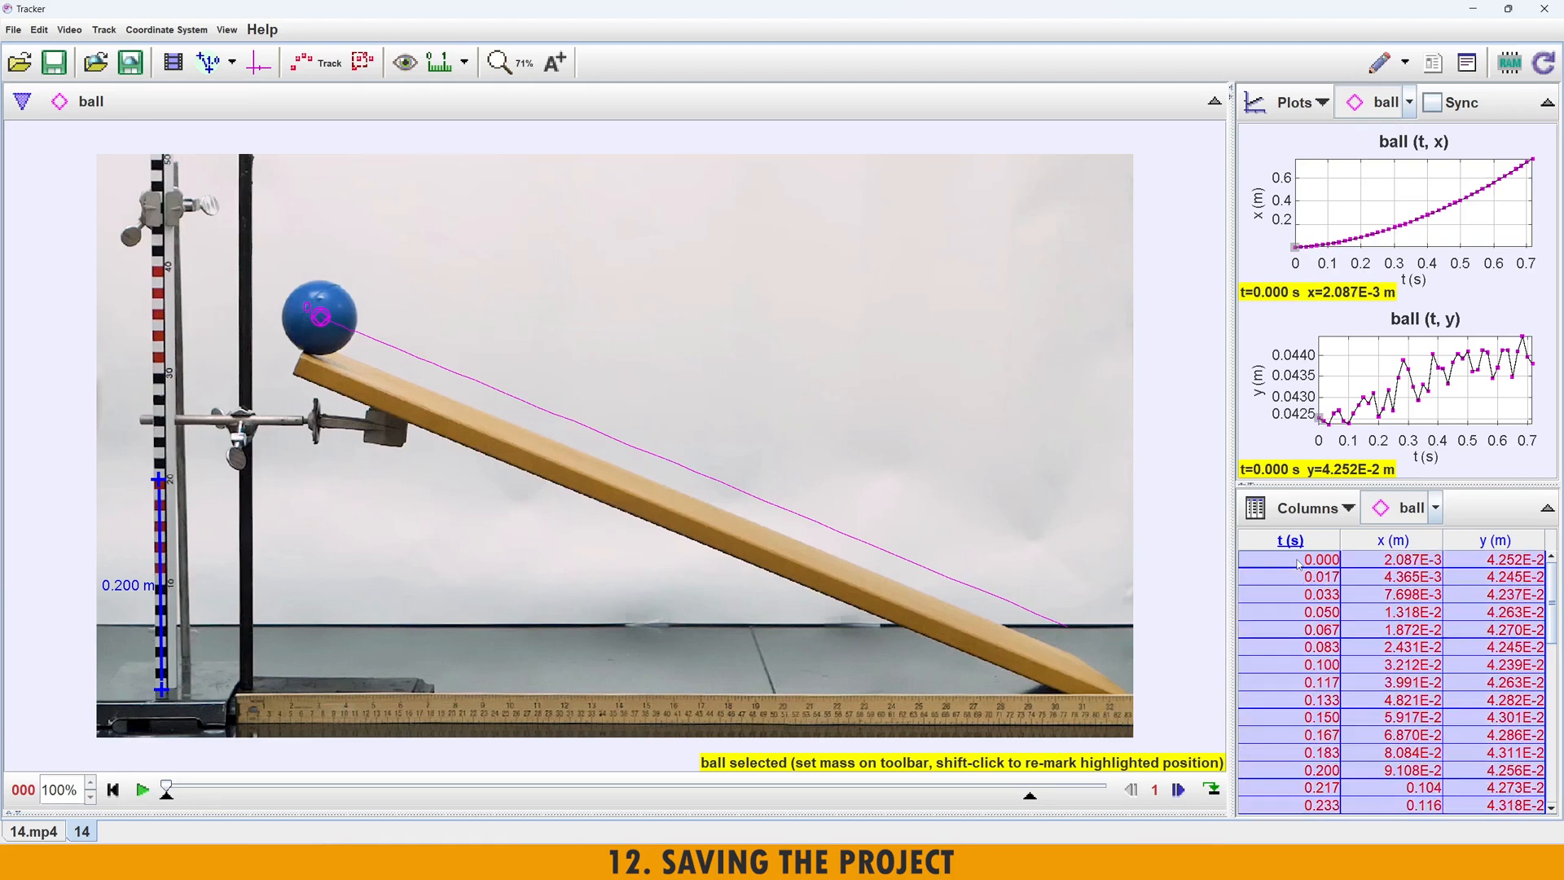
{"action": "right_click", "coordinate": [1298, 563]}
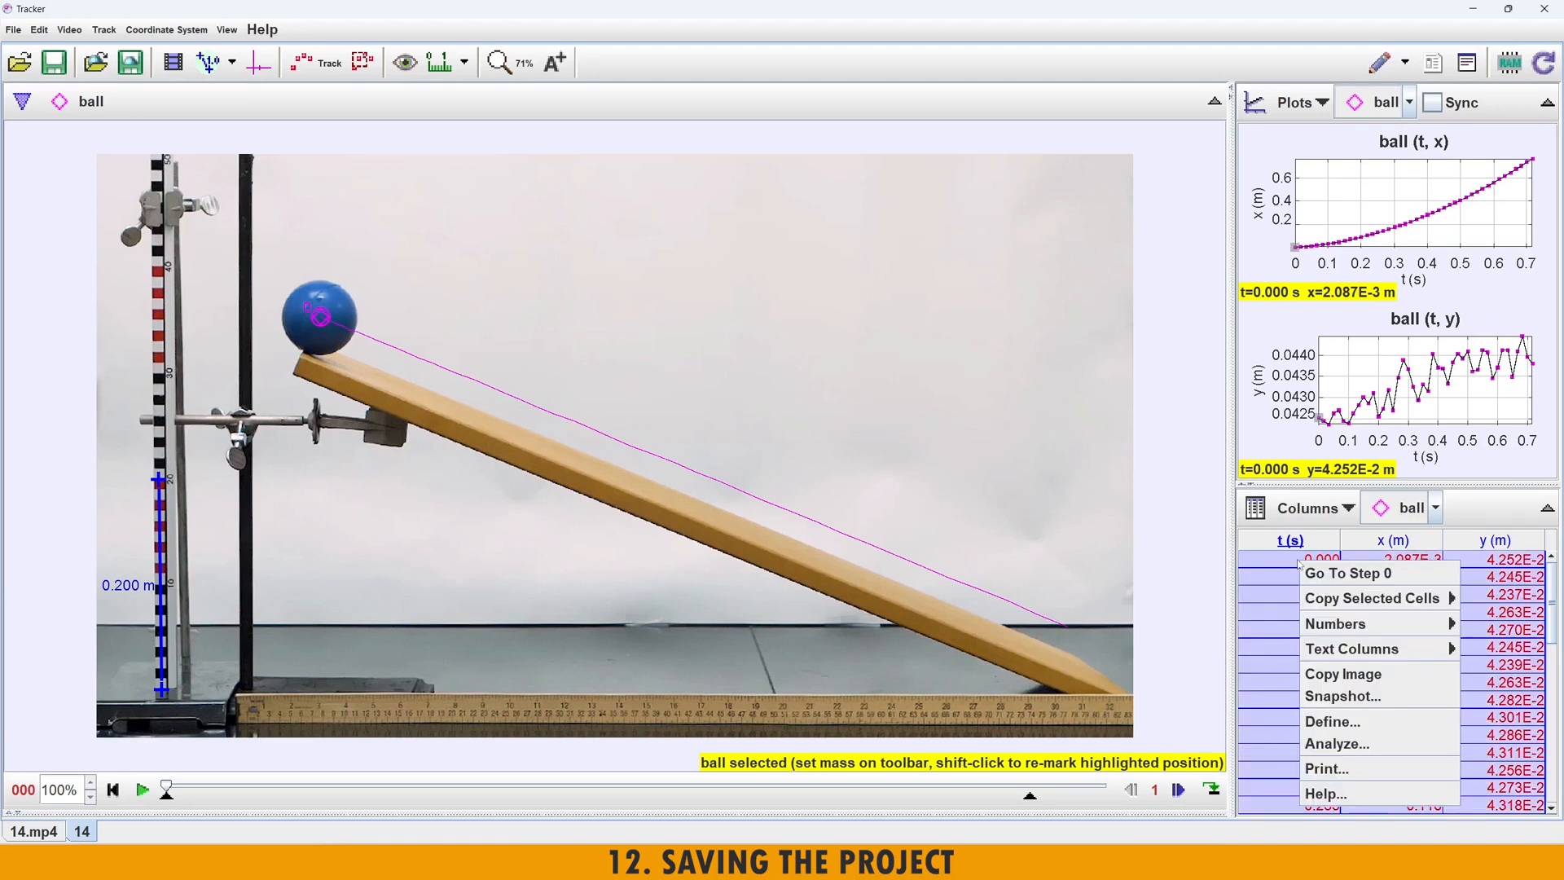
{"action": "mouse_move", "coordinate": [1353, 599]}
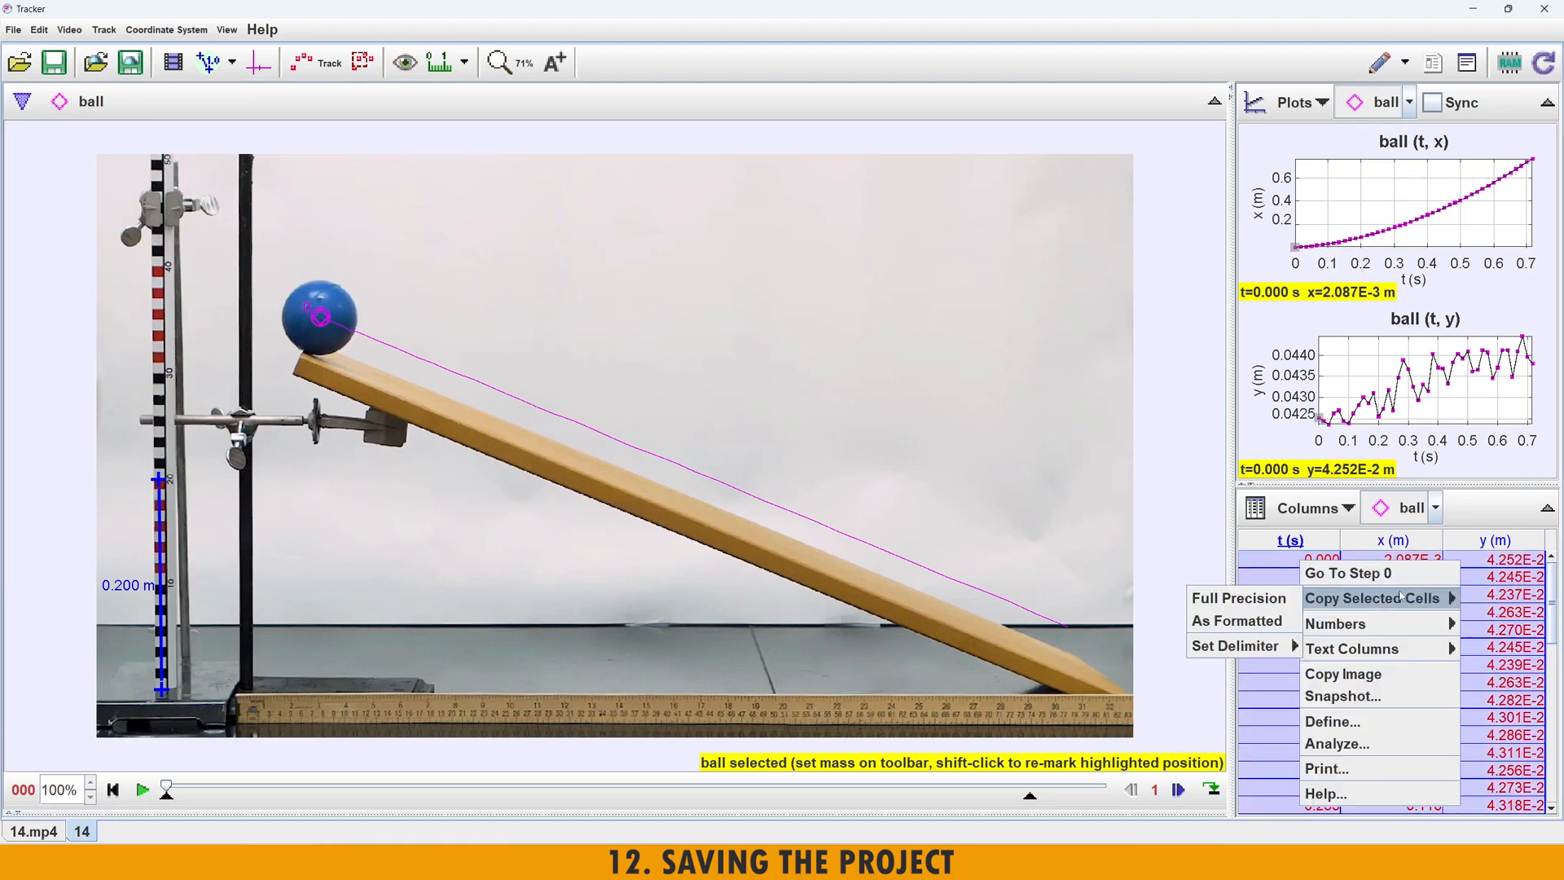
{"action": "left_click", "coordinate": [1244, 601]}
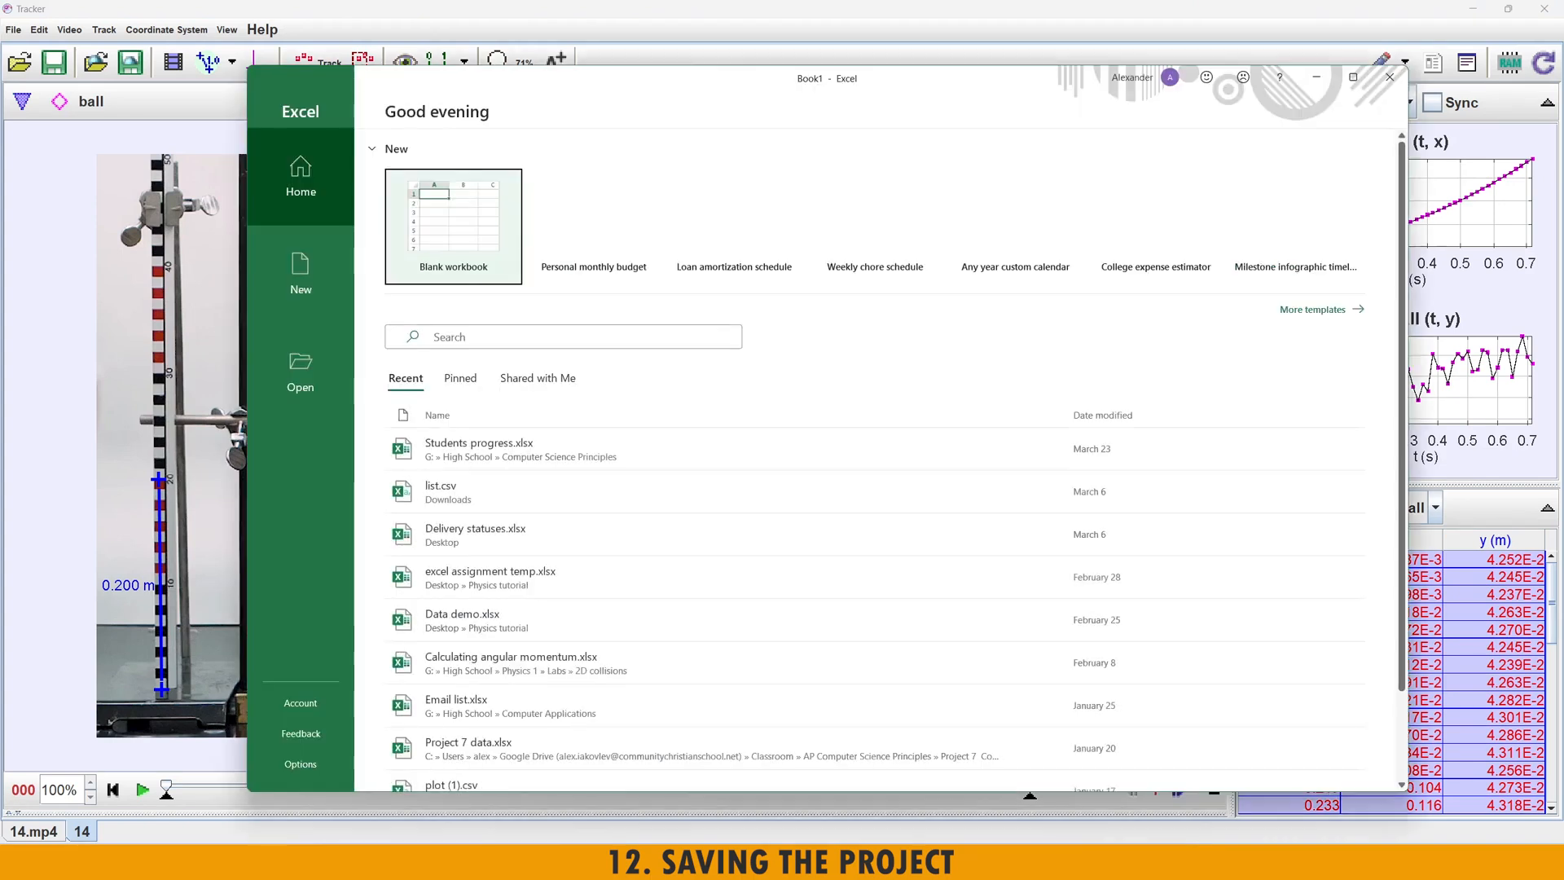
- Create a blank workbook in Excel and paste the copied ball data starting at cell A1
{"action": "left_click", "coordinate": [468, 213]}
{"action": "left_click", "coordinate": [468, 214]}
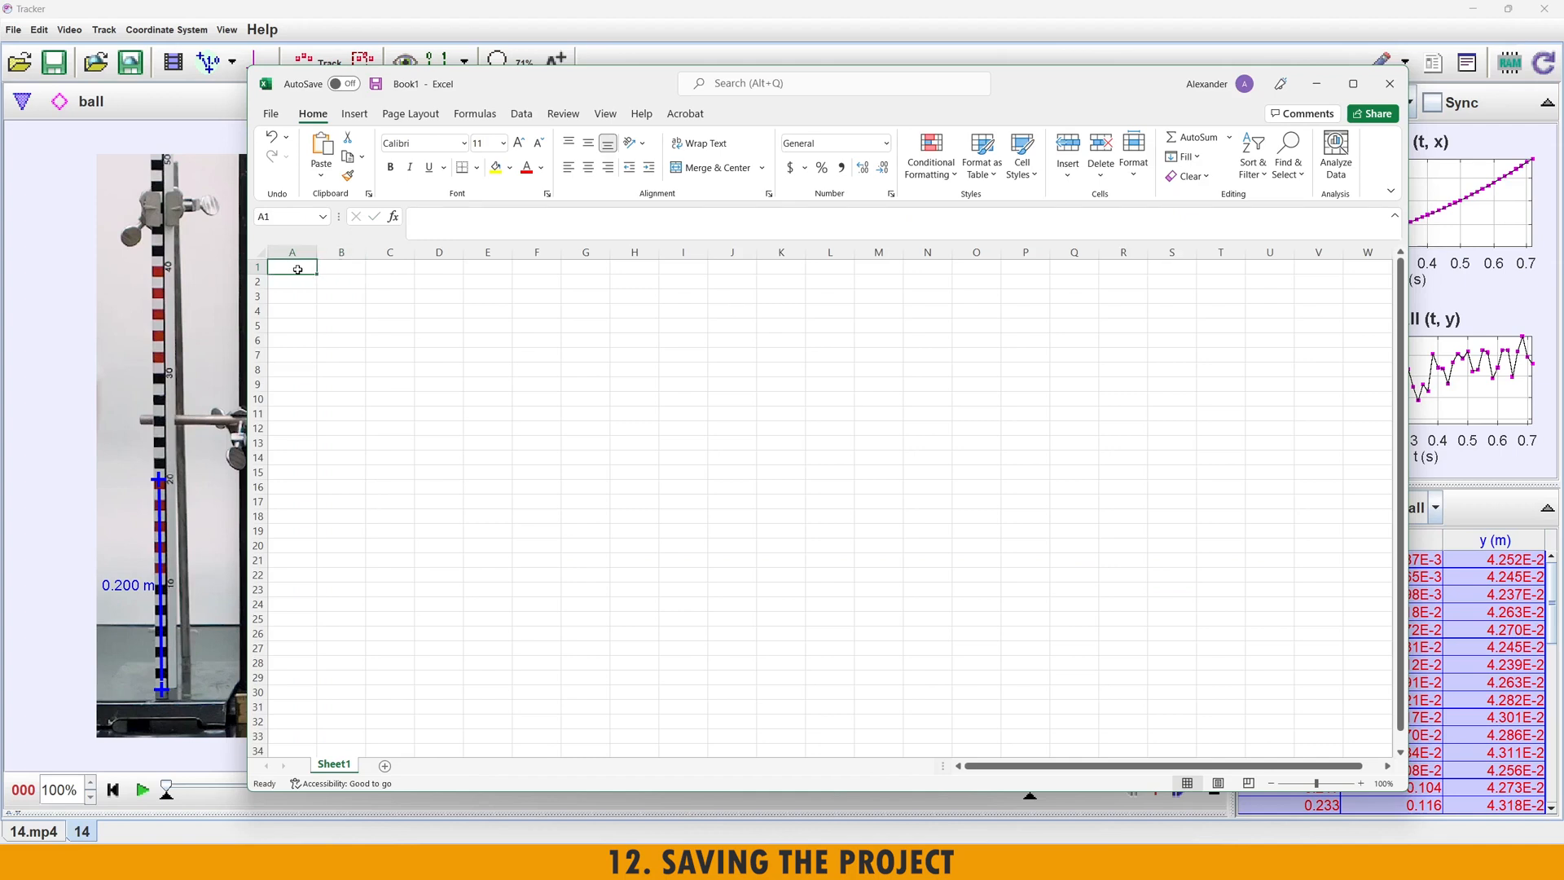
{"action": "right_click", "coordinate": [298, 269]}
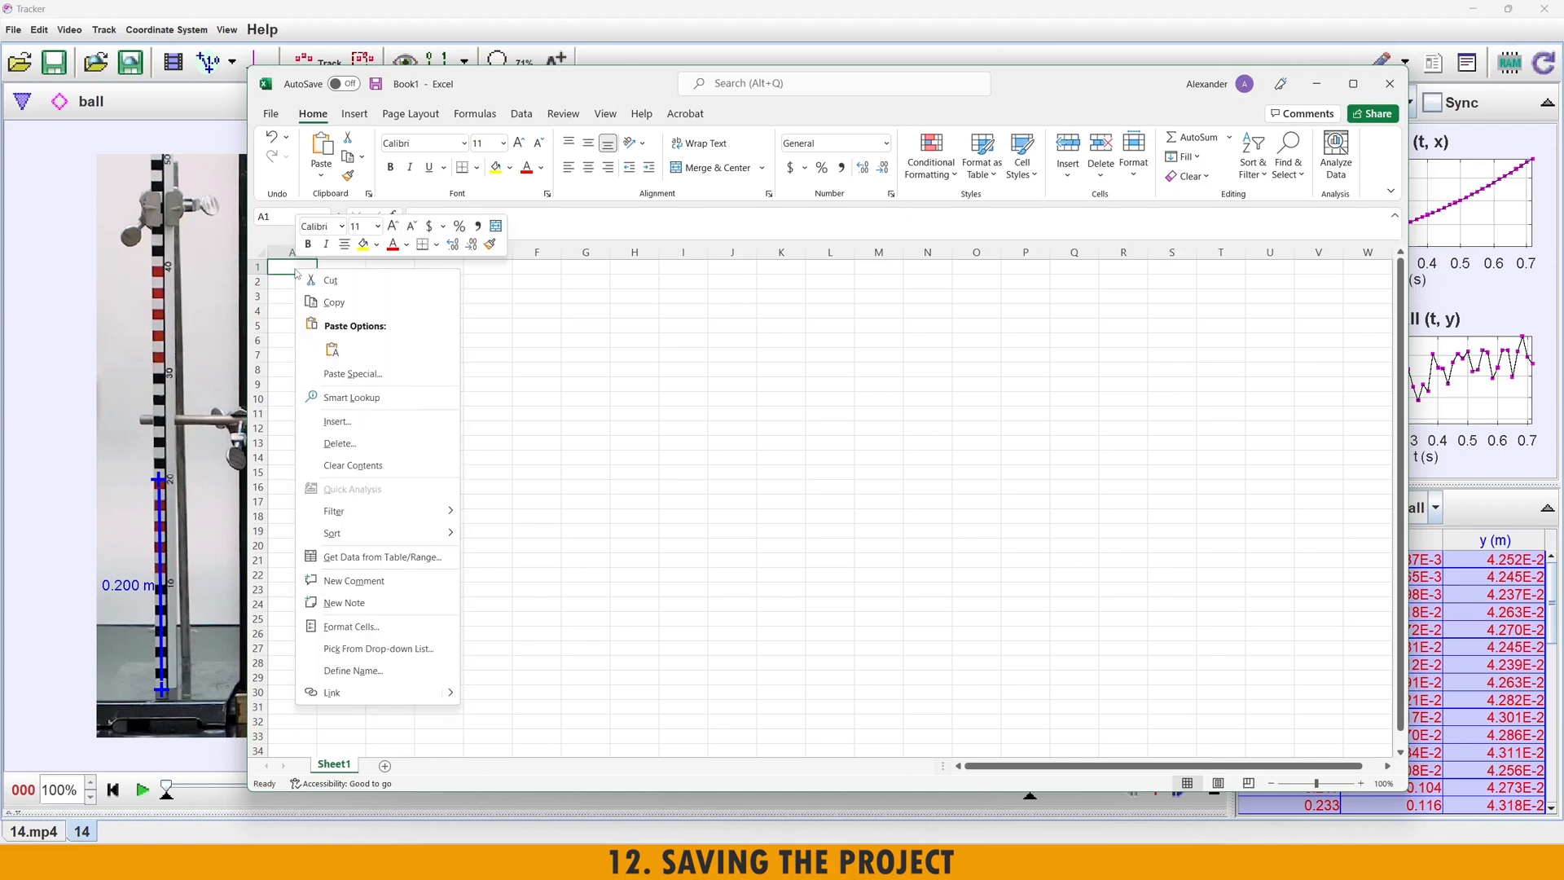
{"action": "left_click", "coordinate": [332, 350]}
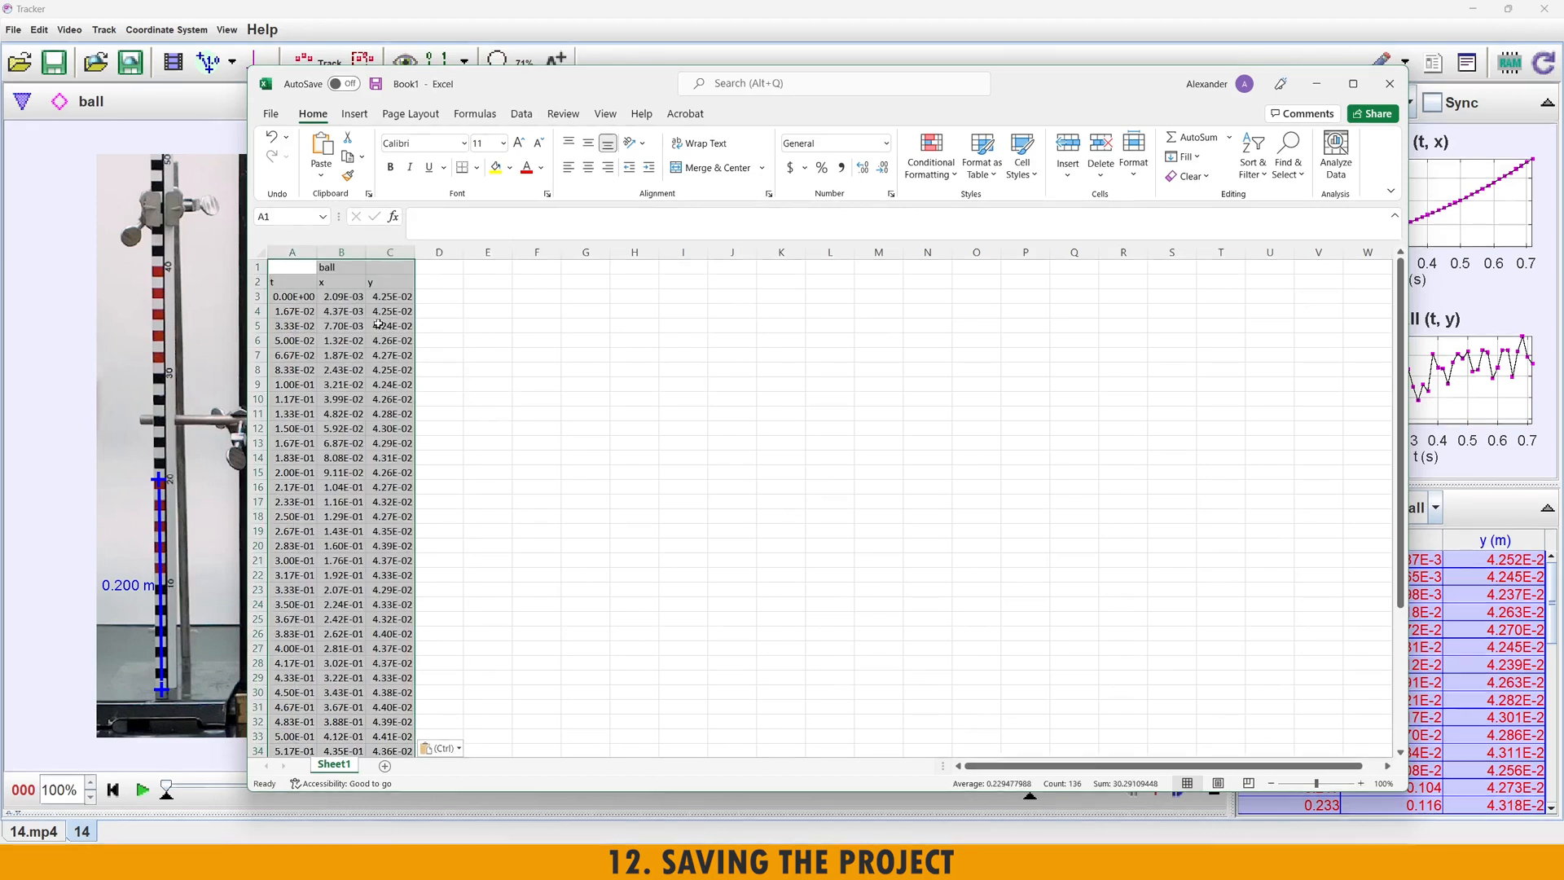
- Widen columns A to C and check the ball, t, x and y headers of the pasted data
{"action": "left_click", "coordinate": [391, 326]}
{"action": "left_click_drag", "start_coordinate": [415, 252], "coordinate": [334, 252]}
{"action": "left_click", "coordinate": [364, 269]}
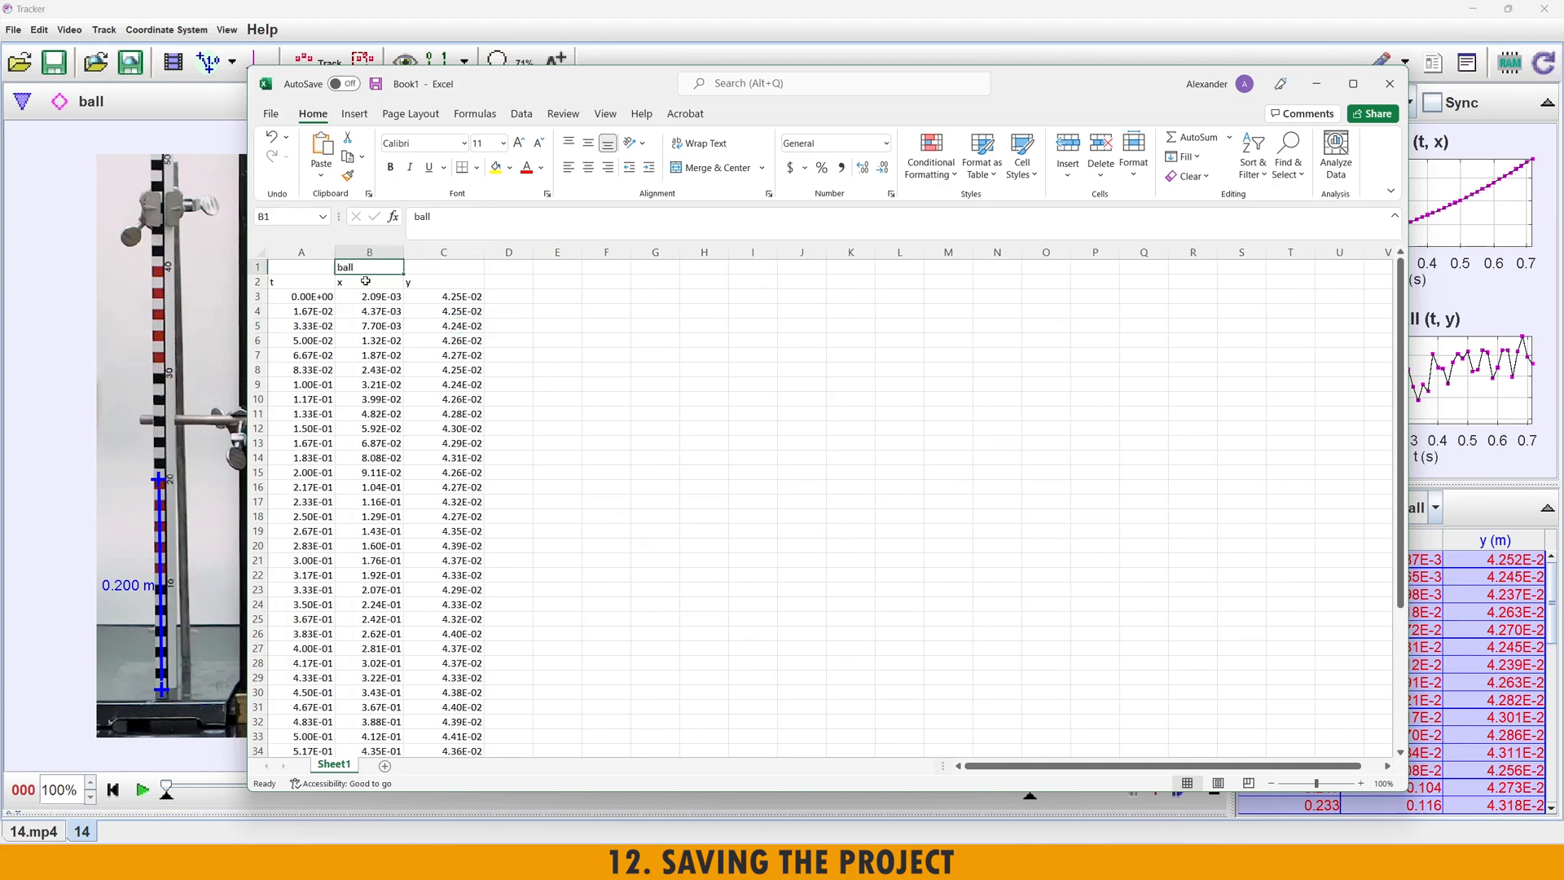
{"action": "left_click", "coordinate": [288, 284]}
{"action": "left_click", "coordinate": [360, 285]}
{"action": "left_click", "coordinate": [419, 287]}
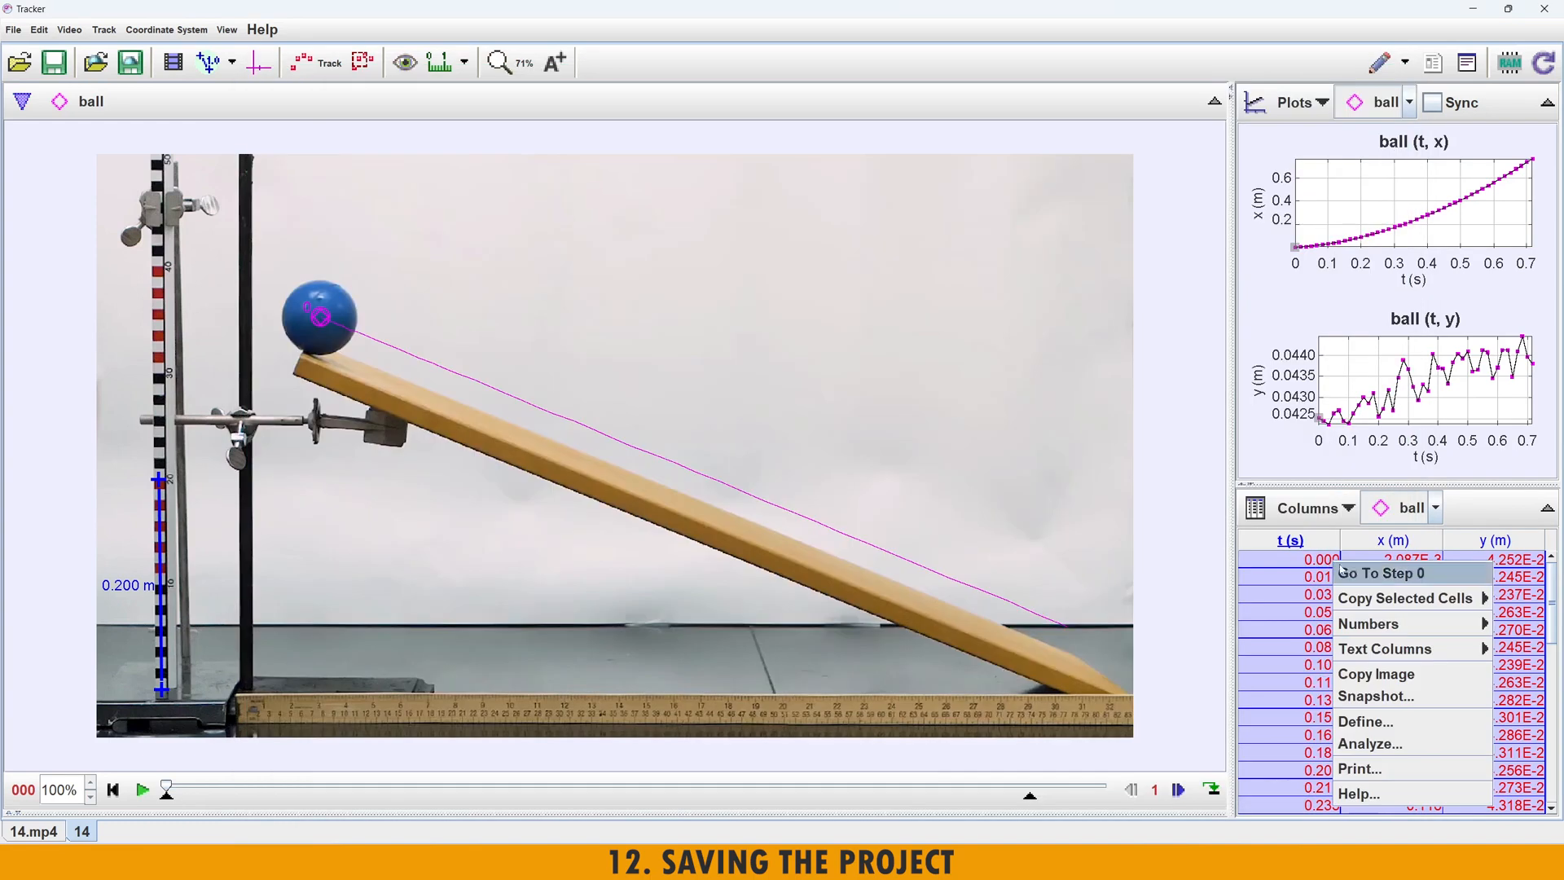
- Copy the selected table cells in Tracker as formatted and paste them into the Excel sheet starting at cell E1
{"action": "mouse_move", "coordinate": [1382, 623]}
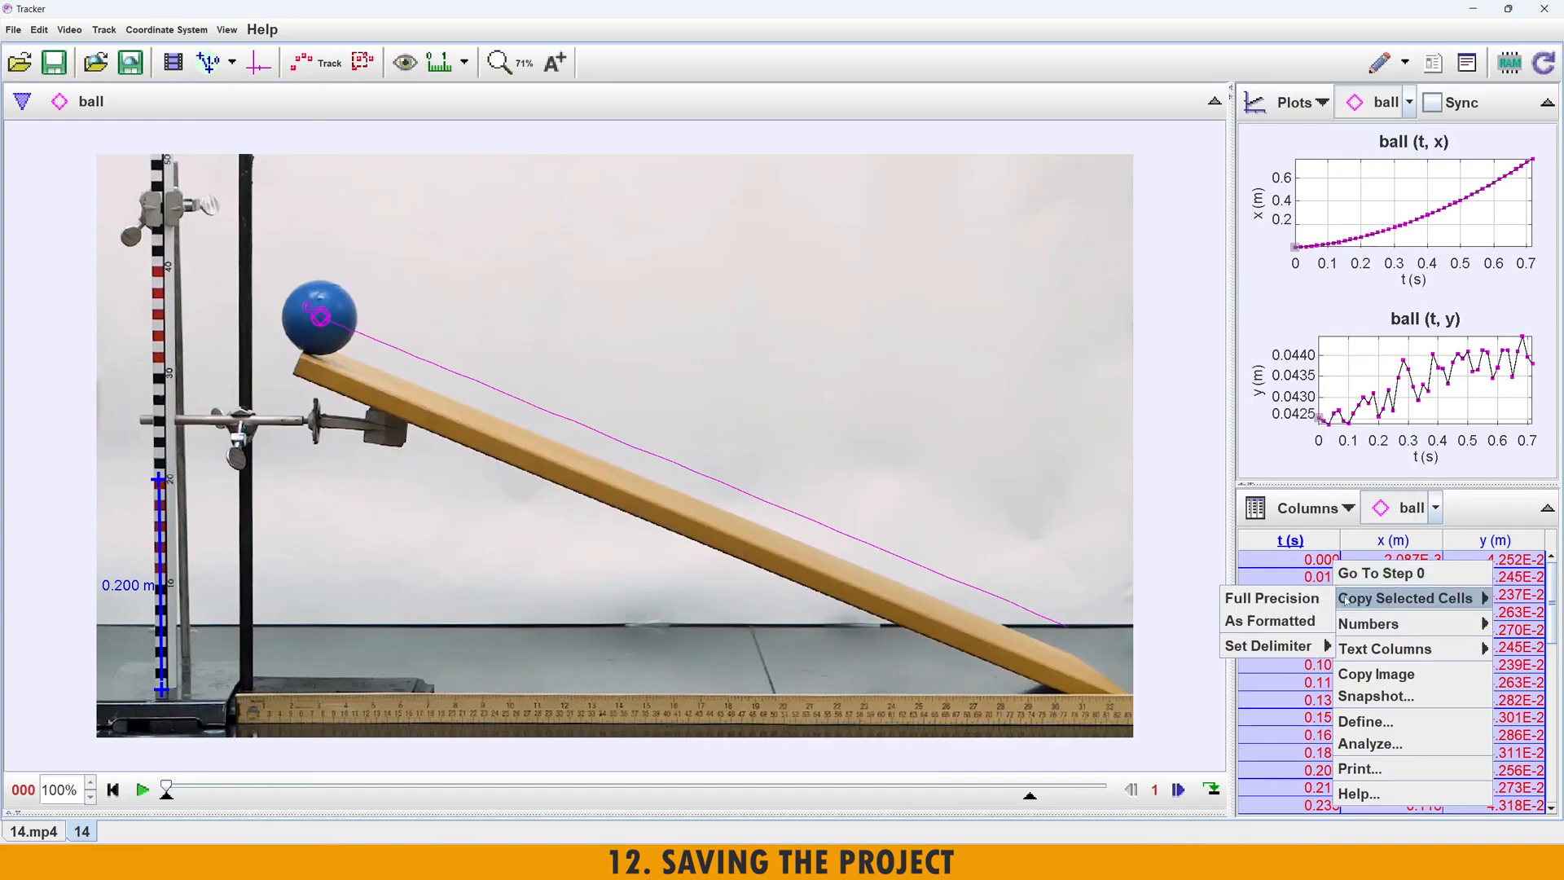
{"action": "left_click", "coordinate": [1292, 623]}
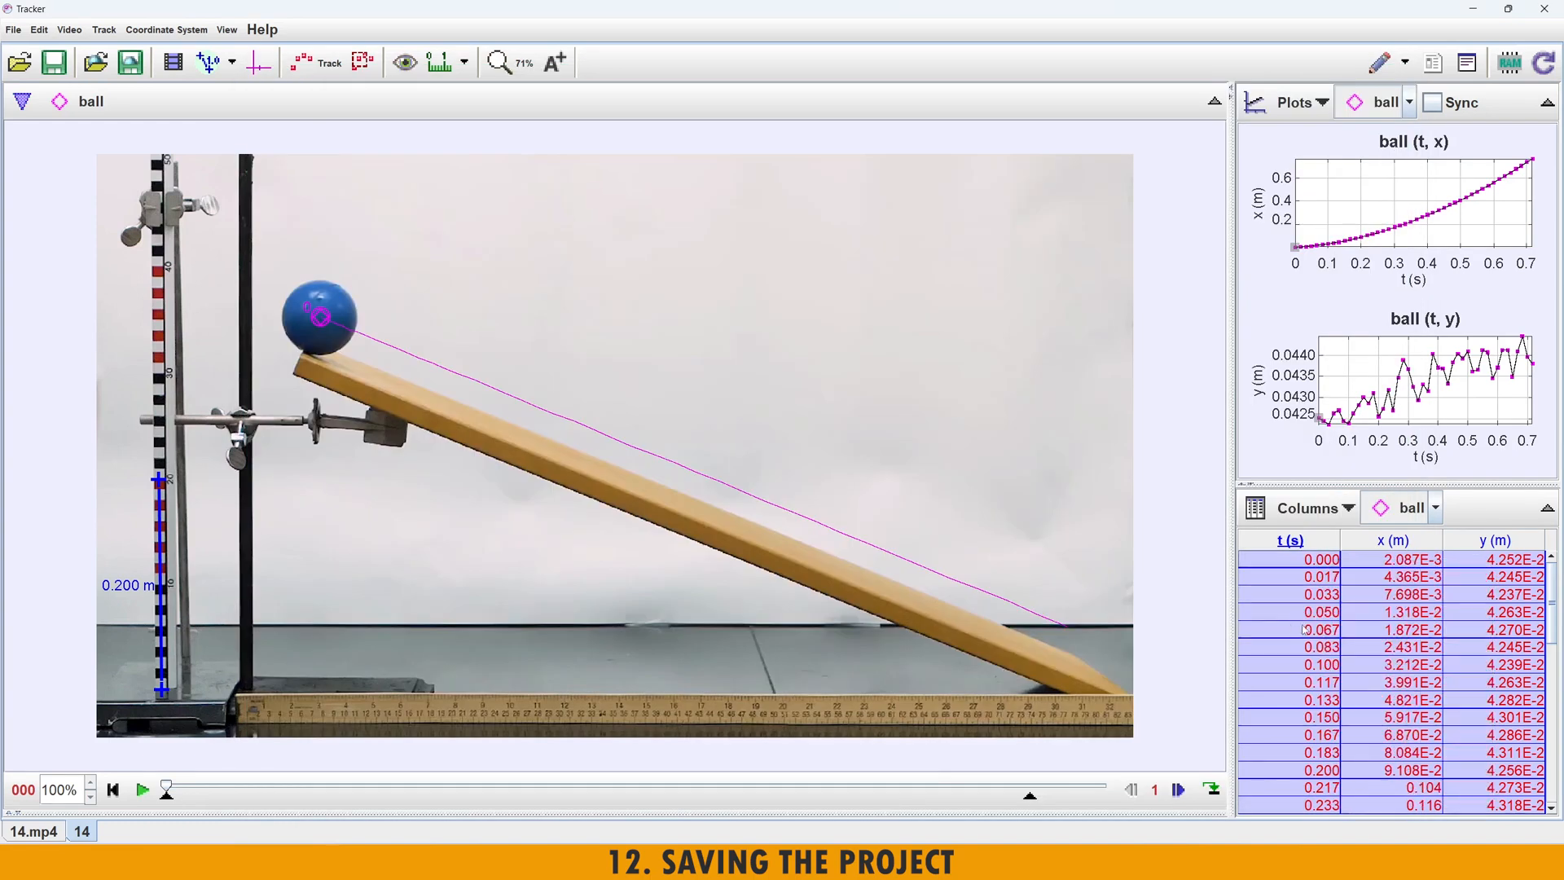
{"action": "key", "text": "alt+Tab"}
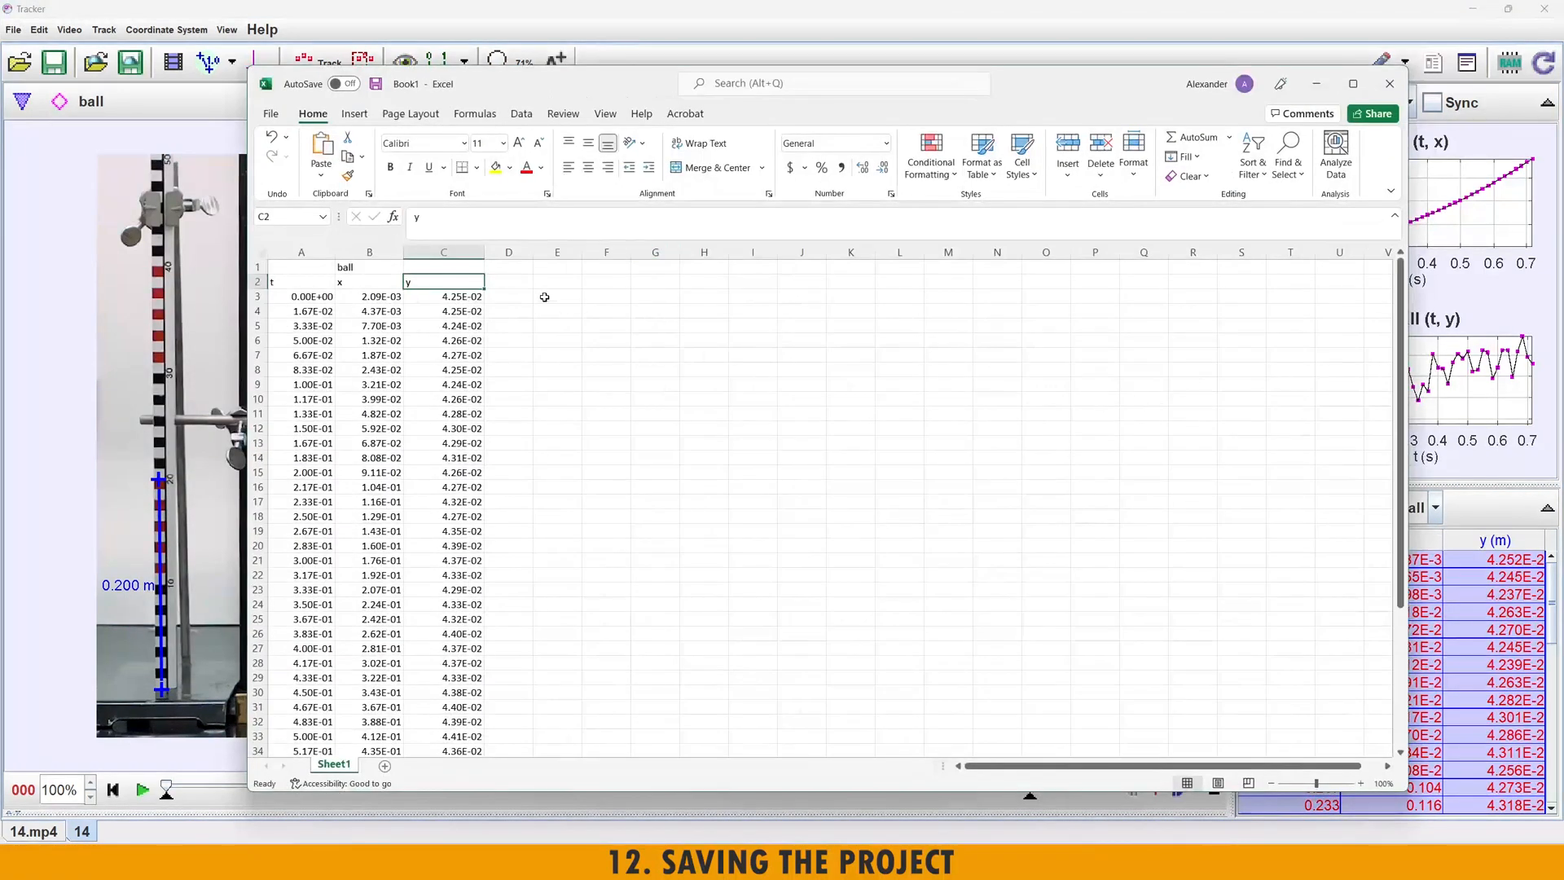
{"action": "left_click", "coordinate": [571, 265]}
{"action": "key", "text": "ctrl+v"}
- Compare the full-precision and as-formatted values in row 4 of the two pasted data sets
{"action": "left_click", "coordinate": [569, 312]}
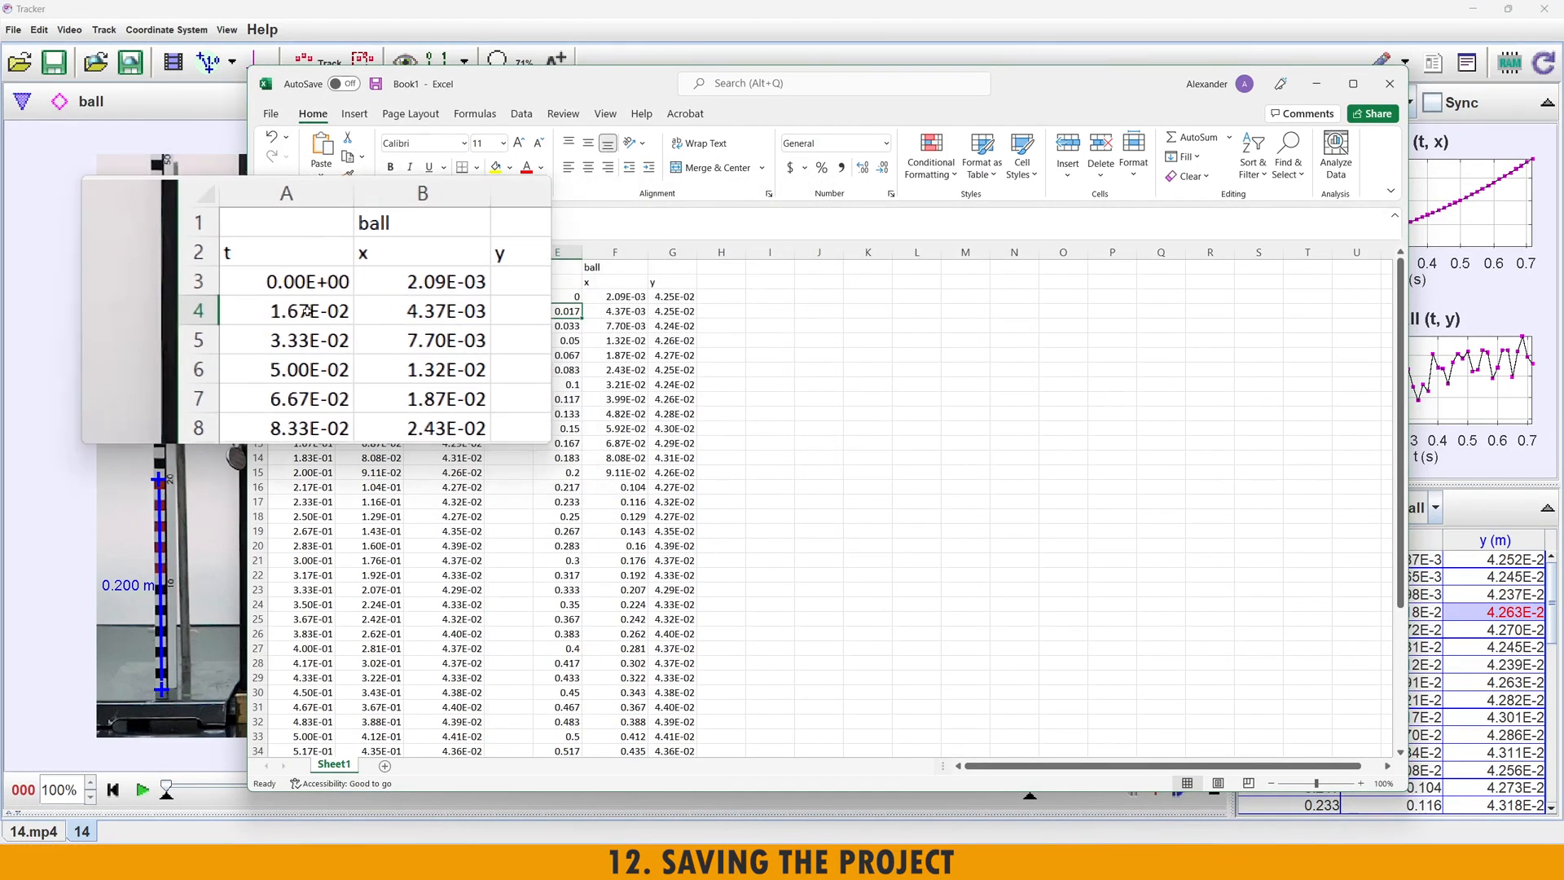
{"action": "left_click", "coordinate": [302, 311]}
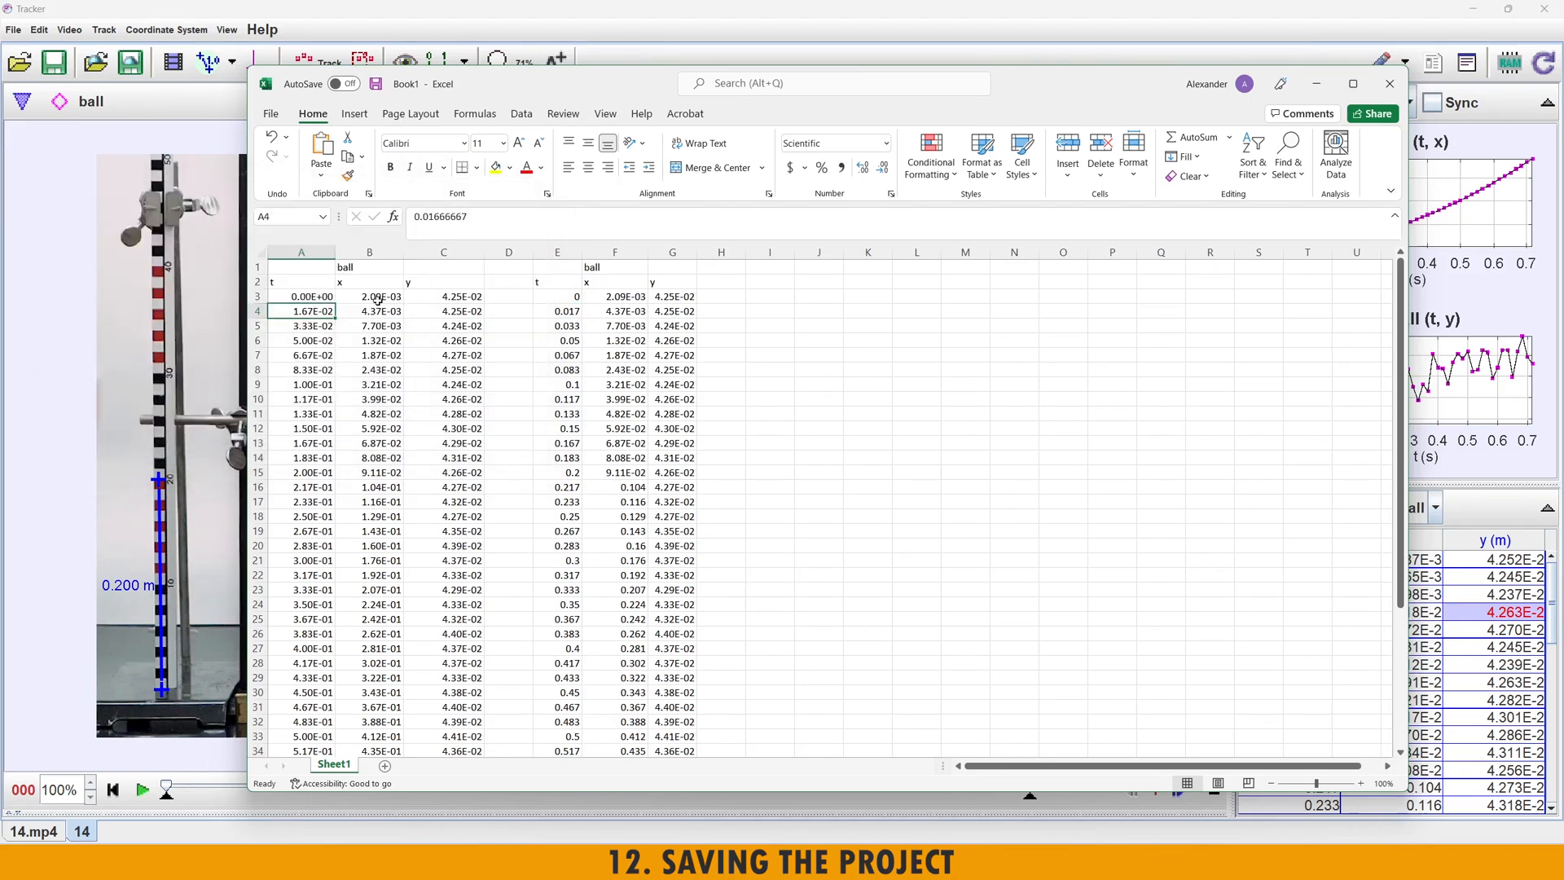
{"action": "left_click", "coordinate": [692, 315]}
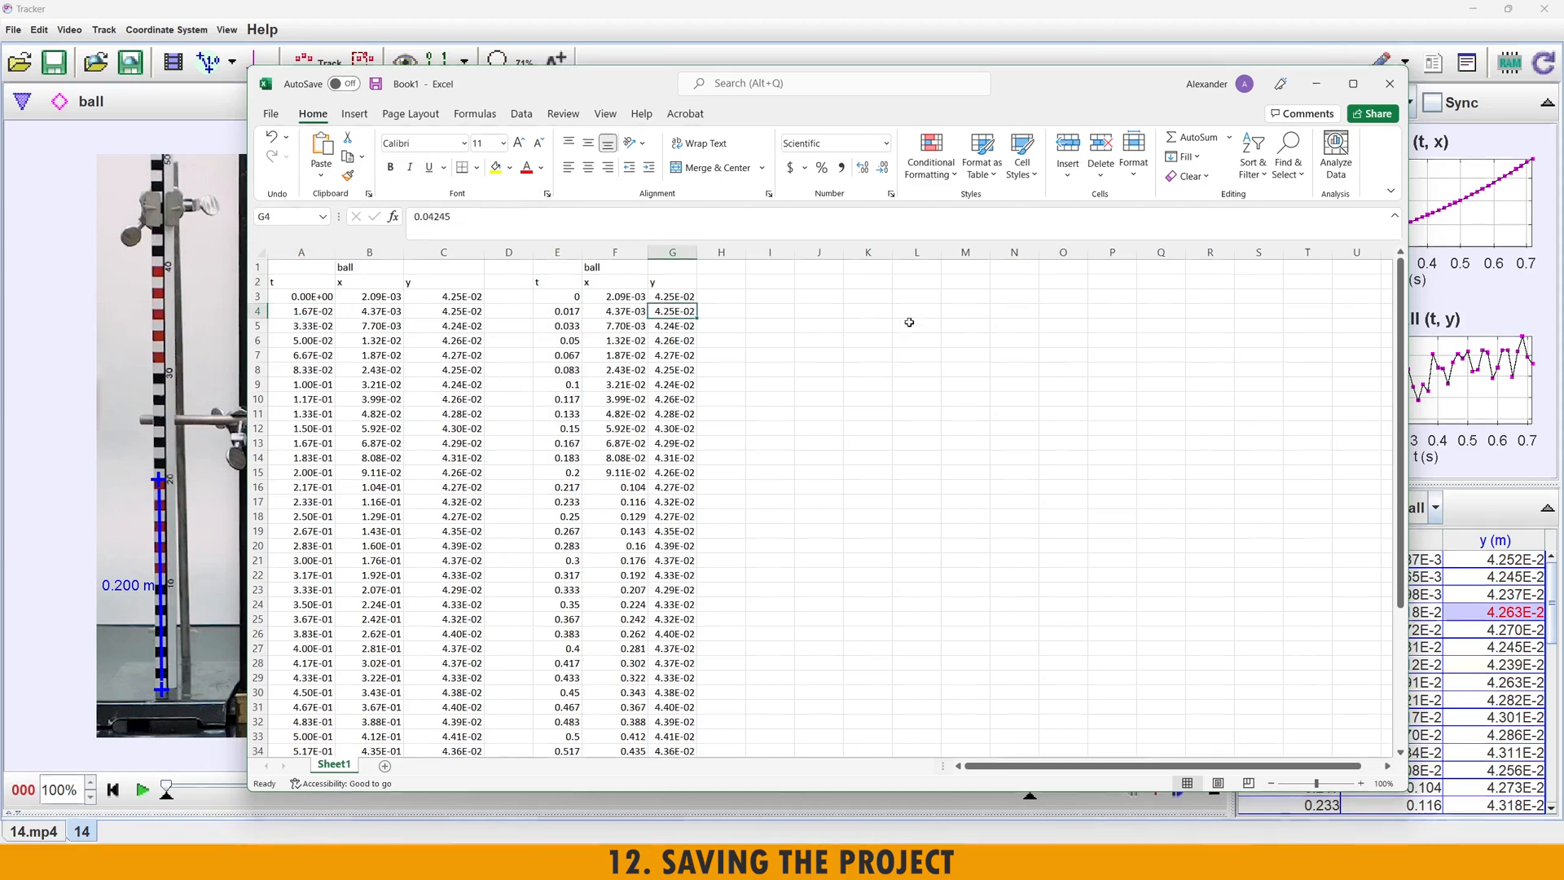
{"action": "left_click", "coordinate": [882, 342]}
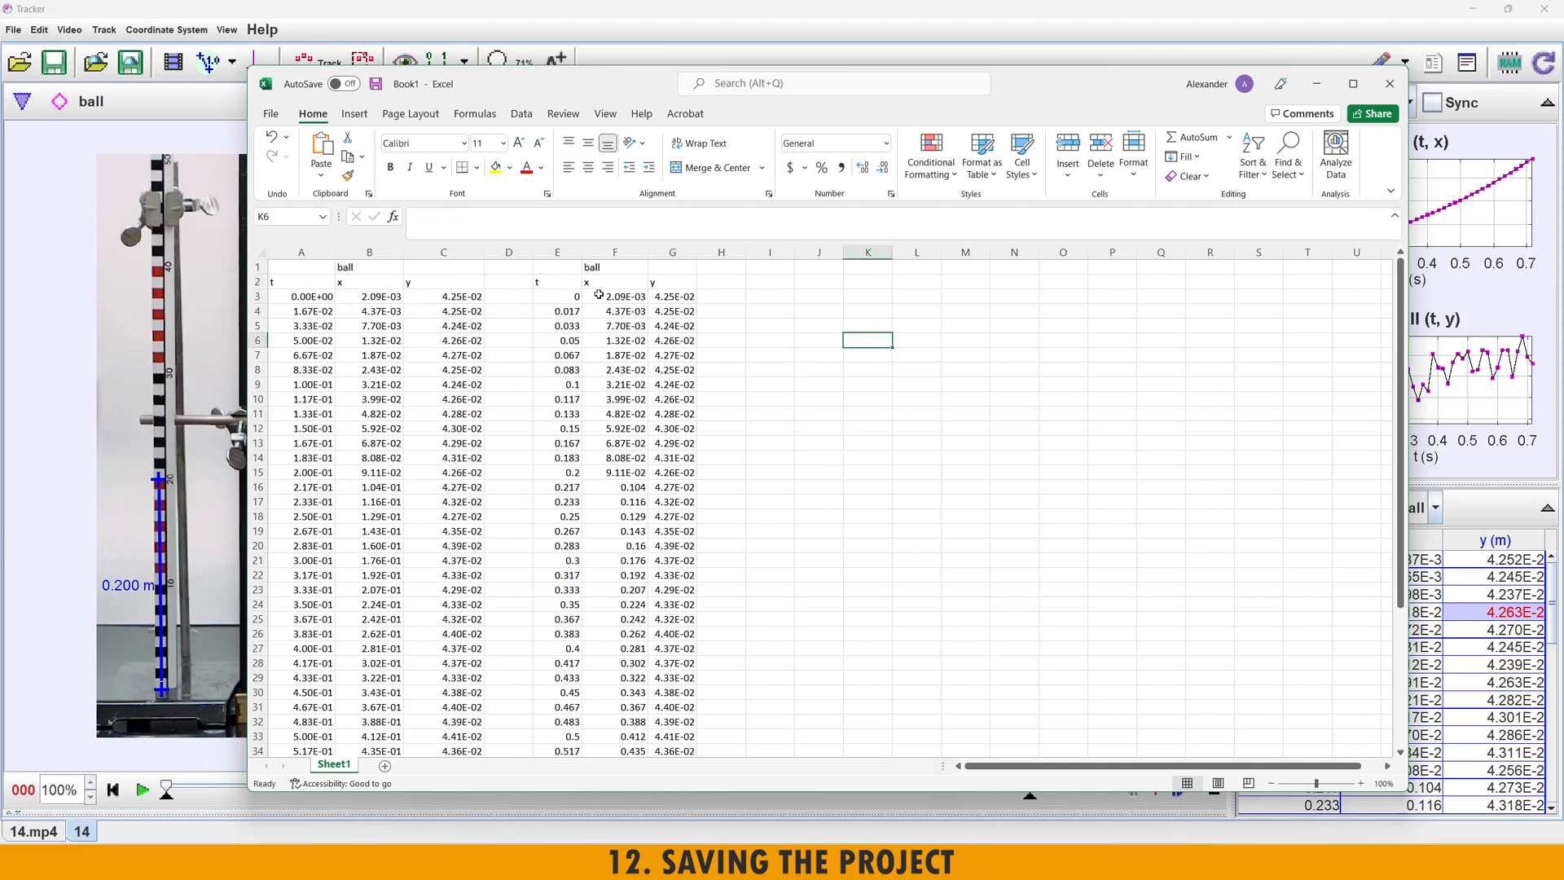
- Insert a scatter chart of x against t from cells E2:F46 and move it to the empty area beside the data
{"action": "left_click_drag", "start_coordinate": [556, 295], "coordinate": [613, 723]}
{"action": "scroll", "coordinate": [581, 445], "scroll_direction": "up", "scroll_amount": 3}
{"action": "left_click_drag", "start_coordinate": [556, 282], "coordinate": [627, 694]}
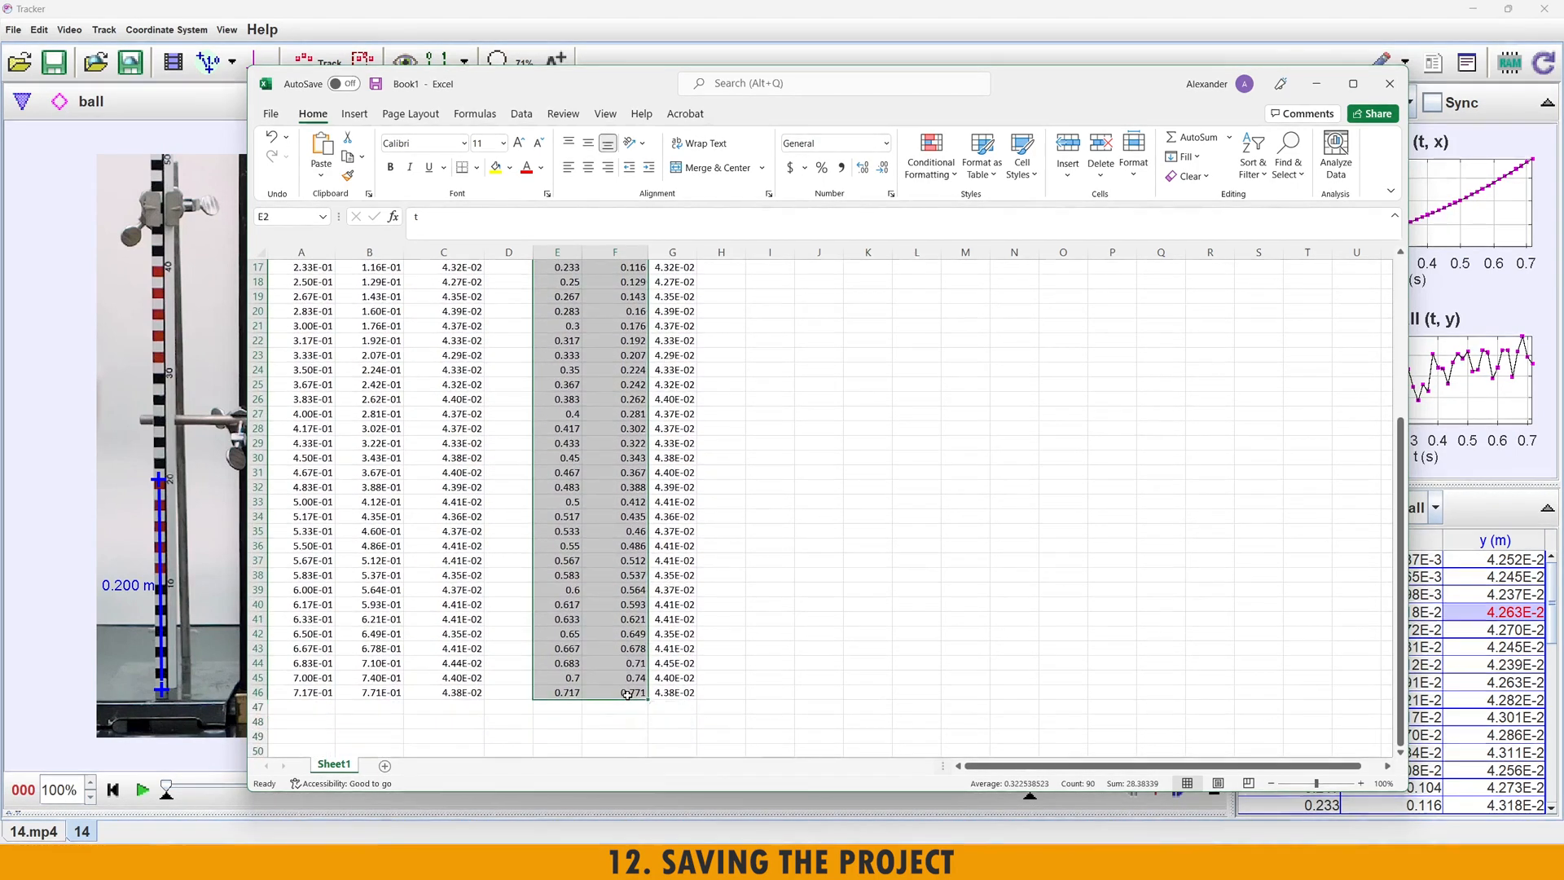
{"action": "left_click", "coordinate": [355, 114]}
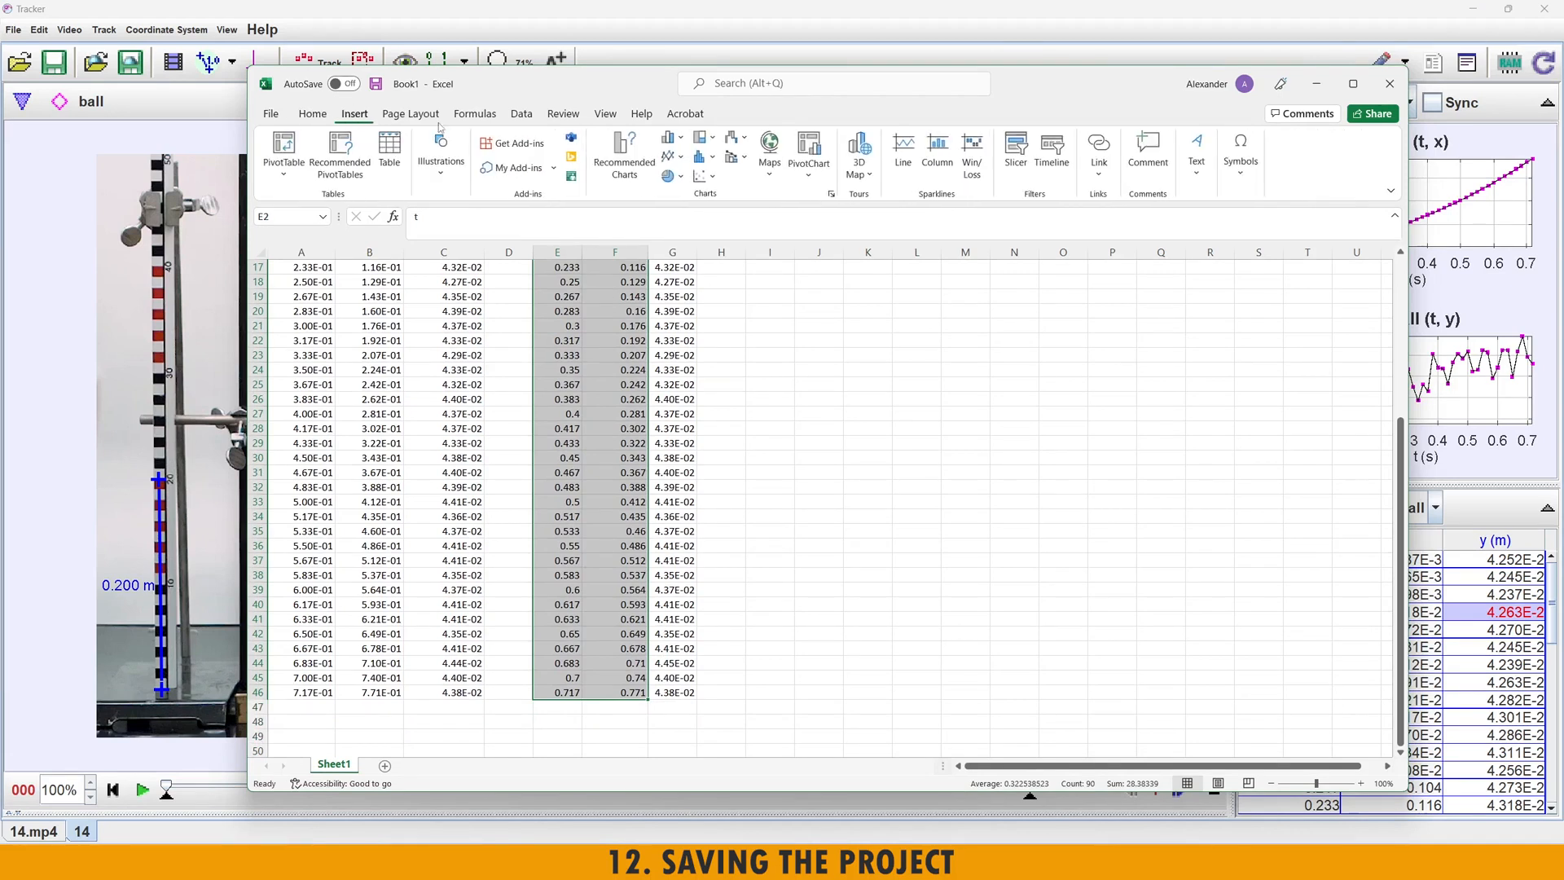
{"action": "left_click", "coordinate": [700, 176]}
{"action": "left_click", "coordinate": [712, 229]}
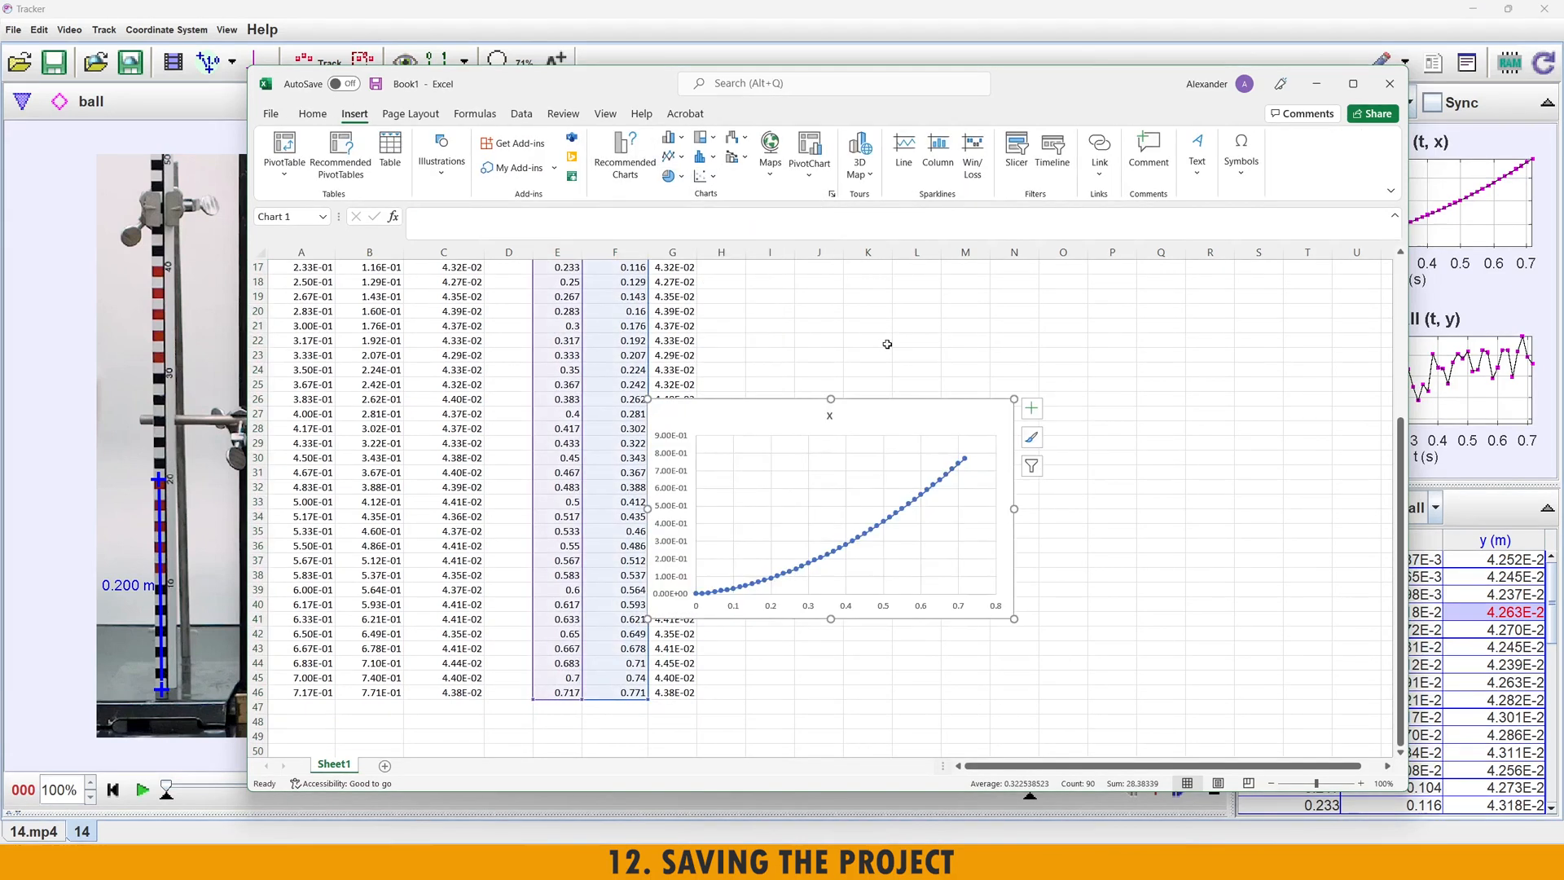
{"action": "left_click_drag", "start_coordinate": [881, 415], "coordinate": [955, 340]}
{"action": "left_click", "coordinate": [1192, 369]}
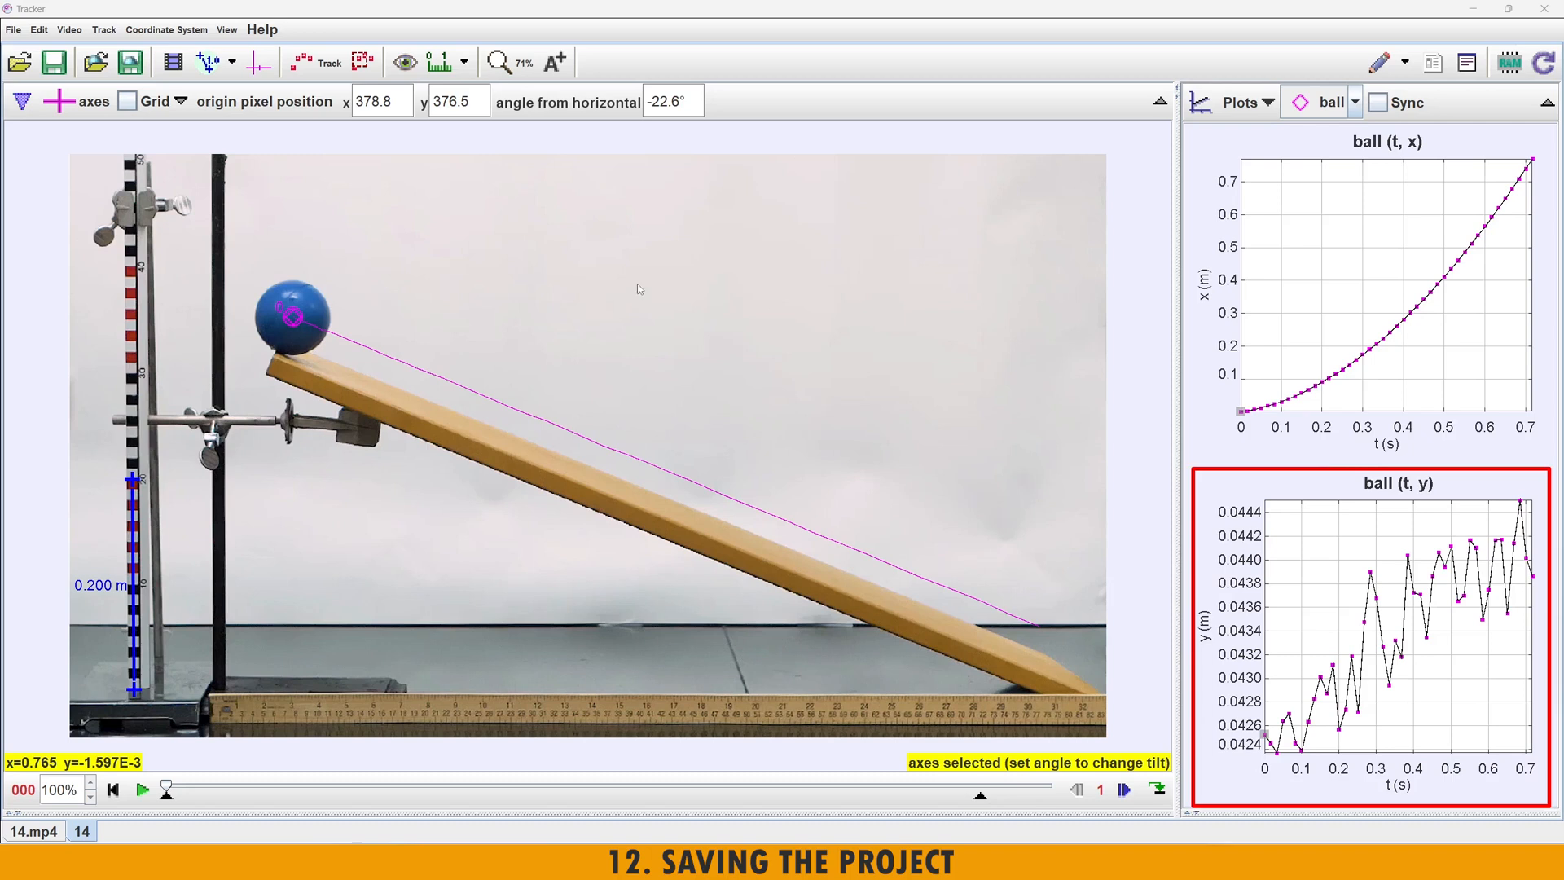
- Make the coordinate axes visible in Tracker and tilt the x-axis along the ramp to an angle of -22.5°
{"action": "left_click", "coordinate": [89, 104]}
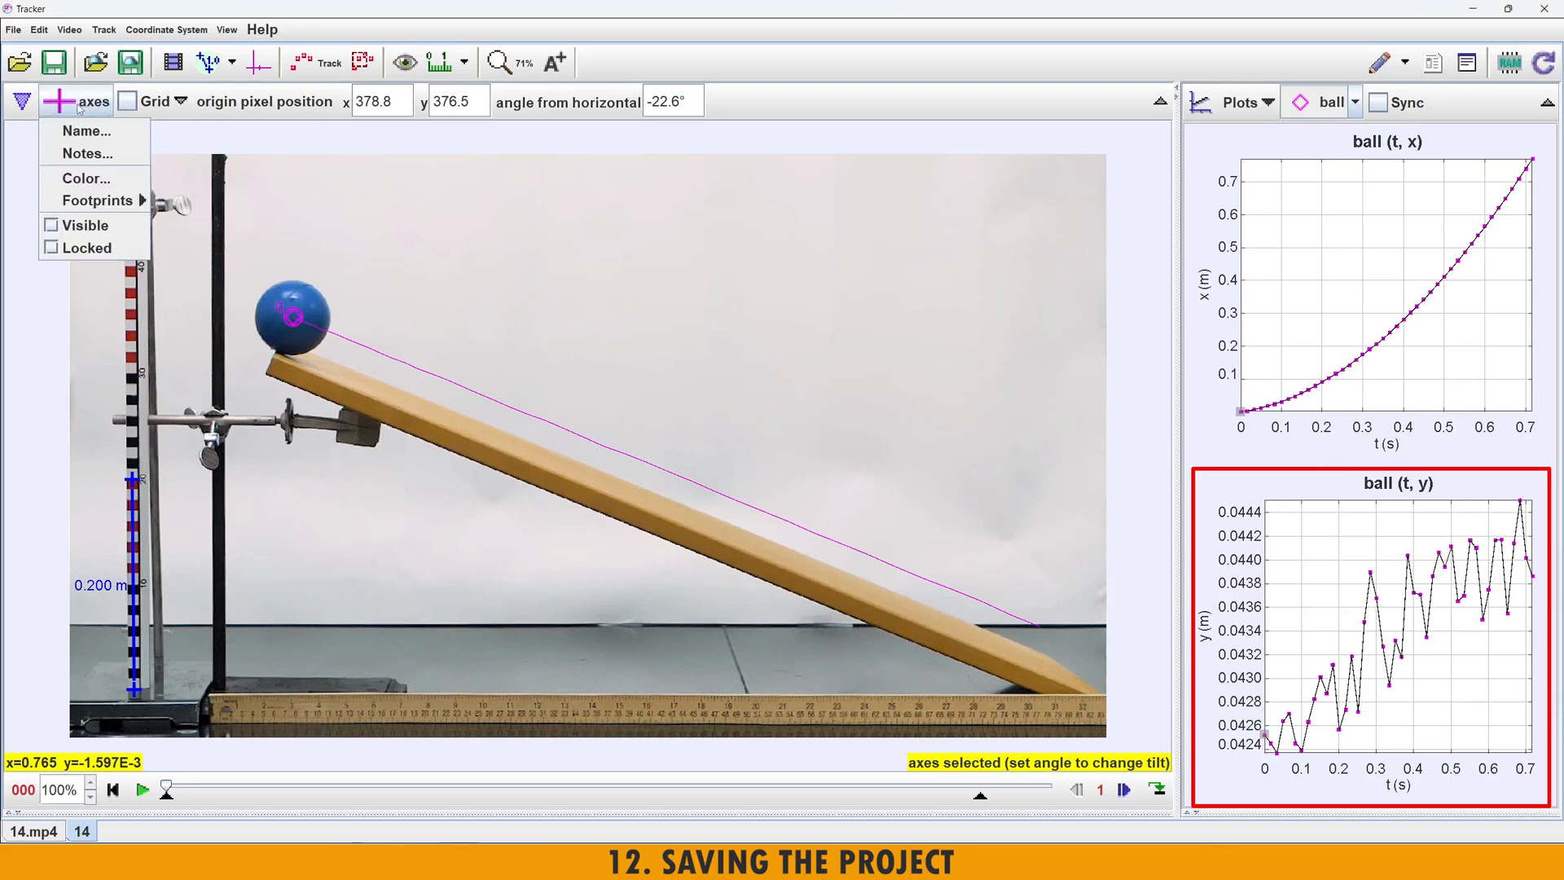
{"action": "left_click", "coordinate": [52, 225]}
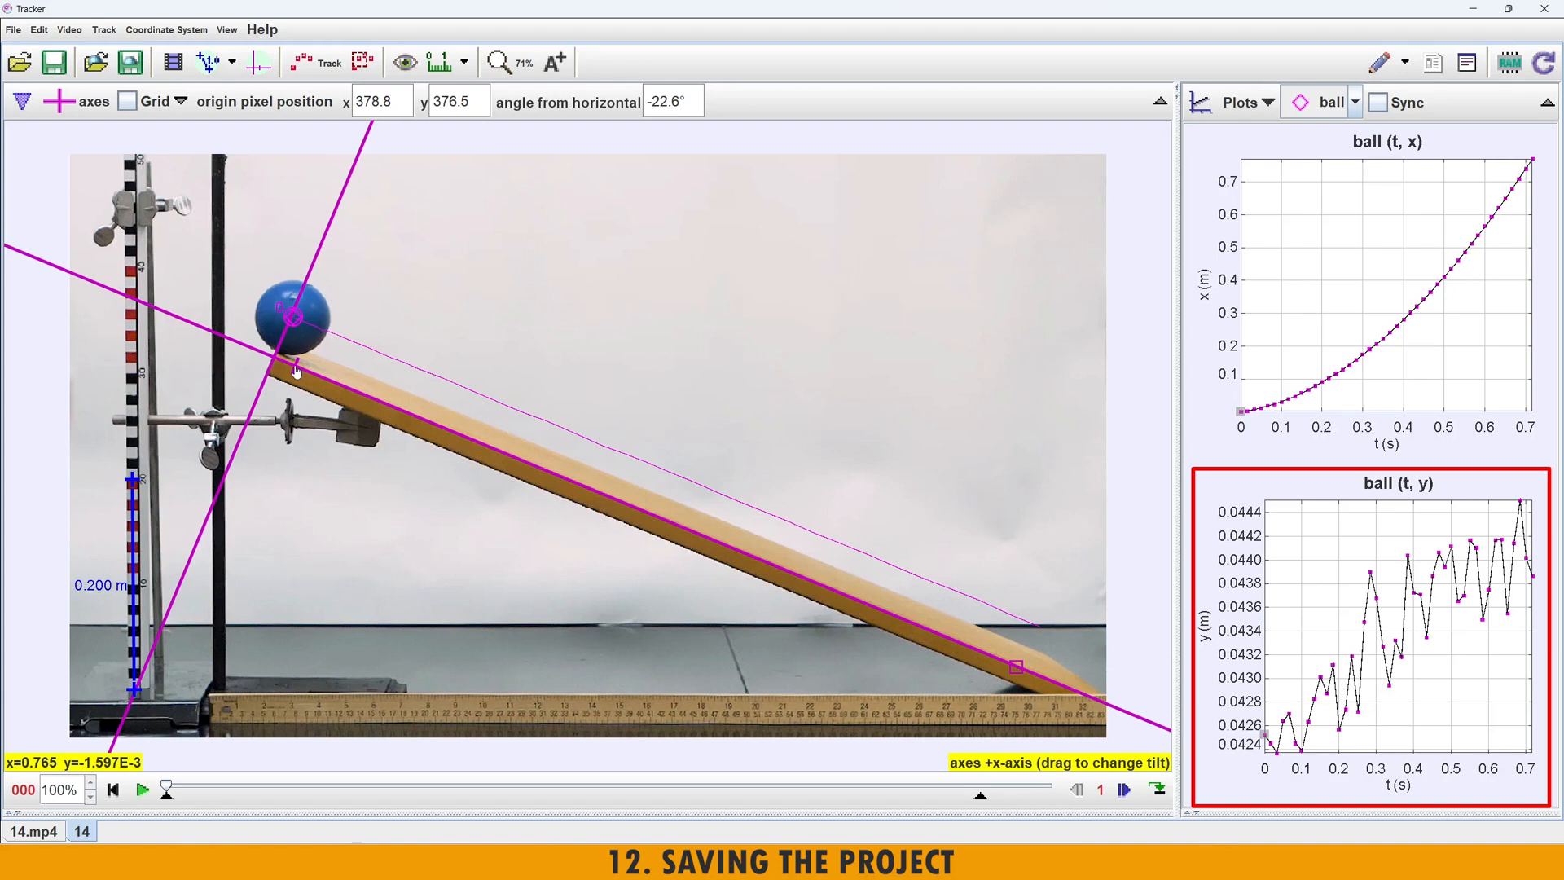
{"action": "left_click_drag", "start_coordinate": [296, 372], "coordinate": [1063, 683]}
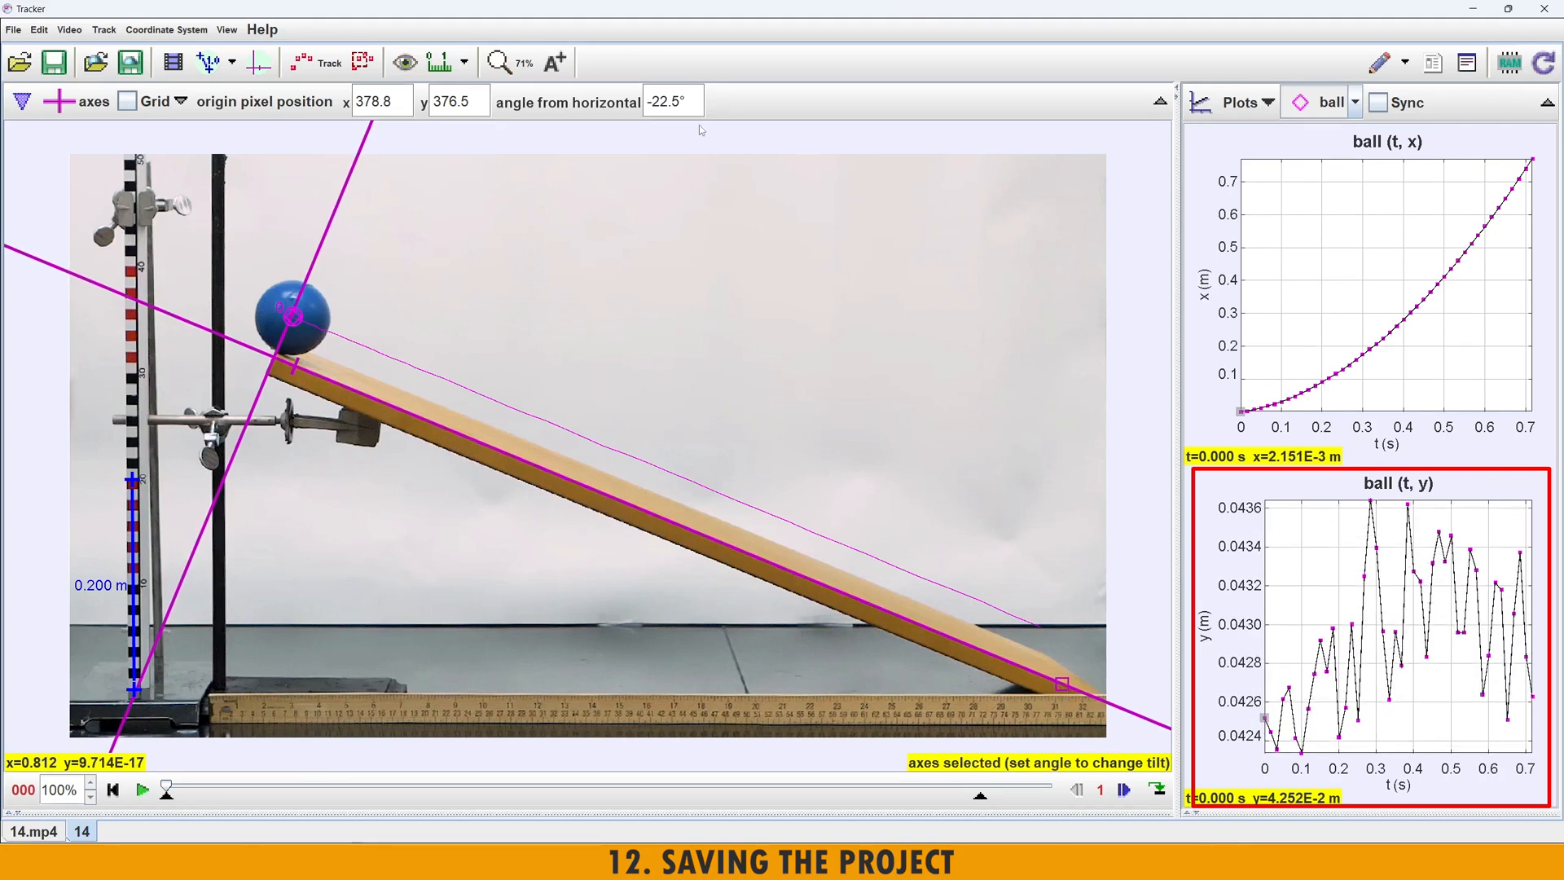
- Set the axes' angle from horizontal to -22.6°
{"action": "left_click", "coordinate": [679, 101]}
{"action": "key", "text": "BackSpace"}
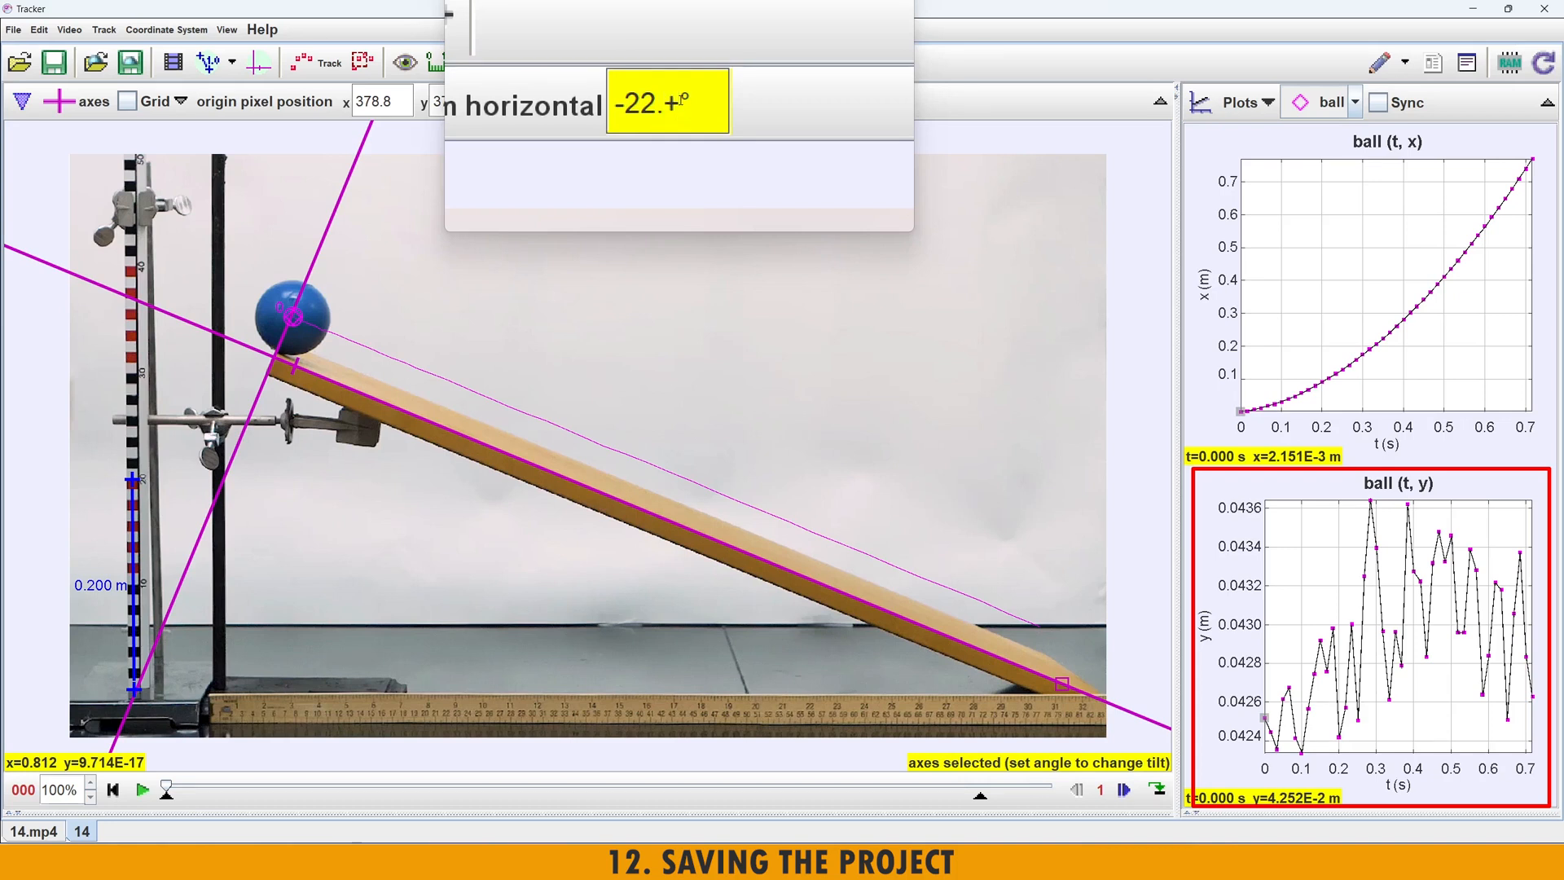
{"action": "type", "text": "6"}
{"action": "key", "text": "Return"}
{"action": "left_click_drag", "start_coordinate": [1449, 615], "coordinate": [1530, 536]}
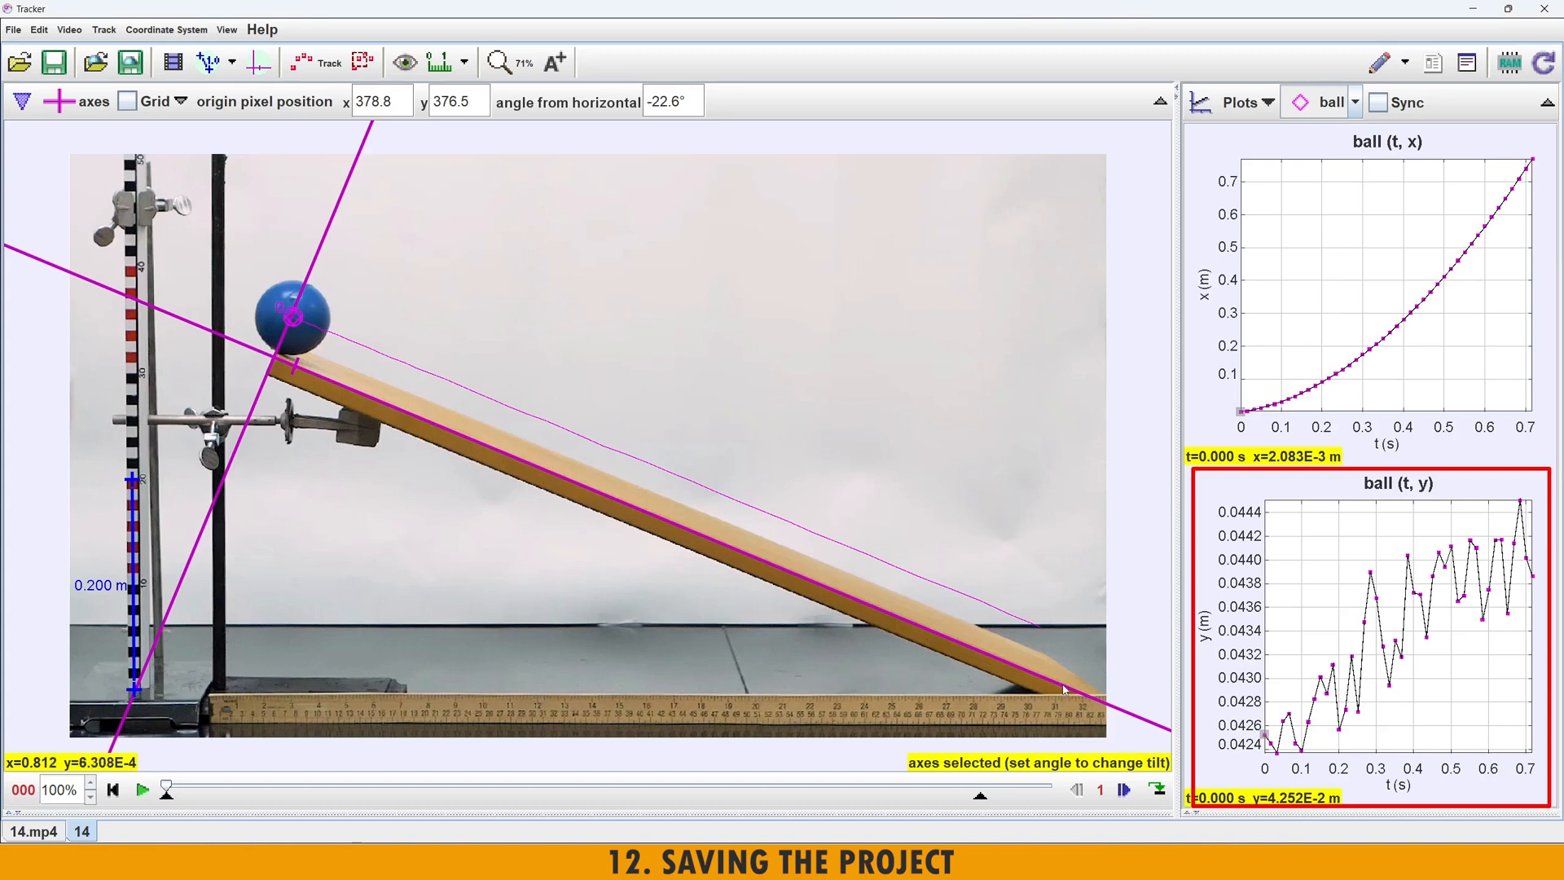
- Fine-tune the tilt of the x-axis along the ramp to an angle of -22.5°, using the y(t) plot as a guide
{"action": "left_click_drag", "start_coordinate": [1100, 699], "coordinate": [1043, 673]}
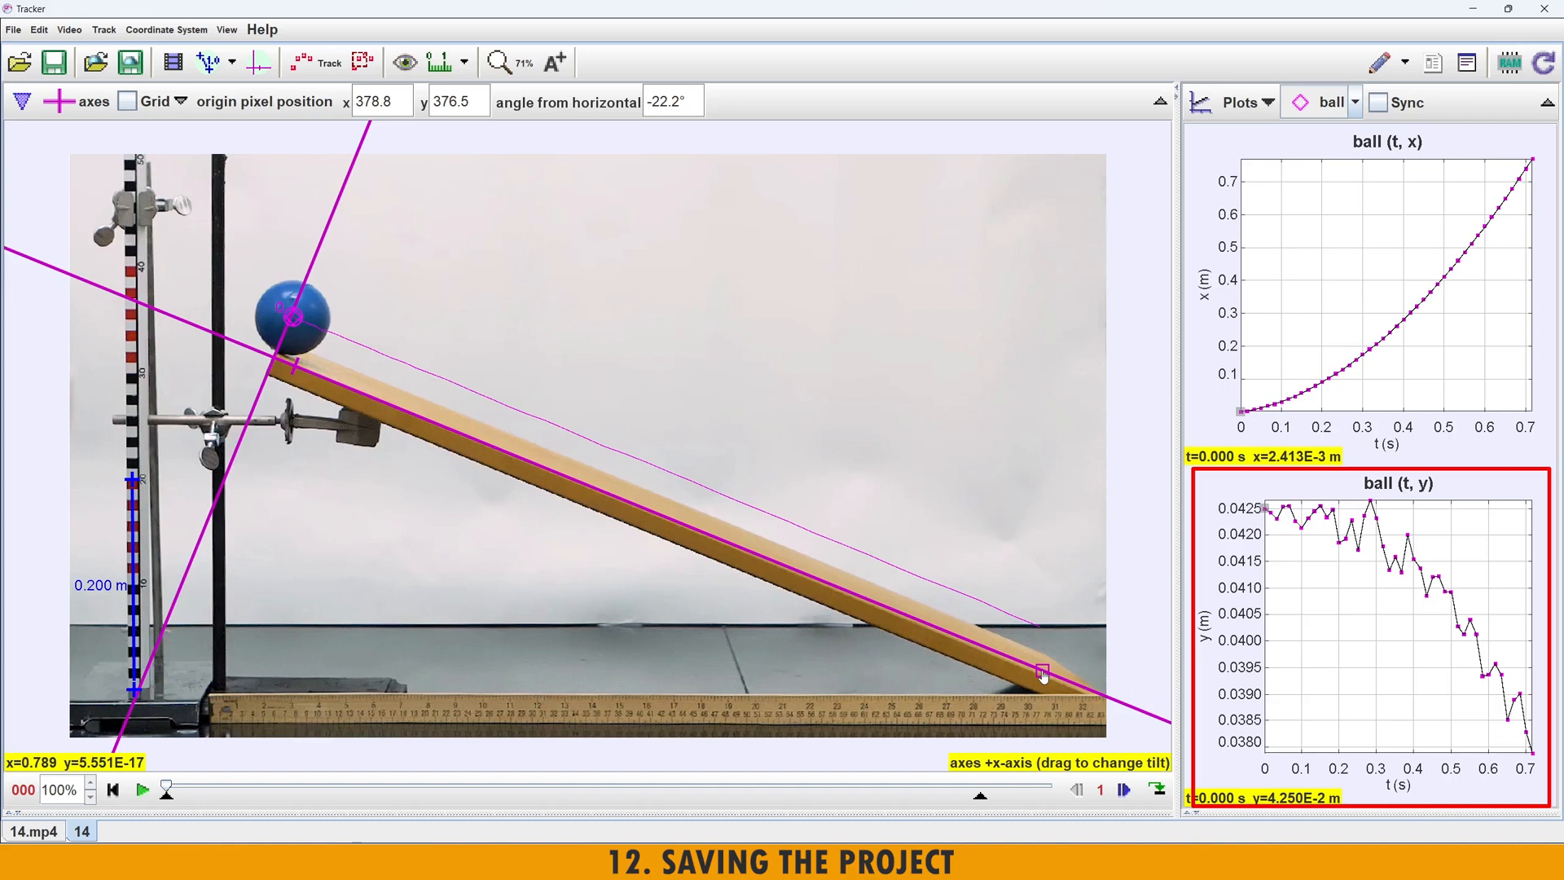
{"action": "left_click_drag", "start_coordinate": [1044, 675], "coordinate": [1044, 677]}
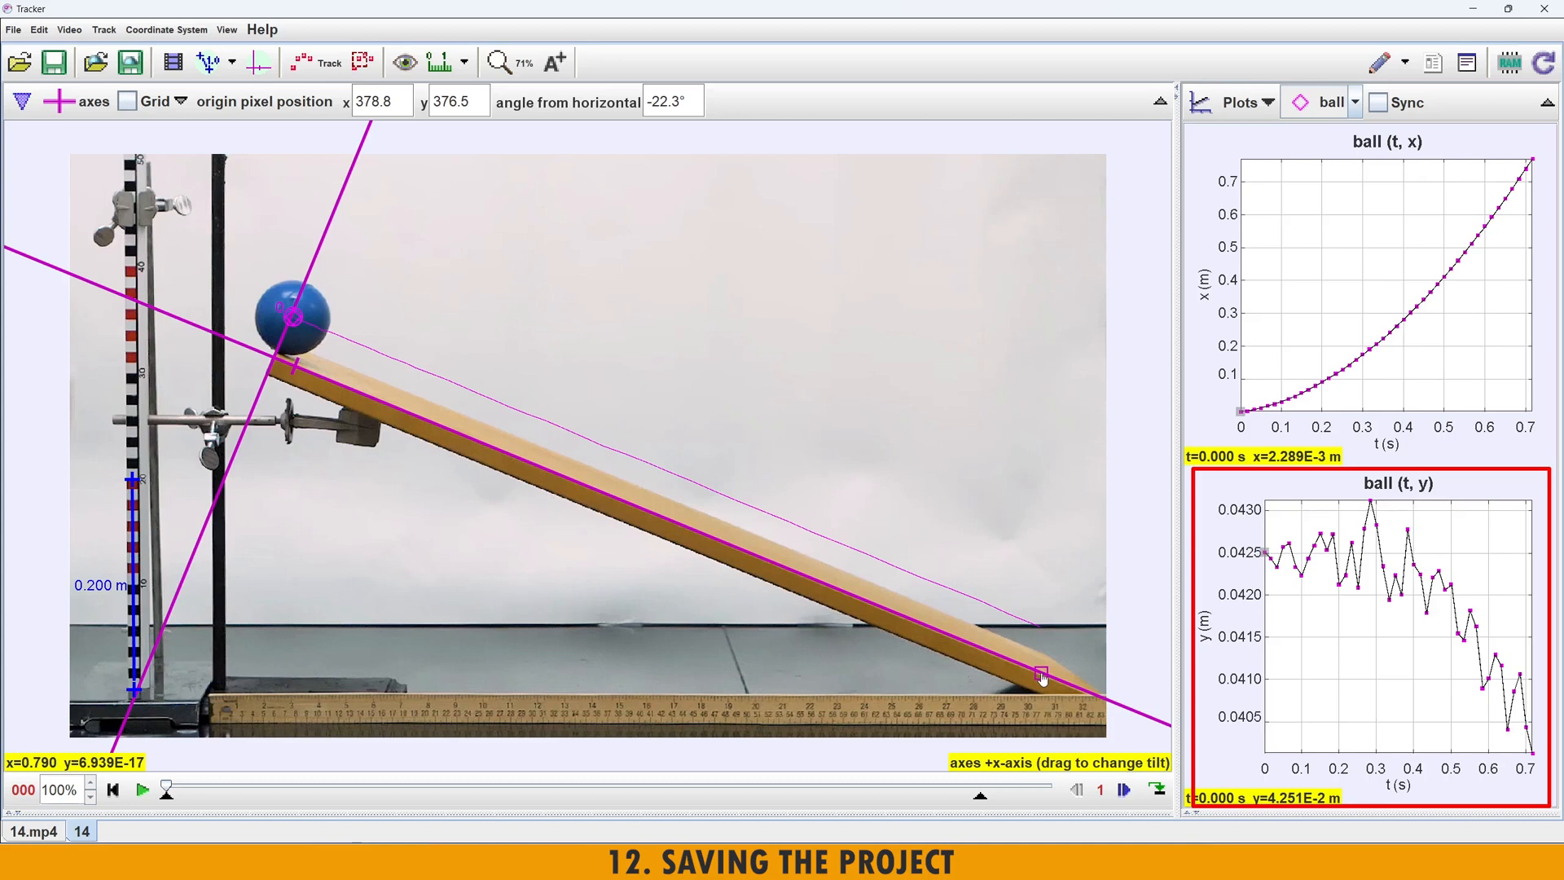
{"action": "left_click_drag", "start_coordinate": [1043, 677], "coordinate": [1042, 677]}
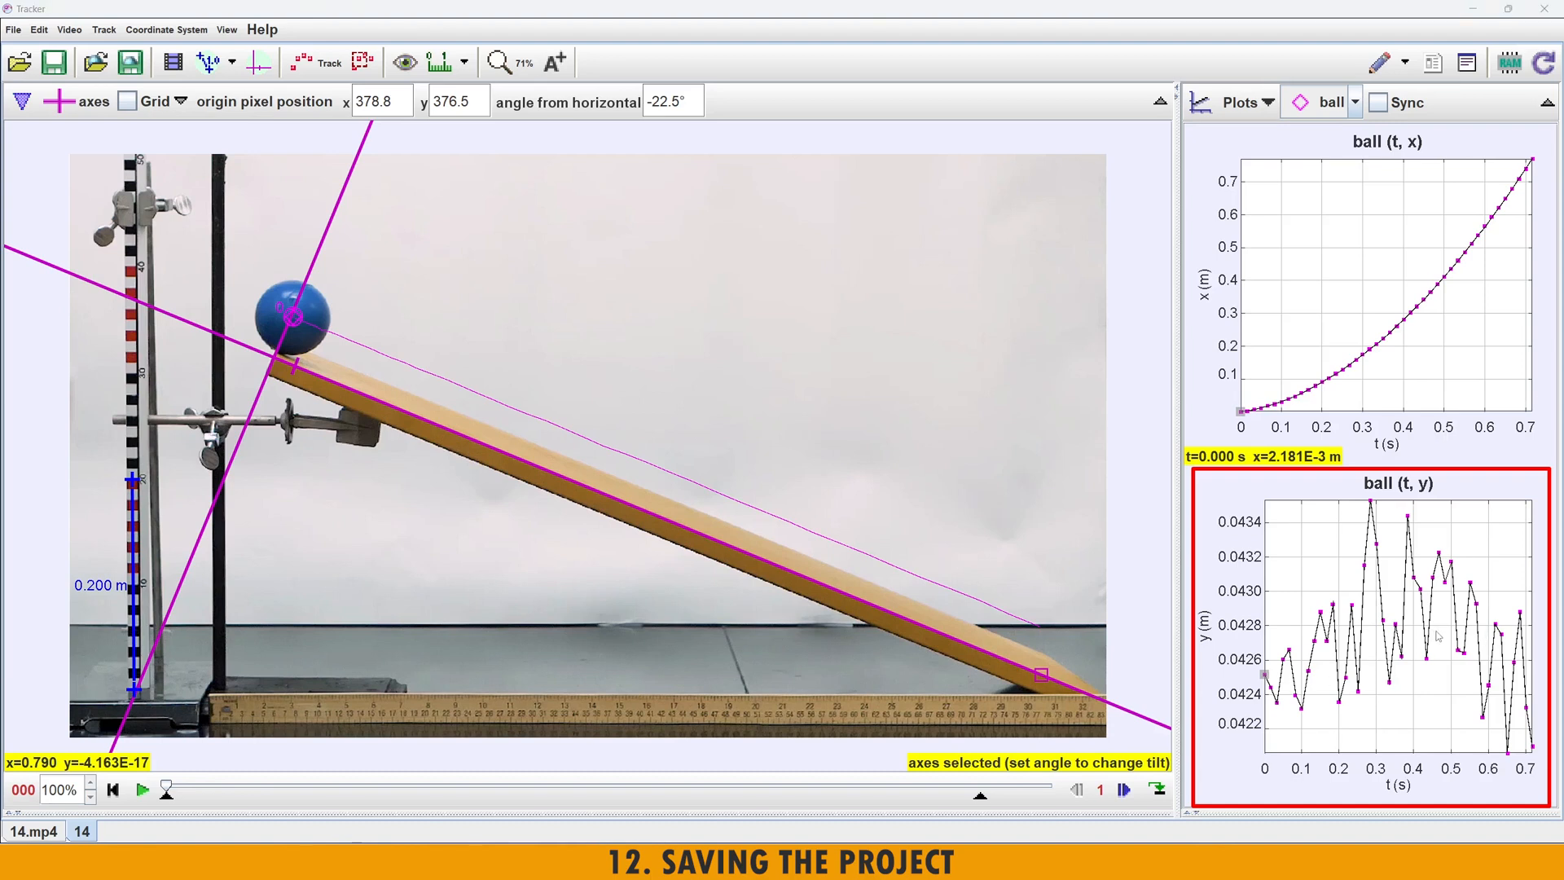
{"action": "mouse_move", "coordinate": [1269, 629]}
{"action": "left_mouse_down"}
{"action": "mouse_move", "coordinate": [1524, 624]}
{"action": "mouse_move", "coordinate": [1529, 646]}
{"action": "left_mouse_up"}
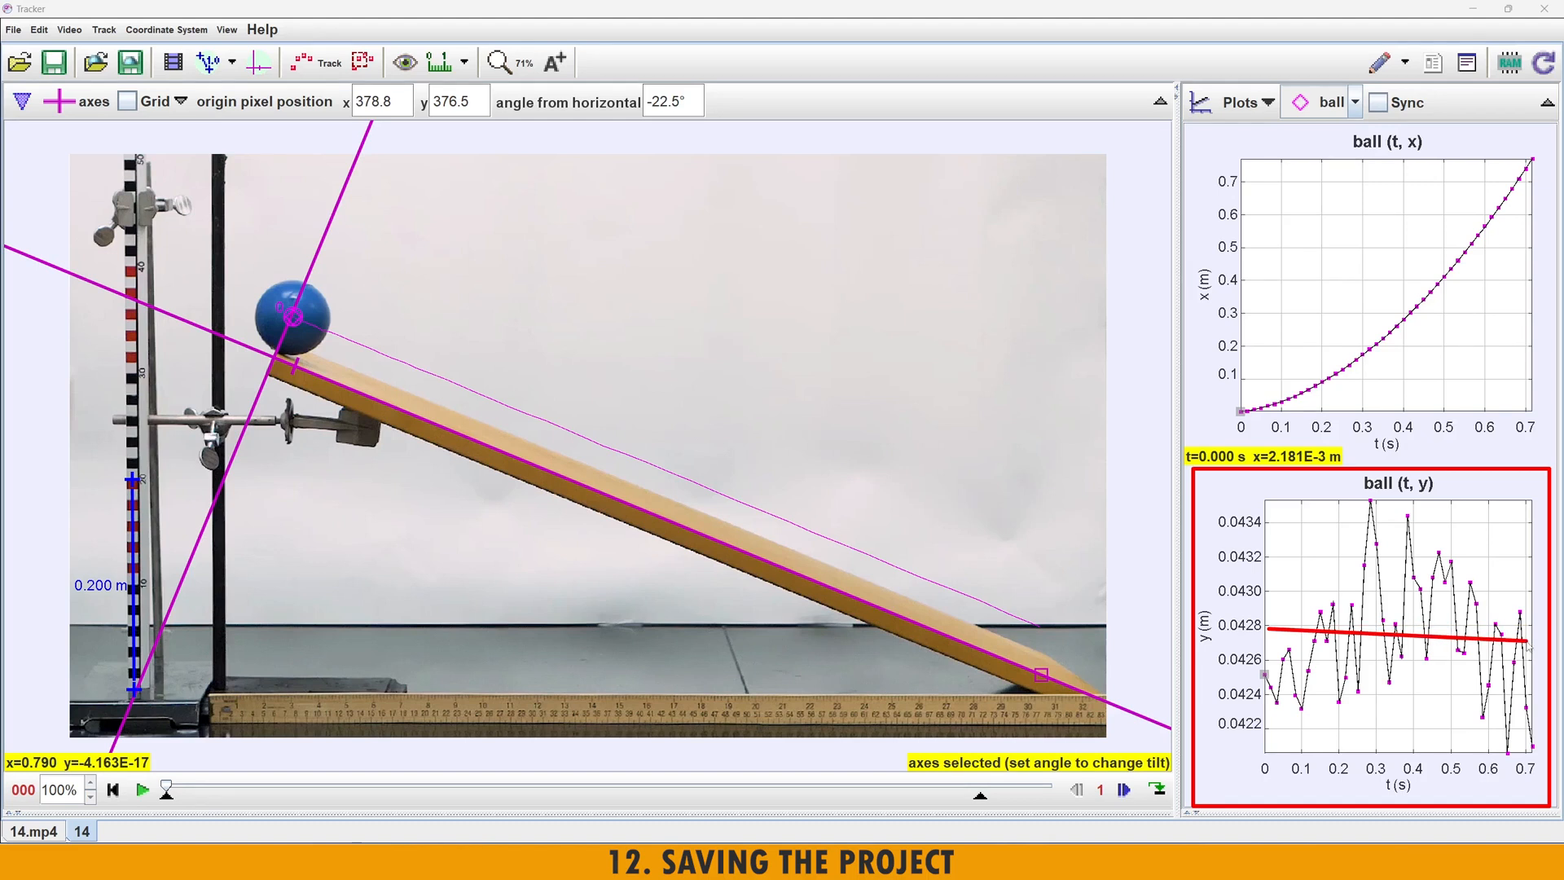
{"action": "left_click_drag", "start_coordinate": [1529, 645], "coordinate": [1529, 640]}
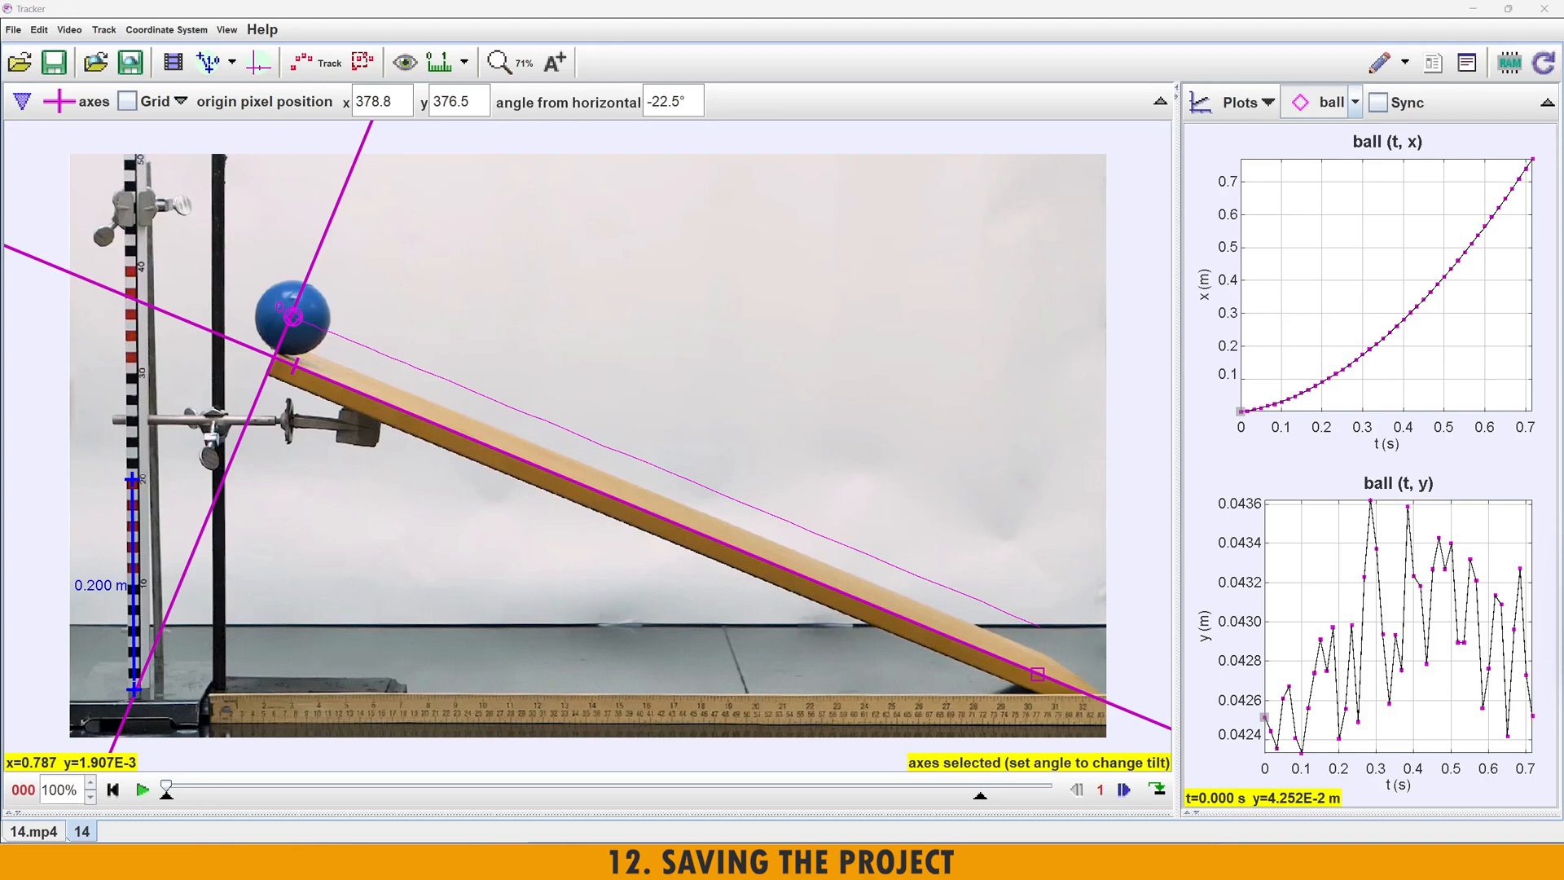
- Hide the coordinate axes in the video view
{"action": "left_click", "coordinate": [84, 99]}
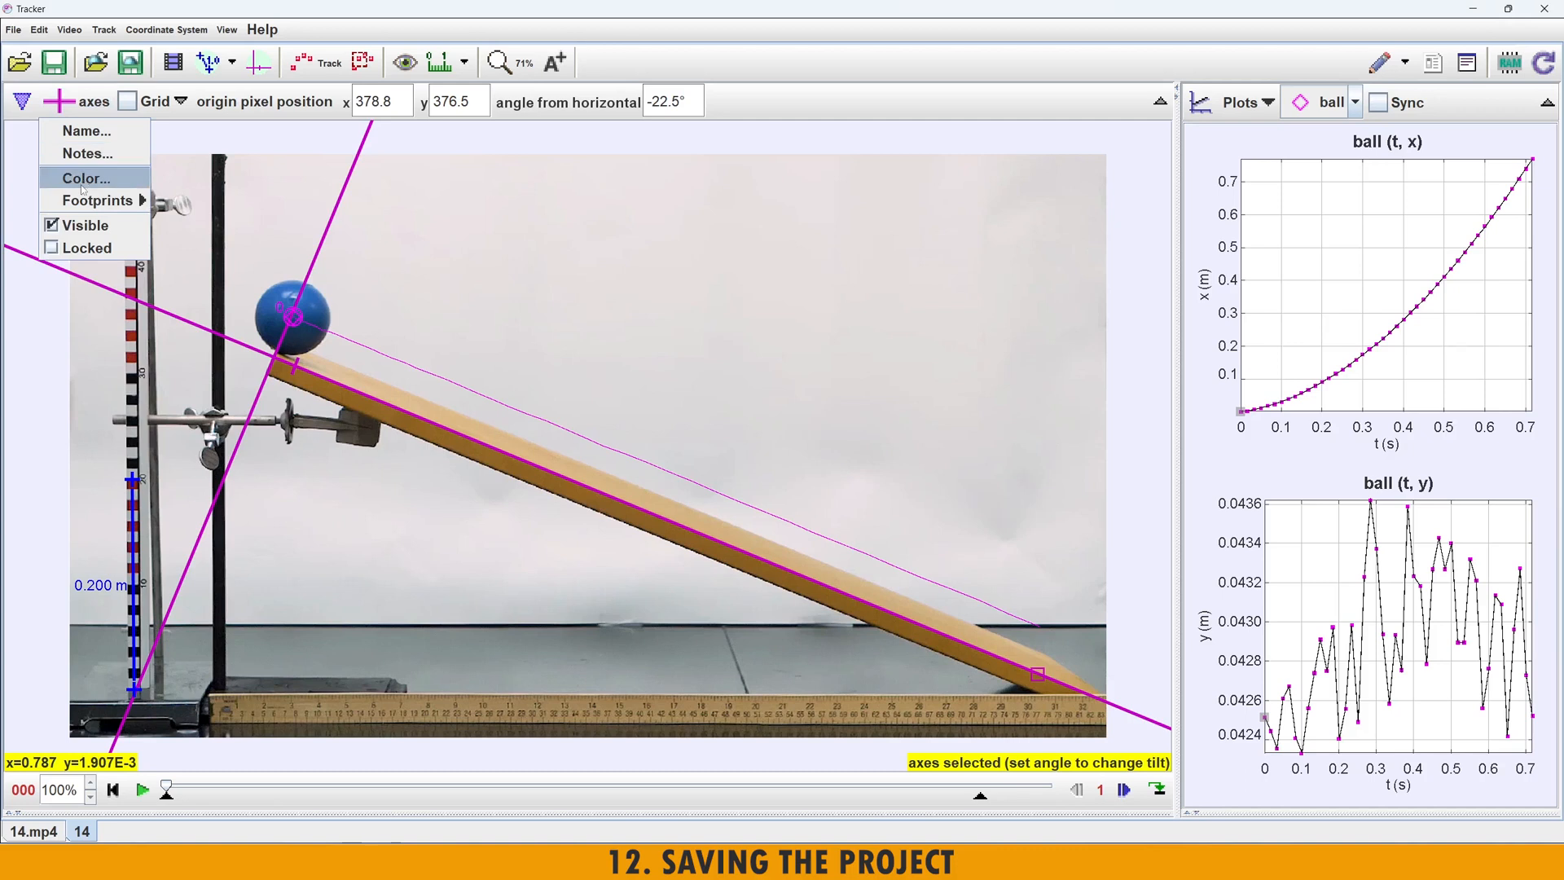
{"action": "left_click", "coordinate": [53, 226]}
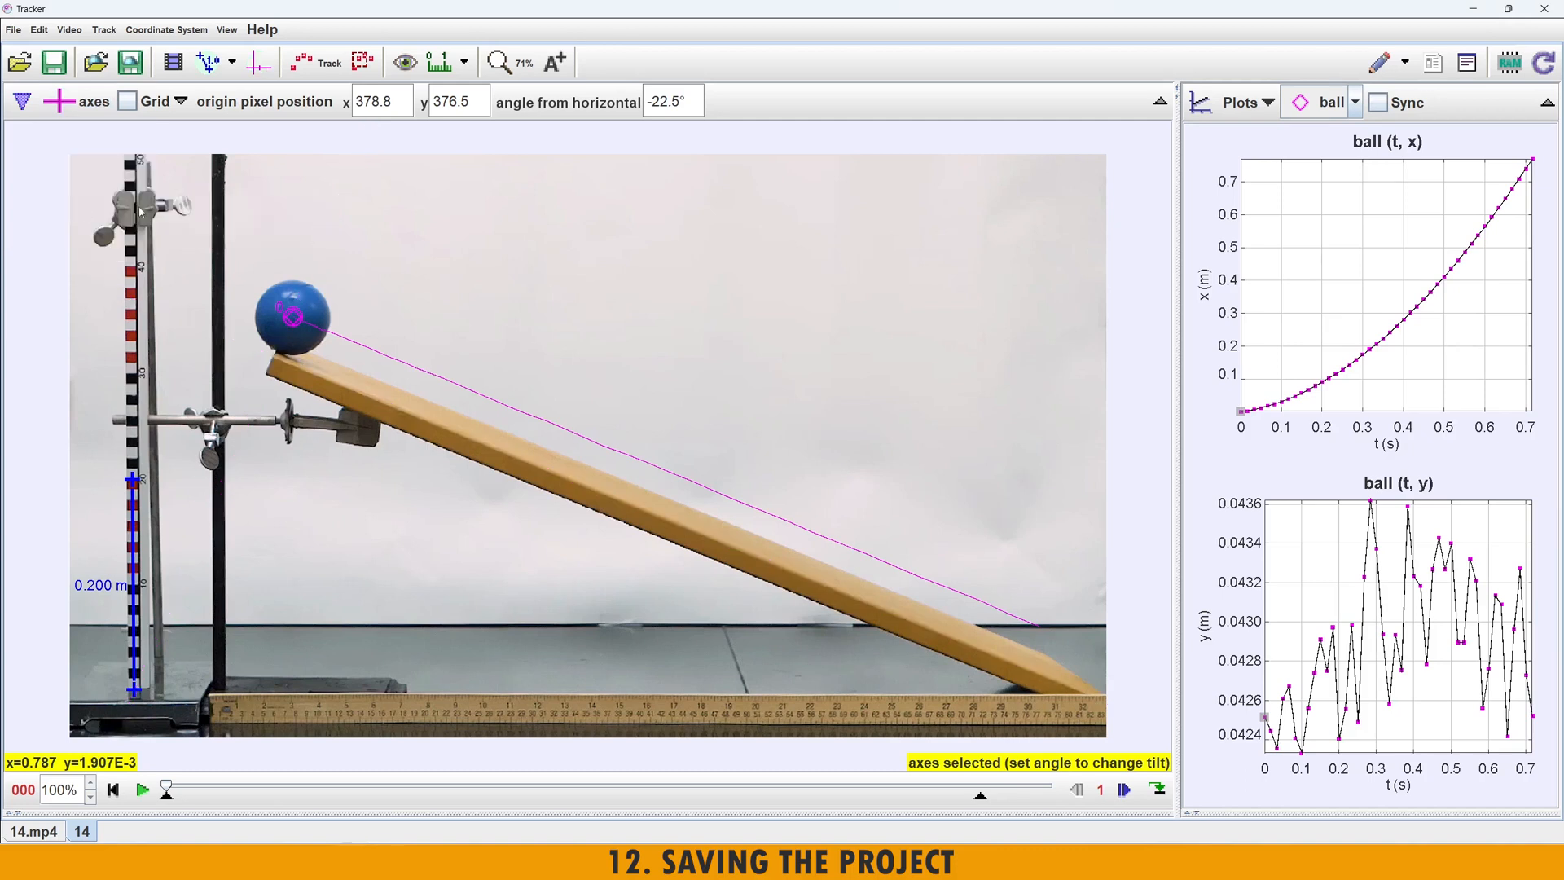
{"action": "left_click", "coordinate": [1242, 164]}
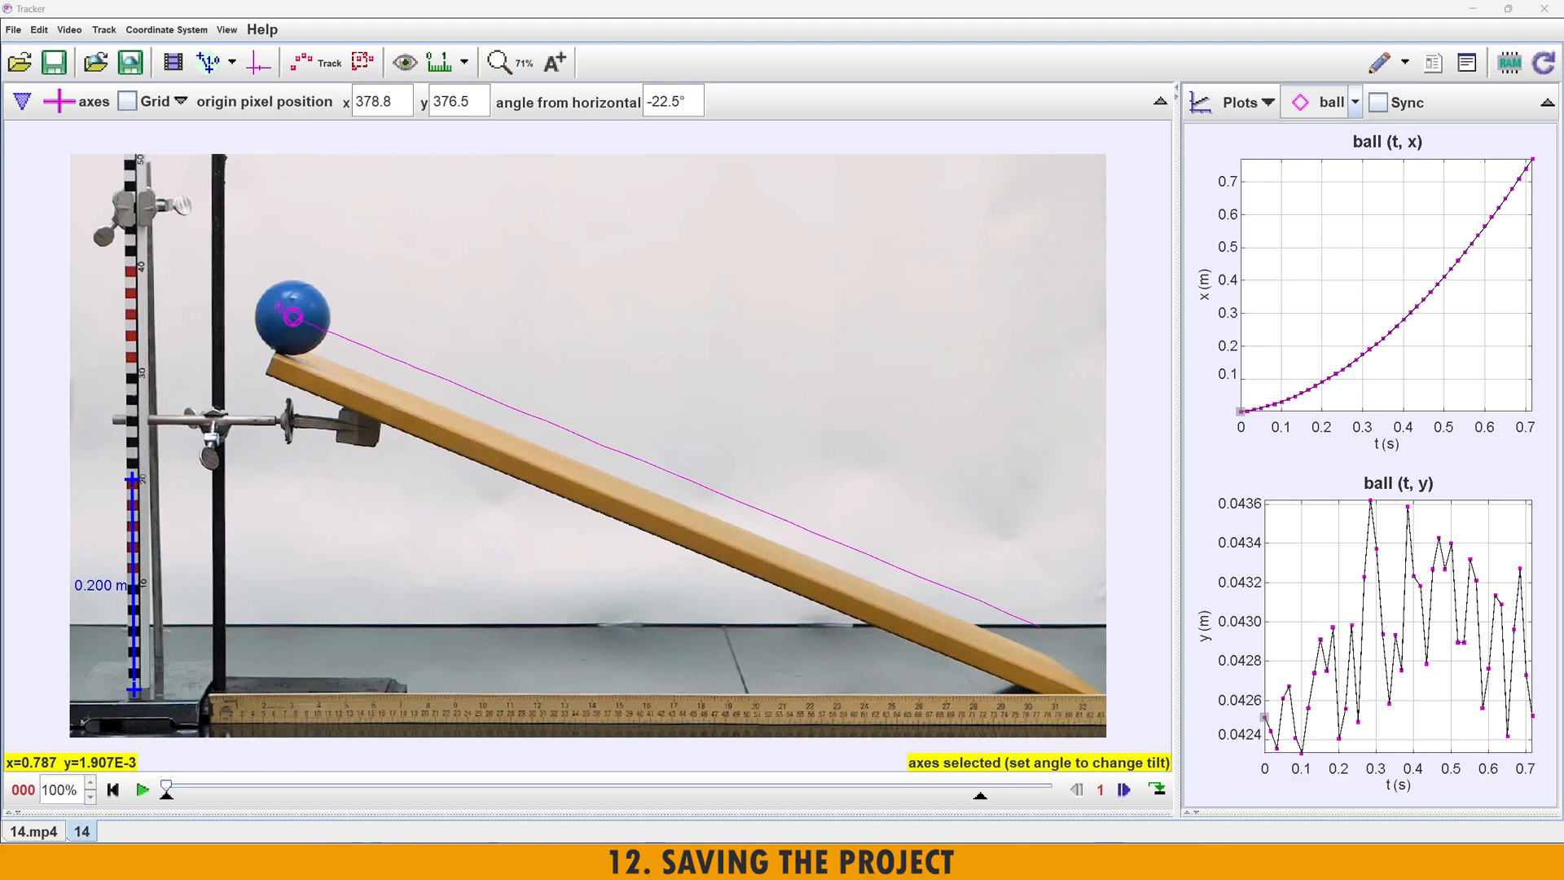
- Plot the ball's velocity x-component in the first graph and its position x-component in the second graph
{"action": "left_click", "coordinate": [1204, 293]}
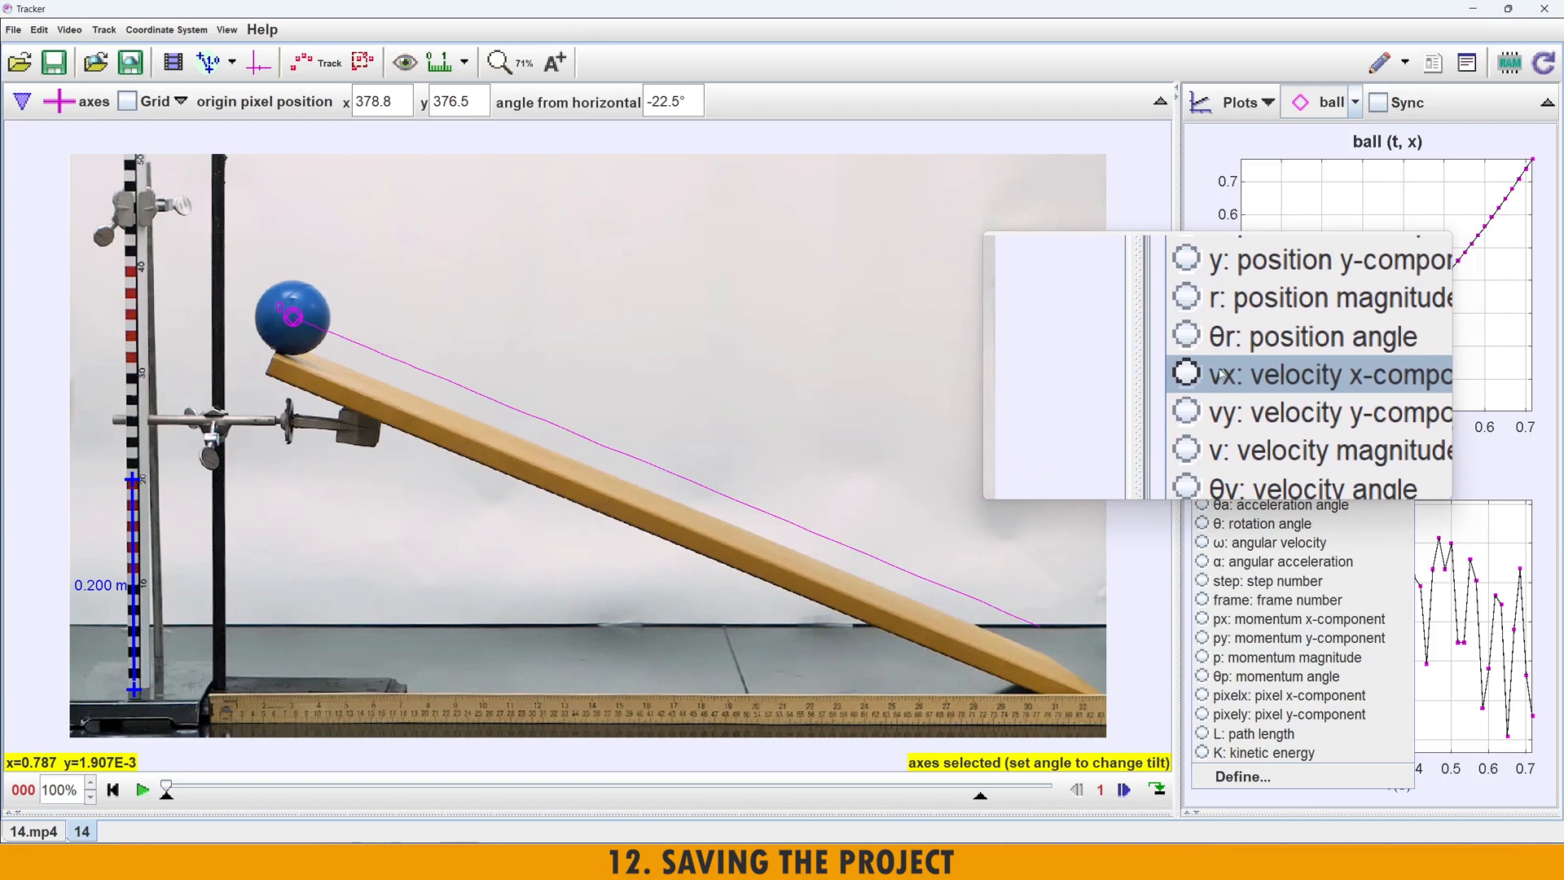
{"action": "left_click", "coordinate": [1222, 372]}
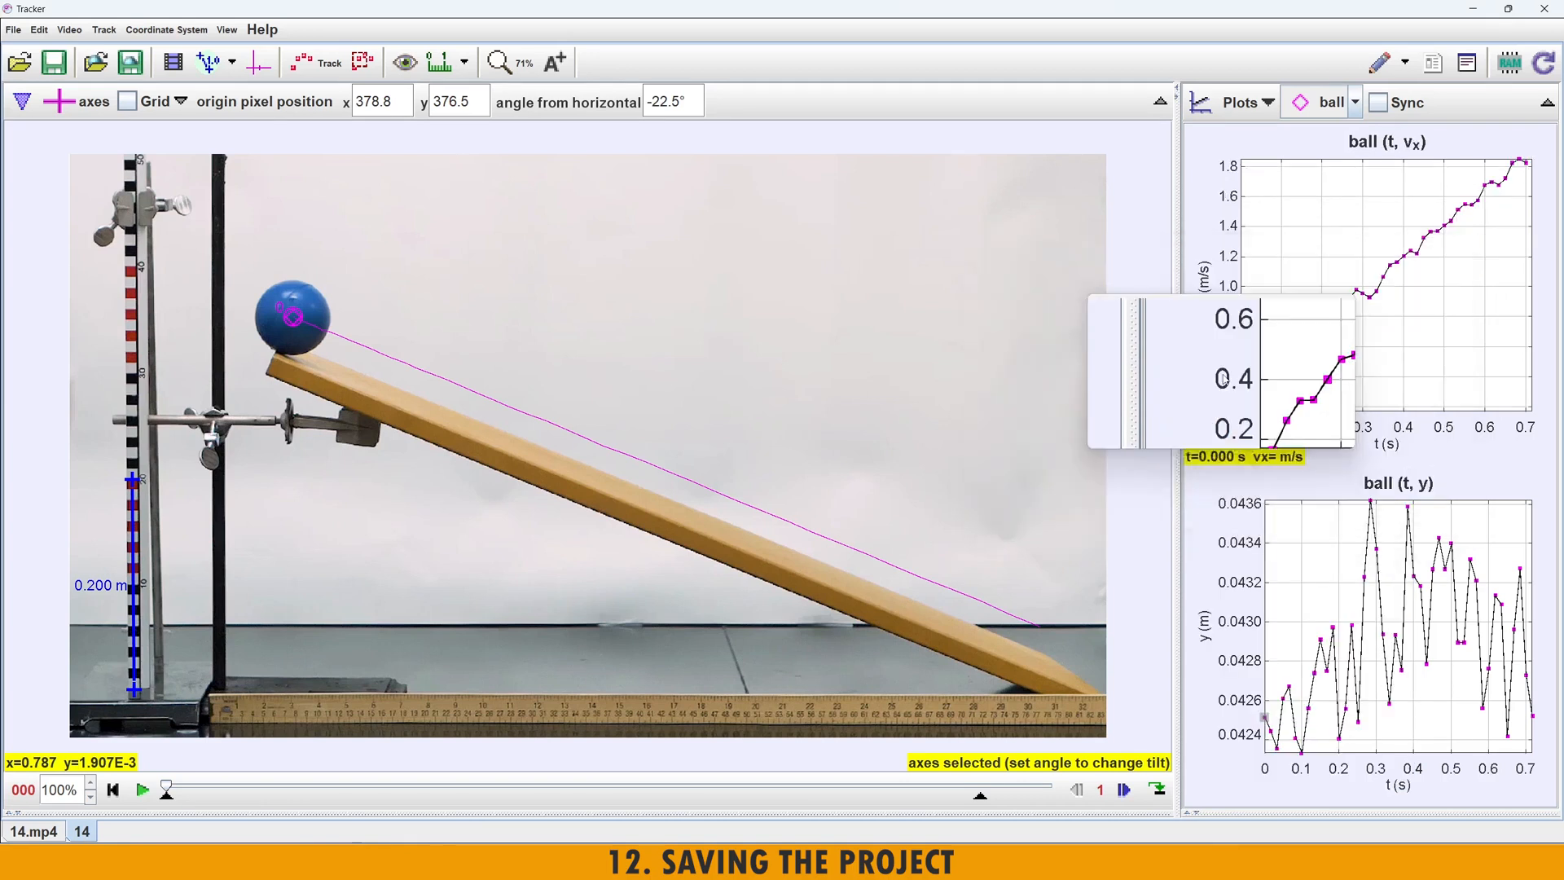
{"action": "left_click", "coordinate": [1205, 625]}
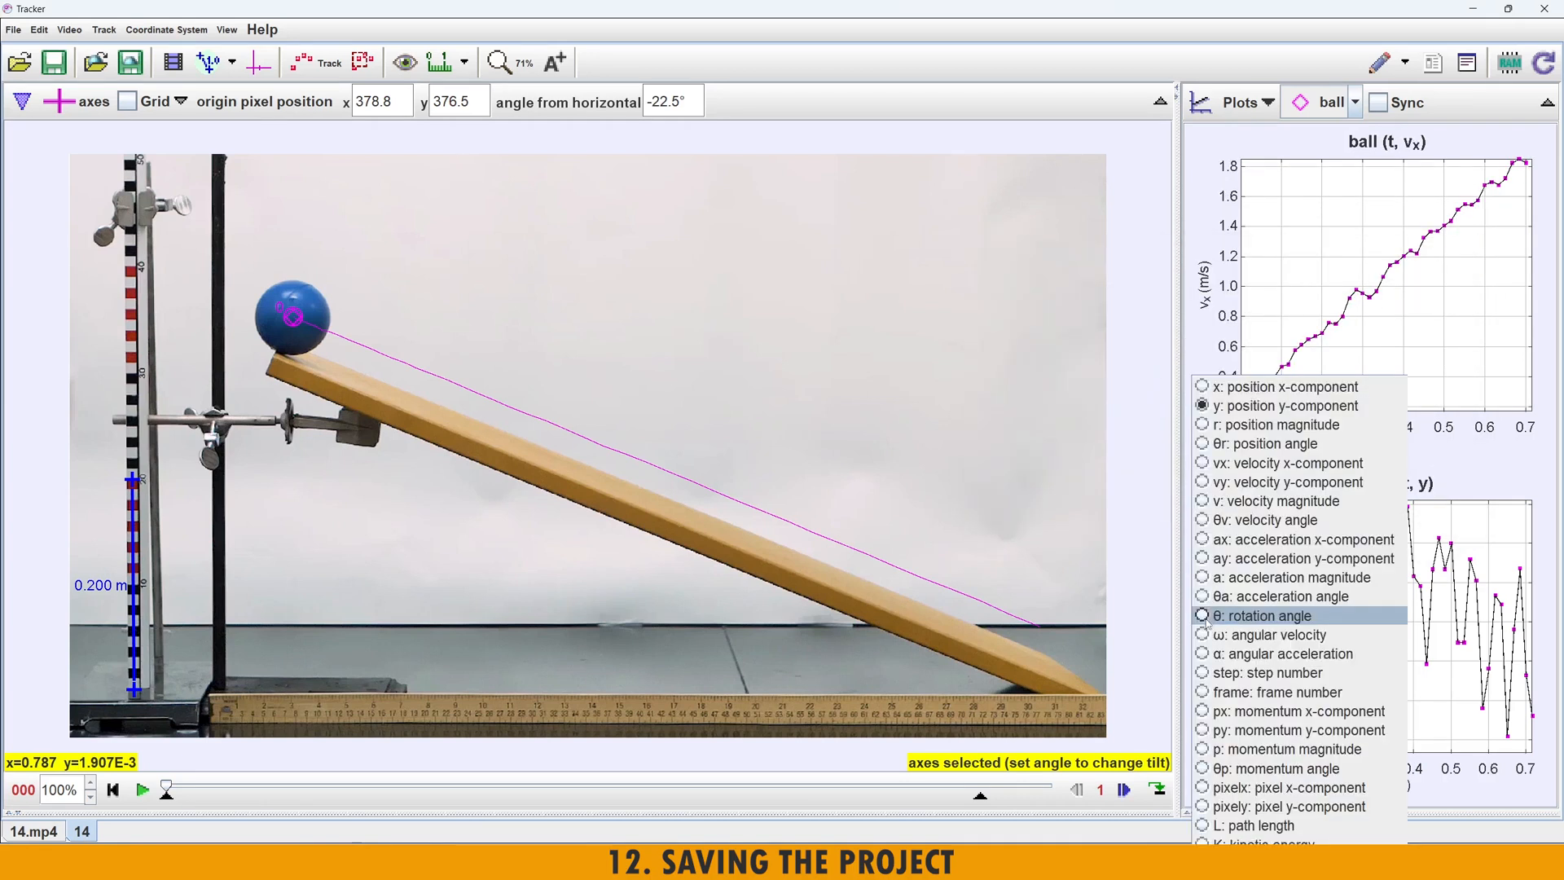
{"action": "left_click", "coordinate": [1239, 389]}
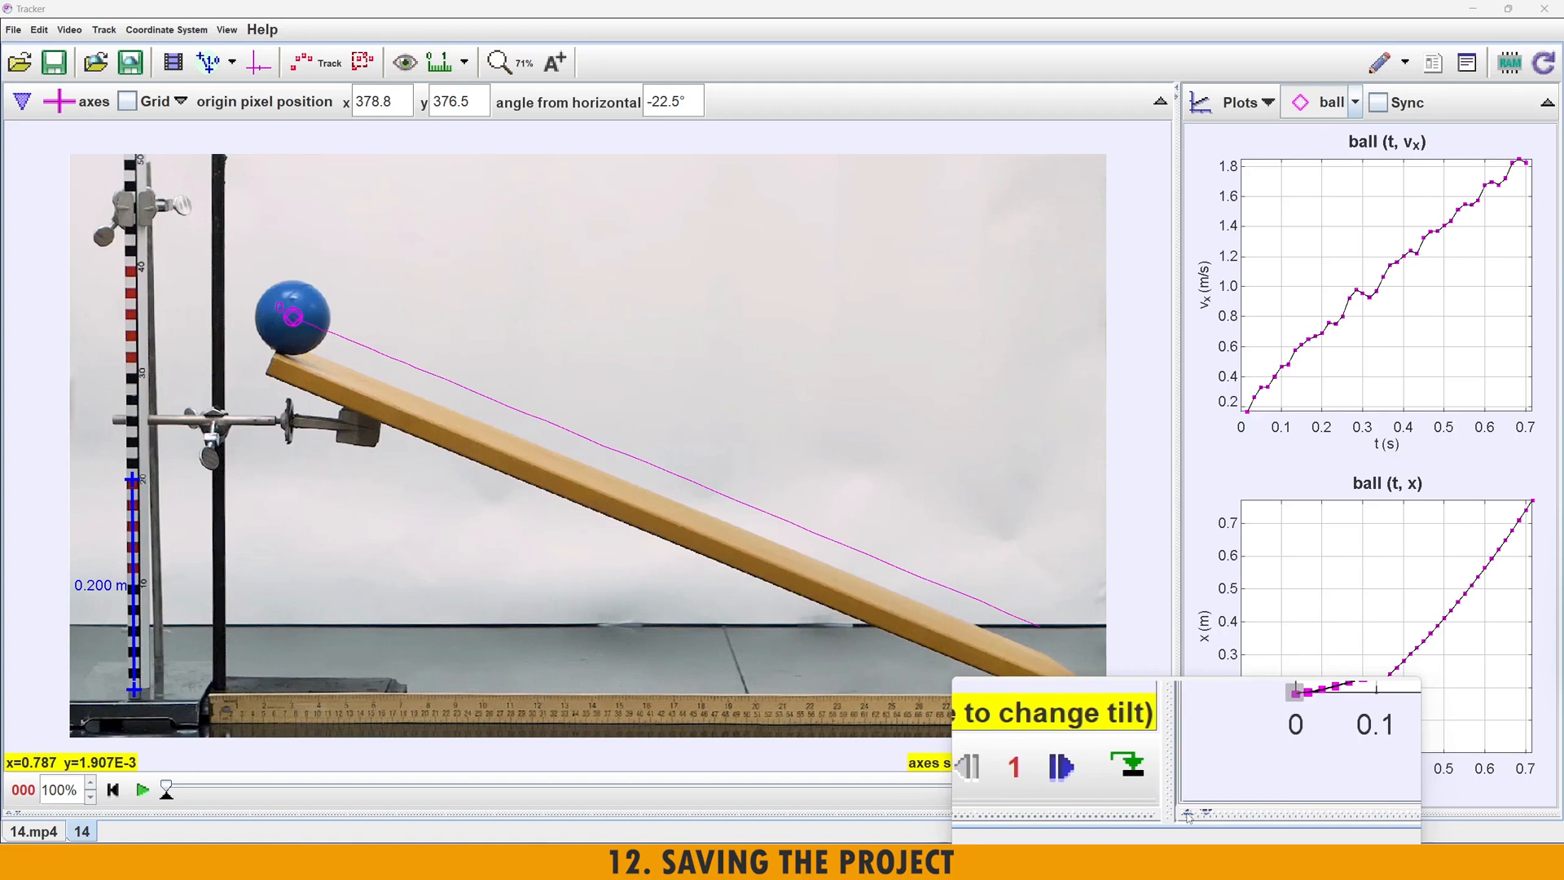
- Bring back the data table and arrange it so it shares the space with the plots above it
{"action": "left_click", "coordinate": [1187, 813]}
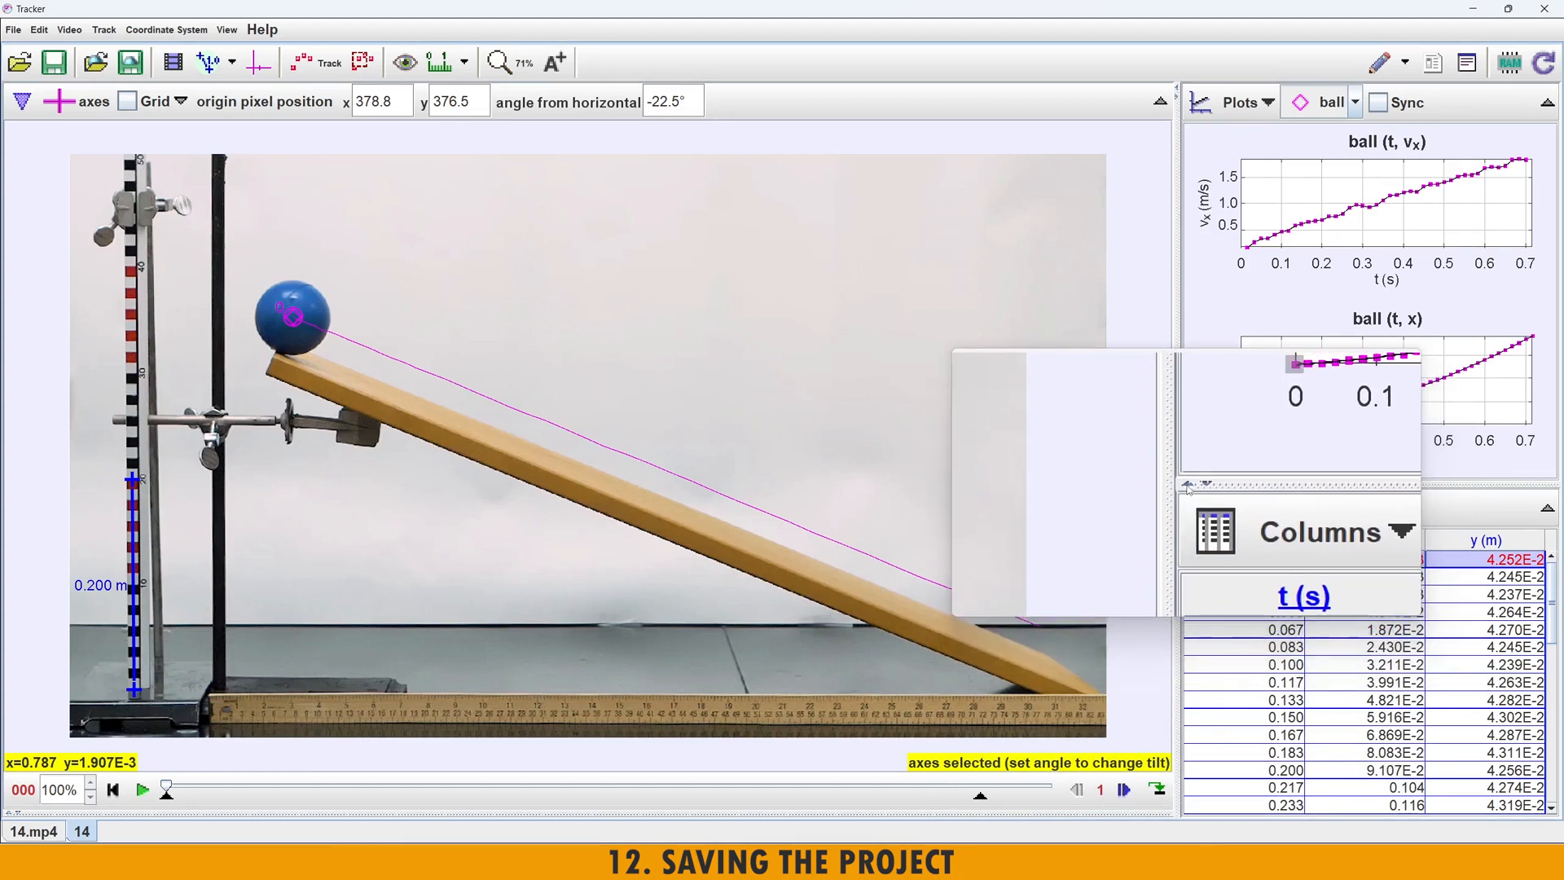
{"action": "left_click", "coordinate": [1188, 484]}
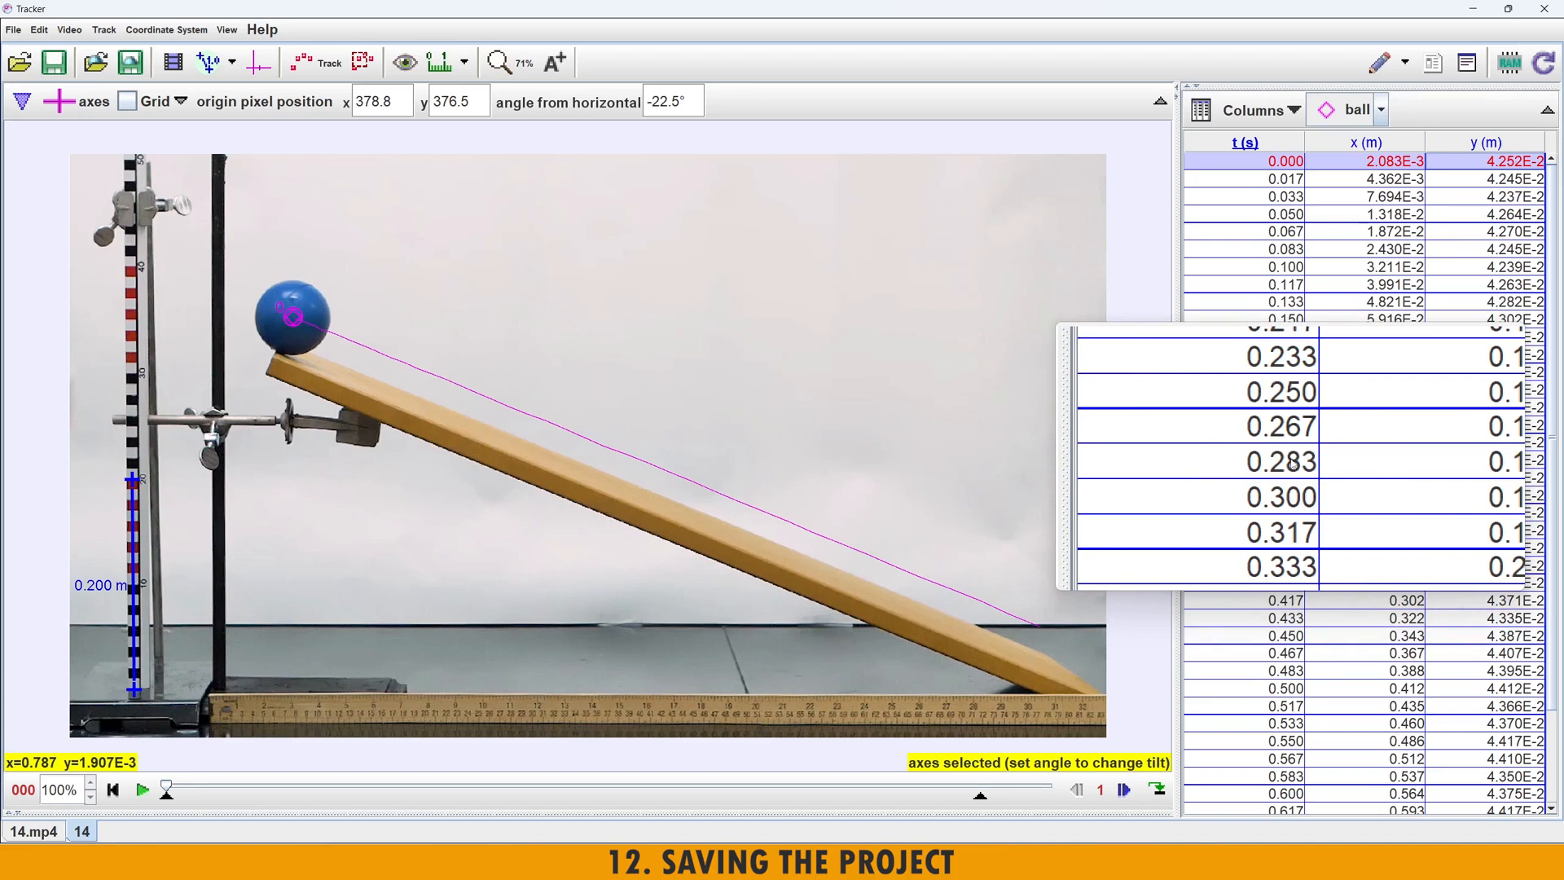
{"action": "left_click", "coordinate": [1194, 83]}
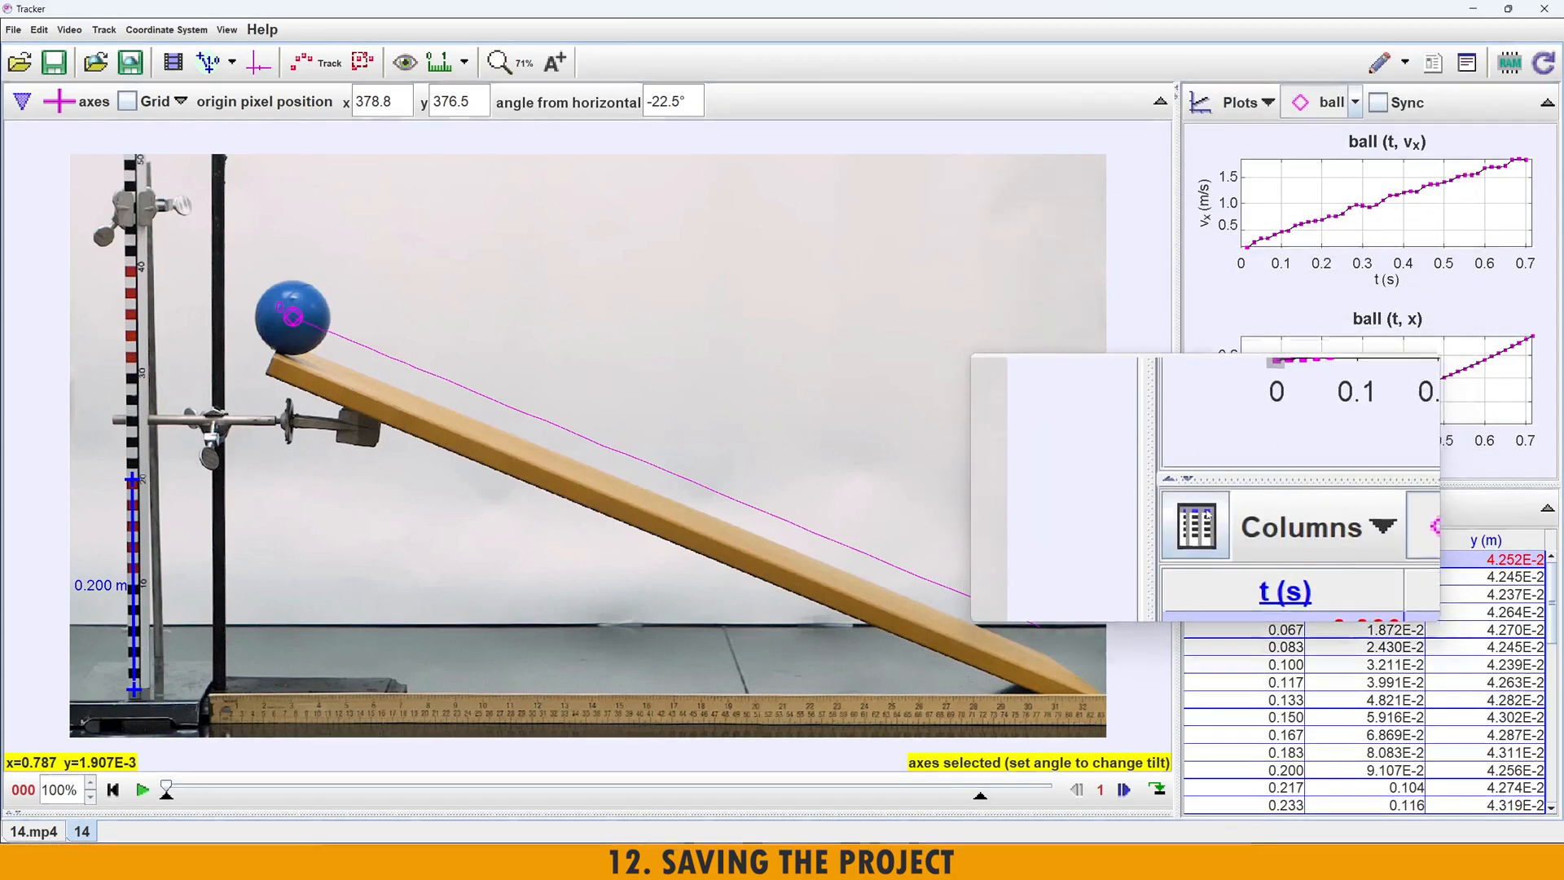
{"action": "key", "text": "super+Escape"}
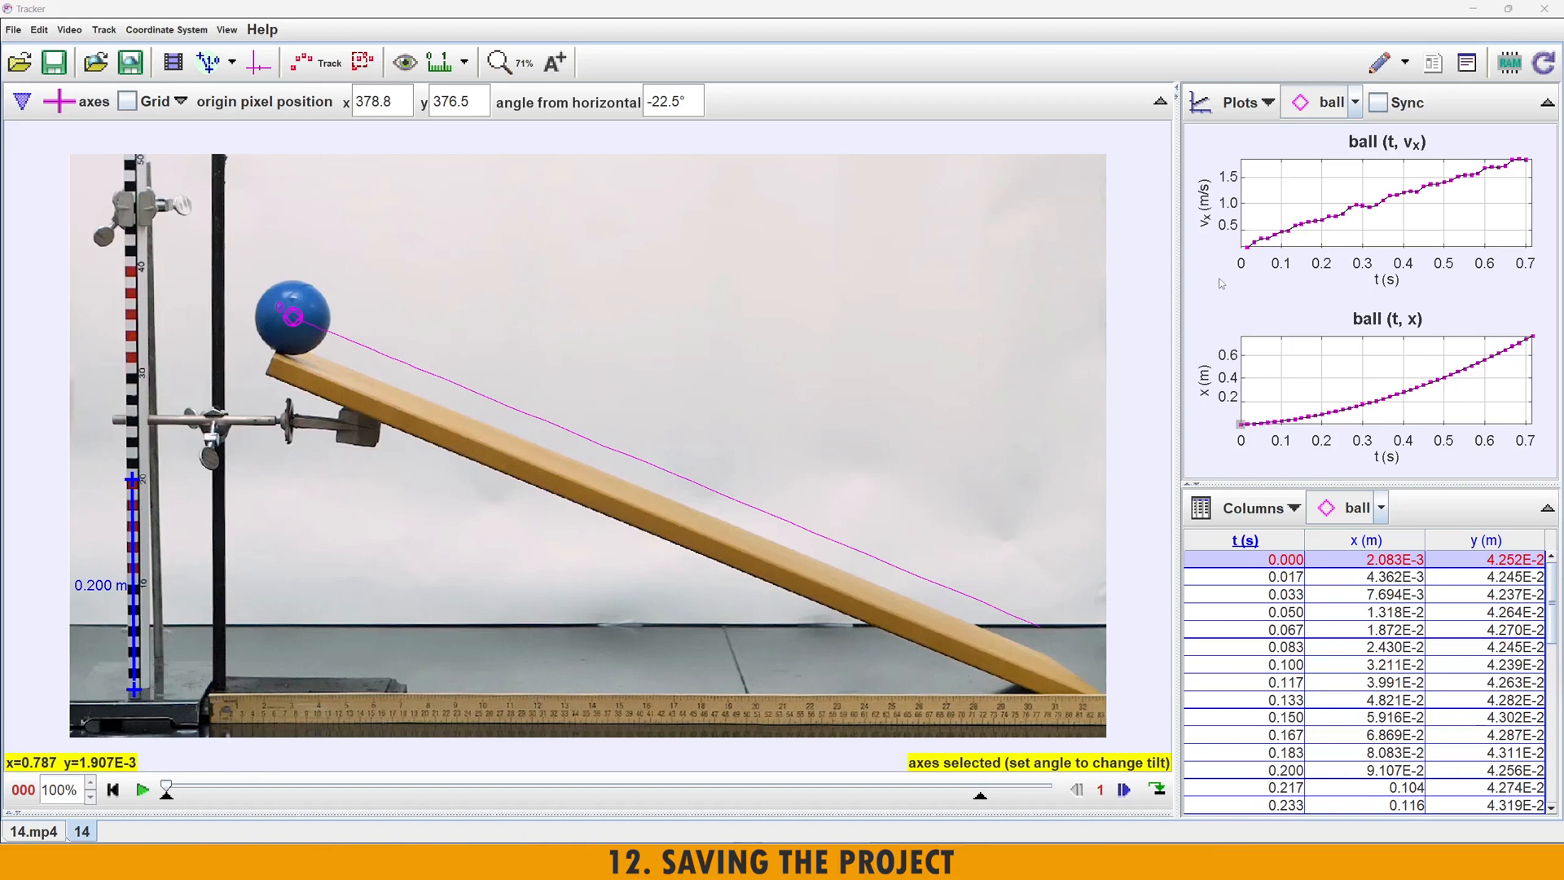
- Reduce the number of plots to 1, keeping only the graph of the ball's x-velocity
{"action": "key", "text": "super+plus"}
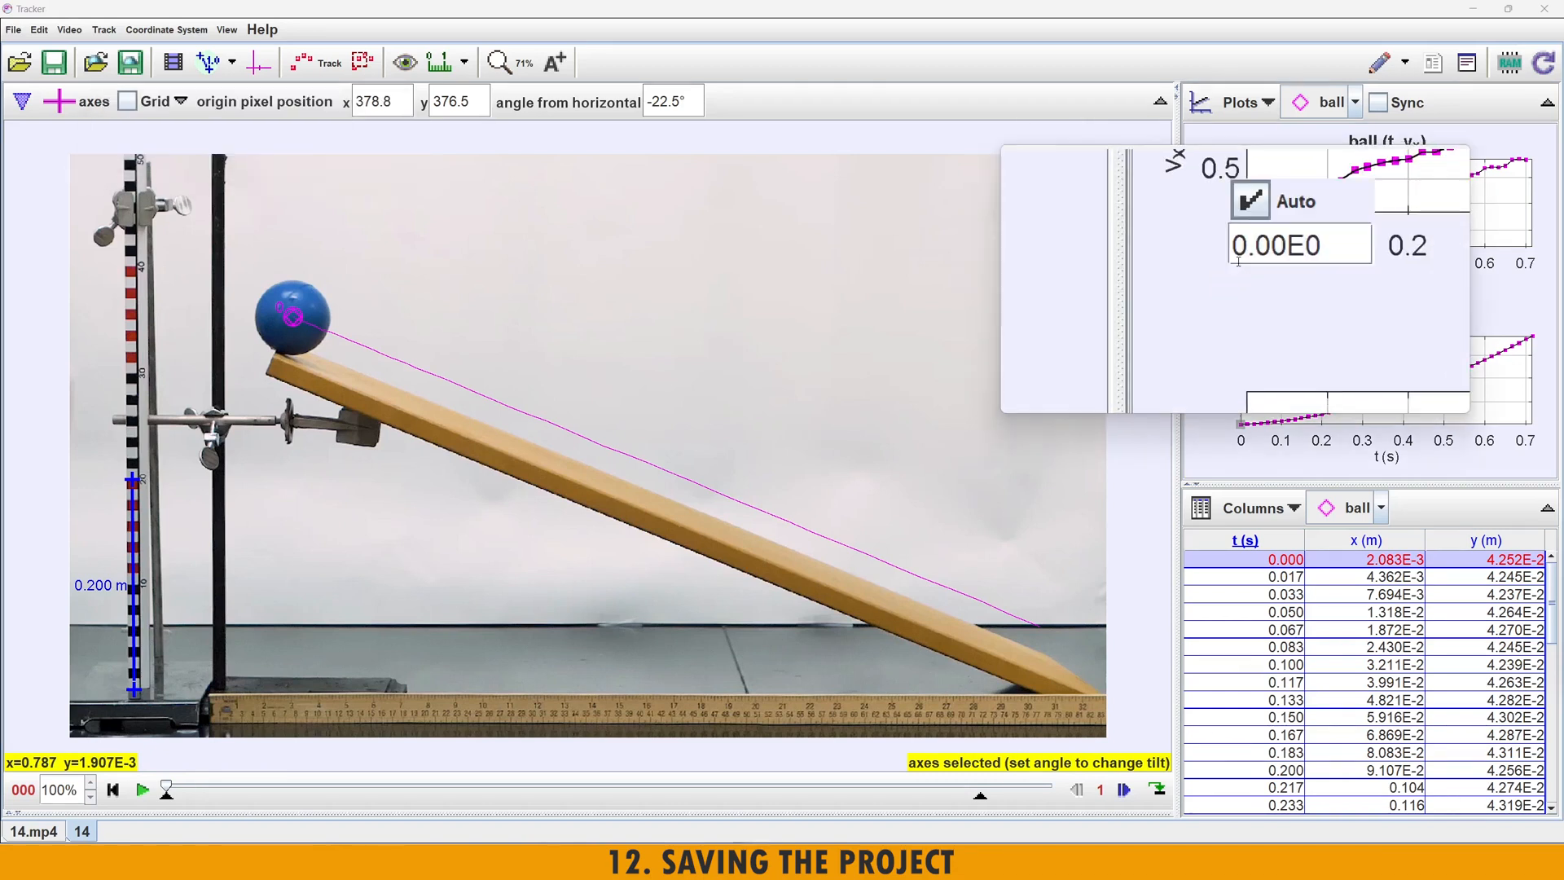
{"action": "left_click", "coordinate": [1253, 108]}
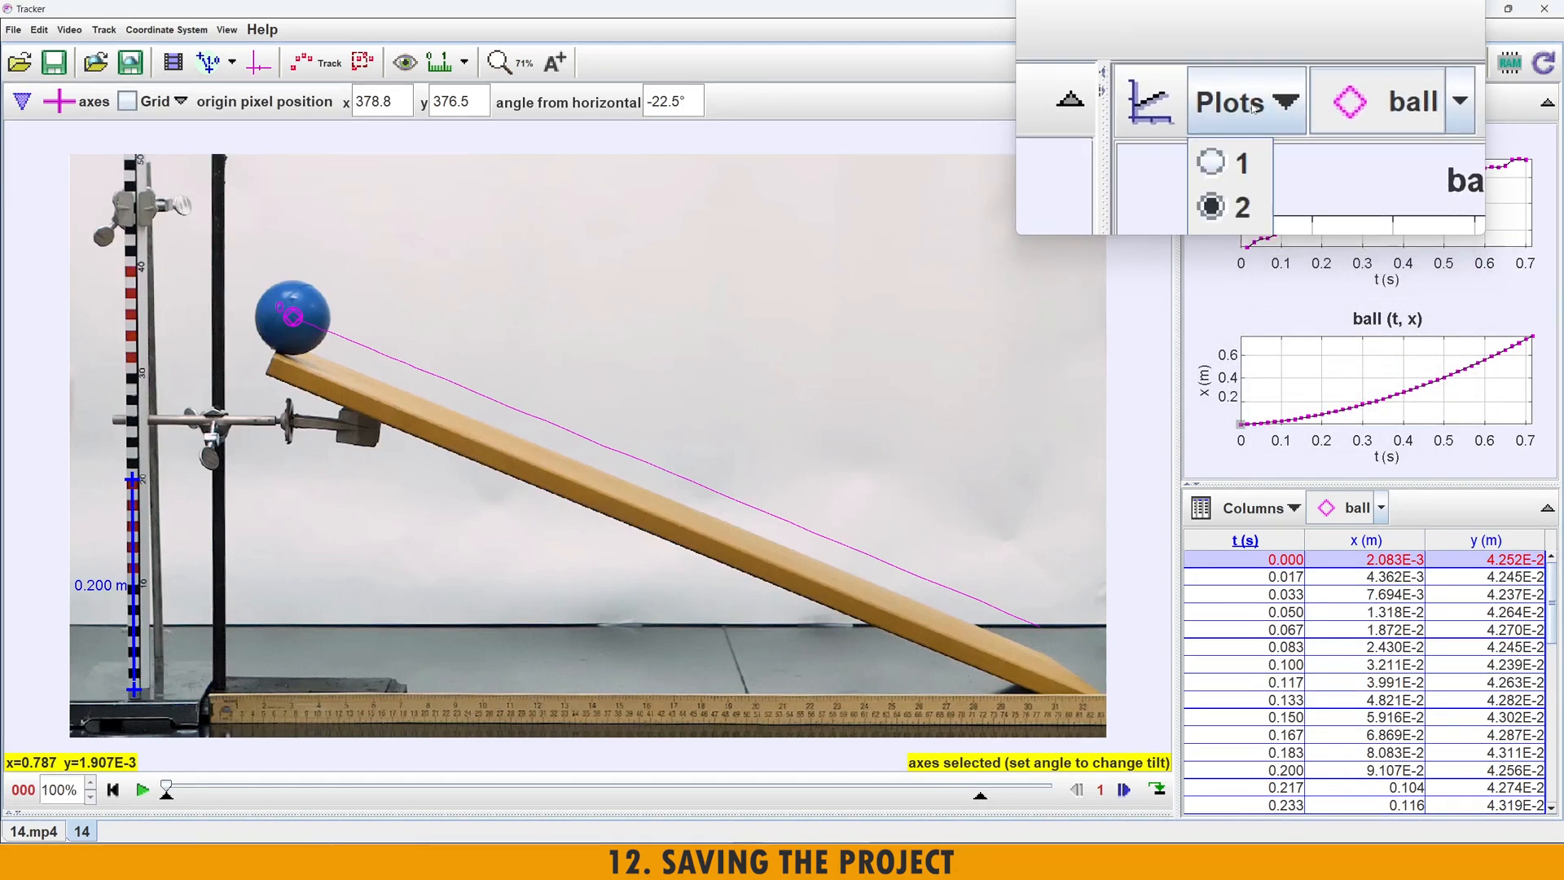
{"action": "left_click", "coordinate": [1234, 135]}
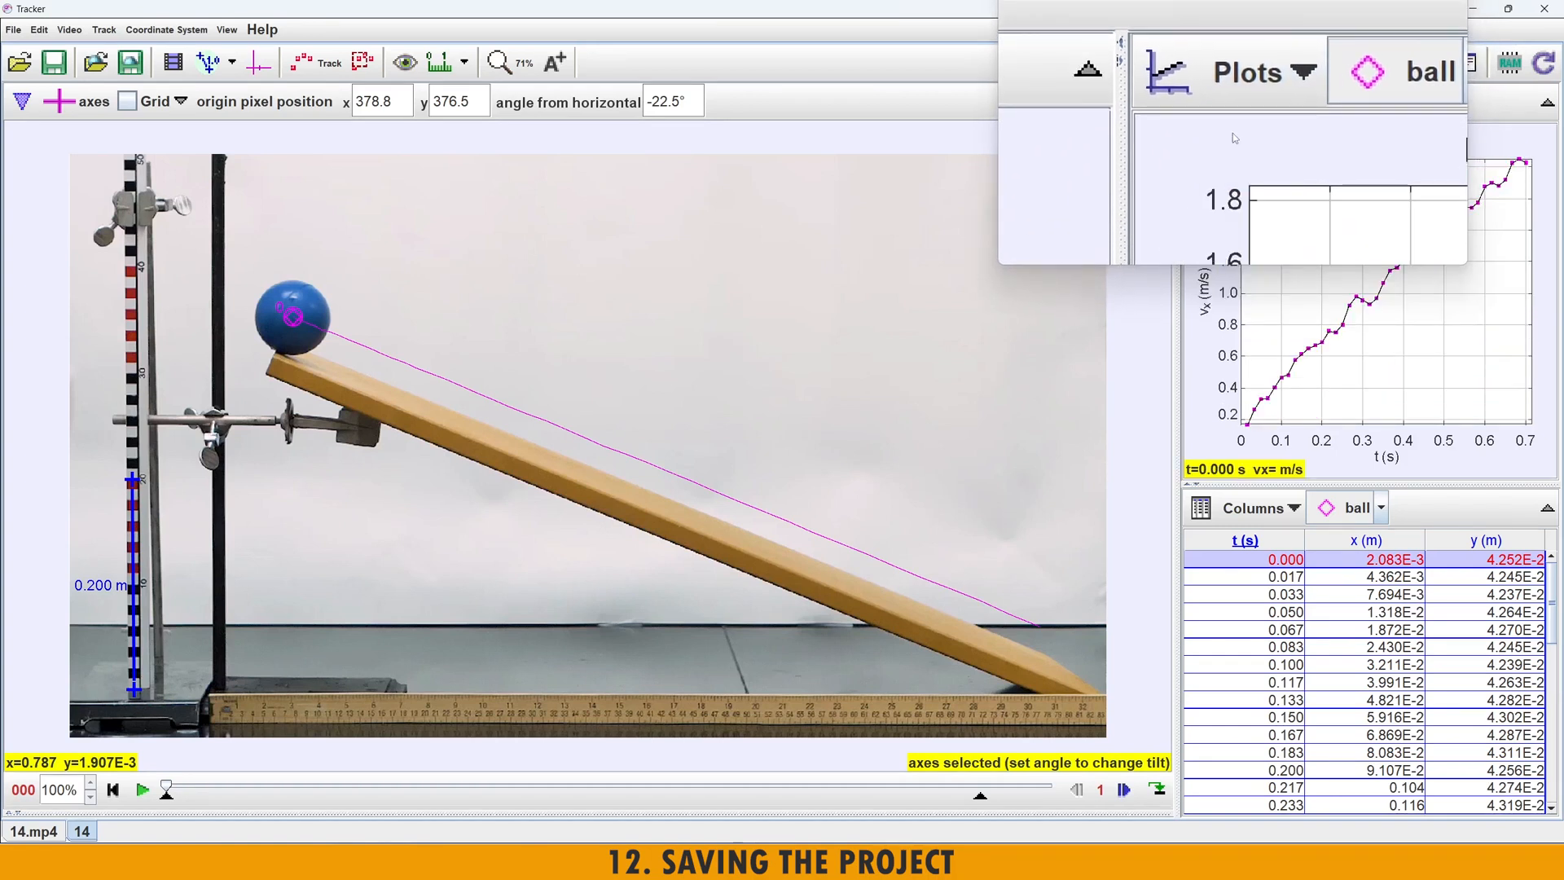
{"action": "key", "text": "super+Escape"}
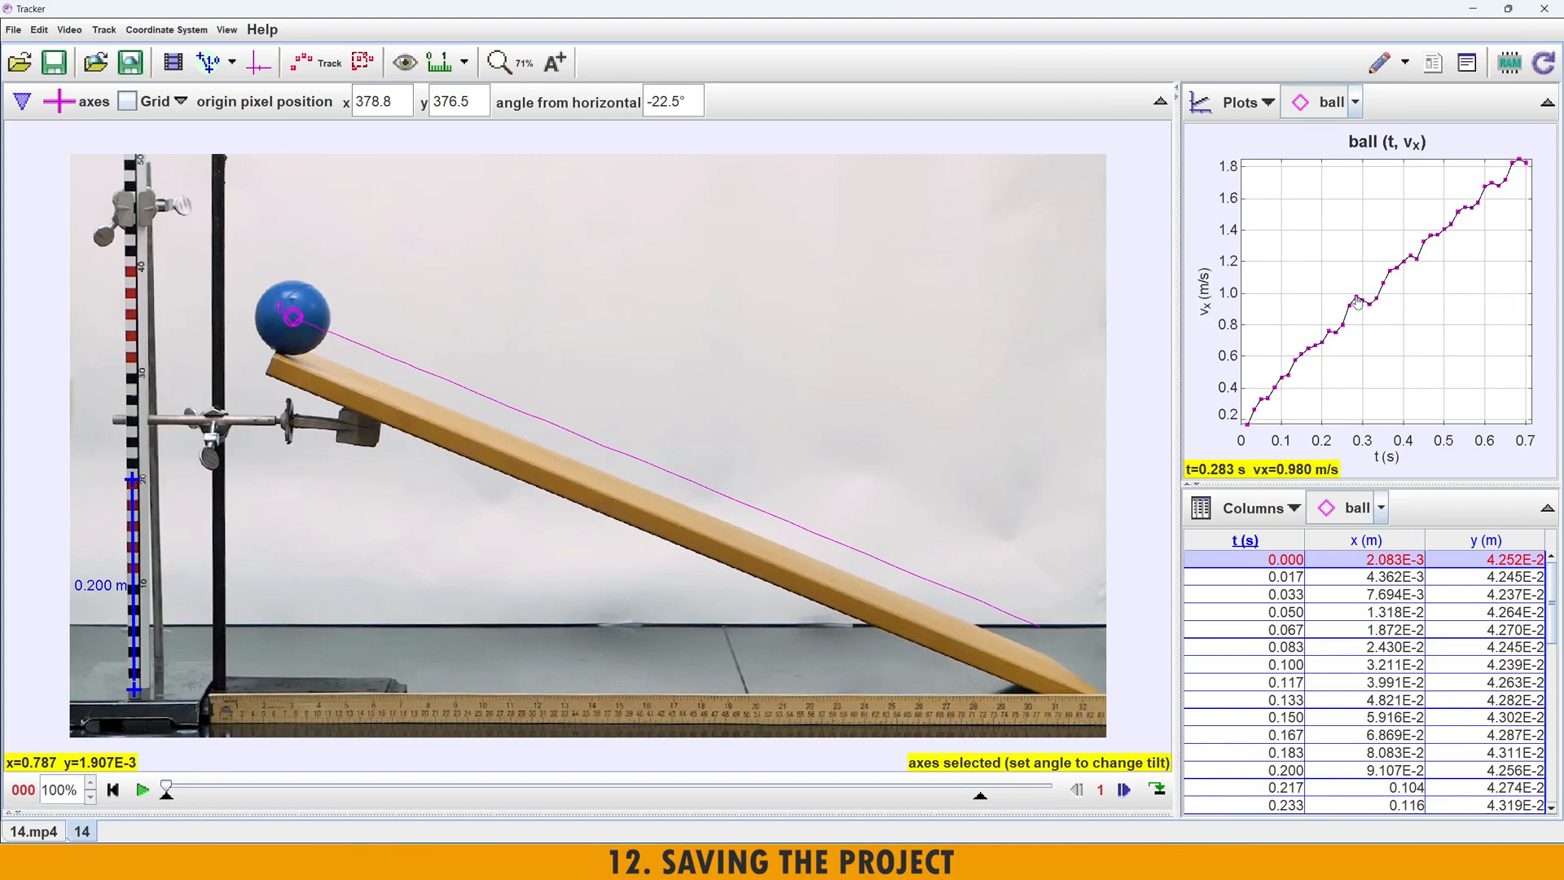
- Inspect points on the x-velocity graph from t = 0.433 s back to t = 0.317 s with their video frames
{"action": "left_click", "coordinate": [1417, 260]}
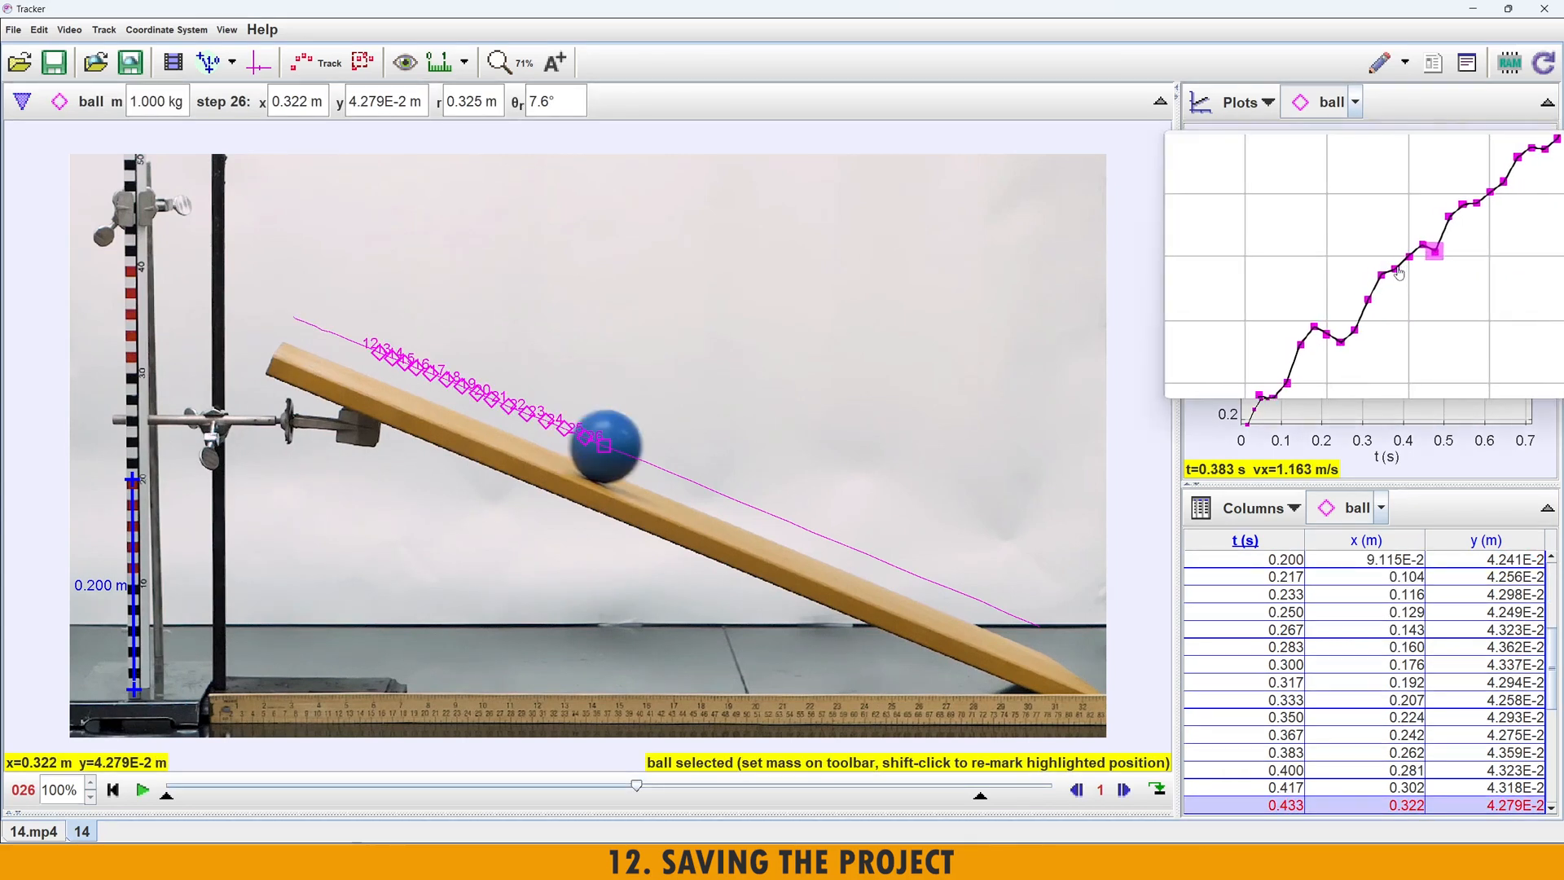
{"action": "left_click", "coordinate": [1397, 269]}
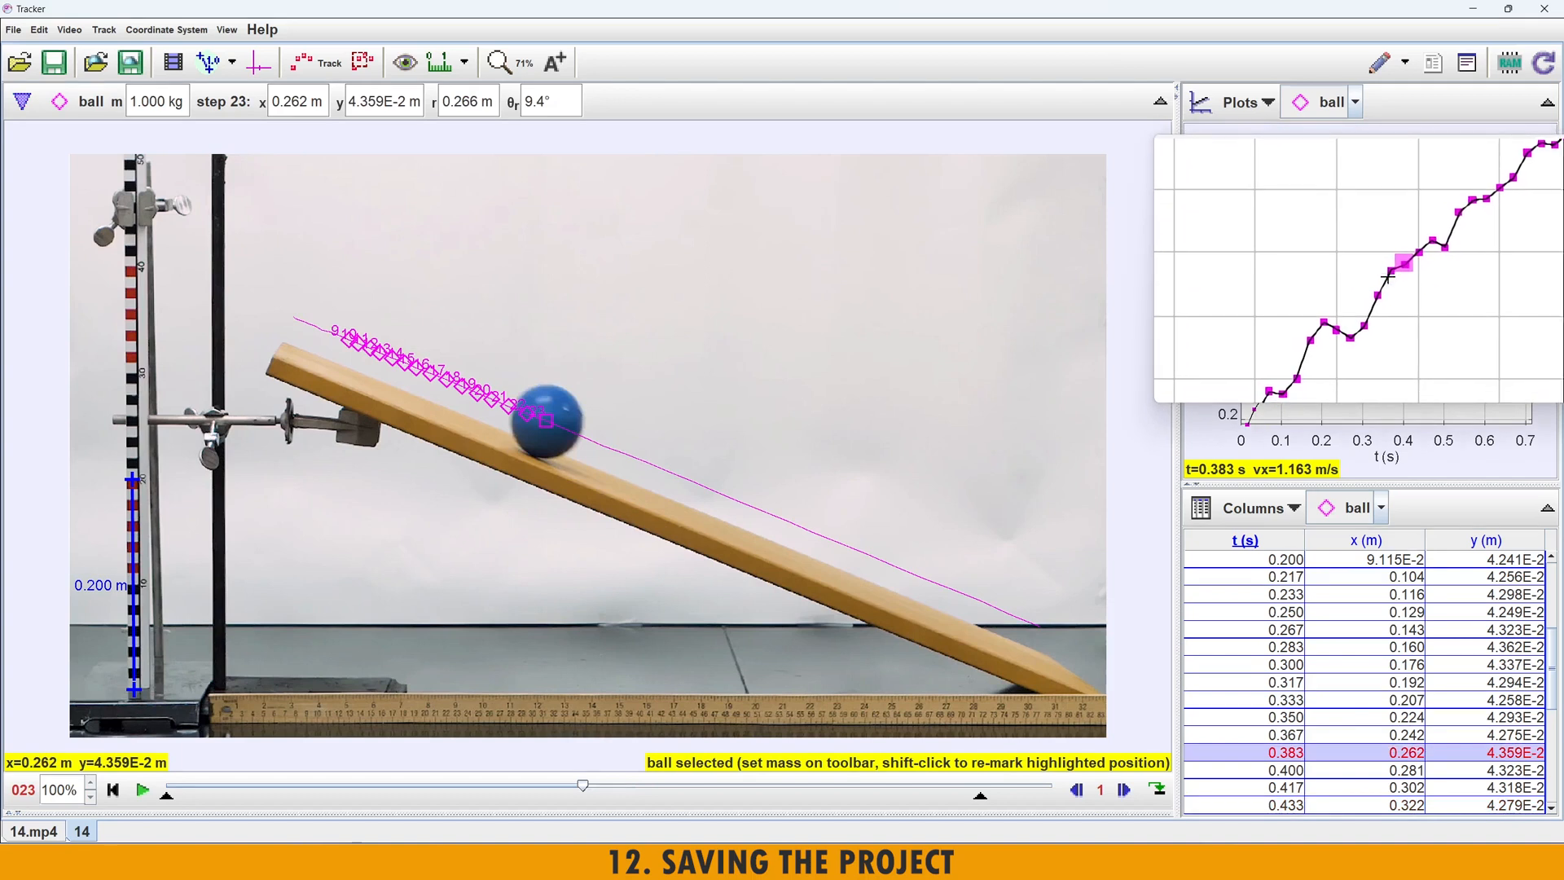
{"action": "left_click", "coordinate": [1384, 276]}
{"action": "left_click", "coordinate": [1376, 305]}
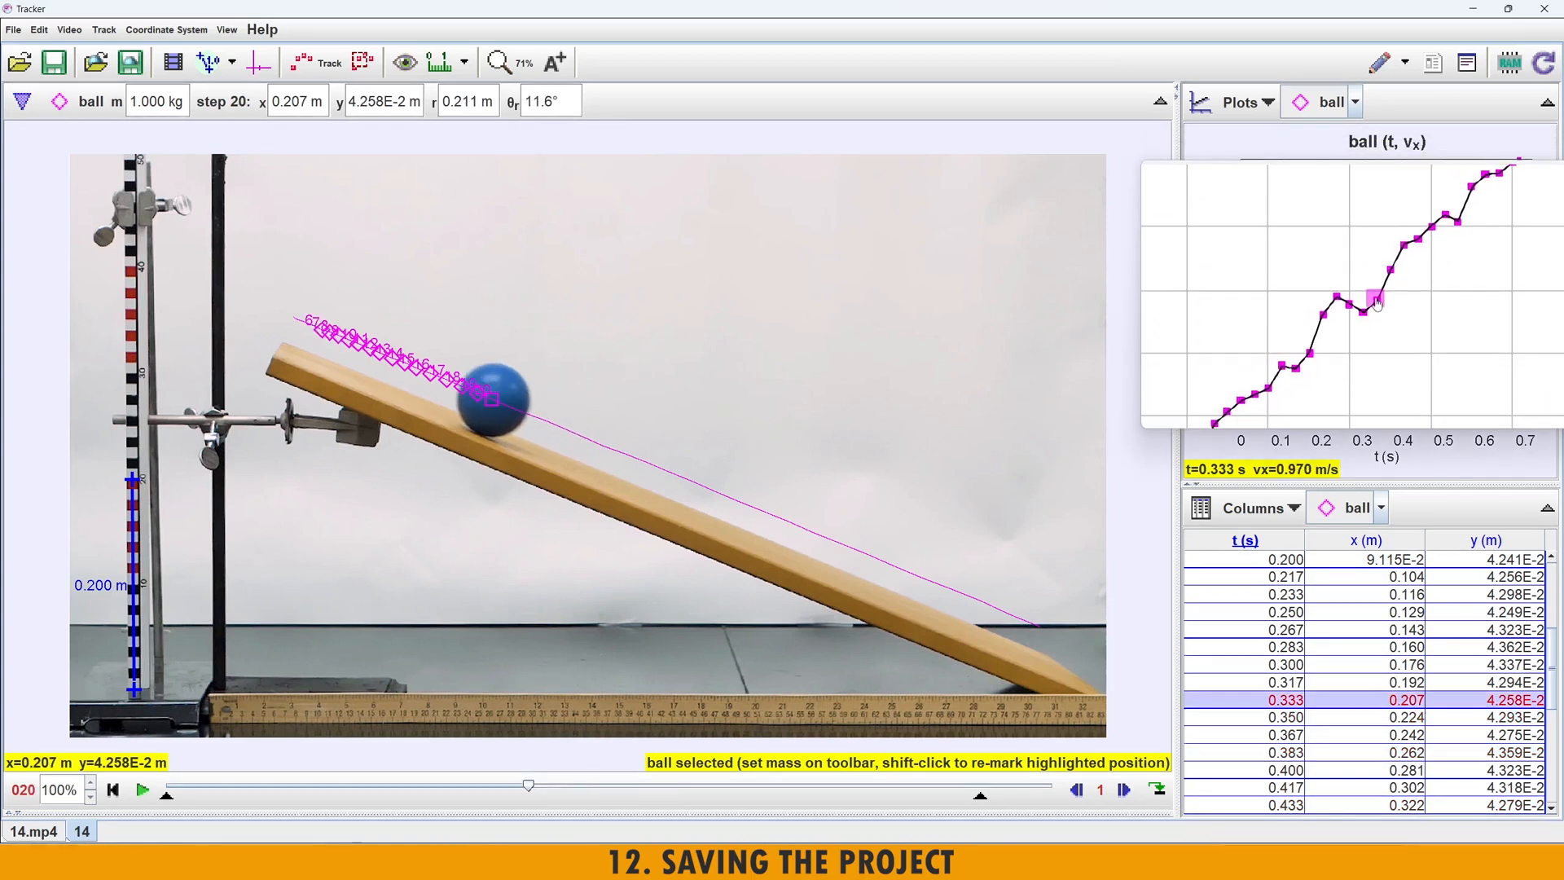
{"action": "left_click", "coordinate": [1372, 307]}
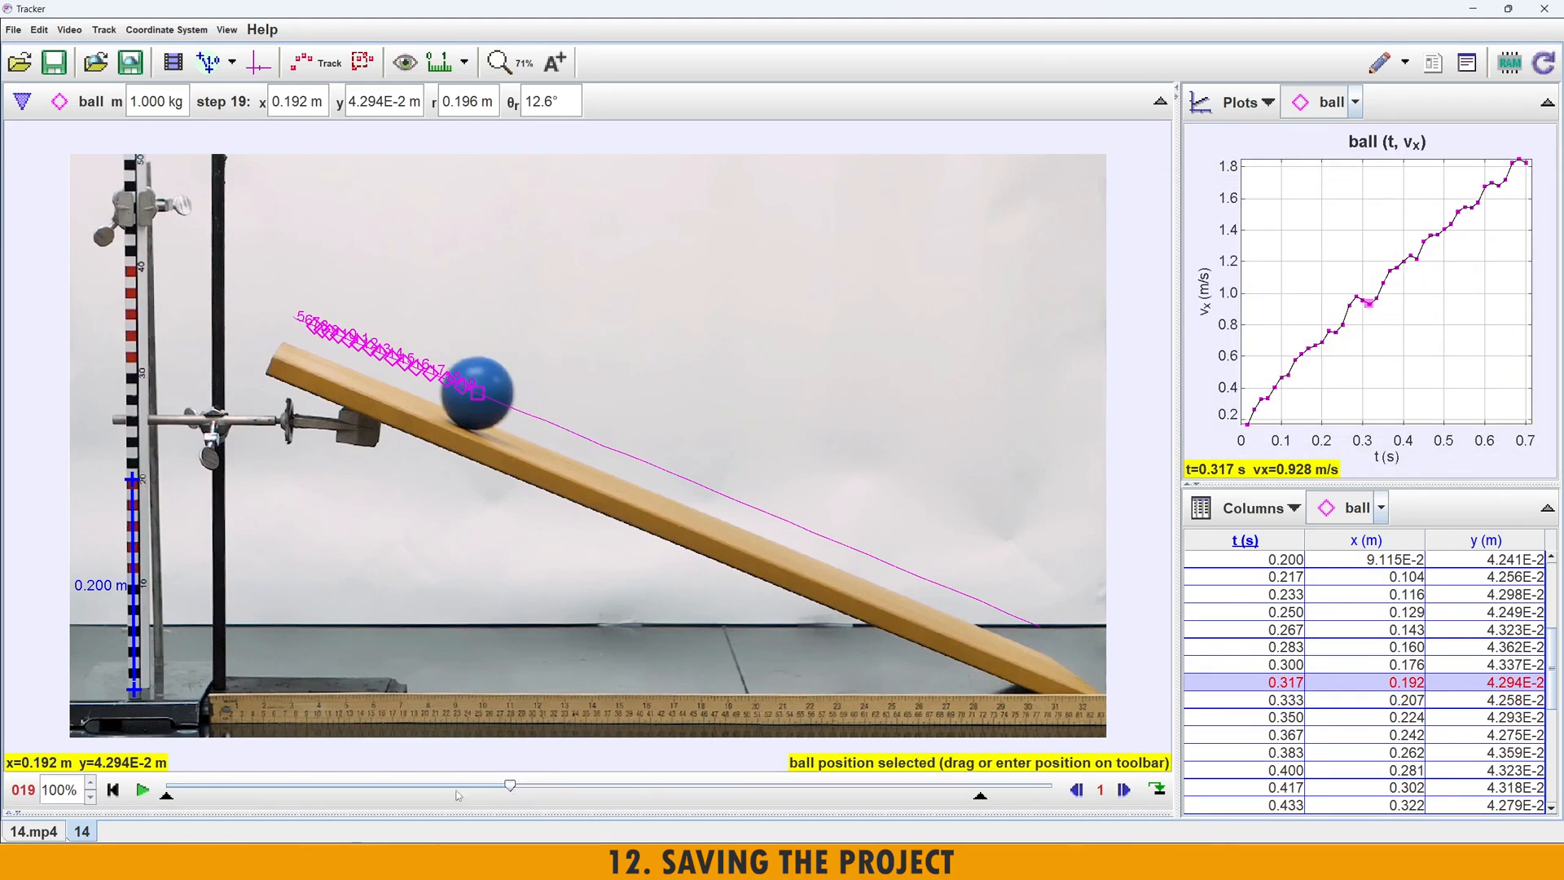
- Play the video up to frame 30, pause it, and look through the matching rows of the data table
{"action": "left_click", "coordinate": [143, 791]}
{"action": "left_click", "coordinate": [144, 790]}
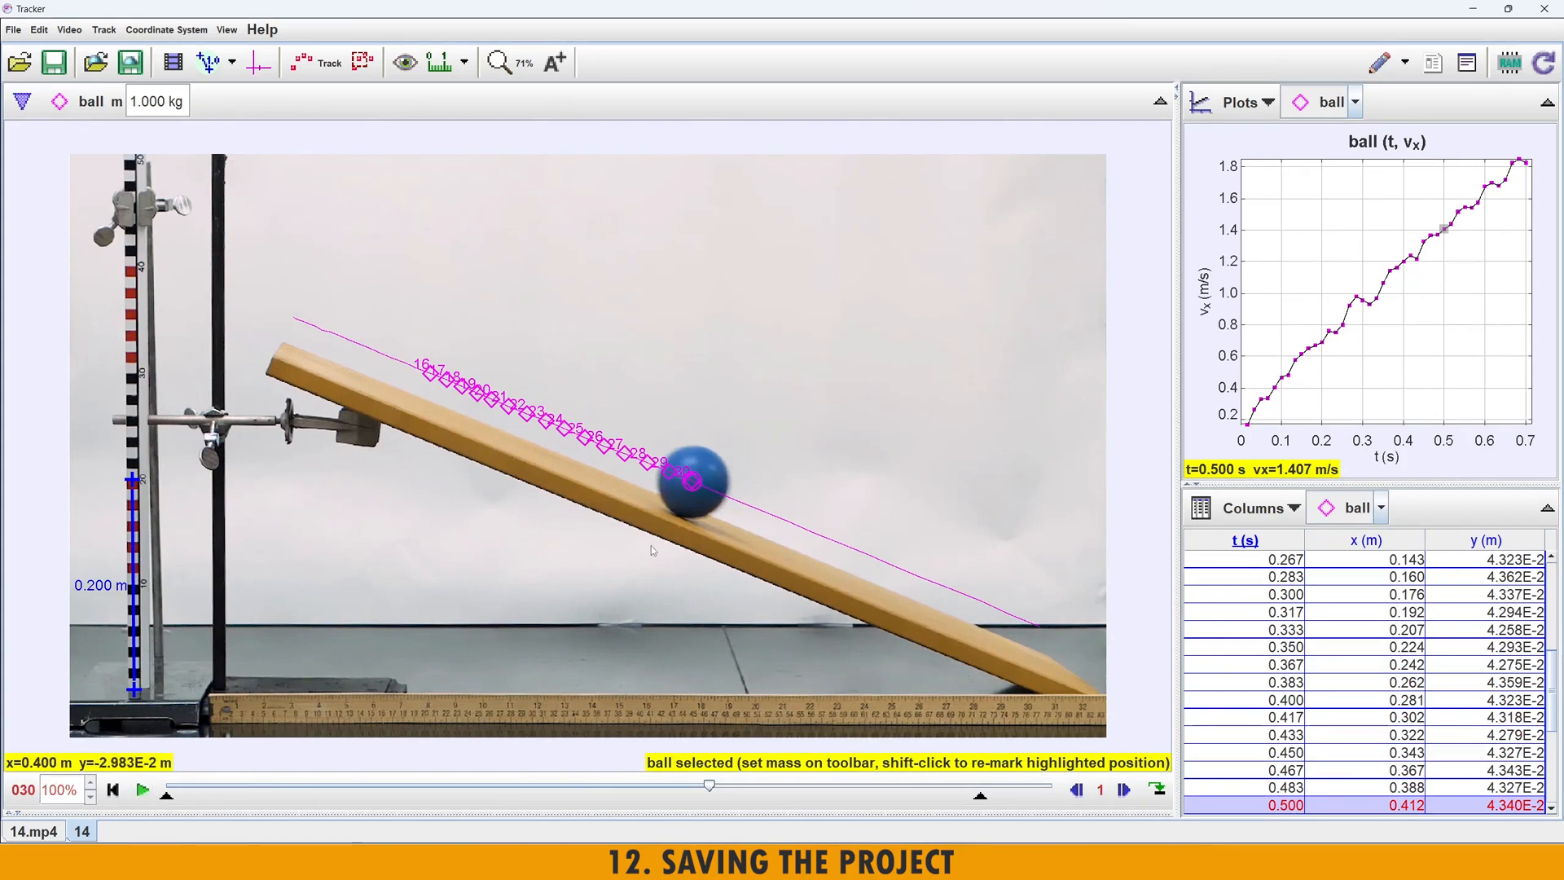
{"action": "key", "text": "super+plus"}
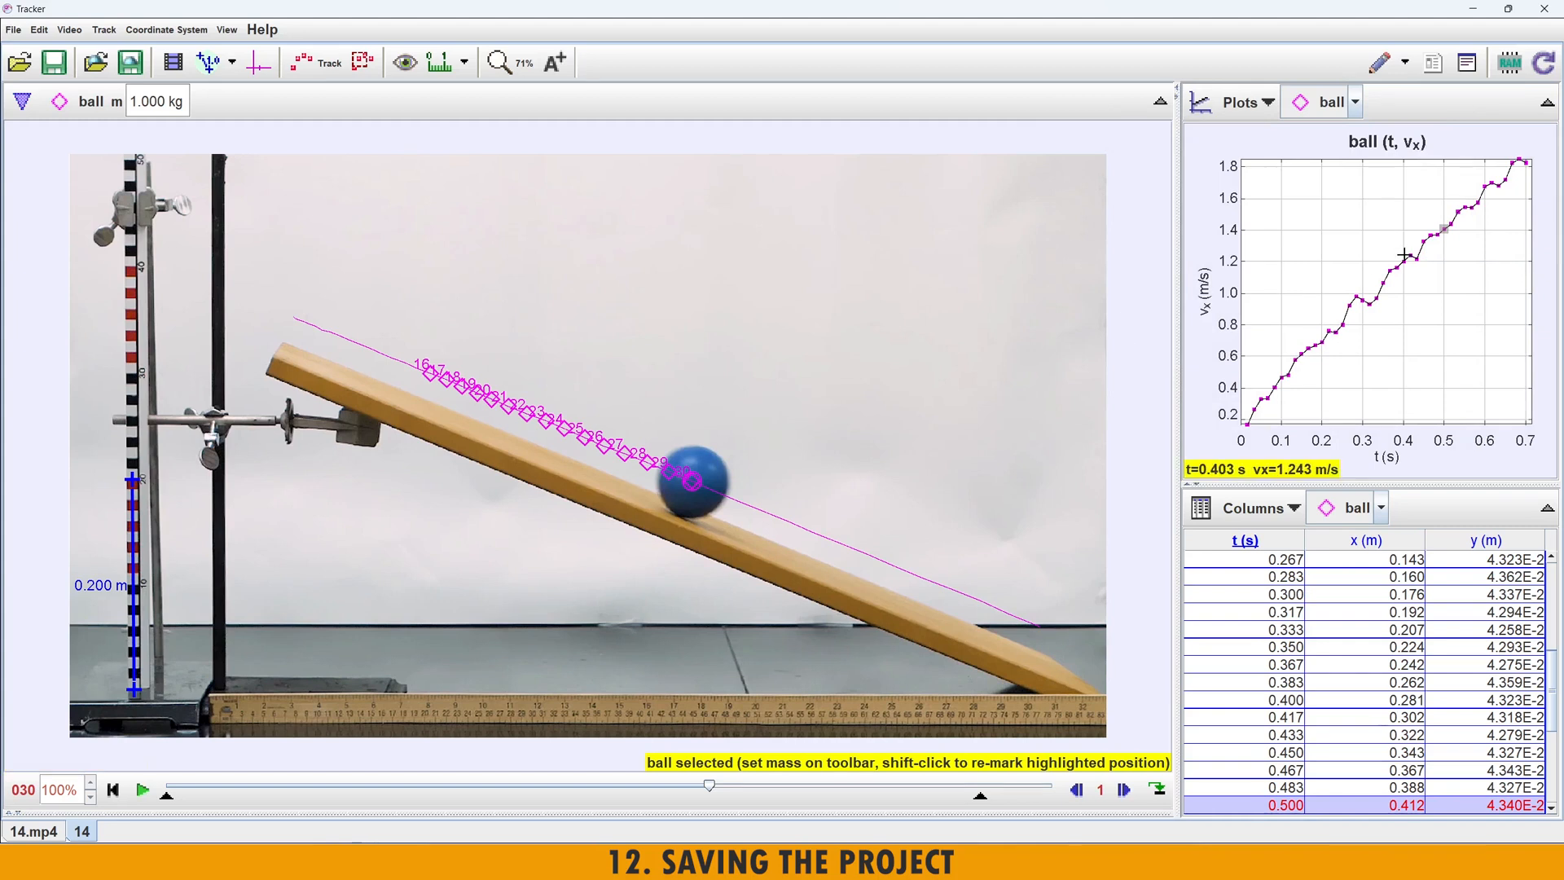
{"action": "scroll", "coordinate": [1292, 613], "scroll_direction": "down", "scroll_amount": 3}
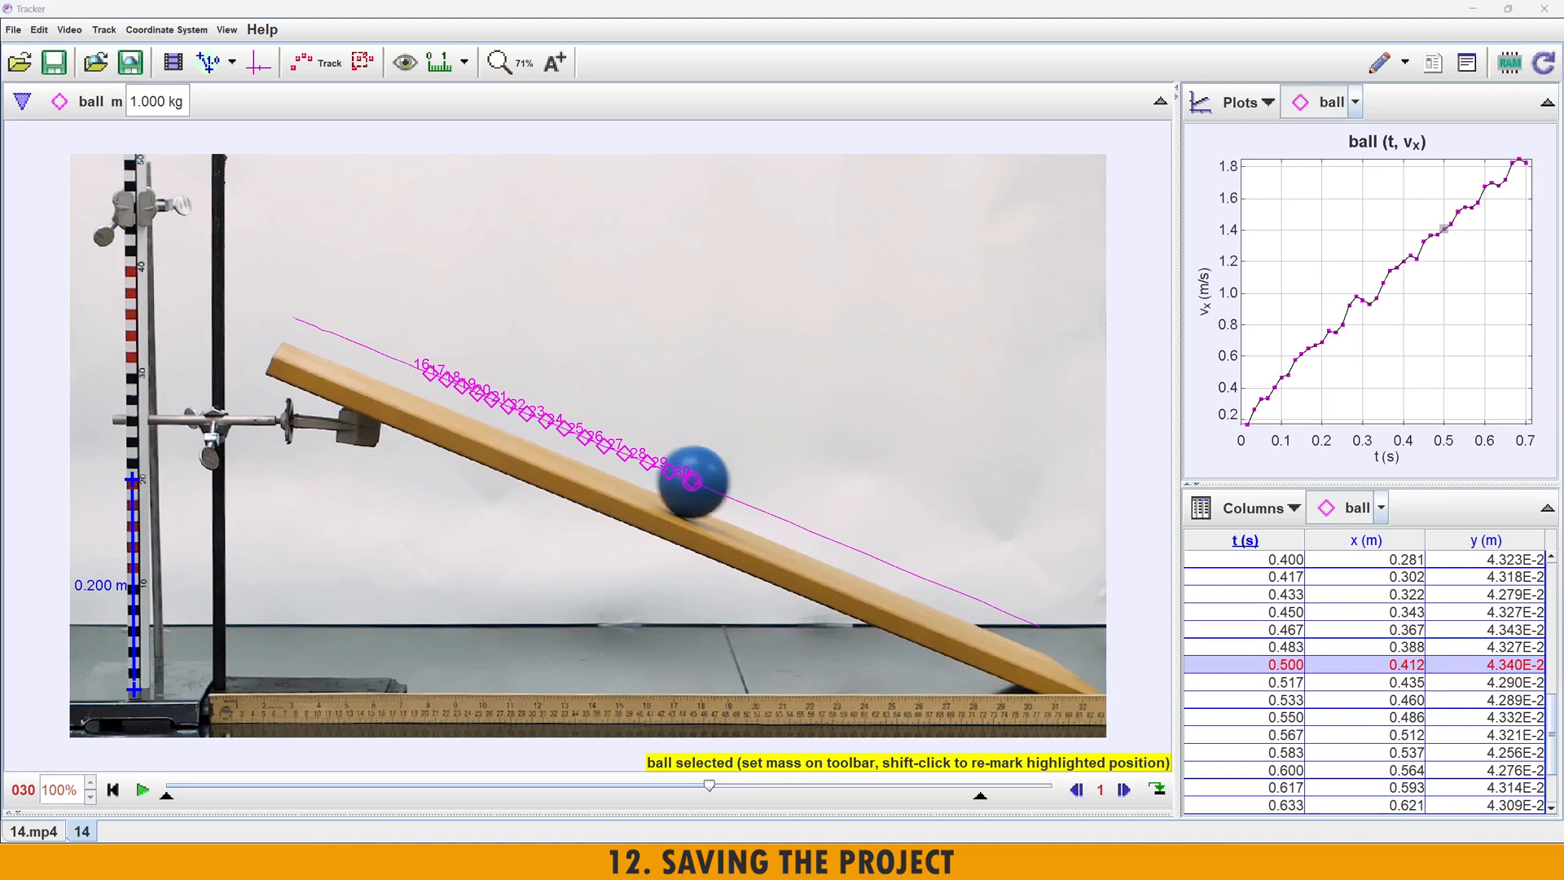
- Examine the irregular x-velocity points at t = 0.317, 0.233, 0.433 and 0.483 s and their video frames
{"action": "left_click", "coordinate": [1369, 304]}
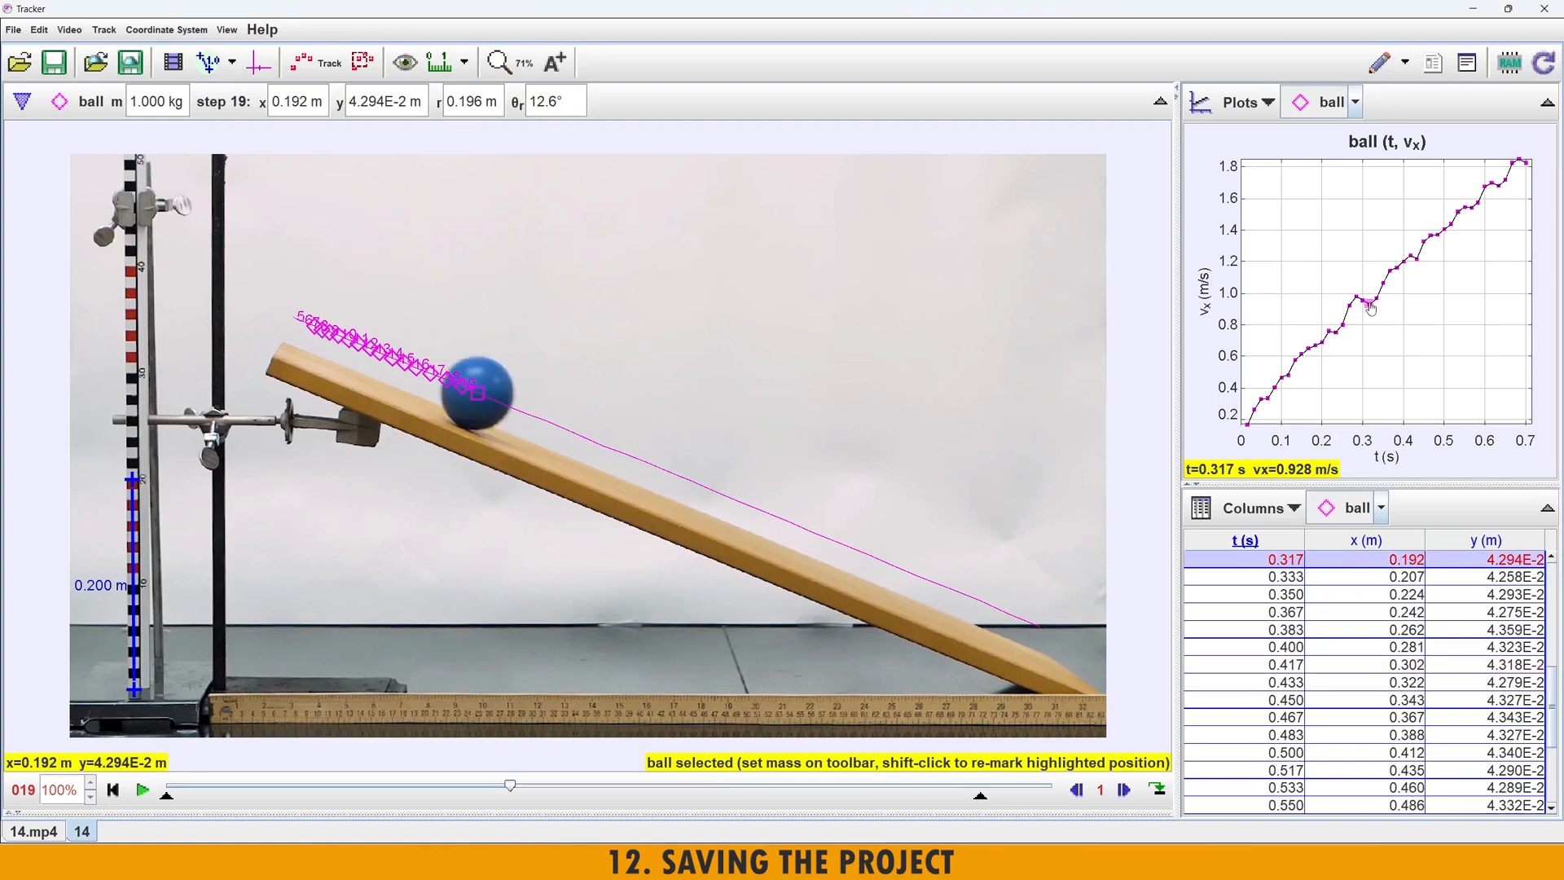
{"action": "left_click", "coordinate": [1341, 333]}
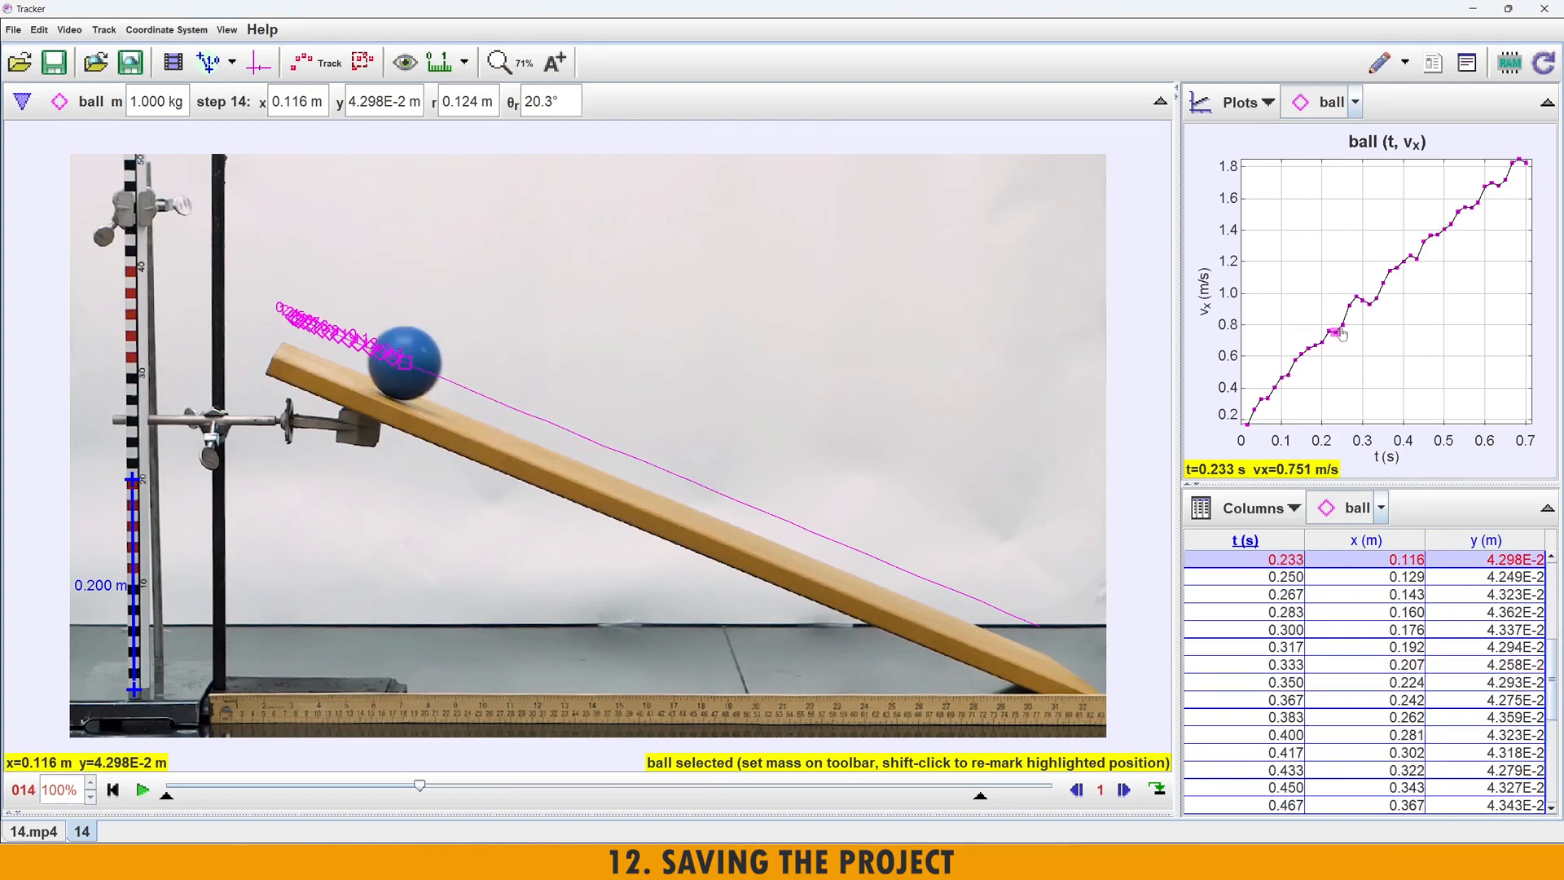
{"action": "left_click", "coordinate": [1418, 263]}
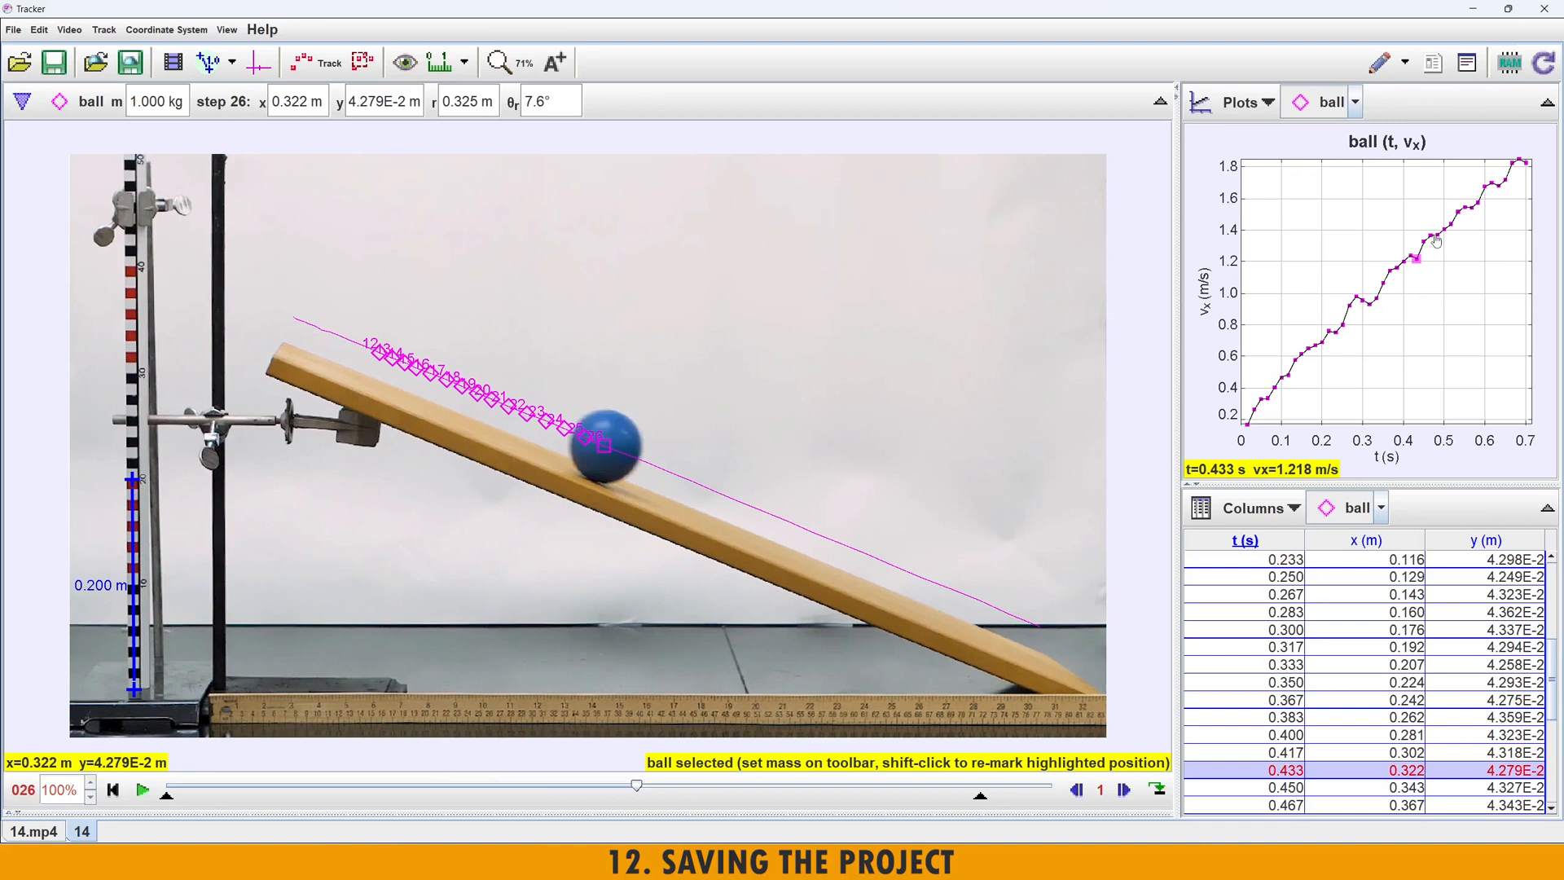
{"action": "left_click", "coordinate": [1436, 237]}
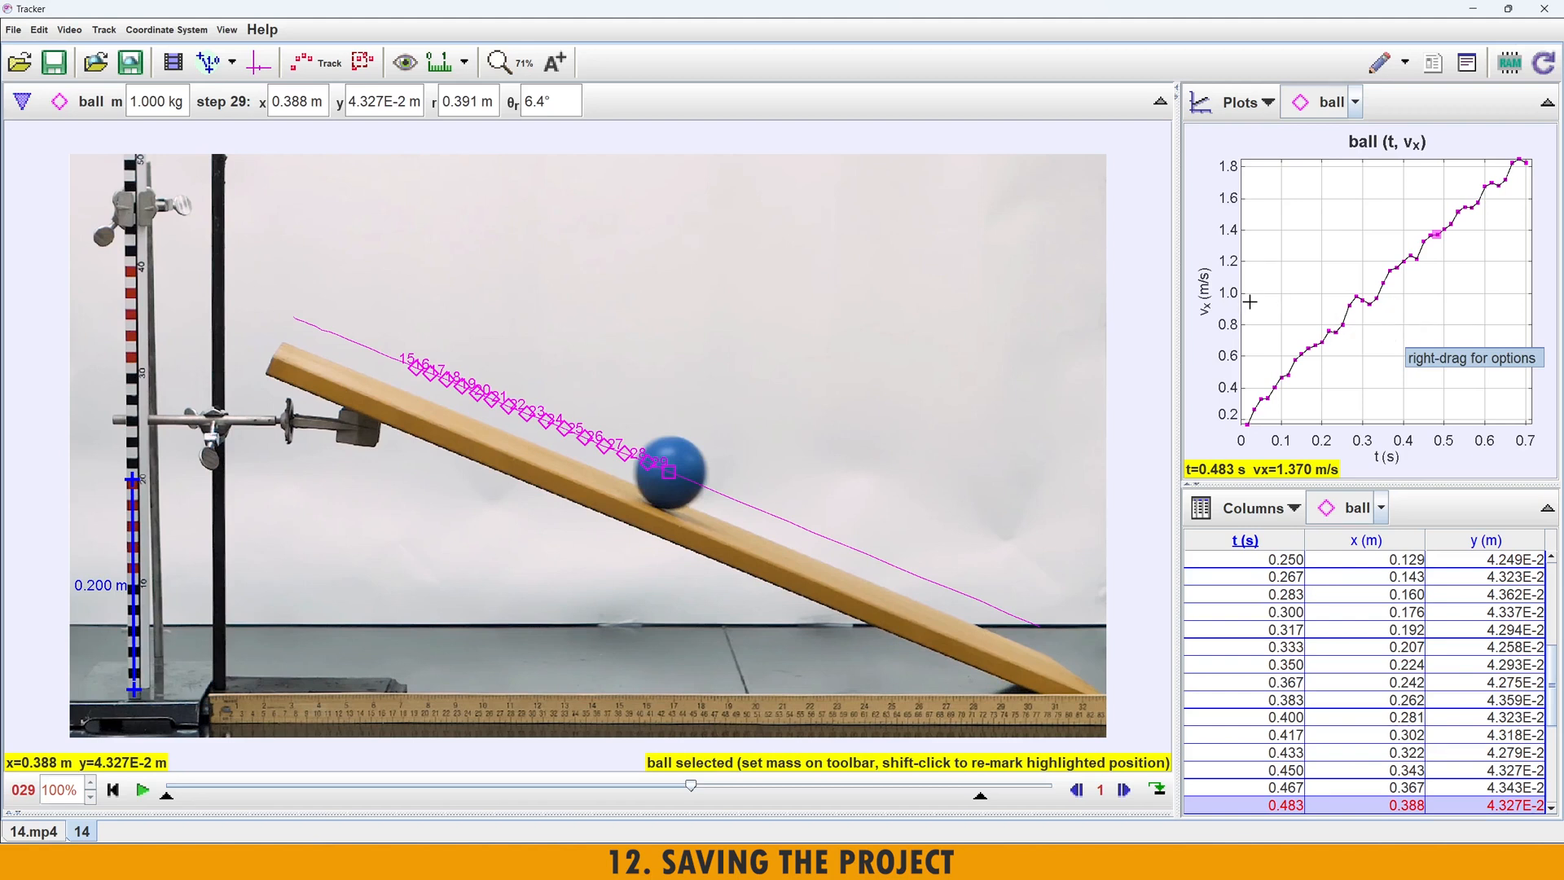
- Plot the ball's position x-component against time and select the points at t = 0.383, 0.500 and 0.367 s
{"action": "left_click", "coordinate": [1206, 295]}
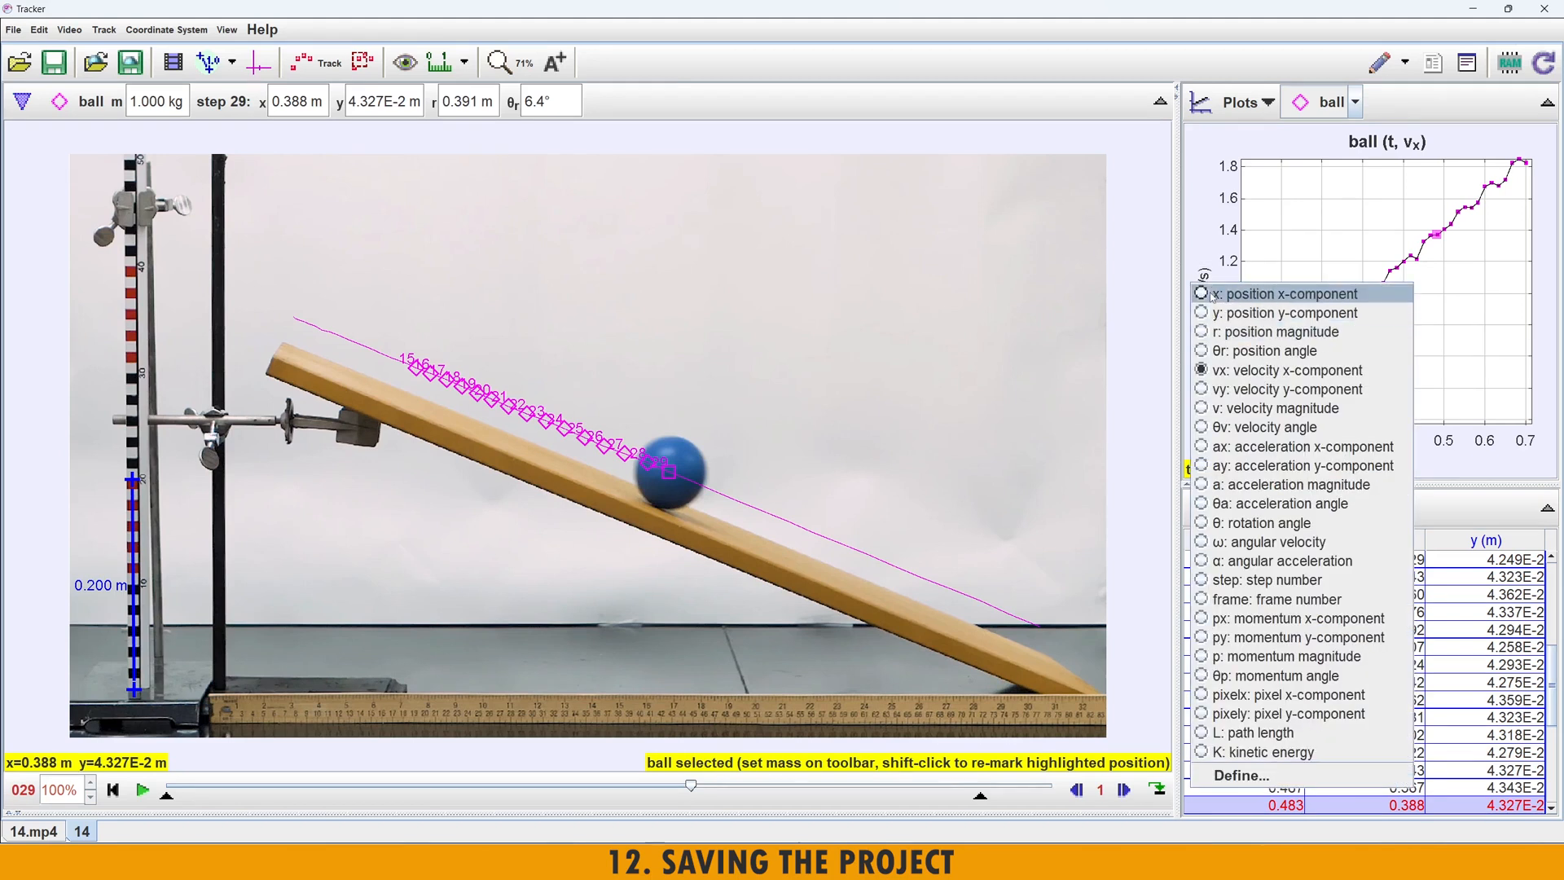
{"action": "left_click", "coordinate": [1211, 296]}
{"action": "left_click", "coordinate": [1403, 339]}
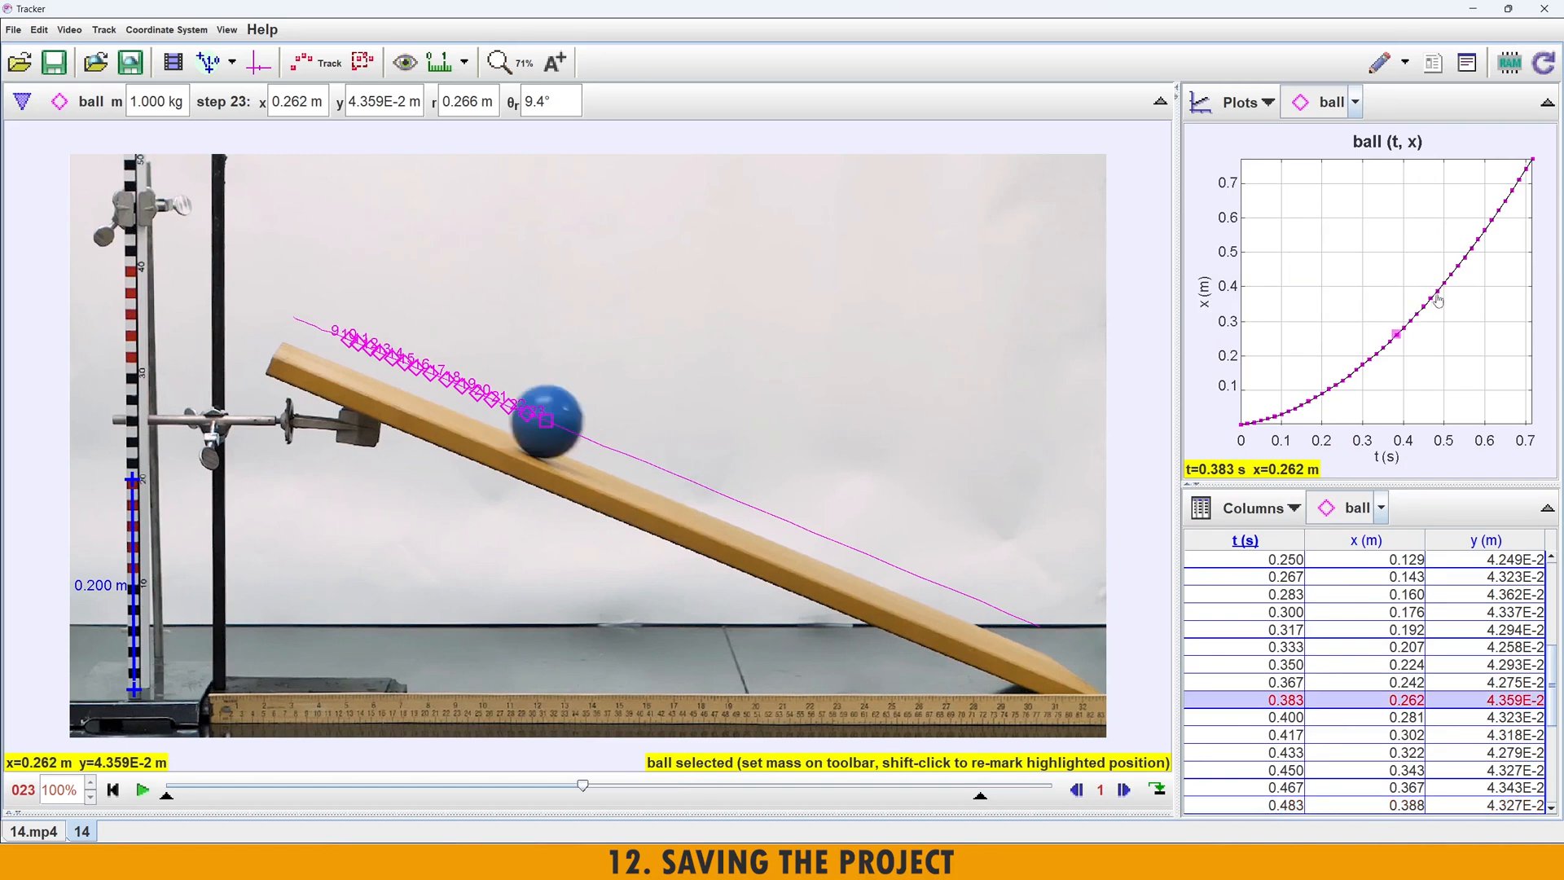
{"action": "left_click", "coordinate": [1444, 285]}
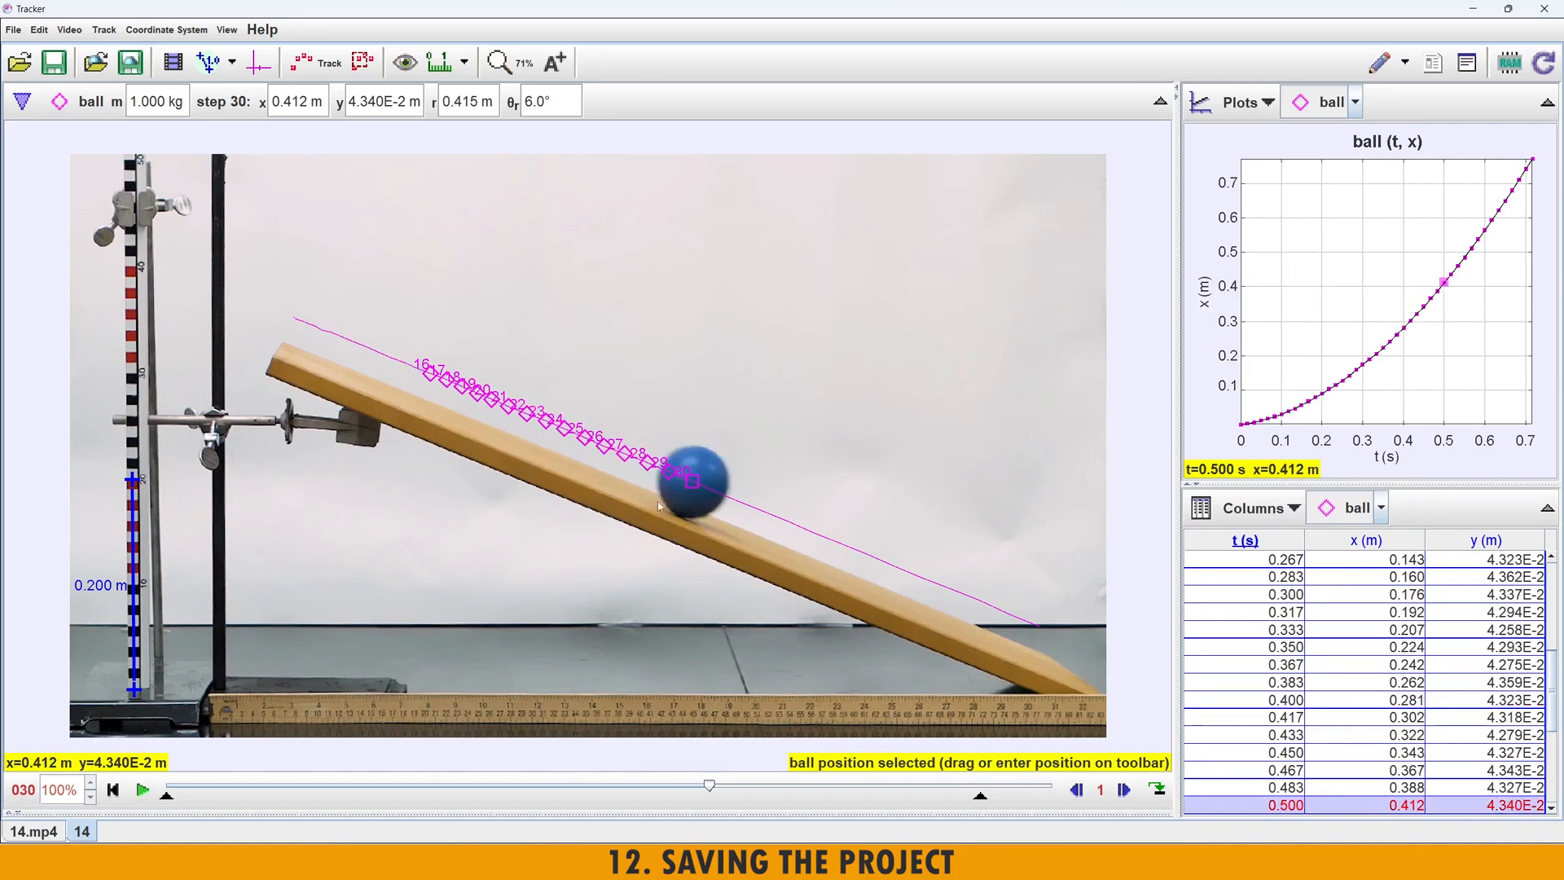
{"action": "left_click", "coordinate": [1391, 343]}
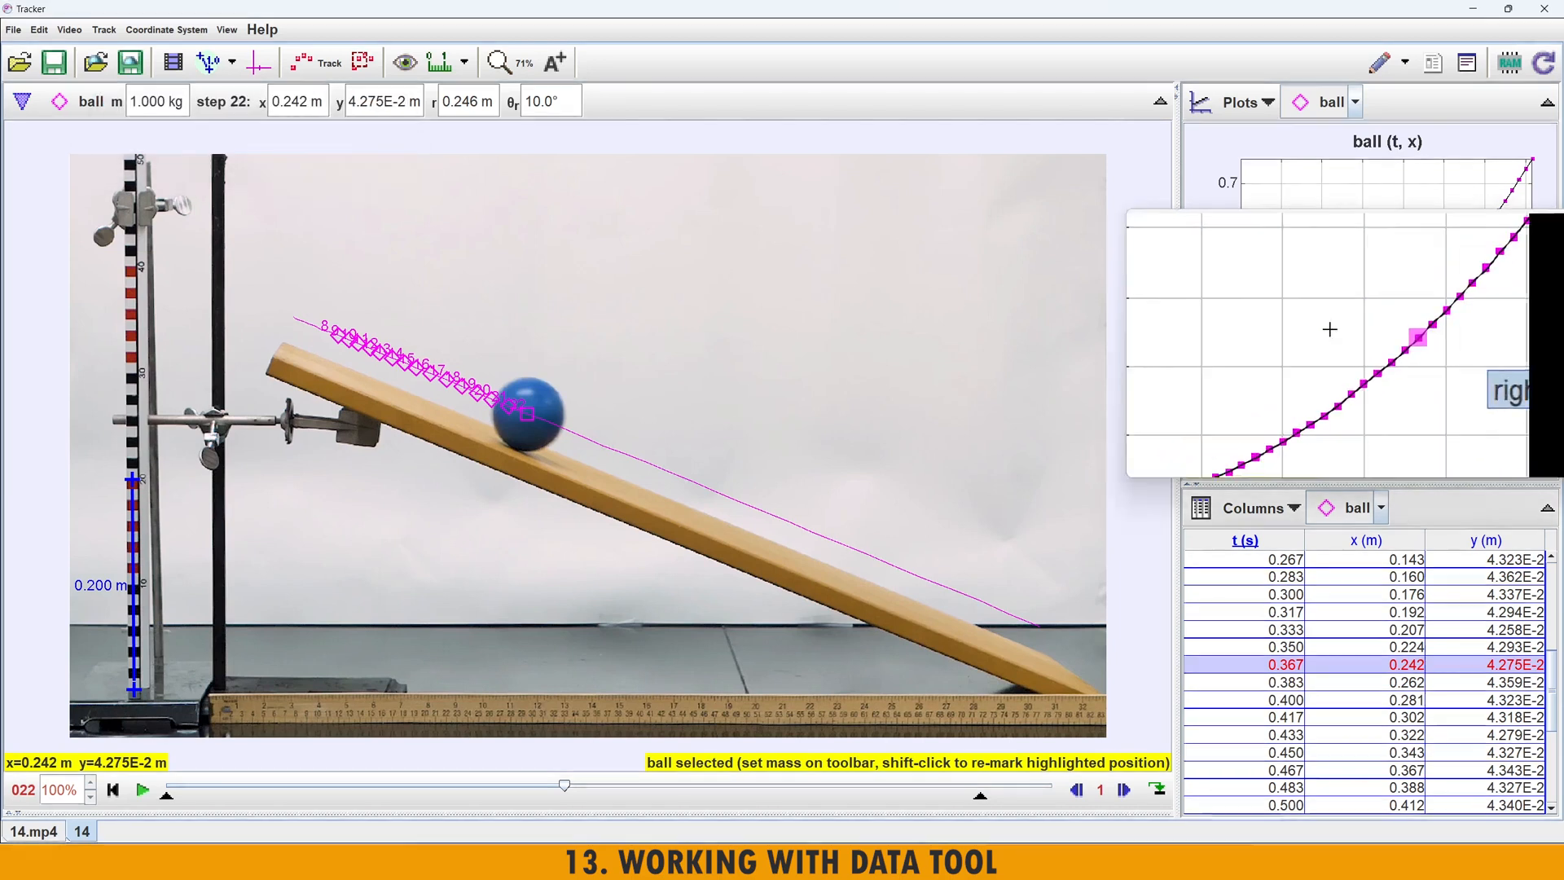
- Open the ball's x-position plot in the Data Tool for analysis and enlarge that window to full screen
{"action": "right_click", "coordinate": [1312, 279]}
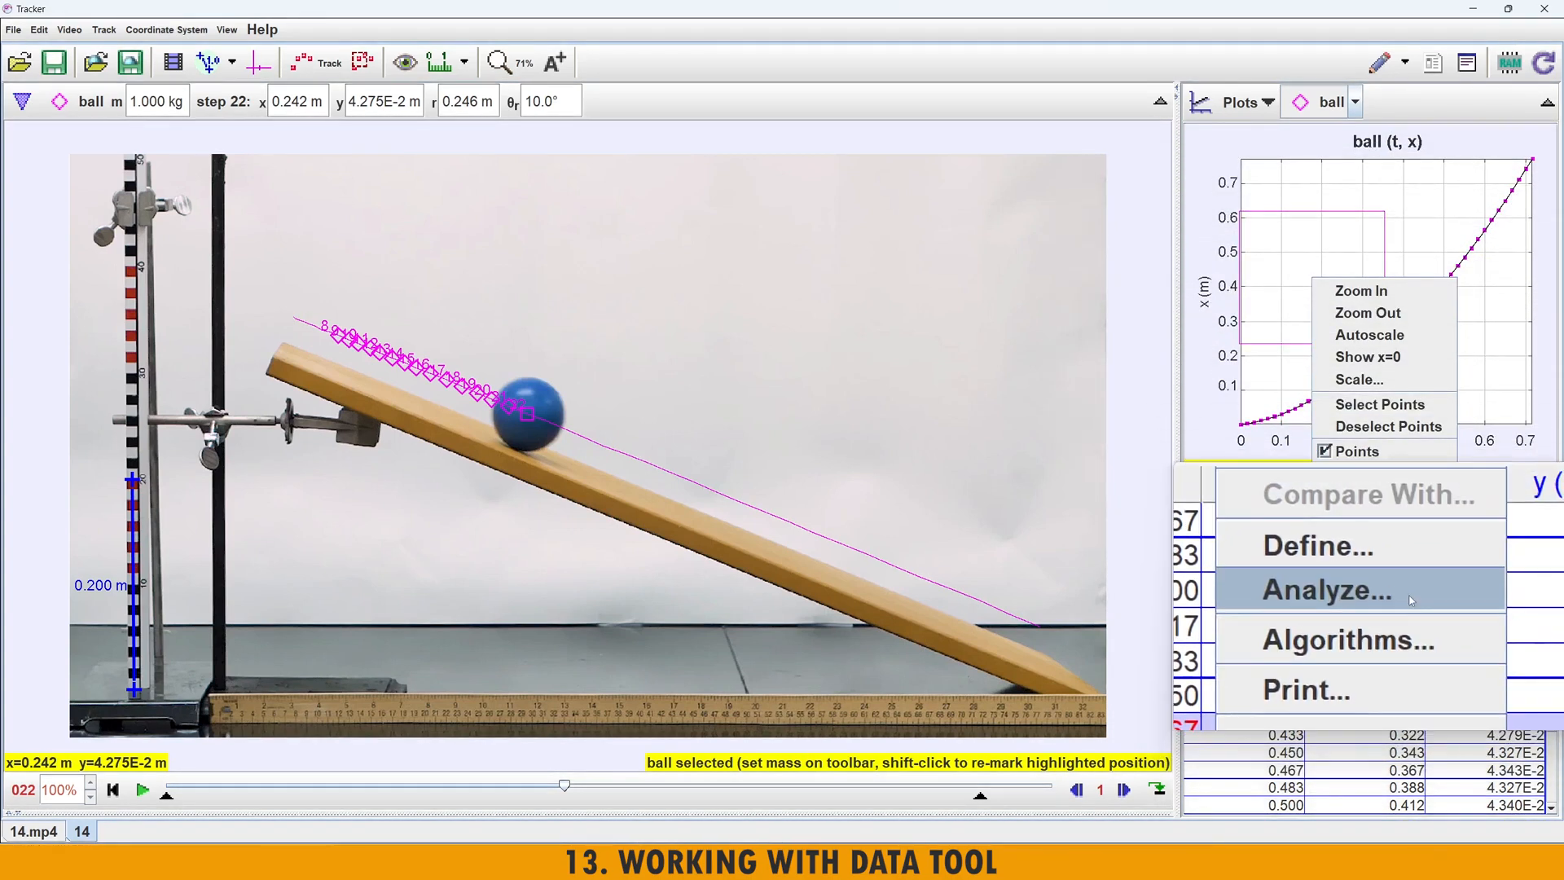
{"action": "left_click", "coordinate": [1410, 520]}
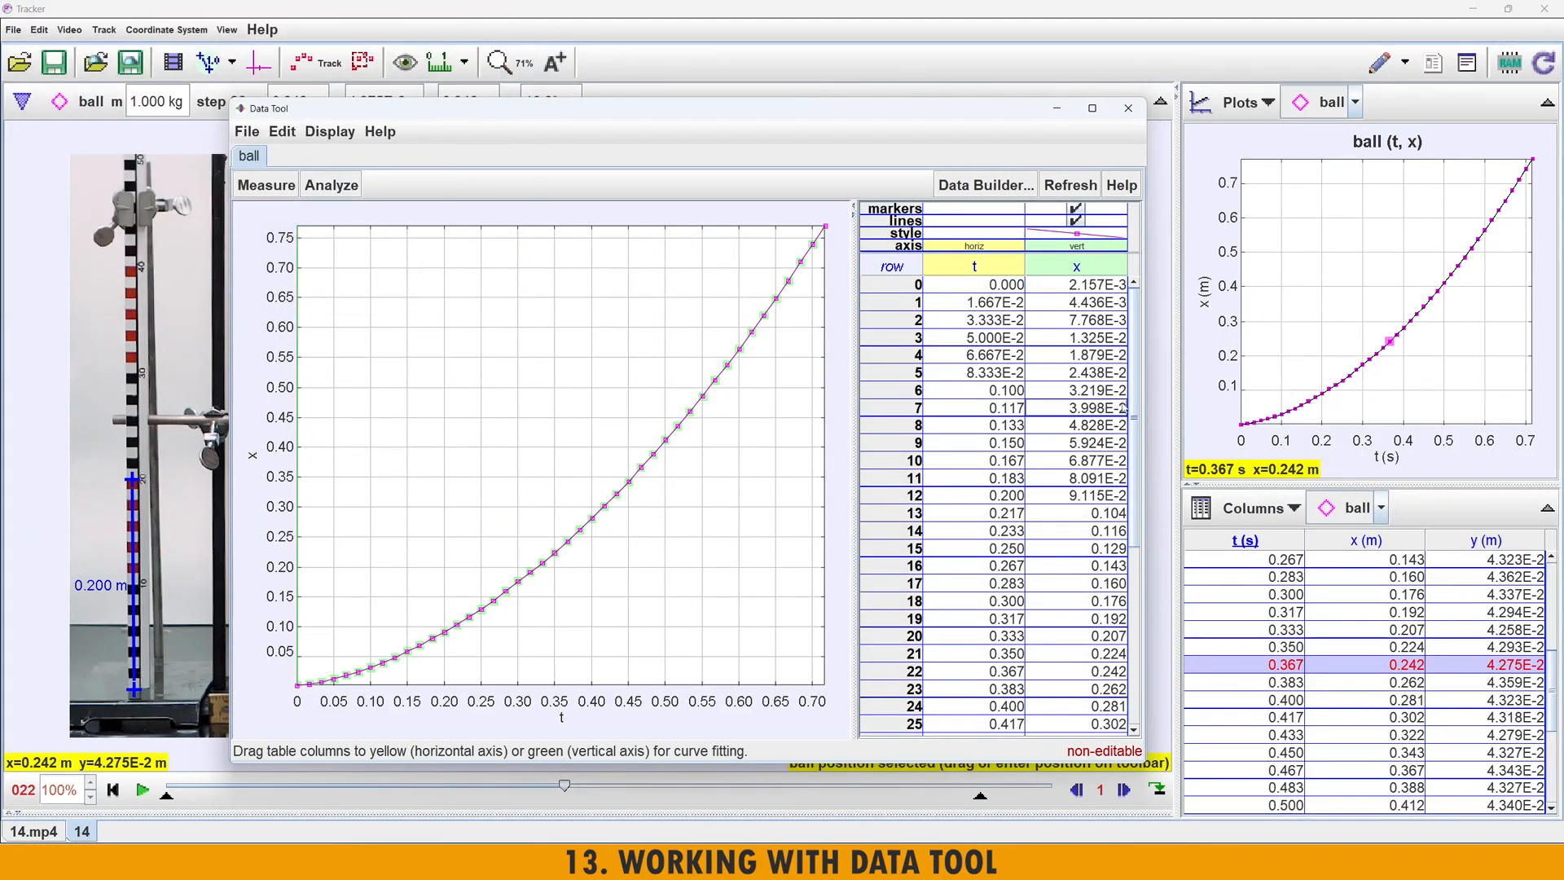
{"action": "left_click", "coordinate": [1092, 108]}
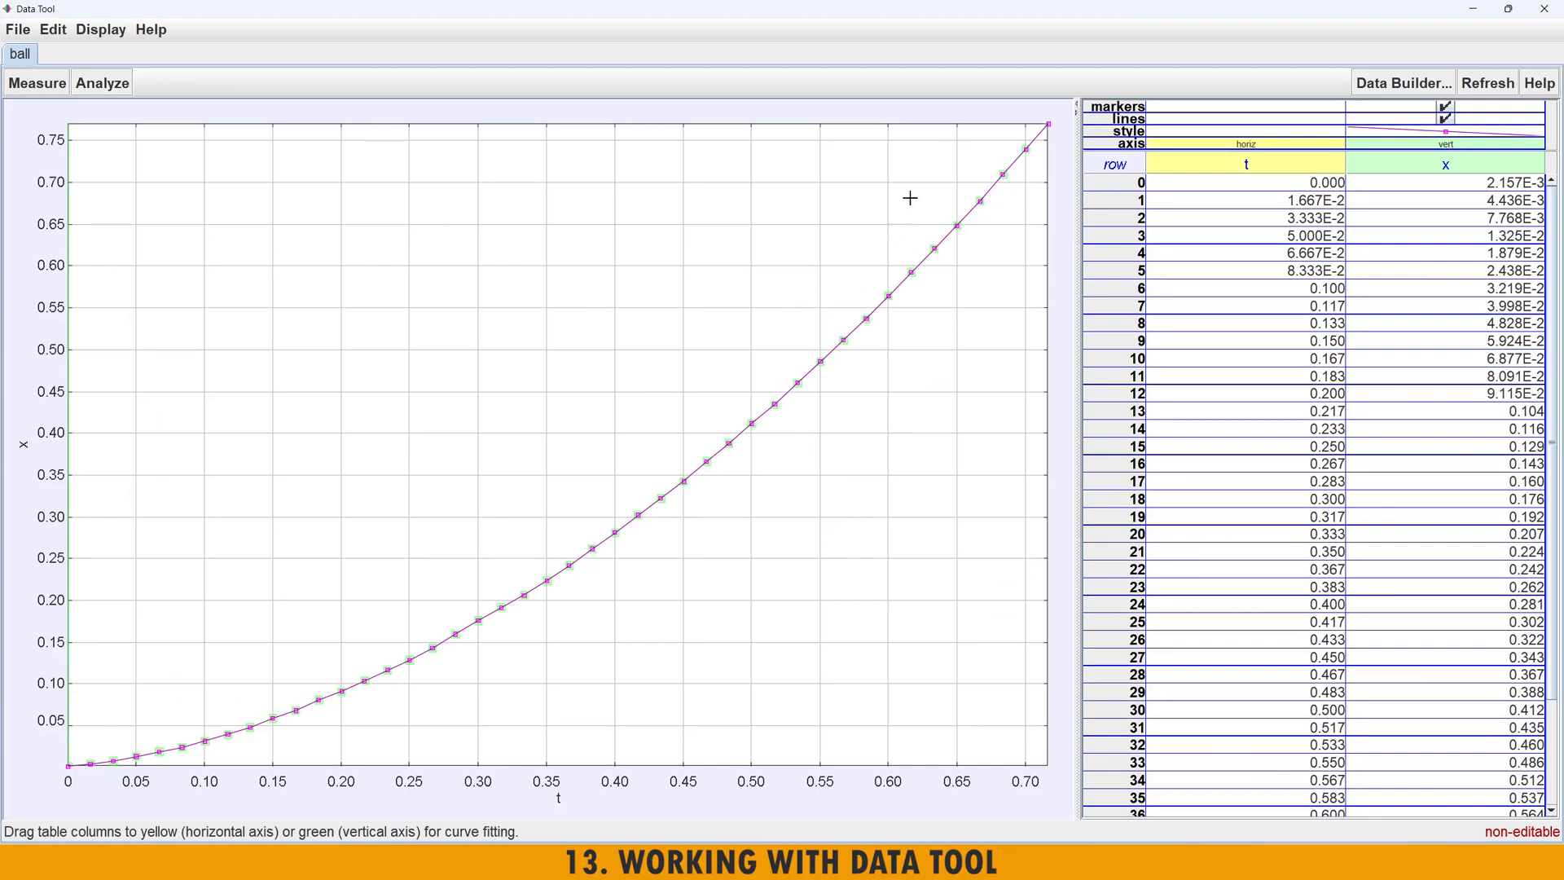
- Select the plotted points from t = 0.167 to 0.600 and copy their t and x values at full precision
{"action": "left_click_drag", "start_coordinate": [288, 748], "coordinate": [909, 187]}
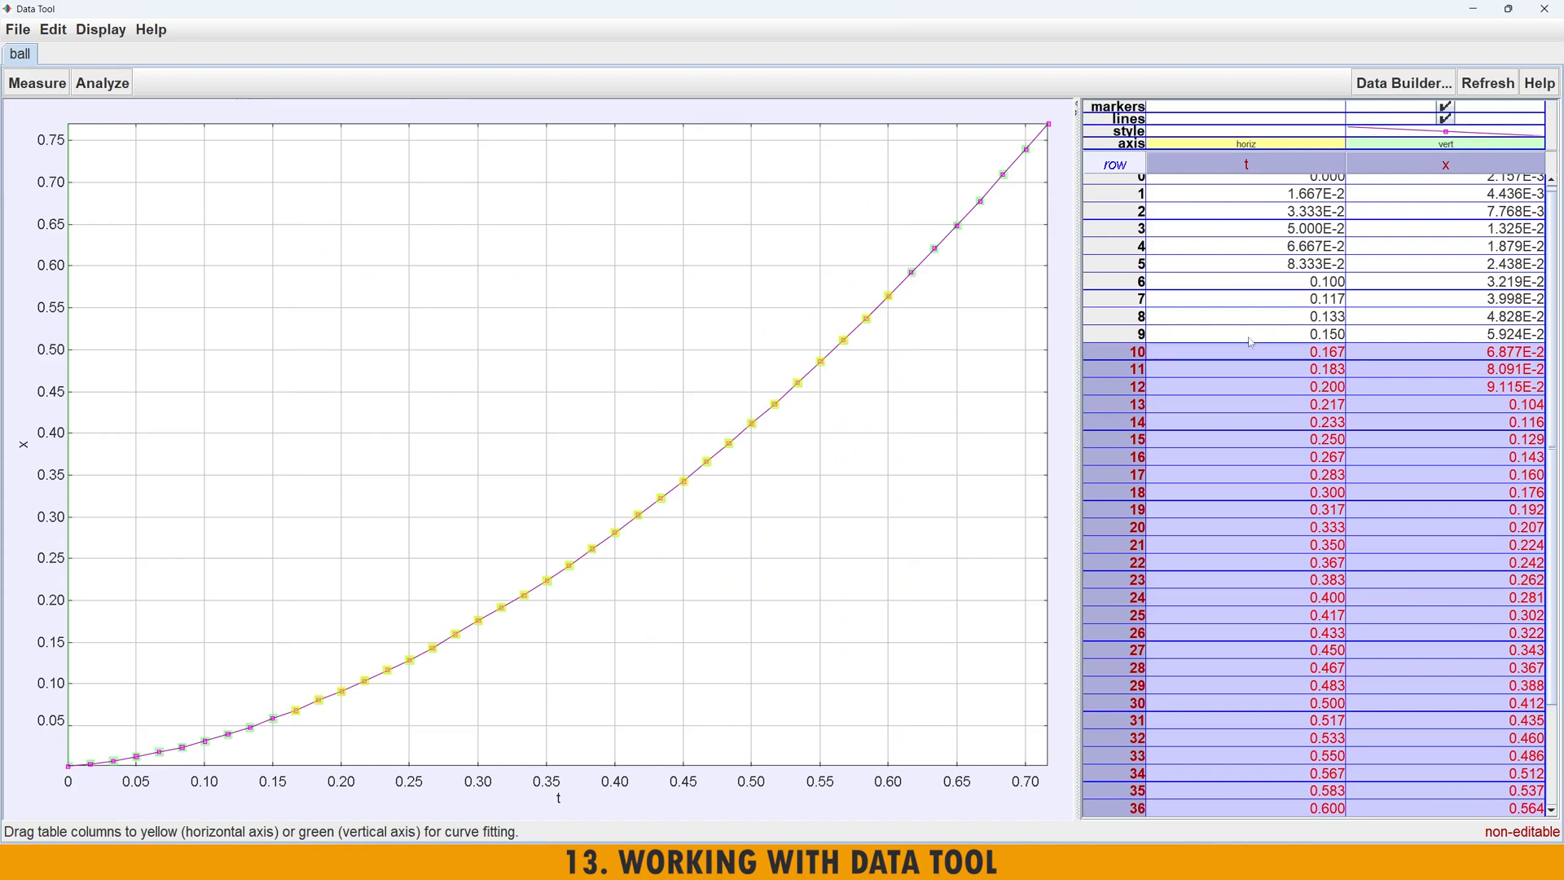
{"action": "scroll", "coordinate": [1259, 457], "scroll_direction": "down", "scroll_amount": 3}
{"action": "scroll", "coordinate": [1263, 505], "scroll_direction": "up", "scroll_amount": 3}
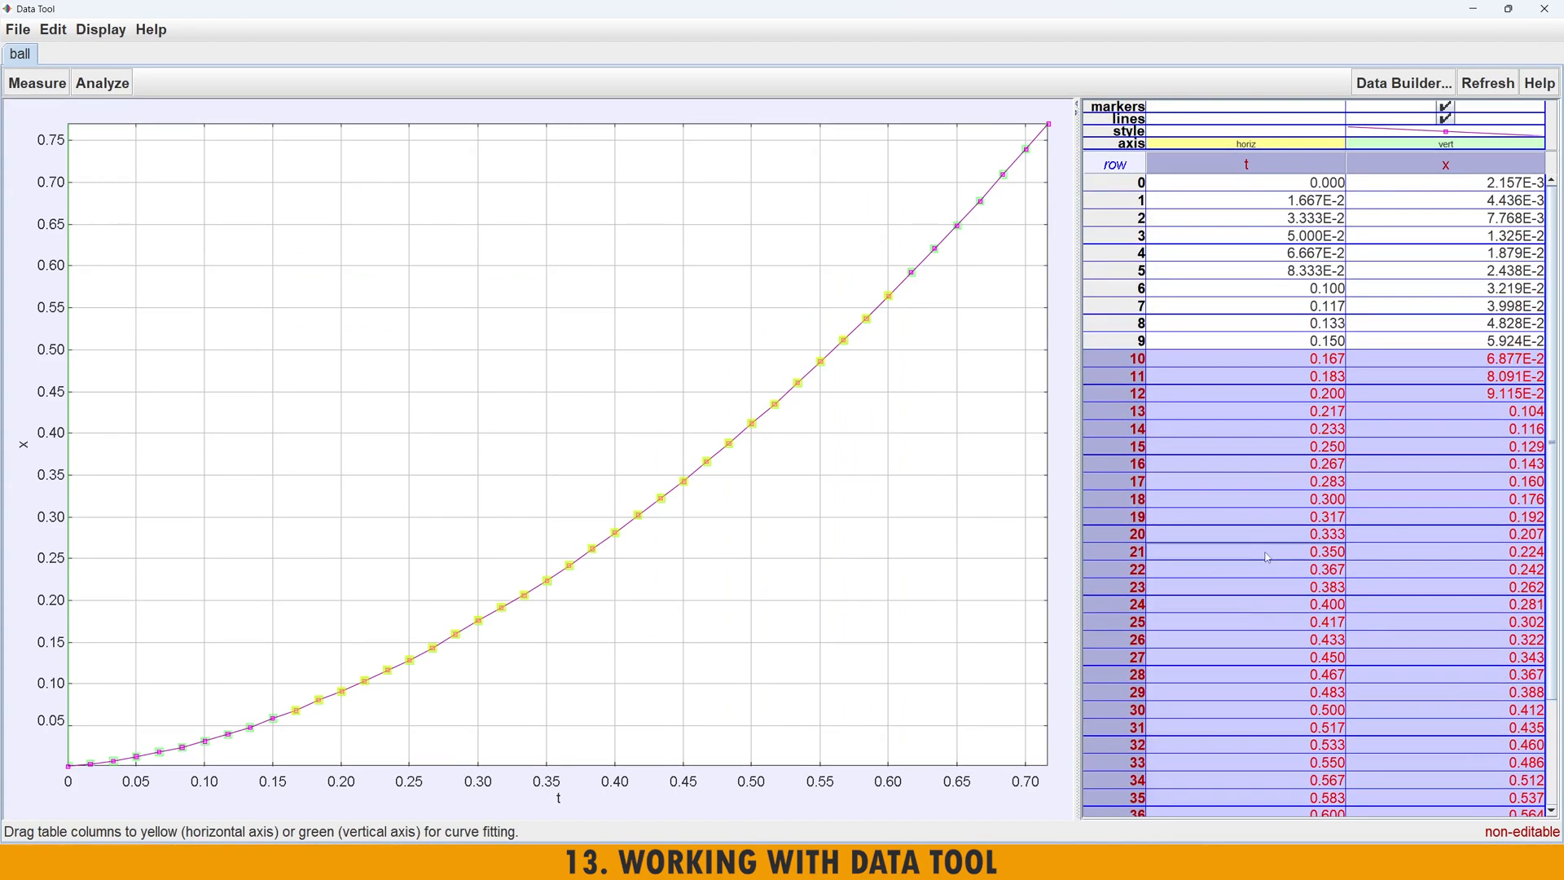
{"action": "right_click", "coordinate": [1221, 366]}
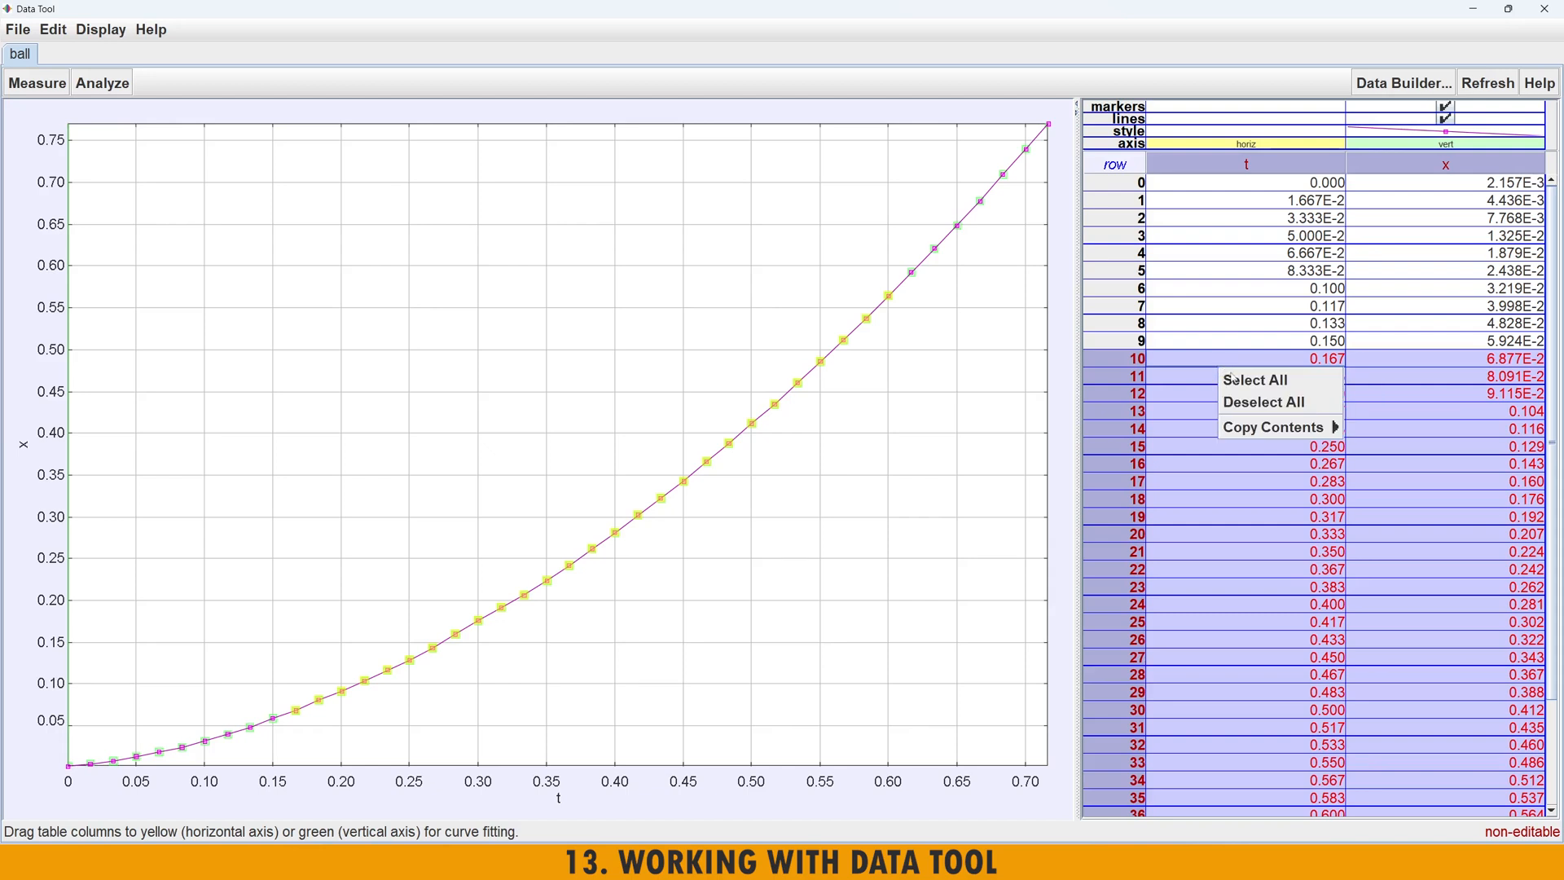
{"action": "mouse_move", "coordinate": [1269, 429]}
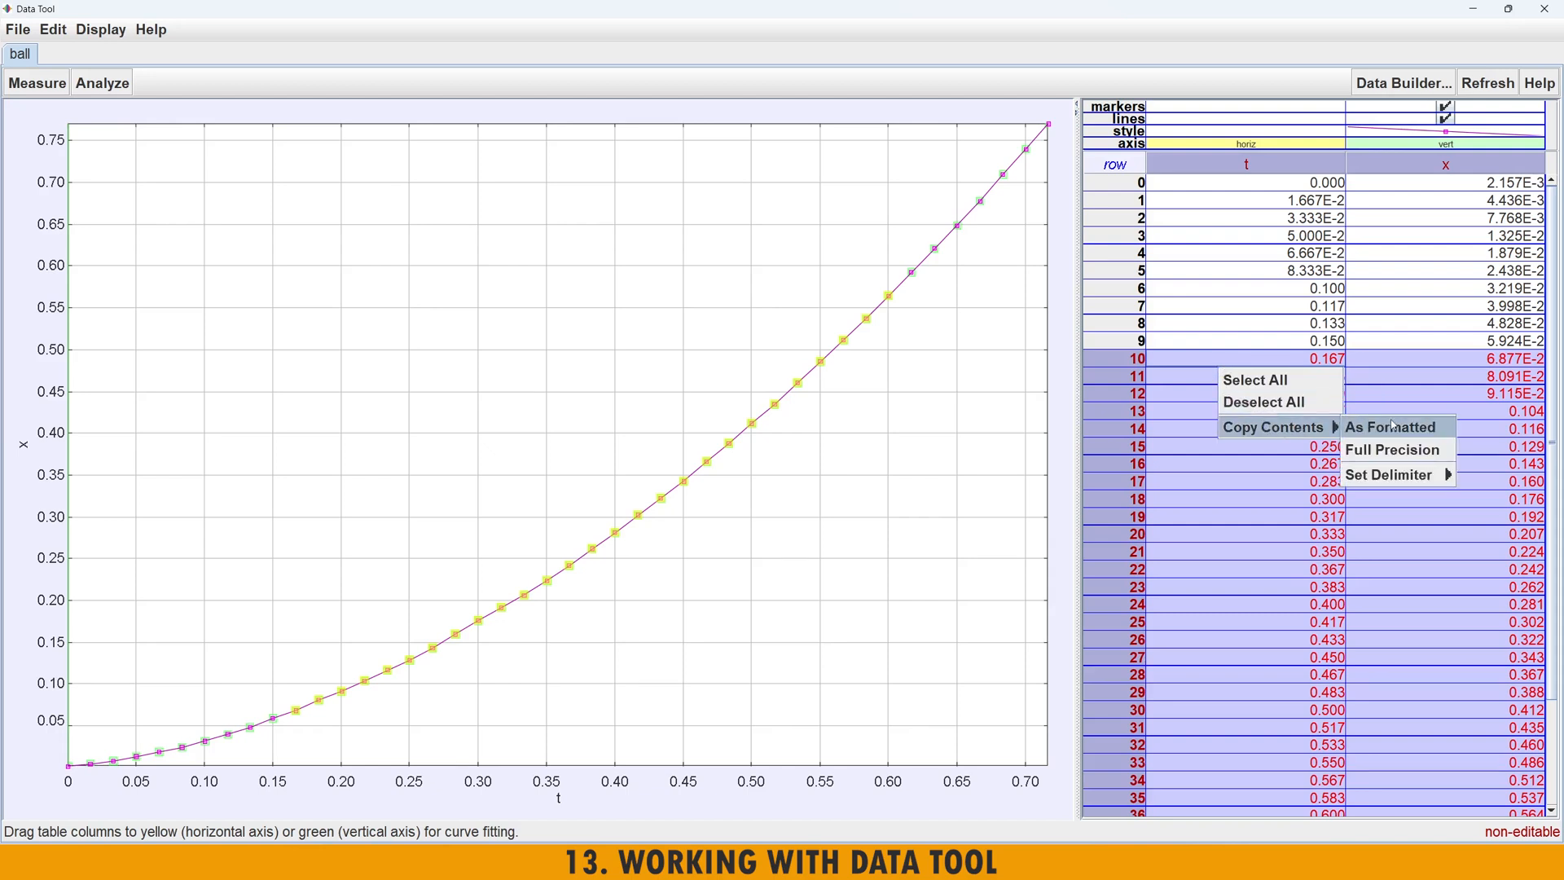
{"action": "left_click", "coordinate": [1405, 455]}
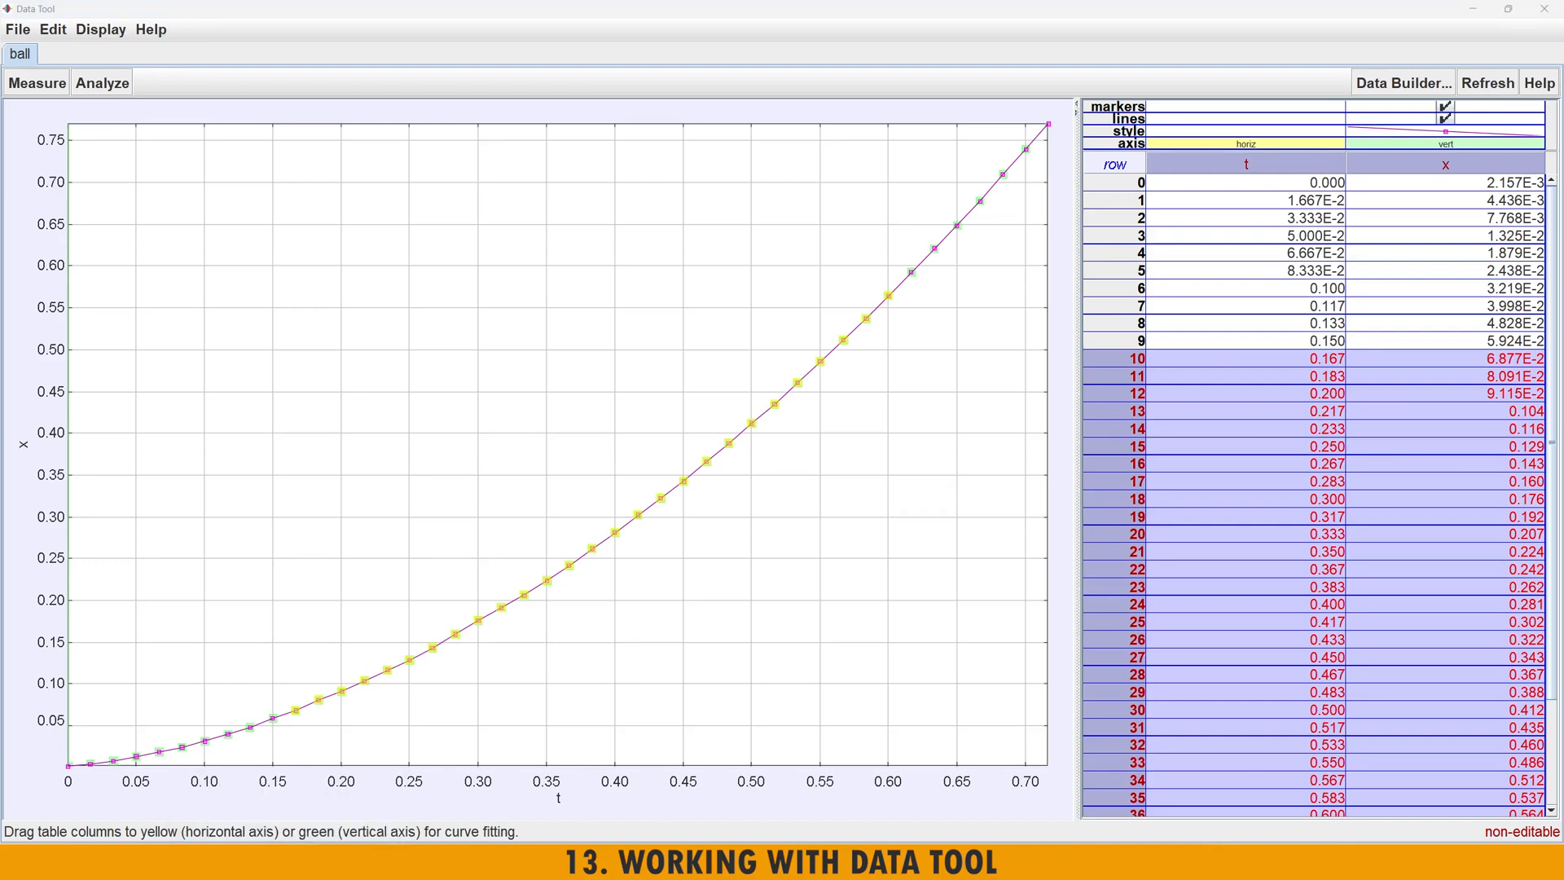
- Switch to Excel, paste the copied ball data into Sheet1 from cell A1, and return to the Data Tool
{"action": "key", "text": "alt+Tab"}
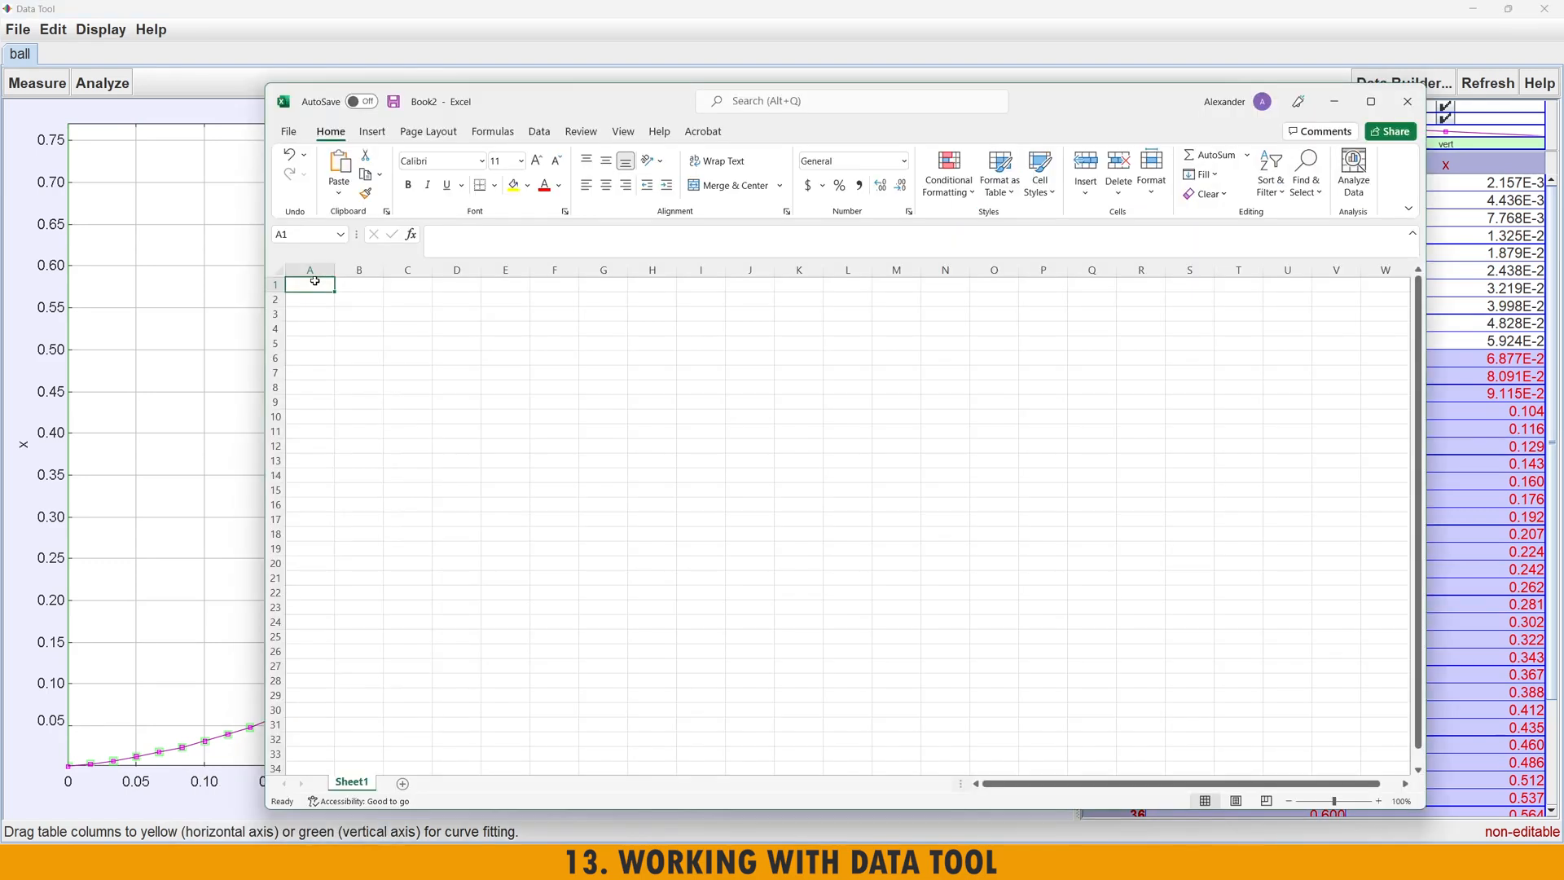
{"action": "type", "text": "ball t\tx 0.166667\t0.068769 0.183333\t0.080907 0.2\t0.091148 0.216667\t0.103917 0.233333\t0.116492 0.25\t0.128963 0.266667\t0.143227 0.283333\t0.159737 0.3\t0.175878 0.316667\t0.191588 0.333333\t0.206824 0.35\t0.223907 0.366667\t0.242315 0.383333\t0.26208 0.4\t0.281067 0.416667\t0.3022 0.433333\t0.322419 0.45\t0.342808 0.466667\t0.366649 0.483333\t0.388421 0.5\t0.412326 0.516667\t0.435324 0.533333\t0.460267 0.55\t0.485793 0.566667\t0.511855 0.583333\t0.537214 0.6\t0.564401"}
{"action": "left_click", "coordinate": [338, 372]}
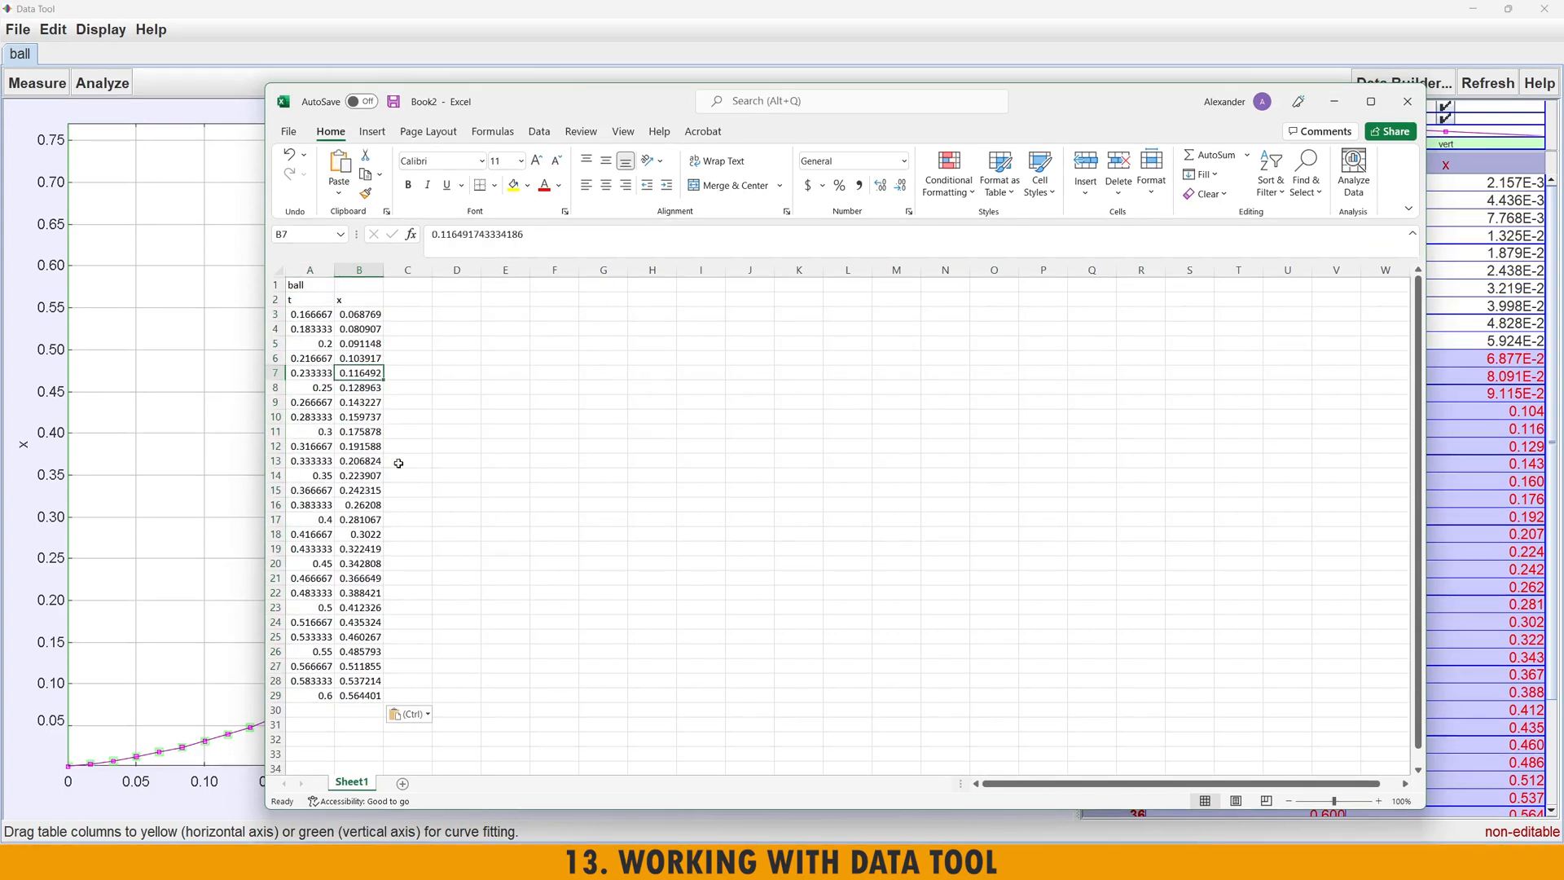
{"action": "left_click_drag", "start_coordinate": [312, 315], "coordinate": [358, 695]}
{"action": "left_click_drag", "start_coordinate": [1148, 104], "coordinate": [1110, 99]}
{"action": "left_click", "coordinate": [585, 418]}
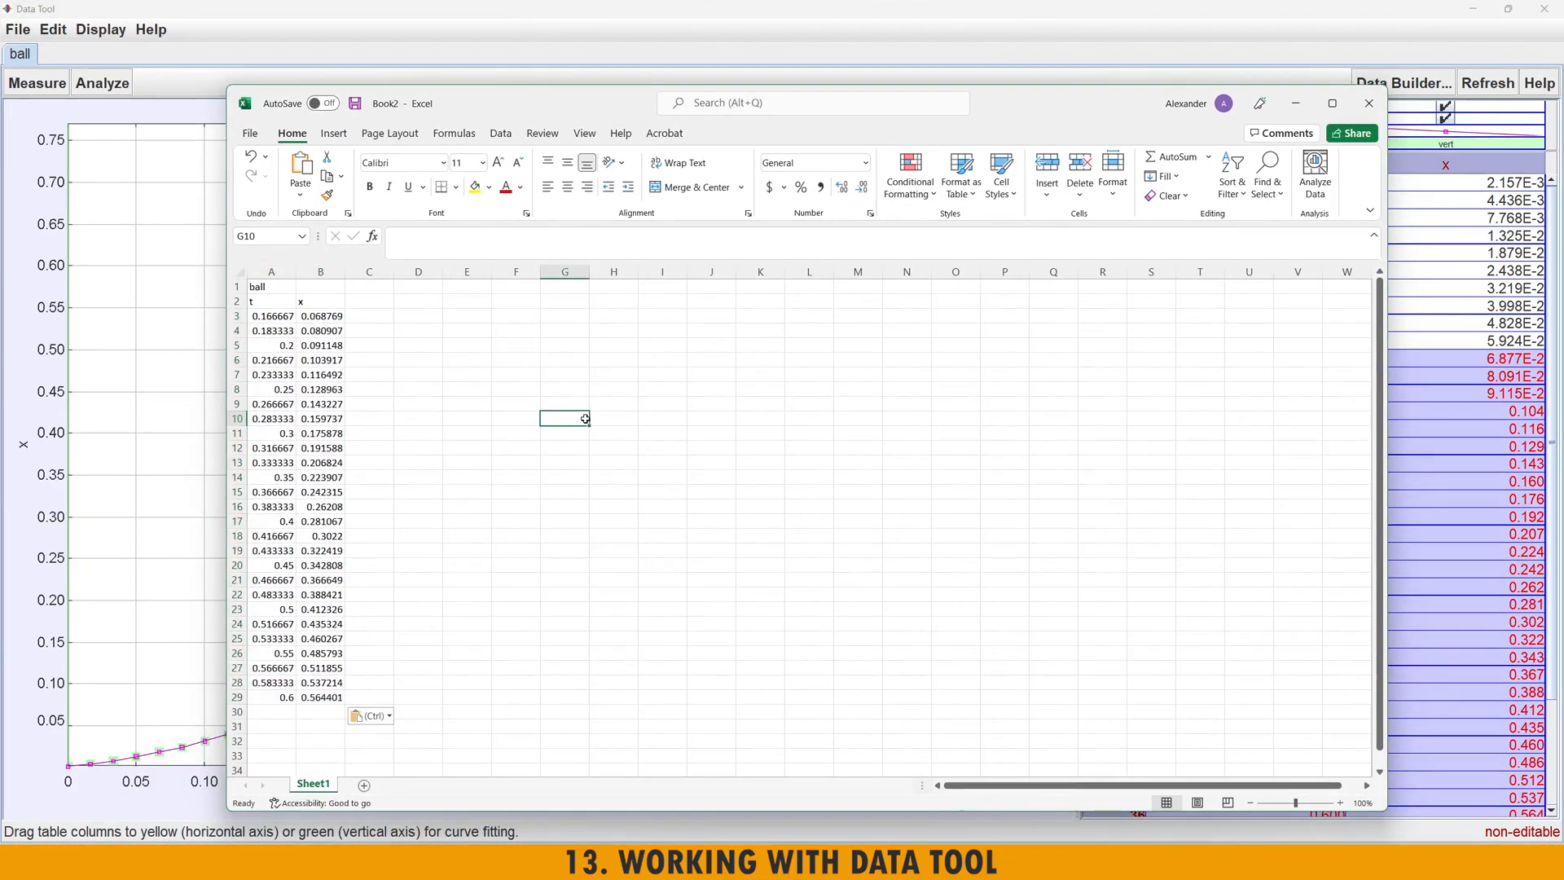
{"action": "left_click", "coordinate": [1296, 103]}
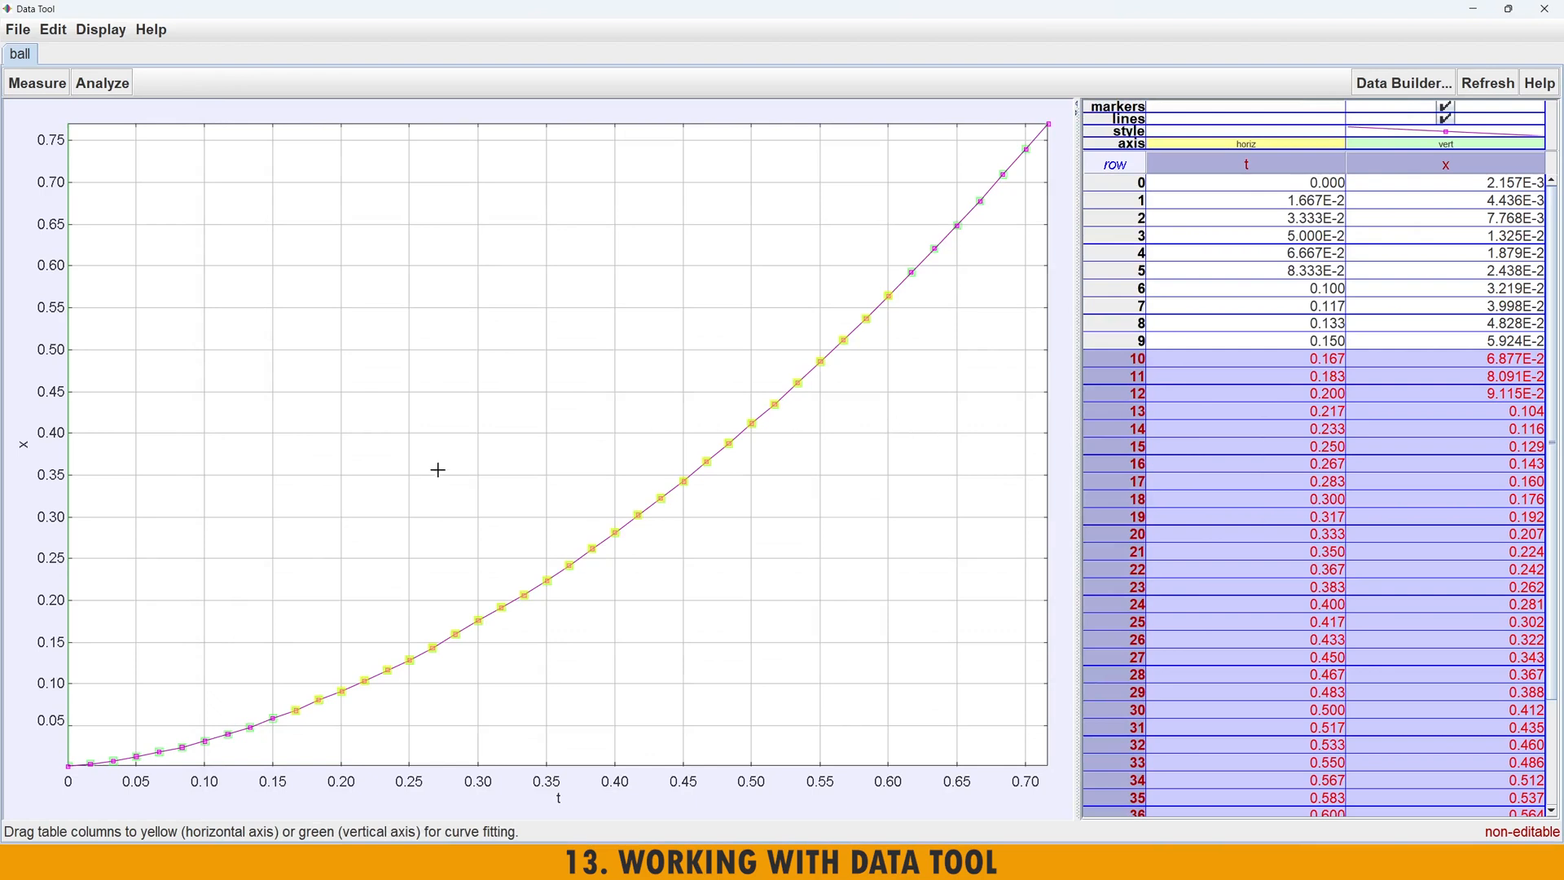
- Clear the point selection in the Data Tool and restore its window to the smaller size
{"action": "left_click", "coordinate": [467, 439]}
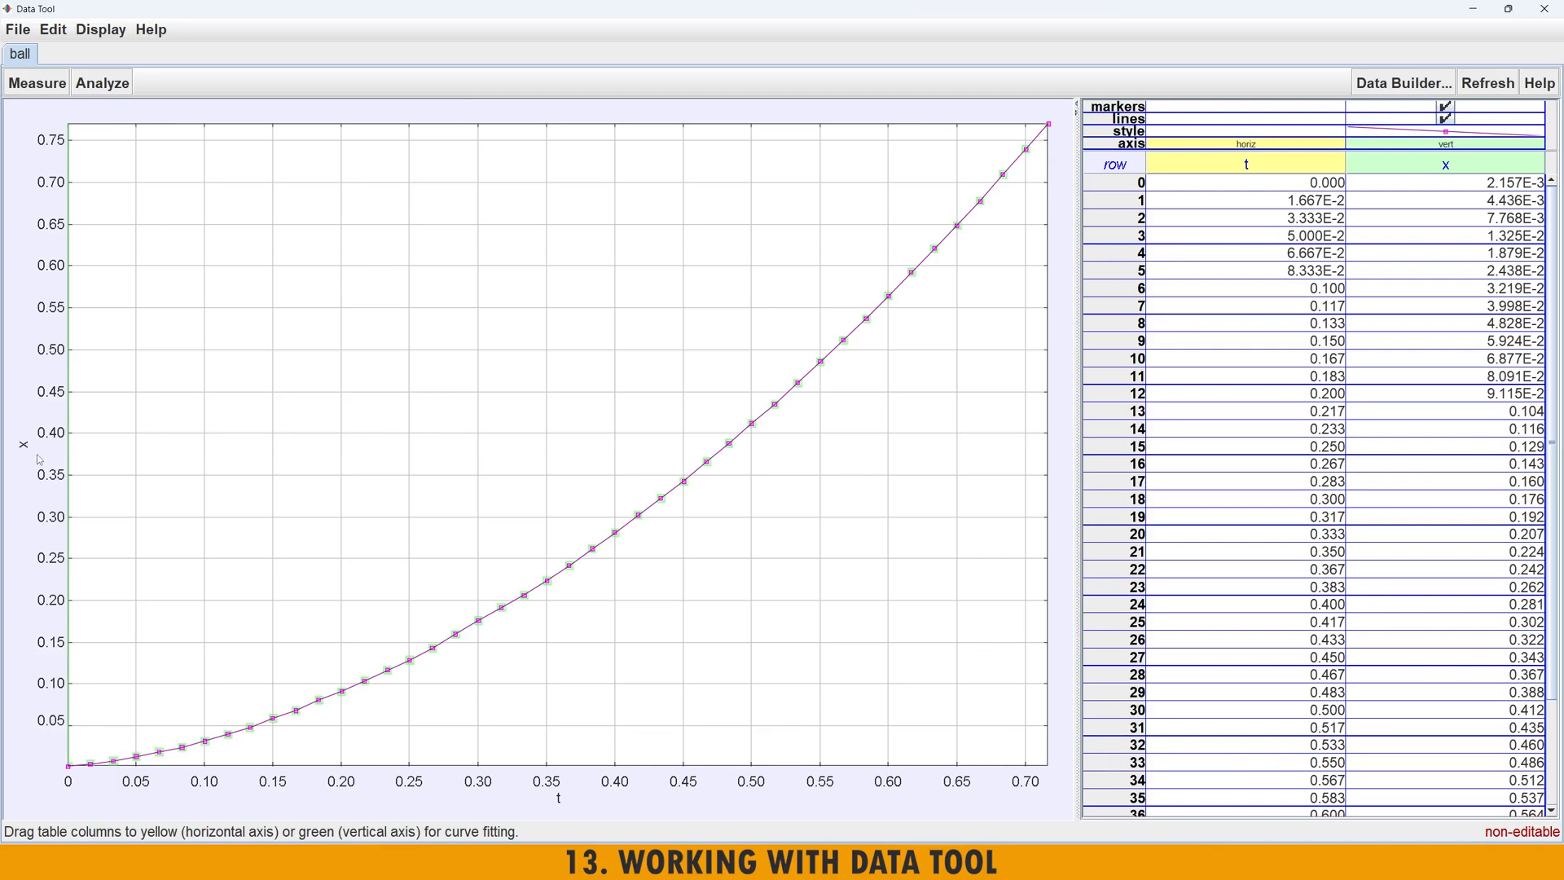
{"action": "left_click", "coordinate": [1509, 9]}
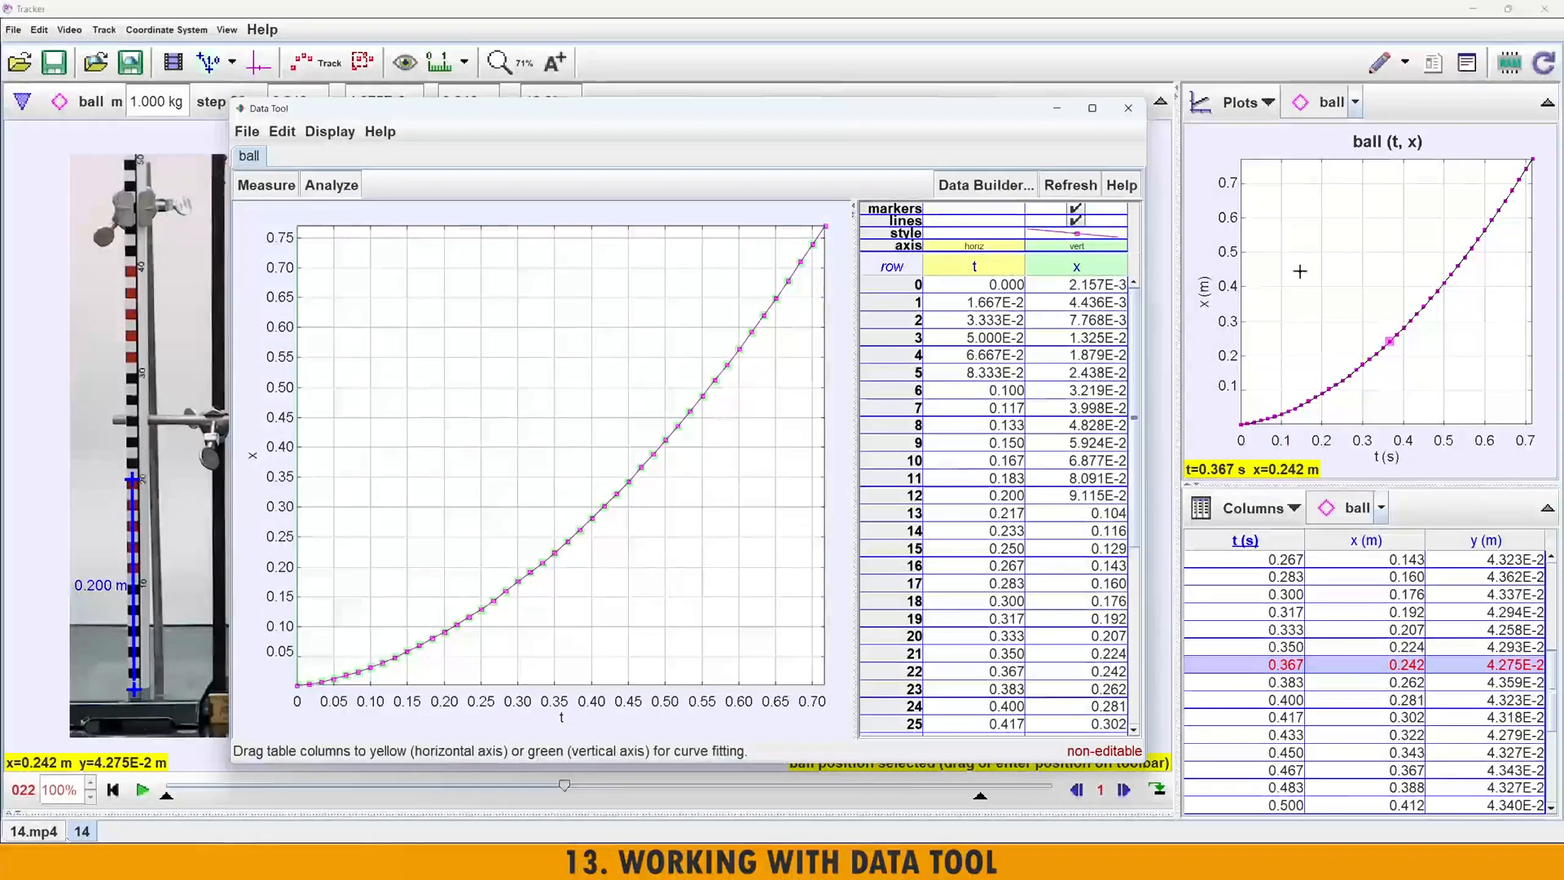
- Compare the vertical-axis variables offered by the main Tracker plot with those offered by the Data Tool plot
{"action": "left_click", "coordinate": [1204, 298]}
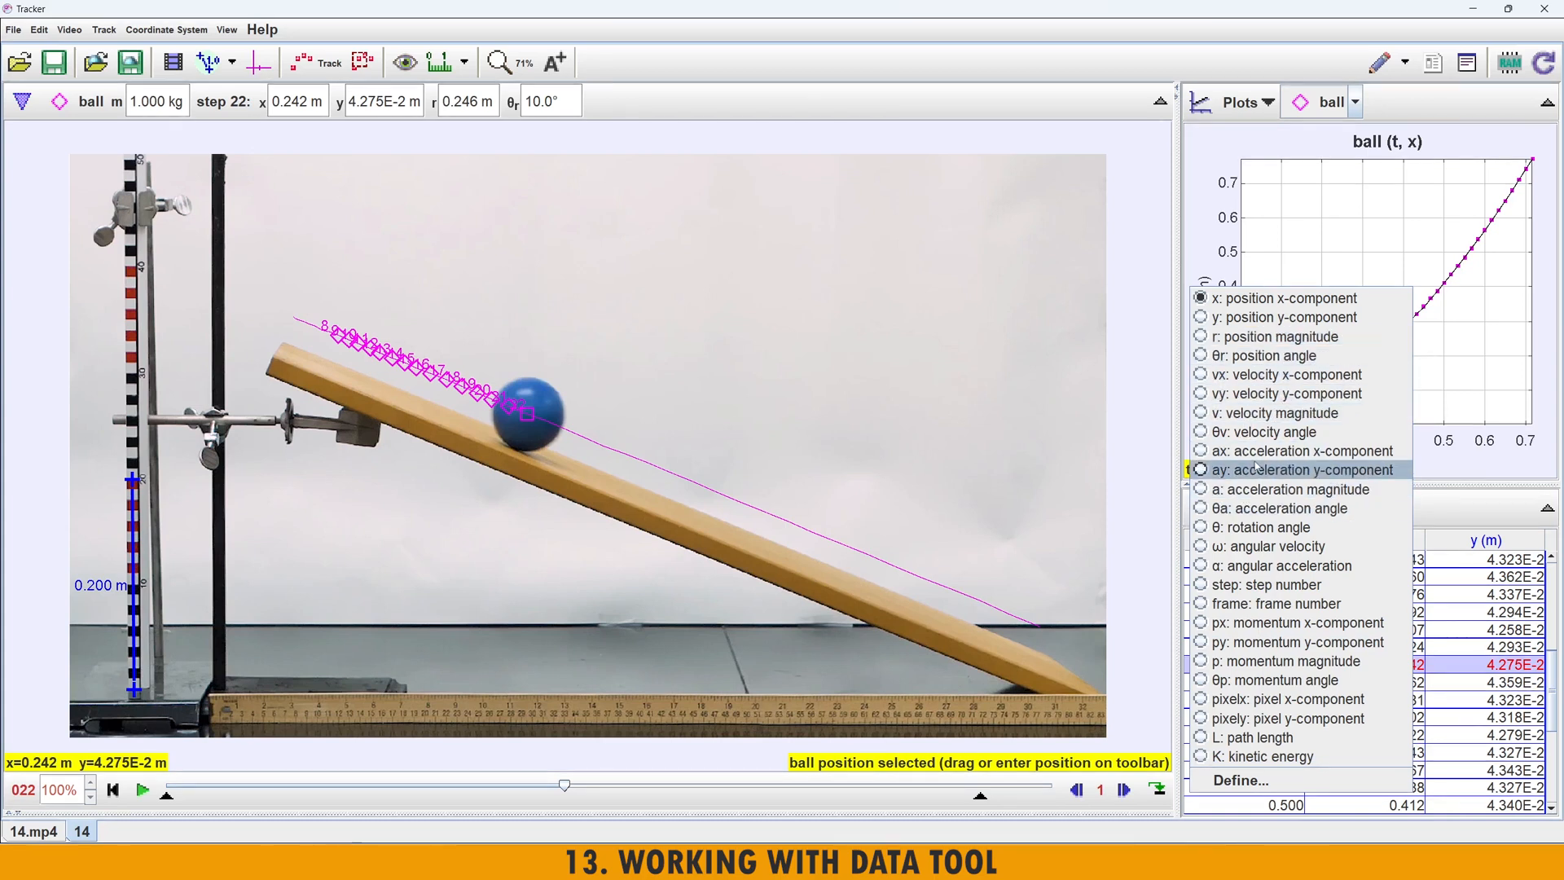
{"action": "key", "text": "Escape"}
{"action": "mouse_move", "coordinate": [396, 862]}
{"action": "left_click", "coordinate": [397, 822]}
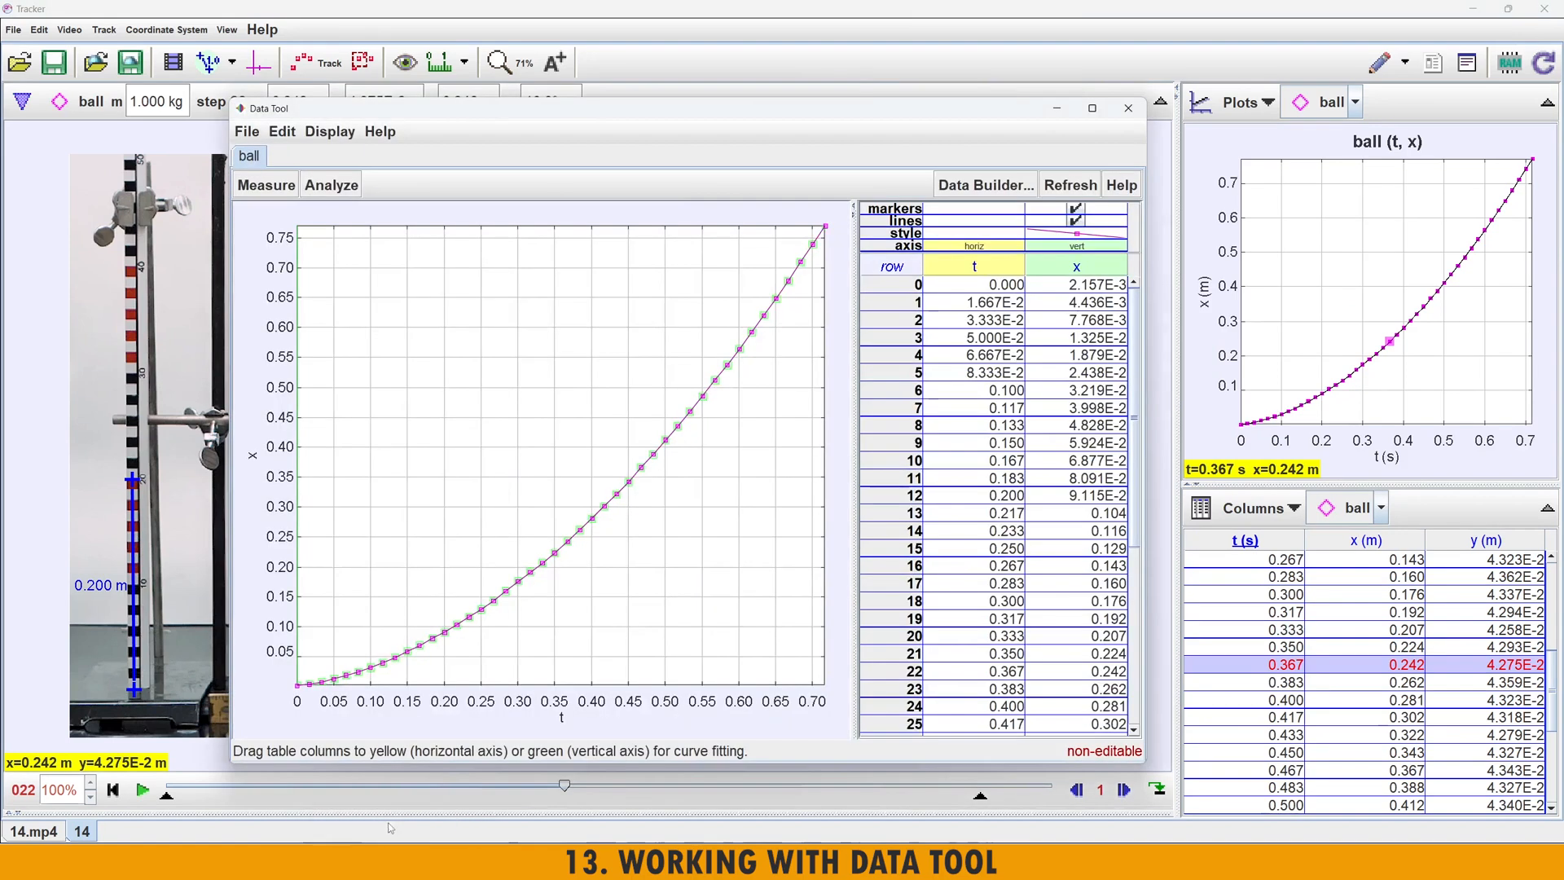
{"action": "left_click", "coordinate": [251, 459]}
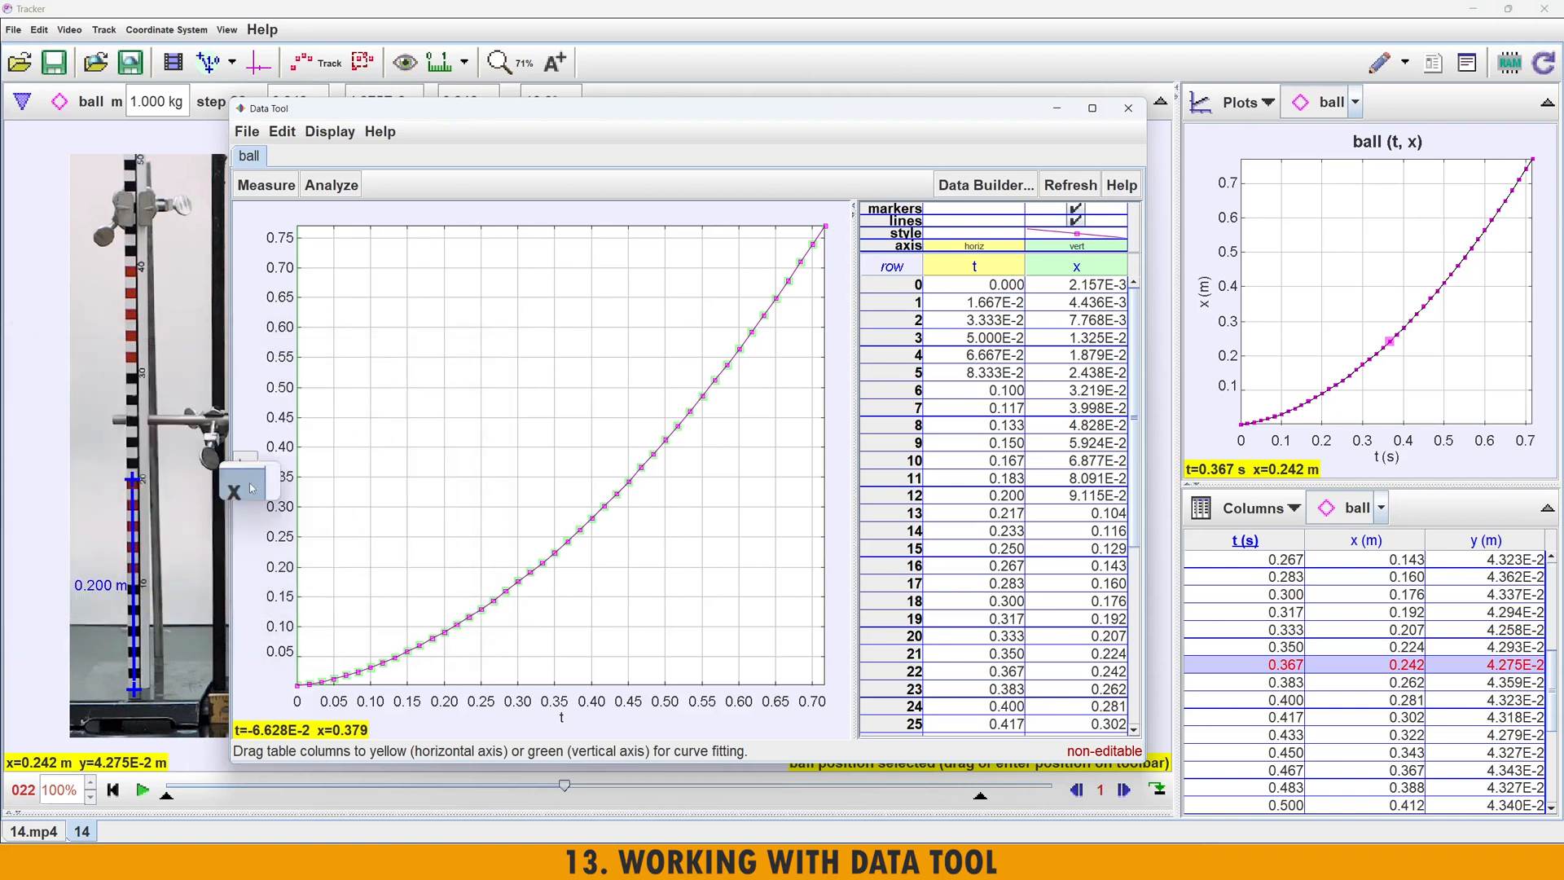
{"action": "left_click", "coordinate": [377, 429]}
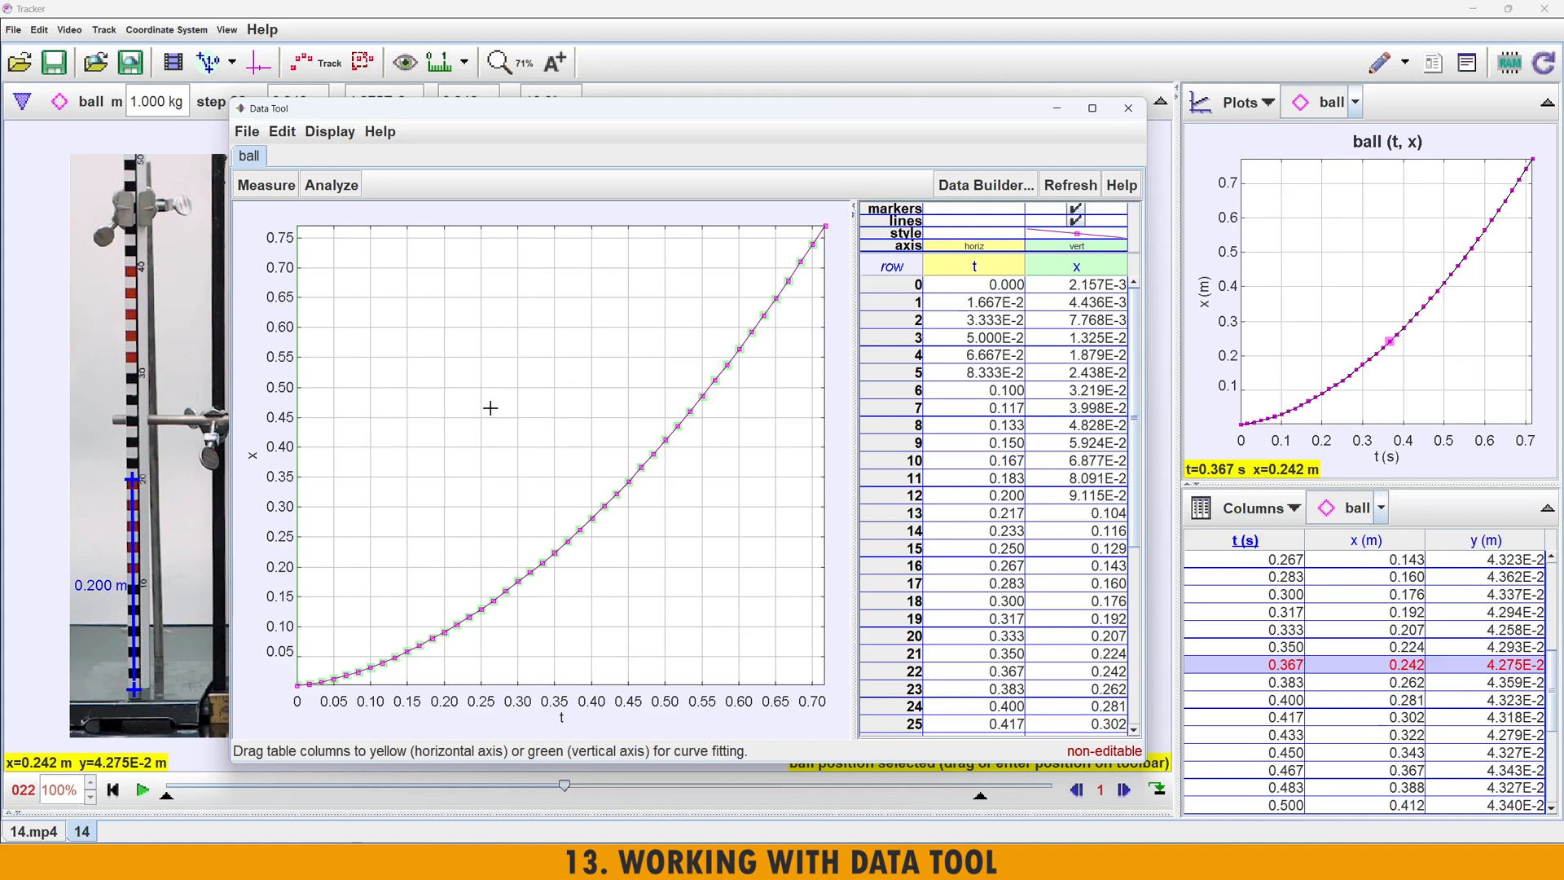
- Plot the ball's velocity x-component against time and send it to the Data Tool, enlarged to full screen
{"action": "left_click", "coordinate": [1204, 294]}
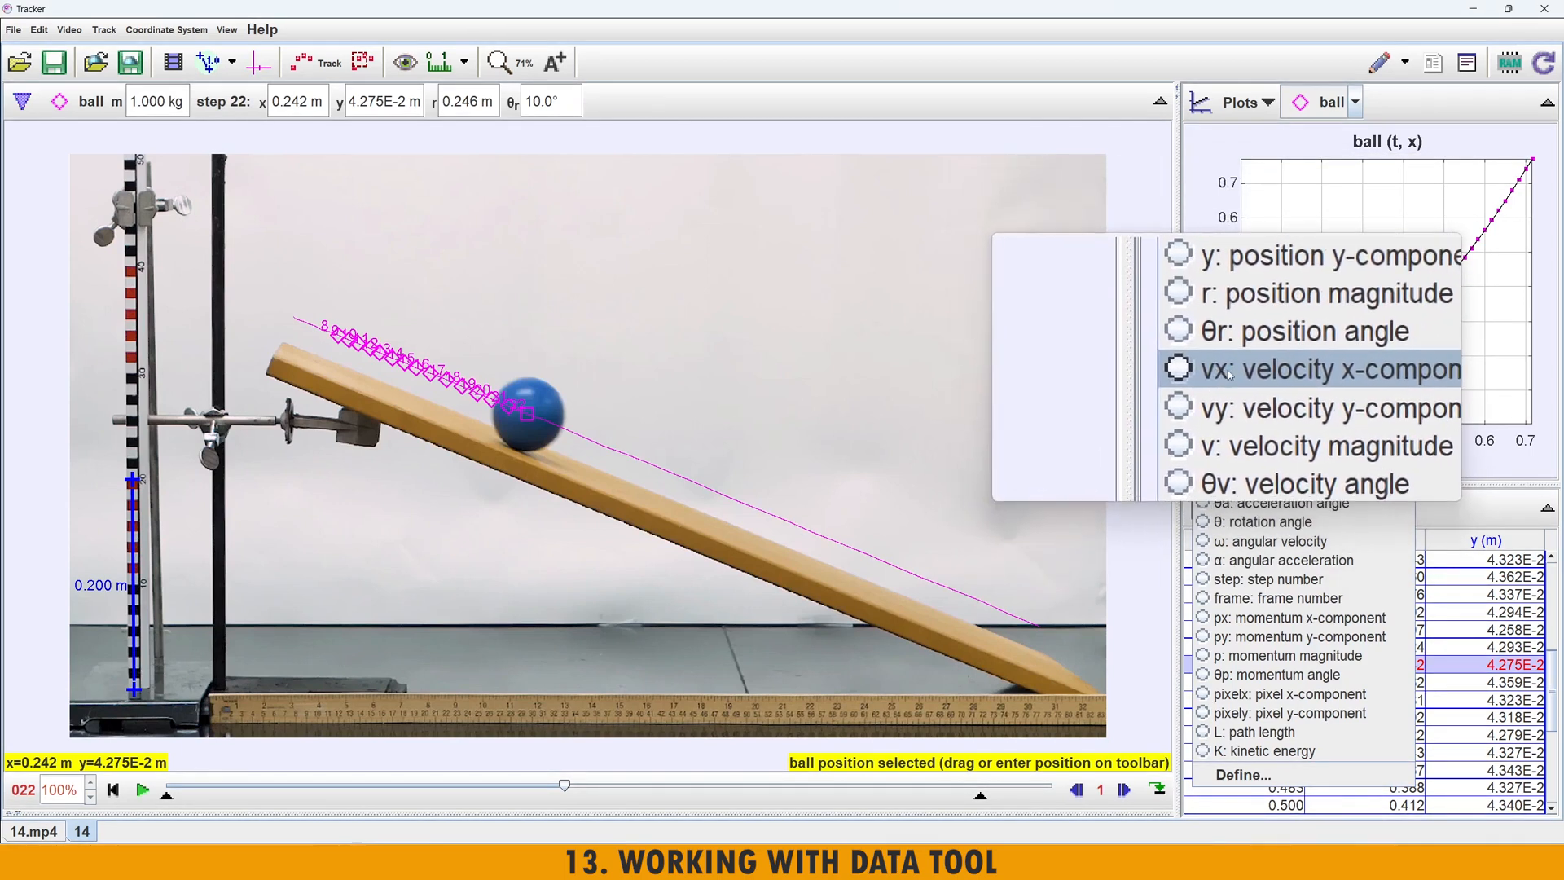
{"action": "left_click", "coordinate": [1229, 371]}
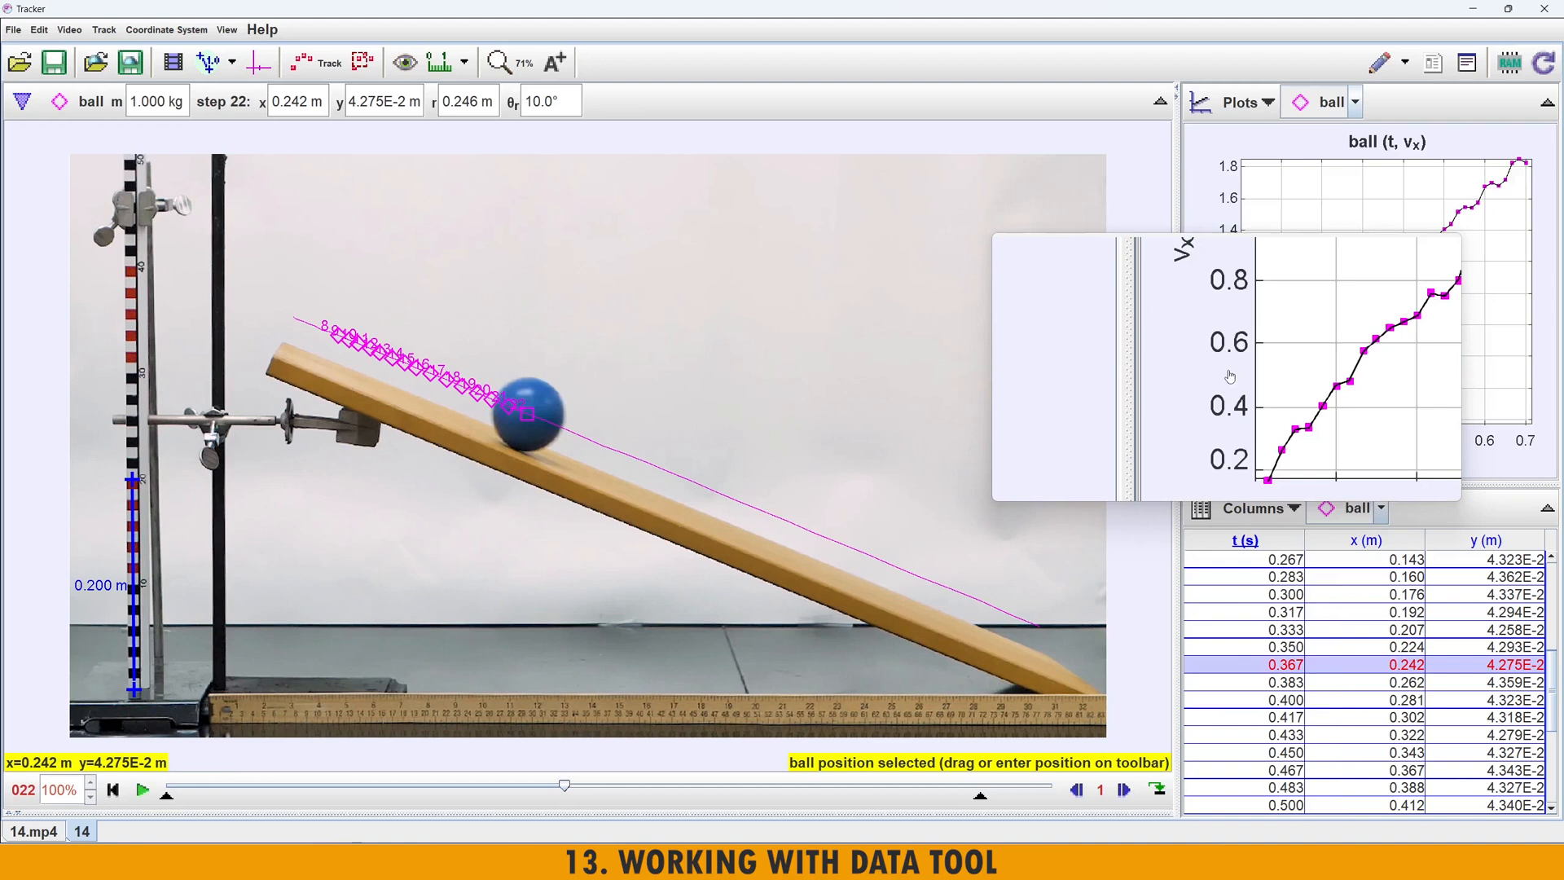
{"action": "right_click", "coordinate": [1317, 300]}
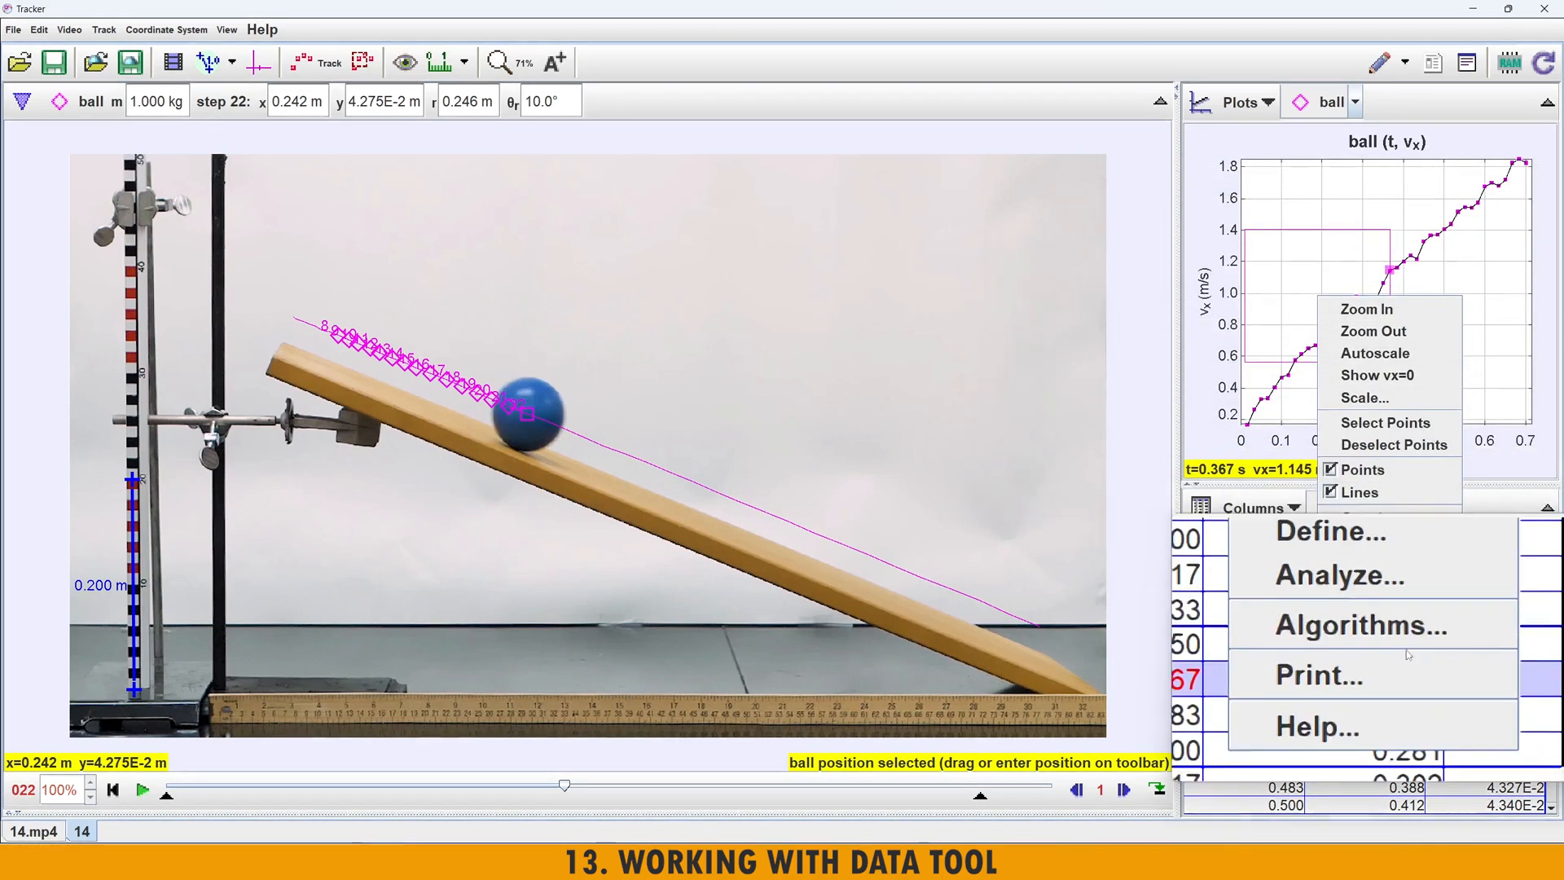
{"action": "left_click", "coordinate": [1393, 567]}
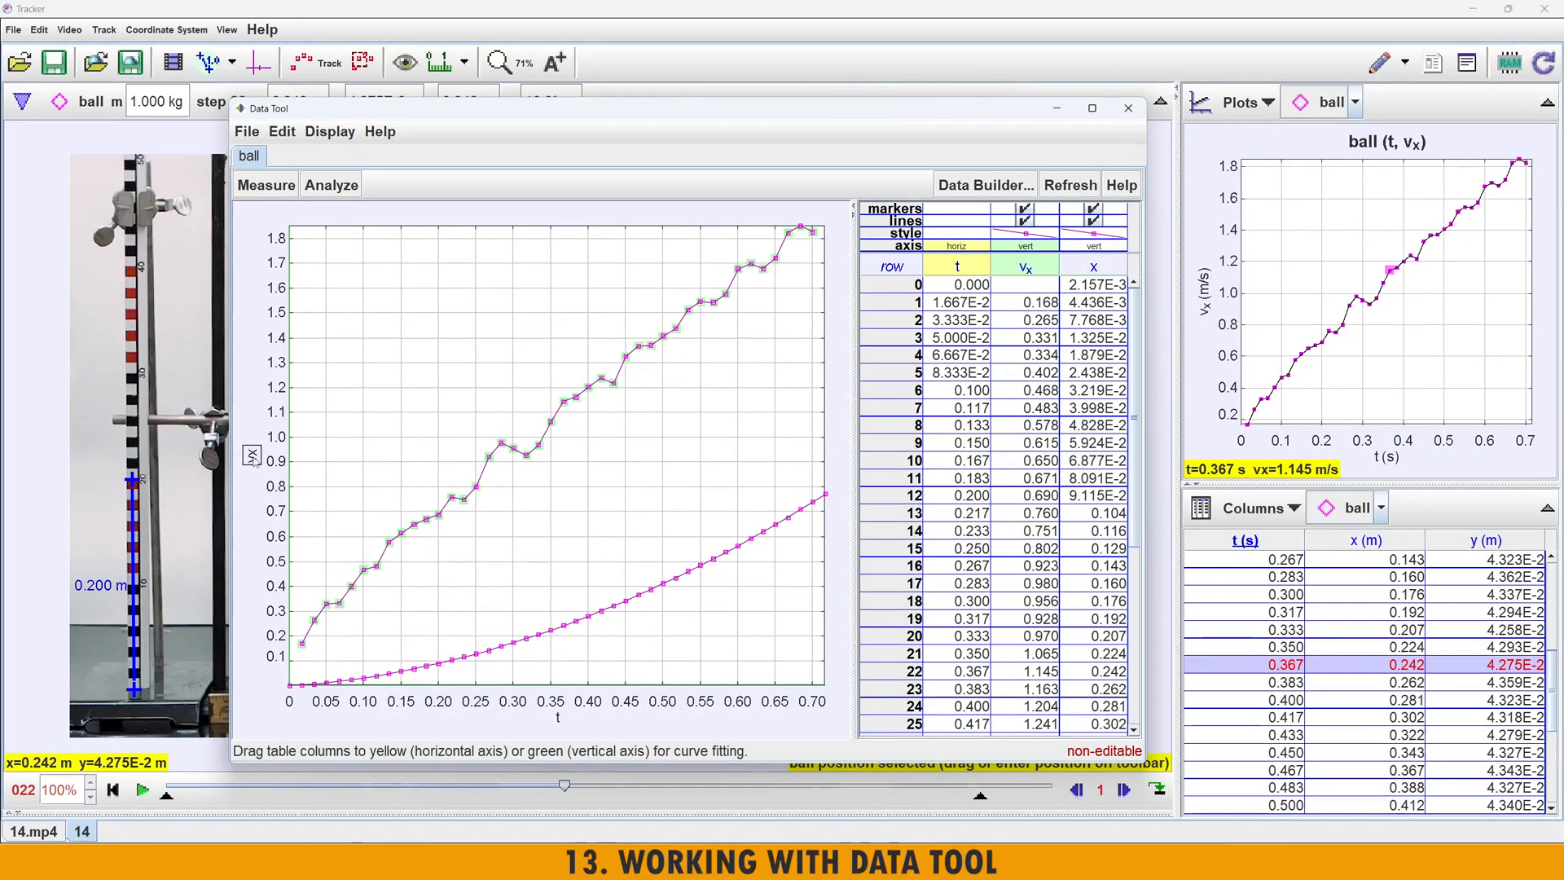
{"action": "left_click", "coordinate": [1086, 112]}
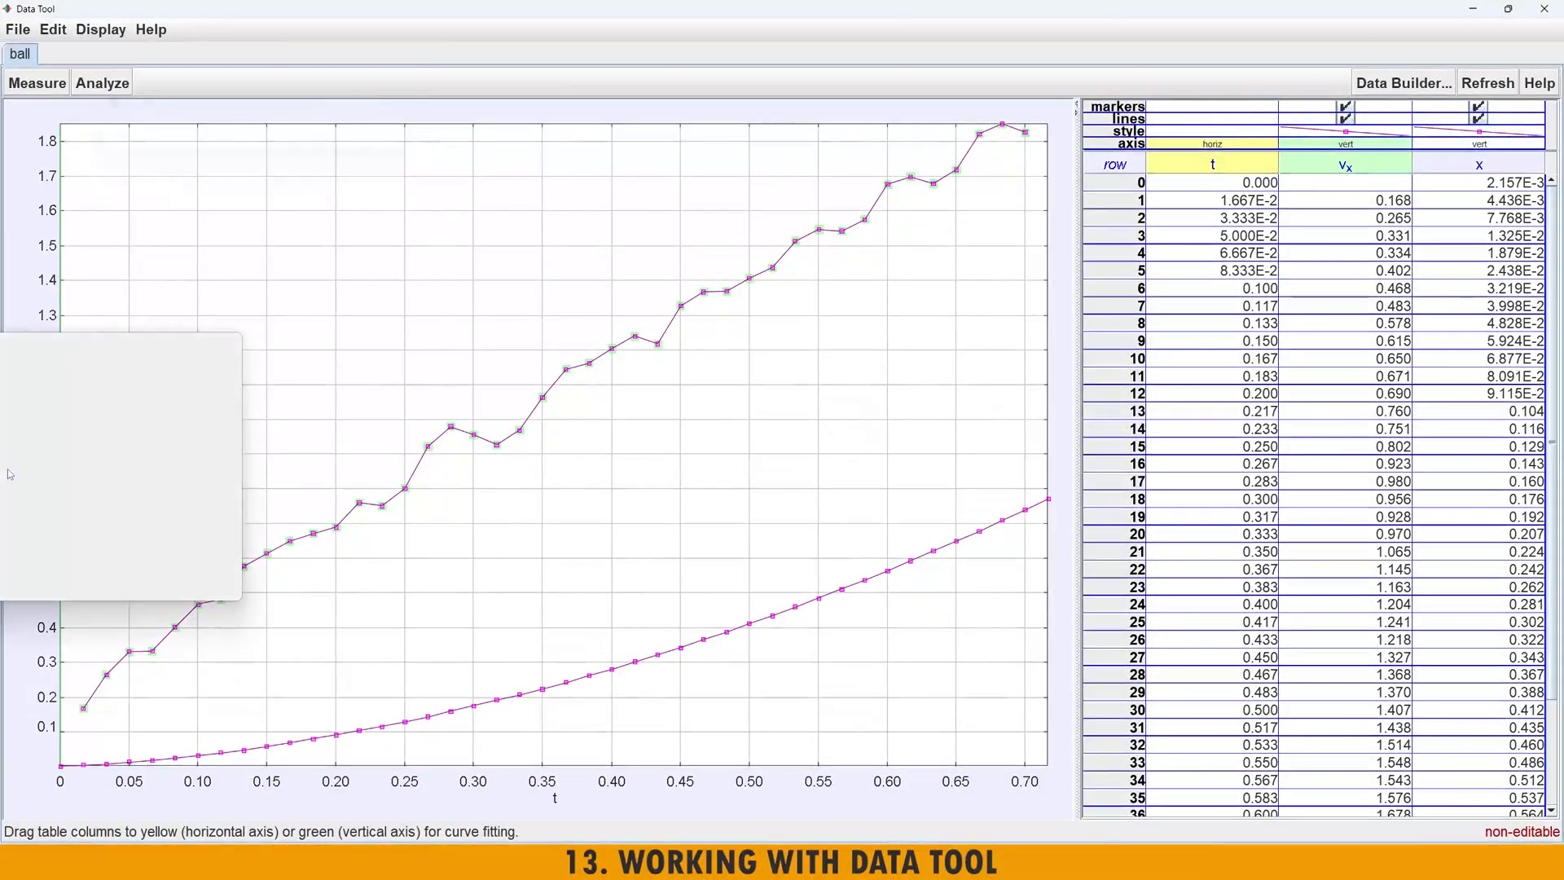
- Switch the Data Tool plot's vertical-axis variable to x and back to vx
{"action": "left_click", "coordinate": [25, 448]}
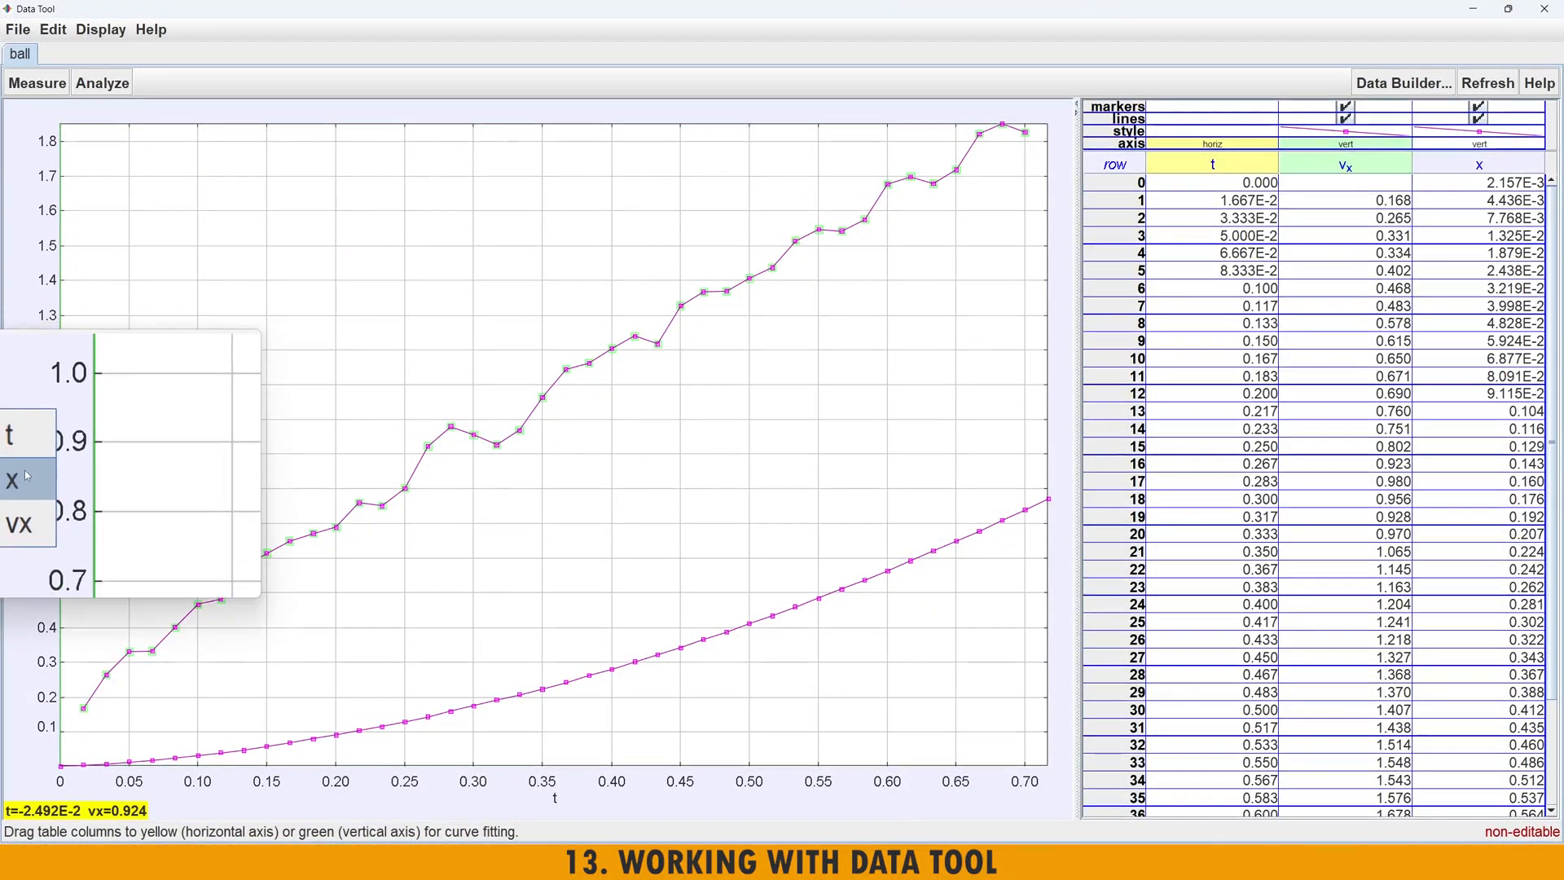
{"action": "left_click", "coordinate": [20, 473]}
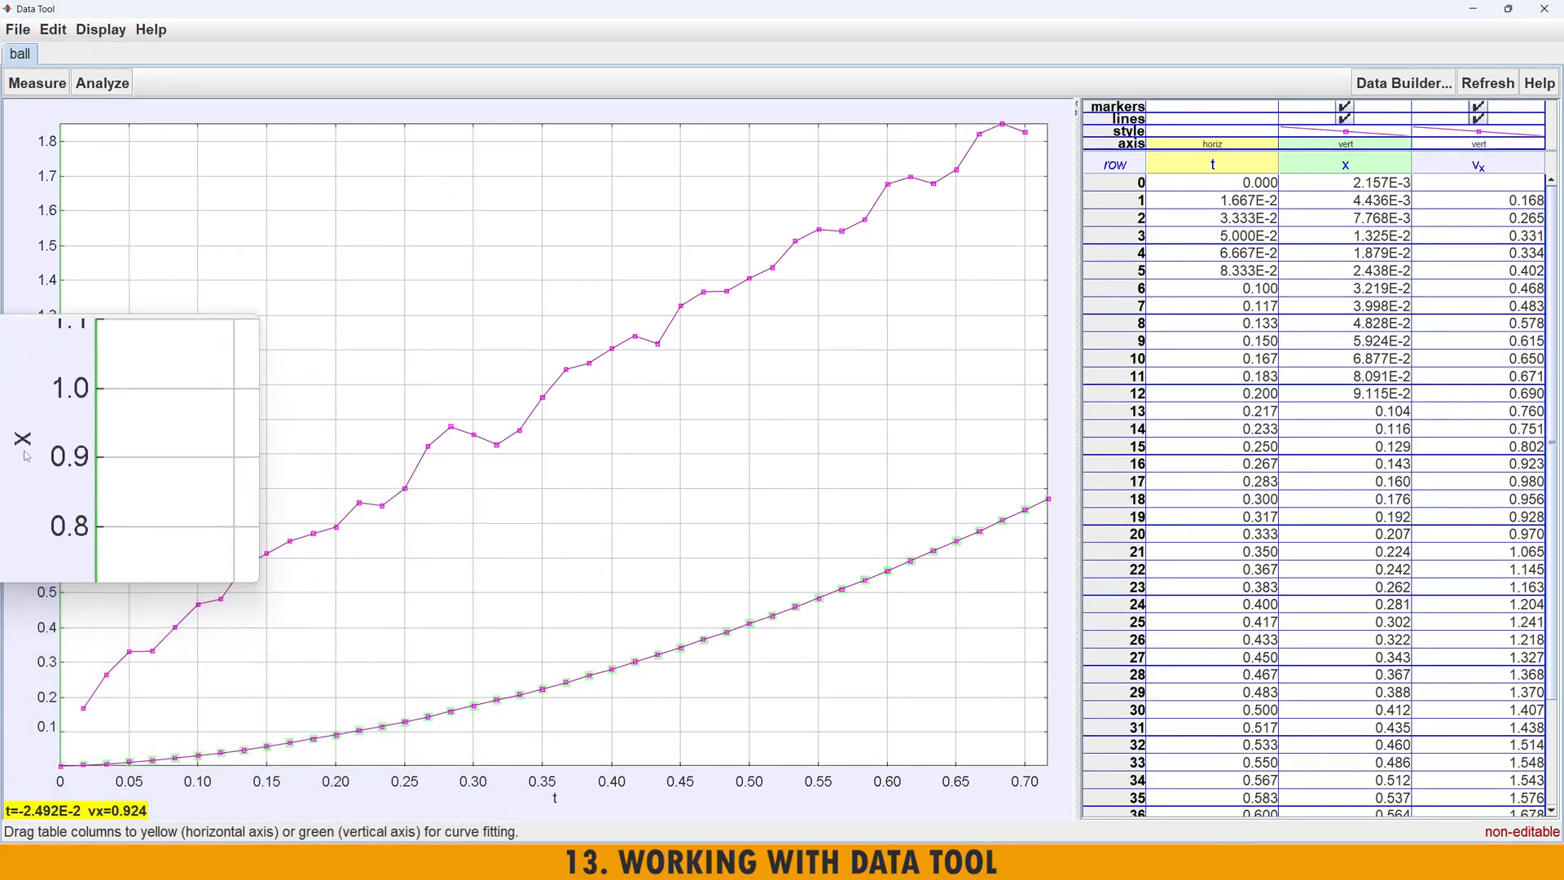
{"action": "left_click", "coordinate": [25, 457]}
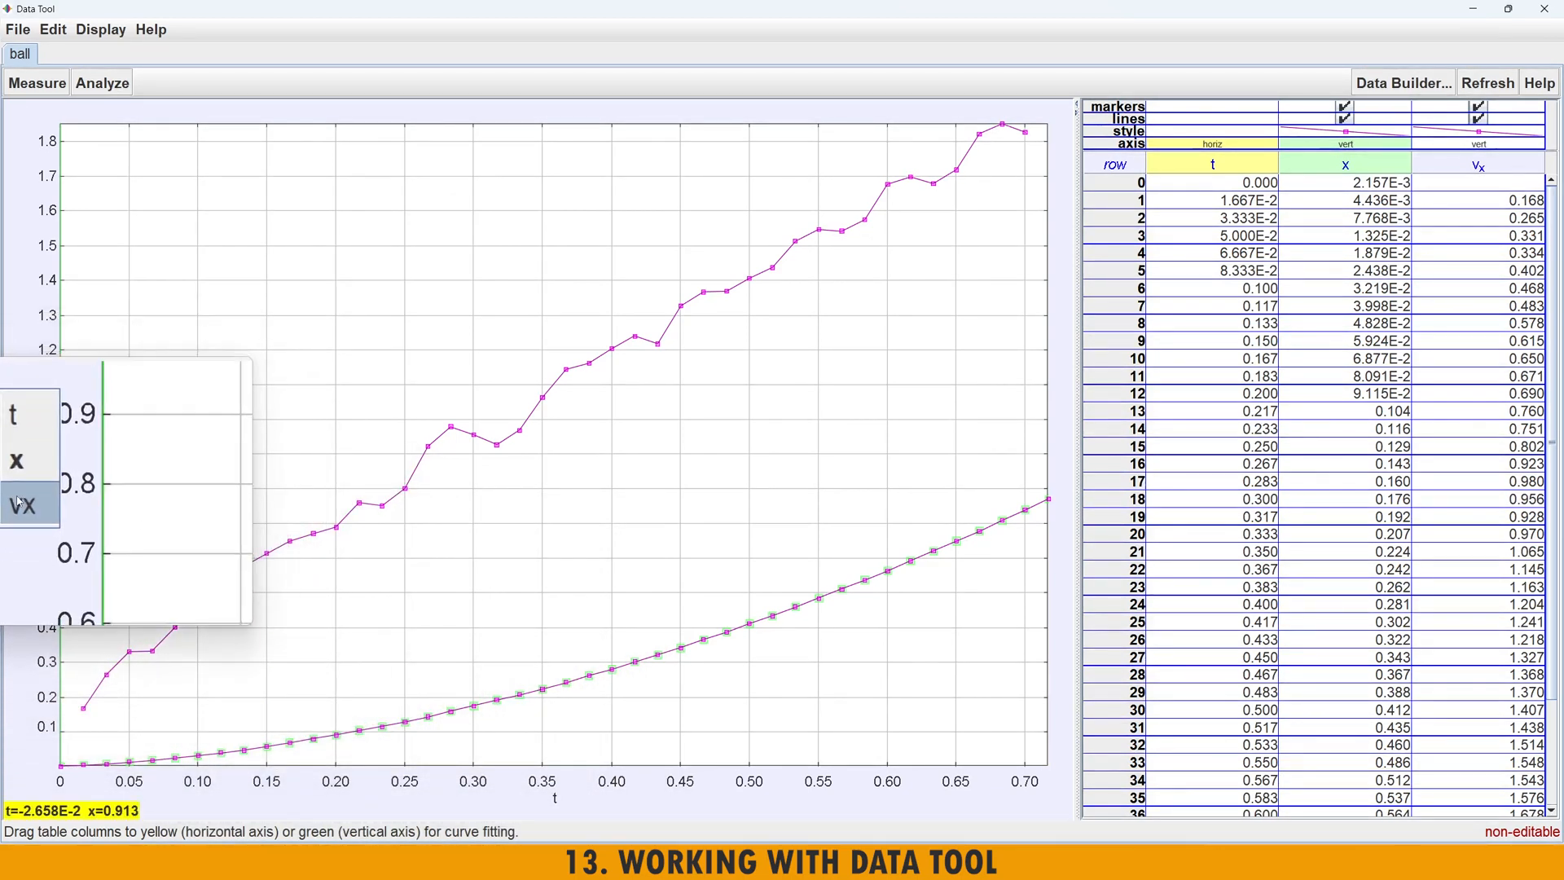
{"action": "left_click", "coordinate": [18, 503]}
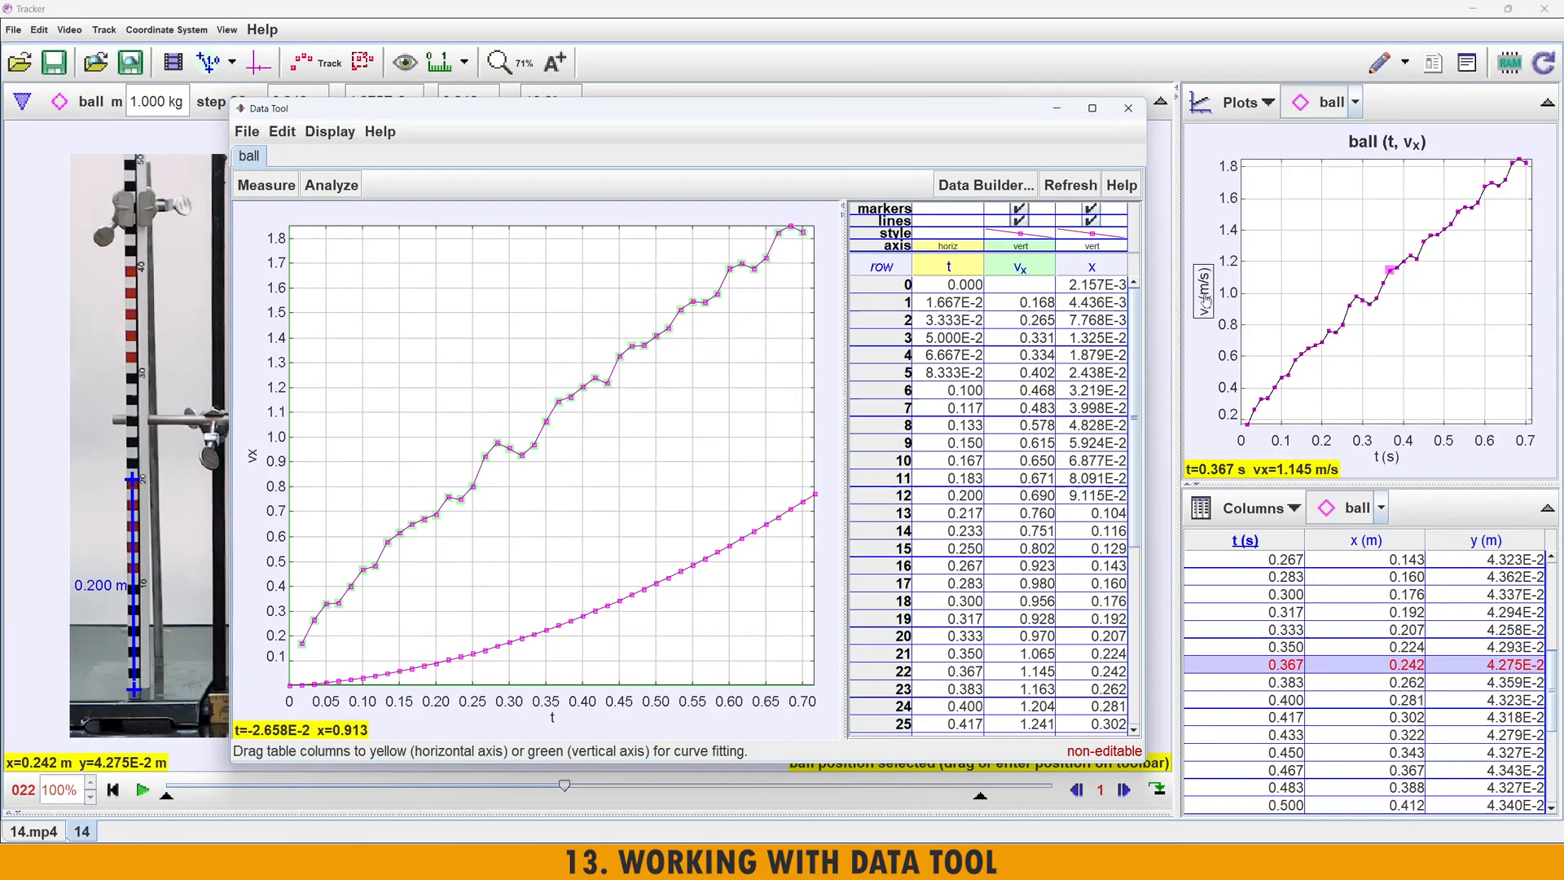
- Plot the ball's acceleration x-component against time in the main Tracker window
{"action": "left_click", "coordinate": [1205, 300]}
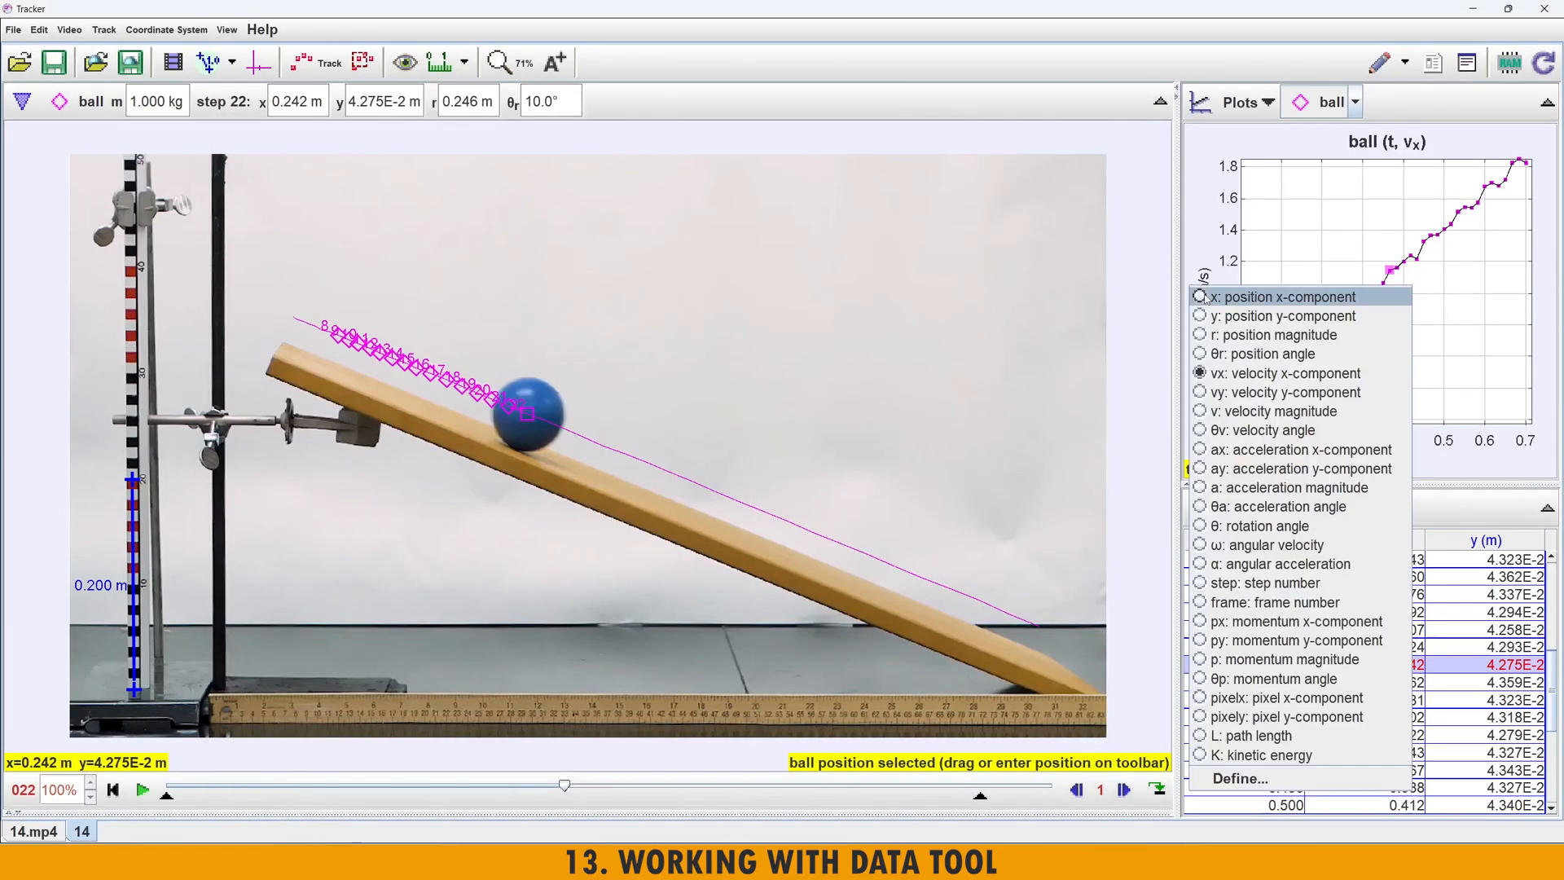
{"action": "left_click", "coordinate": [1201, 450]}
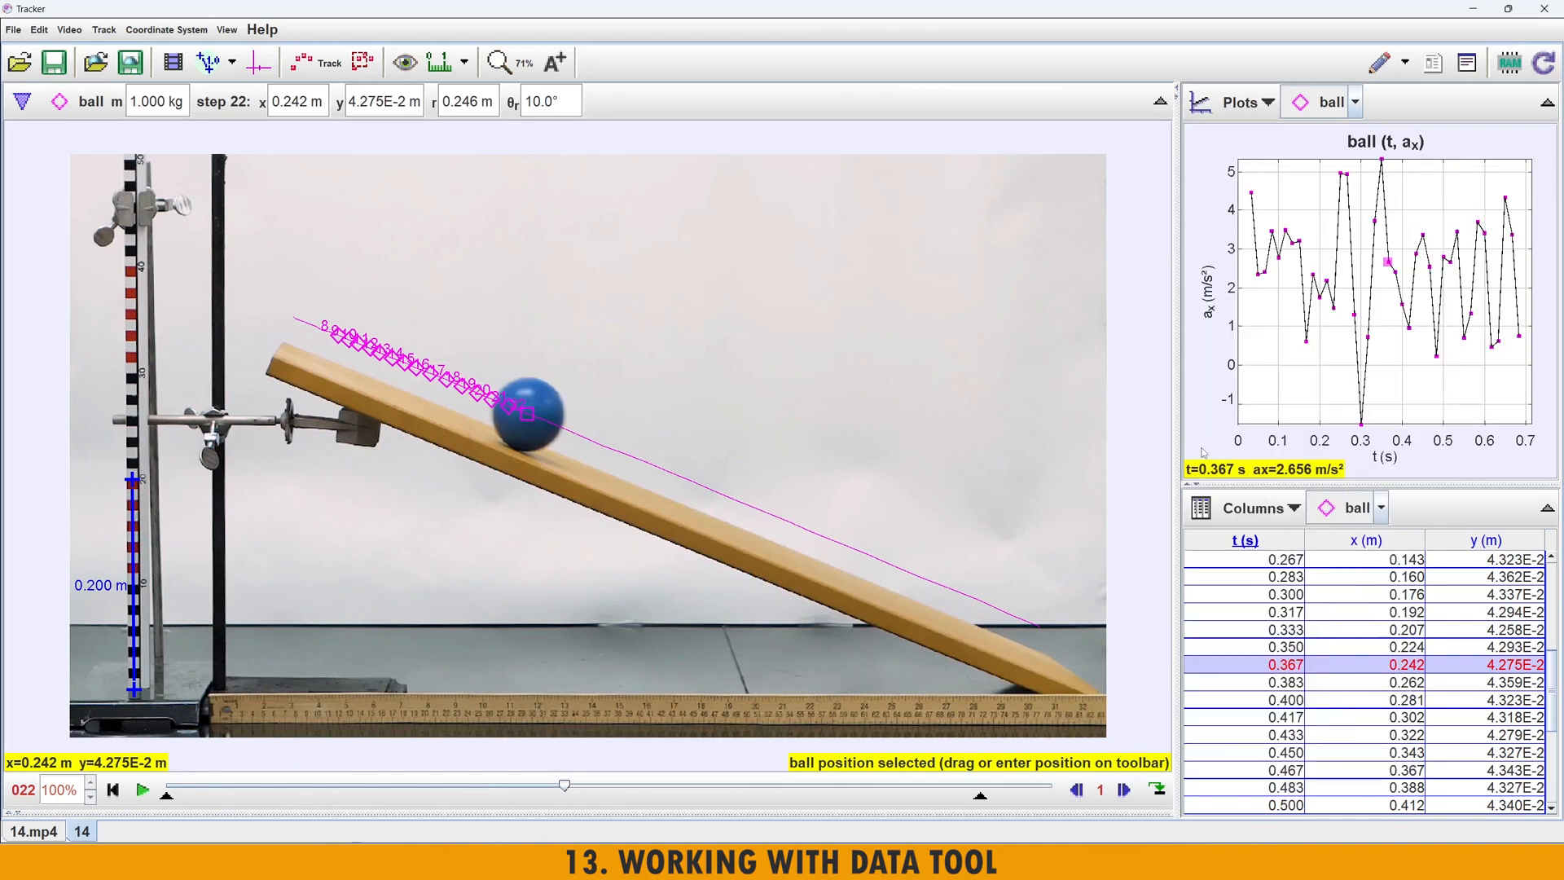
- Open the ball's ax versus t plot in the Data Tool for analysis and maximize its window
{"action": "right_click", "coordinate": [1281, 349]}
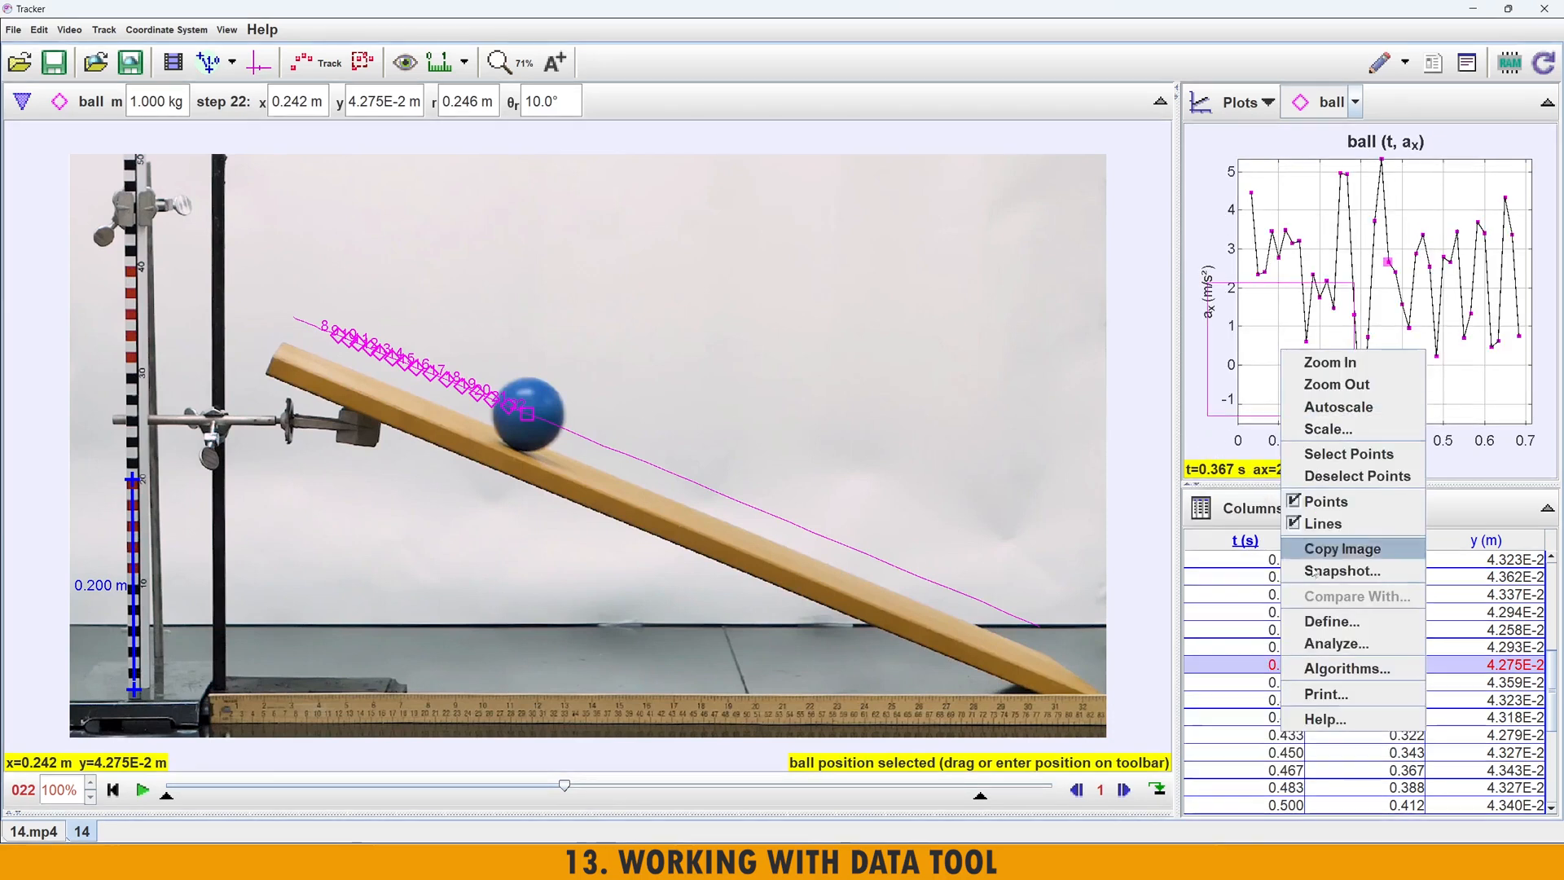
{"action": "left_click", "coordinate": [1329, 648]}
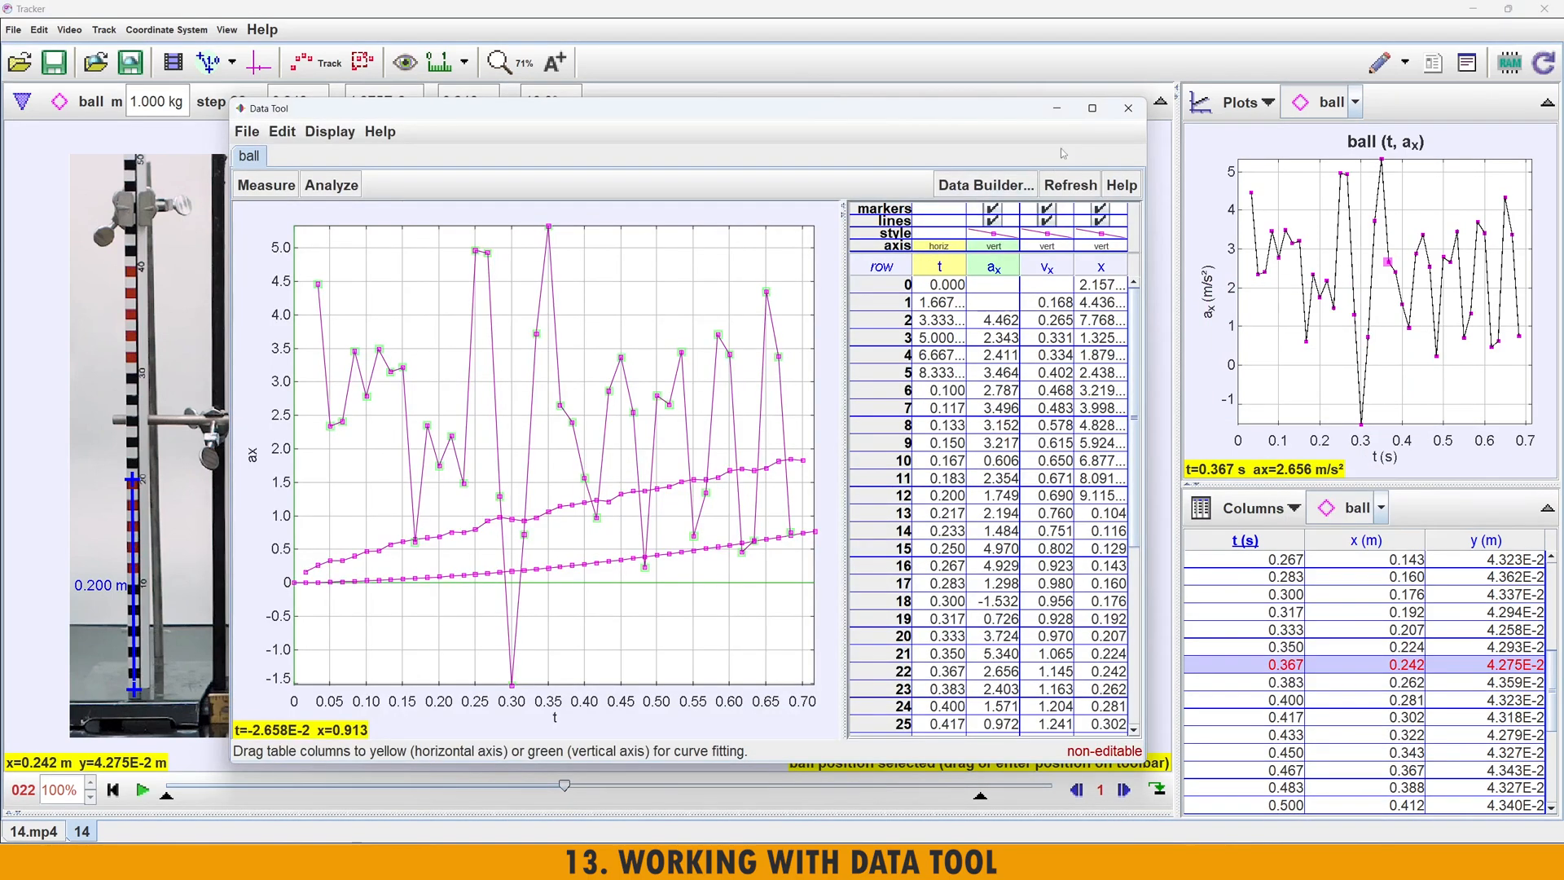
{"action": "left_click", "coordinate": [1092, 107]}
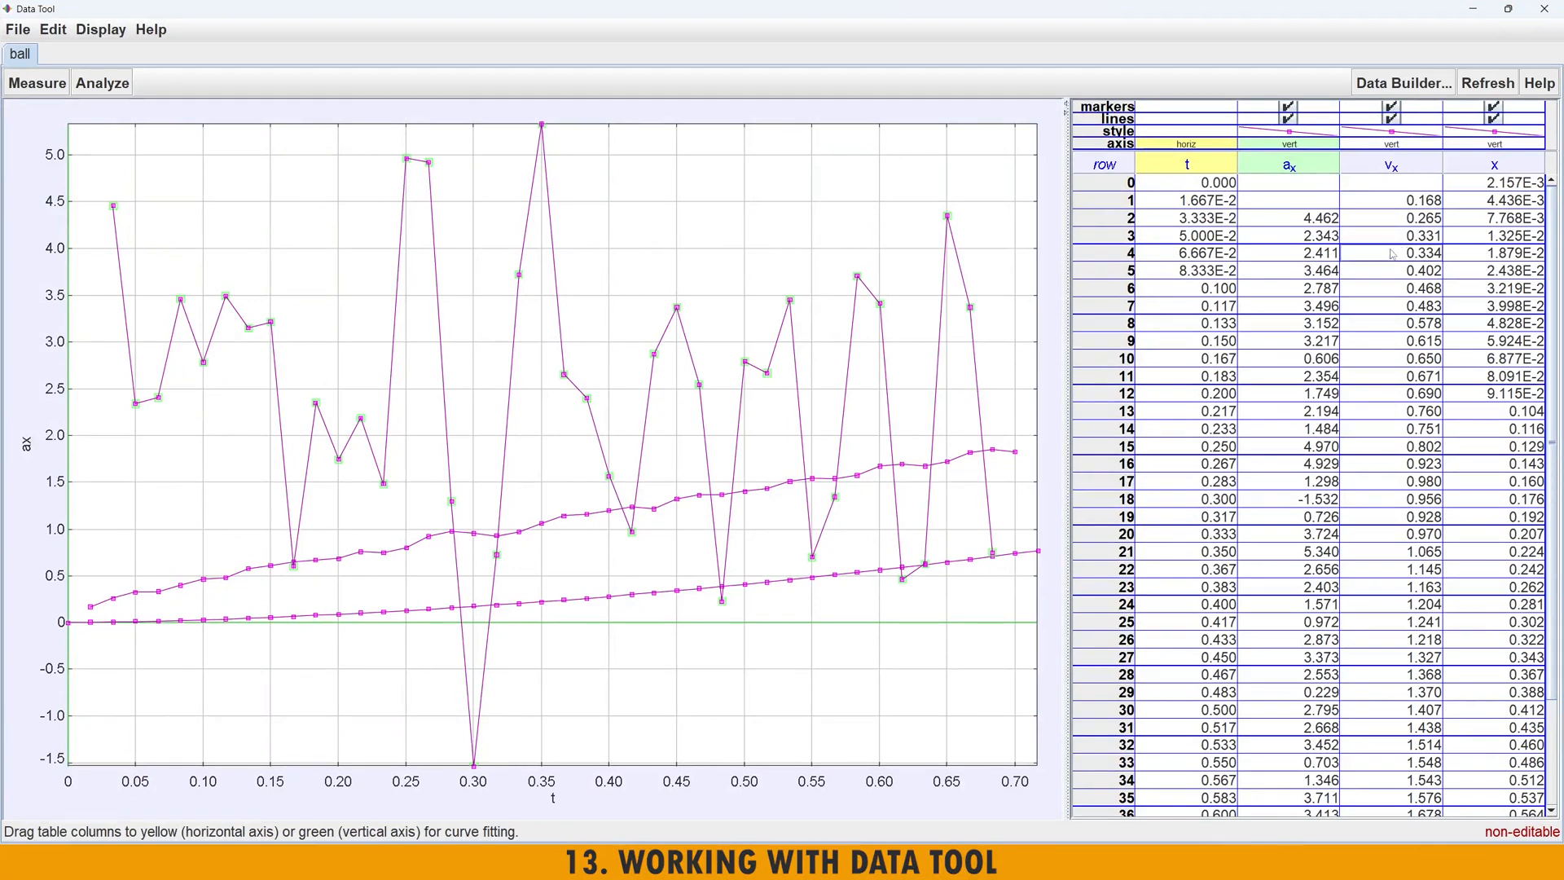
- Change both the marker colour and the line colour of the ax column to blue
{"action": "left_click", "coordinate": [1426, 200]}
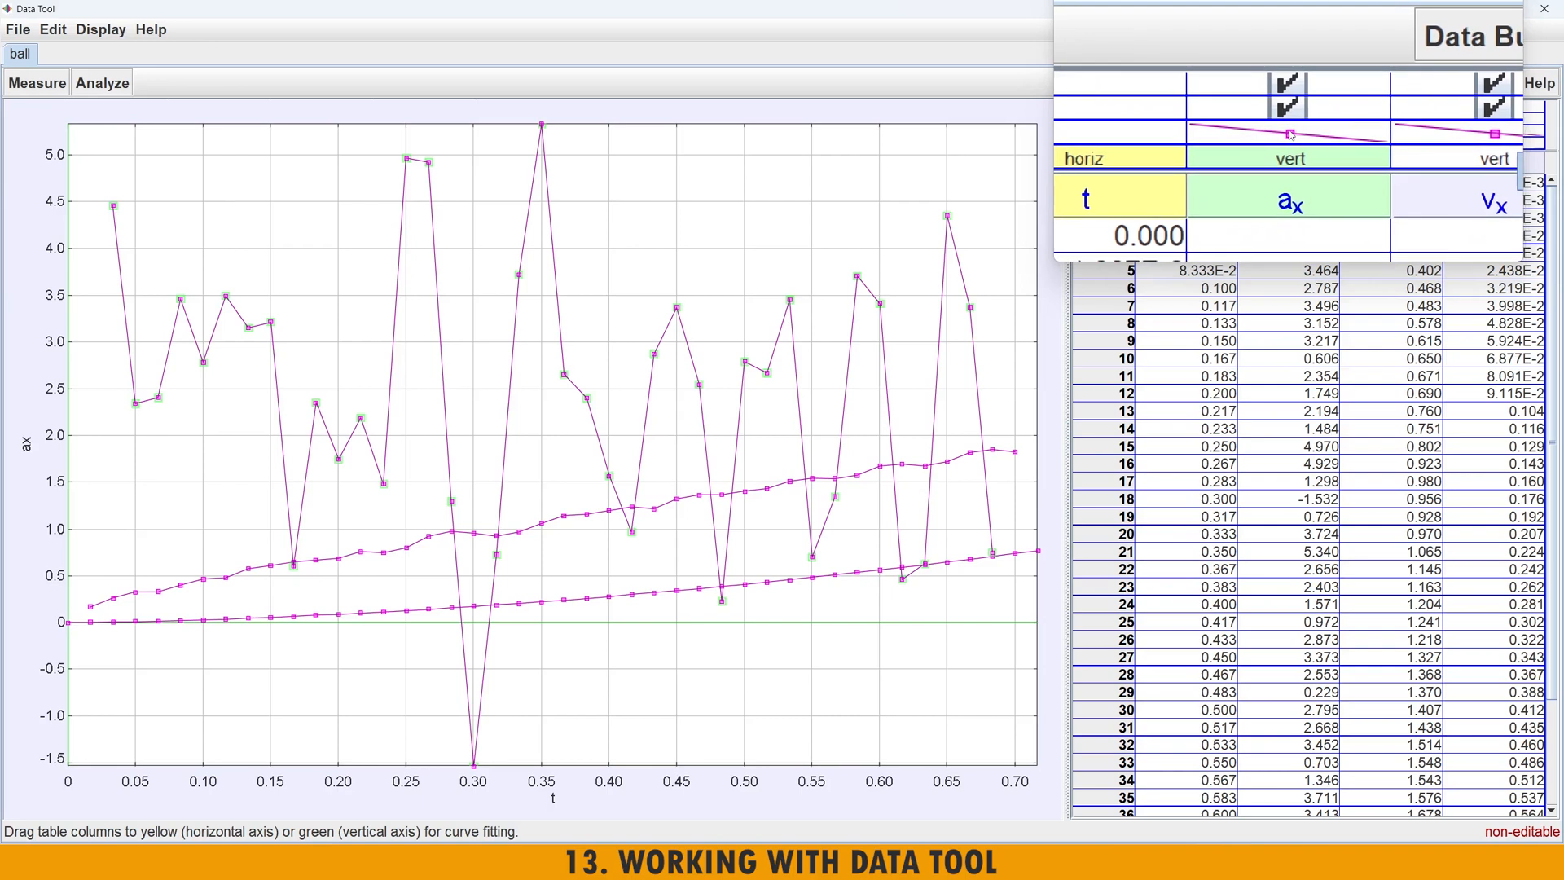
{"action": "left_click", "coordinate": [1291, 135]}
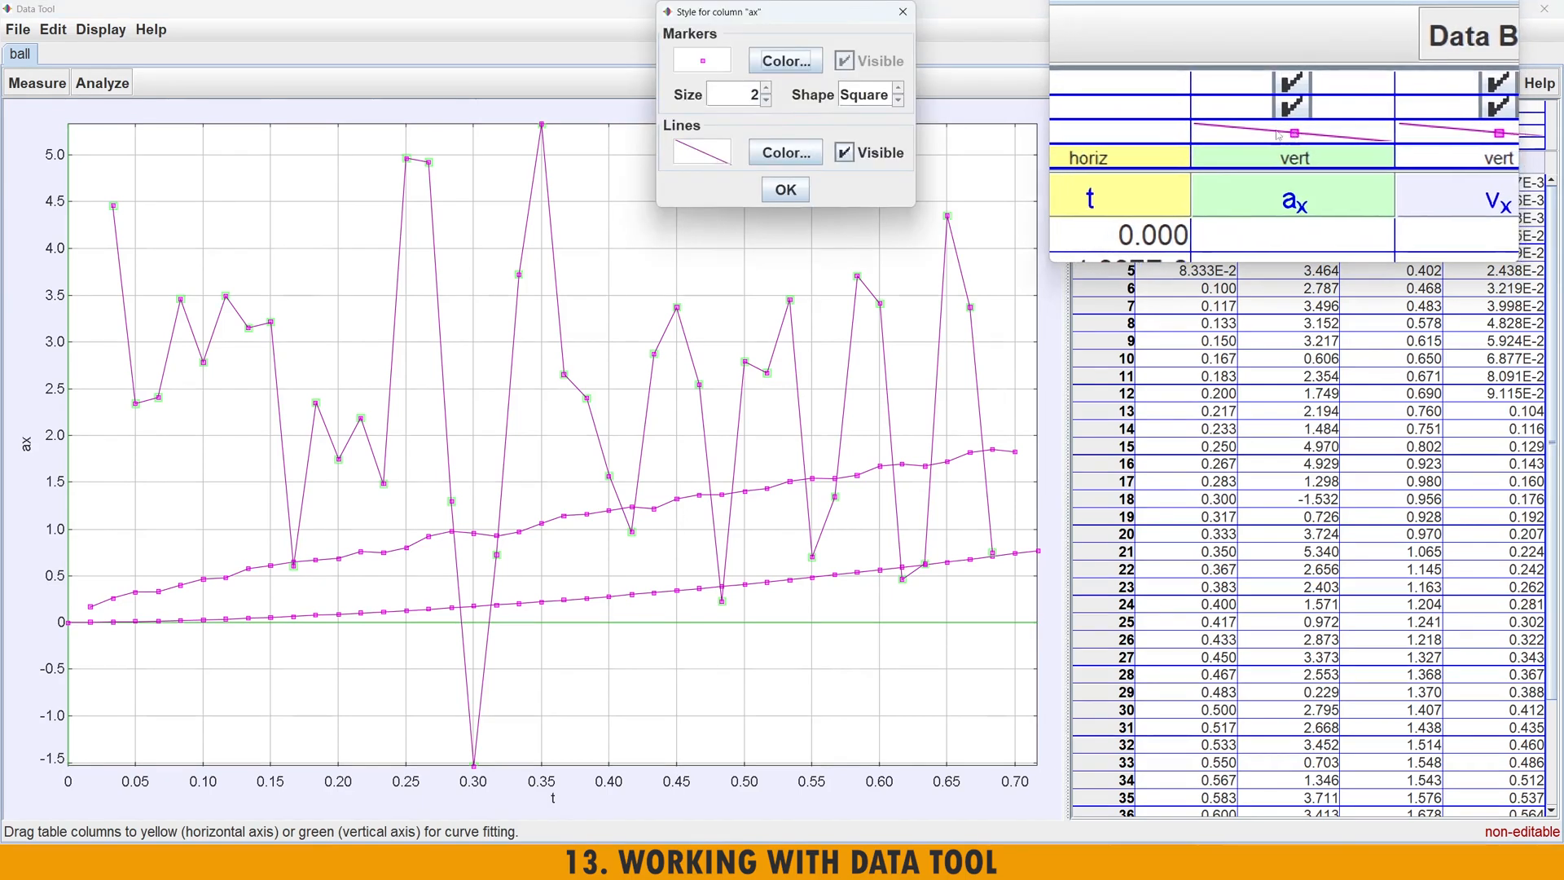
{"action": "left_click", "coordinate": [791, 67]}
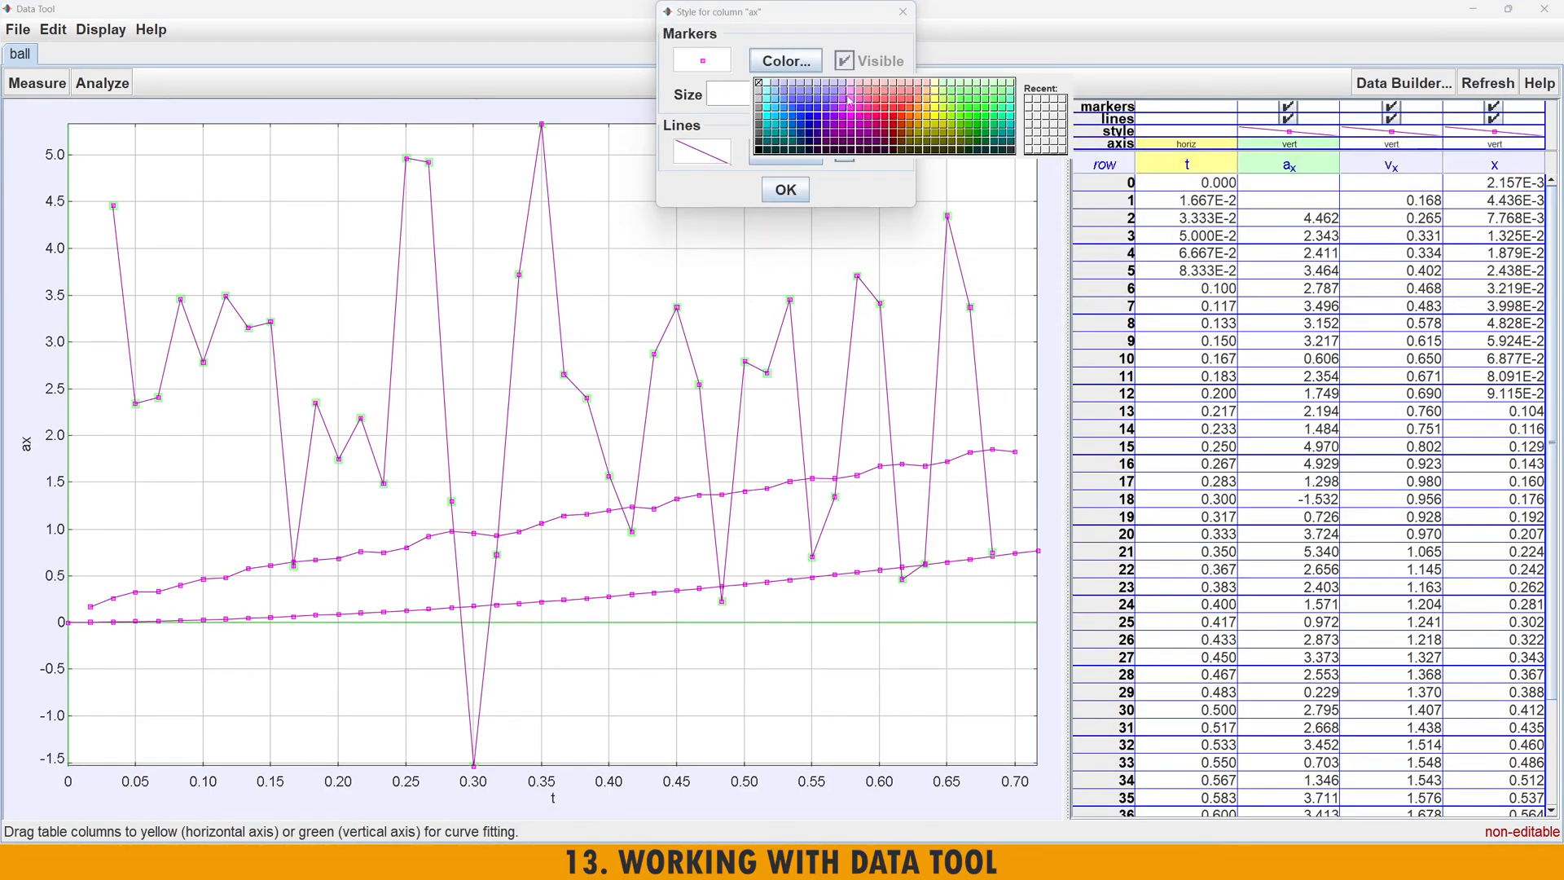
{"action": "left_click", "coordinate": [812, 112]}
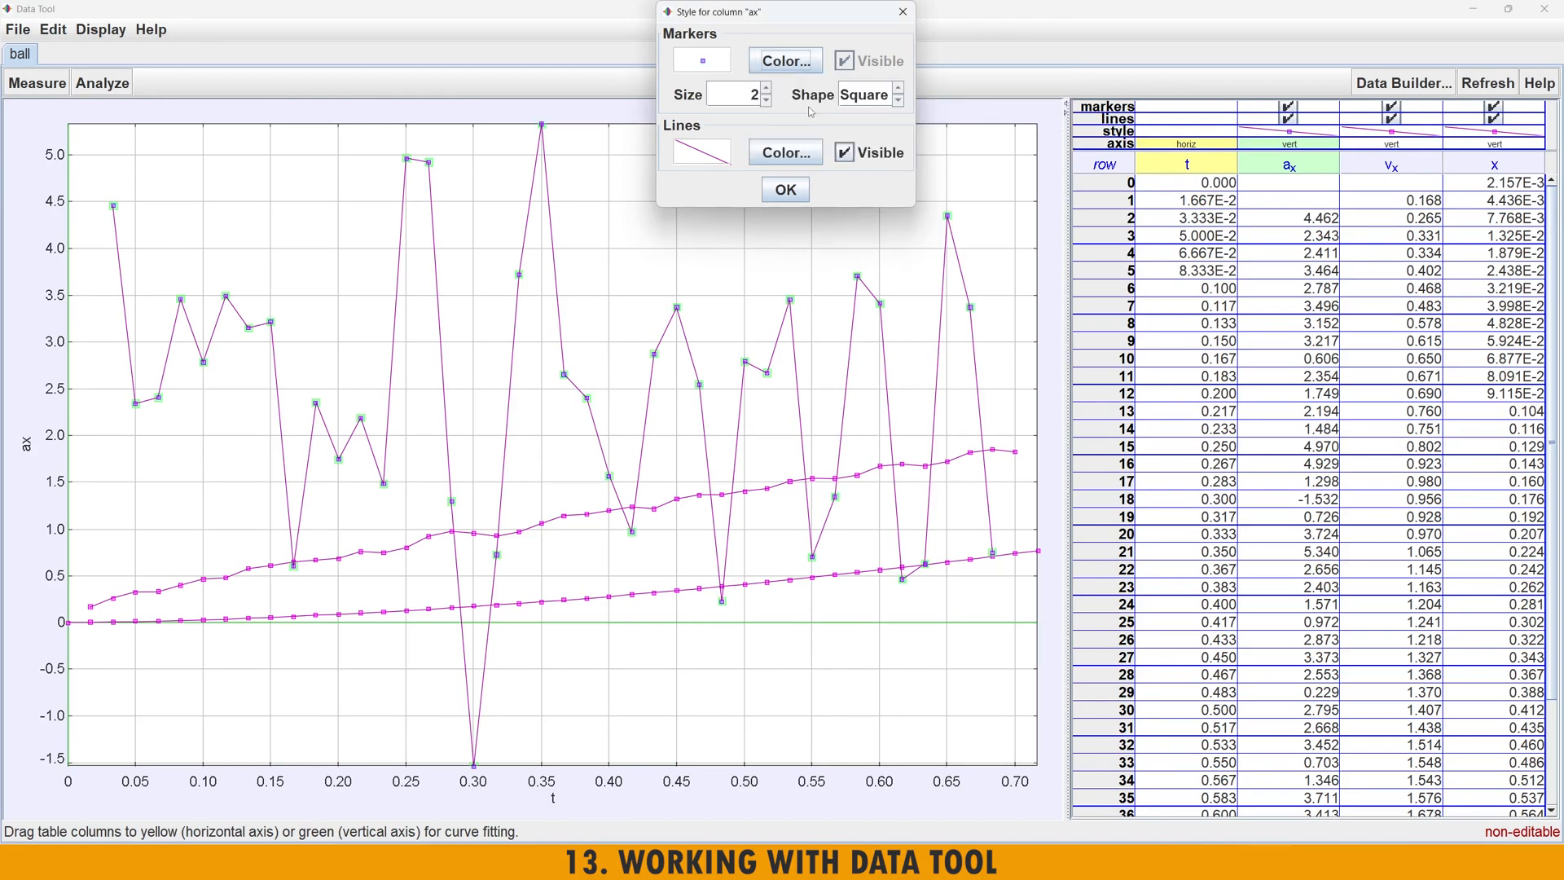
{"action": "left_click", "coordinate": [788, 194]}
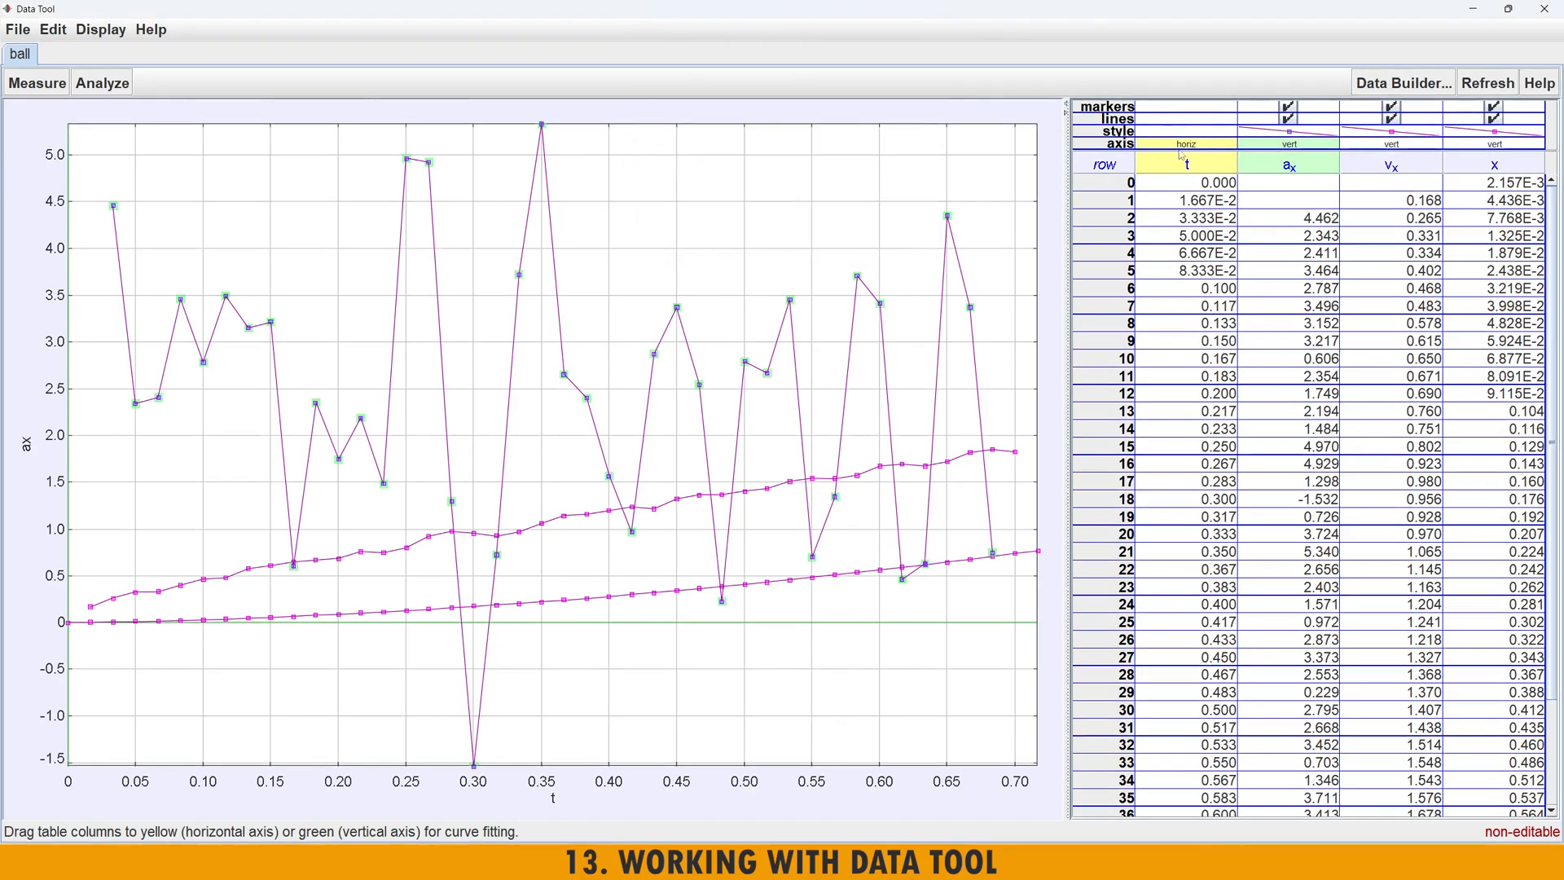
{"action": "left_click", "coordinate": [1290, 132]}
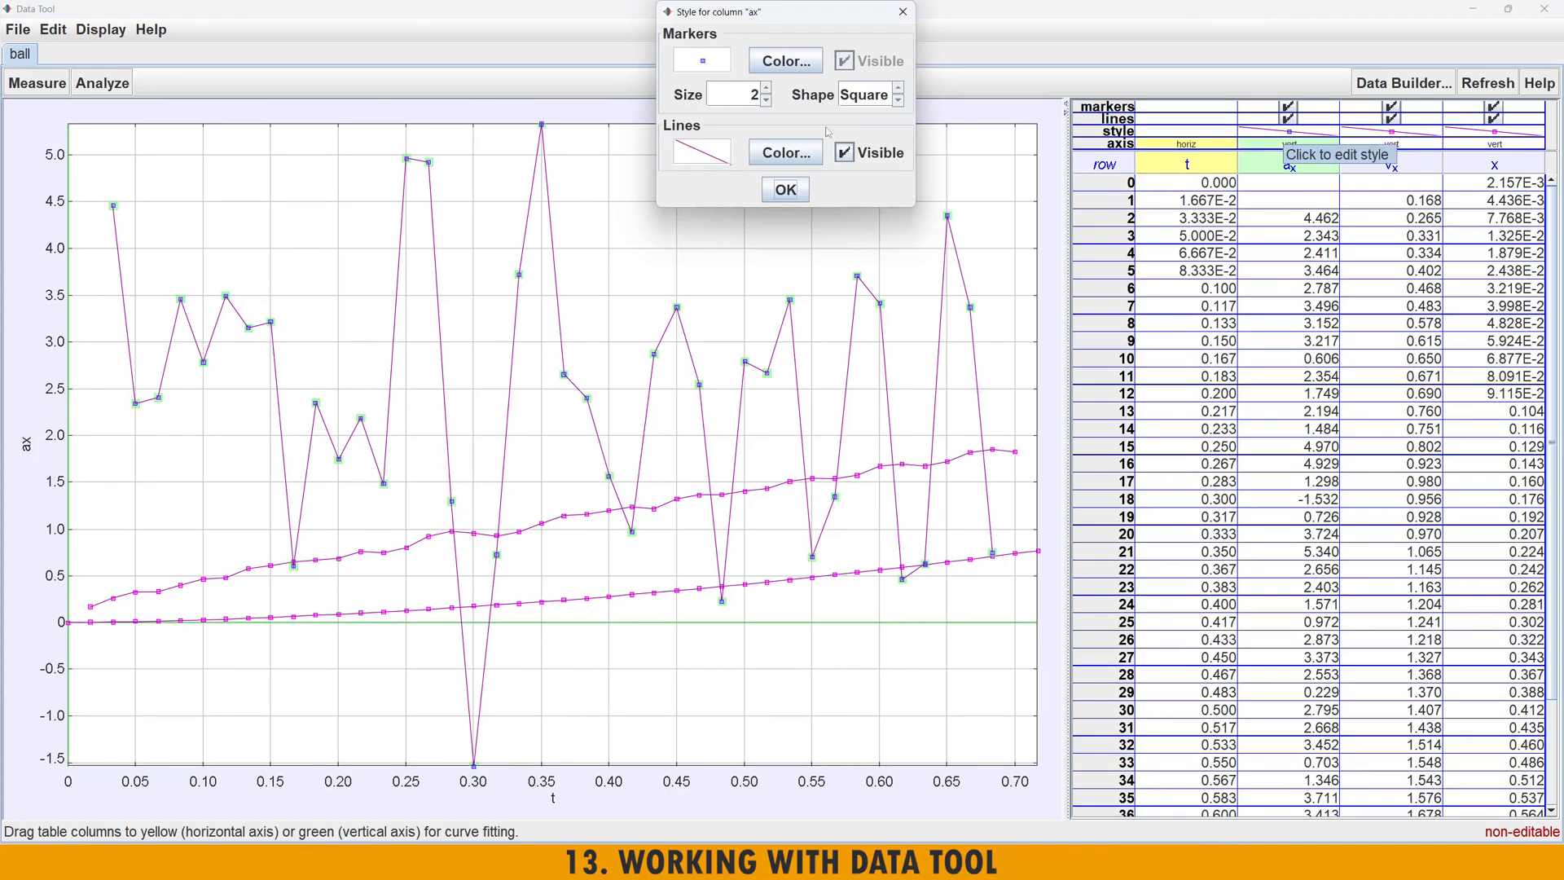
{"action": "left_click", "coordinate": [785, 153]}
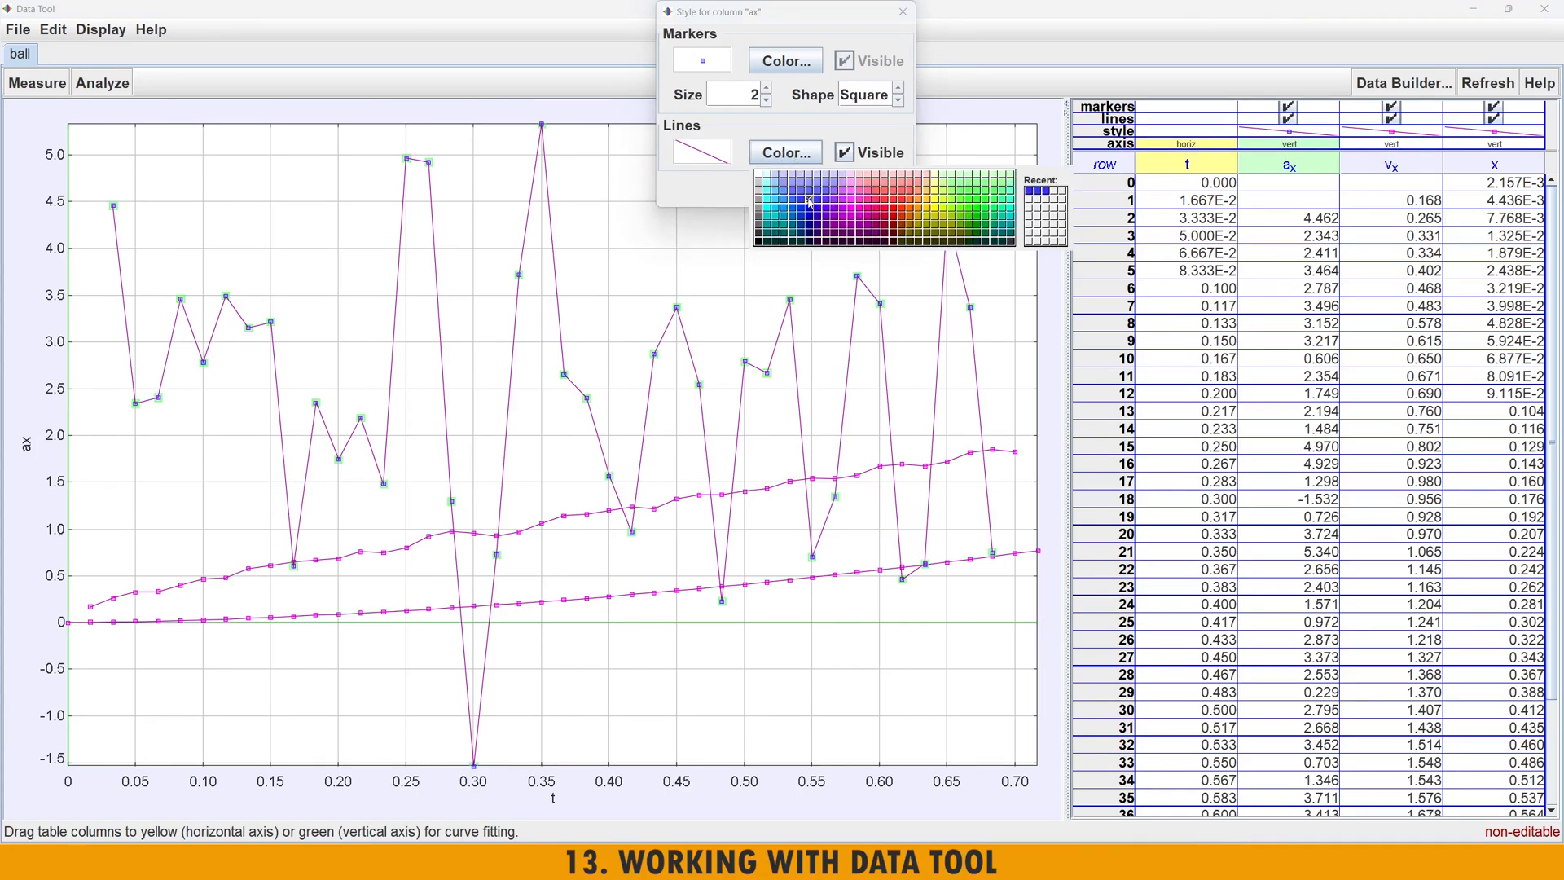
{"action": "left_click", "coordinate": [785, 182]}
{"action": "left_click", "coordinate": [787, 193]}
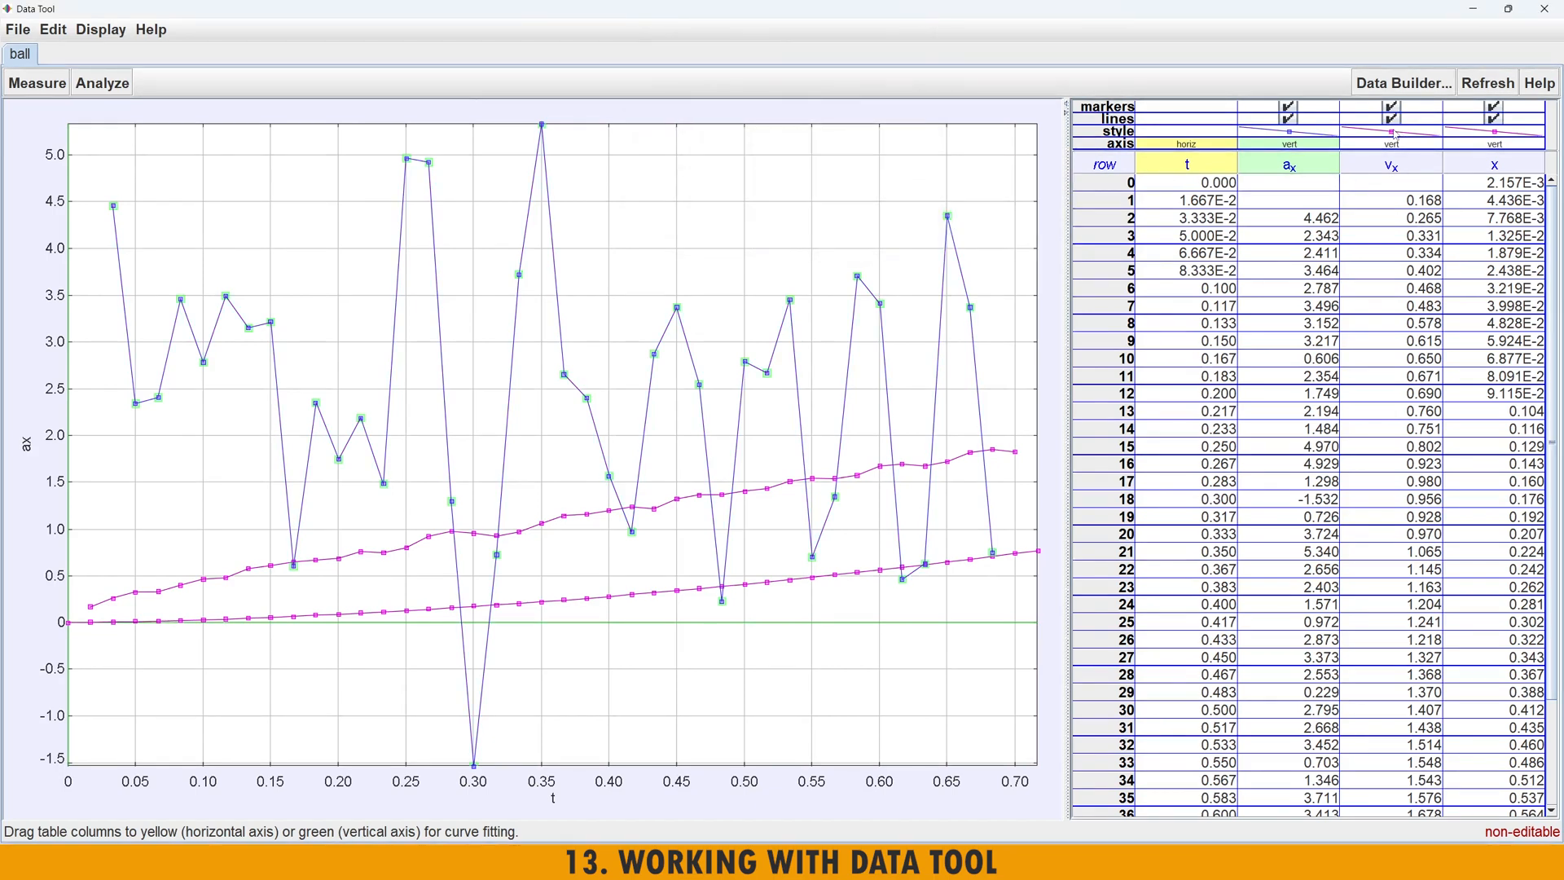
- Change both the marker colour and the line colour of the vx column to orange
{"action": "left_click", "coordinate": [1393, 132]}
{"action": "left_click", "coordinate": [798, 62]}
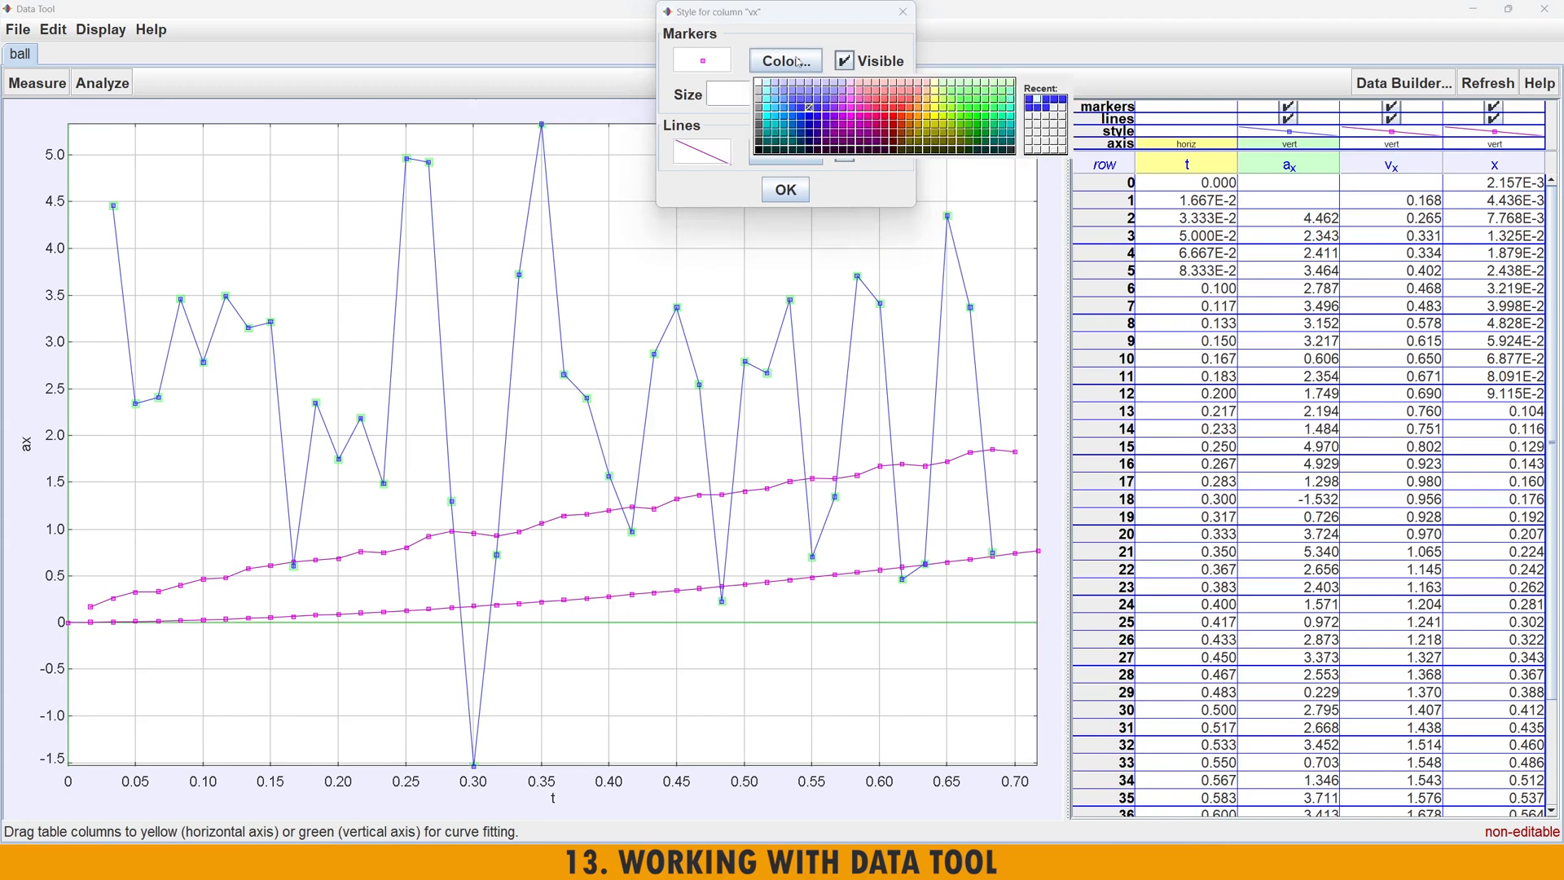
{"action": "left_click", "coordinate": [913, 123]}
{"action": "left_click", "coordinate": [801, 153]}
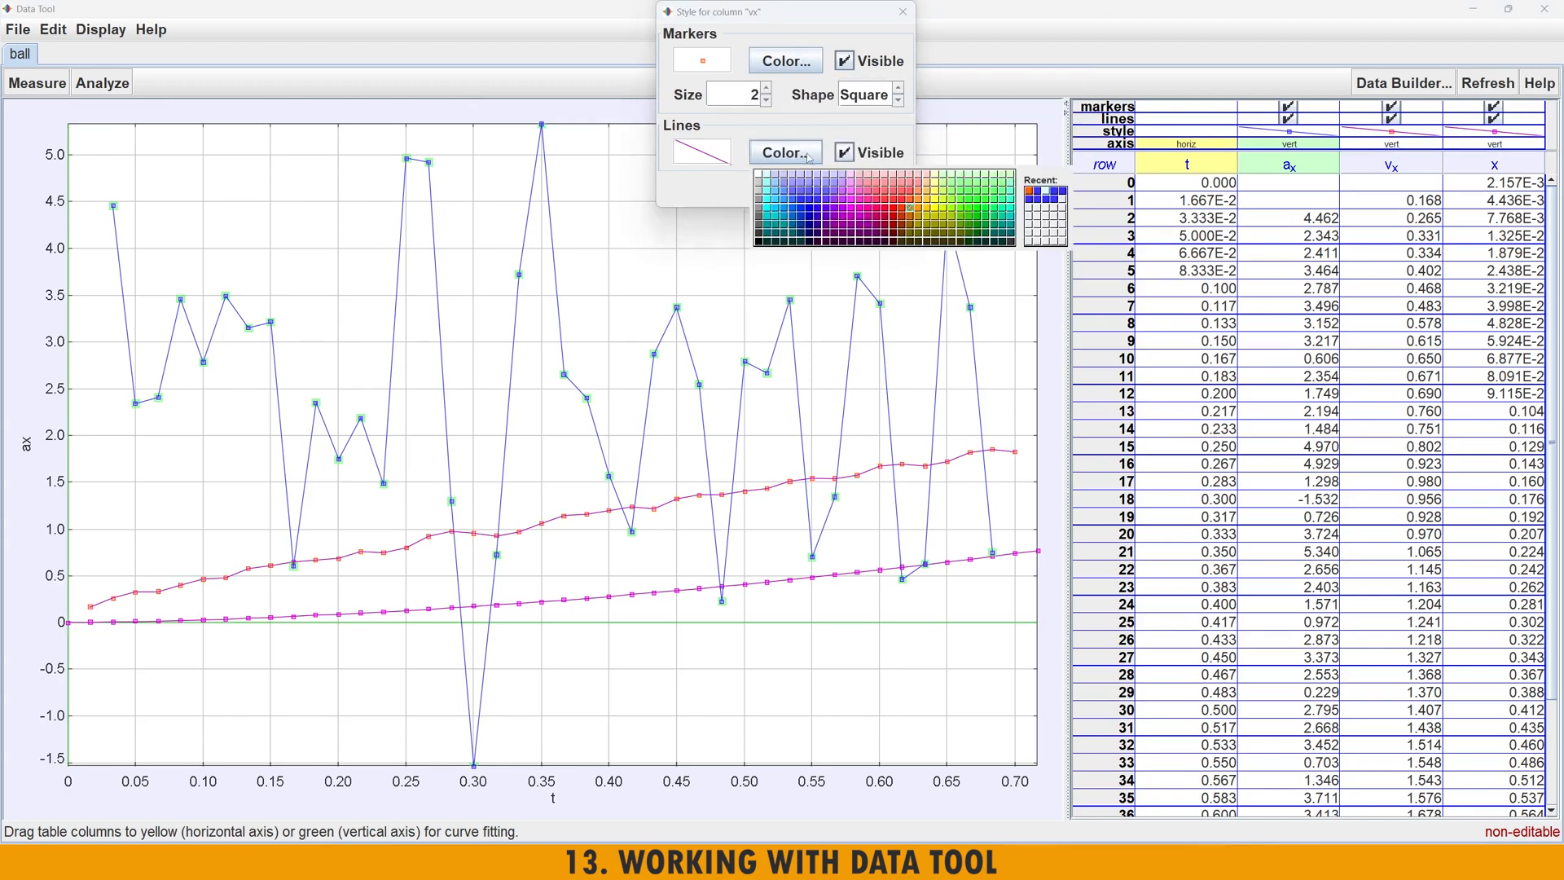
{"action": "left_click", "coordinate": [902, 214]}
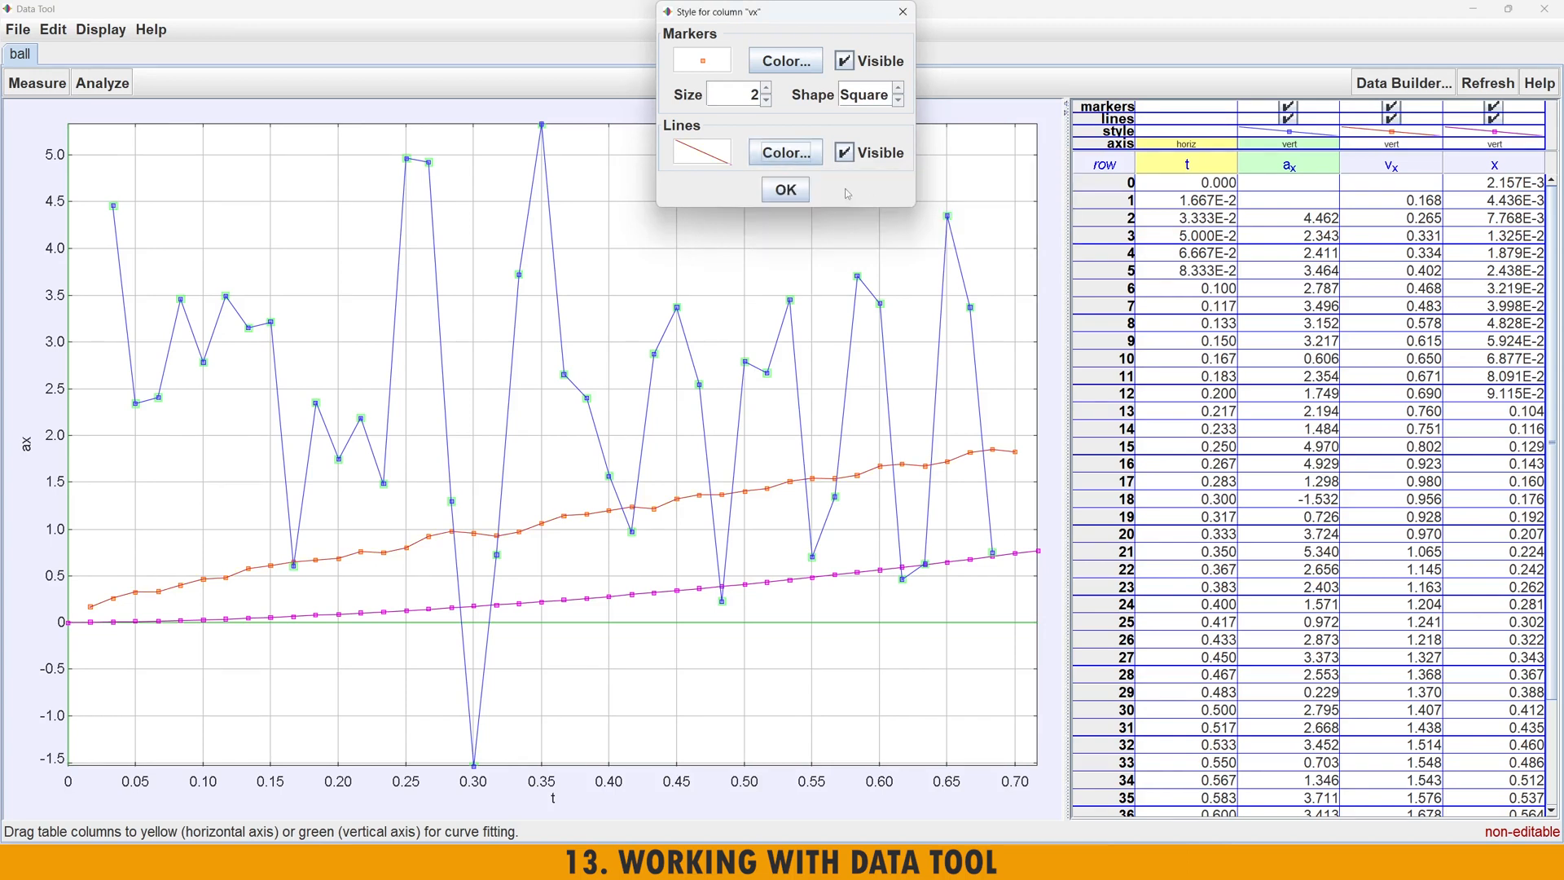
{"action": "left_click", "coordinate": [792, 193]}
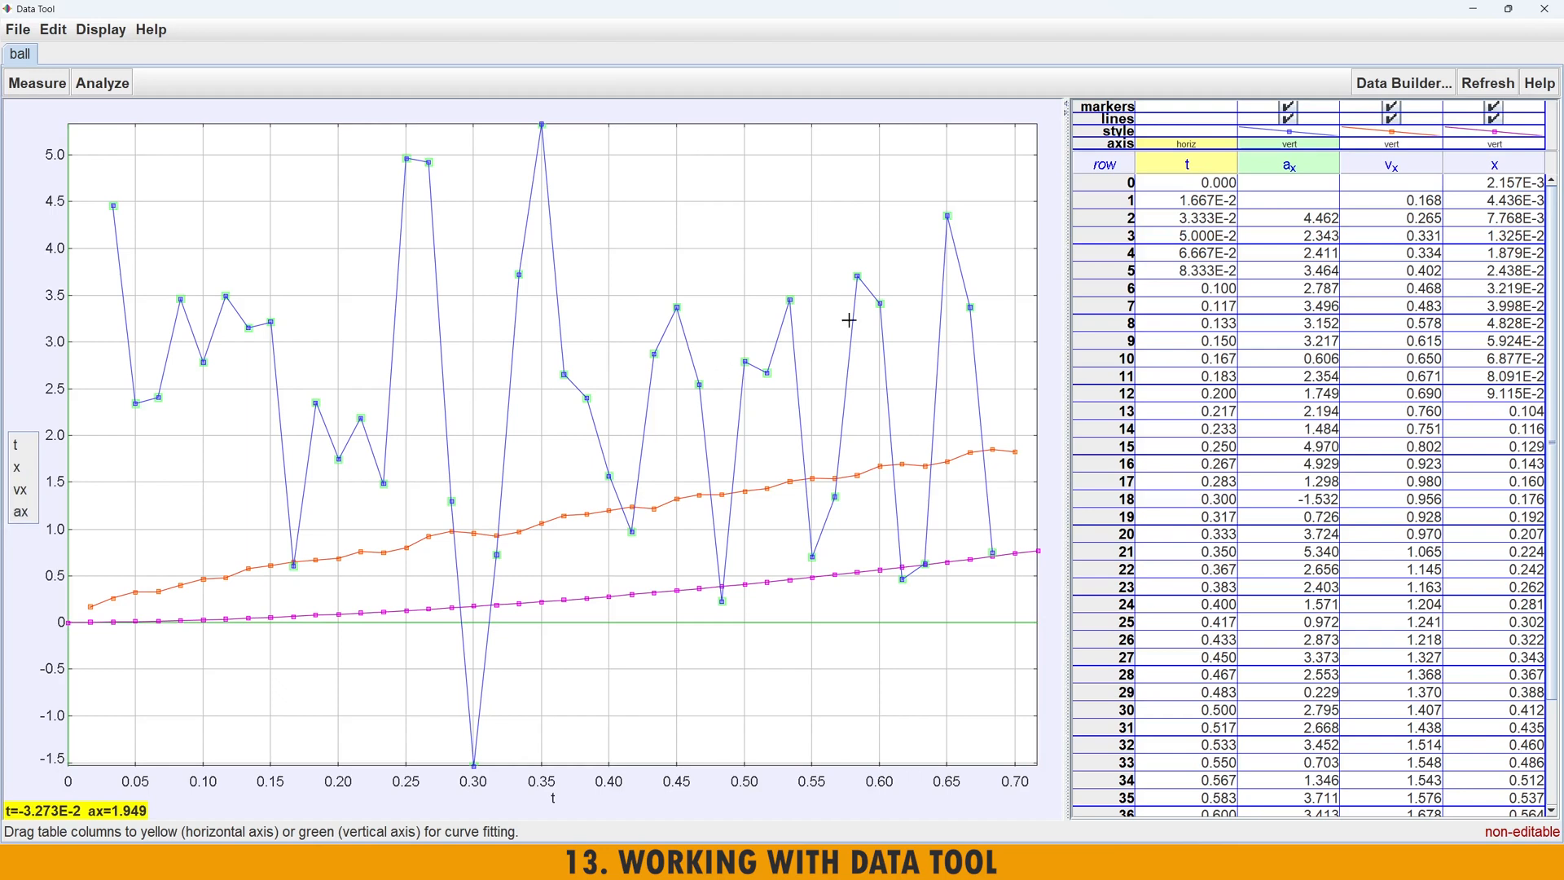
- Cut the vx and x columns from the data table, keeping only t and ax
{"action": "left_click", "coordinate": [1176, 259]}
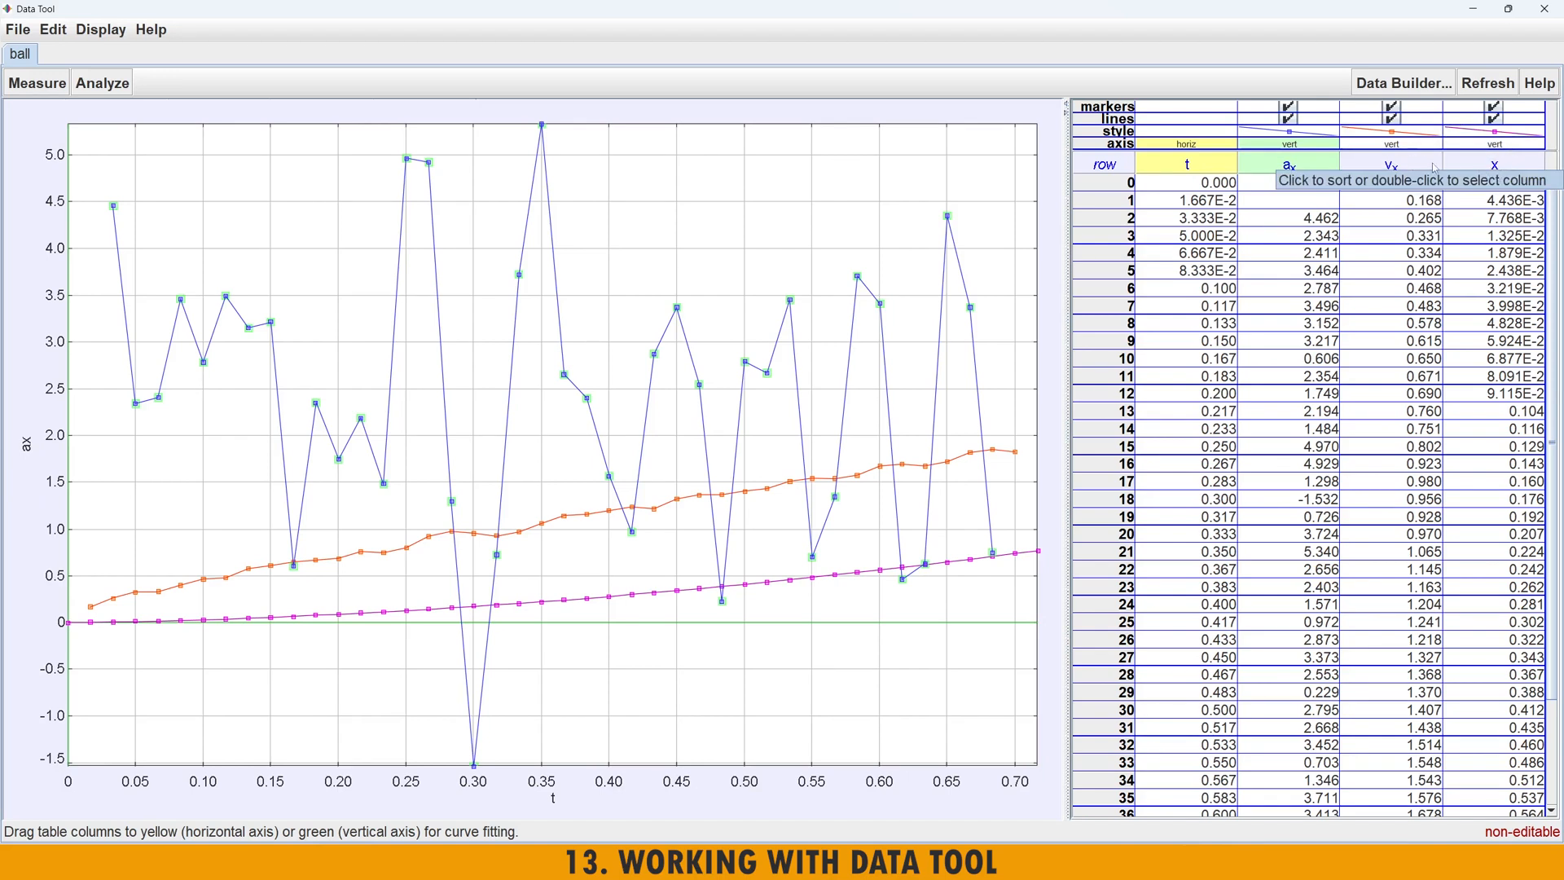
{"action": "right_click", "coordinate": [1474, 165]}
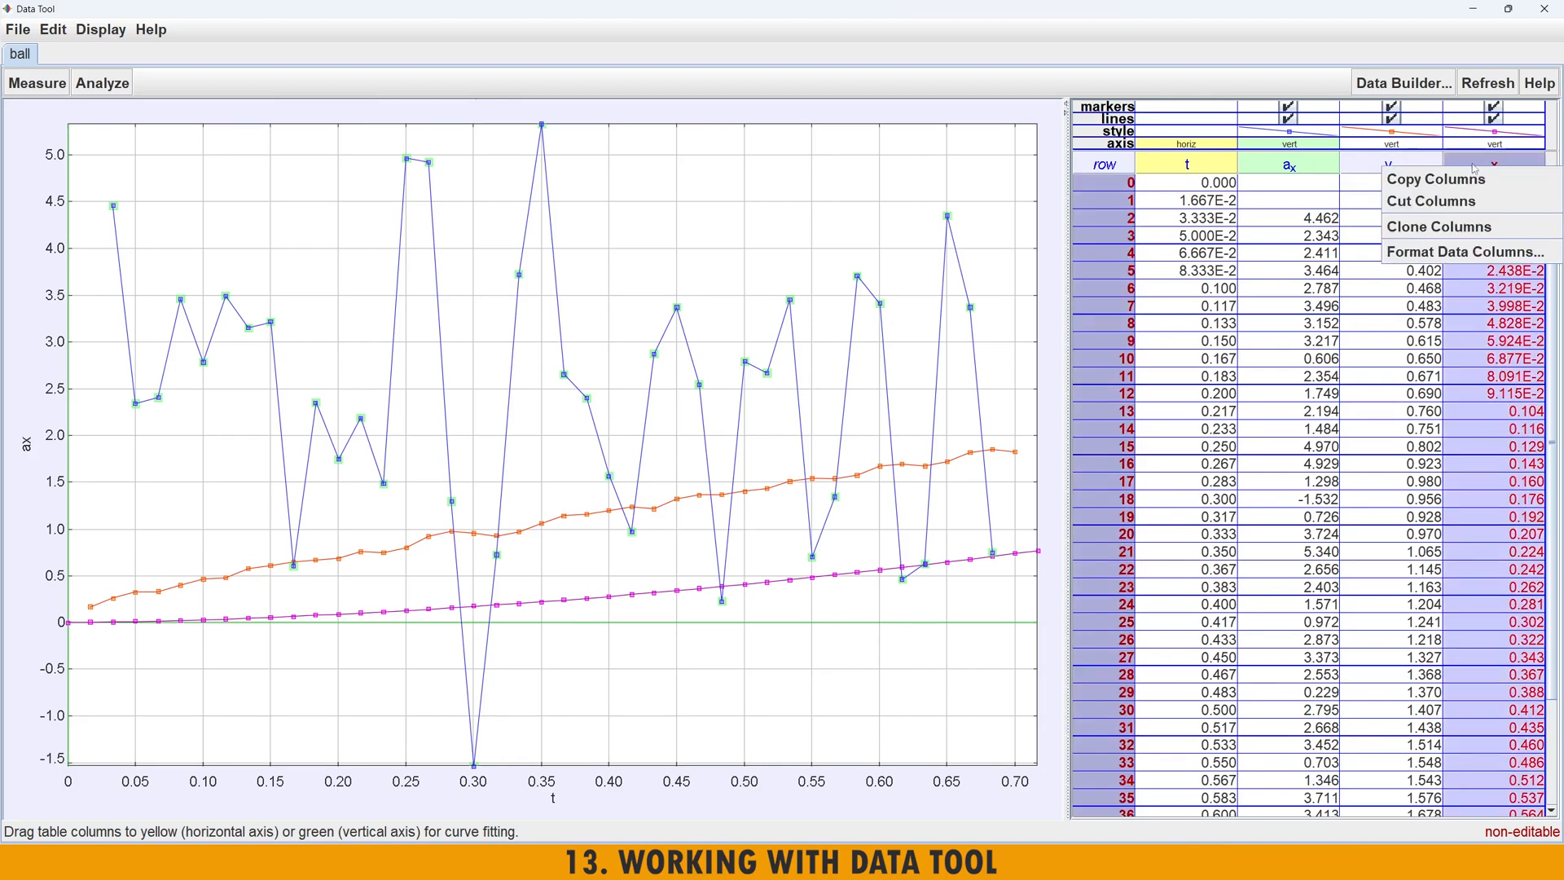
{"action": "left_click", "coordinate": [1405, 166]}
{"action": "right_click", "coordinate": [1405, 166]}
{"action": "left_click", "coordinate": [1278, 166]}
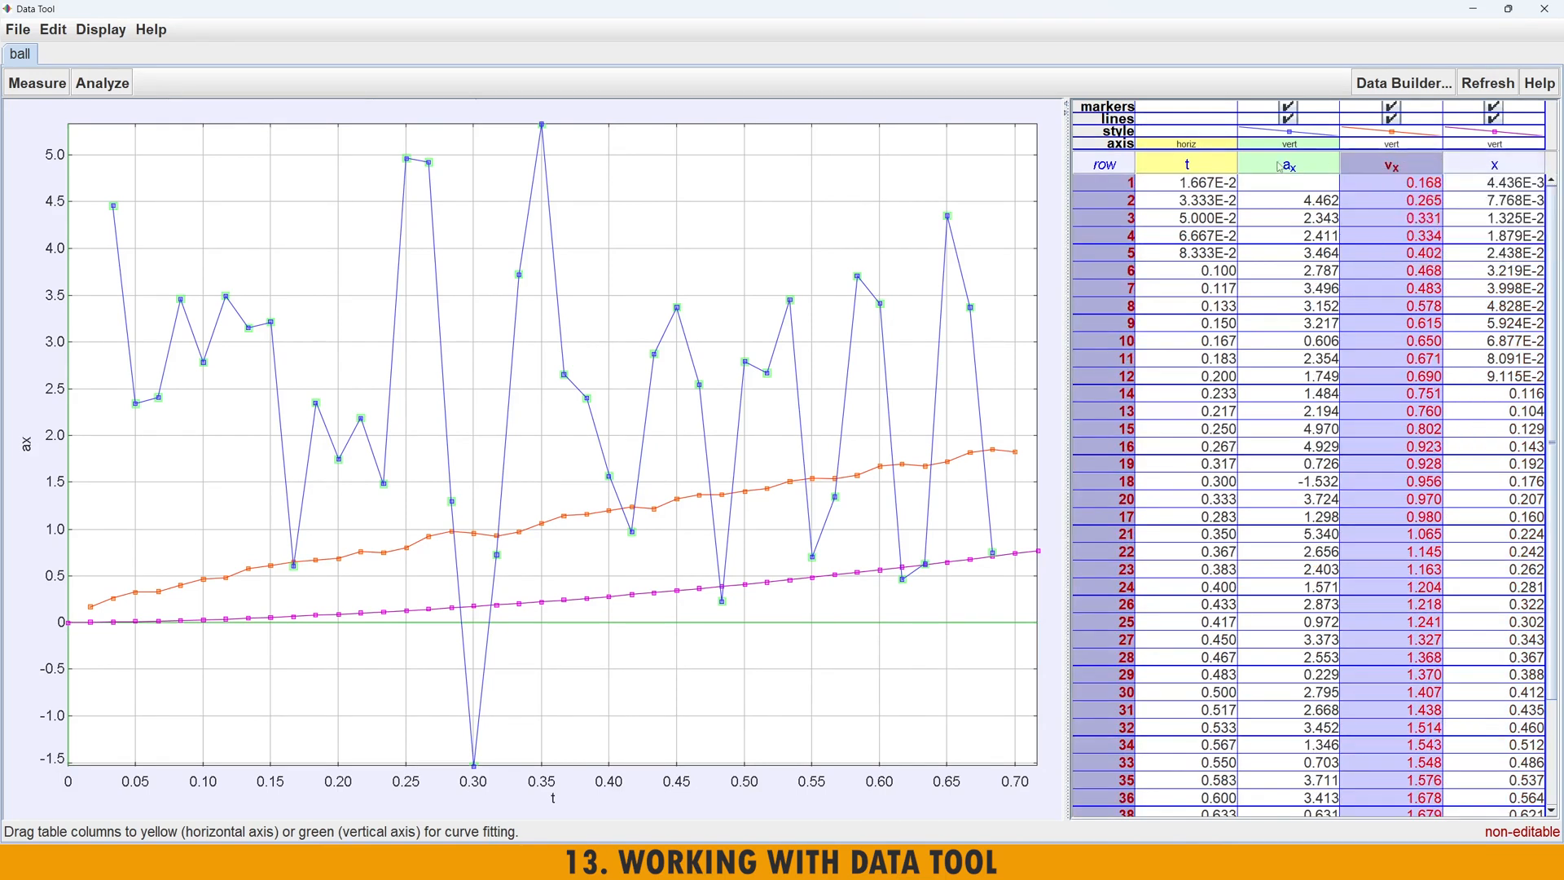
{"action": "left_click", "coordinate": [1281, 166]}
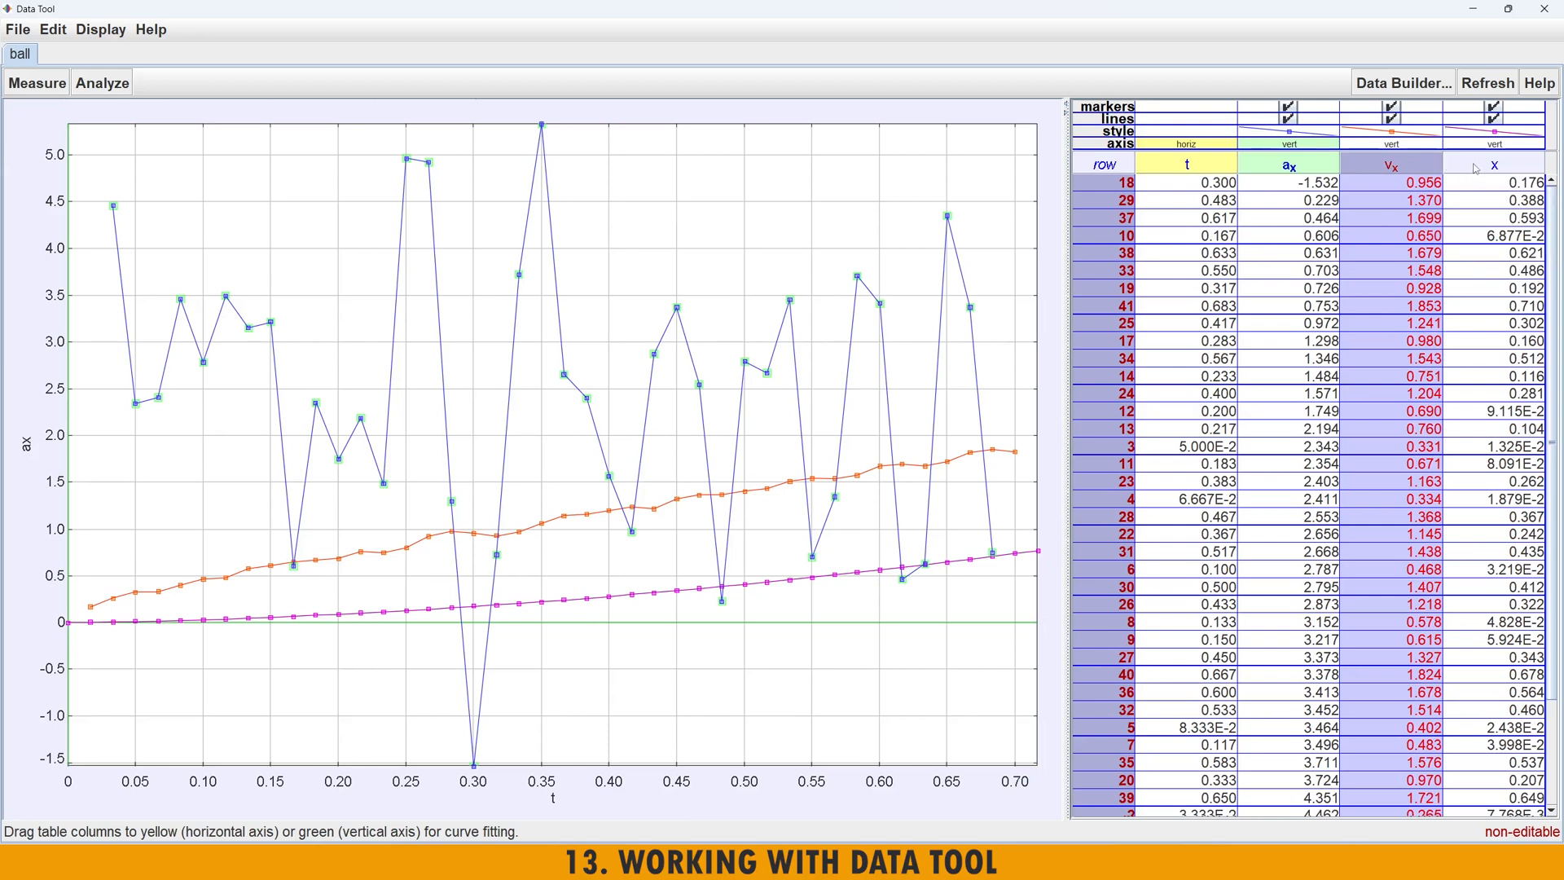
{"action": "right_click", "coordinate": [1423, 170]}
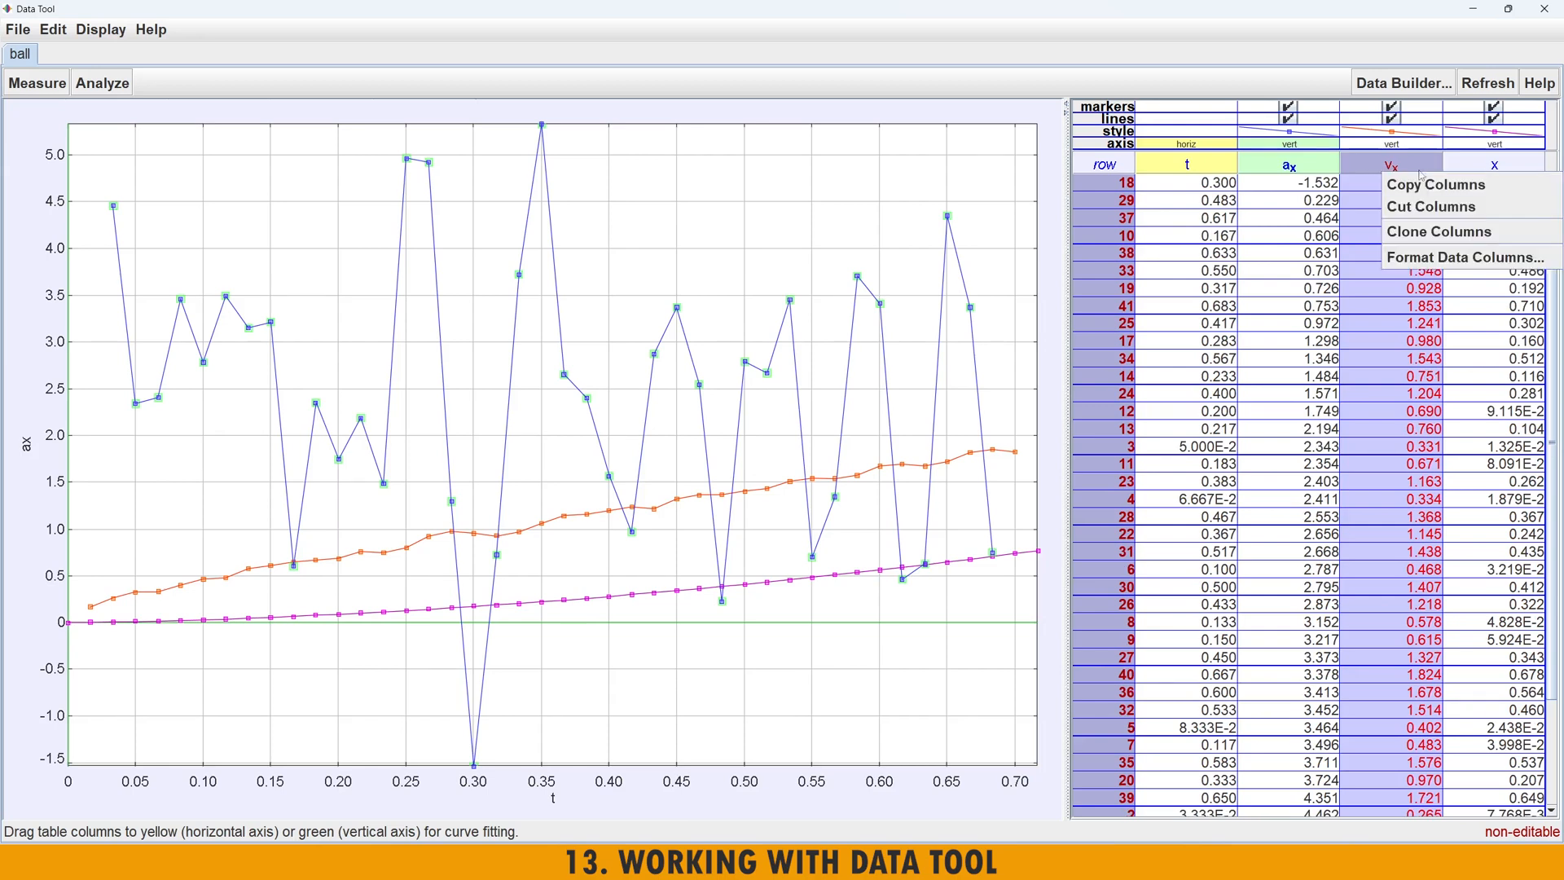
{"action": "left_click", "coordinate": [1424, 211]}
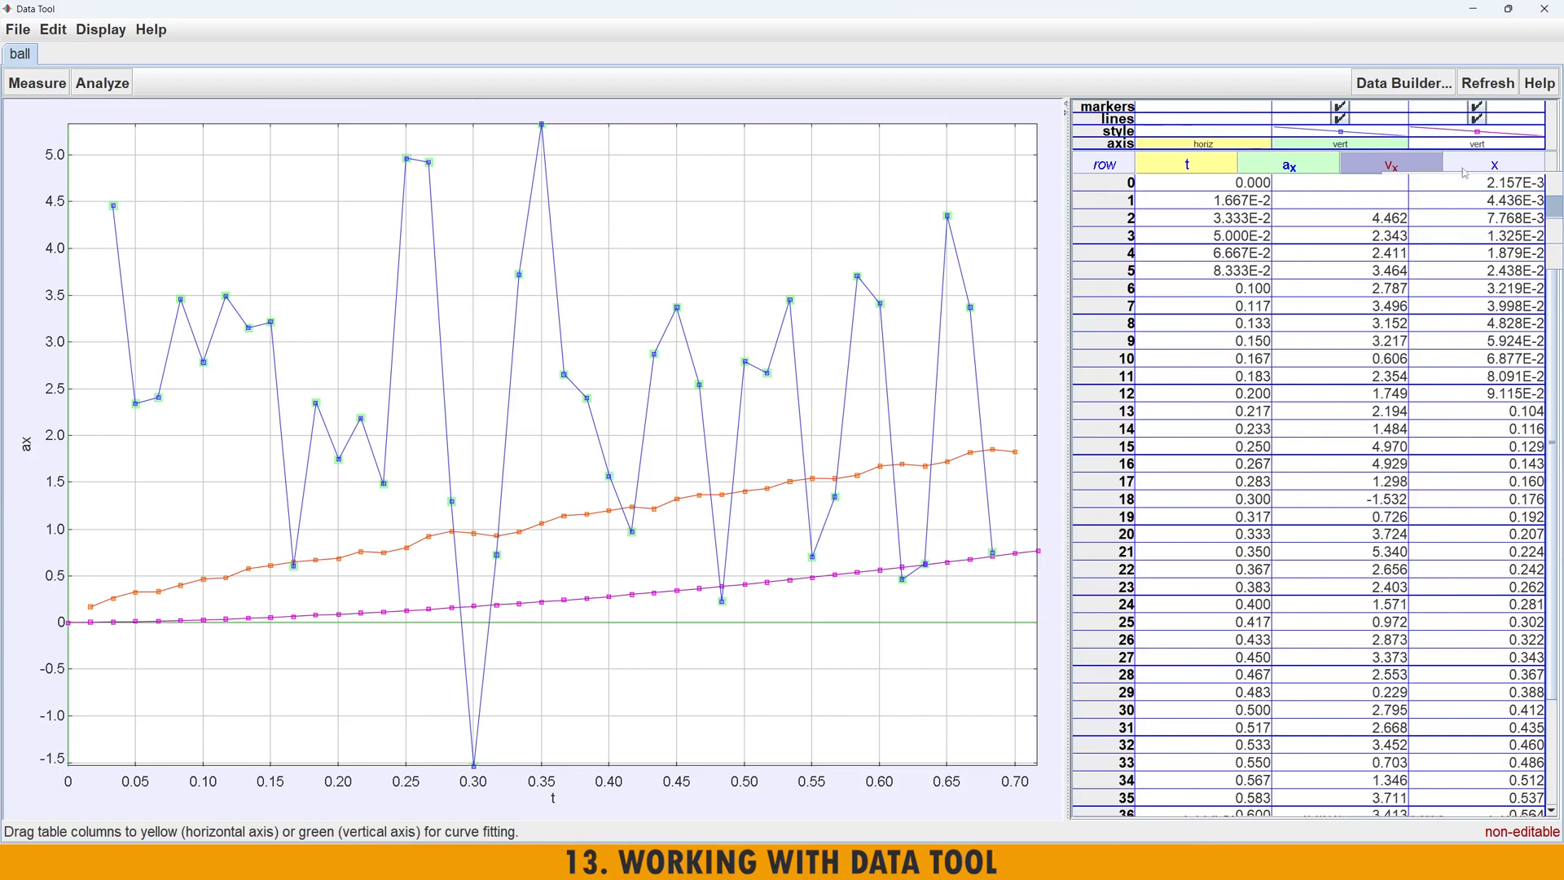
{"action": "right_click", "coordinate": [1469, 168]}
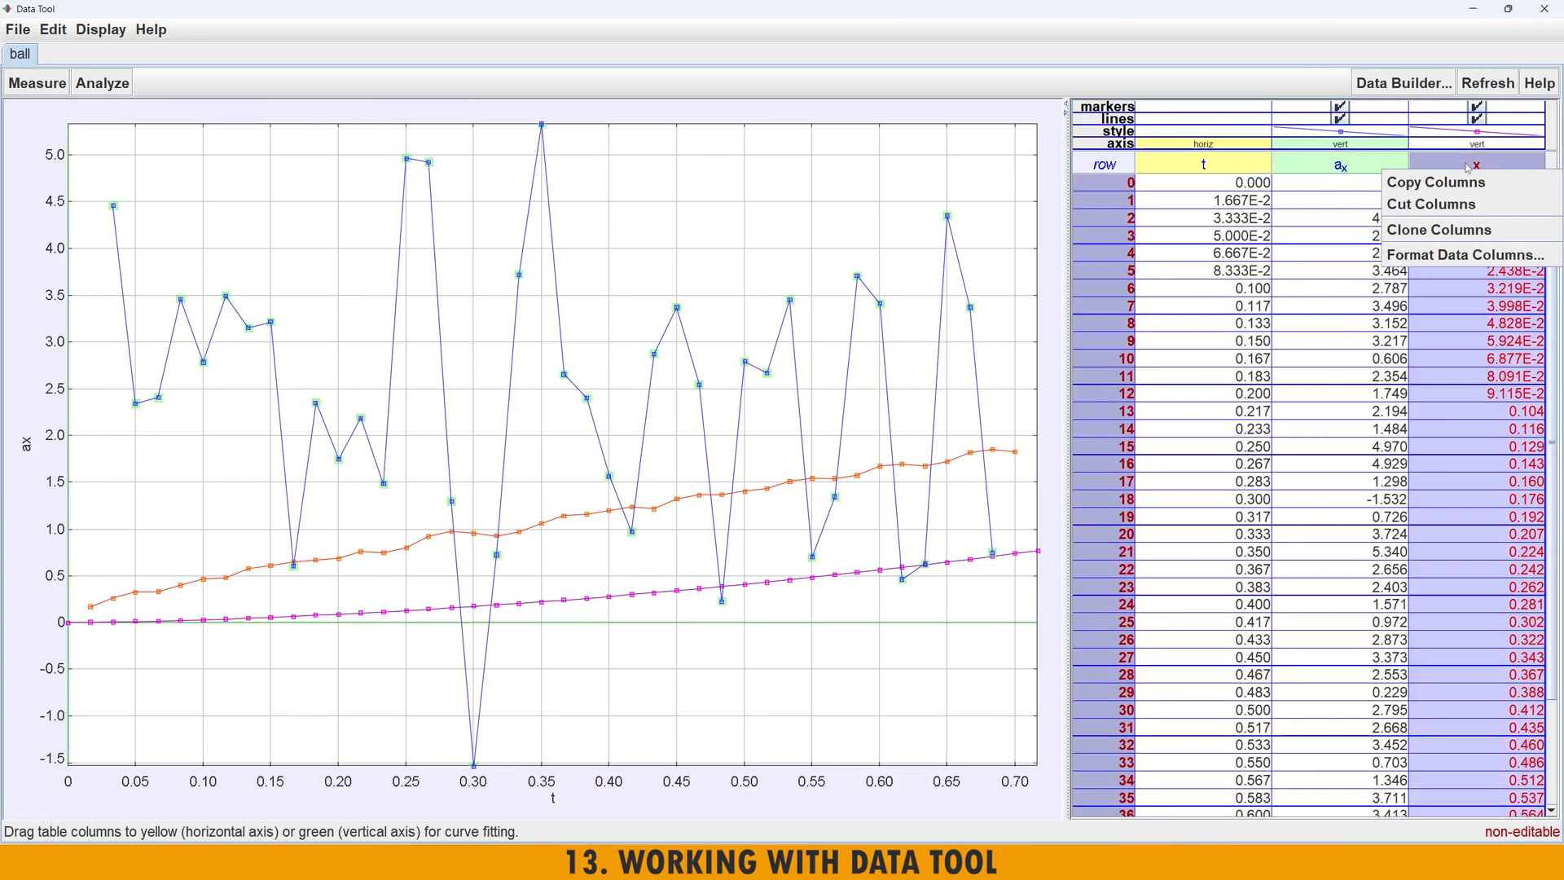
{"action": "left_click", "coordinate": [1431, 206]}
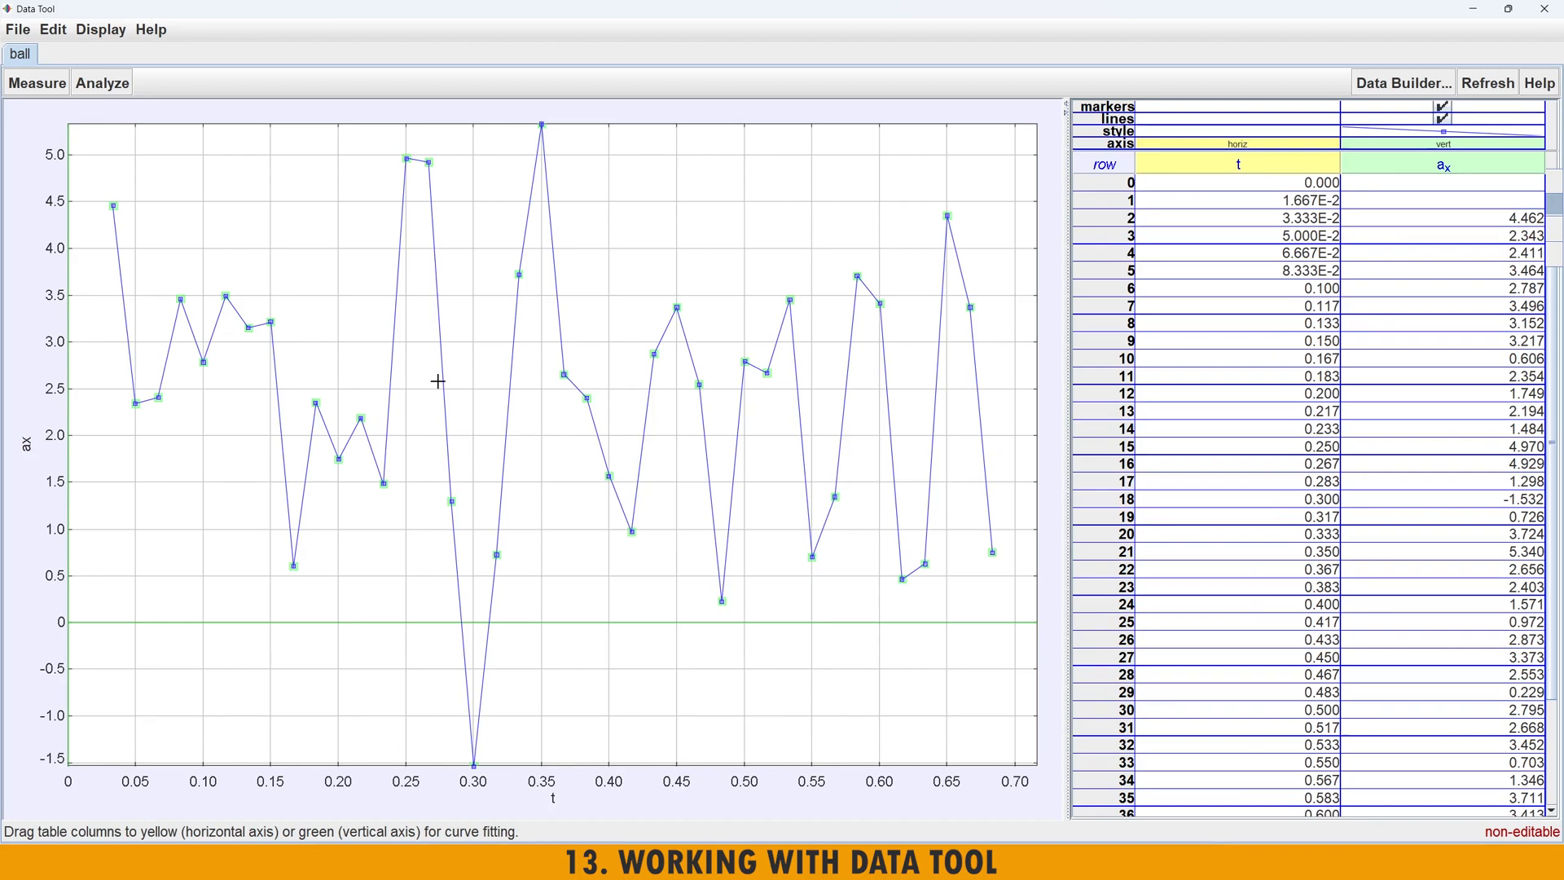
- Minimize the Data Tool to view the tracked ball in the main window, and bring it back maximized
{"action": "left_click", "coordinate": [1509, 11]}
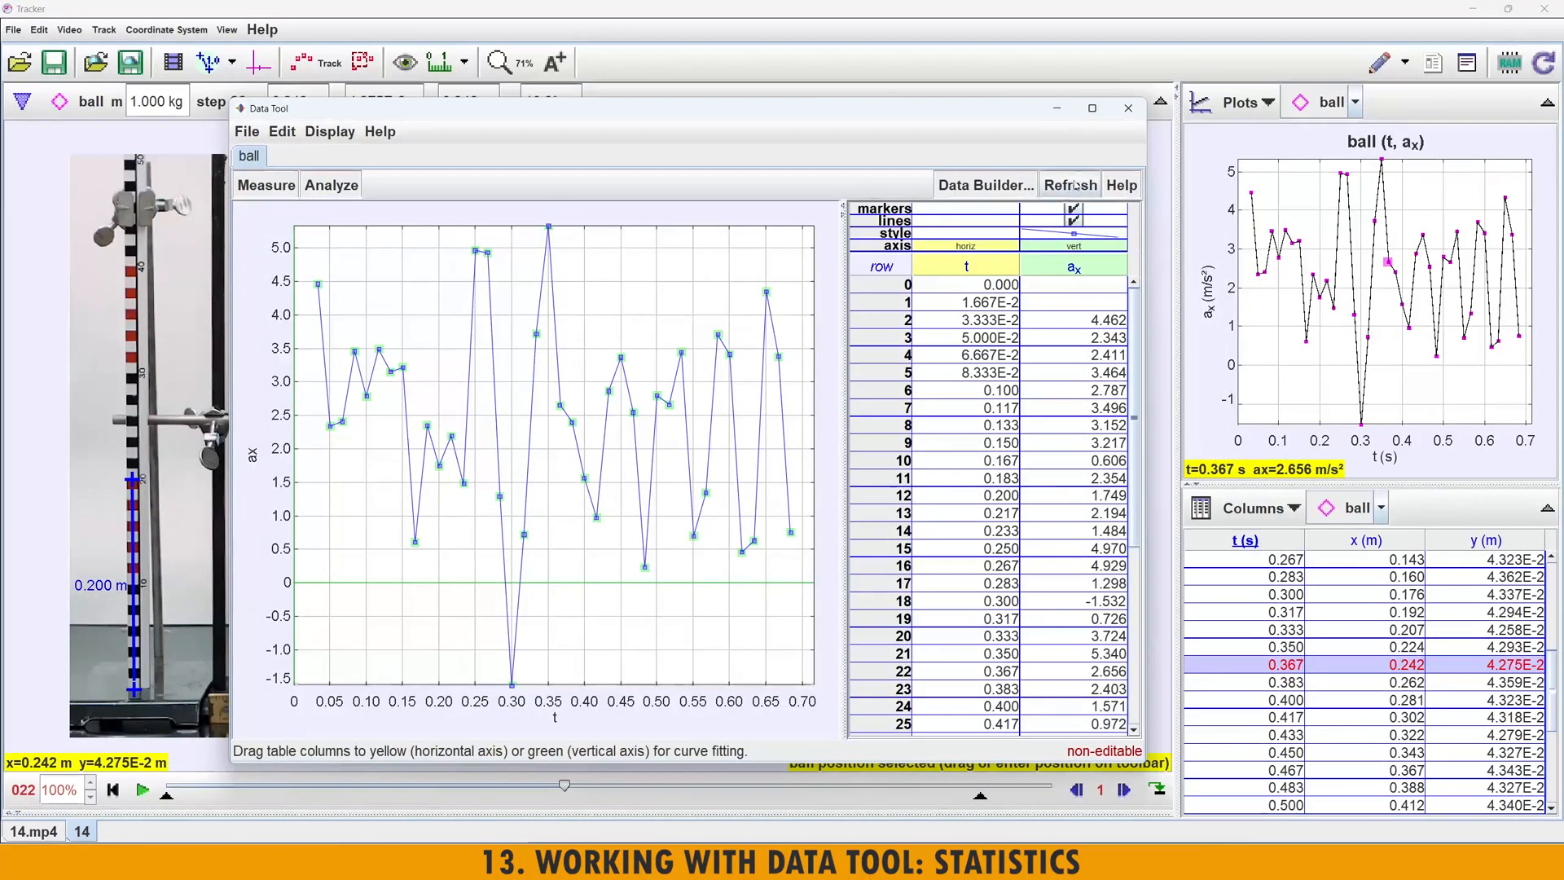
{"action": "mouse_move", "coordinate": [1001, 112]}
{"action": "left_mouse_down"}
{"action": "mouse_move", "coordinate": [1210, 244]}
{"action": "mouse_move", "coordinate": [1128, 413]}
{"action": "mouse_move", "coordinate": [981, 133]}
{"action": "left_mouse_up"}
{"action": "left_click", "coordinate": [1047, 130]}
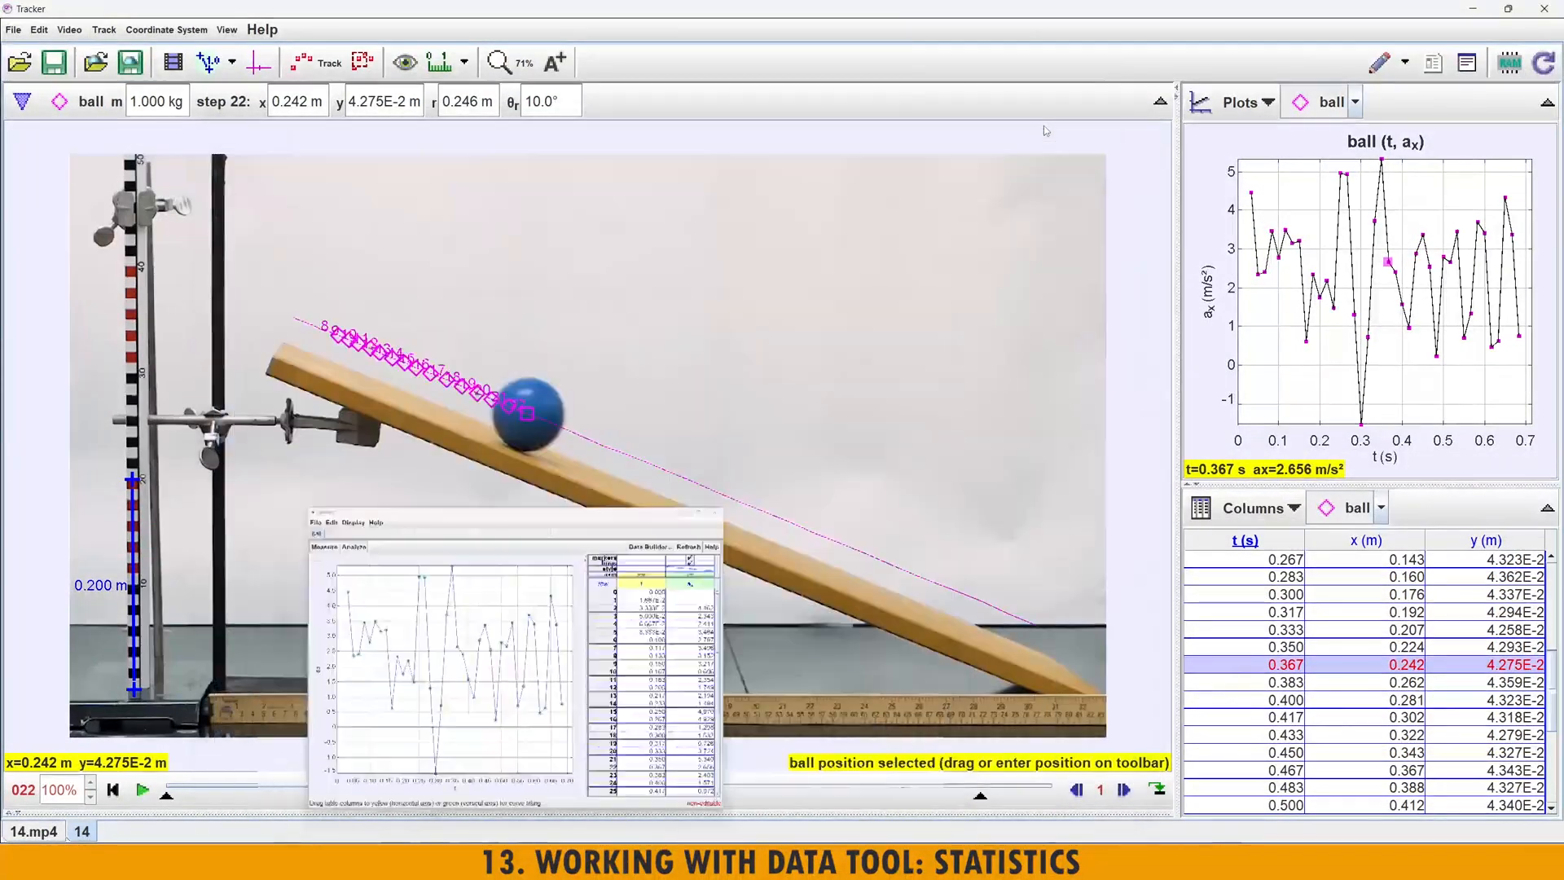
{"action": "left_click", "coordinate": [528, 421]}
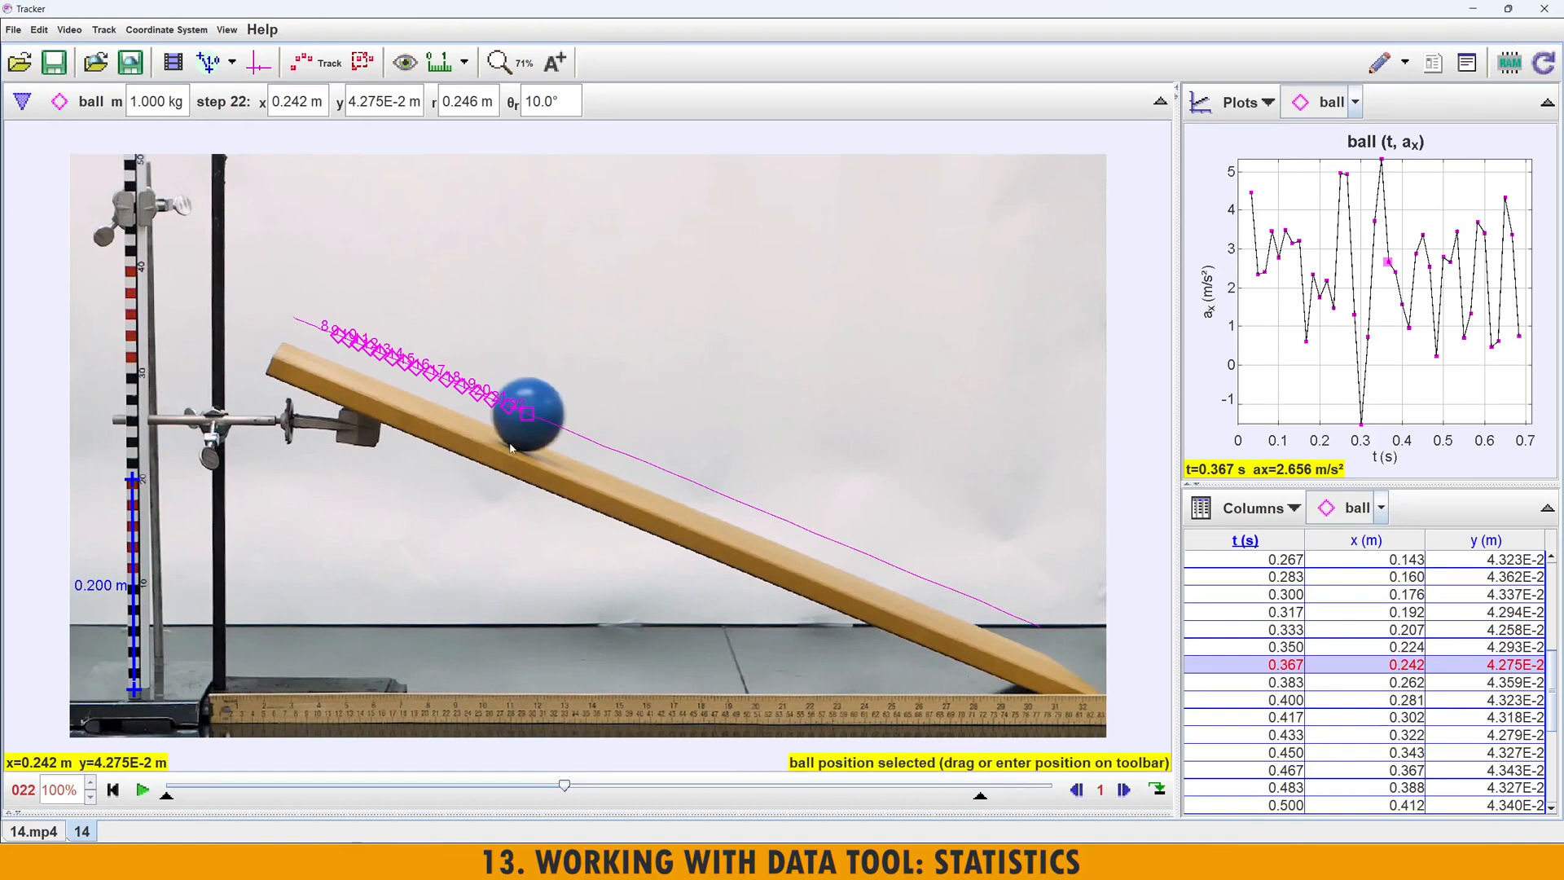
{"action": "mouse_move", "coordinate": [374, 863]}
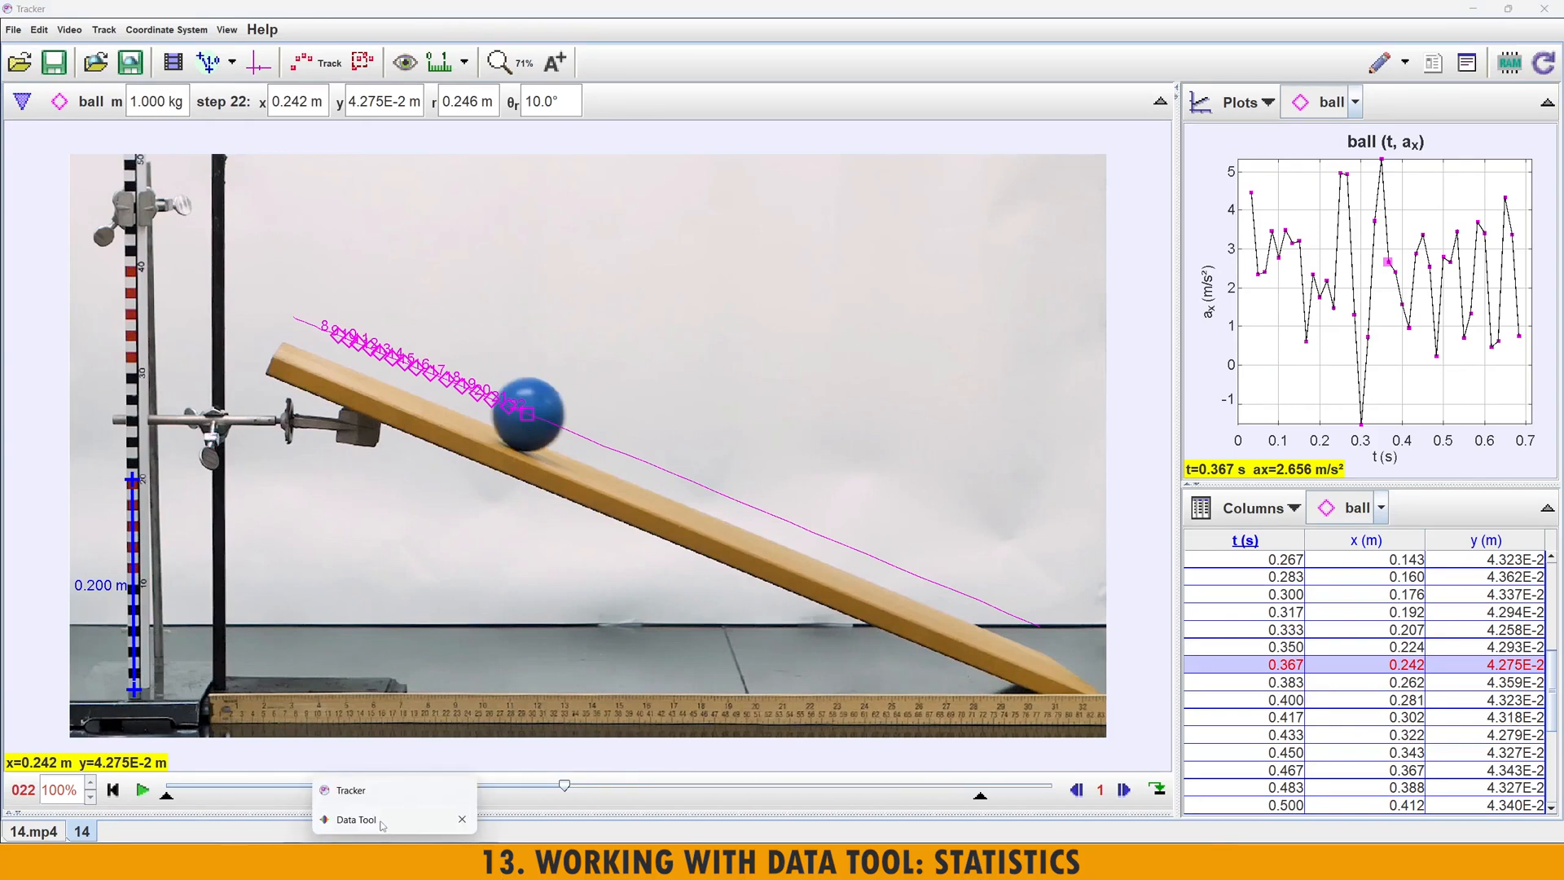
{"action": "left_click", "coordinate": [383, 826]}
{"action": "left_click_drag", "start_coordinate": [976, 139], "coordinate": [937, 121]}
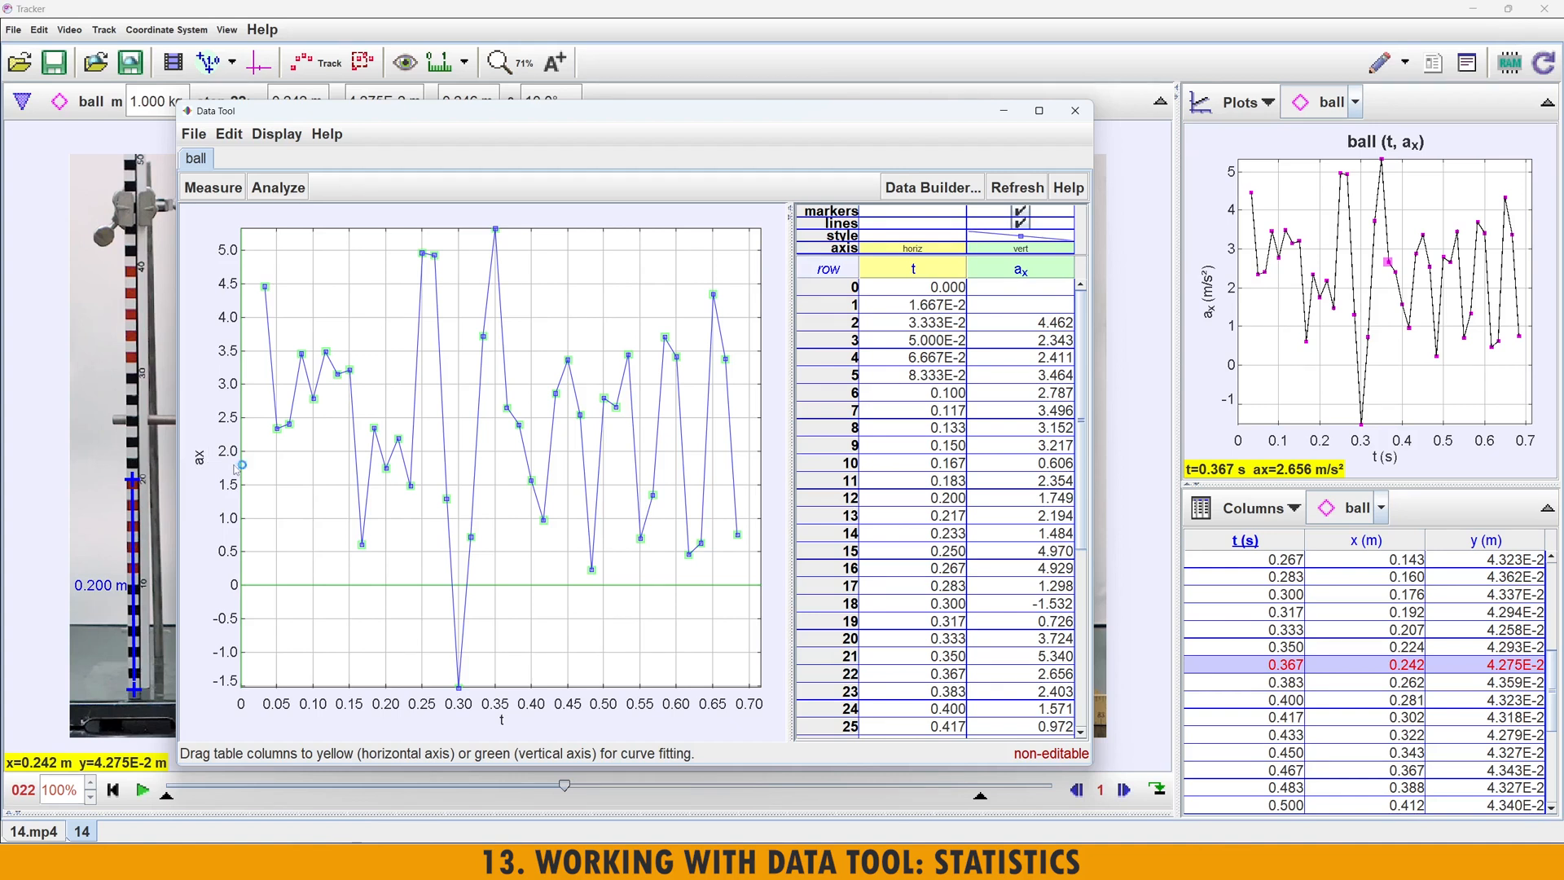
{"action": "mouse_move", "coordinate": [1041, 117]}
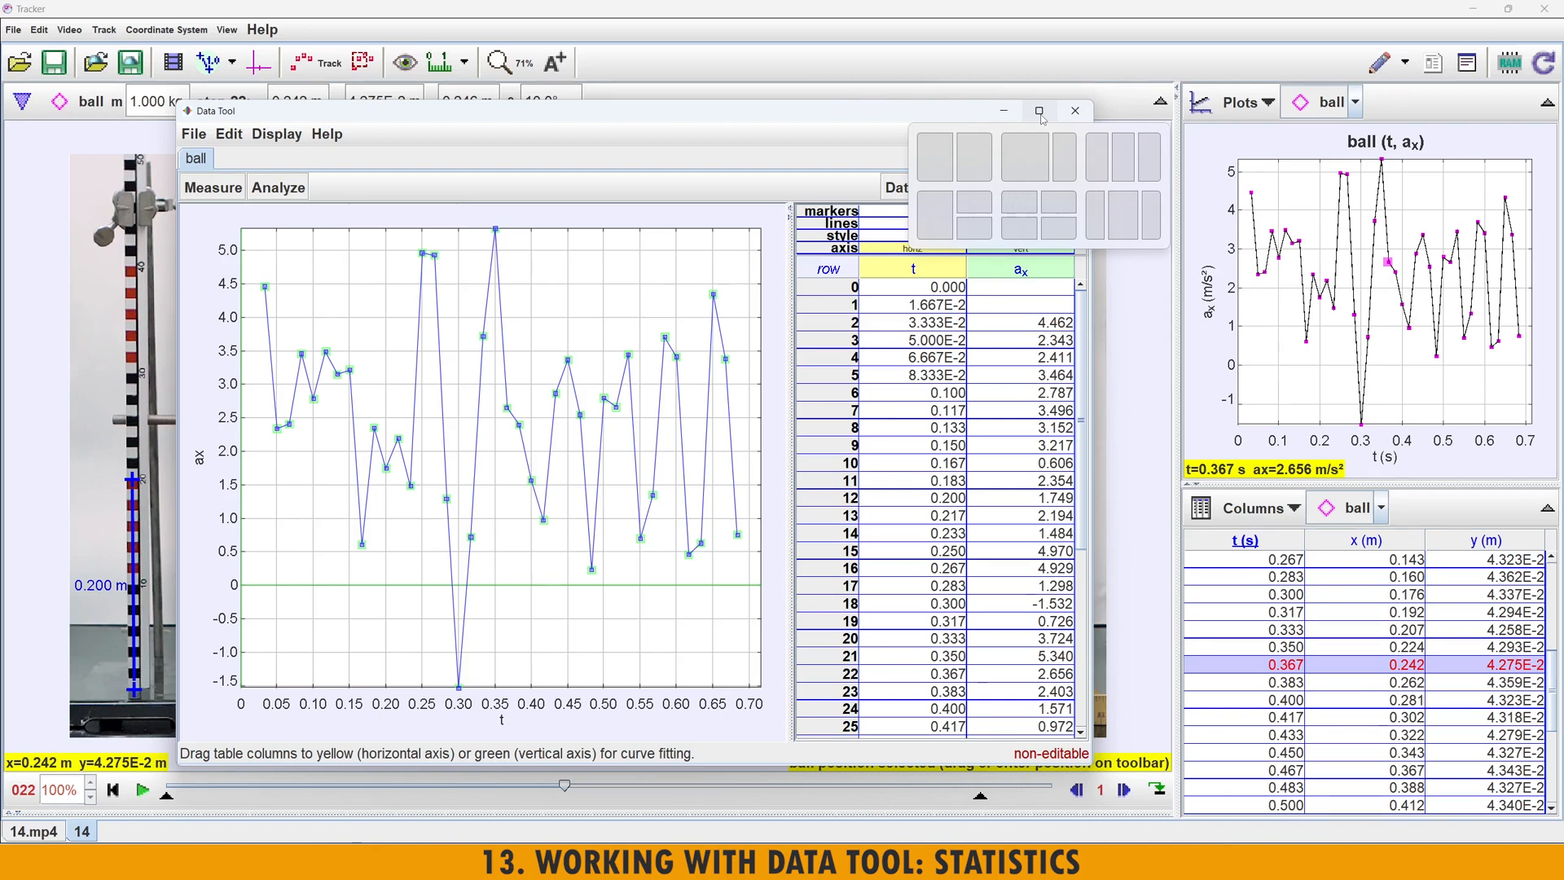
{"action": "left_click", "coordinate": [1040, 112]}
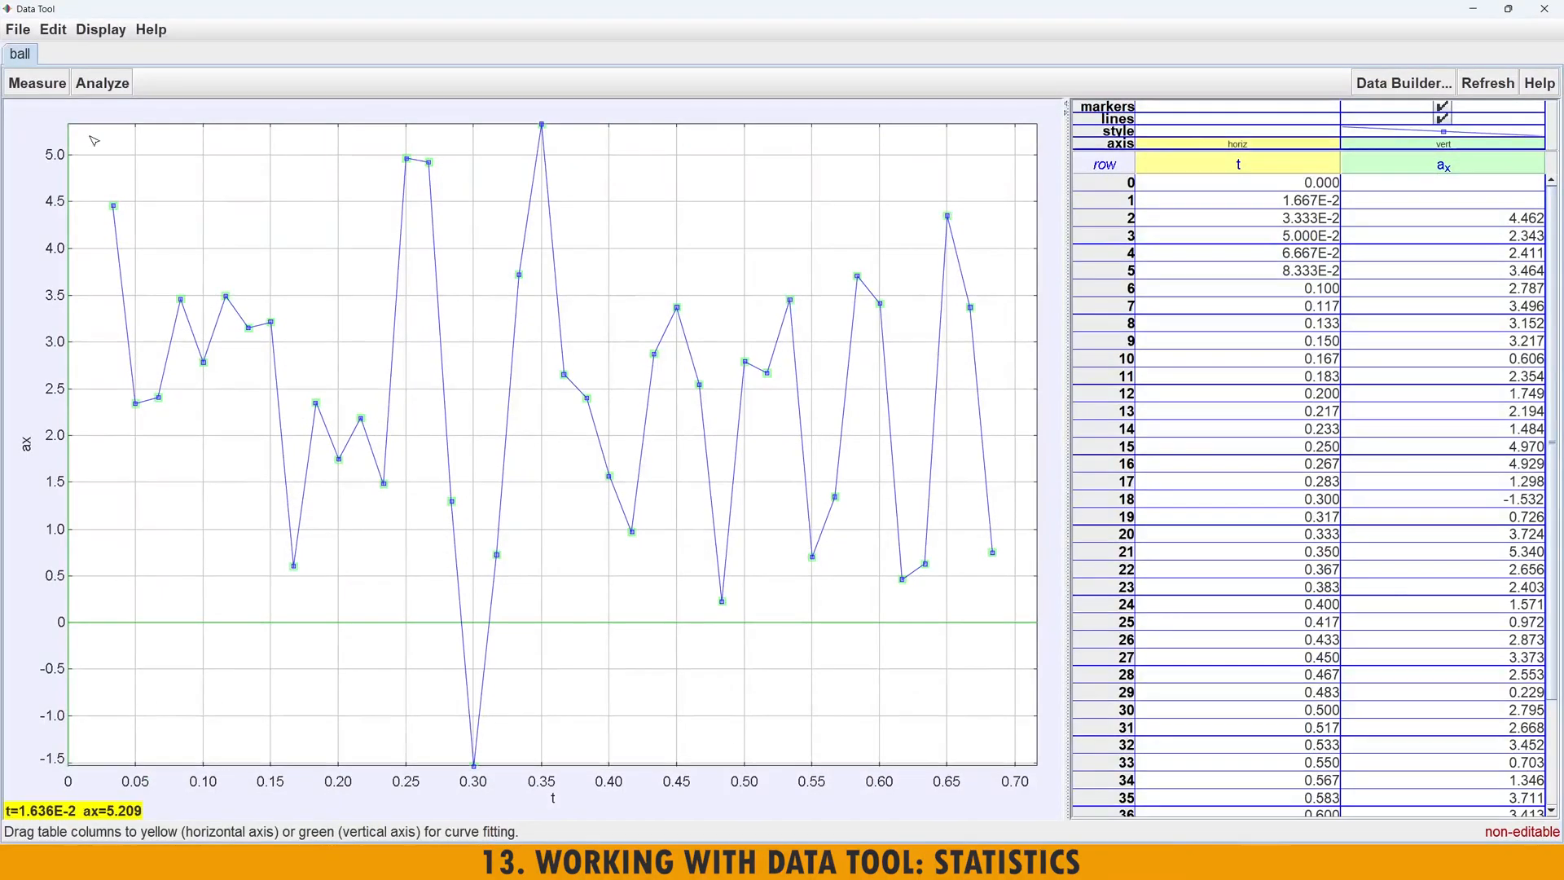
- Select and copy all rows of the t and ax columns in the data table
{"action": "left_click_drag", "start_coordinate": [81, 130], "coordinate": [1012, 732]}
{"action": "left_click", "coordinate": [869, 197]}
{"action": "scroll", "coordinate": [1391, 391], "scroll_direction": "down", "scroll_amount": 3}
{"action": "scroll", "coordinate": [1403, 462], "scroll_direction": "up", "scroll_amount": 3}
{"action": "left_click", "coordinate": [1446, 217]}
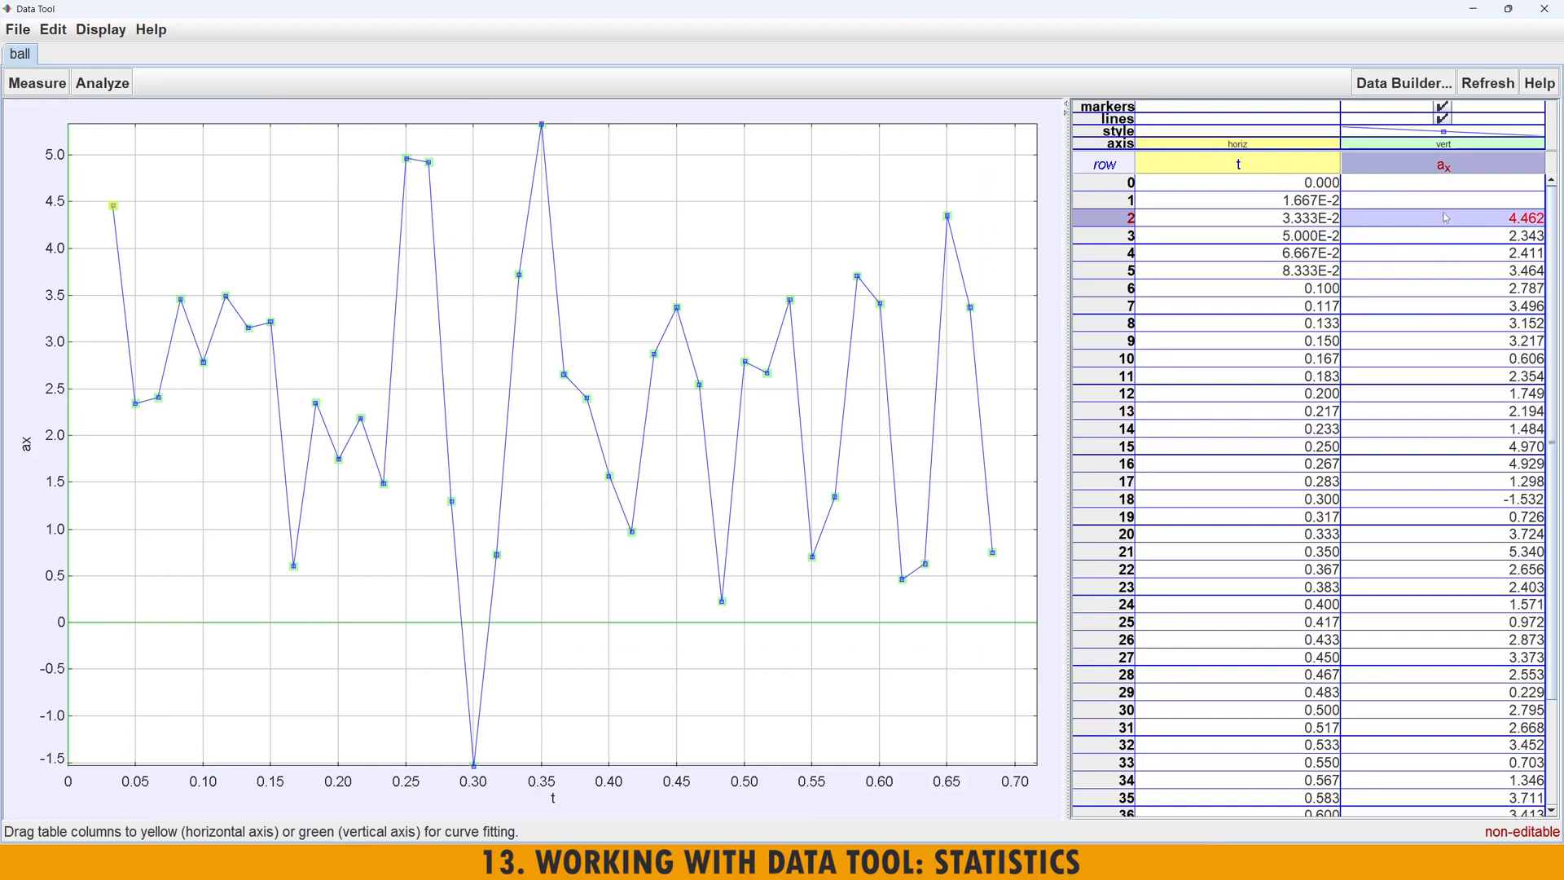
{"action": "left_click", "coordinate": [1423, 234]}
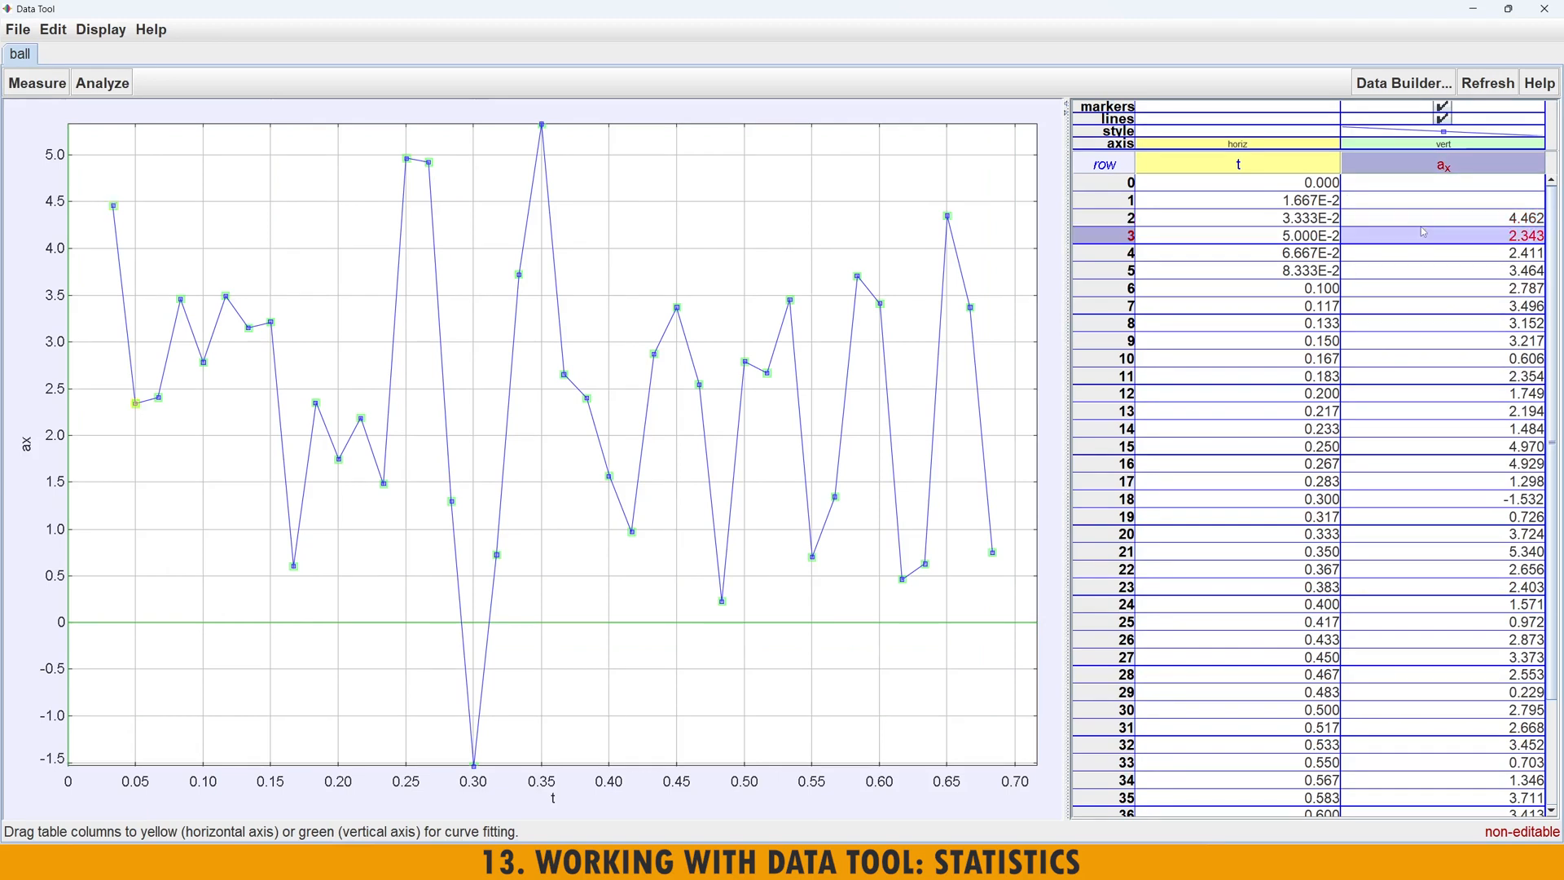
{"action": "left_click", "coordinate": [1283, 184]}
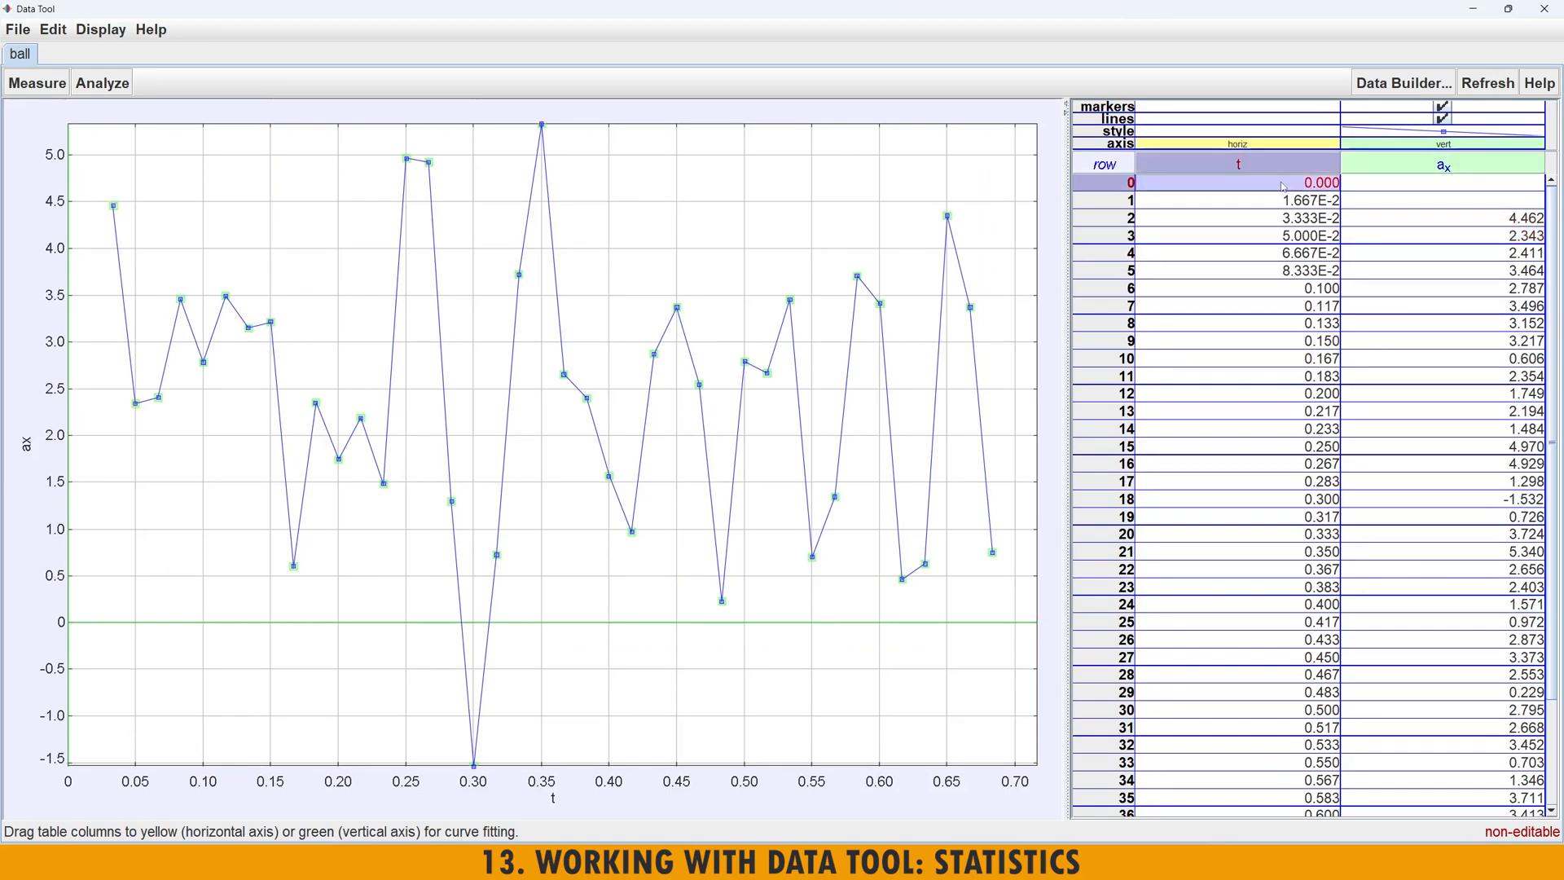
{"action": "key", "text": "ctrl+a"}
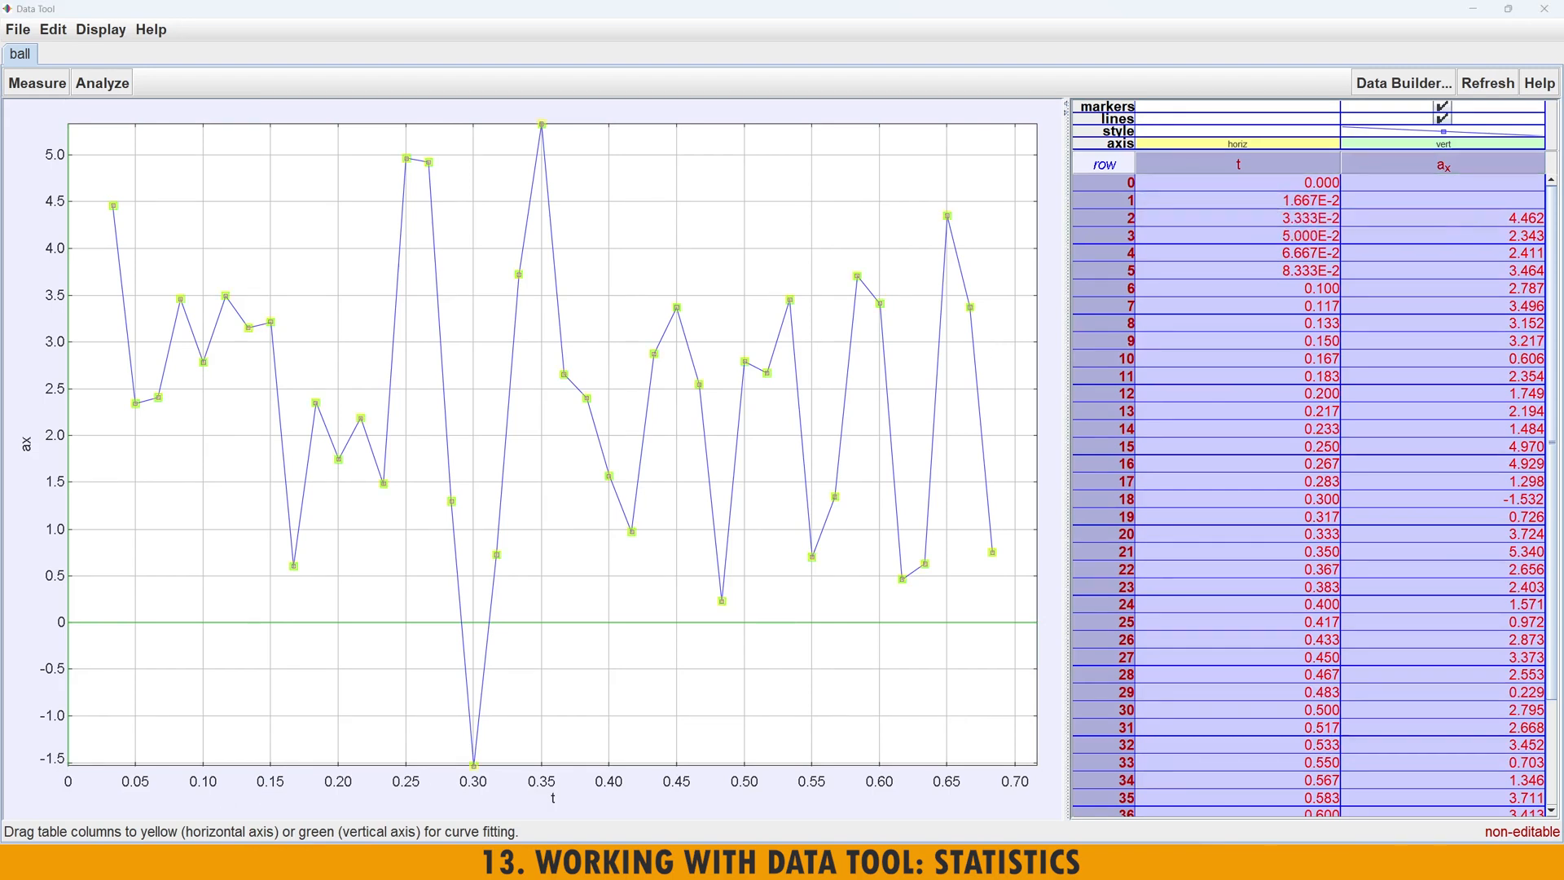
- Switch to the open Excel workbook and paste the copied t and ax data starting at cell F1
{"action": "left_click", "coordinate": [294, 862]}
{"action": "left_click", "coordinate": [296, 820]}
{"action": "left_click", "coordinate": [516, 286]}
{"action": "key", "text": "ctrl+v"}
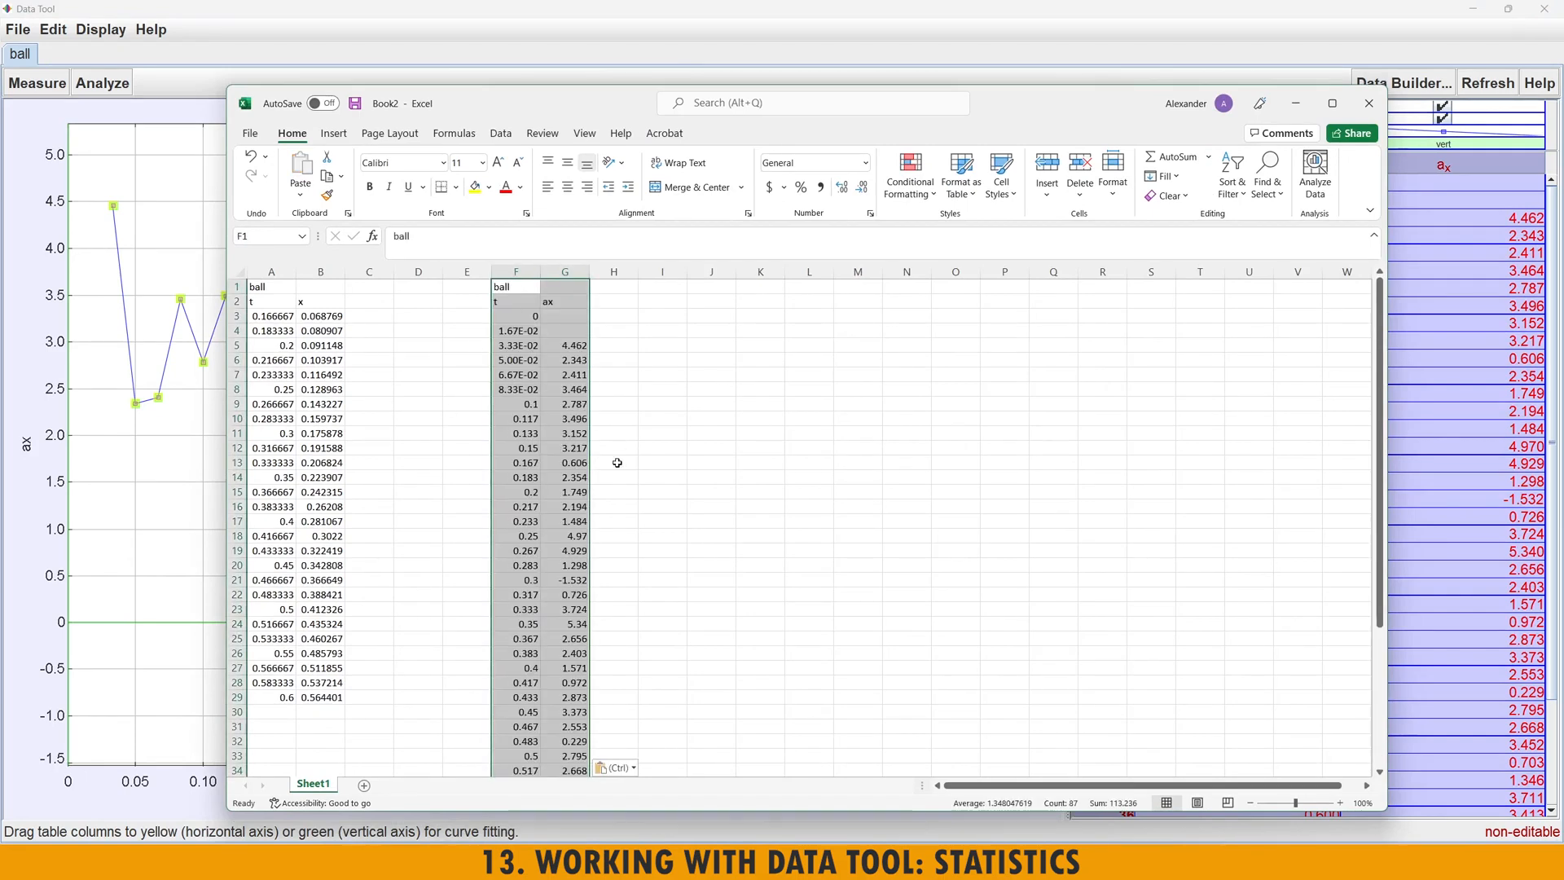
- Enter a formula in cell G48 that averages the ax values in G5:G44
{"action": "scroll", "coordinate": [607, 489], "scroll_direction": "down", "scroll_amount": 8}
{"action": "left_click", "coordinate": [573, 606]}
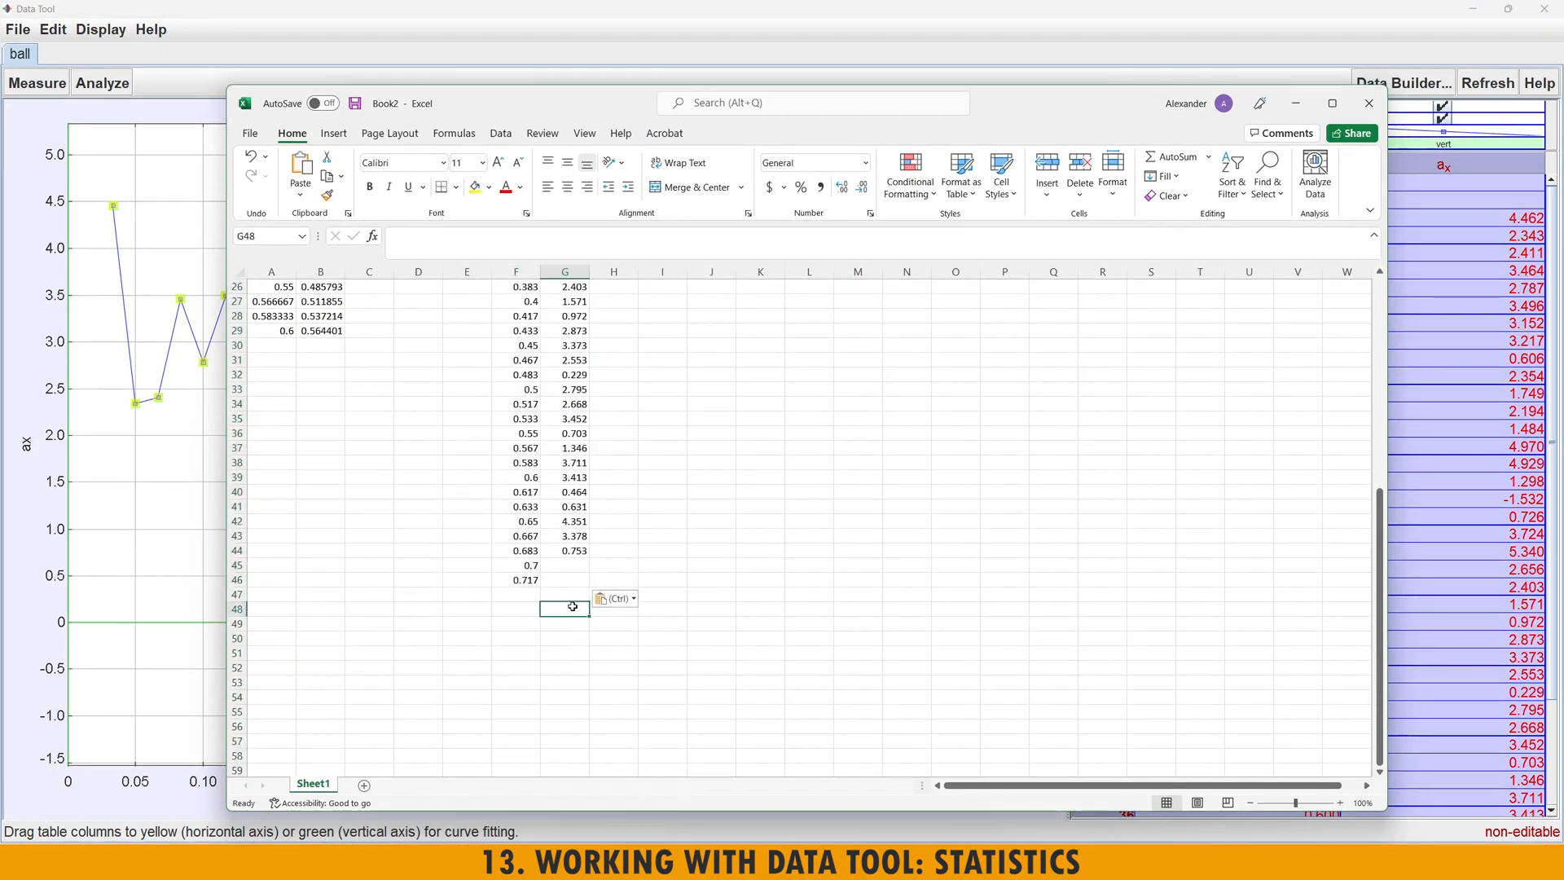
{"action": "type", "text": "="}
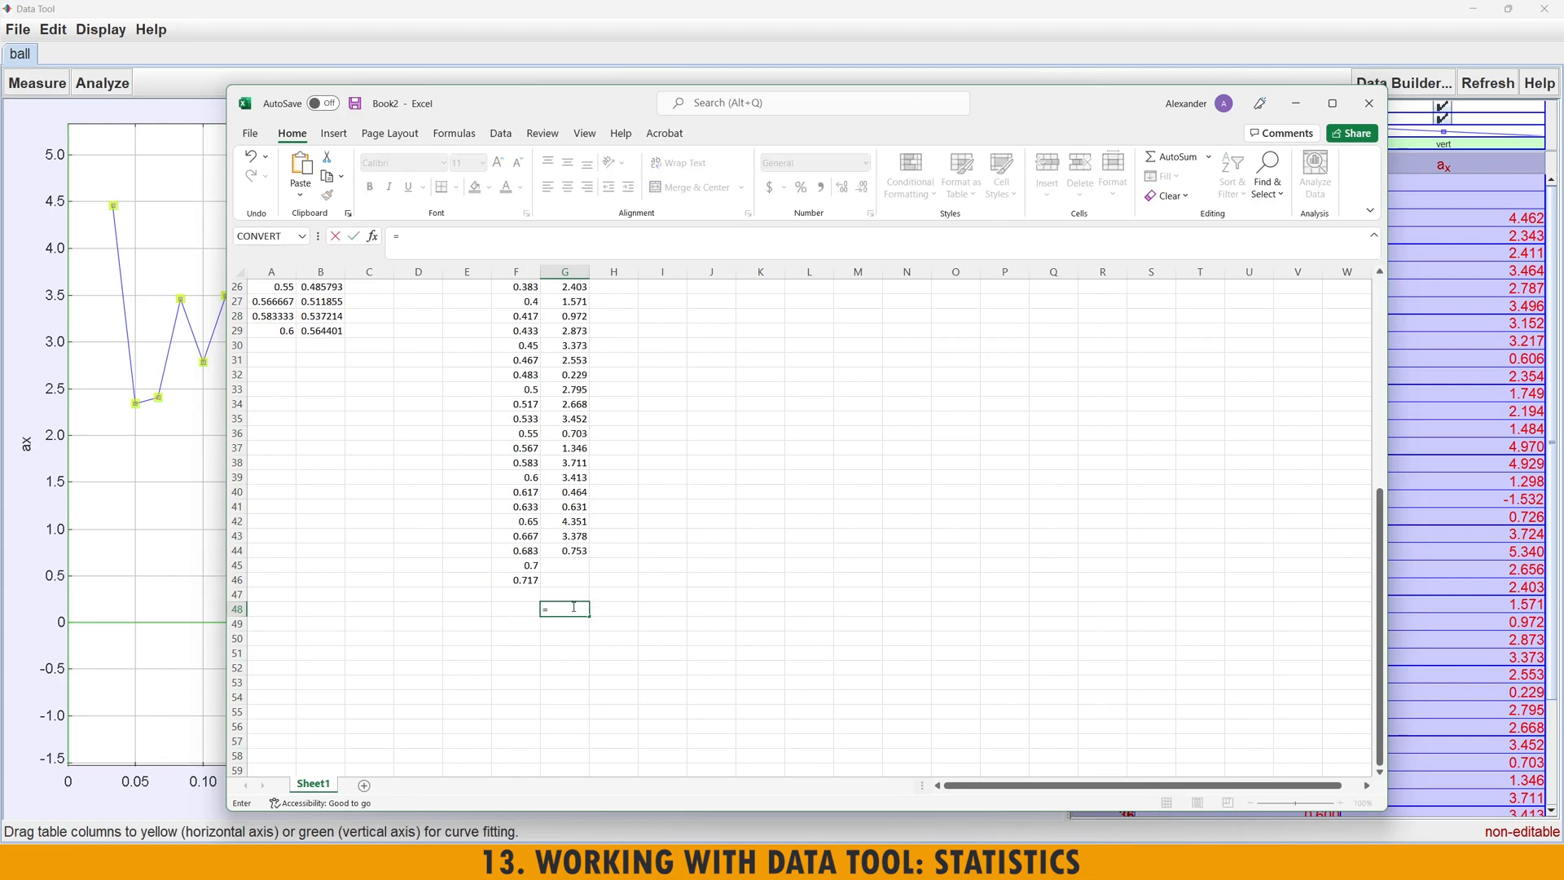
{"action": "type", "text": "aver"}
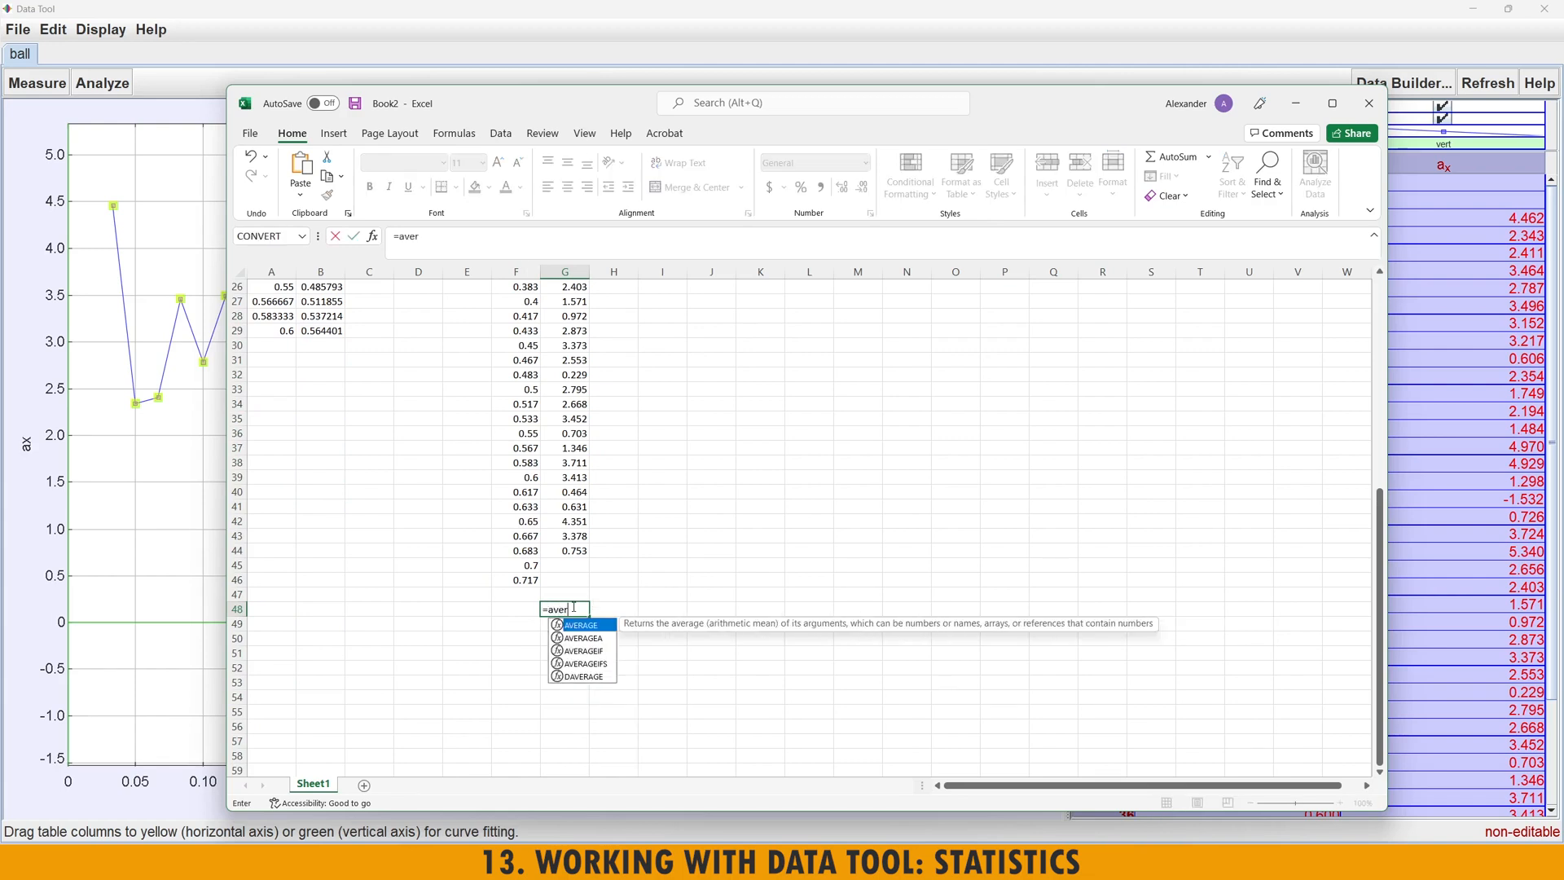
{"action": "key", "text": "Tab"}
{"action": "left_click_drag", "start_coordinate": [575, 551], "coordinate": [571, 344]}
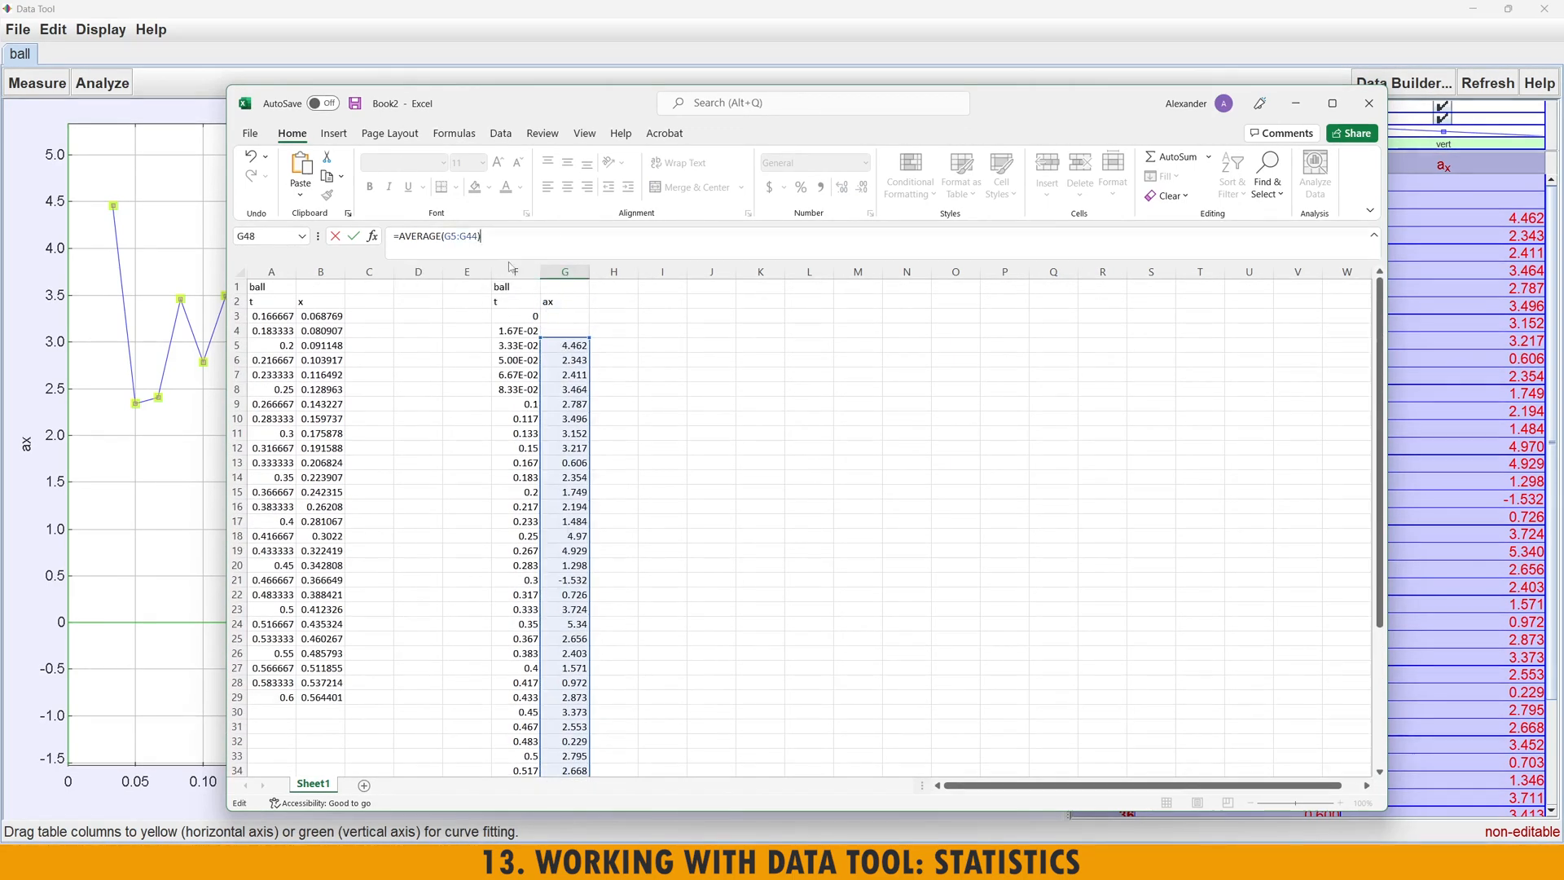
{"action": "key", "text": "Return"}
- Format the average in cell G48 as bold with font size 12
{"action": "left_click", "coordinate": [565, 742]}
{"action": "key", "text": "ctrl+b"}
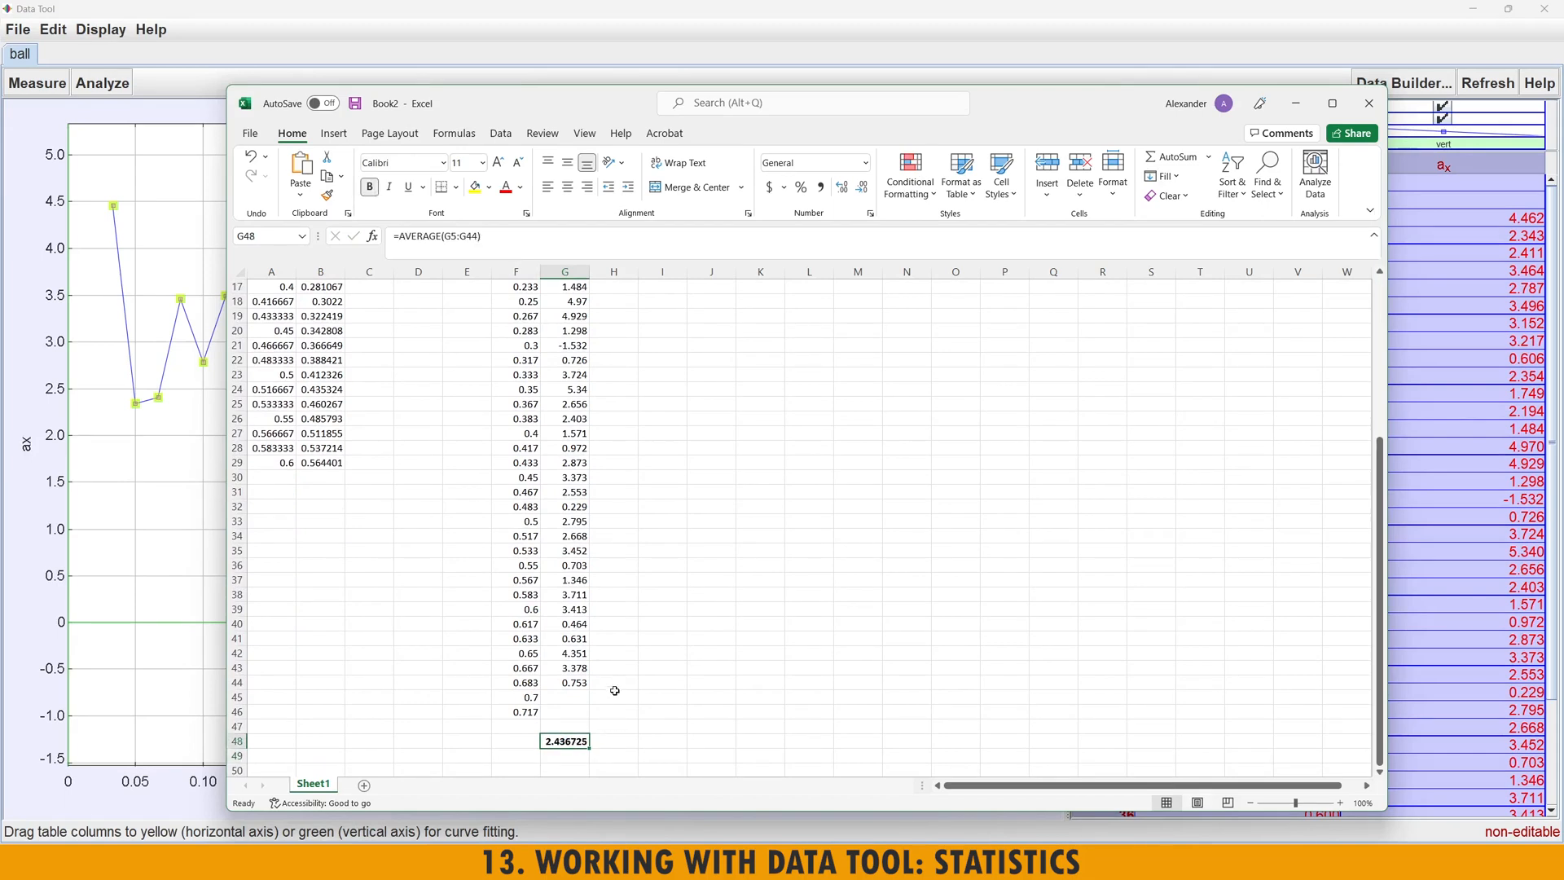
{"action": "left_click", "coordinate": [499, 163]}
- Calculate the standard deviation of the ax values G5:G44 in cell G49 with the STDEVA function
{"action": "left_click", "coordinate": [566, 757]}
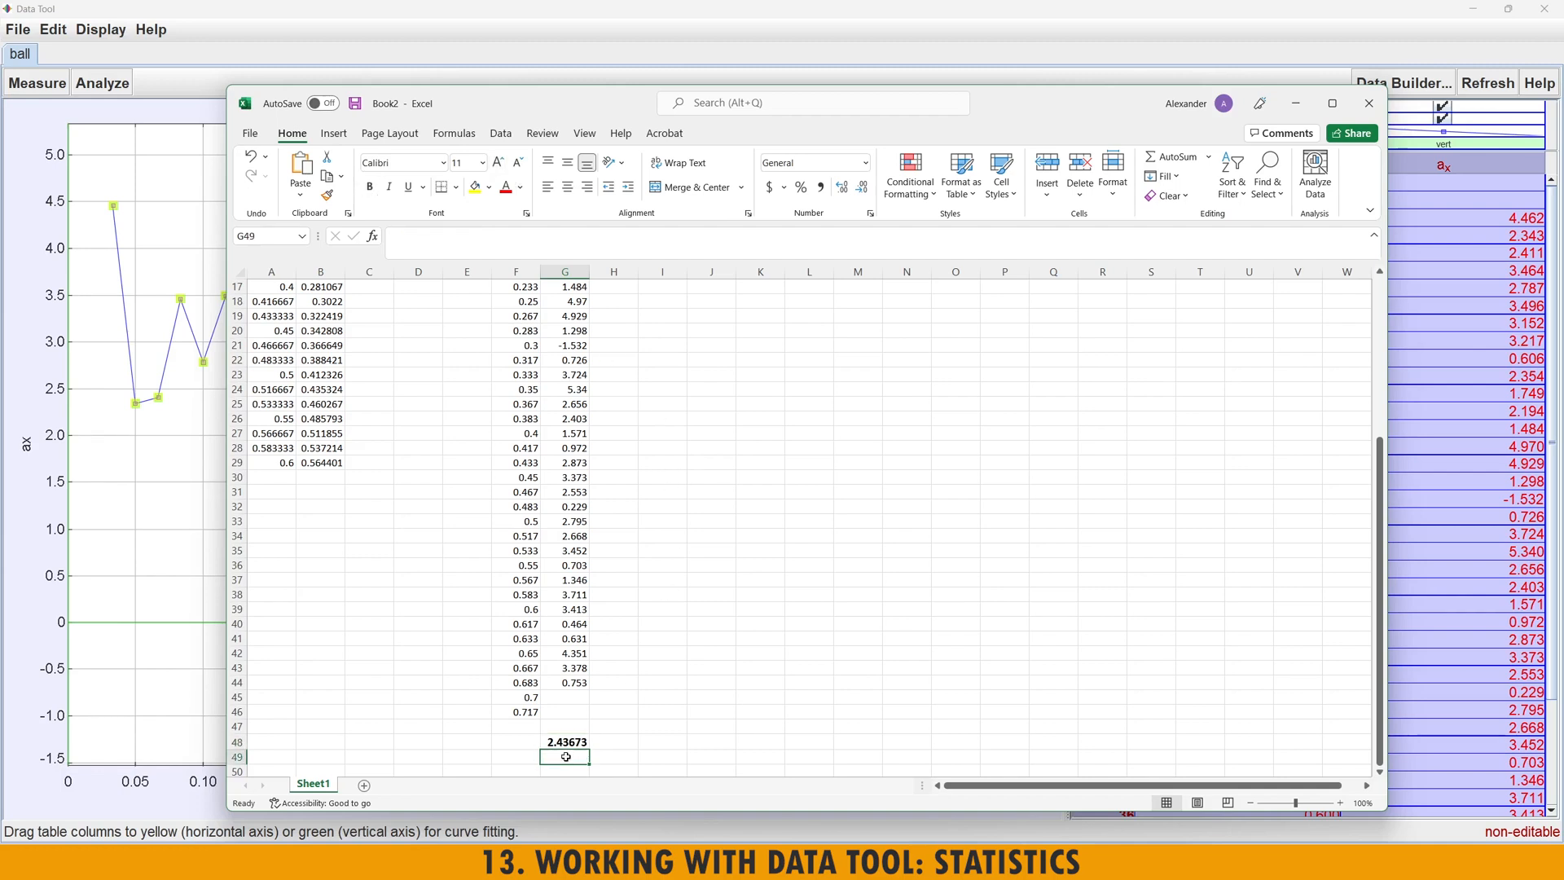
{"action": "type", "text": "=s"}
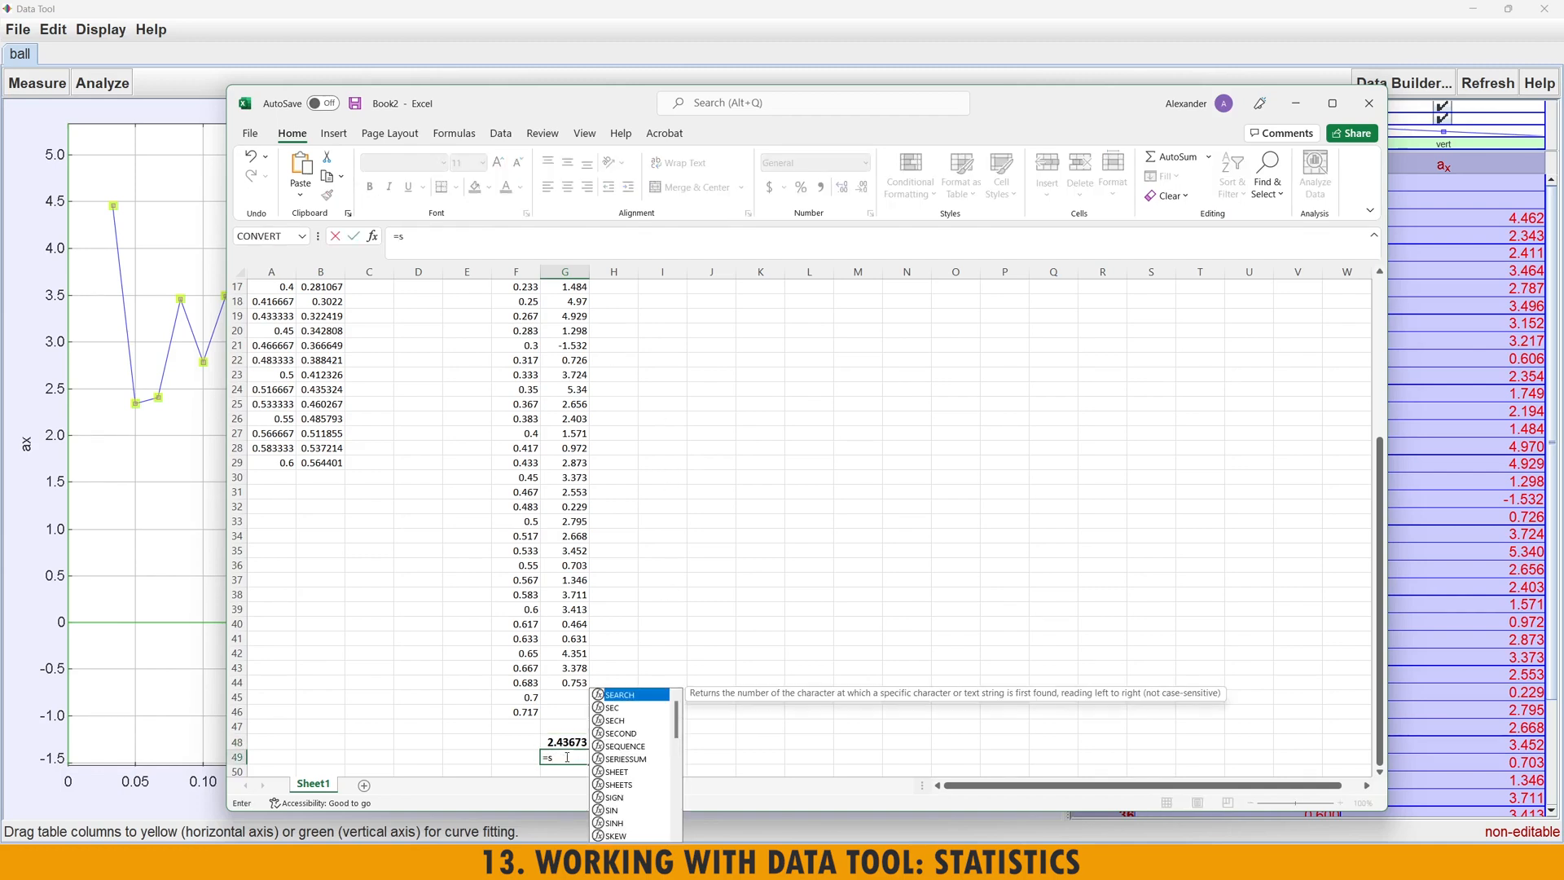
{"action": "type", "text": "tsd"}
{"action": "key", "text": "BackSpace"}
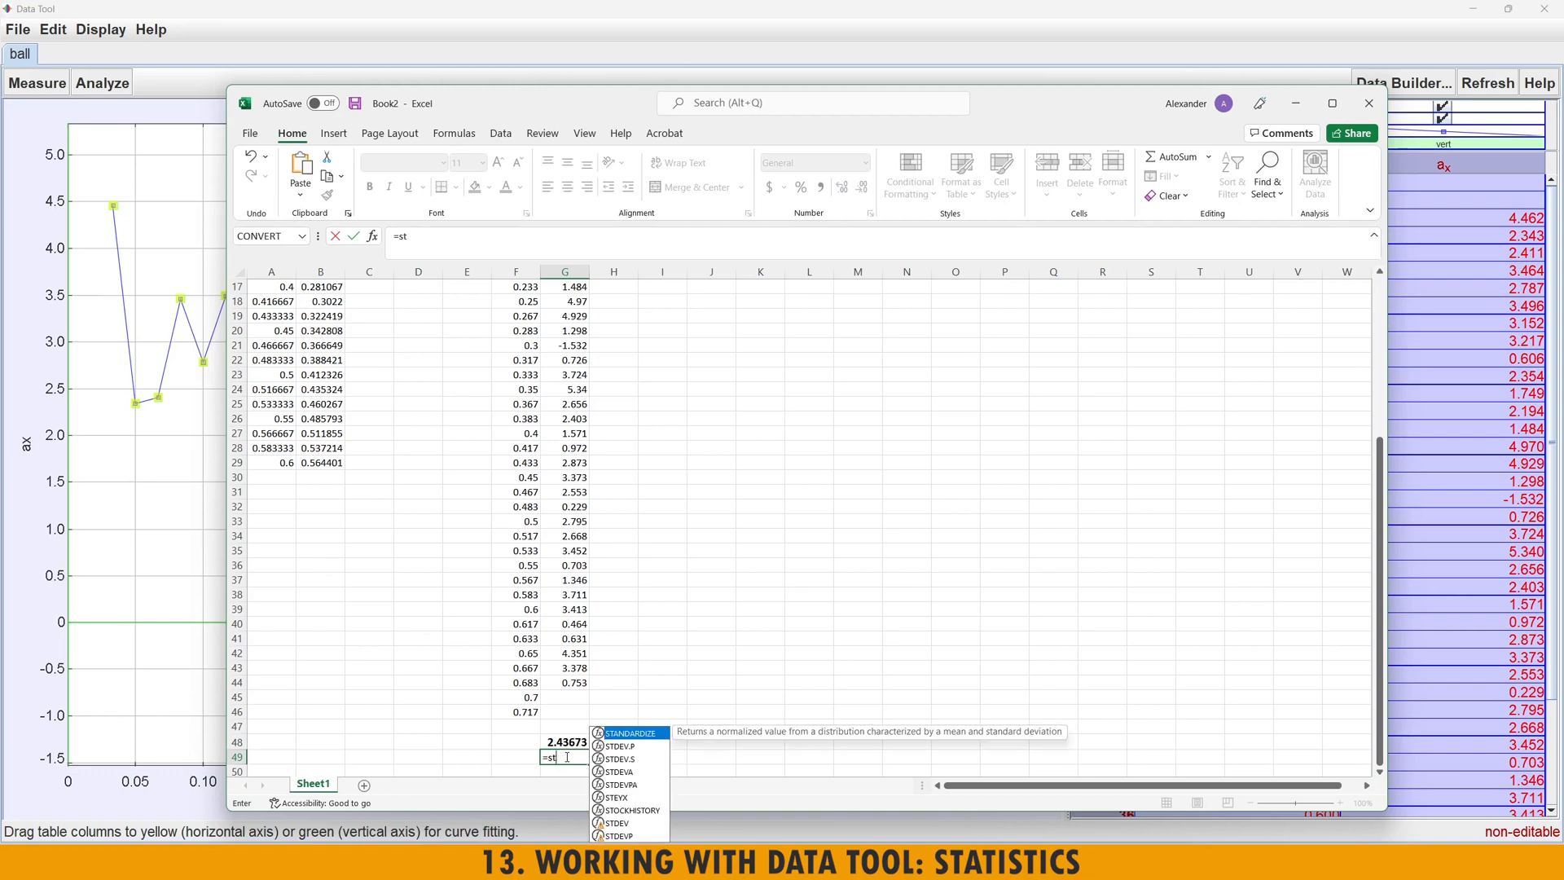
{"action": "key", "text": "Down"}
{"action": "key", "text": "Down"}
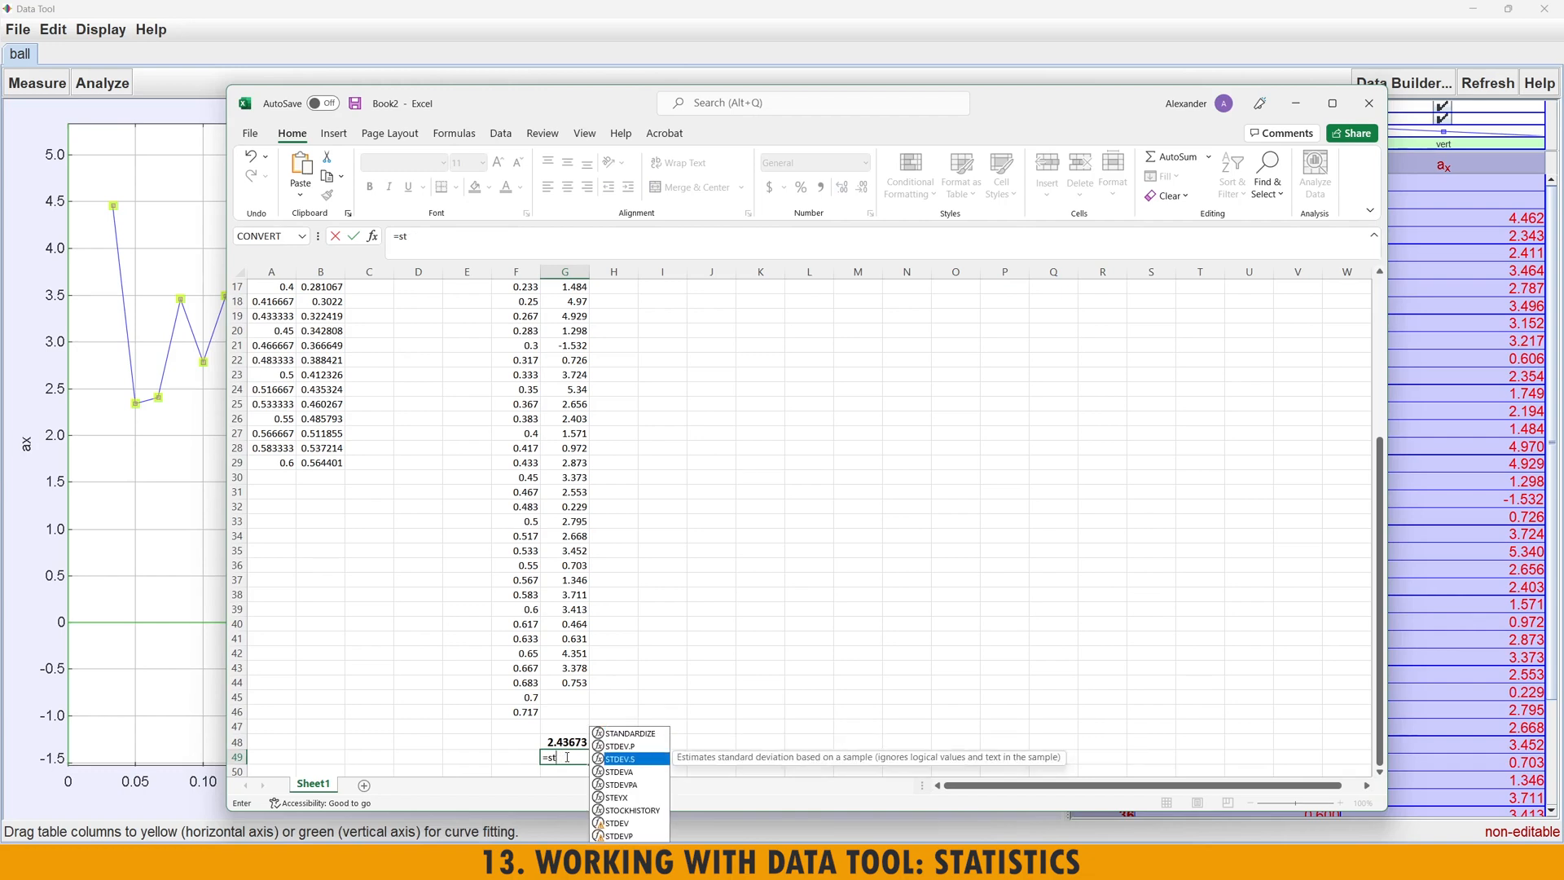
{"action": "key", "text": "Down"}
{"action": "key", "text": "Tab"}
{"action": "left_click_drag", "start_coordinate": [578, 685], "coordinate": [564, 348]}
{"action": "left_click", "coordinate": [499, 237]}
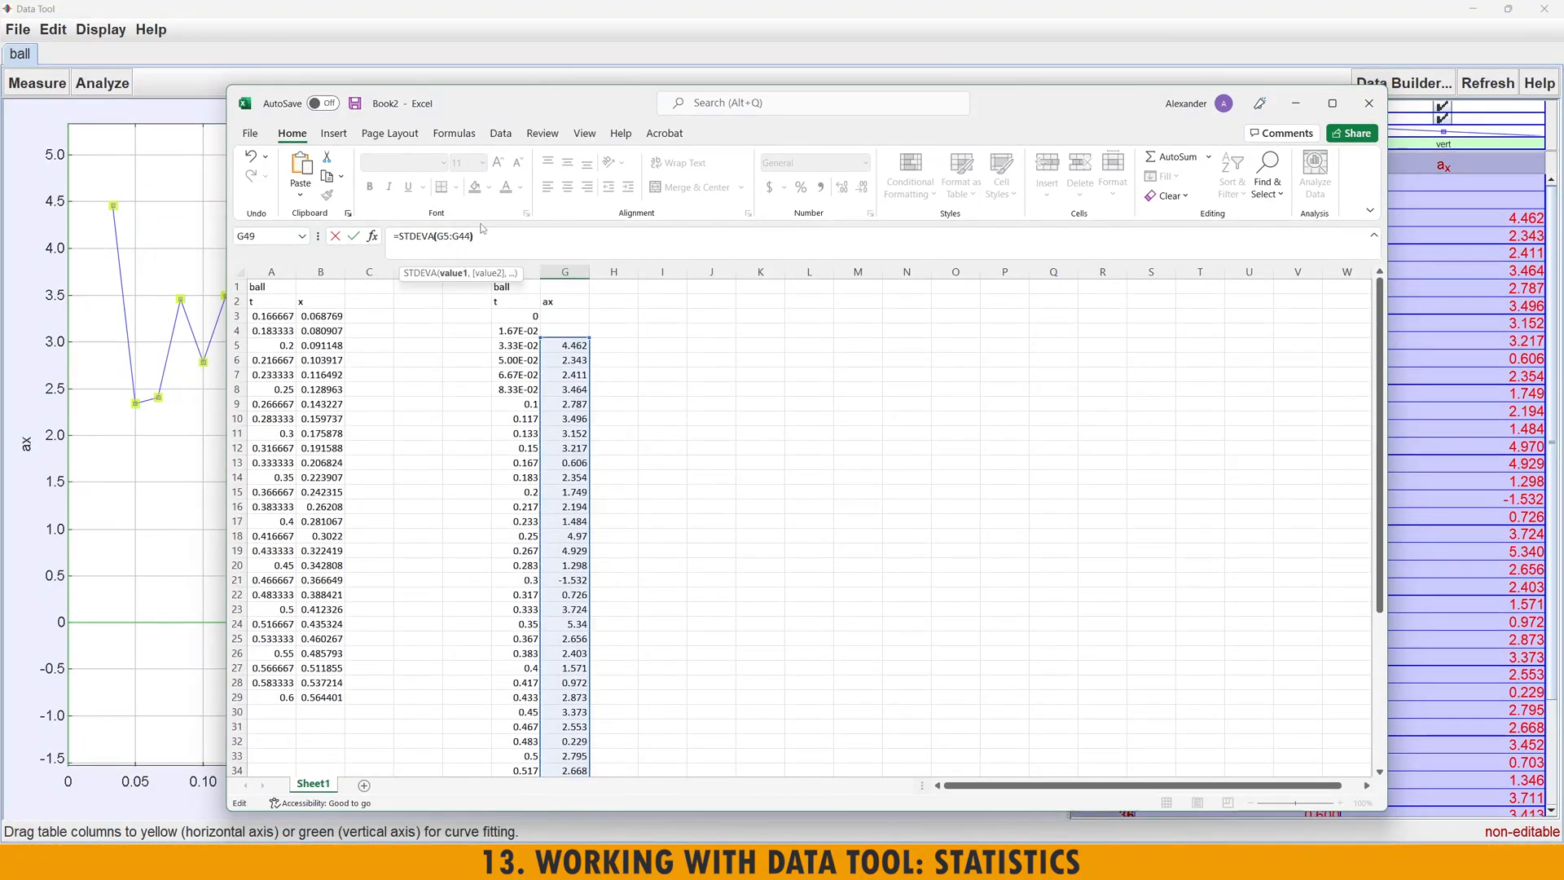
{"action": "type", "text": ")"}
{"action": "key", "text": "ctrl+Return"}
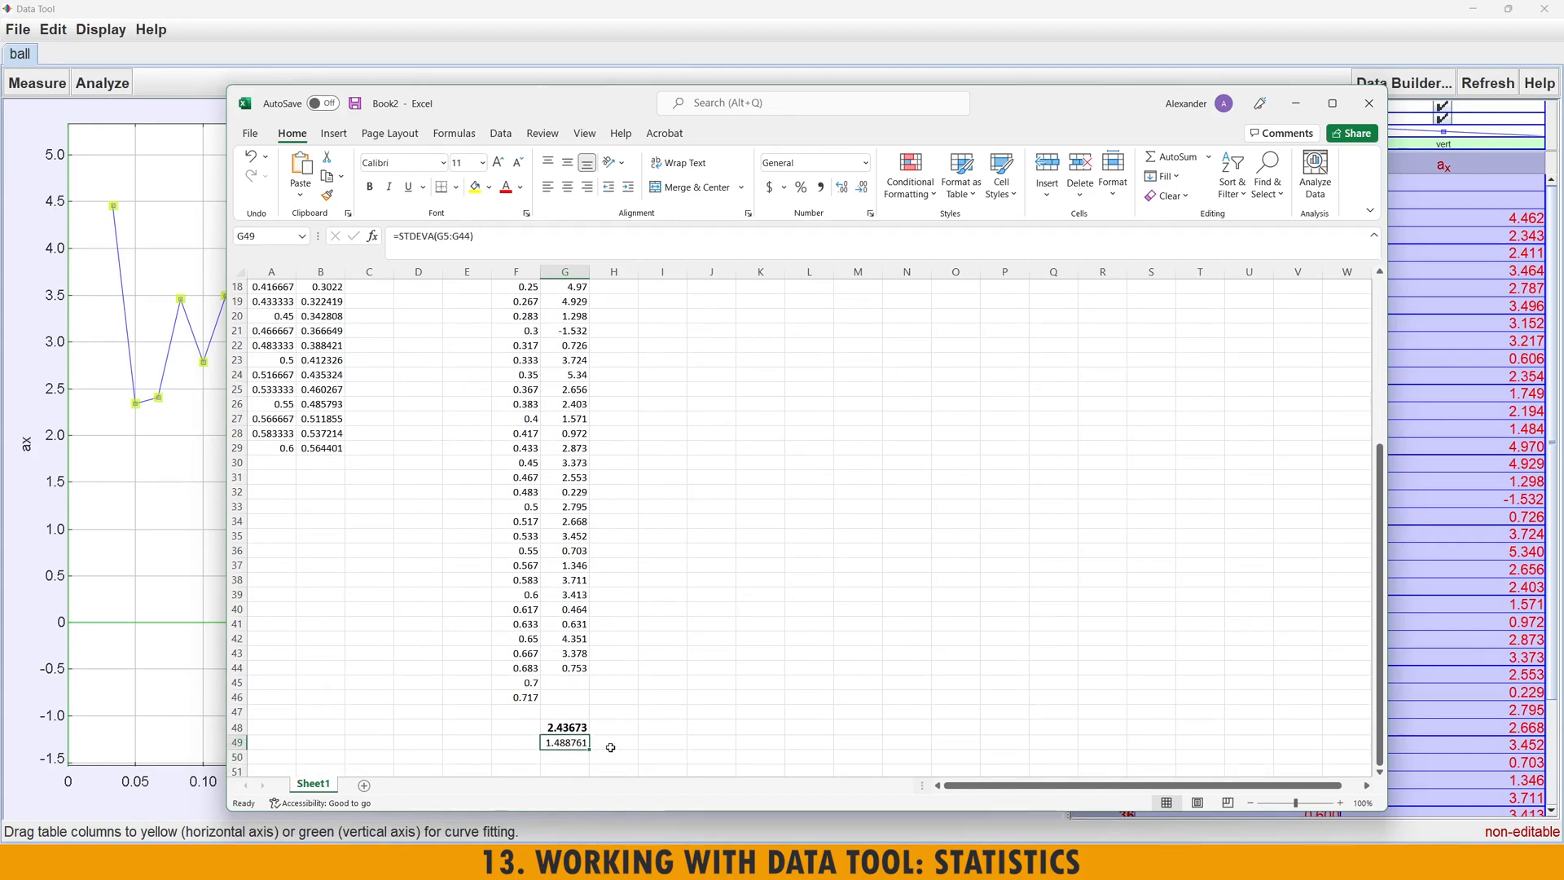
- Review both results, switch back to Tracker's Data Tool, deselect the table rows and display the statistics for t and ax
{"action": "left_click", "coordinate": [567, 729]}
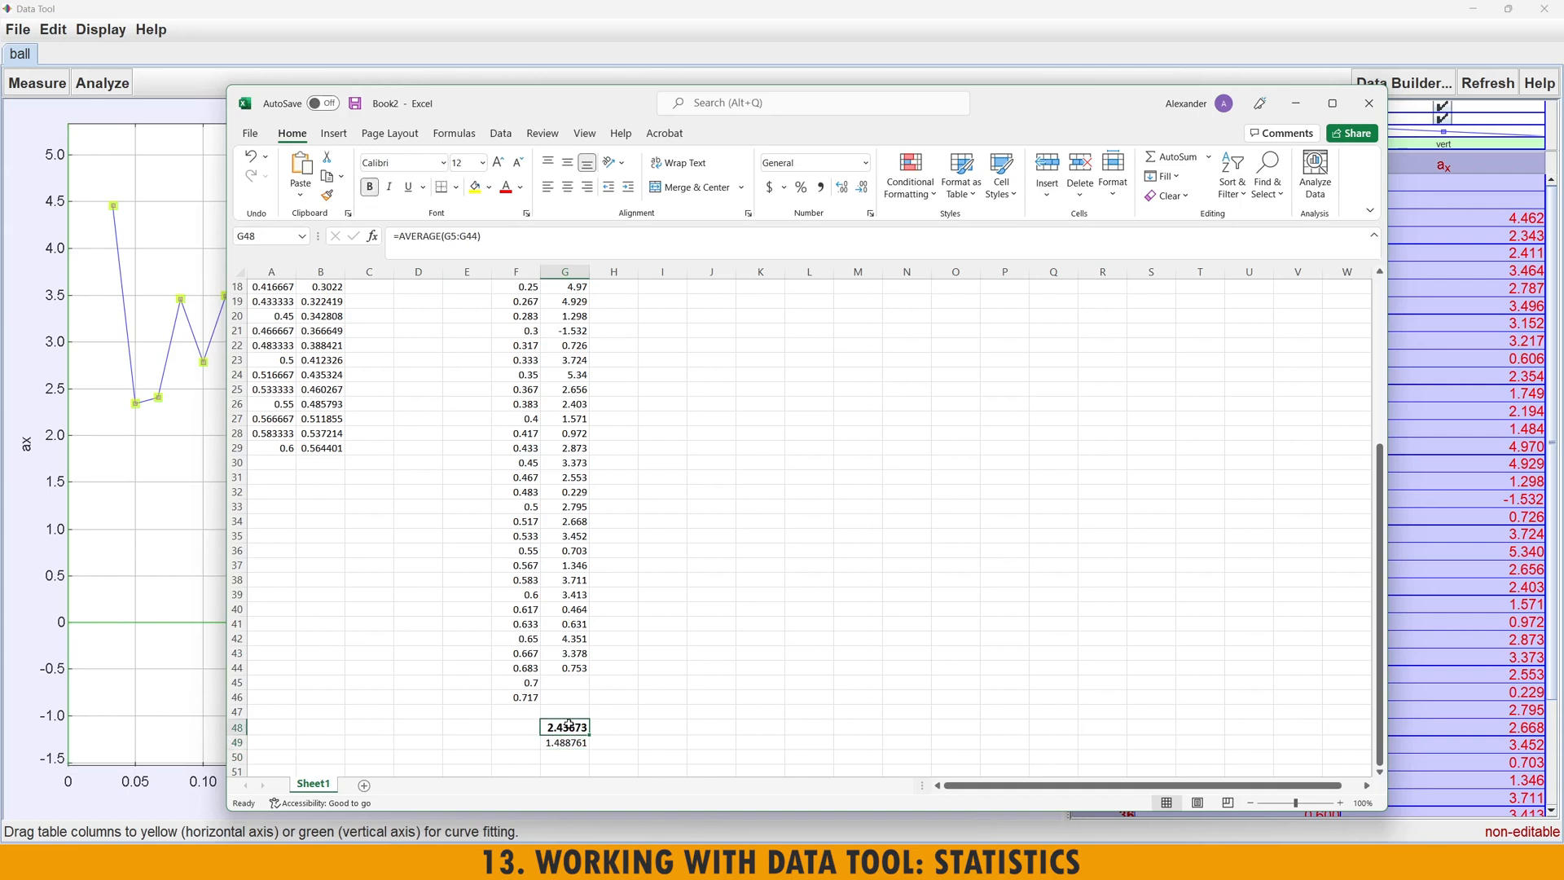
{"action": "left_click", "coordinate": [568, 744]}
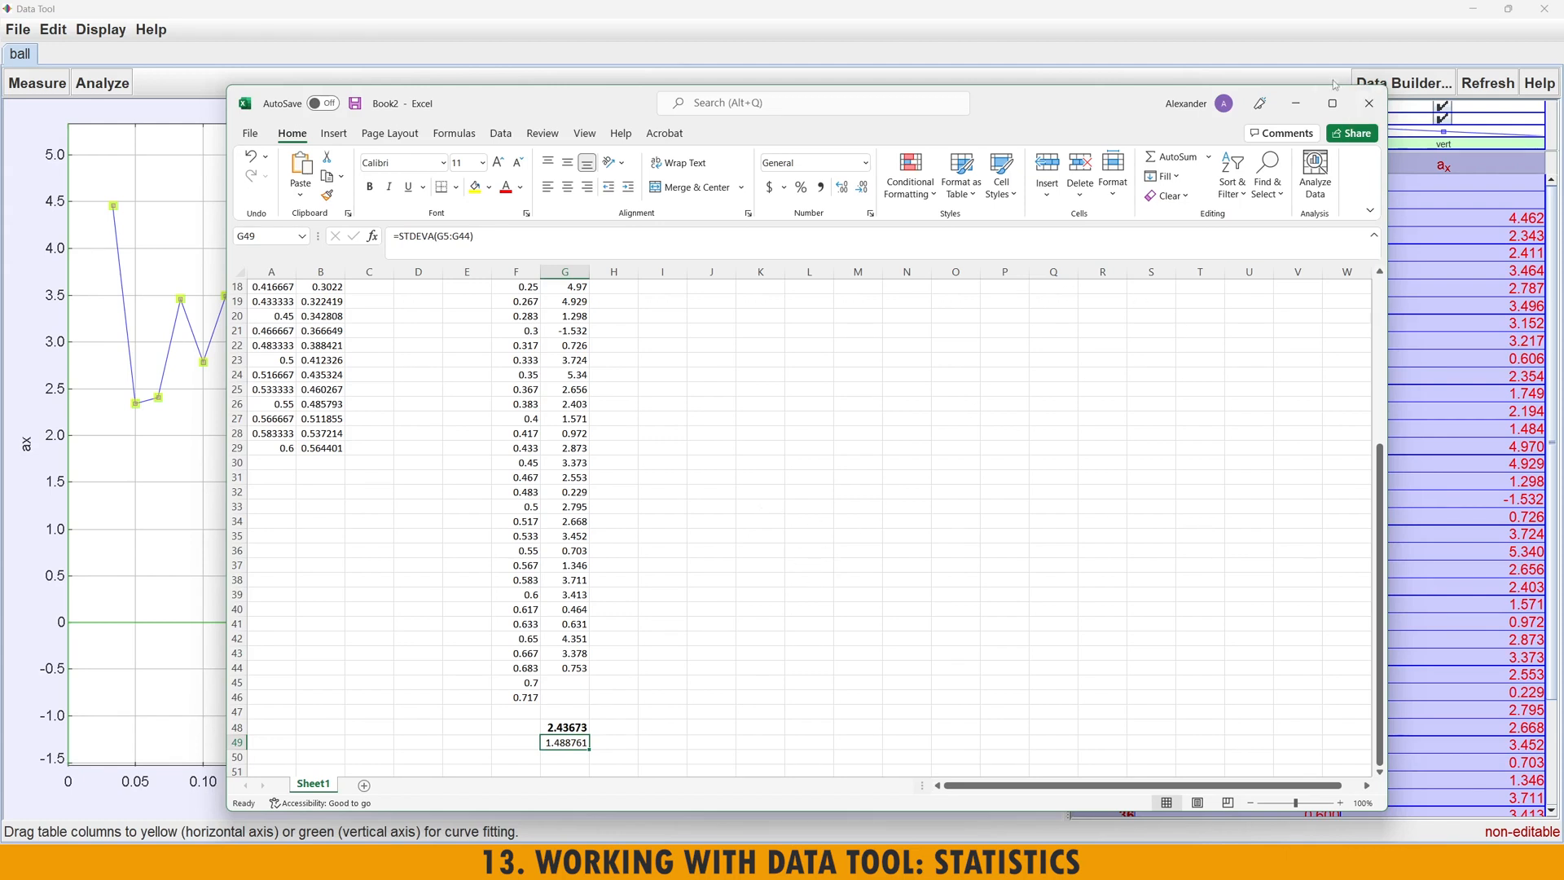
{"action": "left_click", "coordinate": [1295, 103]}
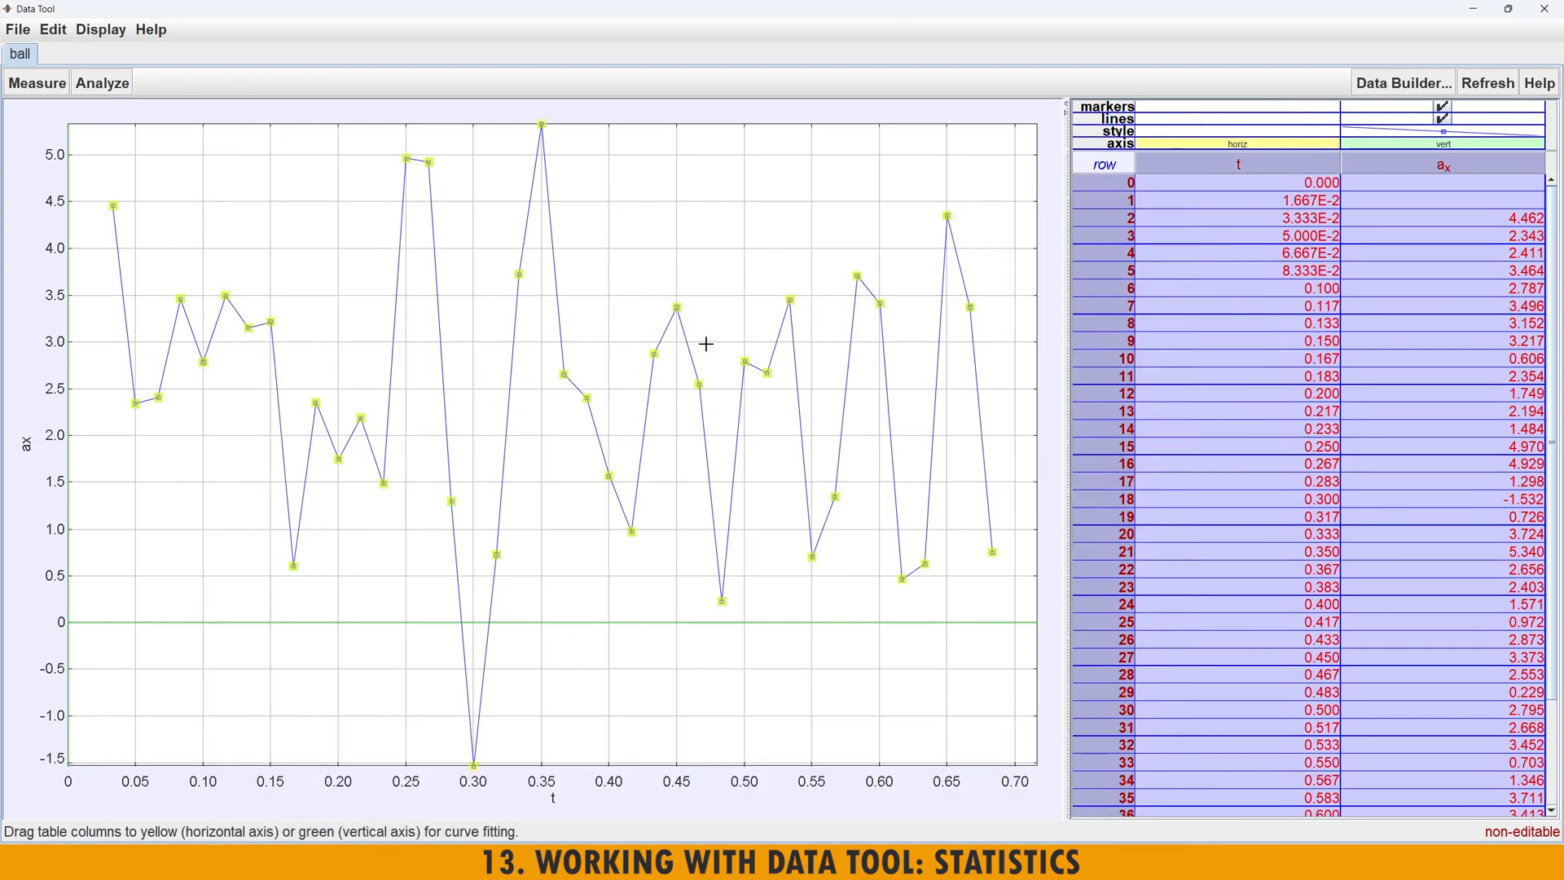
{"action": "left_click", "coordinate": [602, 269]}
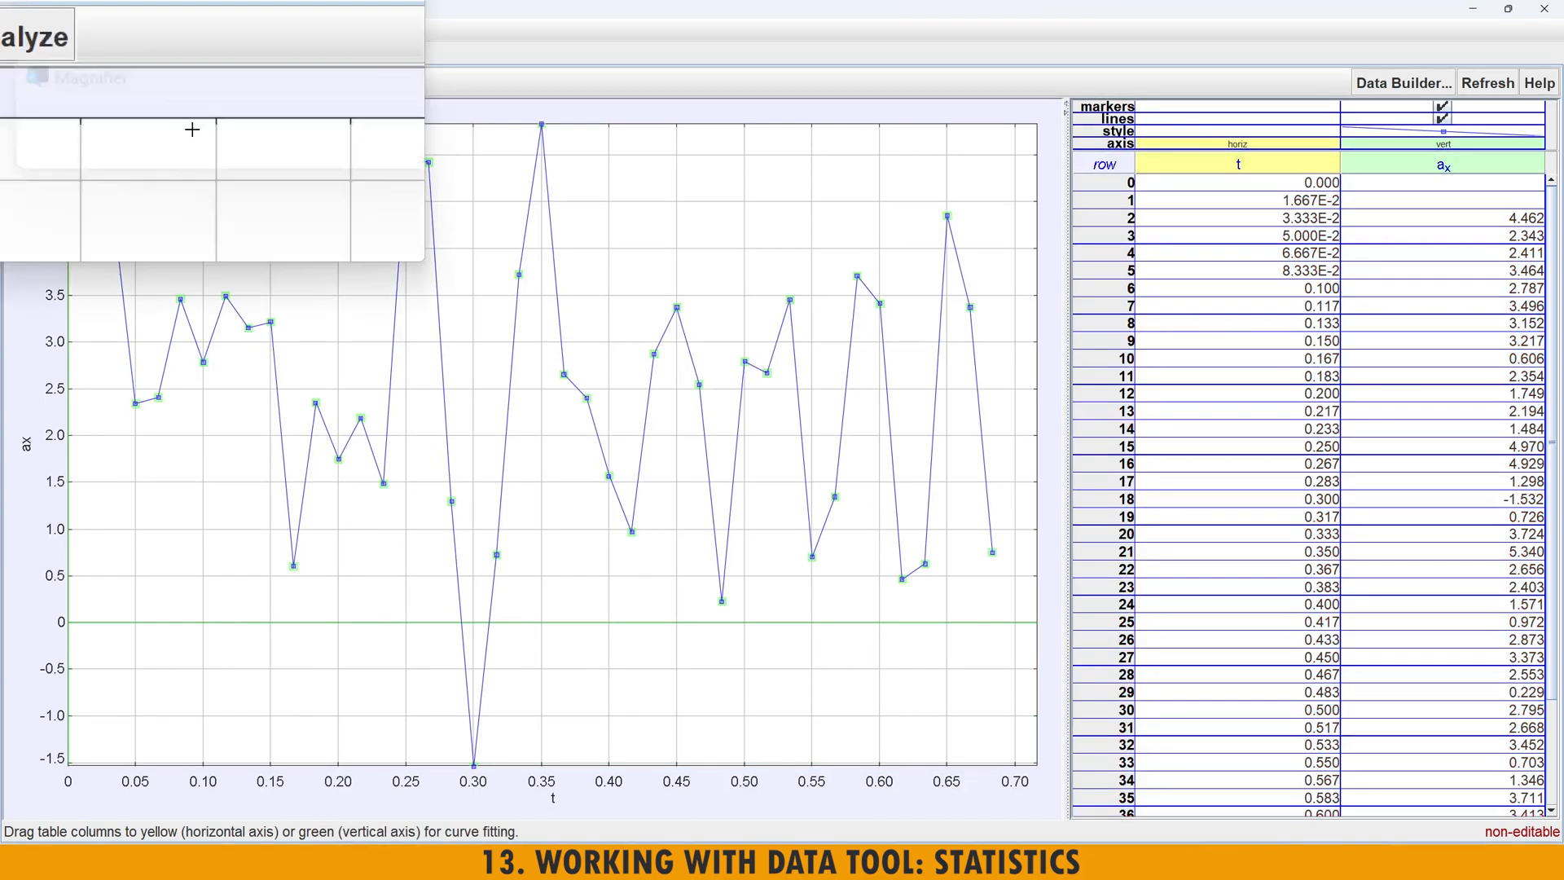
{"action": "left_click", "coordinate": [92, 88]}
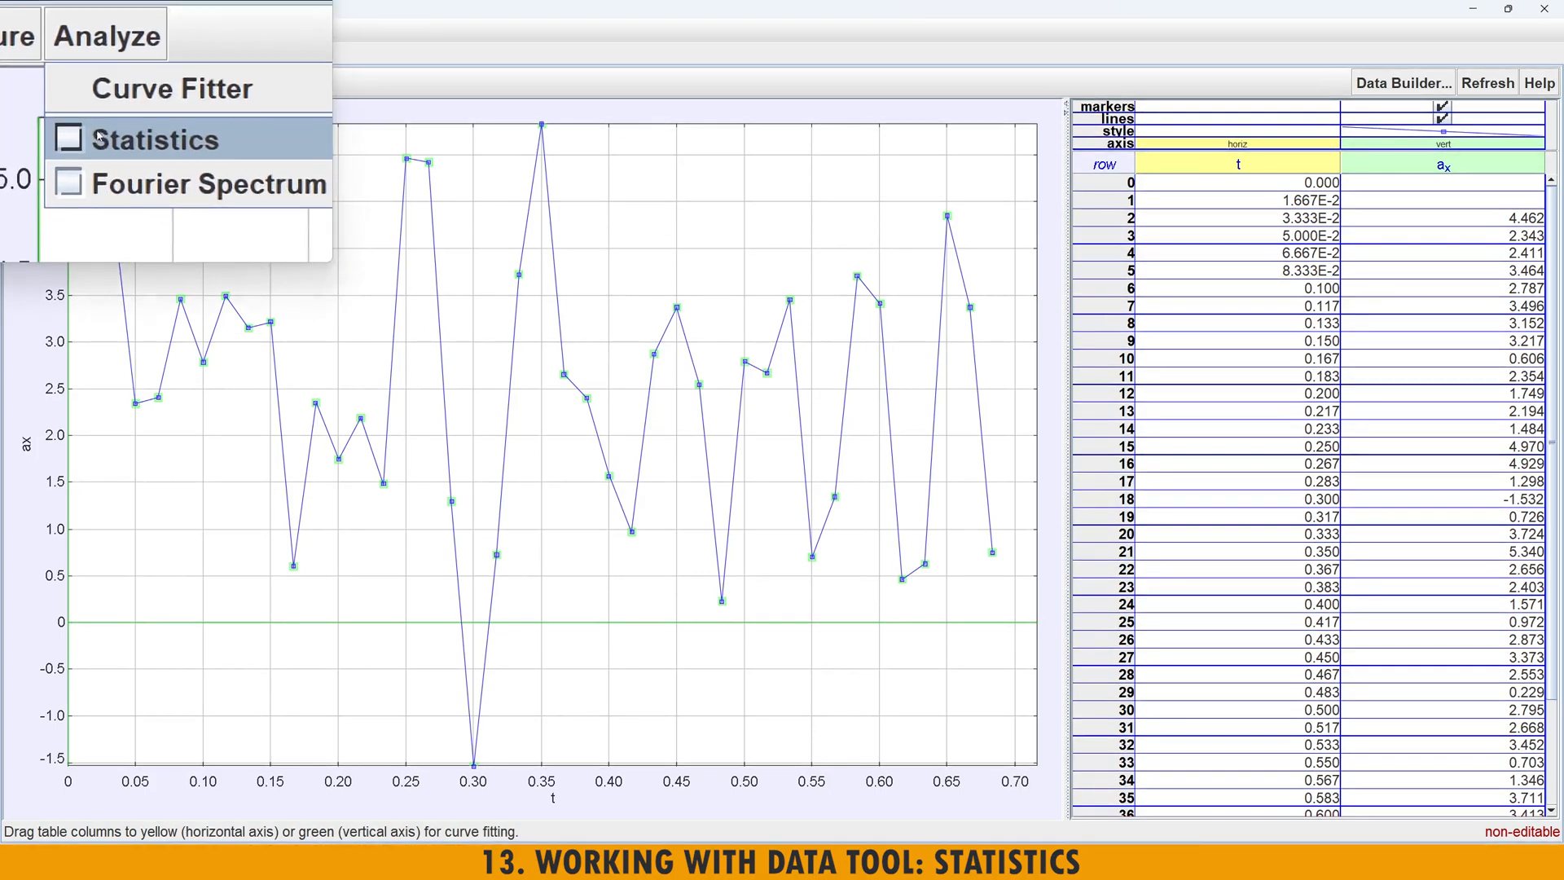
{"action": "left_click", "coordinate": [76, 177]}
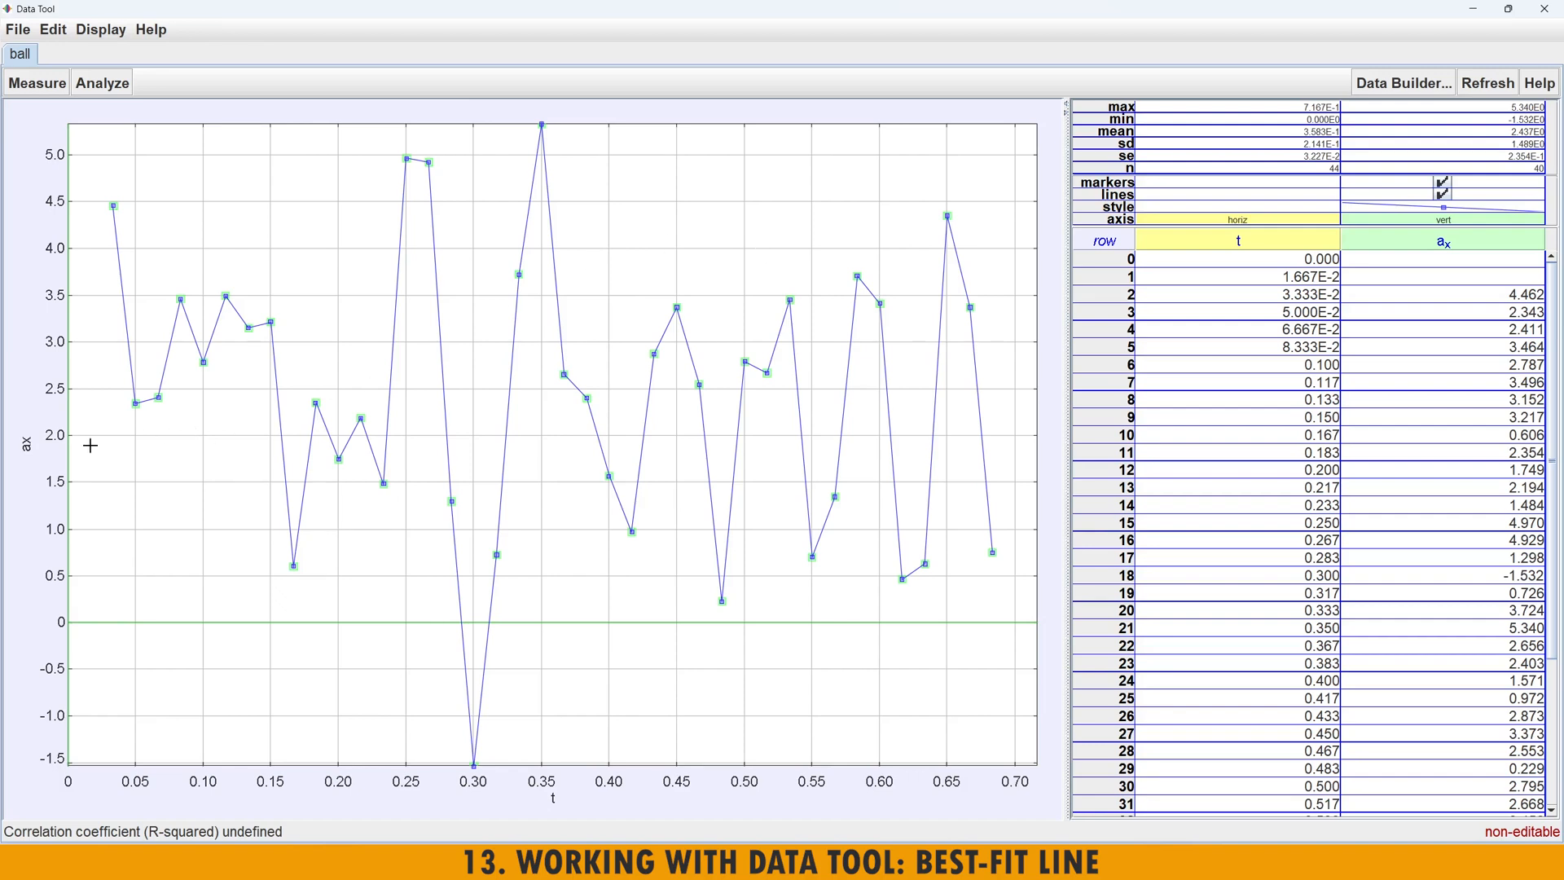
- Restore the Data Tool to a smaller window and change the main window's ball plot to vx, the velocity x-component, against t
{"action": "left_click", "coordinate": [24, 444]}
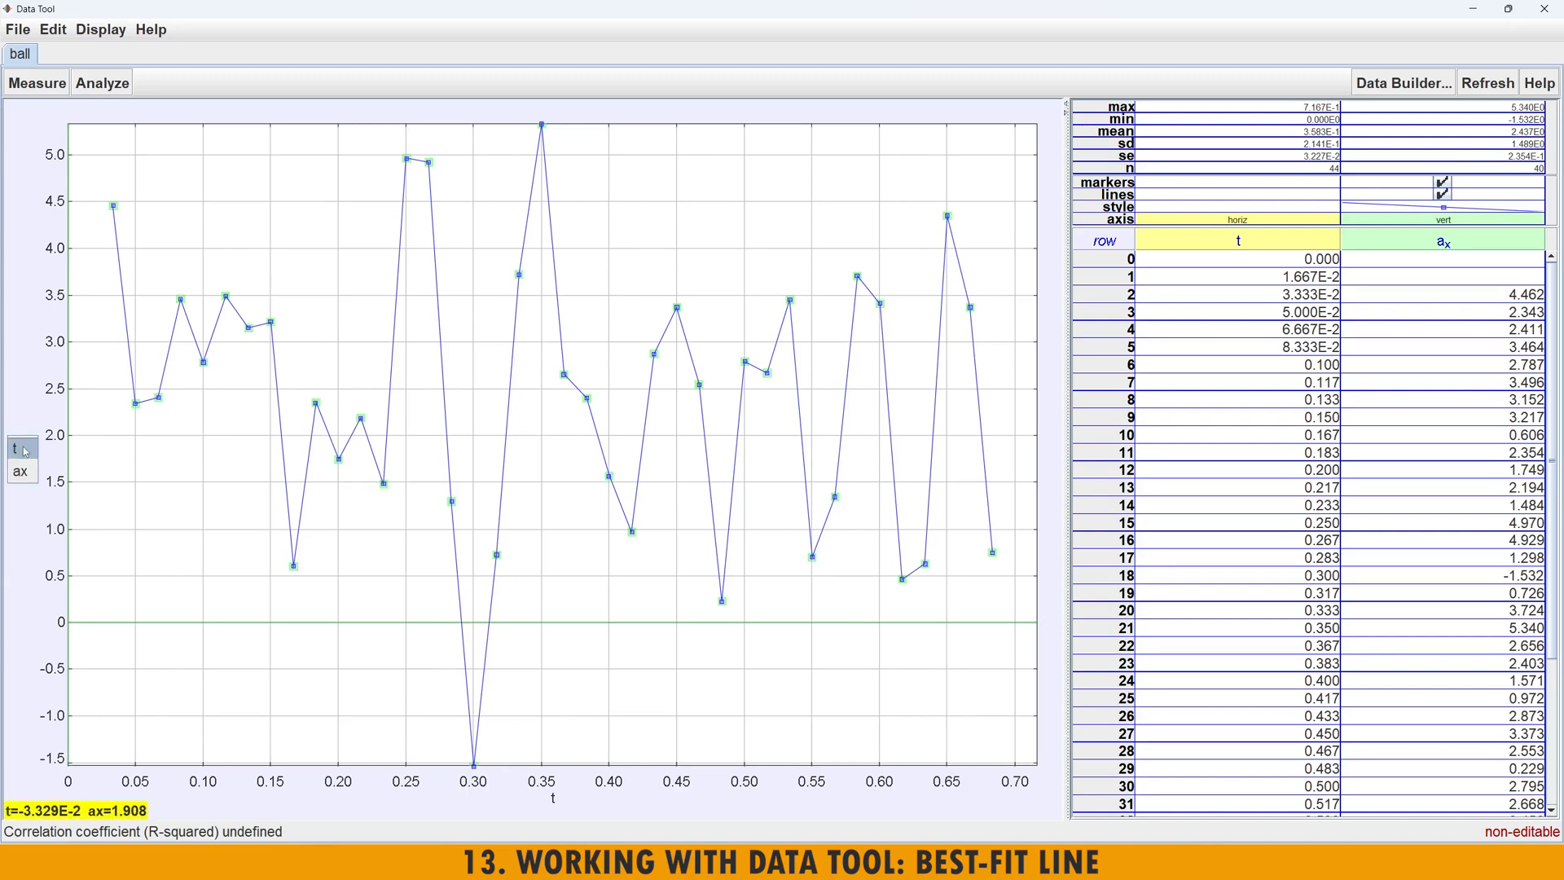
{"action": "left_click", "coordinate": [22, 420]}
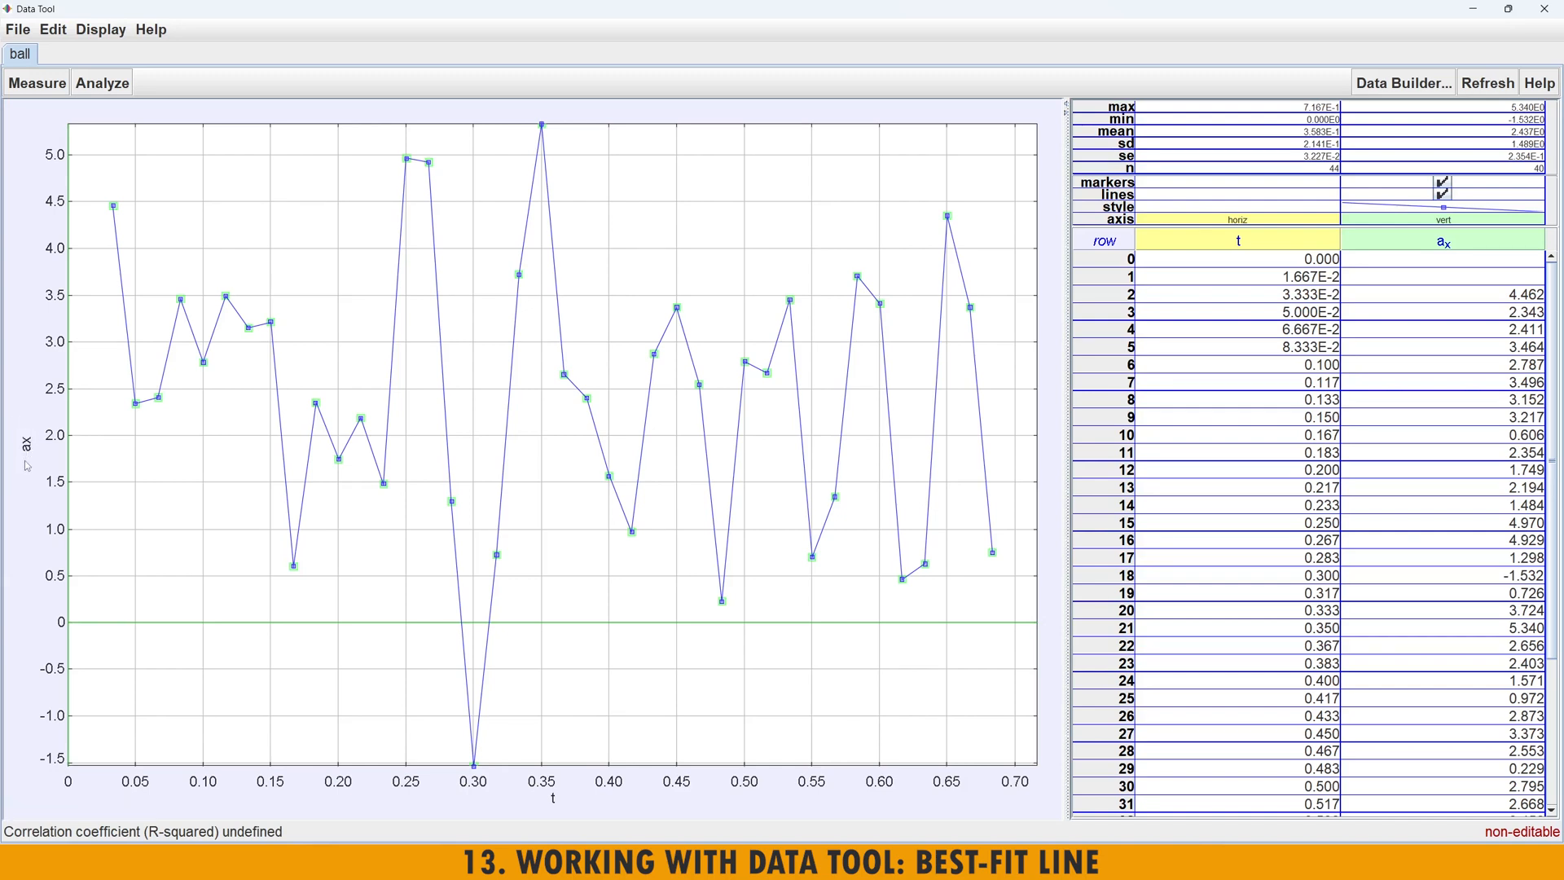
{"action": "left_click", "coordinate": [1508, 9]}
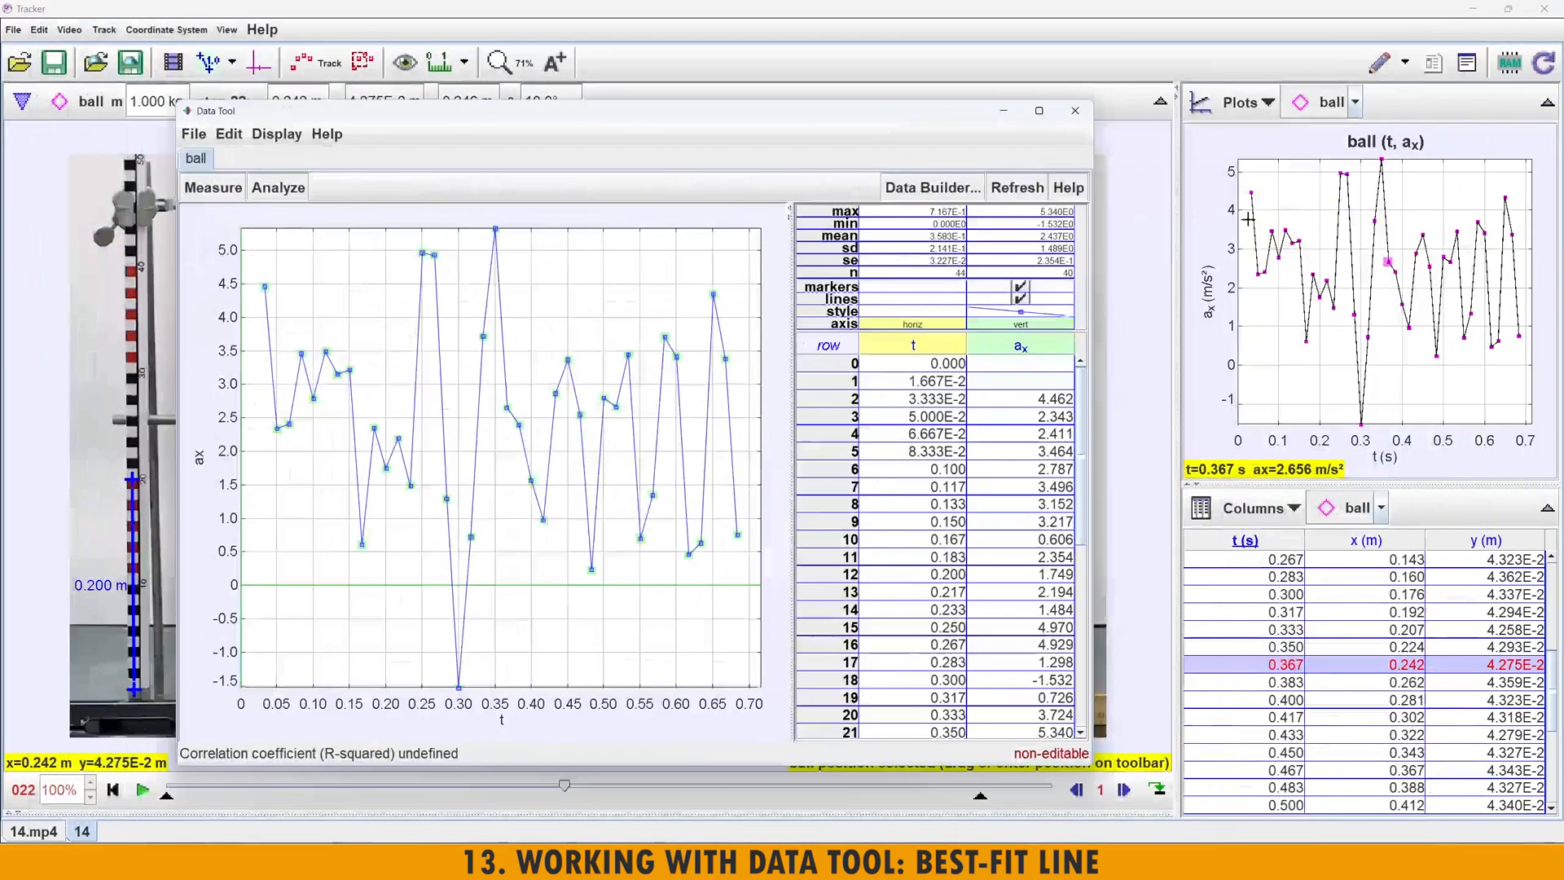
{"action": "left_click", "coordinate": [1210, 300]}
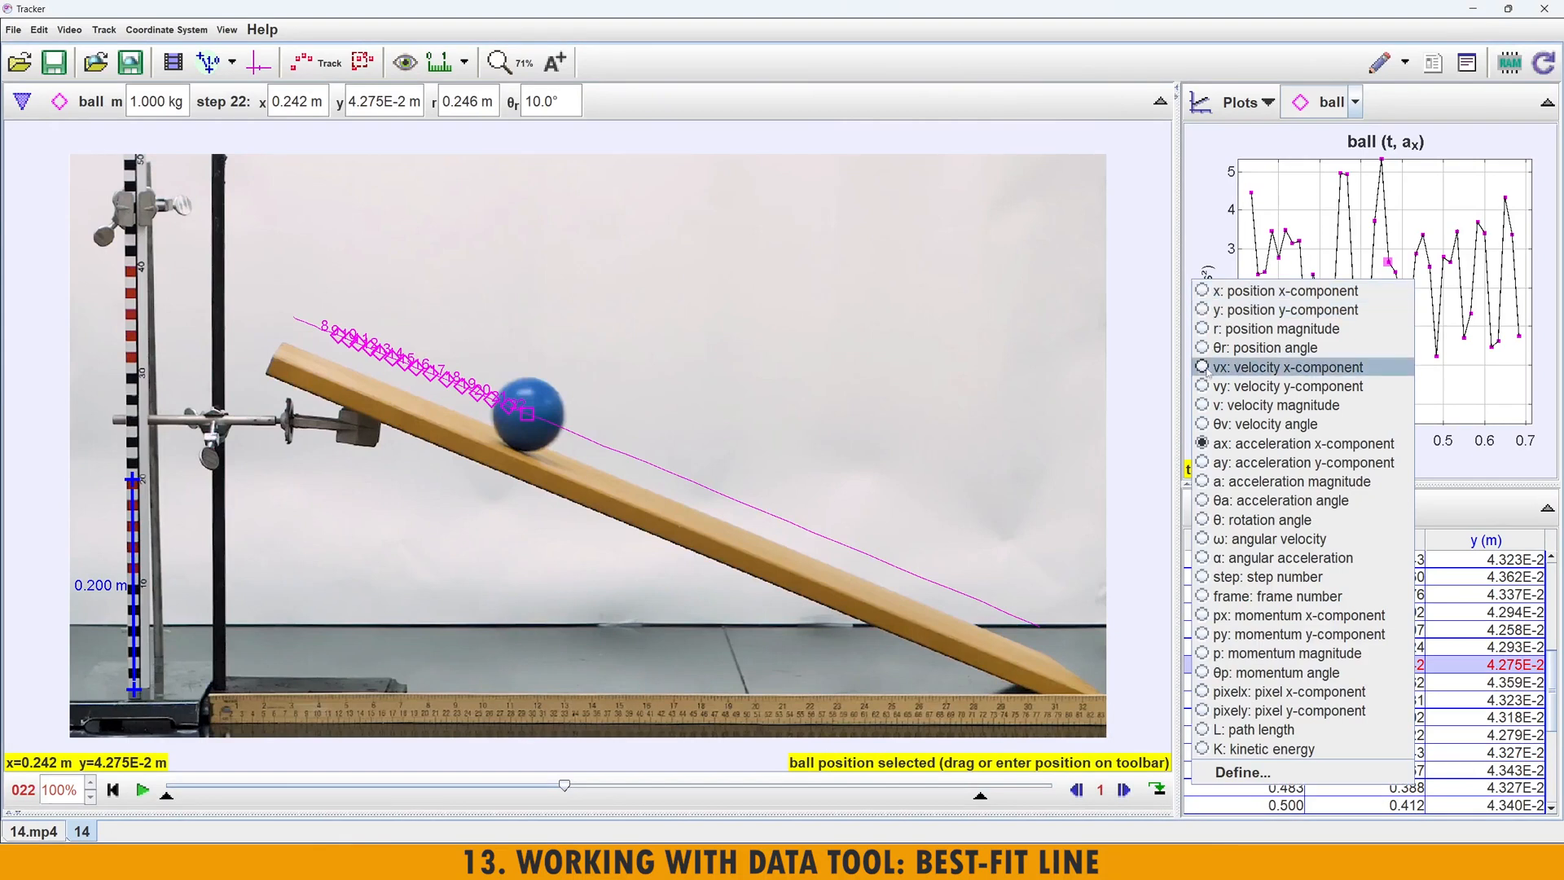
{"action": "left_click", "coordinate": [1211, 368]}
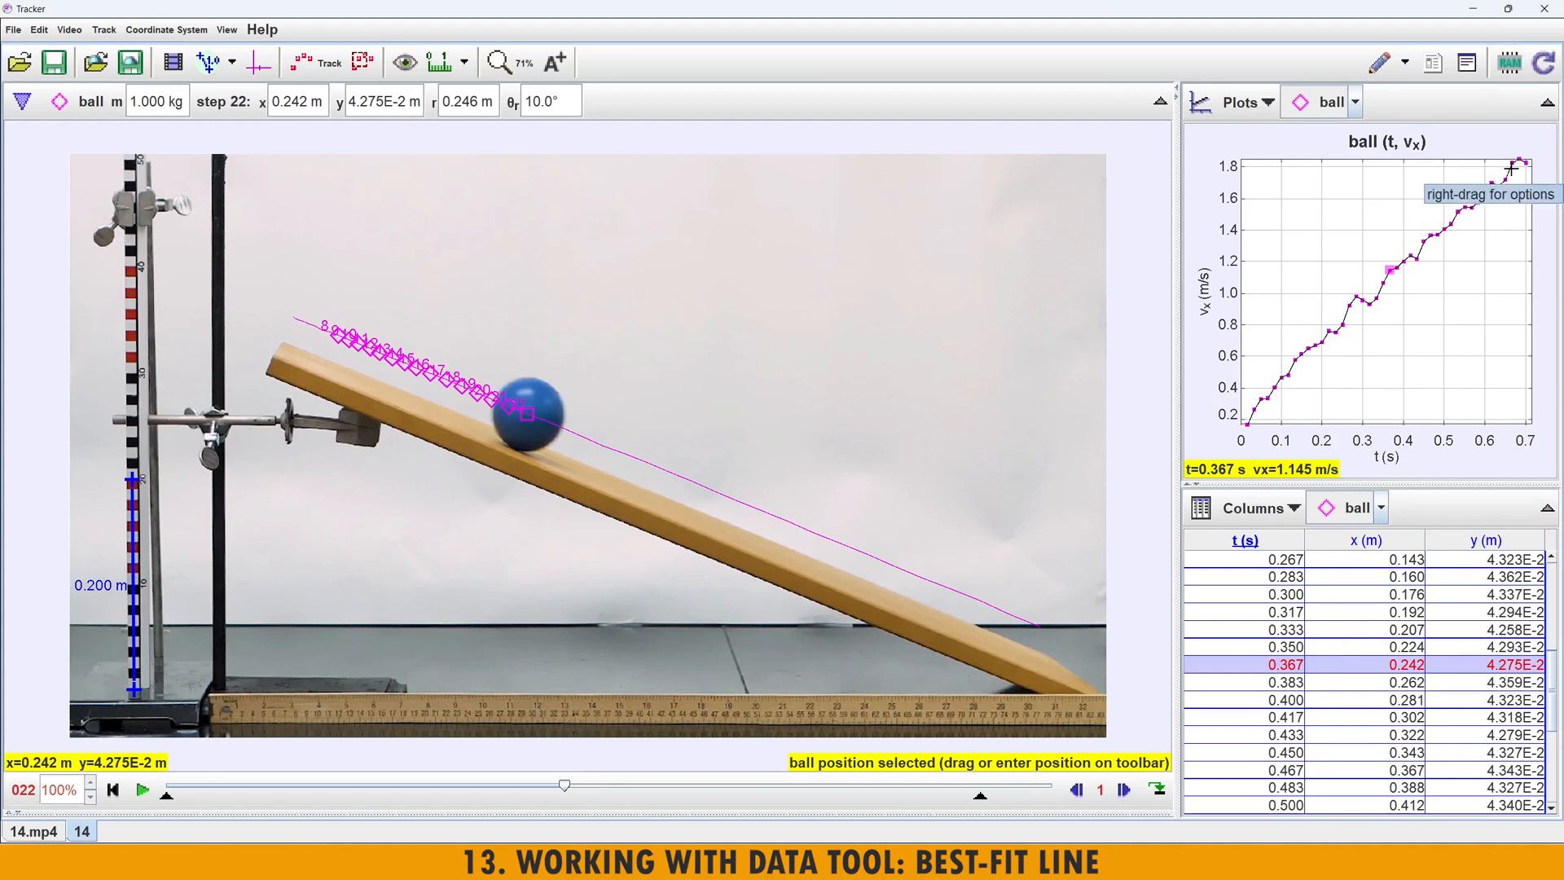
- Send the vx plot to the Data Tool for analysis and maximize its window
{"action": "right_click", "coordinate": [1397, 287]}
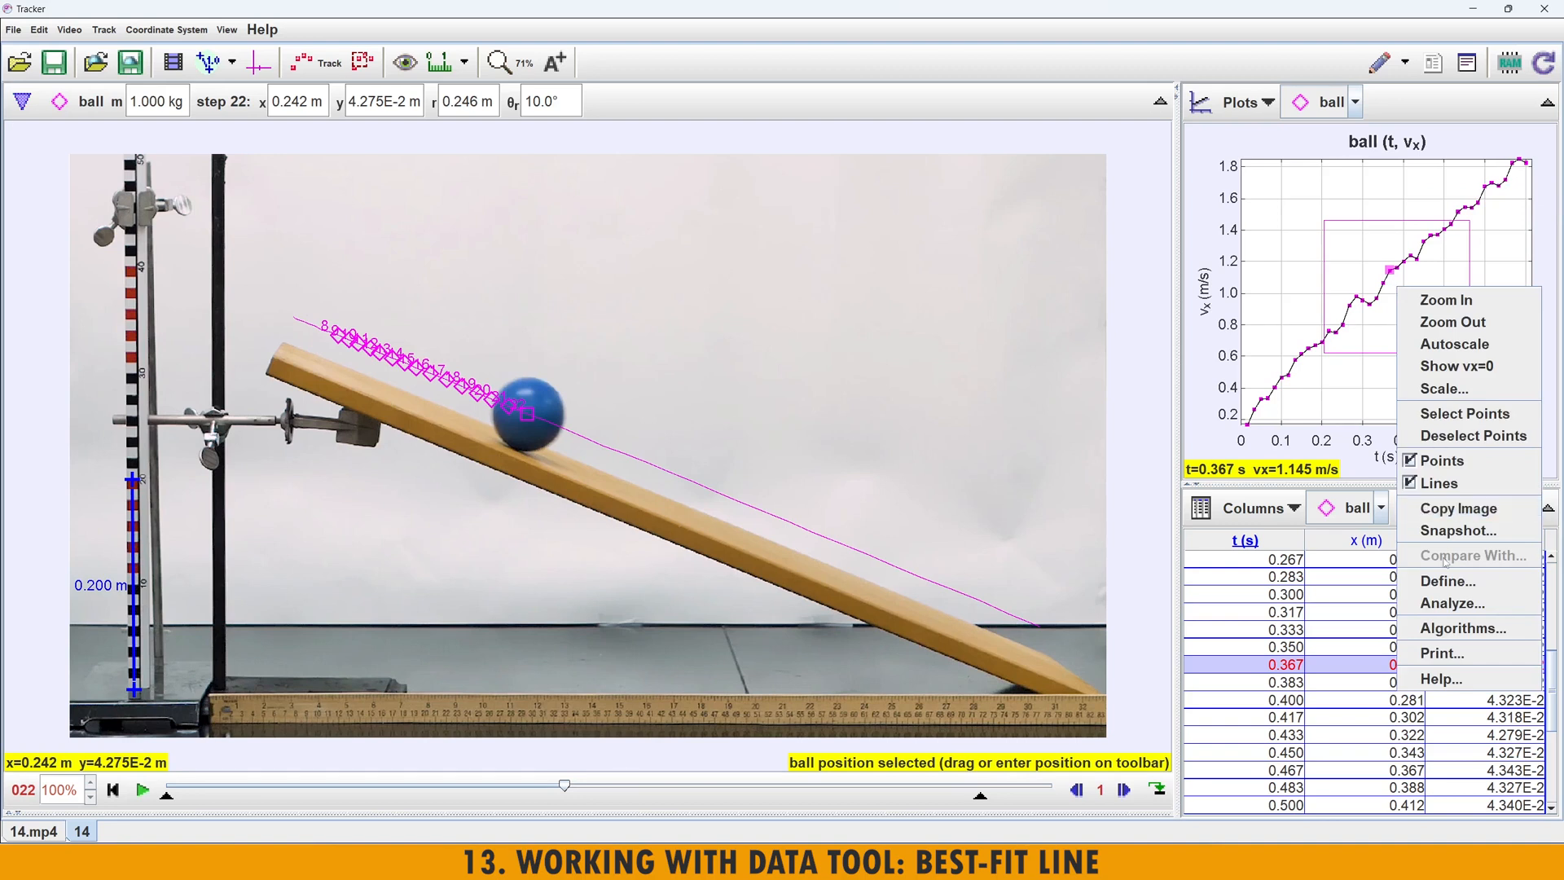
{"action": "left_click", "coordinate": [1503, 606]}
{"action": "left_click", "coordinate": [1040, 113]}
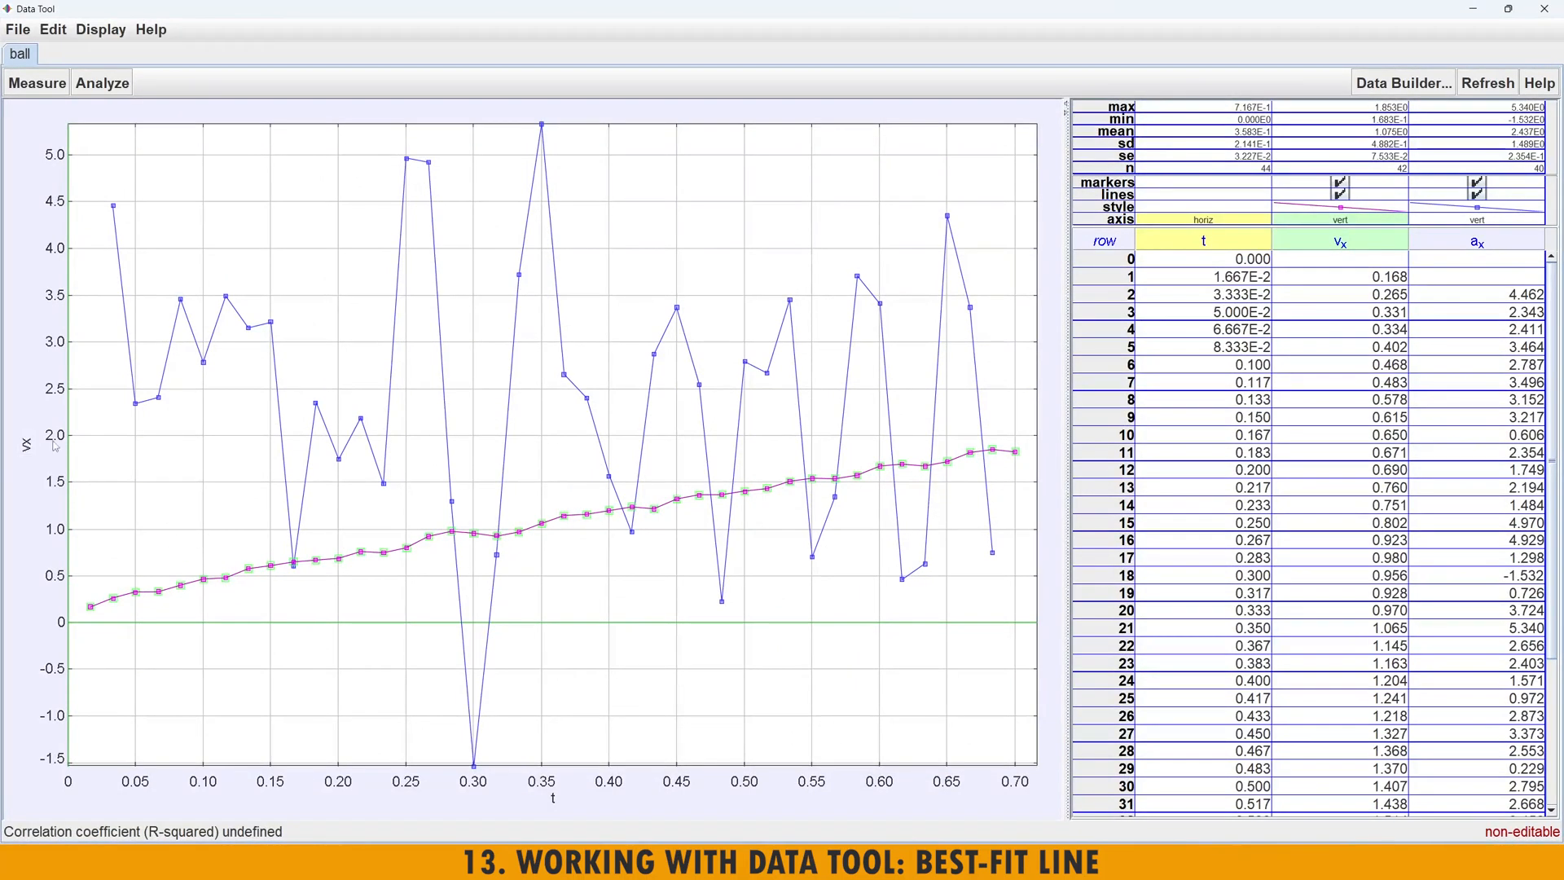
- Choose vx as the vertical plot variable and cut the ax column from the data table
{"action": "left_click", "coordinate": [26, 447]}
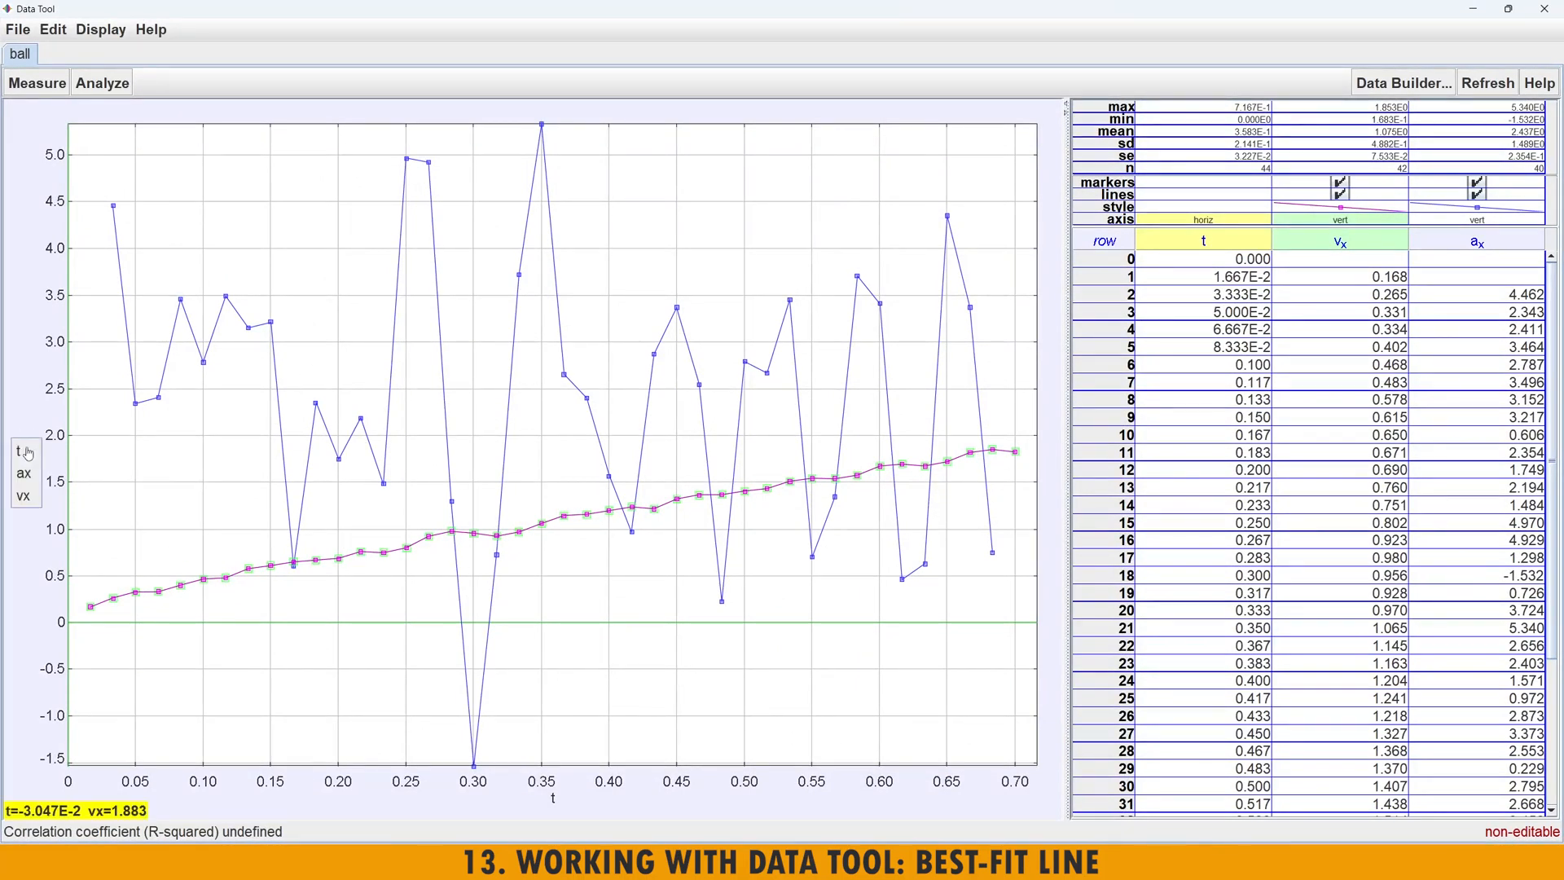
{"action": "left_click", "coordinate": [22, 495]}
{"action": "left_click", "coordinate": [1471, 243]}
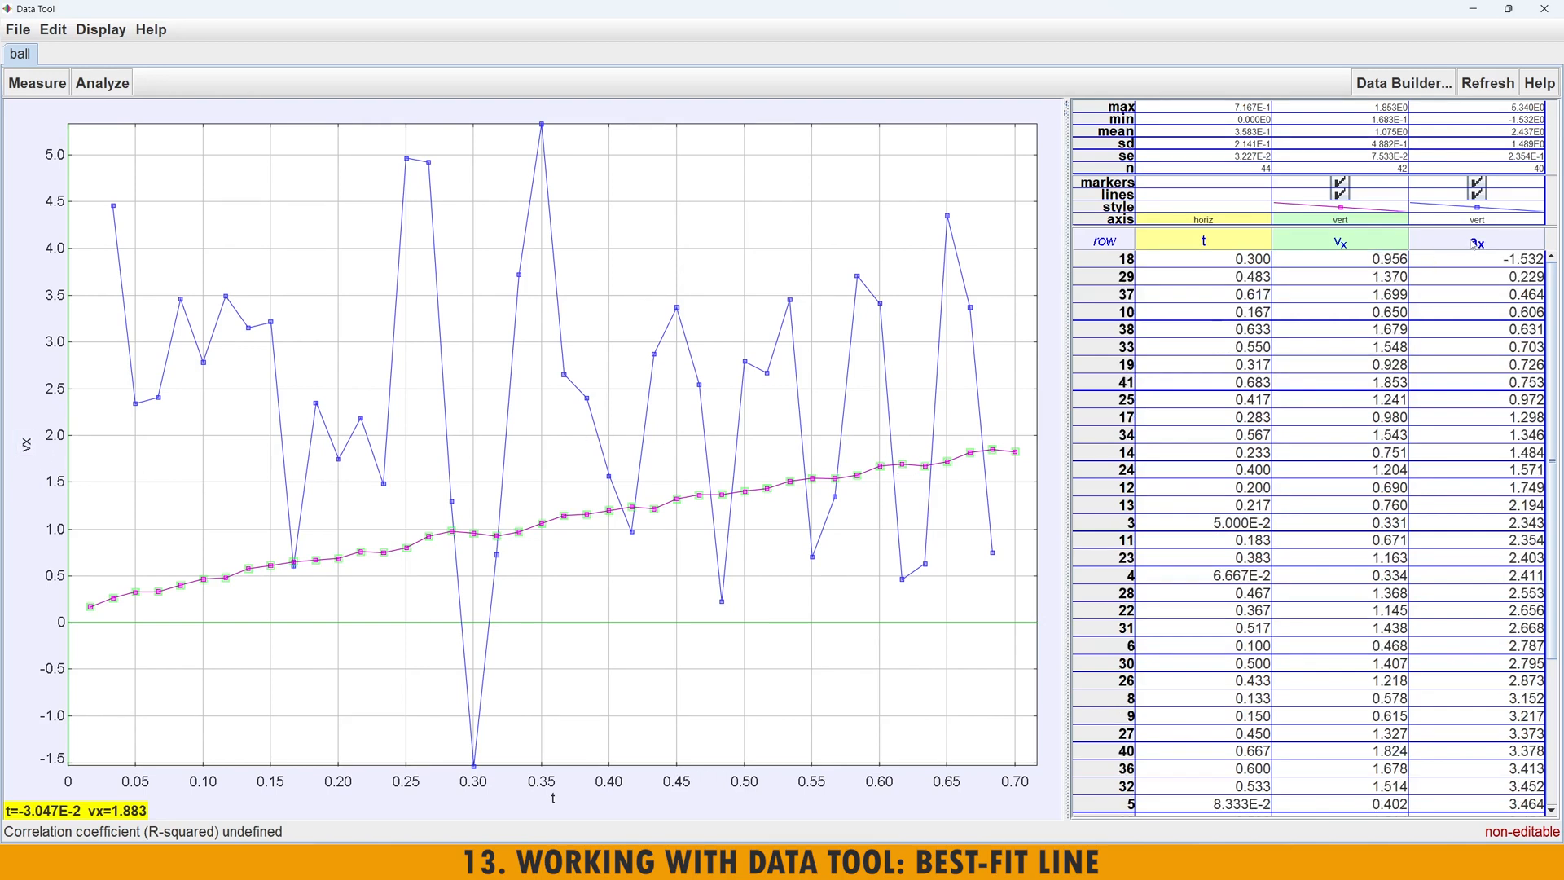
{"action": "right_click", "coordinate": [1473, 245]}
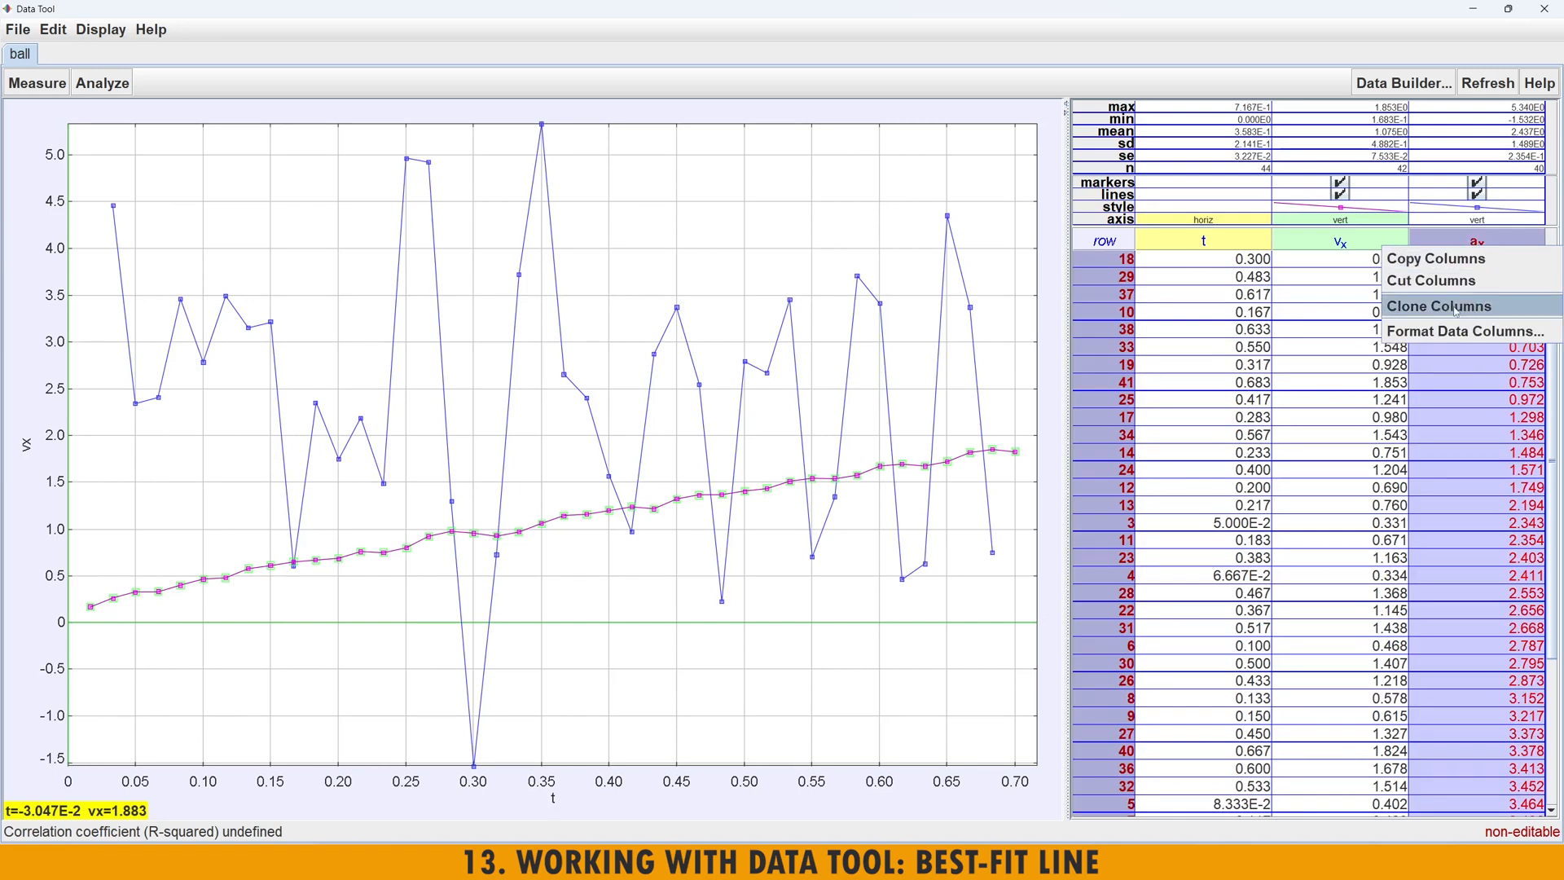
{"action": "left_click", "coordinate": [1447, 283]}
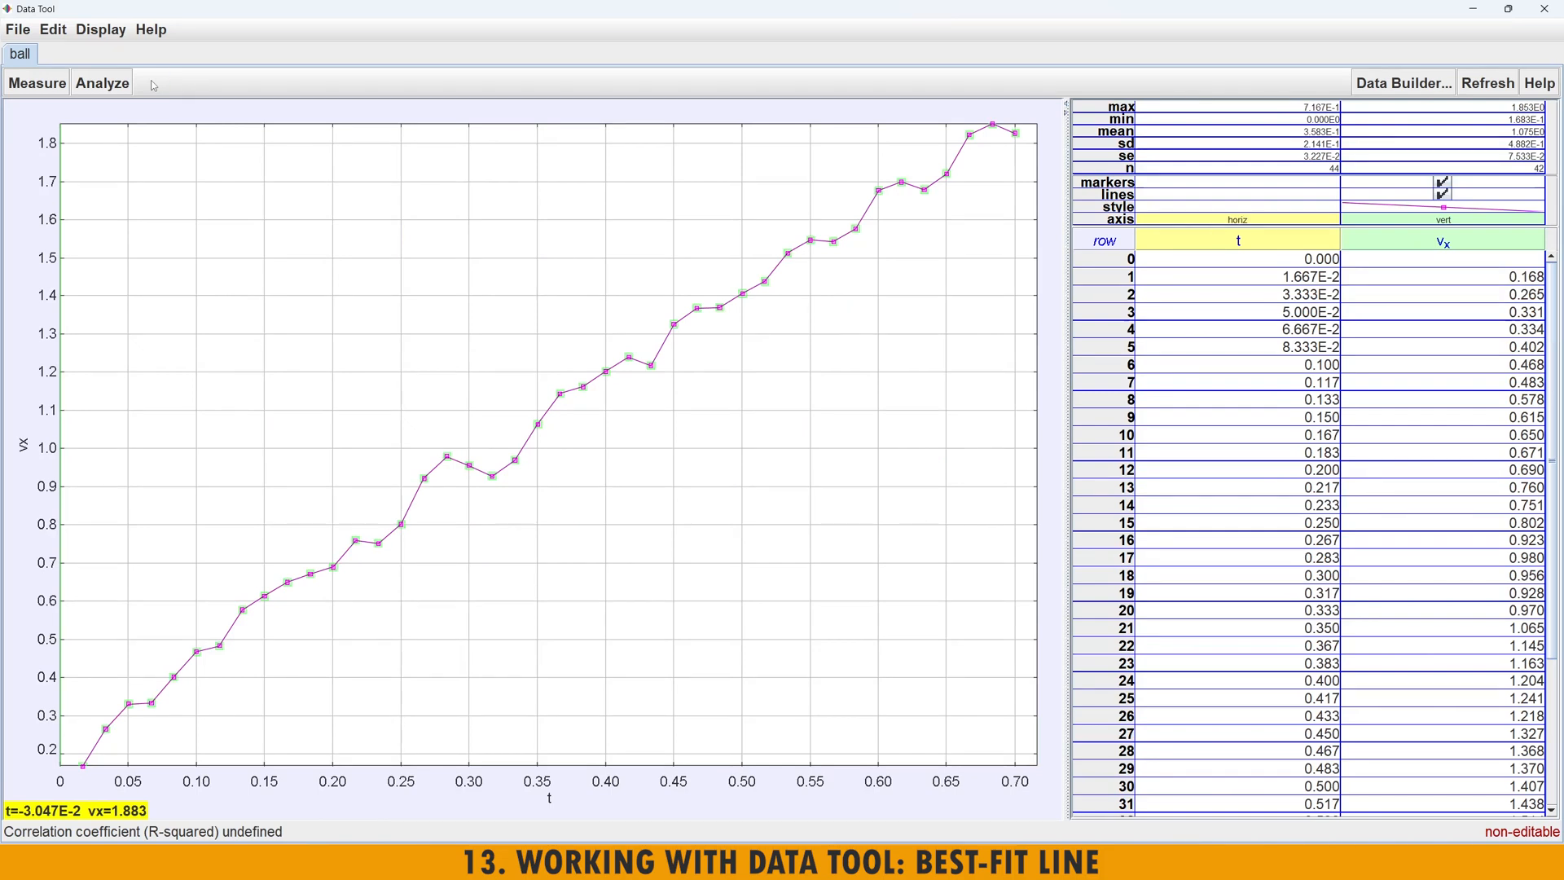
- Fit a Line to the vx versus t data with the Curve Fitter
{"action": "left_click", "coordinate": [104, 85]}
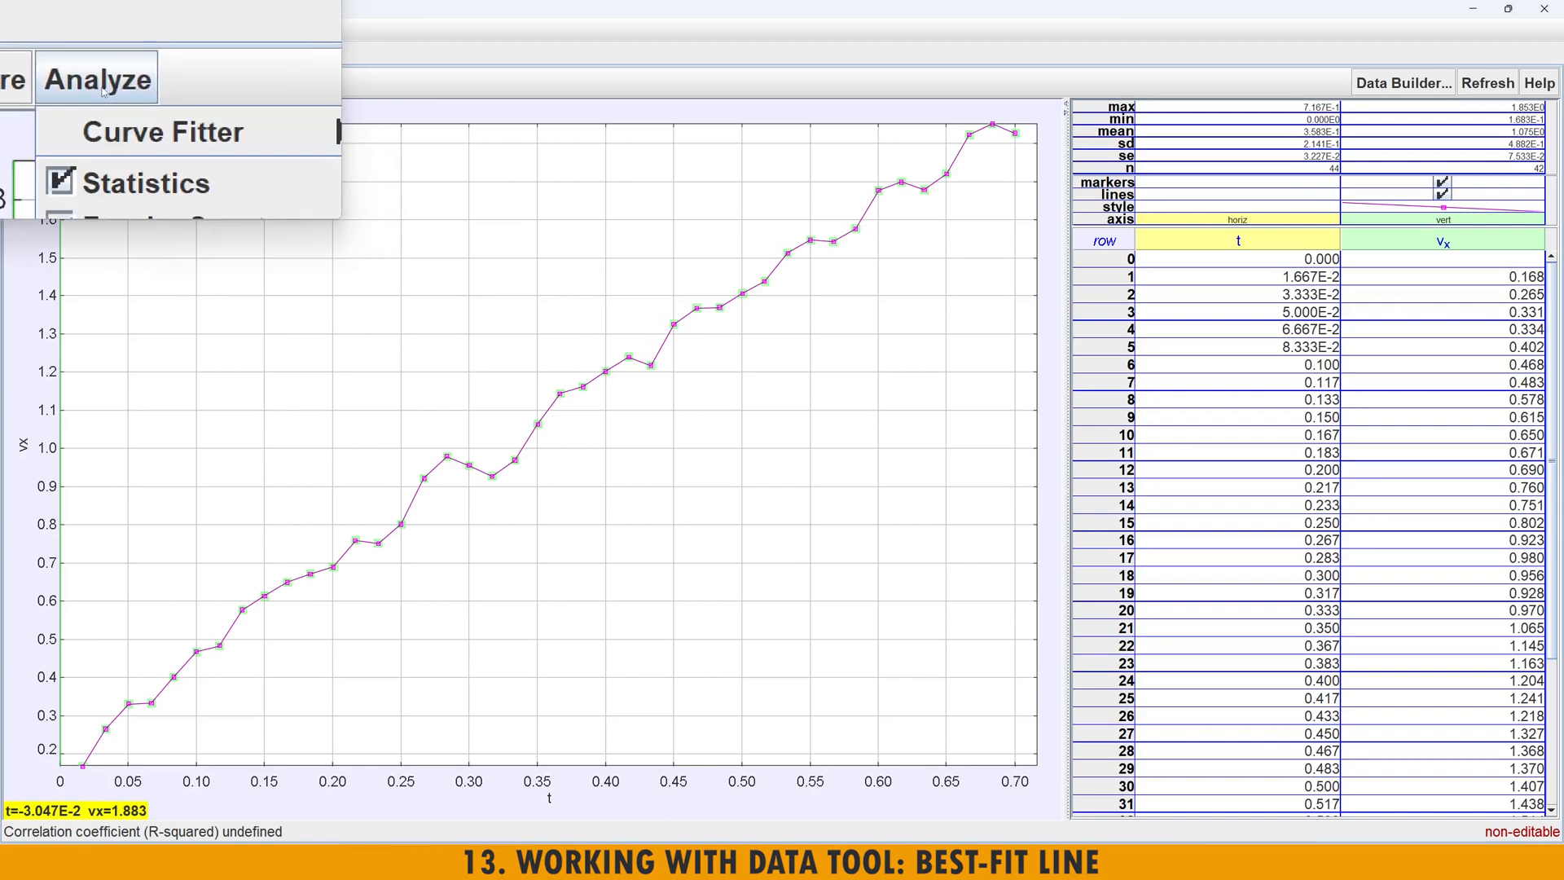
{"action": "mouse_move", "coordinate": [137, 112]}
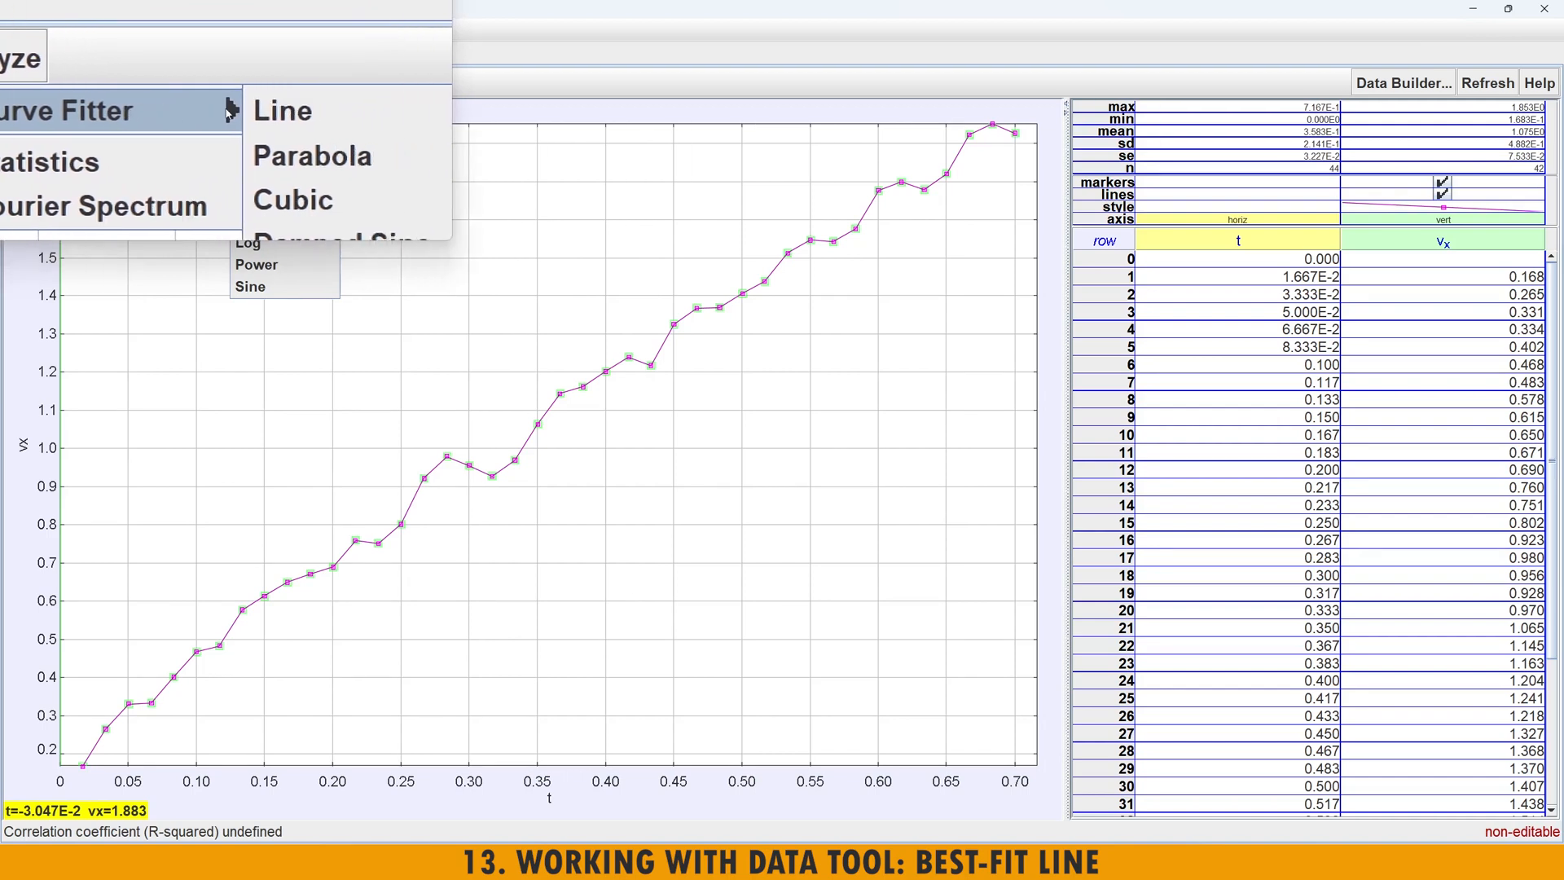
{"action": "left_click", "coordinate": [285, 110]}
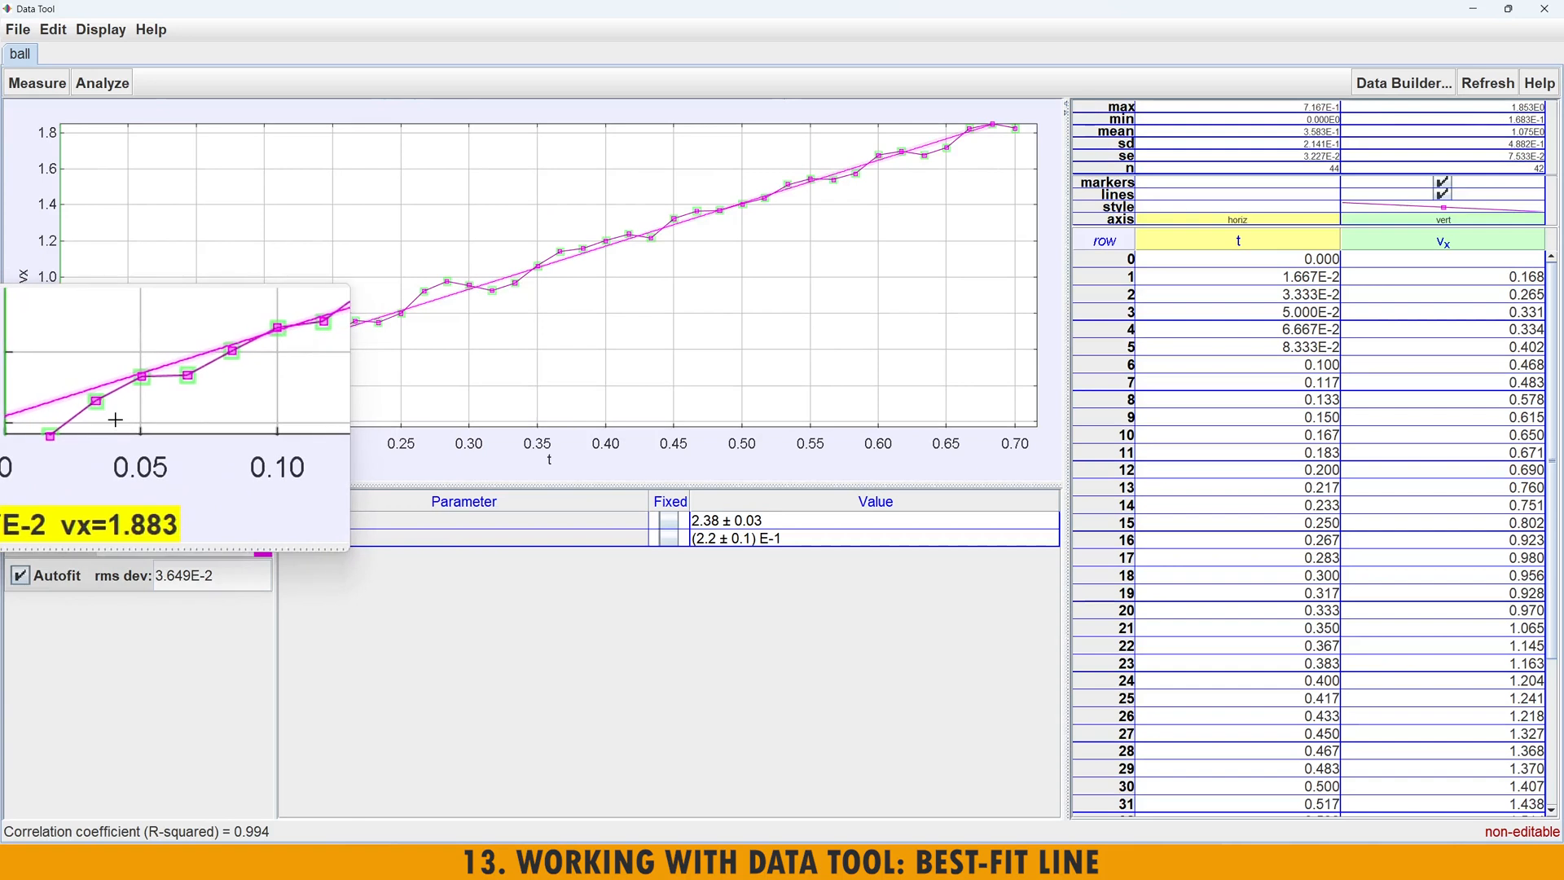
- Select the plotted vx points in rows 3 to 8 and autofit the line to only those points
{"action": "left_click_drag", "start_coordinate": [114, 419], "coordinate": [249, 337]}
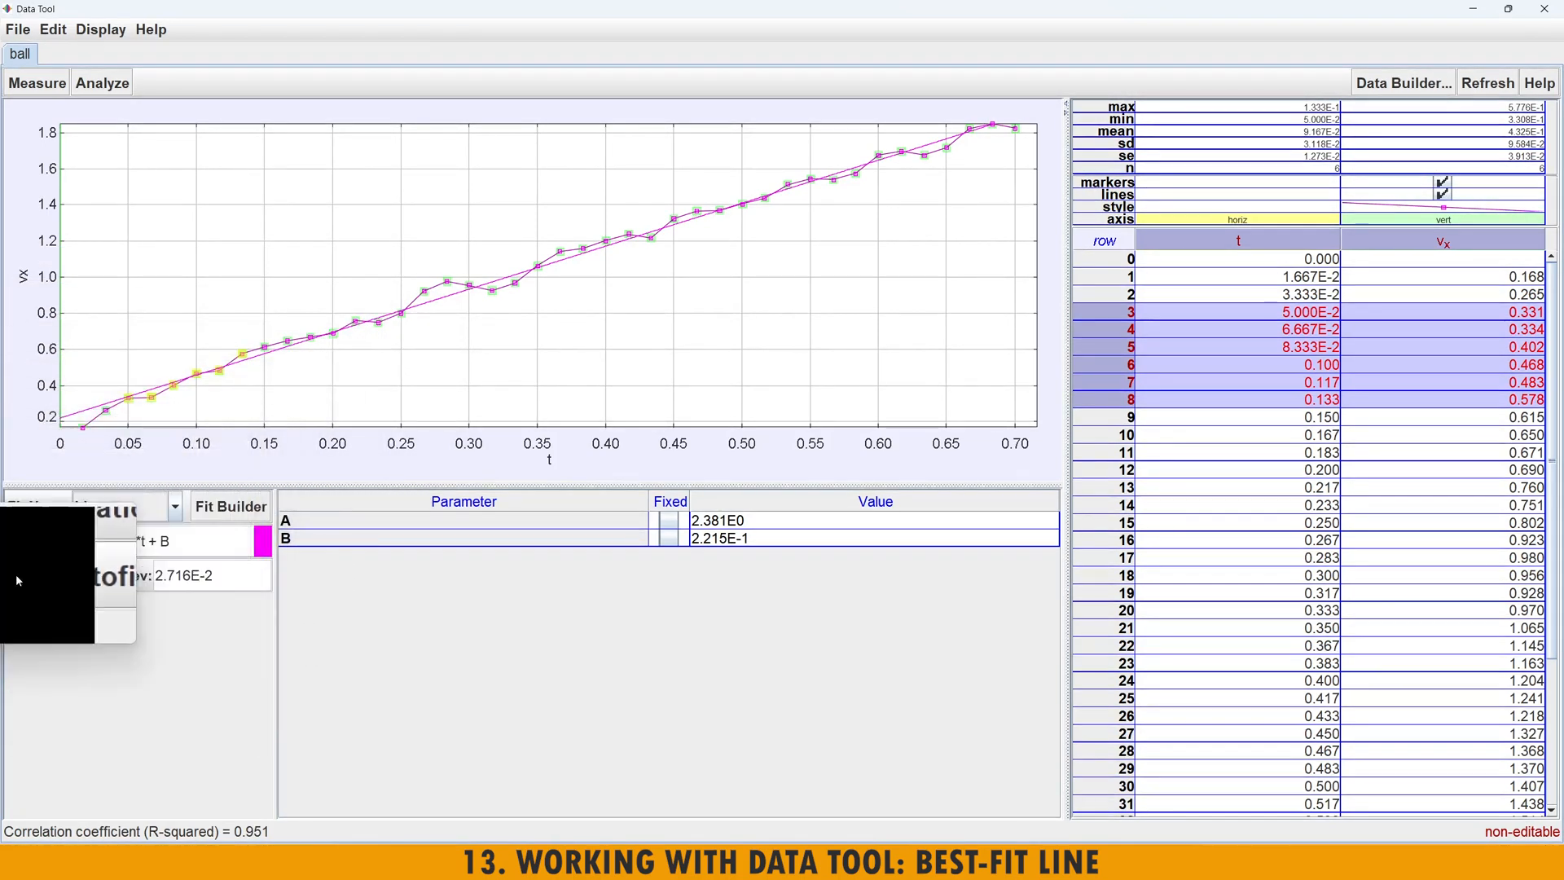
{"action": "left_click", "coordinate": [18, 577]}
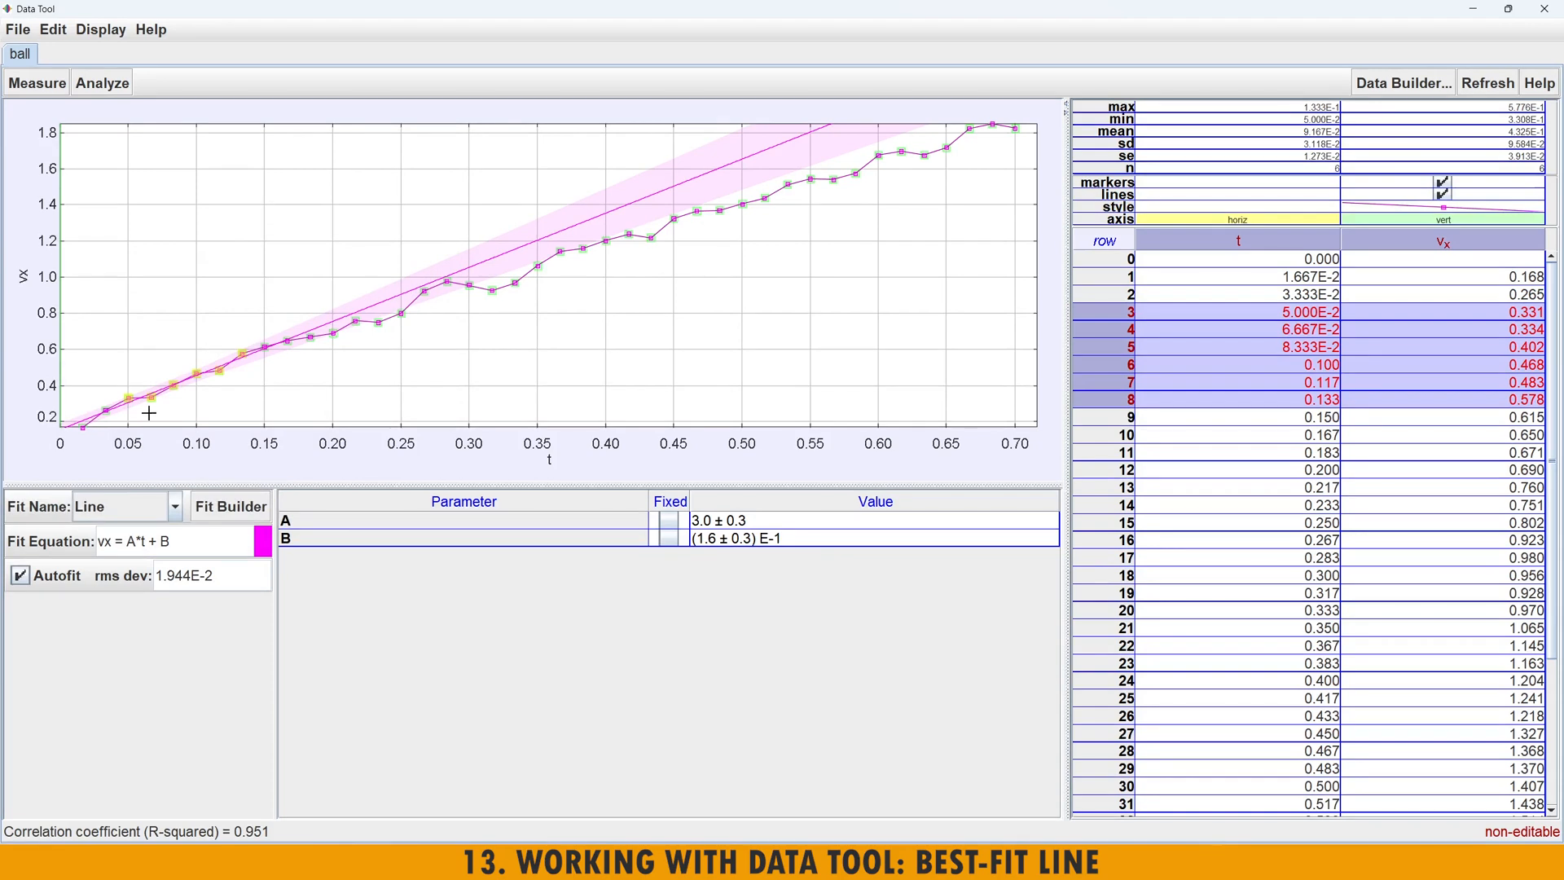
- Turn off Autofit, select the vx points in rows 6 to 17 and autofit the line to that selection
{"action": "left_click_drag", "start_coordinate": [131, 420], "coordinate": [272, 319]}
{"action": "left_click", "coordinate": [20, 575]}
{"action": "left_click_drag", "start_coordinate": [177, 407], "coordinate": [461, 235]}
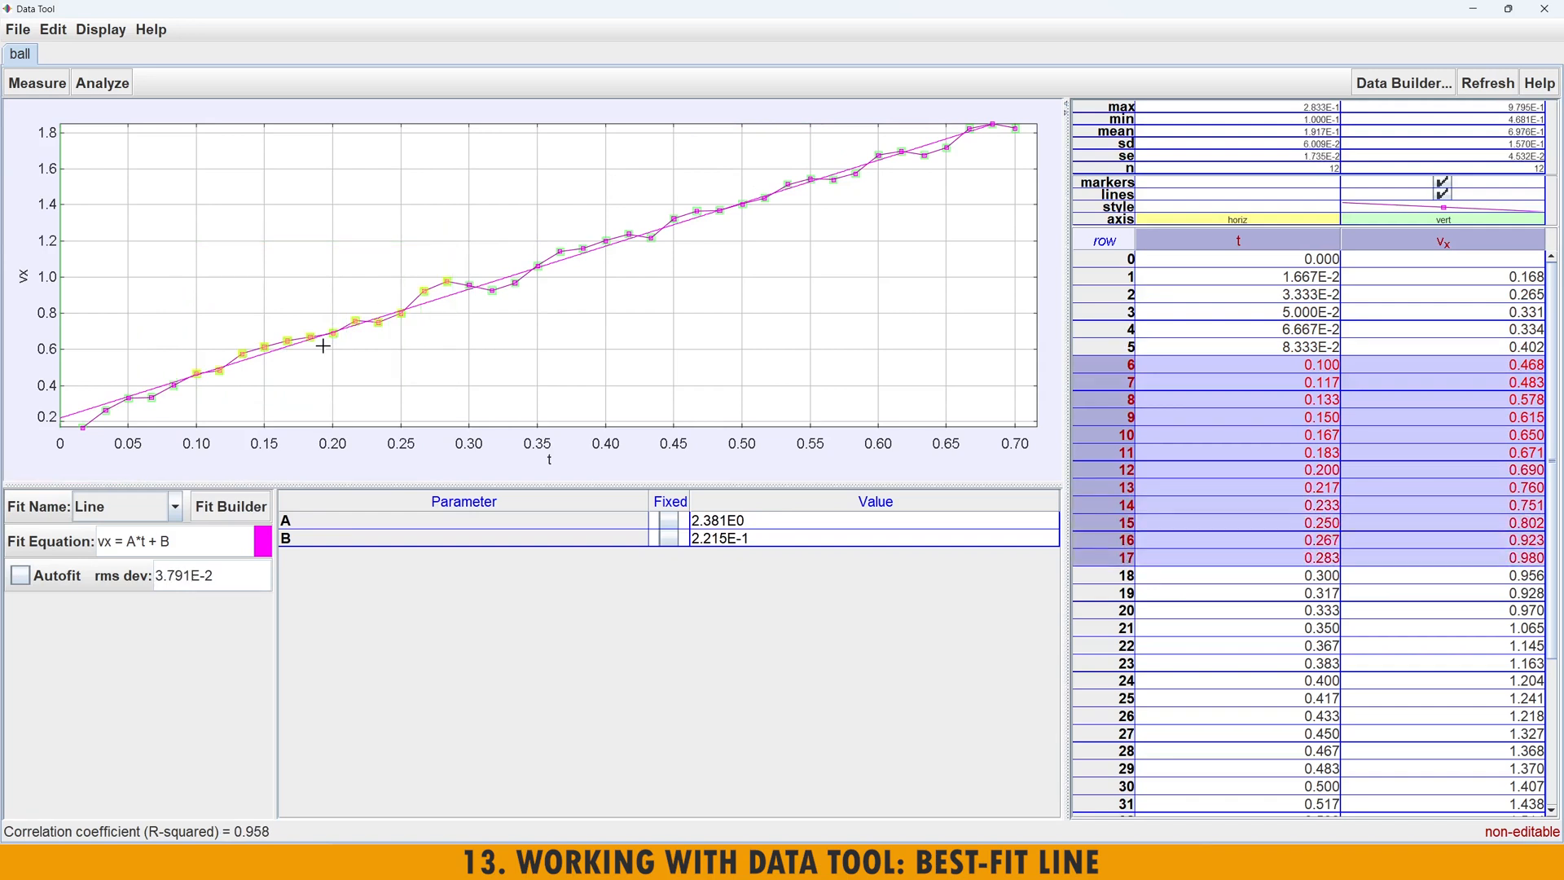
{"action": "left_click", "coordinate": [21, 578]}
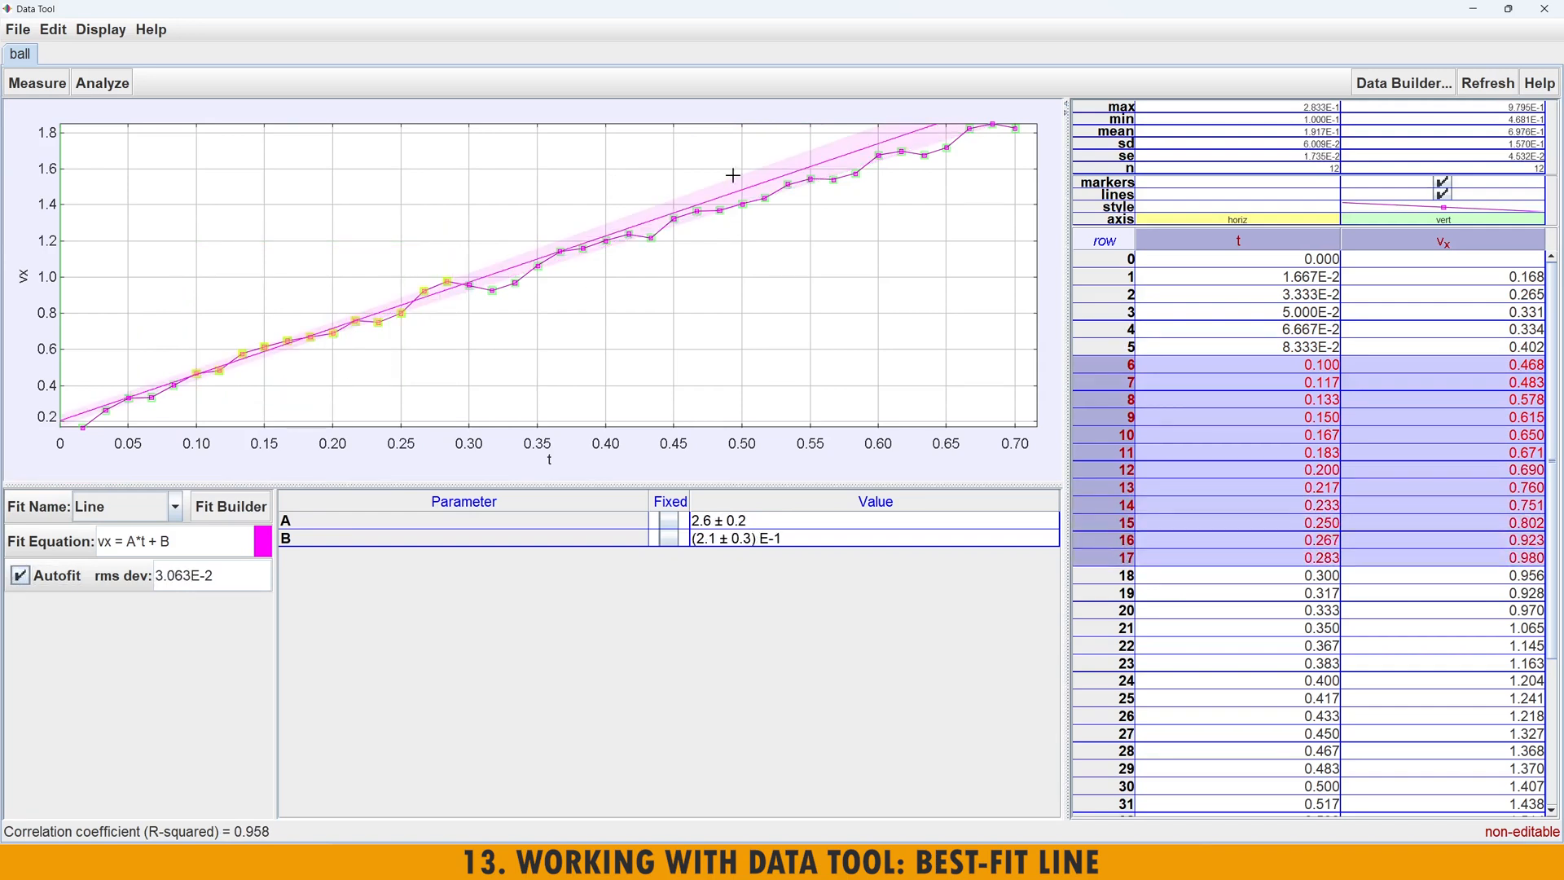
- Refit the line to the vx points in rows 7 to 39, and clear the selection to fit all the data
{"action": "left_click_drag", "start_coordinate": [202, 411], "coordinate": [951, 80]}
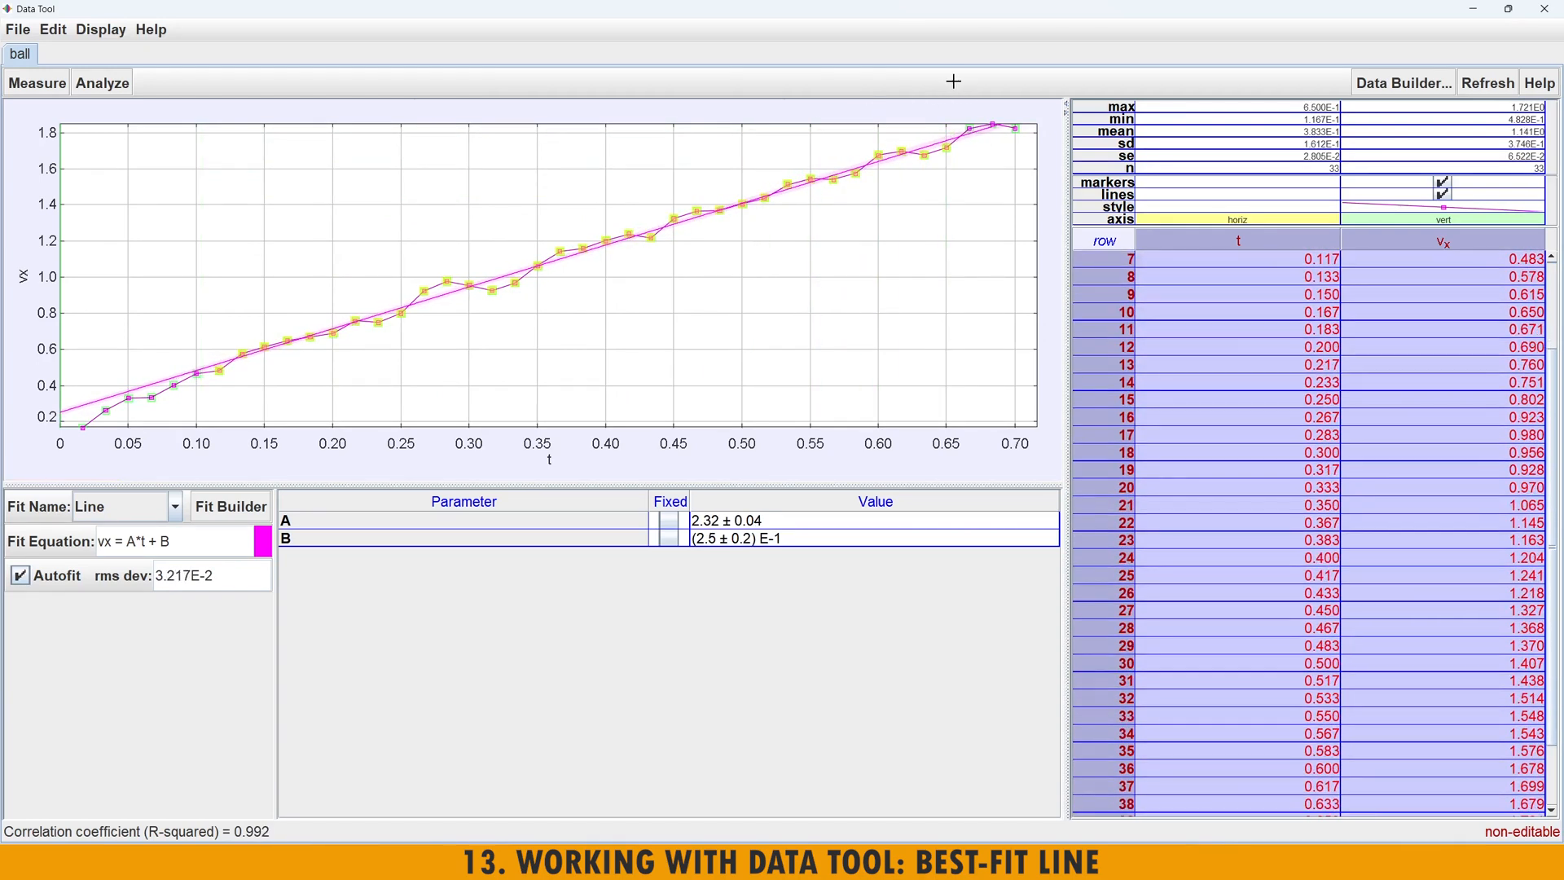
{"action": "left_click", "coordinate": [684, 301]}
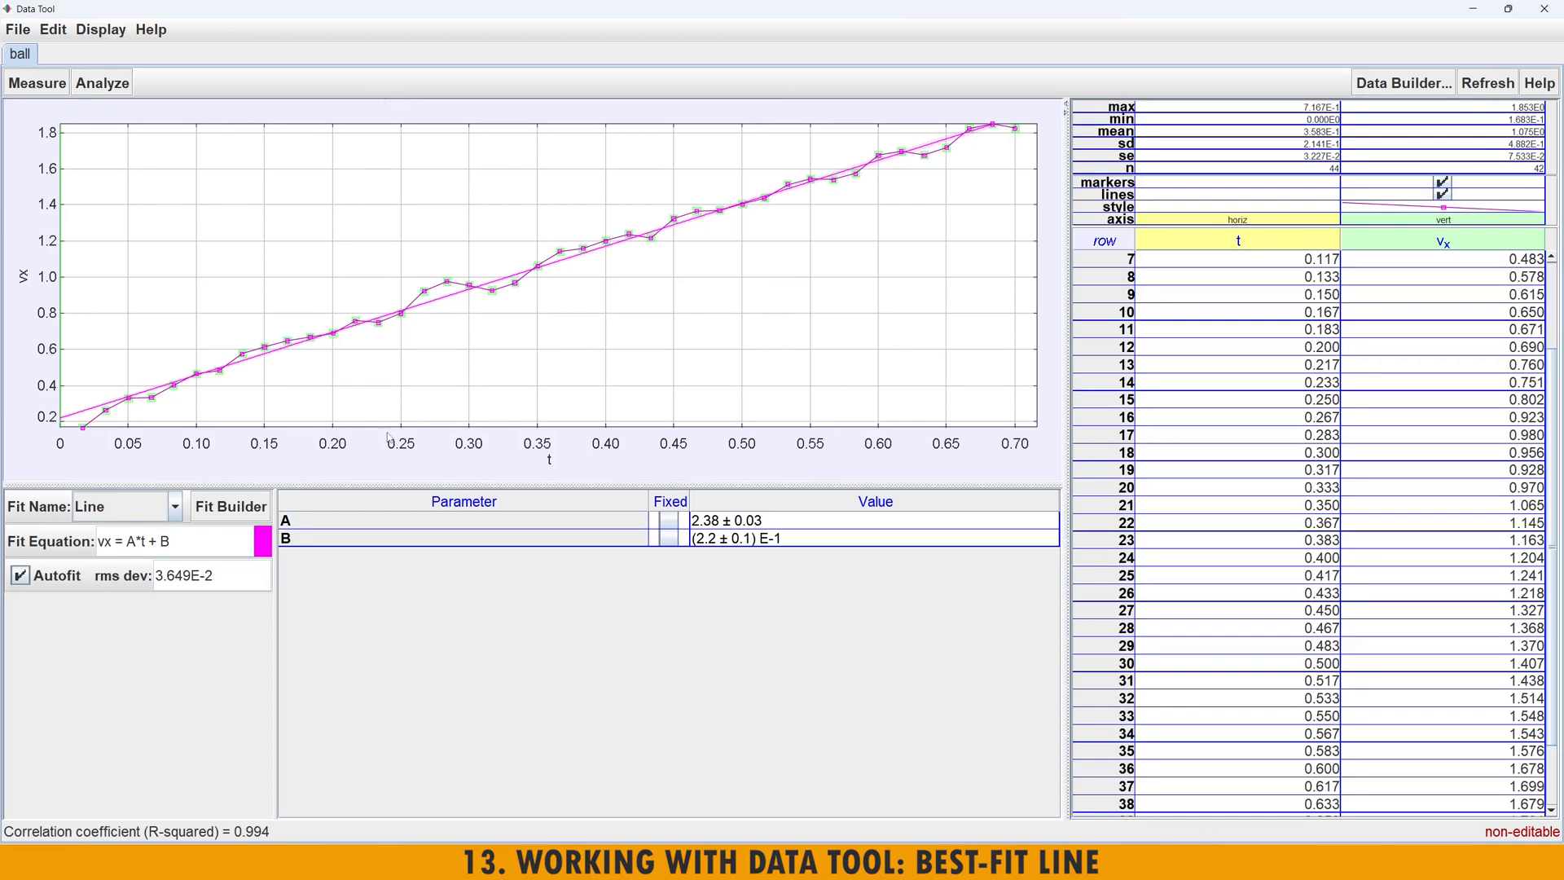
{"action": "left_click", "coordinate": [167, 516]}
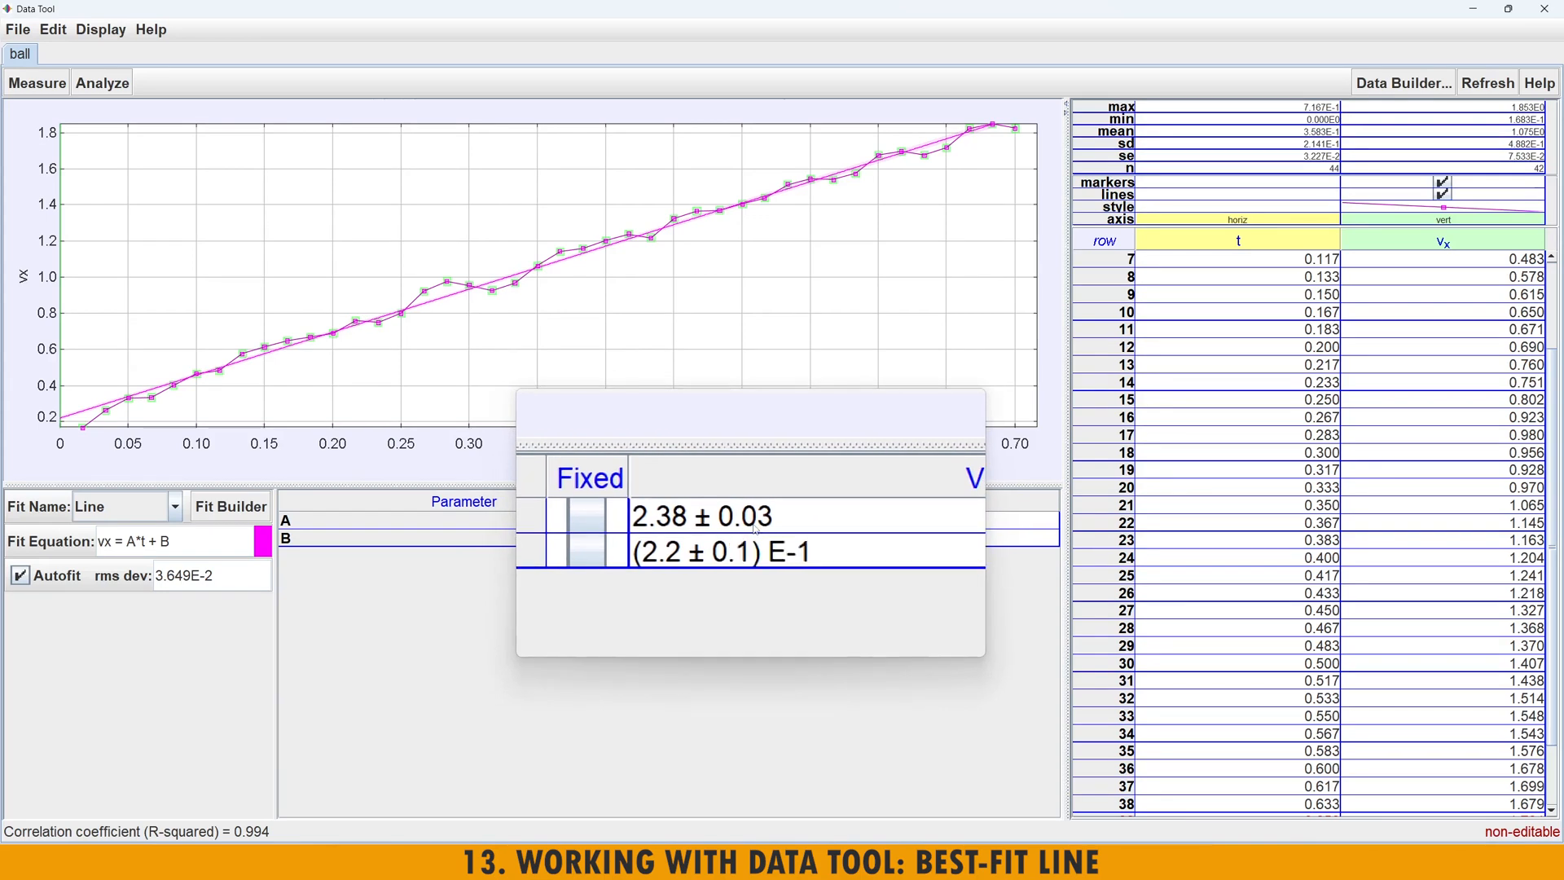
- Switch to Excel and record the fitted slope under the best fit heading, with 2.38 in I48 and +- 0.03 in I49
{"action": "left_click", "coordinate": [301, 821]}
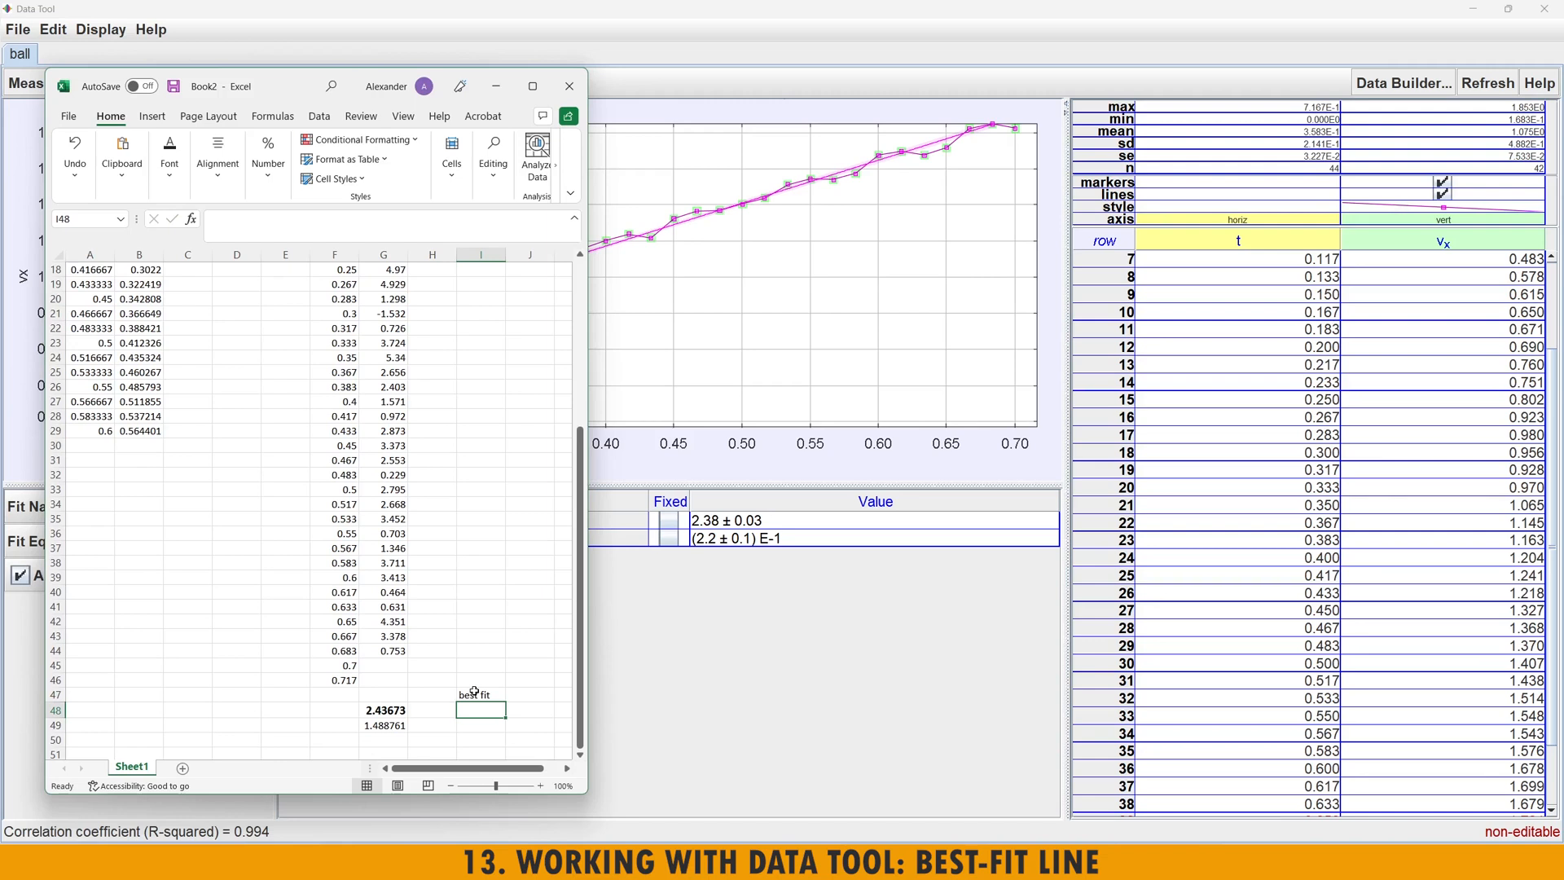
{"action": "type", "text": "2.38"}
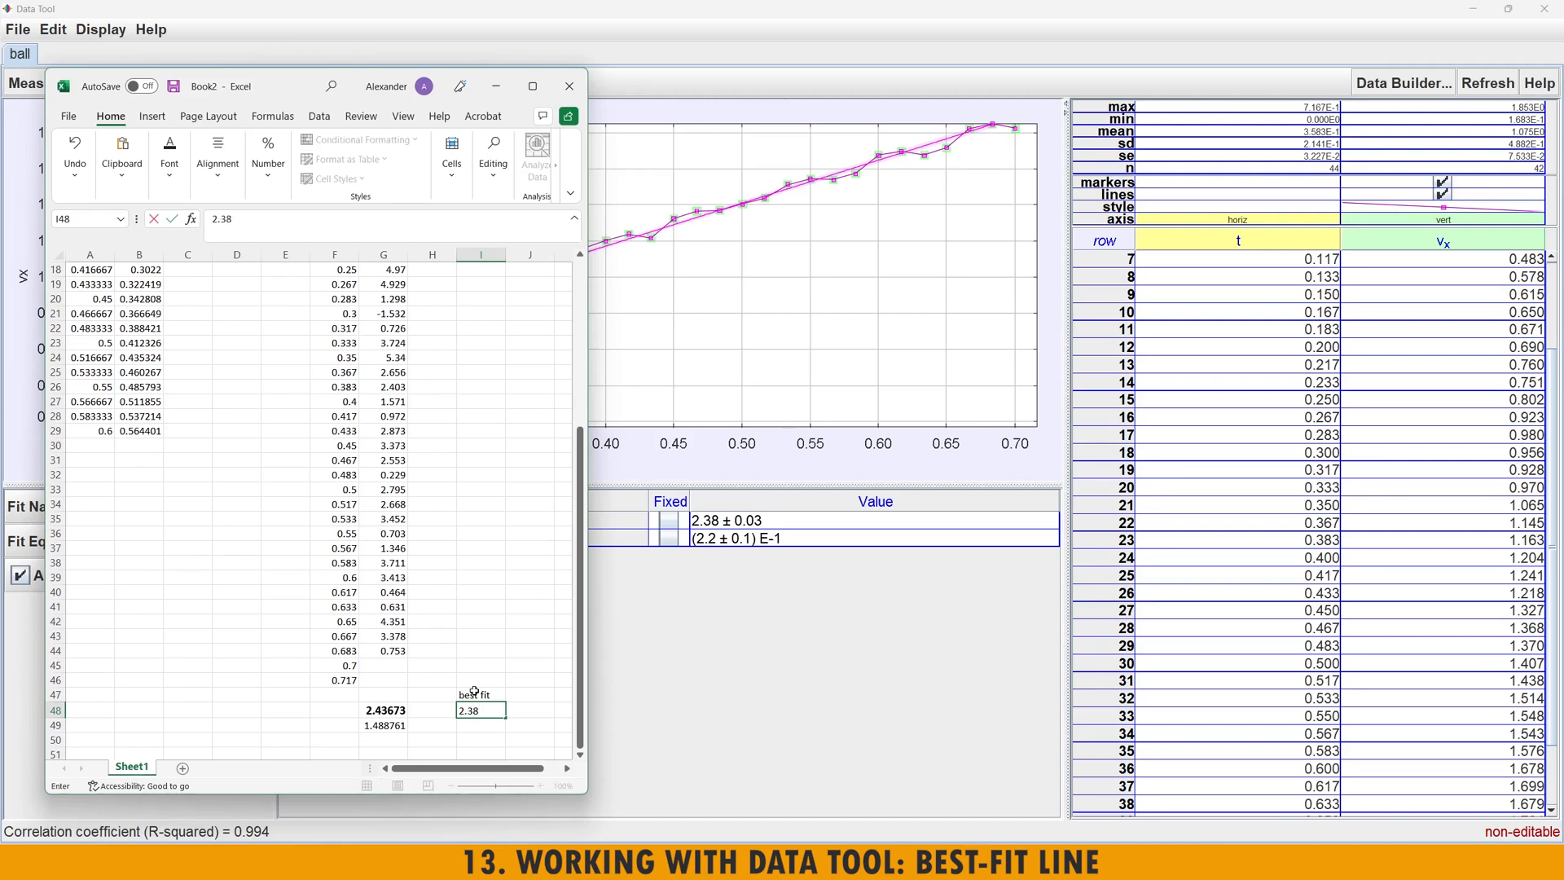
{"action": "key", "text": "Return"}
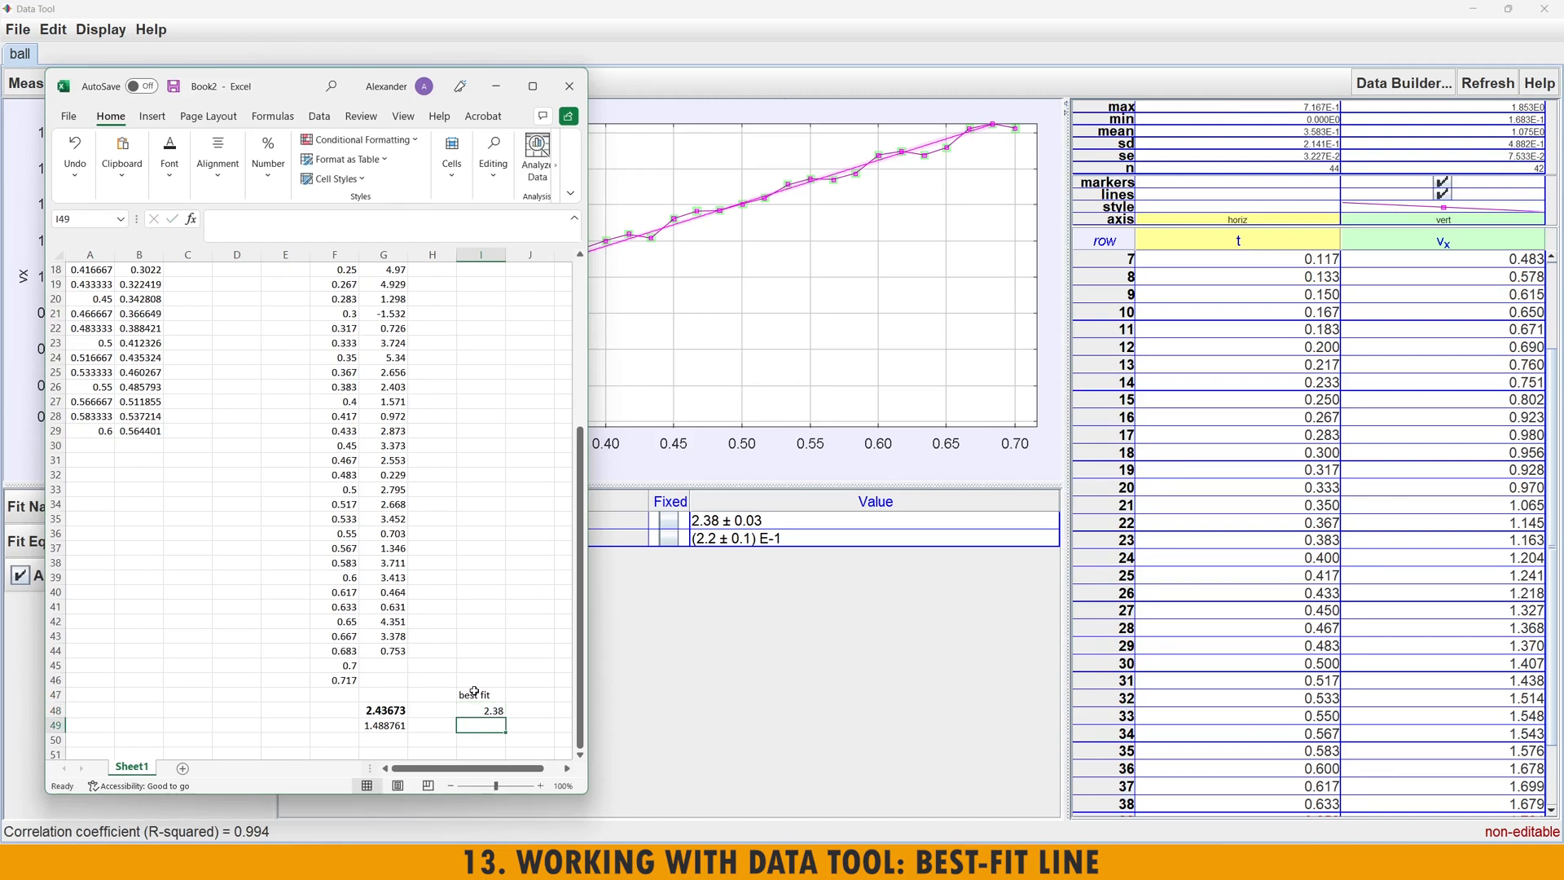
{"action": "type", "text": "+-"}
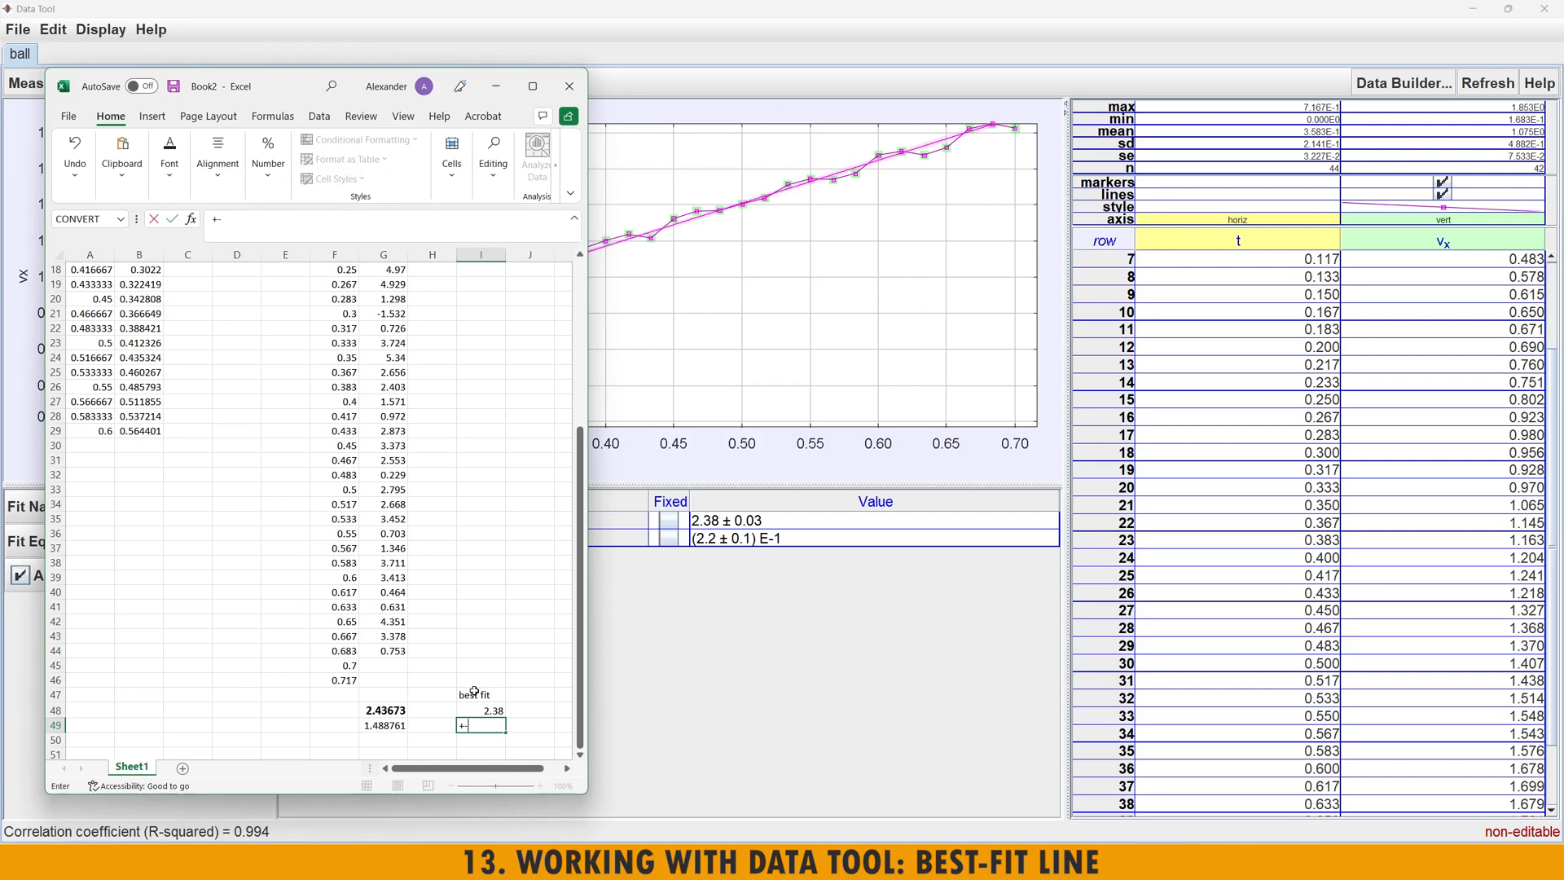
{"action": "type", "text": " 0.03"}
{"action": "key", "text": "Return"}
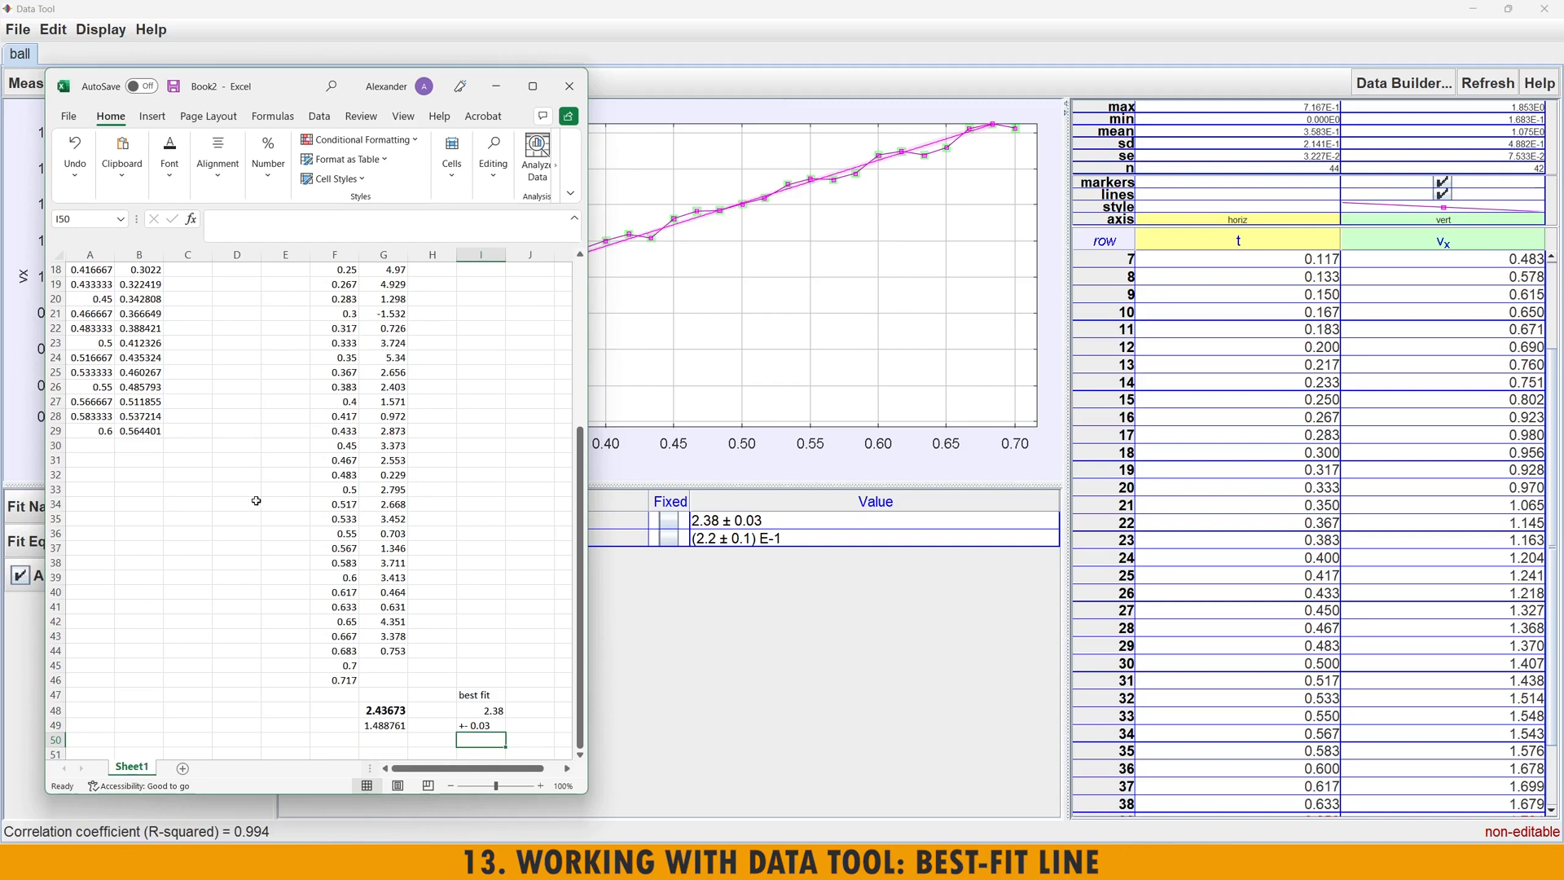
{"action": "left_click", "coordinate": [484, 726]}
{"action": "left_click", "coordinate": [380, 726]}
{"action": "left_click_drag", "start_coordinate": [481, 711], "coordinate": [476, 727]}
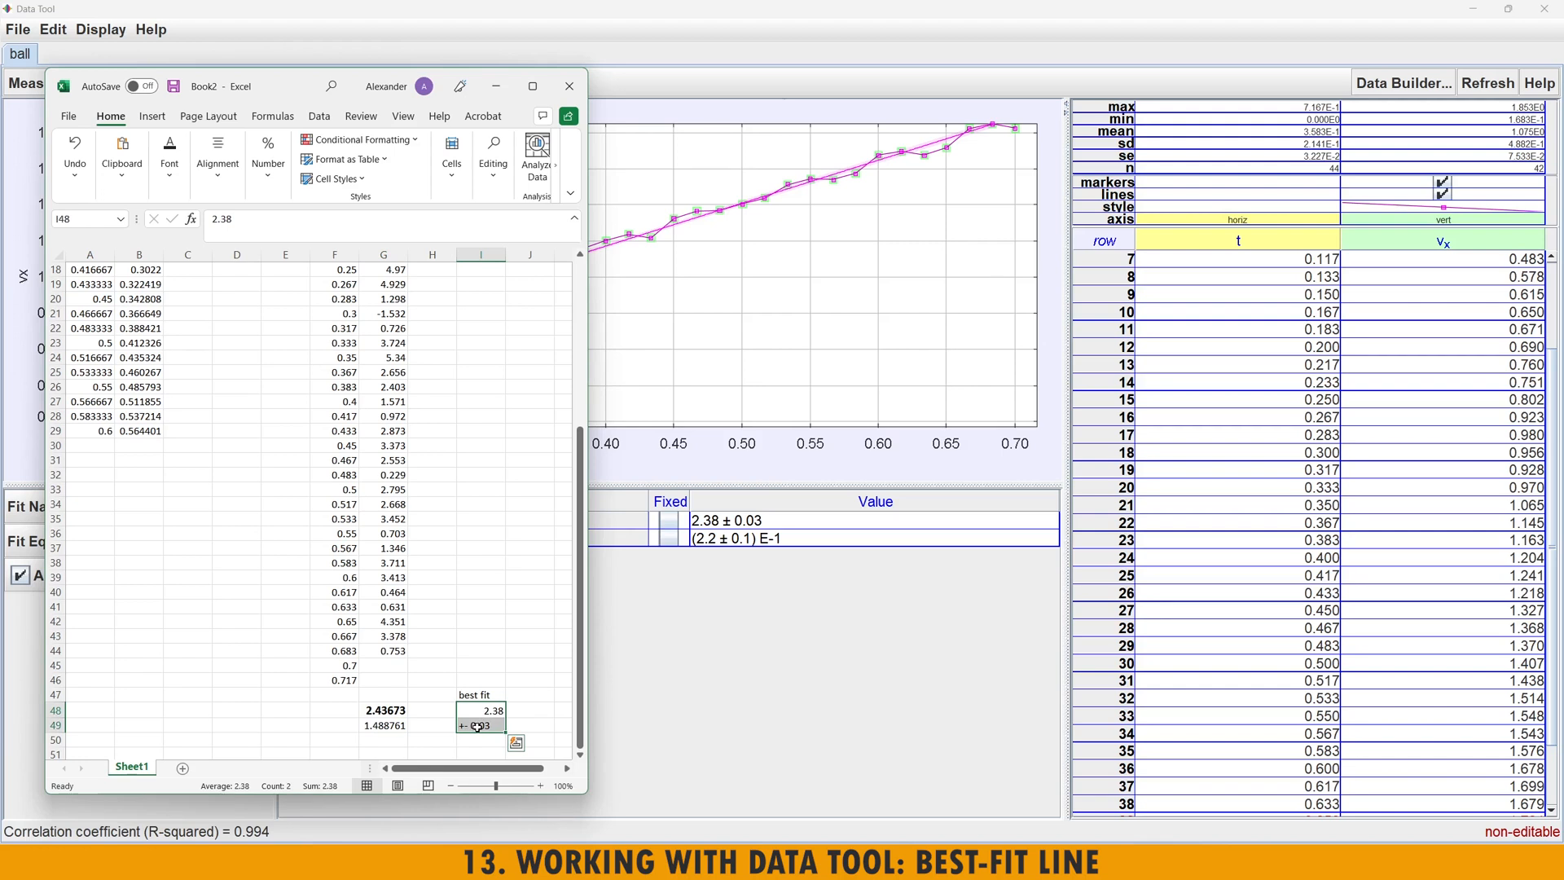
- Switch to Tracker, plot the ball's x position component against t and open that plot in the Data Tool for analysis
{"action": "left_click", "coordinate": [496, 86]}
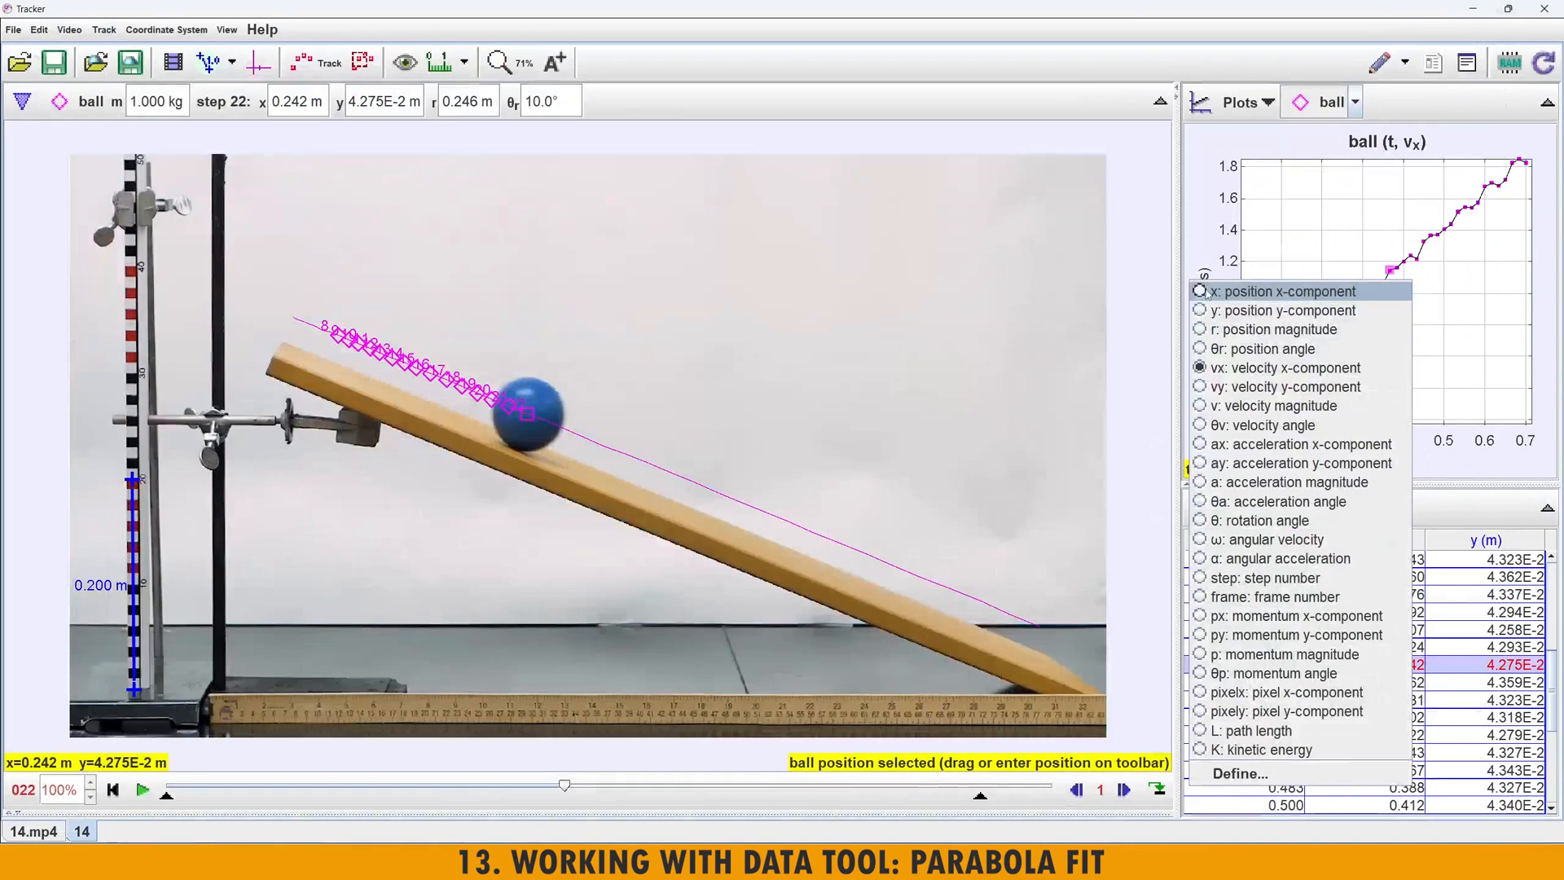
{"action": "left_click", "coordinate": [1201, 291]}
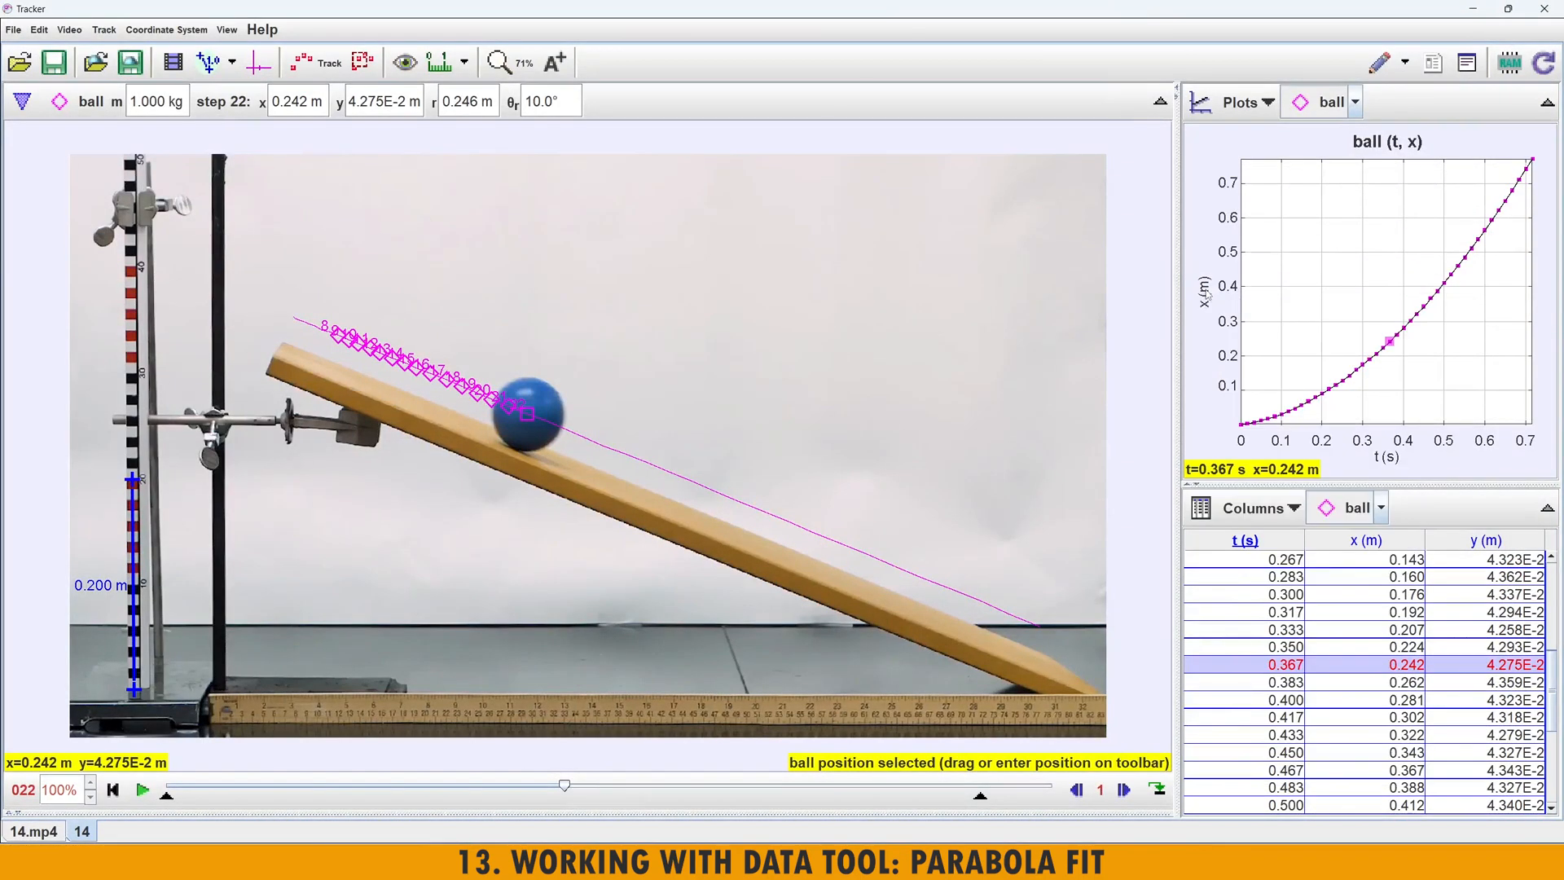
{"action": "right_click", "coordinate": [1306, 289]}
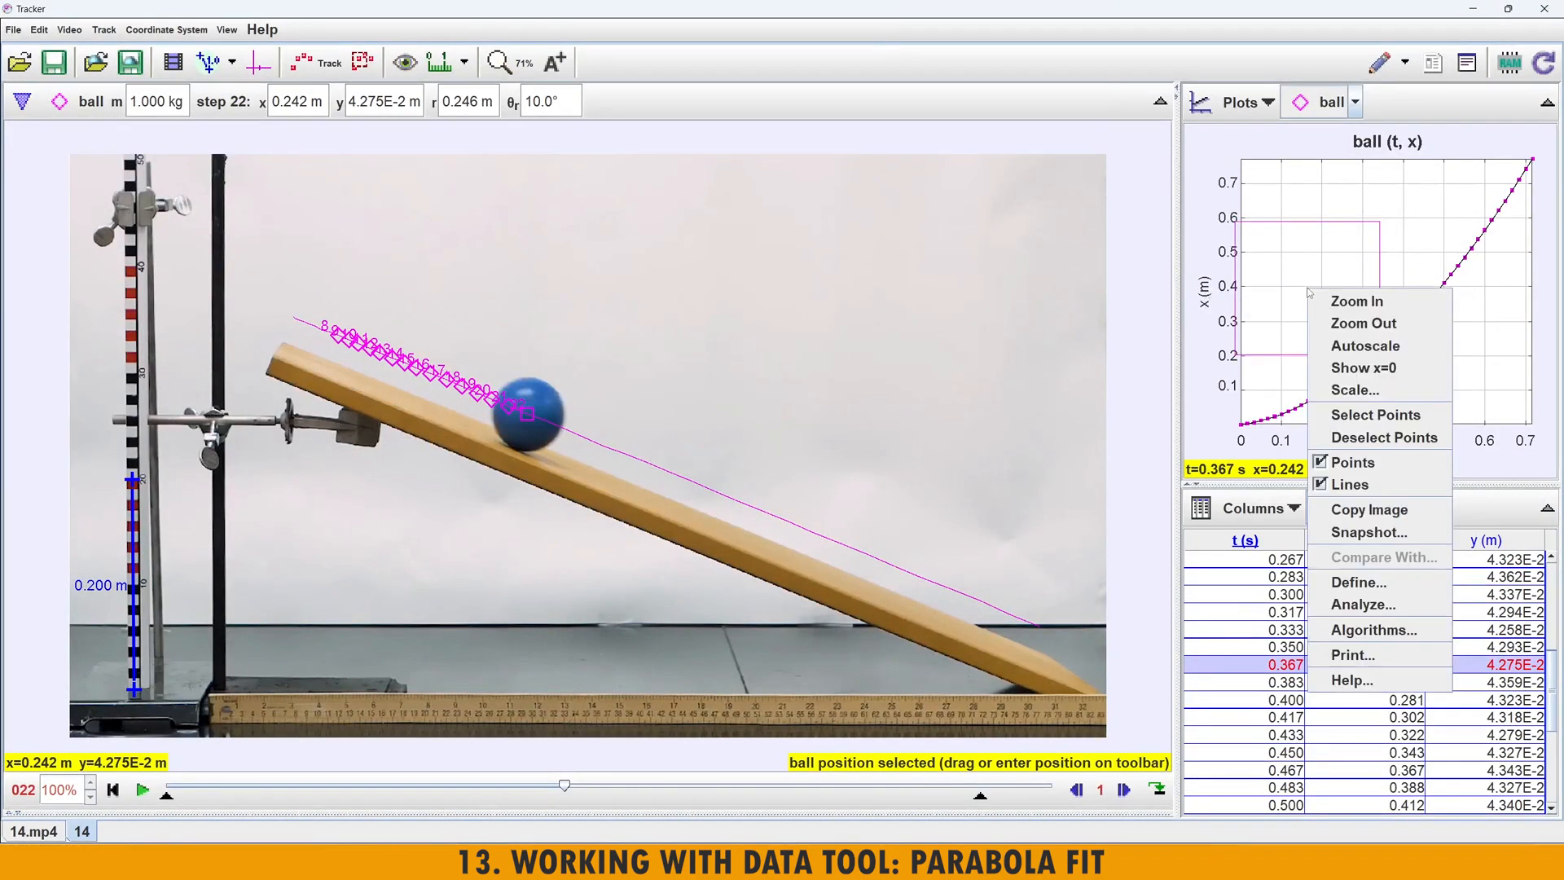
{"action": "left_click", "coordinate": [1367, 605]}
{"action": "left_click", "coordinate": [1039, 110]}
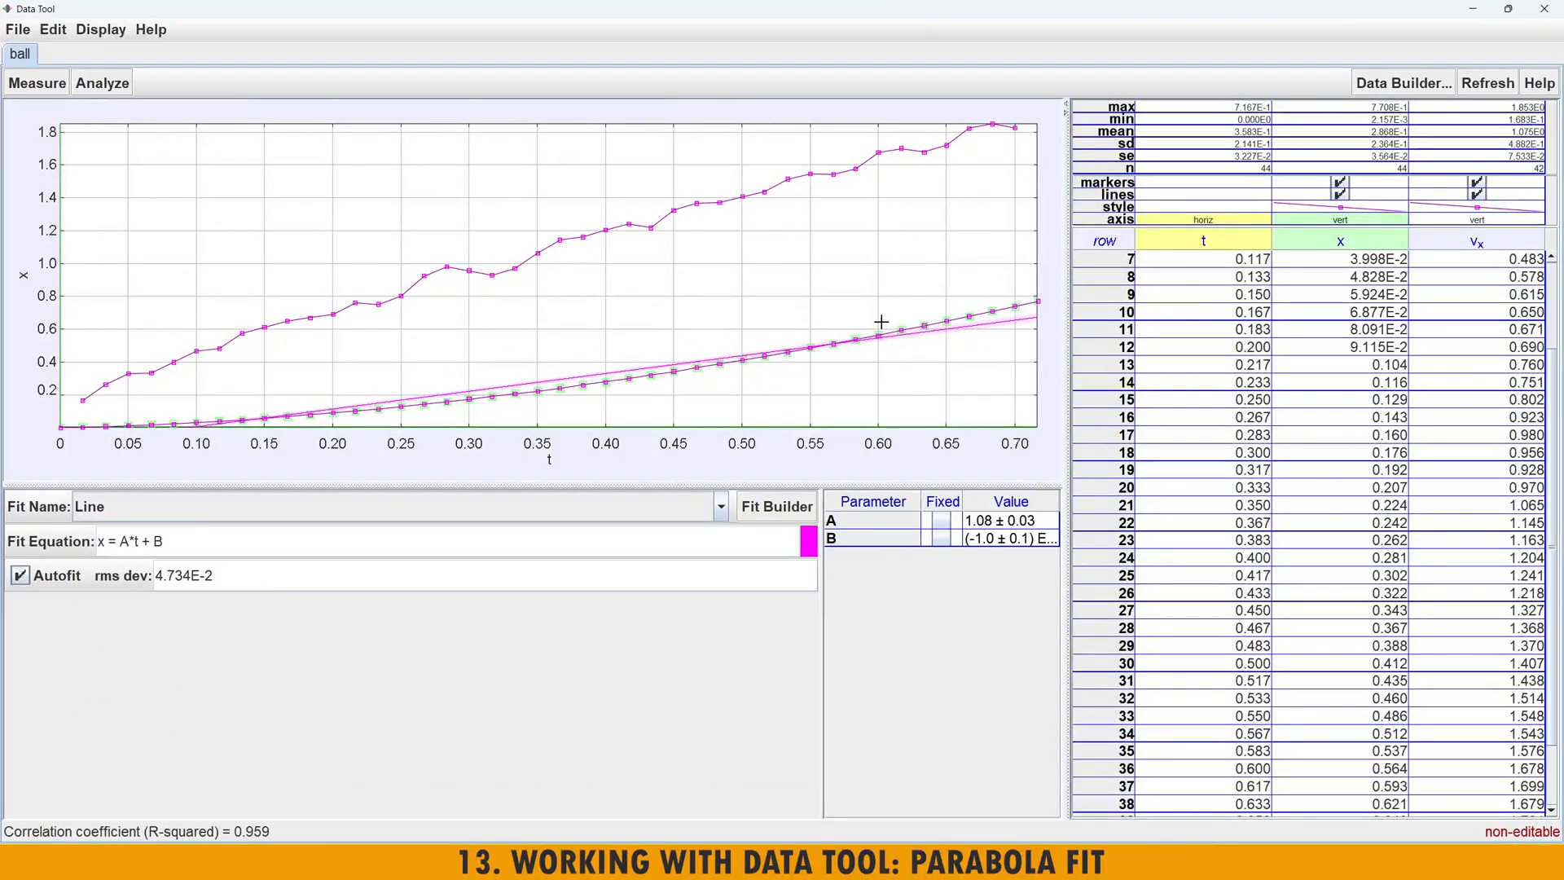
- Cut the vx column from the data table, leaving only t and x
{"action": "left_click", "coordinate": [1473, 244]}
{"action": "left_click", "coordinate": [1367, 242]}
{"action": "right_click", "coordinate": [1476, 242]}
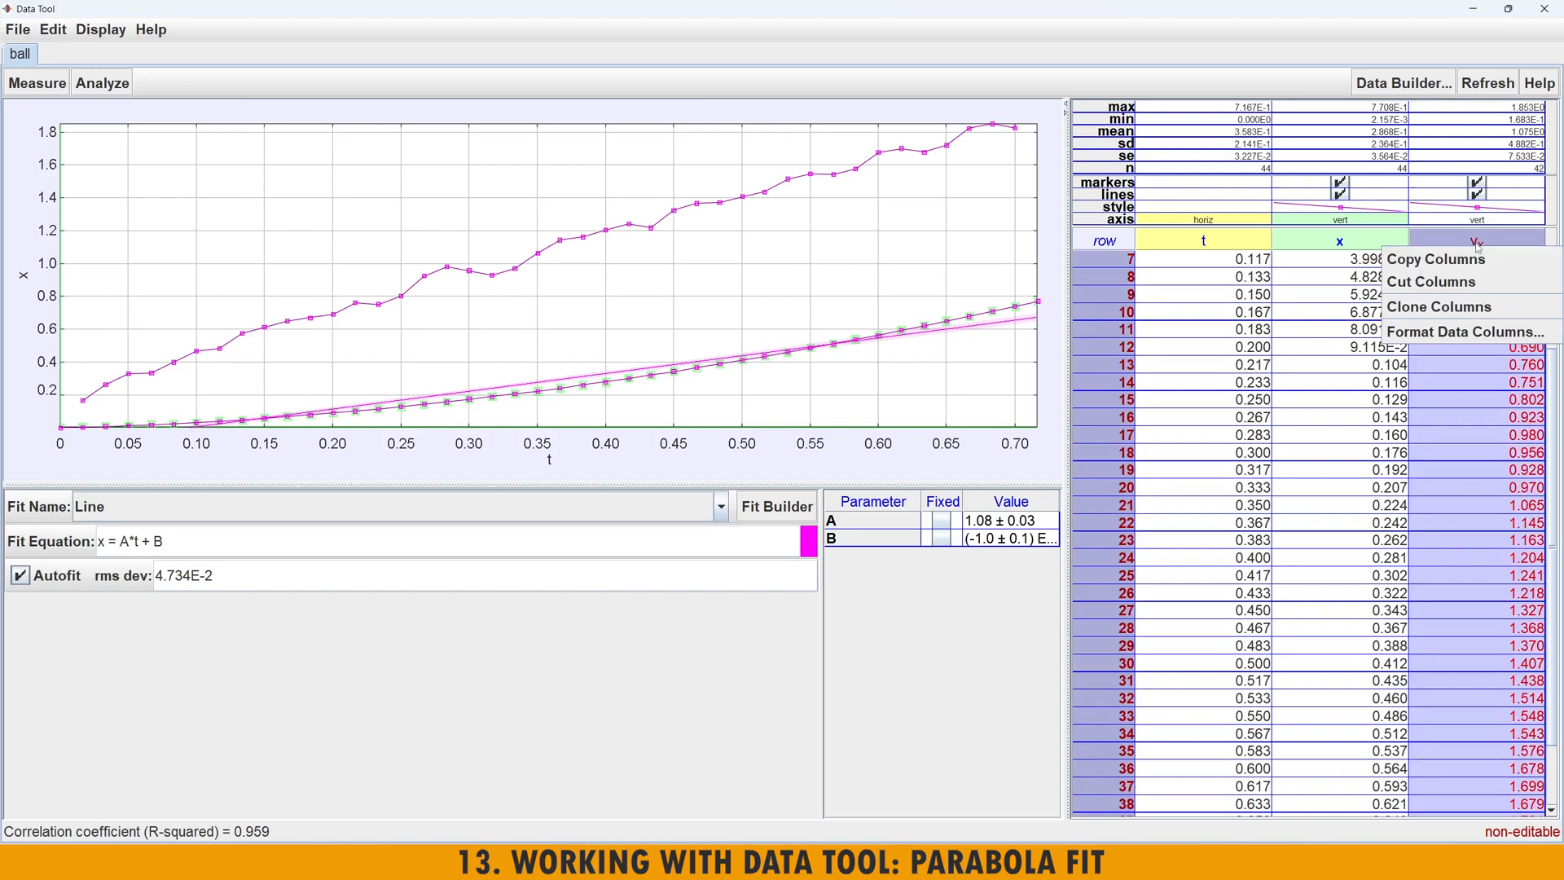
{"action": "left_click", "coordinate": [1458, 283]}
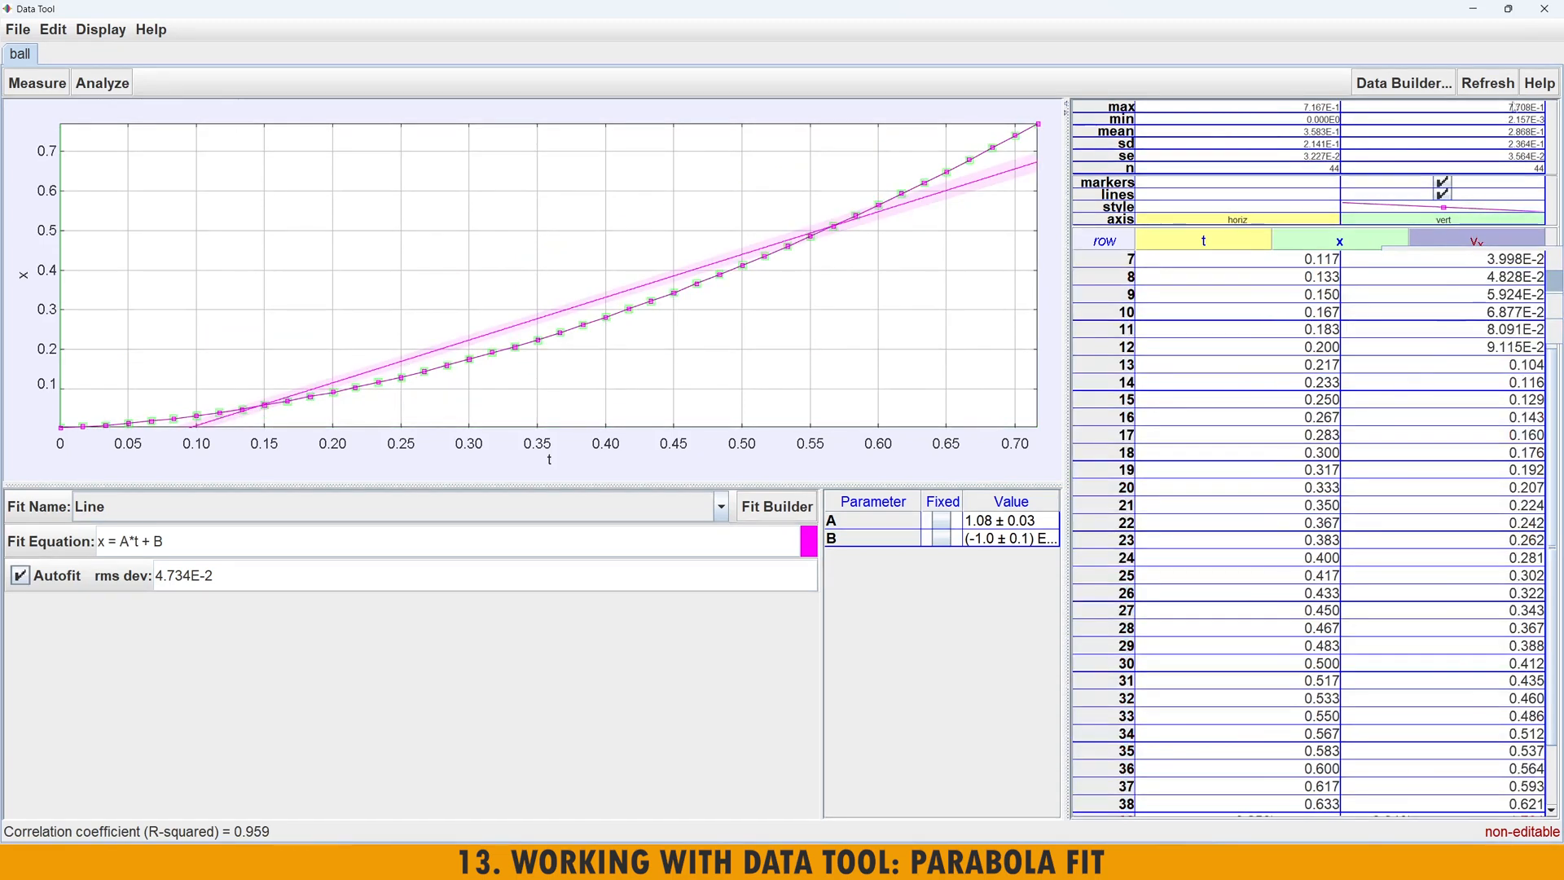
- Enlarge the plot area and fit a Parabola to the x versus t data
{"action": "left_click_drag", "start_coordinate": [586, 488], "coordinate": [586, 539]}
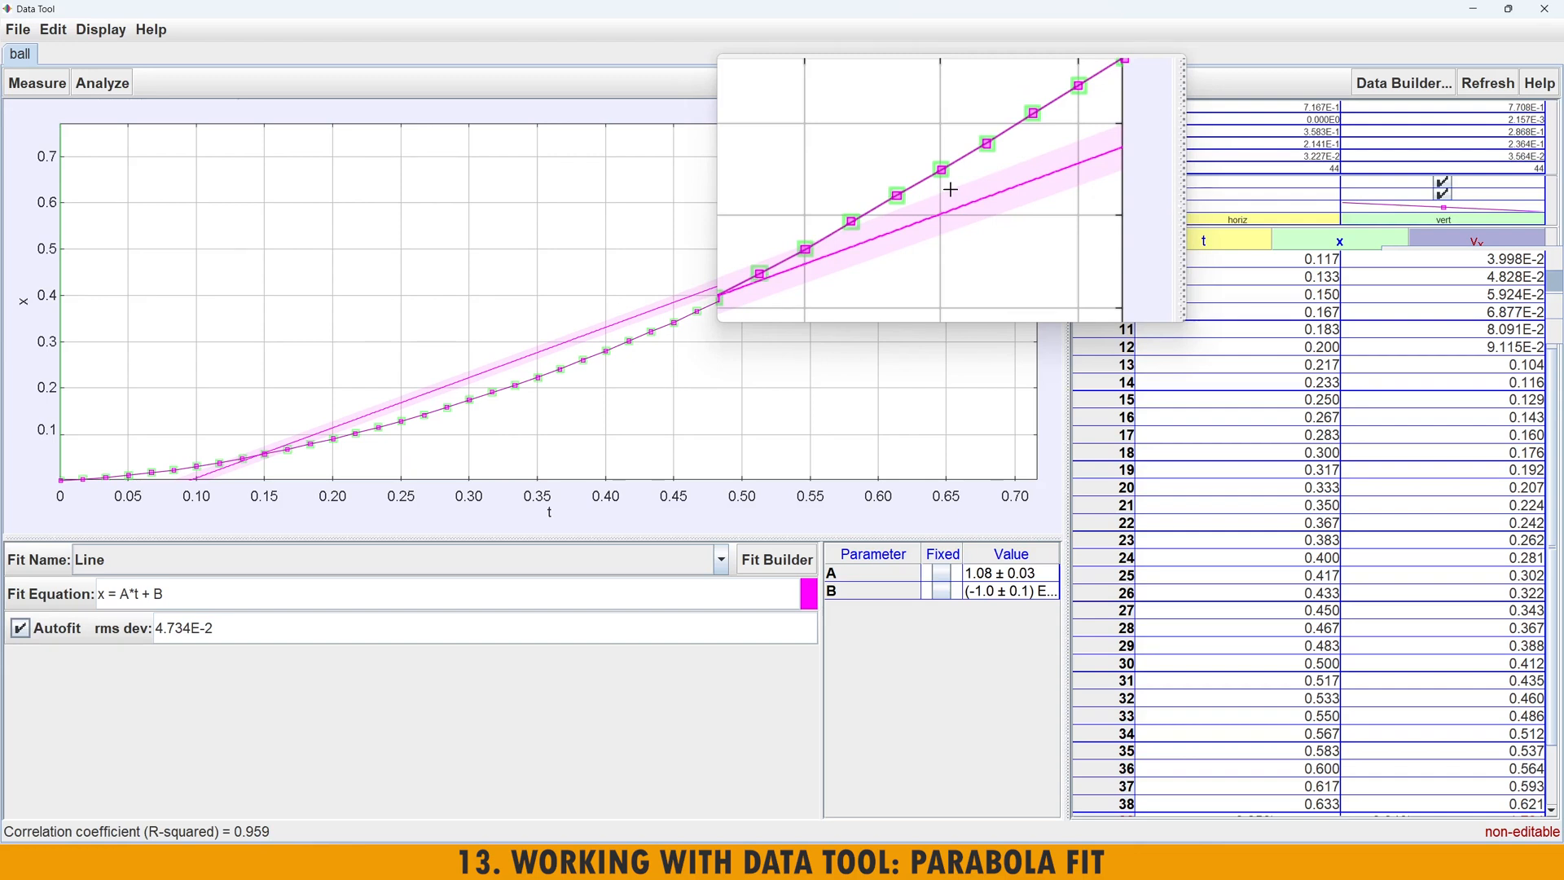
{"action": "left_click", "coordinate": [125, 565]}
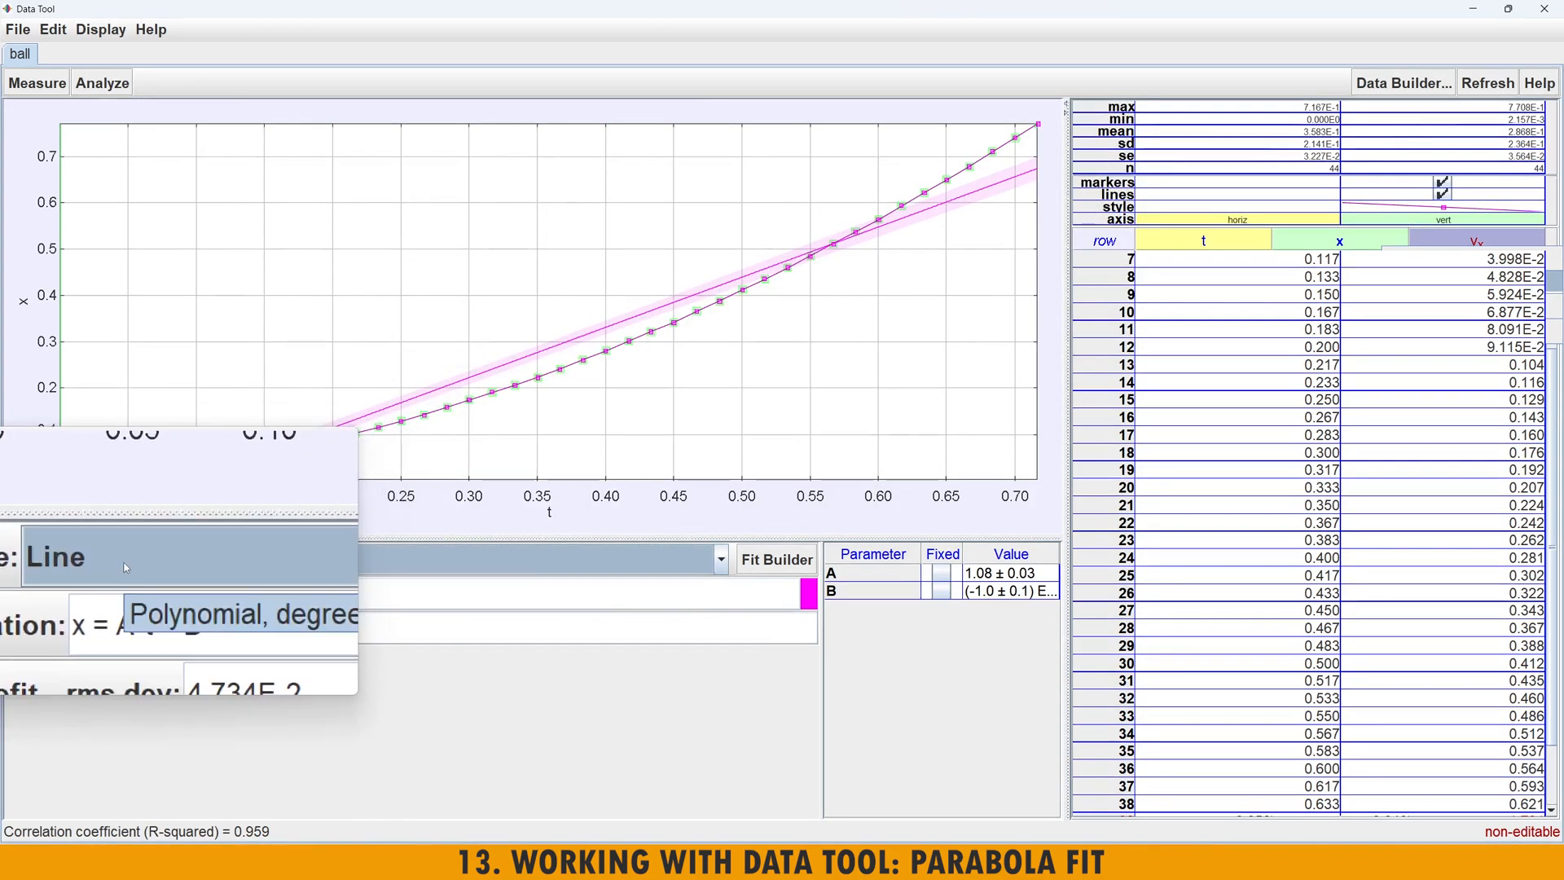
{"action": "left_click", "coordinate": [125, 565]}
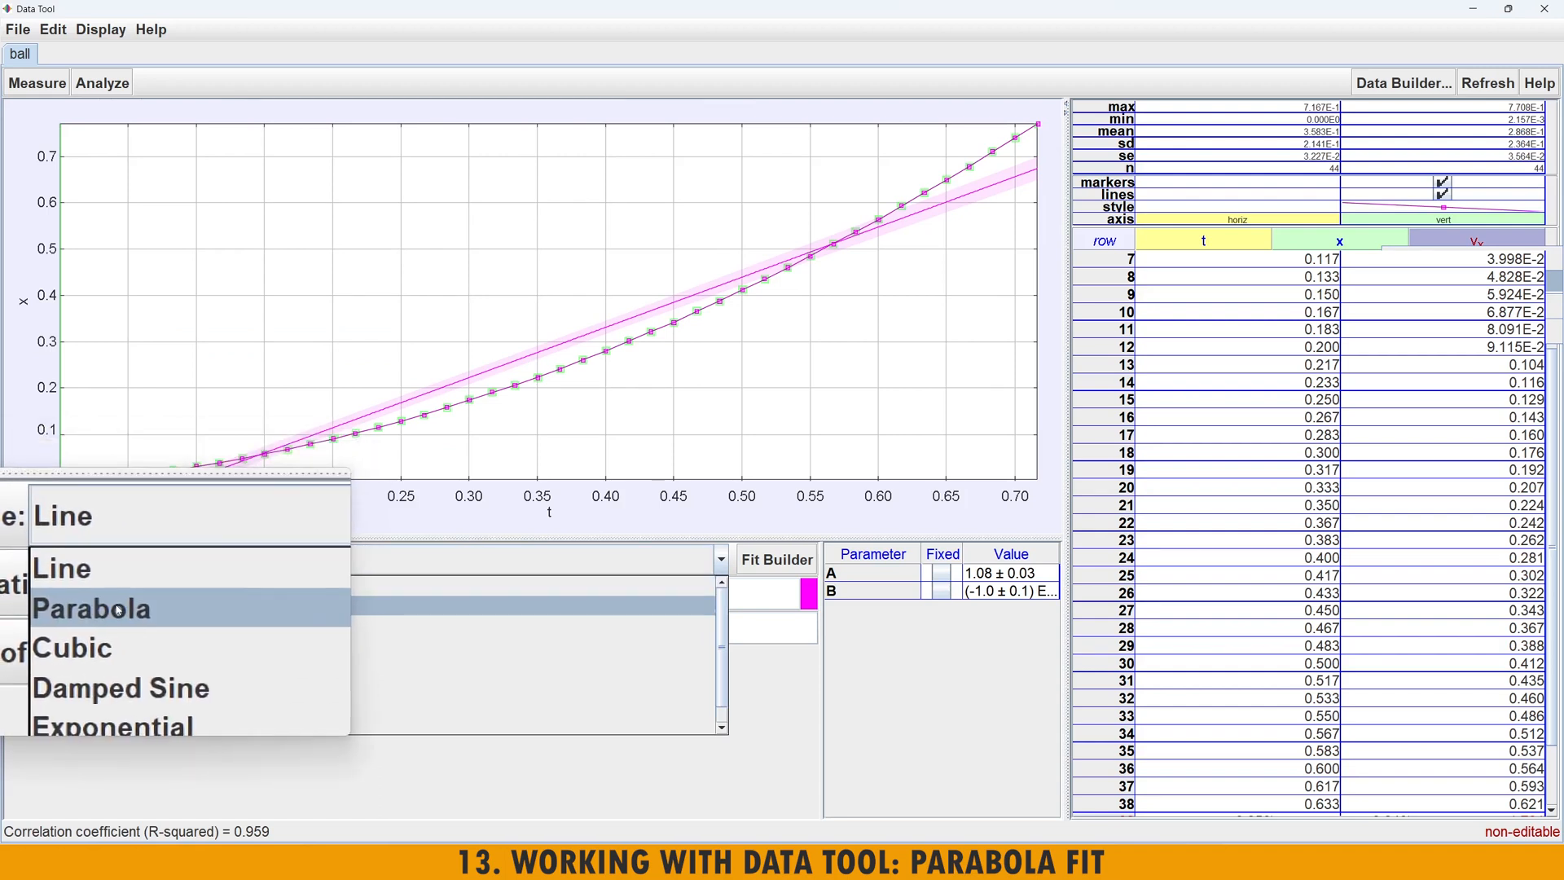
{"action": "left_click", "coordinate": [118, 611]}
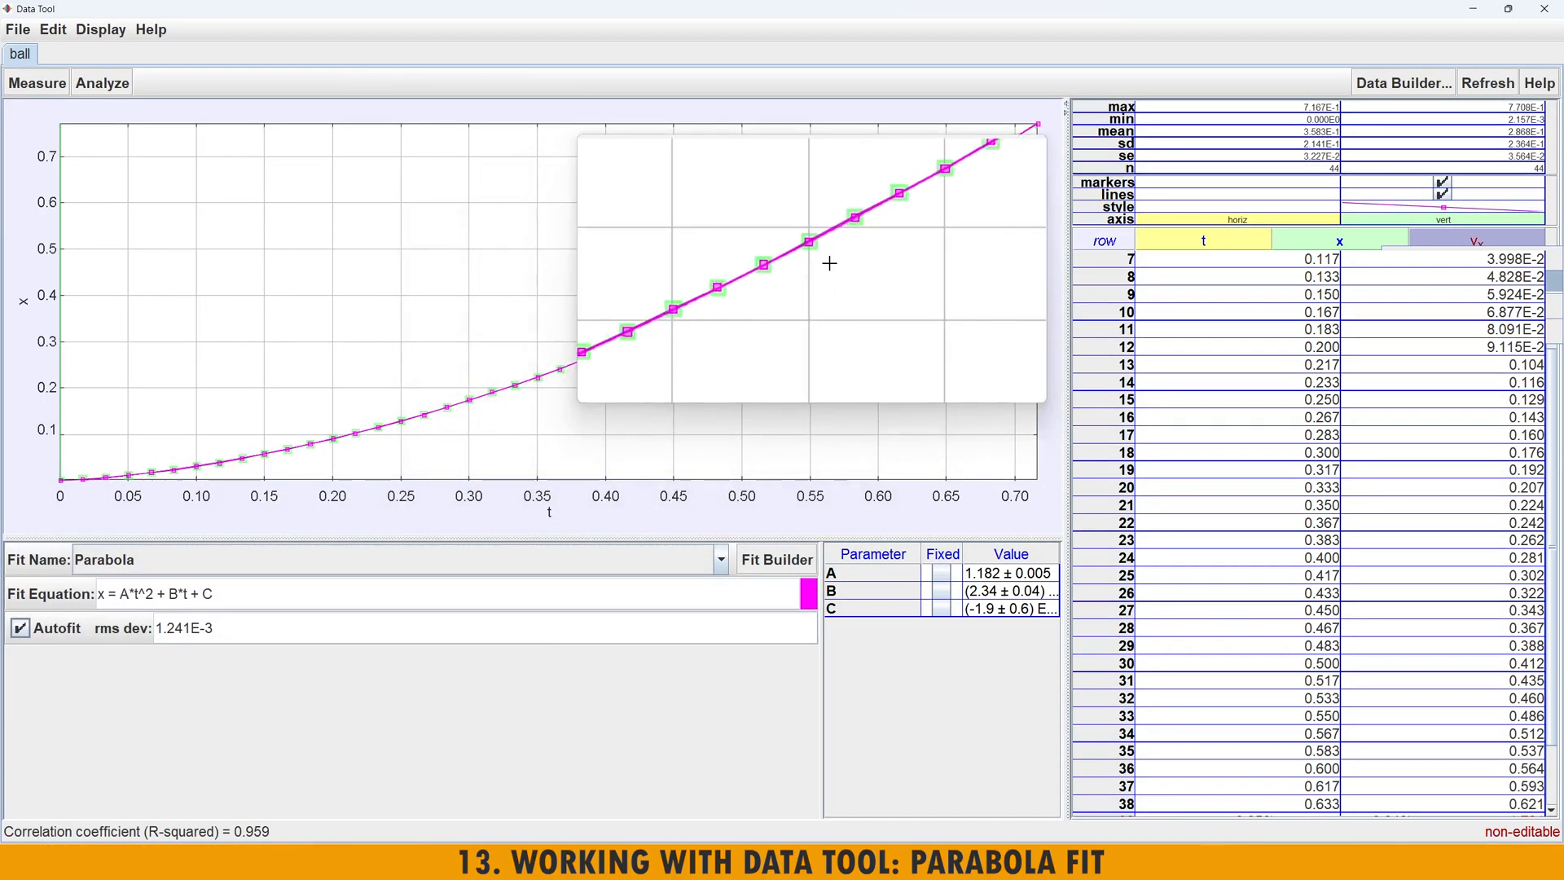
- Change the curve fit line colour to blue
{"action": "left_click", "coordinate": [810, 603]}
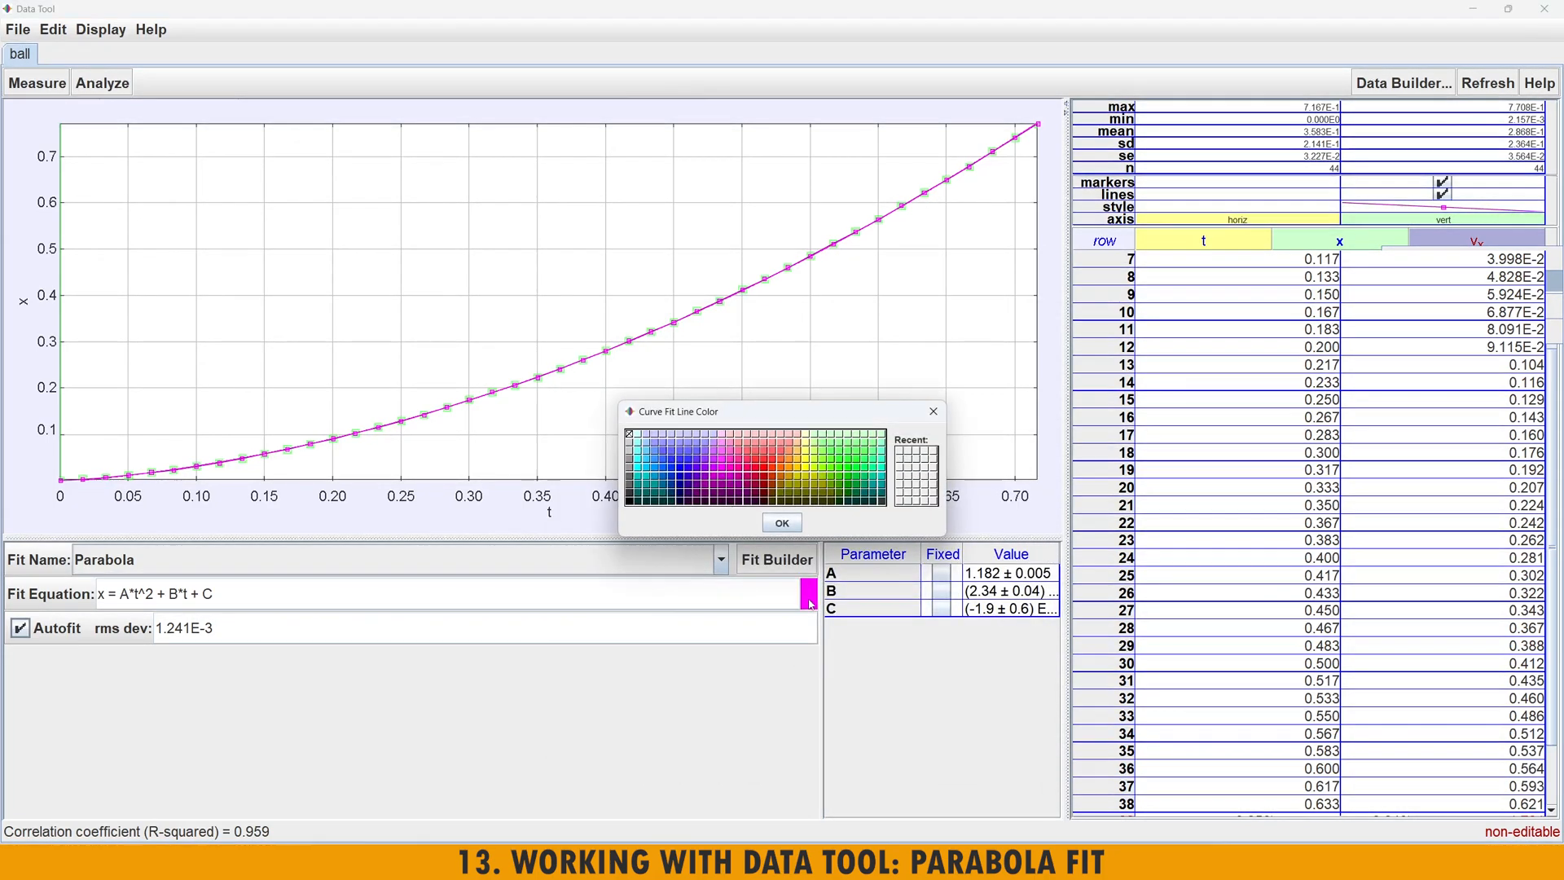
{"action": "left_click", "coordinate": [656, 453]}
{"action": "left_click", "coordinate": [782, 523]}
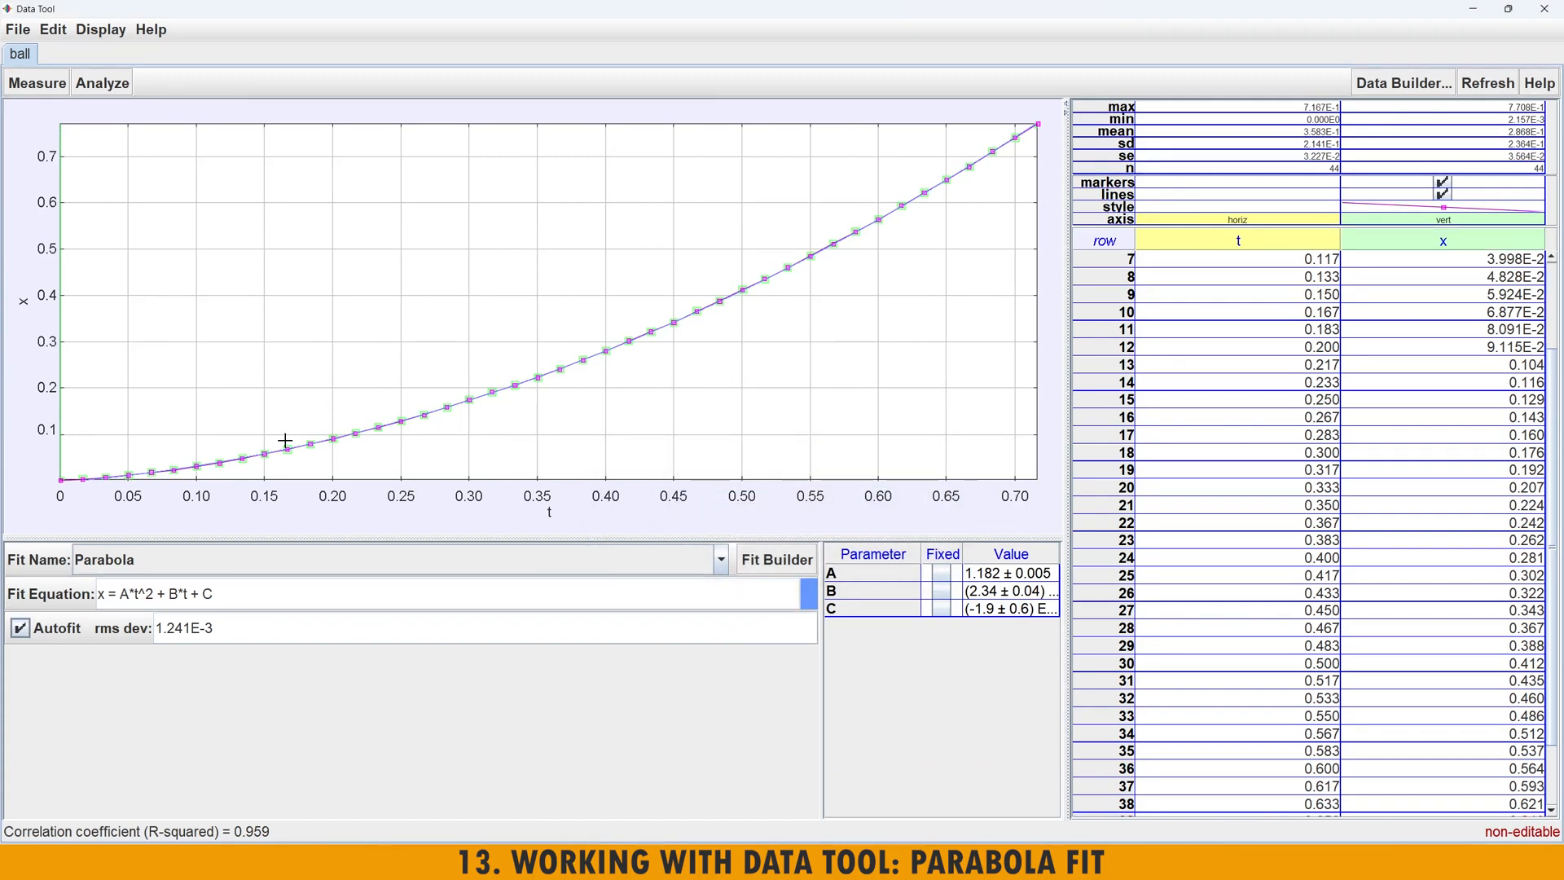
- Autofit the parabola to only the x points in rows 9 to 27, and clear the selection
{"action": "left_click_drag", "start_coordinate": [253, 471], "coordinate": [684, 252]}
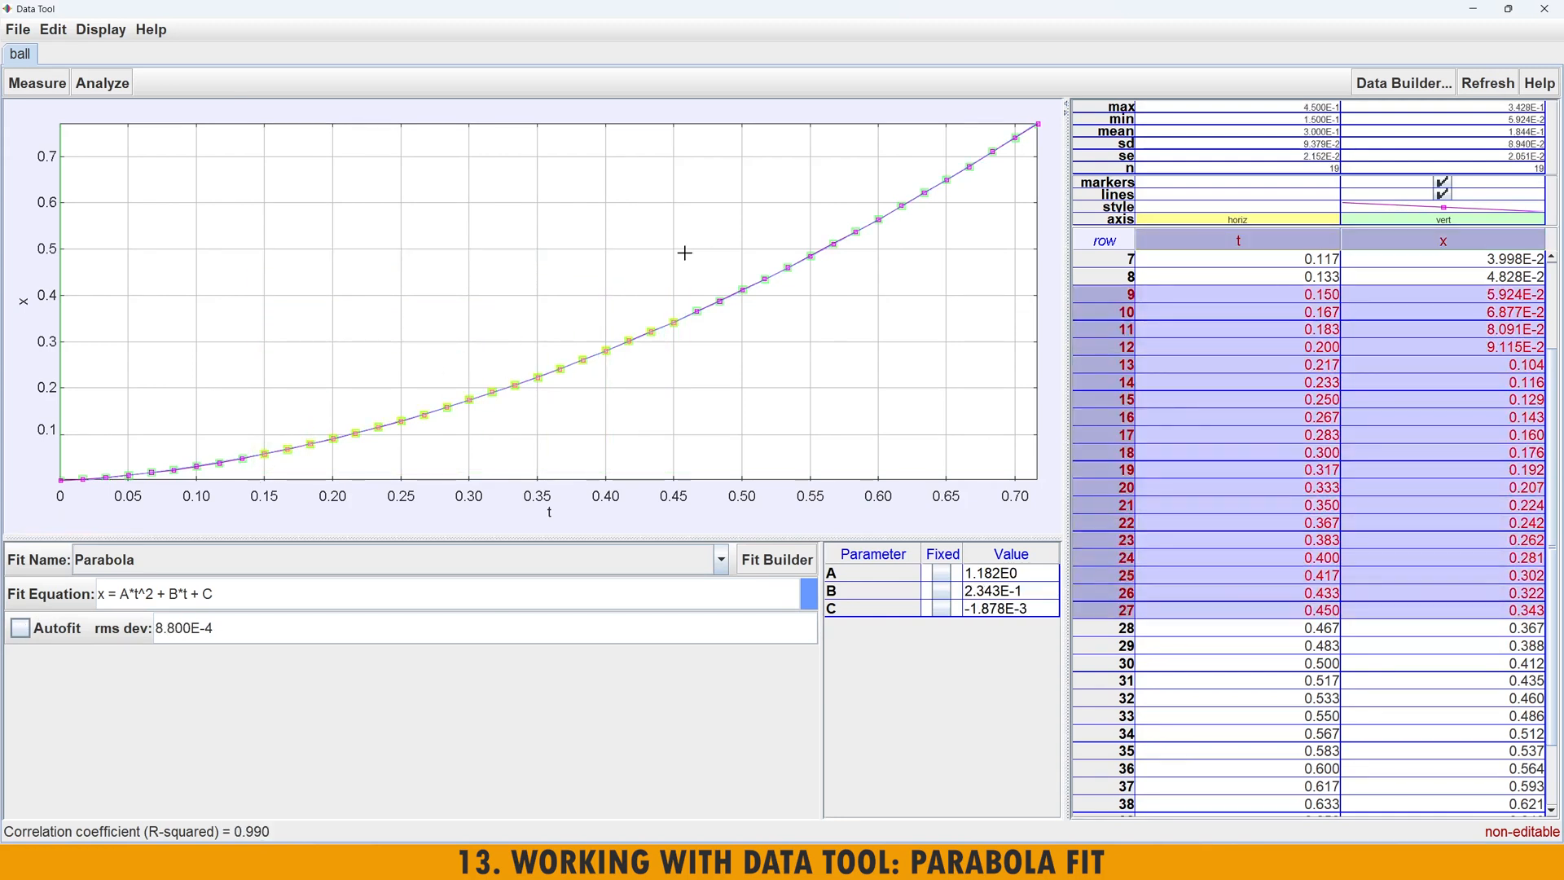
{"action": "left_click", "coordinate": [20, 629]}
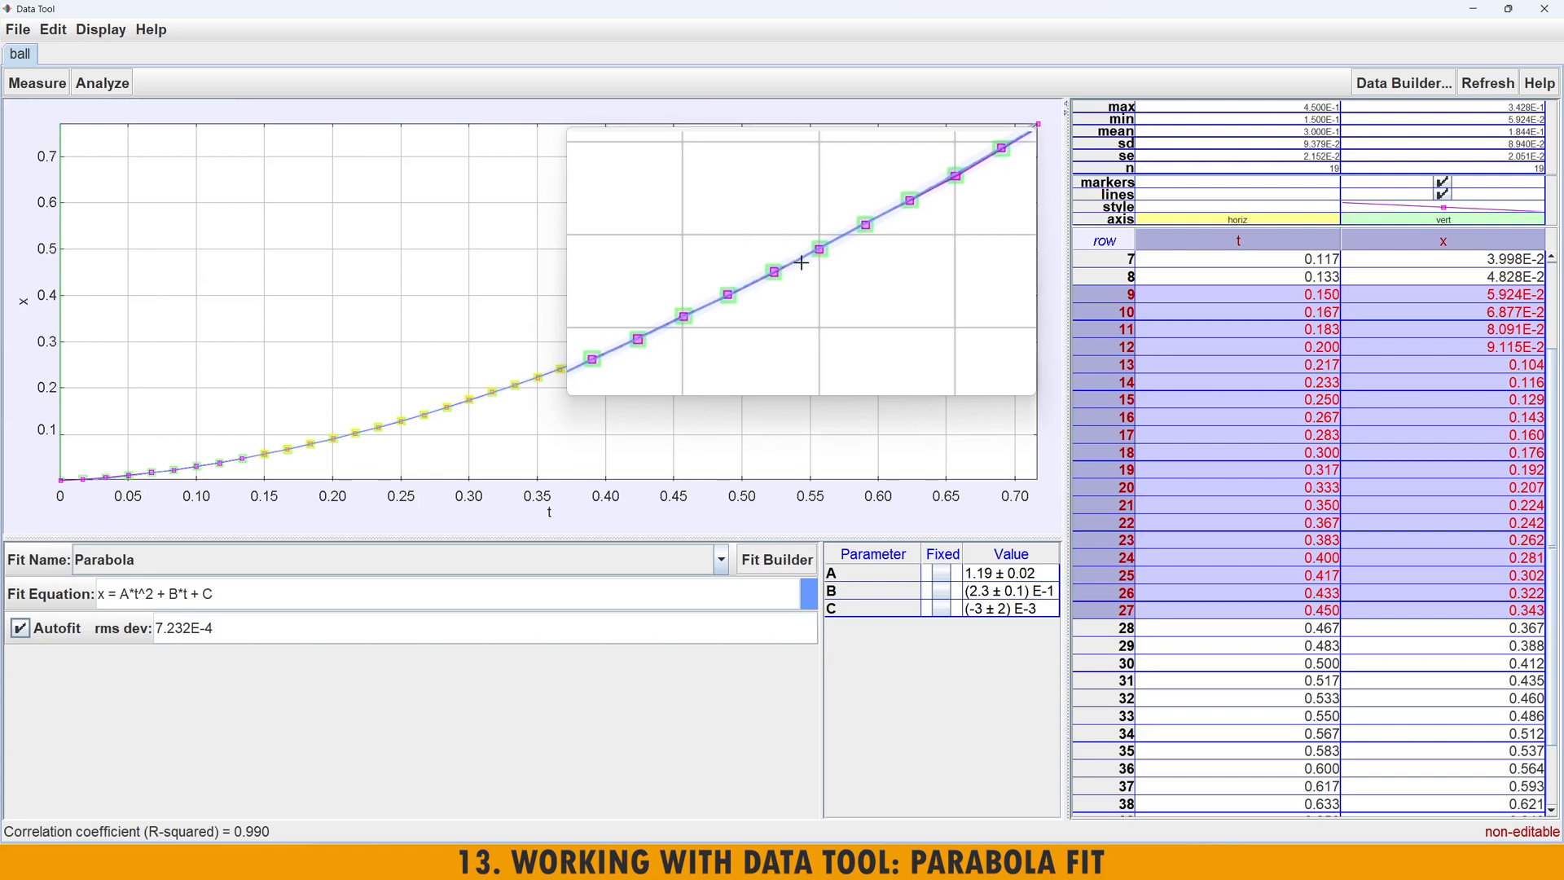
{"action": "left_click", "coordinate": [866, 210]}
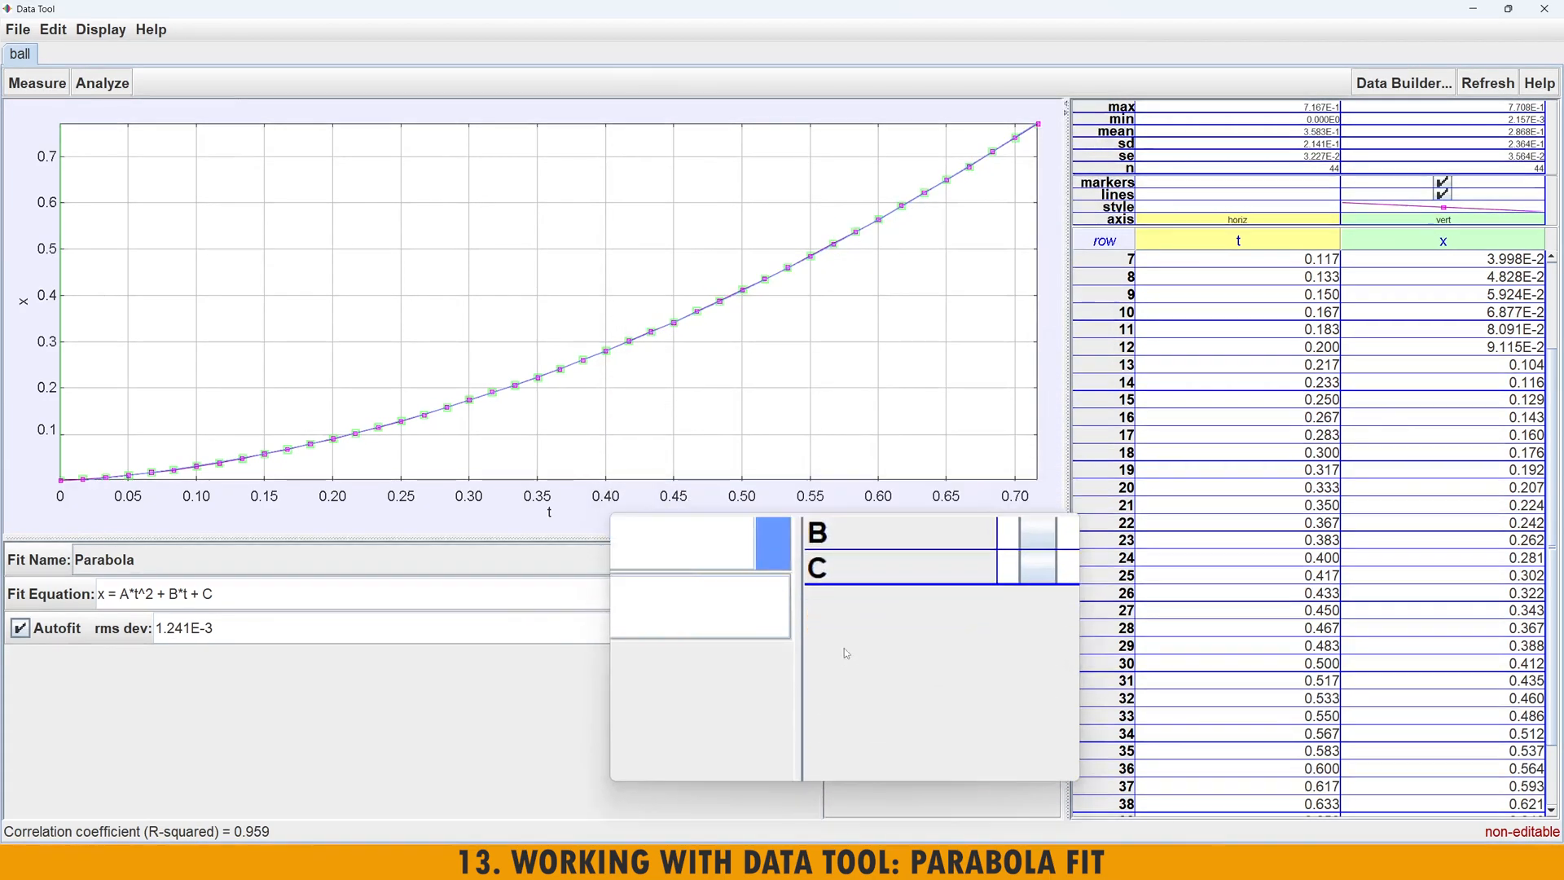
- Widen the fit parameter table and examine the full values and uncertainties of A, B and C
{"action": "left_click_drag", "start_coordinate": [819, 575], "coordinate": [697, 573]}
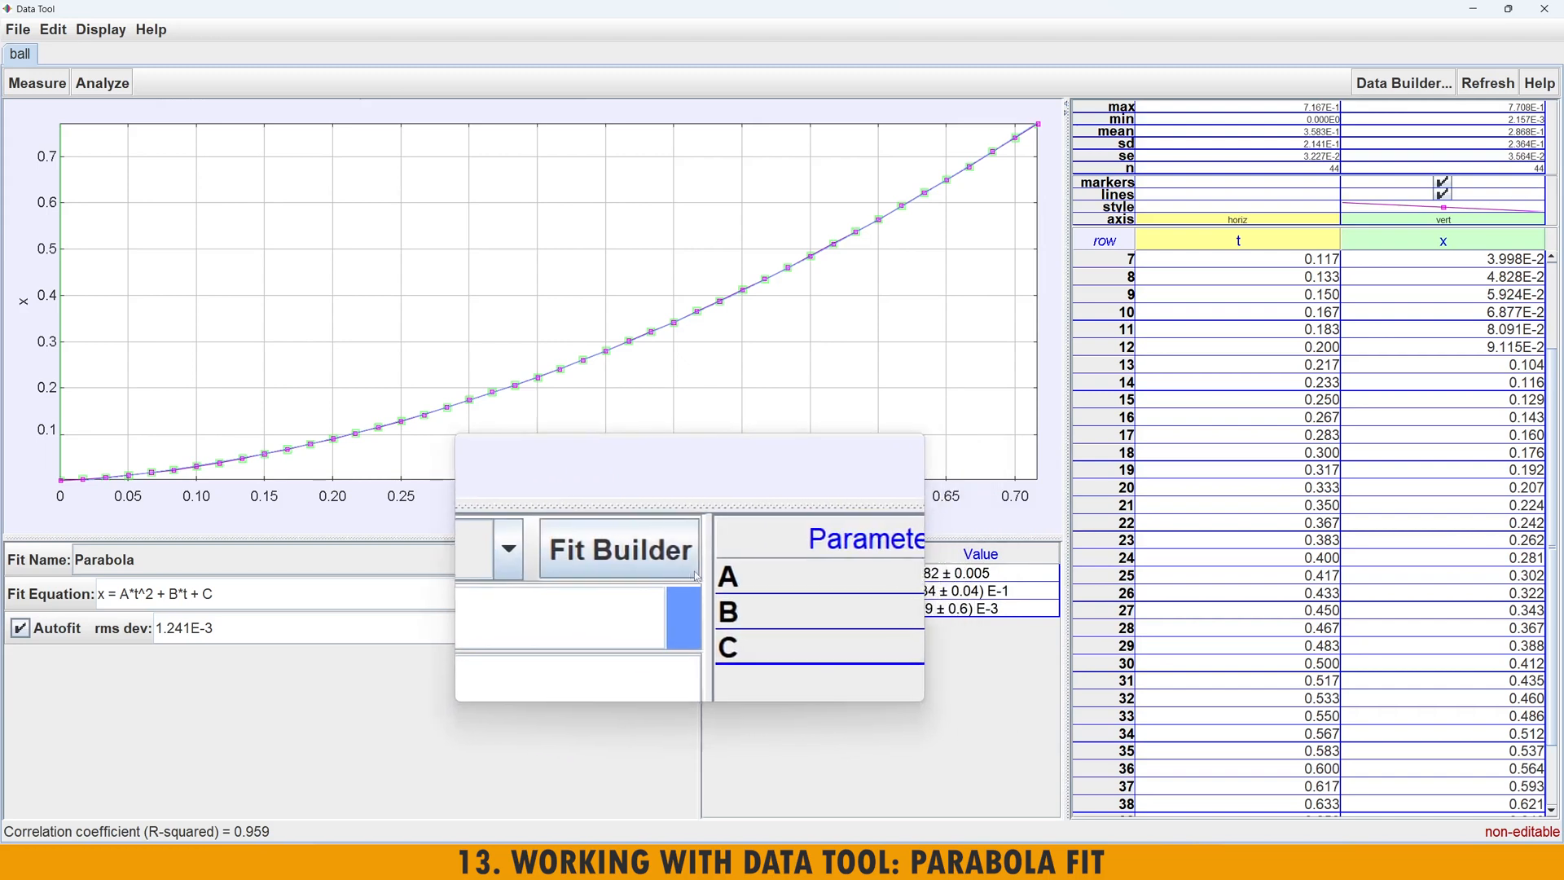
{"action": "left_click_drag", "start_coordinate": [699, 573], "coordinate": [795, 575]}
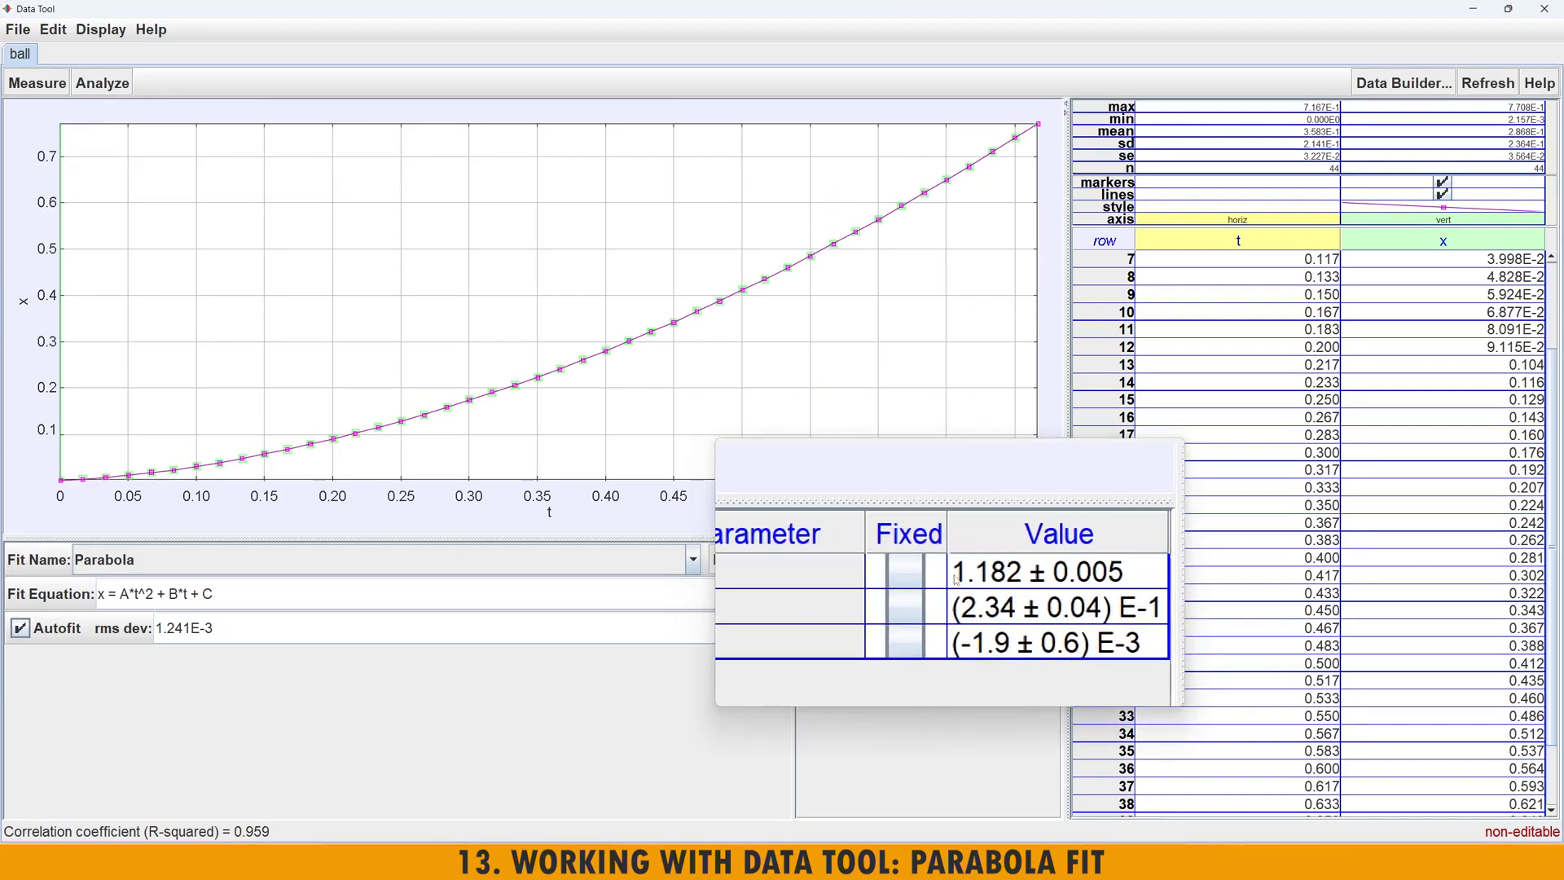
{"action": "mouse_move", "coordinate": [941, 577]}
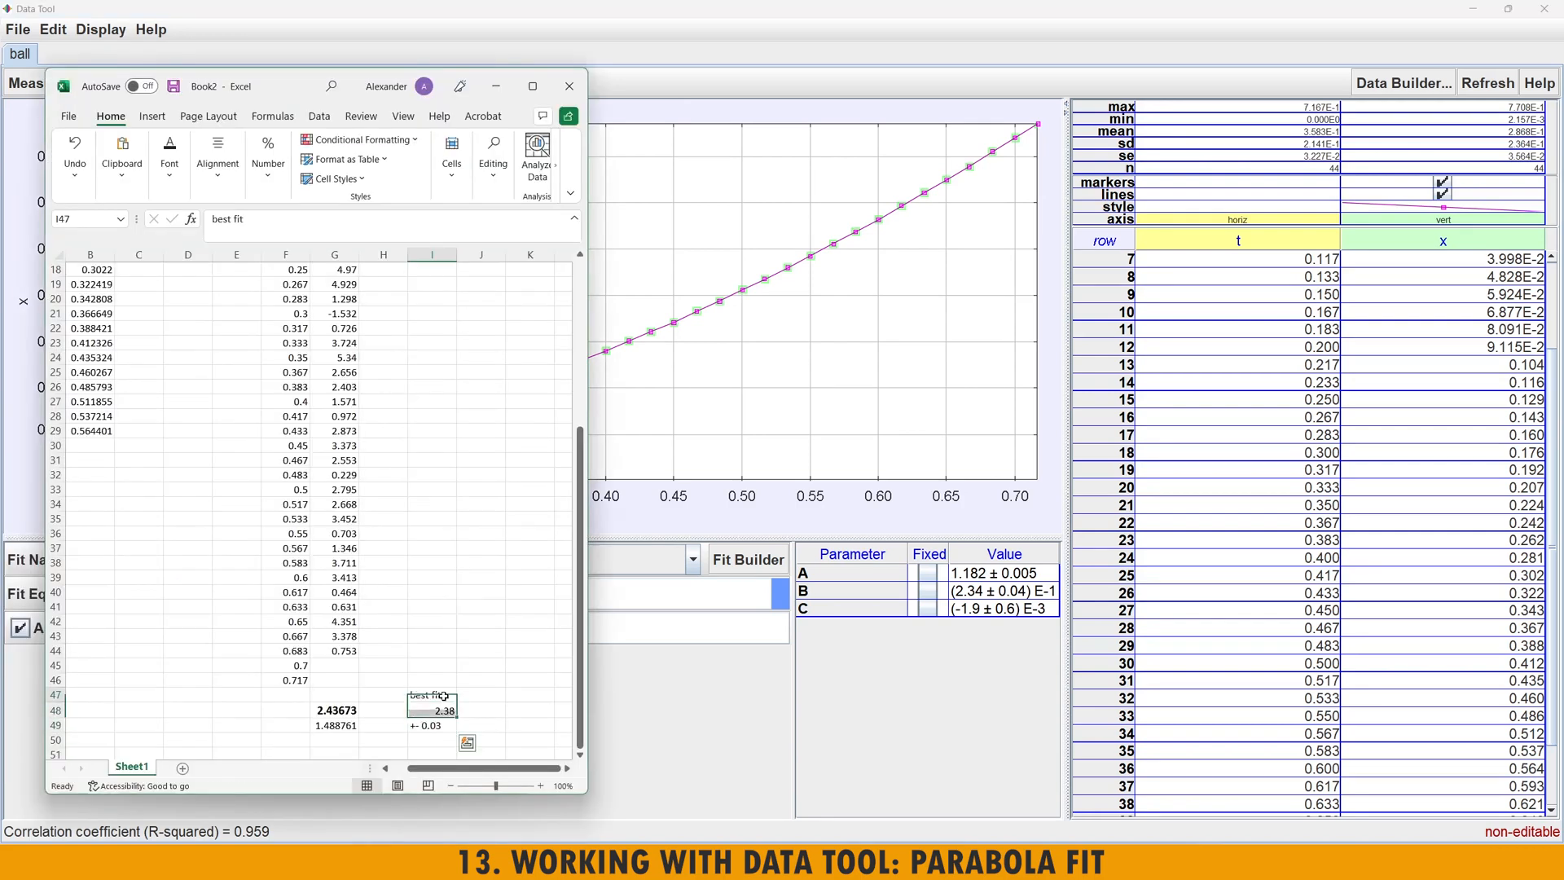
- Switch to Excel, relabel cell I47 as "best fit vx" and enter the heading "best fit for x" in K47
{"action": "left_click", "coordinate": [432, 694]}
{"action": "type", "text": "best fit"}
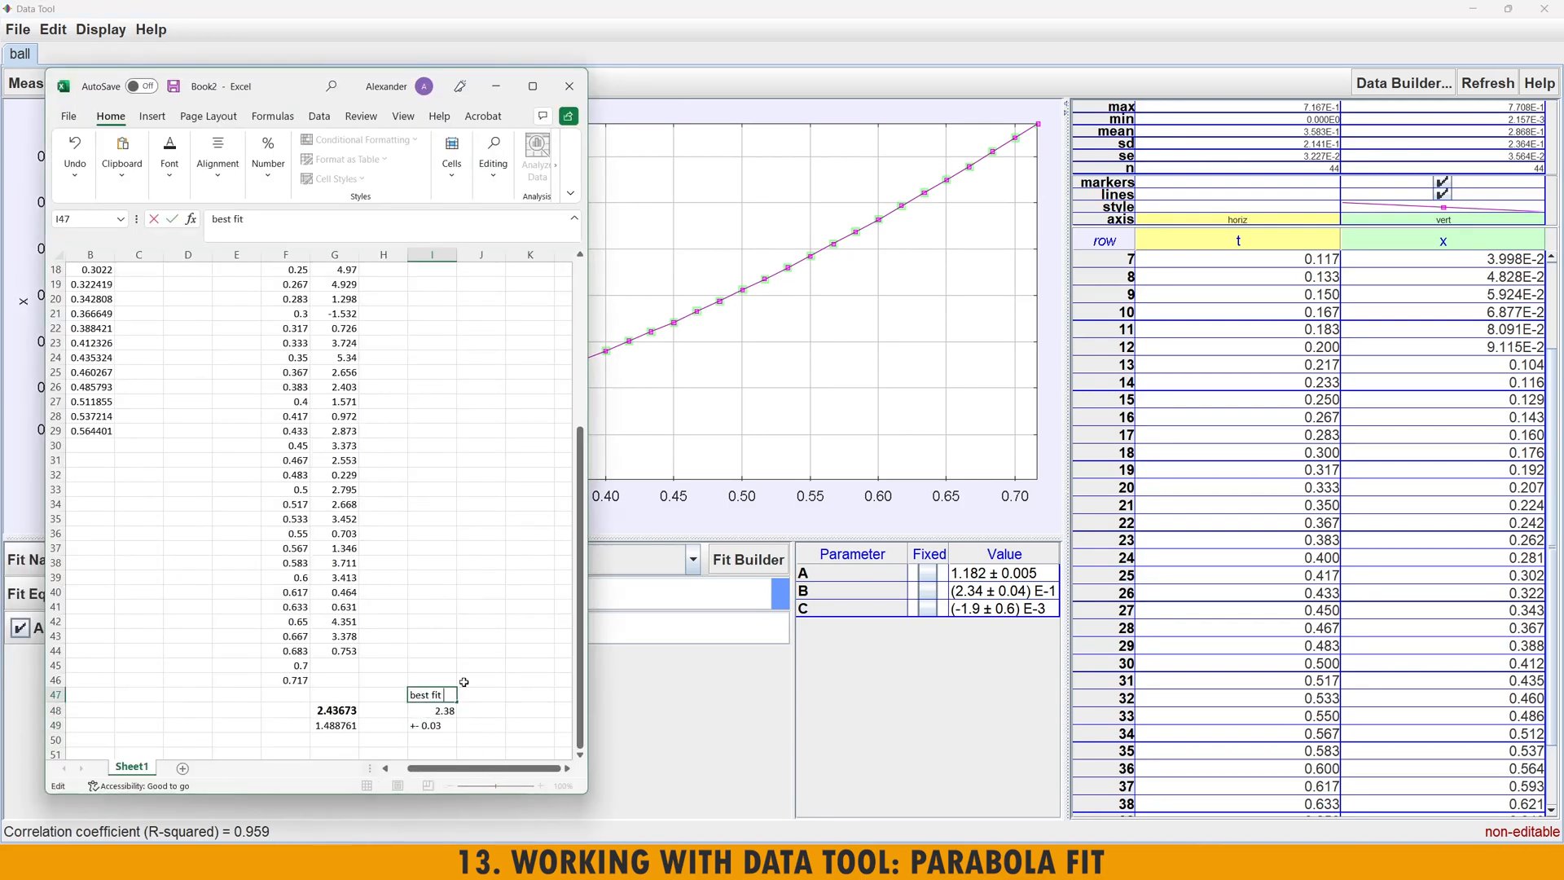
{"action": "type", "text": " vx"}
{"action": "key", "text": "Return"}
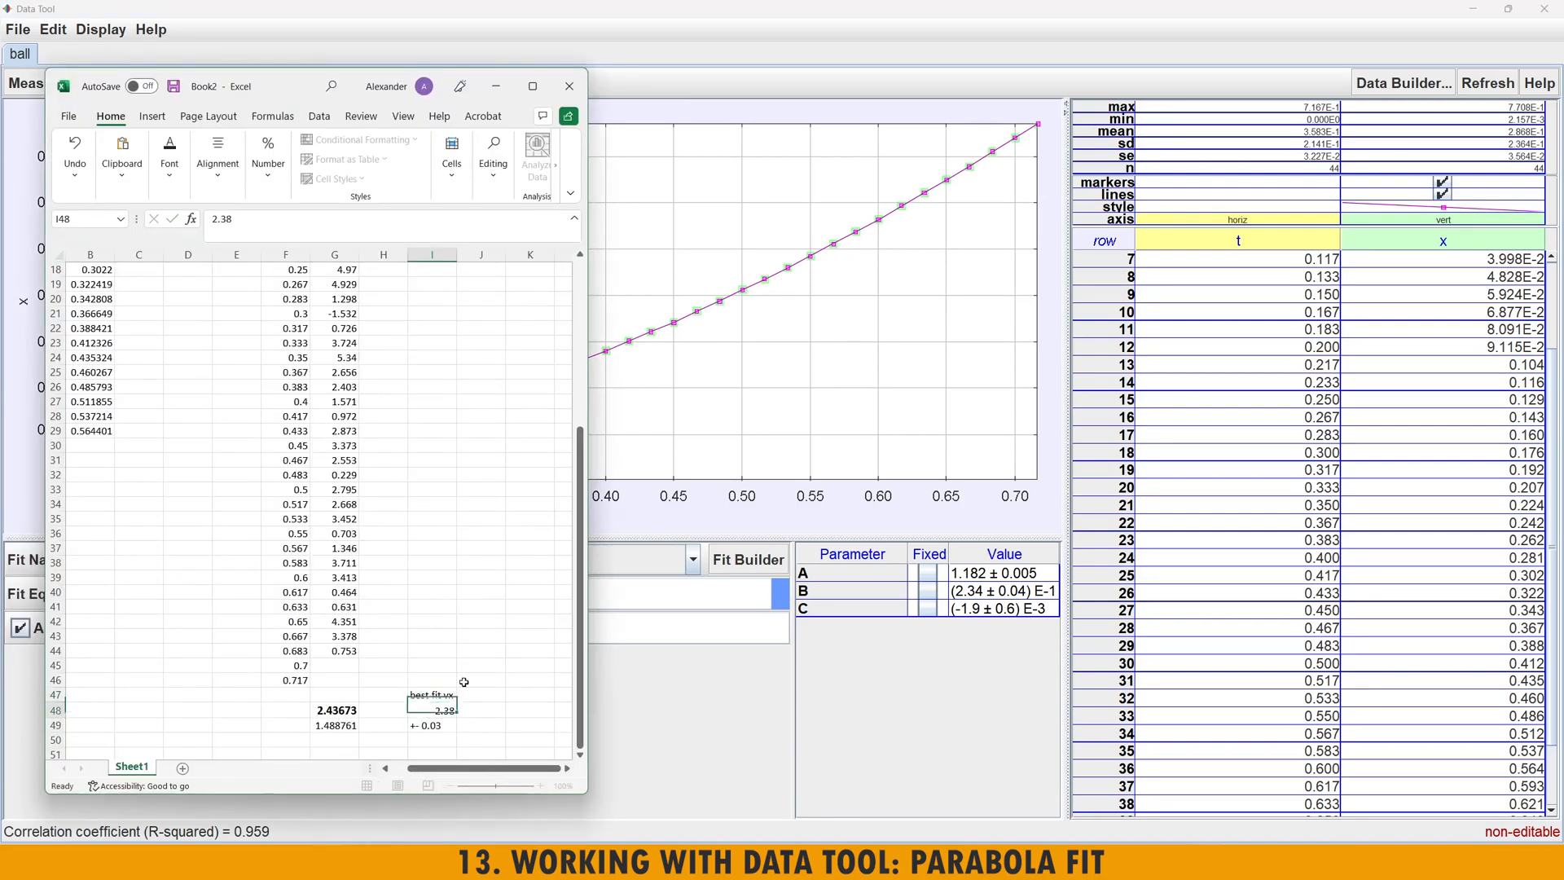
{"action": "key", "text": "Up"}
{"action": "key", "text": "Right"}
{"action": "key", "text": "Right"}
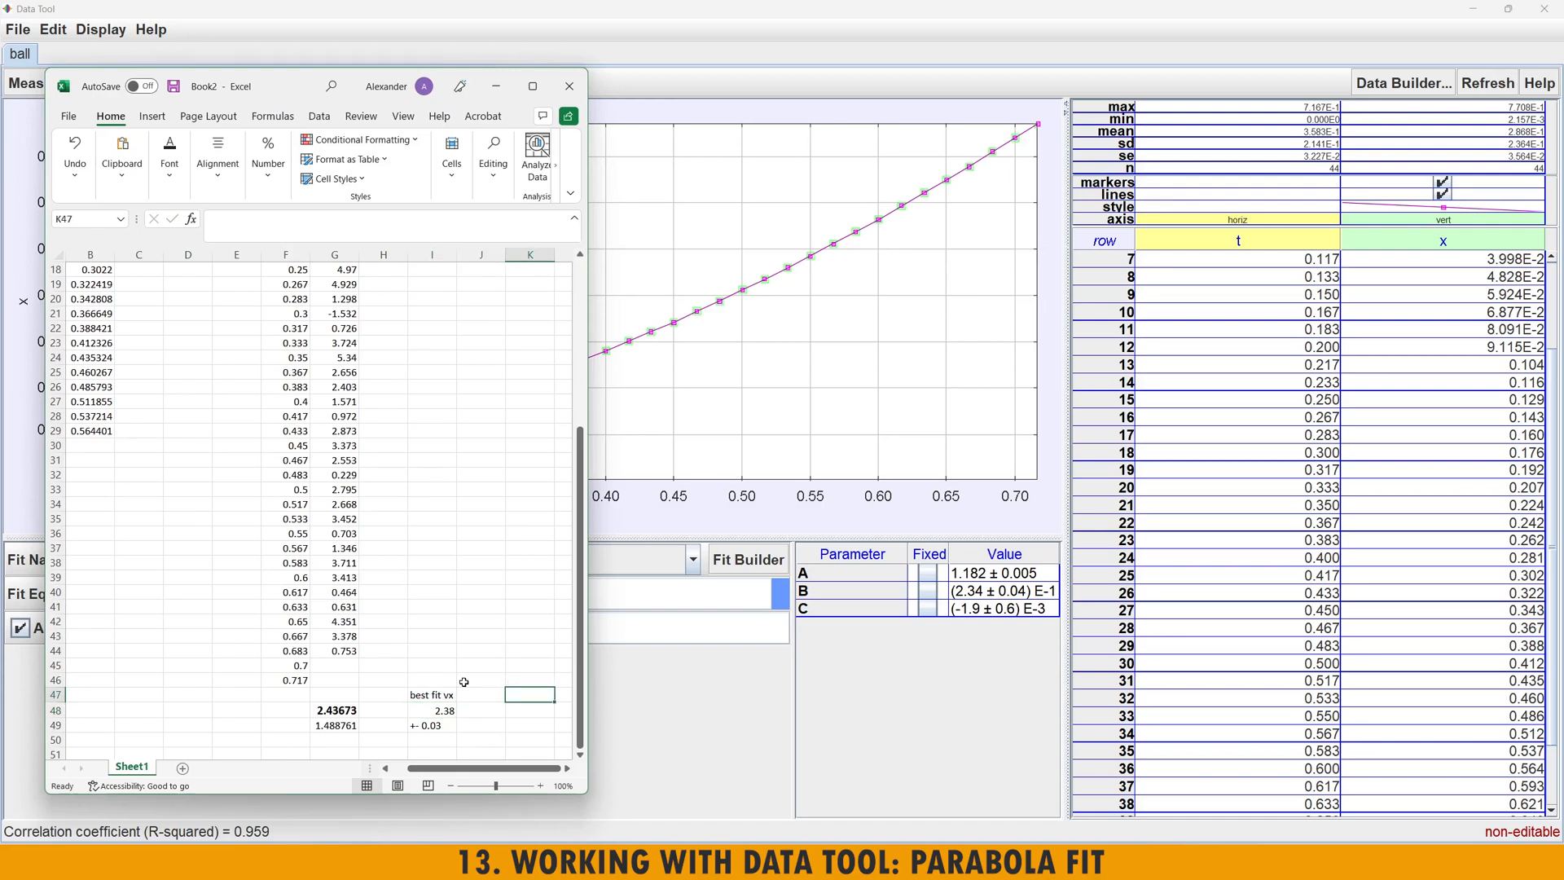
{"action": "type", "text": "best fit for x"}
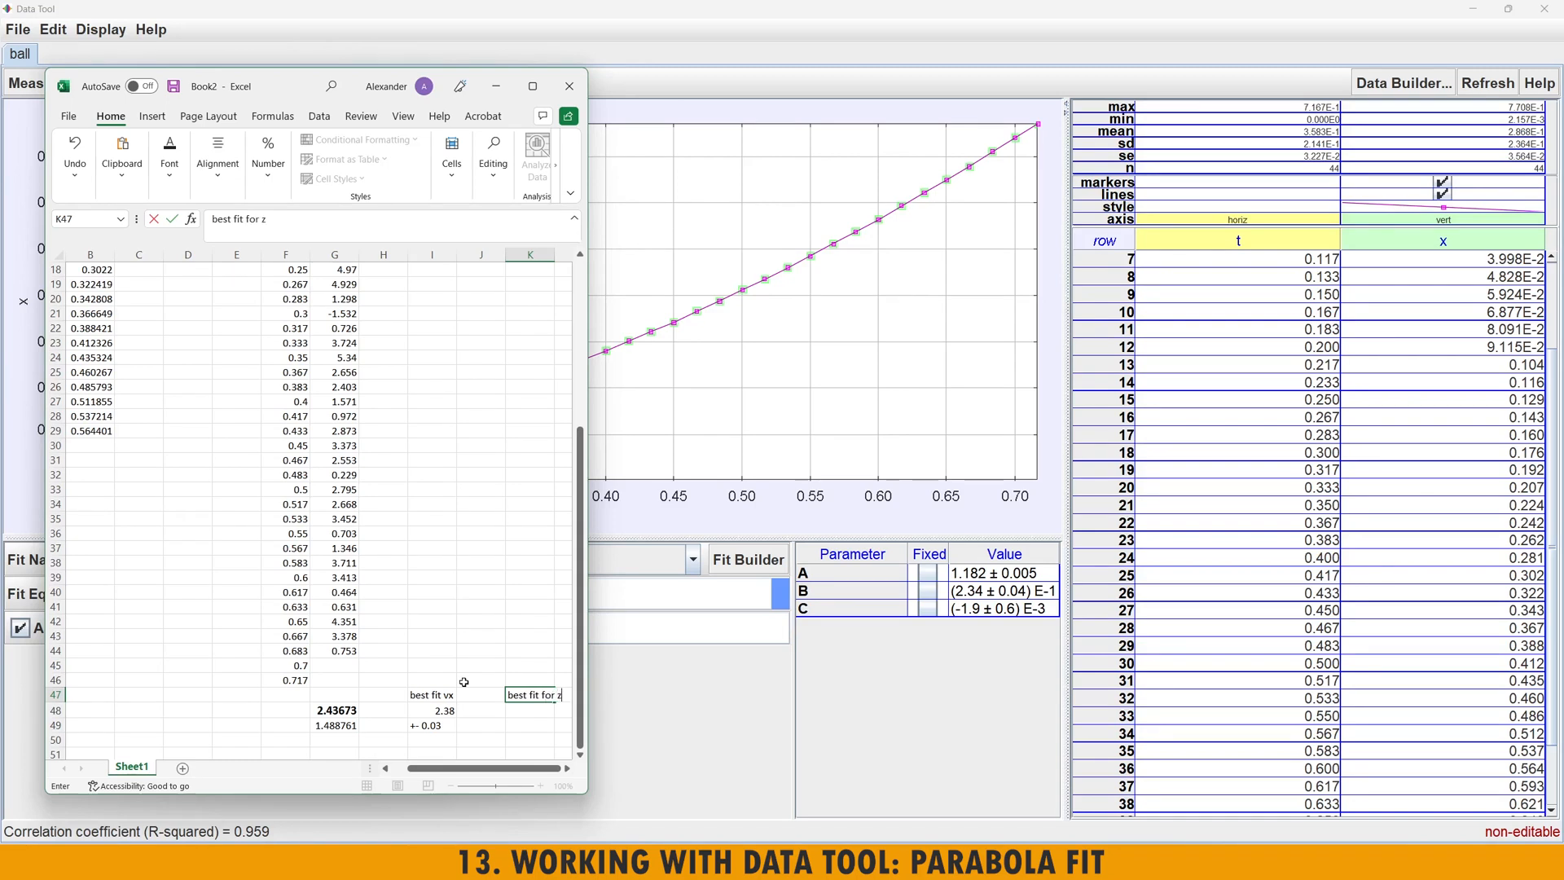
{"action": "key", "text": "Return"}
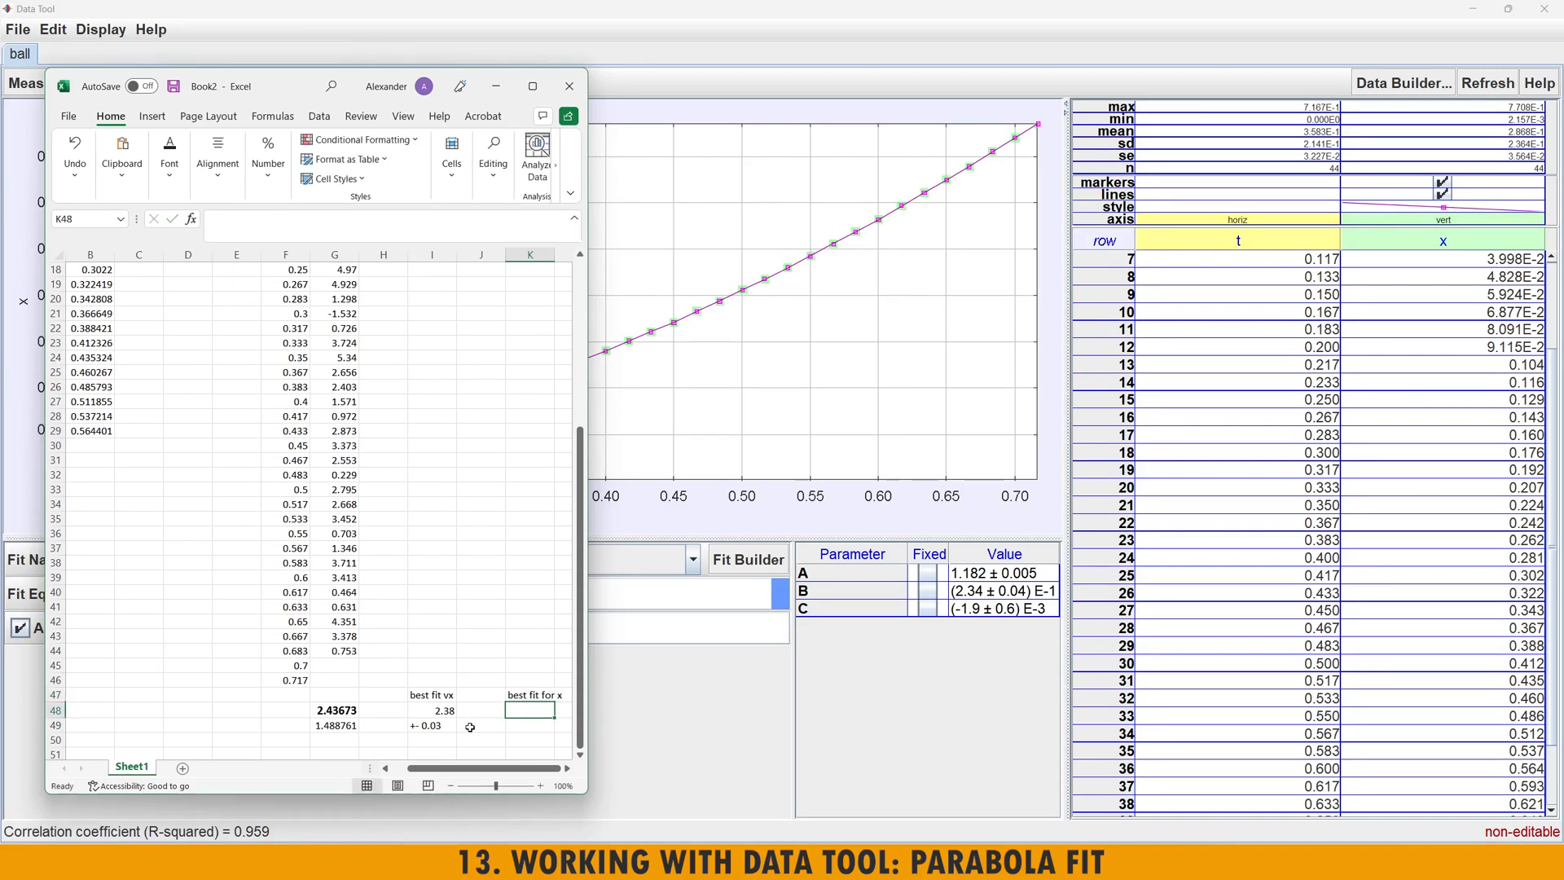
- Widen the Excel window and enter the parabola's A coefficient, 1.182, in K48
{"action": "left_click_drag", "start_coordinate": [588, 765], "coordinate": [645, 765]}
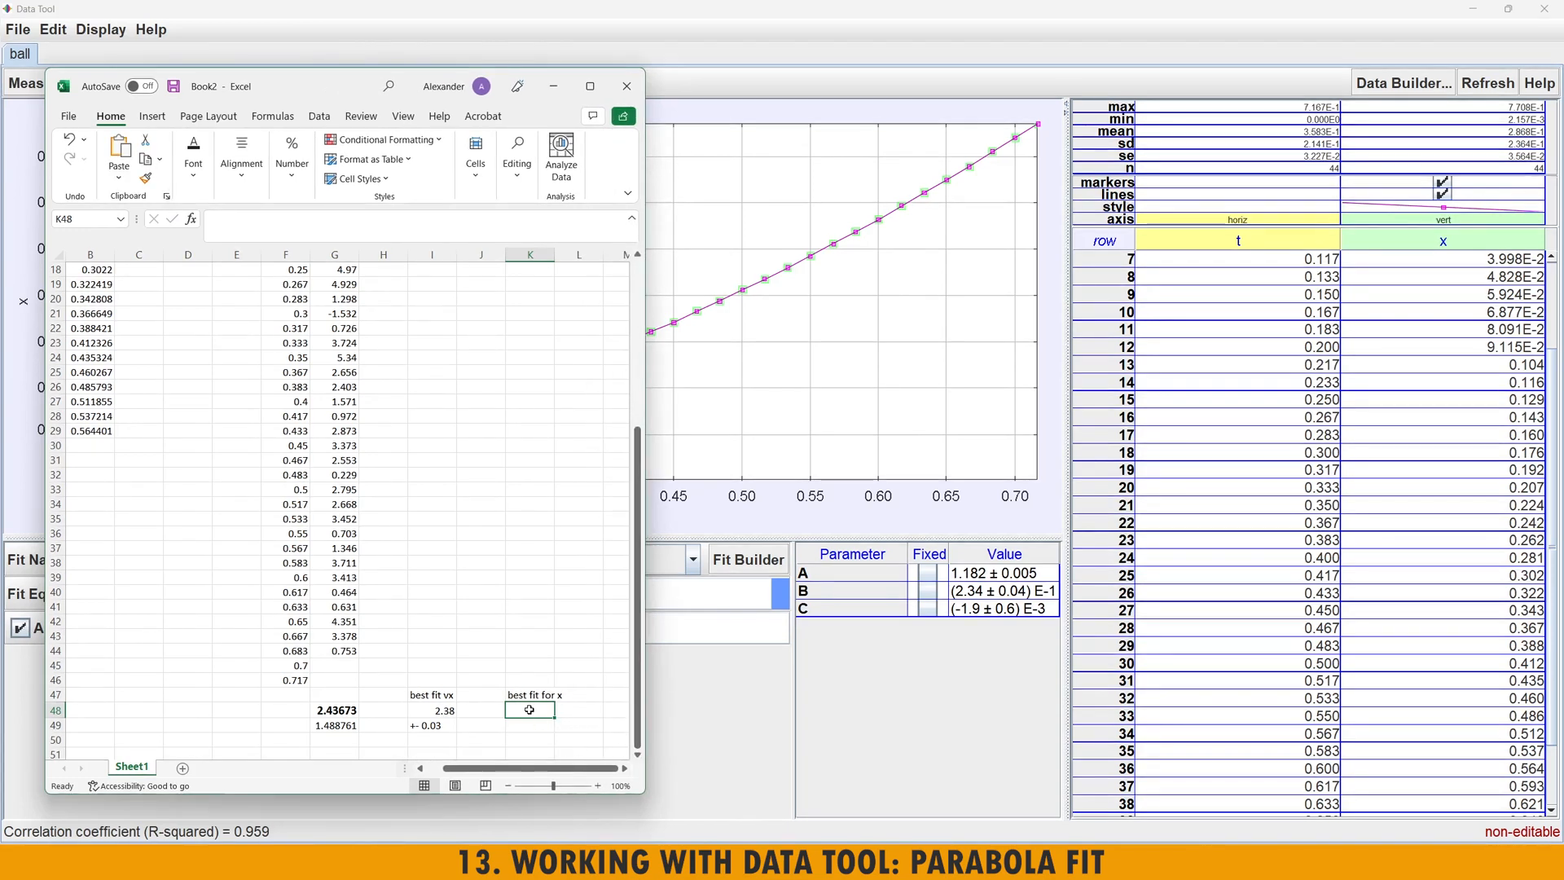
{"action": "type", "text": "1.182"}
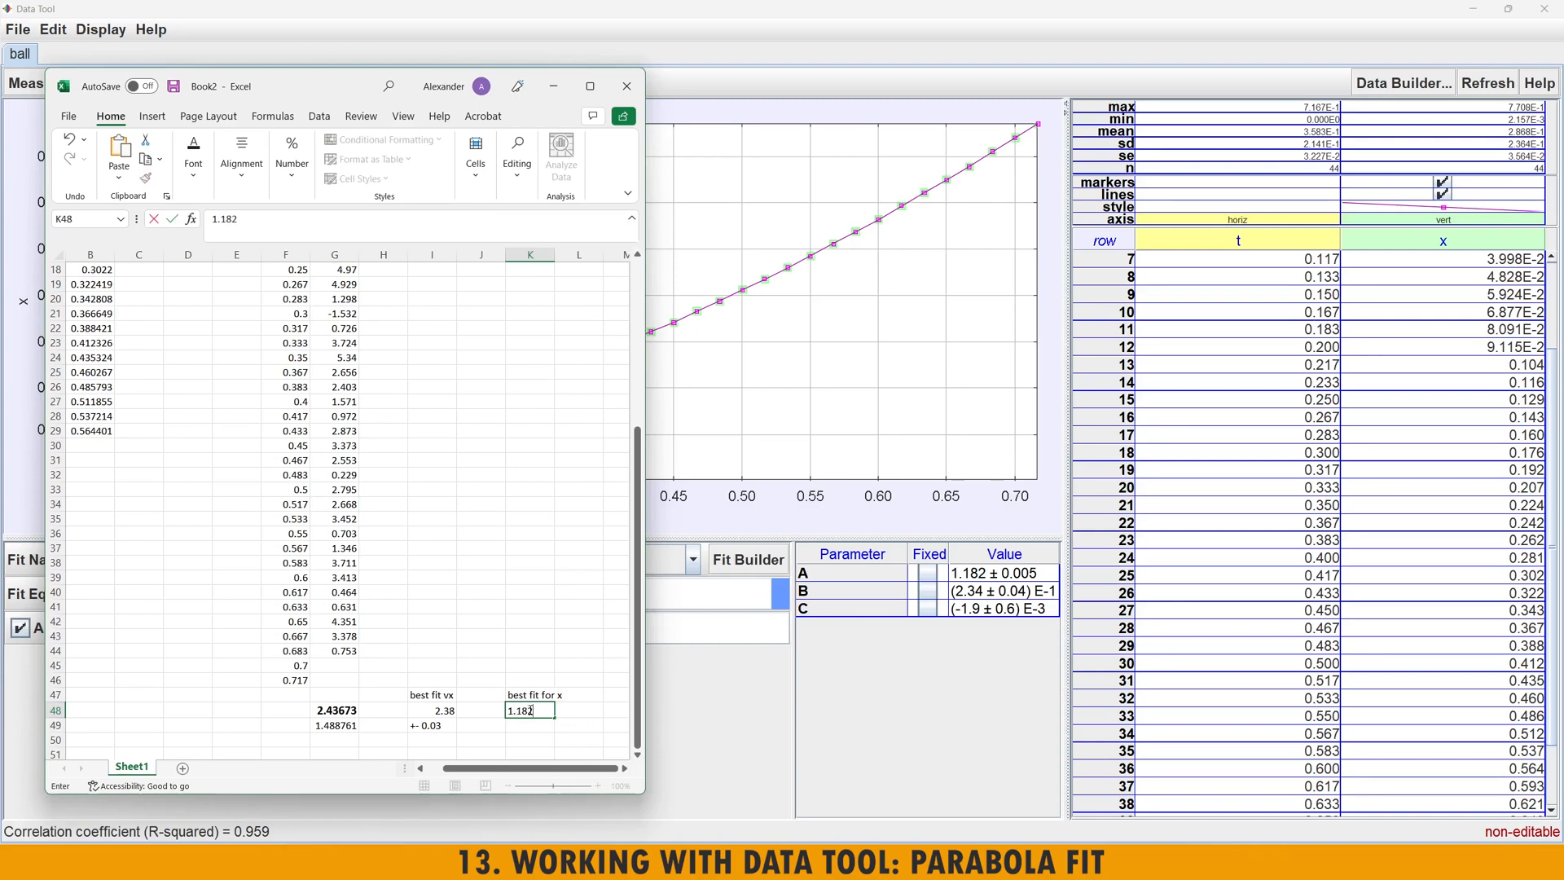
{"action": "key", "text": "Return"}
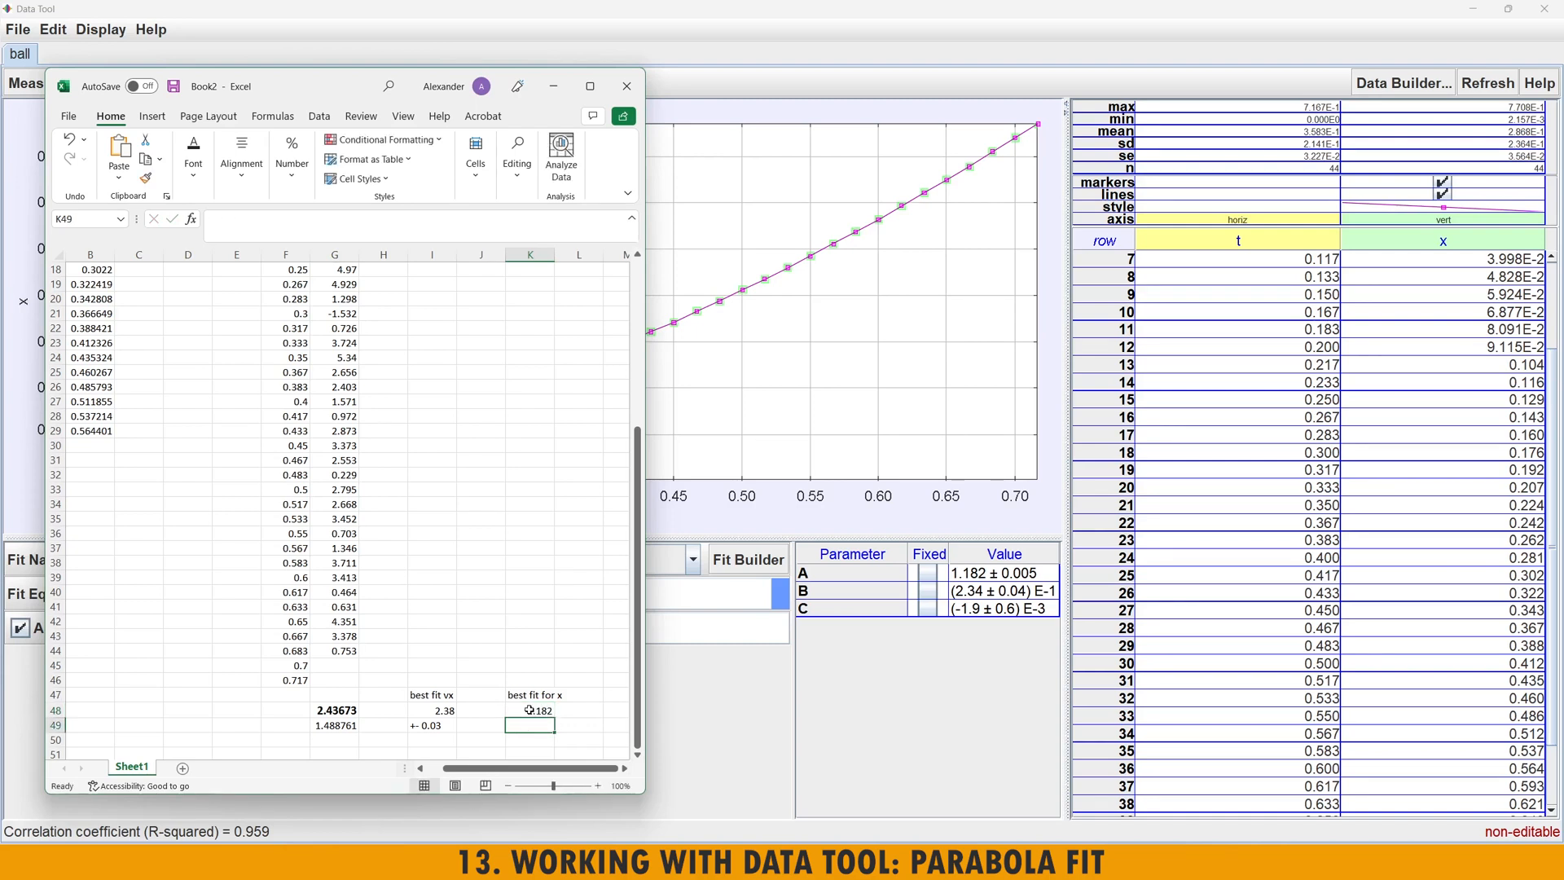
- Enter the A coefficient's uncertainty, 0.005, in K49 and compute twice the coefficient in L48 with =K48*2
{"action": "type", "text": "0.005"}
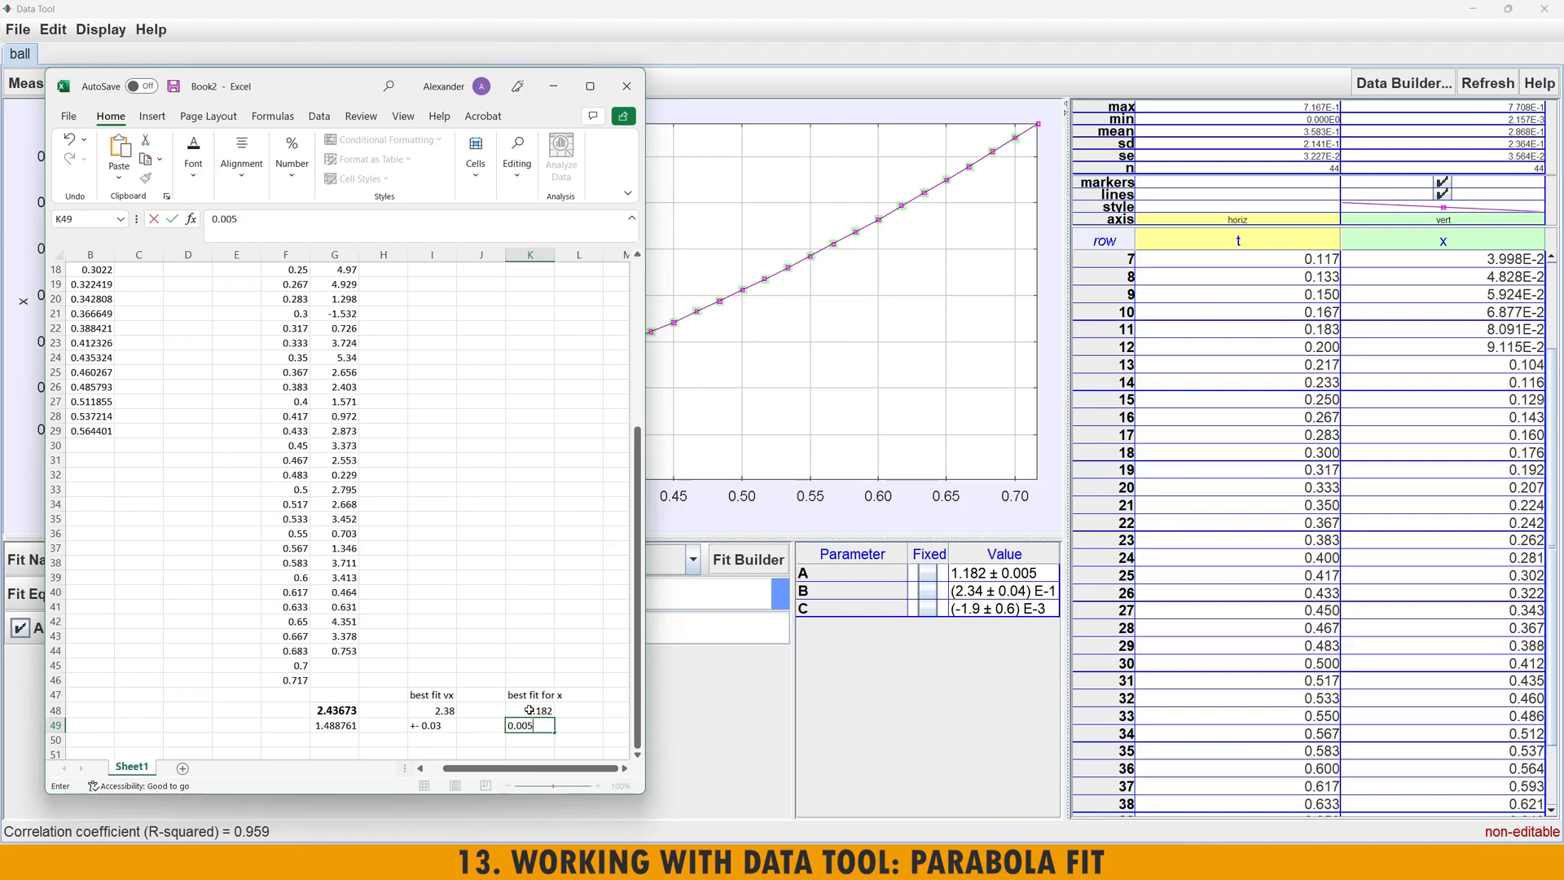
{"action": "key", "text": "Return"}
{"action": "key", "text": "Up"}
{"action": "key", "text": "Up"}
{"action": "key", "text": "Right"}
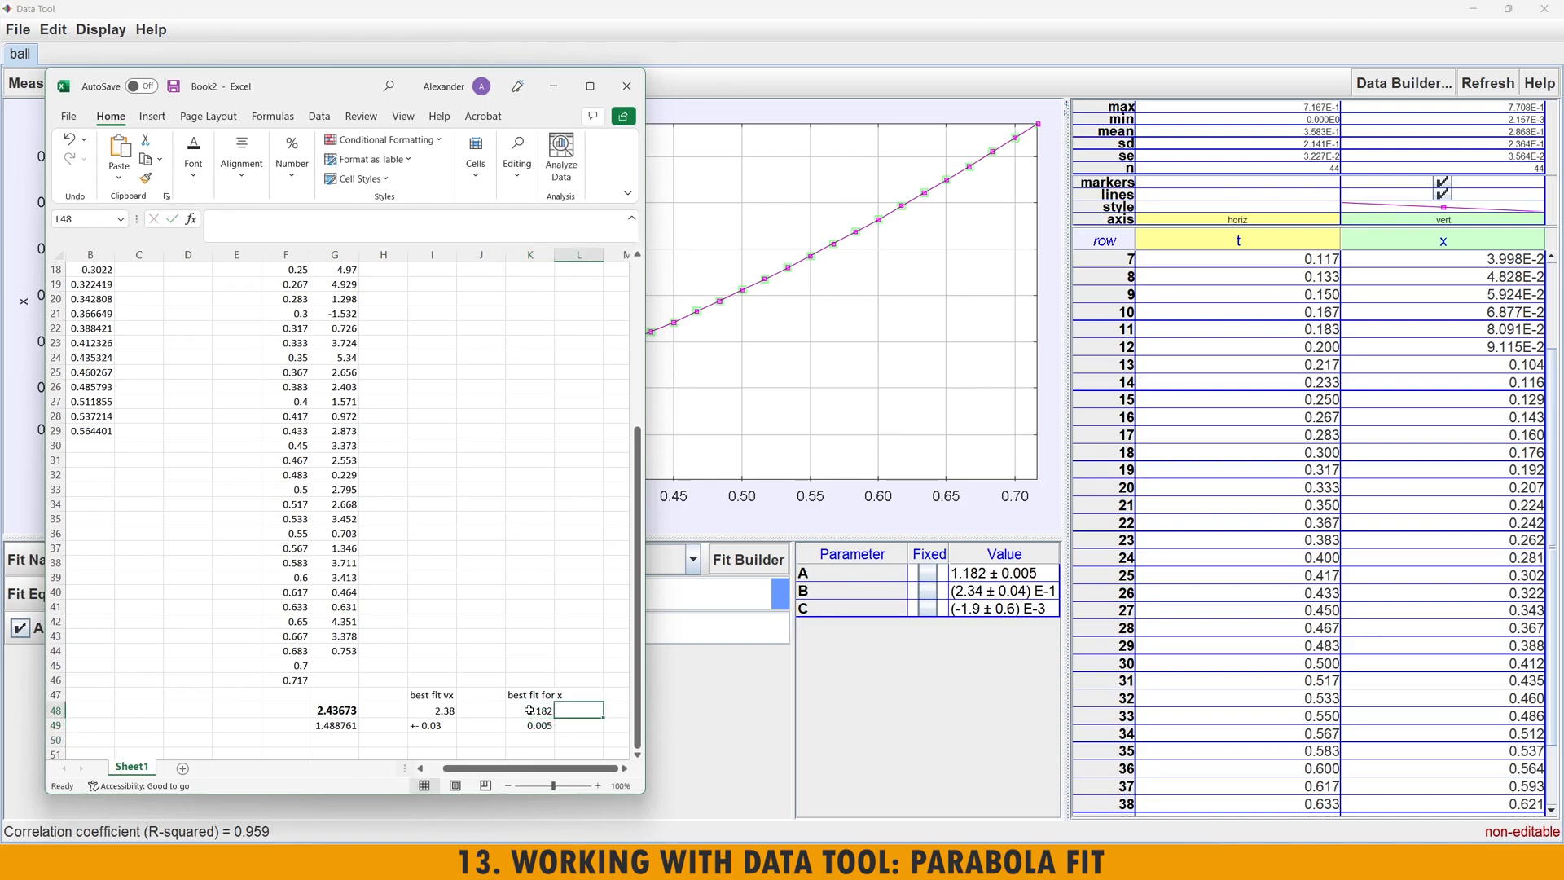
{"action": "type", "text": "="}
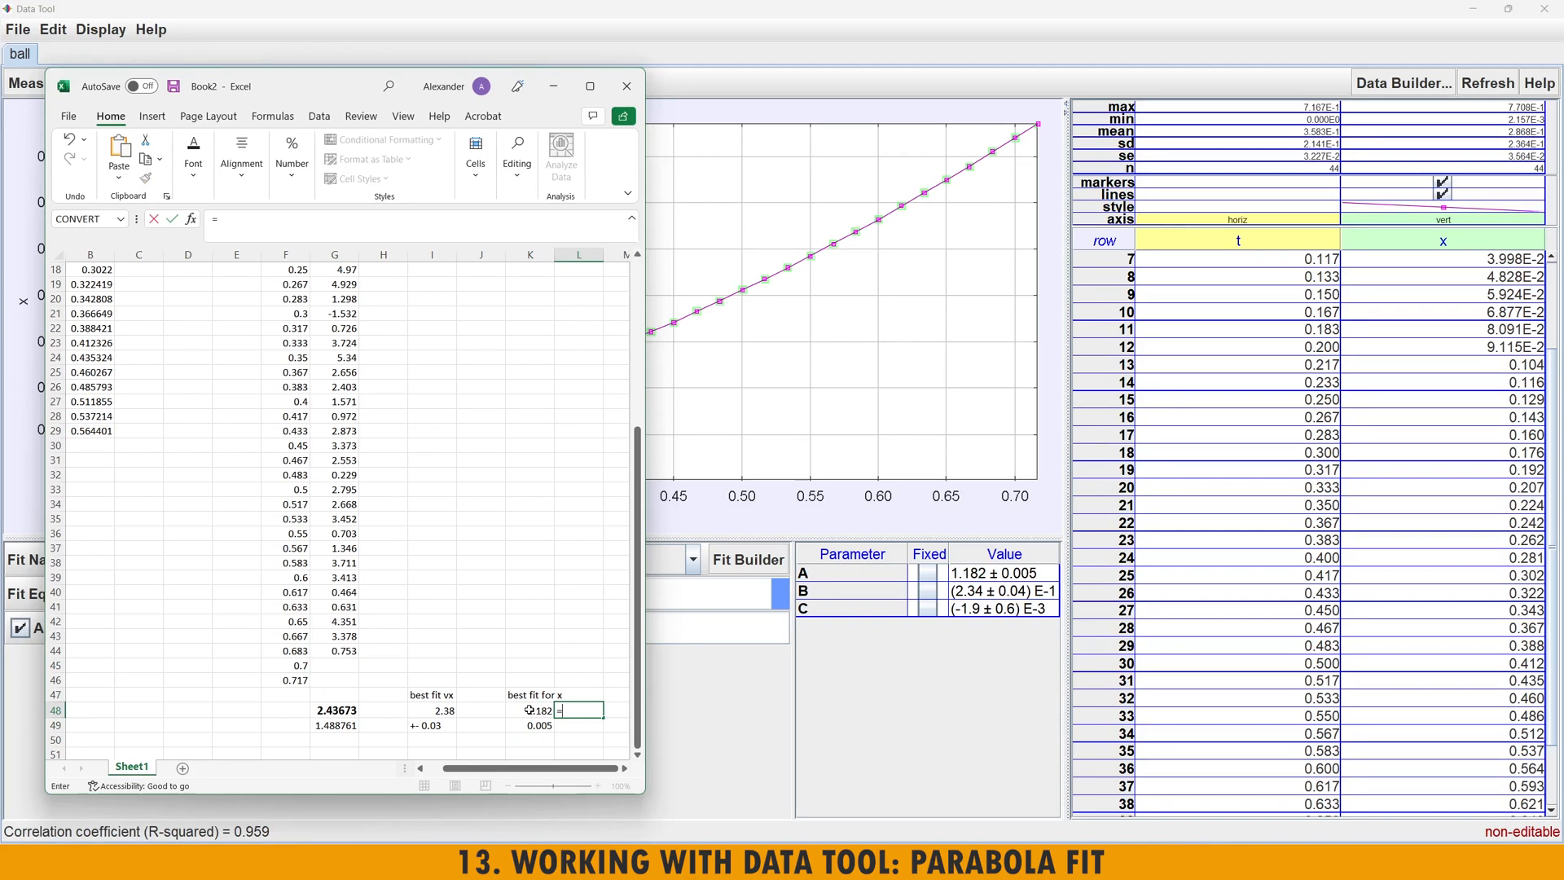
{"action": "left_click", "coordinate": [530, 710]}
{"action": "type", "text": "*2"}
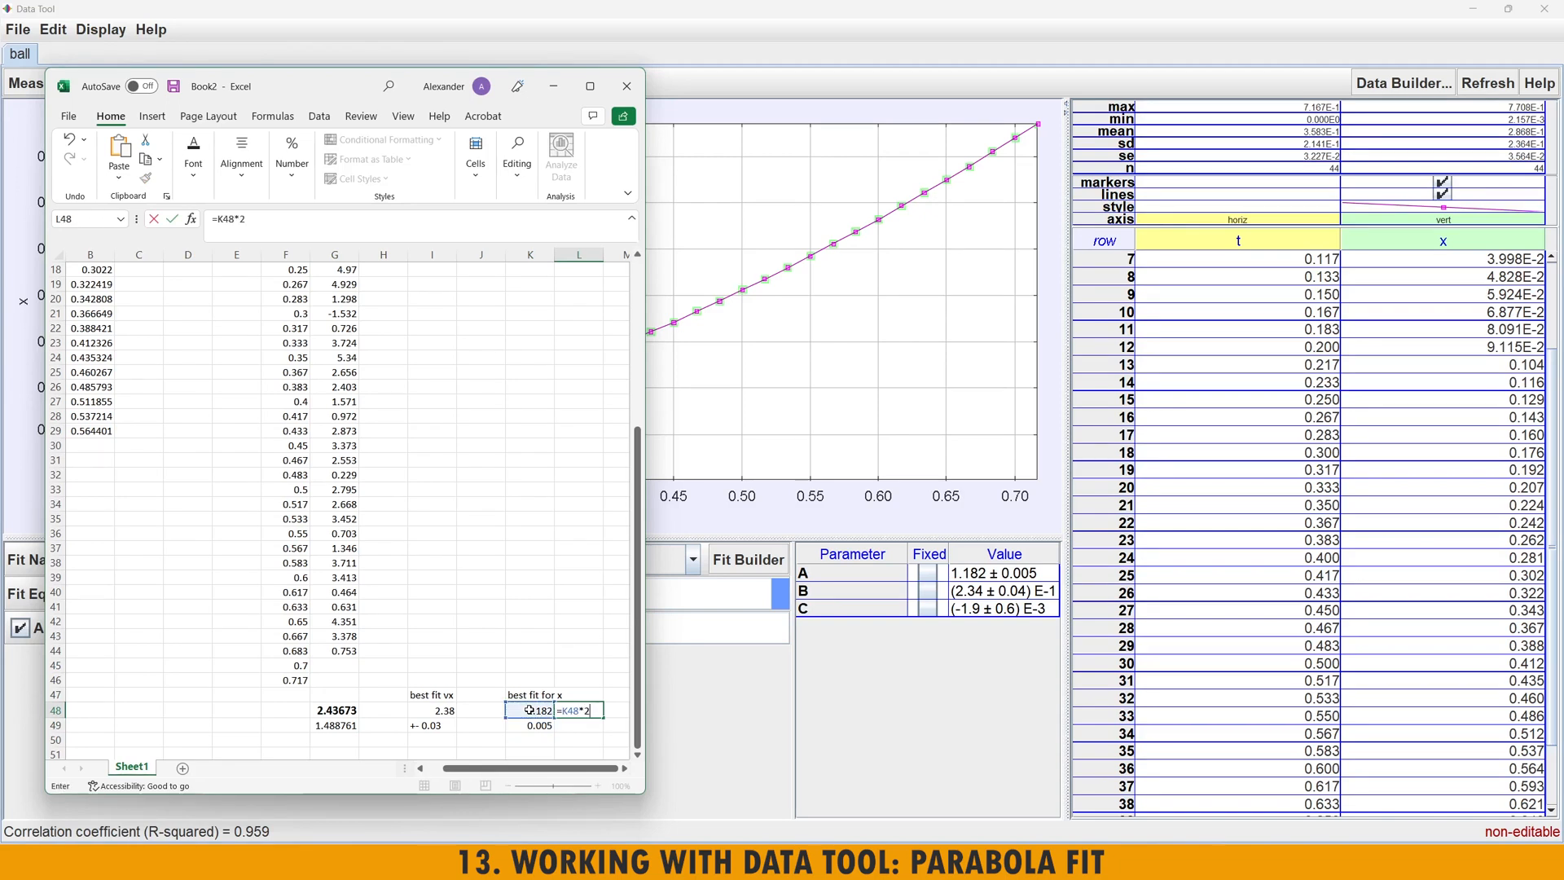
{"action": "key", "text": "Return"}
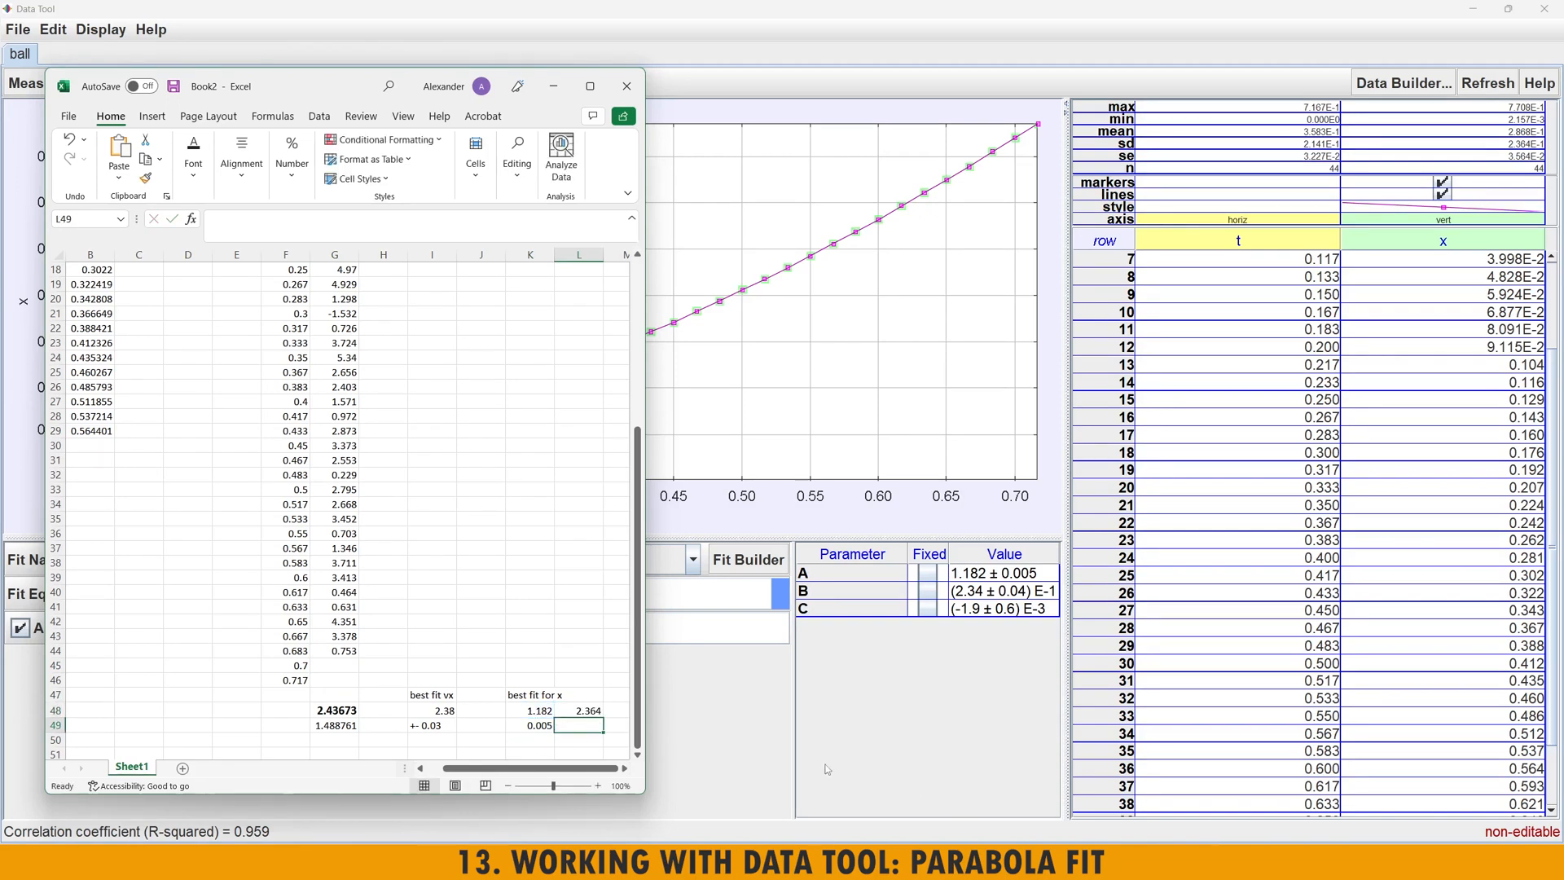
- Compare the doubled coefficient with its uncertainty and the vx fit result, and make the values in L48 and I48 bold
{"action": "left_click", "coordinate": [587, 710]}
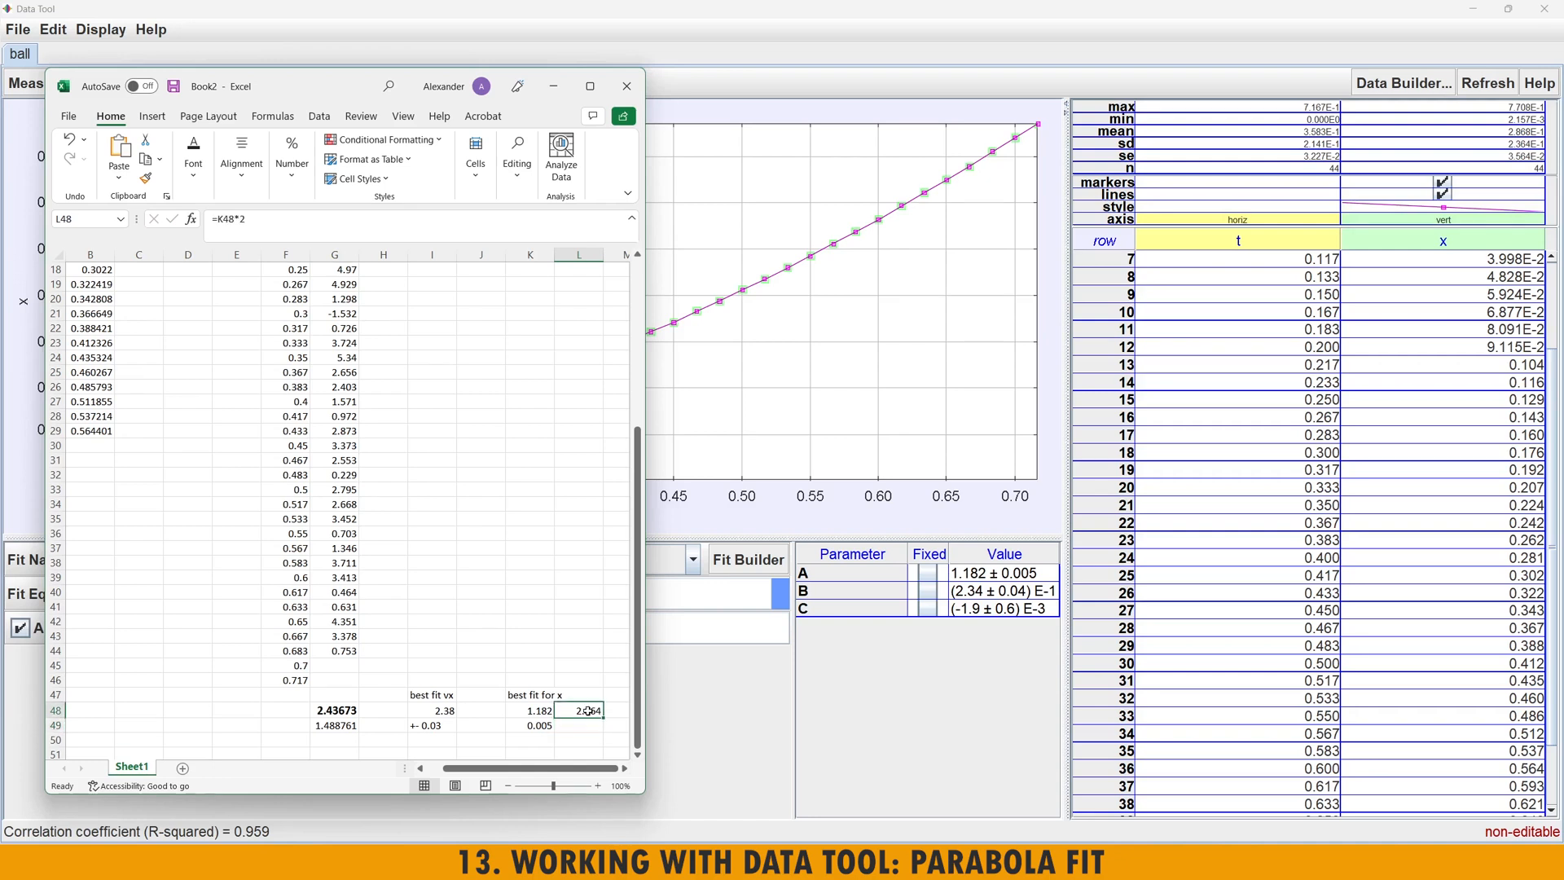
{"action": "left_click", "coordinate": [537, 726]}
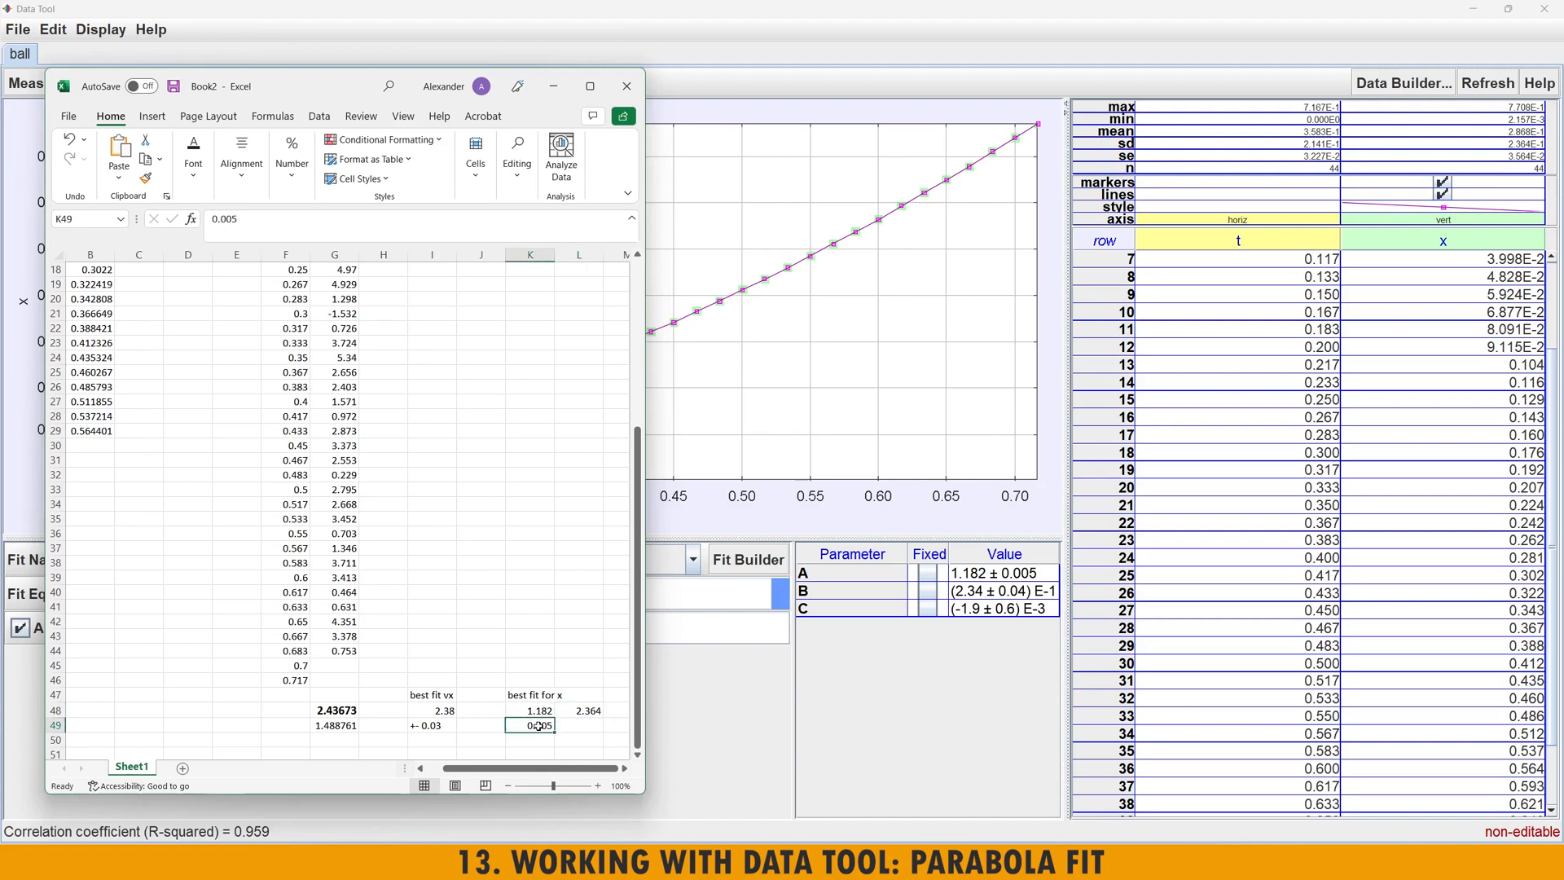
{"action": "left_click", "coordinate": [578, 712]}
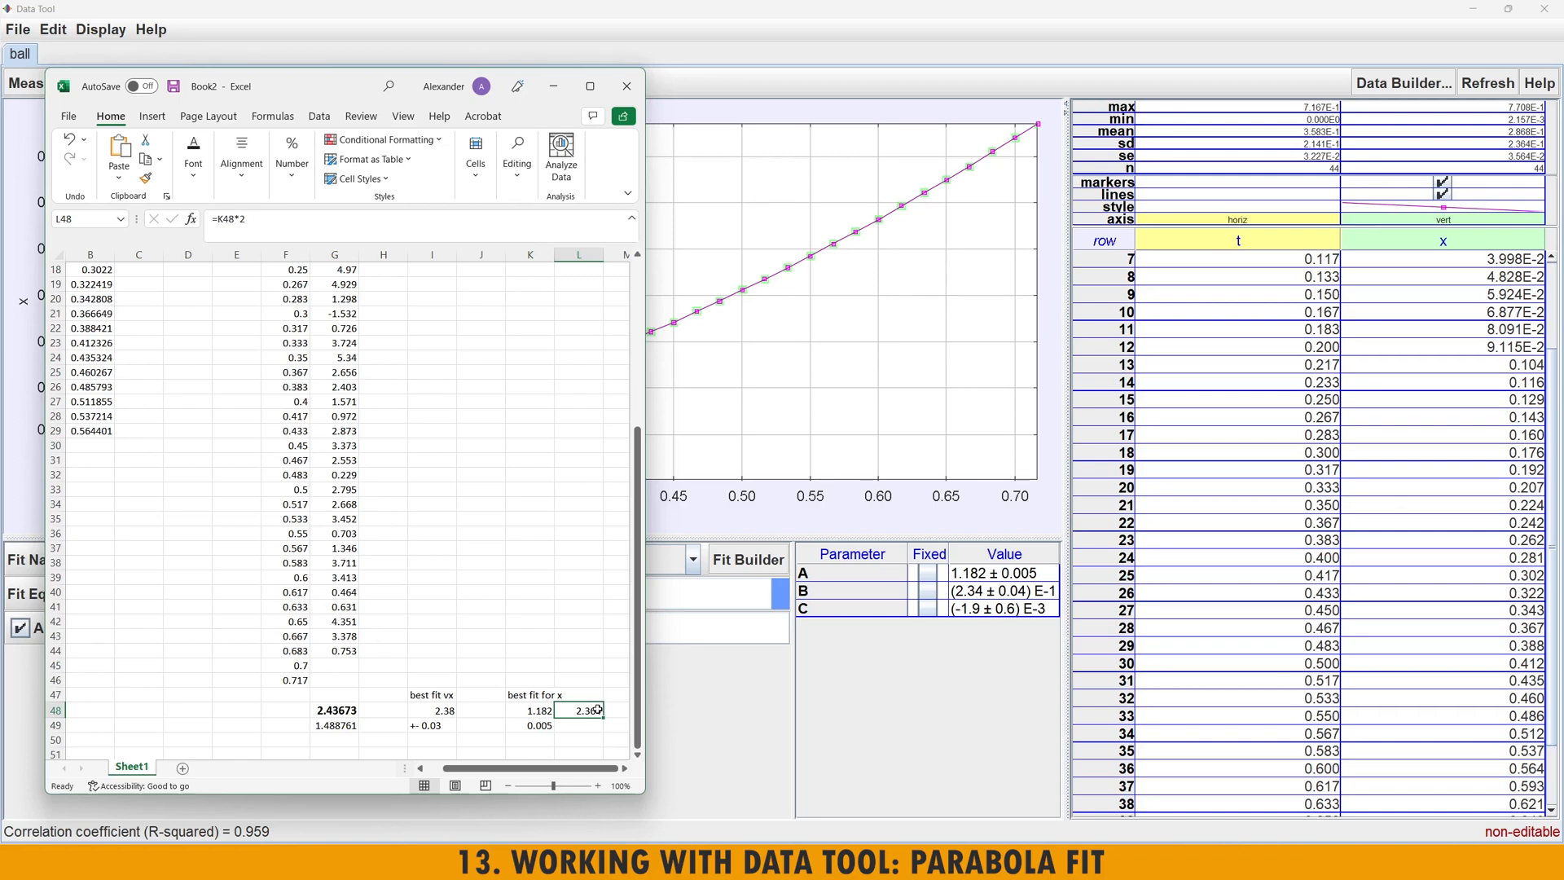
{"action": "left_click", "coordinate": [535, 726]}
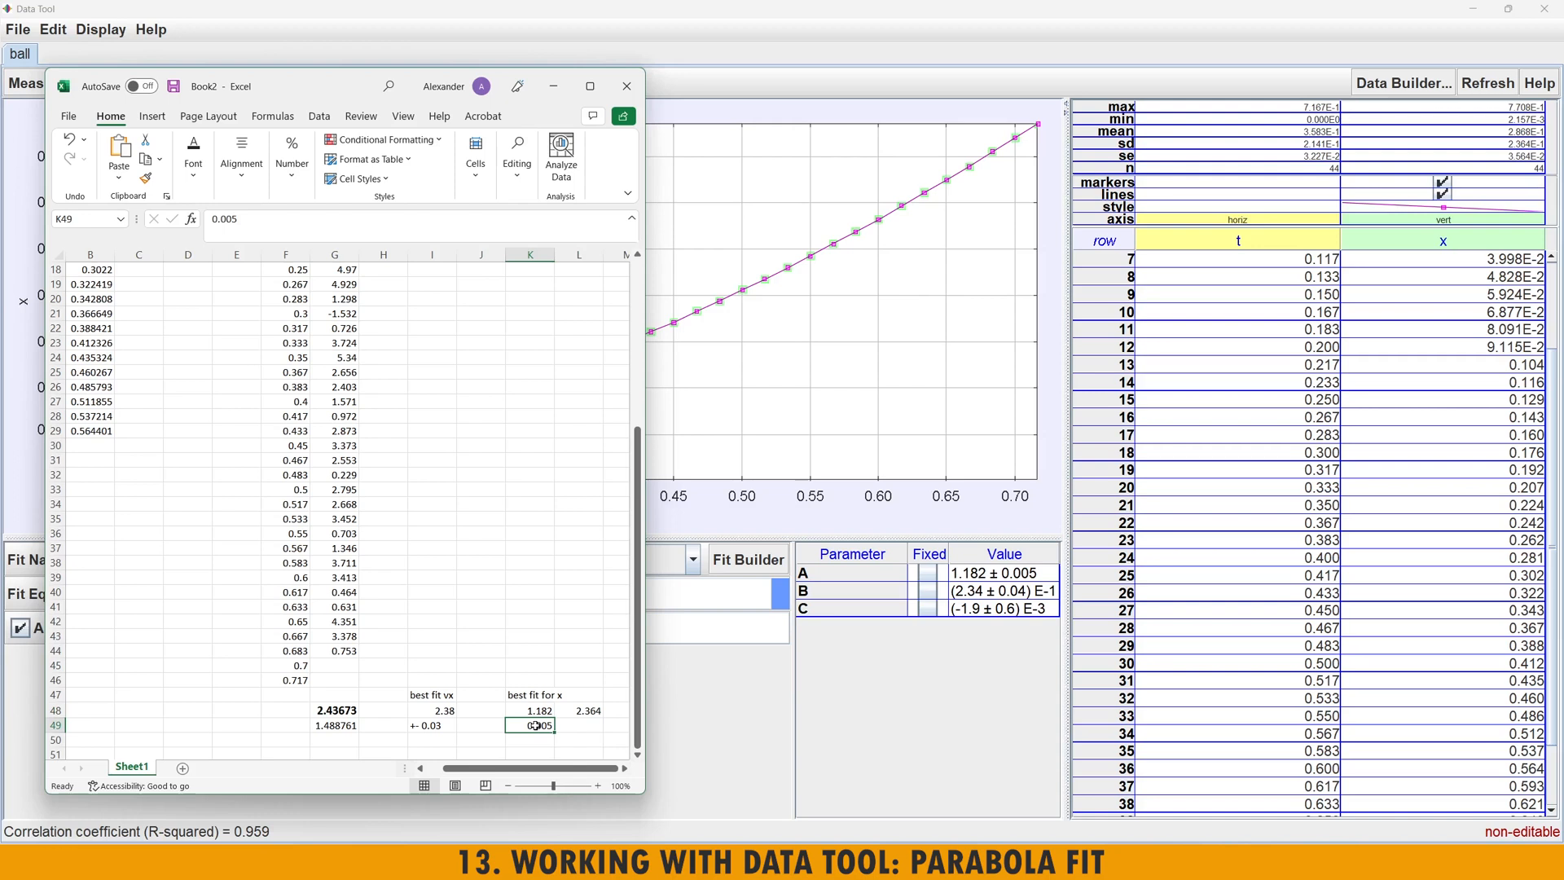
{"action": "left_click", "coordinate": [589, 713]}
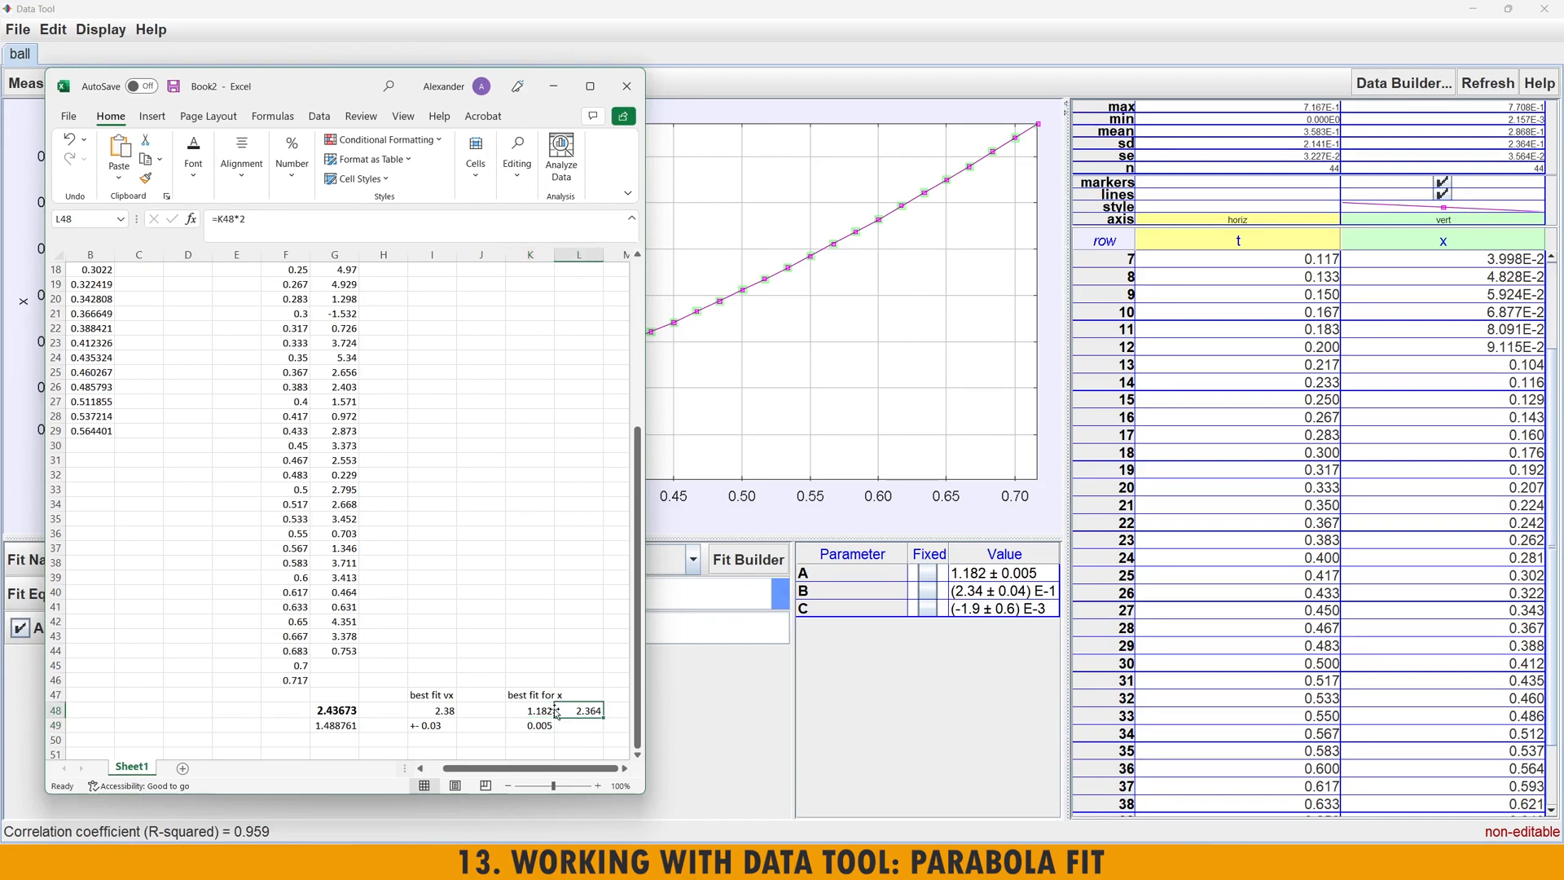
{"action": "left_click", "coordinate": [438, 711]}
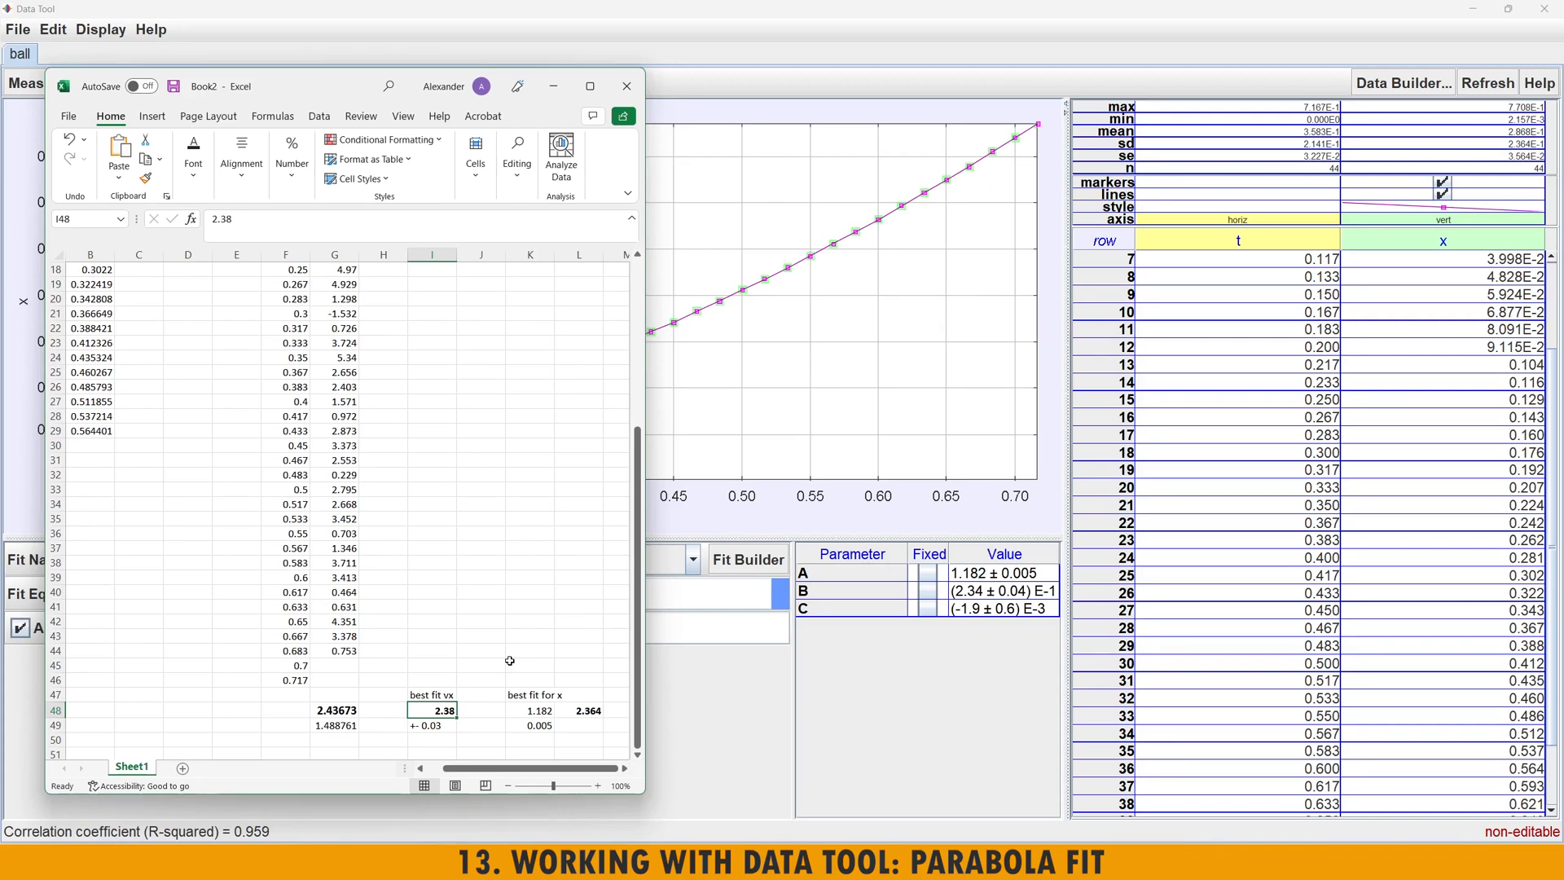
- Review the t and x data in A2:B29 beside the acceleration data on the sheet
{"action": "scroll", "coordinate": [550, 599], "scroll_direction": "up", "scroll_amount": 6}
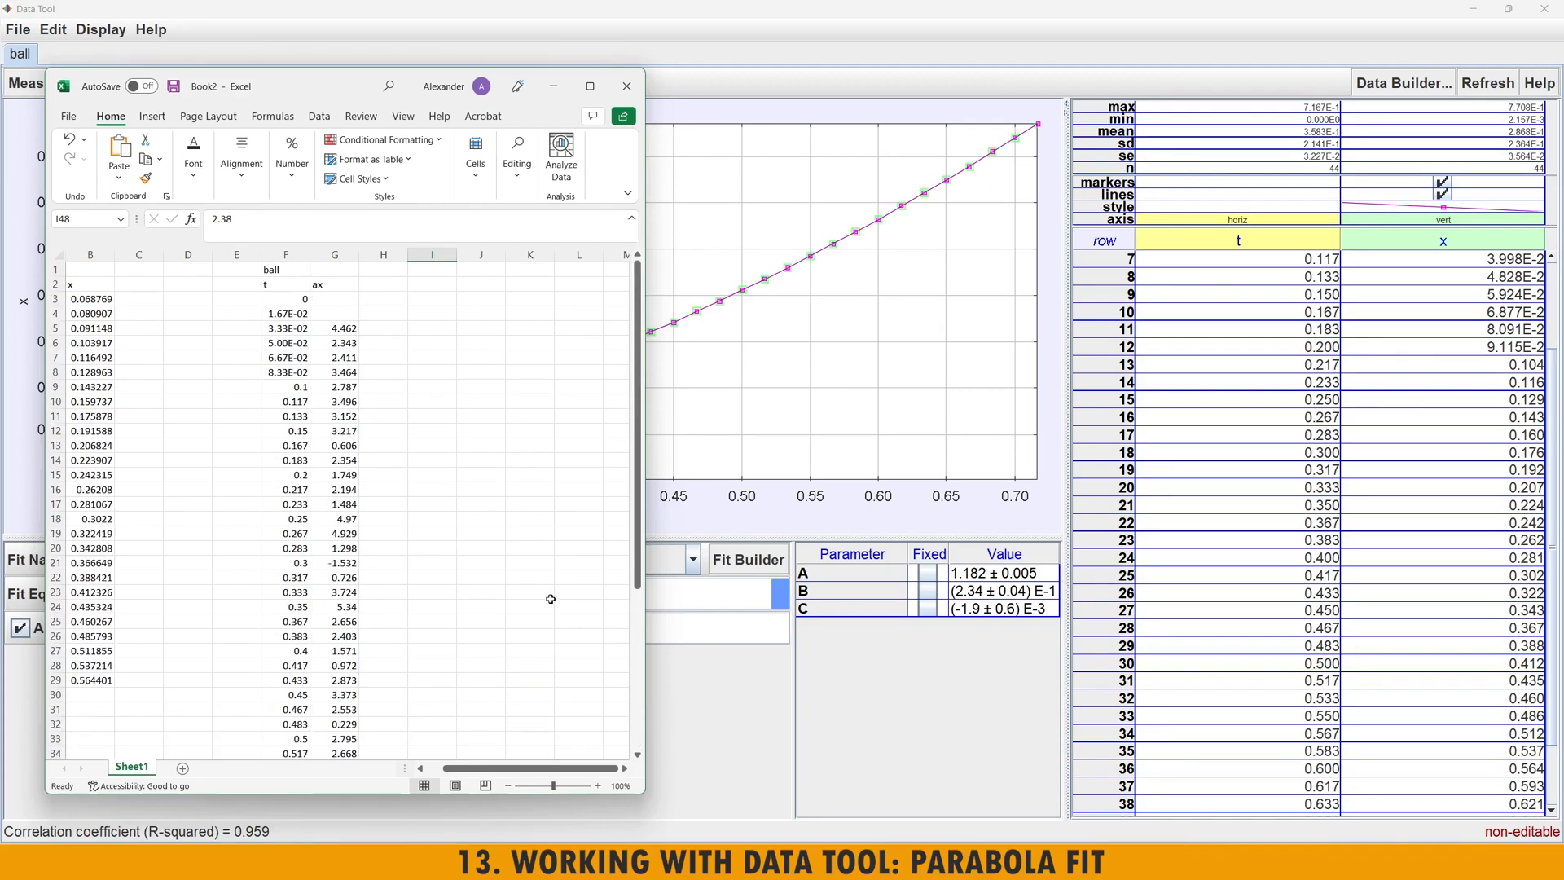
{"action": "scroll", "coordinate": [542, 596], "scroll_direction": "down", "scroll_amount": 6}
{"action": "scroll", "coordinate": [232, 558], "scroll_direction": "up", "scroll_amount": 6}
{"action": "left_click_drag", "start_coordinate": [464, 775], "coordinate": [435, 771]}
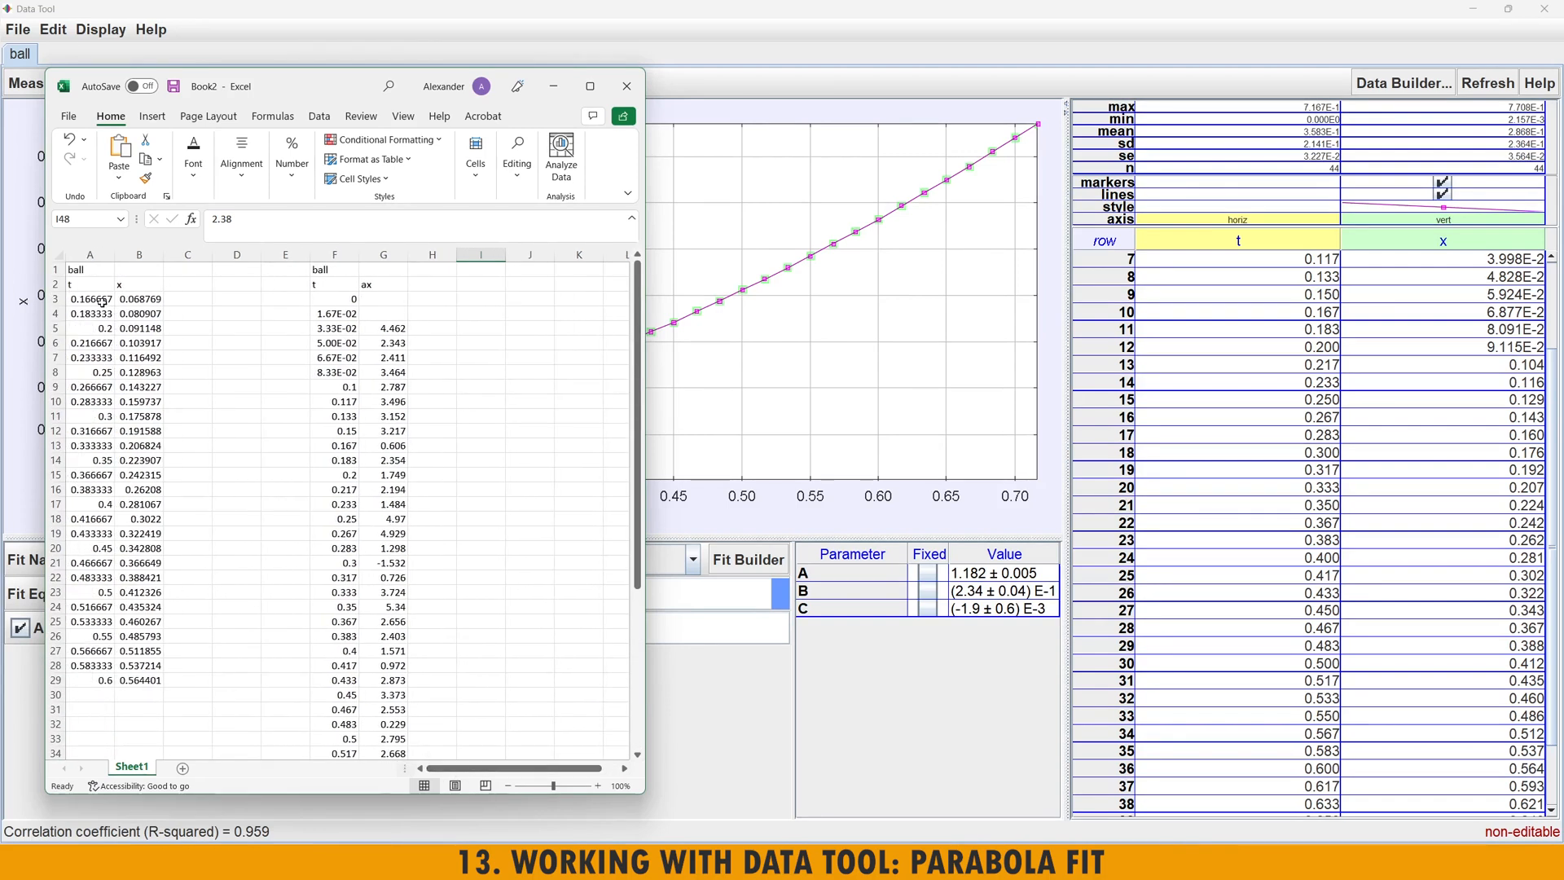
{"action": "left_click_drag", "start_coordinate": [77, 284], "coordinate": [138, 688]}
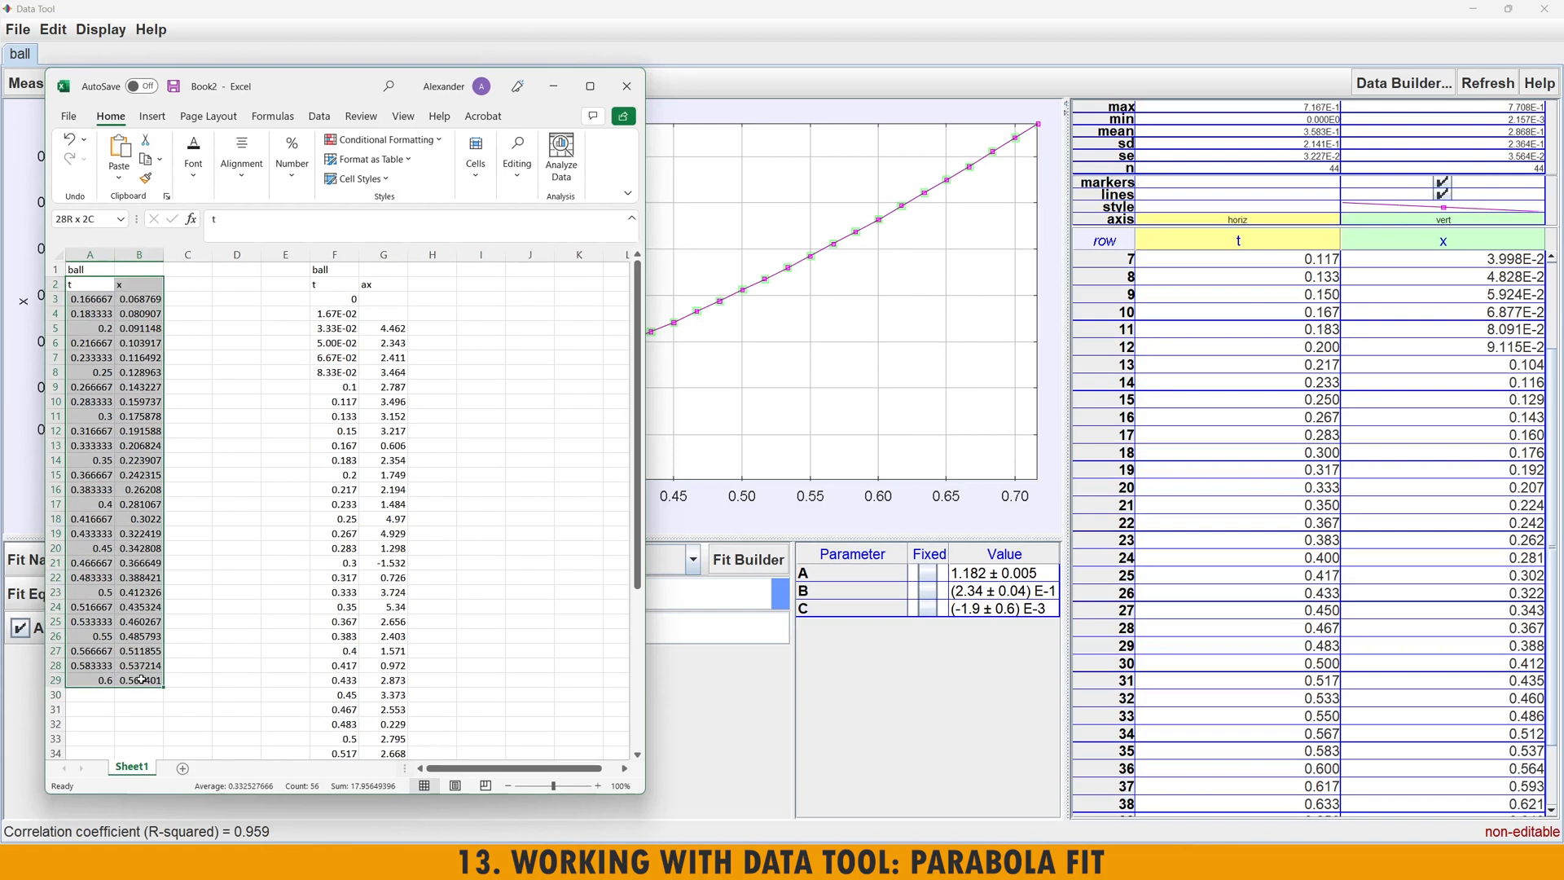
{"action": "left_click", "coordinate": [187, 592]}
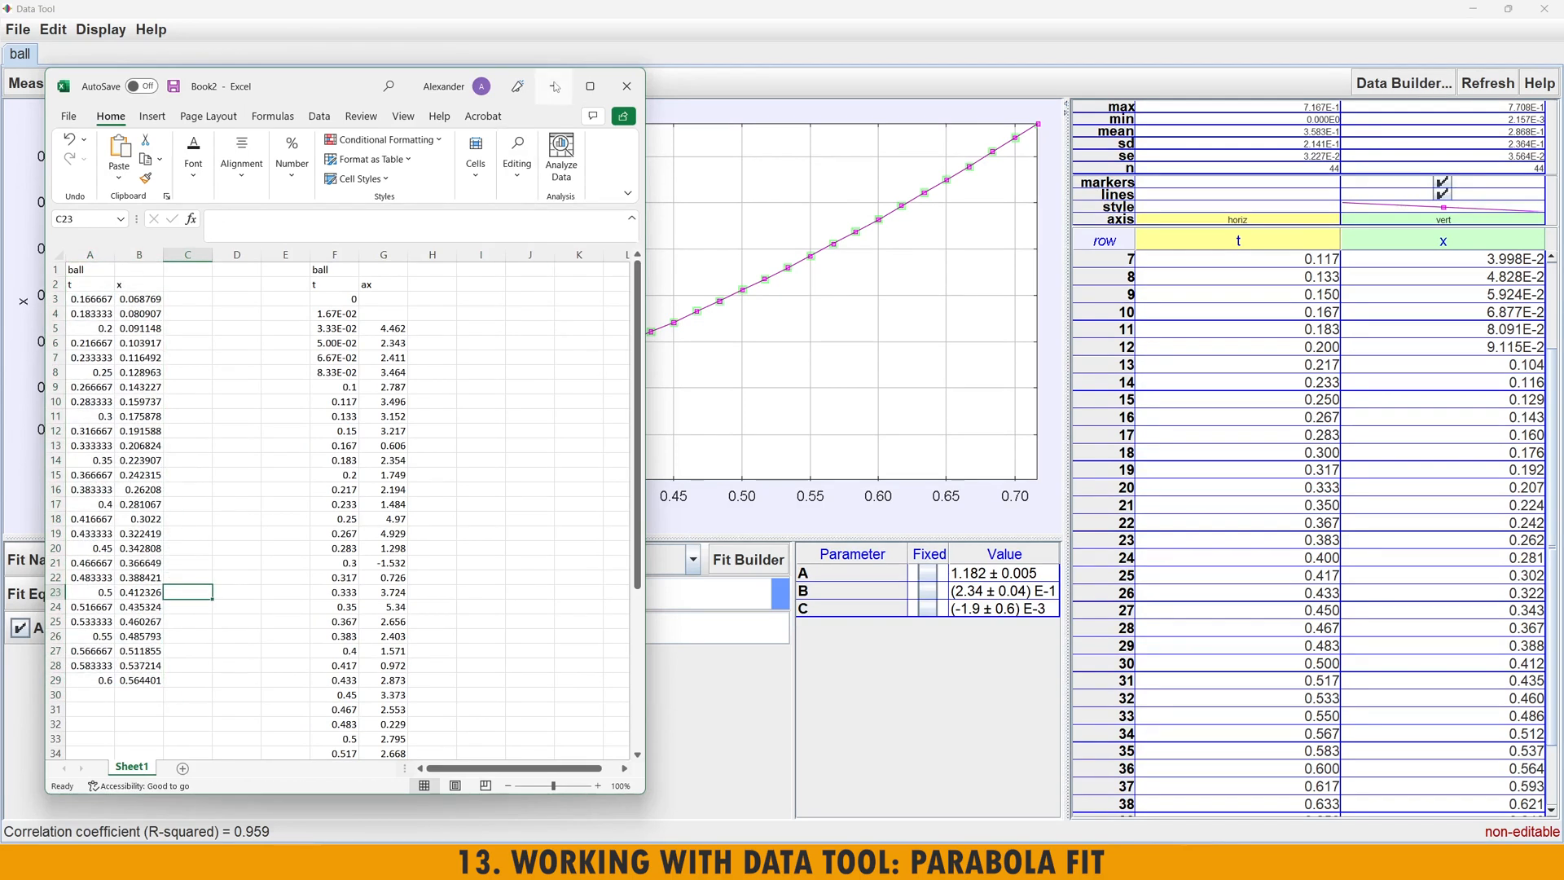
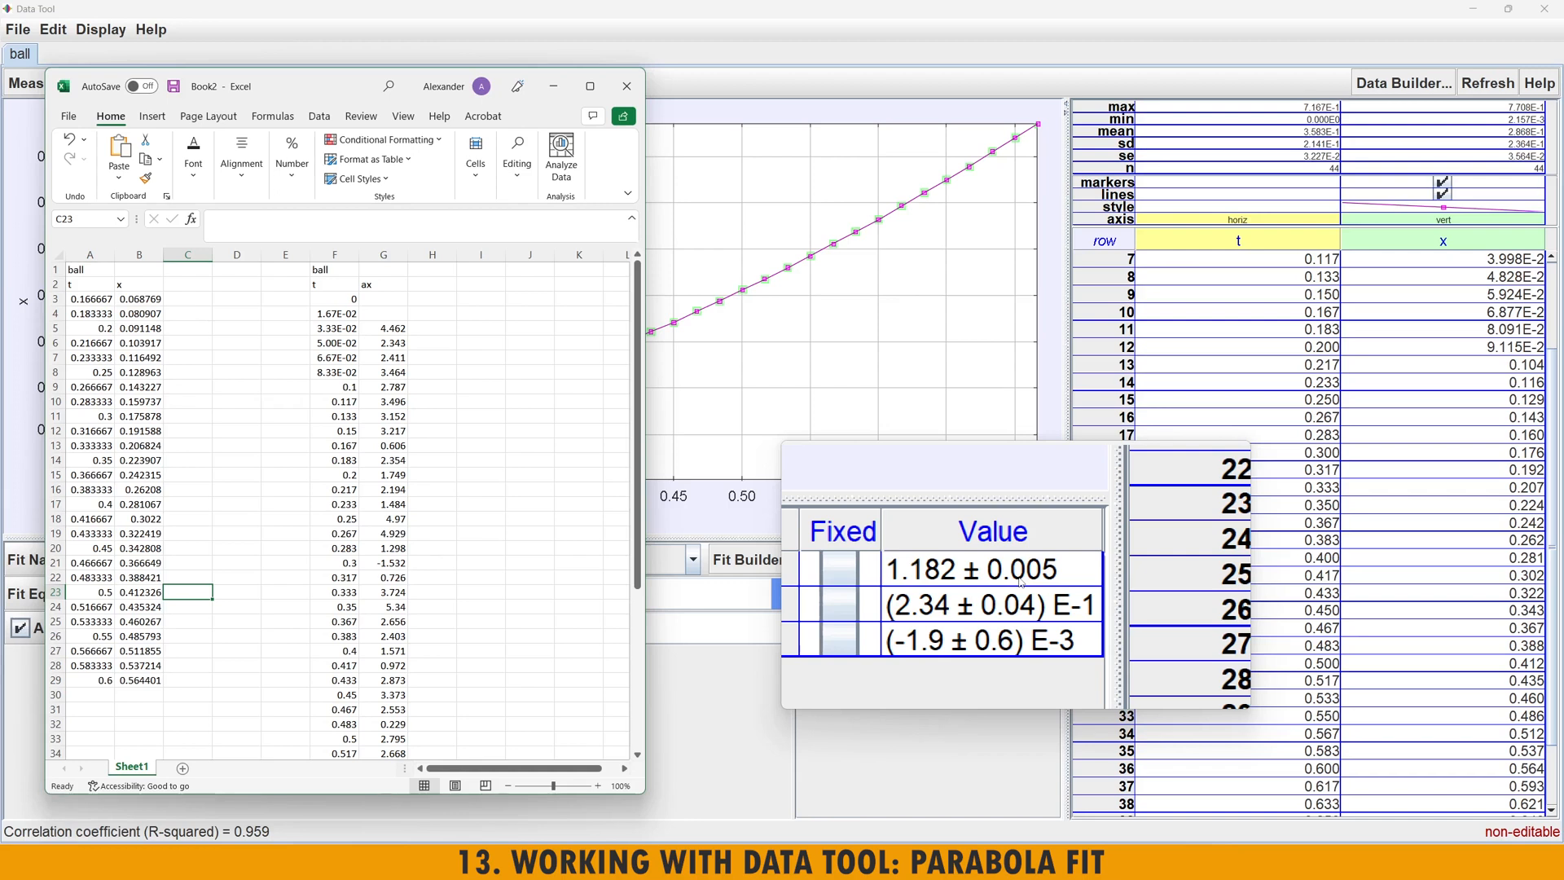
- Put away the Excel workbook and the Data Tool, and return to Tracker's main video view
{"action": "left_click", "coordinate": [553, 87]}
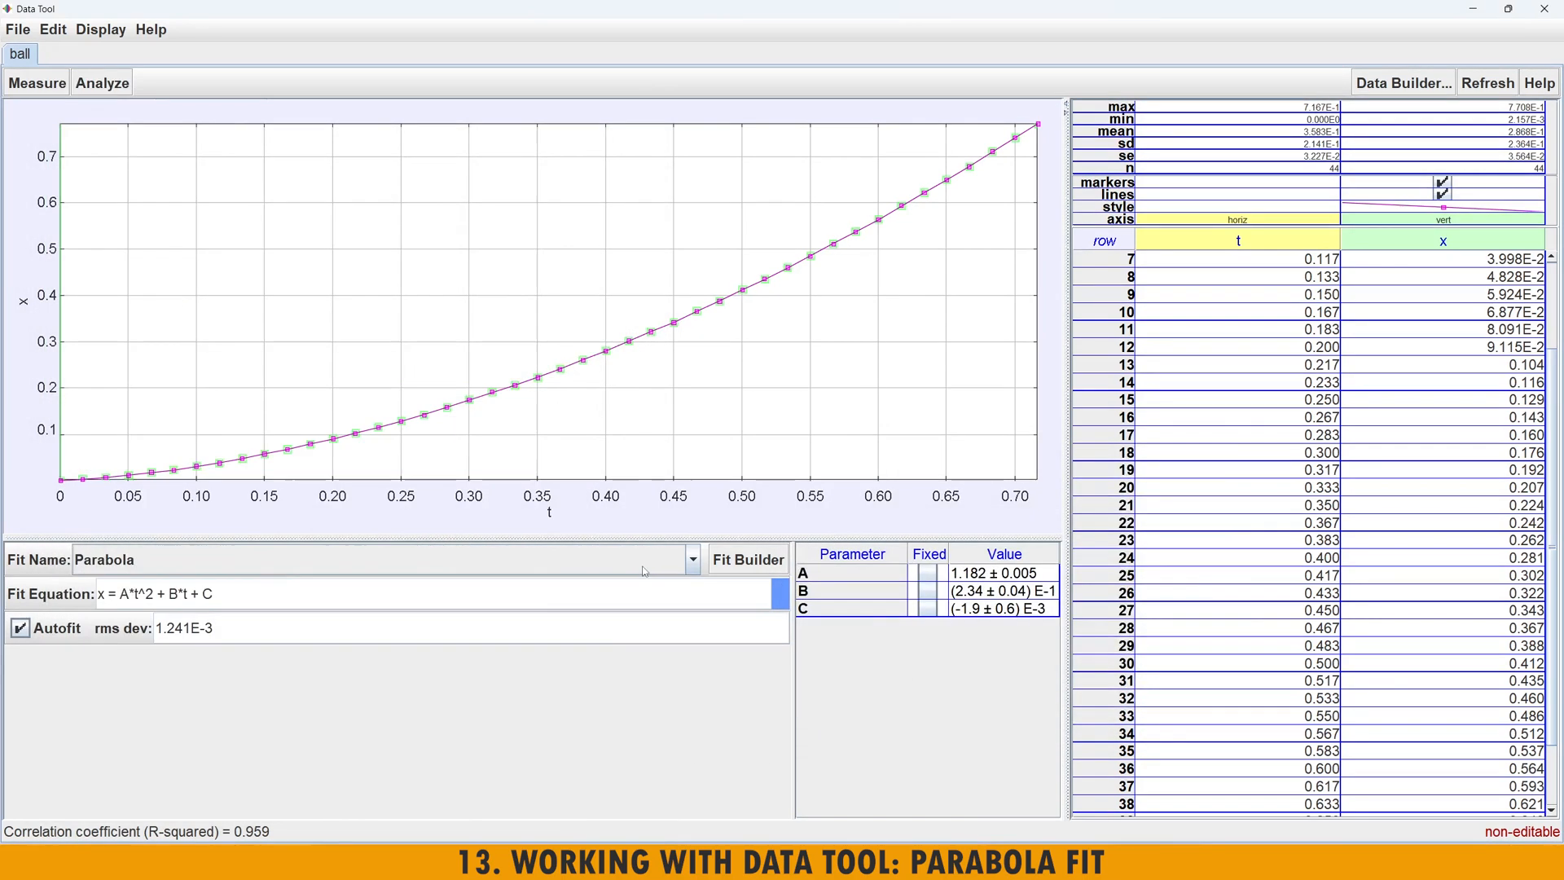
{"action": "left_click", "coordinate": [1509, 9]}
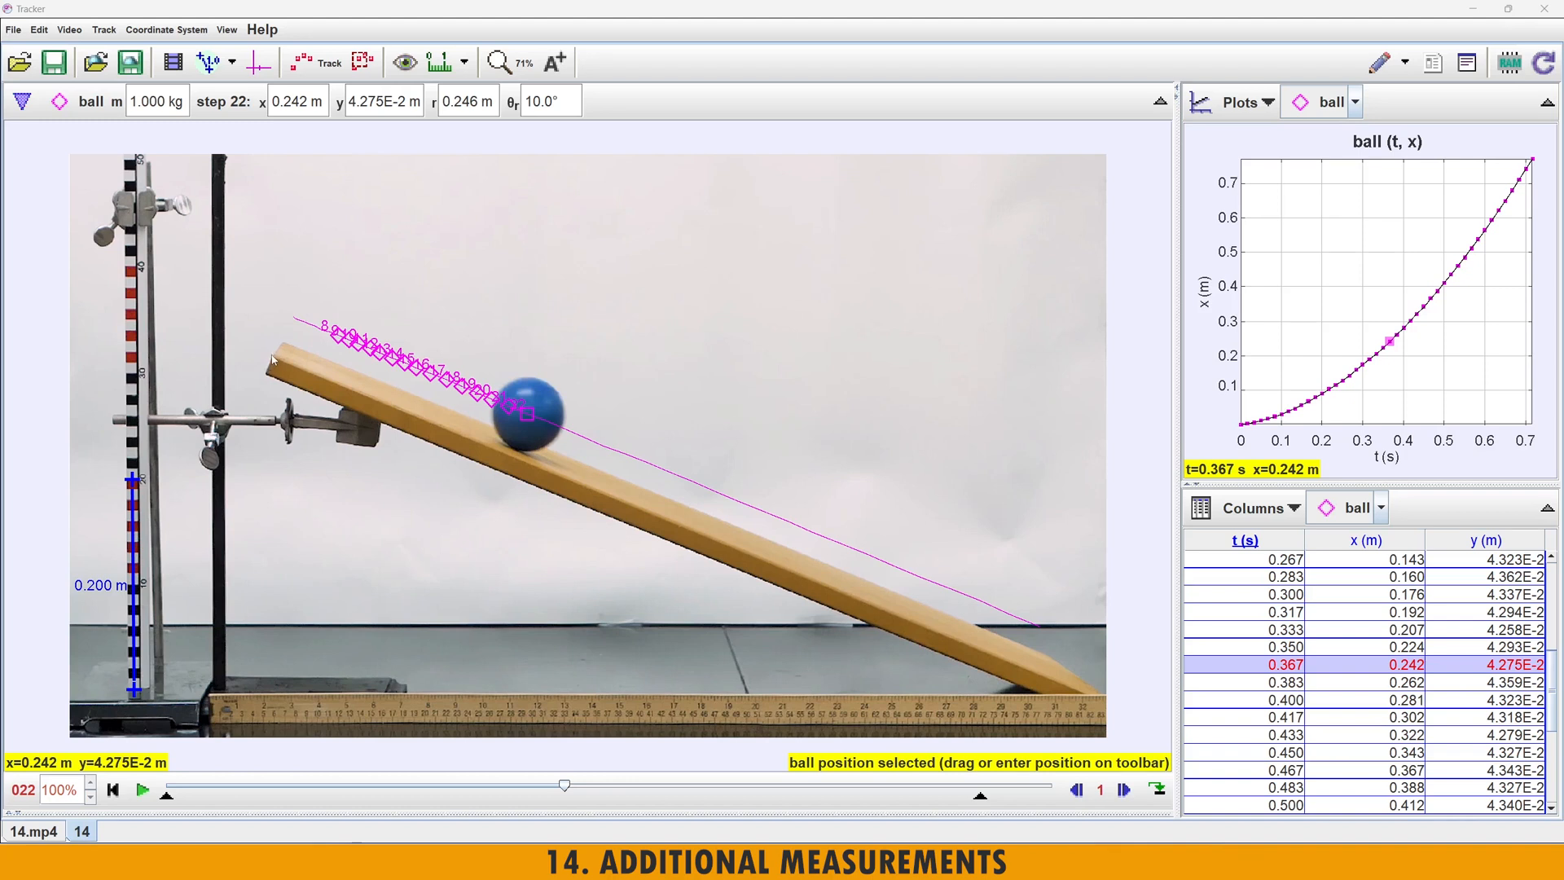
{"action": "left_click_drag", "start_coordinate": [273, 361], "coordinate": [1099, 699]}
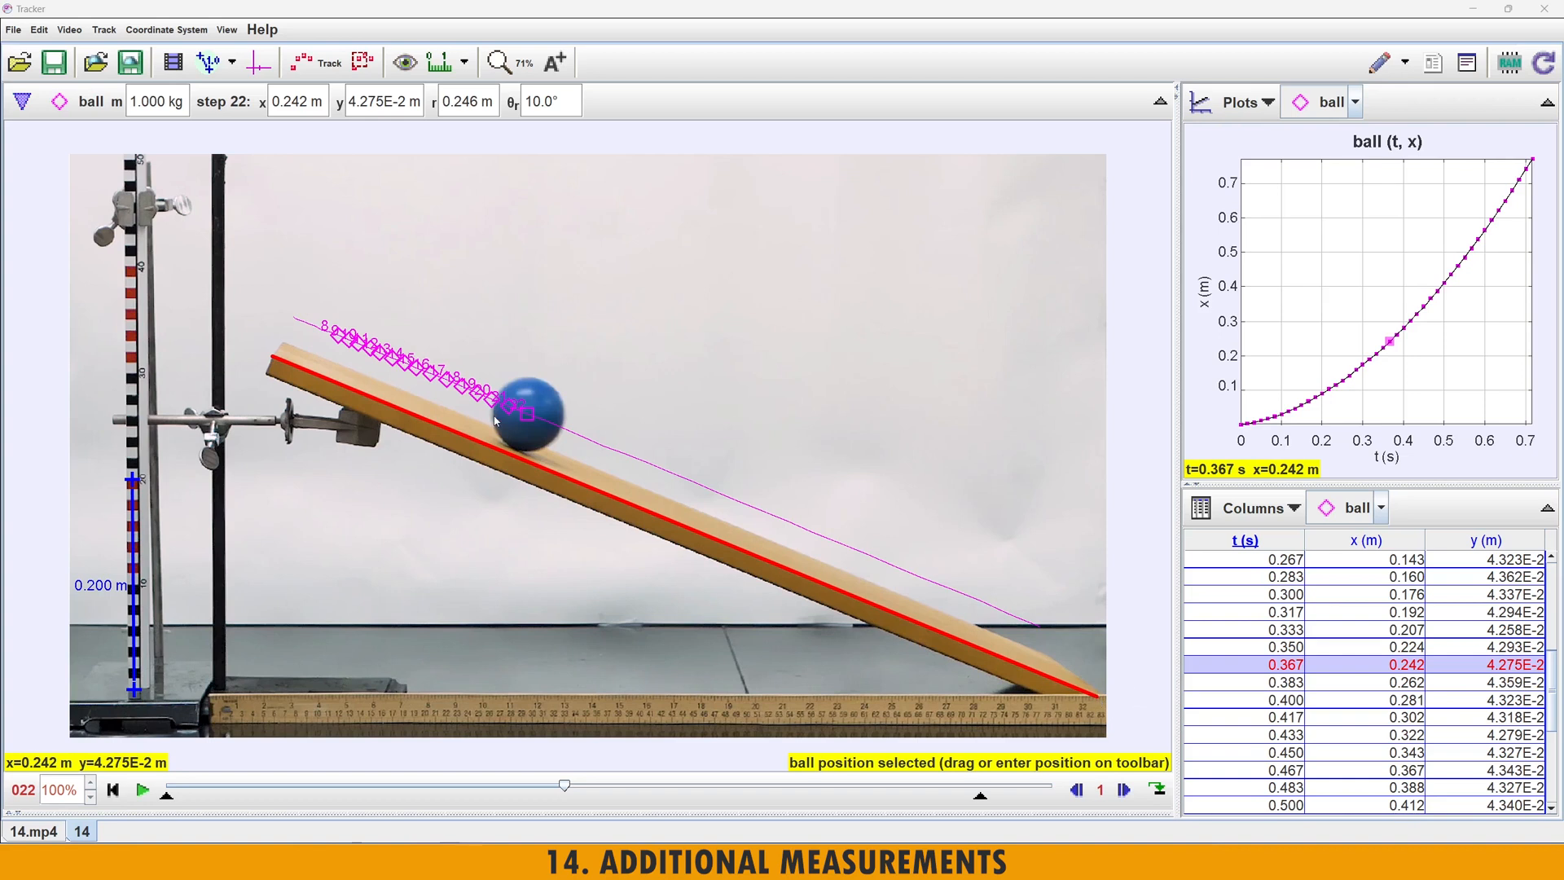
{"action": "left_click_drag", "start_coordinate": [493, 416], "coordinate": [522, 416]}
{"action": "left_click_drag", "start_coordinate": [839, 698], "coordinate": [1051, 698]}
{"action": "left_click_drag", "start_coordinate": [922, 646], "coordinate": [1046, 698]}
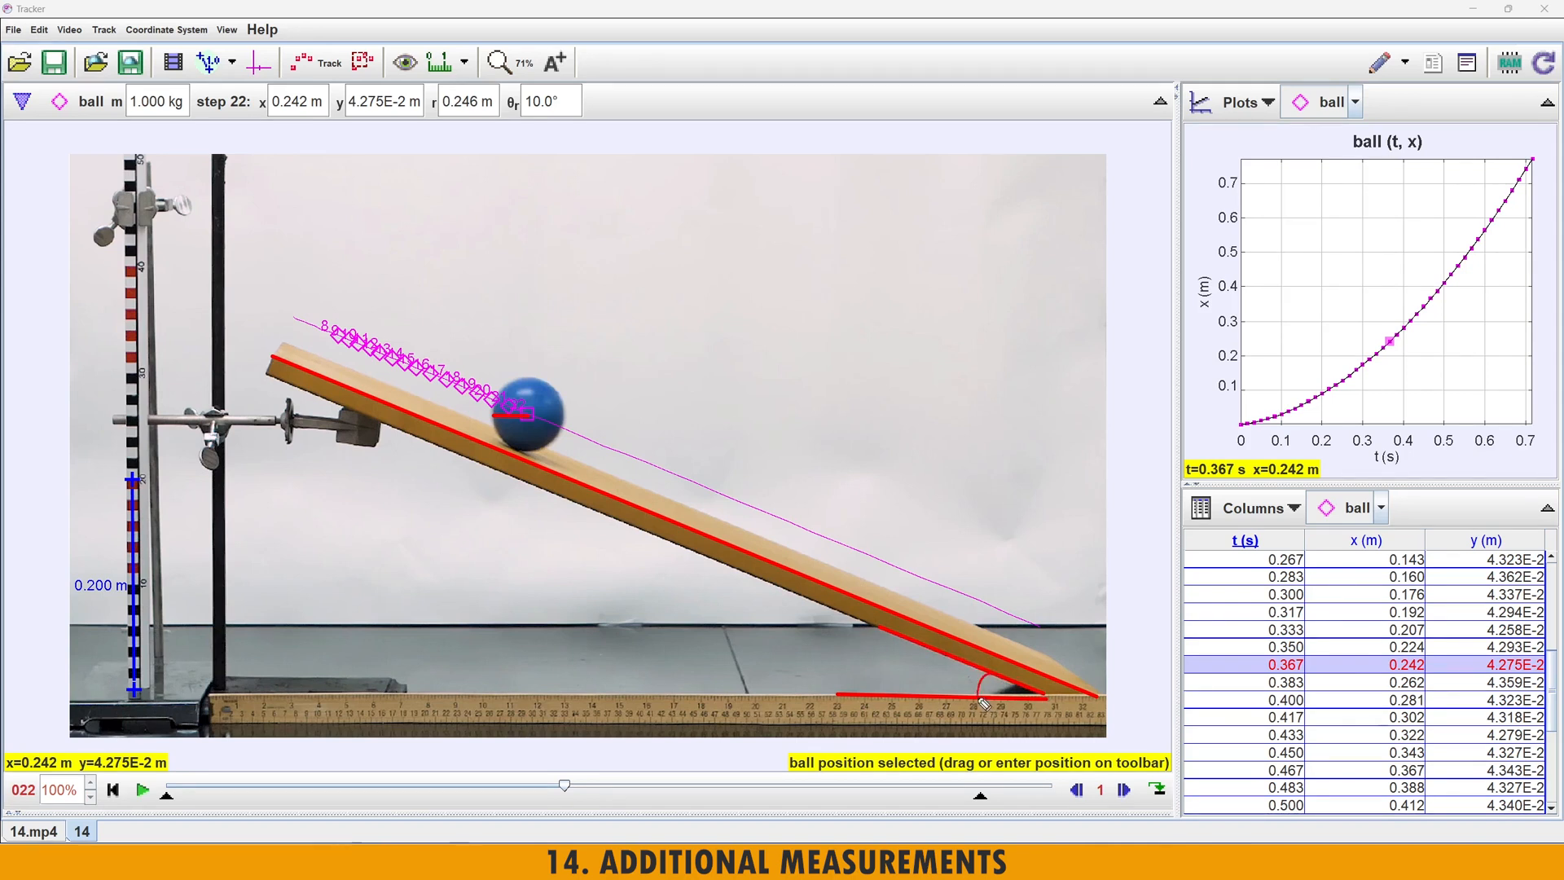
{"action": "left_click_drag", "start_coordinate": [945, 667], "coordinate": [936, 686]}
{"action": "left_click", "coordinate": [937, 692]}
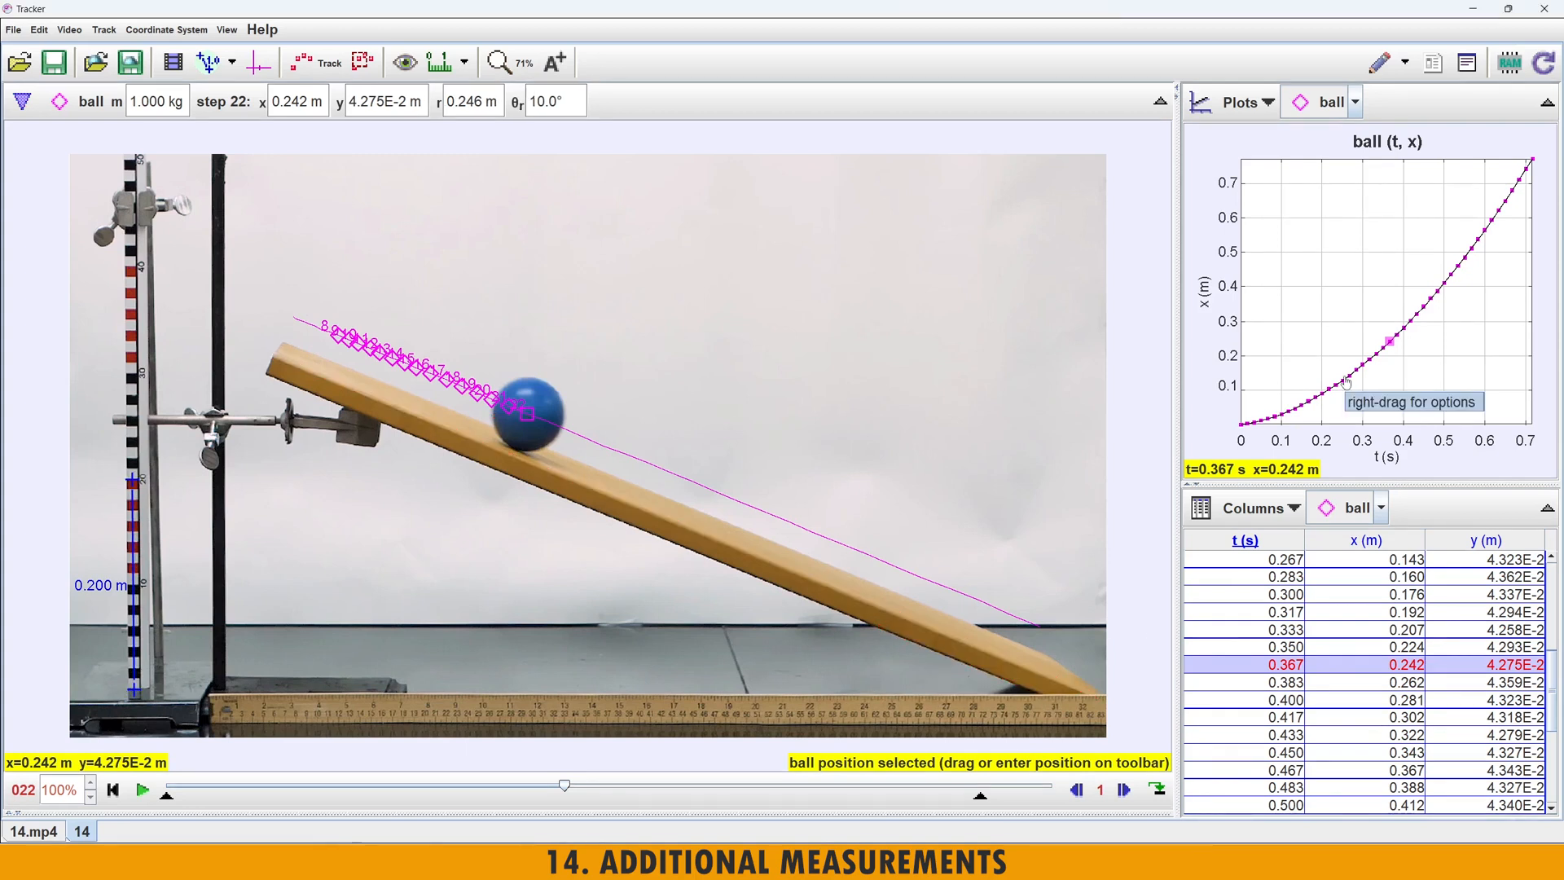
- Add a tape measure and stretch it along the ramp's lower edge from its upper end to its foot, about 0.845 m long
{"action": "left_click", "coordinate": [459, 70]}
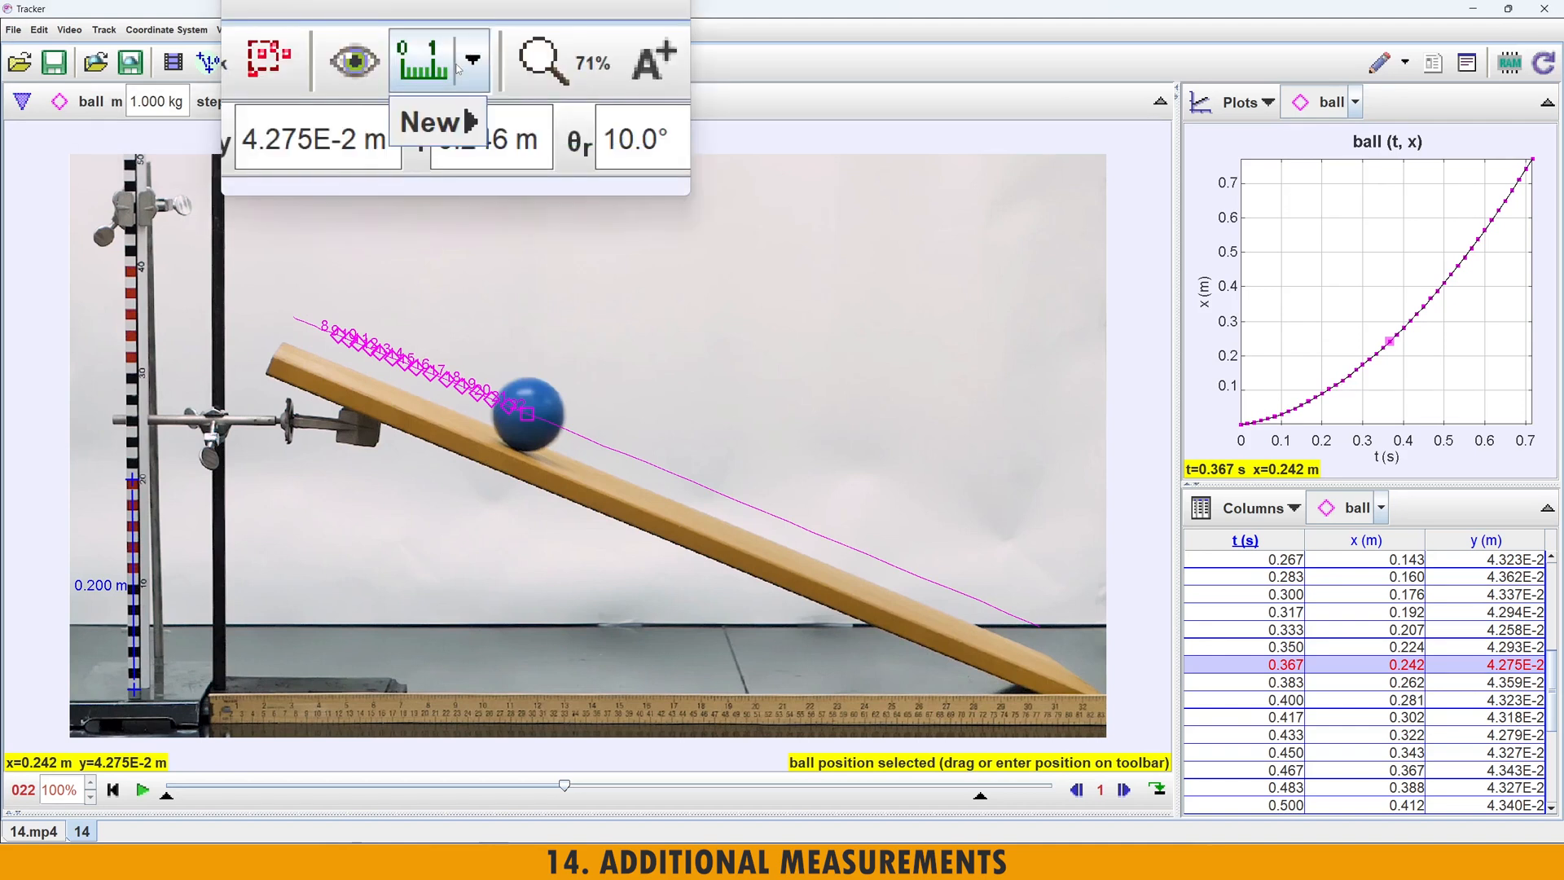
{"action": "mouse_move", "coordinate": [462, 90]}
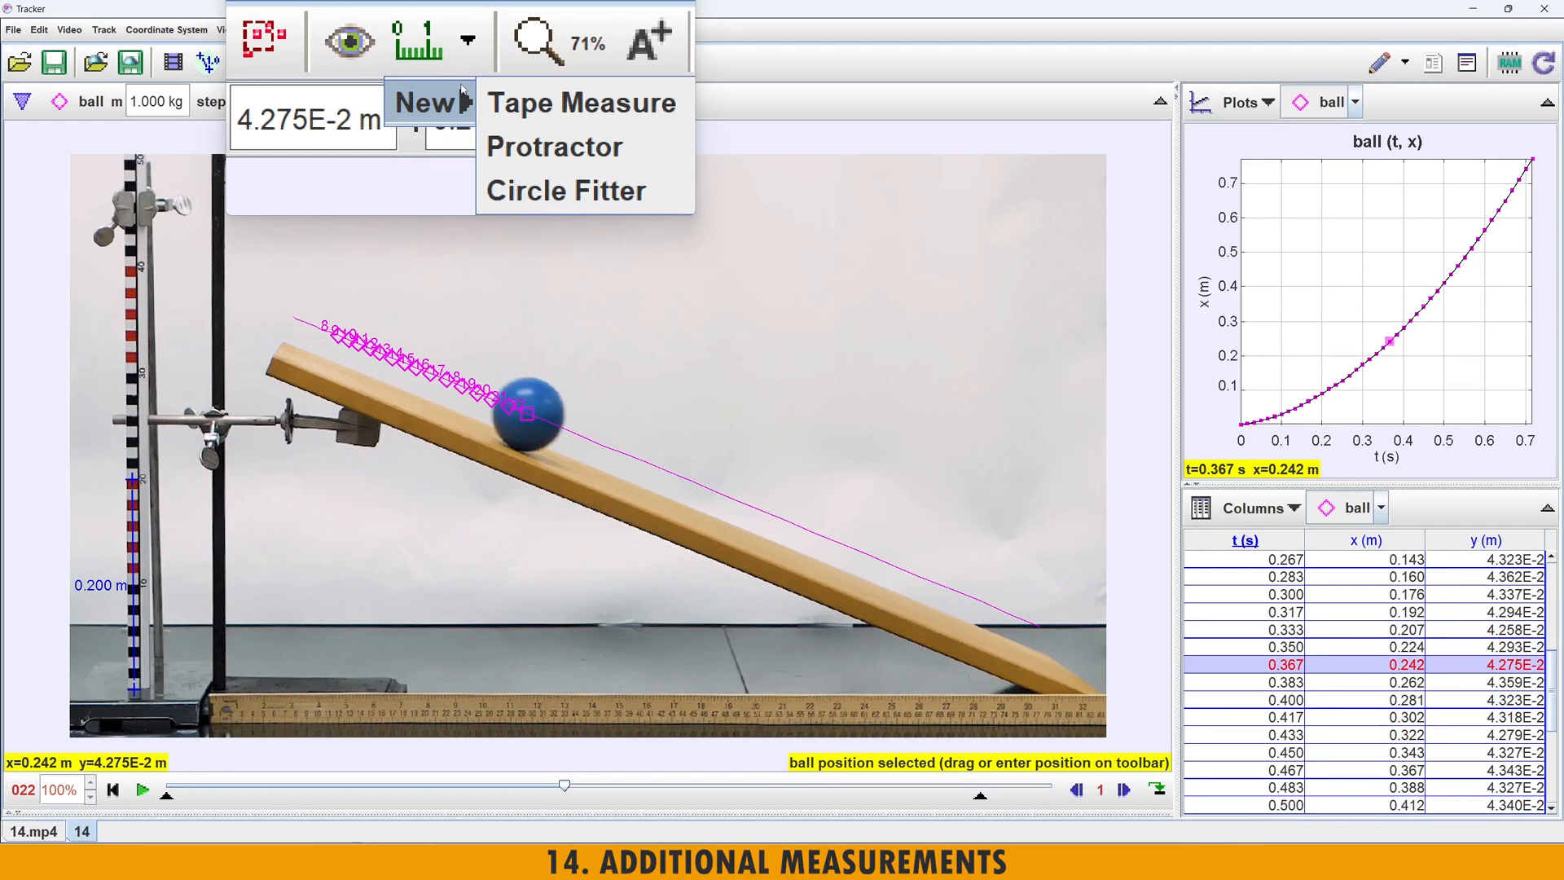
{"action": "left_click", "coordinate": [570, 103]}
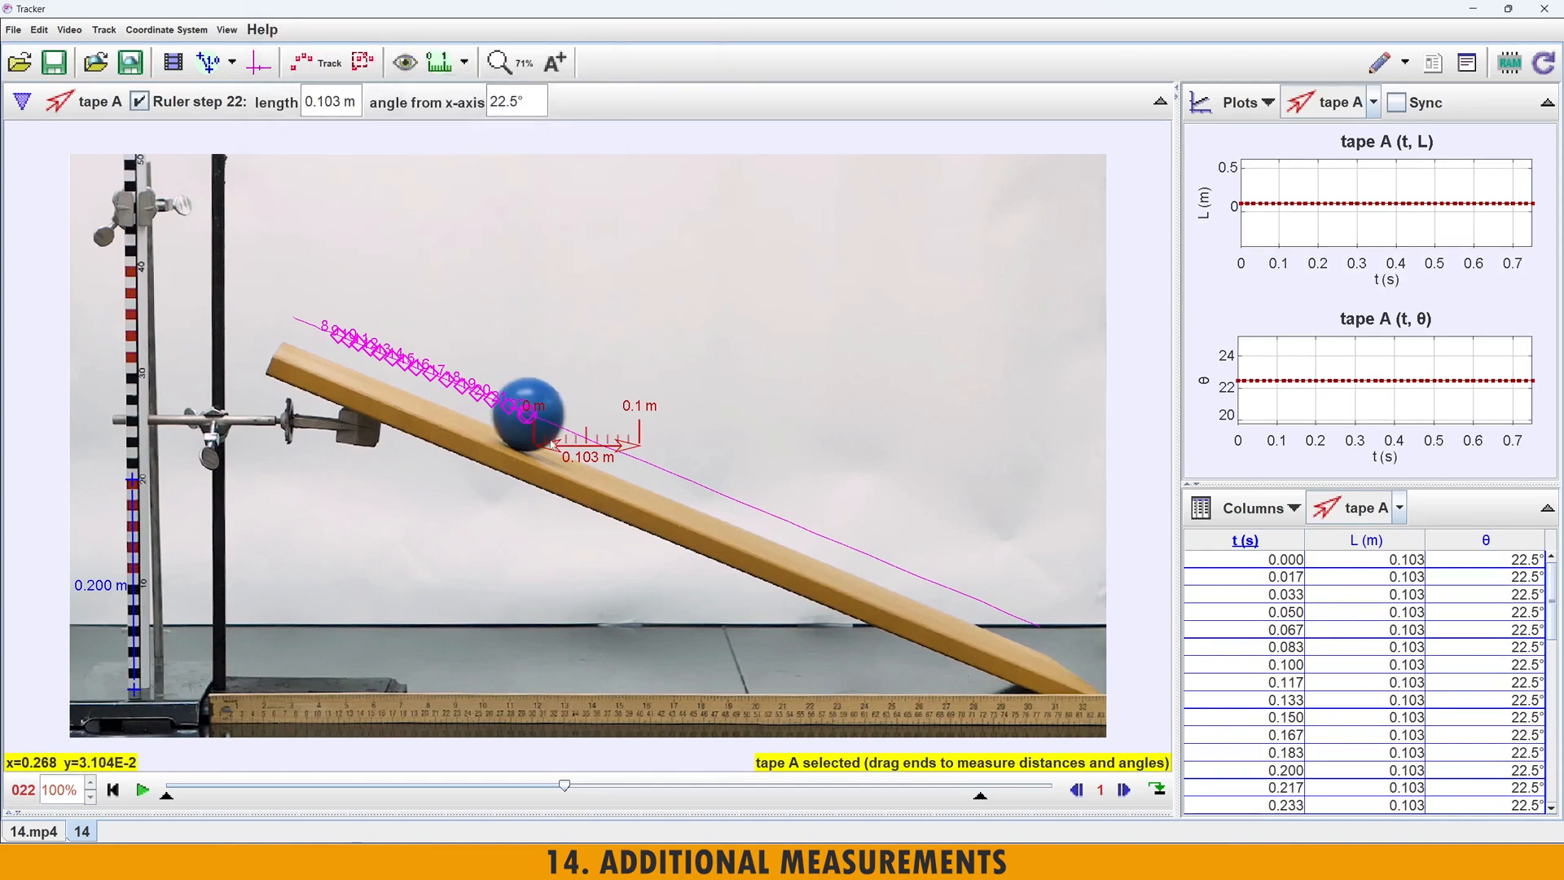
{"action": "left_click_drag", "start_coordinate": [577, 451], "coordinate": [267, 375]}
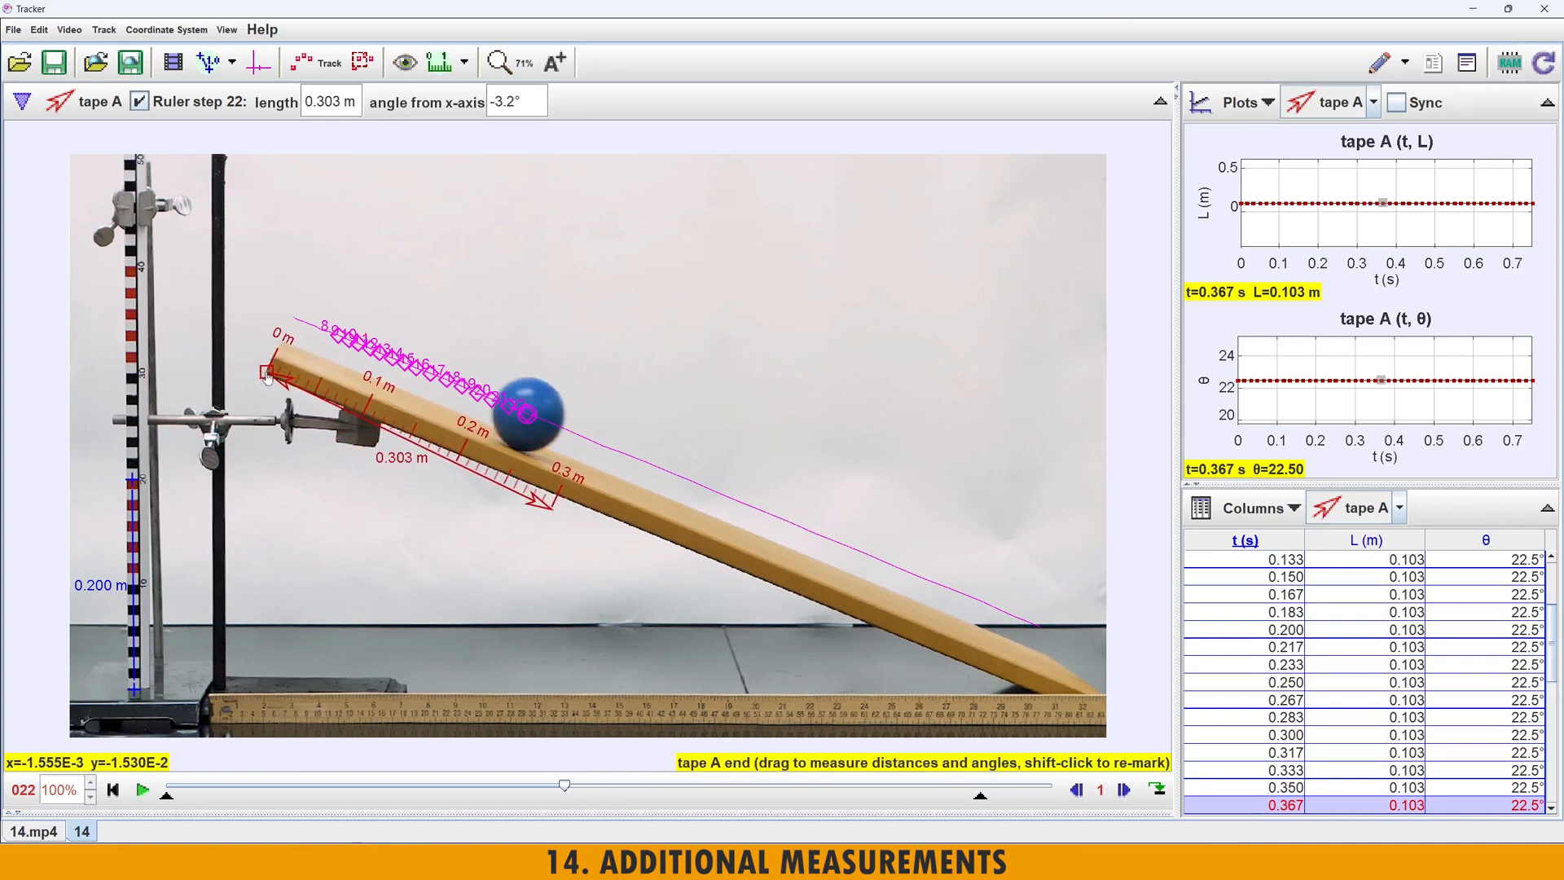
{"action": "left_click_drag", "start_coordinate": [554, 509], "coordinate": [1089, 717]}
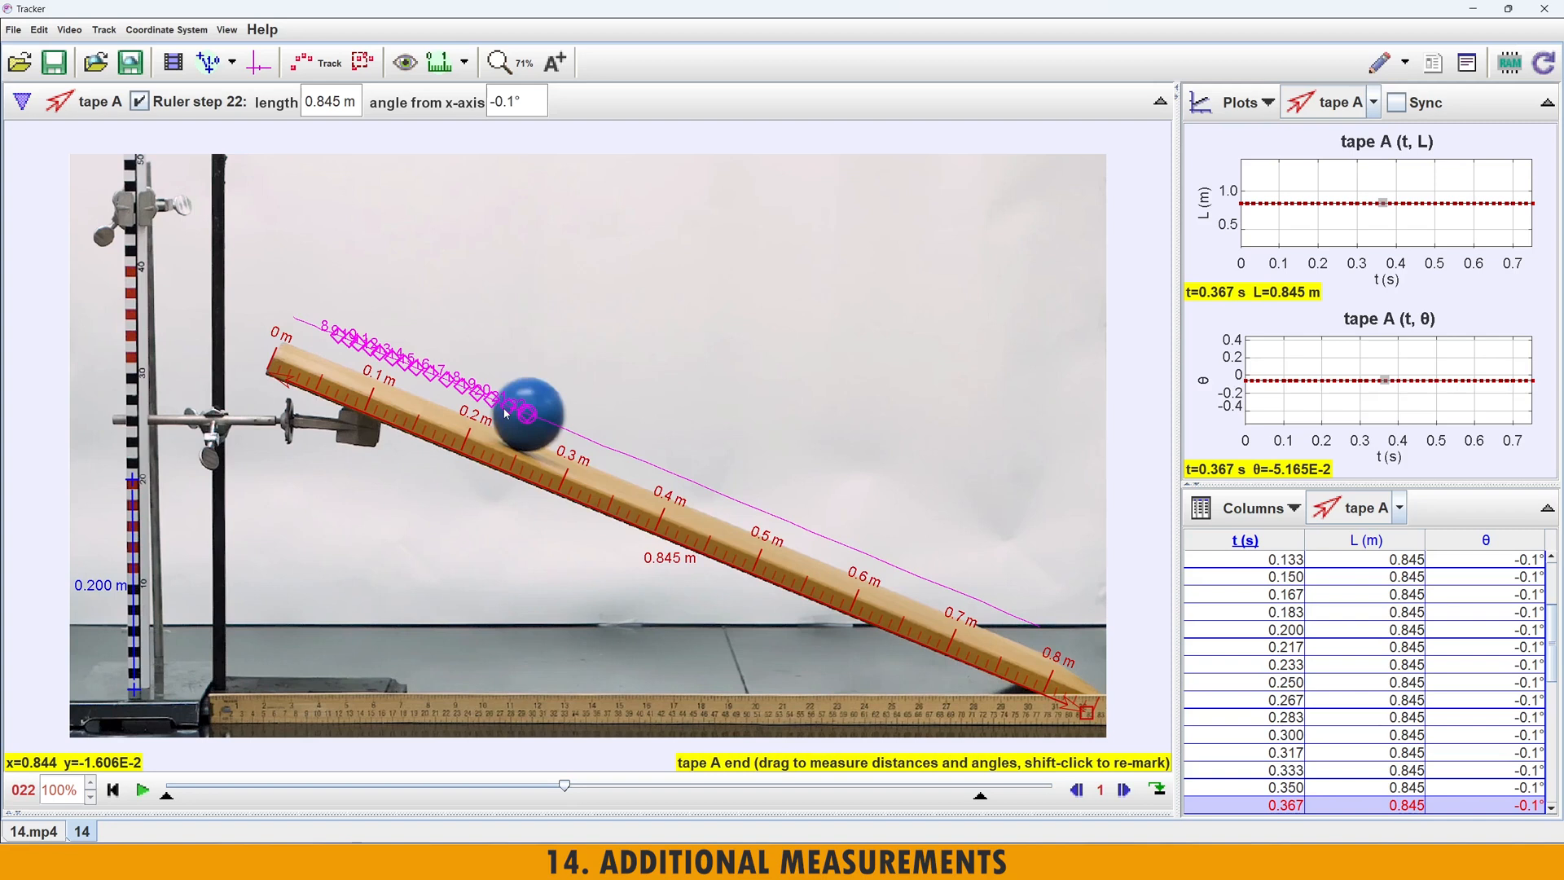
- Return the video to its first frame and fit a circle to the ball with three points marked on its edge
{"action": "scroll", "coordinate": [505, 414], "scroll_direction": "up", "scroll_amount": 3}
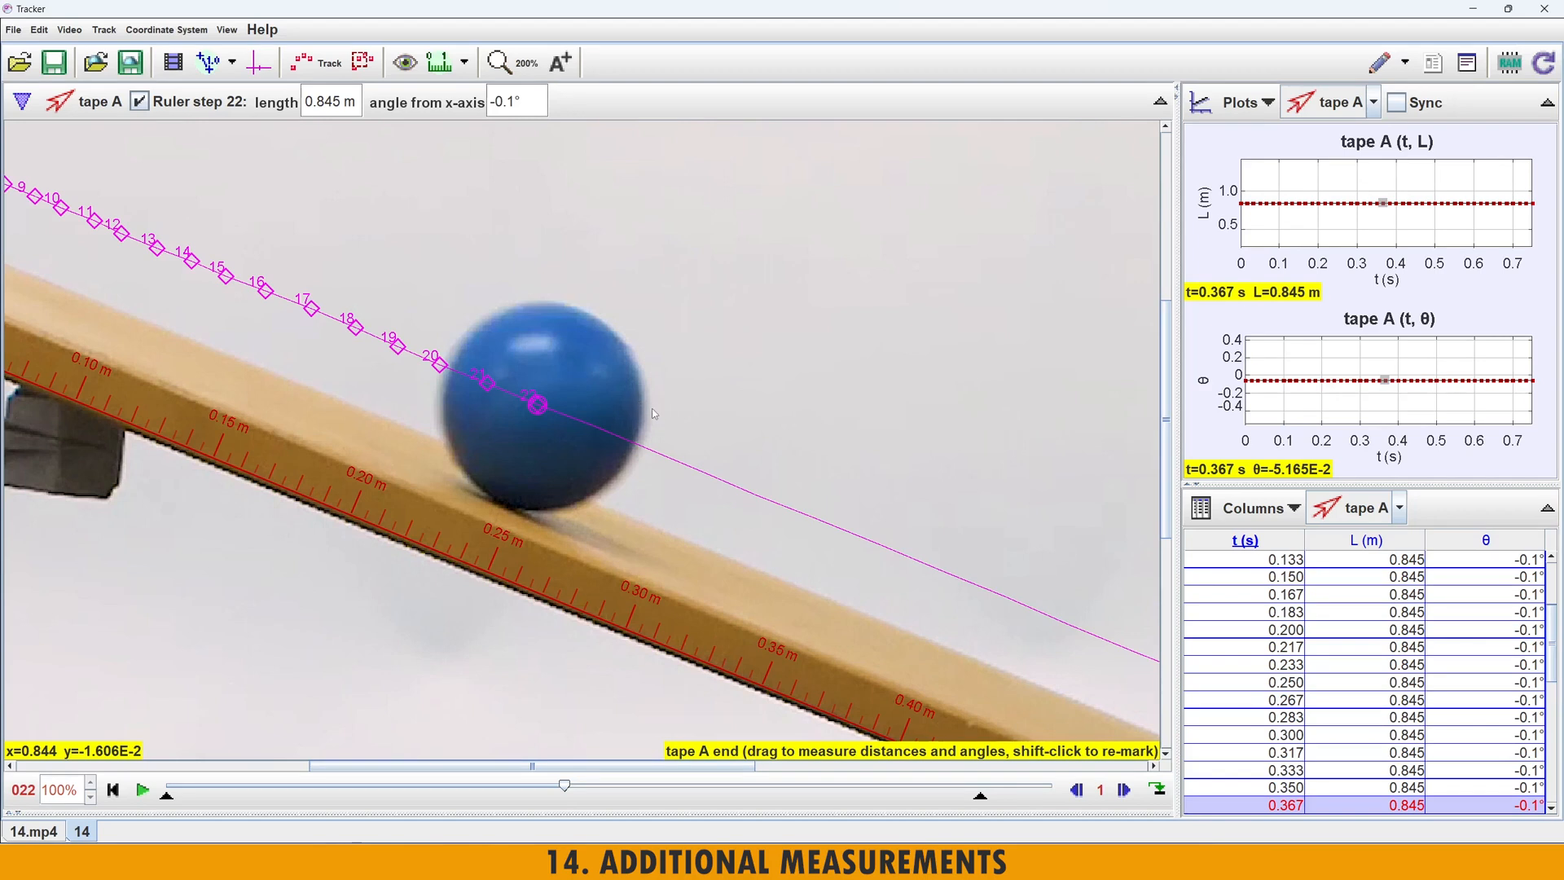
{"action": "scroll", "coordinate": [534, 559], "scroll_direction": "down", "scroll_amount": 4}
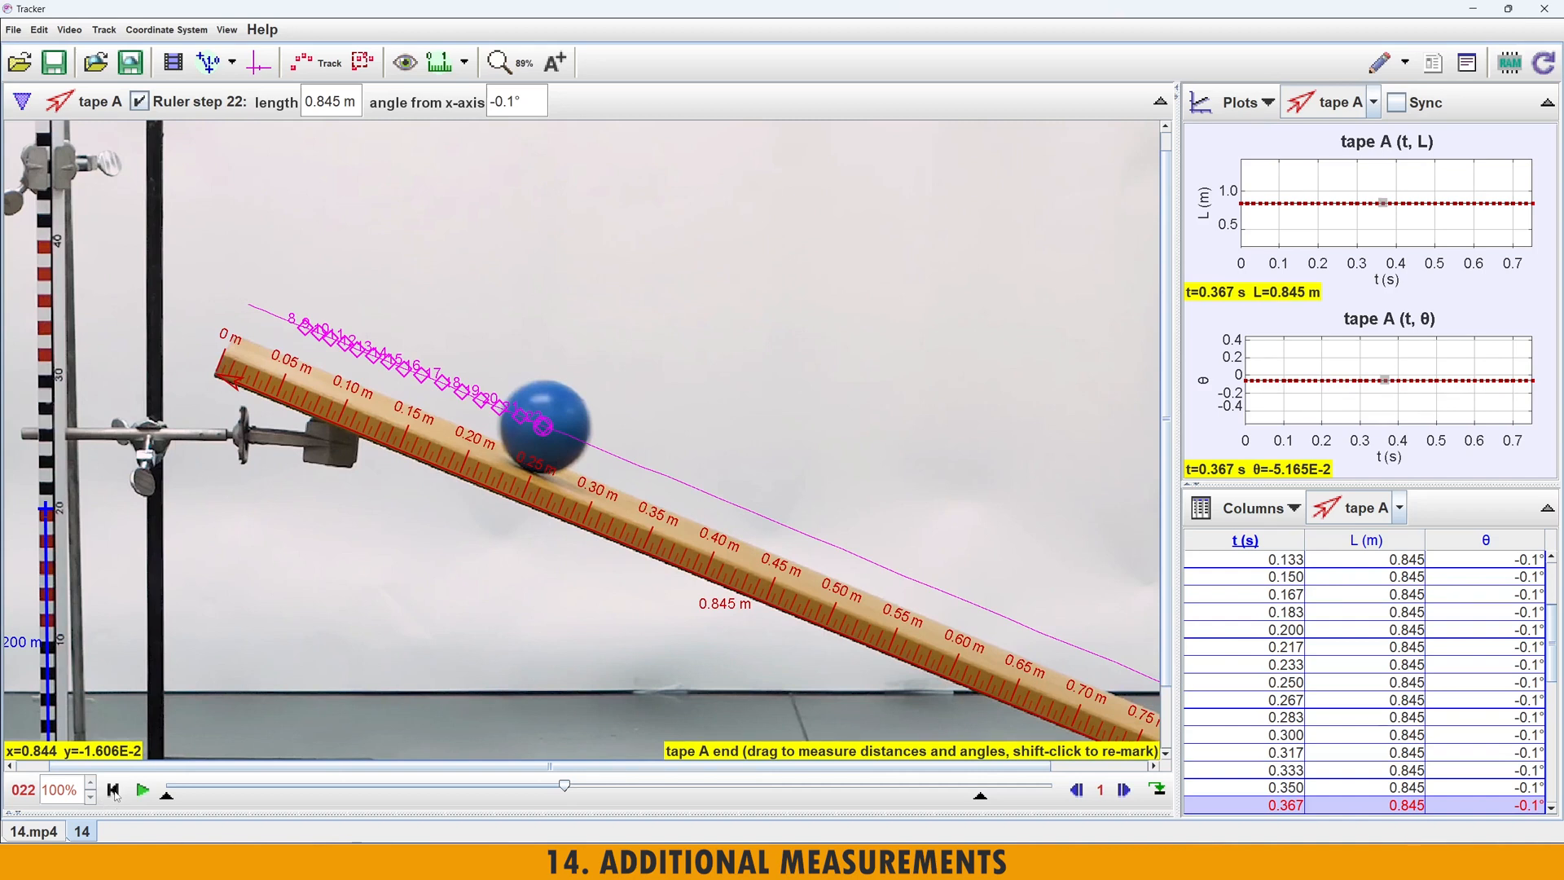
{"action": "left_click", "coordinate": [113, 791]}
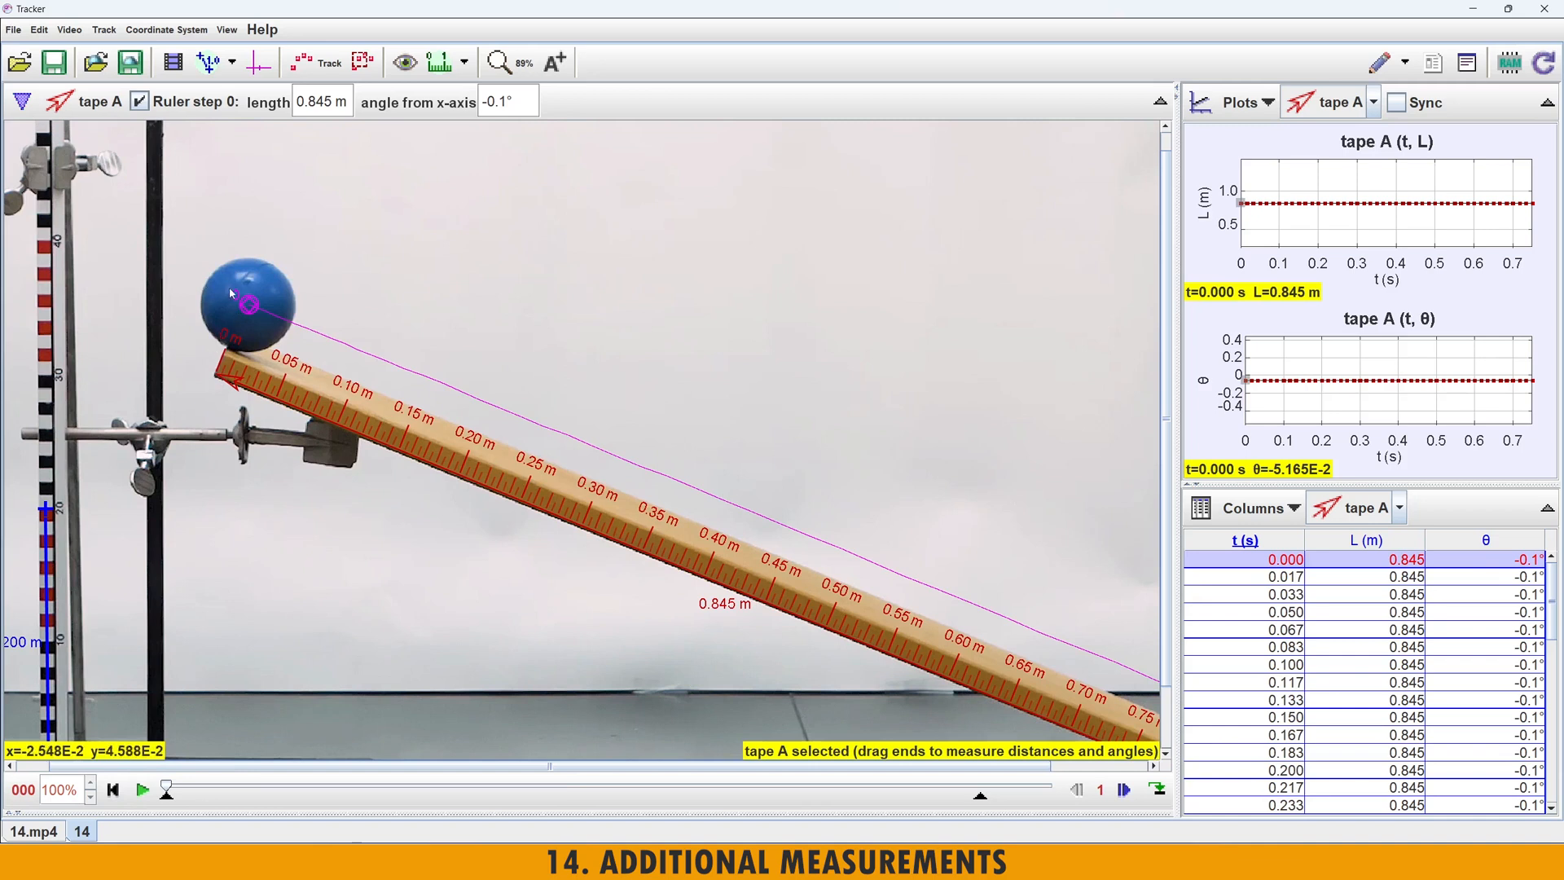
{"action": "scroll", "coordinate": [230, 291], "scroll_direction": "up", "scroll_amount": 4}
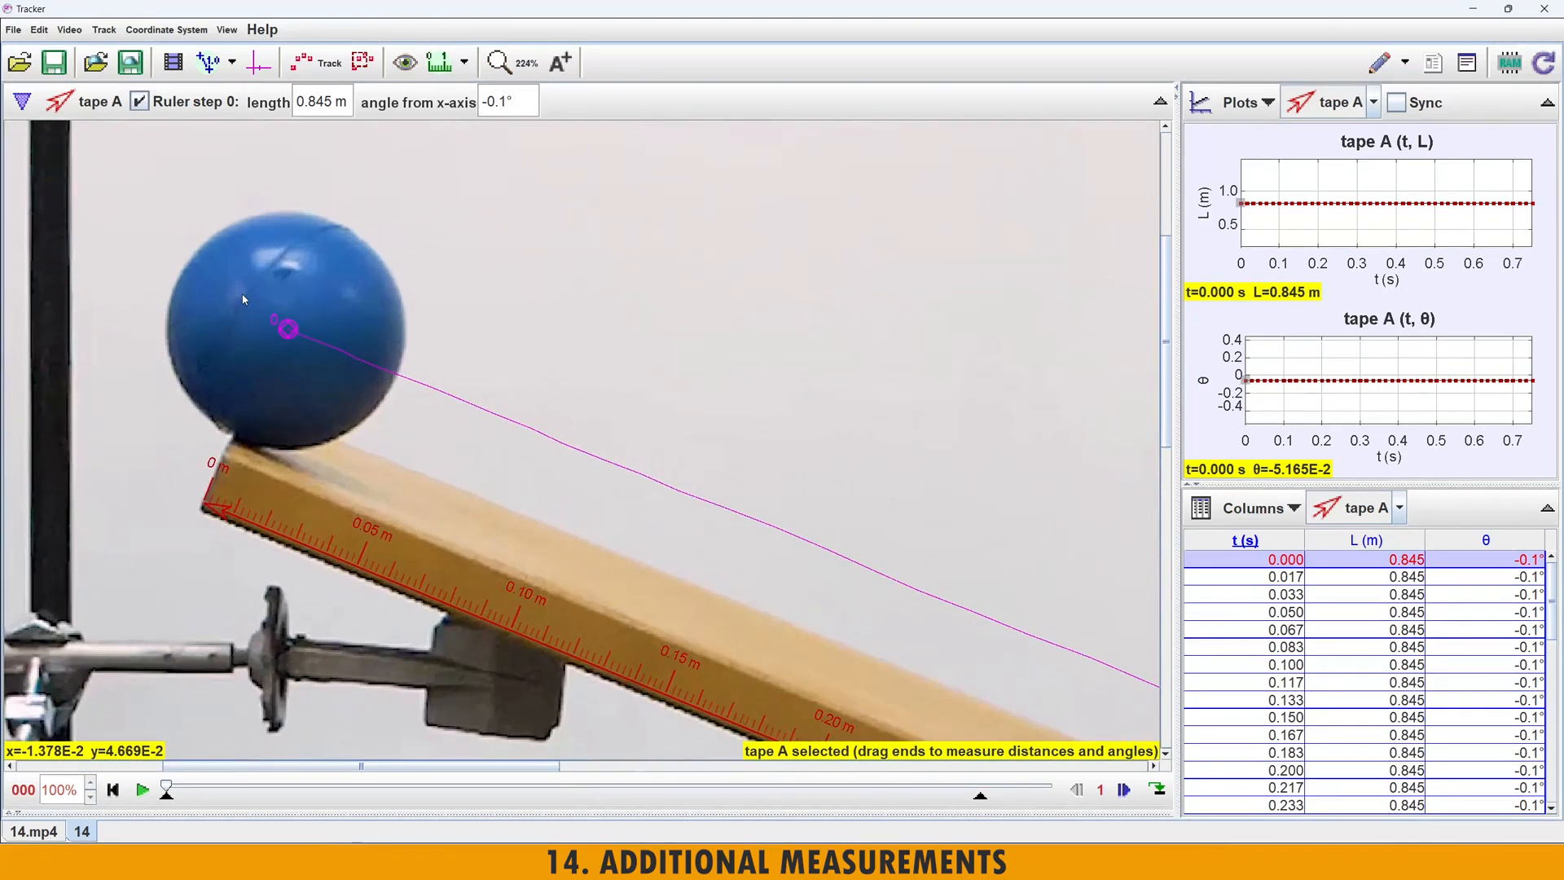
{"action": "scroll", "coordinate": [243, 300], "scroll_direction": "up", "scroll_amount": 1}
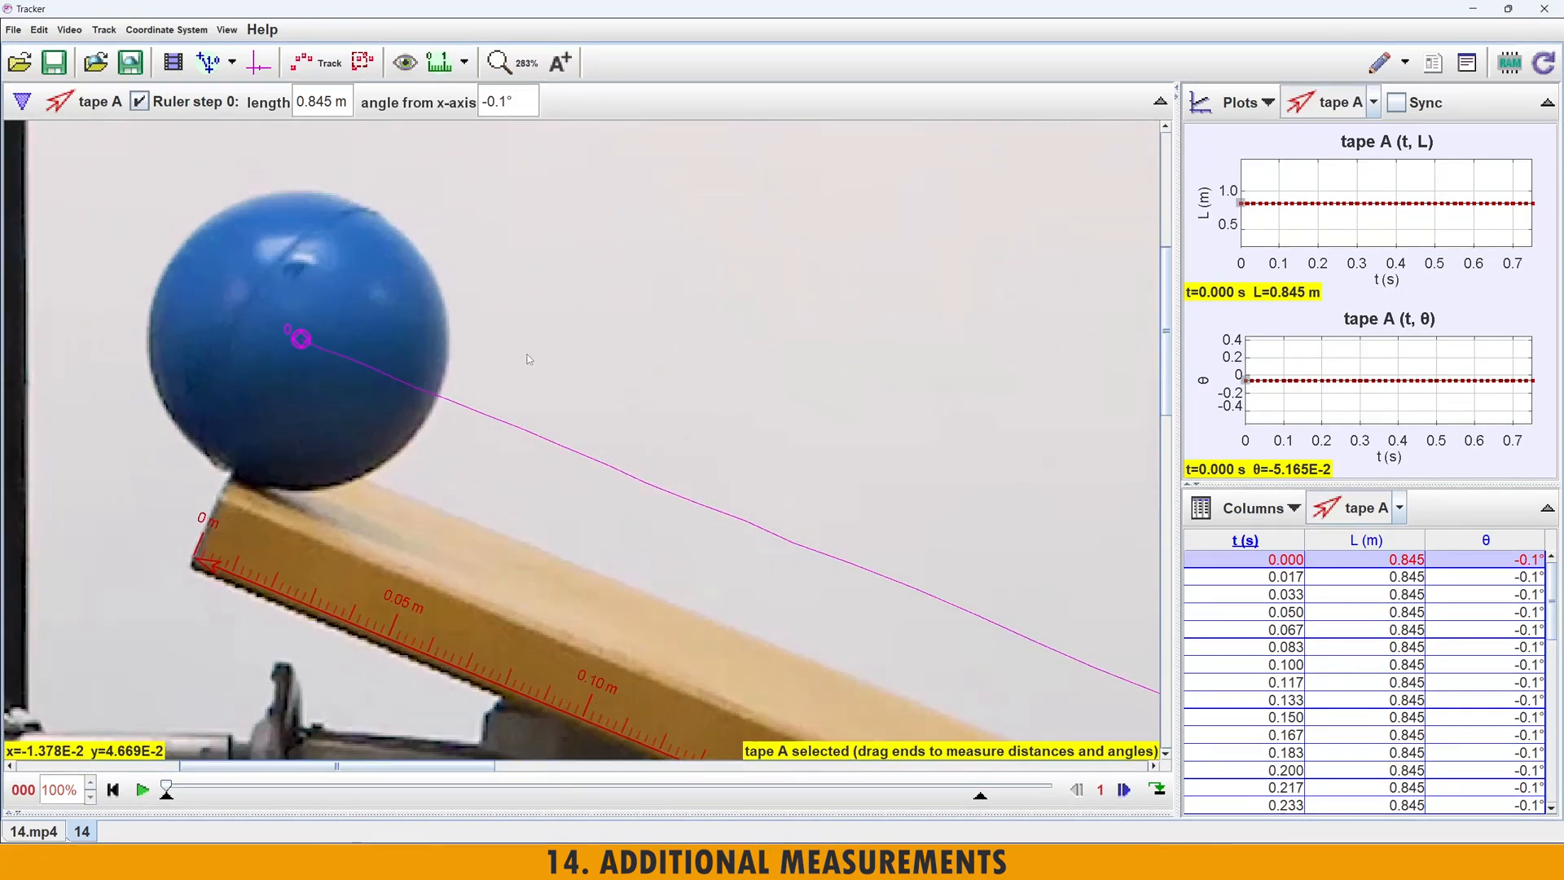
{"action": "left_click", "coordinate": [466, 64]}
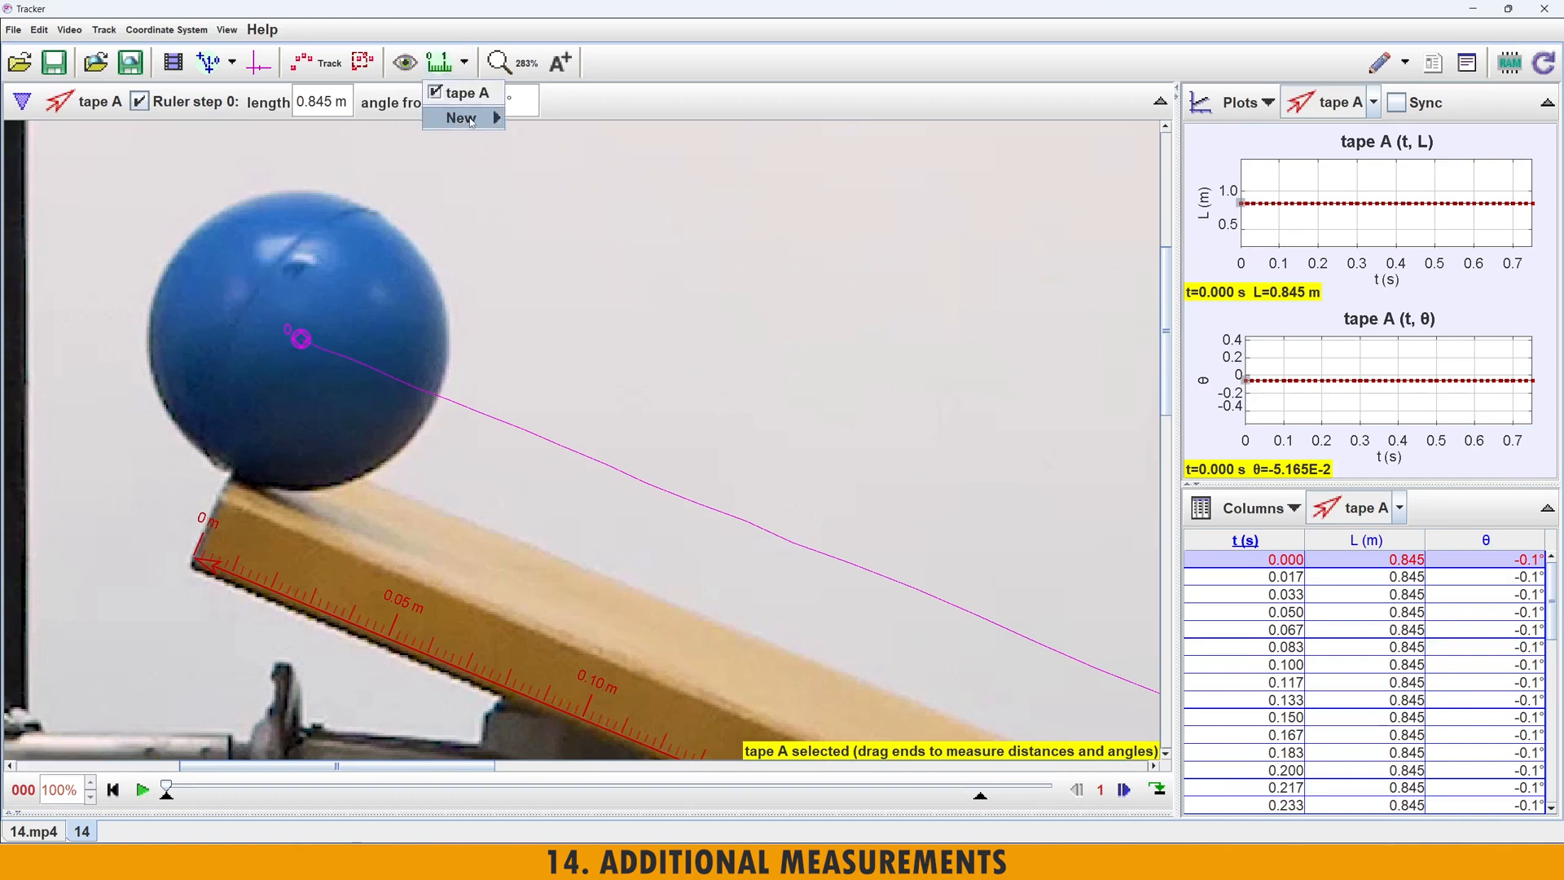
{"action": "mouse_move", "coordinate": [471, 121]}
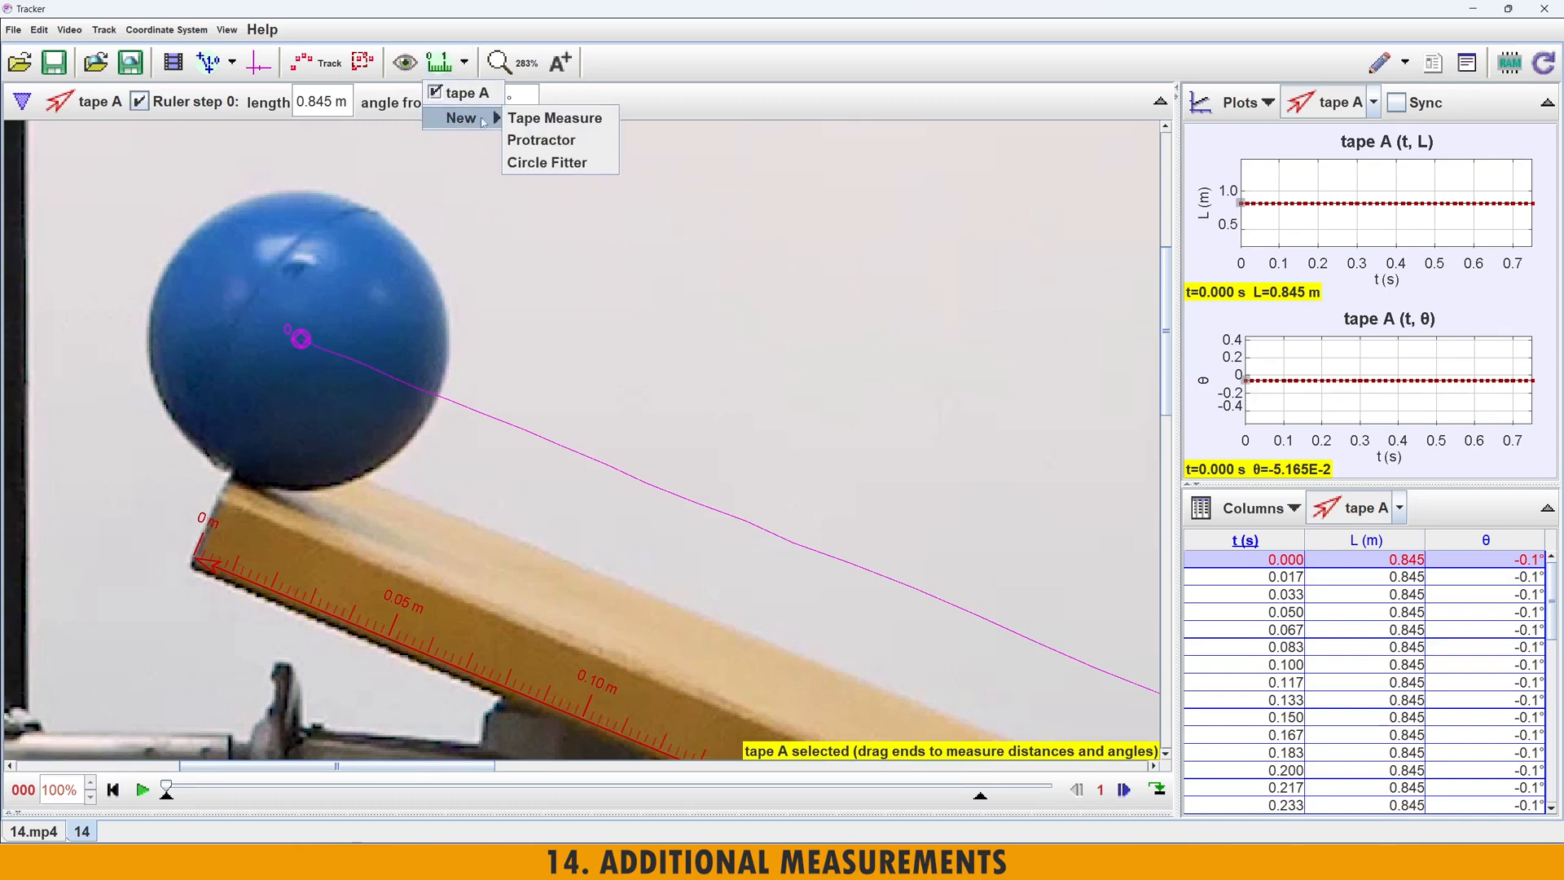
{"action": "left_click", "coordinate": [558, 163]}
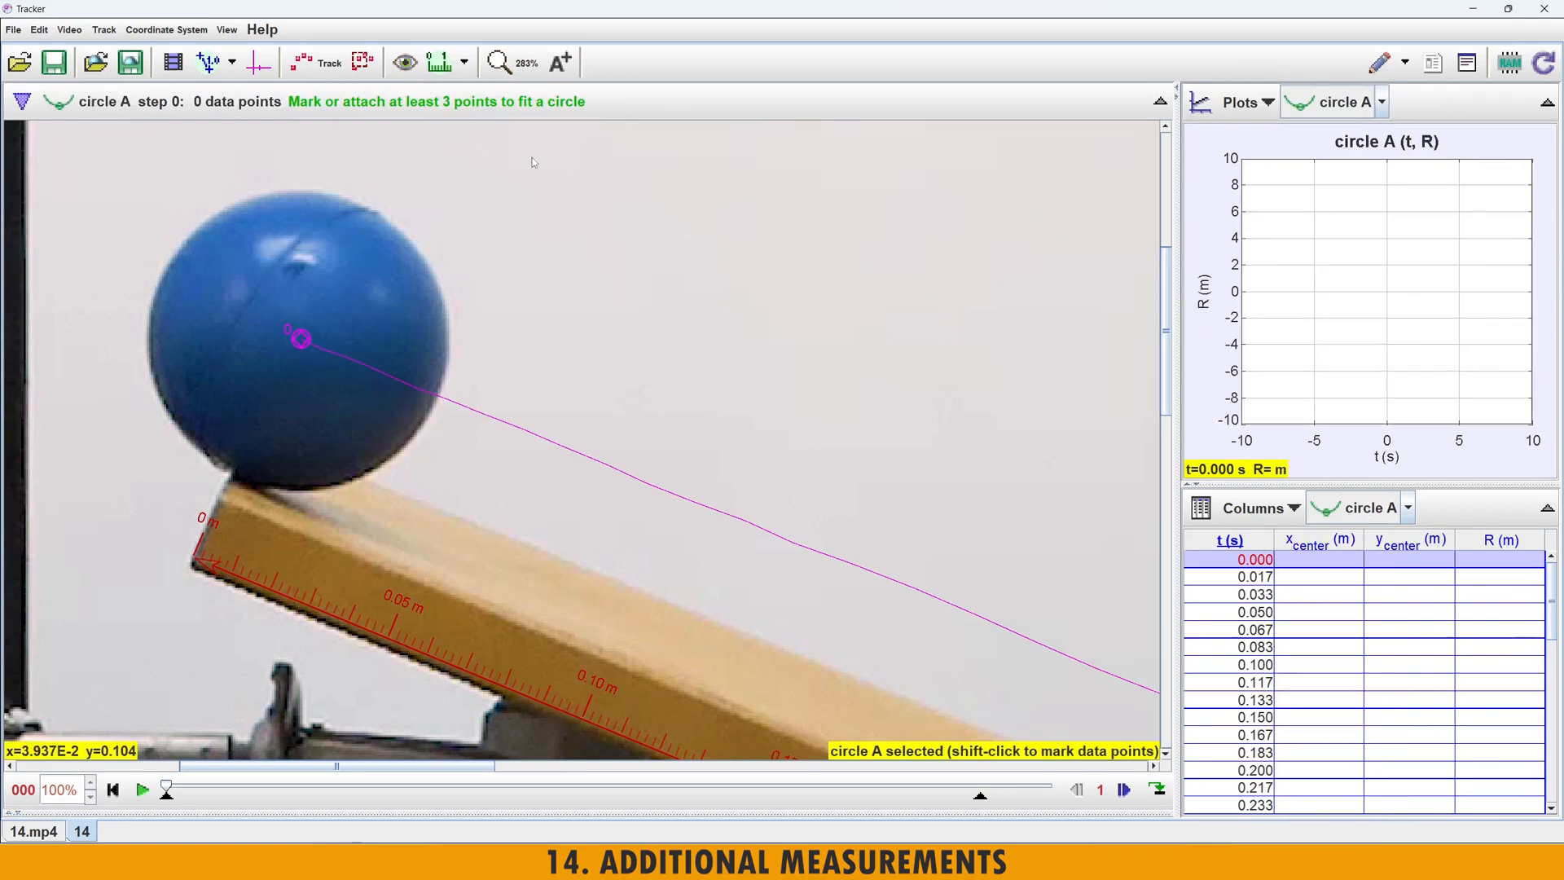
{"action": "left_click", "coordinate": [149, 327], "text": "shift"}
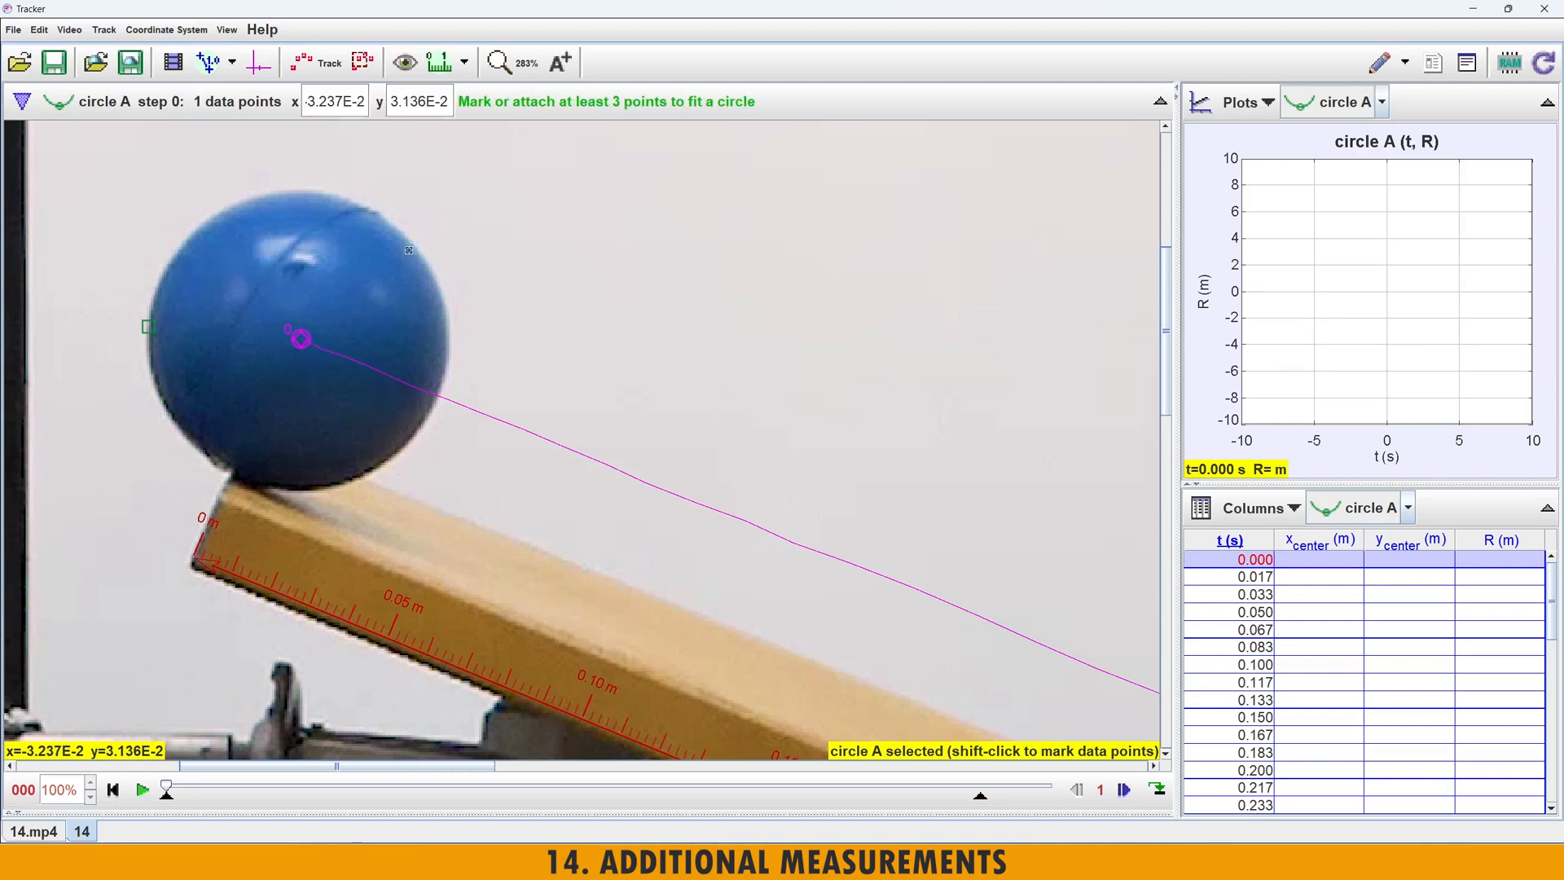
{"action": "left_click", "coordinate": [381, 215], "text": "shift"}
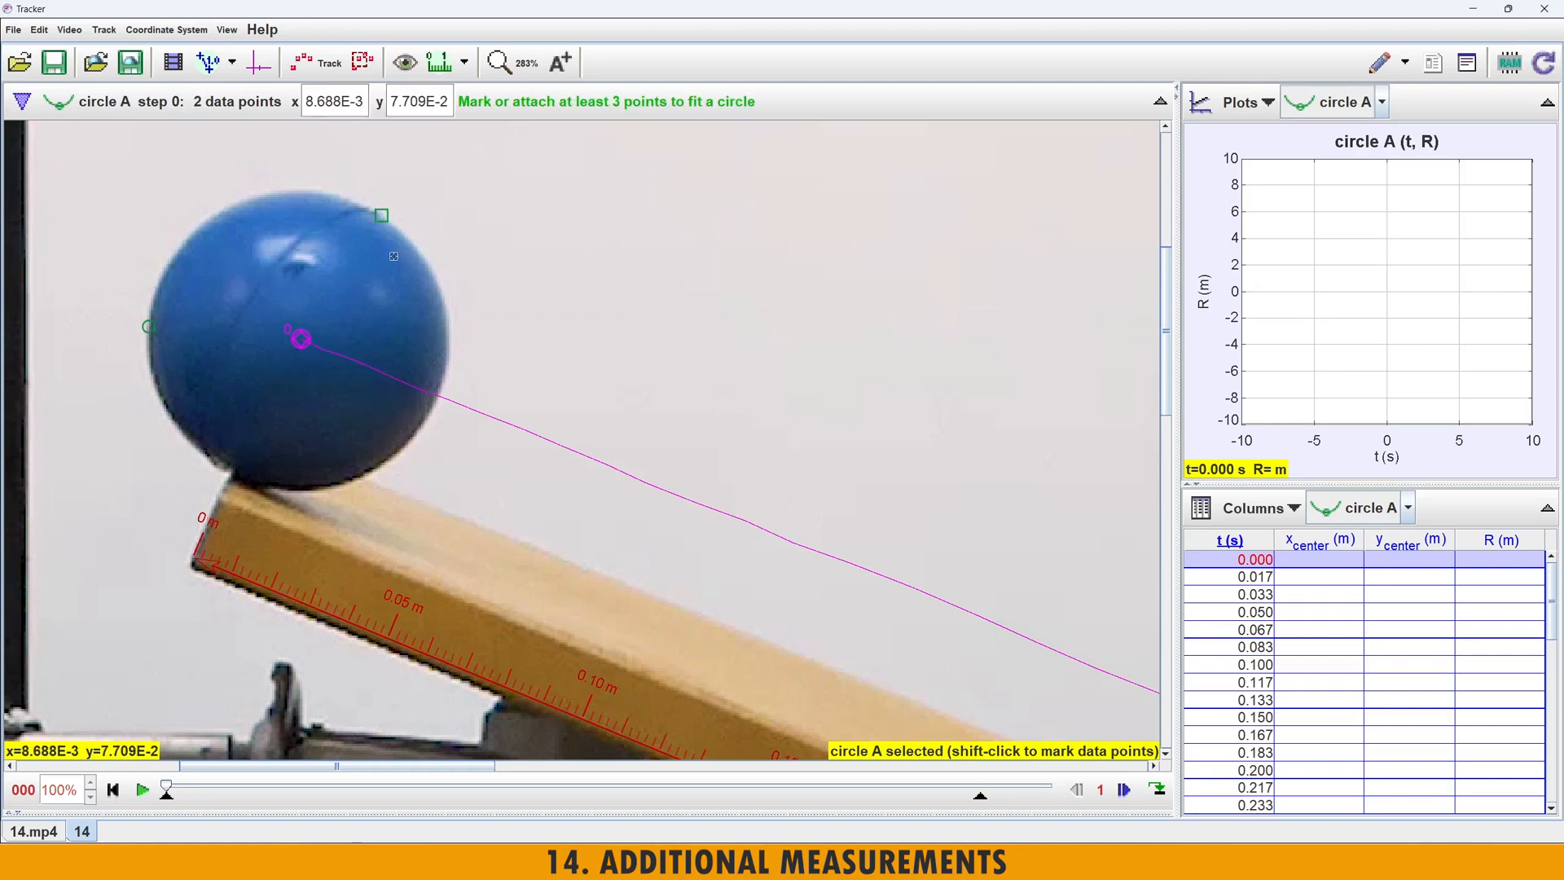
{"action": "left_click", "coordinate": [351, 480], "text": "shift"}
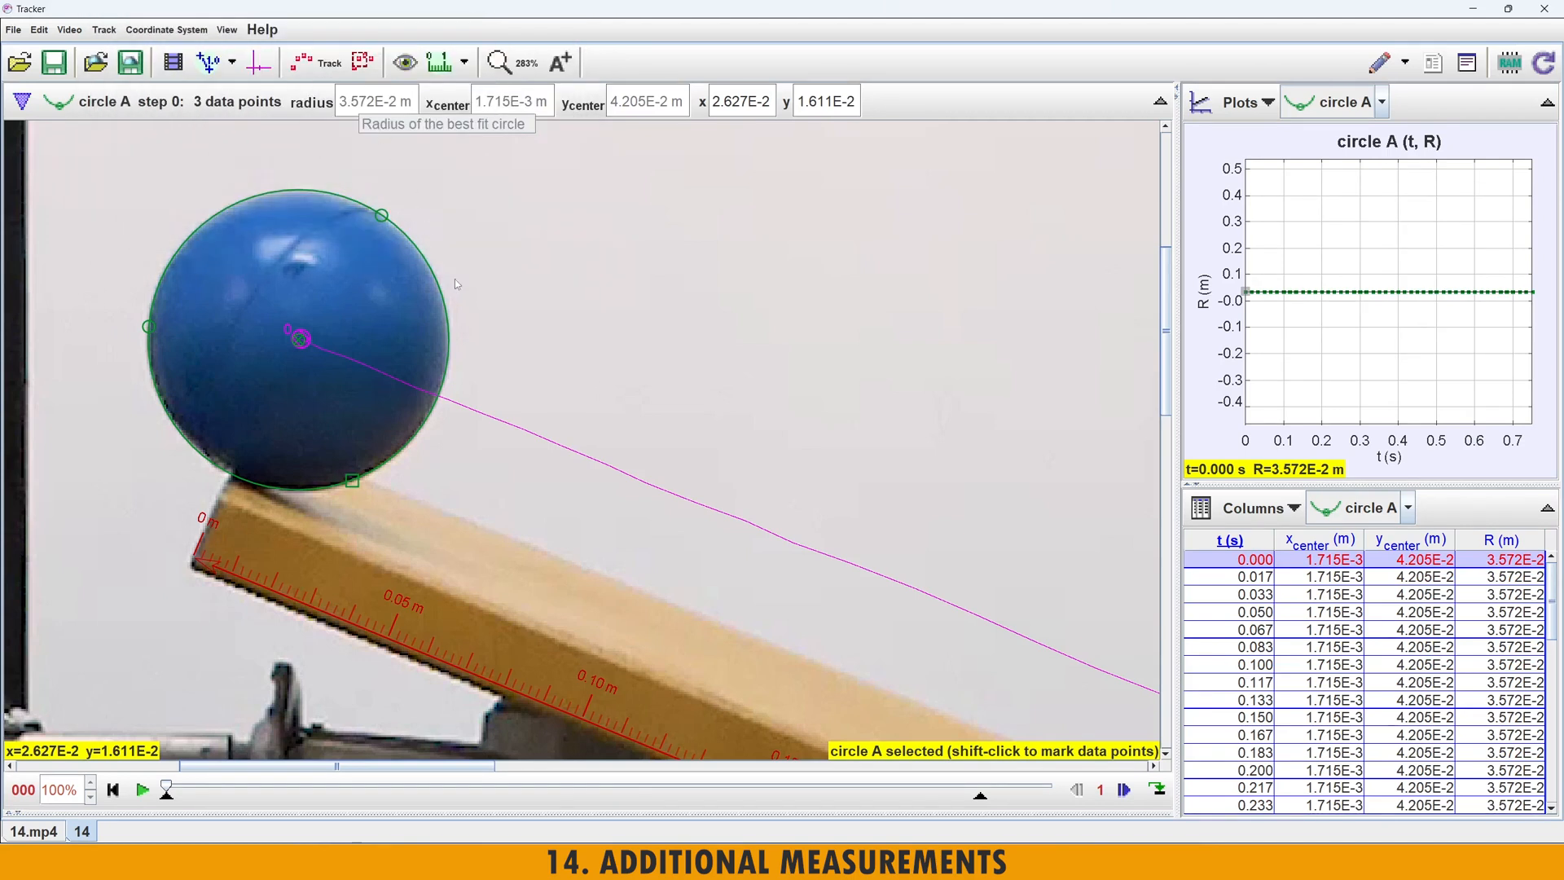
- Measure the ball's diameter with a second tape measure stretched across the fitted circle, and delete that tape
{"action": "left_click", "coordinate": [465, 62]}
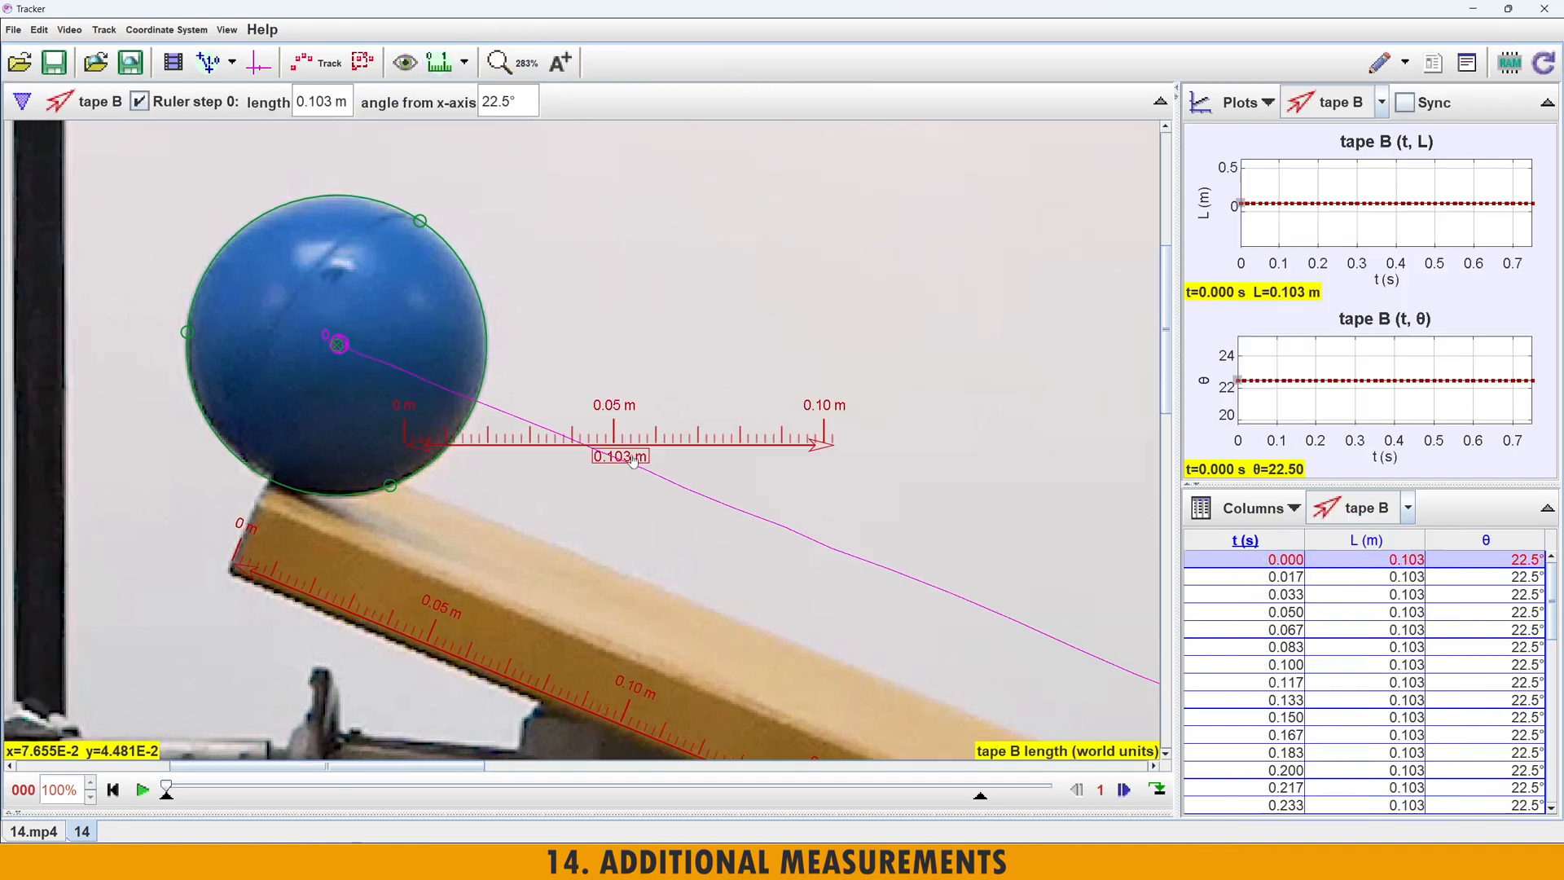
{"action": "left_click_drag", "start_coordinate": [633, 456], "coordinate": [418, 379]}
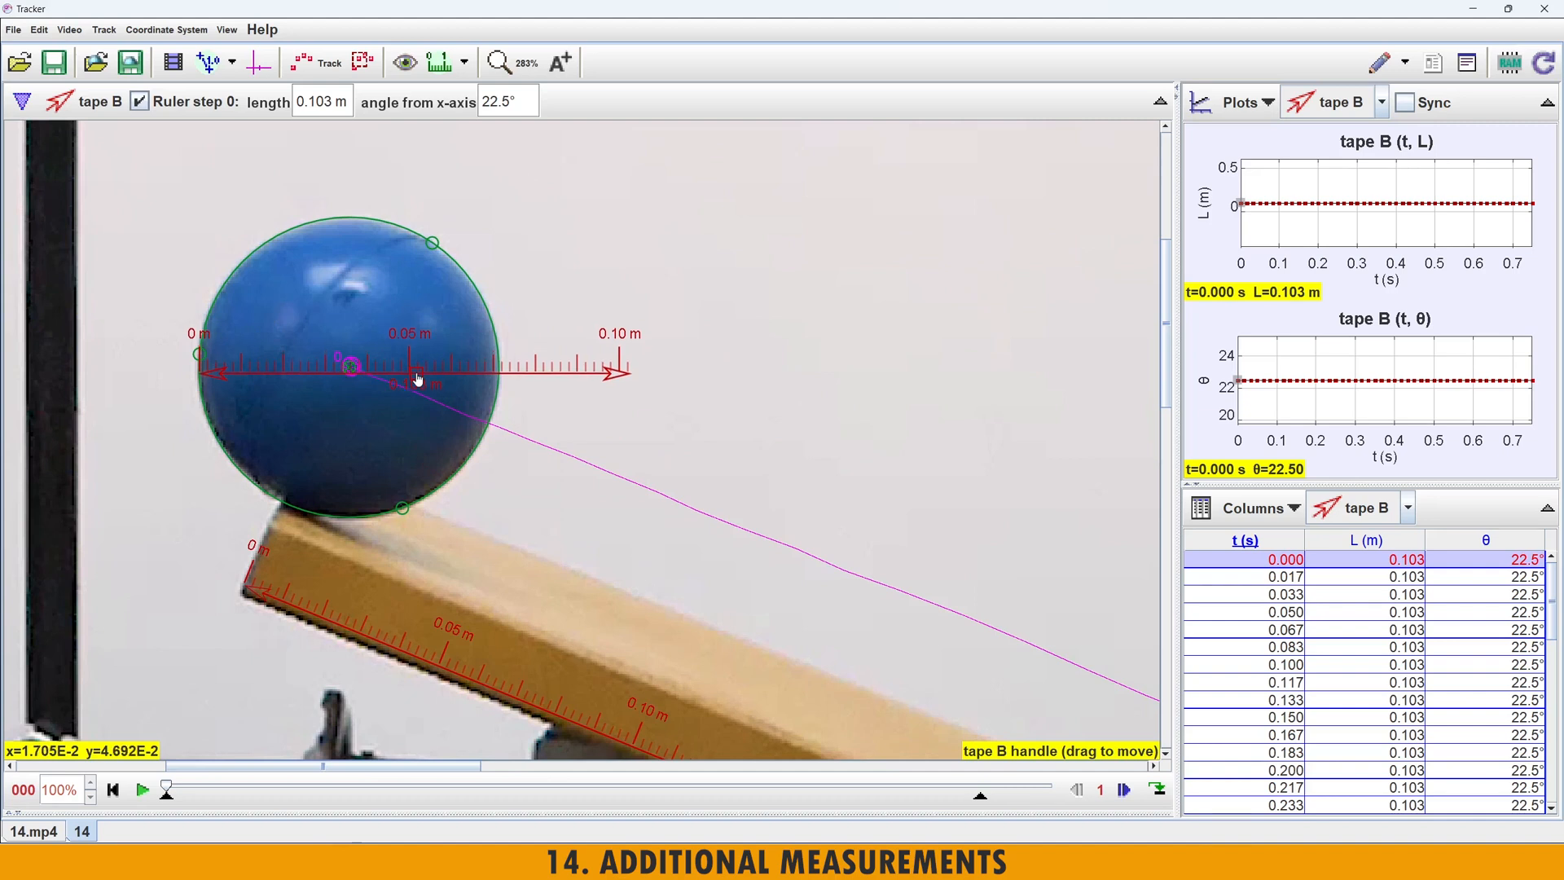
{"action": "left_click_drag", "start_coordinate": [630, 378], "coordinate": [499, 382]}
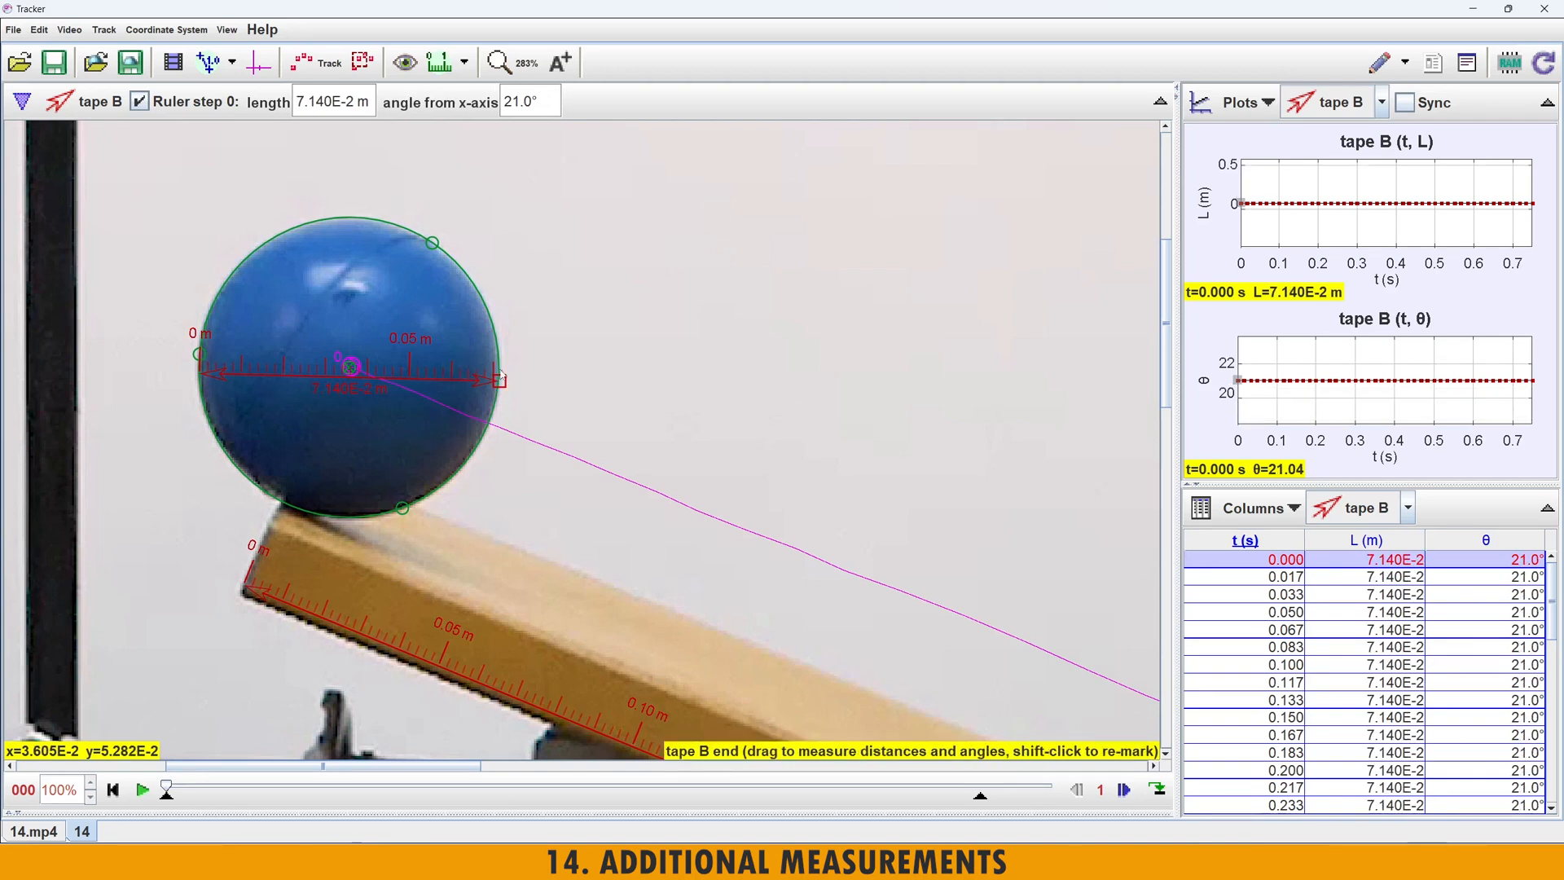
{"action": "scroll", "coordinate": [692, 463], "scroll_direction": "down", "scroll_amount": 6}
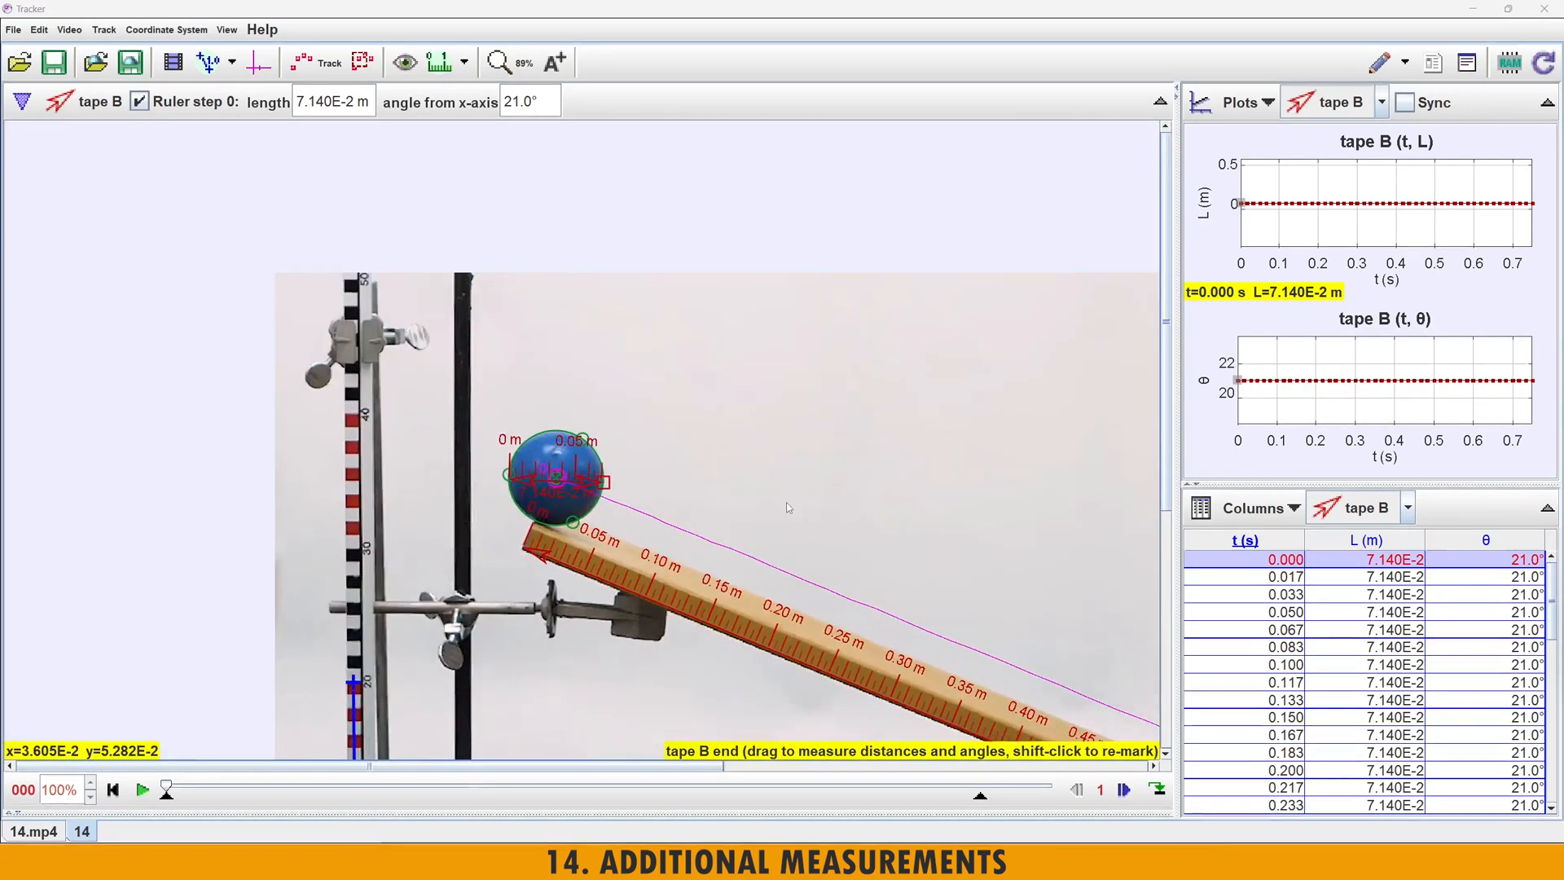
{"action": "scroll", "coordinate": [787, 506], "scroll_direction": "down", "scroll_amount": 2}
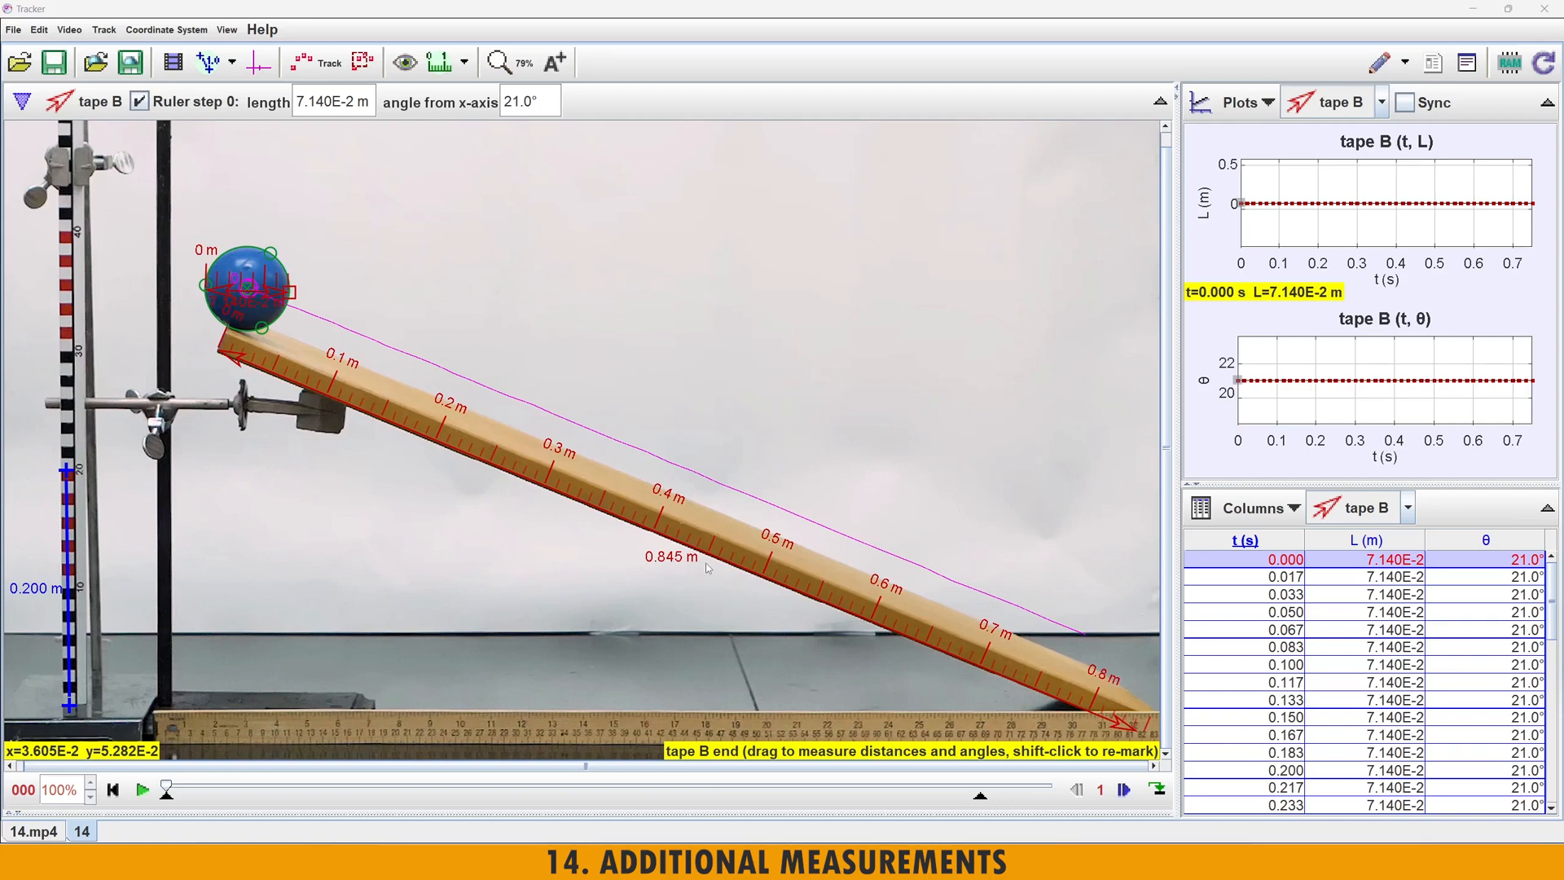
{"action": "left_click", "coordinate": [89, 104]}
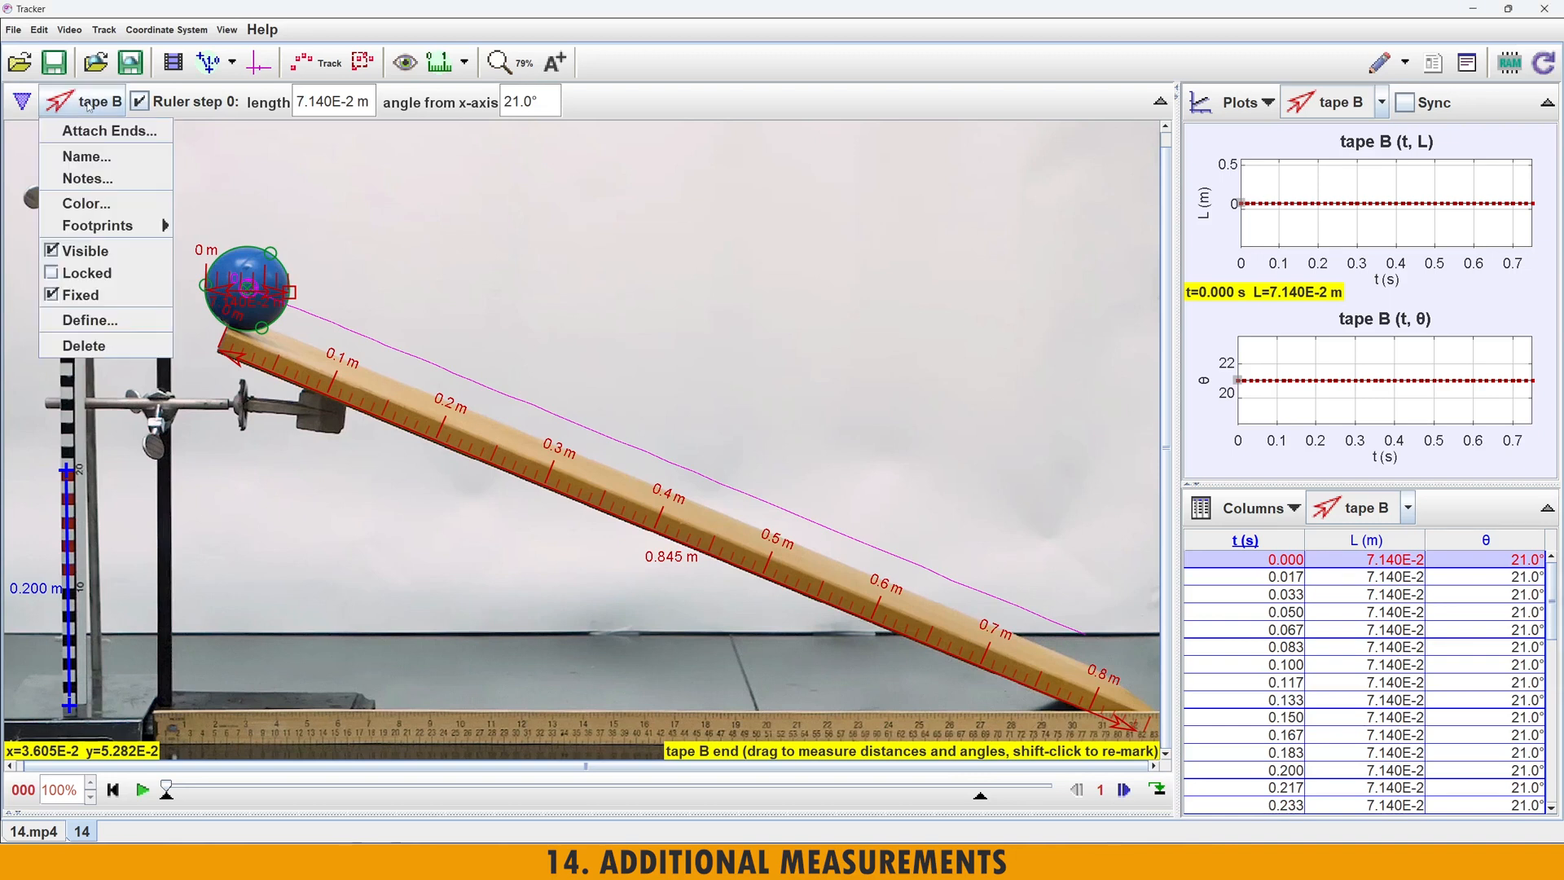
{"action": "left_click", "coordinate": [100, 350]}
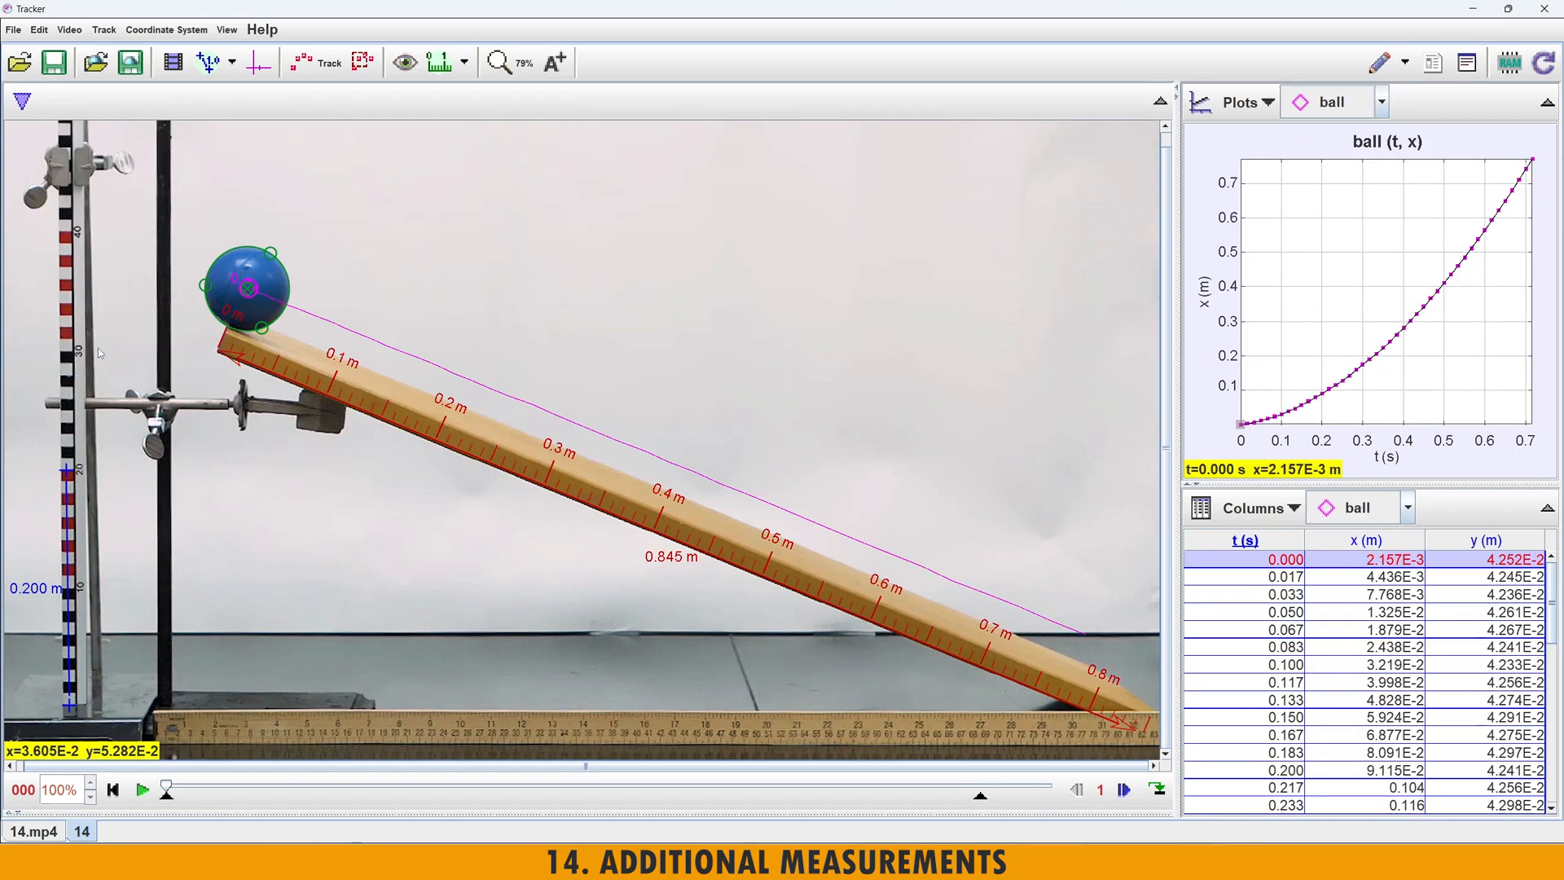
- Select tape A along the ramp's lower edge and hide it
{"action": "left_click", "coordinate": [23, 101]}
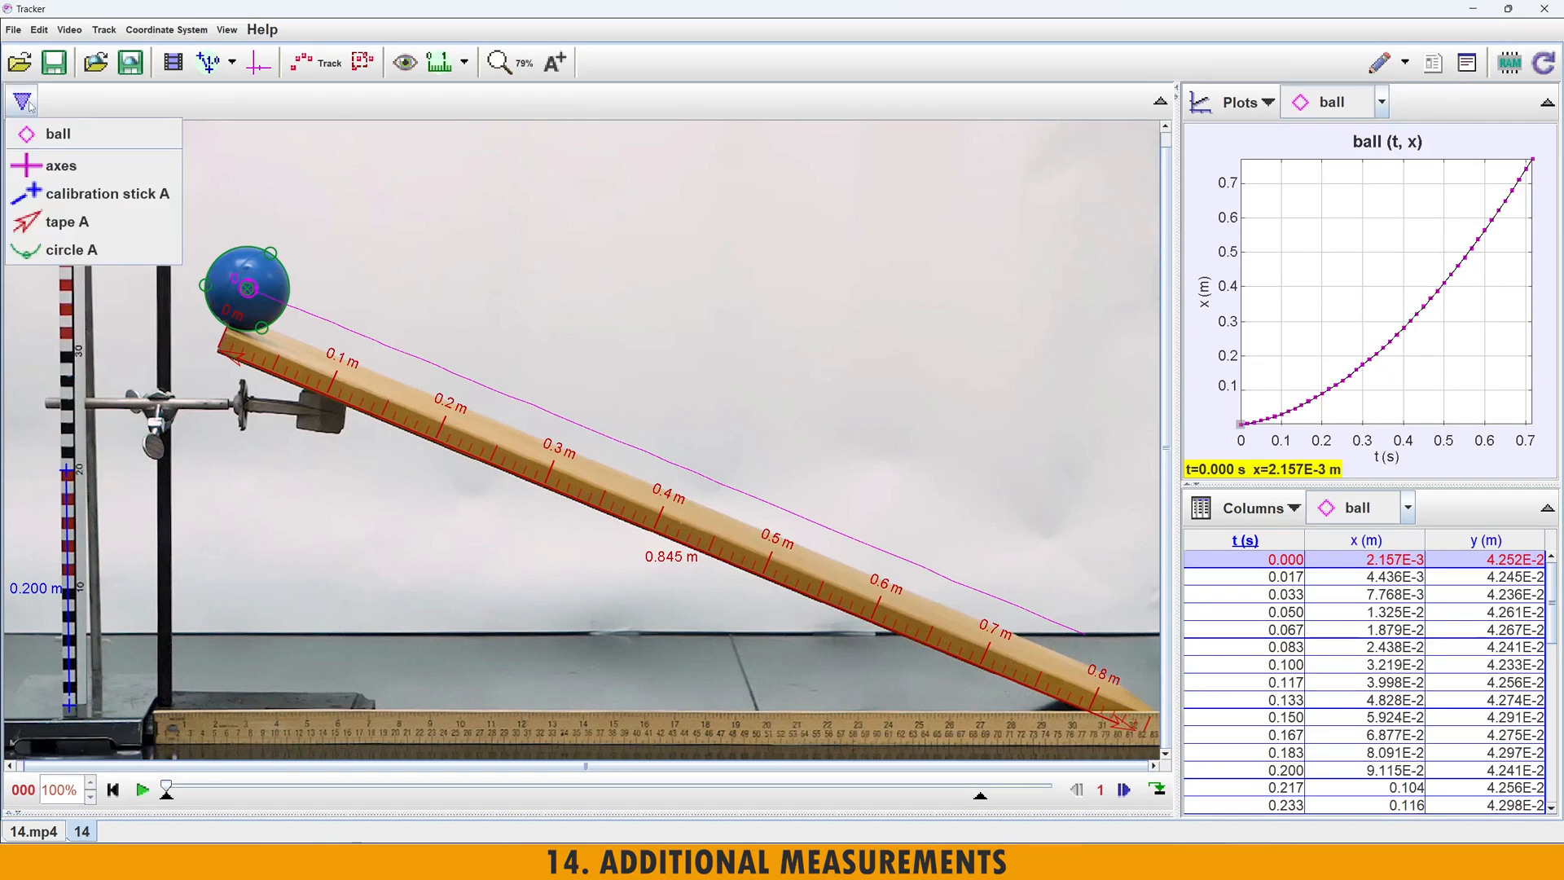
{"action": "left_click", "coordinate": [88, 225]}
{"action": "left_click", "coordinate": [84, 104]}
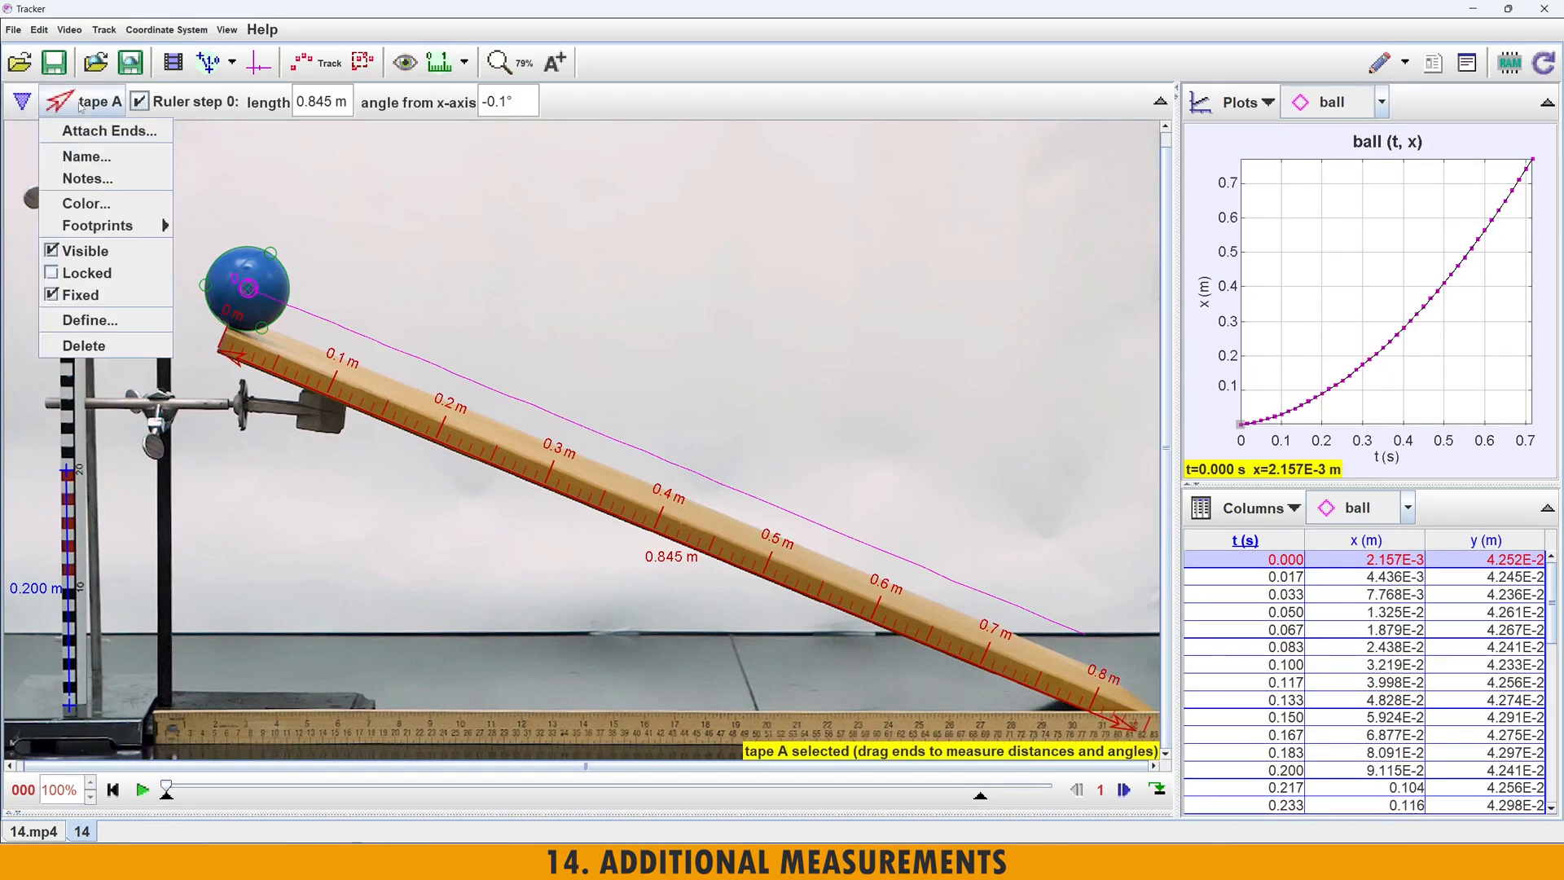
{"action": "left_click", "coordinate": [53, 251]}
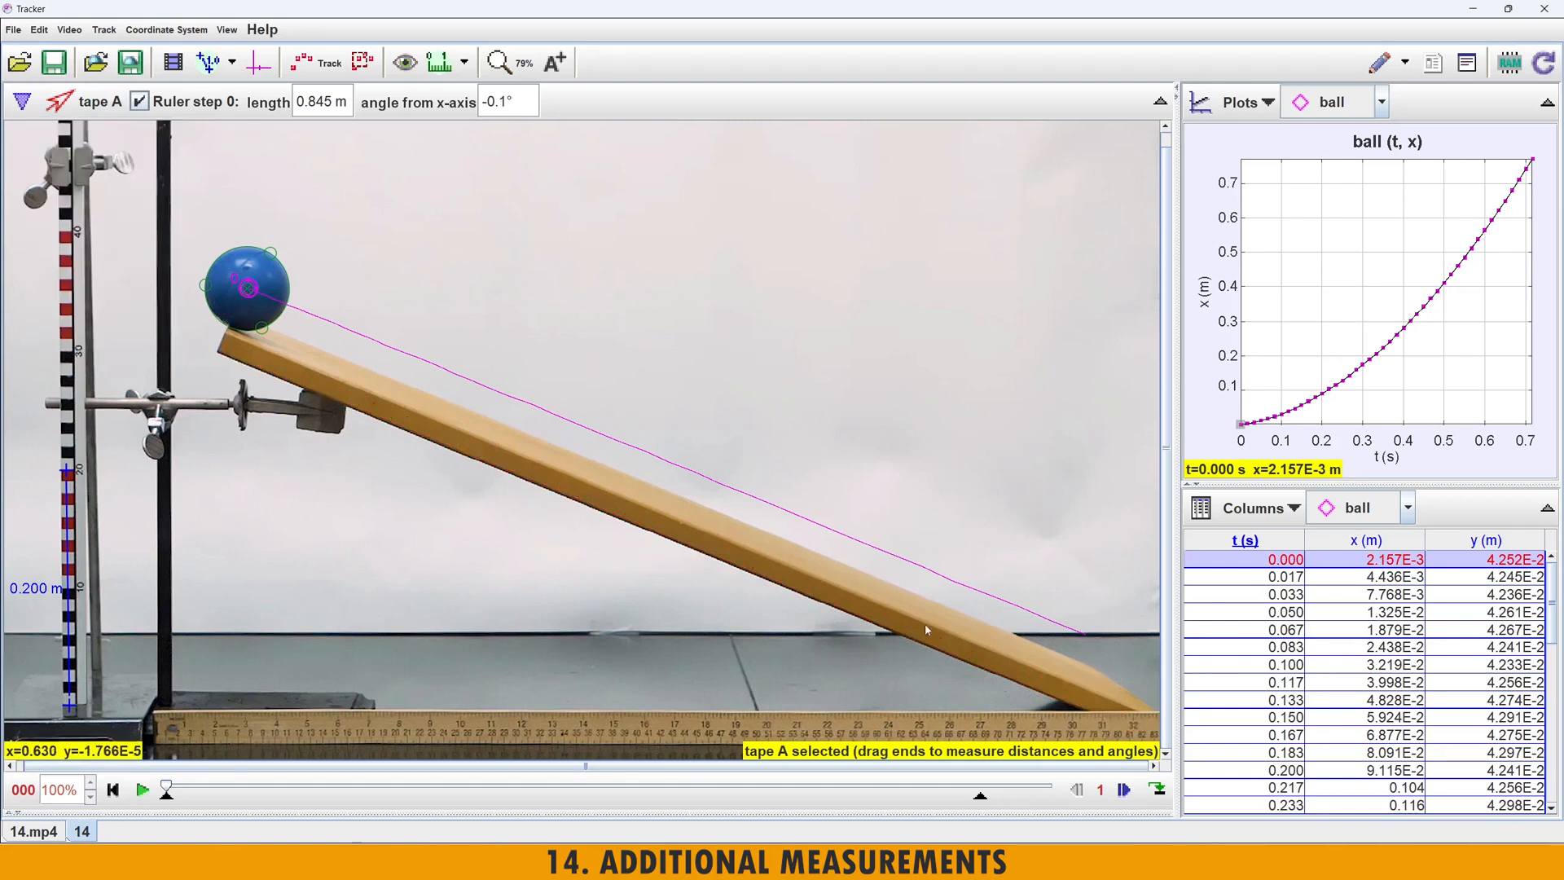
- Add a protractor and place its vertex at the ramp's foot, where the lower edge meets the horizontal ruler
{"action": "left_click", "coordinate": [465, 62]}
{"action": "mouse_move", "coordinate": [465, 154]}
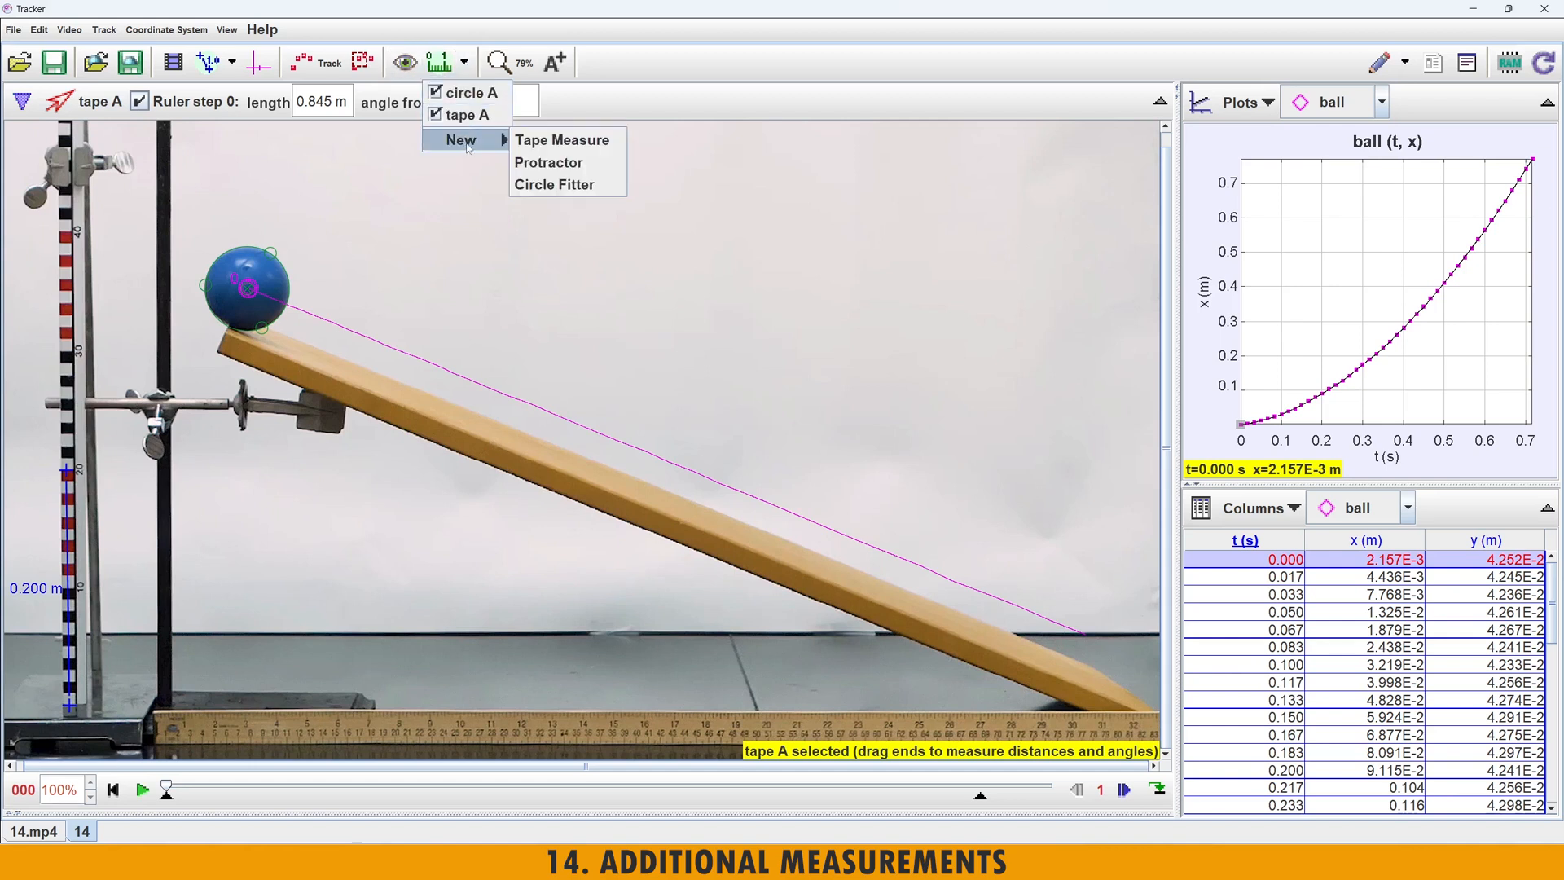
{"action": "left_click", "coordinate": [555, 161]}
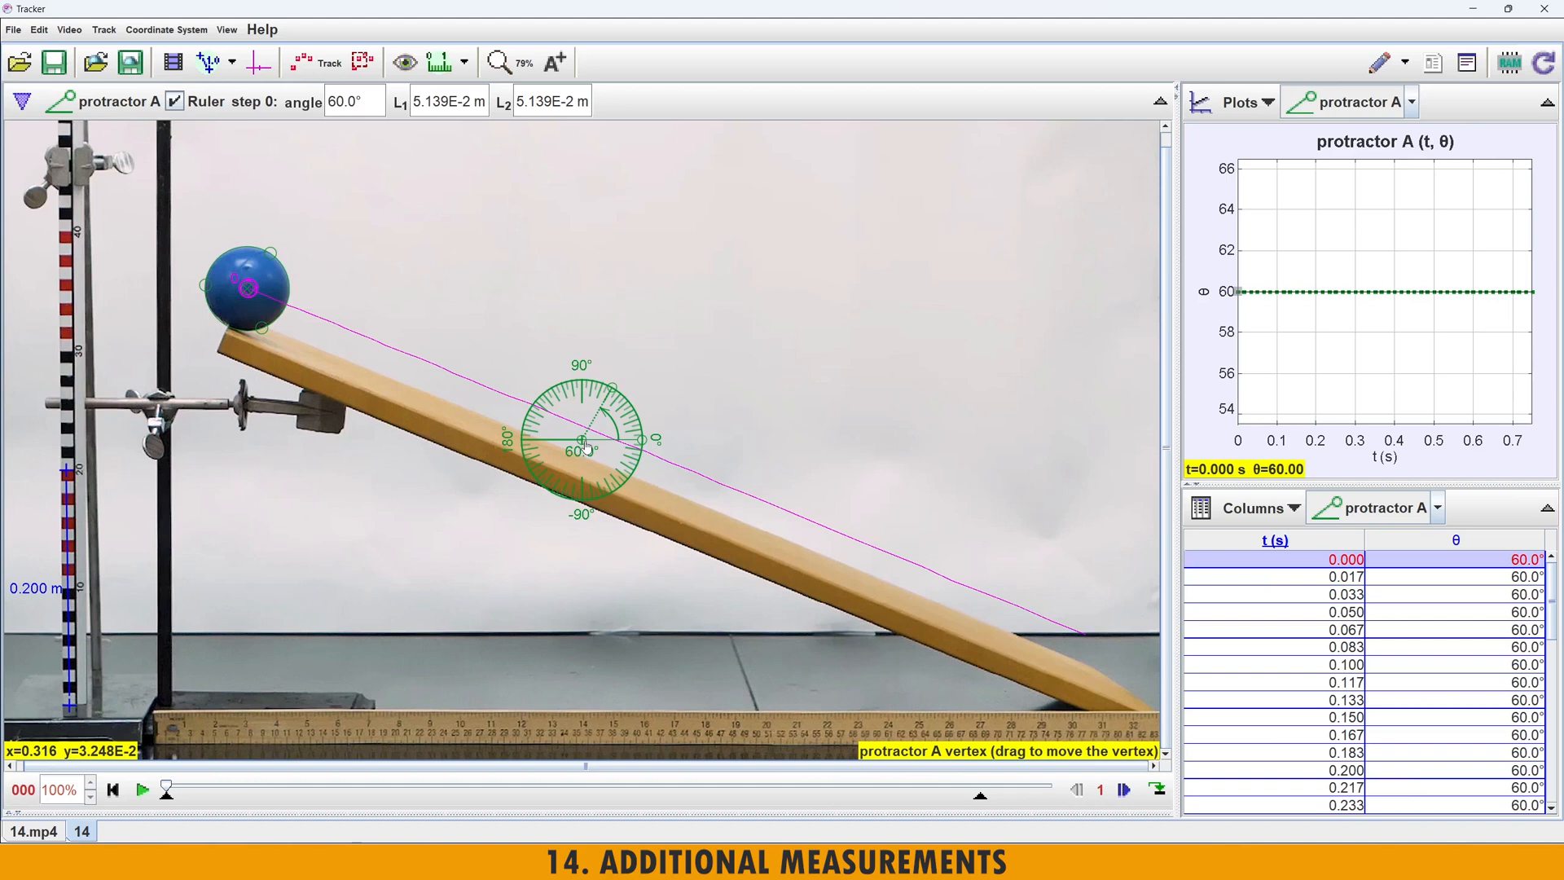
{"action": "left_click_drag", "start_coordinate": [583, 444], "coordinate": [572, 443]}
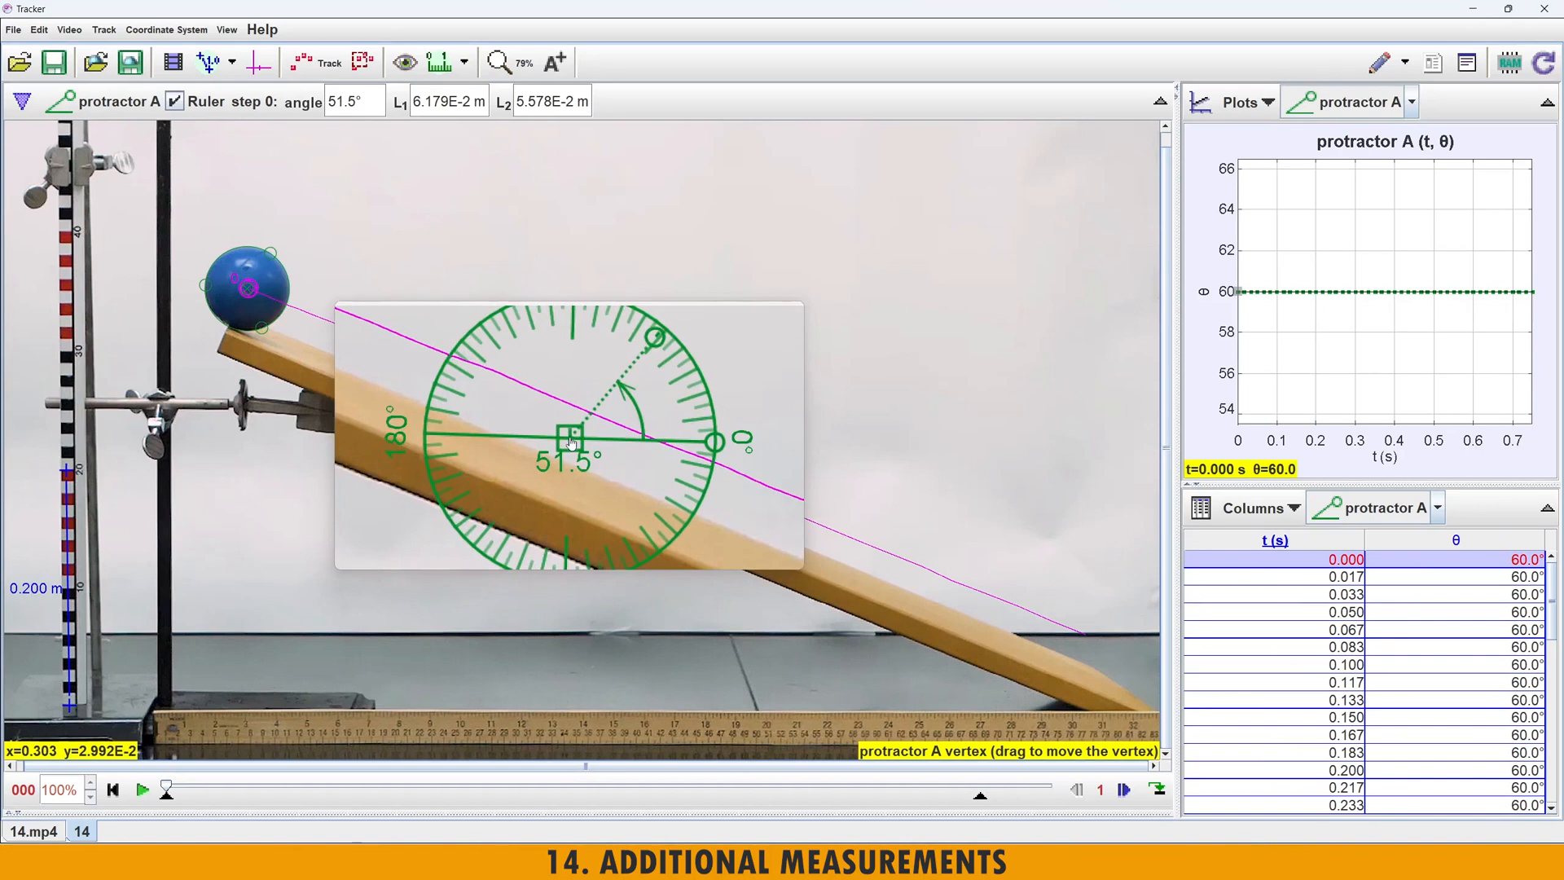
{"action": "left_click_drag", "start_coordinate": [612, 385], "coordinate": [580, 381]}
{"action": "left_click_drag", "start_coordinate": [643, 447], "coordinate": [1089, 715]}
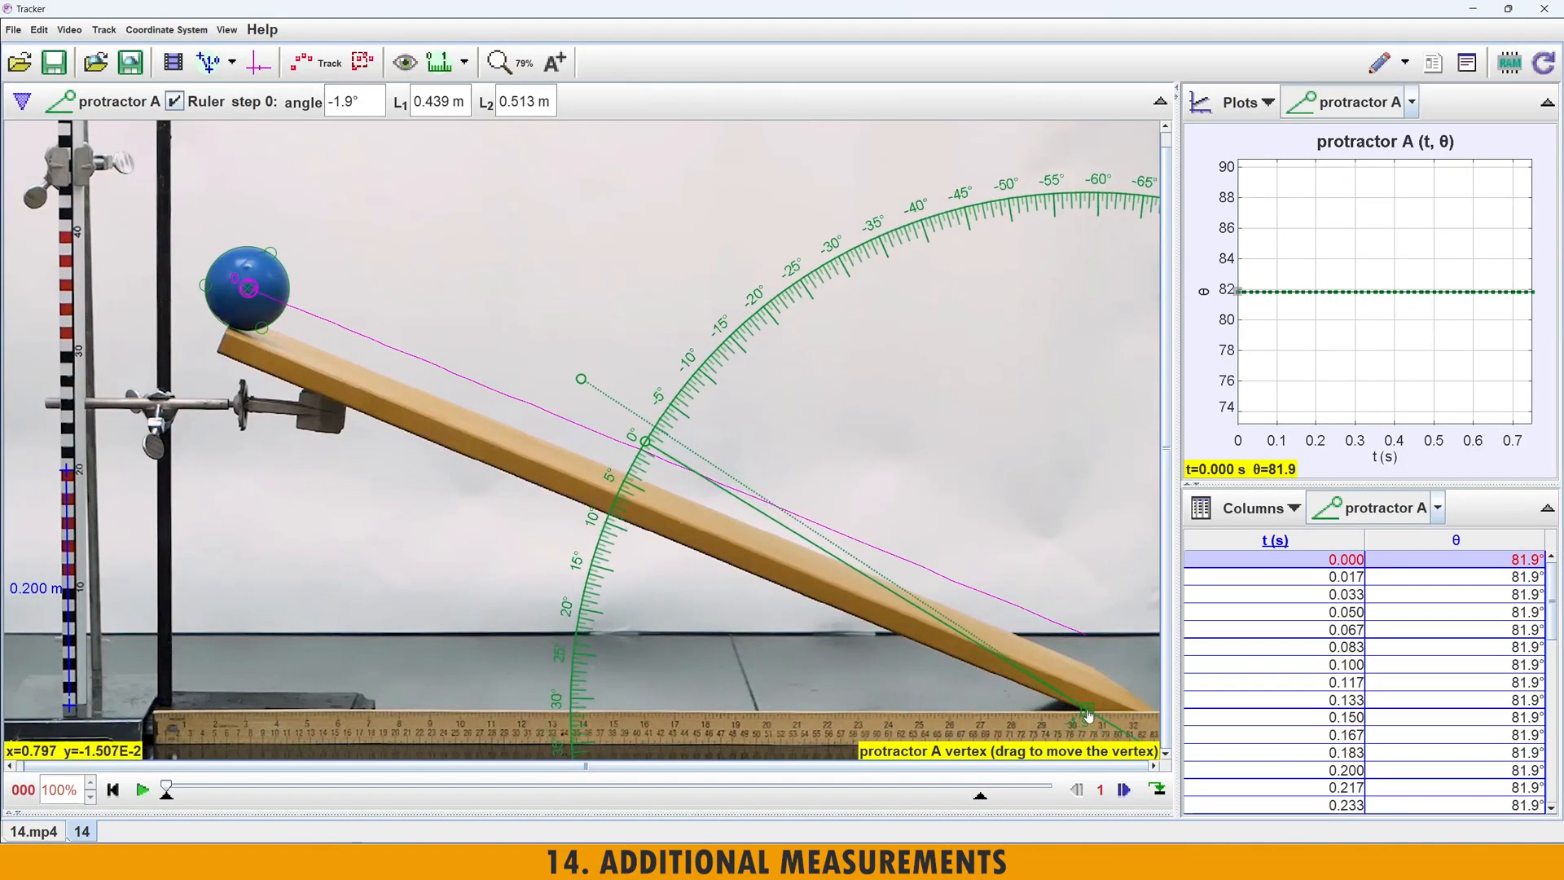
- Align the protractor's base with the horizontal ruler and its arm with the ramp's lower edge, at about -22.1°
{"action": "left_click_drag", "start_coordinate": [644, 444], "coordinate": [653, 712]}
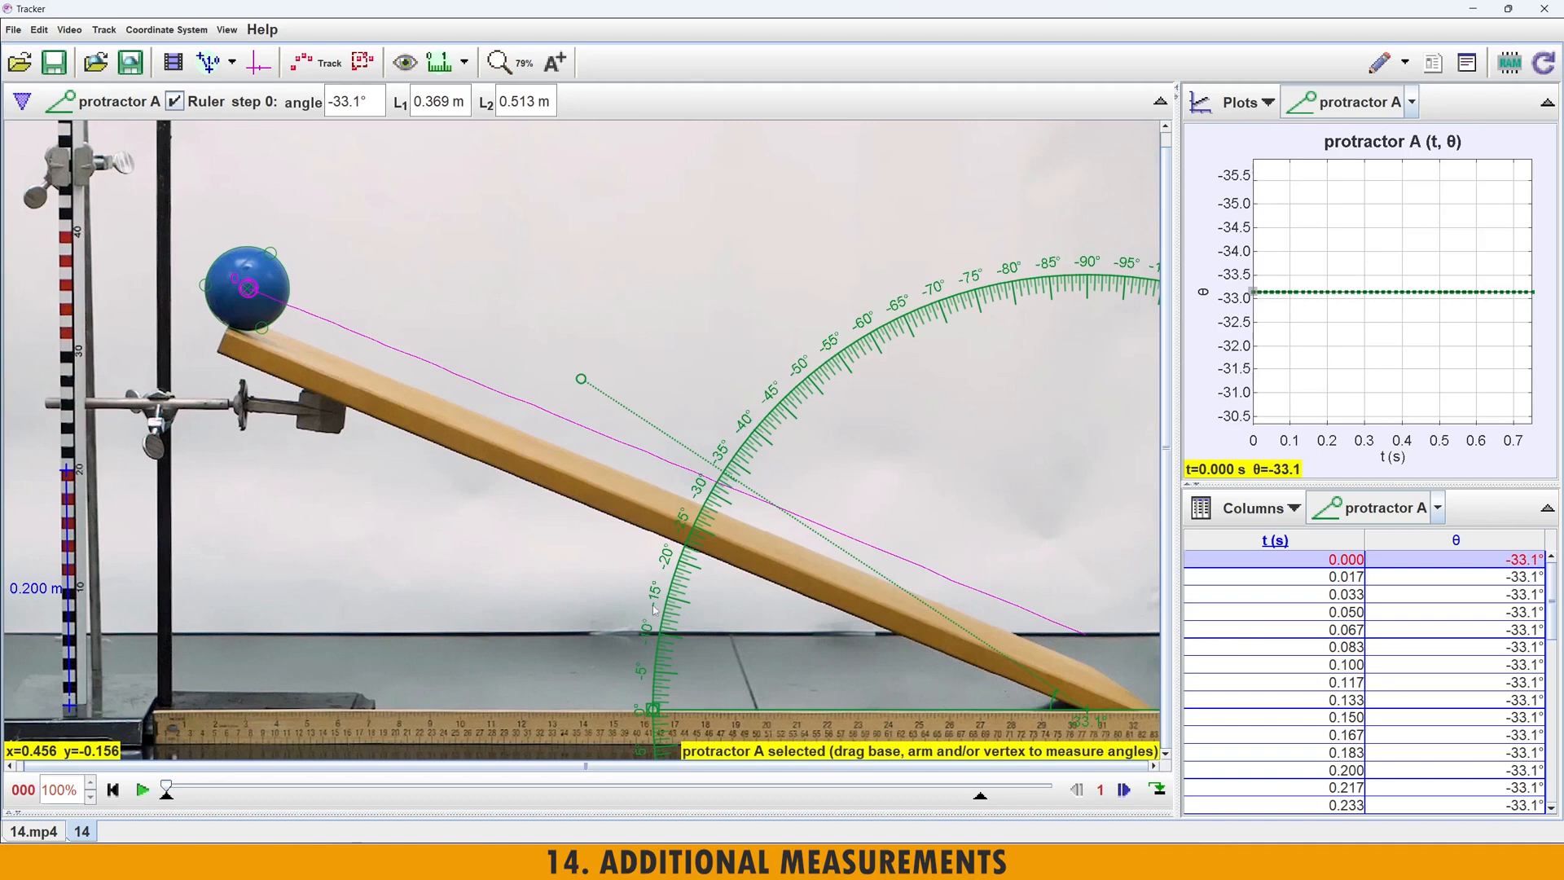
{"action": "left_click_drag", "start_coordinate": [581, 378], "coordinate": [706, 559]}
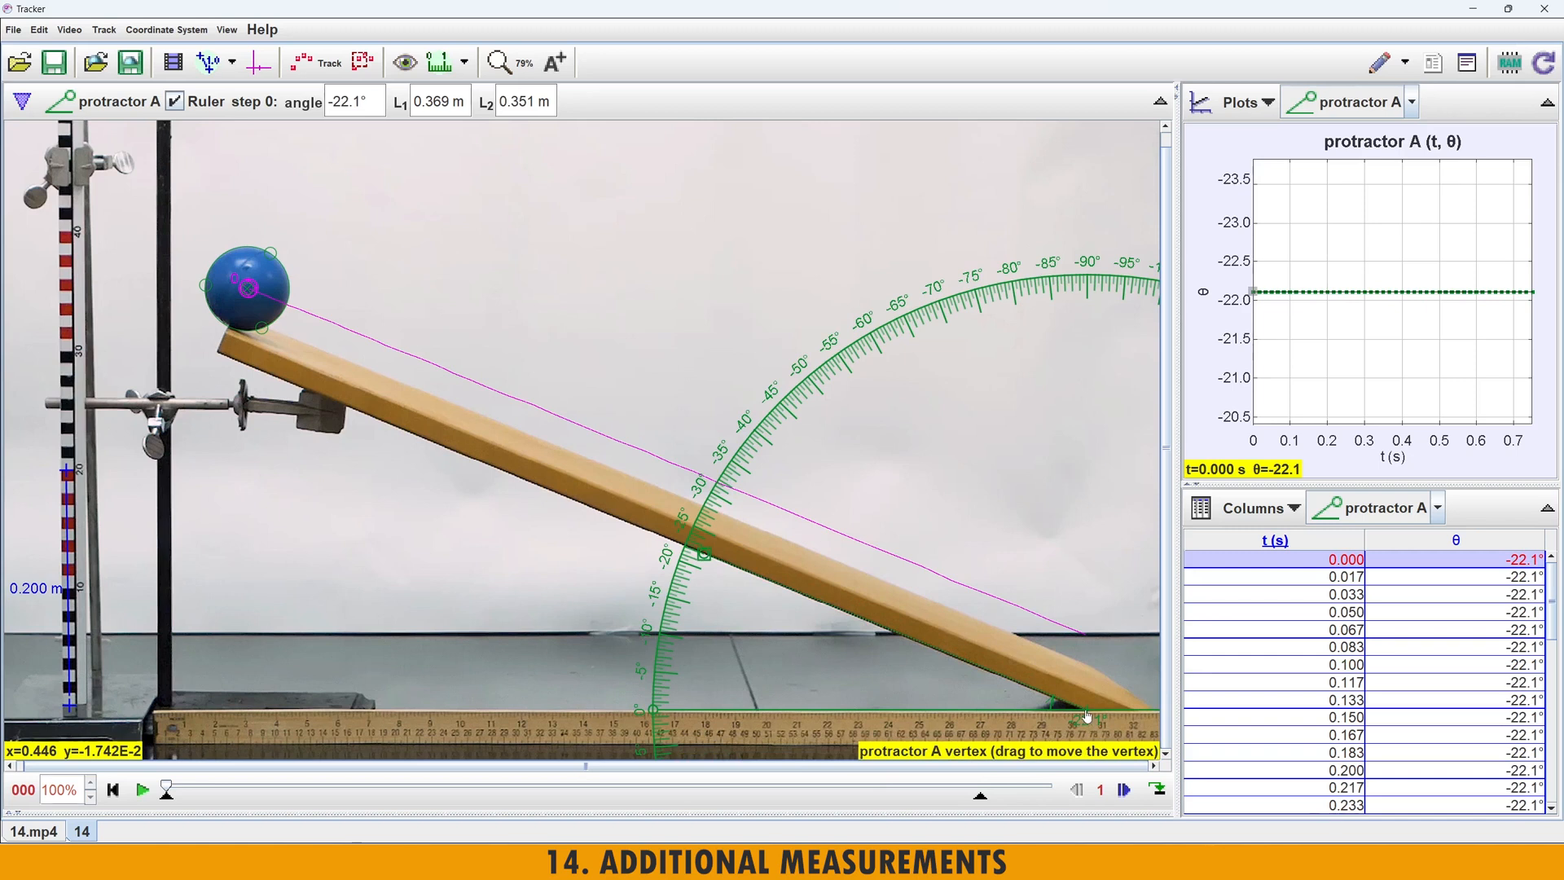
{"action": "key", "text": "super+plus"}
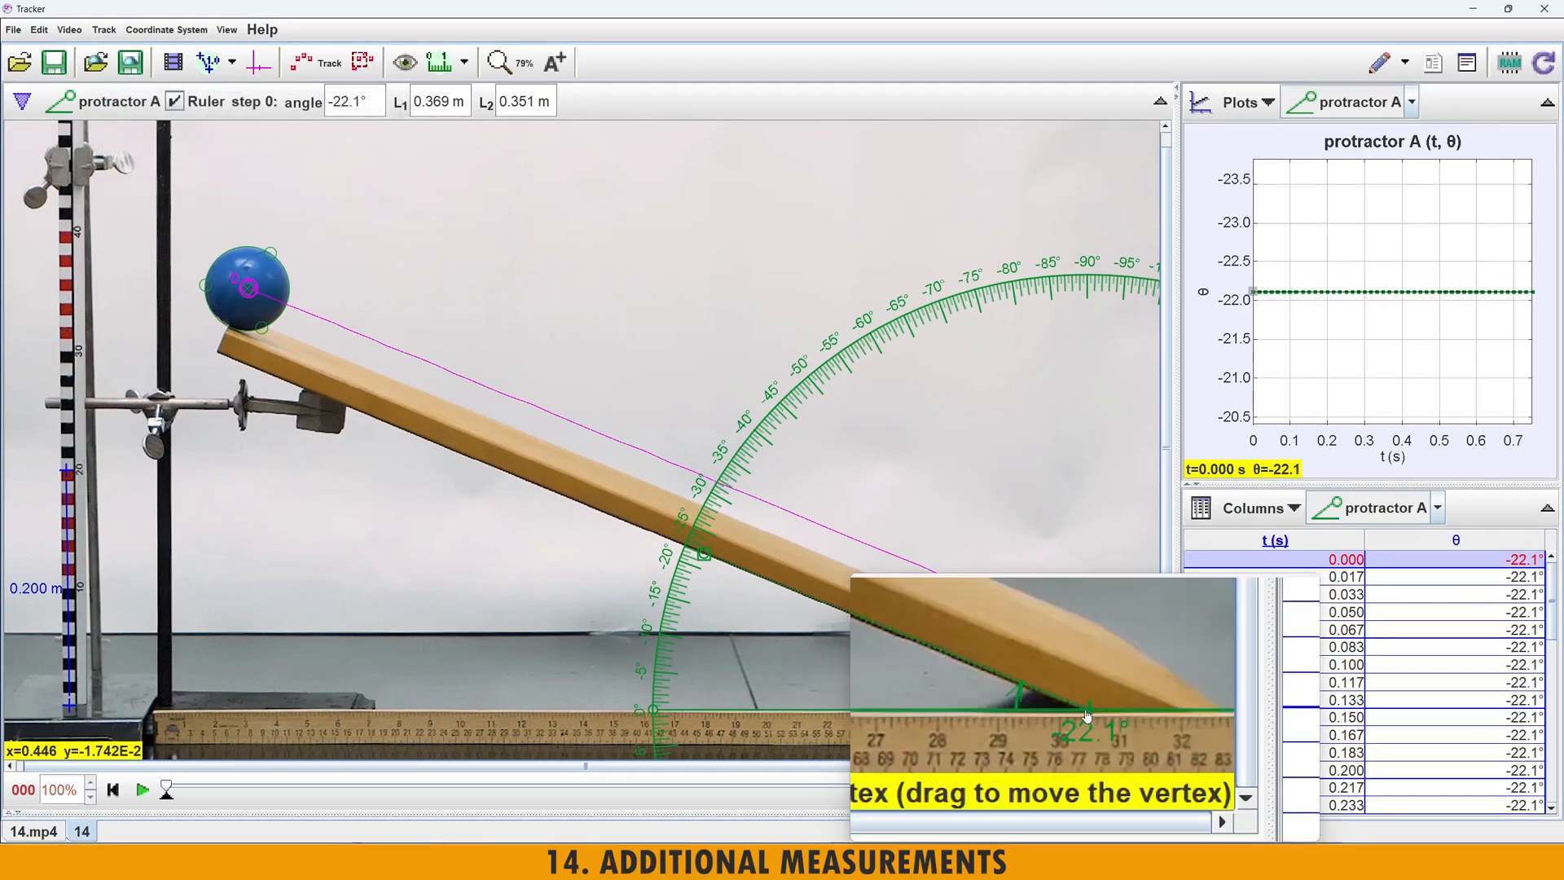
{"action": "left_click_drag", "start_coordinate": [1090, 715], "coordinate": [1089, 717]}
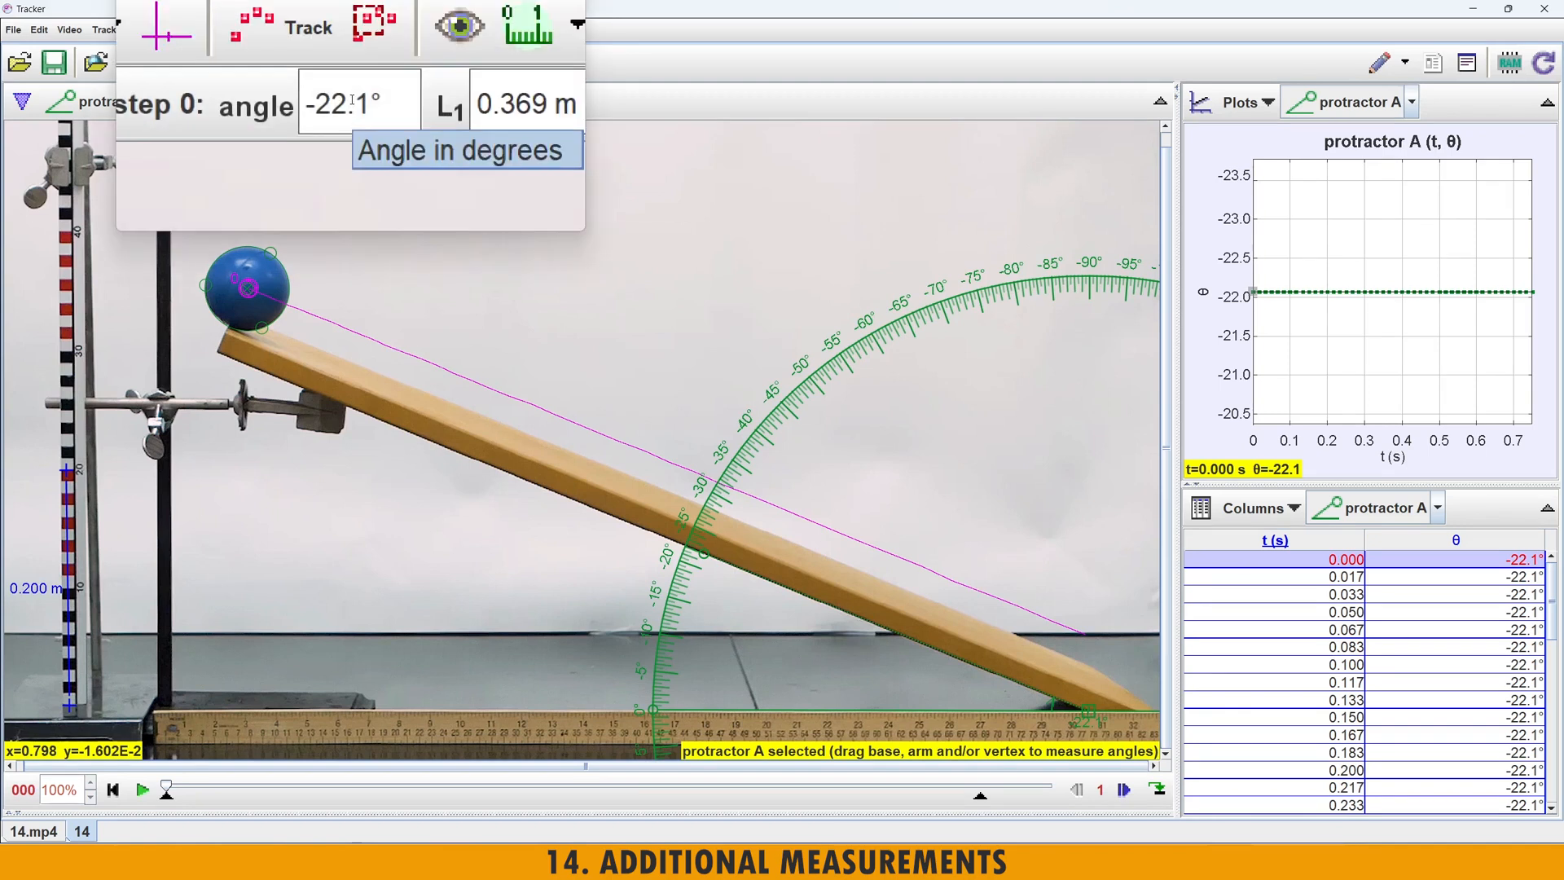
- Select tape A along the ramp and make it visible again
{"action": "left_click", "coordinate": [22, 101]}
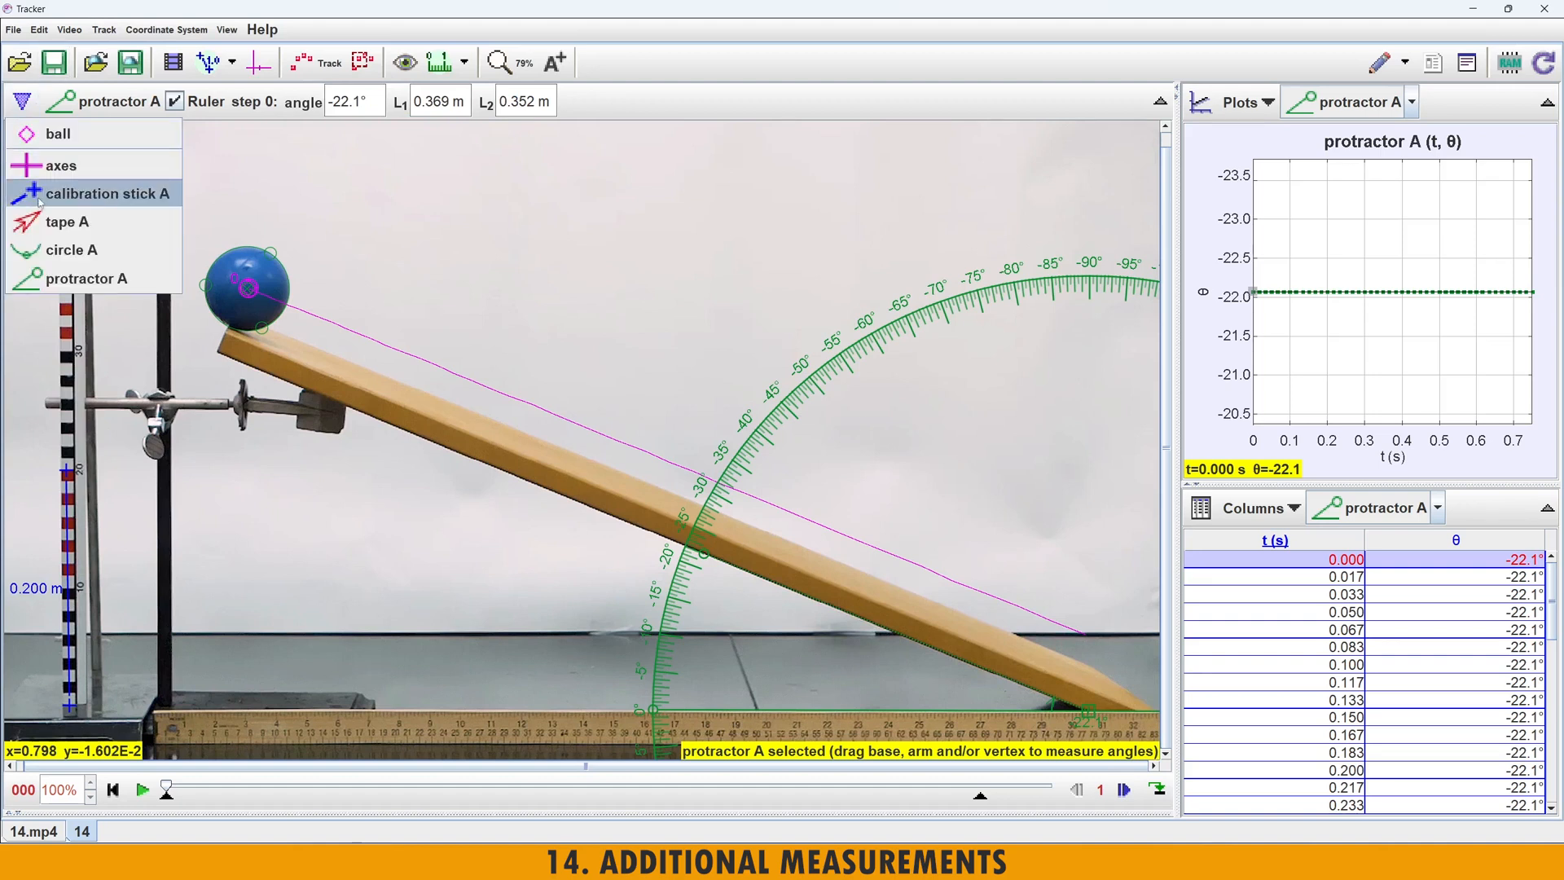
{"action": "left_click", "coordinate": [52, 225]}
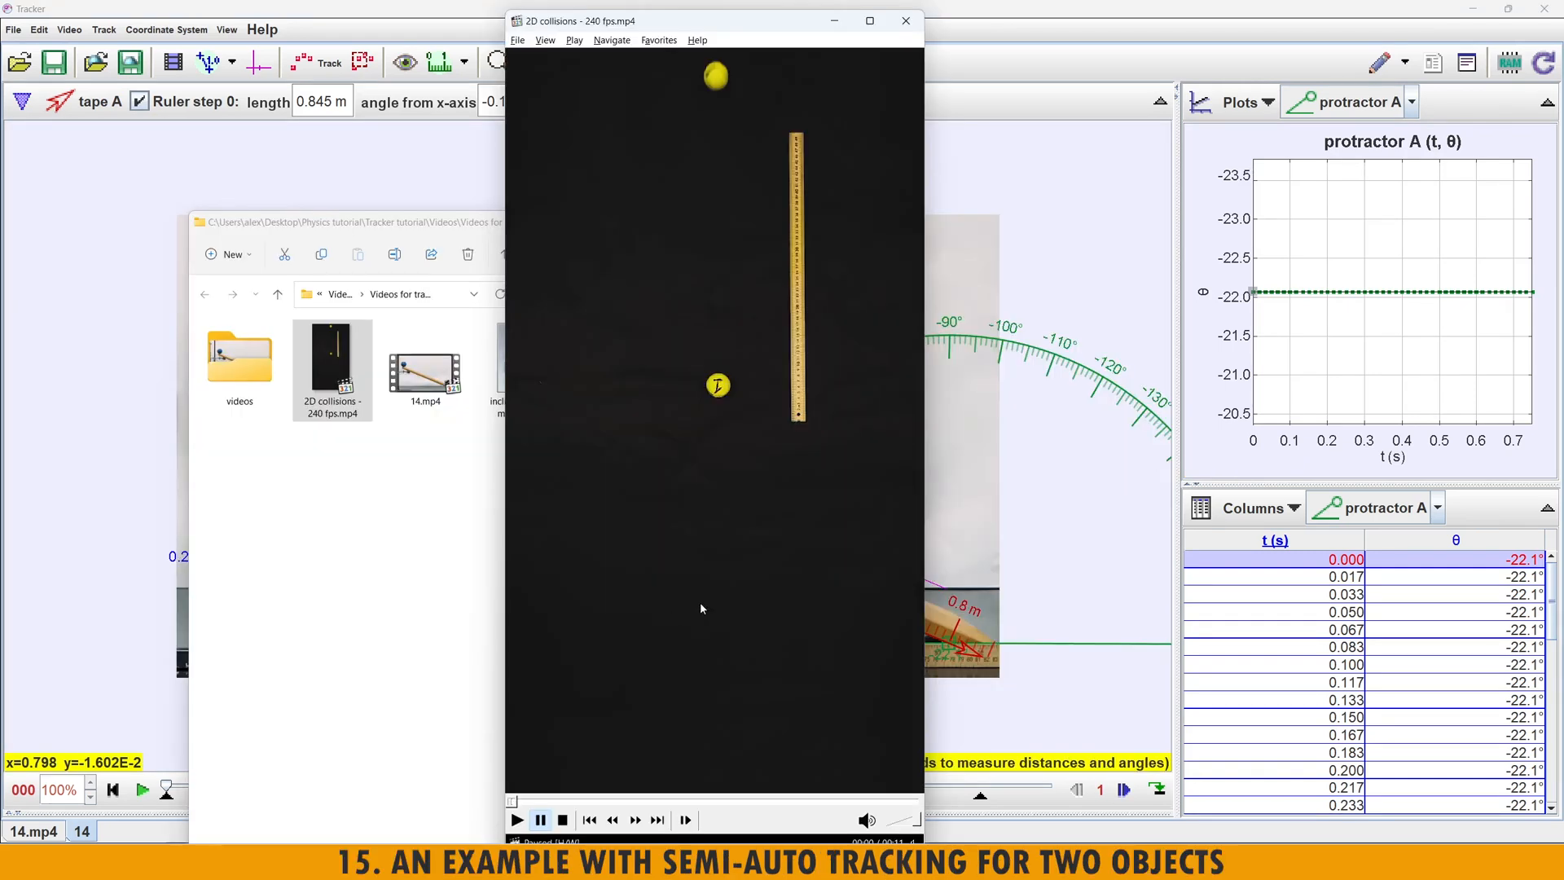
- Play the video 2D collisions - 240 fps.mp4 in the media player to preview the two balls' collision
{"action": "left_click", "coordinate": [682, 558]}
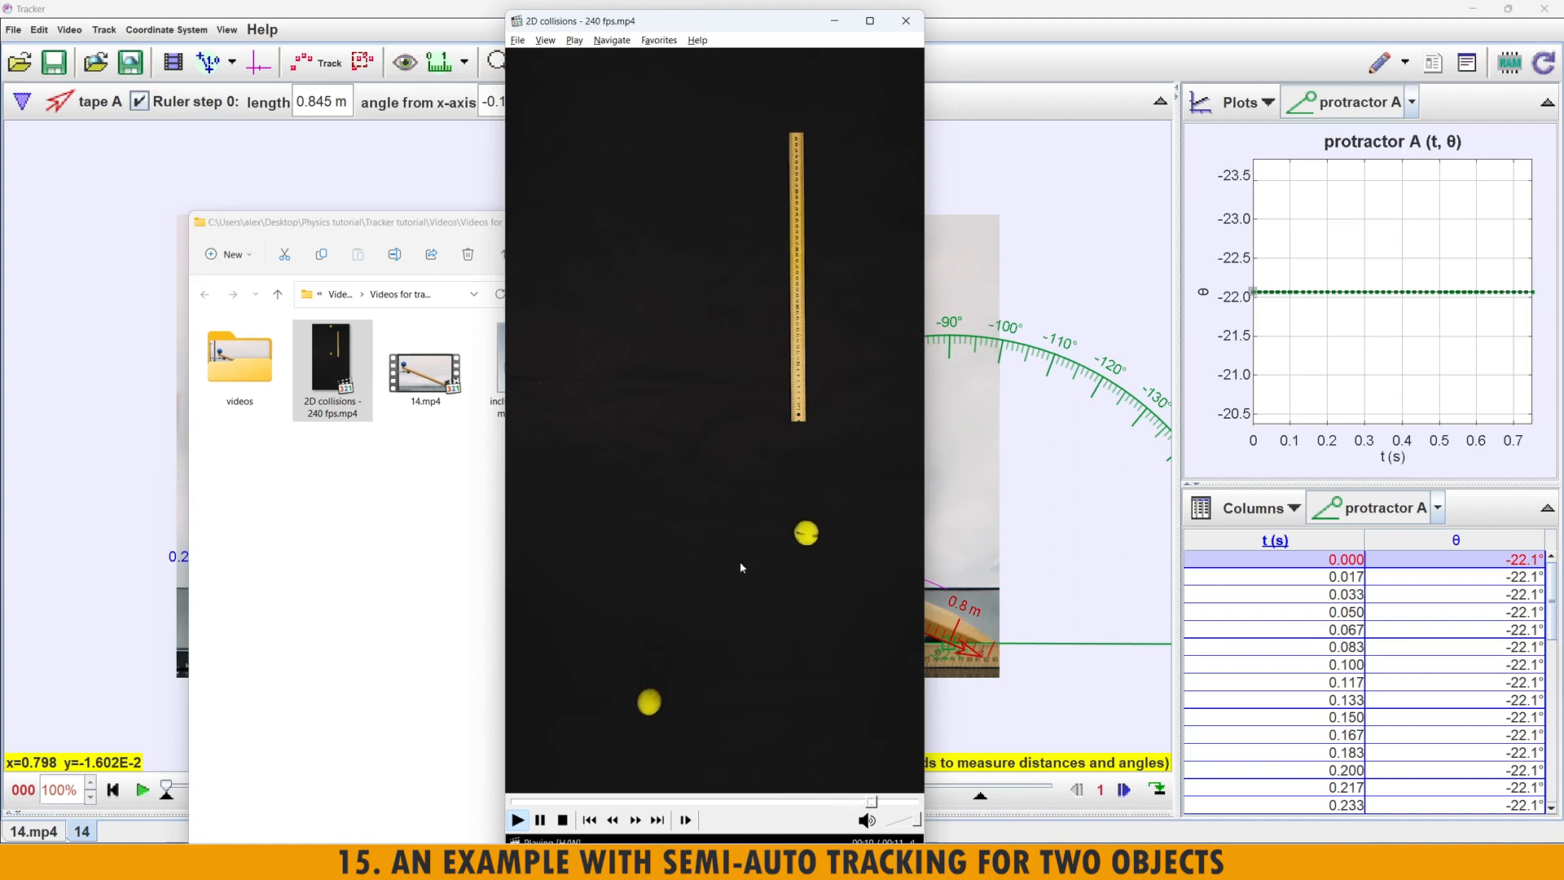
{"action": "key", "text": "space"}
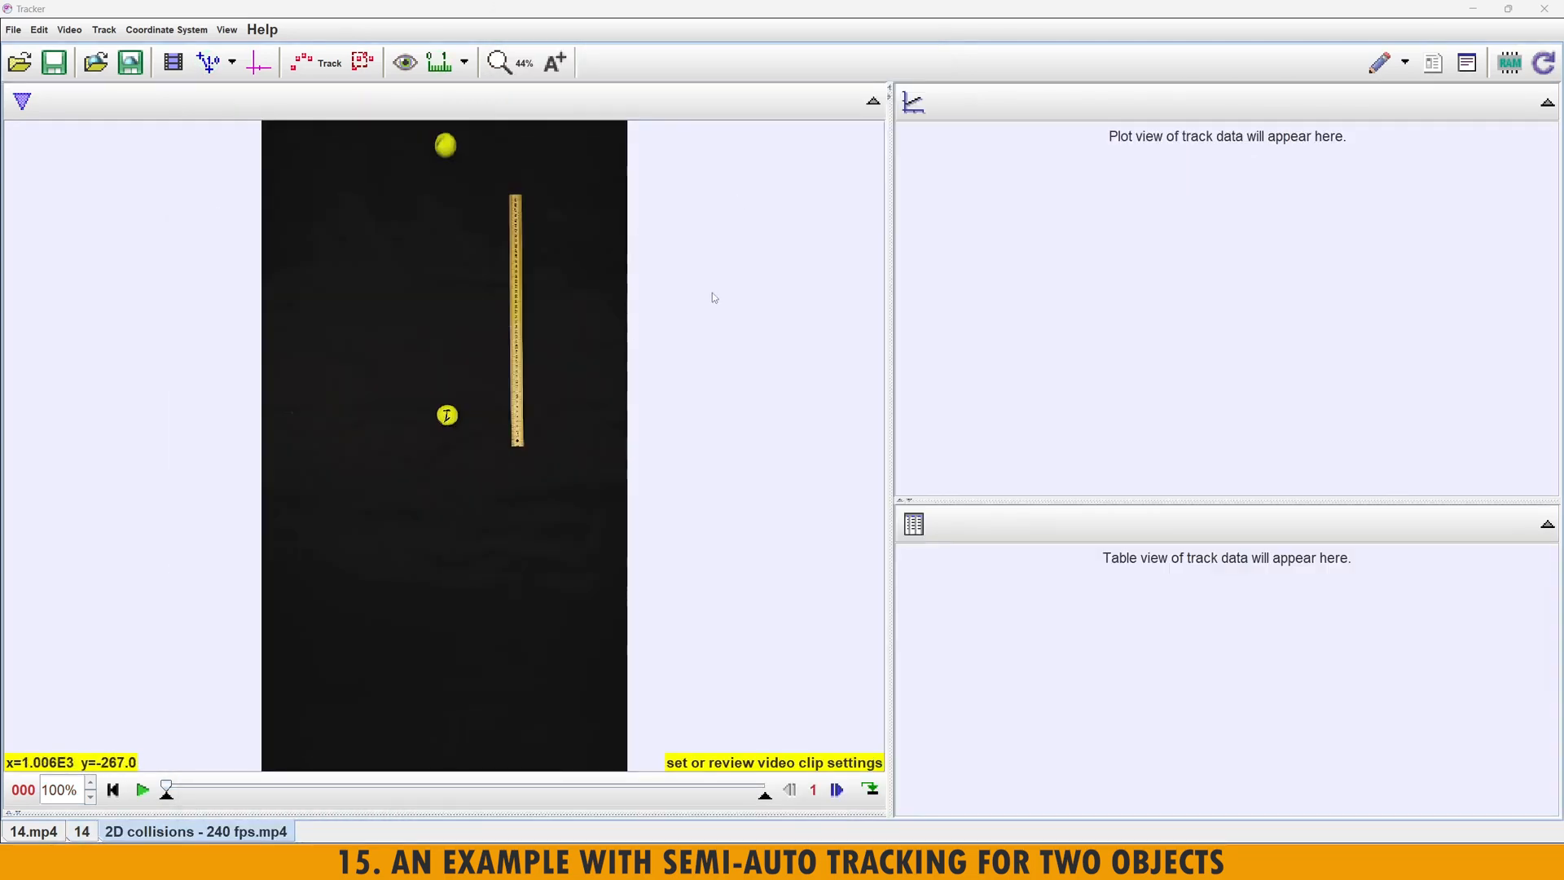
- Set the frame rate of the 2D collisions clip to 240 frames per second
{"action": "mouse_move", "coordinate": [891, 321]}
{"action": "left_mouse_down"}
{"action": "mouse_move", "coordinate": [956, 319]}
{"action": "mouse_move", "coordinate": [887, 319]}
{"action": "left_mouse_up"}
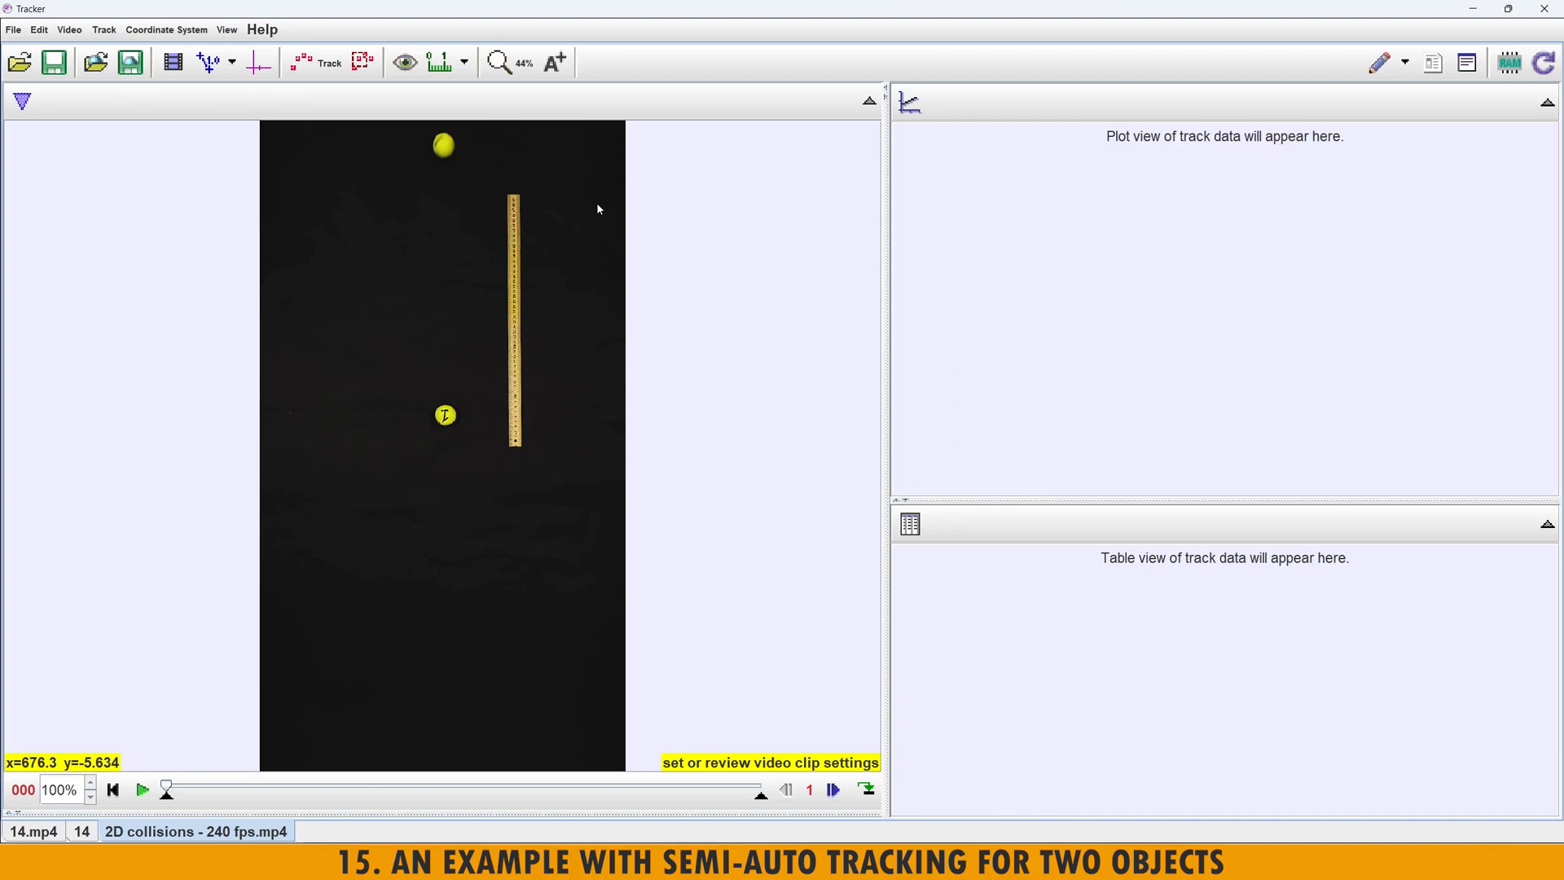
{"action": "left_click", "coordinate": [180, 80]}
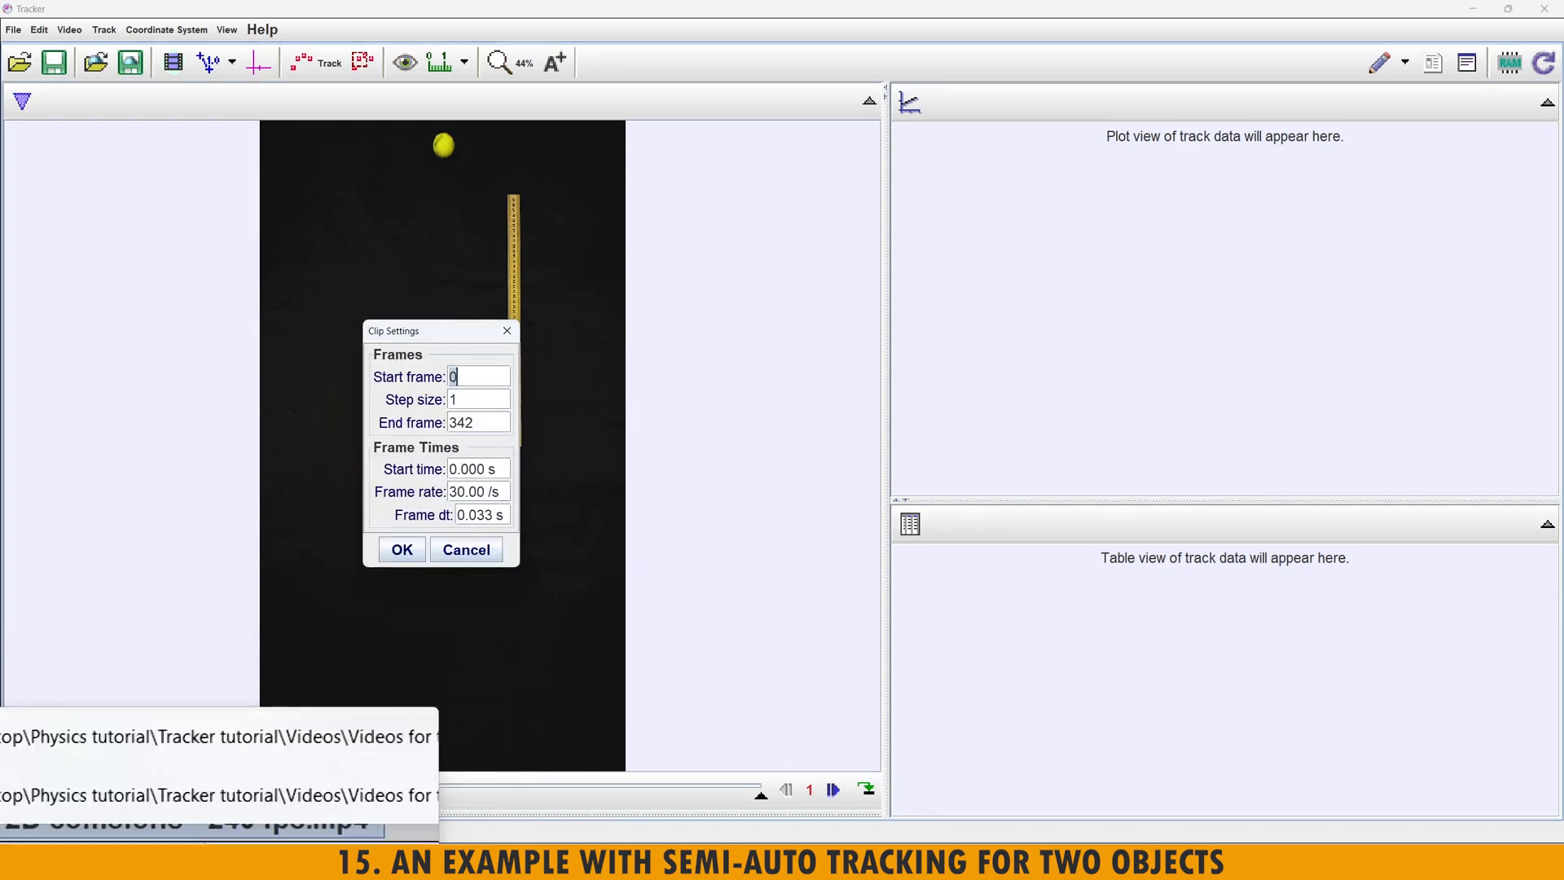
{"action": "left_click", "coordinate": [460, 492]}
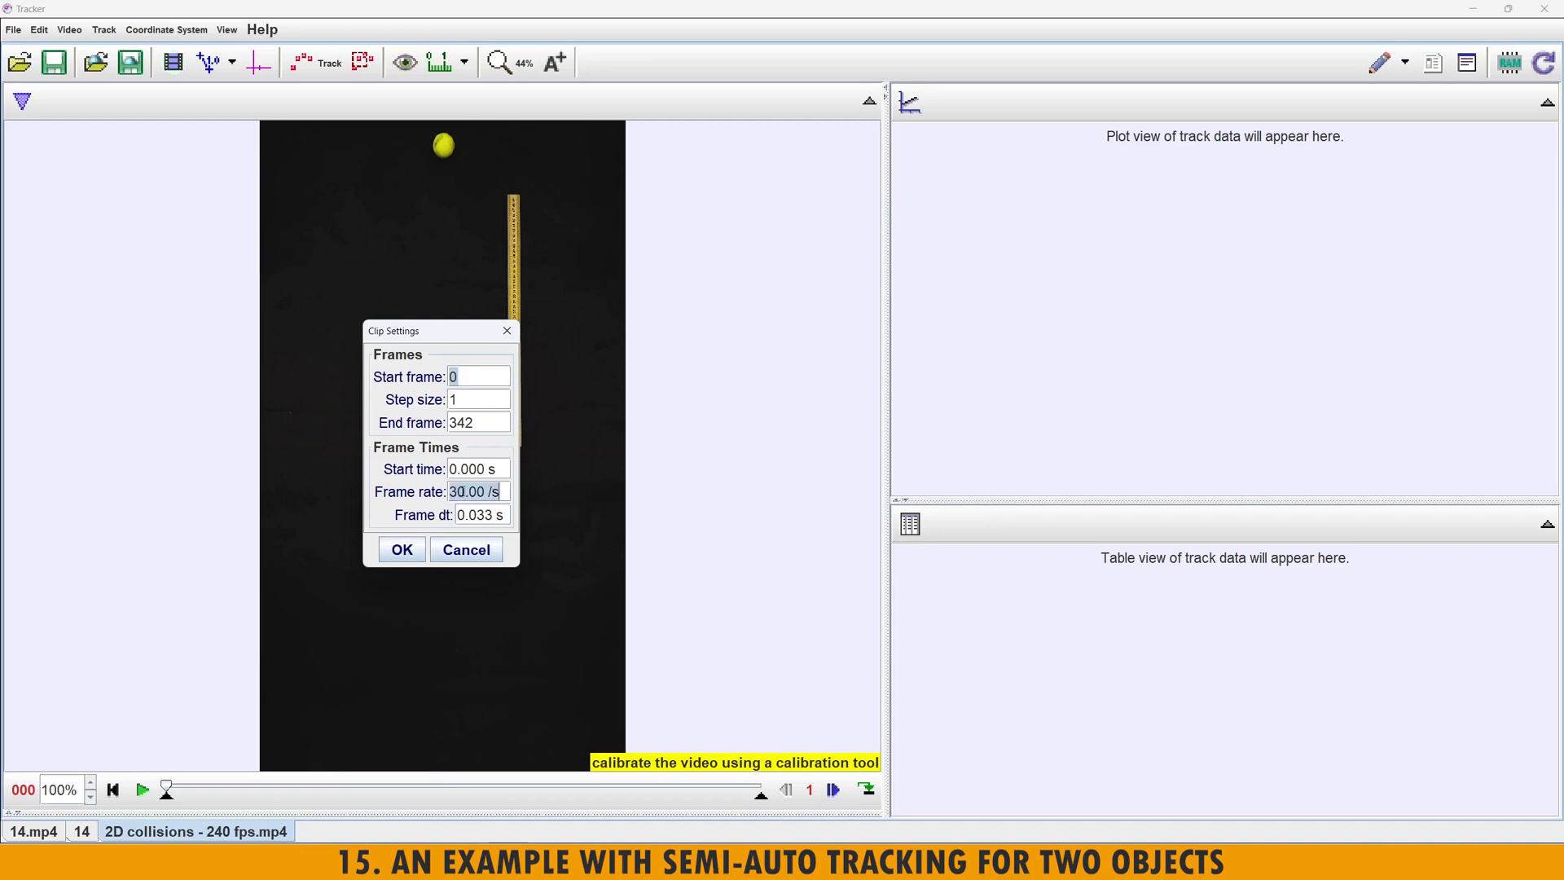
{"action": "left_click_drag", "start_coordinate": [462, 492], "coordinate": [440, 492]}
{"action": "type", "text": "240"}
{"action": "left_click", "coordinate": [401, 549]}
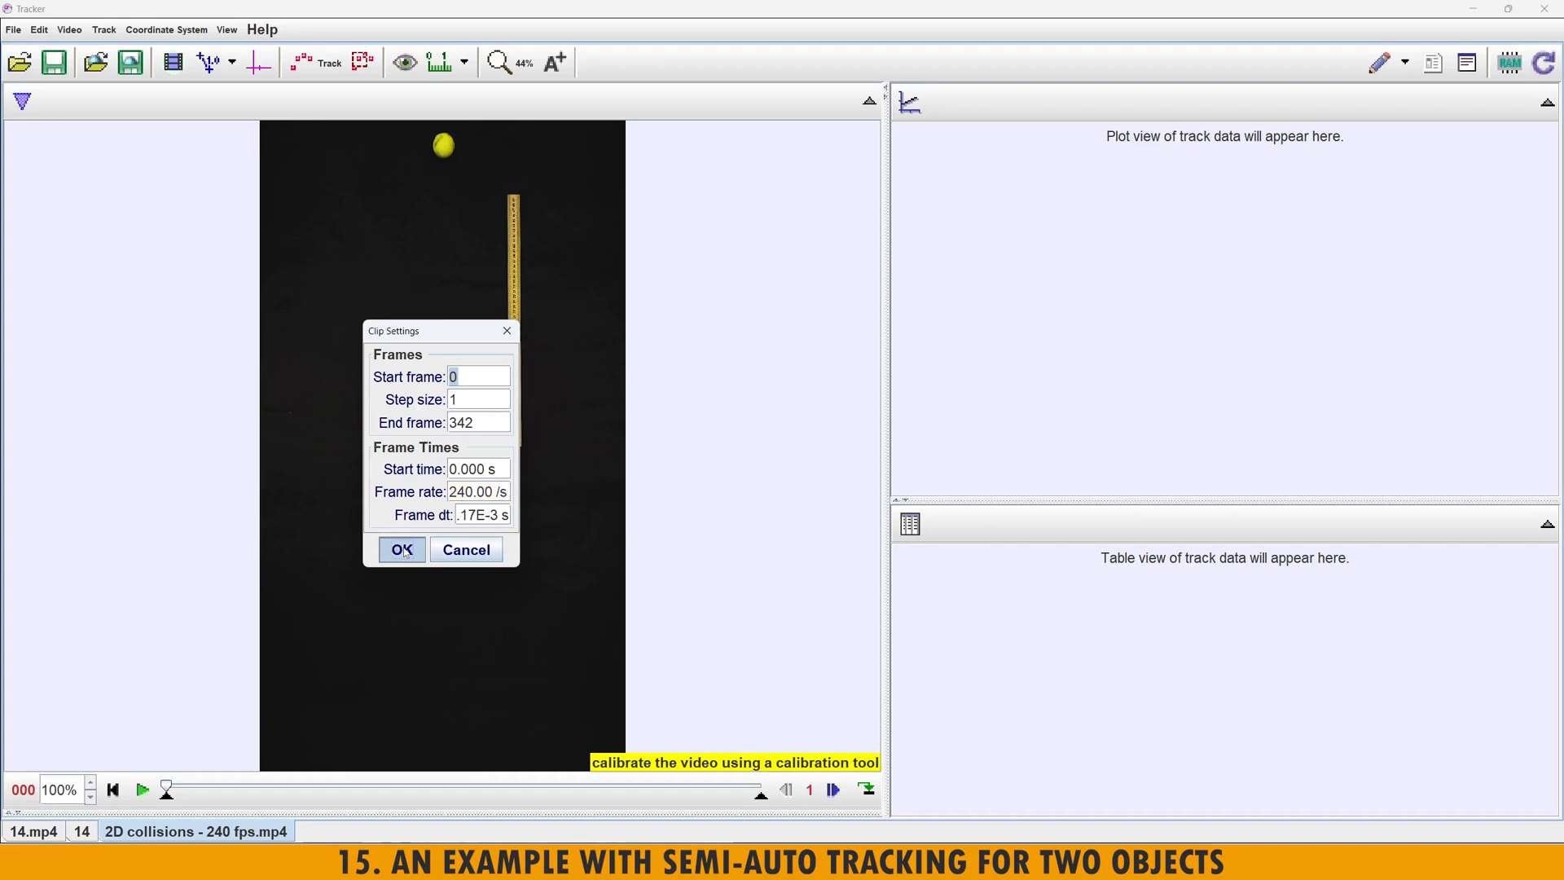
- Add a calibration stick and mark it along the vertical ruler from its upper end to its lower end
{"action": "left_click", "coordinate": [208, 63]}
{"action": "mouse_move", "coordinate": [216, 93]}
{"action": "left_click", "coordinate": [268, 93]}
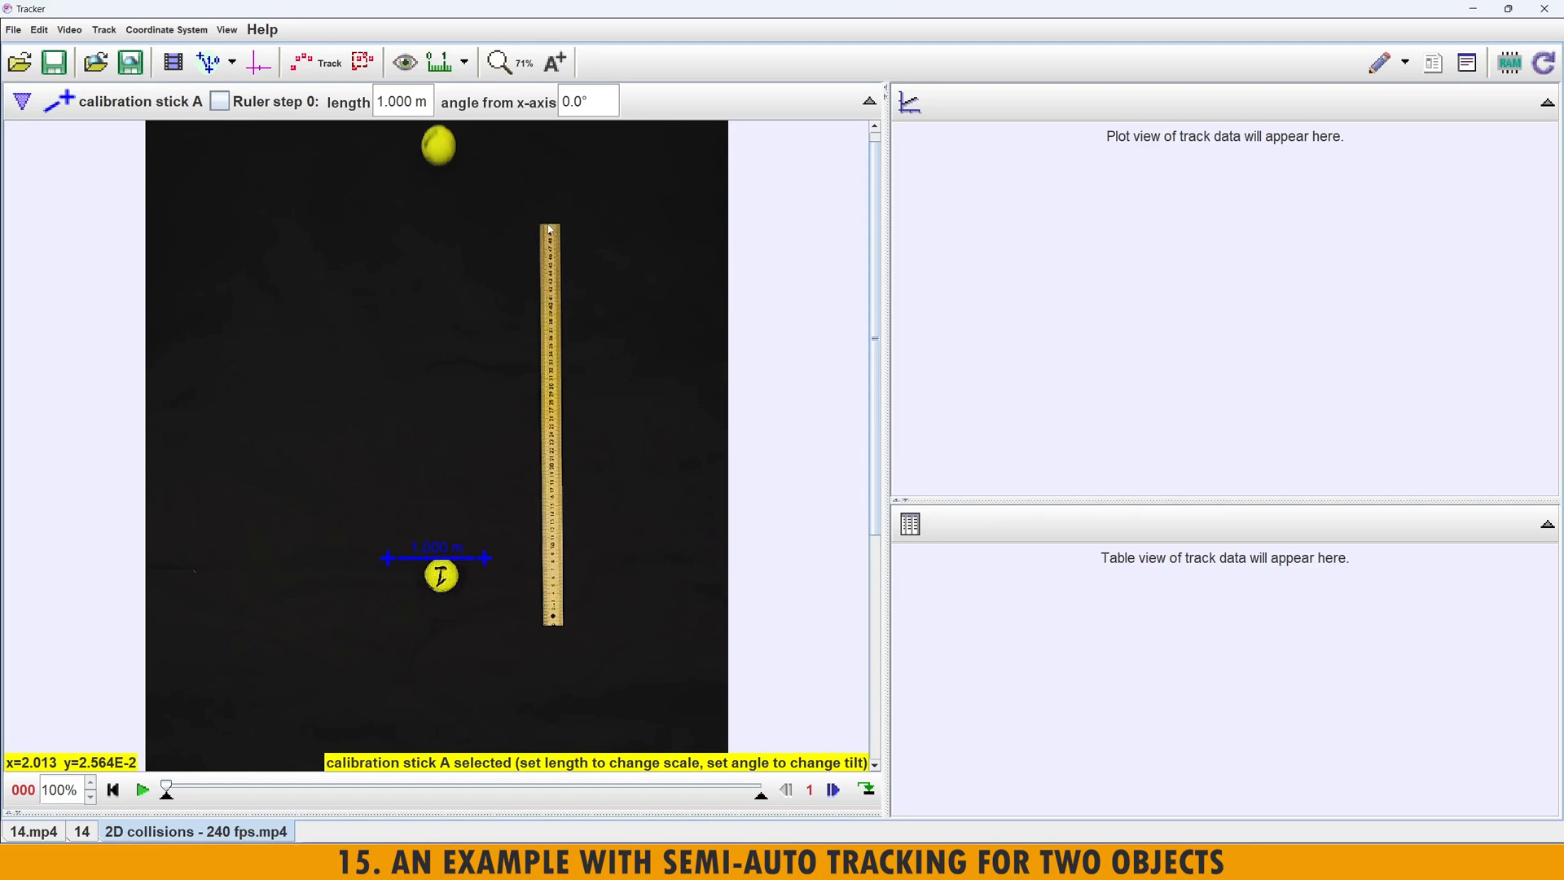
{"action": "left_click_drag", "start_coordinate": [553, 223], "coordinate": [552, 626]}
- Fine-tune both ends of the calibration stick to sit centred on the ruler's two end edges, at about -89.5°
{"action": "scroll", "coordinate": [596, 654], "scroll_direction": "up", "scroll_amount": 5}
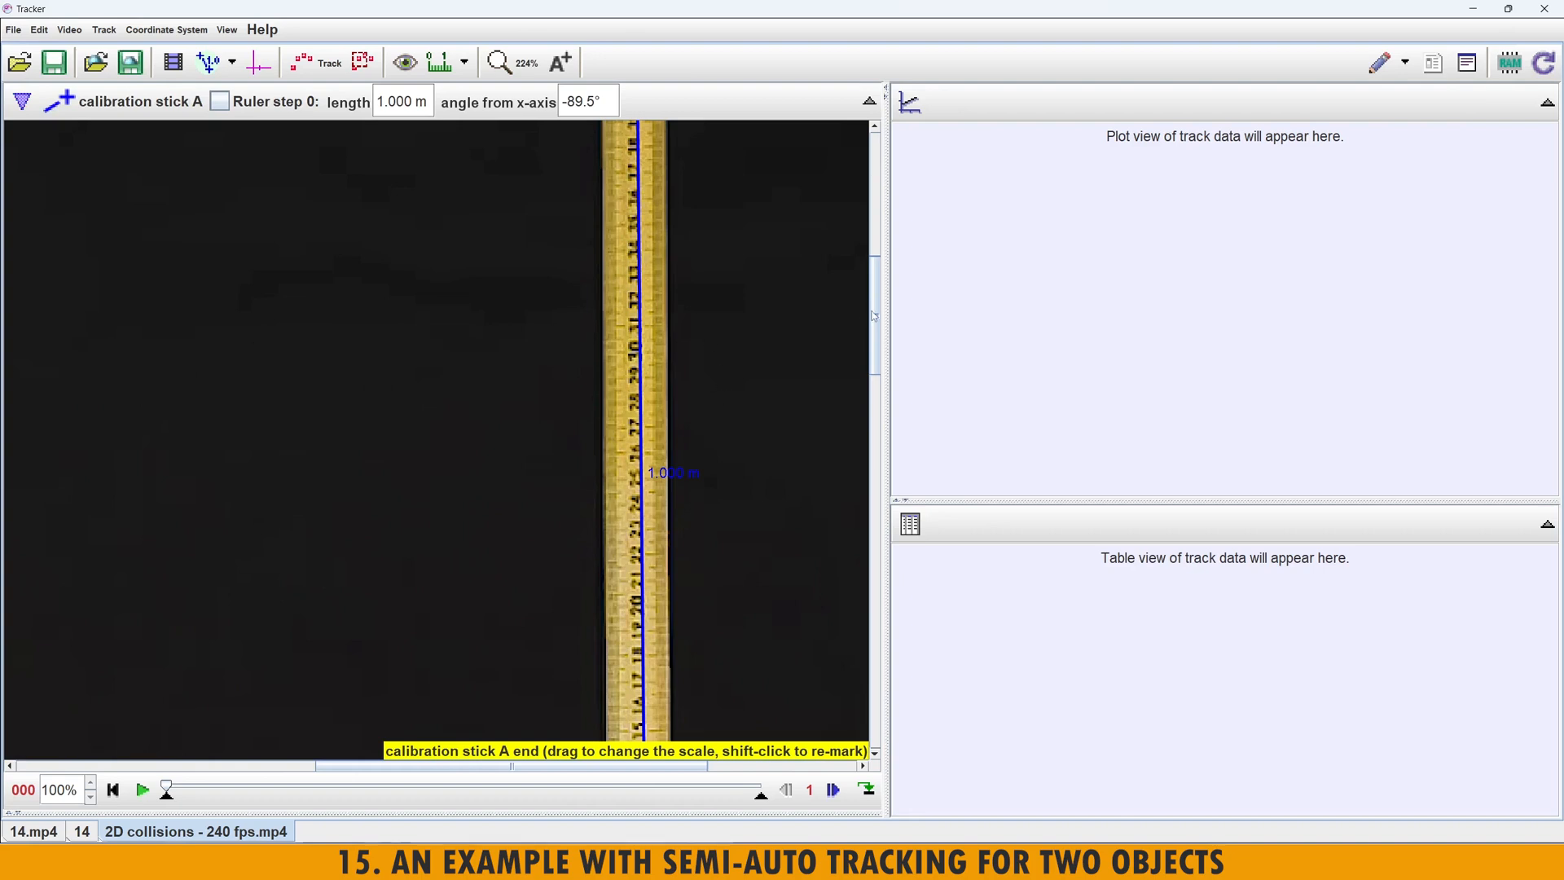
{"action": "left_click_drag", "start_coordinate": [873, 316], "coordinate": [857, 414]}
{"action": "left_click_drag", "start_coordinate": [646, 564], "coordinate": [642, 563]}
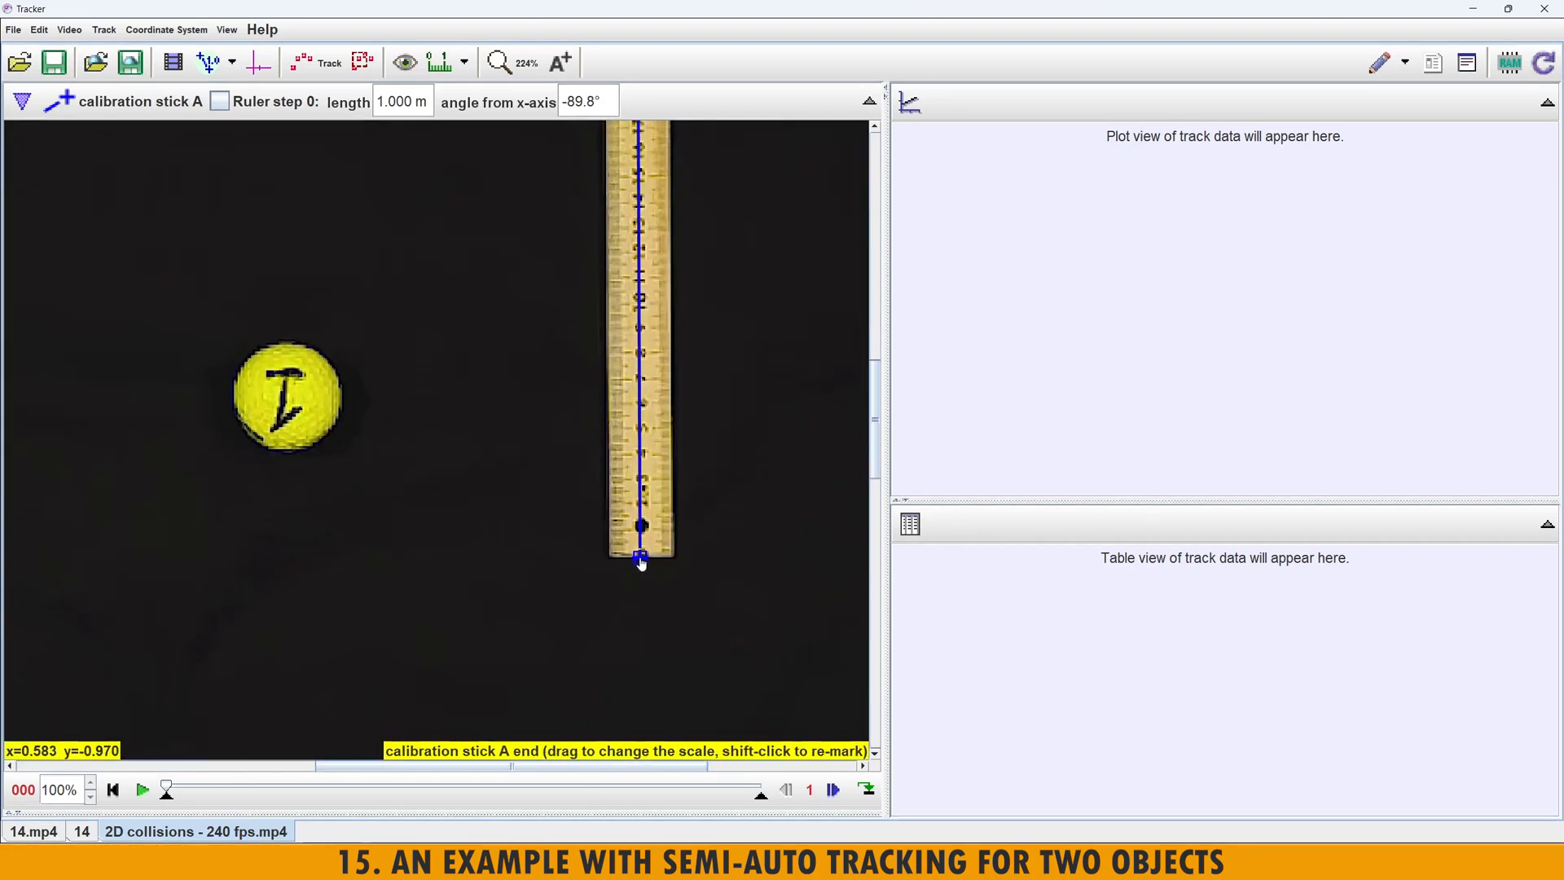
{"action": "left_click_drag", "start_coordinate": [874, 459], "coordinate": [873, 232]}
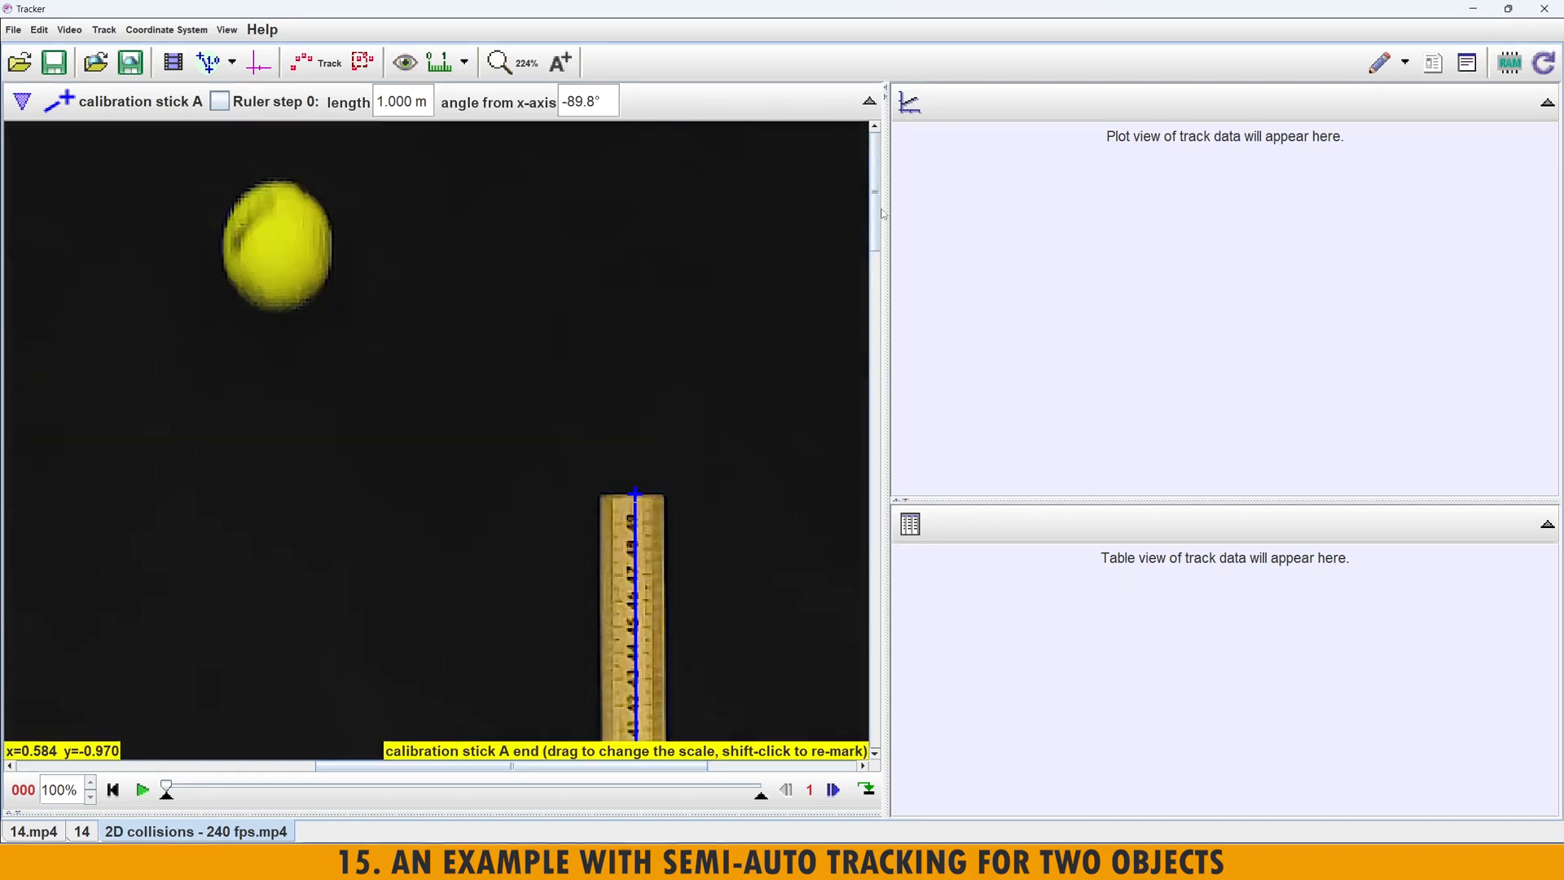
{"action": "left_click_drag", "start_coordinate": [635, 497], "coordinate": [630, 495]}
{"action": "scroll", "coordinate": [721, 478], "scroll_direction": "down", "scroll_amount": 5}
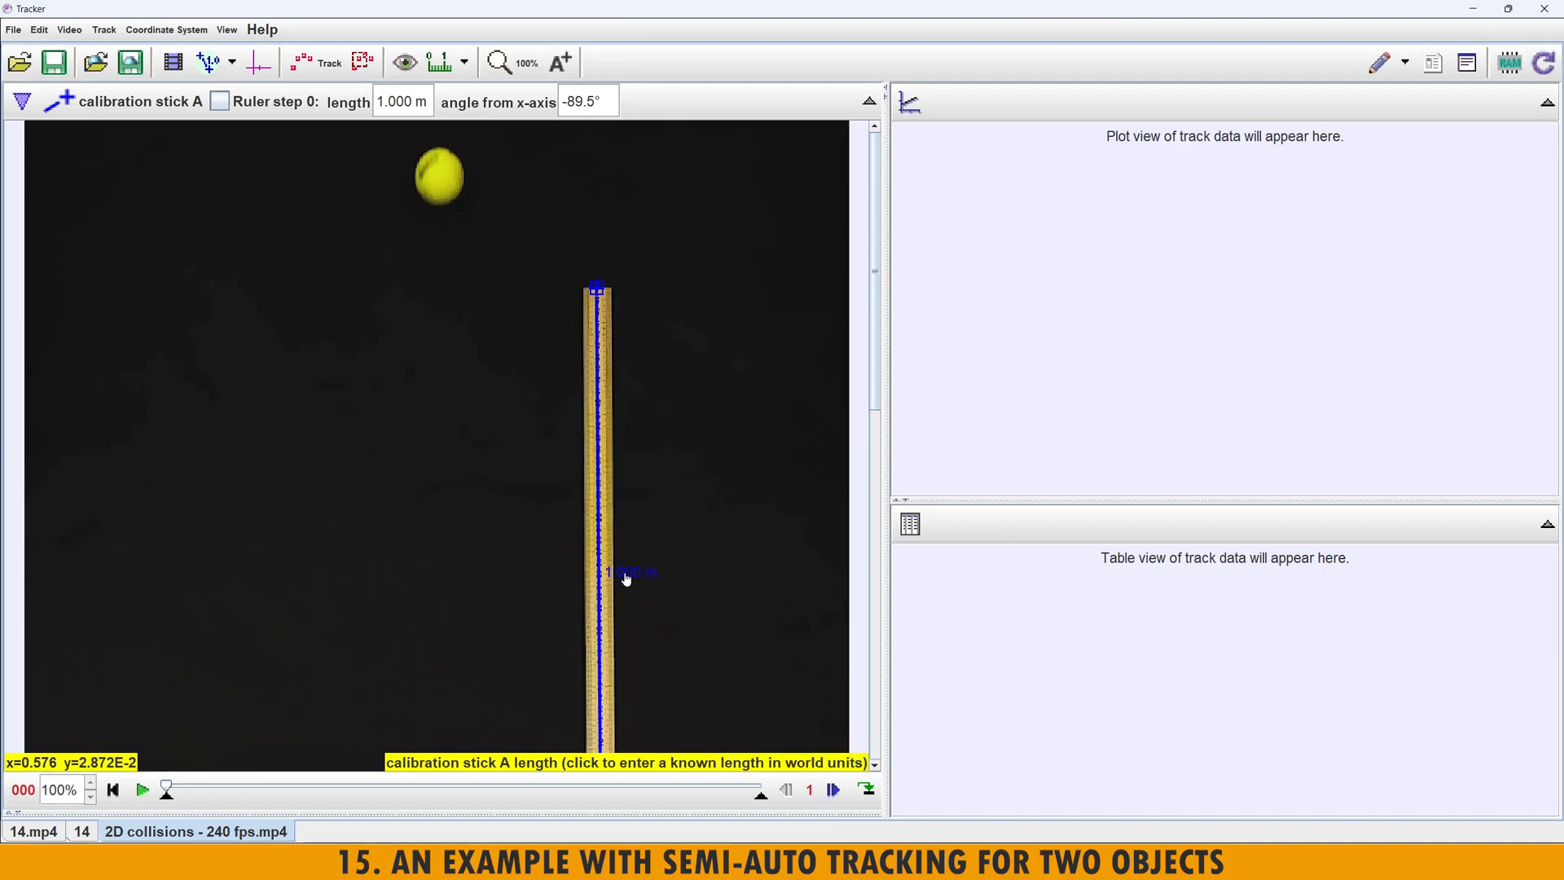
- Set the calibration stick's length to 0.5 m
{"action": "left_click", "coordinate": [626, 575]}
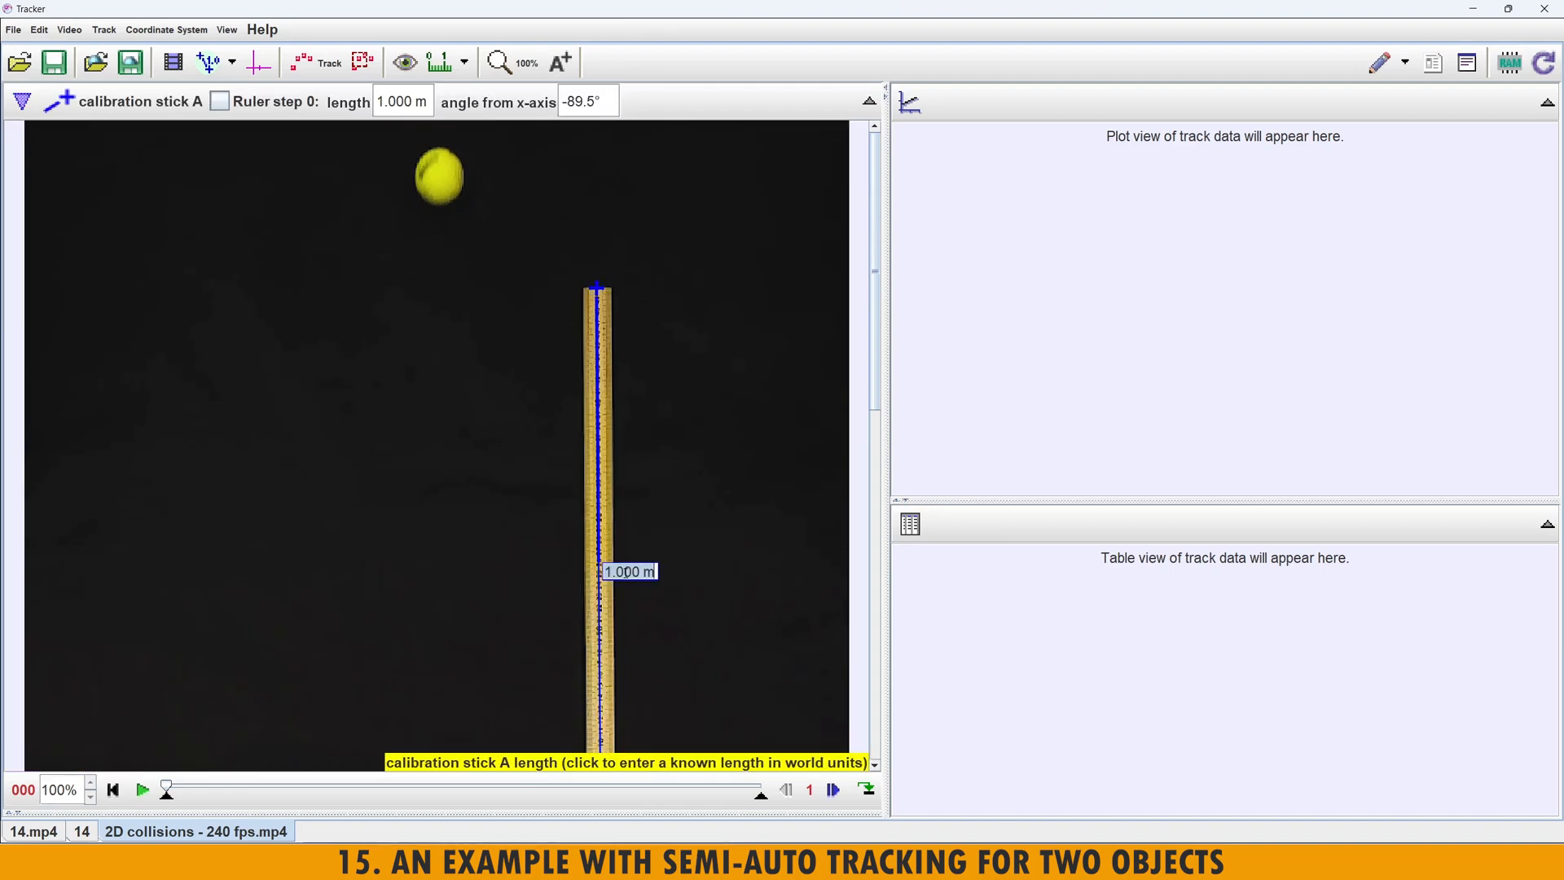
{"action": "type", "text": "0.5"}
{"action": "key", "text": "Return"}
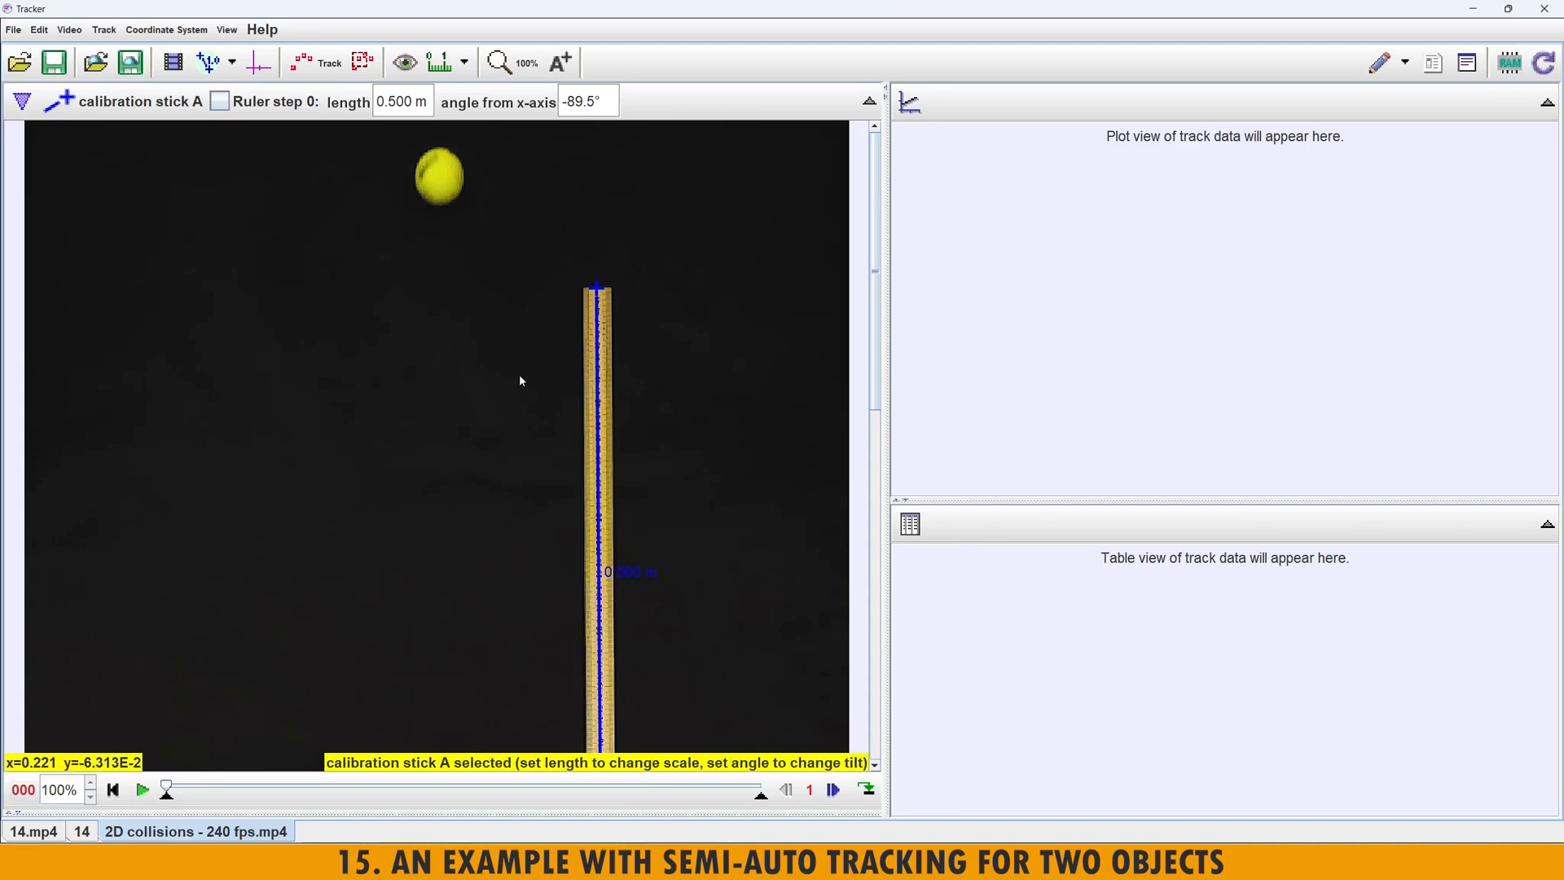
- Create a point mass track and name it ball 1
{"action": "scroll", "coordinate": [522, 378], "scroll_direction": "down", "scroll_amount": 4}
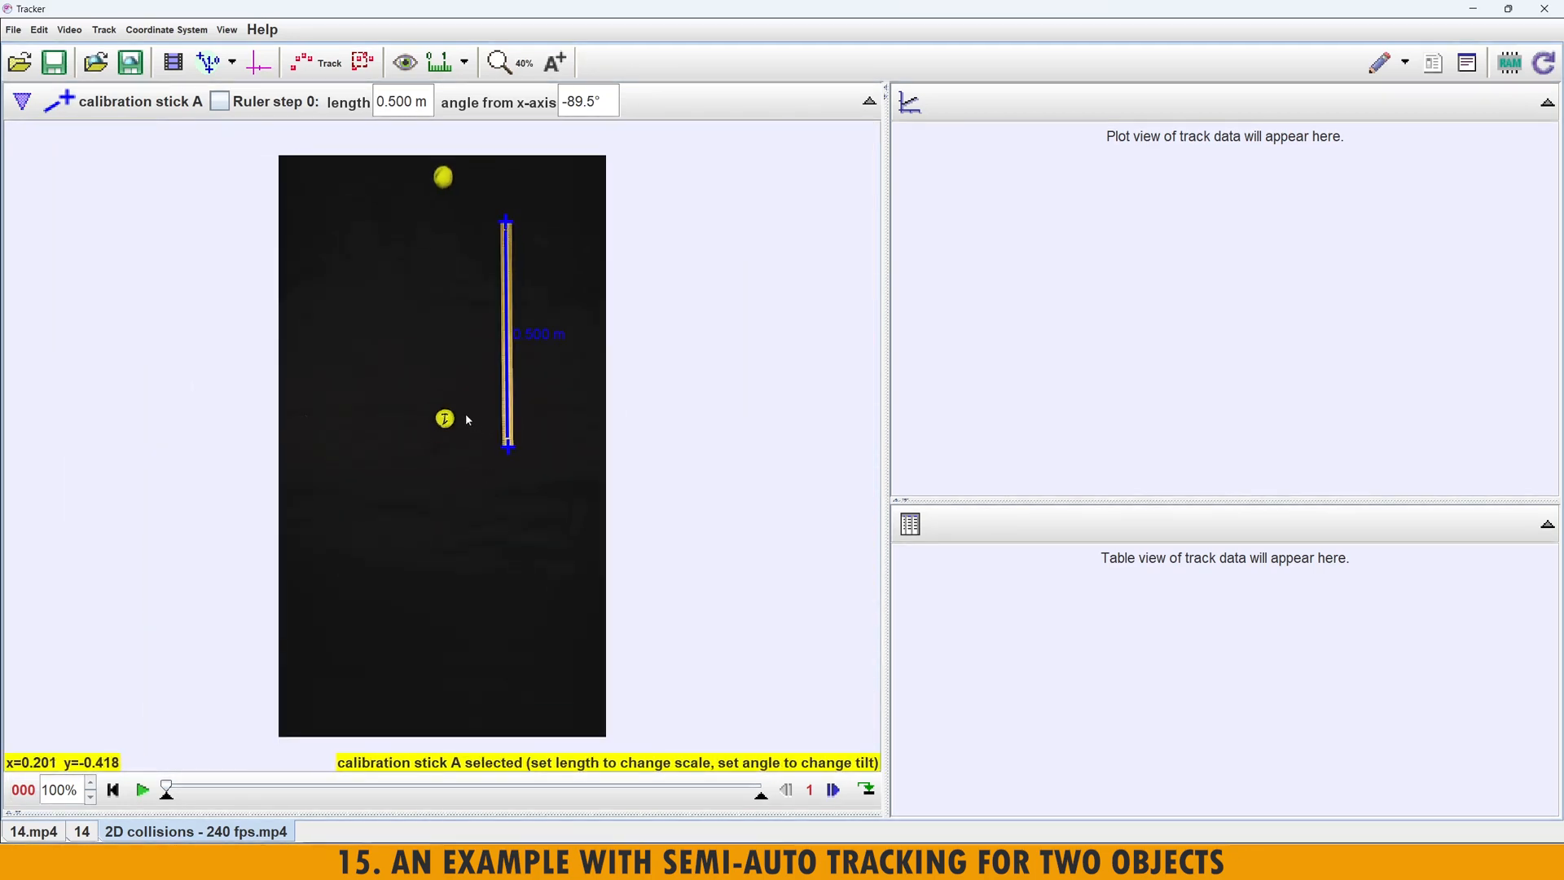
{"action": "scroll", "coordinate": [466, 347], "scroll_direction": "up", "scroll_amount": 3}
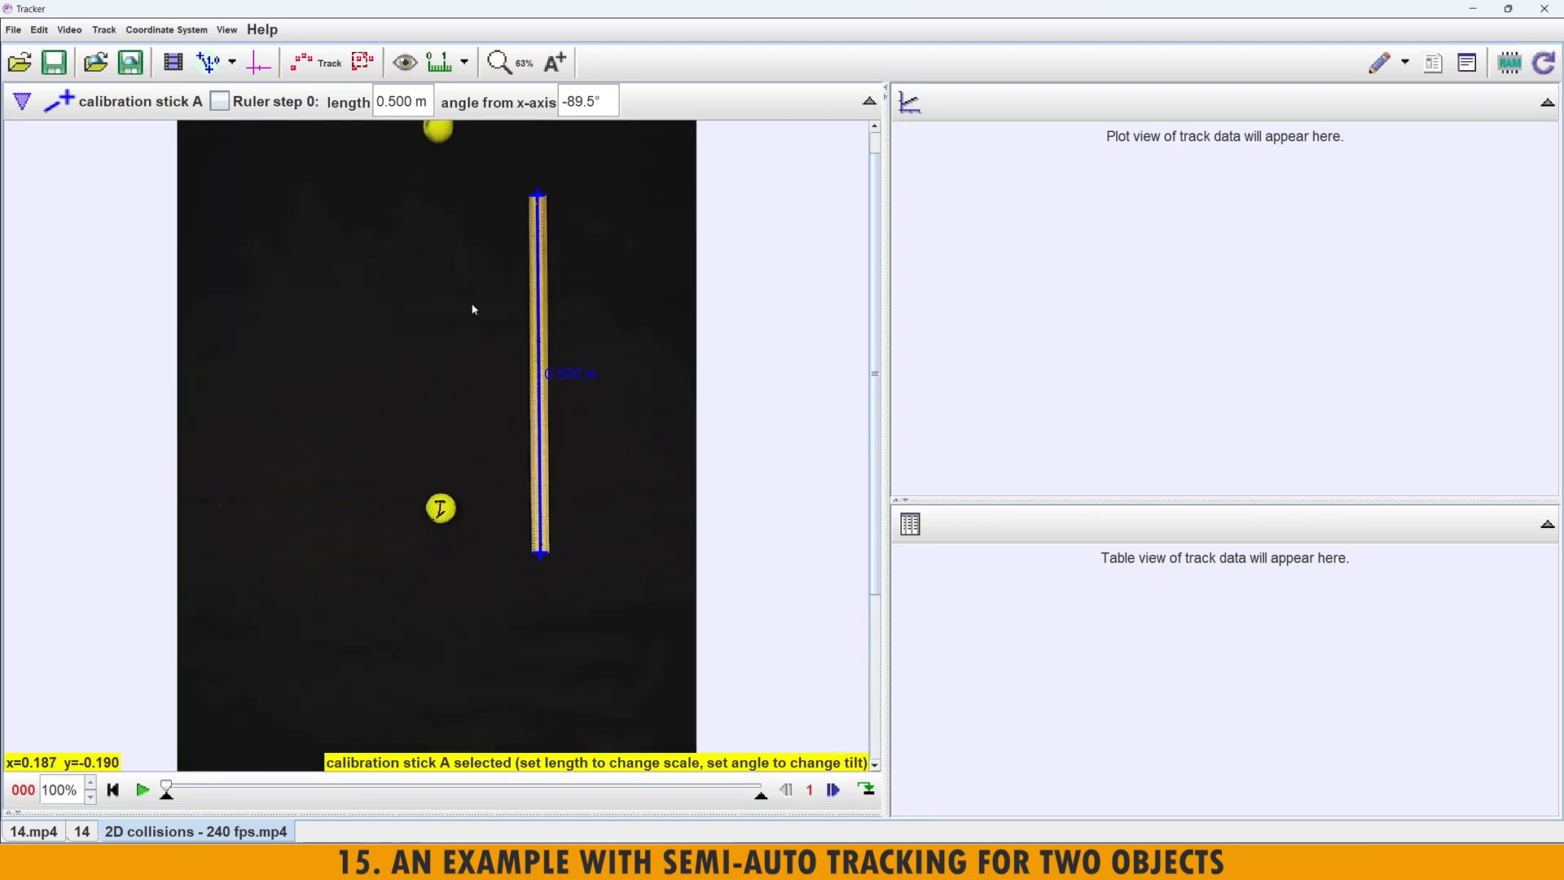
{"action": "left_click_drag", "start_coordinate": [877, 335], "coordinate": [877, 298]}
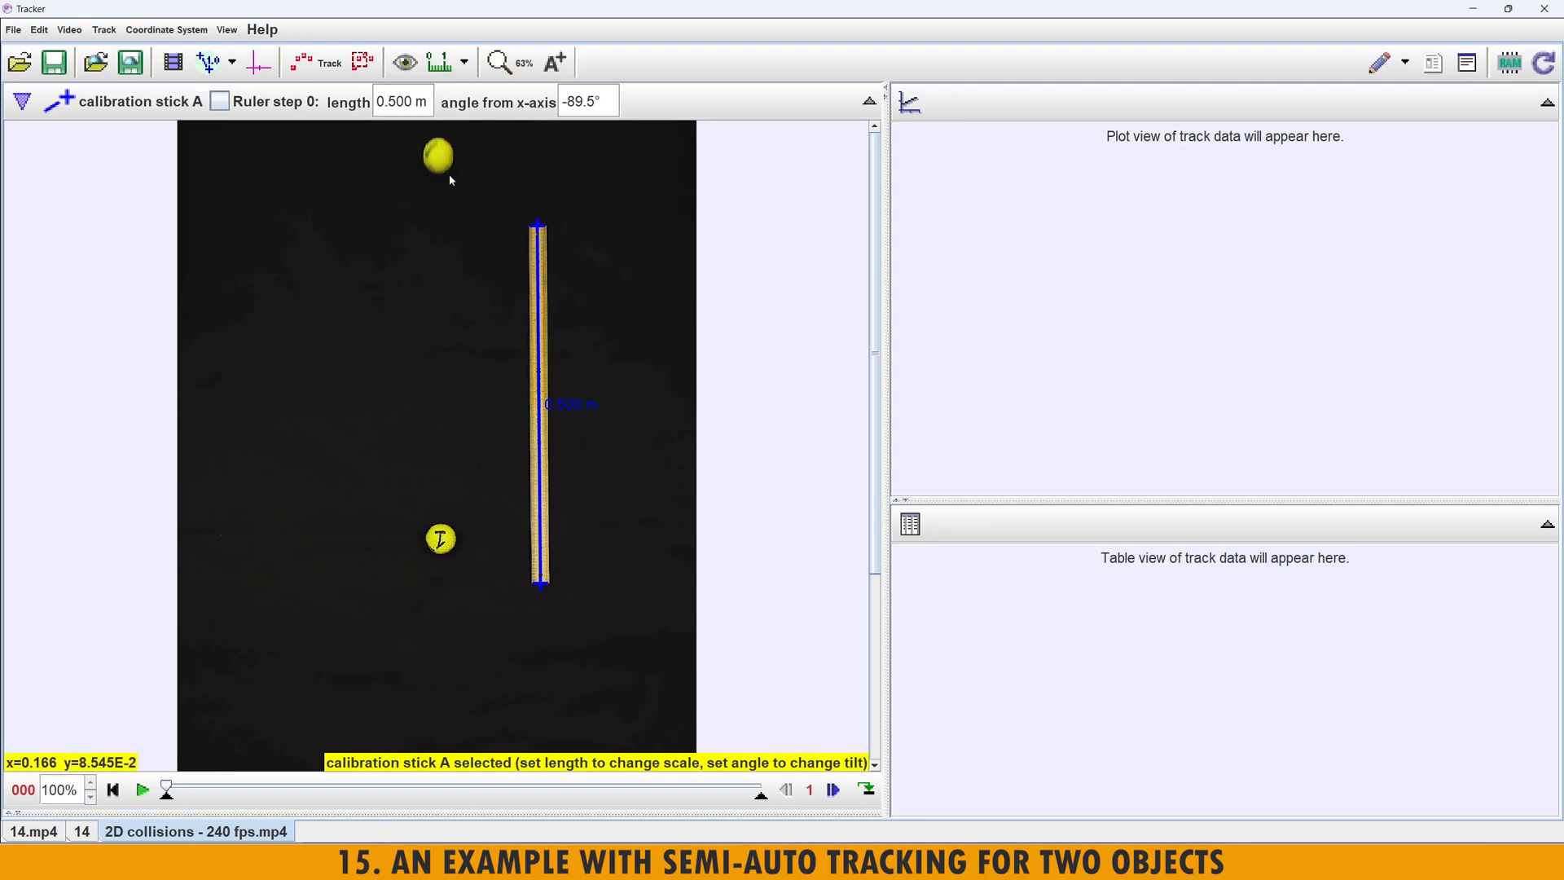
{"action": "left_click", "coordinate": [315, 63]}
{"action": "mouse_move", "coordinate": [313, 117]}
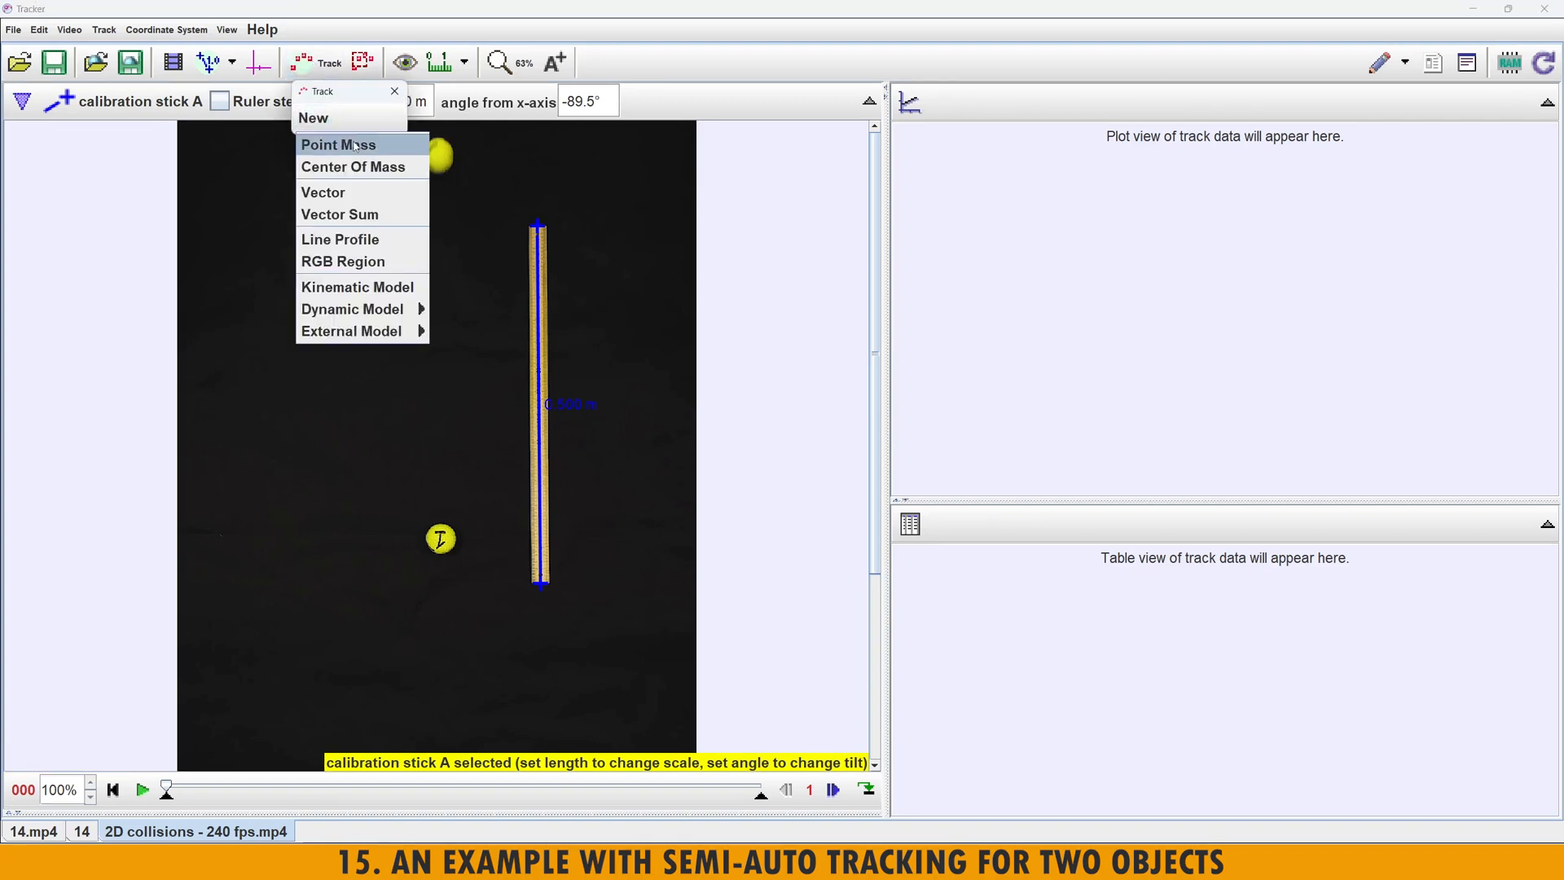
{"action": "left_click", "coordinate": [352, 140]}
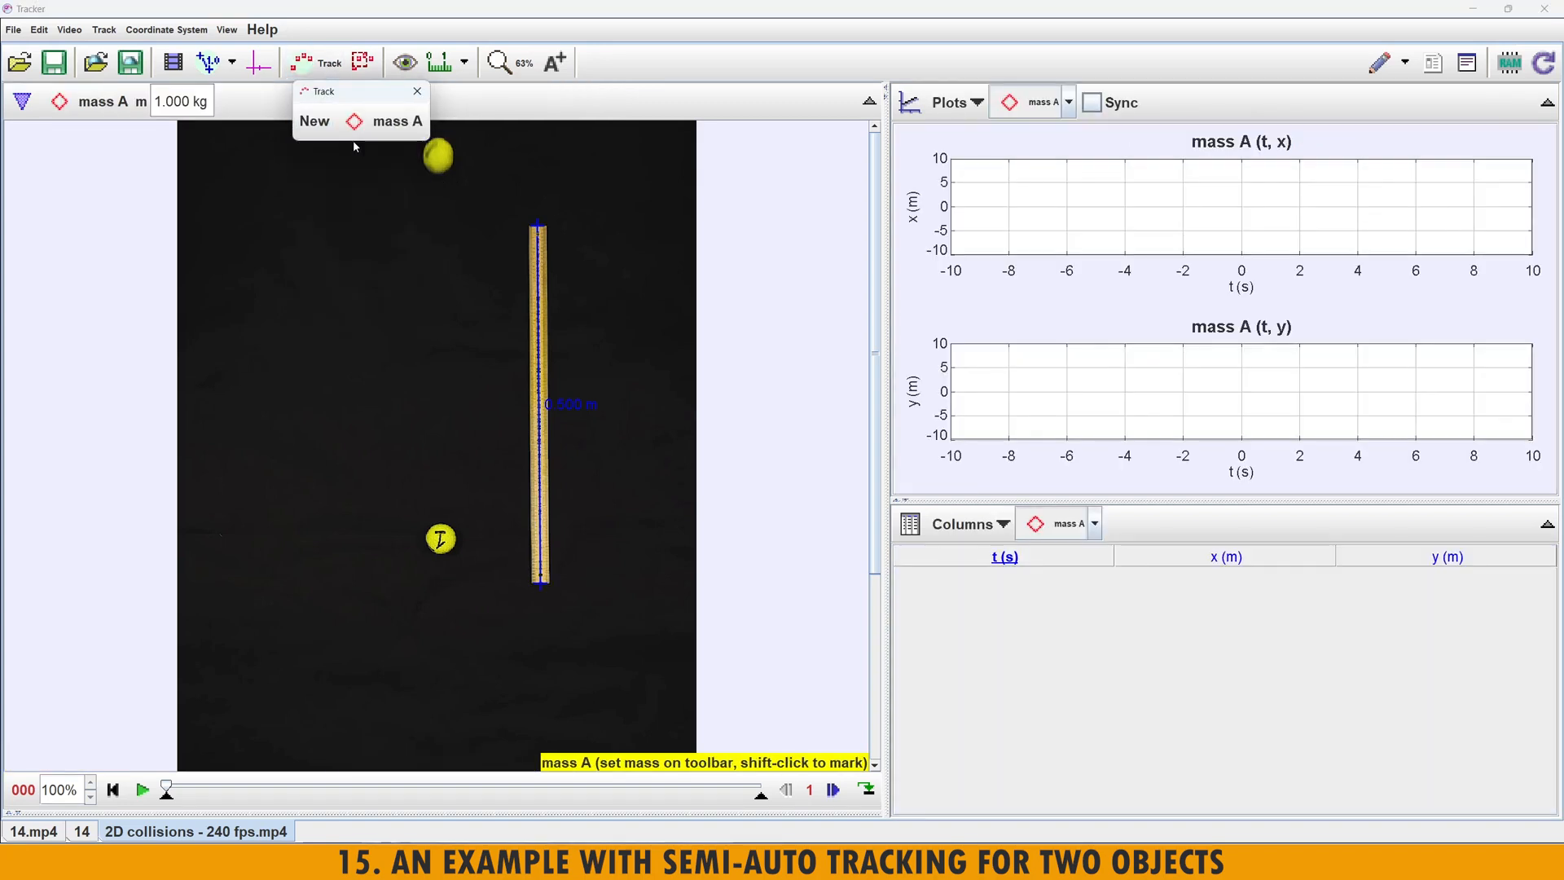
{"action": "left_click", "coordinate": [398, 124]}
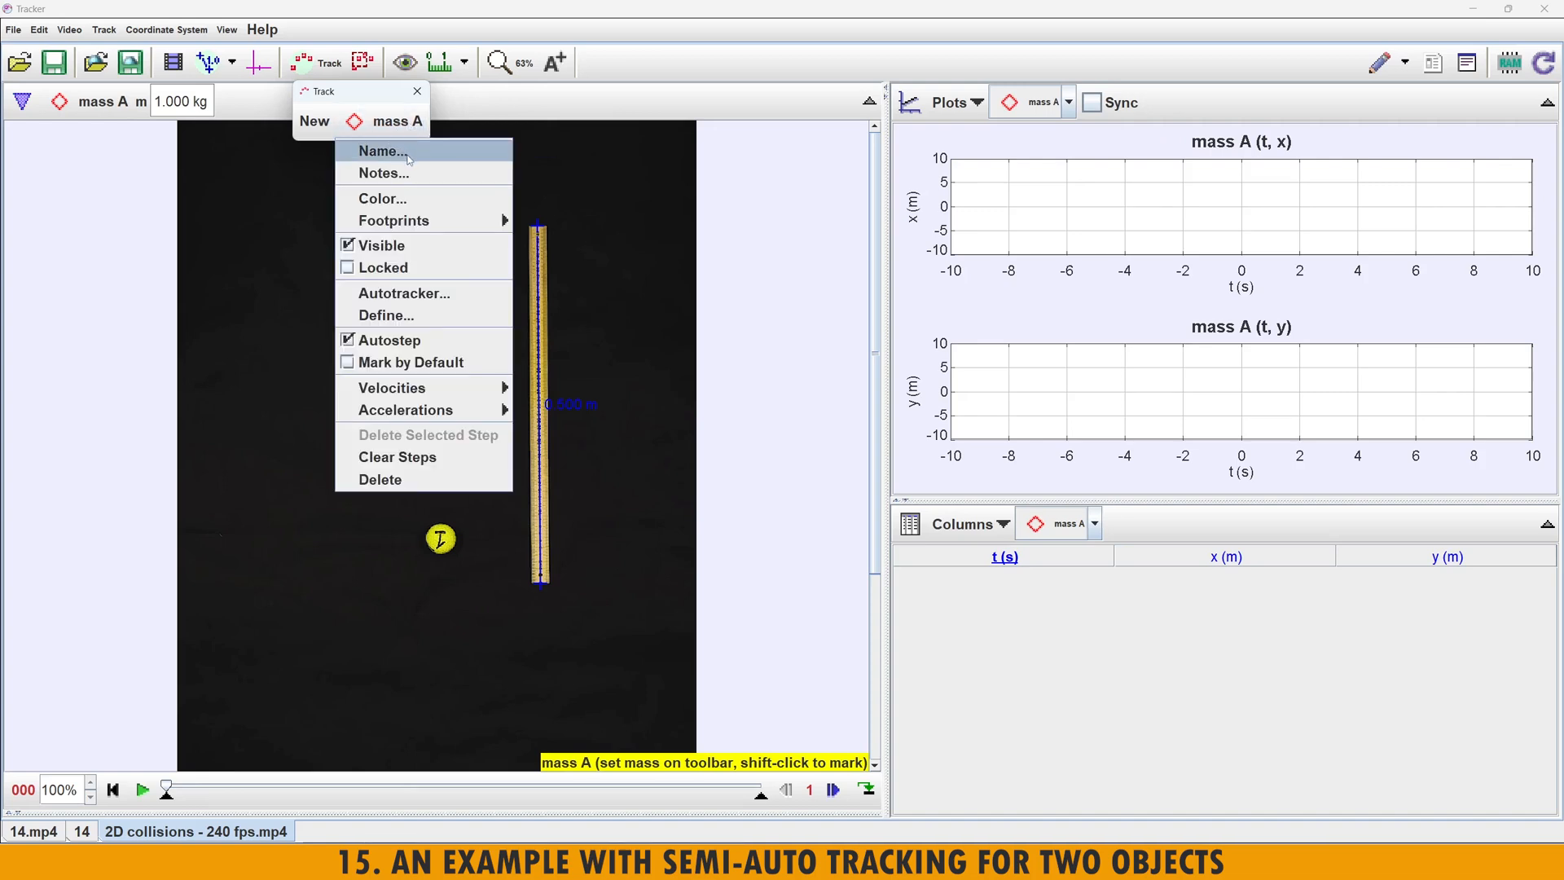
{"action": "left_click", "coordinate": [383, 150]}
{"action": "type", "text": "ball 1"}
{"action": "key", "text": "Return"}
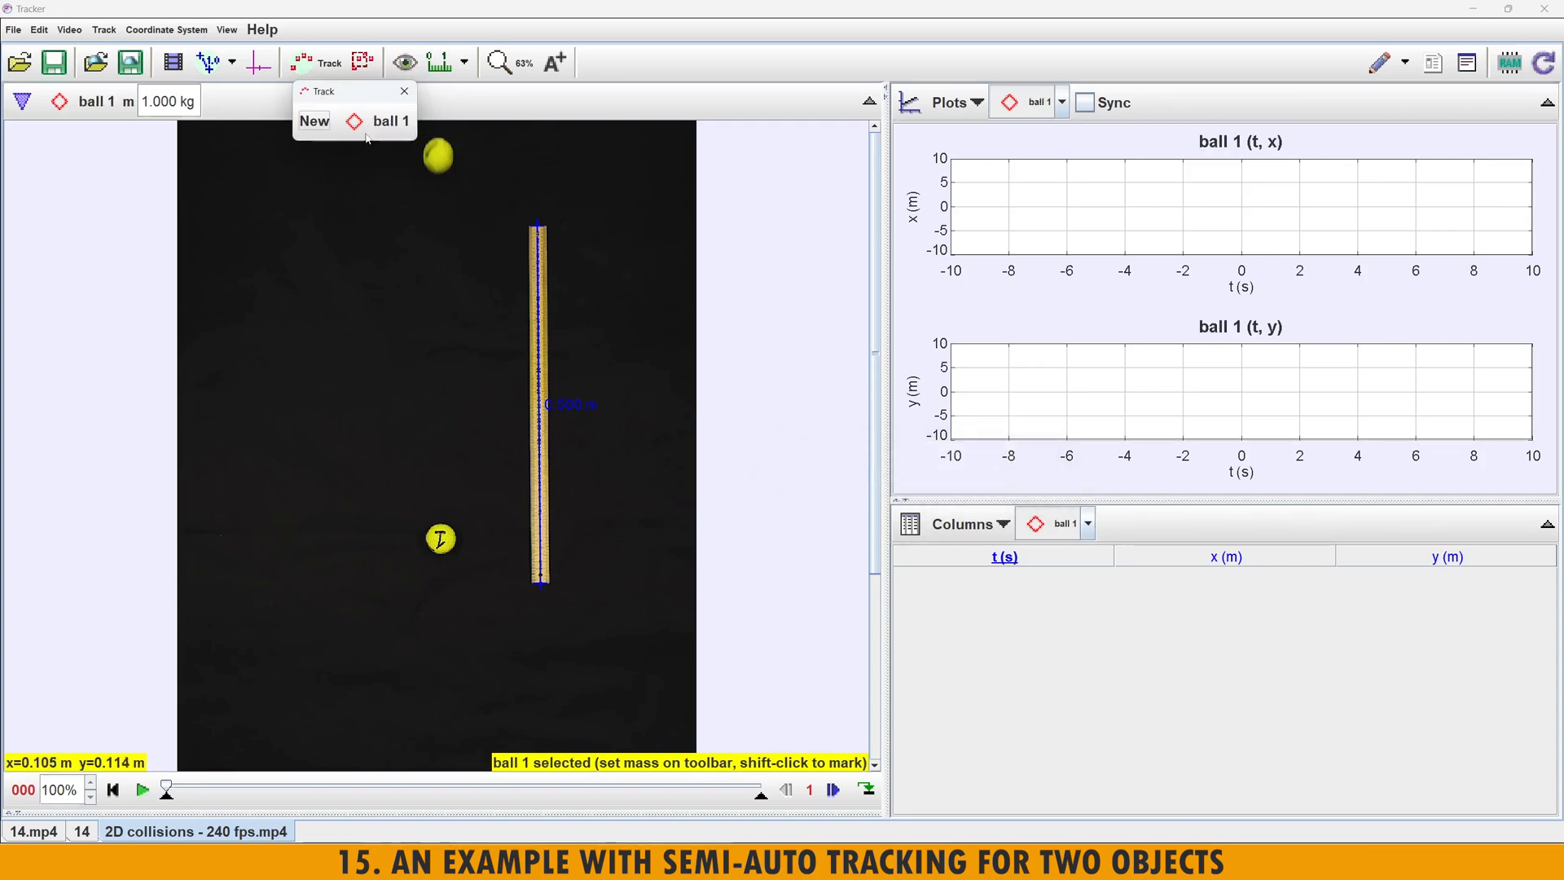
- Create a second point mass track and name it ball 2
{"action": "left_click", "coordinate": [315, 121]}
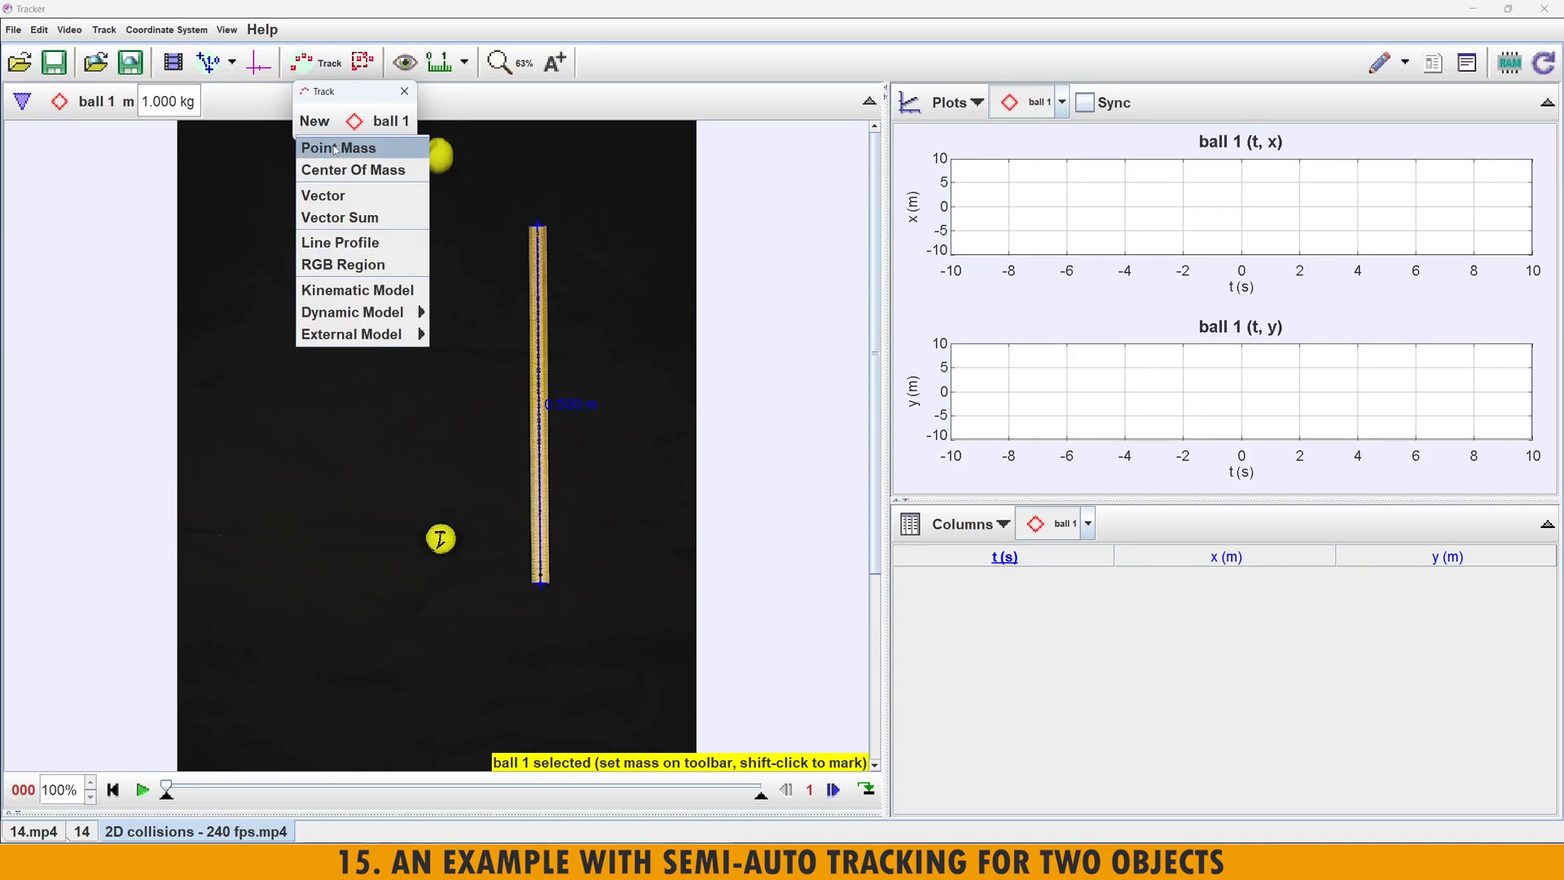
{"action": "left_click", "coordinate": [334, 147]}
{"action": "left_click", "coordinate": [462, 124]}
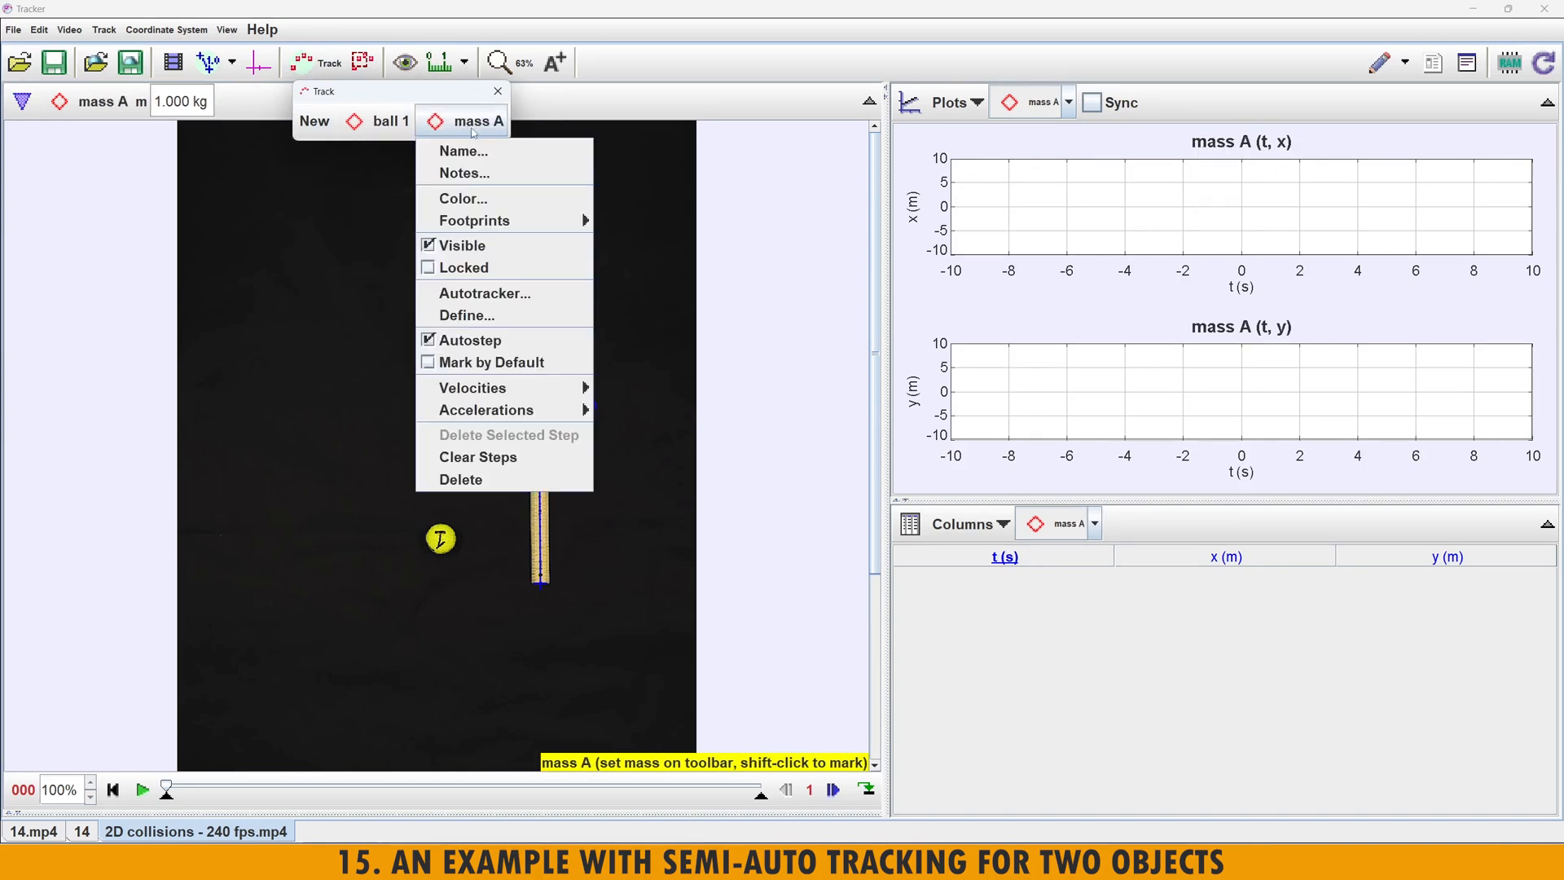
{"action": "left_click", "coordinate": [478, 151]}
{"action": "type", "text": "ball 2"}
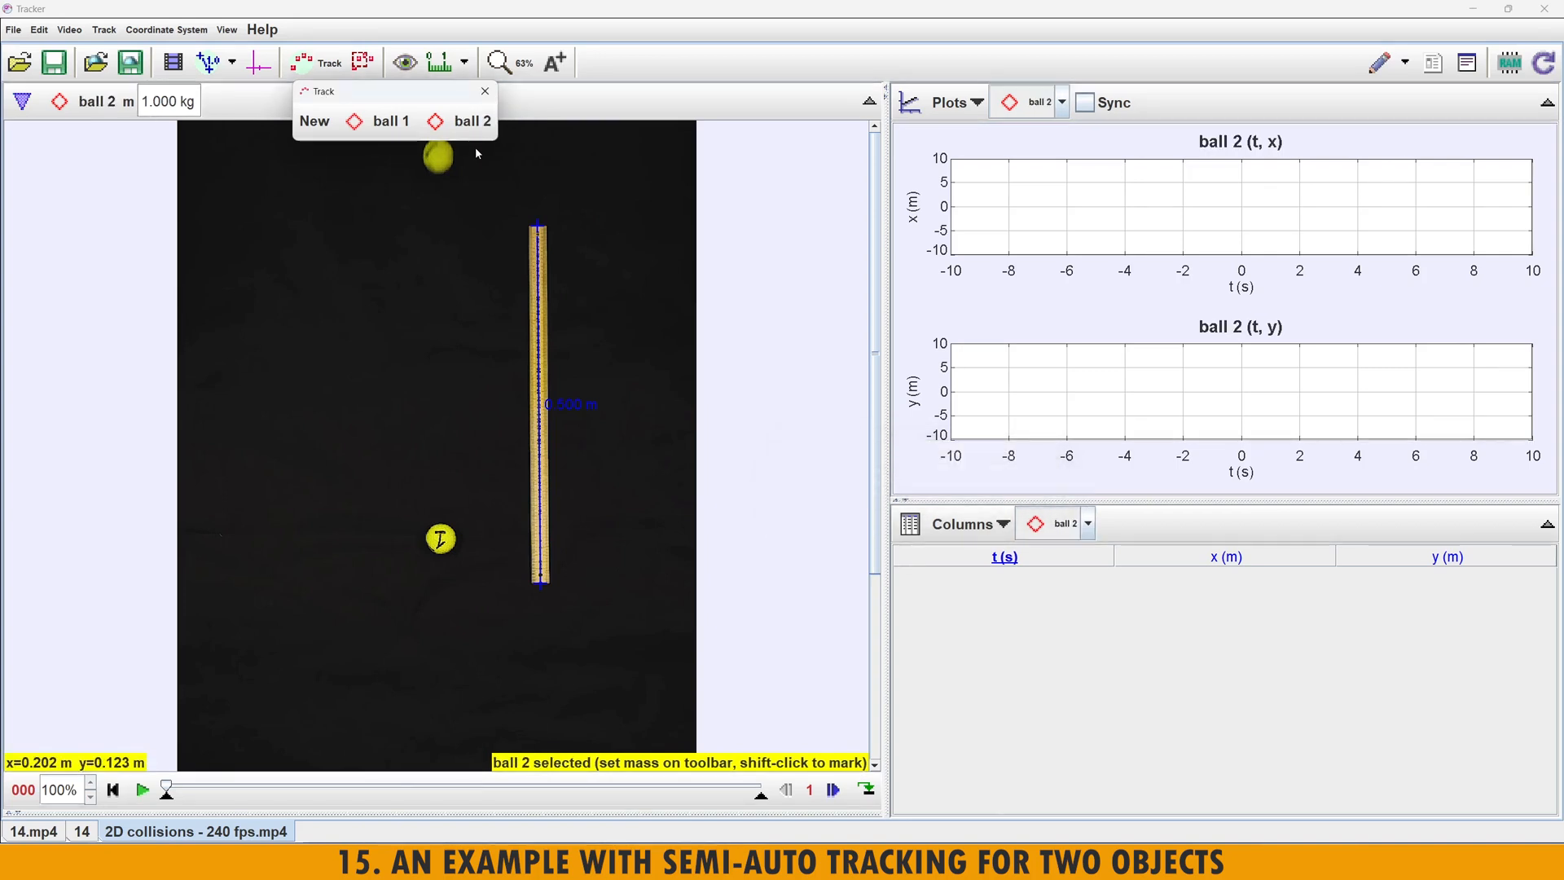
- Change the track color of ball 2 to green and move the track control clear of the upper ball
{"action": "left_click", "coordinate": [457, 124]}
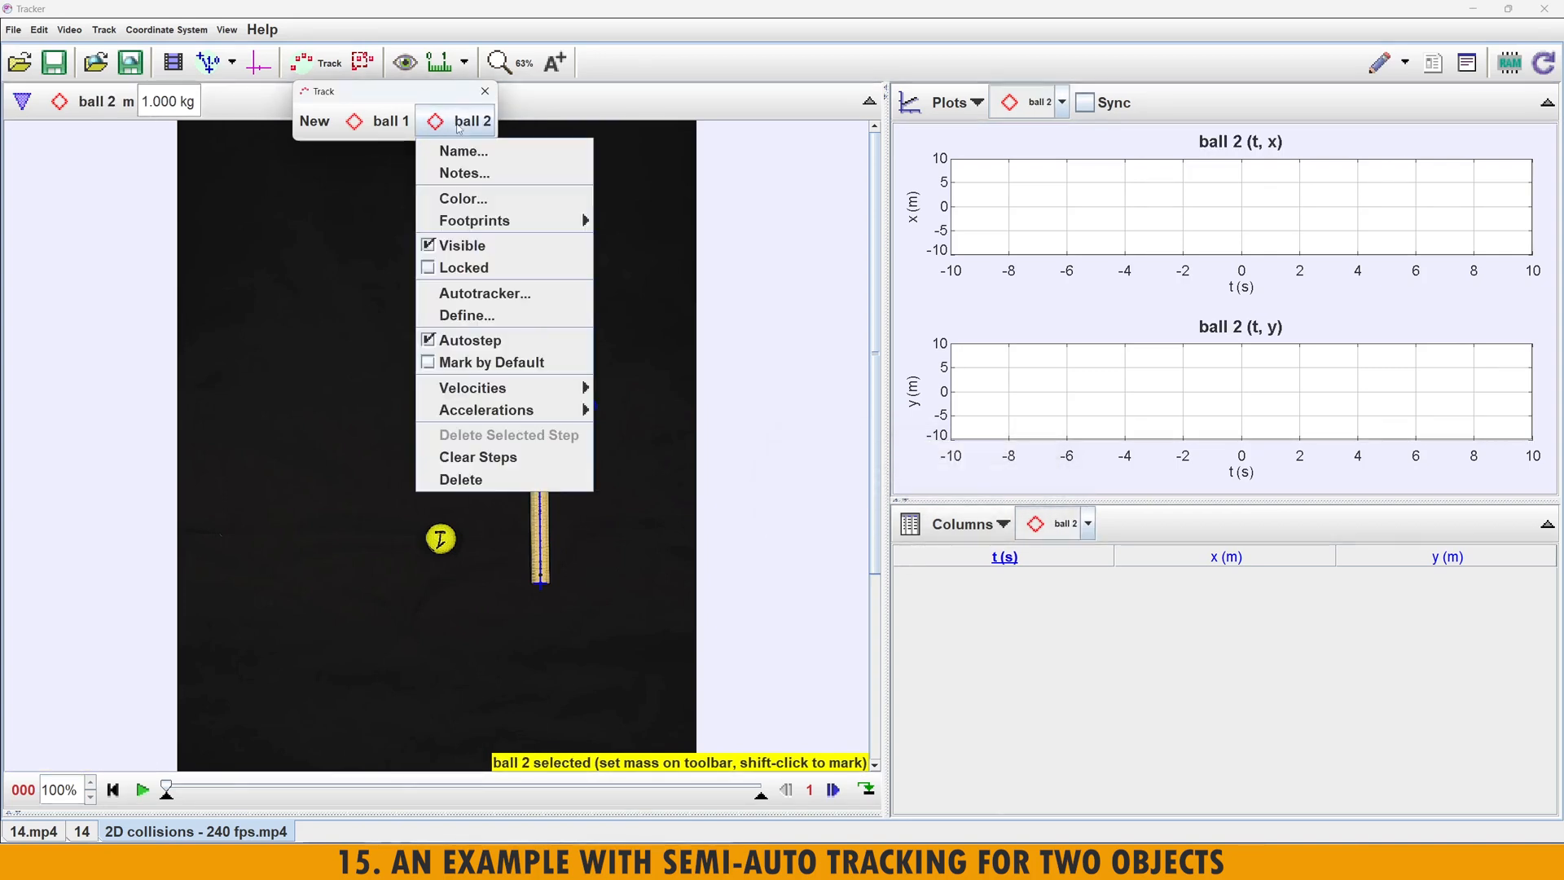
{"action": "left_click", "coordinate": [464, 198]}
{"action": "left_click", "coordinate": [844, 378]}
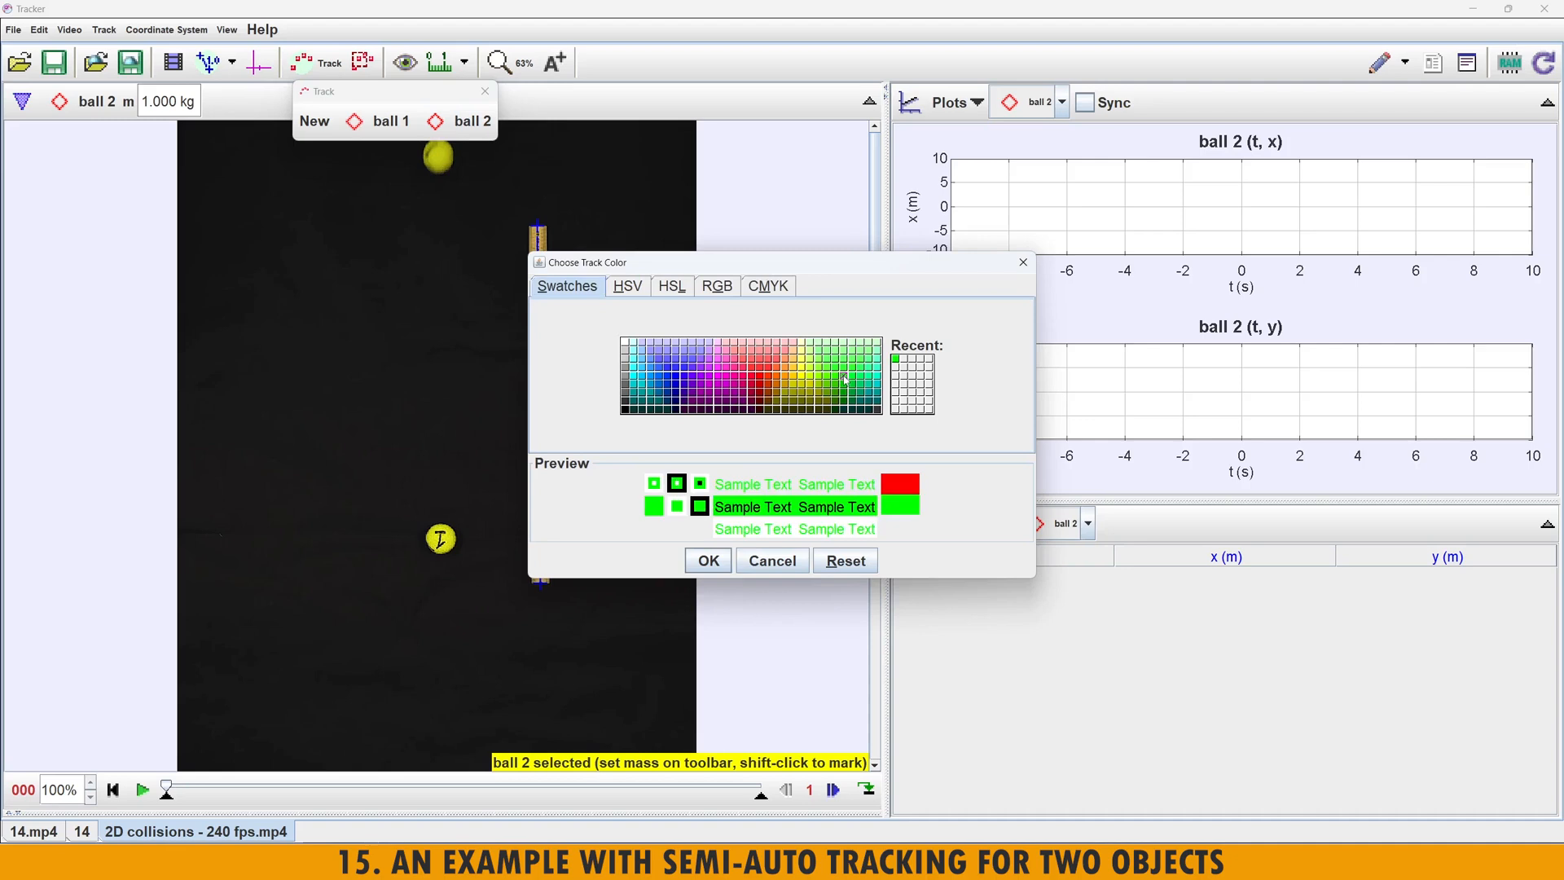
{"action": "left_click", "coordinate": [709, 561]}
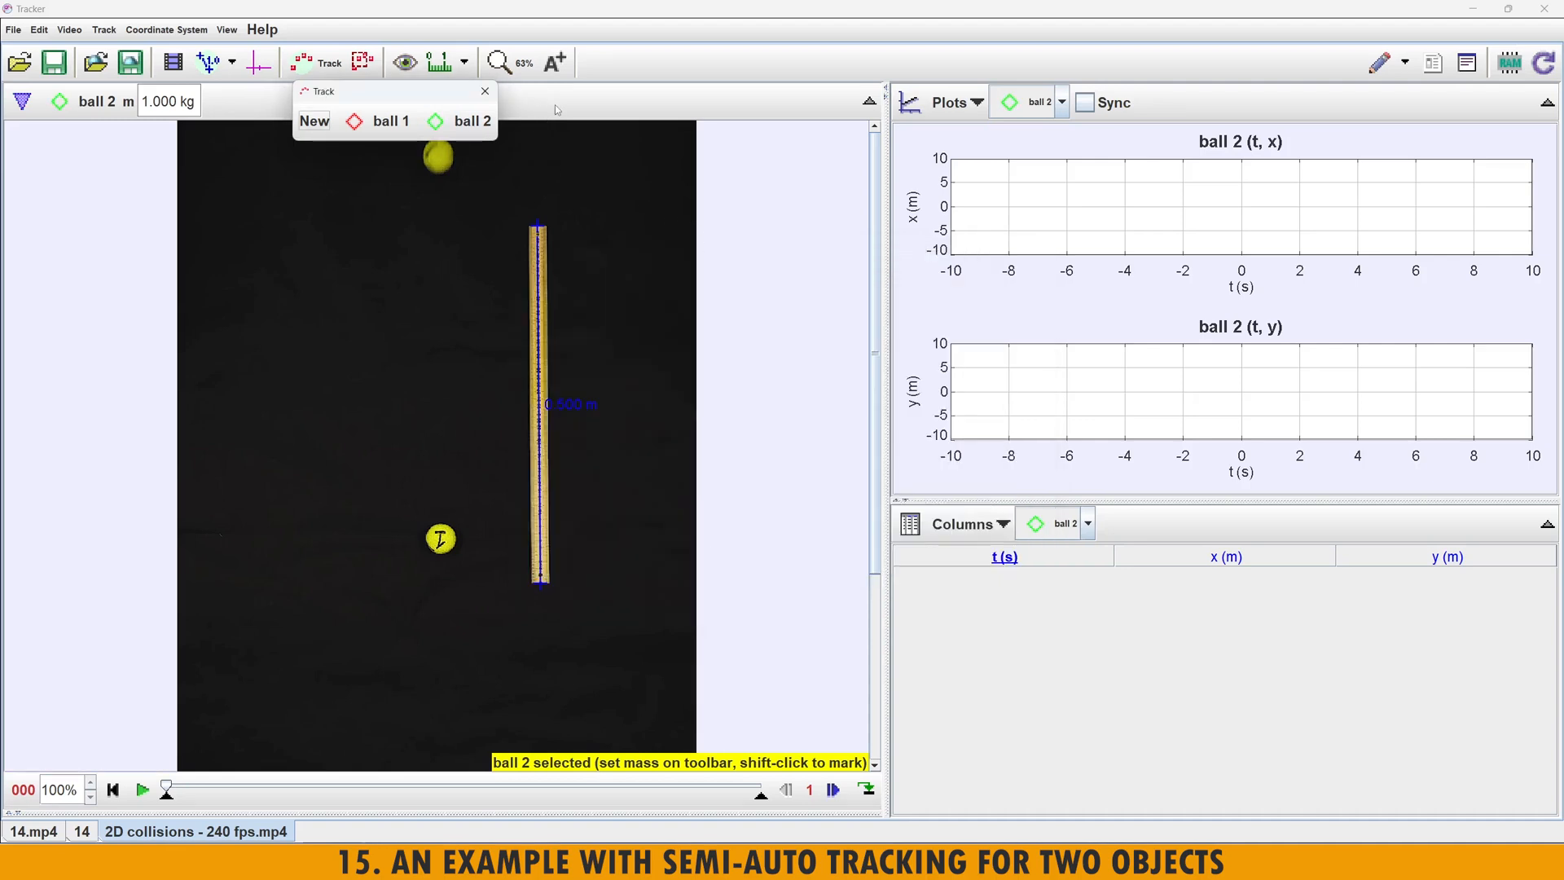
{"action": "left_click_drag", "start_coordinate": [419, 93], "coordinate": [144, 145]}
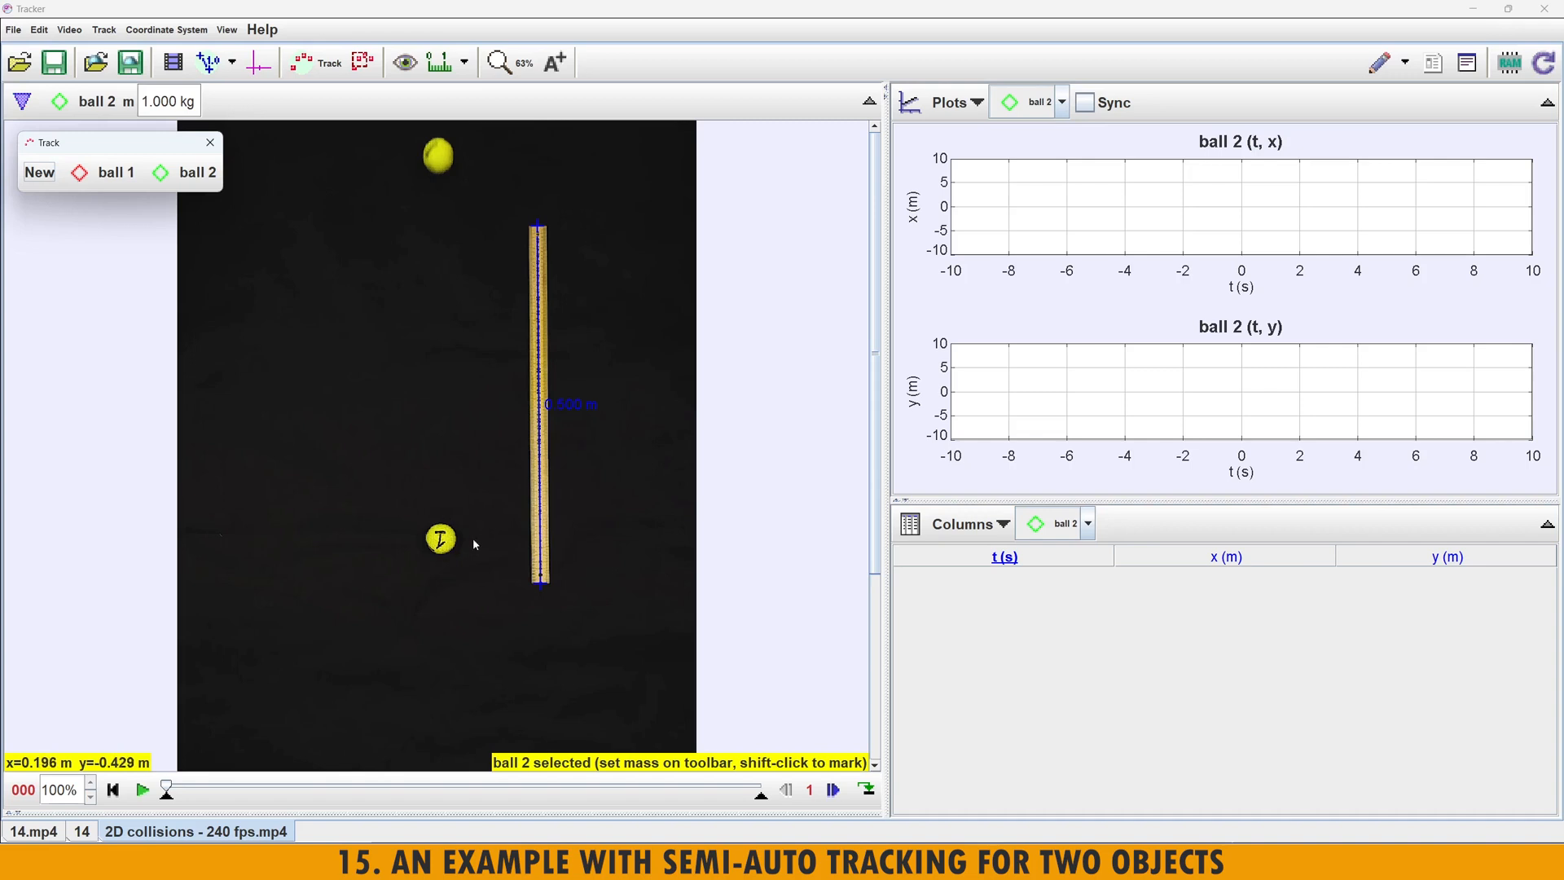
- Start the Autotracker for ball 2 and mark a key frame at the center of the upper ball in frame 0
{"action": "left_click", "coordinate": [203, 176]}
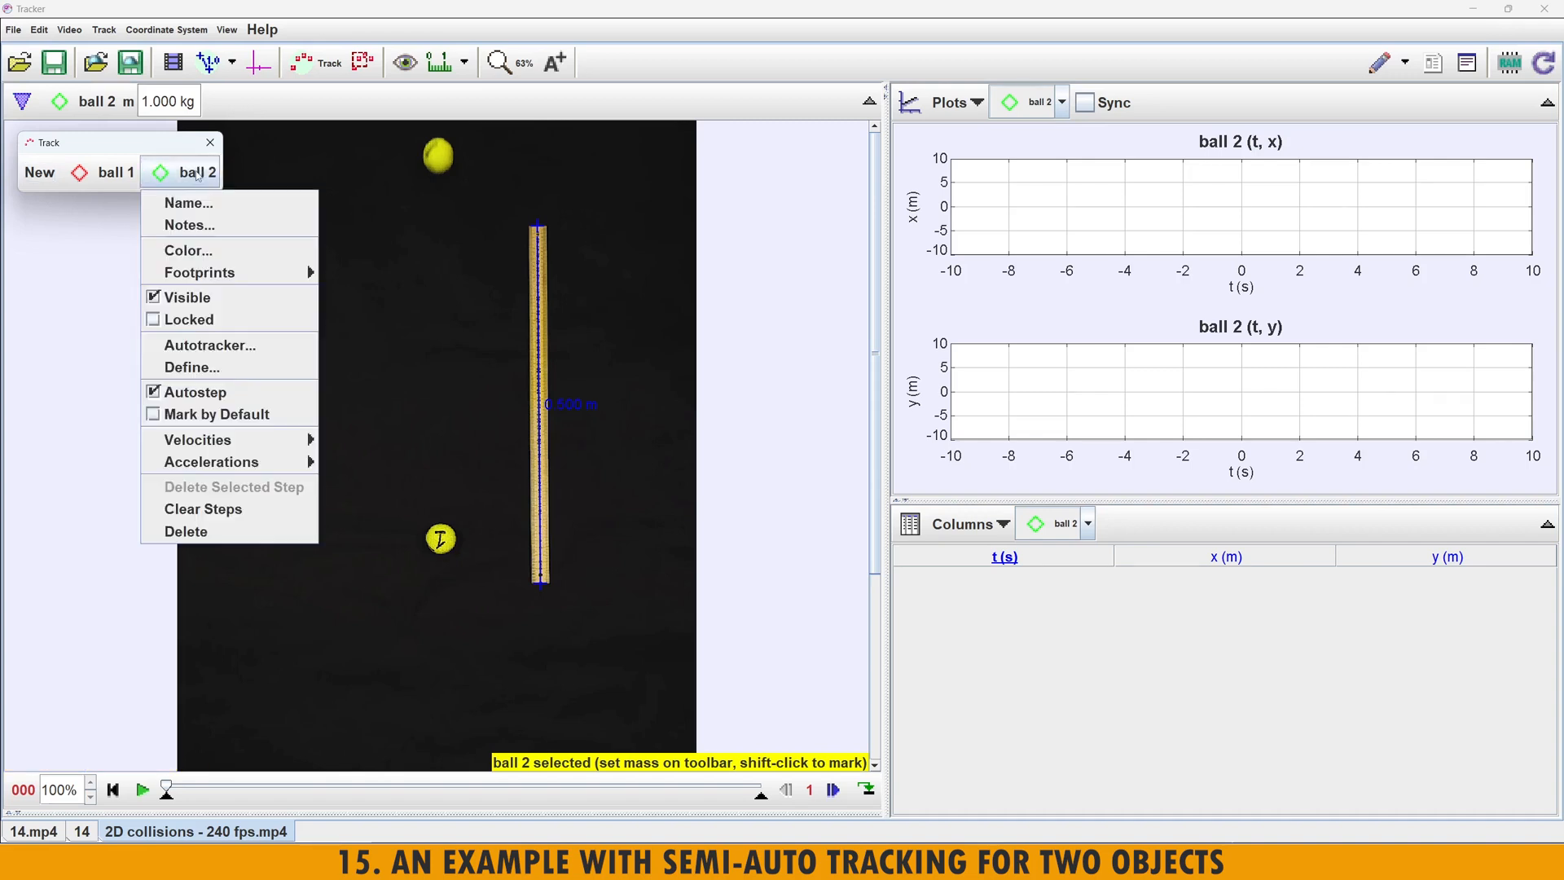
{"action": "left_click", "coordinate": [227, 351]}
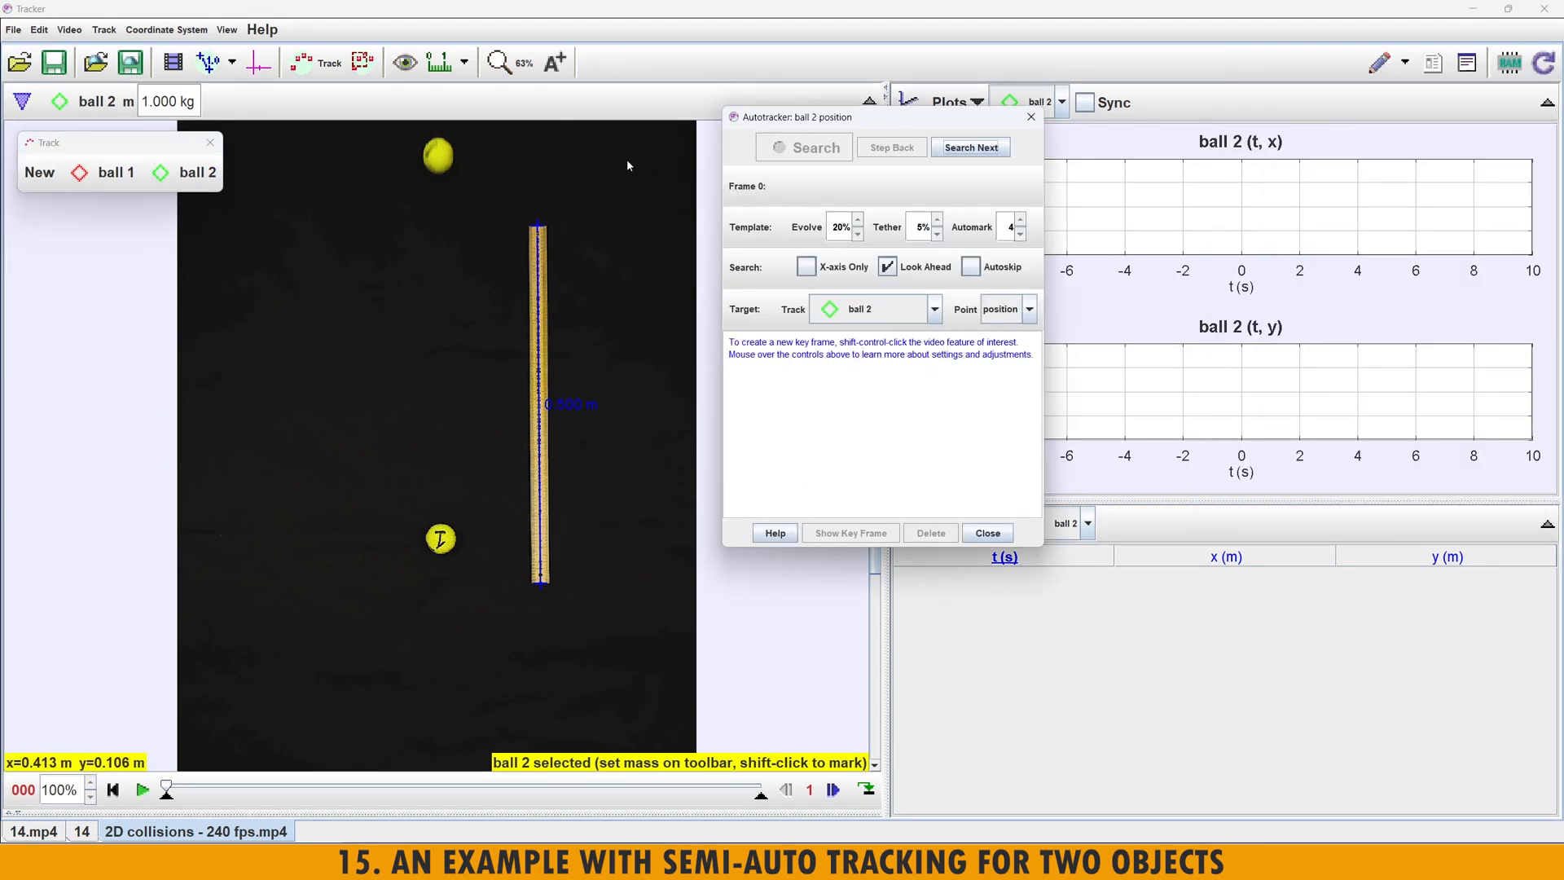
{"action": "key", "text": "ctrl+shift"}
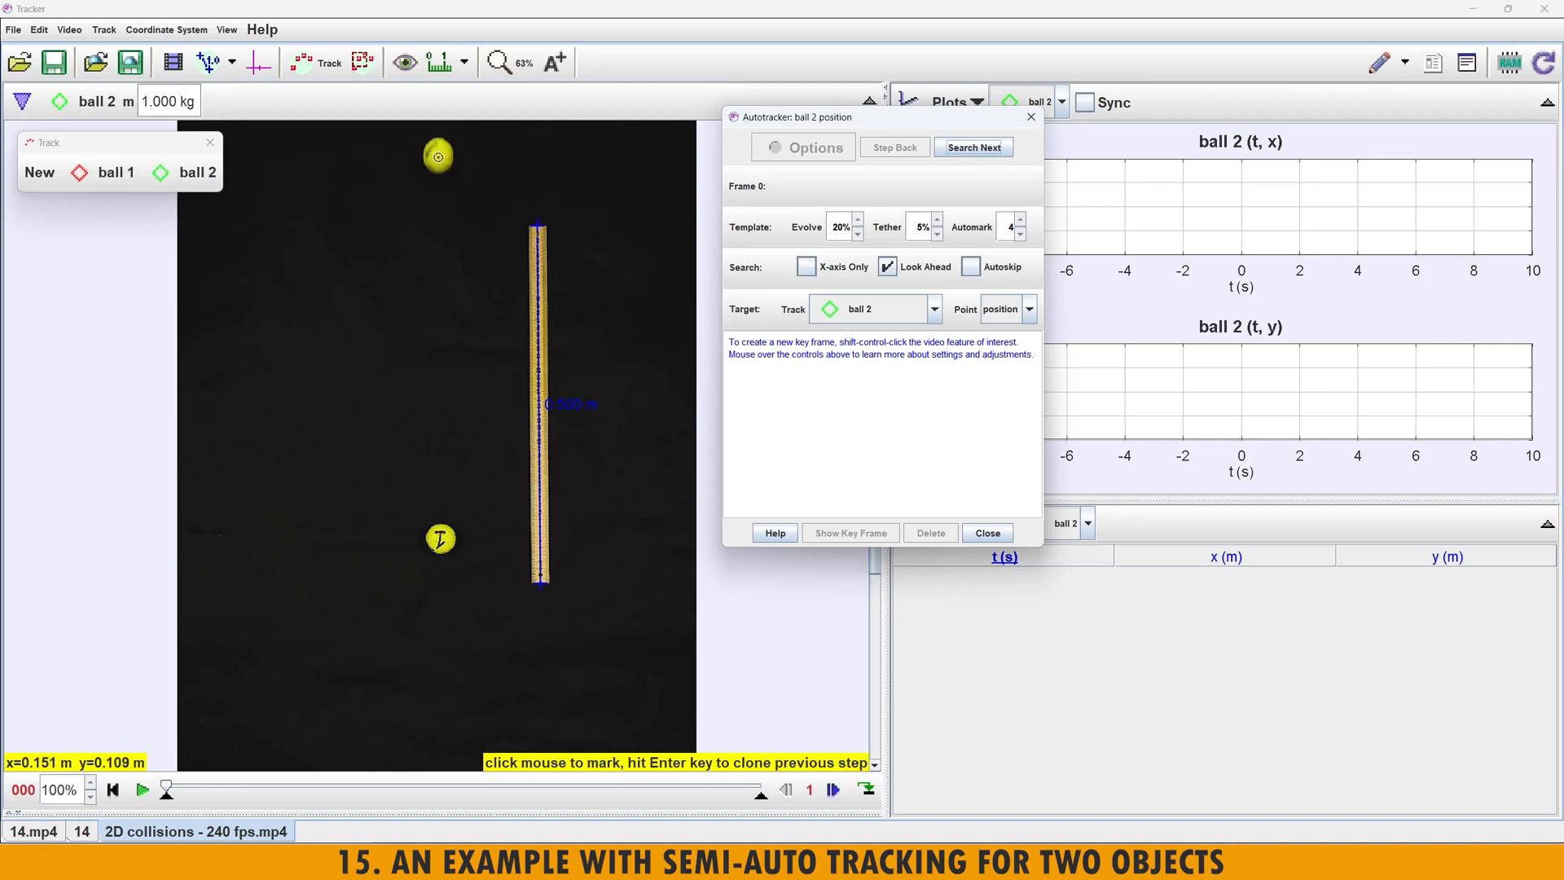
{"action": "left_click", "coordinate": [437, 156], "text": "ctrl+shift"}
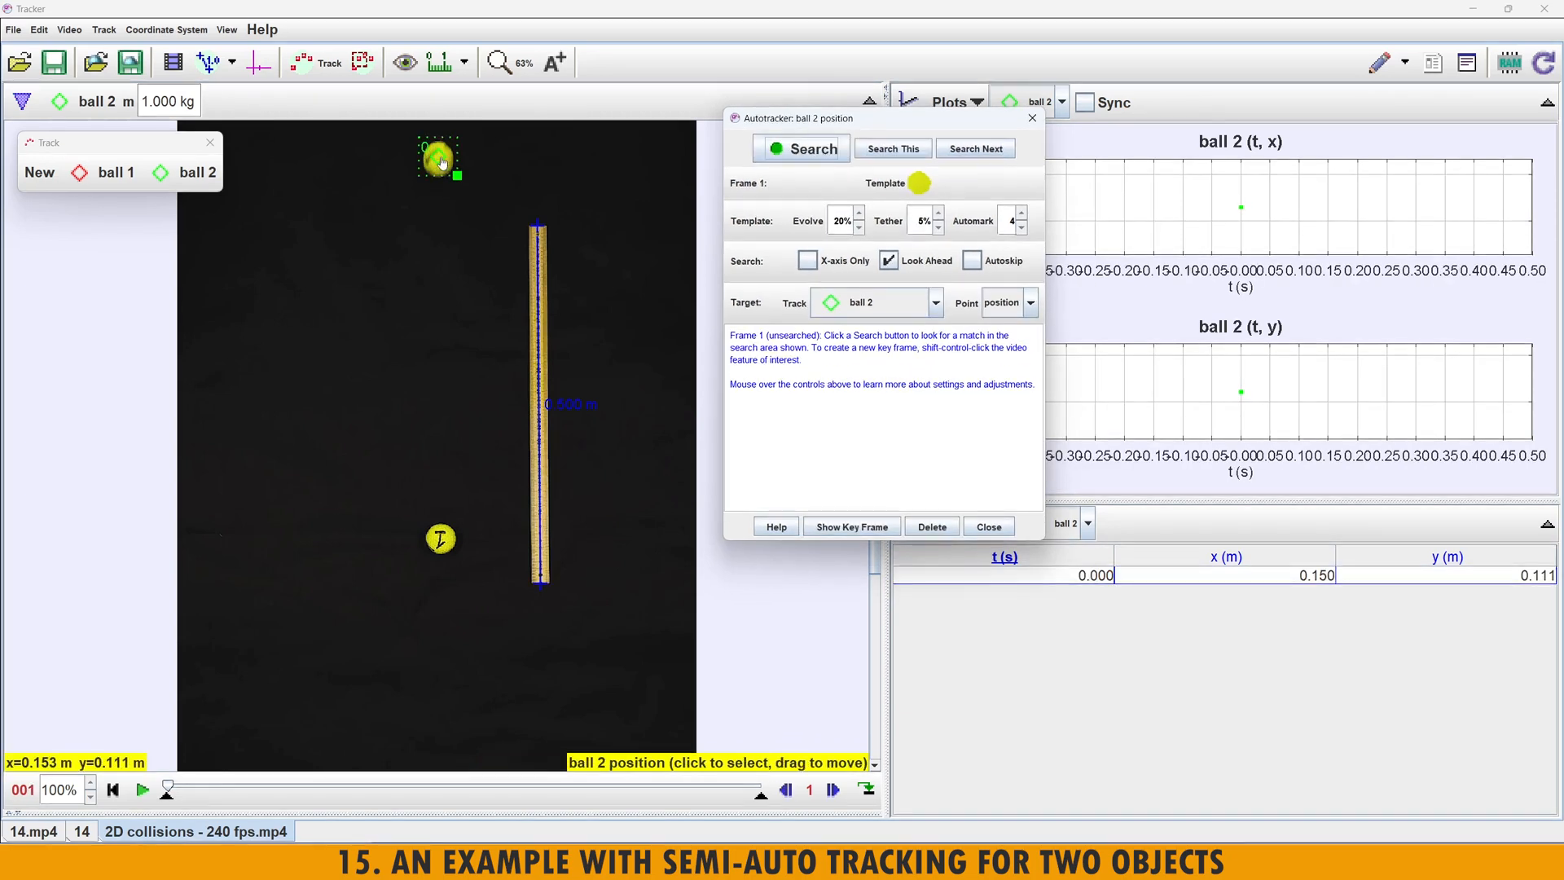
- Select ball 2's marked position in frame 0 and enlarge the tracking template to enclose the whole ball
{"action": "scroll", "coordinate": [440, 162], "scroll_direction": "up", "scroll_amount": 6}
{"action": "left_click", "coordinate": [439, 159]}
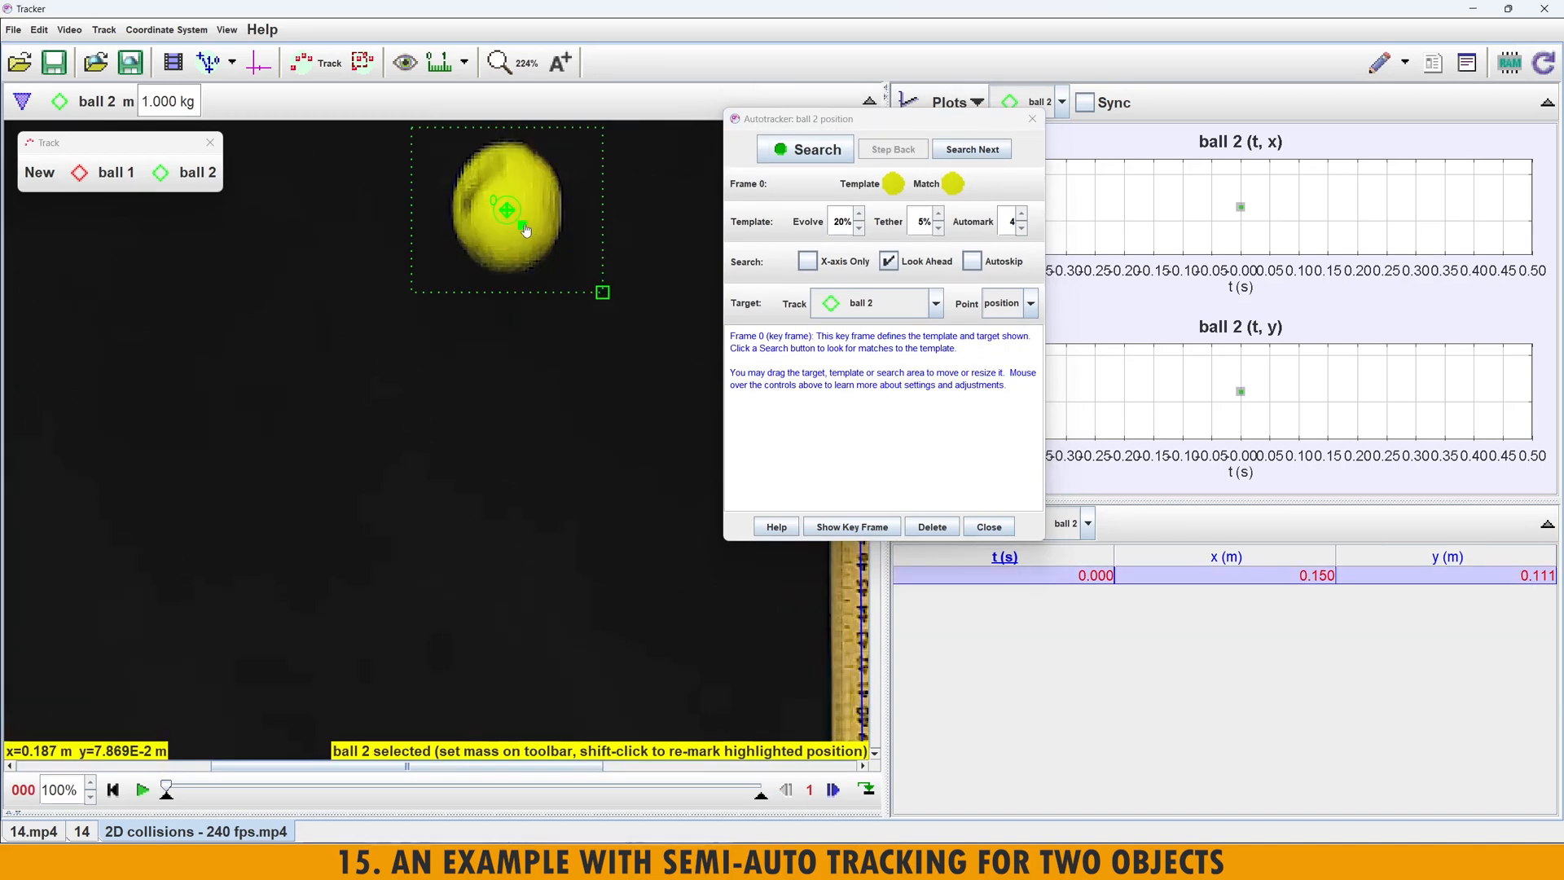
{"action": "left_click_drag", "start_coordinate": [525, 232], "coordinate": [607, 303]}
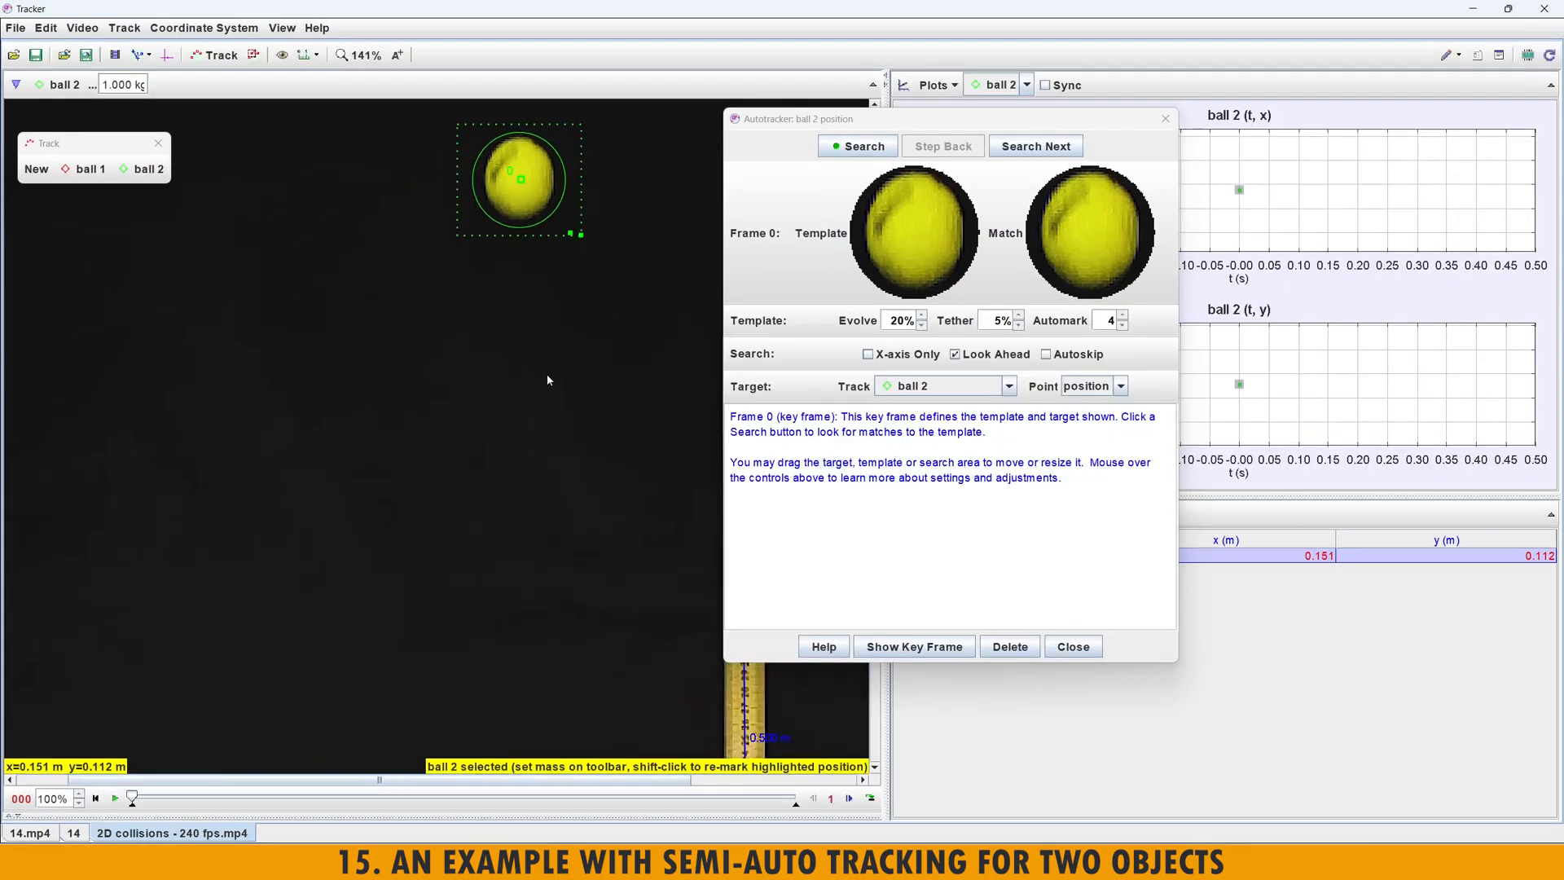
- Run the automatic search for ball 2 from frame 0 and inspect the proposed match at frame 98, near the collision
{"action": "scroll", "coordinate": [549, 375], "scroll_direction": "down", "scroll_amount": 4}
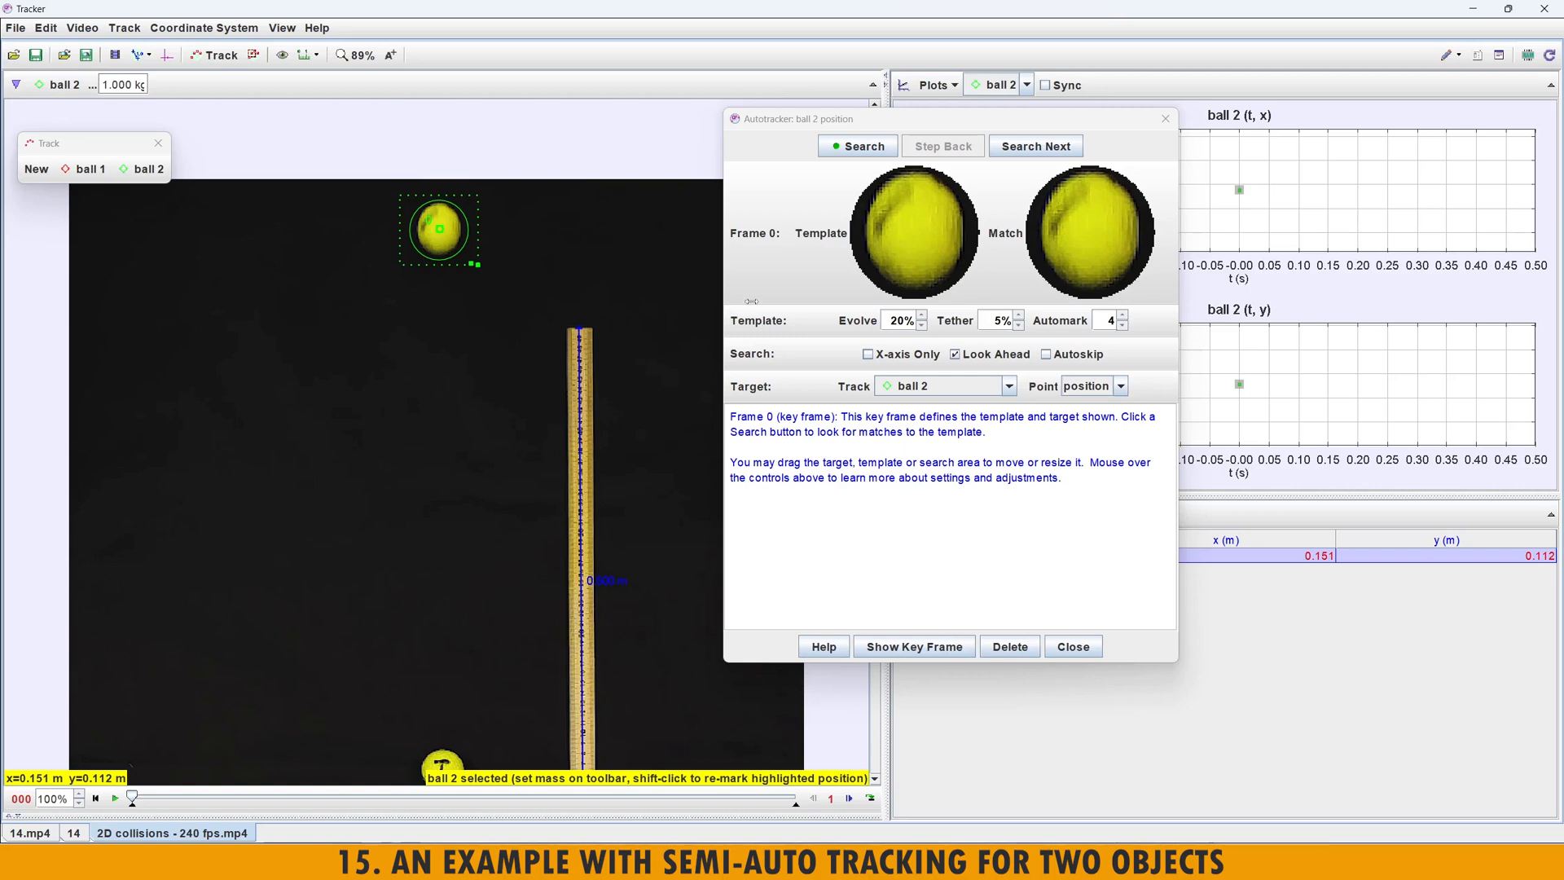
{"action": "left_click", "coordinate": [855, 148]}
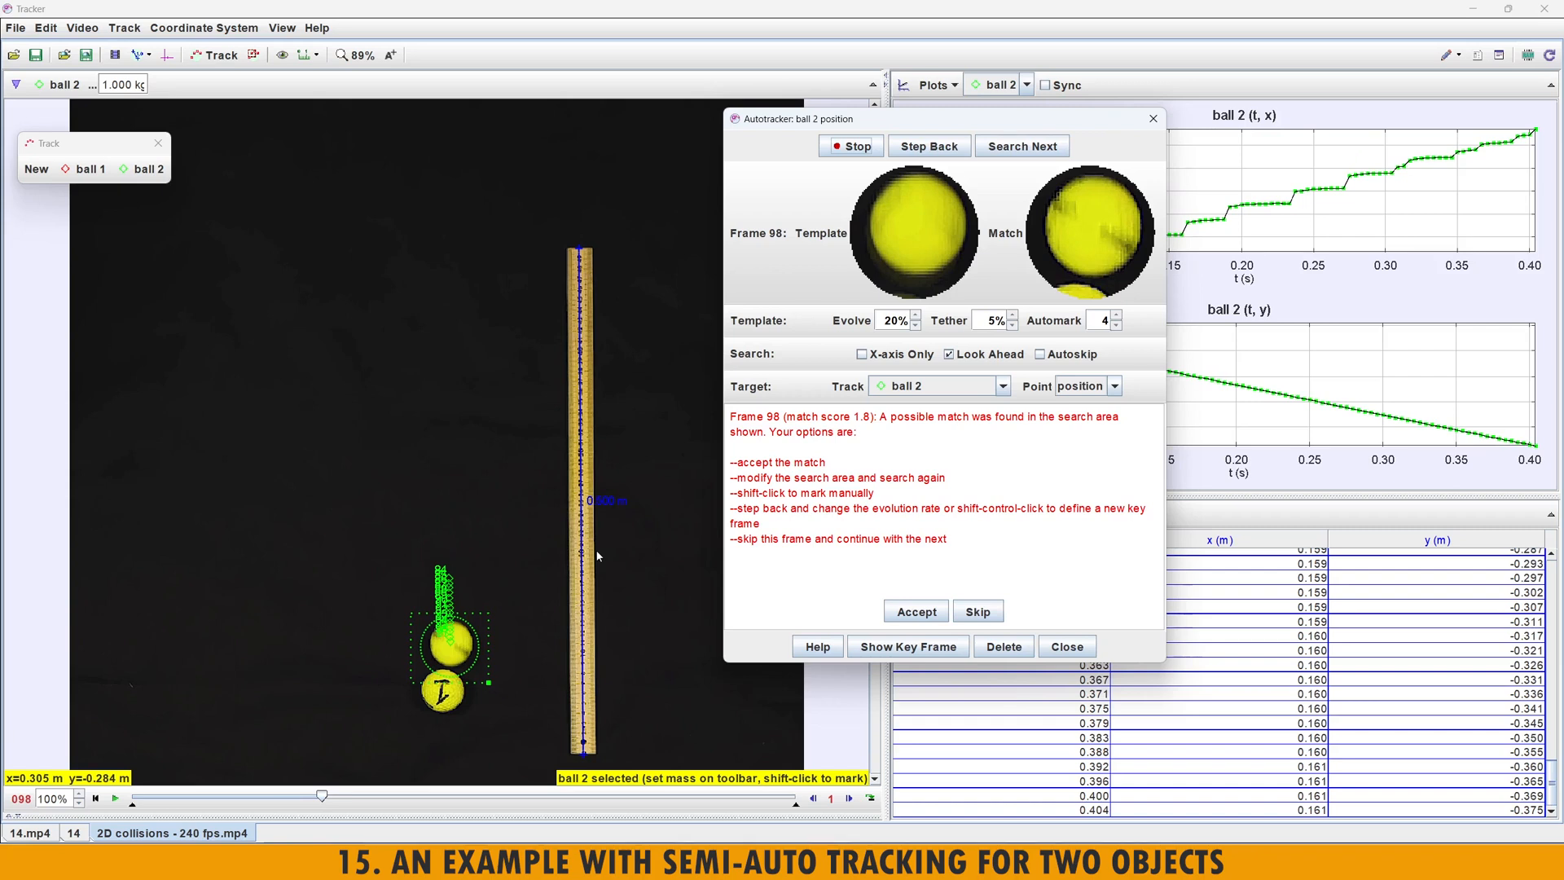
{"action": "scroll", "coordinate": [448, 646], "scroll_direction": "up", "scroll_amount": 2}
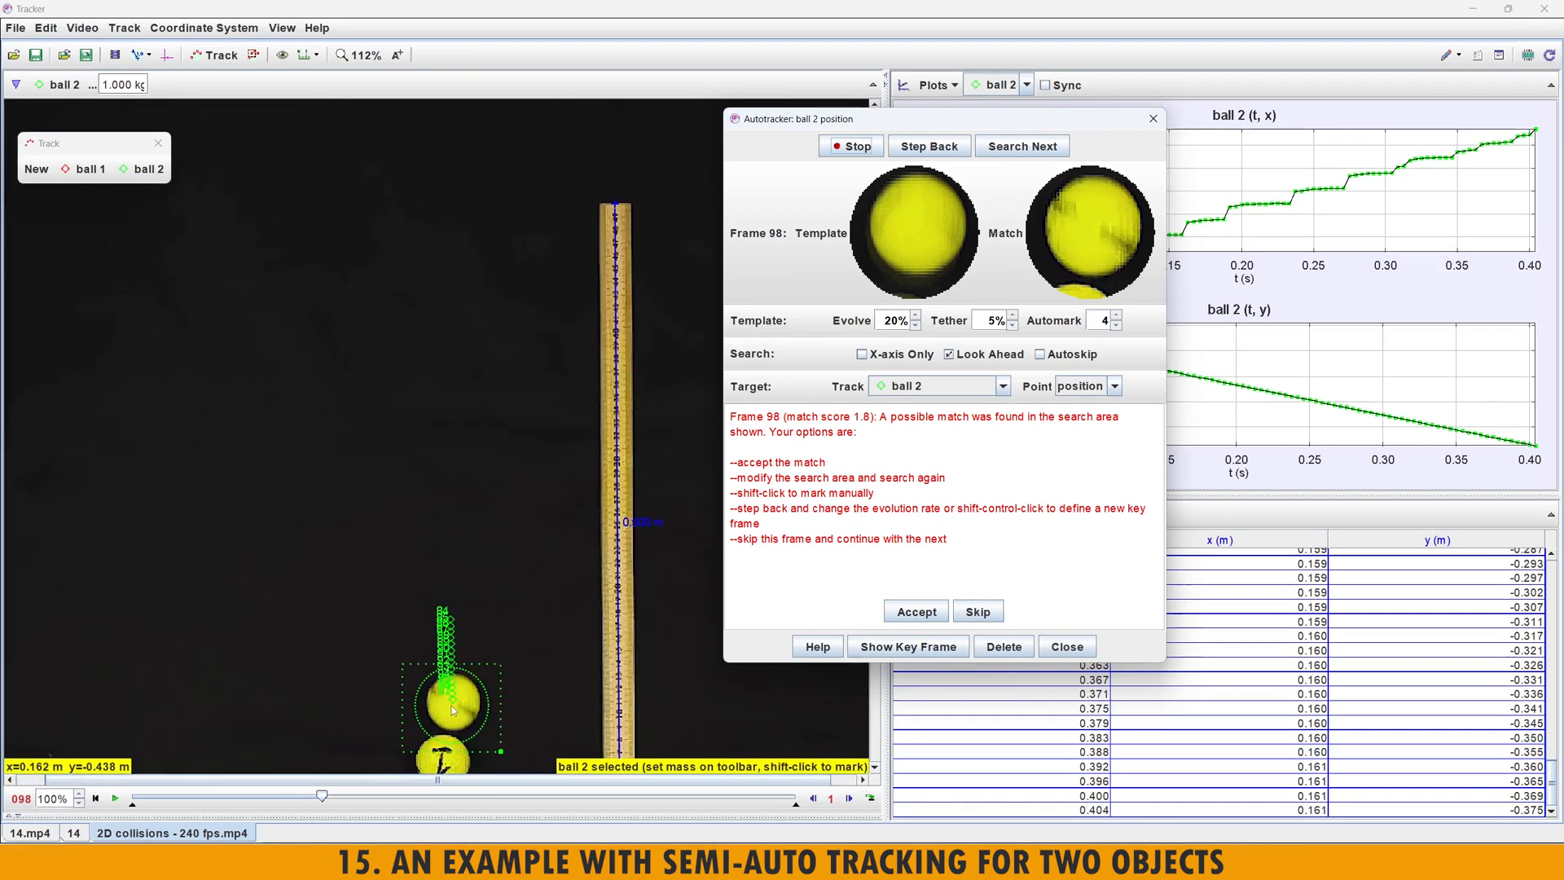
{"action": "scroll", "coordinate": [451, 706], "scroll_direction": "up", "scroll_amount": 5}
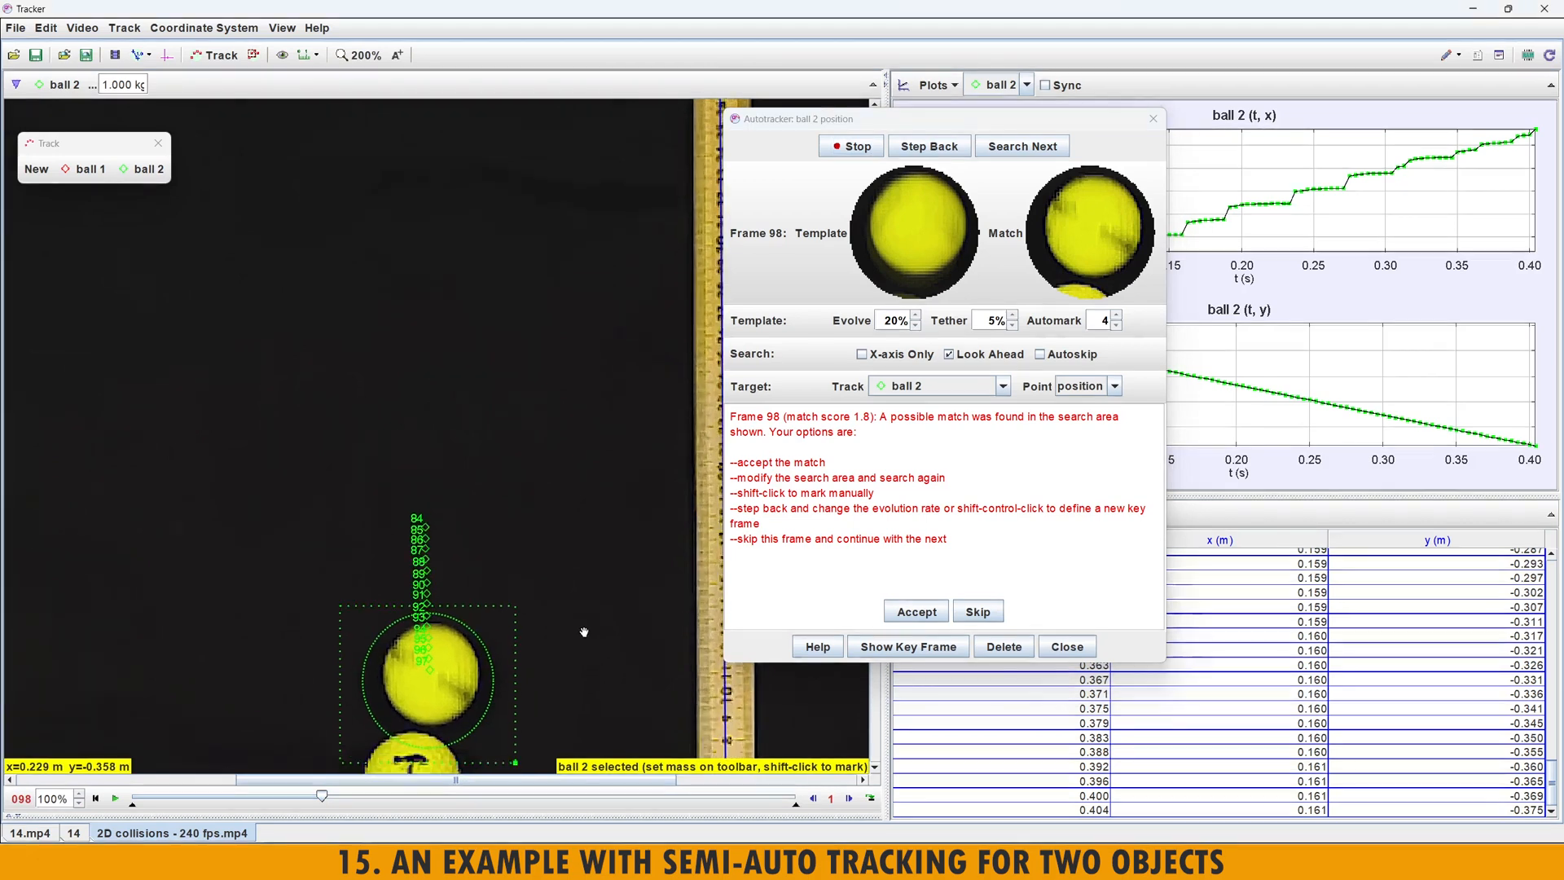
- Manually mark the center of ball 2 in frames 98, 99, 100 and 101, around the collision
{"action": "left_click_drag", "start_coordinate": [584, 633], "coordinate": [573, 439]}
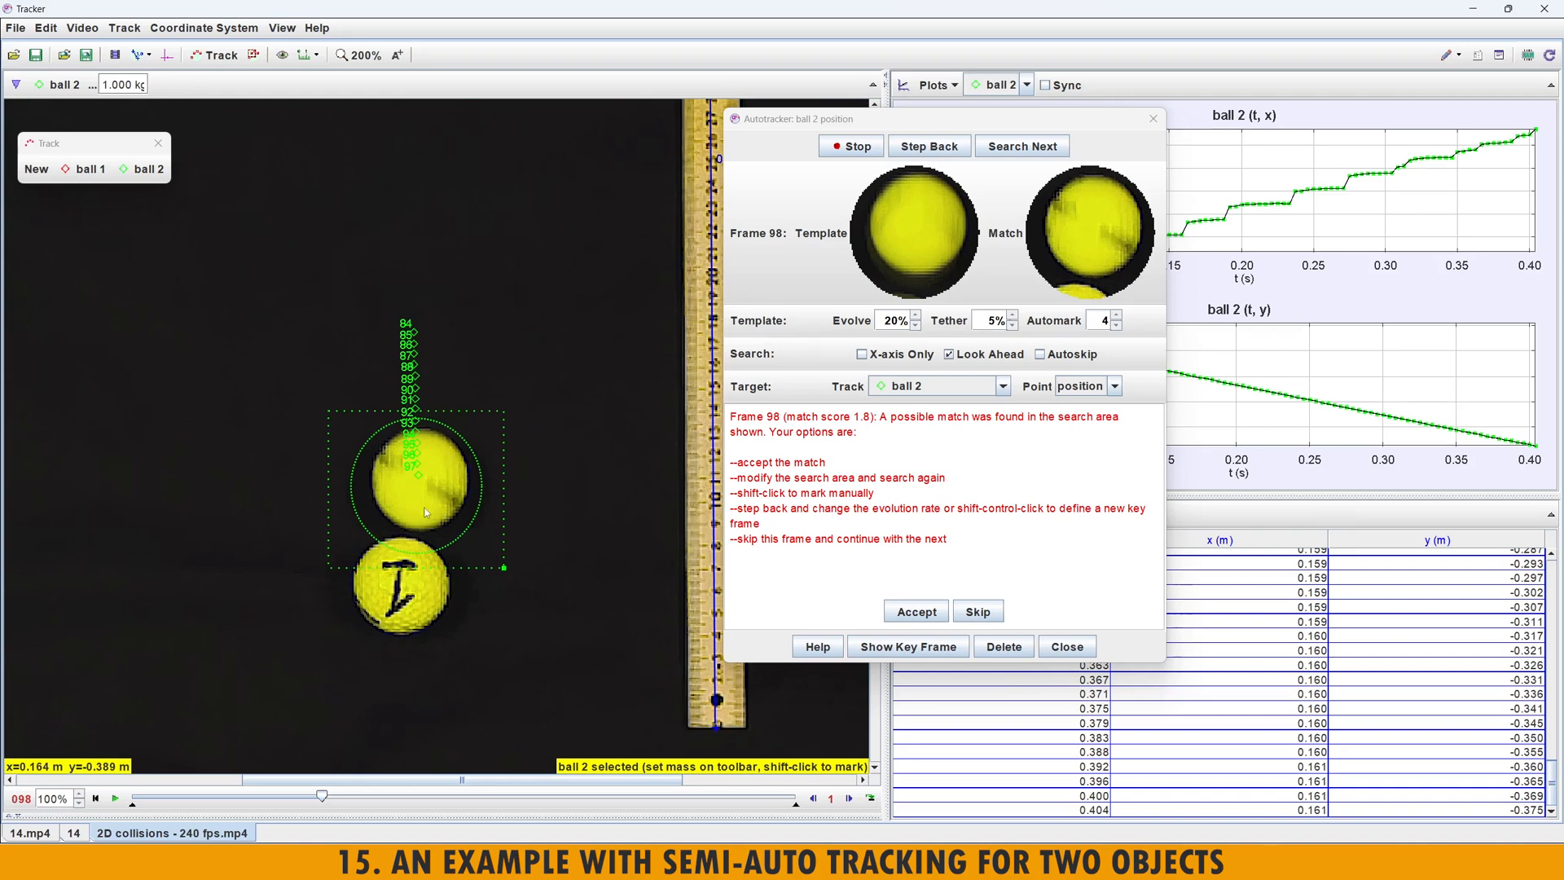
{"action": "scroll", "coordinate": [418, 505], "scroll_direction": "up", "scroll_amount": 5}
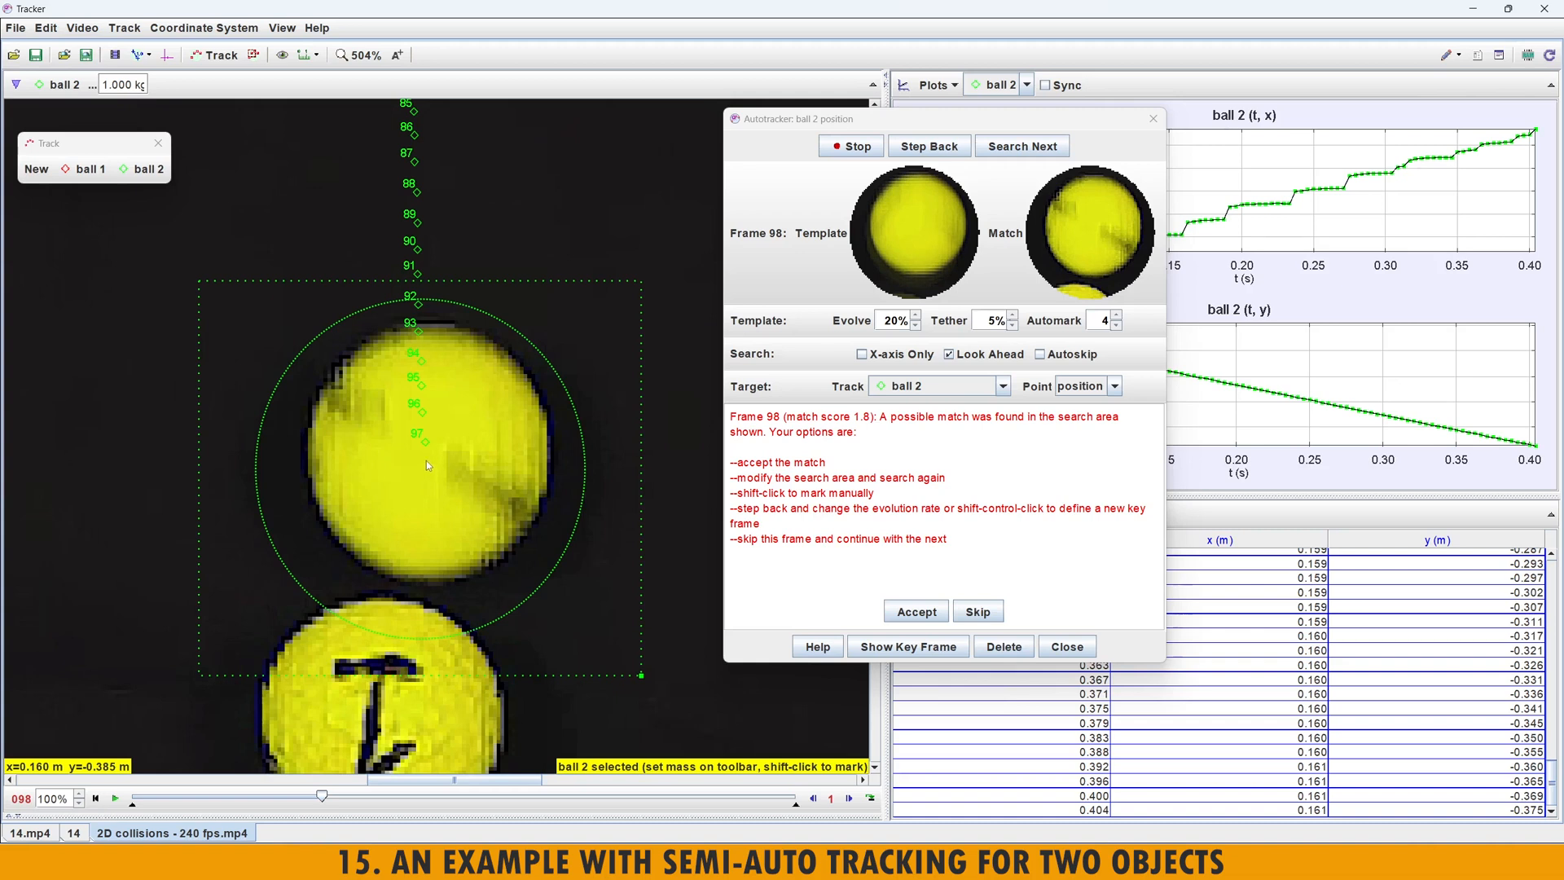
{"action": "key", "text": "shift"}
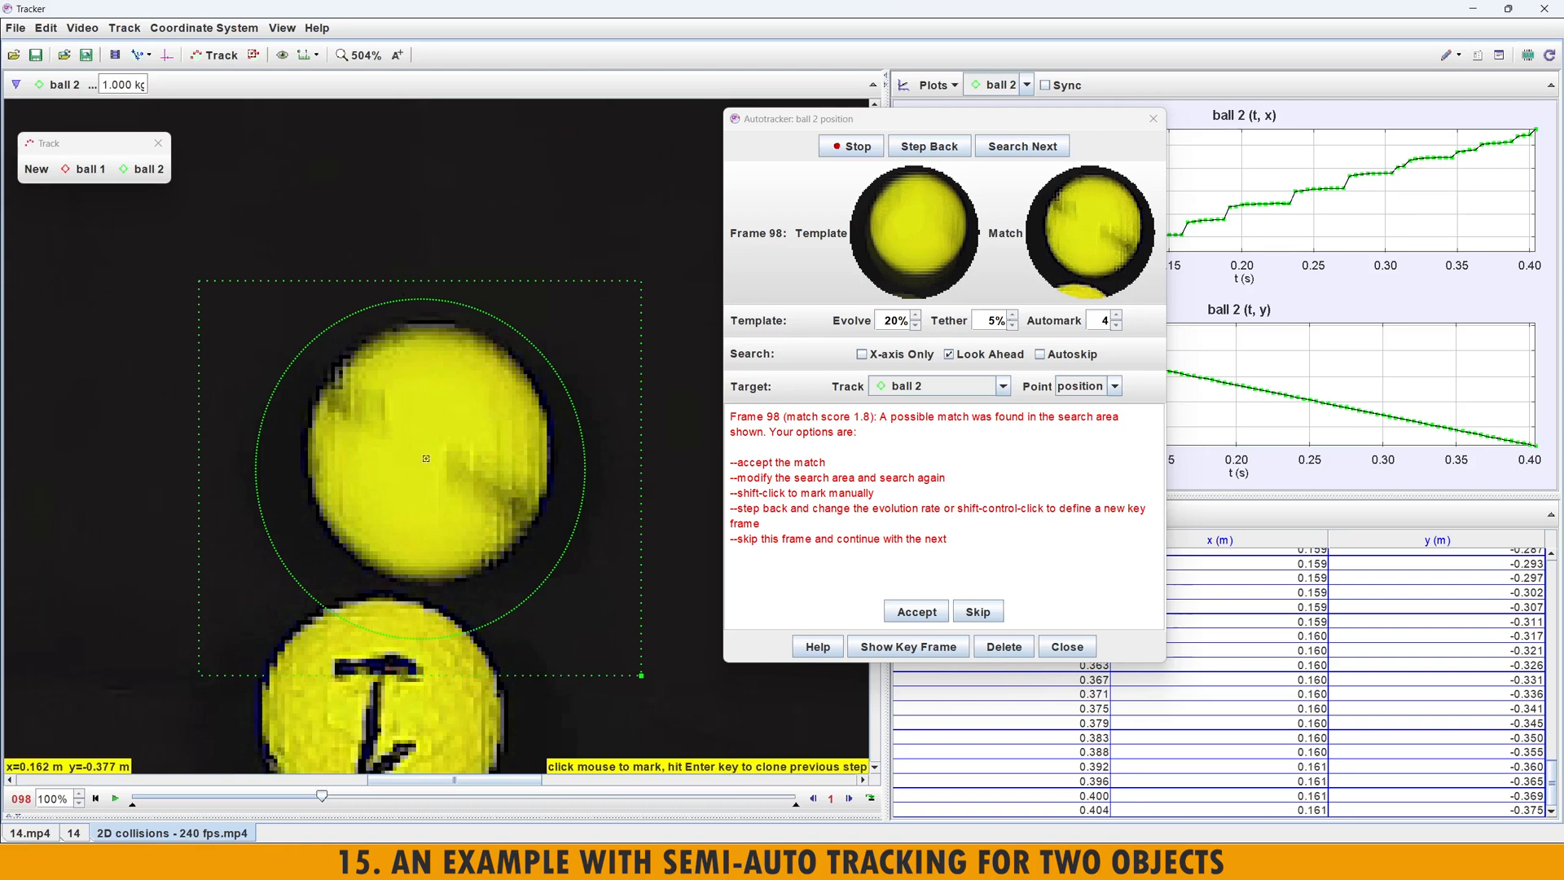
{"action": "left_click", "coordinate": [425, 458], "text": "shift"}
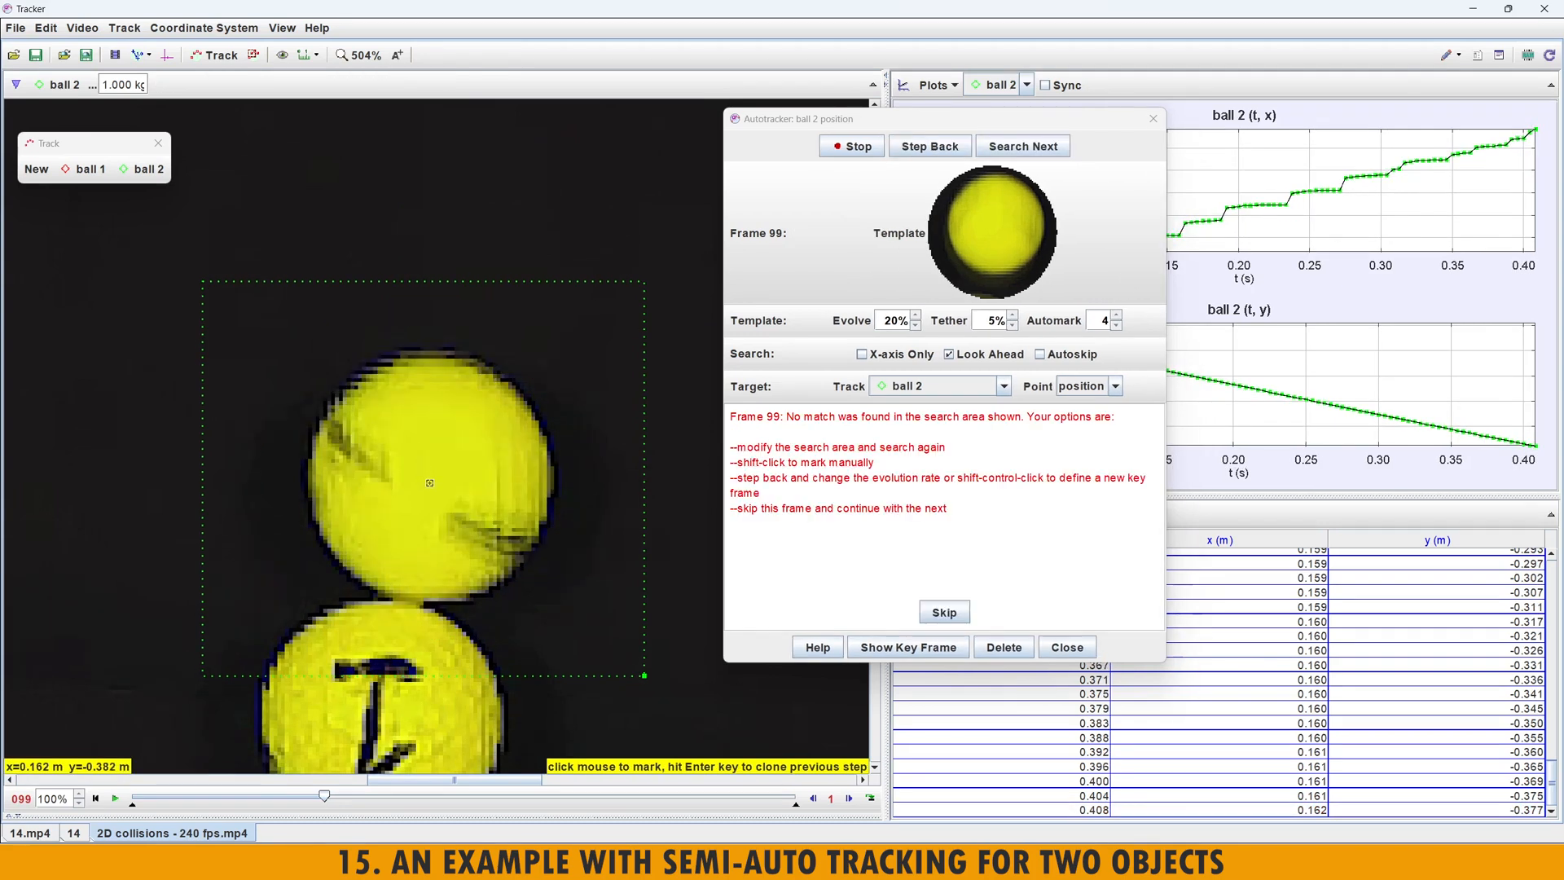
{"action": "left_click", "coordinate": [431, 482], "text": "shift"}
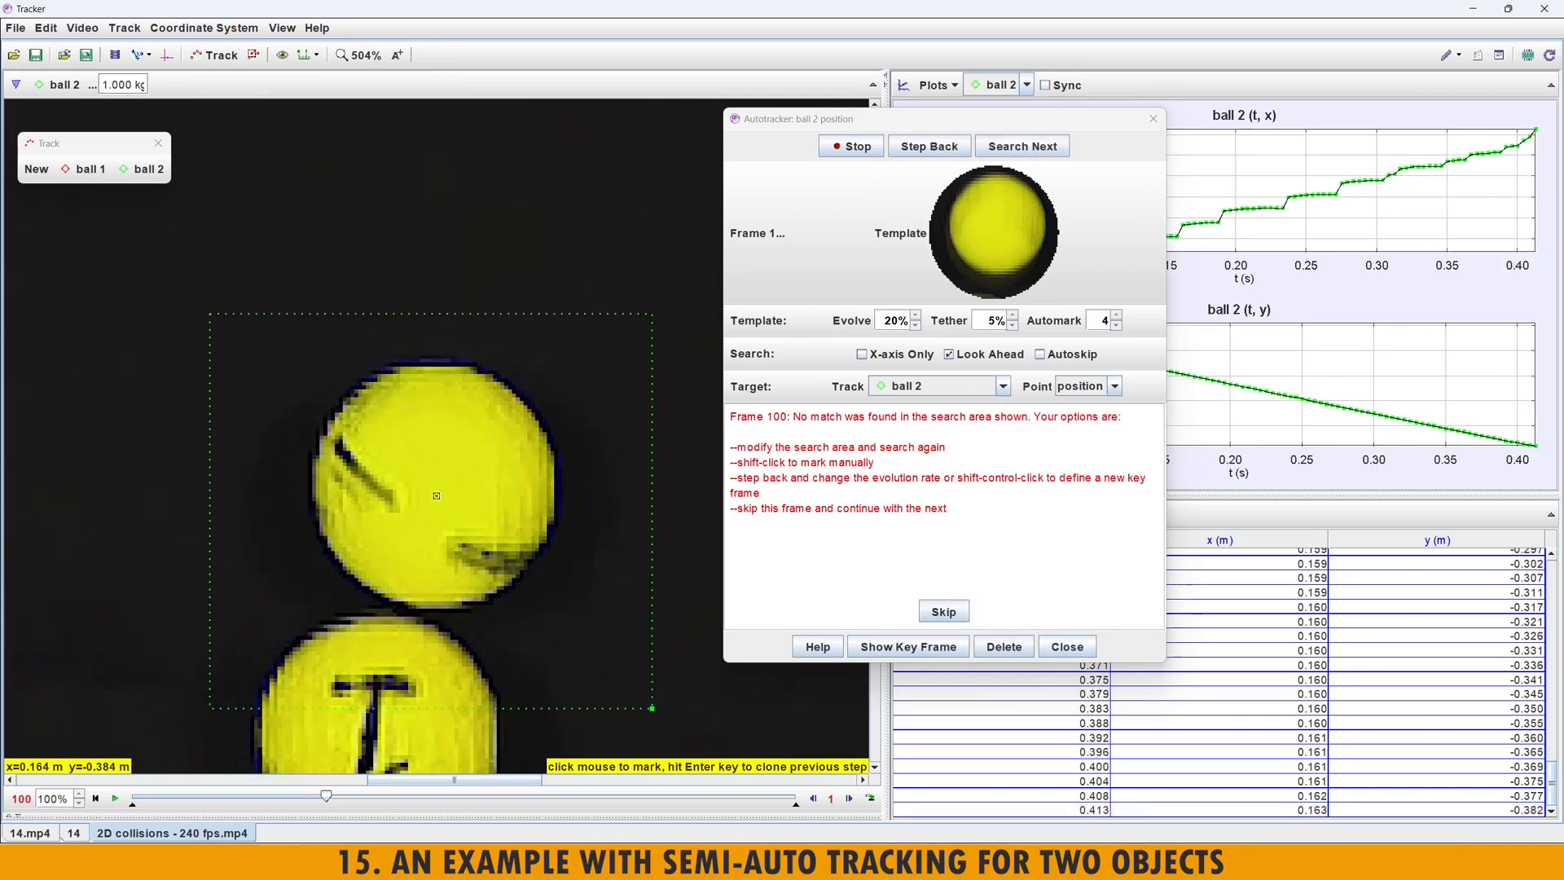
{"action": "left_click", "coordinate": [436, 489], "text": "shift"}
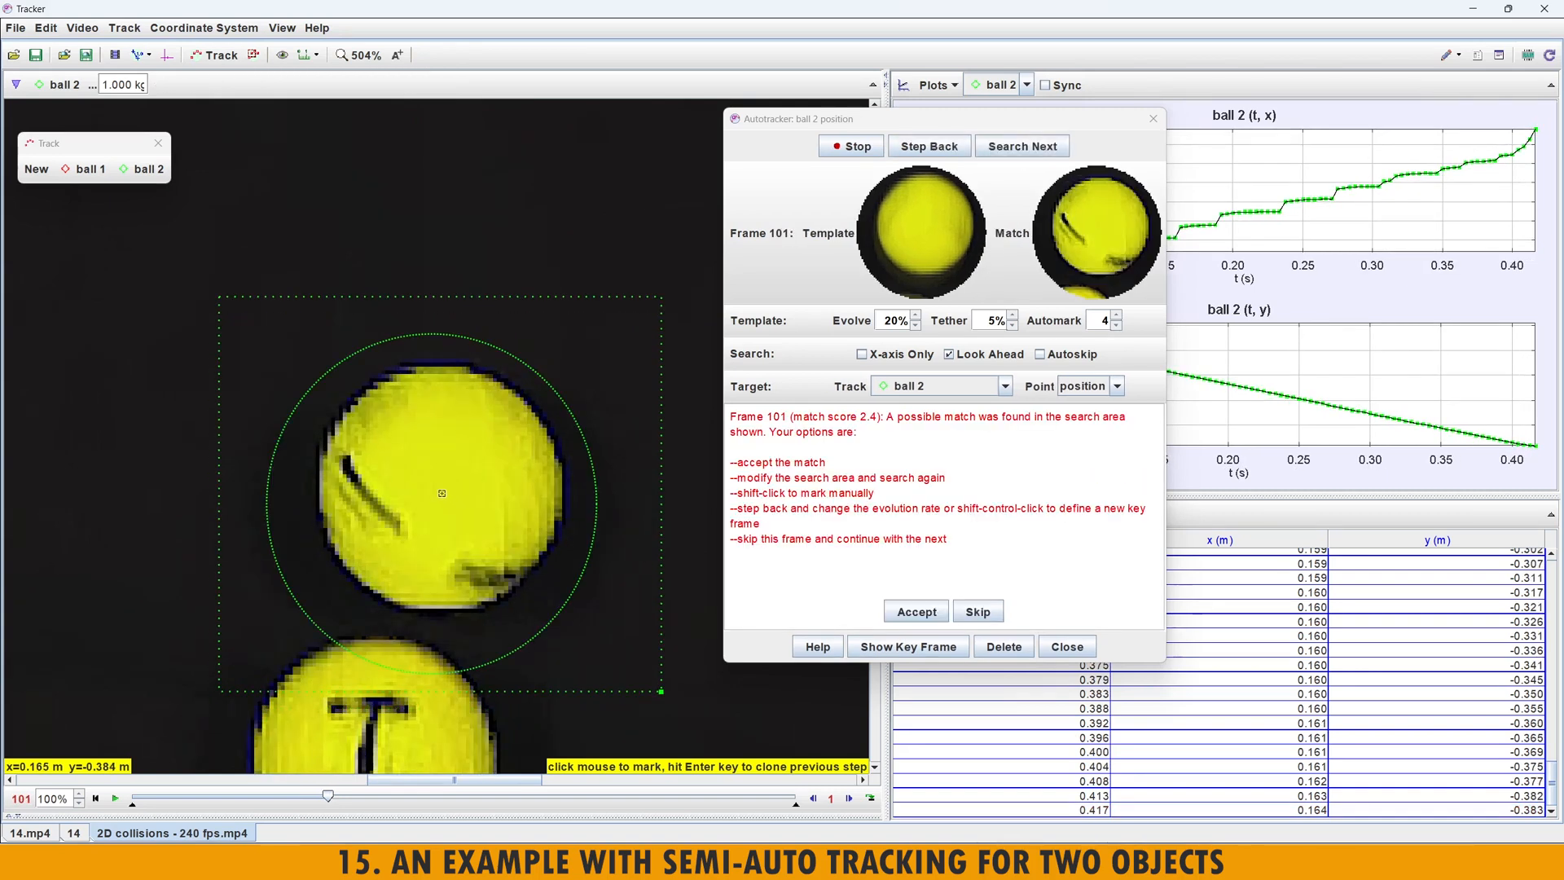
{"action": "left_click", "coordinate": [442, 493], "text": "shift"}
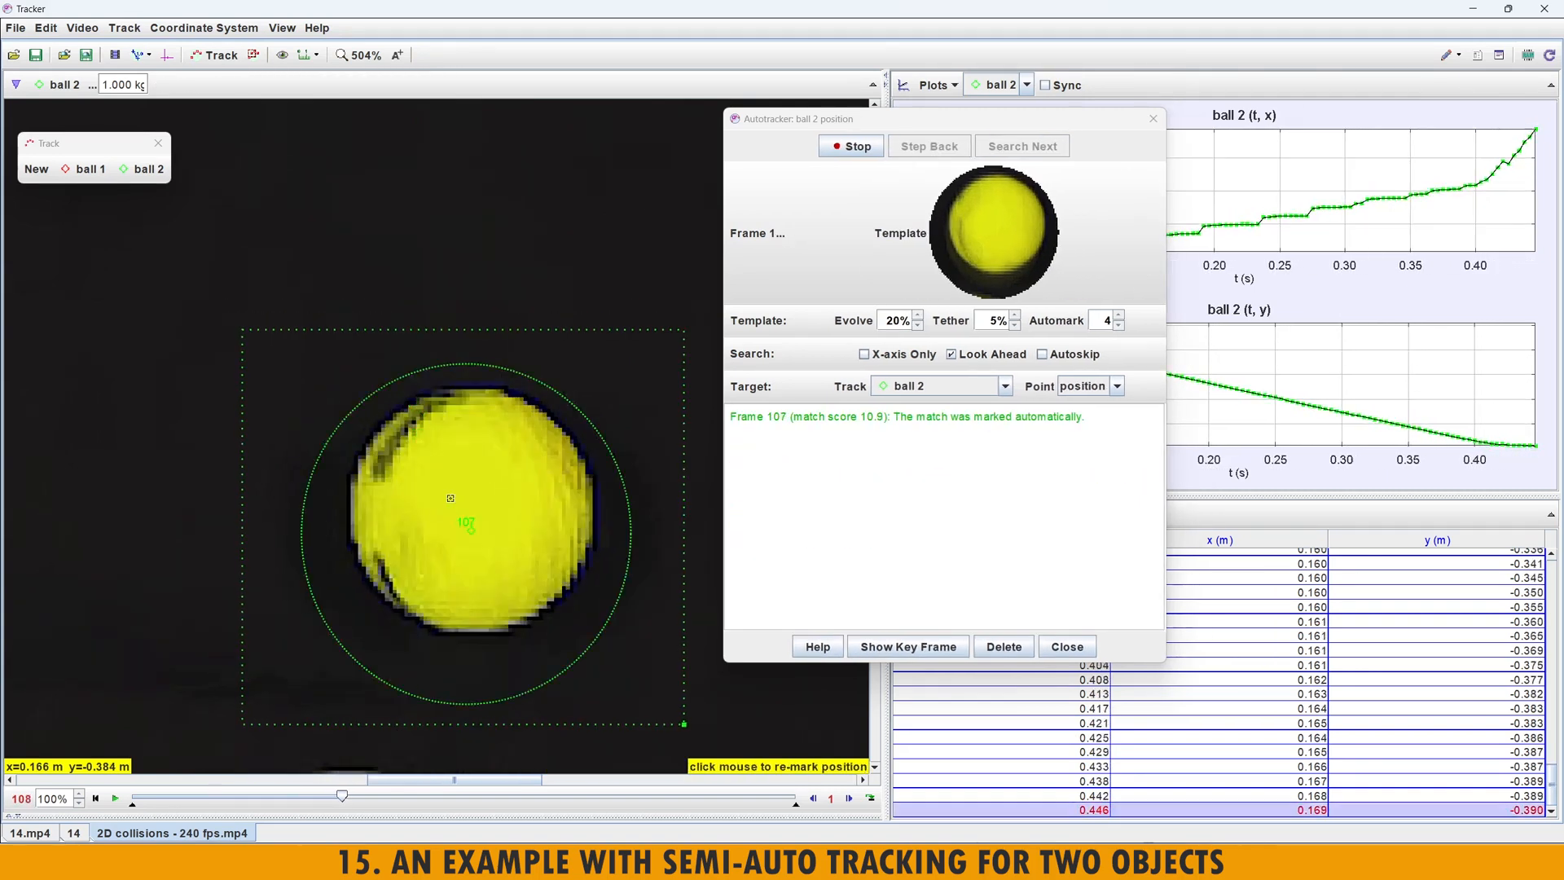
- Lower the Automark level for ball 2 to 3 and resume the search from frame 120
{"action": "scroll", "coordinate": [511, 556], "scroll_direction": "down", "scroll_amount": 6}
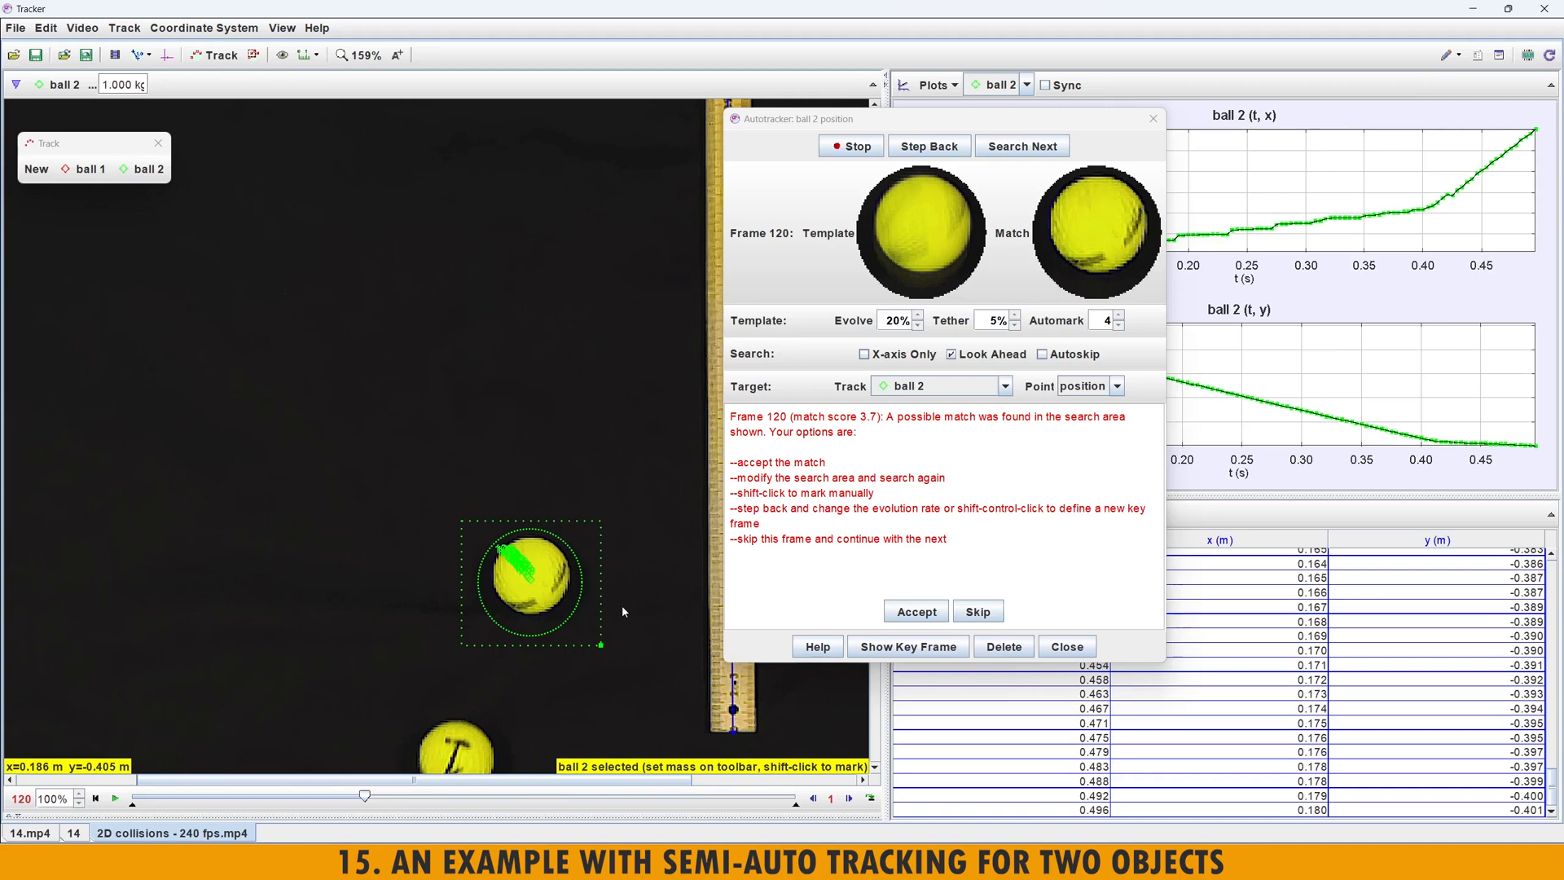
{"action": "scroll", "coordinate": [556, 603], "scroll_direction": "up", "scroll_amount": 5}
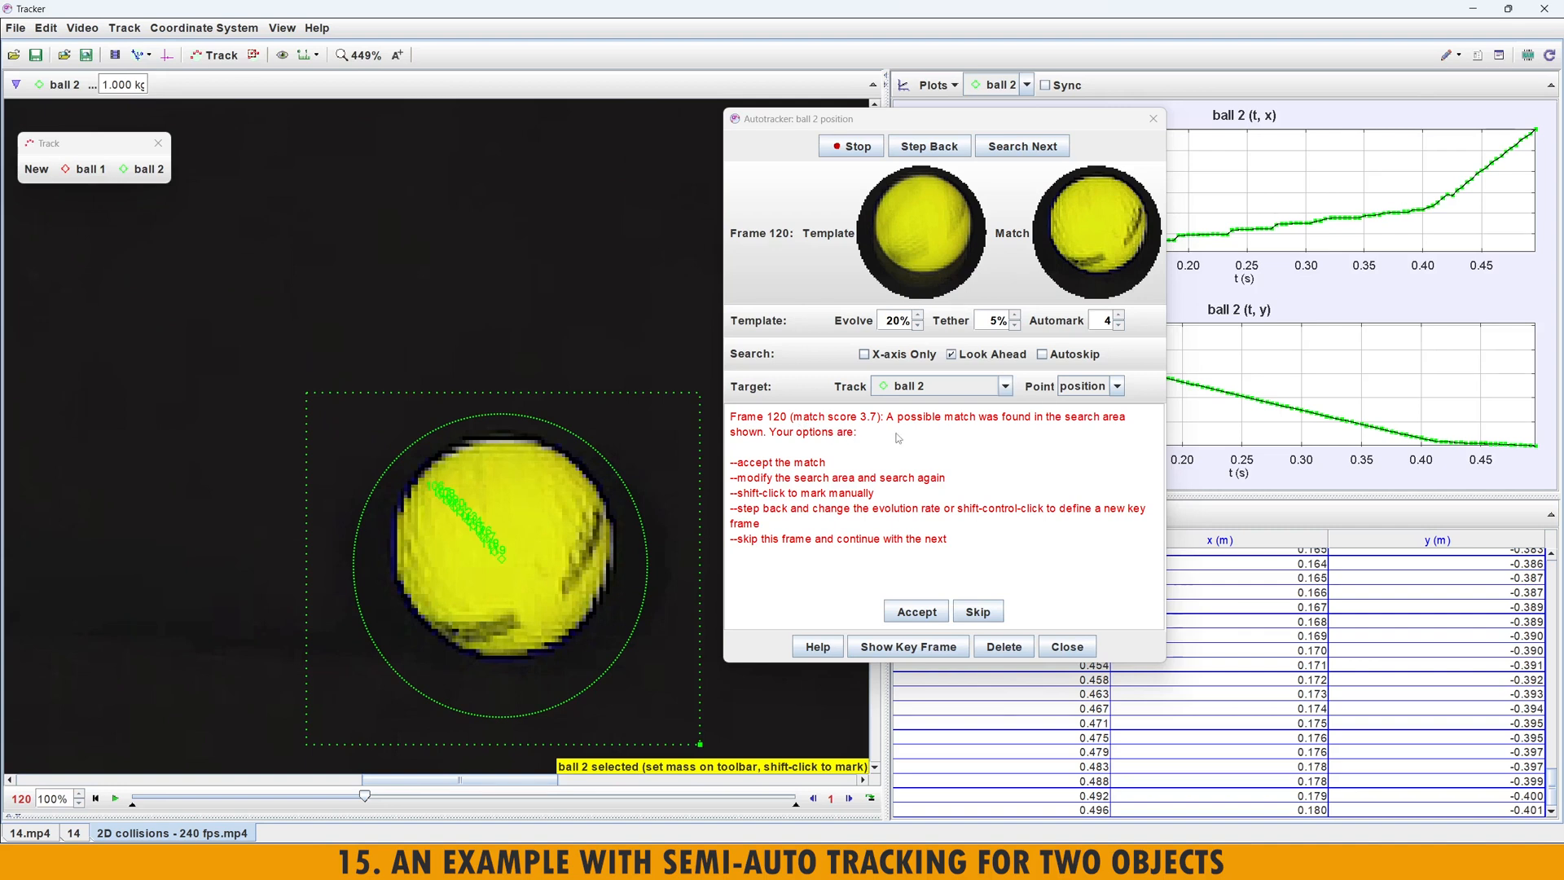
{"action": "mouse_move", "coordinate": [1104, 238]}
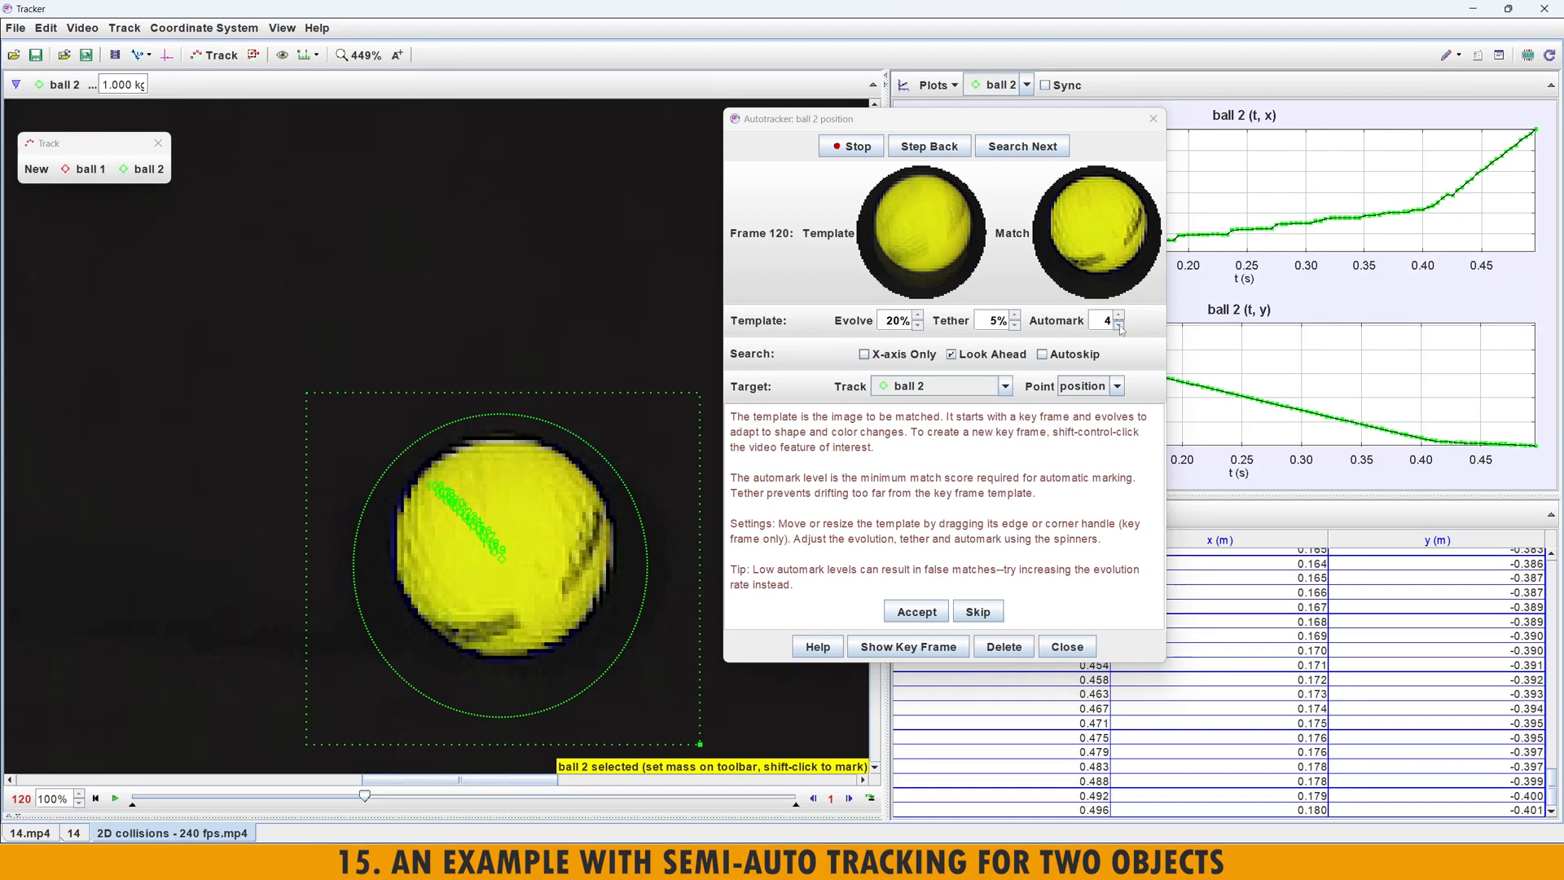
{"action": "left_click", "coordinate": [1119, 325]}
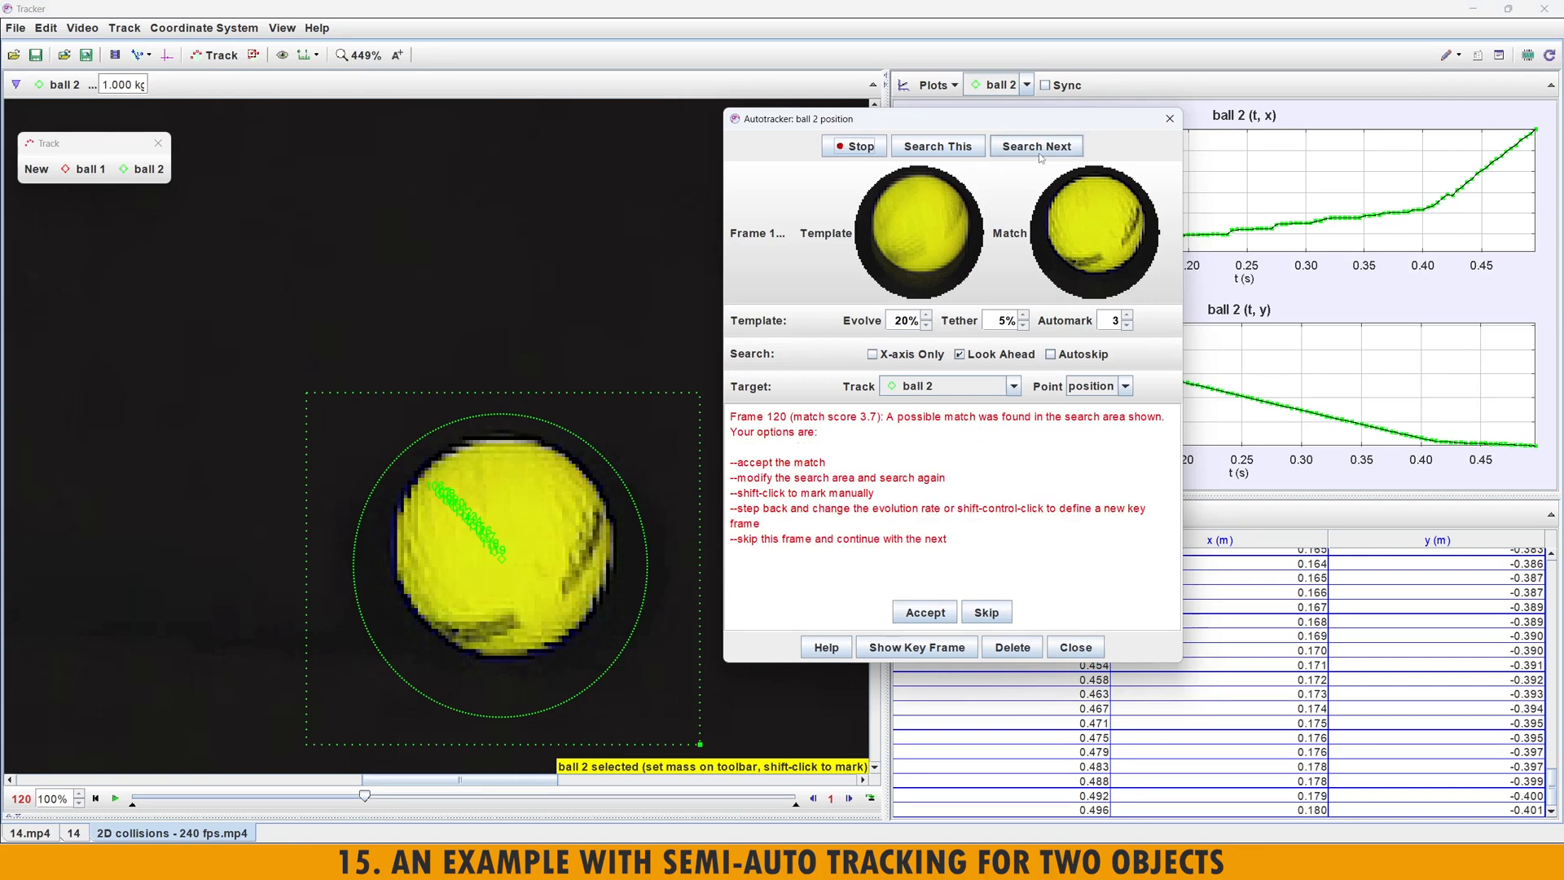
{"action": "left_click", "coordinate": [955, 150]}
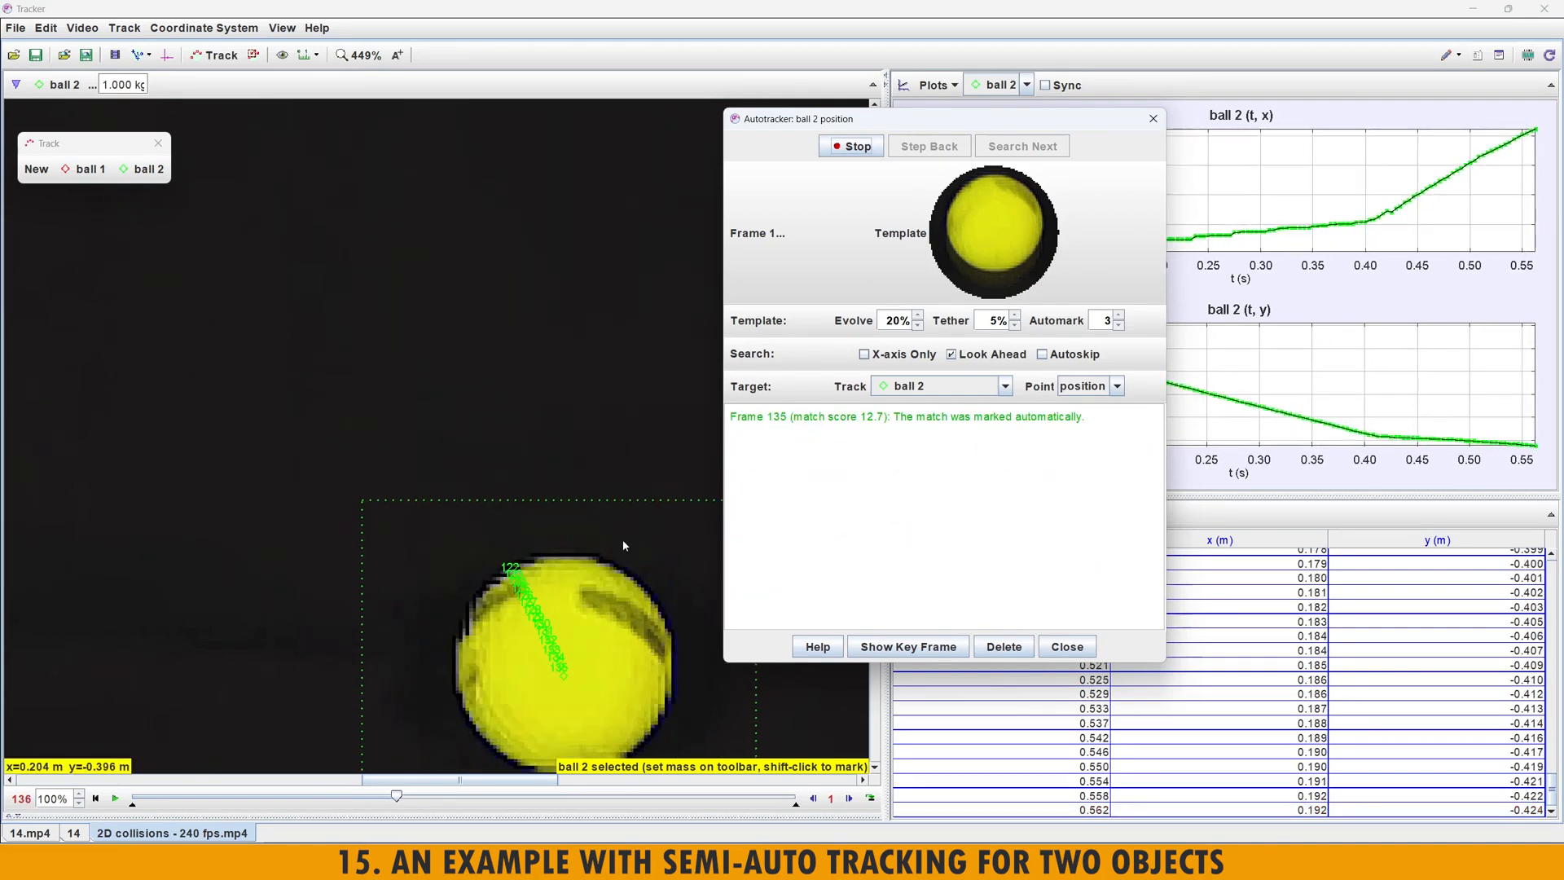
- Let the ball 2 search run, stop it at frame 254, and set the video clip's end to that frame
{"action": "scroll", "coordinate": [613, 598], "scroll_direction": "down", "scroll_amount": 2}
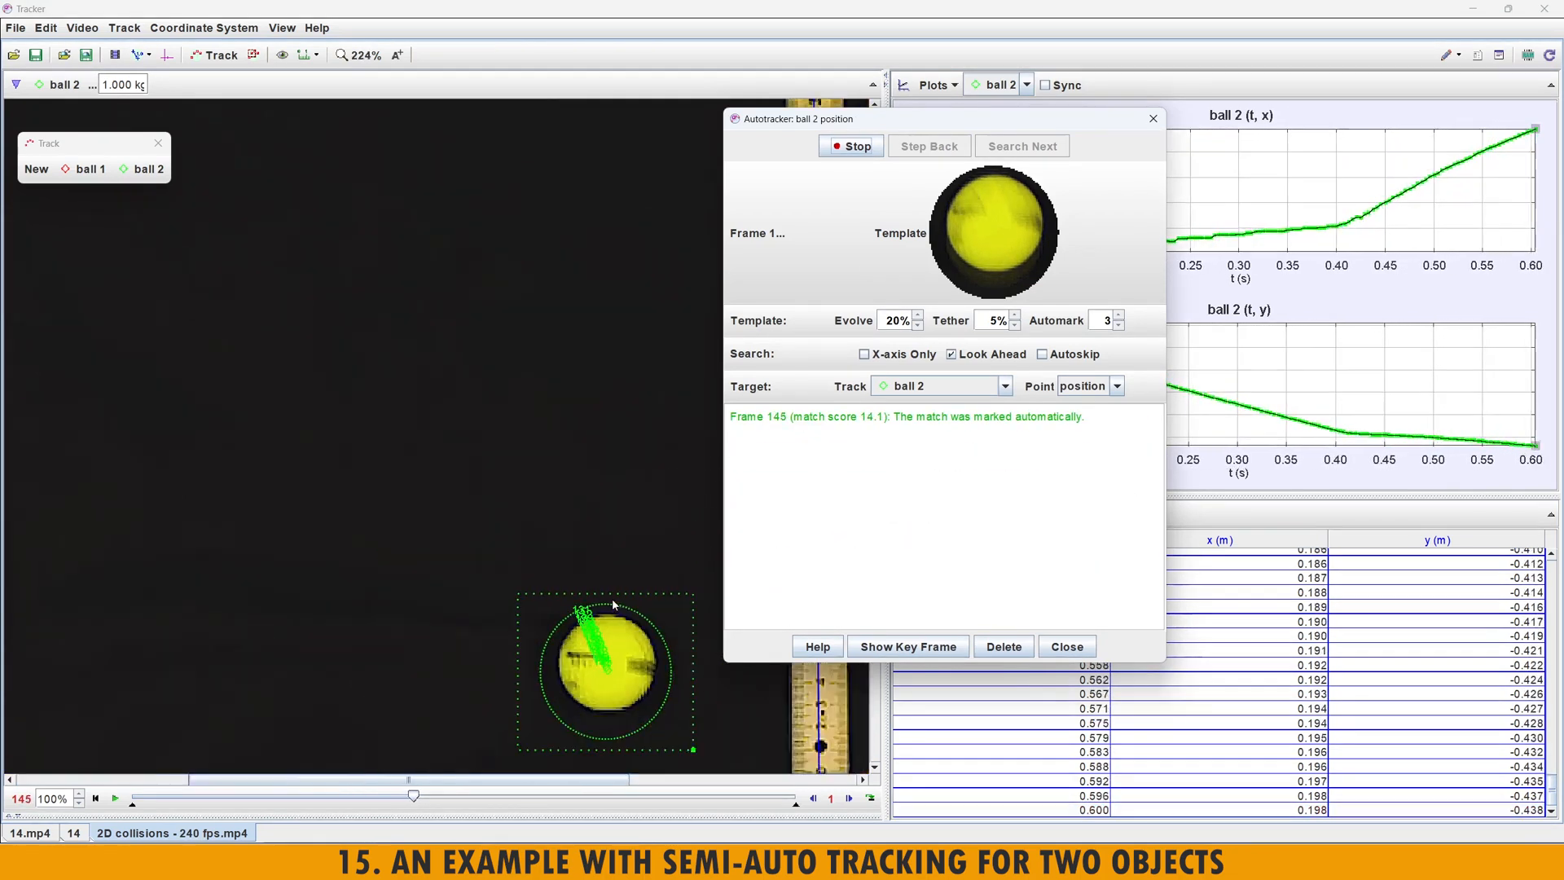
{"action": "scroll", "coordinate": [614, 601], "scroll_direction": "down", "scroll_amount": 3}
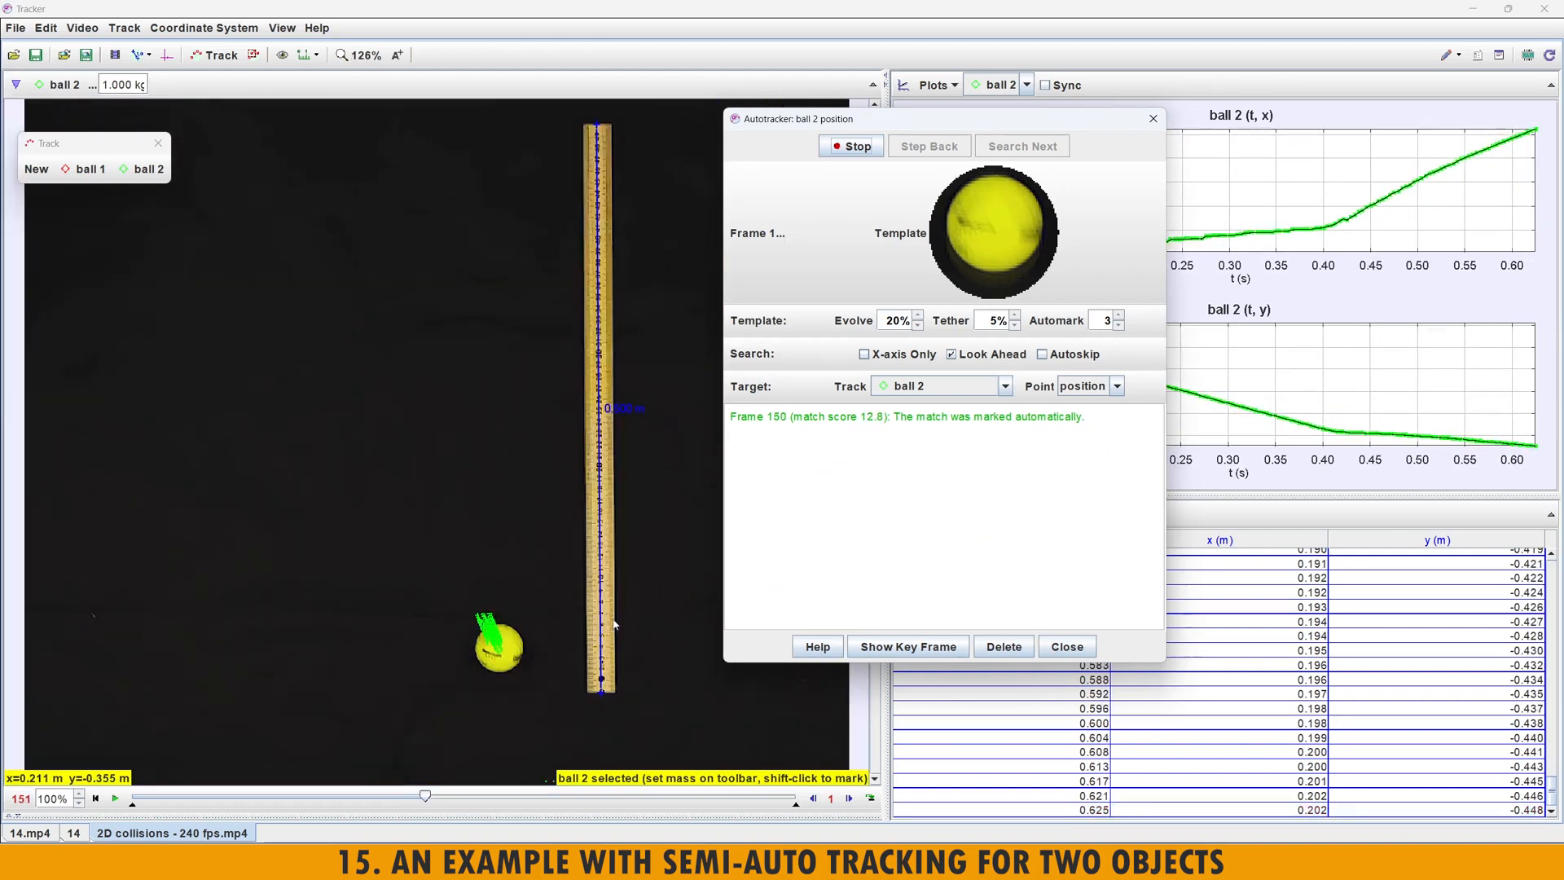
{"action": "scroll", "coordinate": [529, 651], "scroll_direction": "down", "scroll_amount": 3}
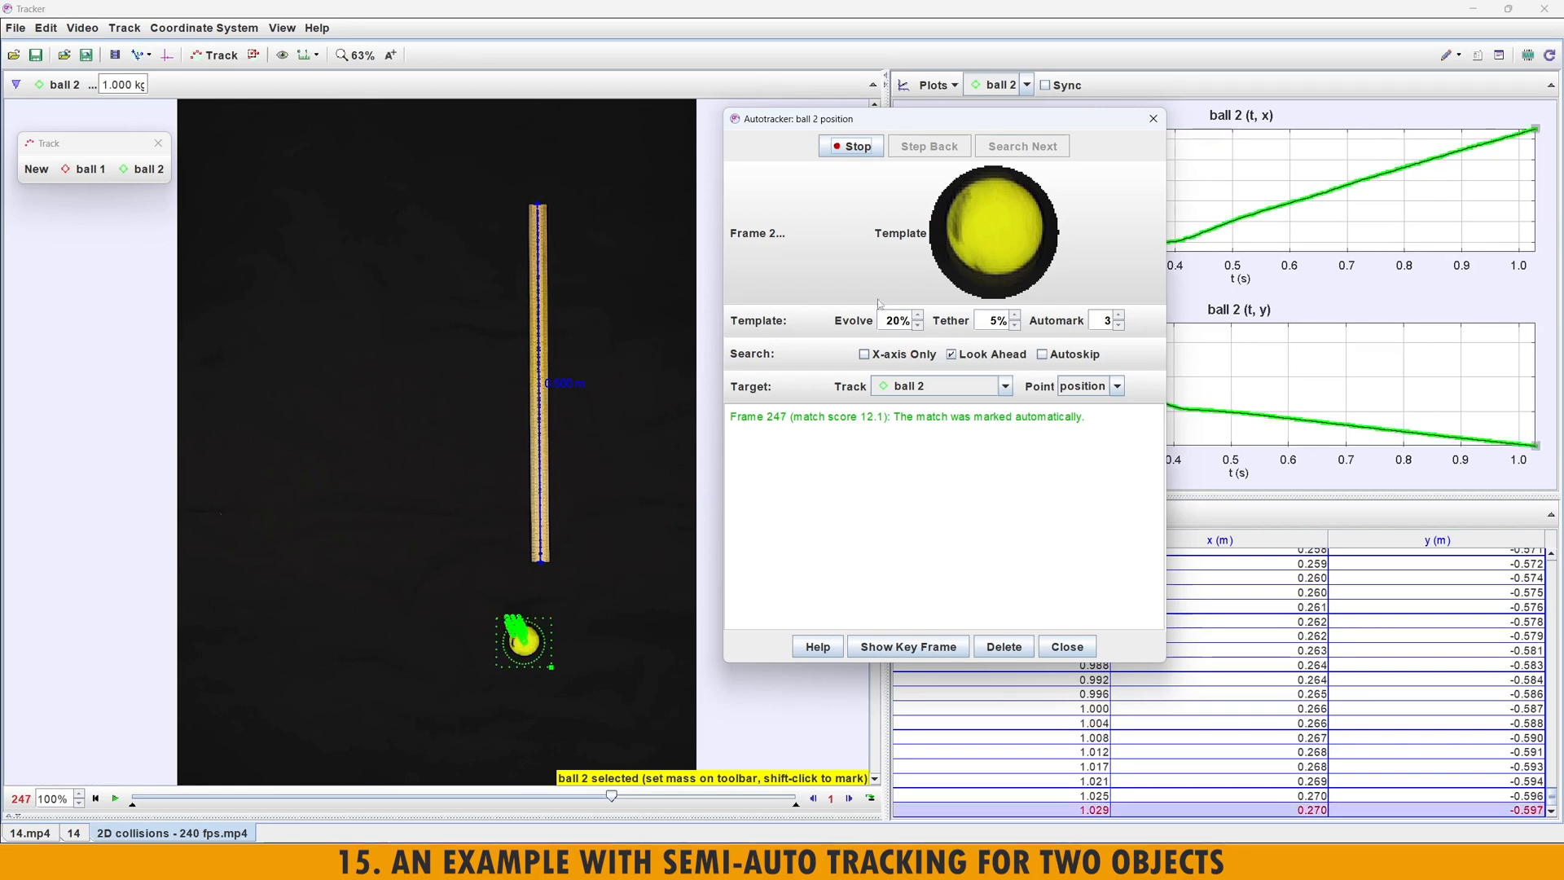
{"action": "left_click", "coordinate": [853, 147]}
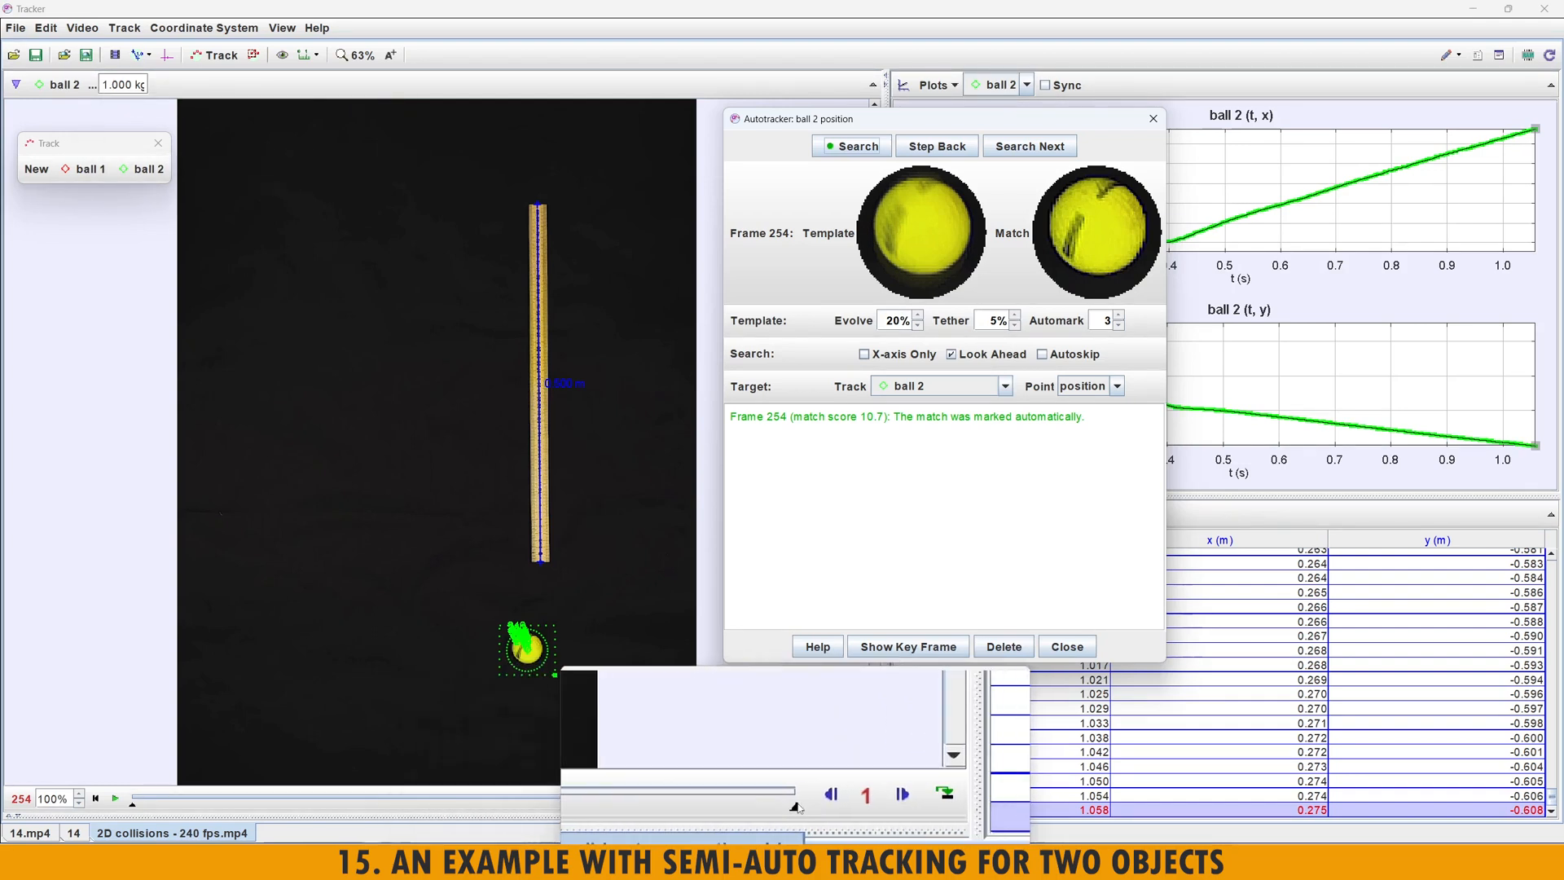
{"action": "left_click_drag", "start_coordinate": [797, 806], "coordinate": [626, 806]}
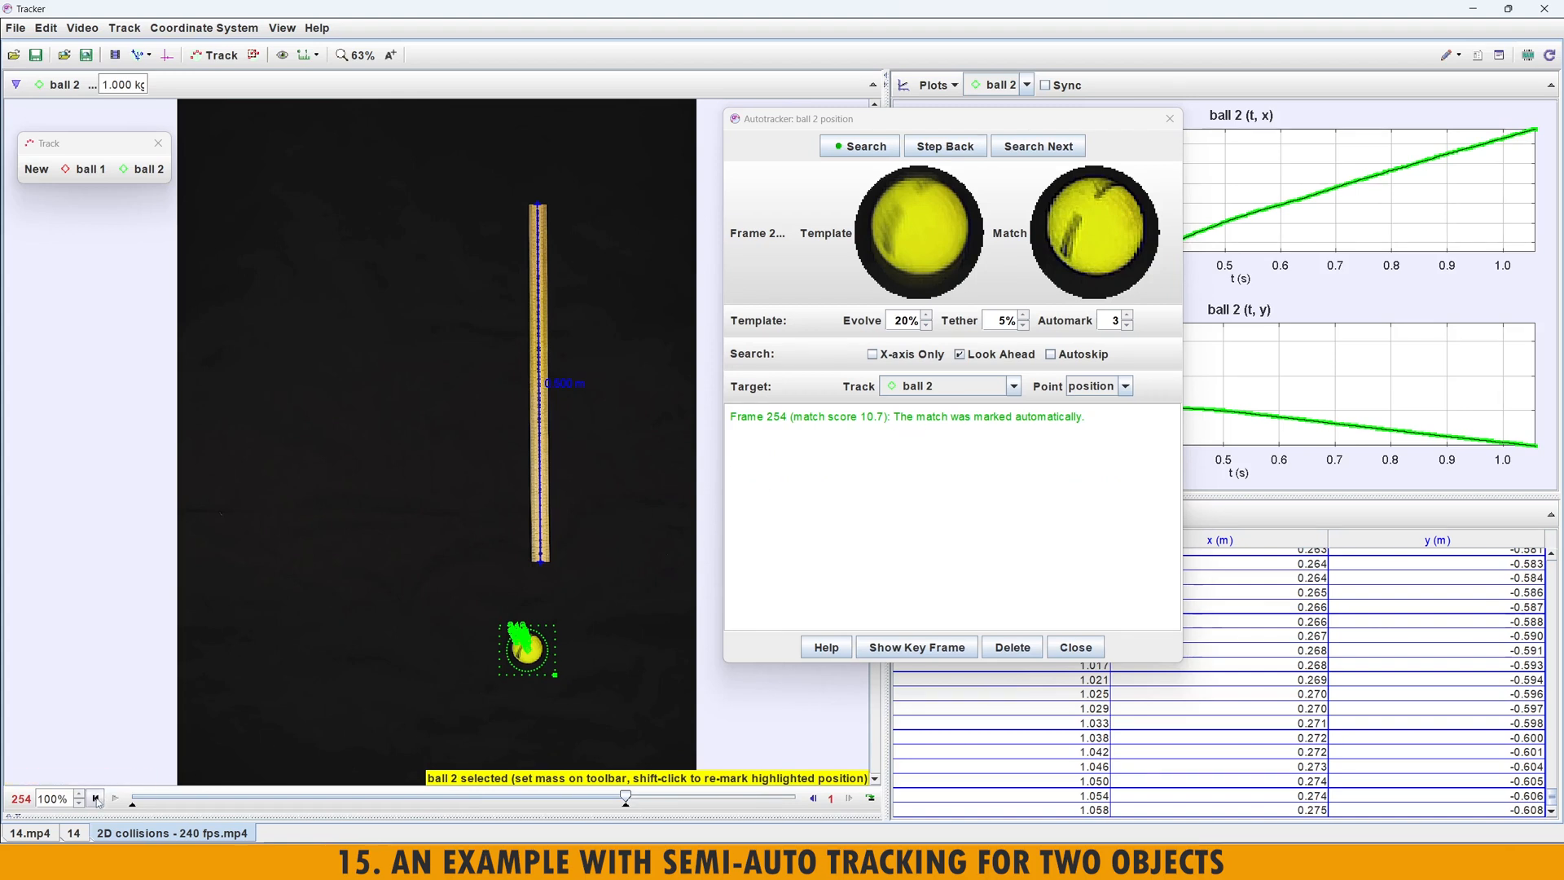
- Return to frame 0, set the Autotracker target to ball 1 and mark a key frame at the lower ball's center
{"action": "left_click", "coordinate": [97, 799]}
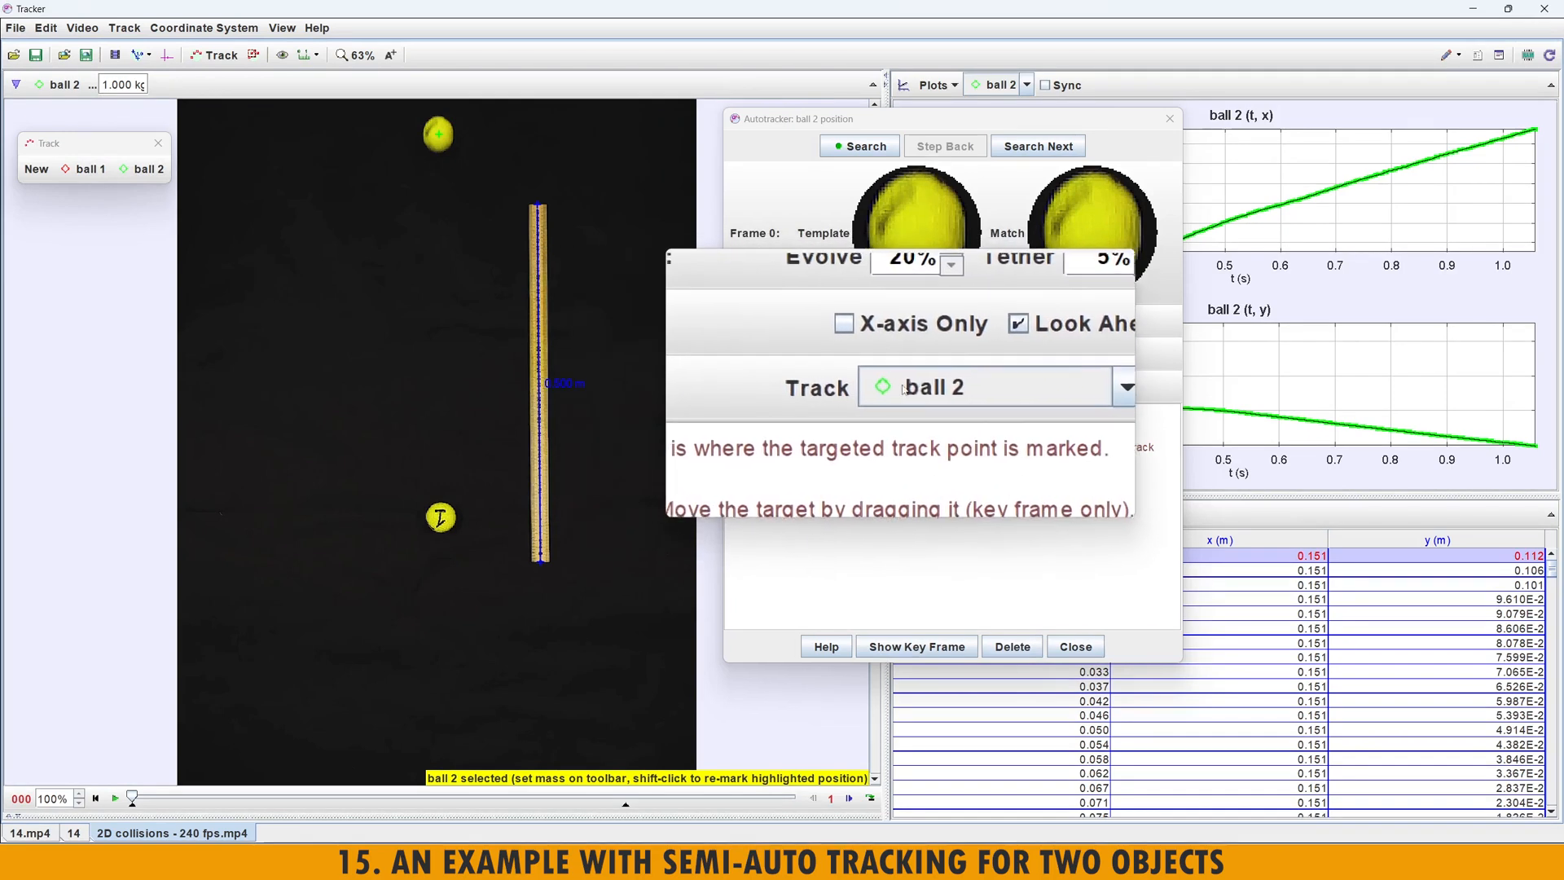
{"action": "left_click", "coordinate": [917, 389]}
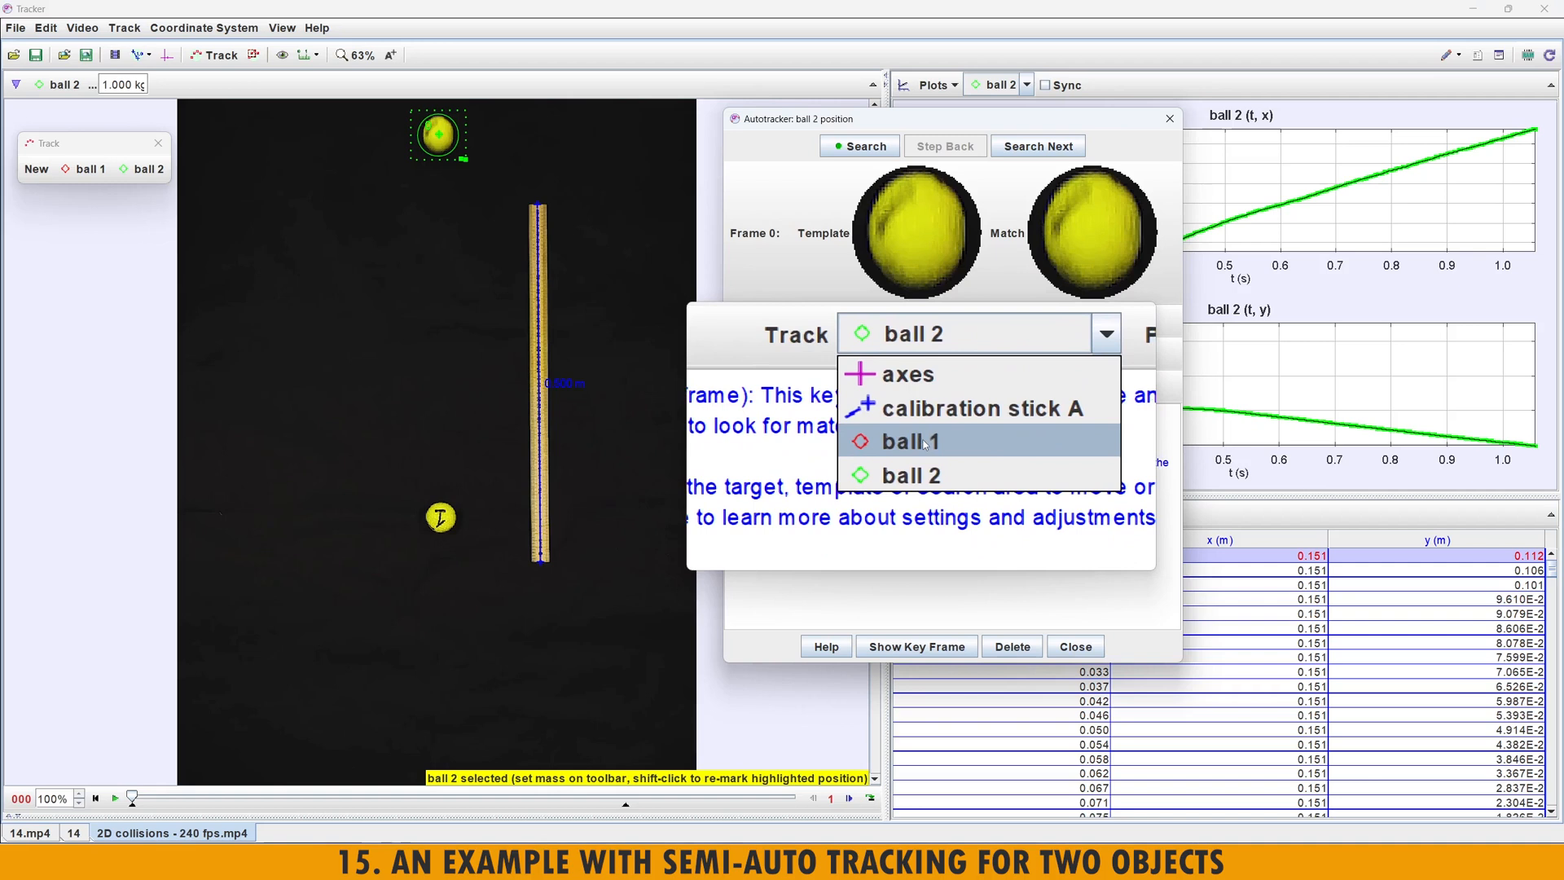
{"action": "left_click", "coordinate": [923, 442]}
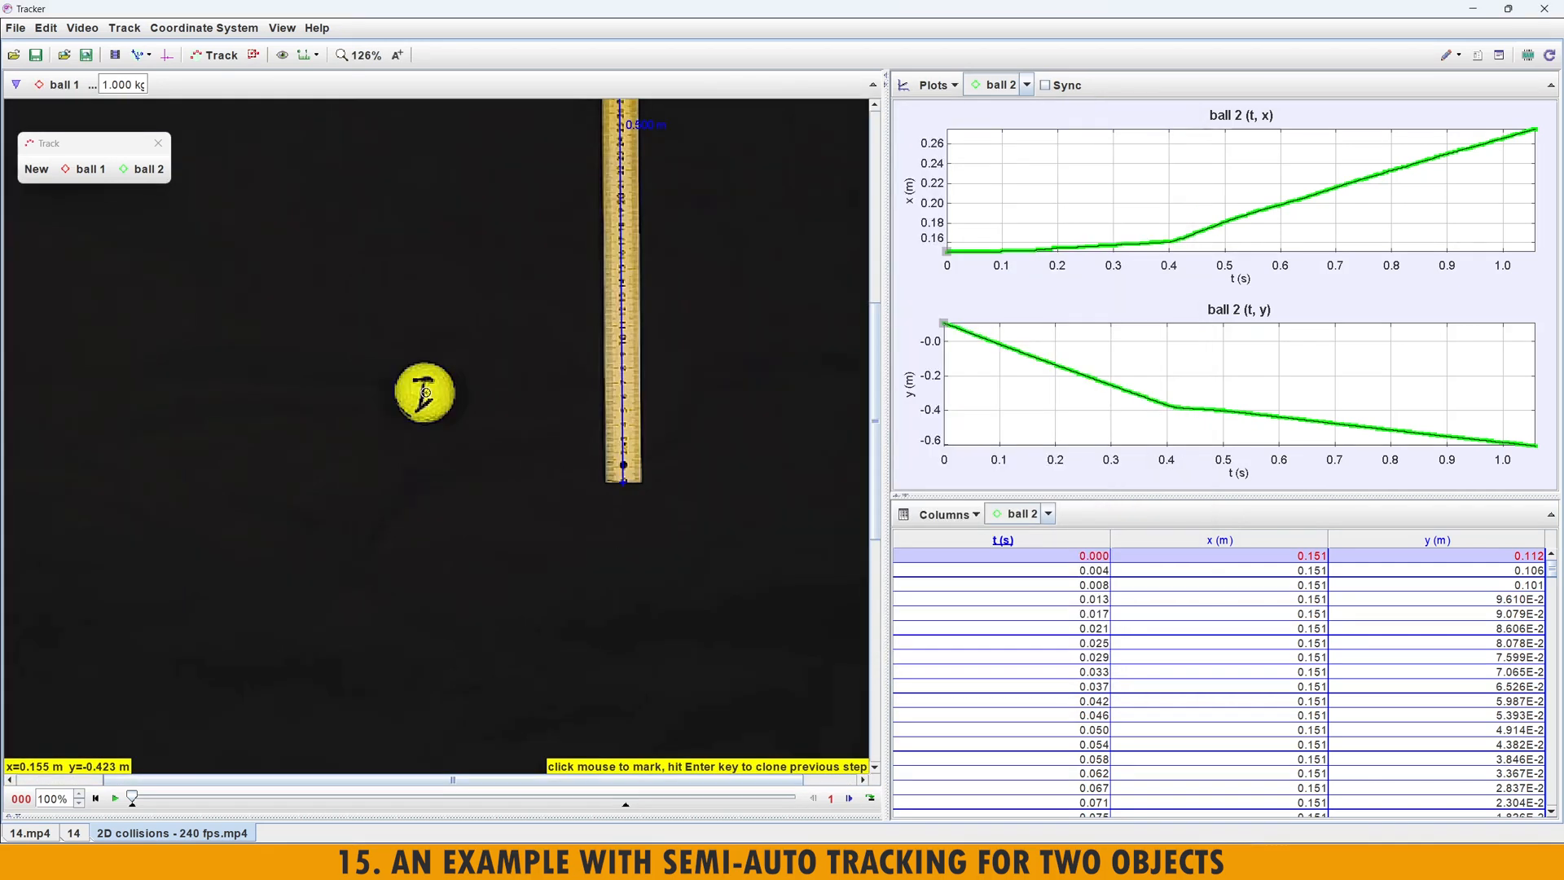
{"action": "left_click", "coordinate": [425, 392], "text": "ctrl+shift"}
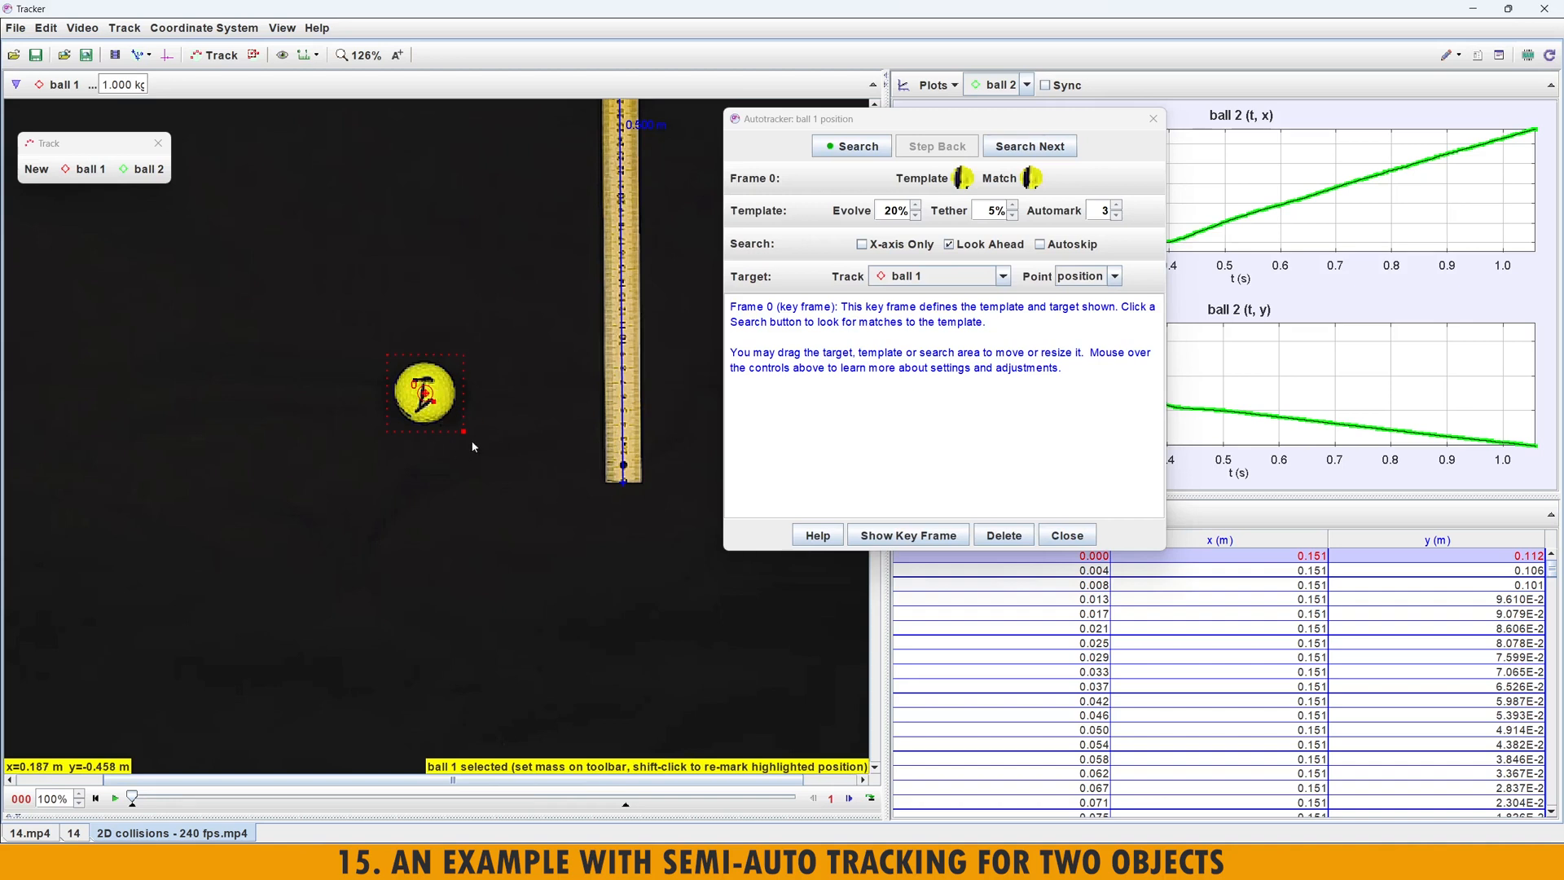
- Enlarge the search area and template to enclose the whole of ball 1, and run its automatic search from frame 0
{"action": "left_click_drag", "start_coordinate": [464, 440], "coordinate": [471, 441]}
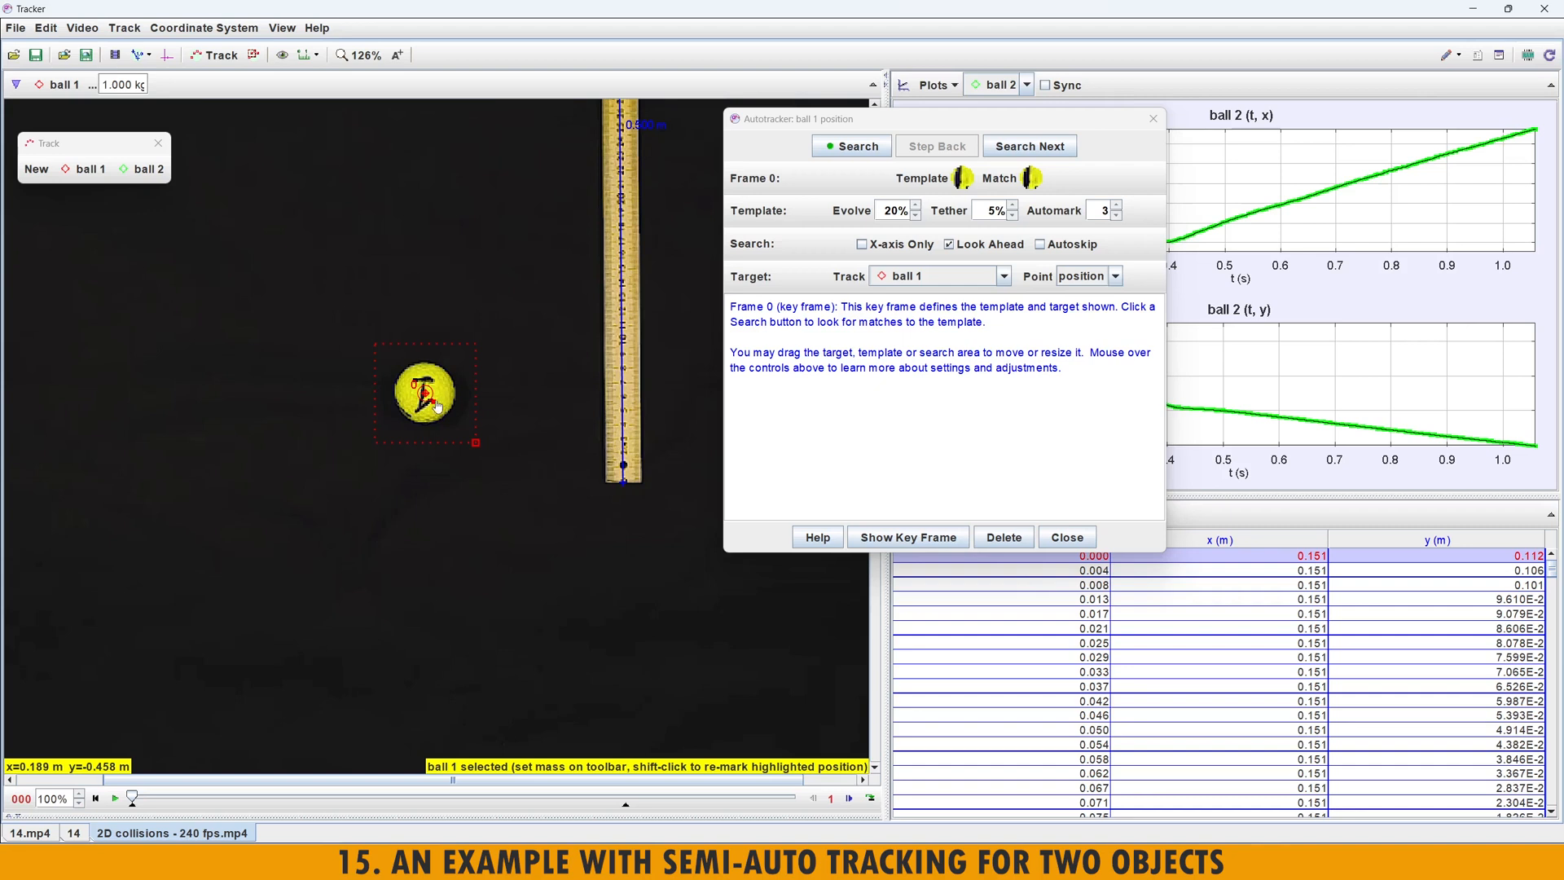
{"action": "left_click_drag", "start_coordinate": [434, 404], "coordinate": [468, 442]}
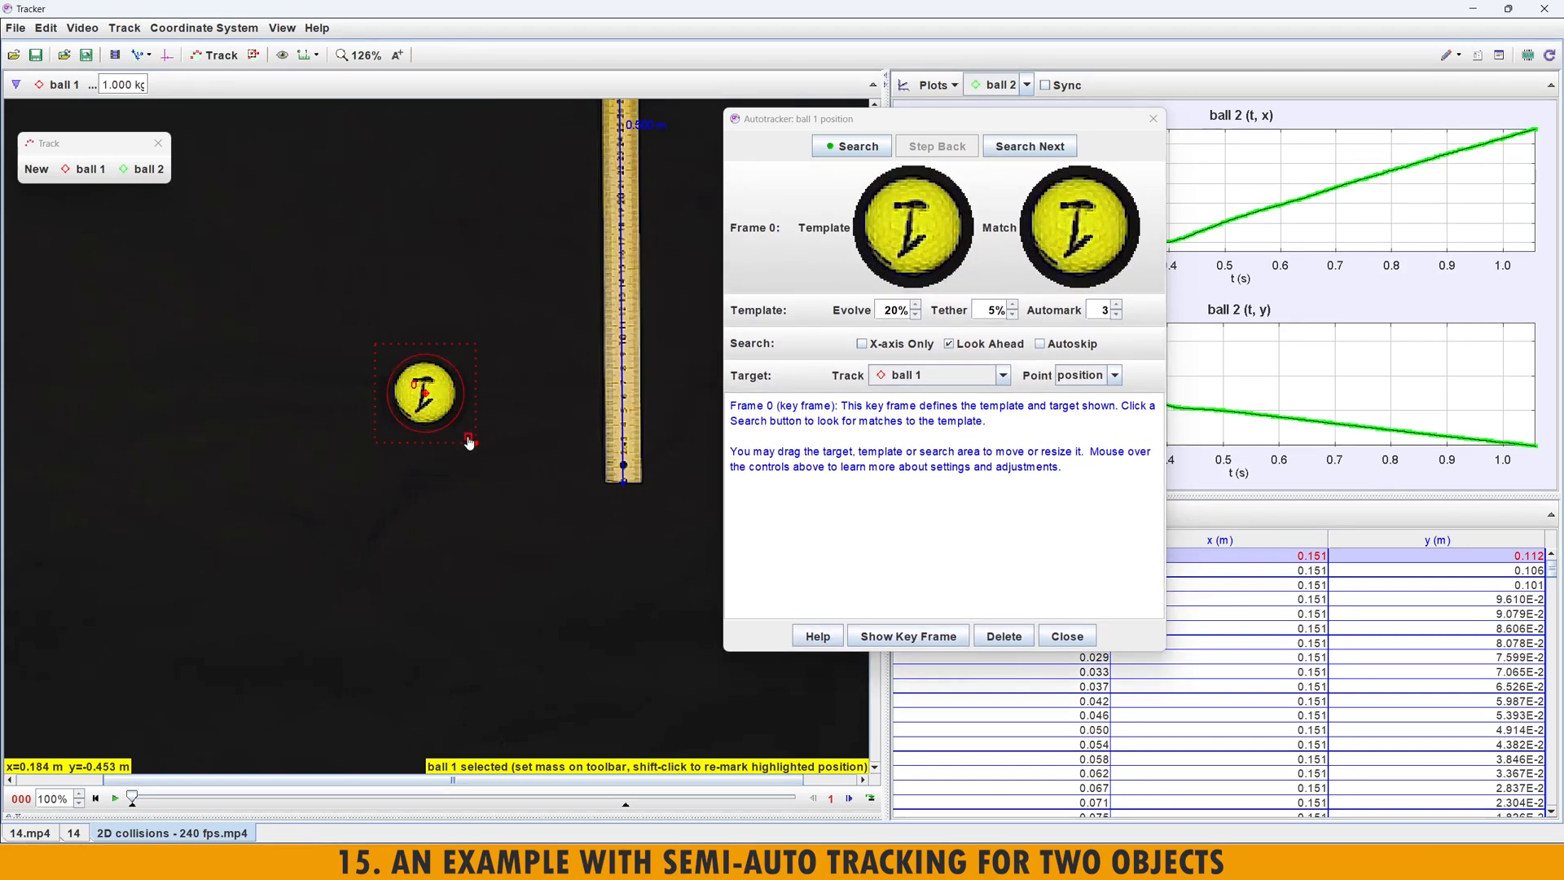
{"action": "left_click", "coordinate": [866, 147]}
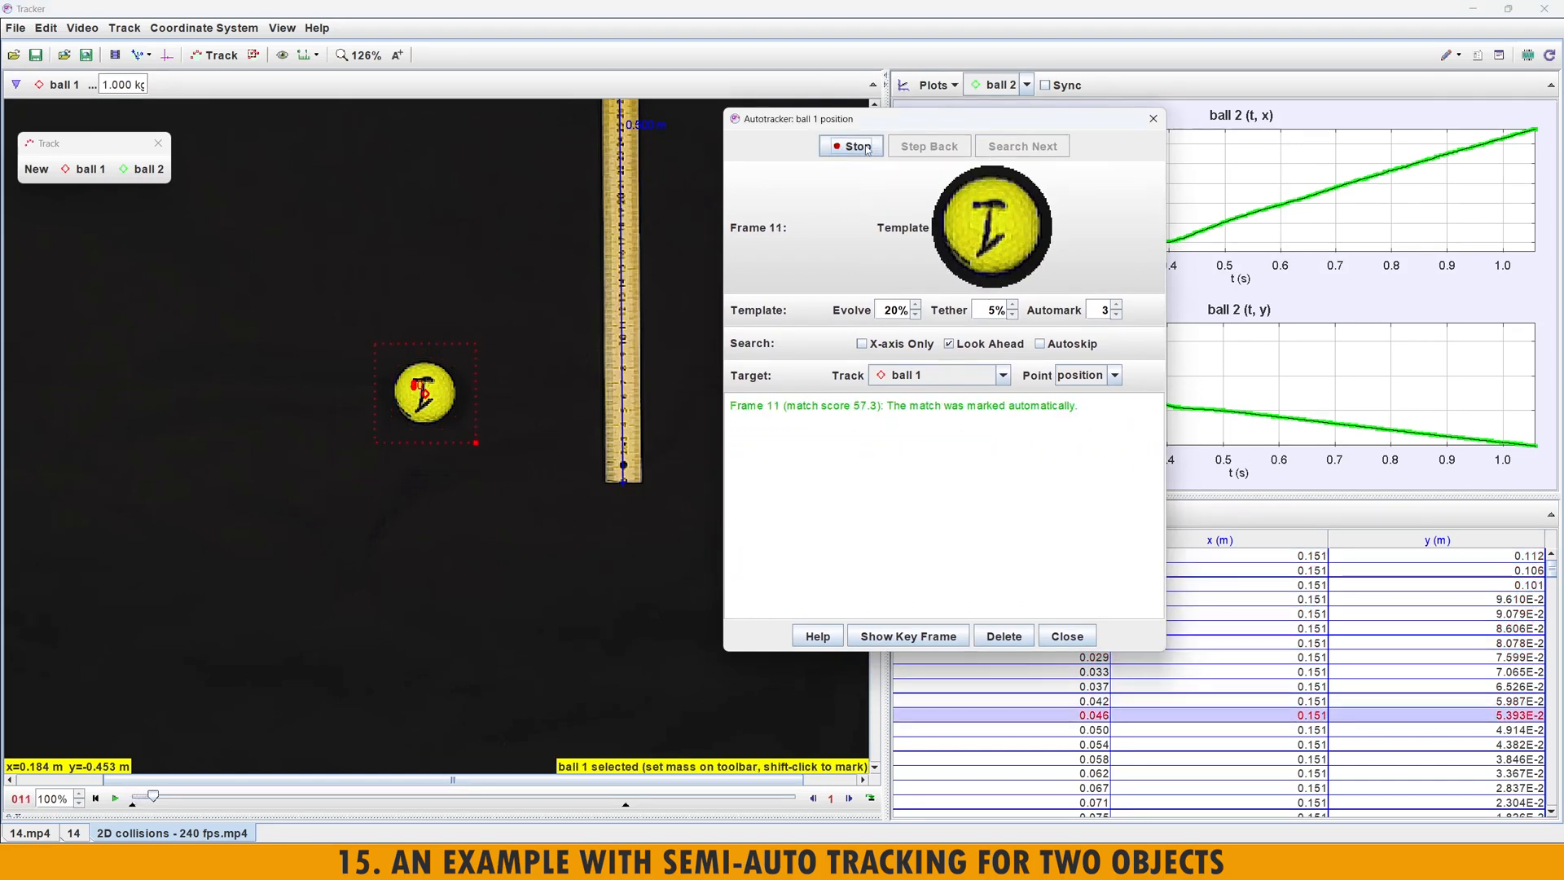
{"action": "scroll", "coordinate": [554, 555], "scroll_direction": "down", "scroll_amount": 3}
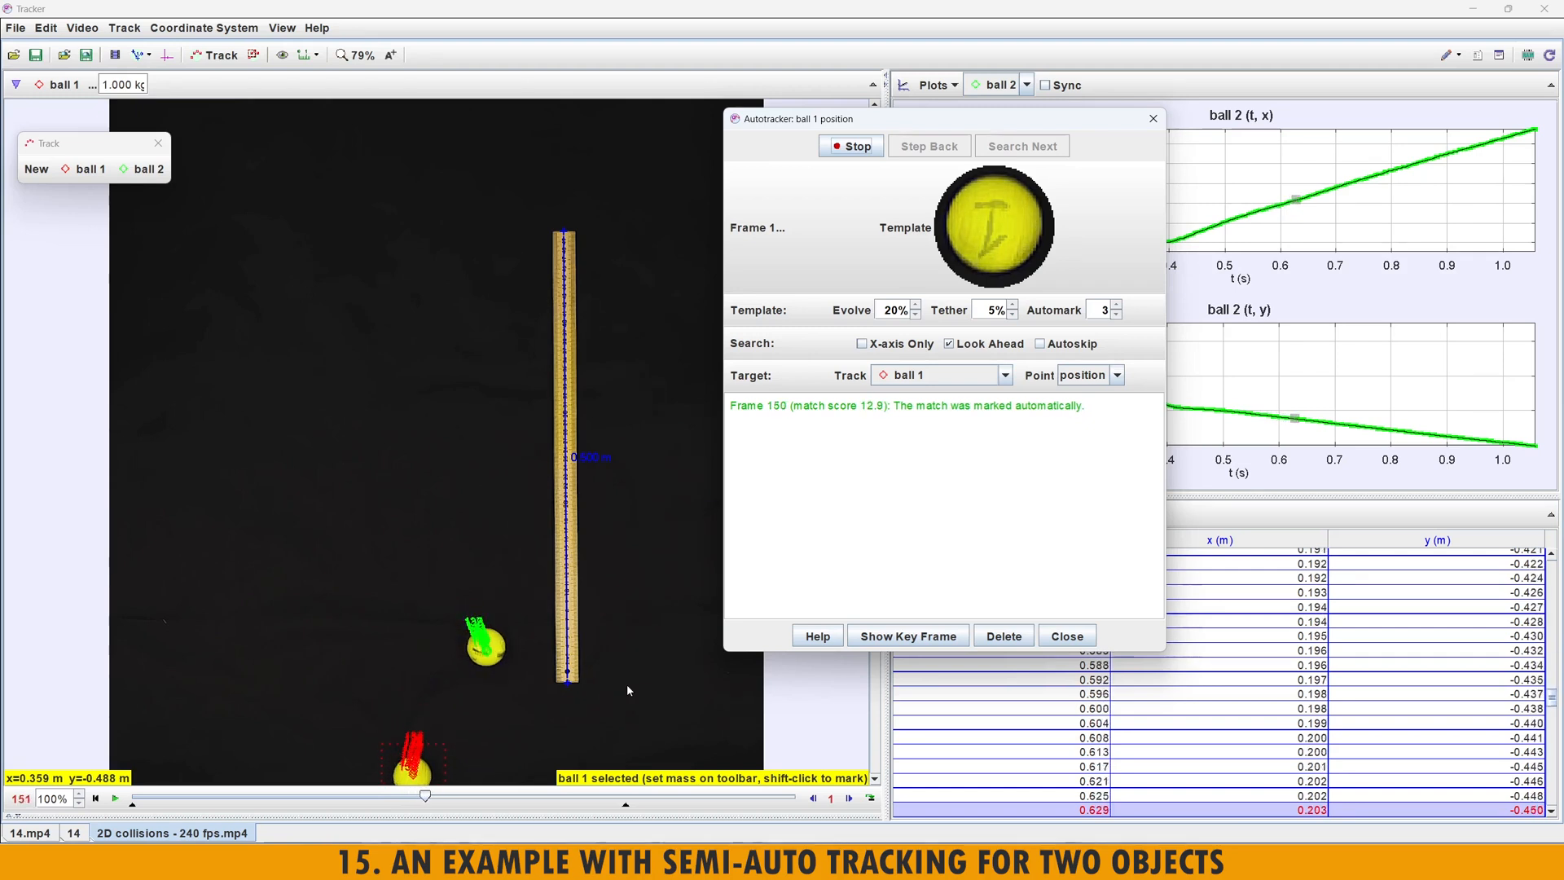
{"action": "scroll", "coordinate": [552, 647], "scroll_direction": "down", "scroll_amount": 1}
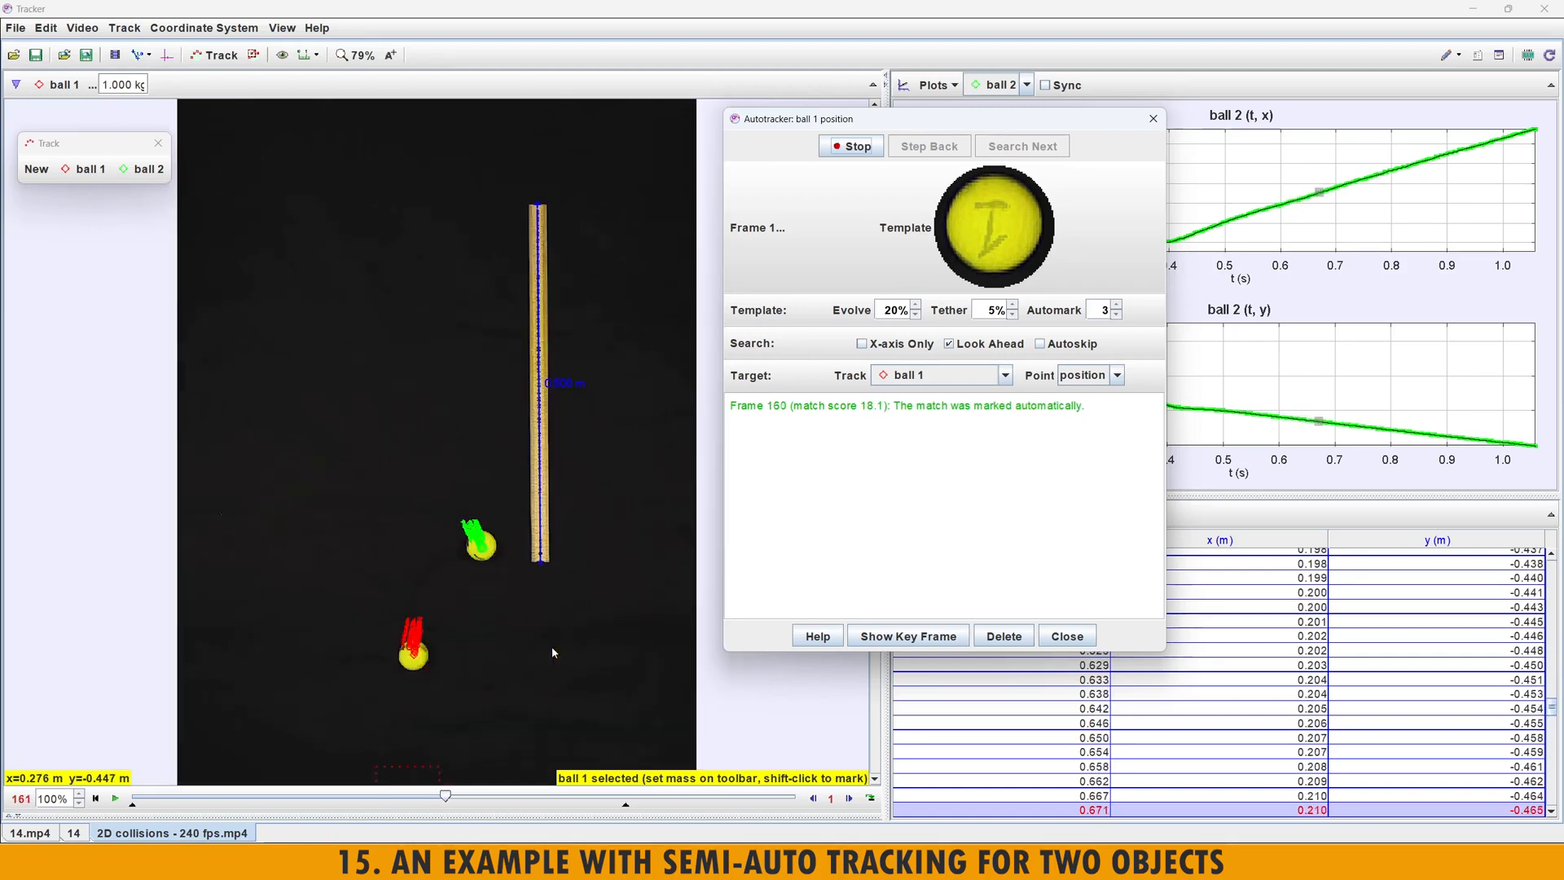
{"action": "scroll", "coordinate": [552, 651], "scroll_direction": "down", "scroll_amount": 1}
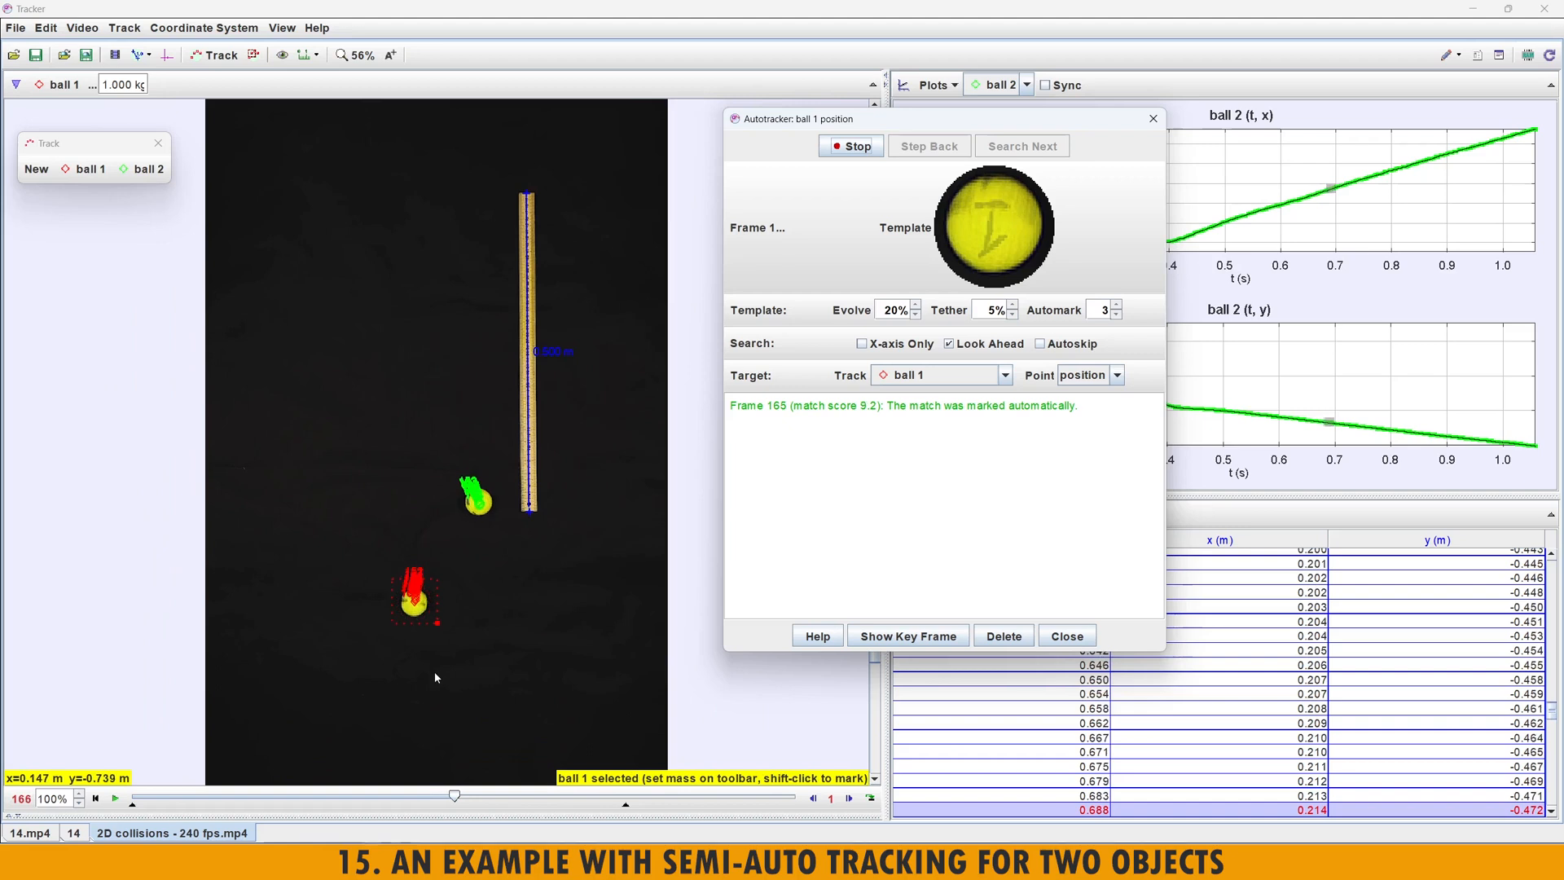
{"action": "scroll", "coordinate": [435, 677], "scroll_direction": "down", "scroll_amount": 1}
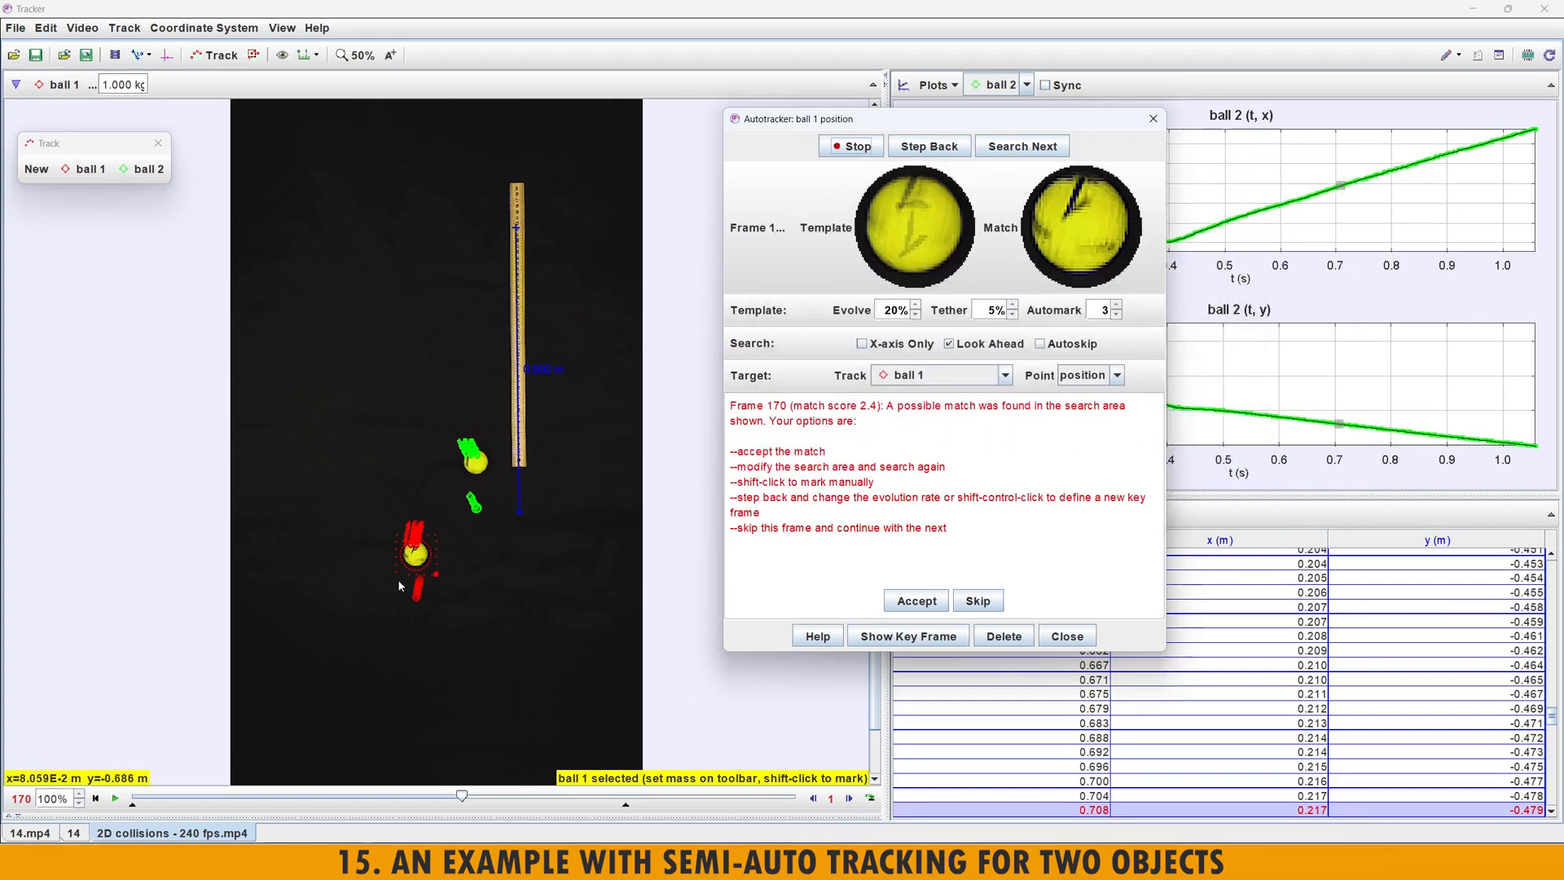
- Compare ball 1's template and match at frame 170, lower the Automark level to 2 and resume the search
{"action": "scroll", "coordinate": [404, 610], "scroll_direction": "up", "scroll_amount": 6}
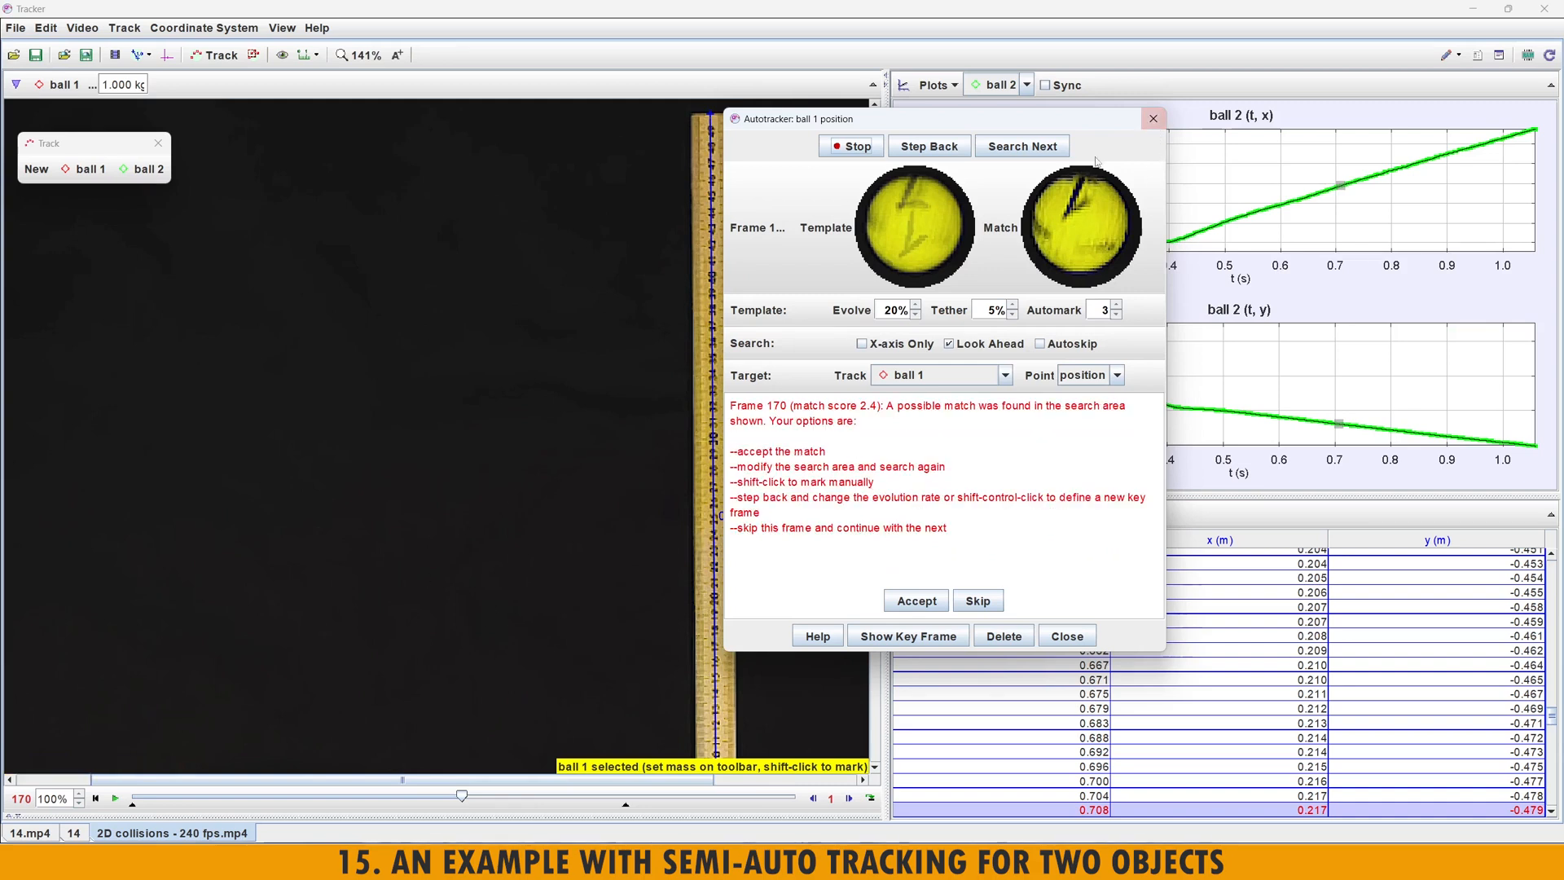
{"action": "scroll", "coordinate": [876, 769], "scroll_direction": "down", "scroll_amount": 5}
{"action": "scroll", "coordinate": [876, 768], "scroll_direction": "down", "scroll_amount": 10}
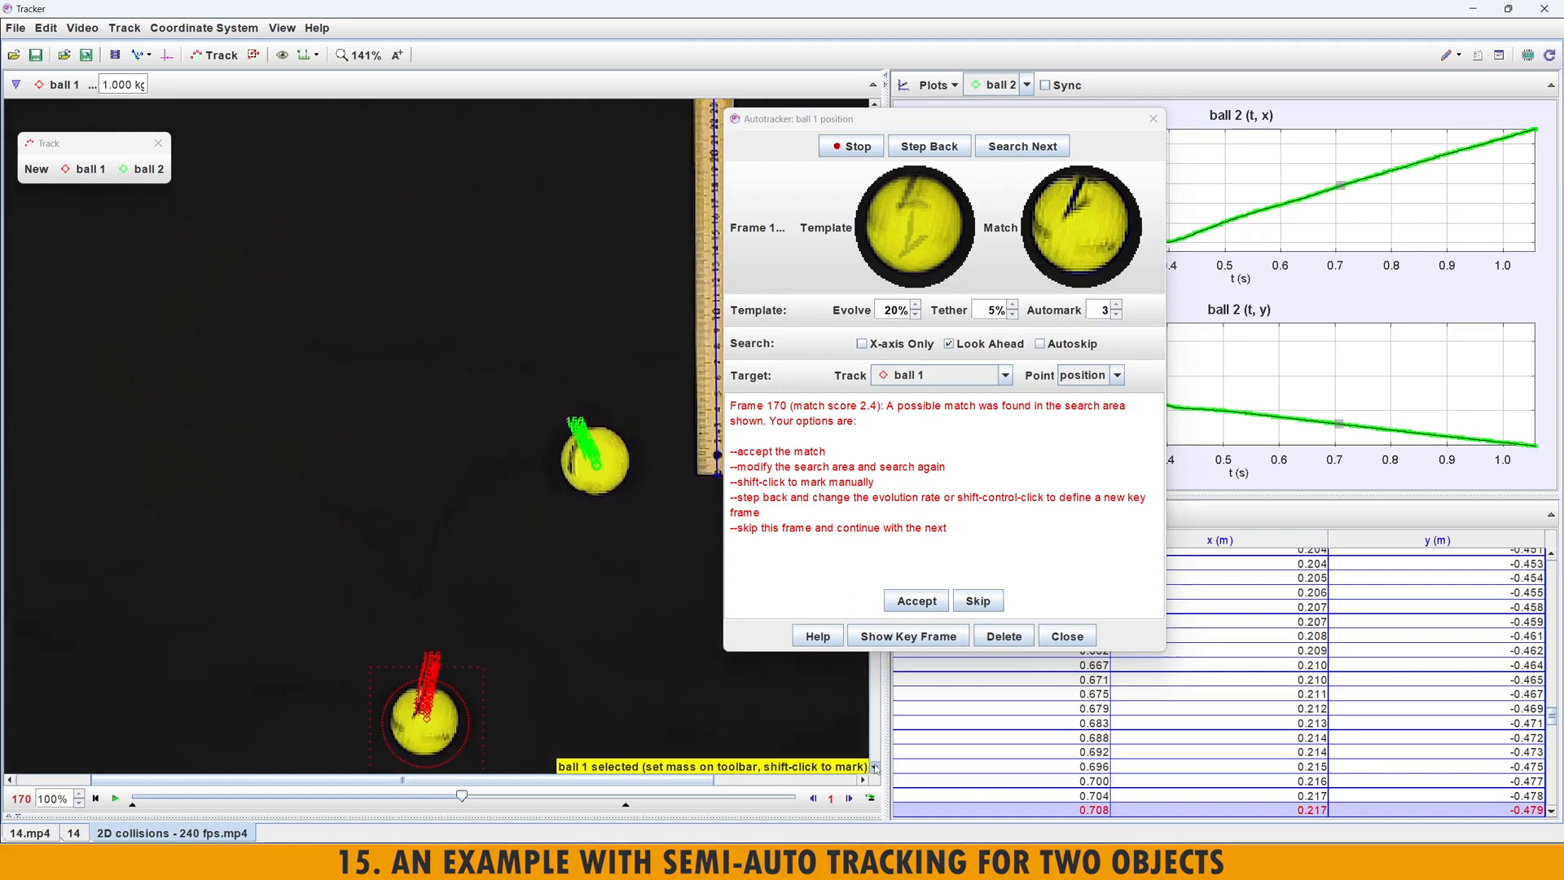
{"action": "mouse_move", "coordinate": [944, 233]}
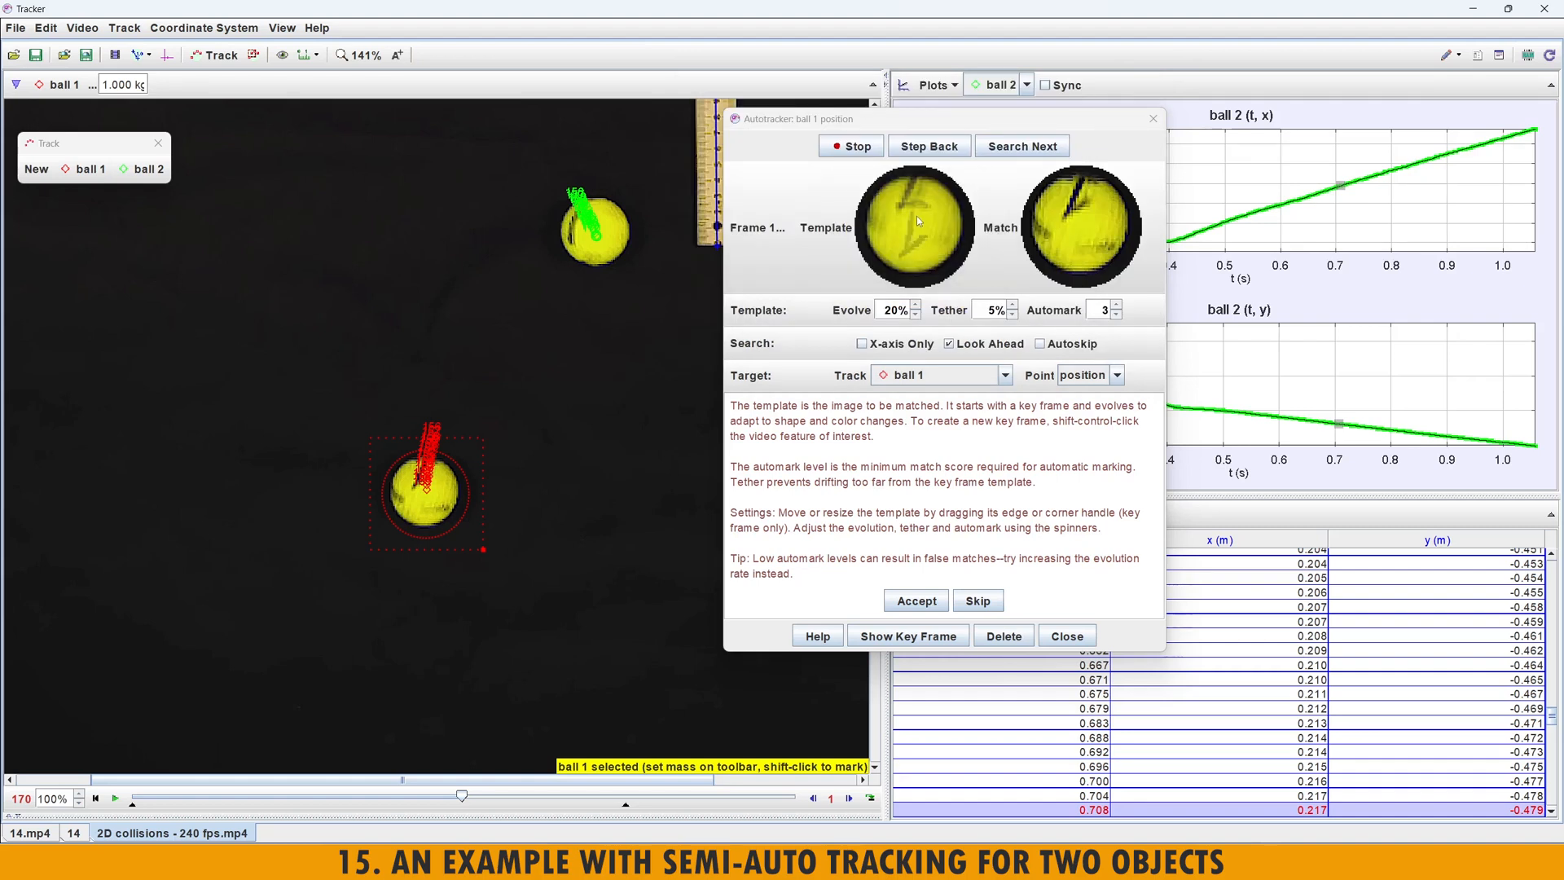
{"action": "left_click", "coordinate": [1116, 315]}
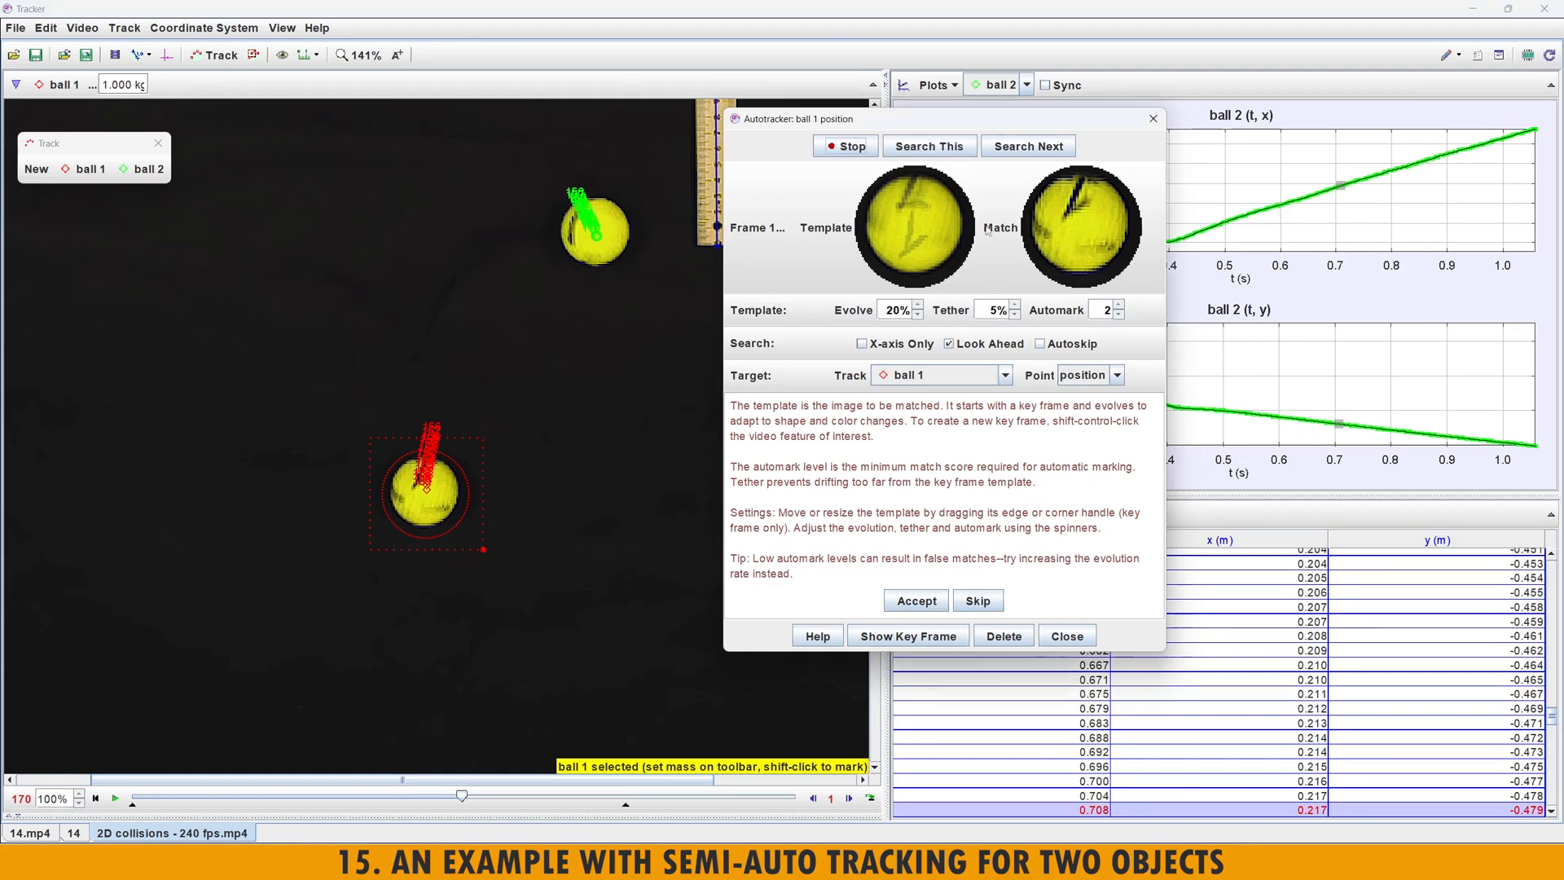
{"action": "left_click", "coordinate": [926, 151]}
{"action": "left_click", "coordinate": [926, 152]}
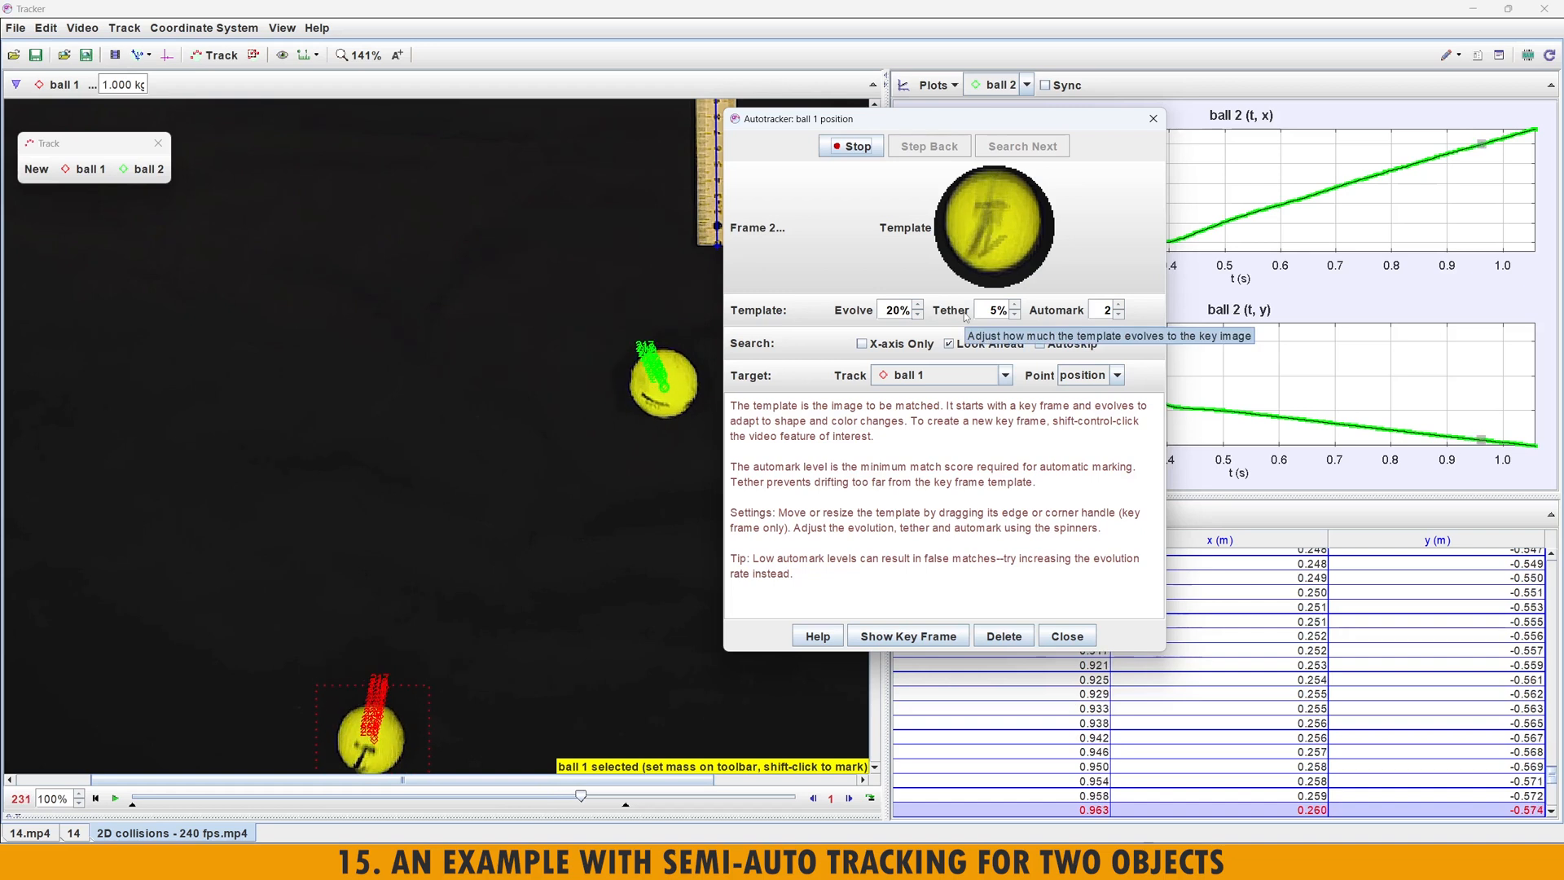
{"action": "scroll", "coordinate": [466, 585], "scroll_direction": "down", "scroll_amount": 5}
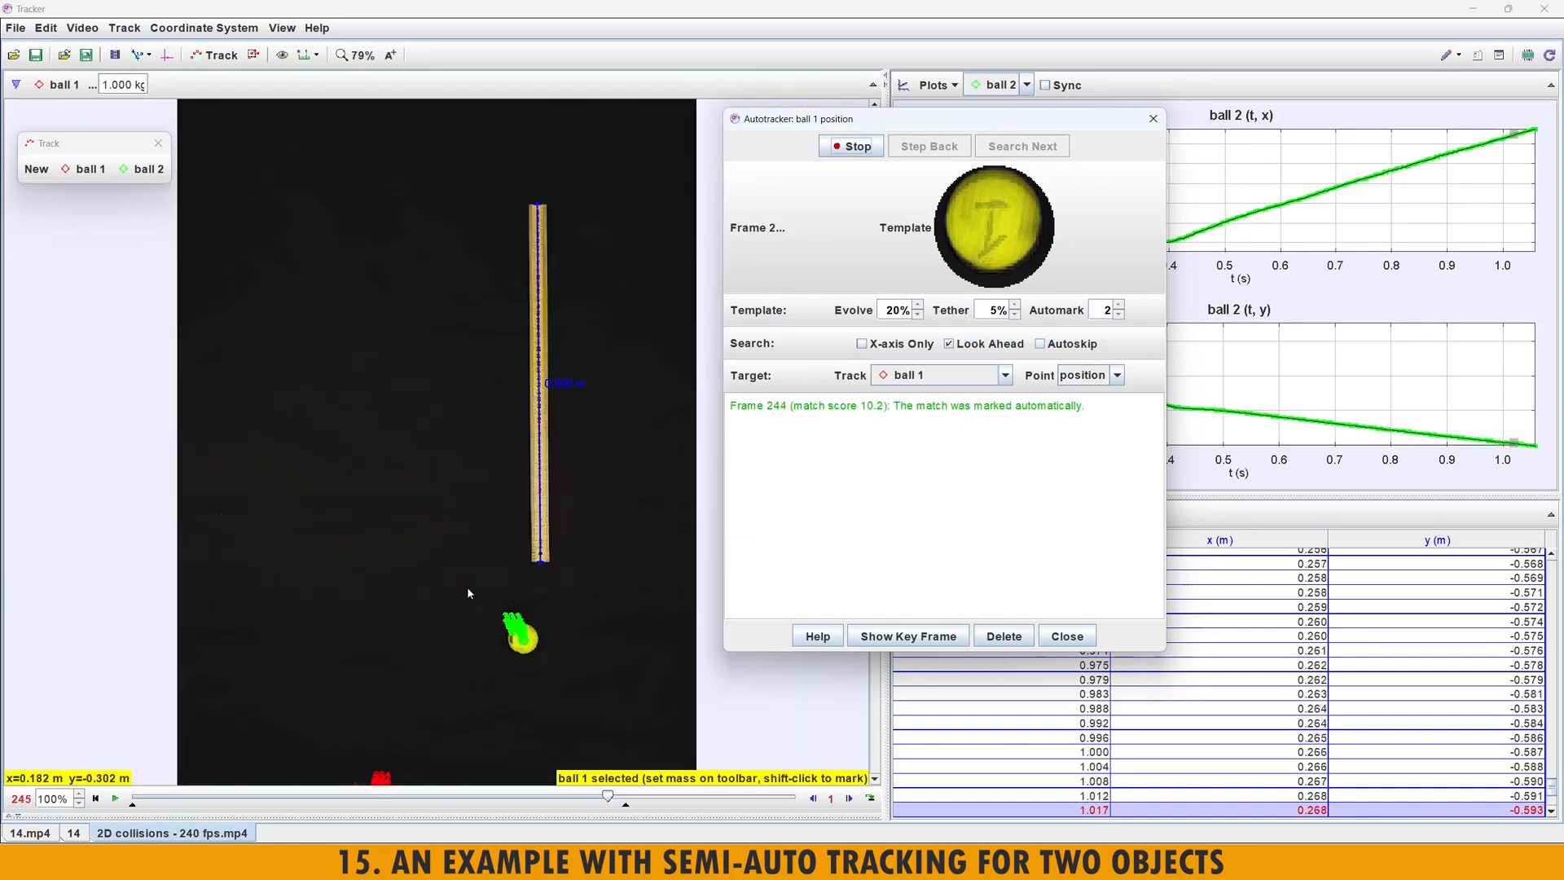
{"action": "scroll", "coordinate": [466, 587], "scroll_direction": "down", "scroll_amount": 1}
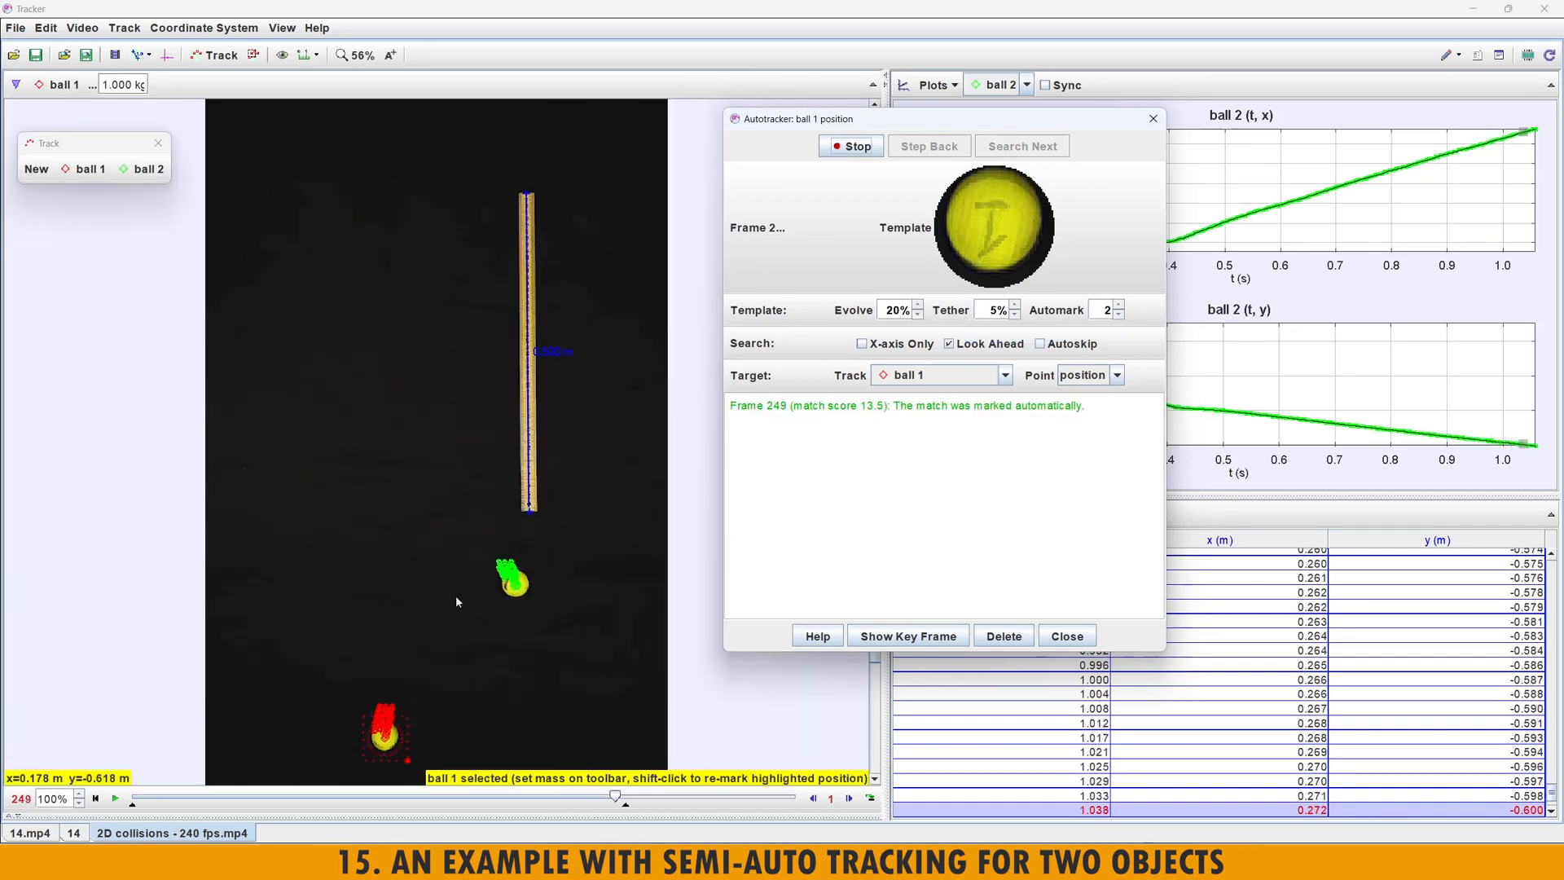
- Switch to Tracker Help in the browser and read the Autotracker page's explanation of the evolve rate, tether rate and automark settings
{"action": "scroll", "coordinate": [456, 596], "scroll_direction": "down", "scroll_amount": 3}
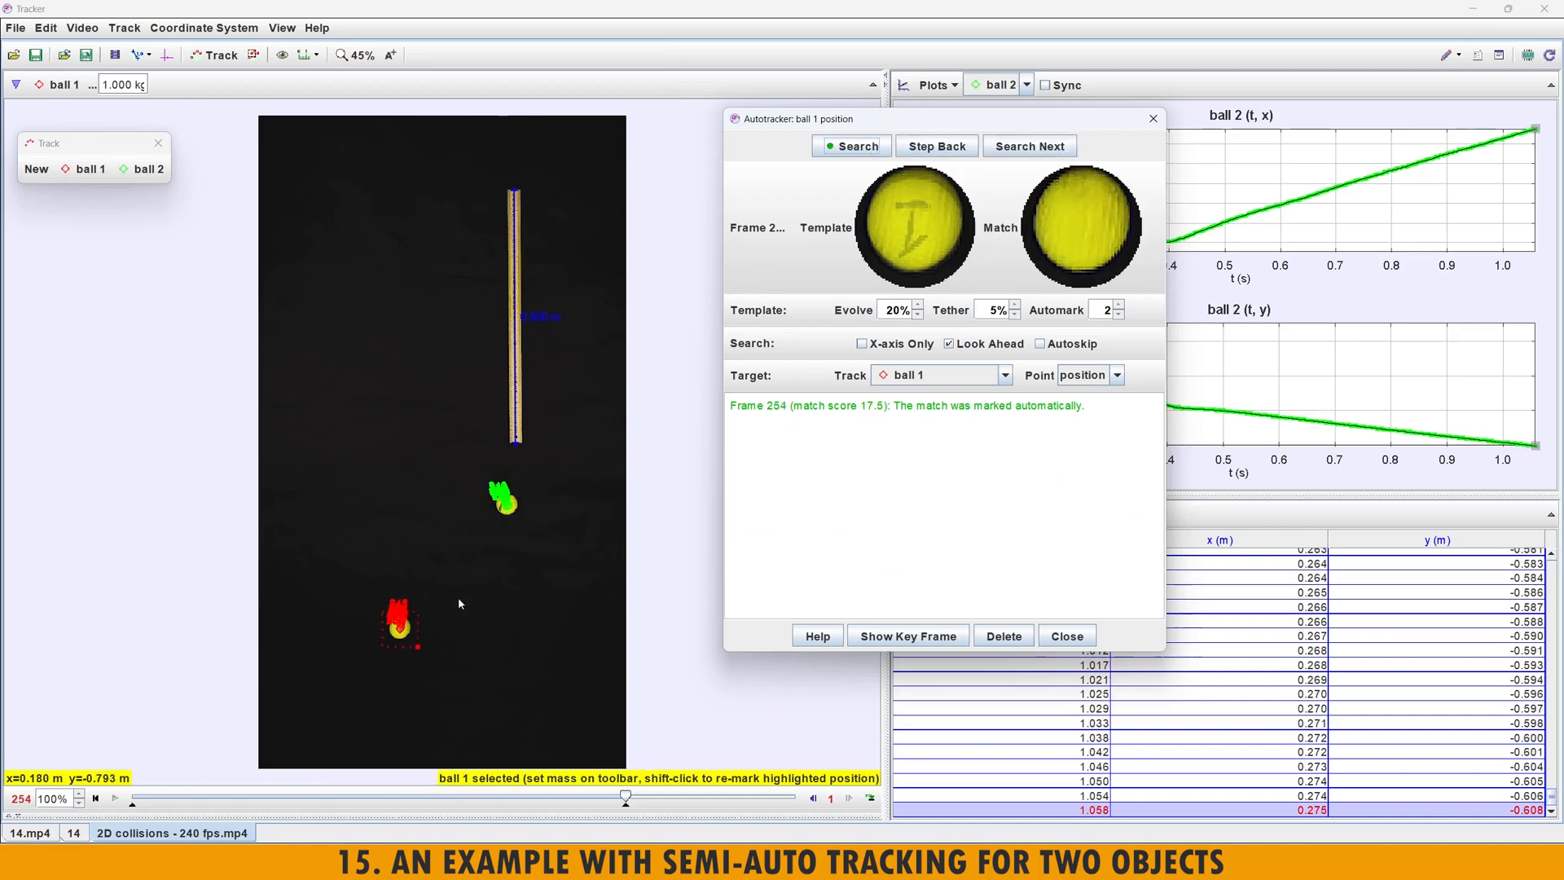
{"action": "mouse_move", "coordinate": [260, 862]}
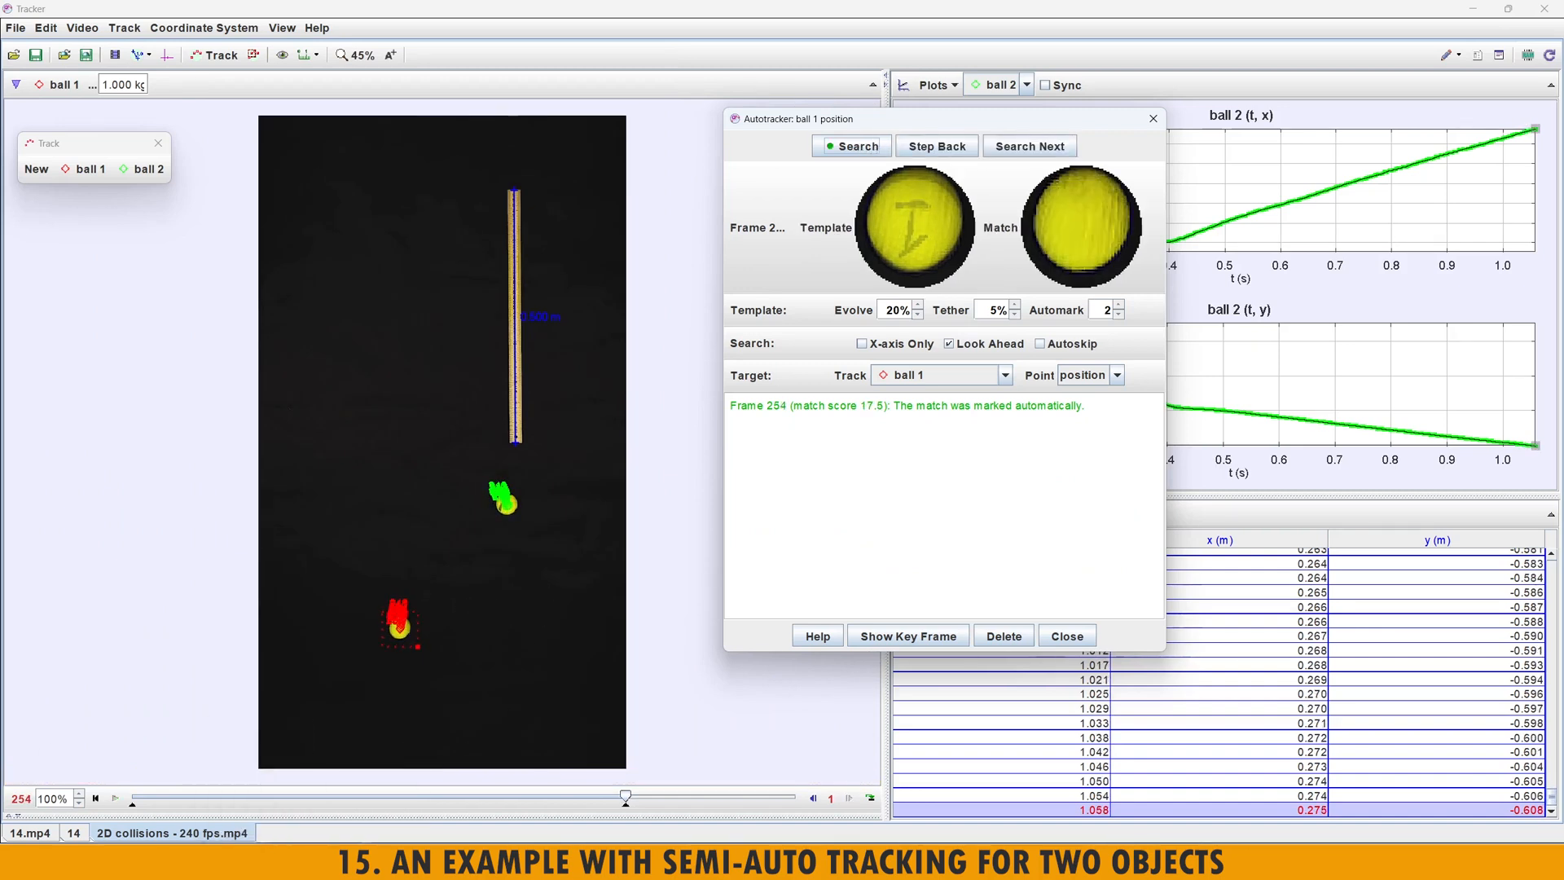
{"action": "left_click", "coordinate": [243, 819]}
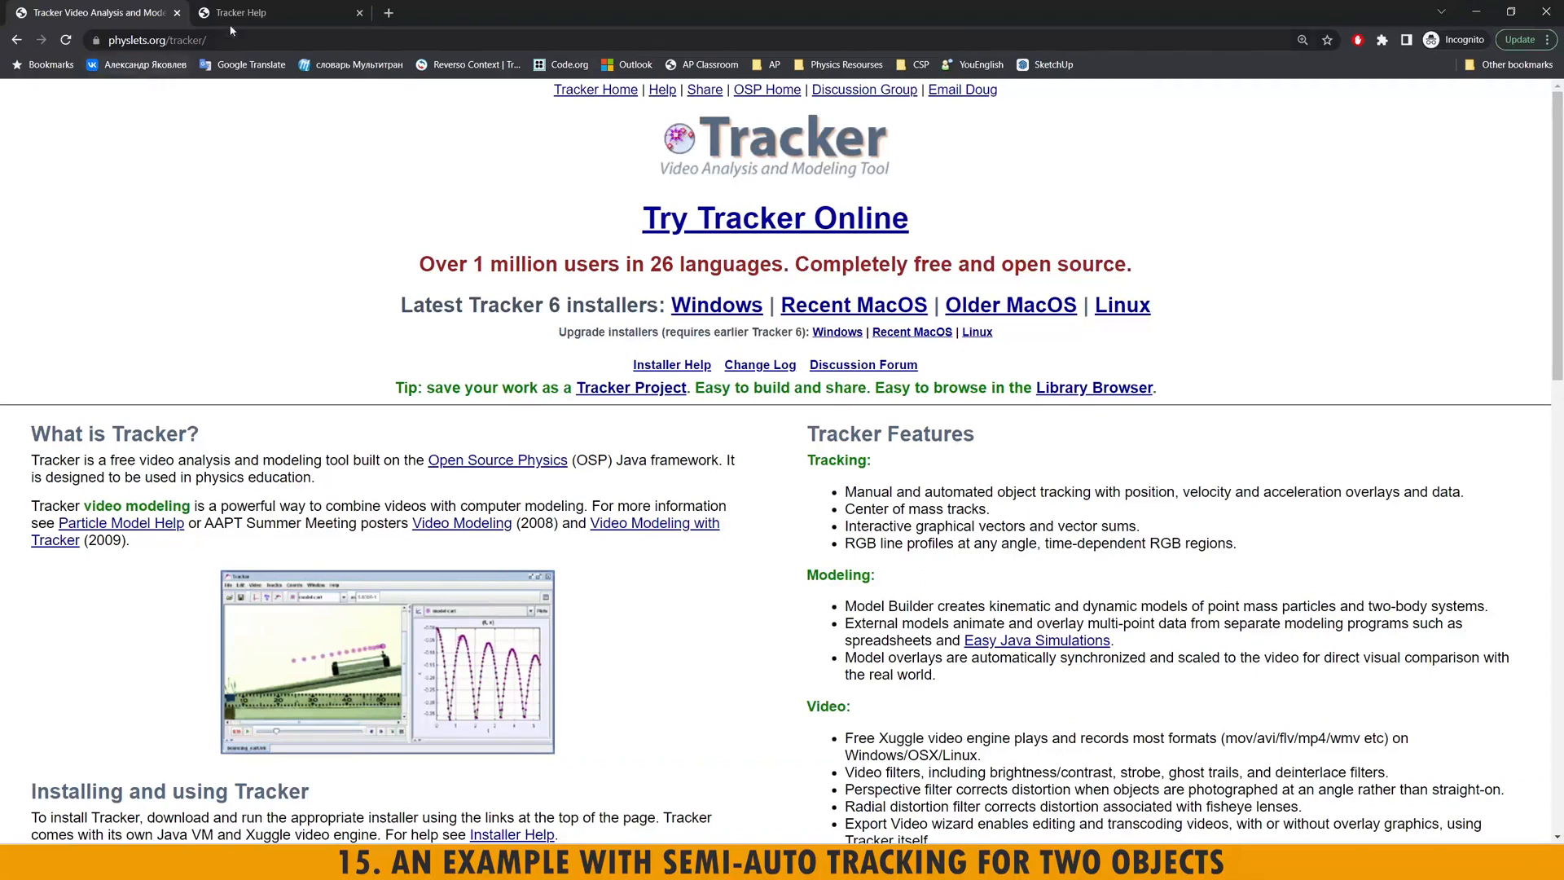
{"action": "left_click", "coordinate": [248, 12]}
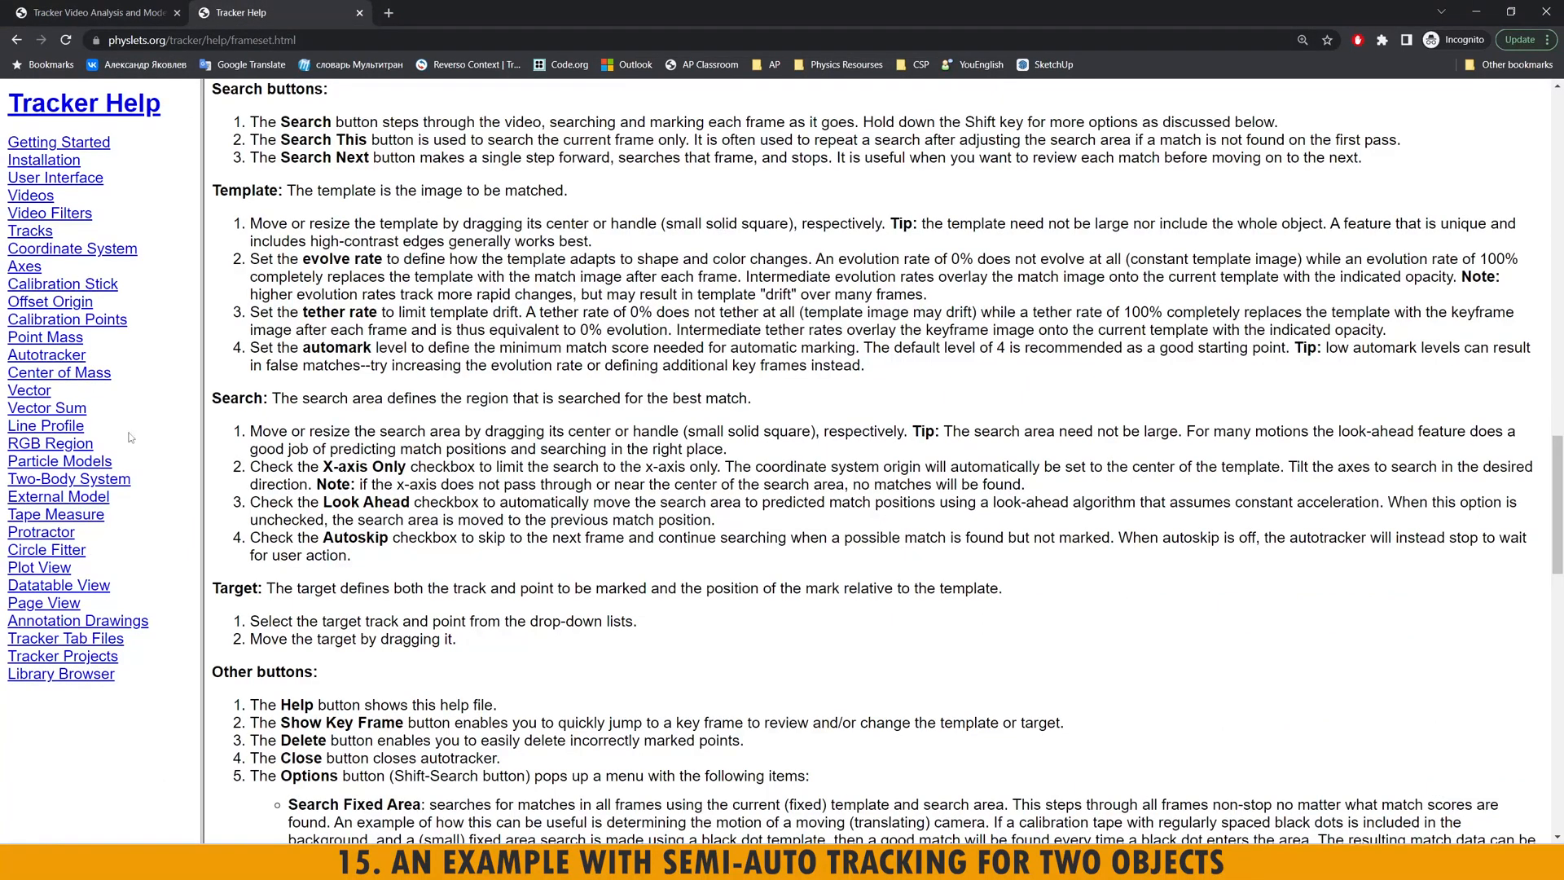
{"action": "left_click", "coordinate": [53, 363]}
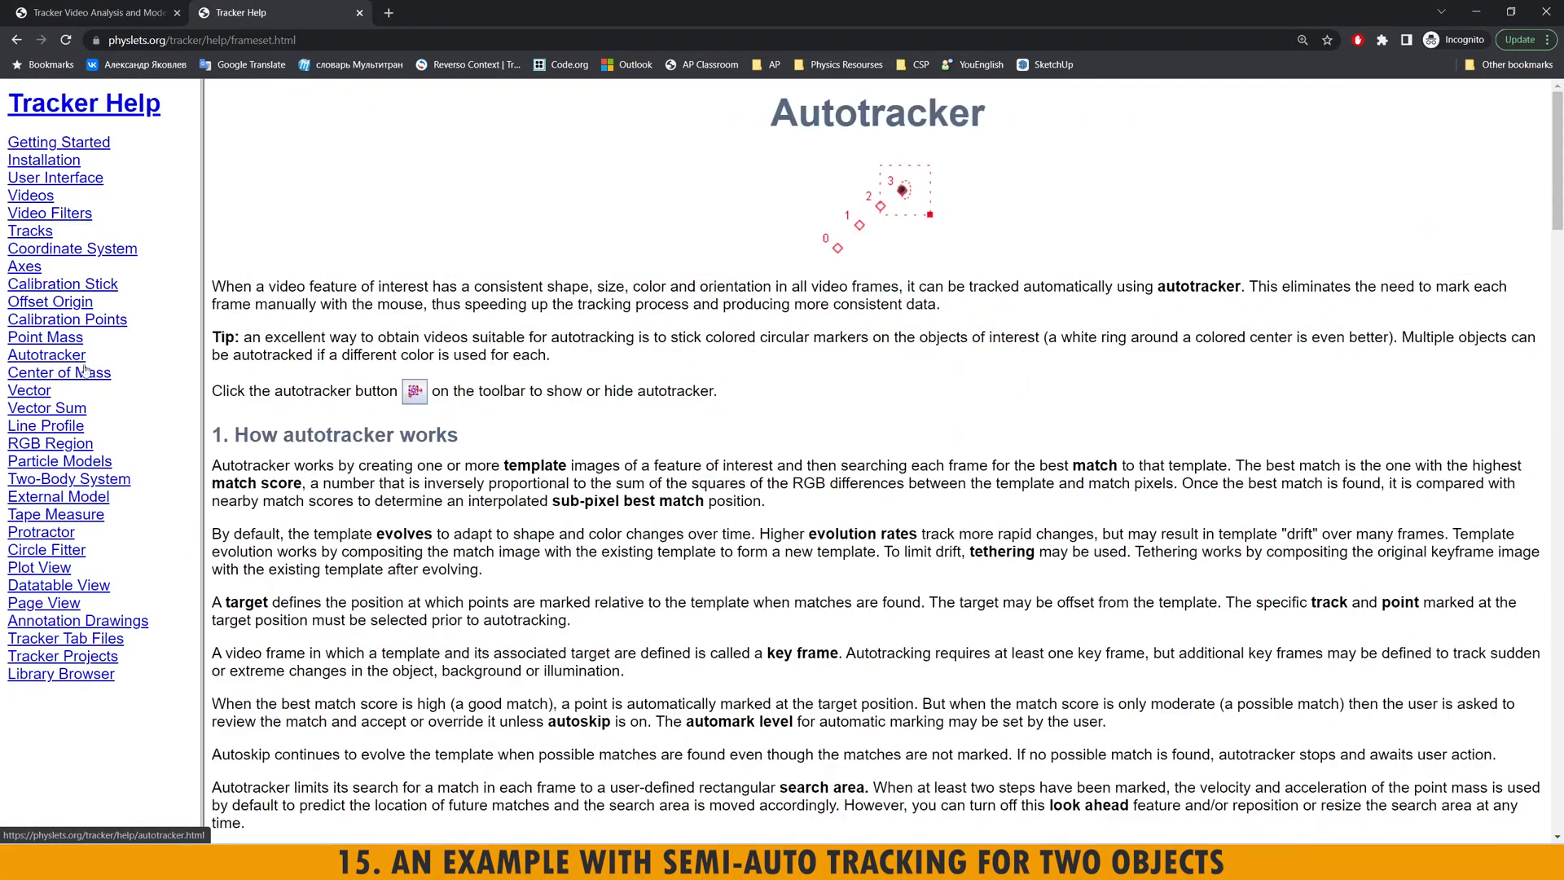
{"action": "scroll", "coordinate": [583, 349], "scroll_direction": "down", "scroll_amount": 1}
{"action": "scroll", "coordinate": [584, 349], "scroll_direction": "down", "scroll_amount": 10}
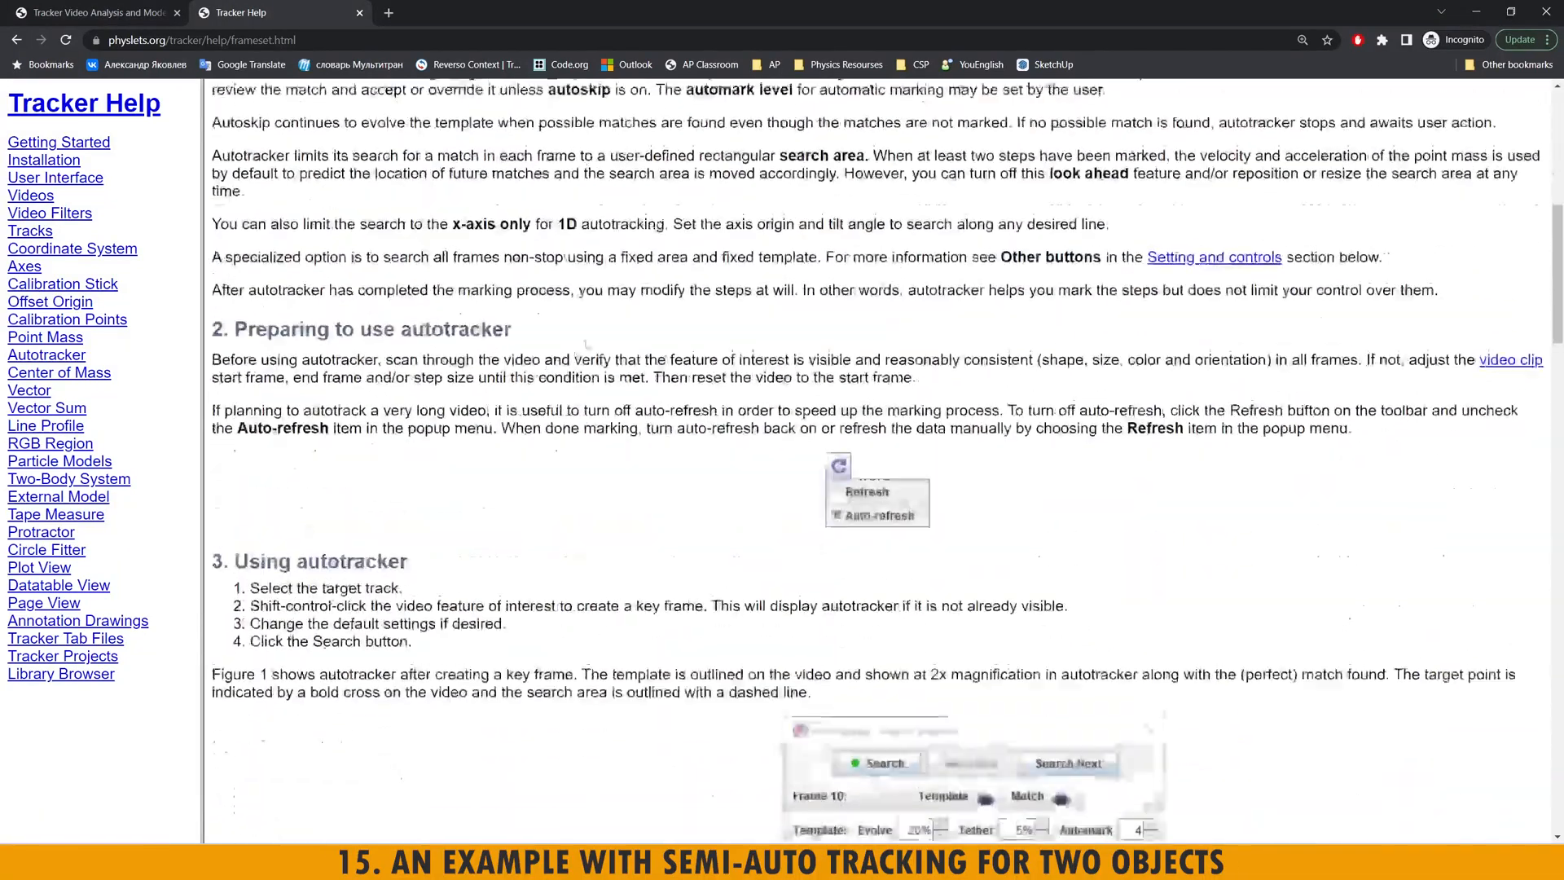
{"action": "scroll", "coordinate": [519, 406], "scroll_direction": "down", "scroll_amount": 4}
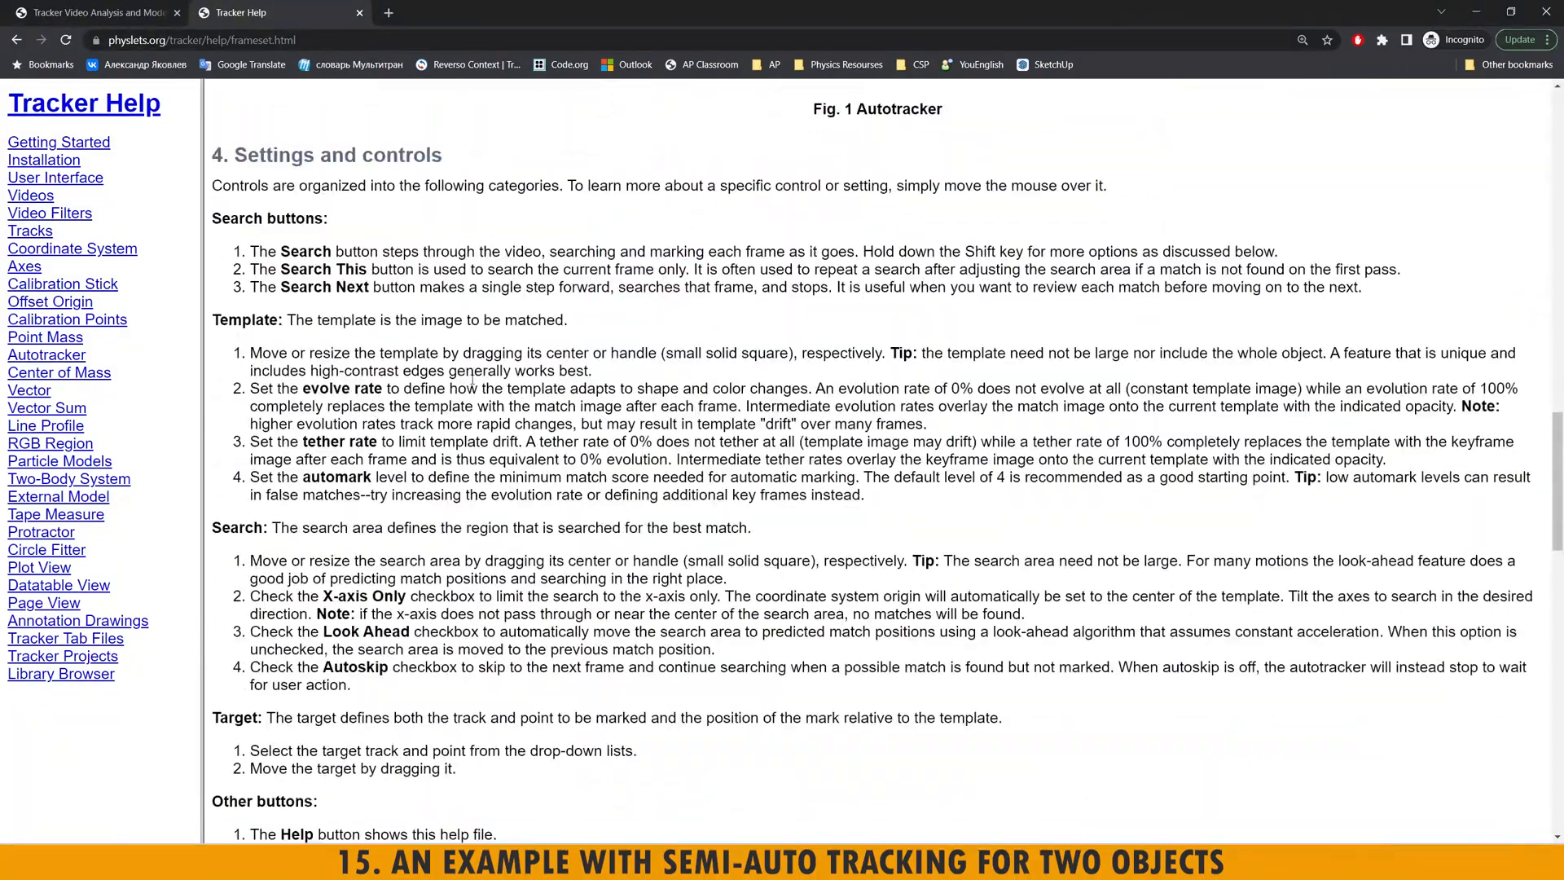
{"action": "scroll", "coordinate": [422, 414], "scroll_direction": "down", "scroll_amount": 3}
{"action": "scroll", "coordinate": [323, 259], "scroll_direction": "up", "scroll_amount": 2}
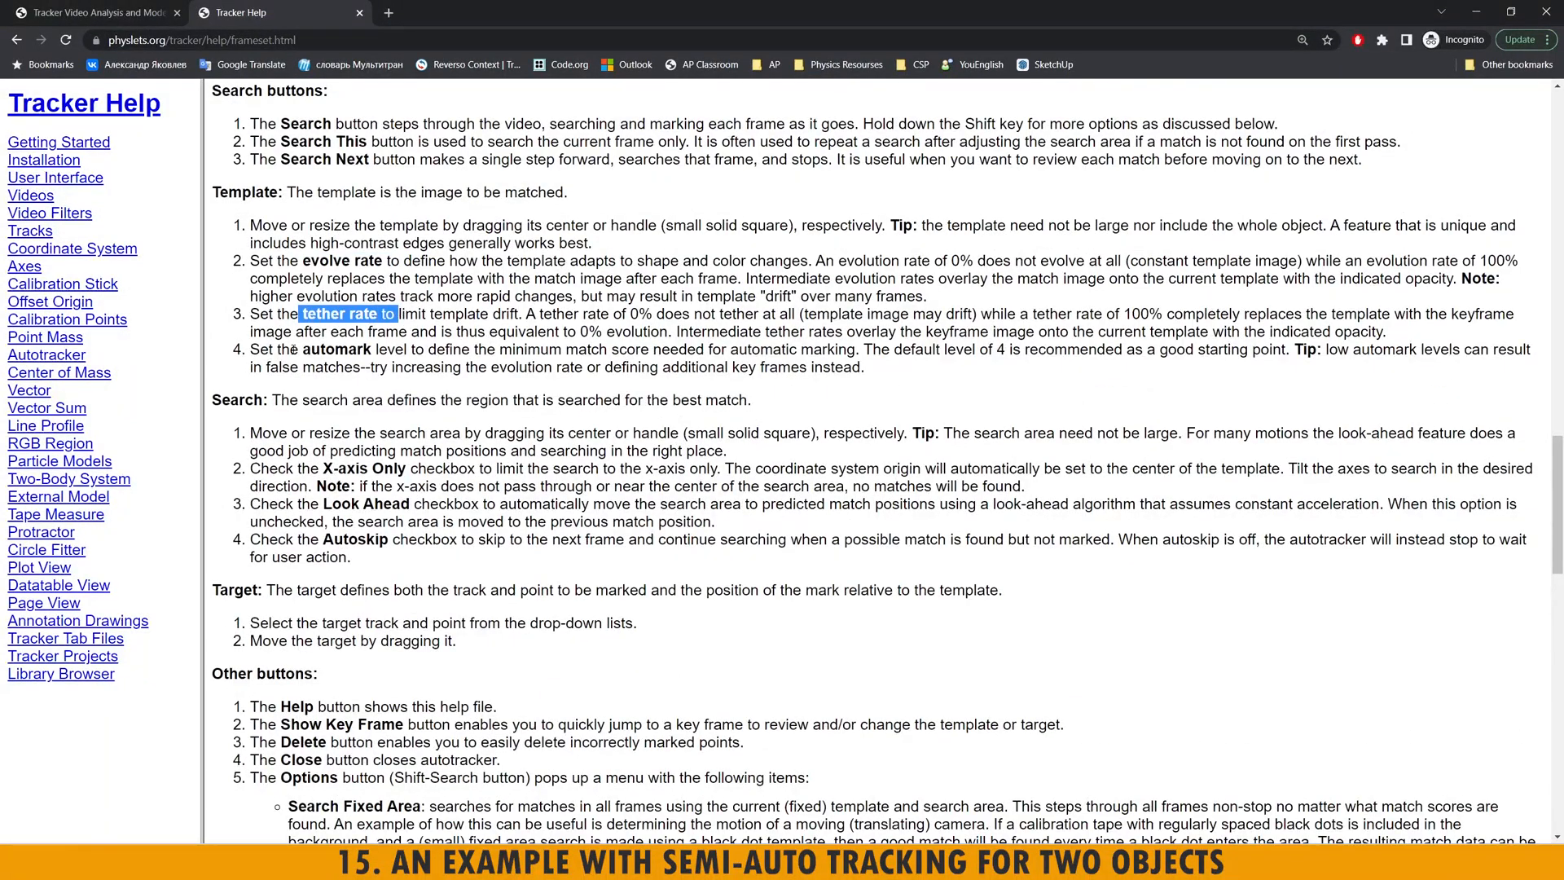
{"action": "left_click_drag", "start_coordinate": [293, 349], "coordinate": [412, 349]}
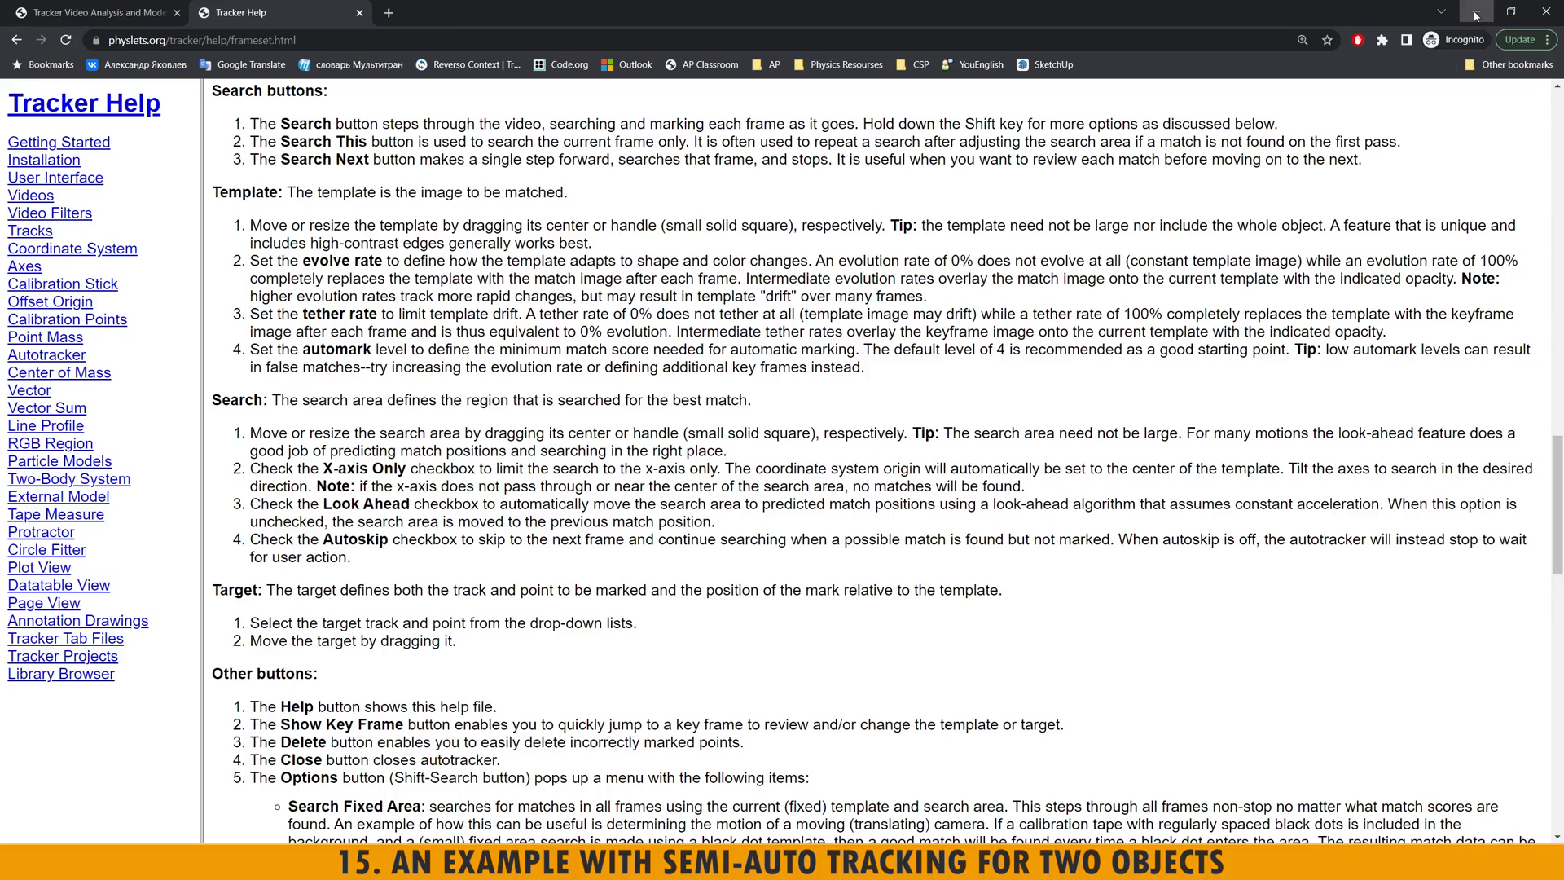
{"action": "left_click", "coordinate": [1476, 15]}
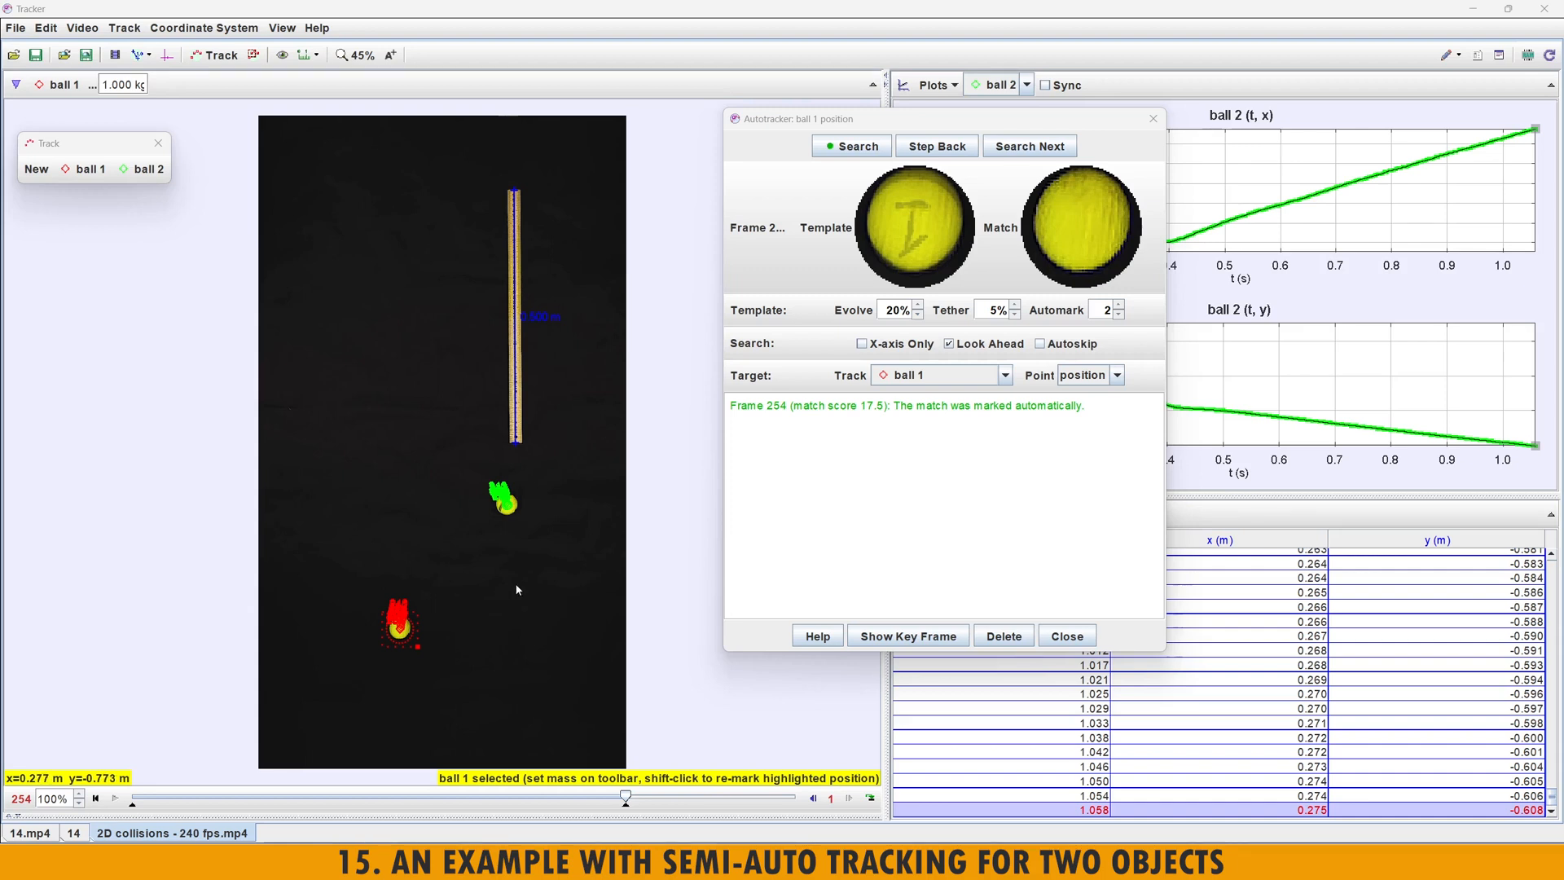
- Close the Autotracker and enlarge the interface font by one size
{"action": "left_click", "coordinate": [1152, 120]}
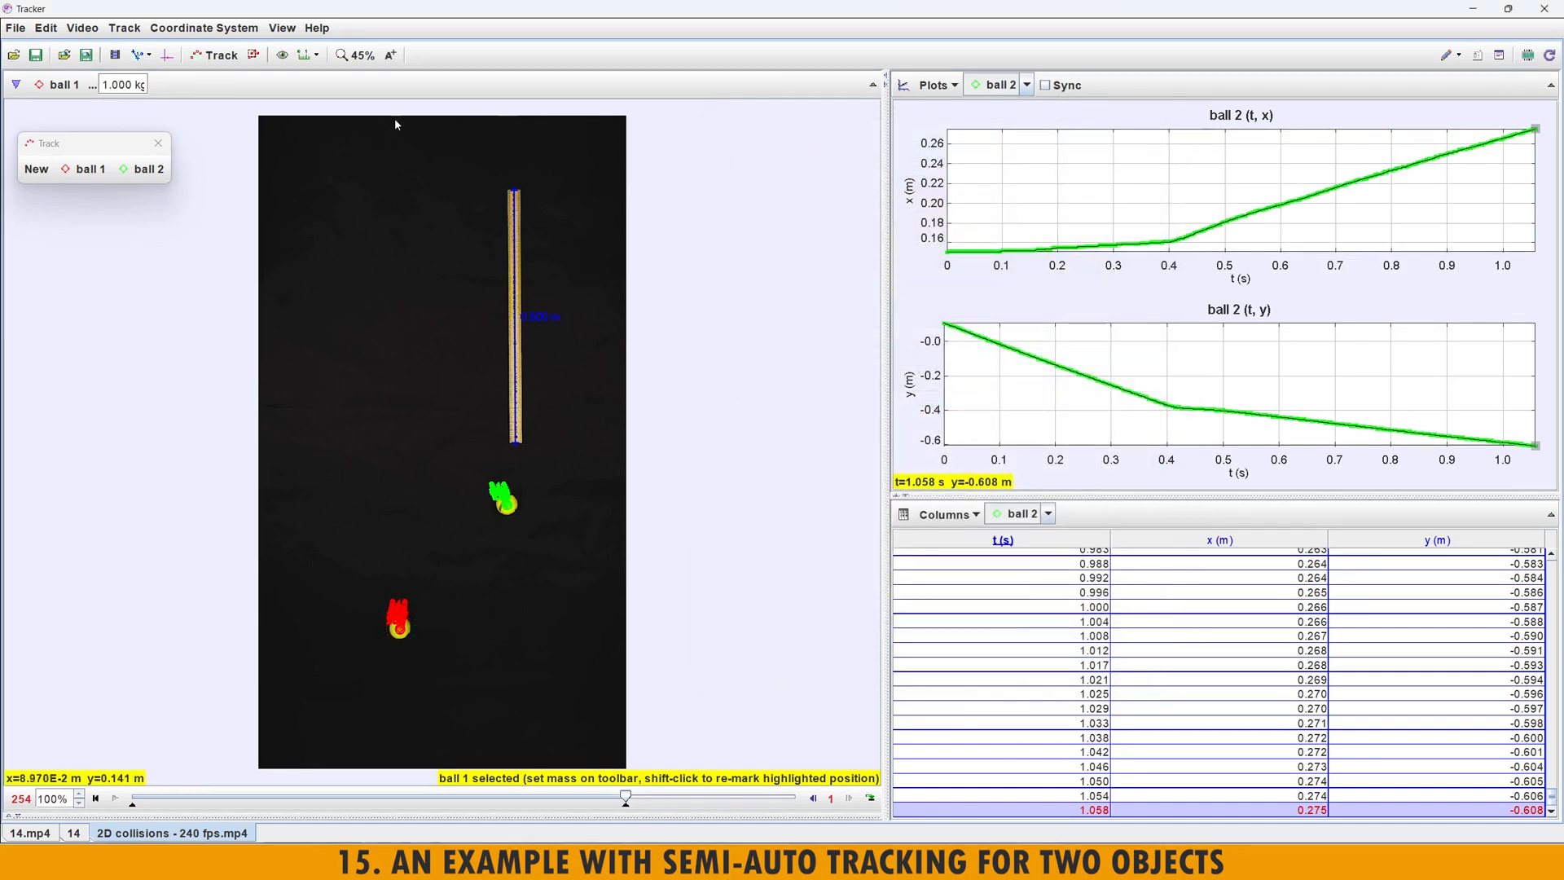
{"action": "left_click", "coordinate": [394, 57]}
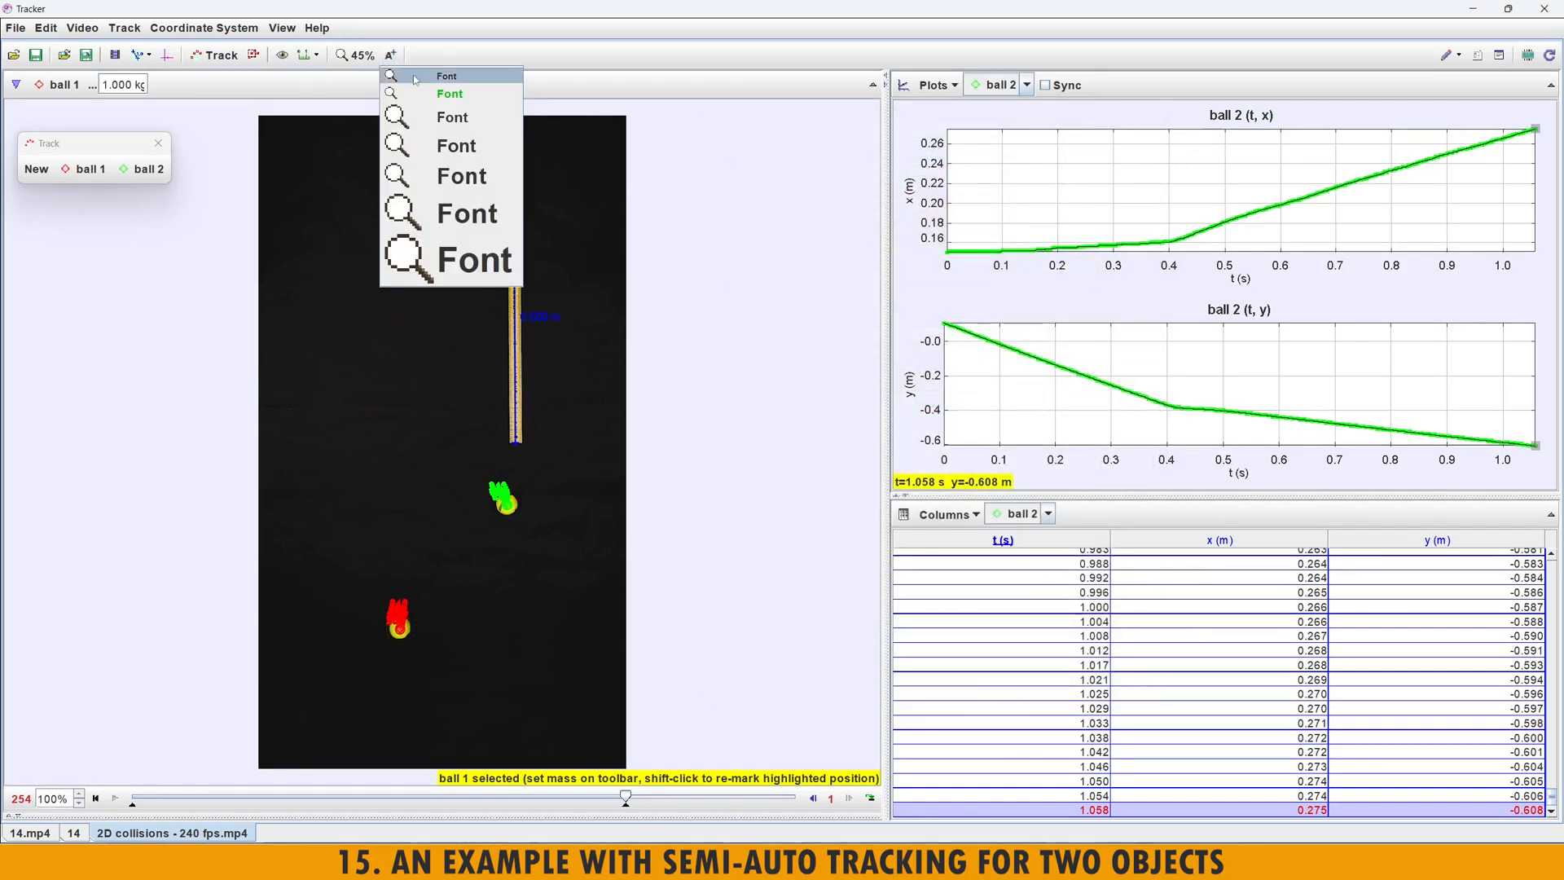
{"action": "left_click", "coordinate": [424, 117]}
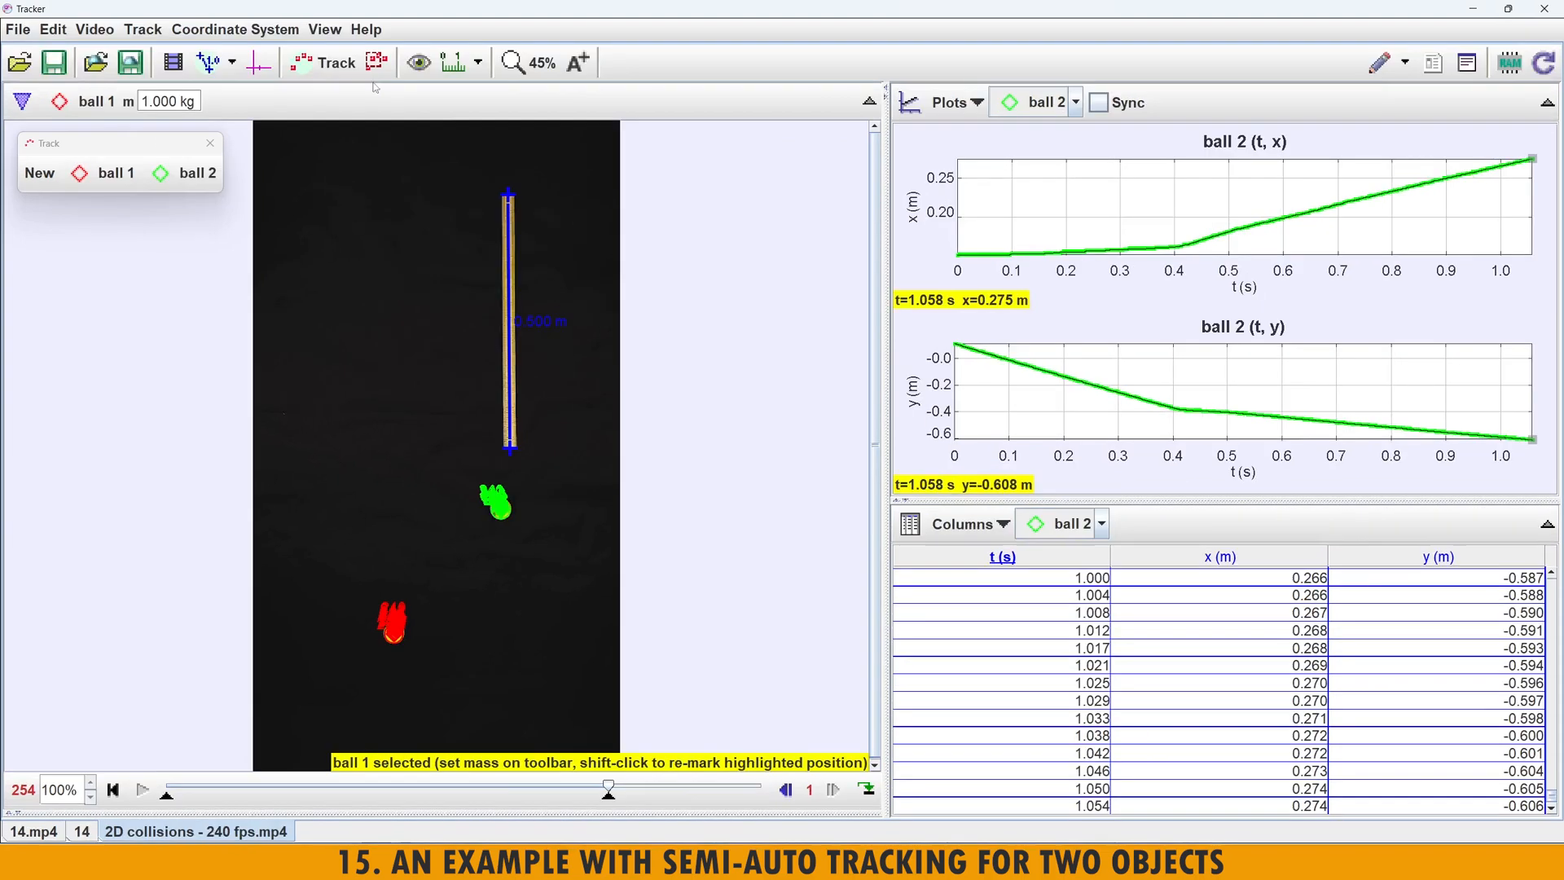
- Display the paths of both balls, hide their position markers, and inspect the trajectories before and after the collision
{"action": "left_click", "coordinate": [420, 63]}
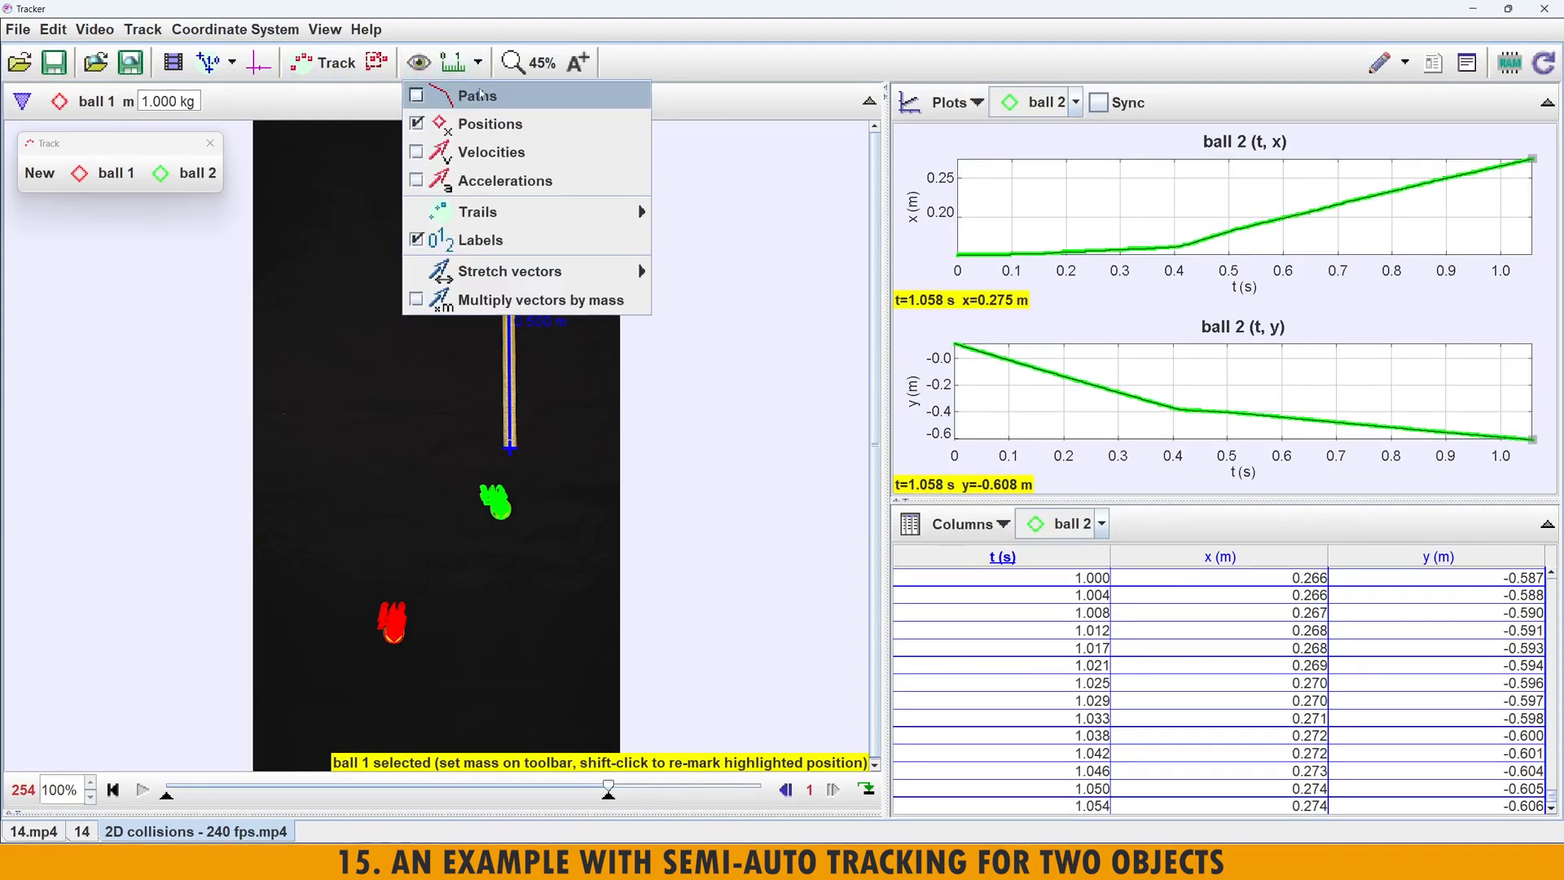
{"action": "left_click", "coordinate": [417, 95]}
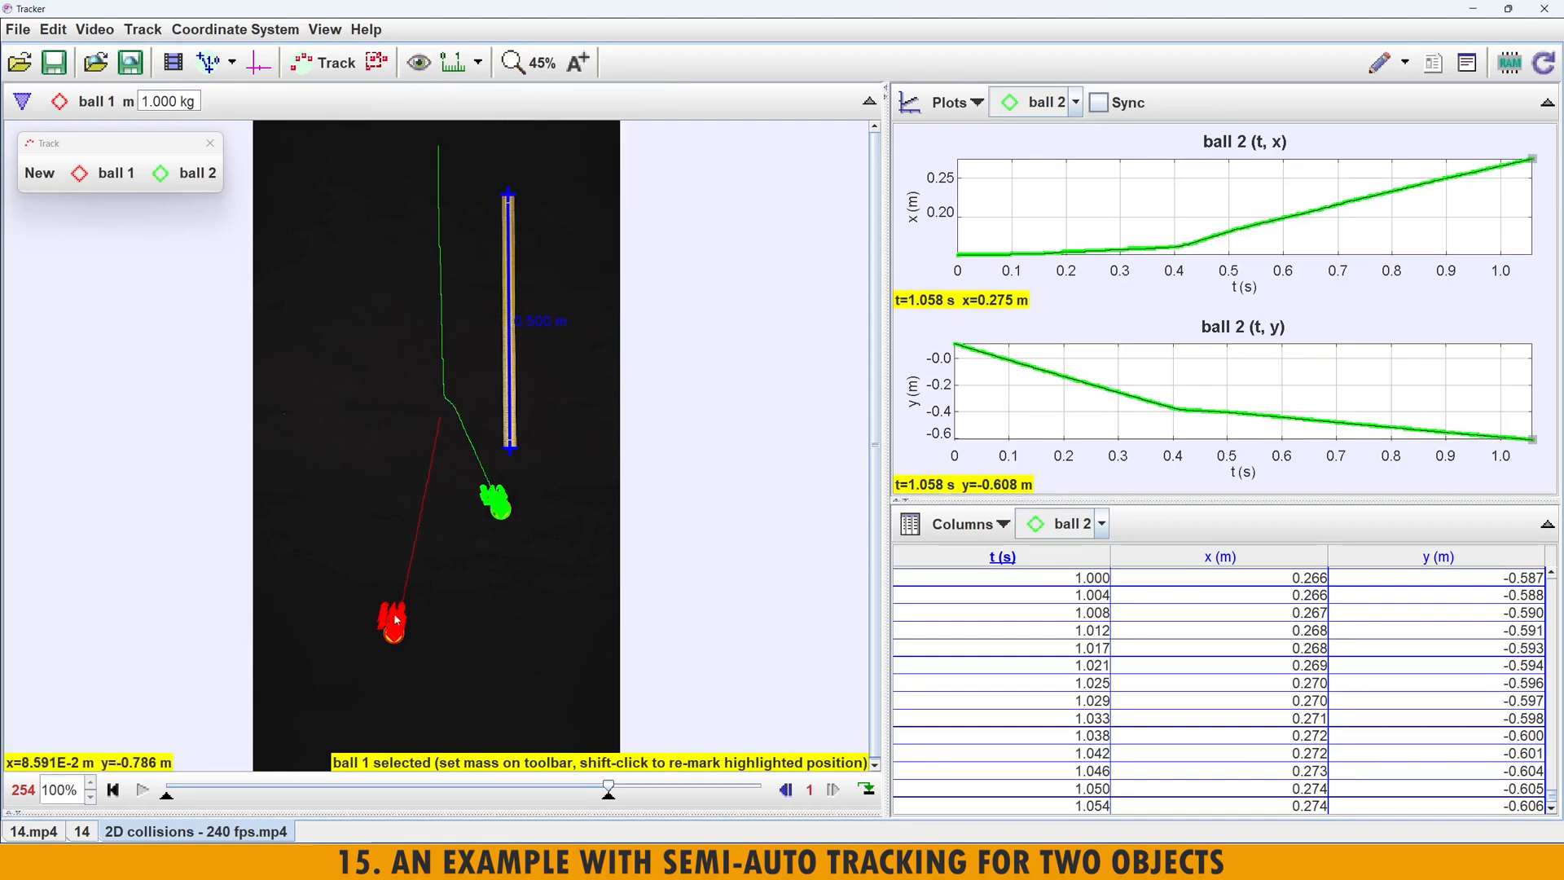
{"action": "left_click", "coordinate": [418, 63]}
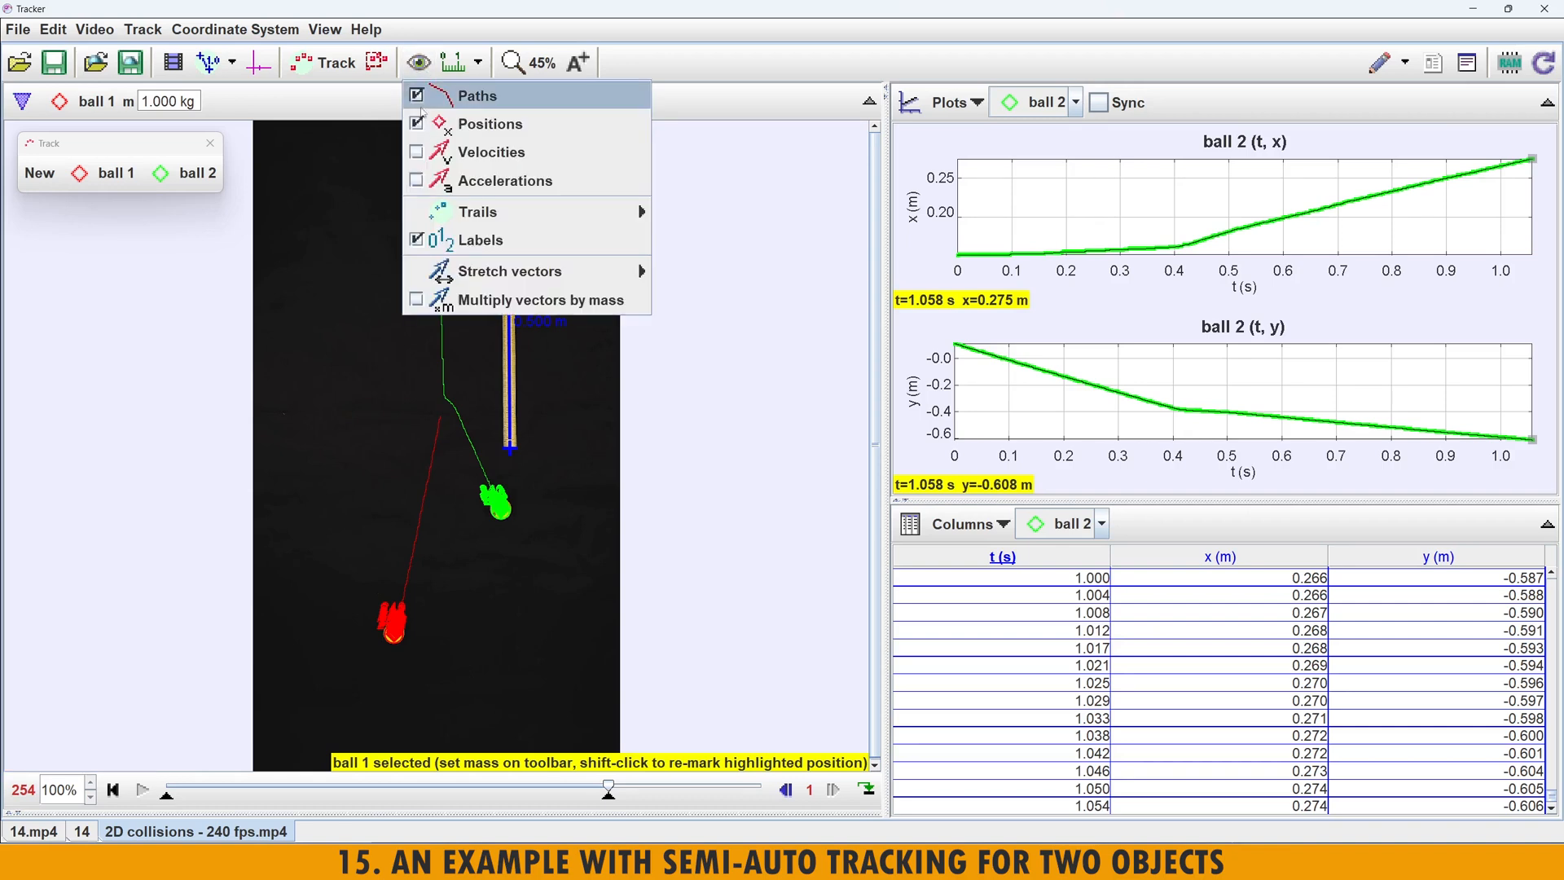
{"action": "left_click", "coordinate": [418, 125]}
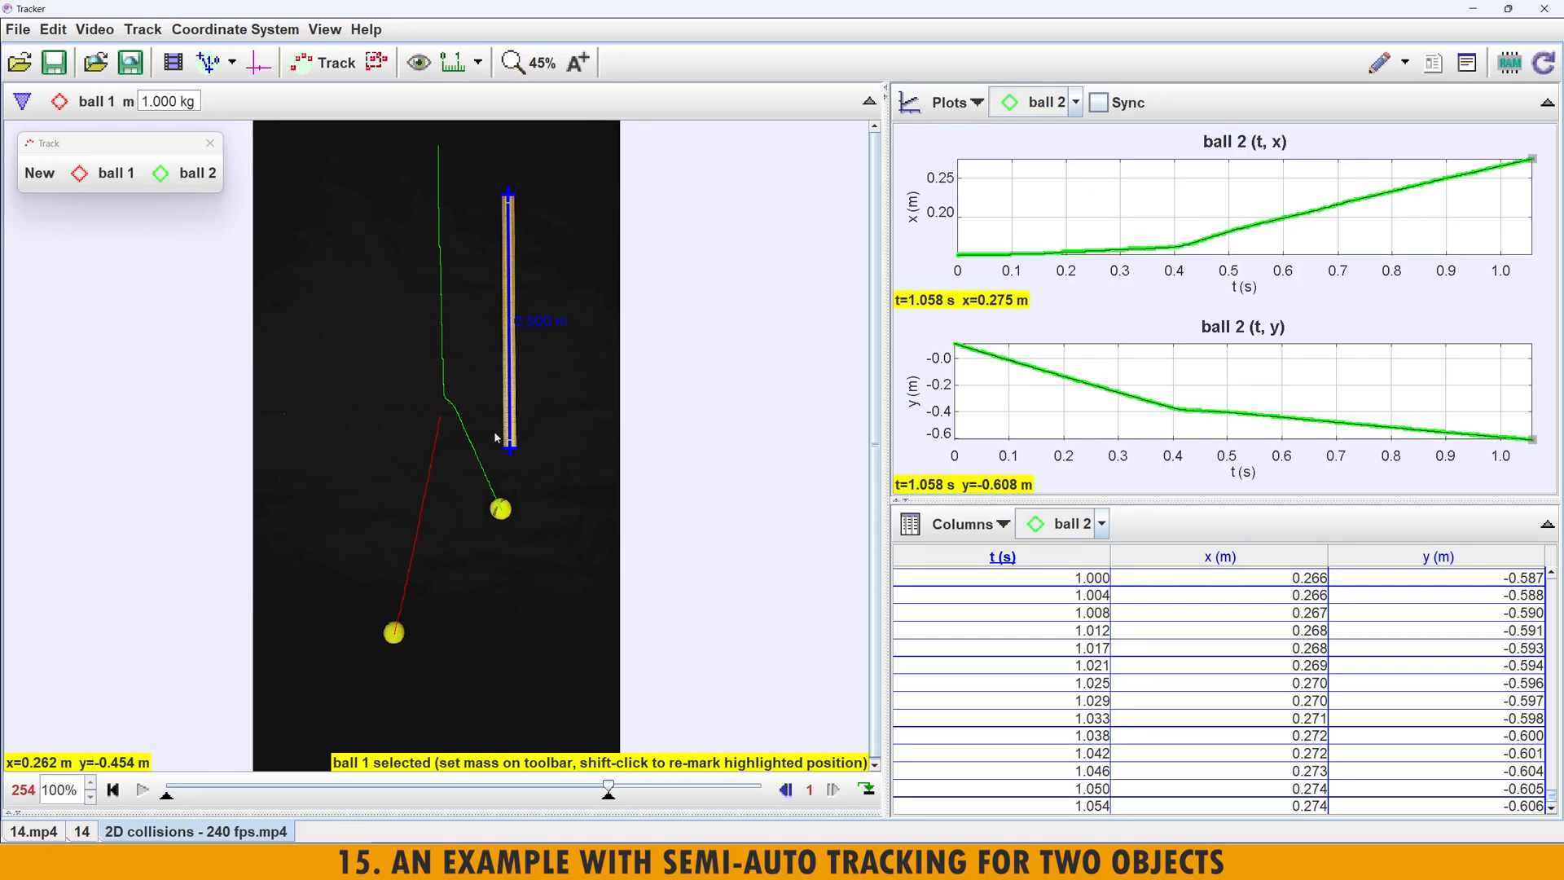
{"action": "scroll", "coordinate": [415, 306], "scroll_direction": "up", "scroll_amount": 3}
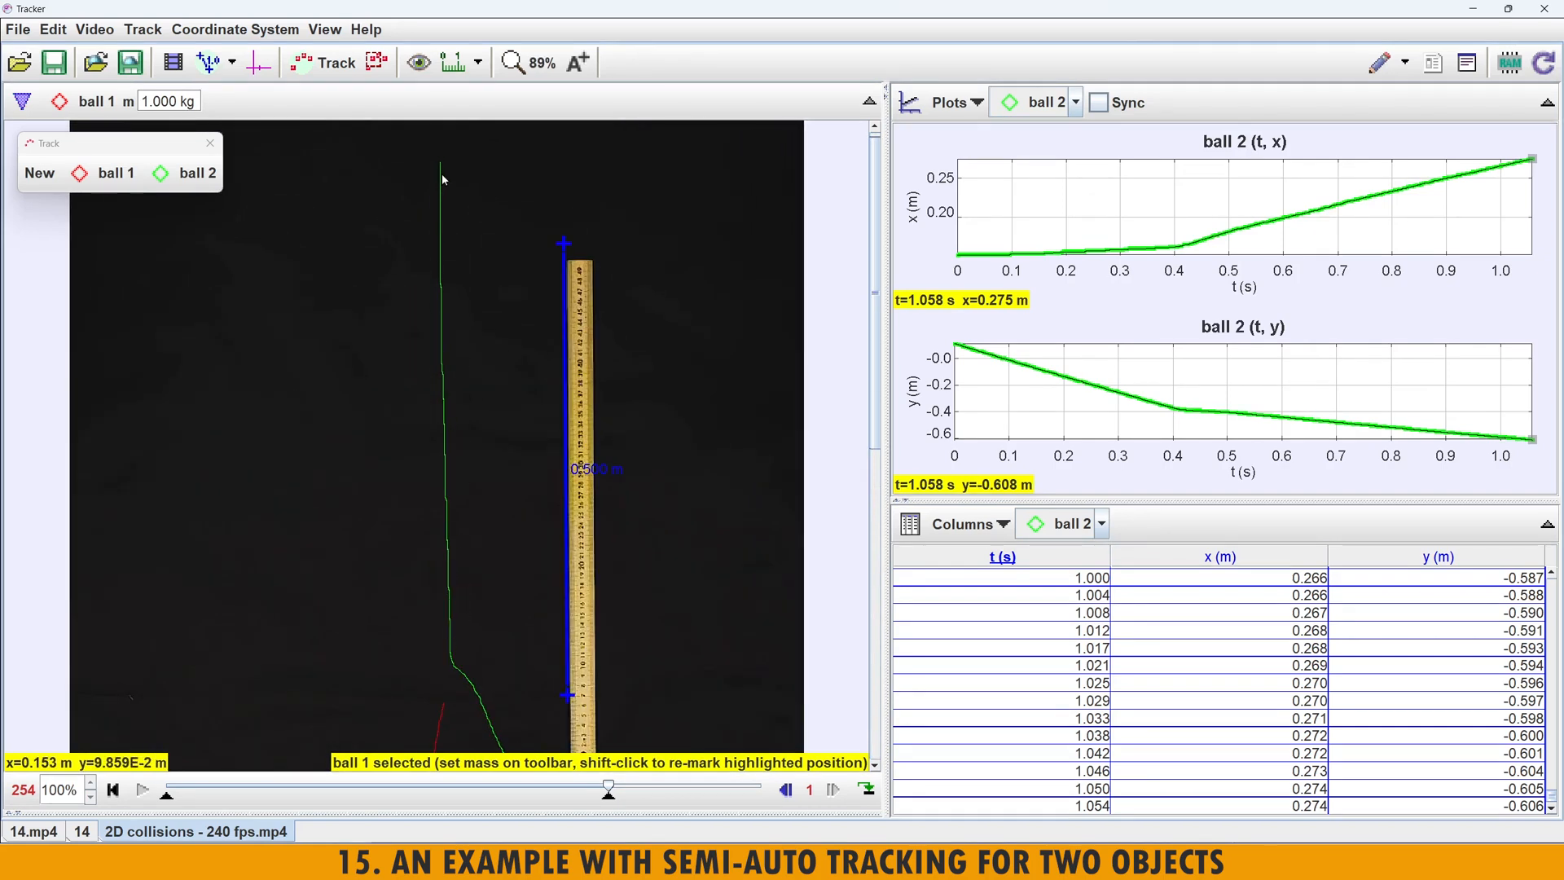
{"action": "scroll", "coordinate": [444, 179], "scroll_direction": "down", "scroll_amount": 3}
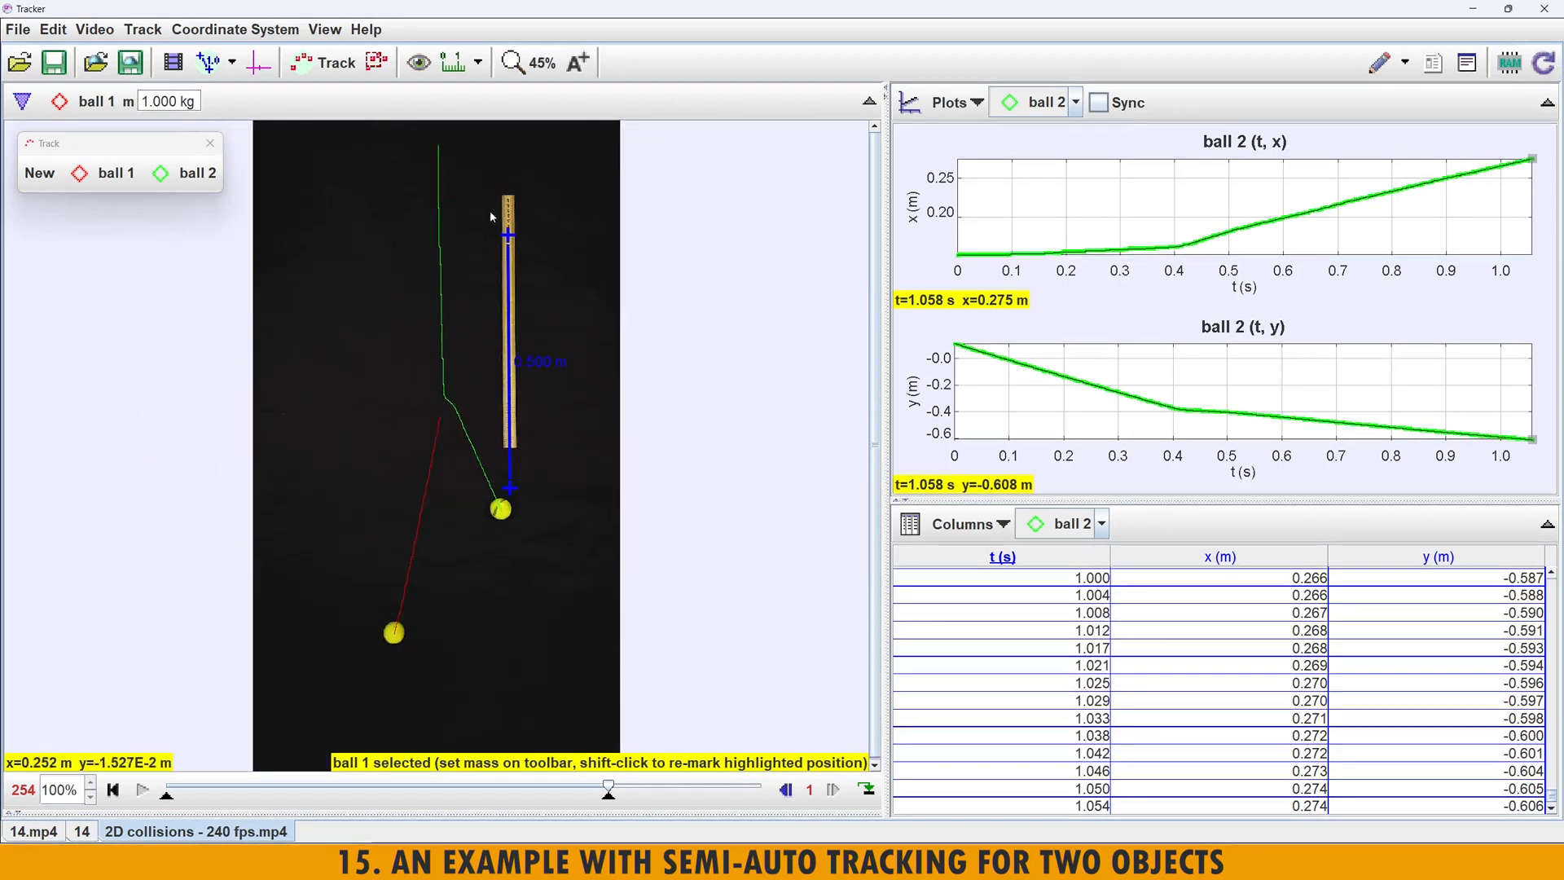
- Create a center of mass track that includes ball 1 and ball 2
{"action": "left_click", "coordinate": [42, 179]}
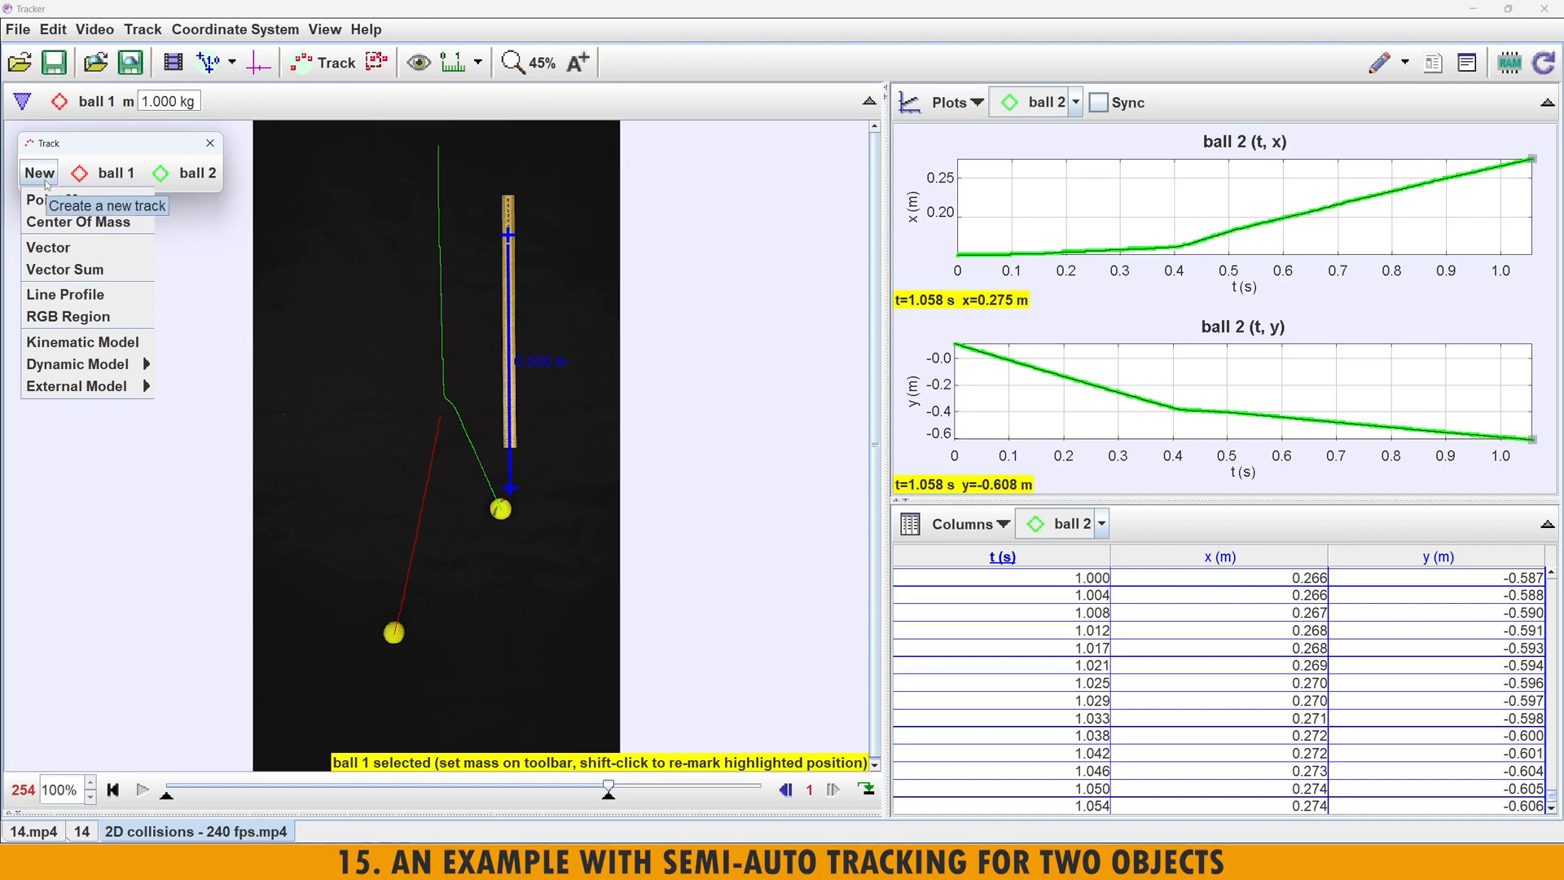
{"action": "left_click", "coordinate": [91, 222]}
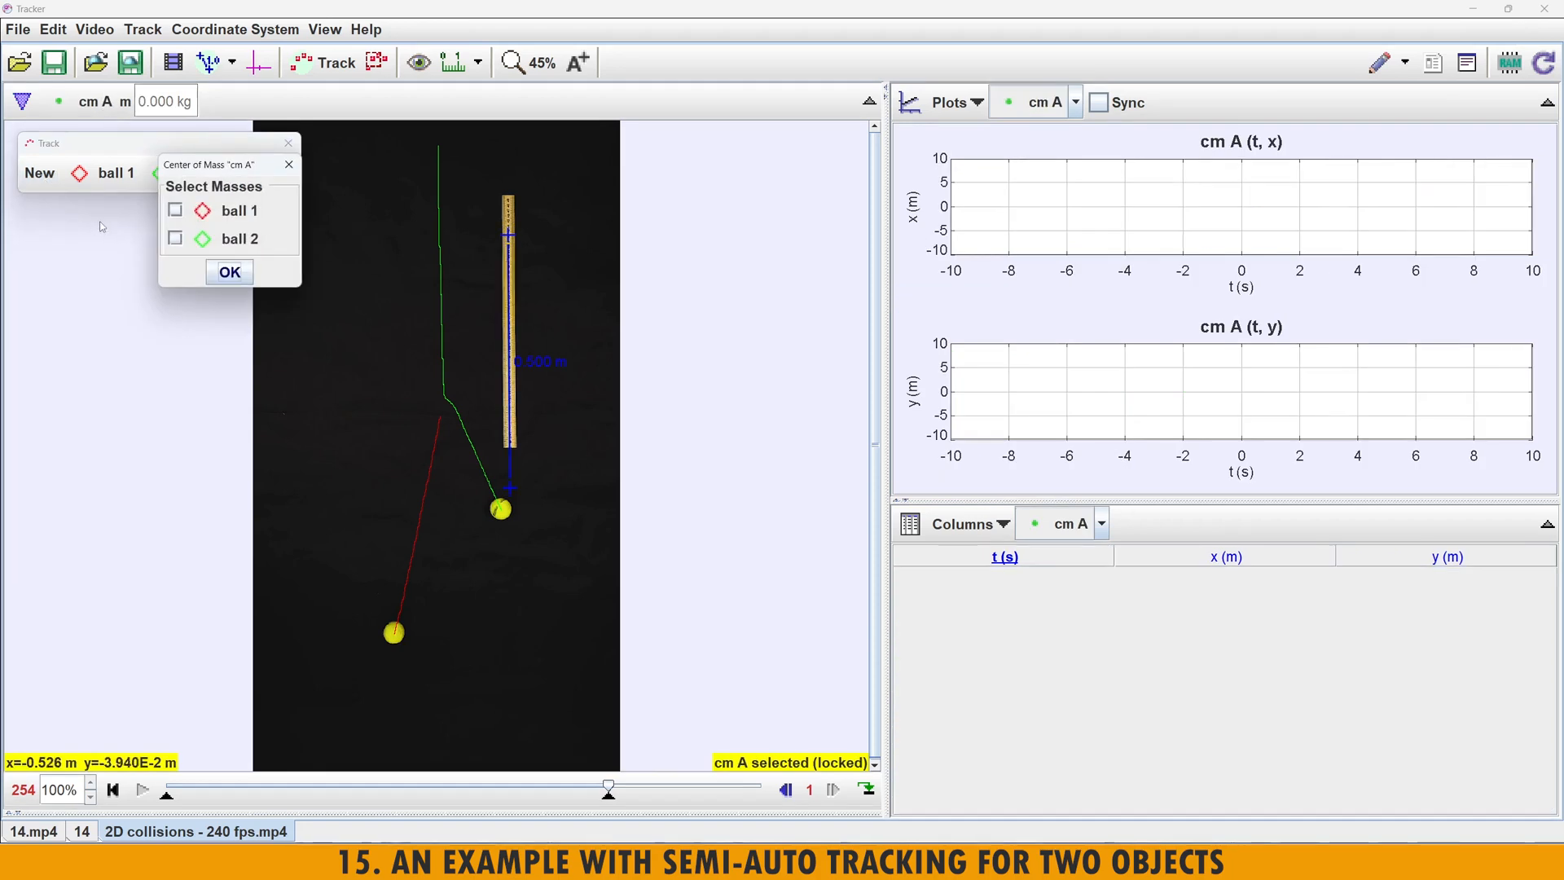
{"action": "left_click", "coordinate": [175, 210]}
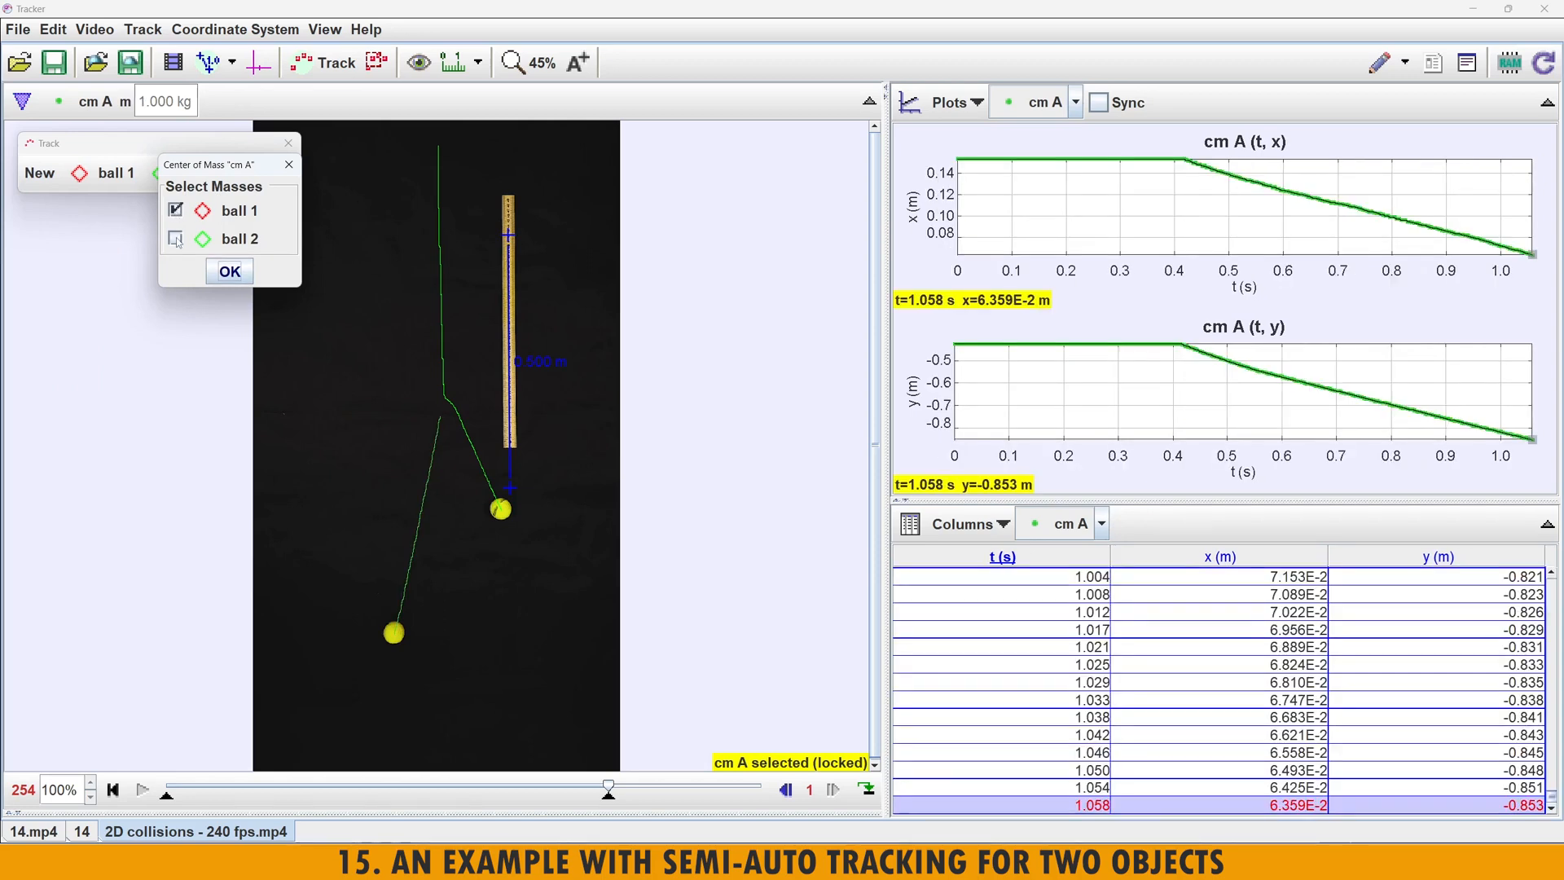
{"action": "left_click", "coordinate": [176, 238]}
{"action": "left_click", "coordinate": [235, 278]}
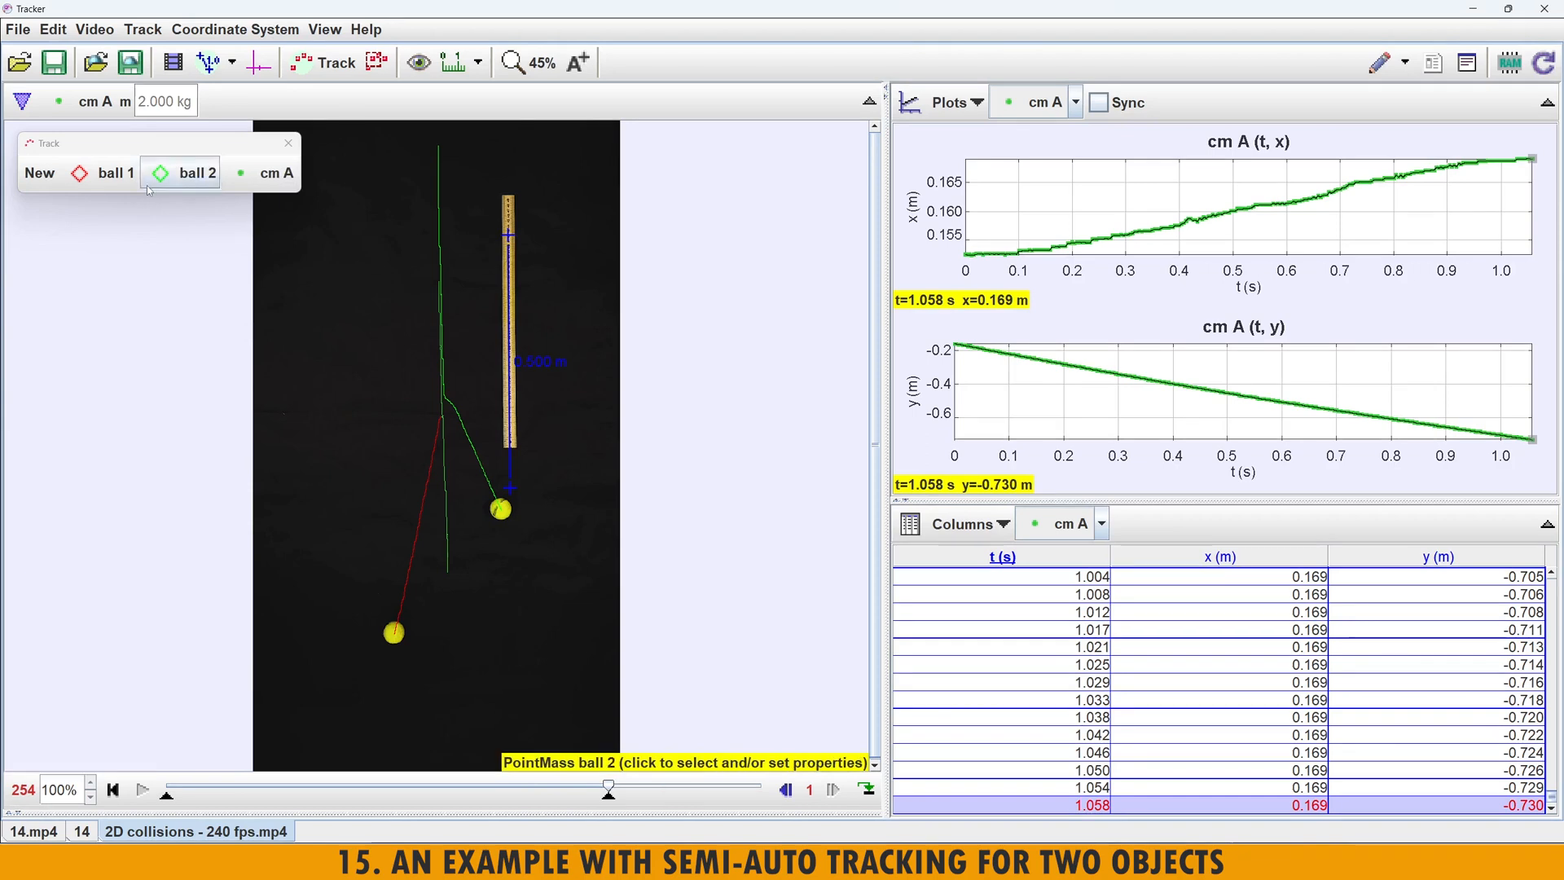
- Change the color of the center of mass track cm A to white
{"action": "left_click", "coordinate": [269, 181]}
{"action": "left_click", "coordinate": [269, 276]}
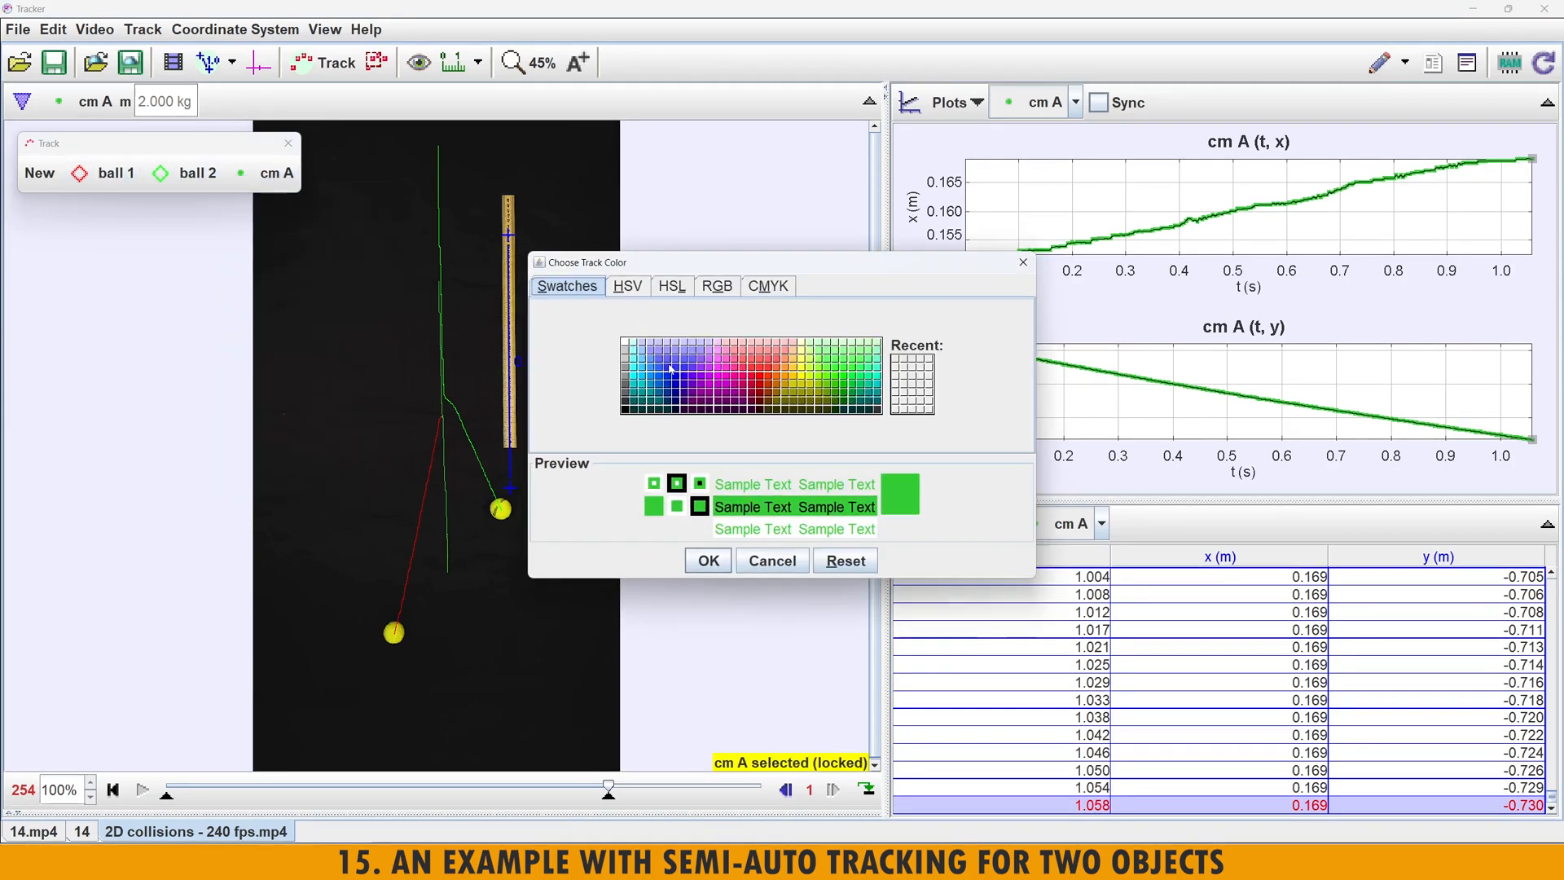
{"action": "left_click", "coordinate": [626, 344]}
{"action": "left_click", "coordinate": [709, 562]}
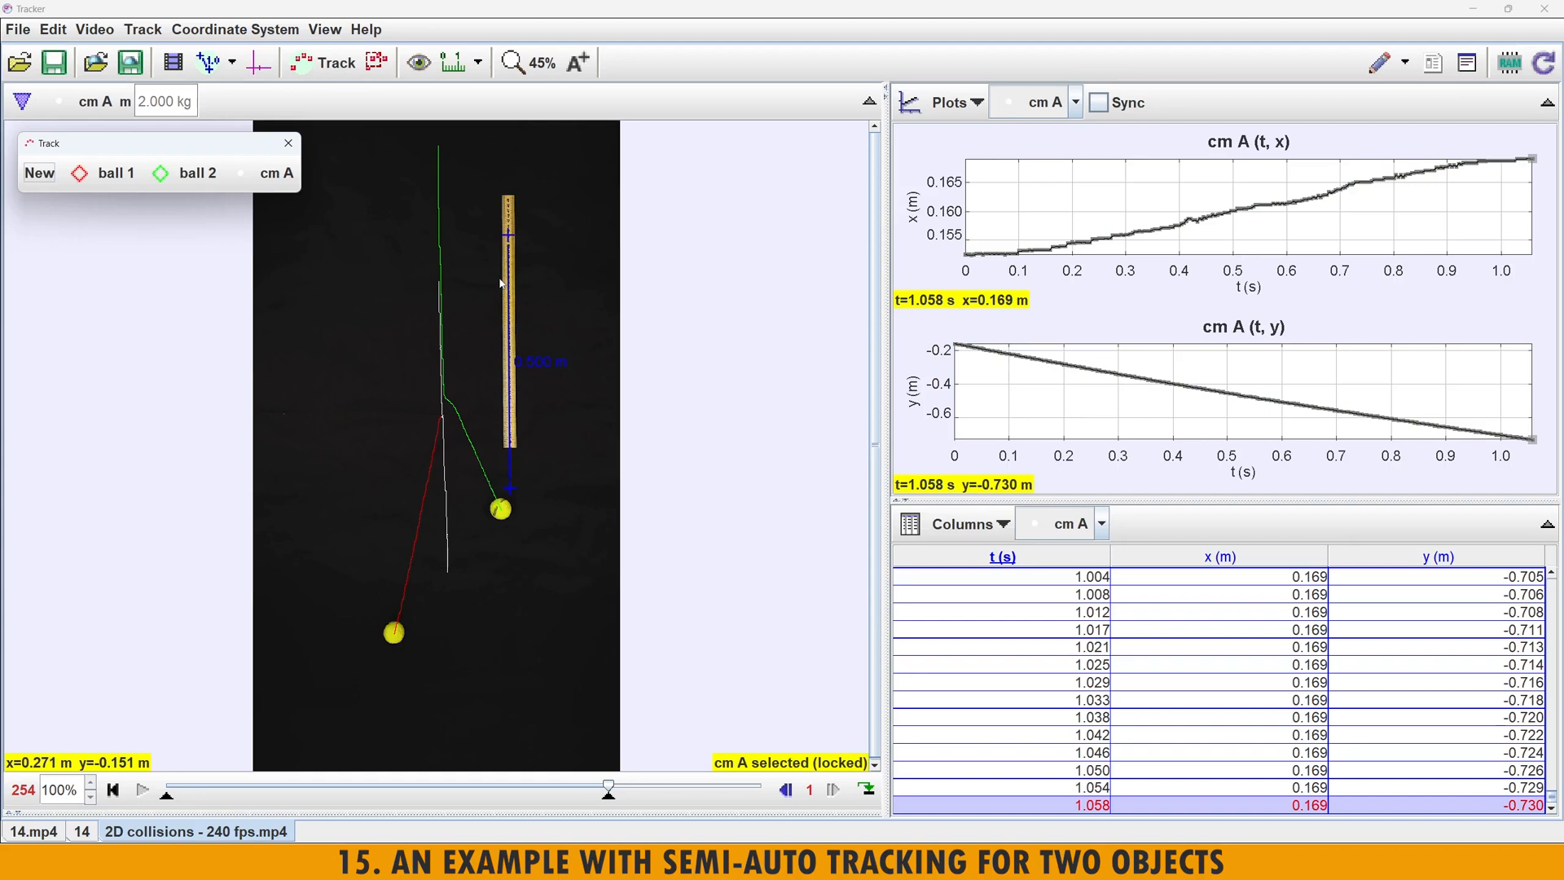
- Show the coordinate axes, place their origin at pixel 548.0, 472.1 at the start of the center-of-mass path, and tilt the x-axis to -89.0° along it
{"action": "left_click", "coordinate": [259, 62]}
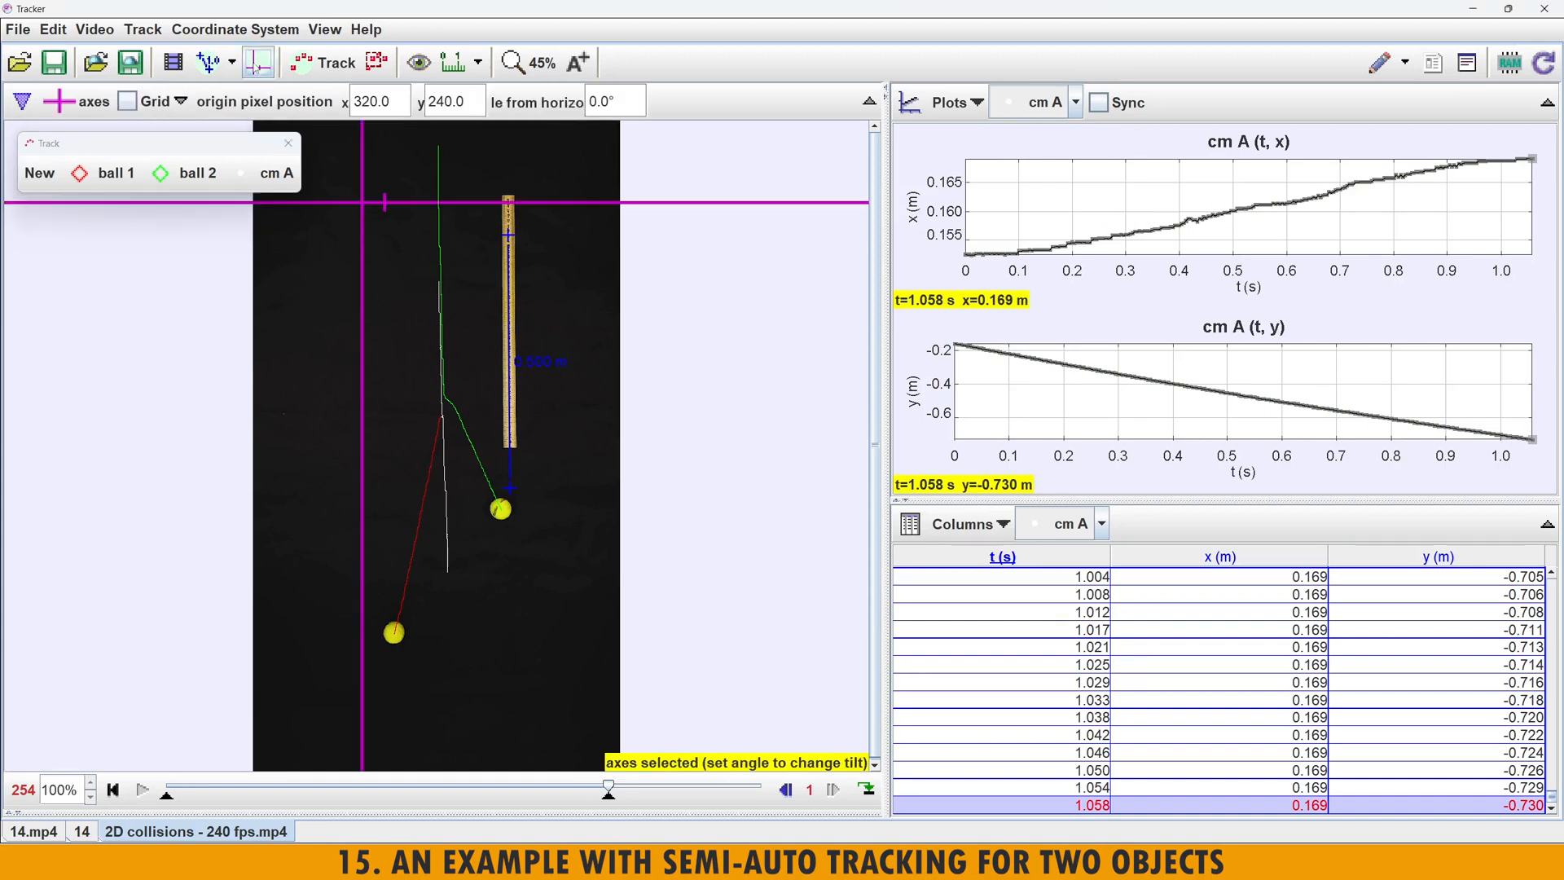
{"action": "left_click_drag", "start_coordinate": [364, 210], "coordinate": [441, 292]}
{"action": "scroll", "coordinate": [456, 365], "scroll_direction": "up", "scroll_amount": 4}
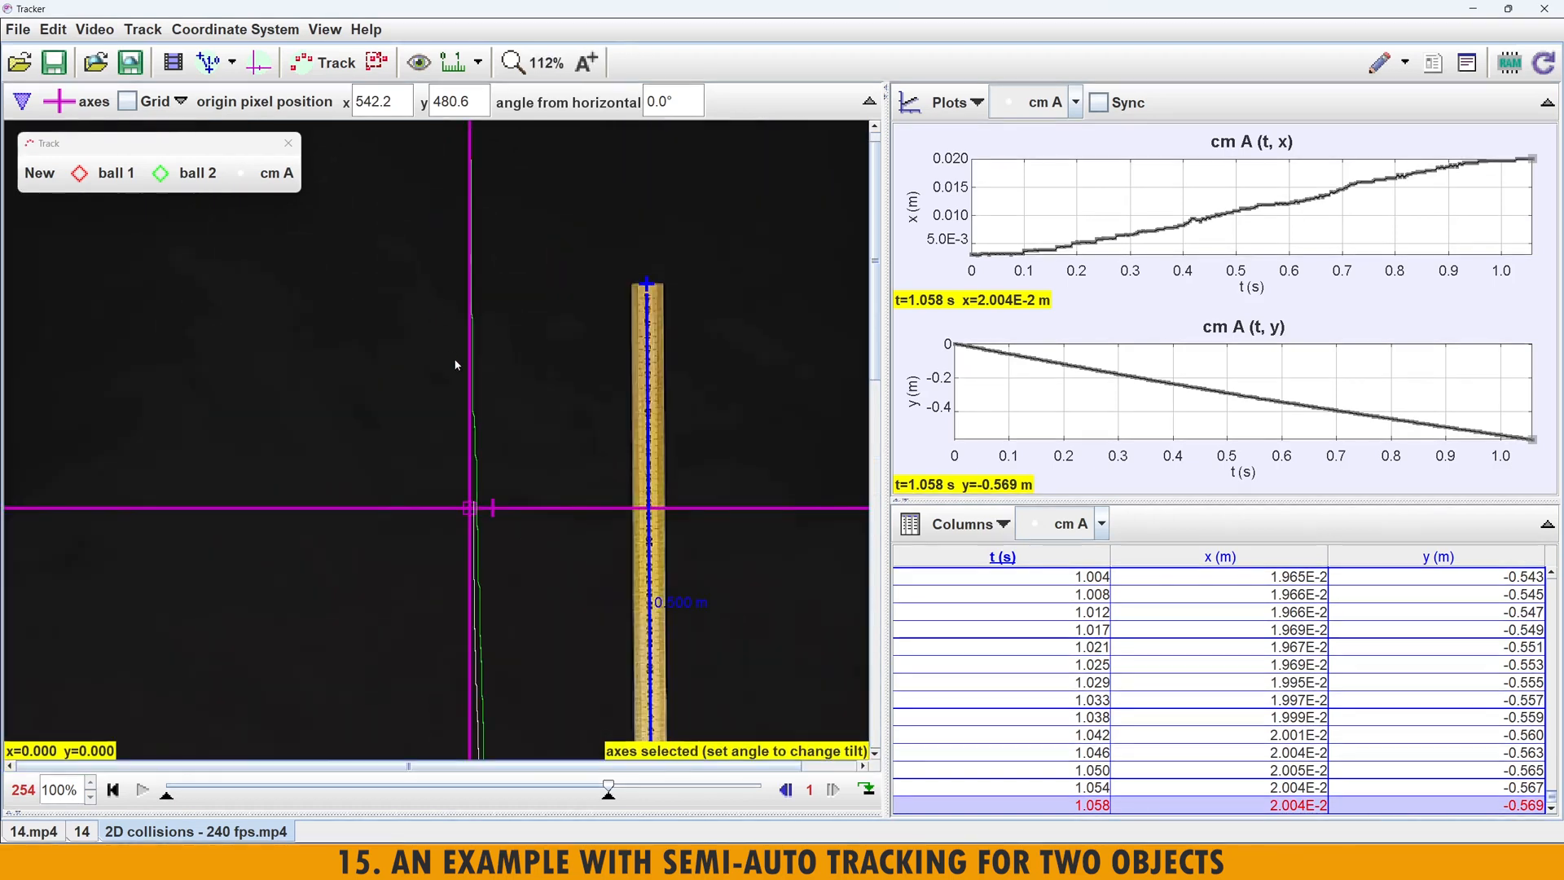
{"action": "left_click_drag", "start_coordinate": [474, 511], "coordinate": [480, 760]}
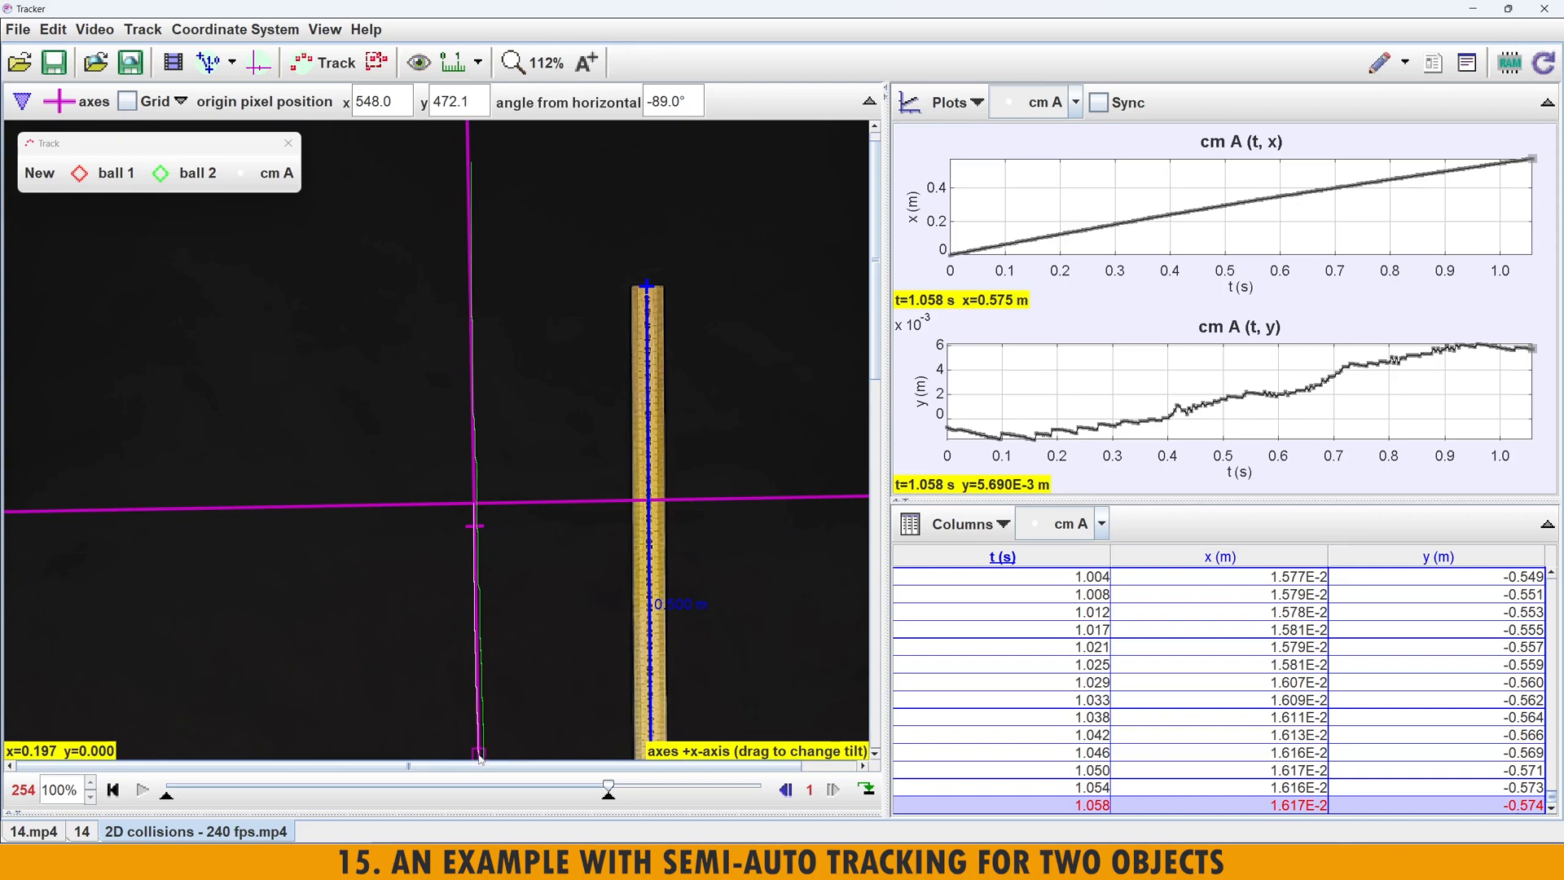
- Refine the axes' tilt to -88.6° so the x-axis follows the full center-of-mass path, checking the alignment near the path's lower end
{"action": "scroll", "coordinate": [521, 644], "scroll_direction": "down", "scroll_amount": 8}
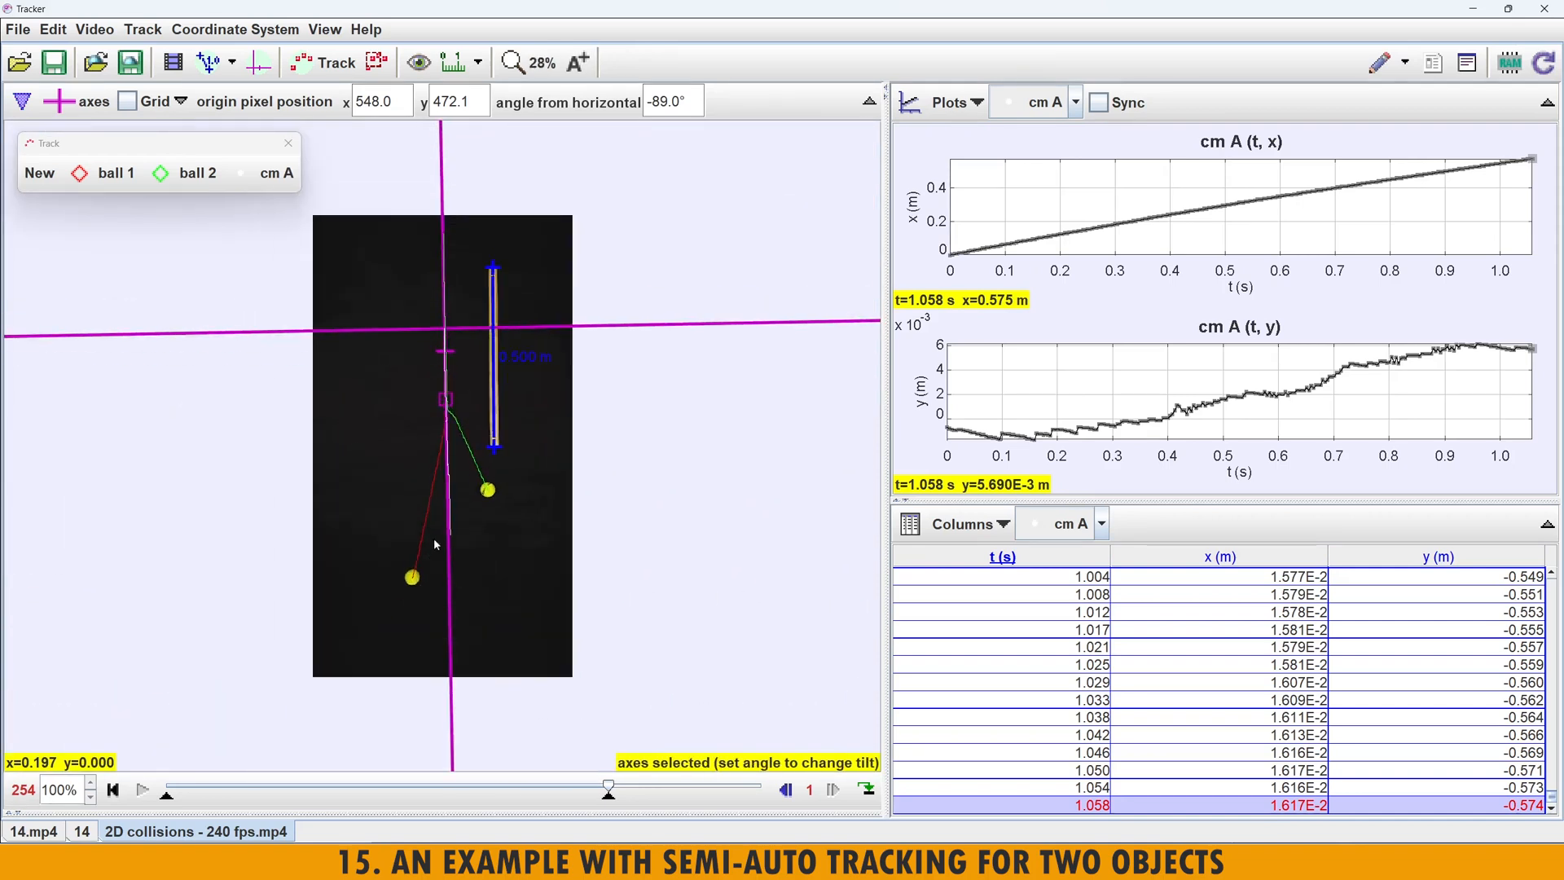
{"action": "scroll", "coordinate": [436, 544], "scroll_direction": "up", "scroll_amount": 5}
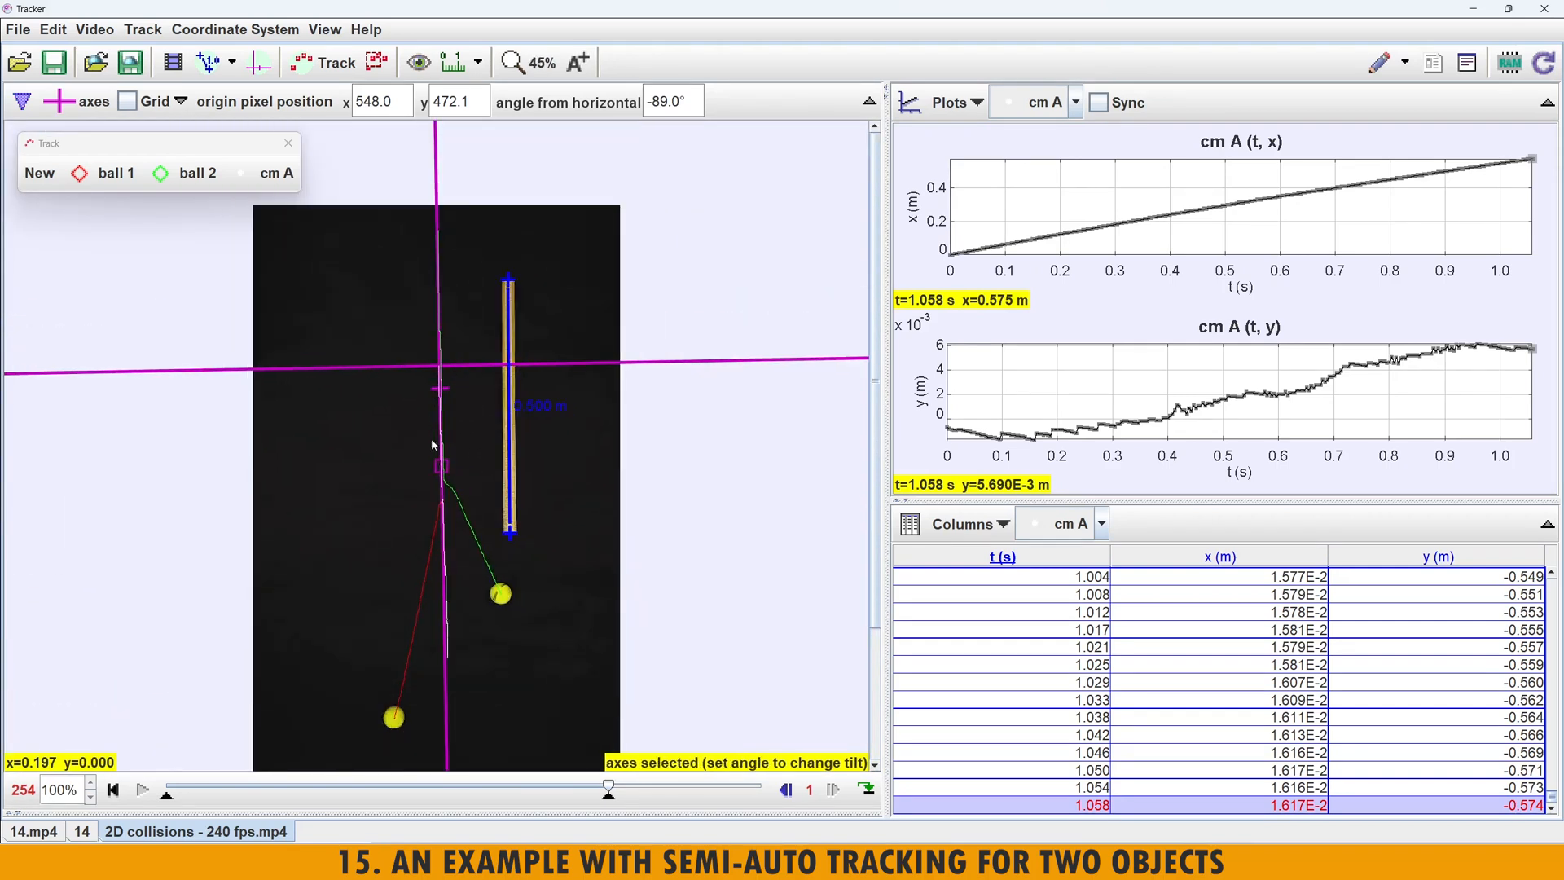
{"action": "scroll", "coordinate": [440, 562], "scroll_direction": "up", "scroll_amount": 8}
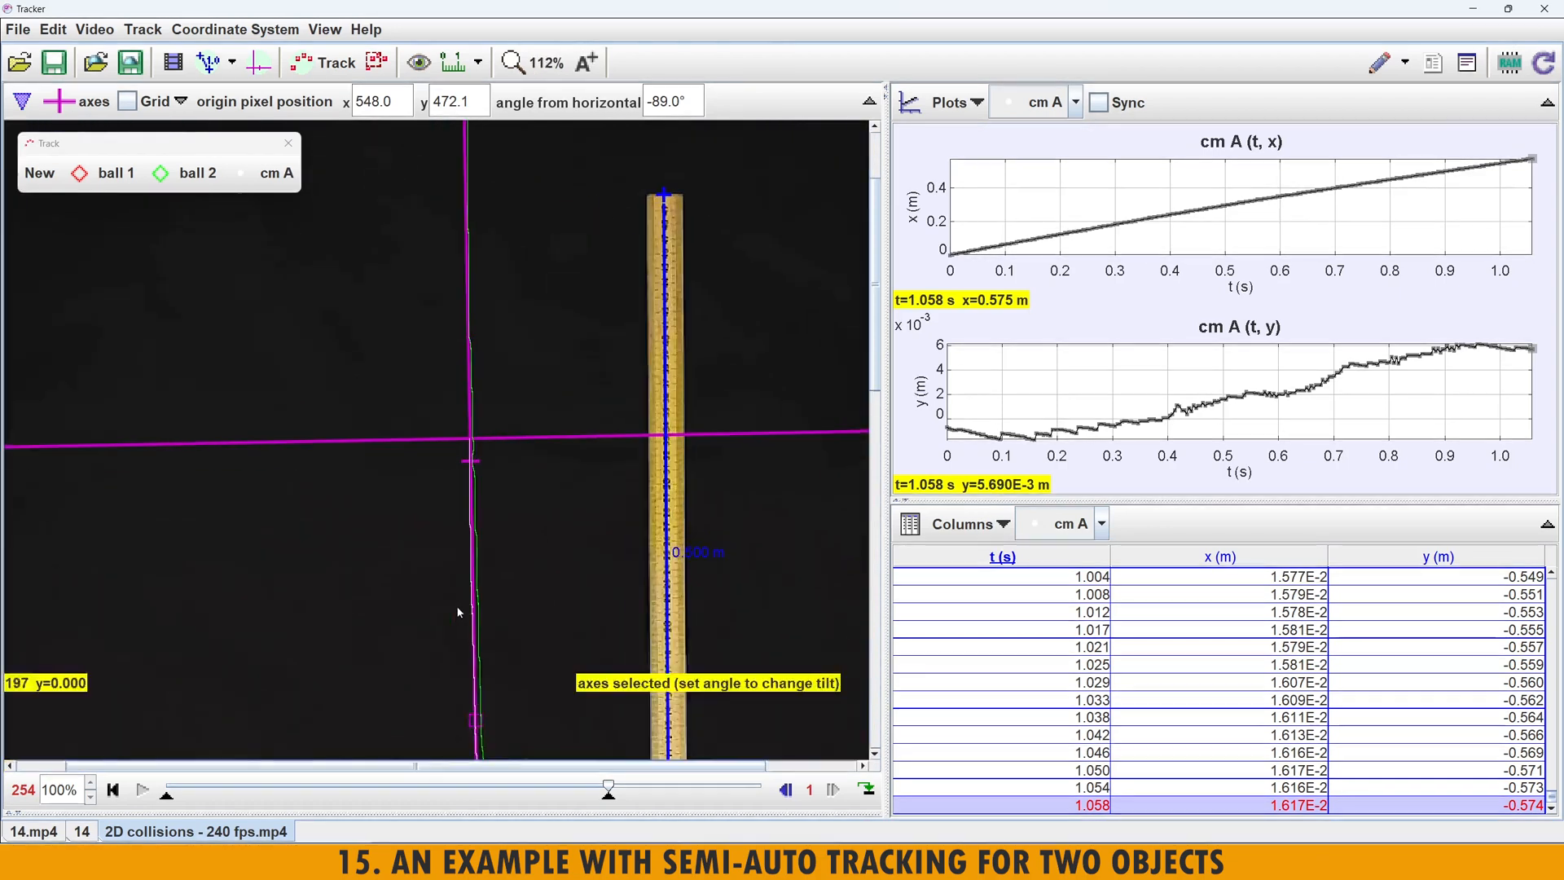
{"action": "scroll", "coordinate": [770, 450], "scroll_direction": "up", "scroll_amount": 1}
{"action": "left_click_drag", "start_coordinate": [867, 348], "coordinate": [862, 511]}
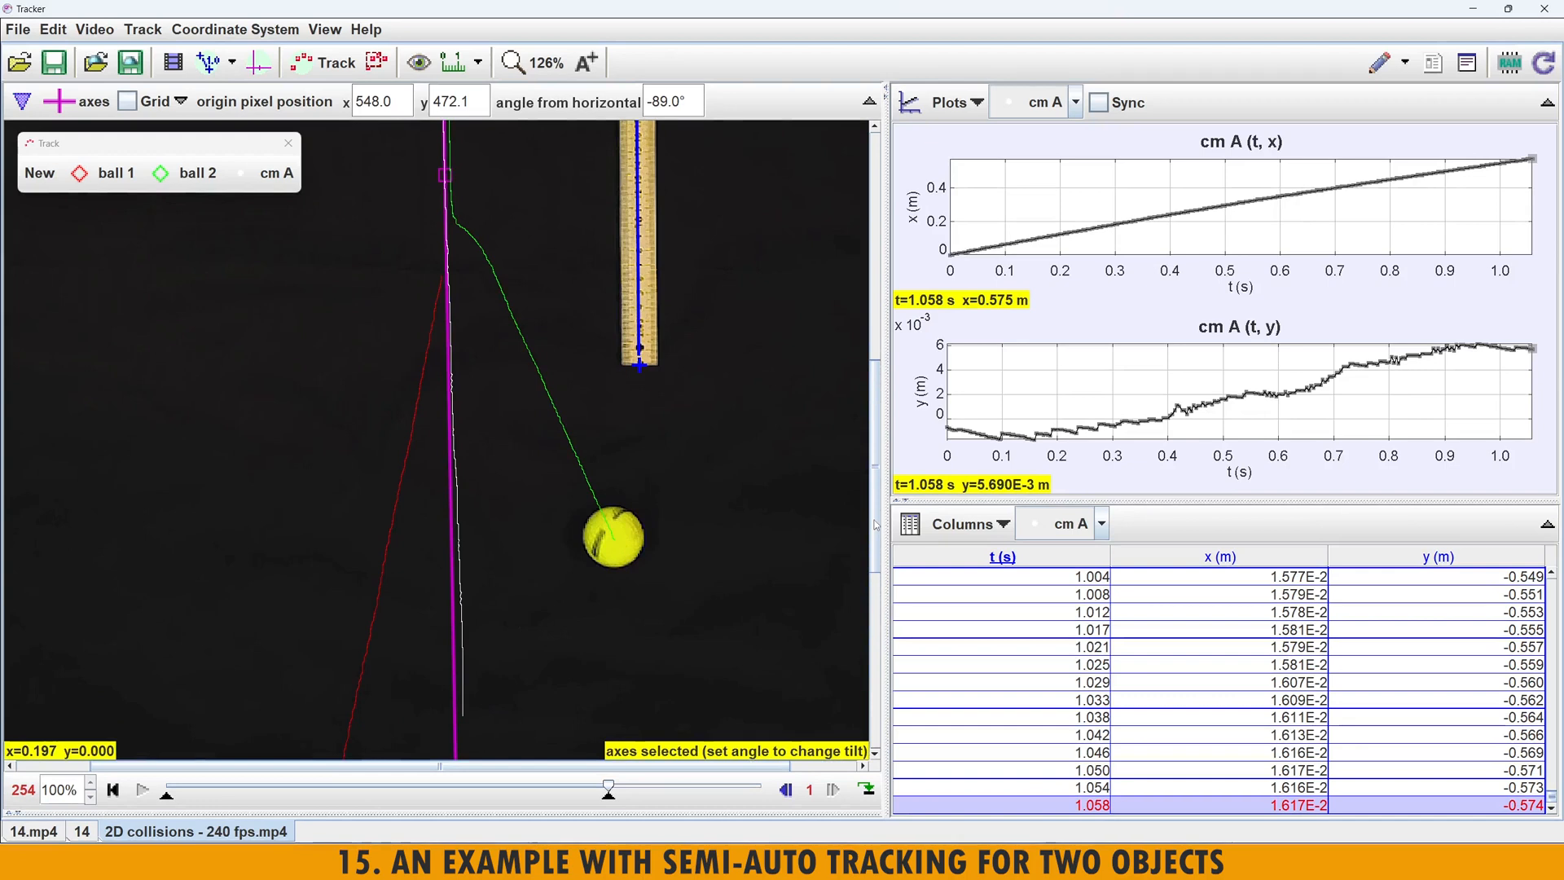
{"action": "left_click_drag", "start_coordinate": [445, 179], "coordinate": [449, 182]}
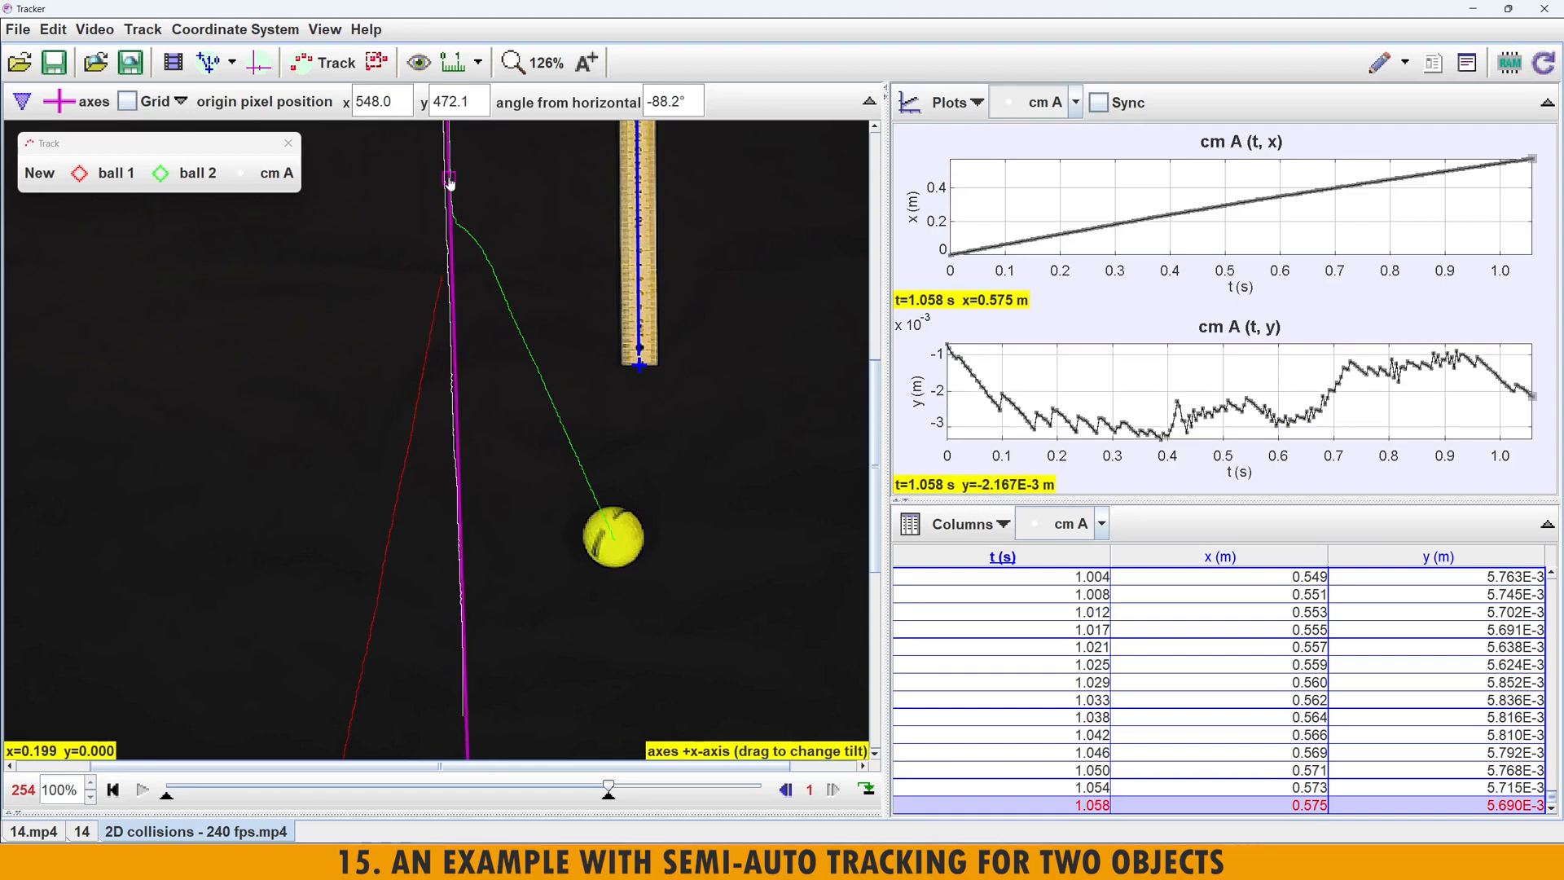
{"action": "left_click_drag", "start_coordinate": [876, 380], "coordinate": [879, 275]}
{"action": "left_click_drag", "start_coordinate": [448, 515], "coordinate": [457, 748]}
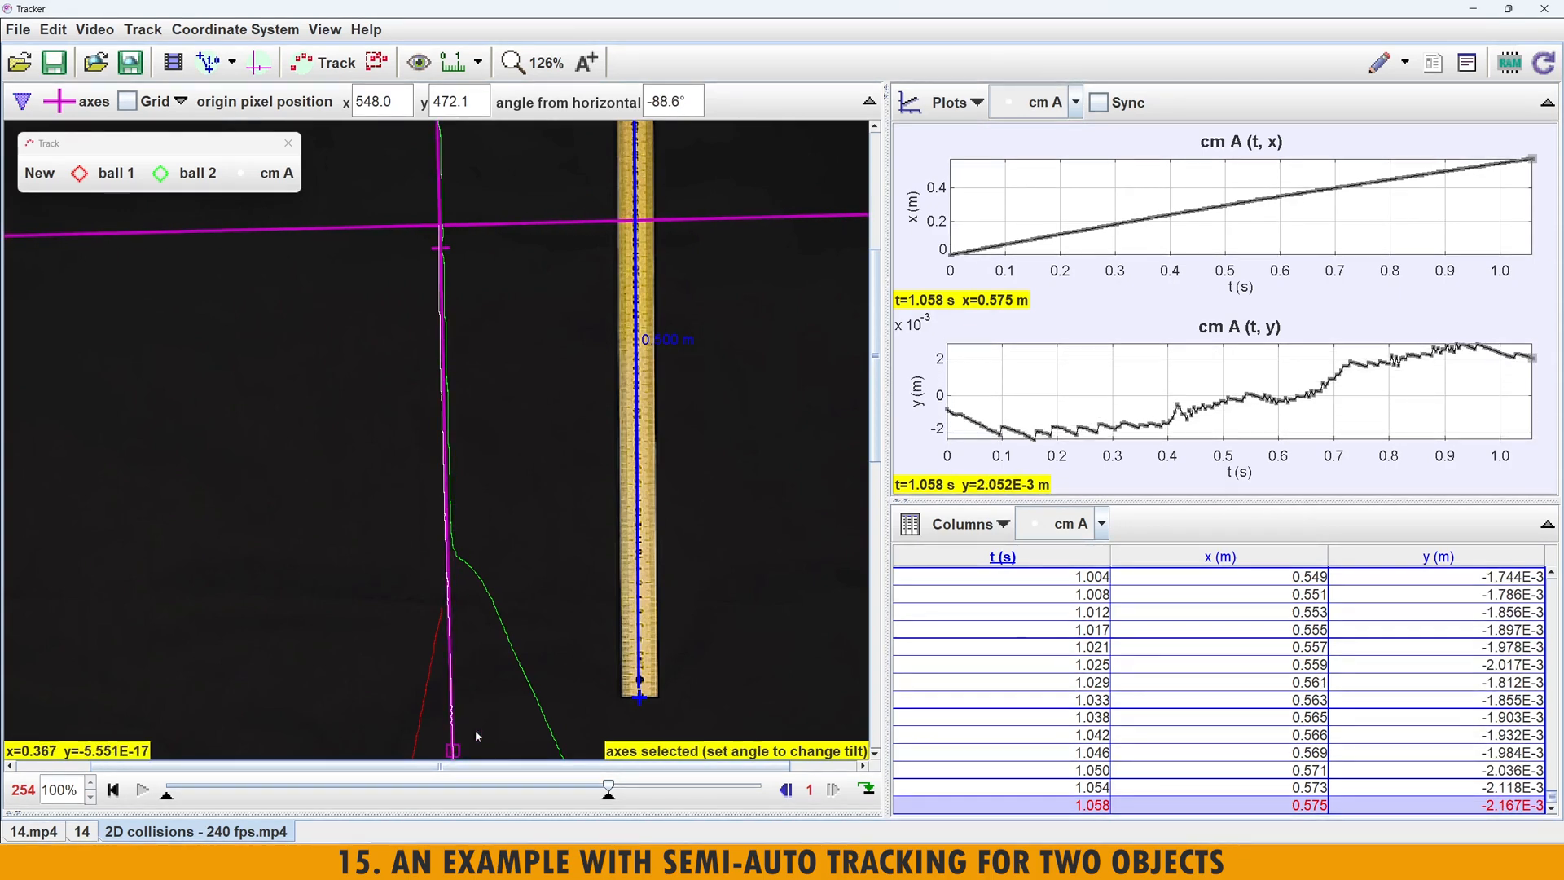
{"action": "left_click_drag", "start_coordinate": [875, 436], "coordinate": [861, 598]}
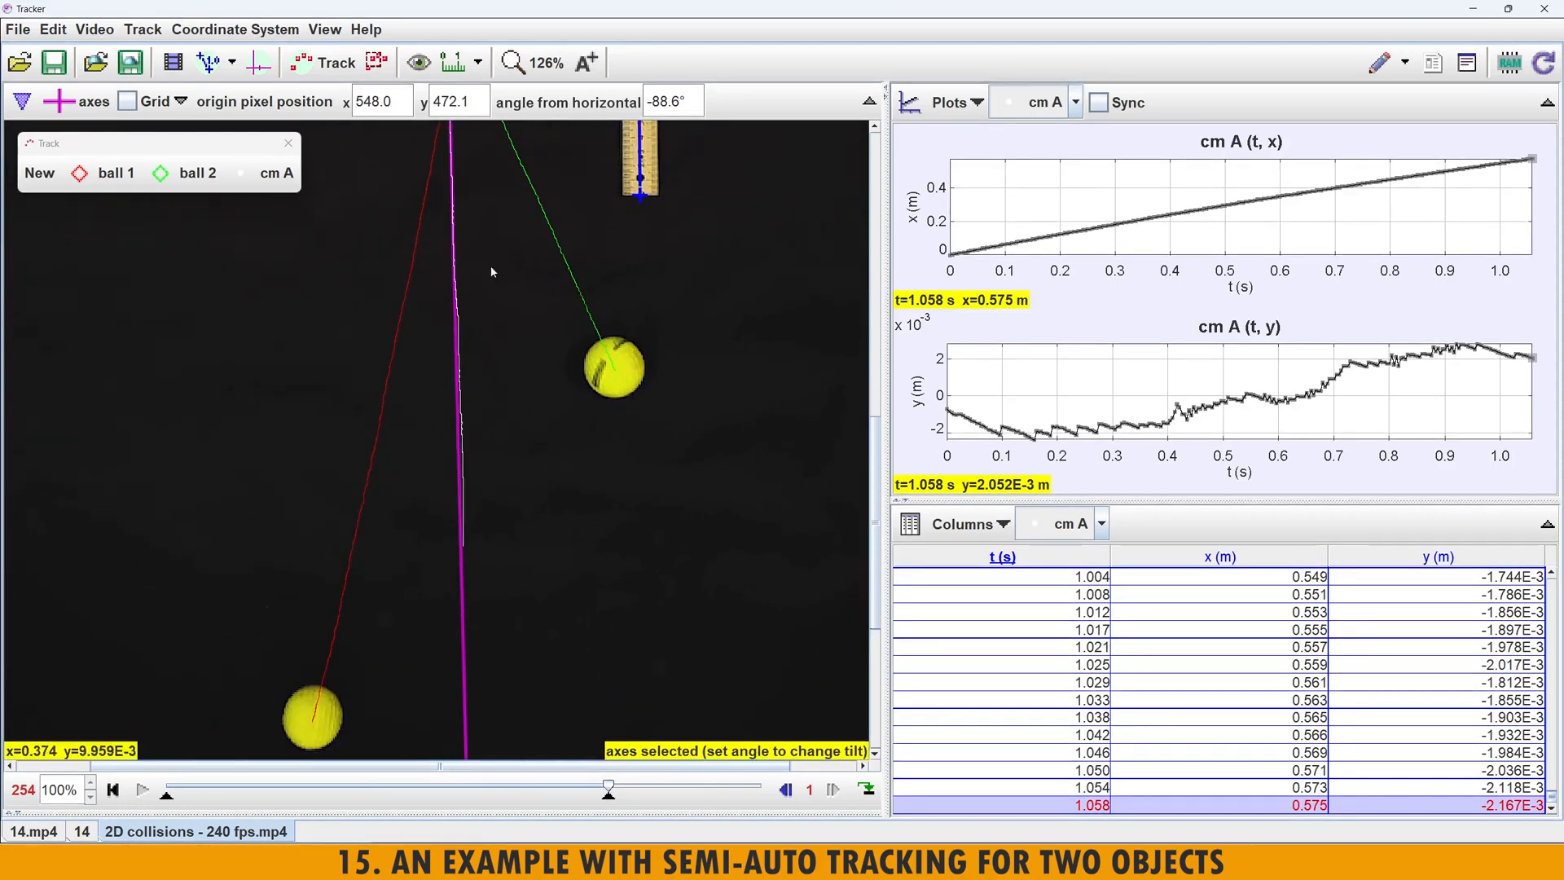
{"action": "left_click_drag", "start_coordinate": [876, 465], "coordinate": [872, 275]}
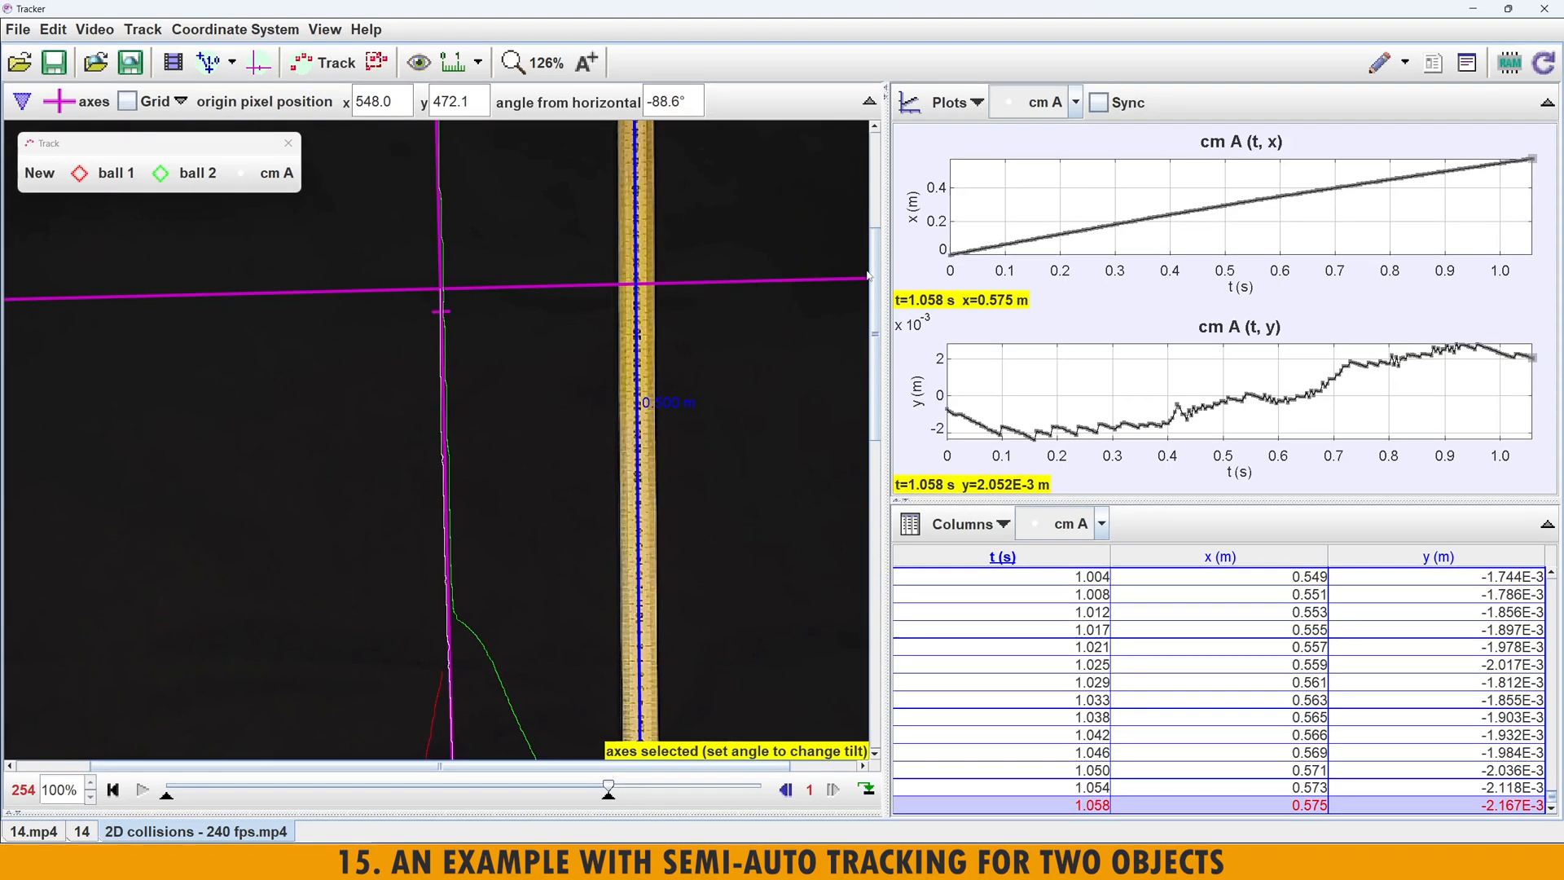
{"action": "scroll", "coordinate": [484, 396], "scroll_direction": "down", "scroll_amount": 3}
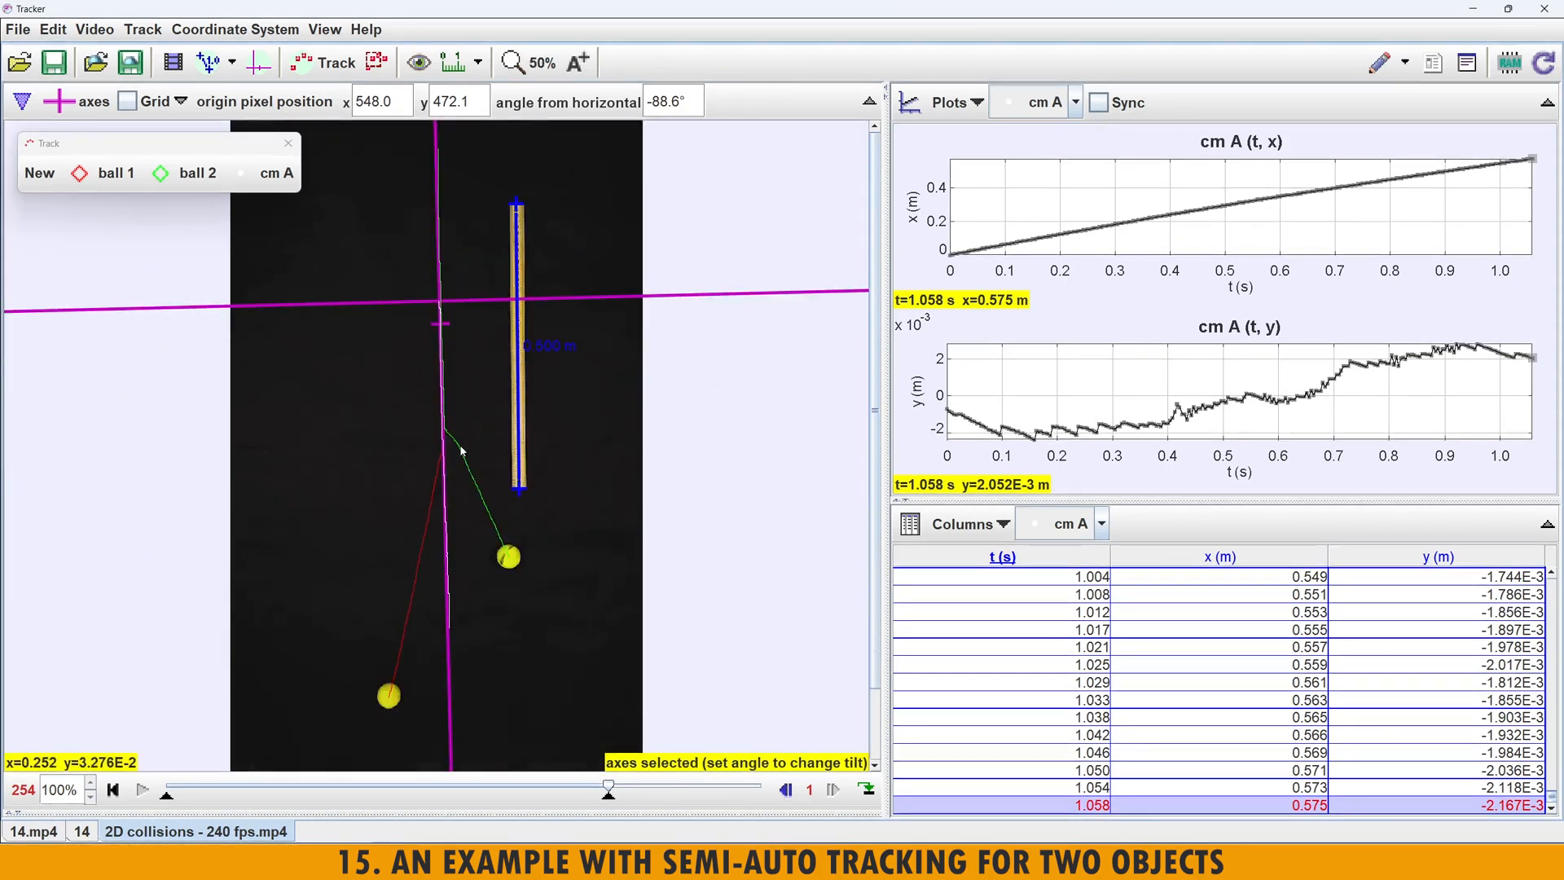
{"action": "scroll", "coordinate": [432, 651], "scroll_direction": "up", "scroll_amount": 1}
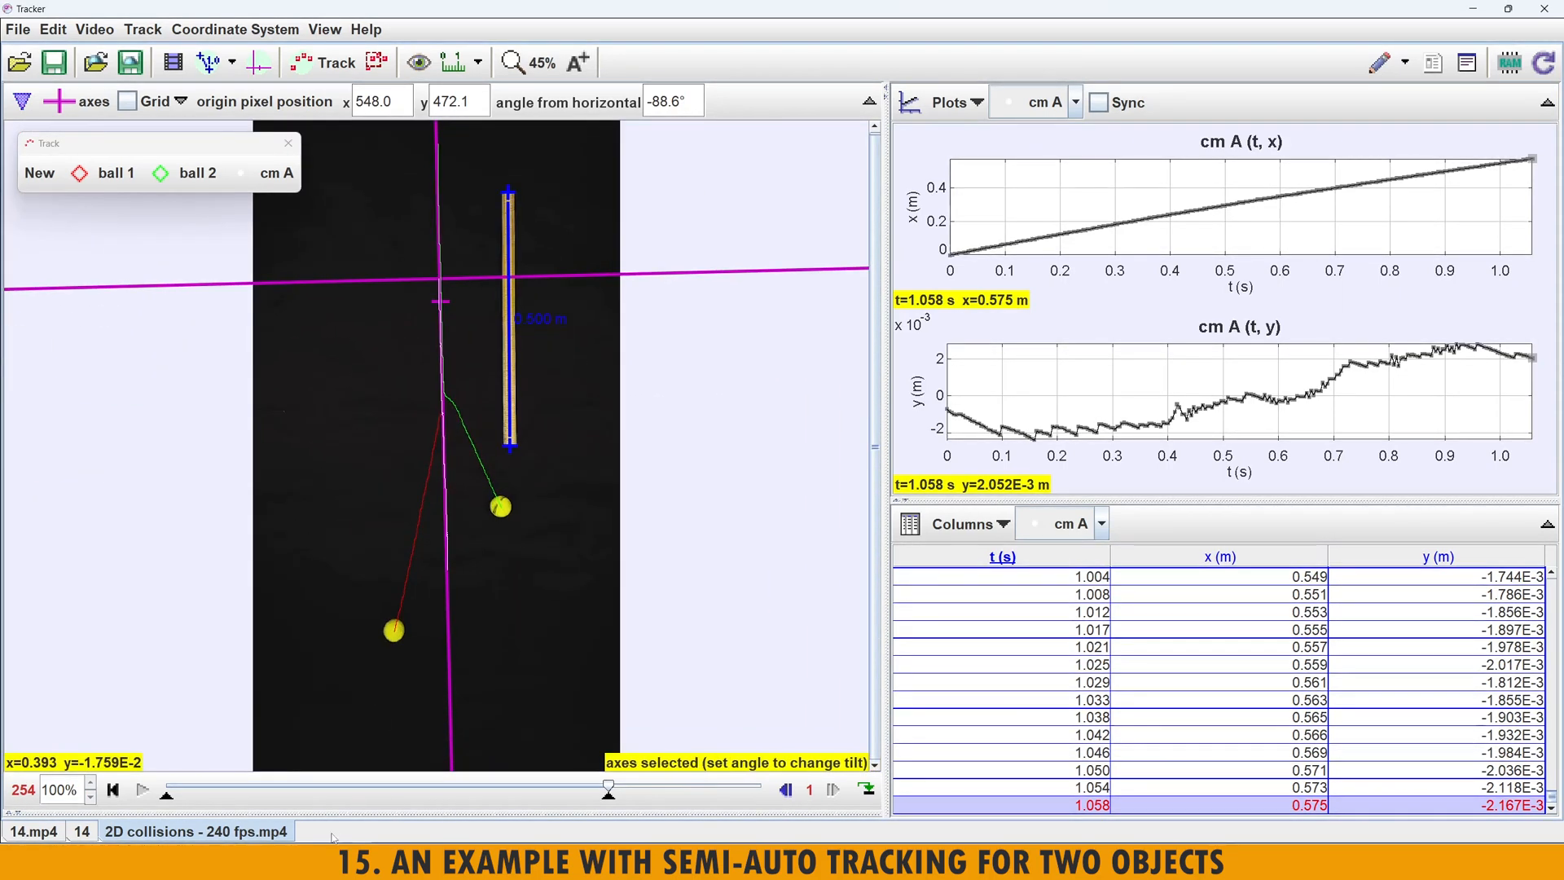
{"action": "left_click", "coordinate": [20, 30]}
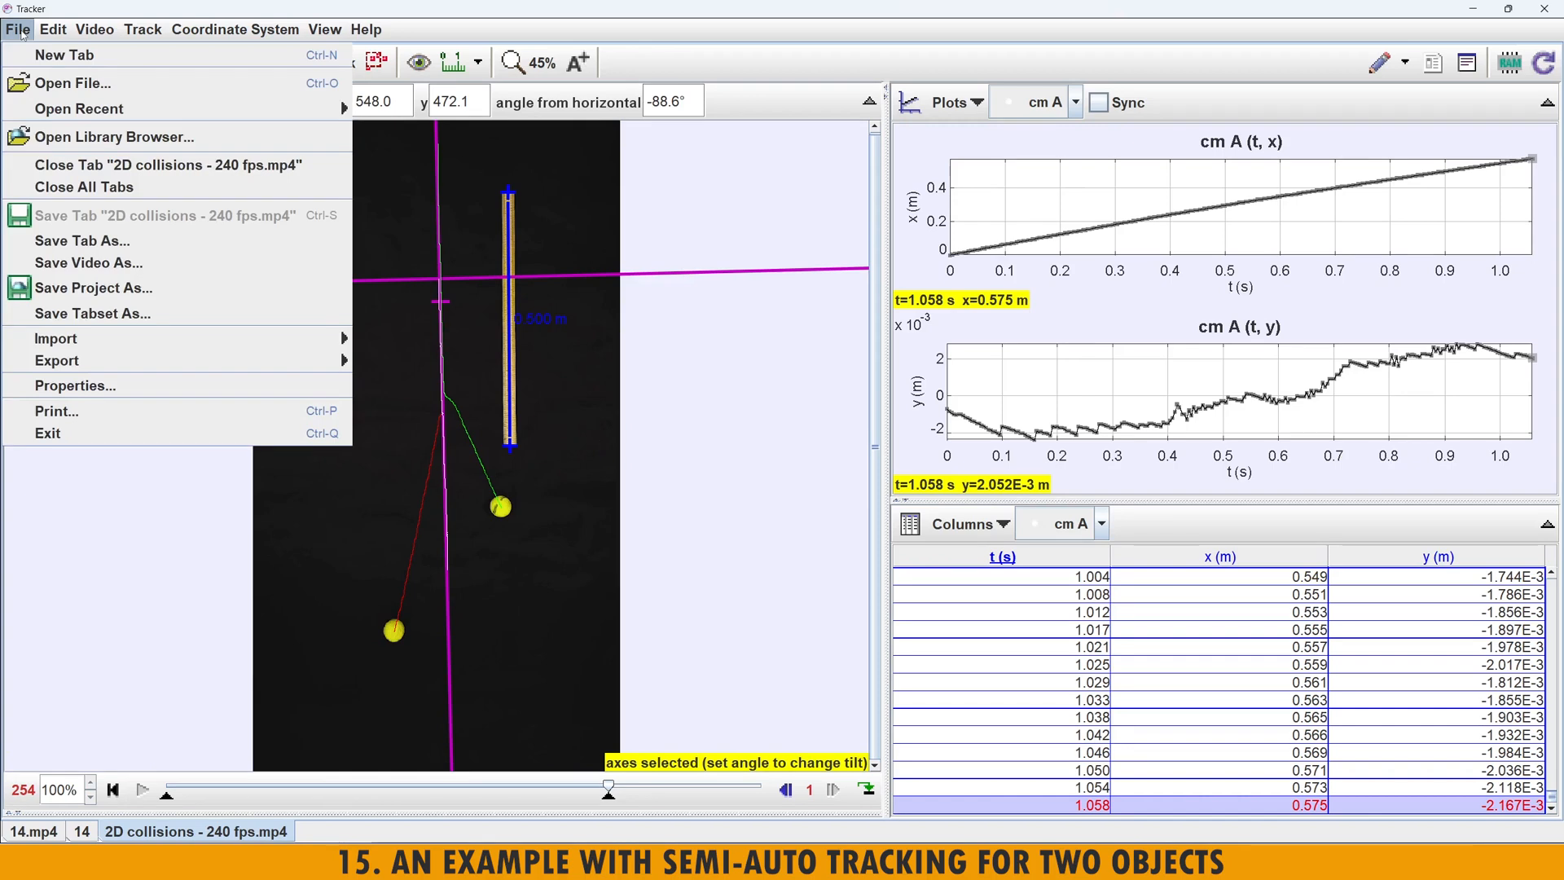
{"action": "left_click", "coordinate": [874, 196]}
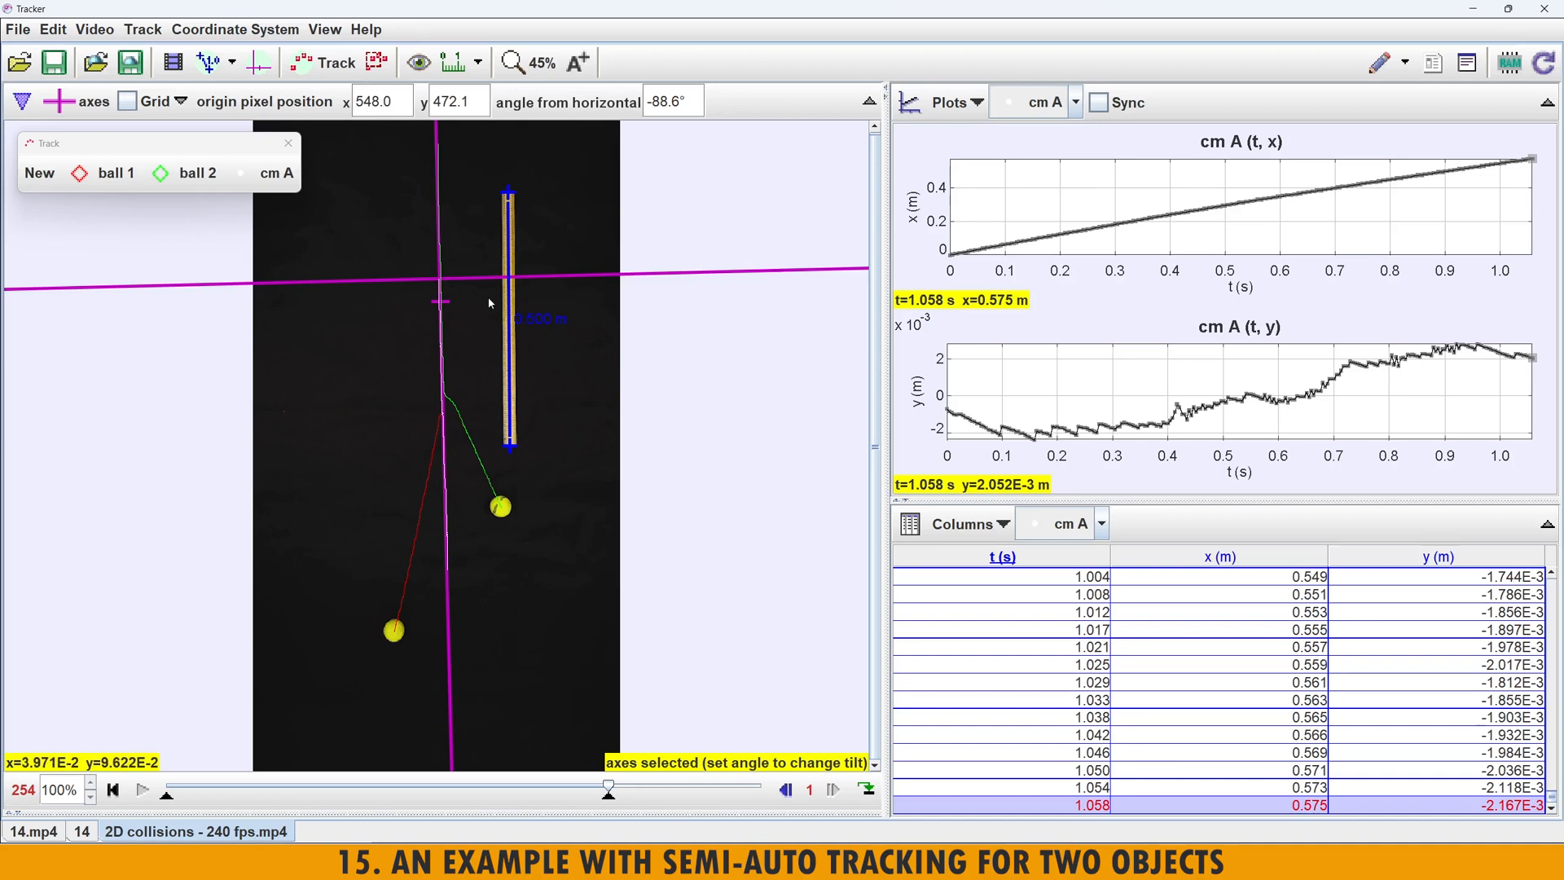
- Create a new tab and load the video file 2D collisions - 240 fps.mp4 into it from the Videos for tracker folder
{"action": "left_click", "coordinate": [18, 30]}
{"action": "left_click", "coordinate": [64, 55]}
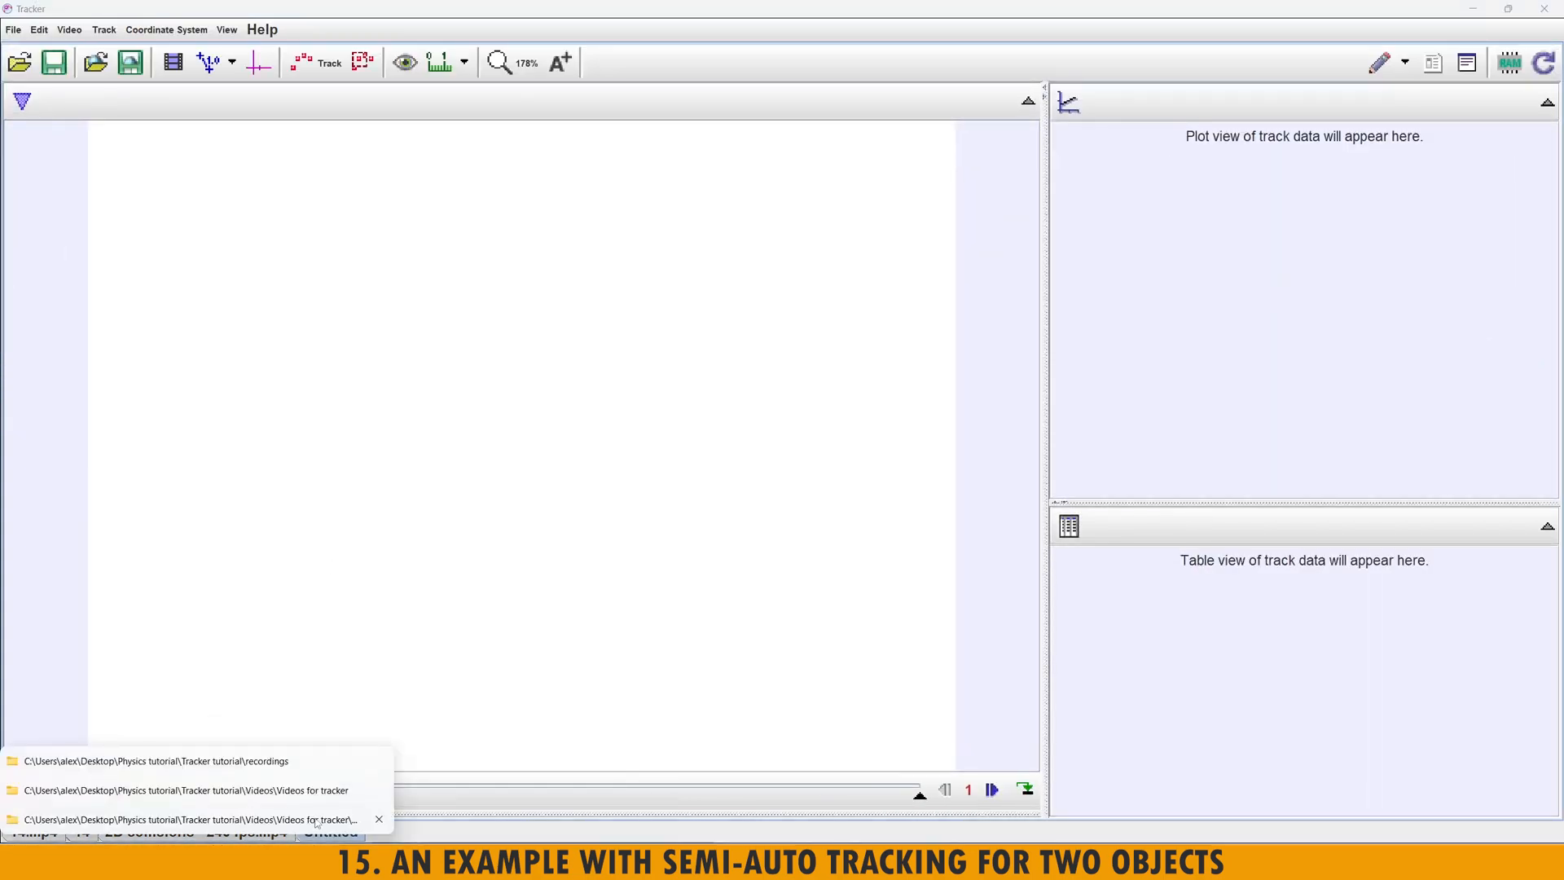
{"action": "left_click", "coordinate": [196, 819]}
{"action": "left_click_drag", "start_coordinate": [561, 316], "coordinate": [283, 421]}
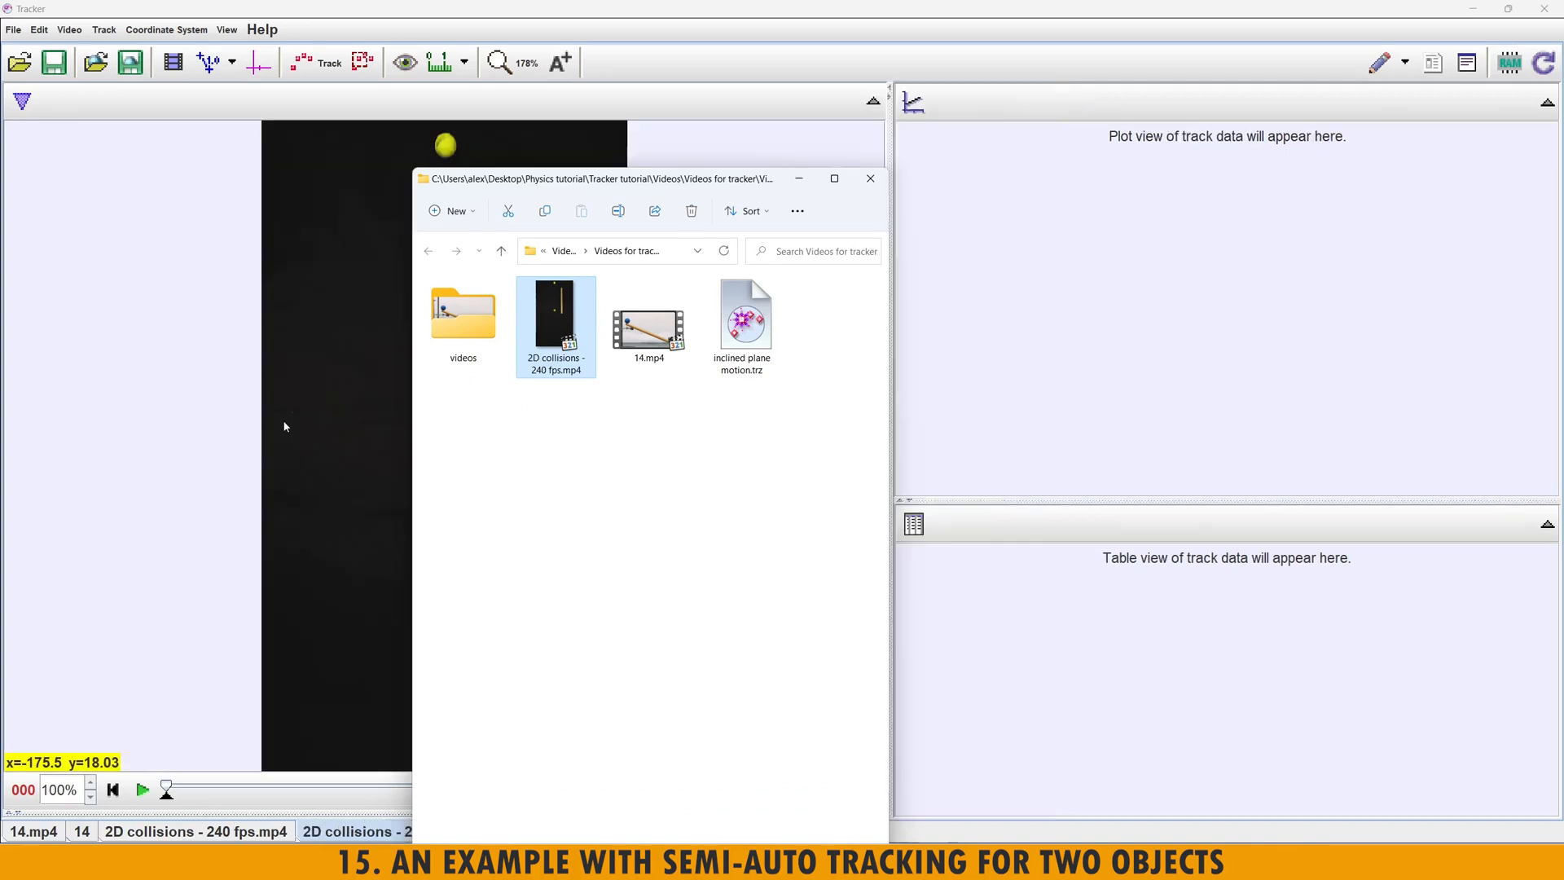
- Add a Rotate filter to the newly loaded video and rotate it by +90°
{"action": "left_click", "coordinate": [73, 31]}
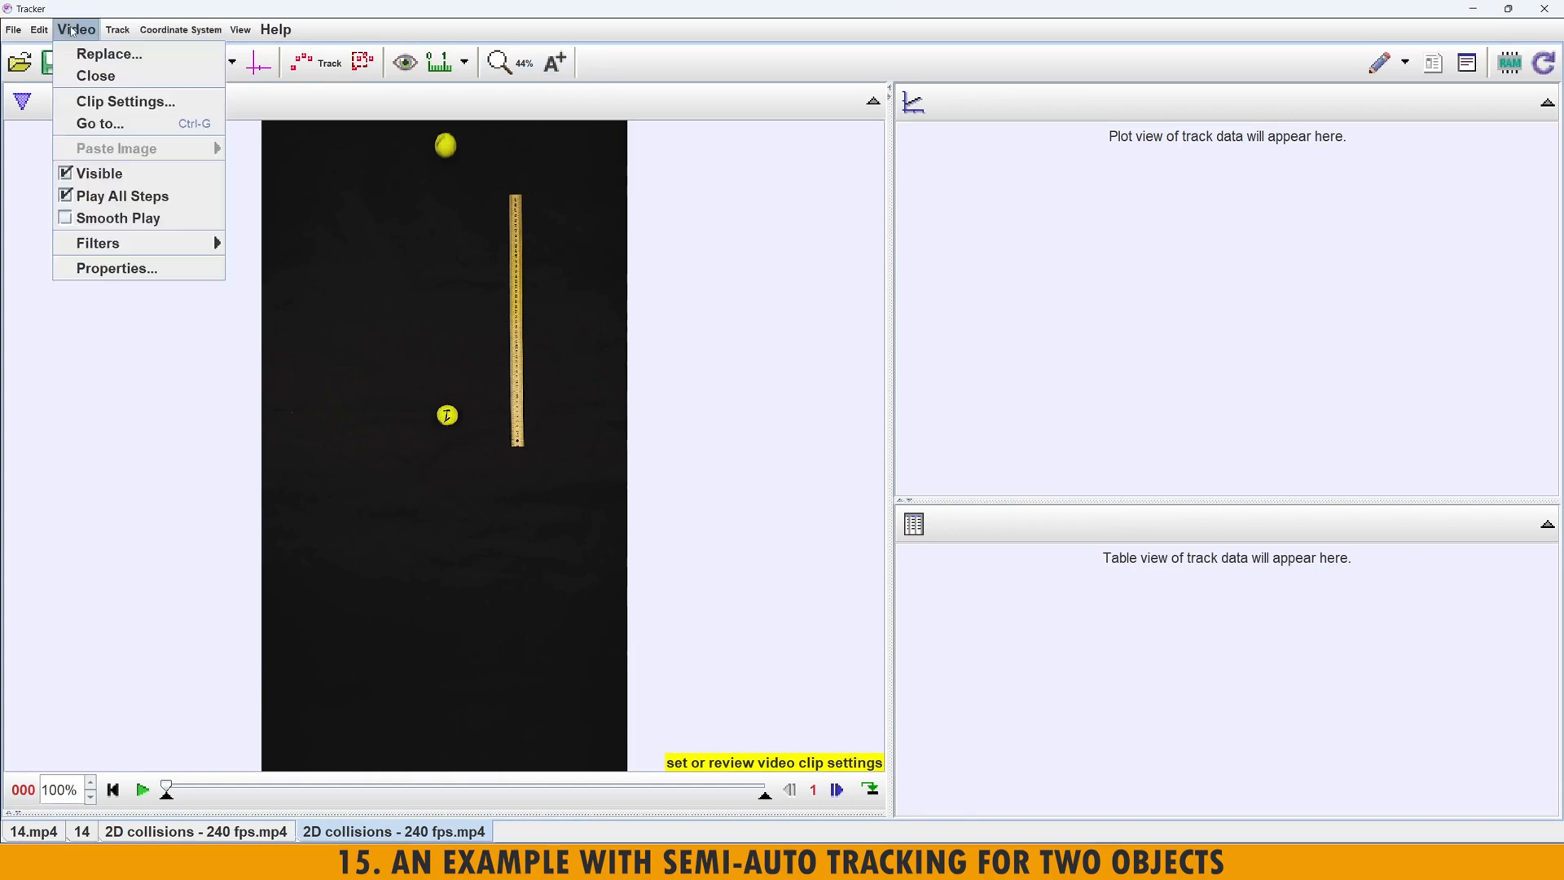
{"action": "mouse_move", "coordinate": [163, 249]}
{"action": "mouse_move", "coordinate": [244, 243]}
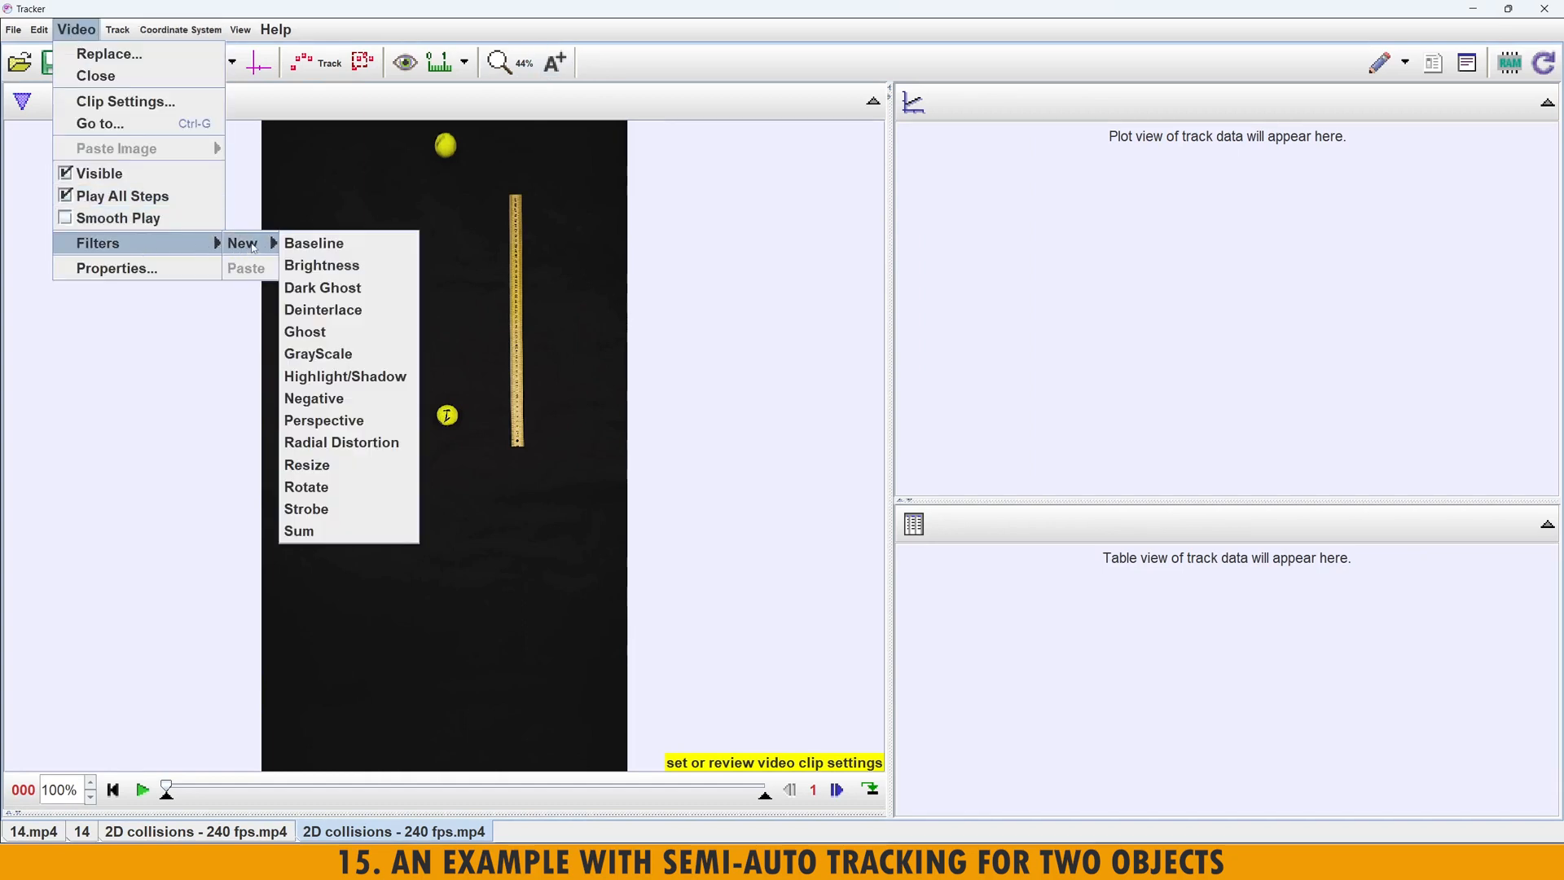
{"action": "left_click", "coordinate": [306, 487]}
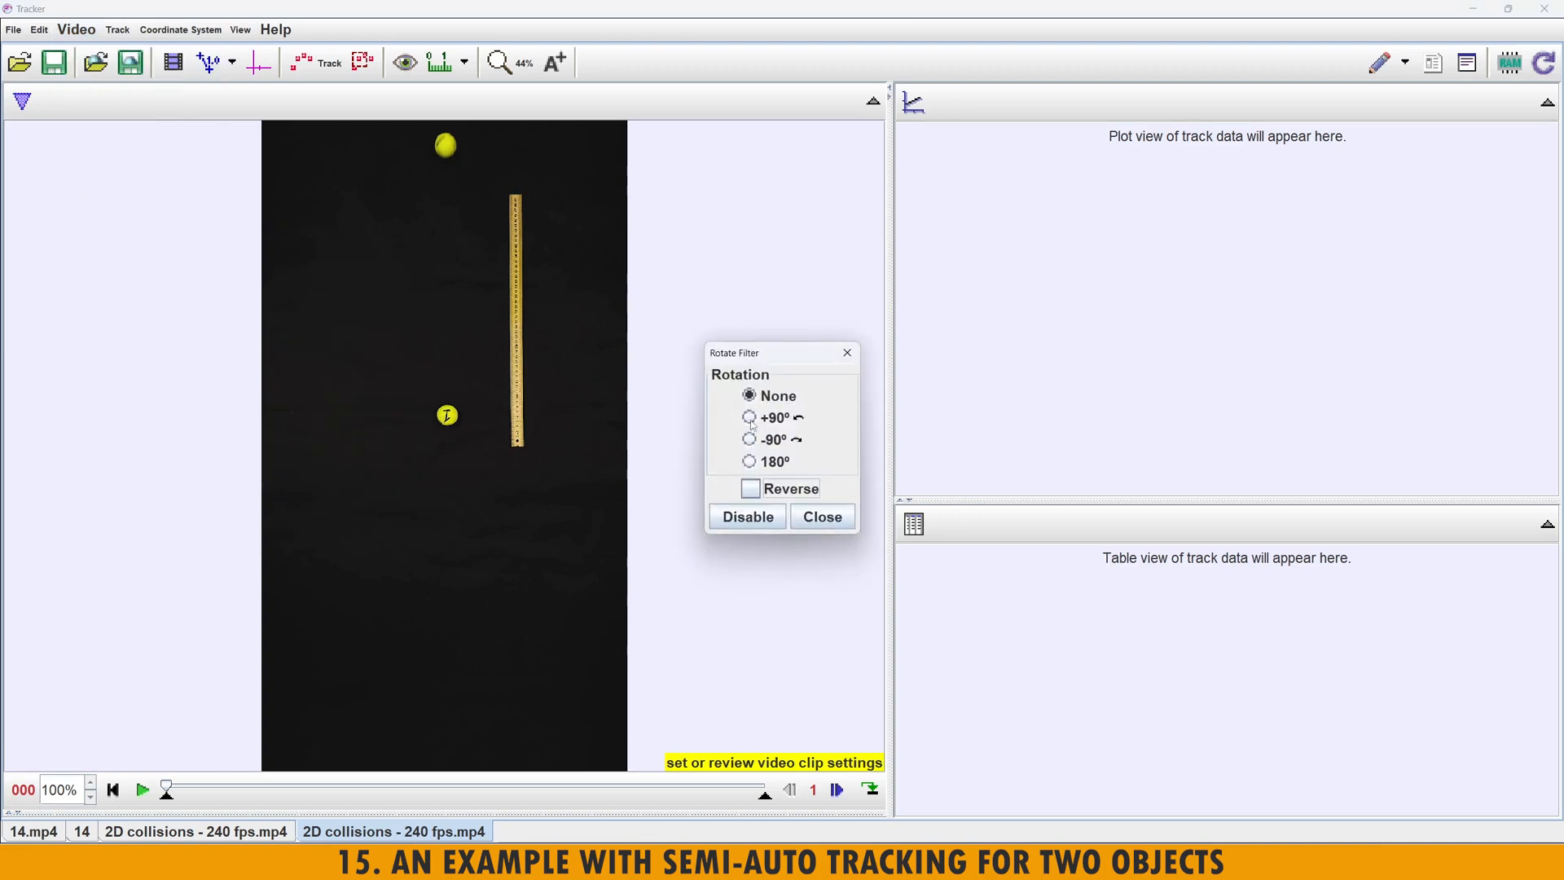
{"action": "left_click", "coordinate": [751, 419]}
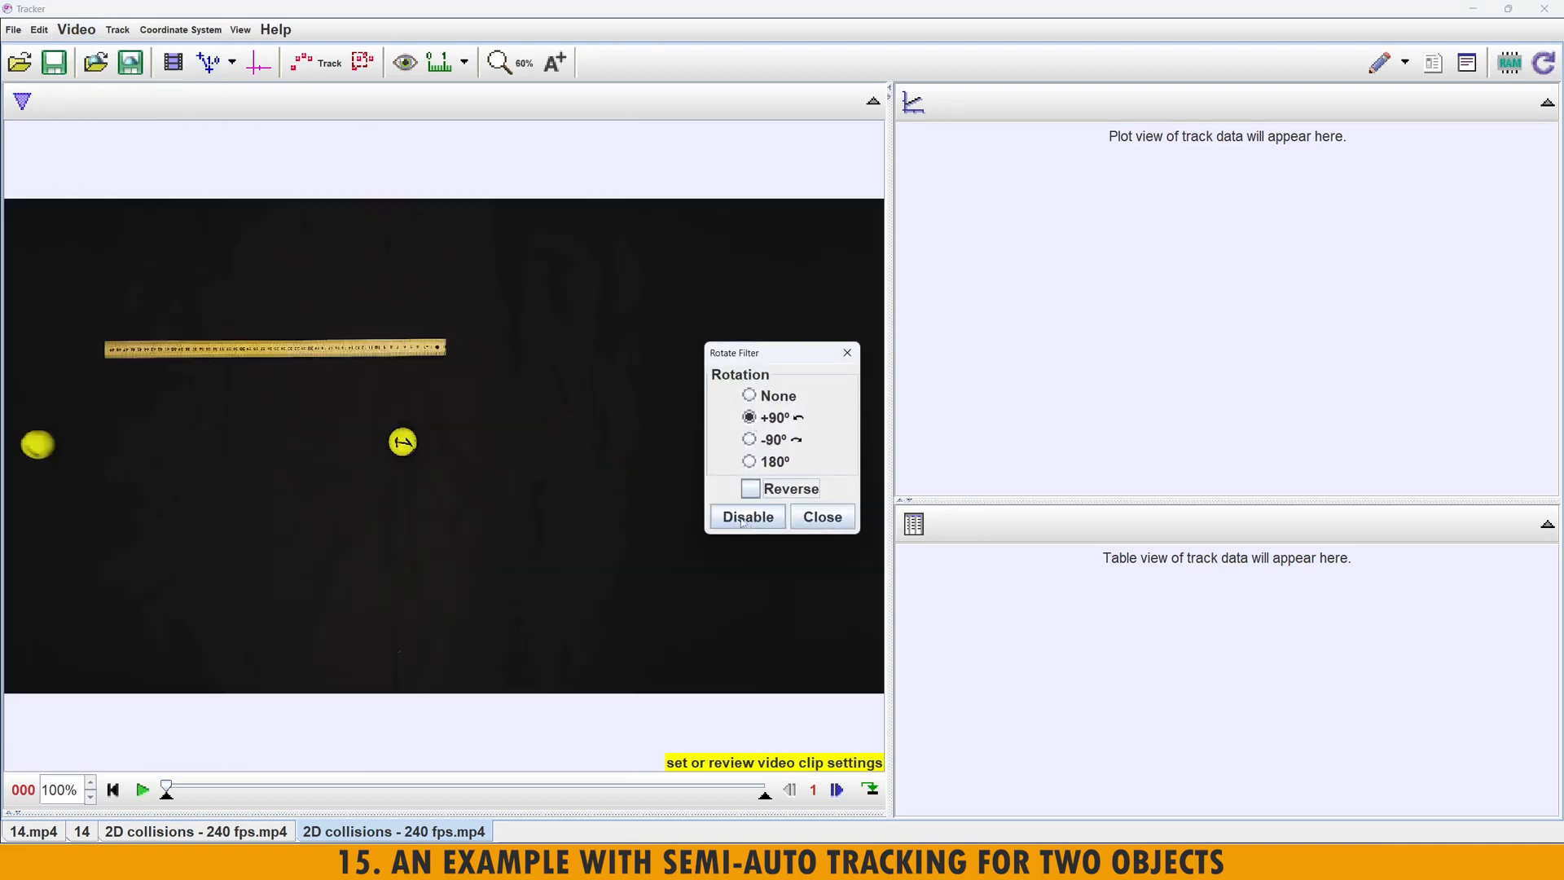
{"action": "left_click", "coordinate": [822, 518]}
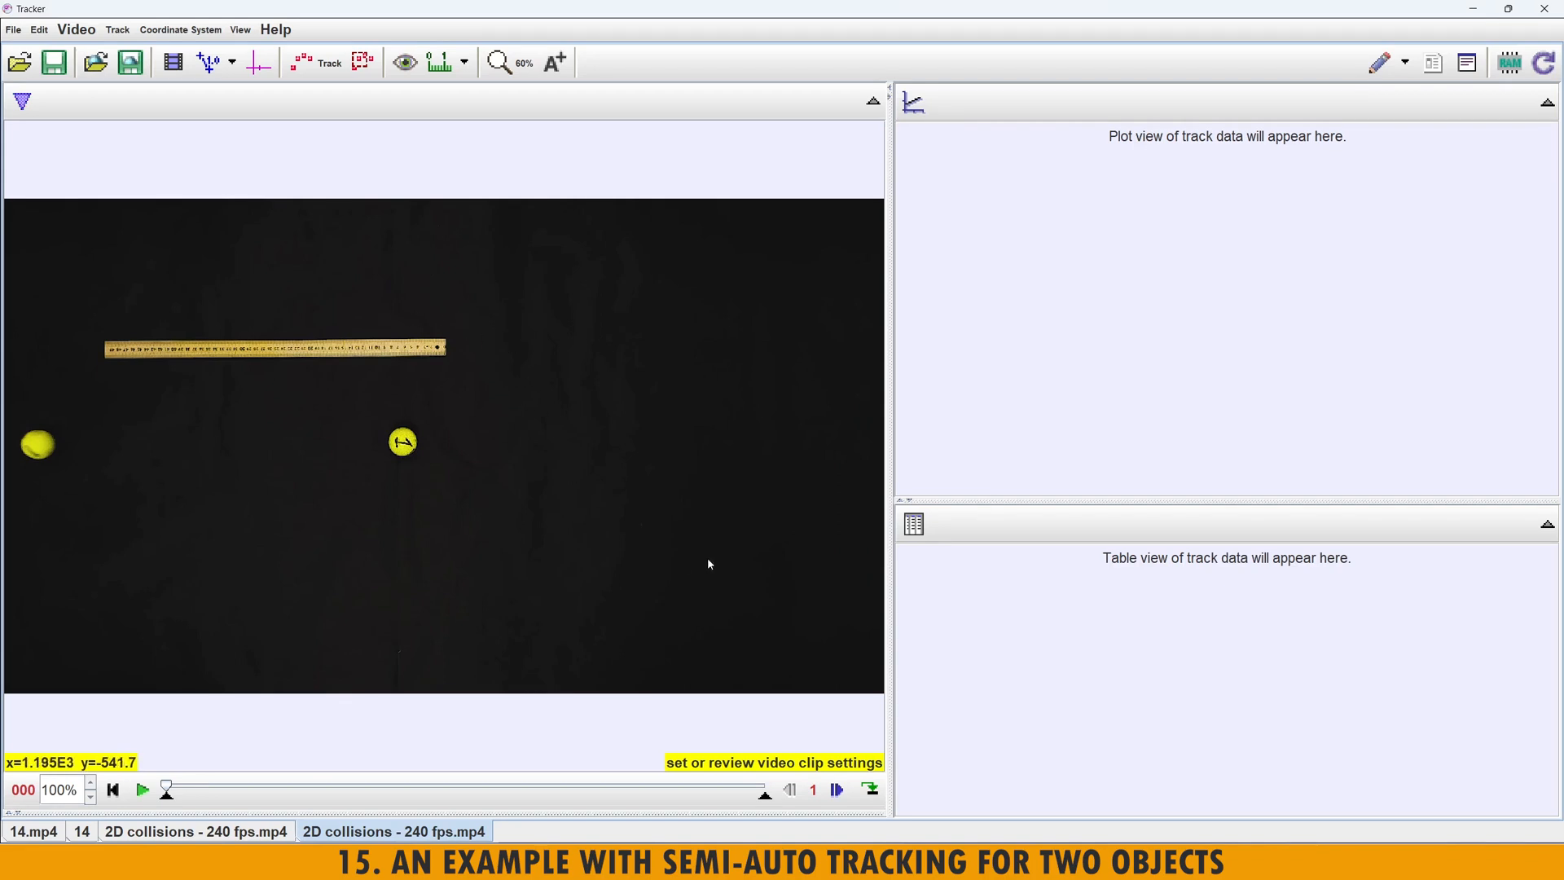
- Add a Ghost filter to the rotated video with the fade set to 0.00
{"action": "left_click", "coordinate": [79, 30]}
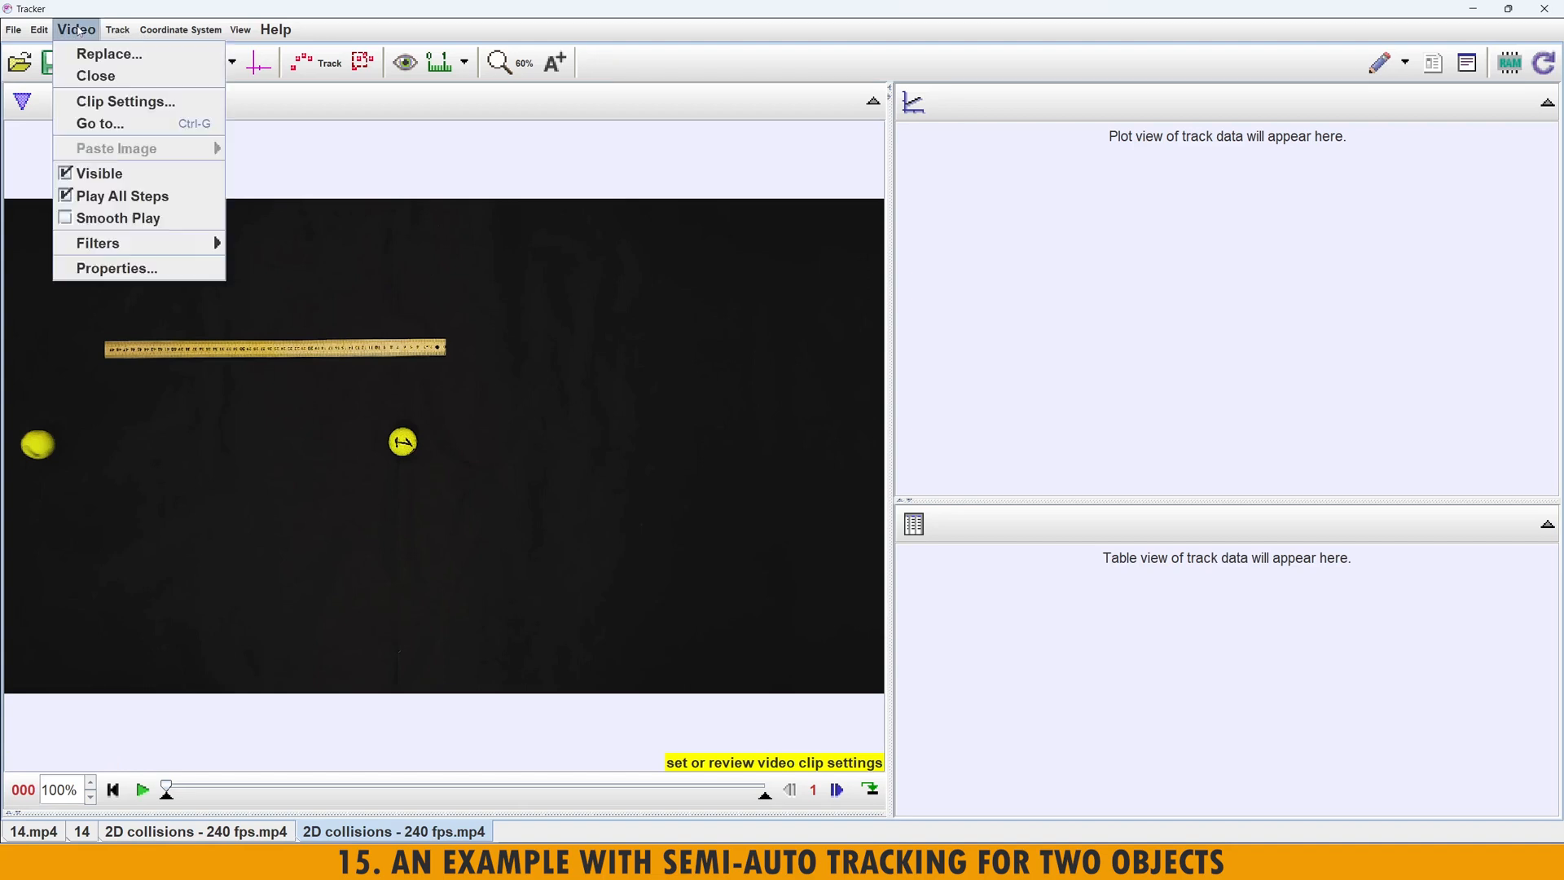
{"action": "mouse_move", "coordinate": [146, 246]}
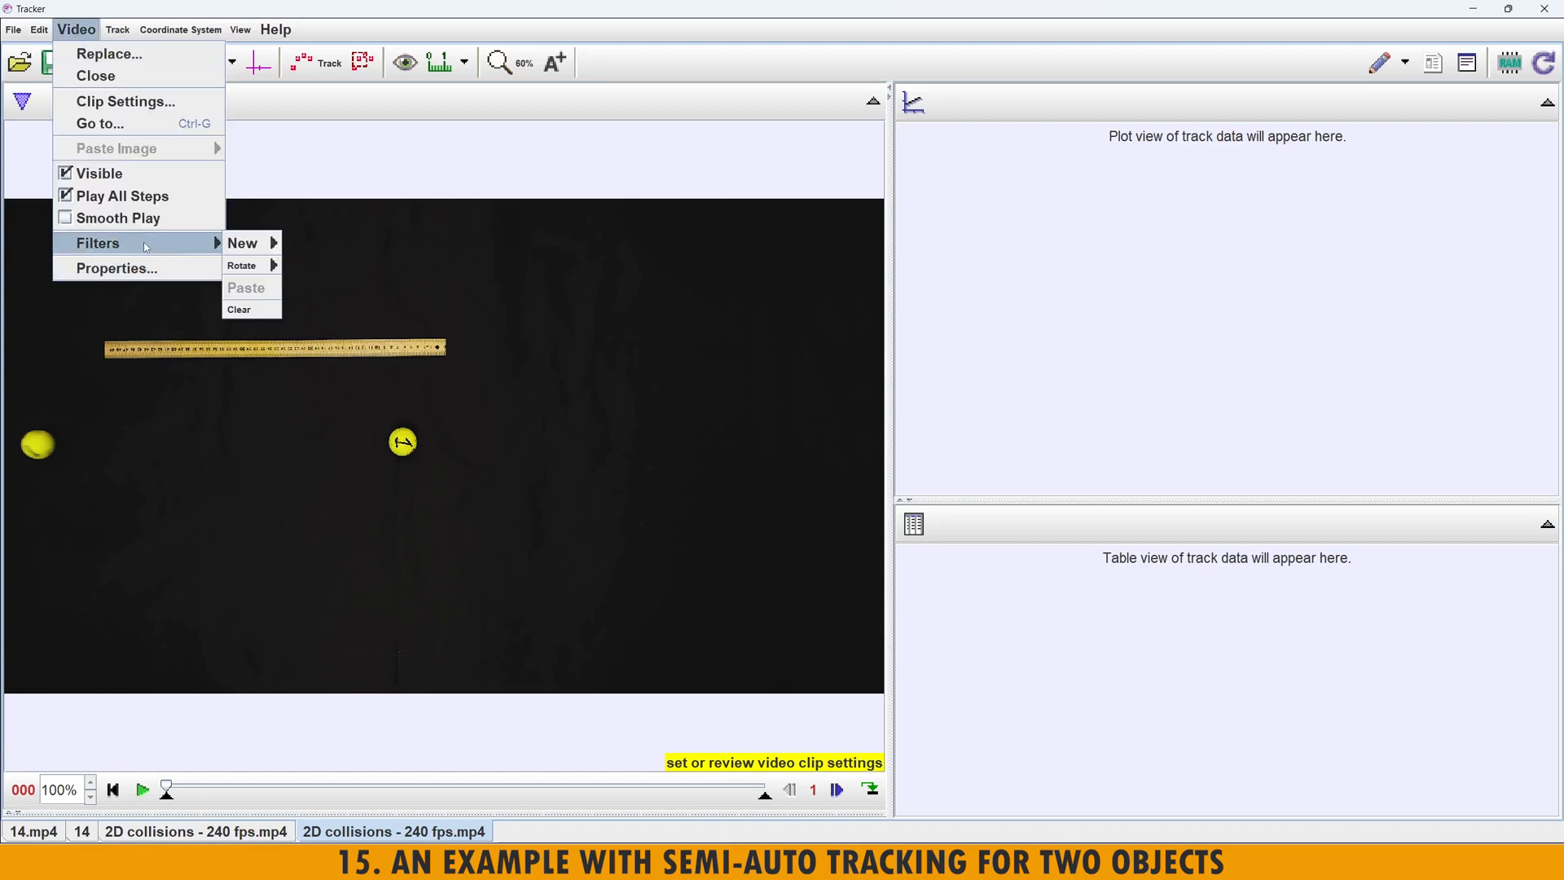
{"action": "mouse_move", "coordinate": [252, 248]}
{"action": "left_click", "coordinate": [299, 305]}
{"action": "left_click_drag", "start_coordinate": [778, 439], "coordinate": [760, 438]}
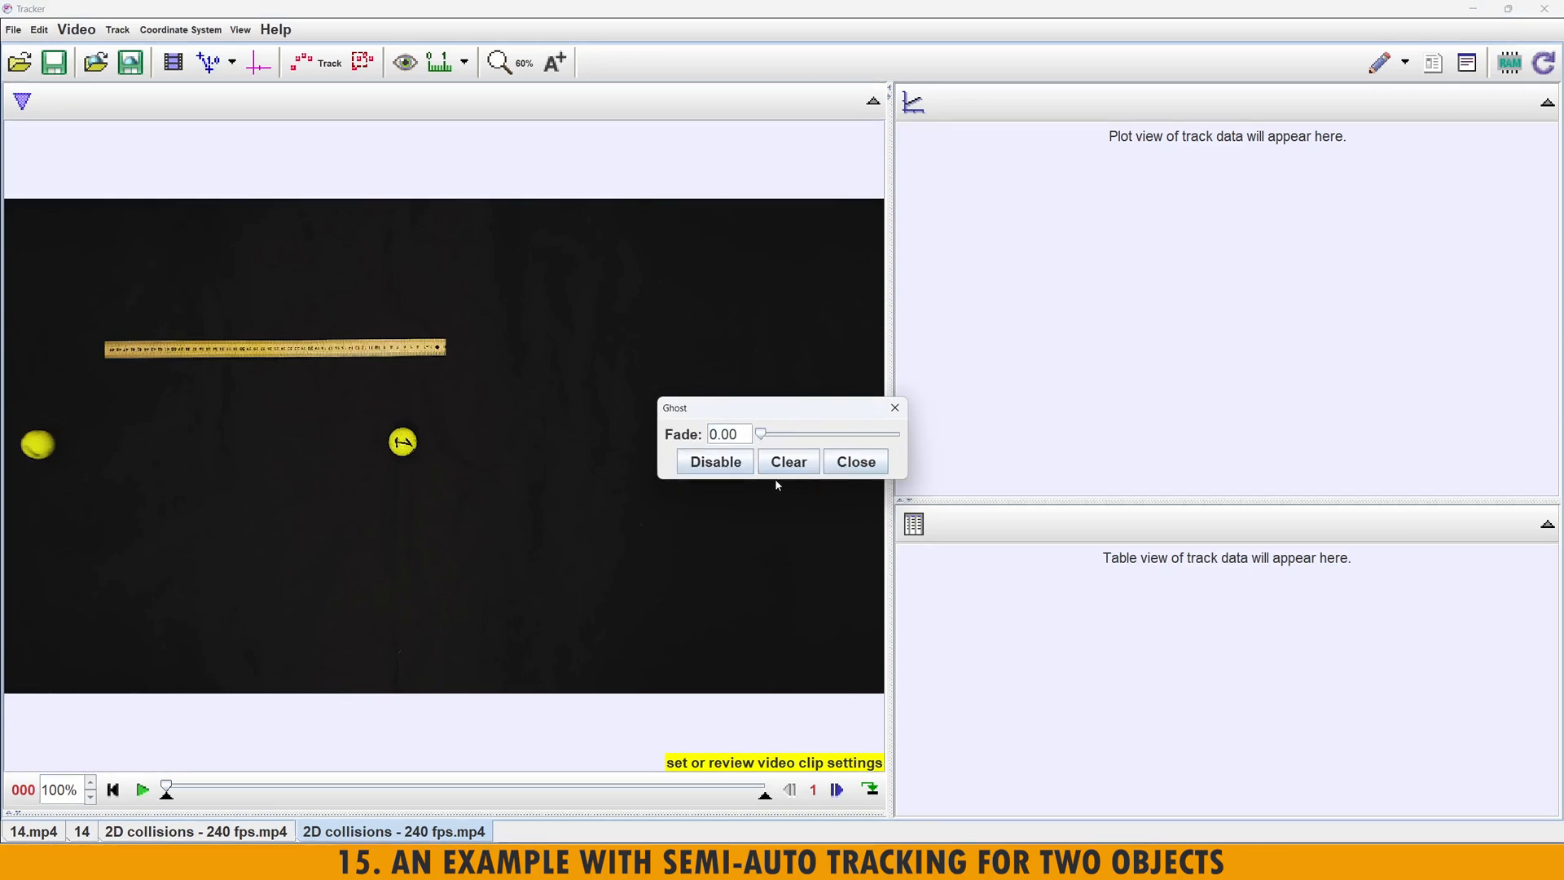
- Play the clip to preview the balls' ghost trails, return to the first frame, and clear the trails
{"action": "left_click", "coordinate": [142, 790]}
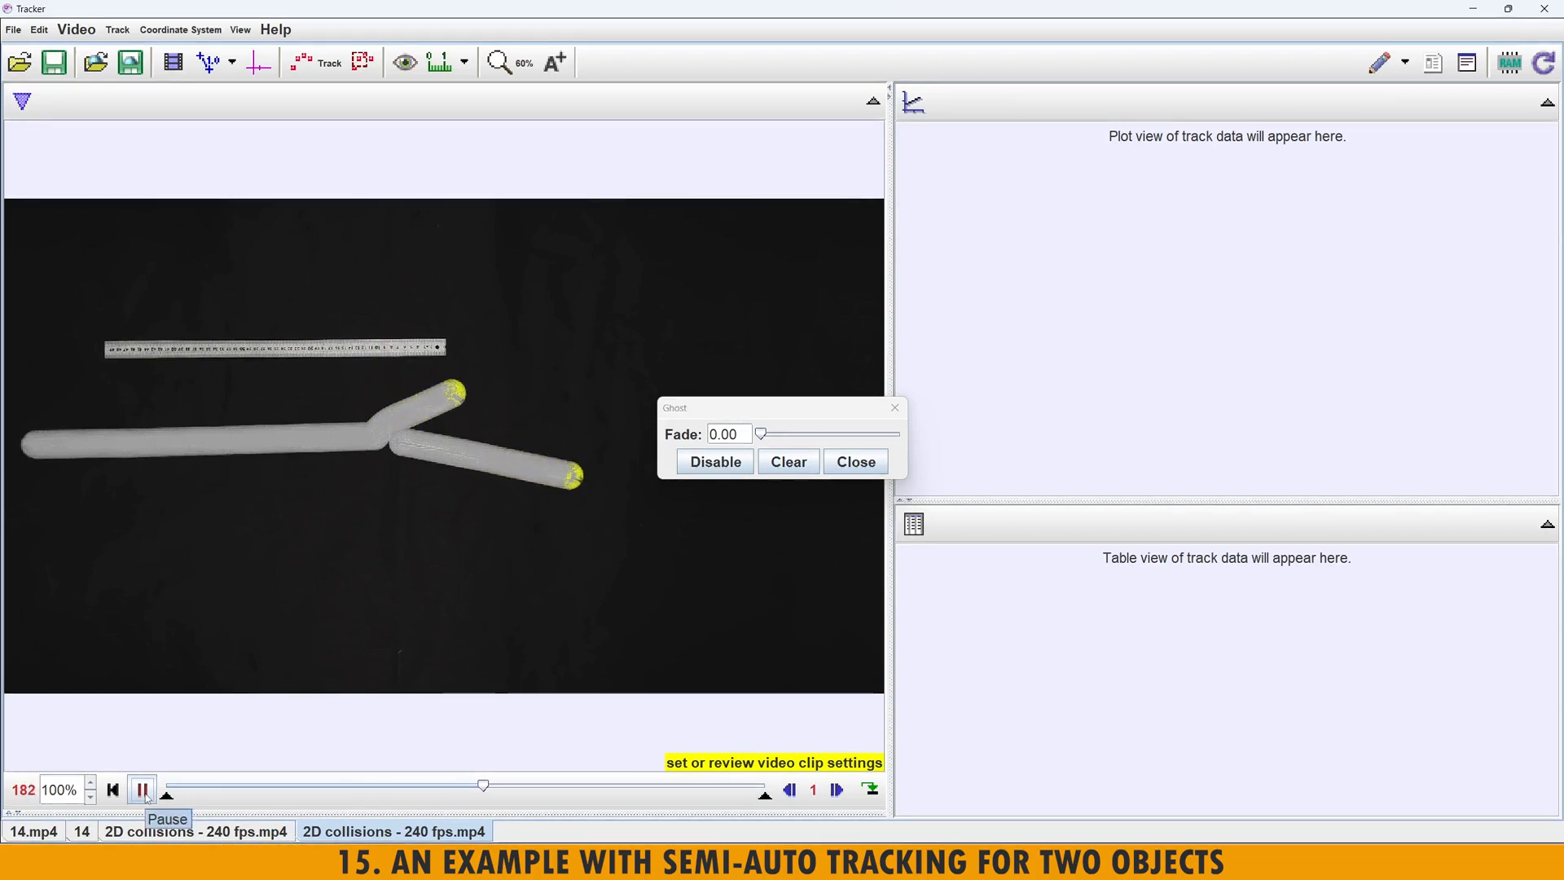
{"action": "left_click", "coordinate": [114, 790]}
{"action": "left_click", "coordinate": [788, 462]}
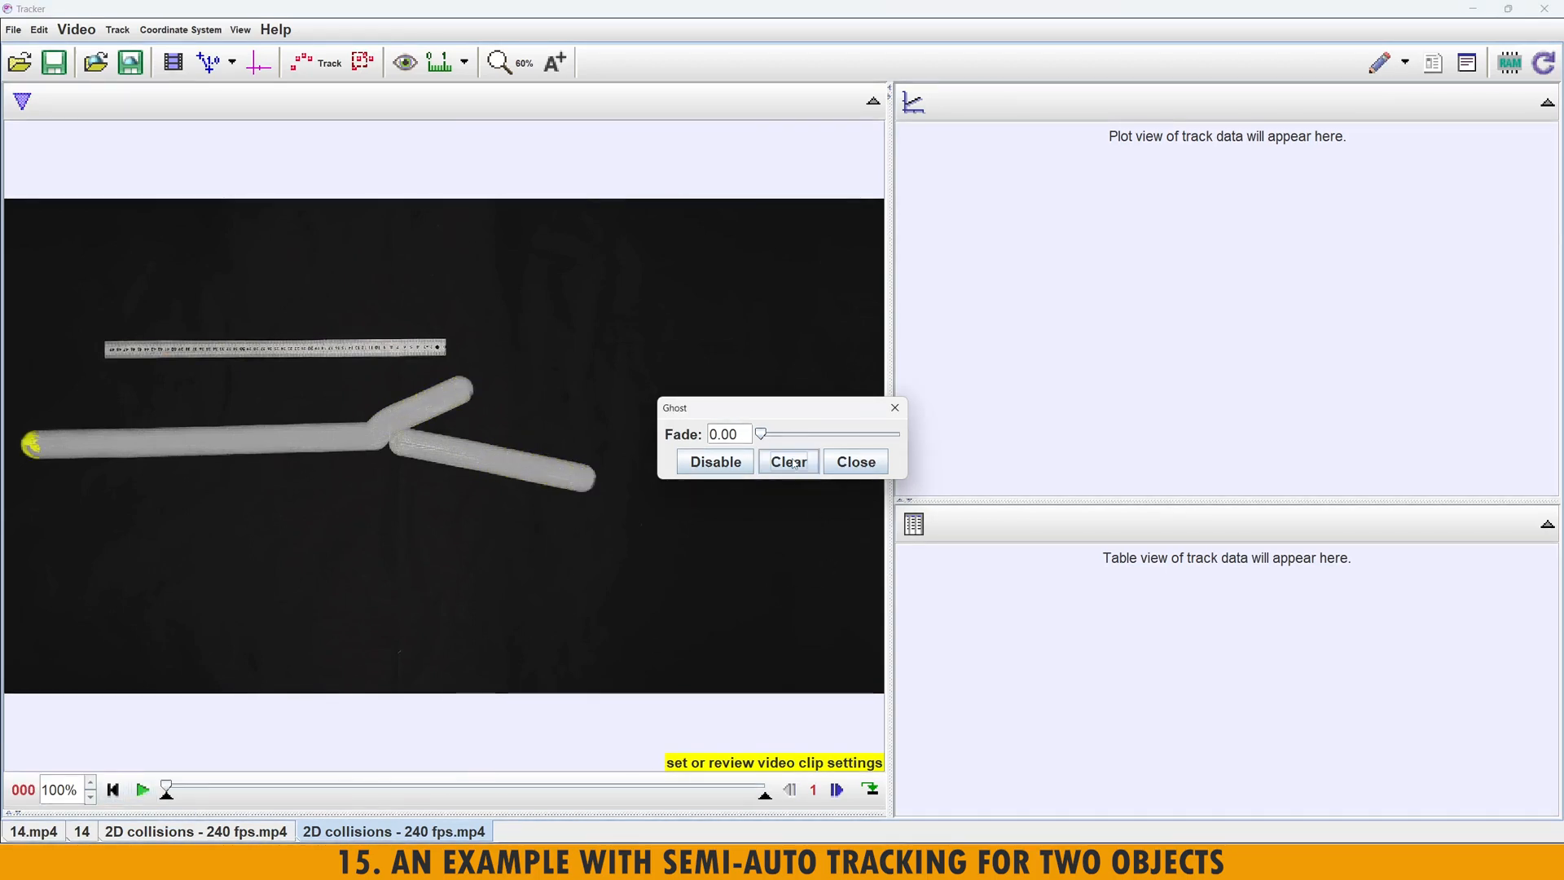
- Set the step size to 4 frames, play the clip to preview more widely spaced ghost images, and clear the trails from the first frame
{"action": "left_click", "coordinate": [816, 795]}
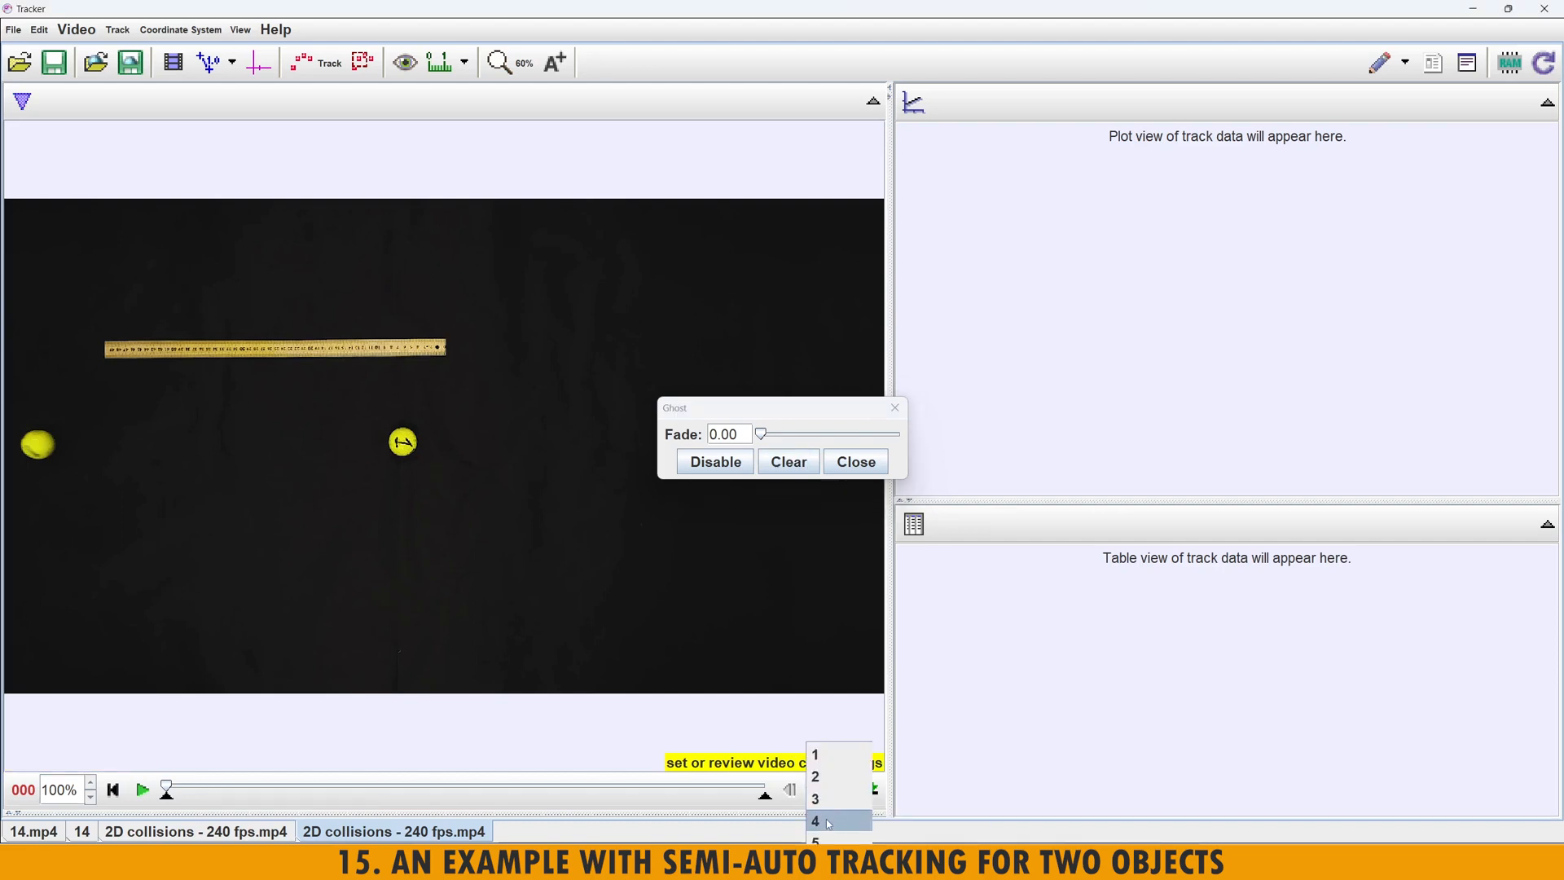
{"action": "left_click", "coordinate": [829, 823]}
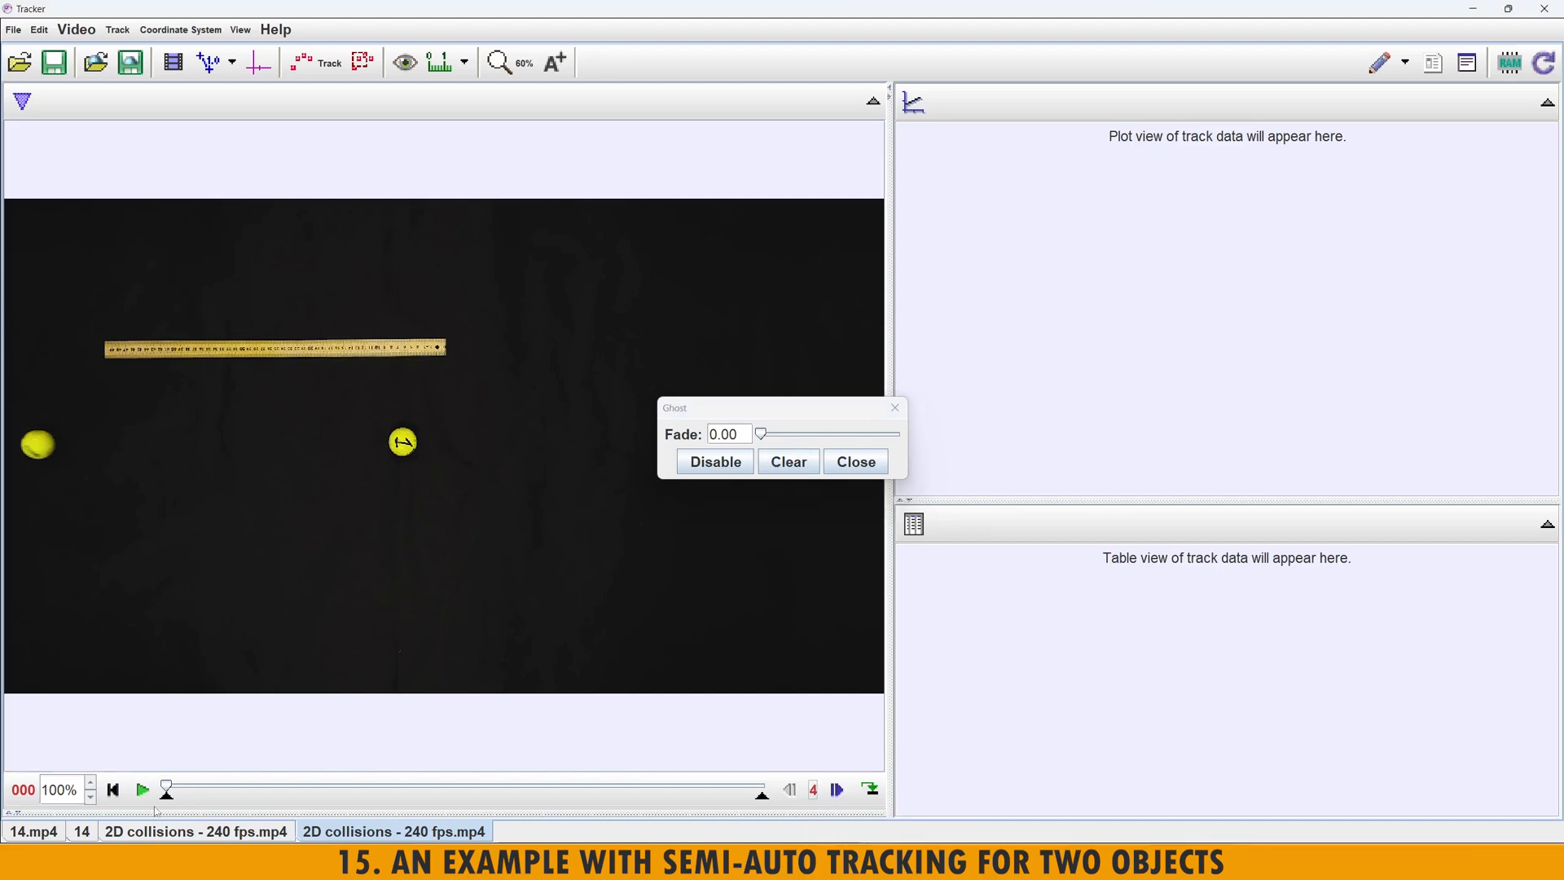
{"action": "left_click", "coordinate": [147, 792]}
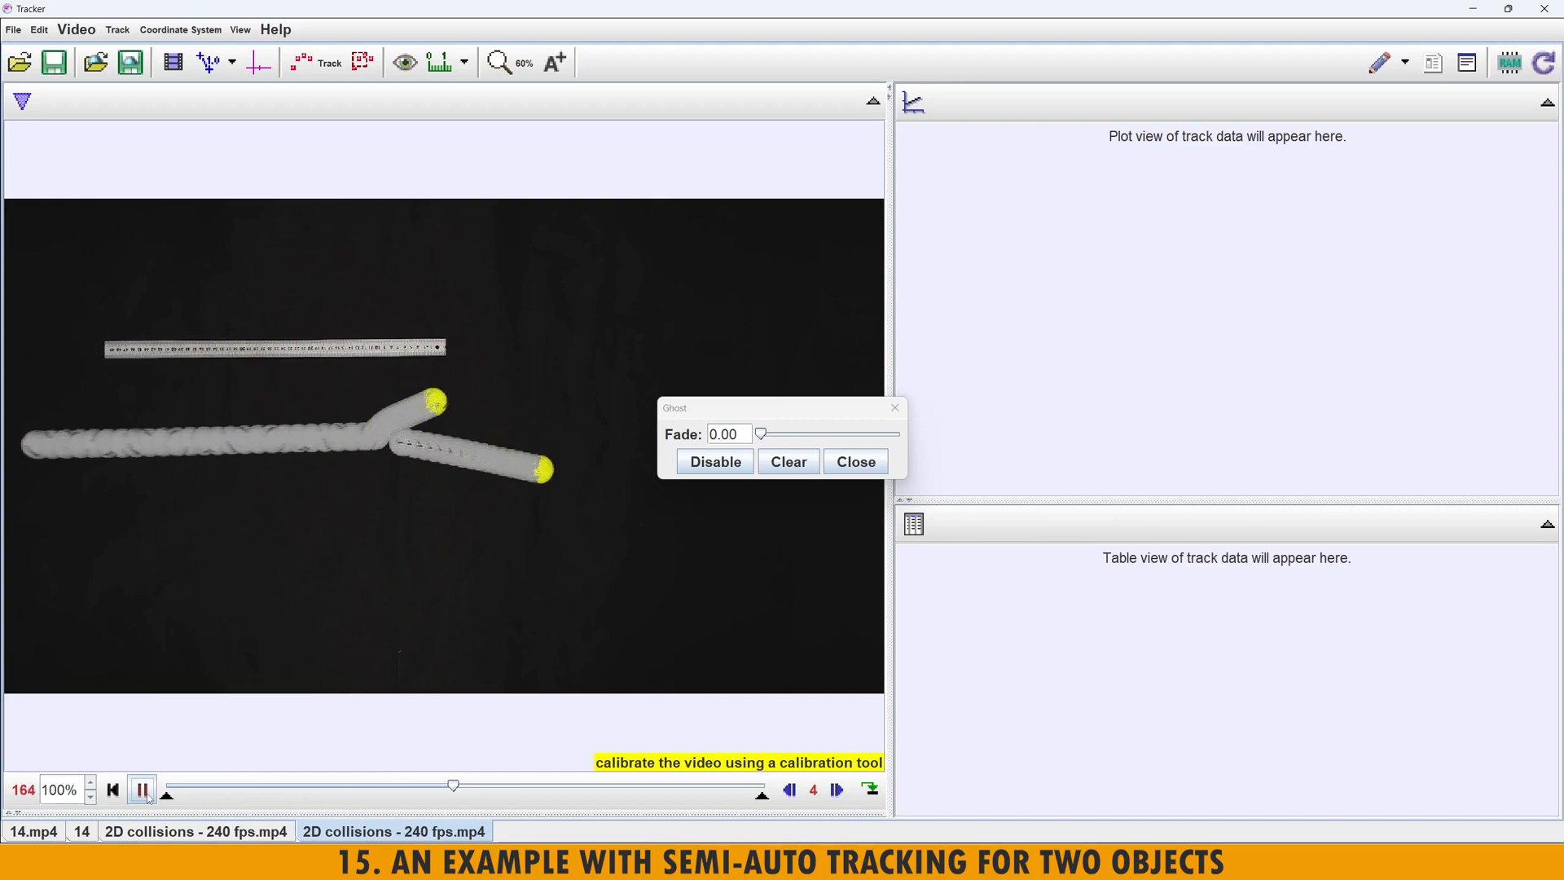
{"action": "left_click", "coordinate": [142, 791]}
{"action": "left_click", "coordinate": [114, 790]}
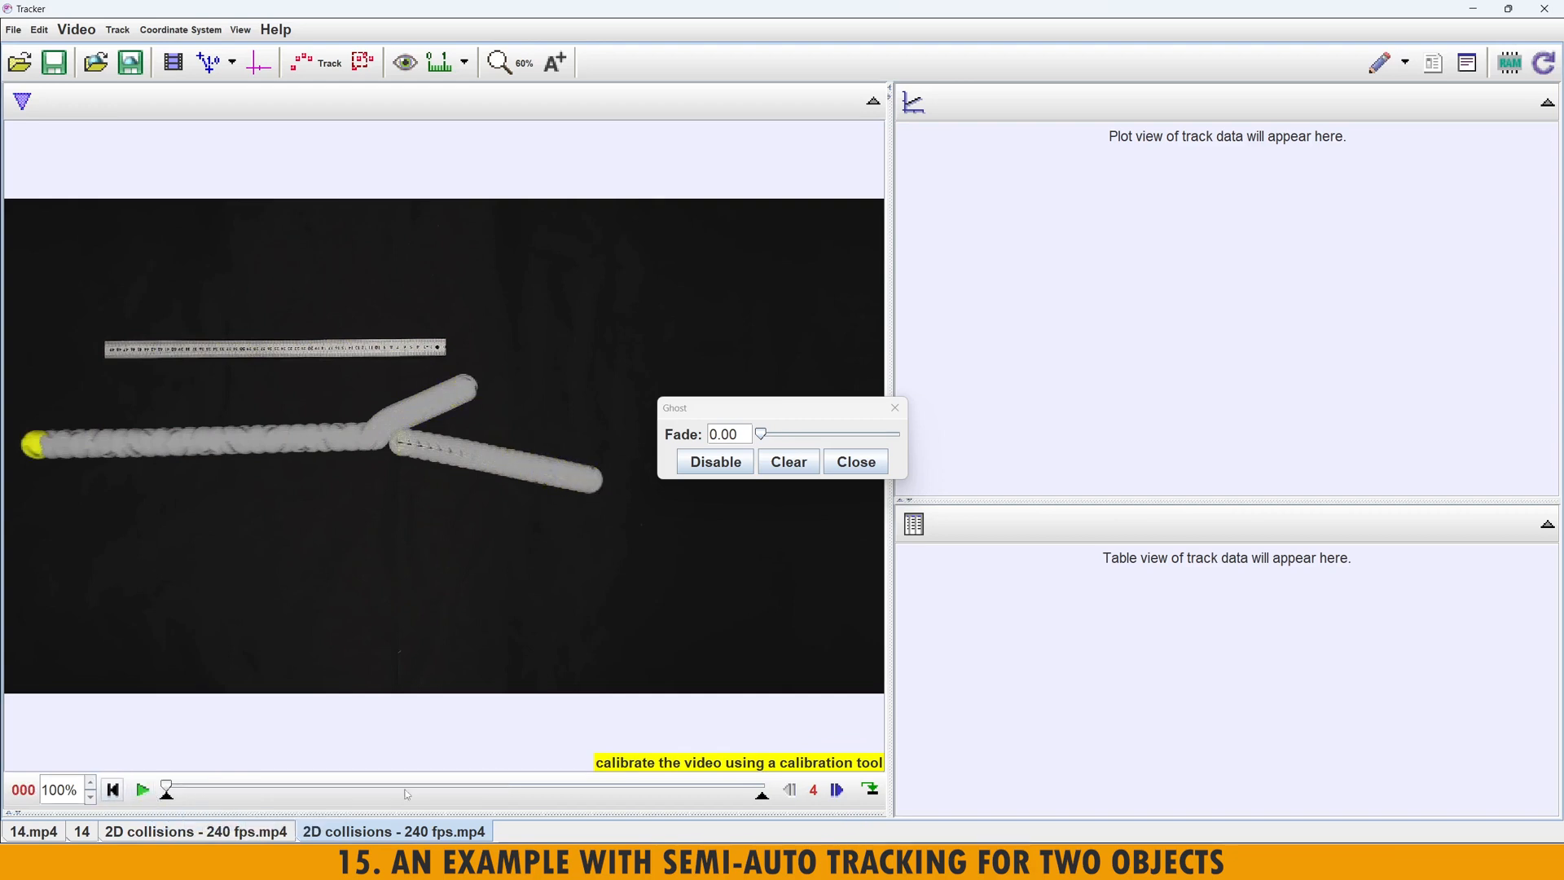
{"action": "left_click", "coordinate": [790, 462]}
- Set the step size to 8 frames and play the clip to its end with ghost trails, clearing them and closing the Ghost settings when finished
{"action": "left_click", "coordinate": [814, 790]}
{"action": "left_click", "coordinate": [831, 867]}
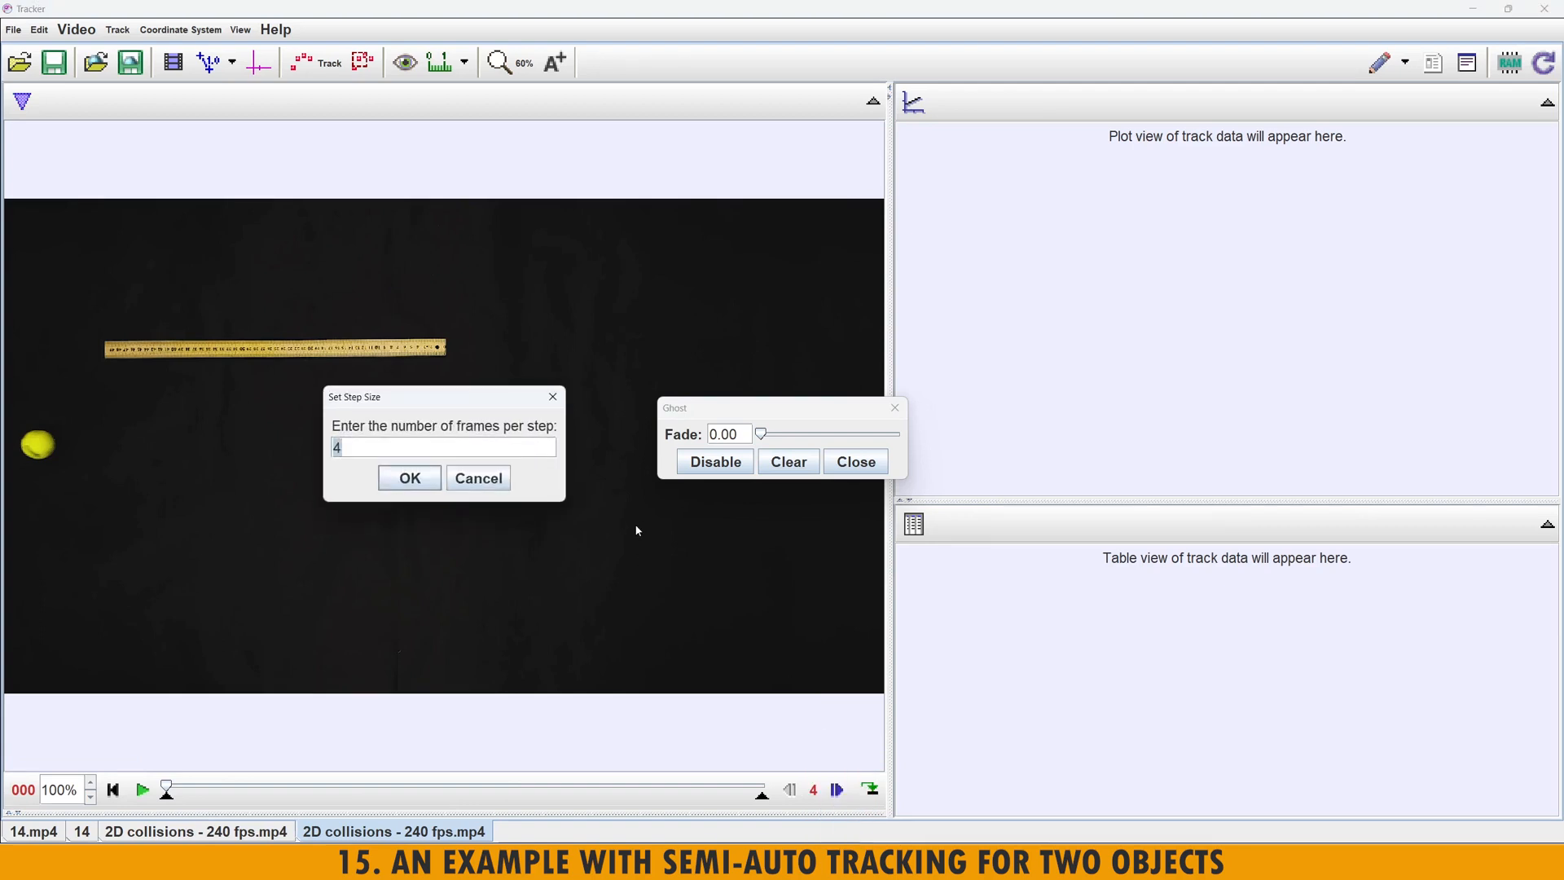
{"action": "key", "text": "Return"}
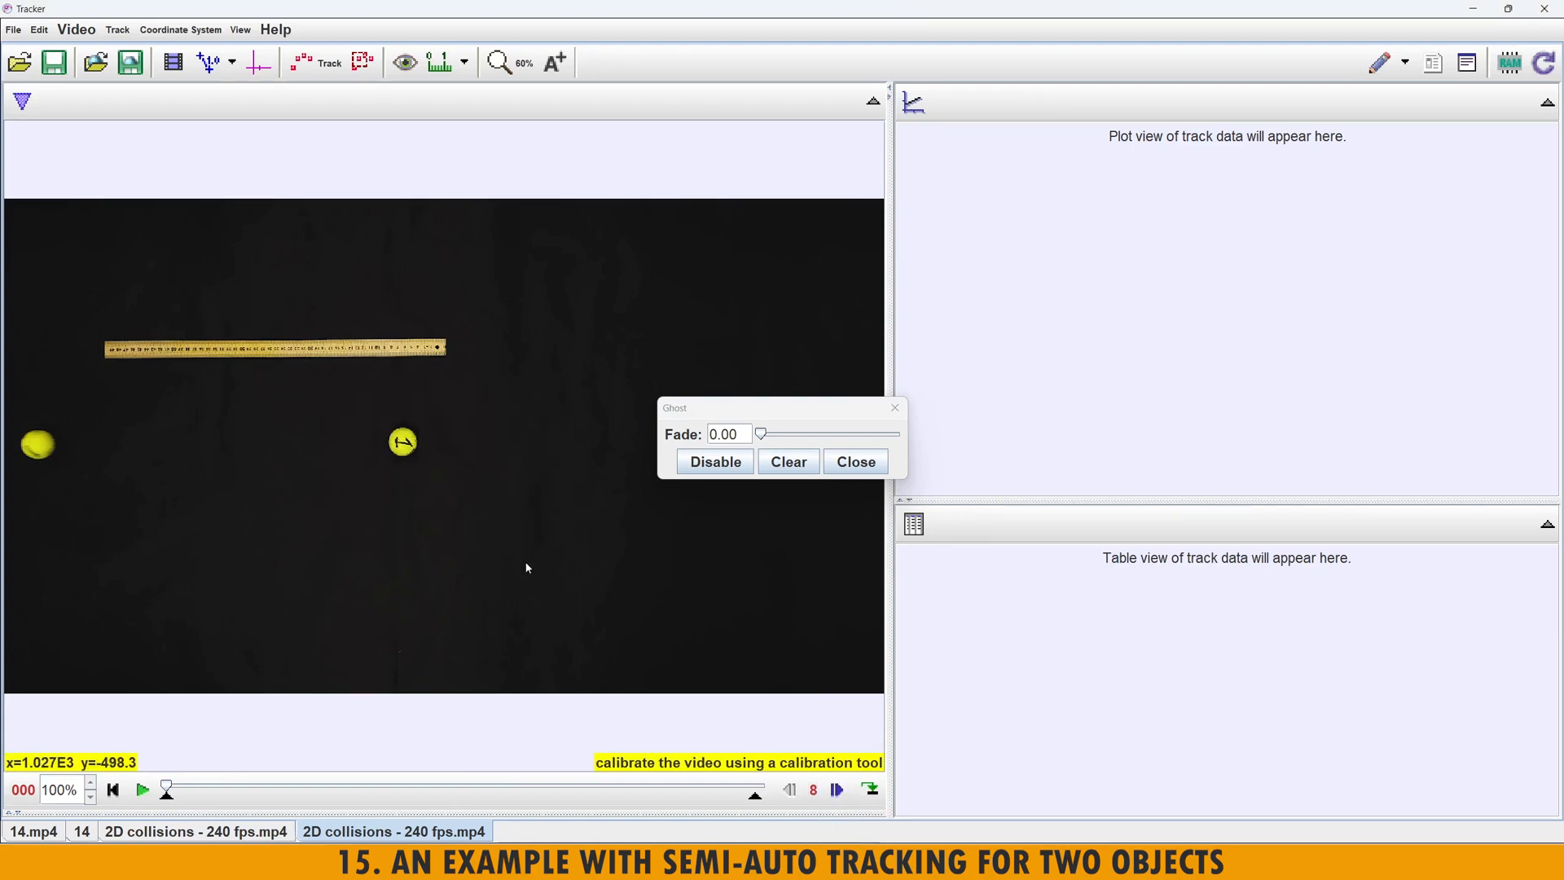
{"action": "left_click", "coordinate": [144, 791]}
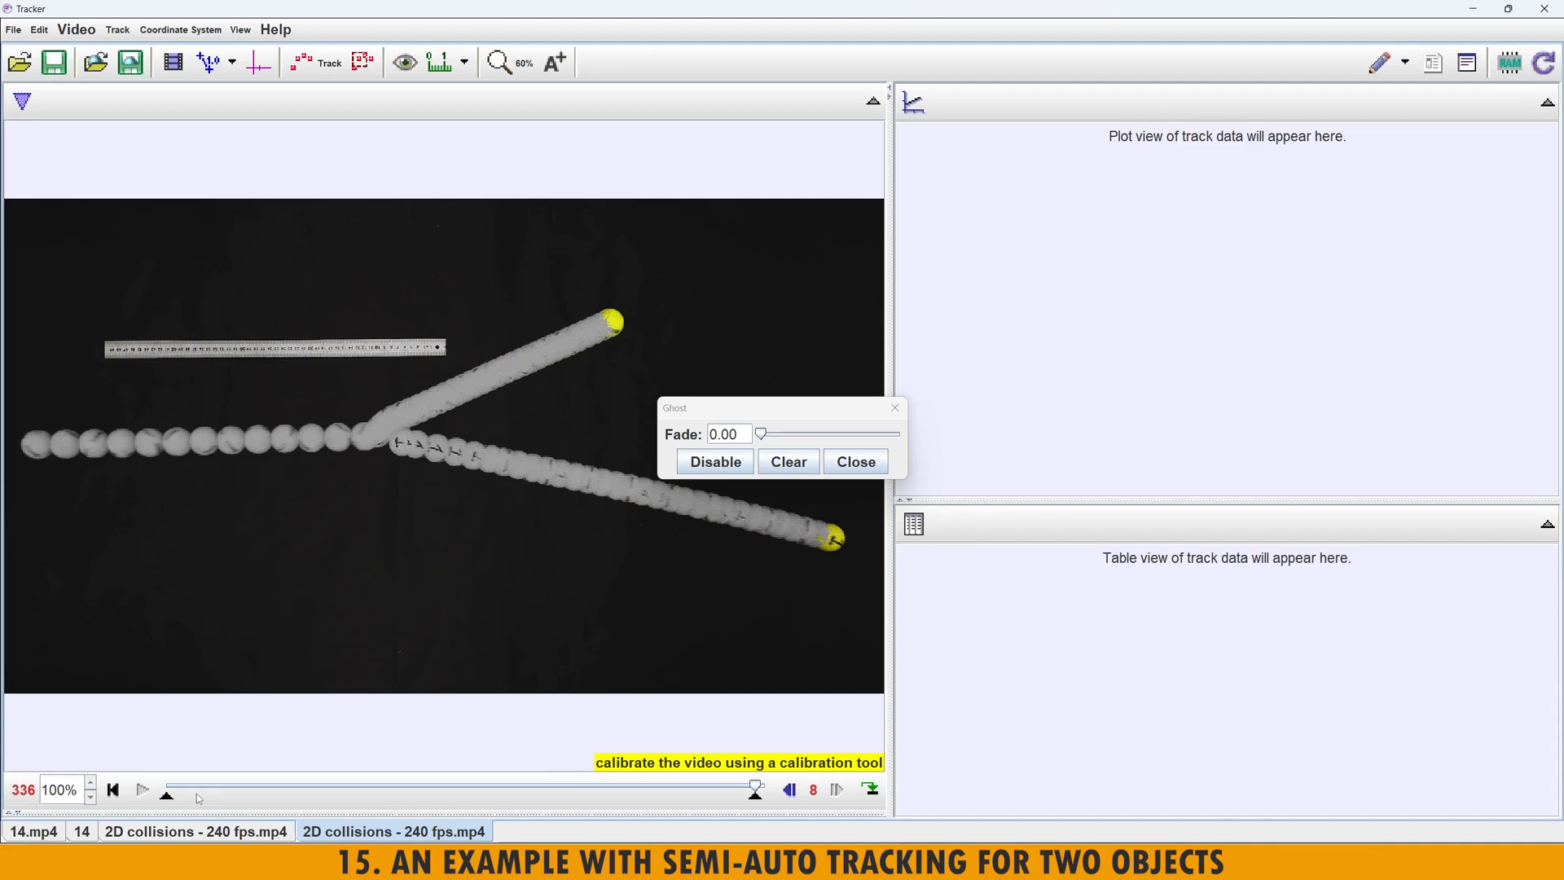
{"action": "left_click", "coordinate": [789, 461]}
{"action": "left_click", "coordinate": [895, 409]}
- Switch back to the collision video tab containing the ball tracks and add a Rotate filter of +90° to its video
{"action": "mouse_move", "coordinate": [231, 832]}
{"action": "left_click", "coordinate": [248, 835]}
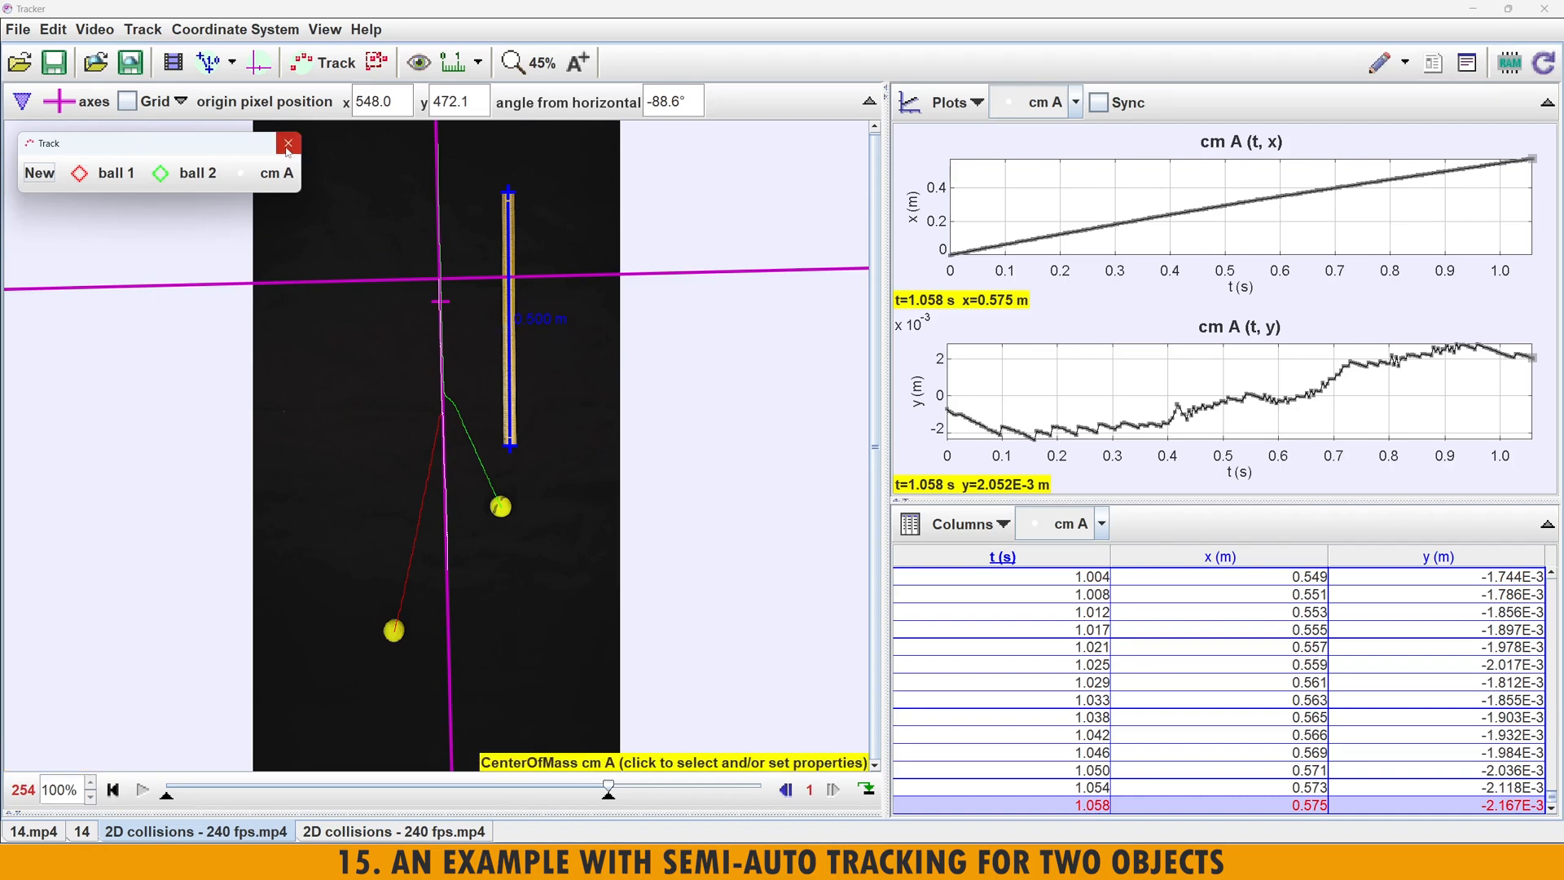
{"action": "left_click", "coordinate": [147, 33]}
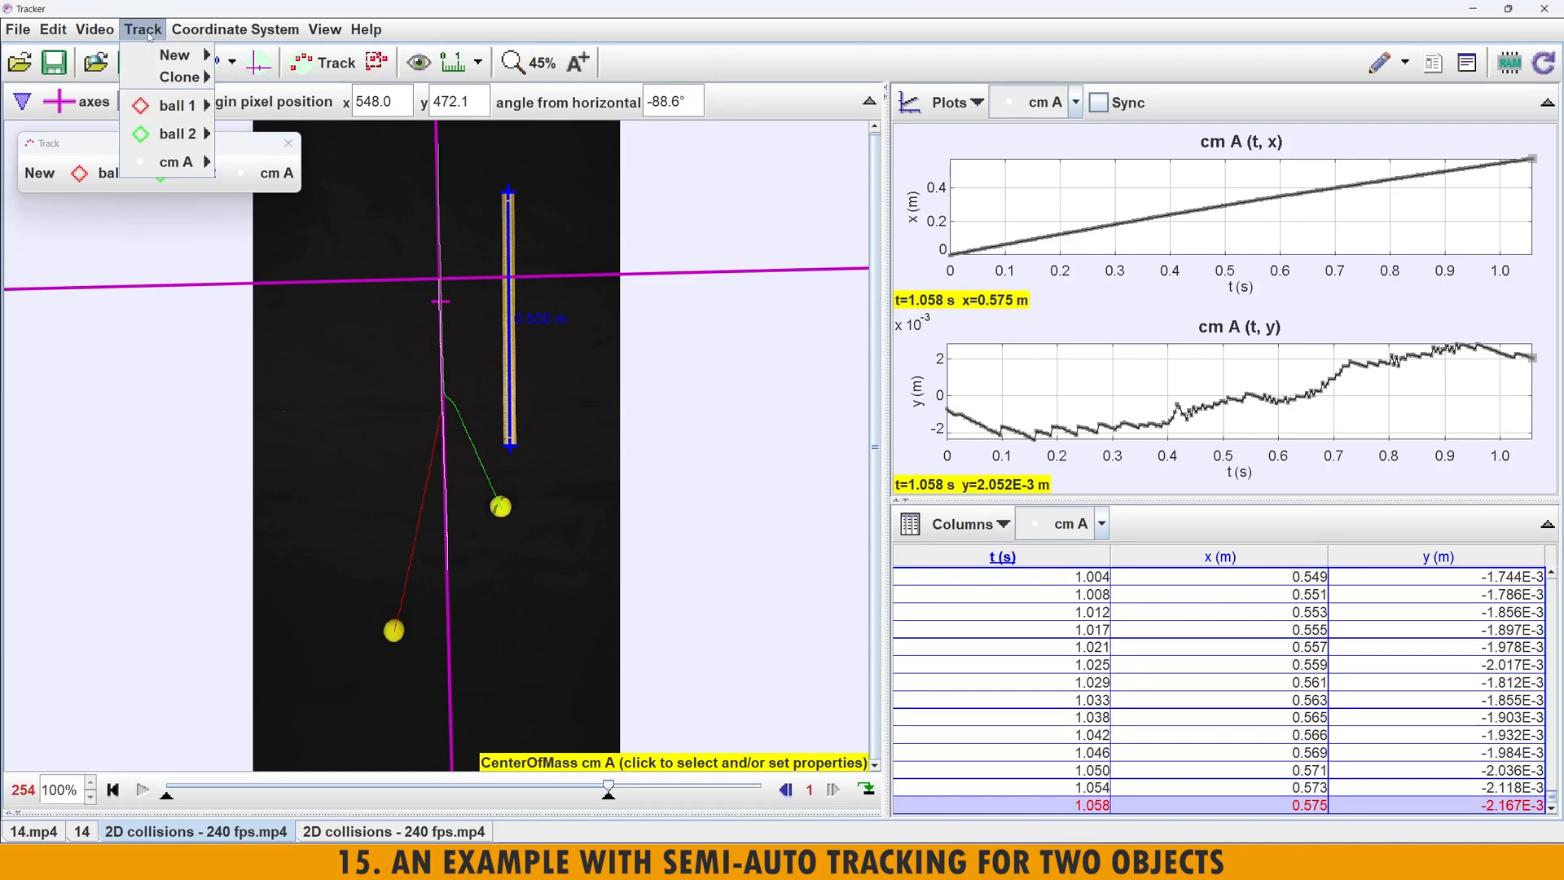
{"action": "mouse_move", "coordinate": [94, 31]}
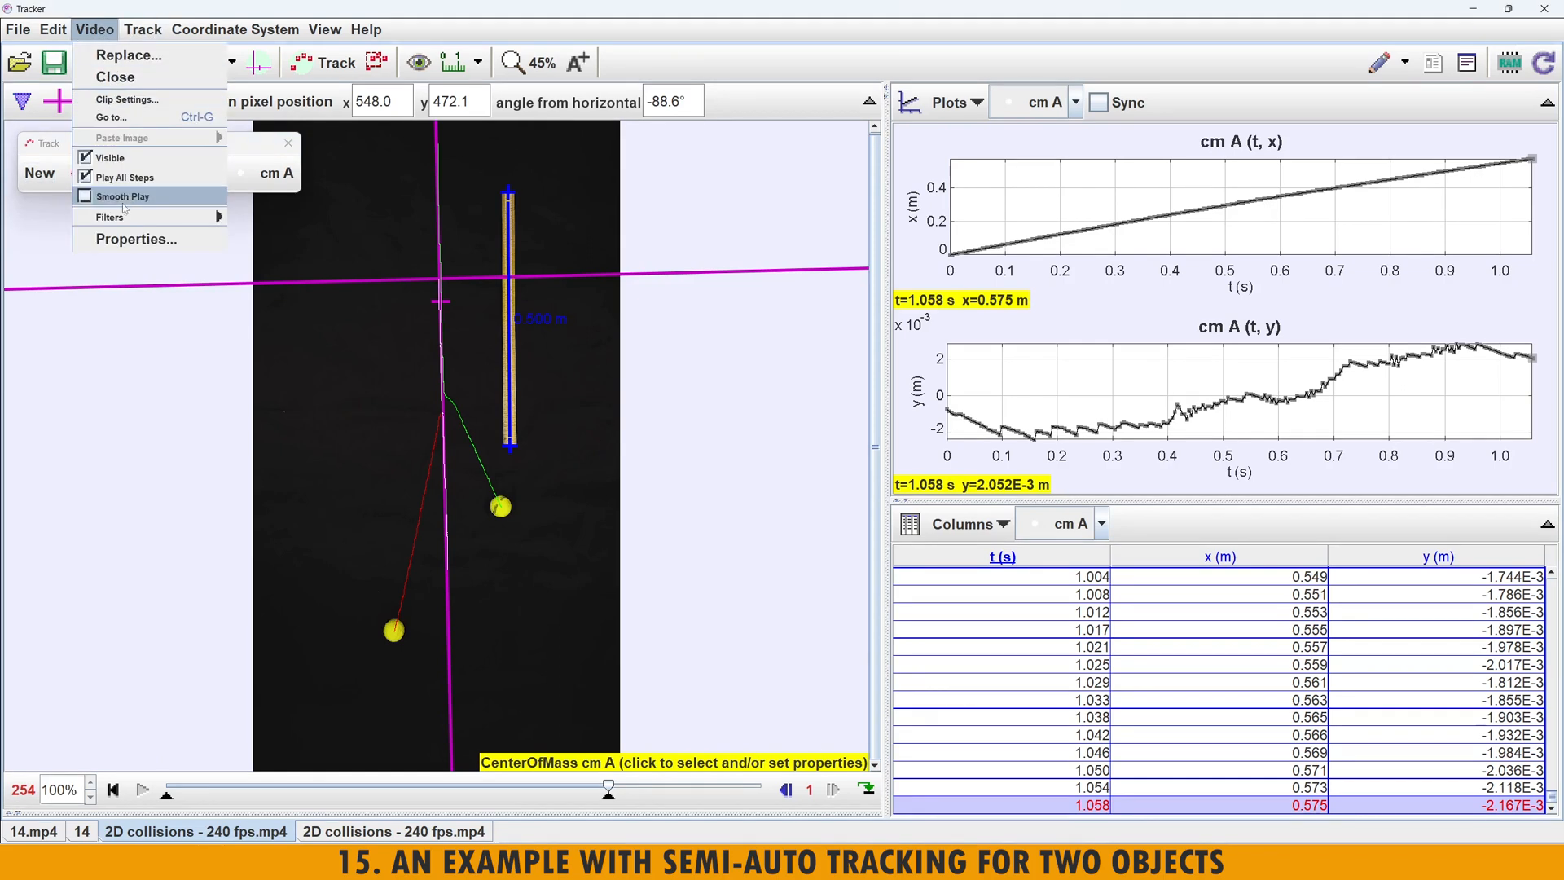
{"action": "mouse_move", "coordinate": [128, 220]}
{"action": "mouse_move", "coordinate": [248, 220]}
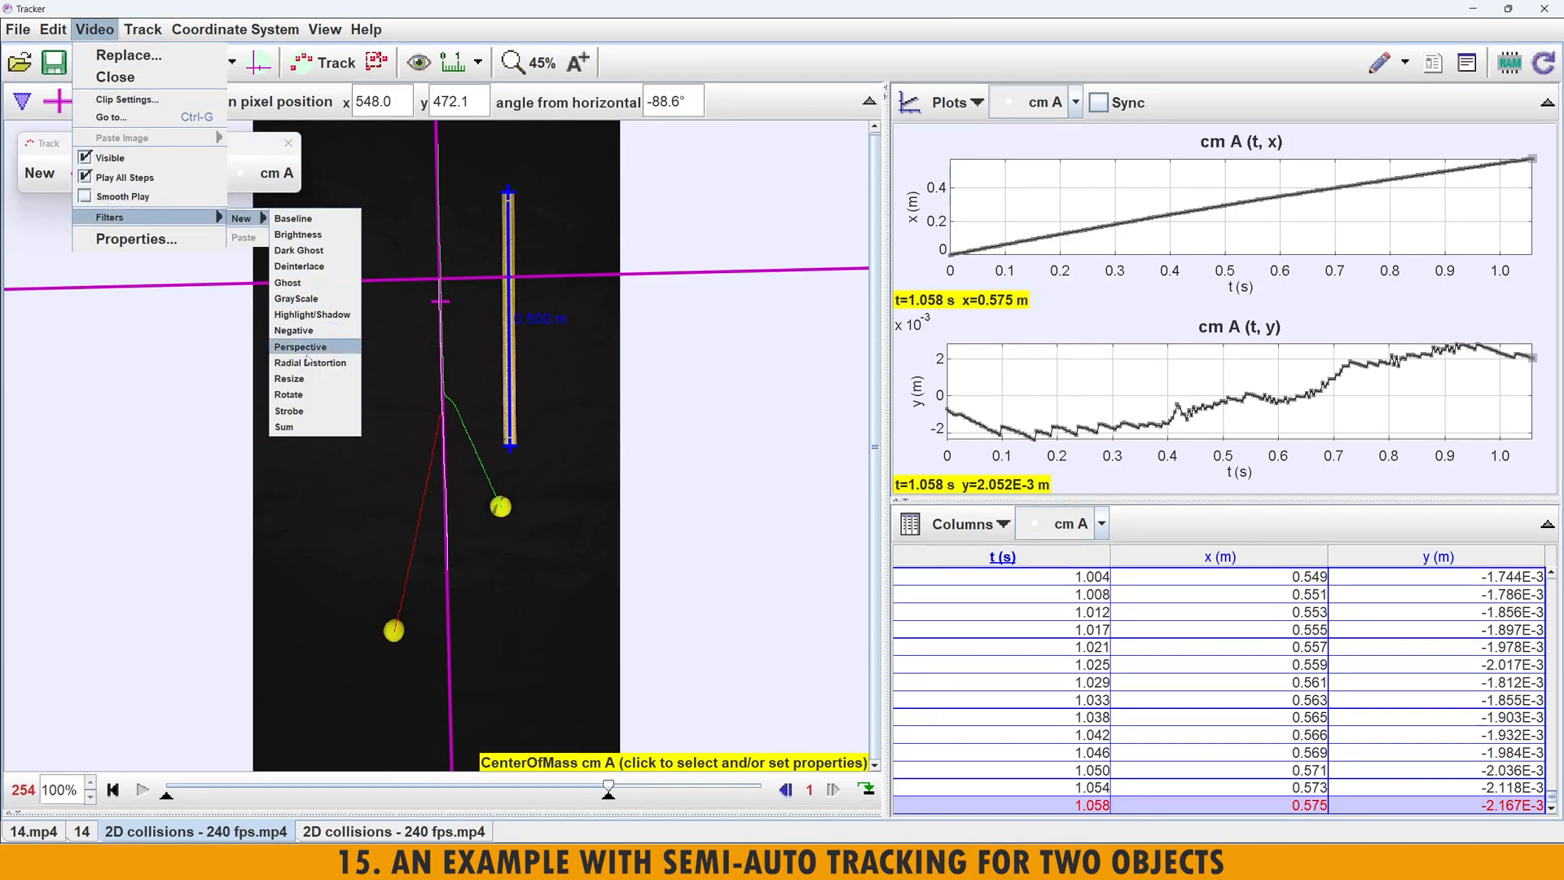
{"action": "left_click", "coordinate": [290, 395]}
{"action": "left_click", "coordinate": [750, 417]}
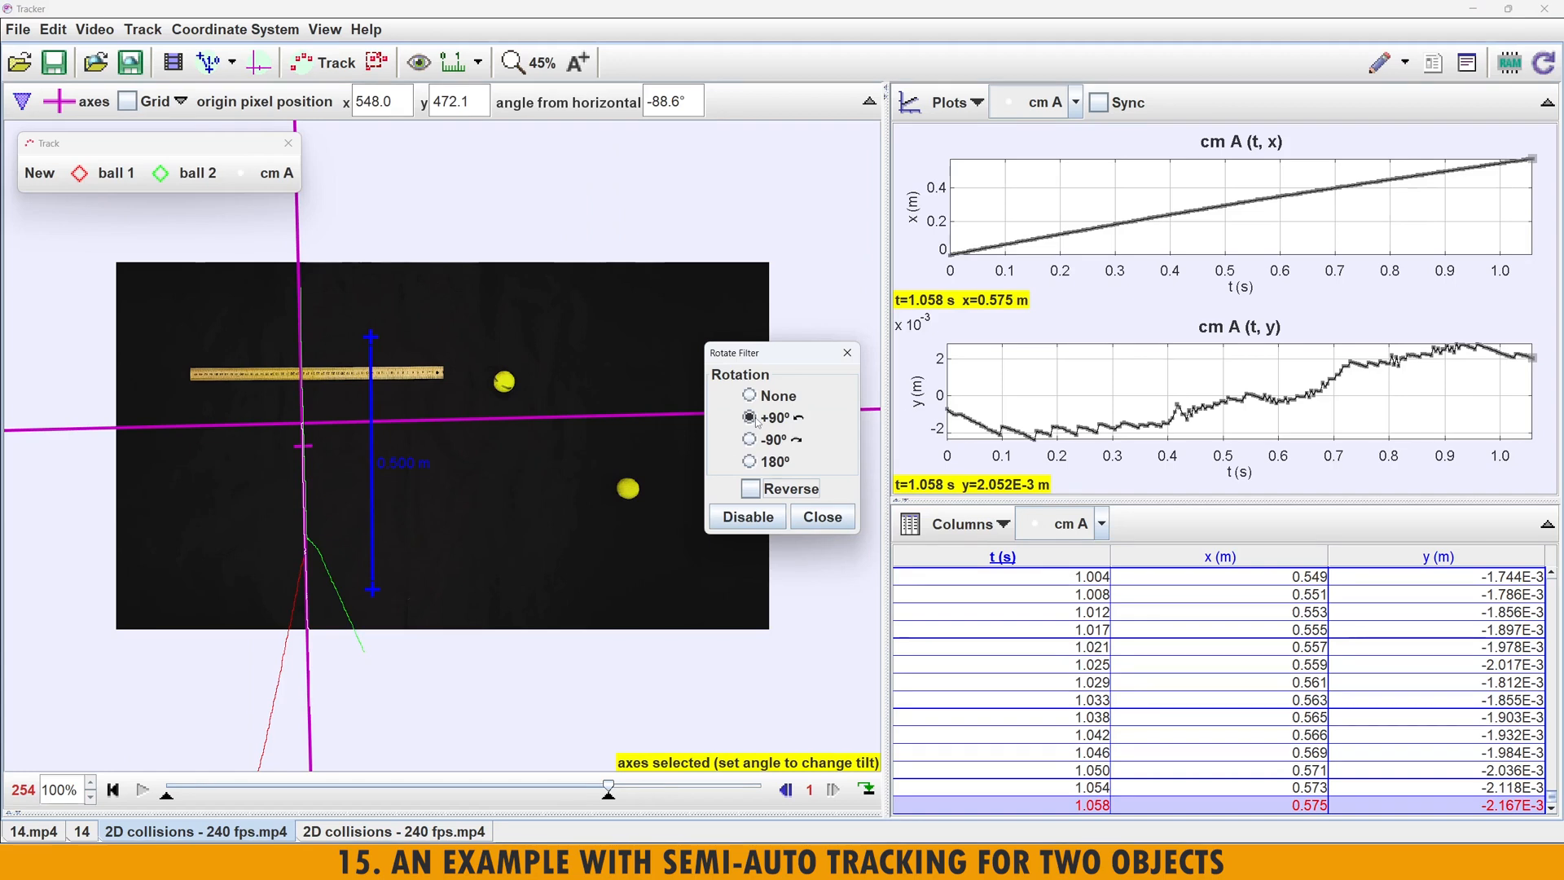
{"action": "left_click", "coordinate": [821, 523]}
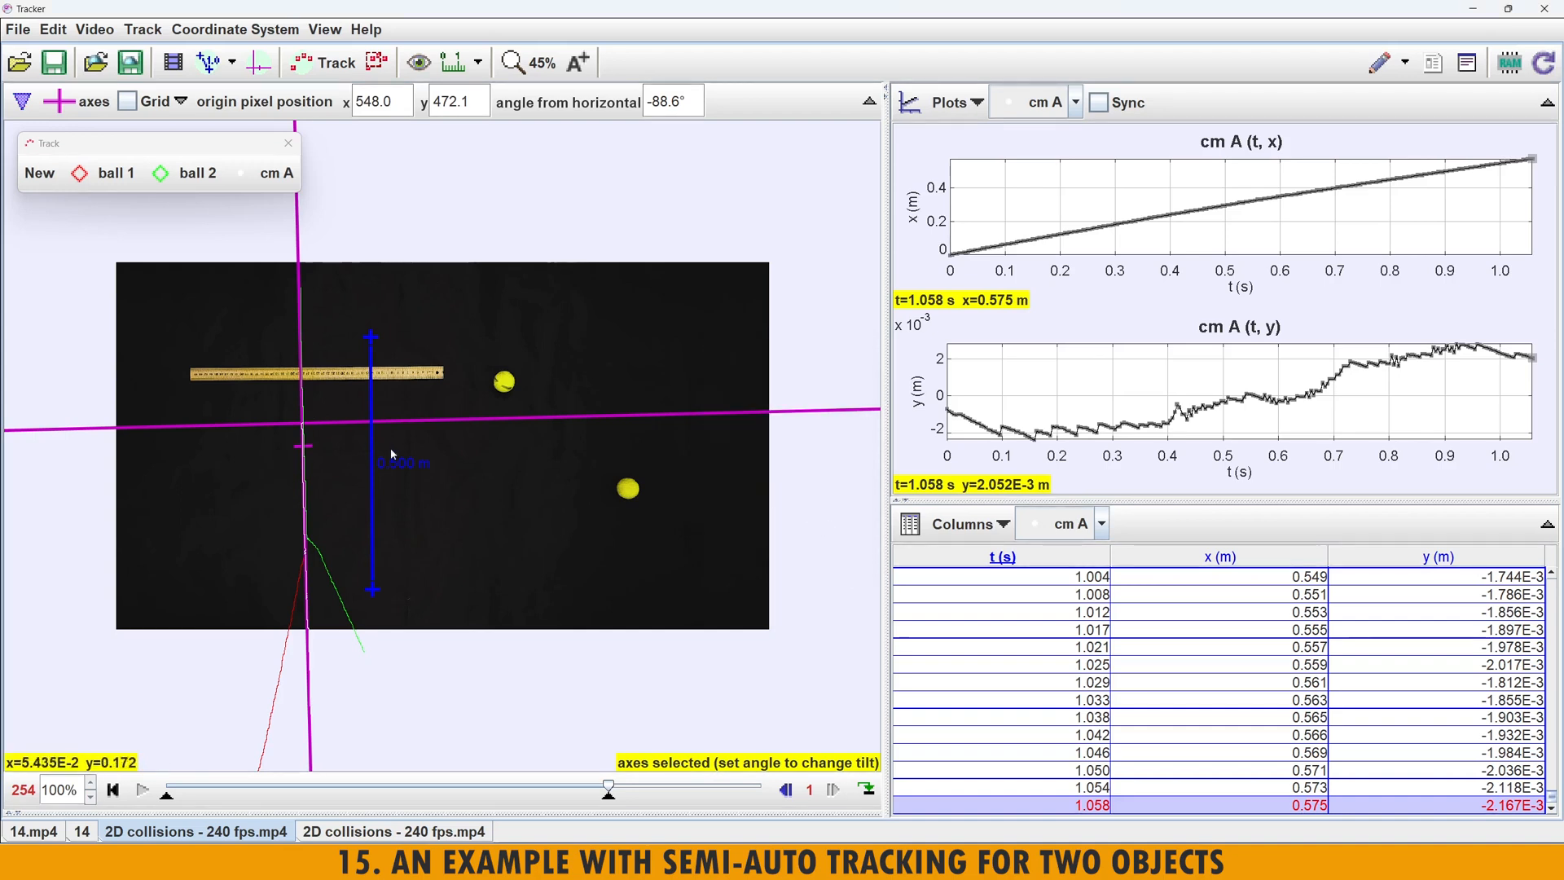
- Delete the Rotate filter from the tracked collision video
{"action": "scroll", "coordinate": [298, 427], "scroll_direction": "up", "scroll_amount": 2}
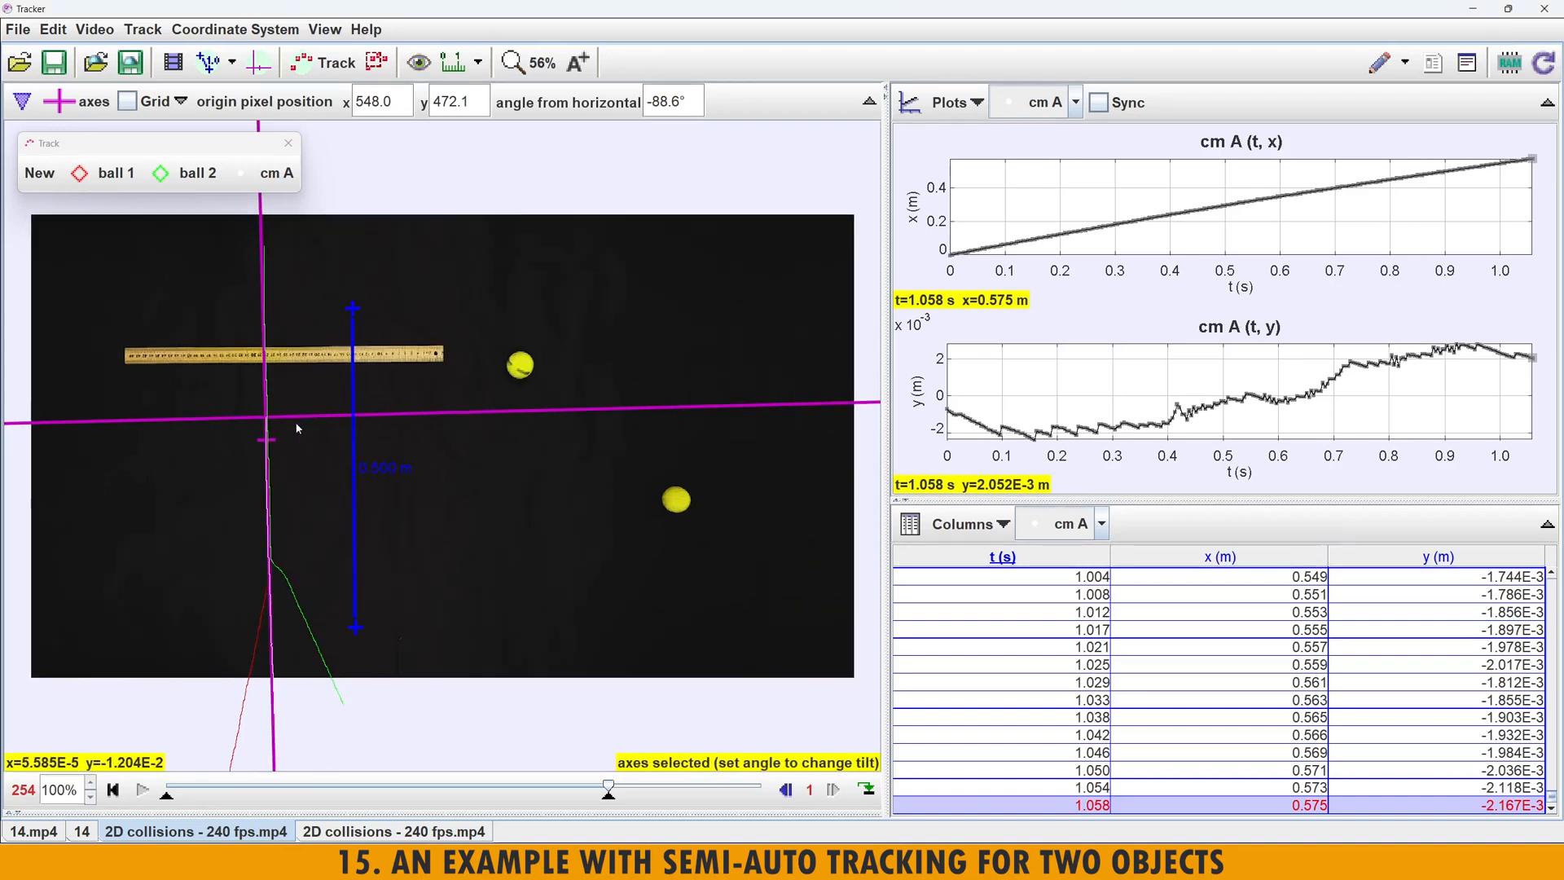
{"action": "scroll", "coordinate": [297, 428], "scroll_direction": "up", "scroll_amount": 1}
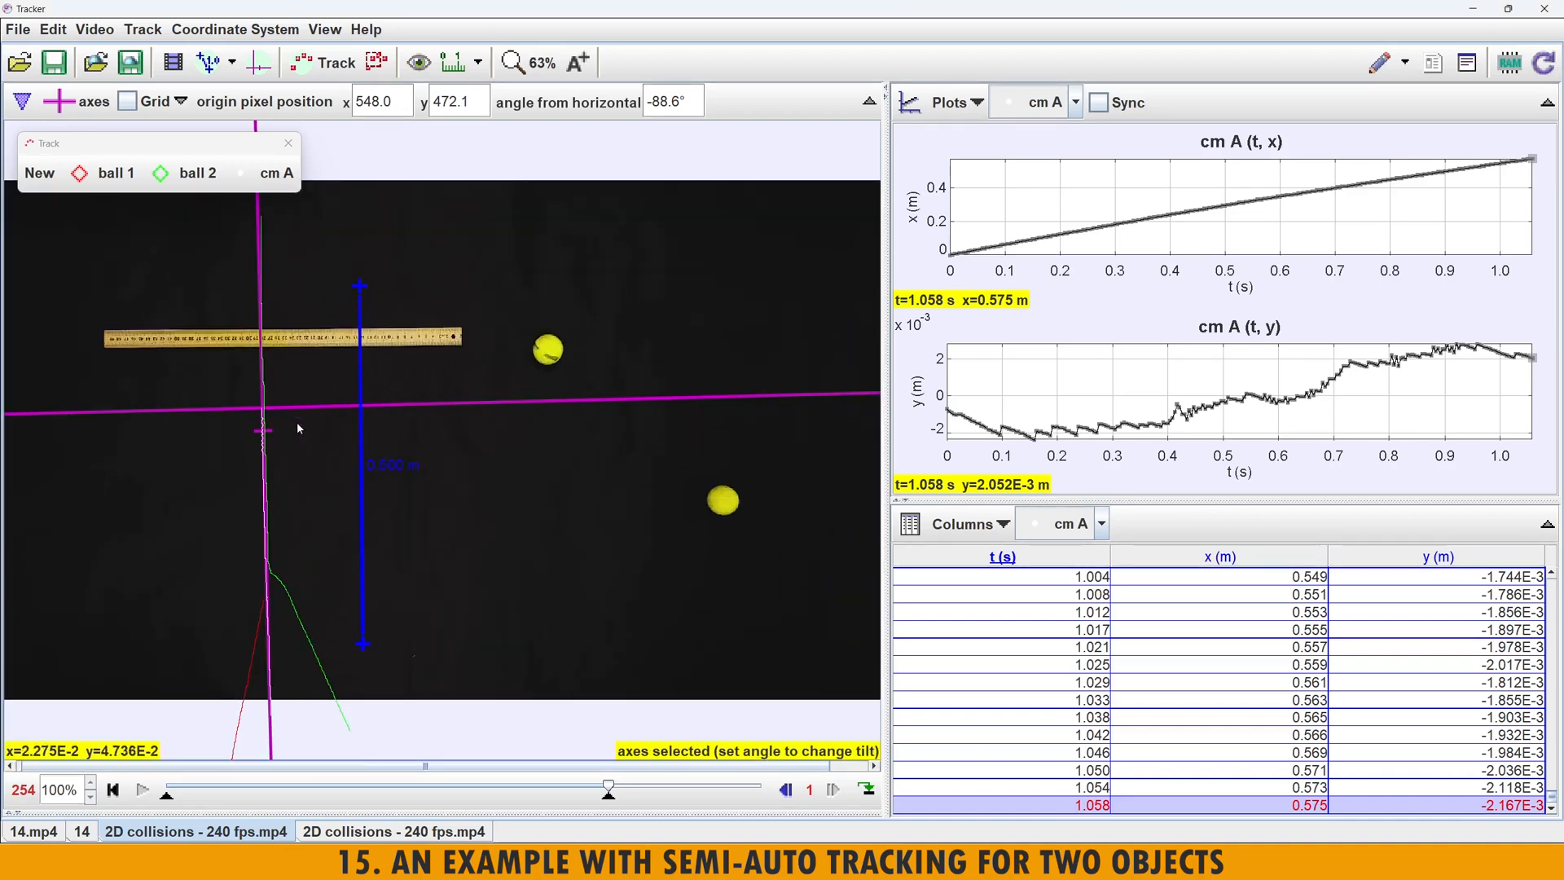
{"action": "scroll", "coordinate": [298, 423], "scroll_direction": "down", "scroll_amount": 2}
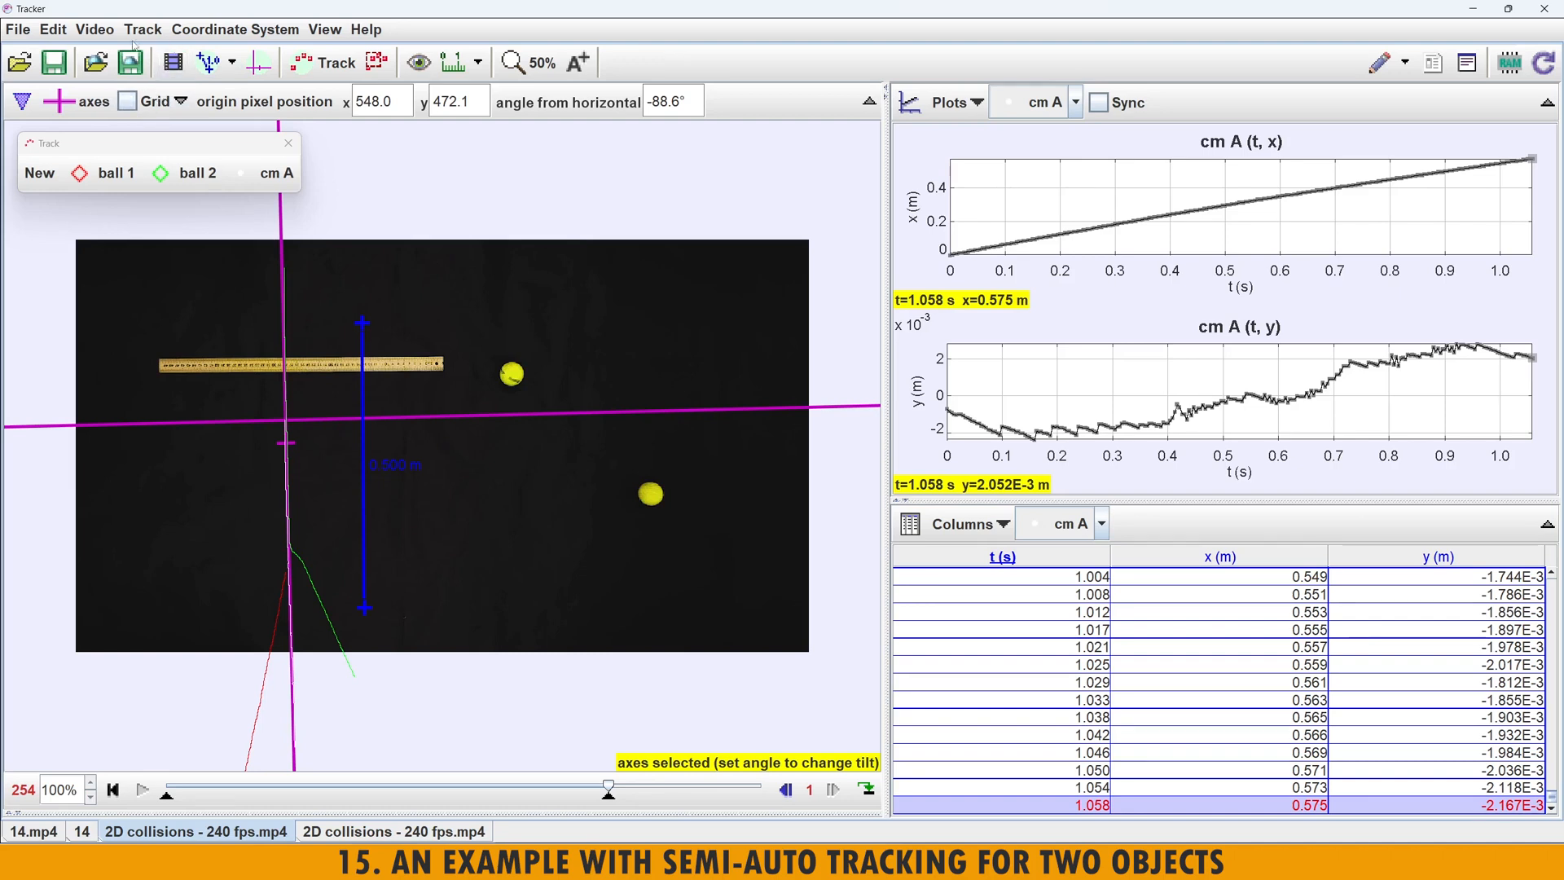
{"action": "left_click", "coordinate": [95, 33]}
{"action": "mouse_move", "coordinate": [204, 217]}
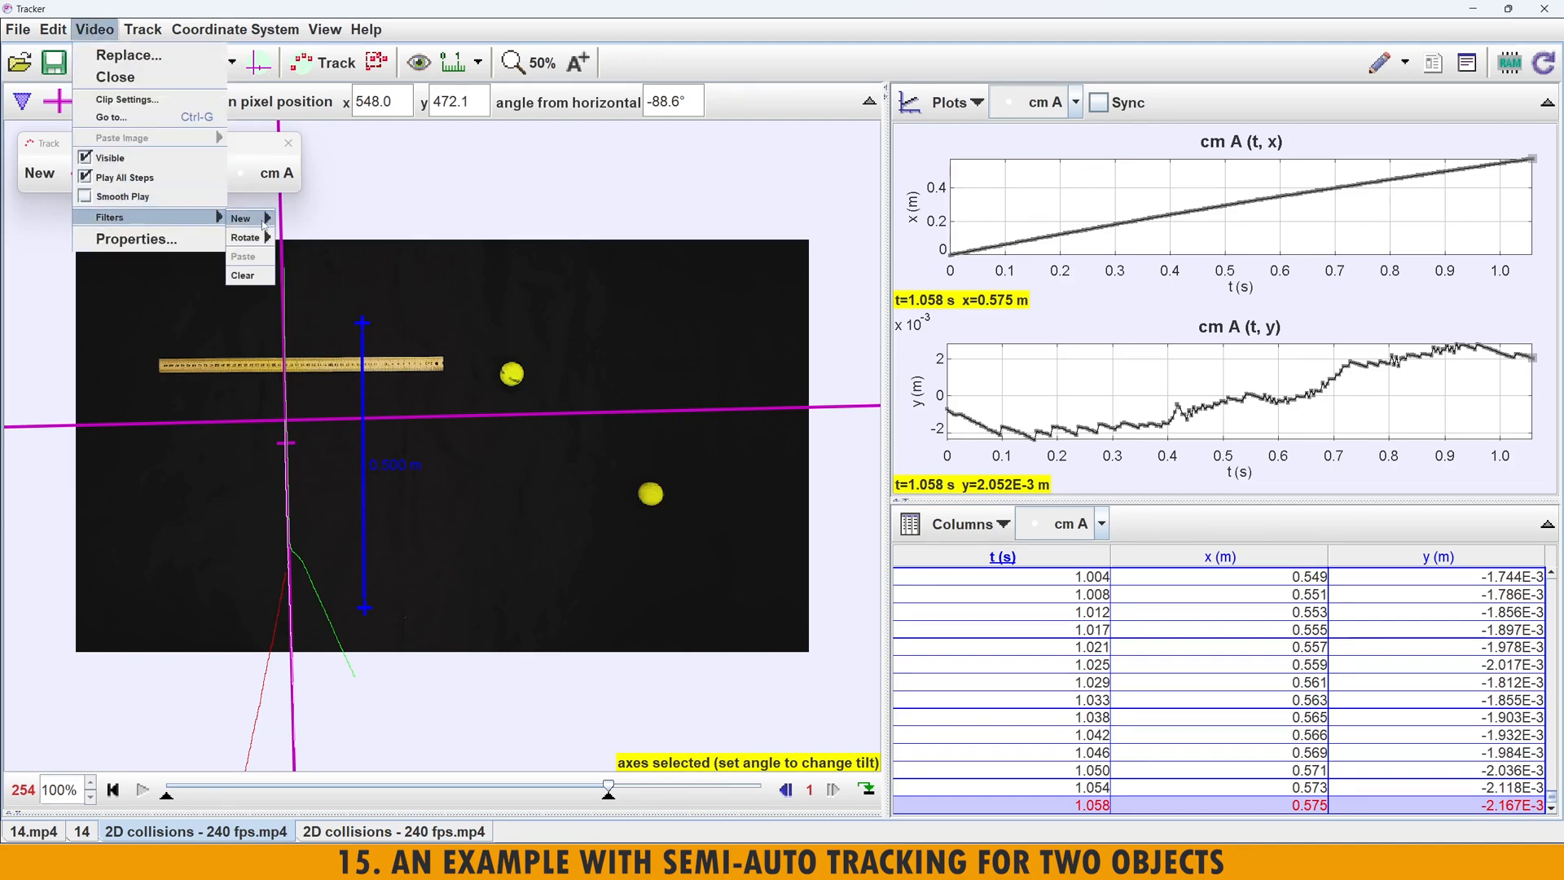
{"action": "mouse_move", "coordinate": [255, 239]}
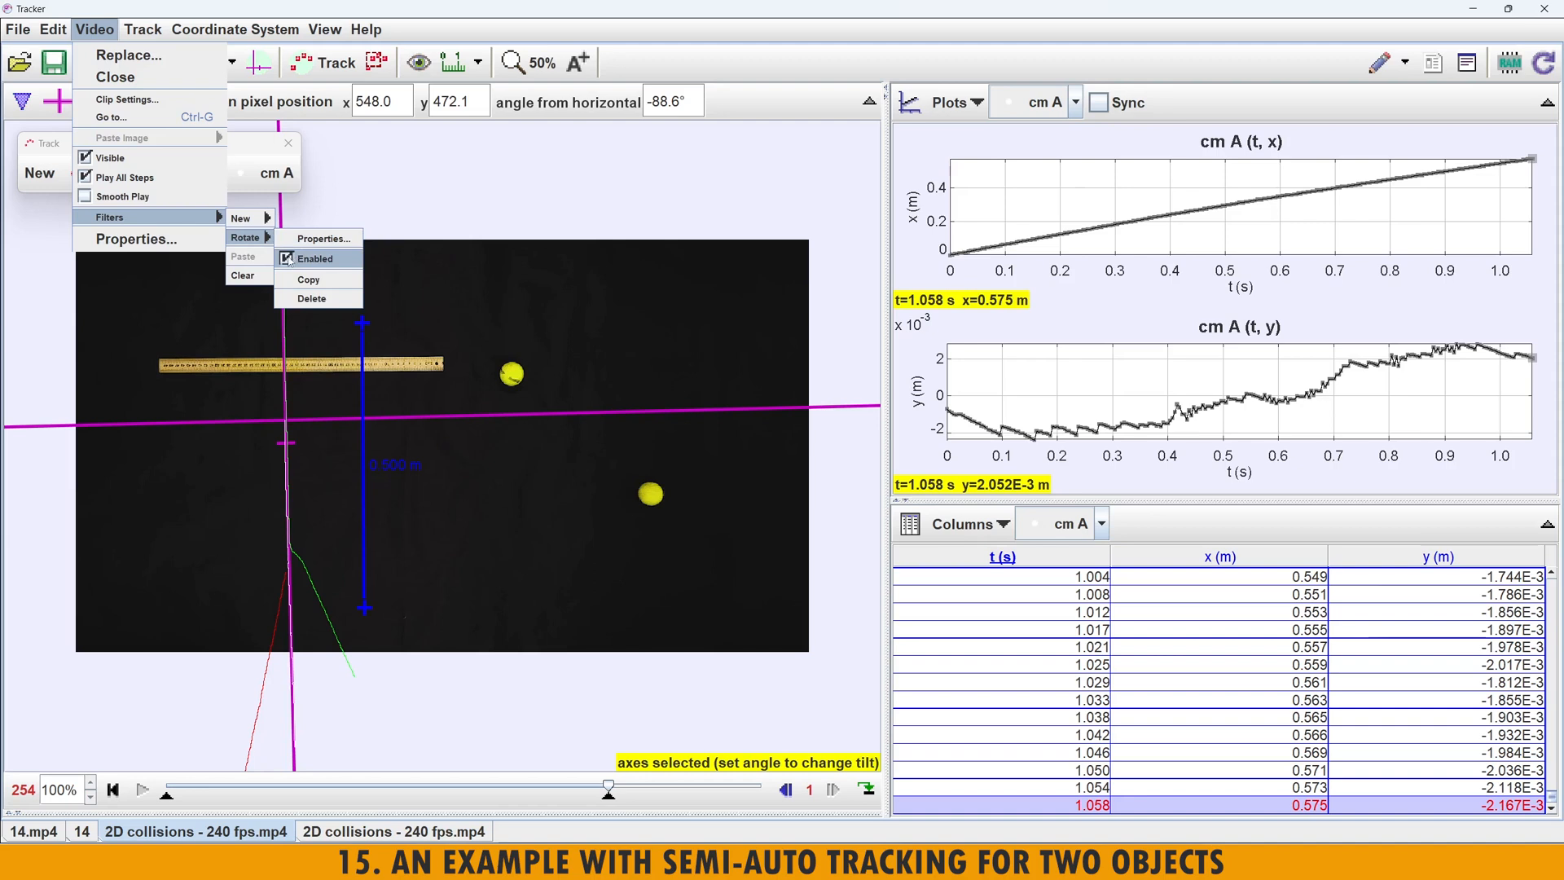
{"action": "left_click", "coordinate": [312, 299]}
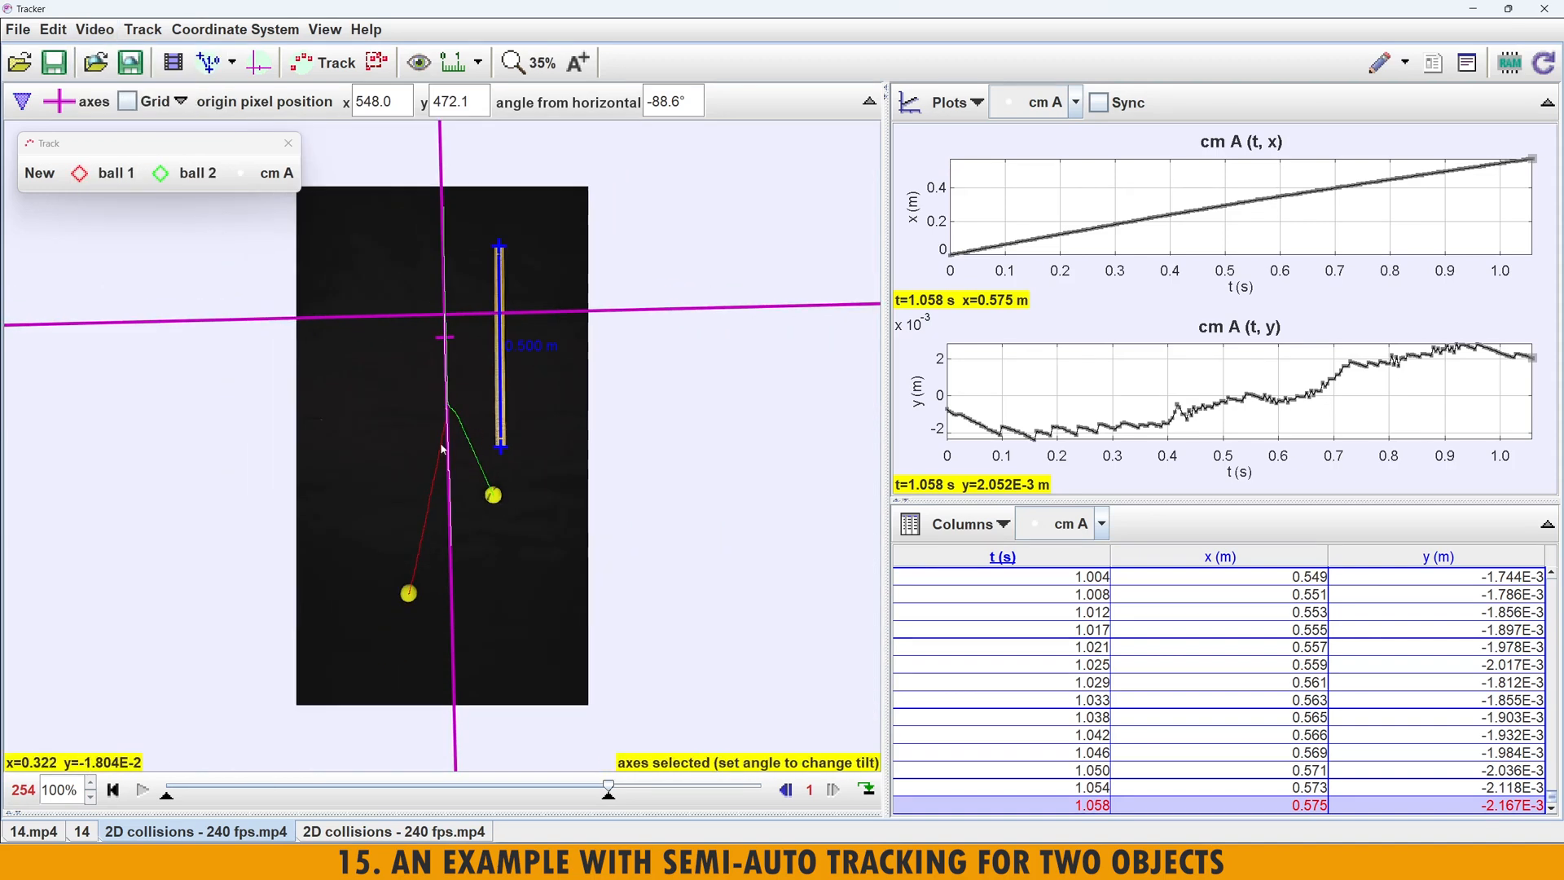
{"action": "scroll", "coordinate": [470, 501], "scroll_direction": "up", "scroll_amount": 1}
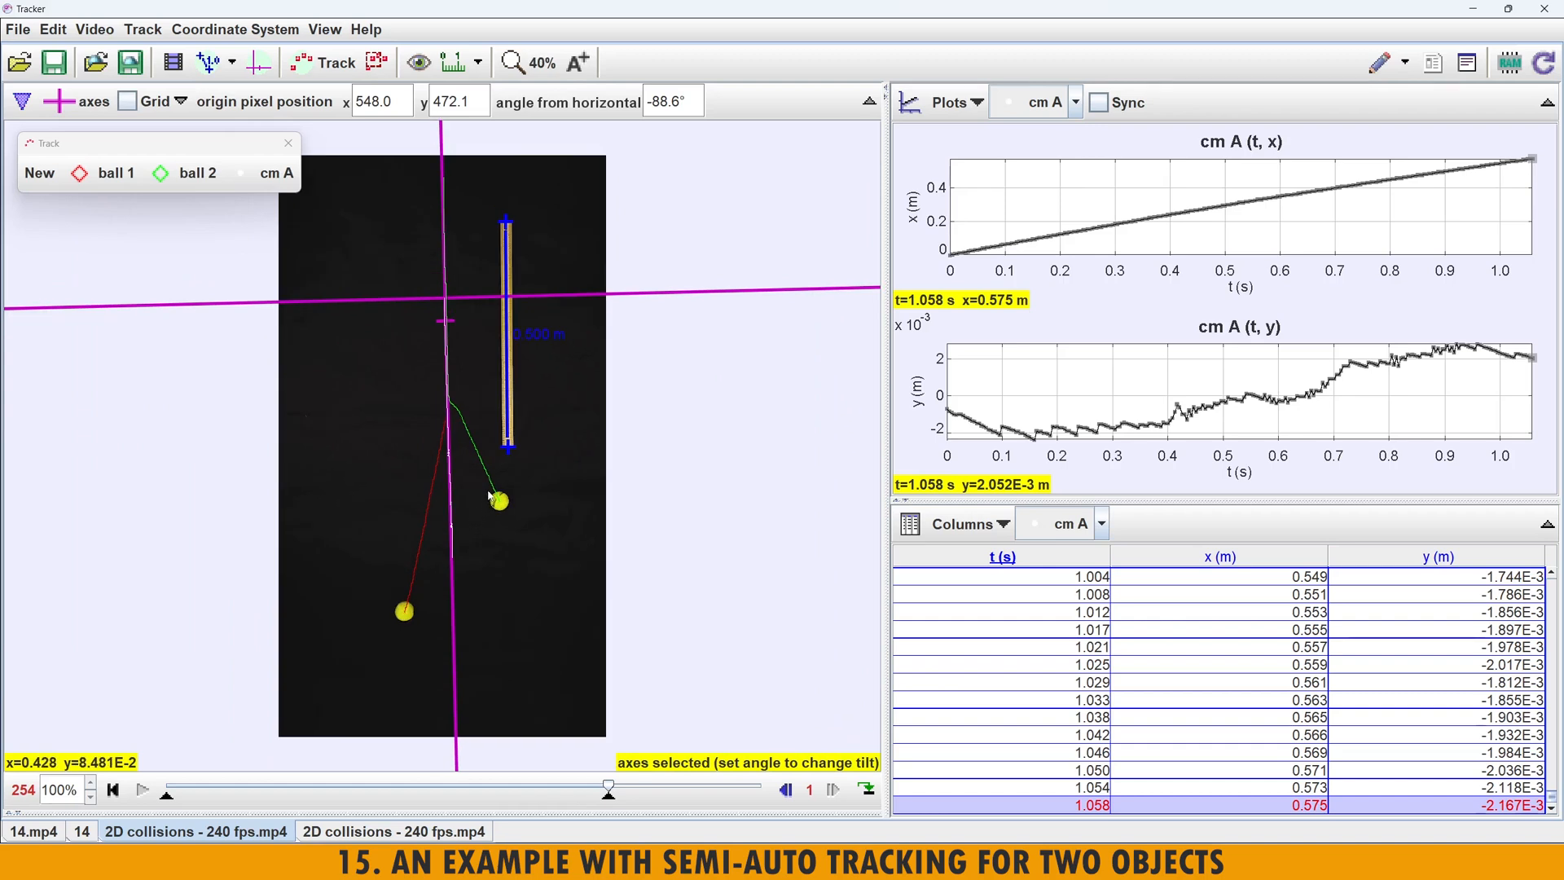